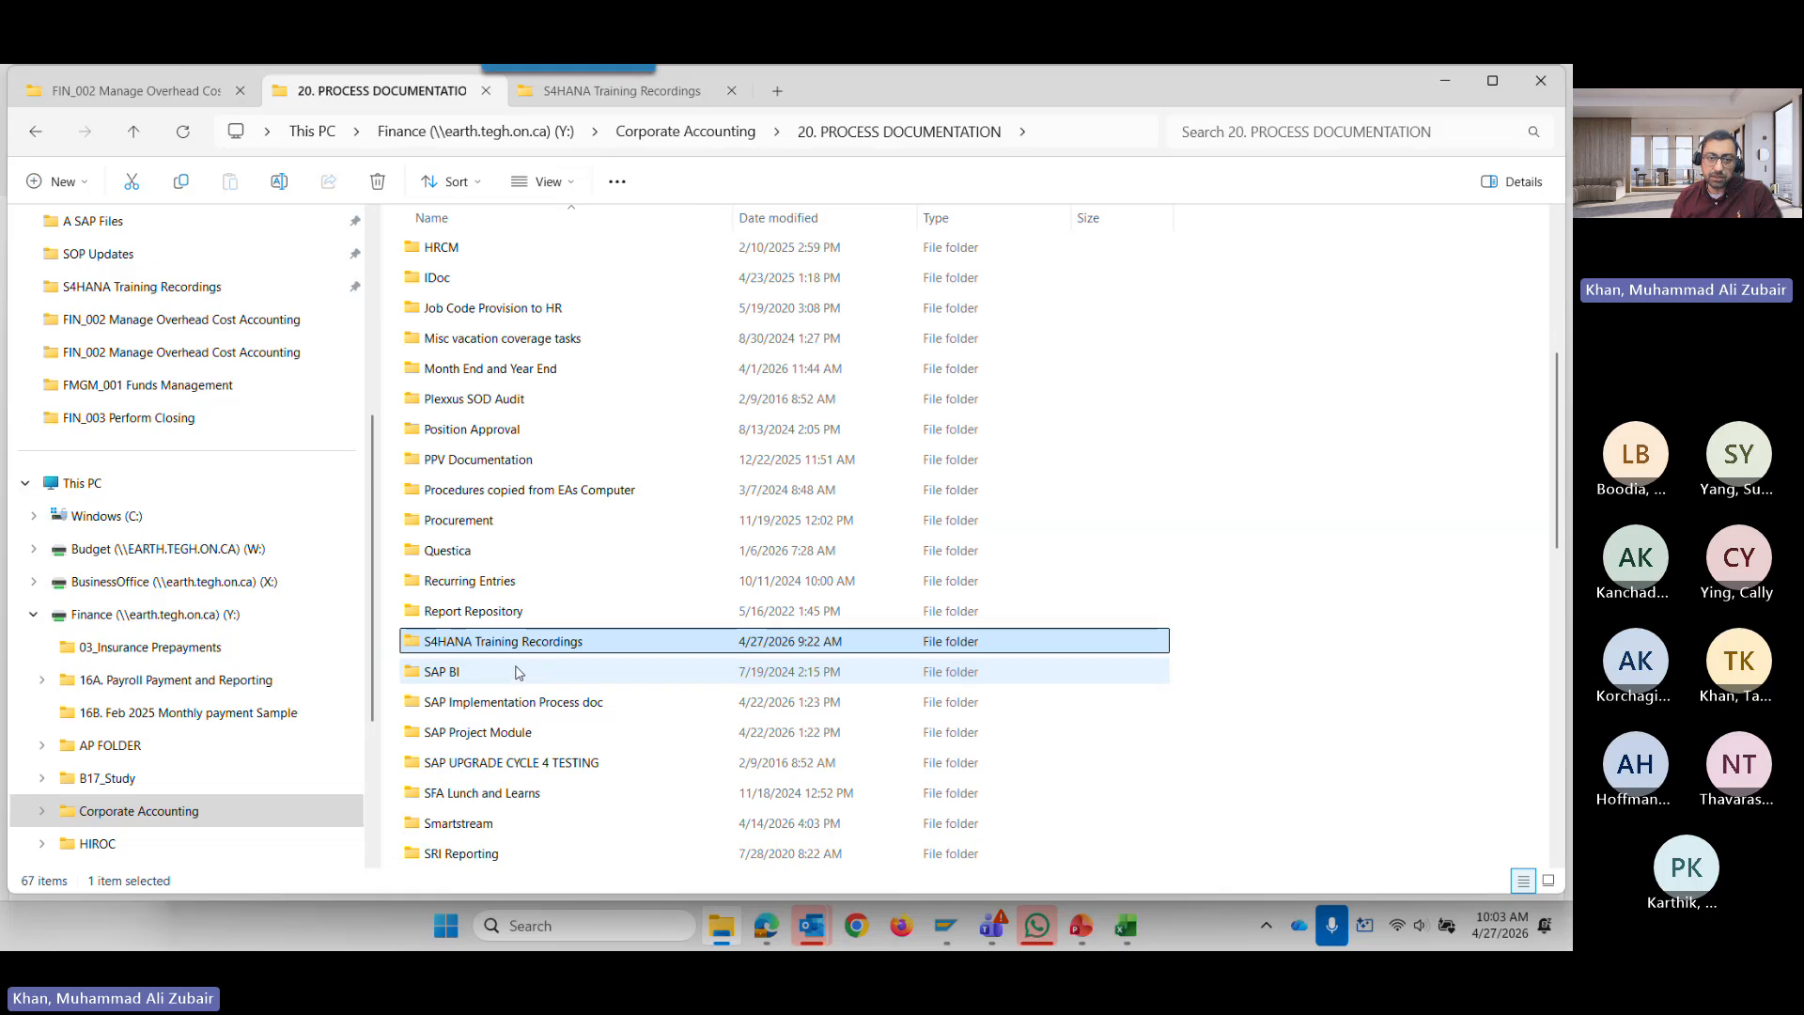
Open the FIN_002 Manage Overhead Cost Accounting folder in S4HANA Training Recordings and switch to the Fiori app workbook in Excel.
double_click(513, 642)
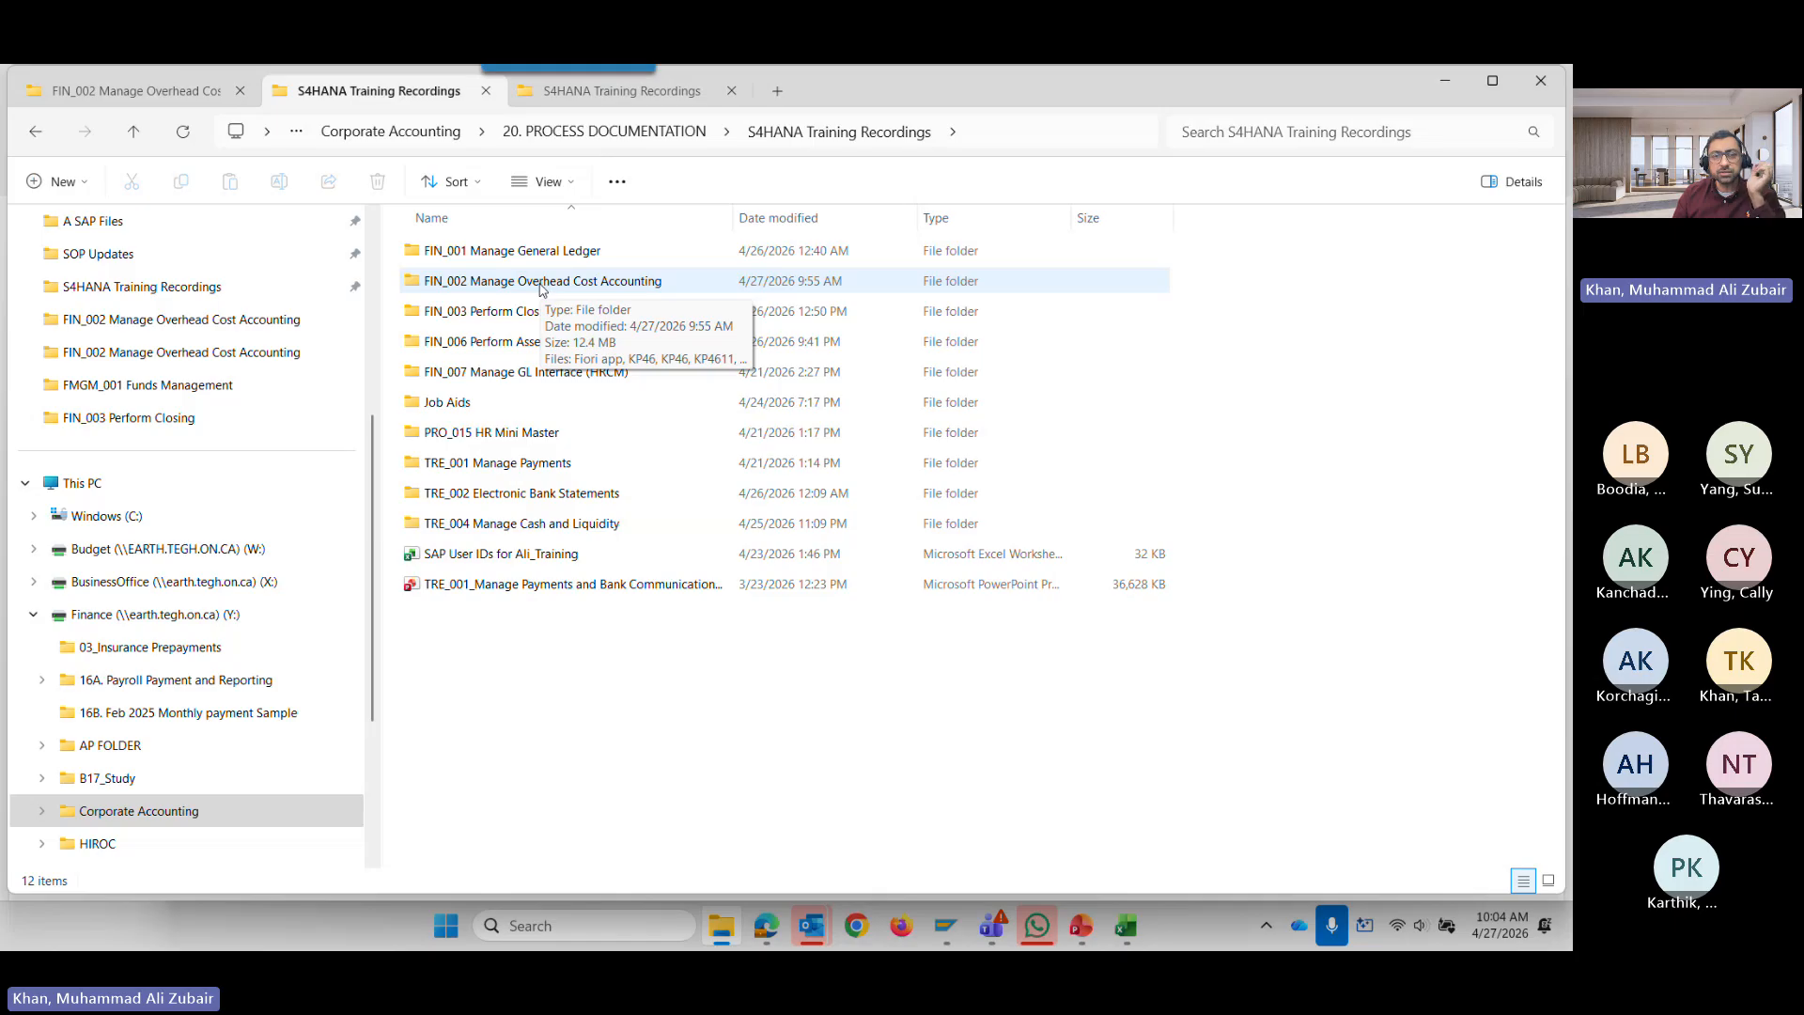
double_click(542, 284)
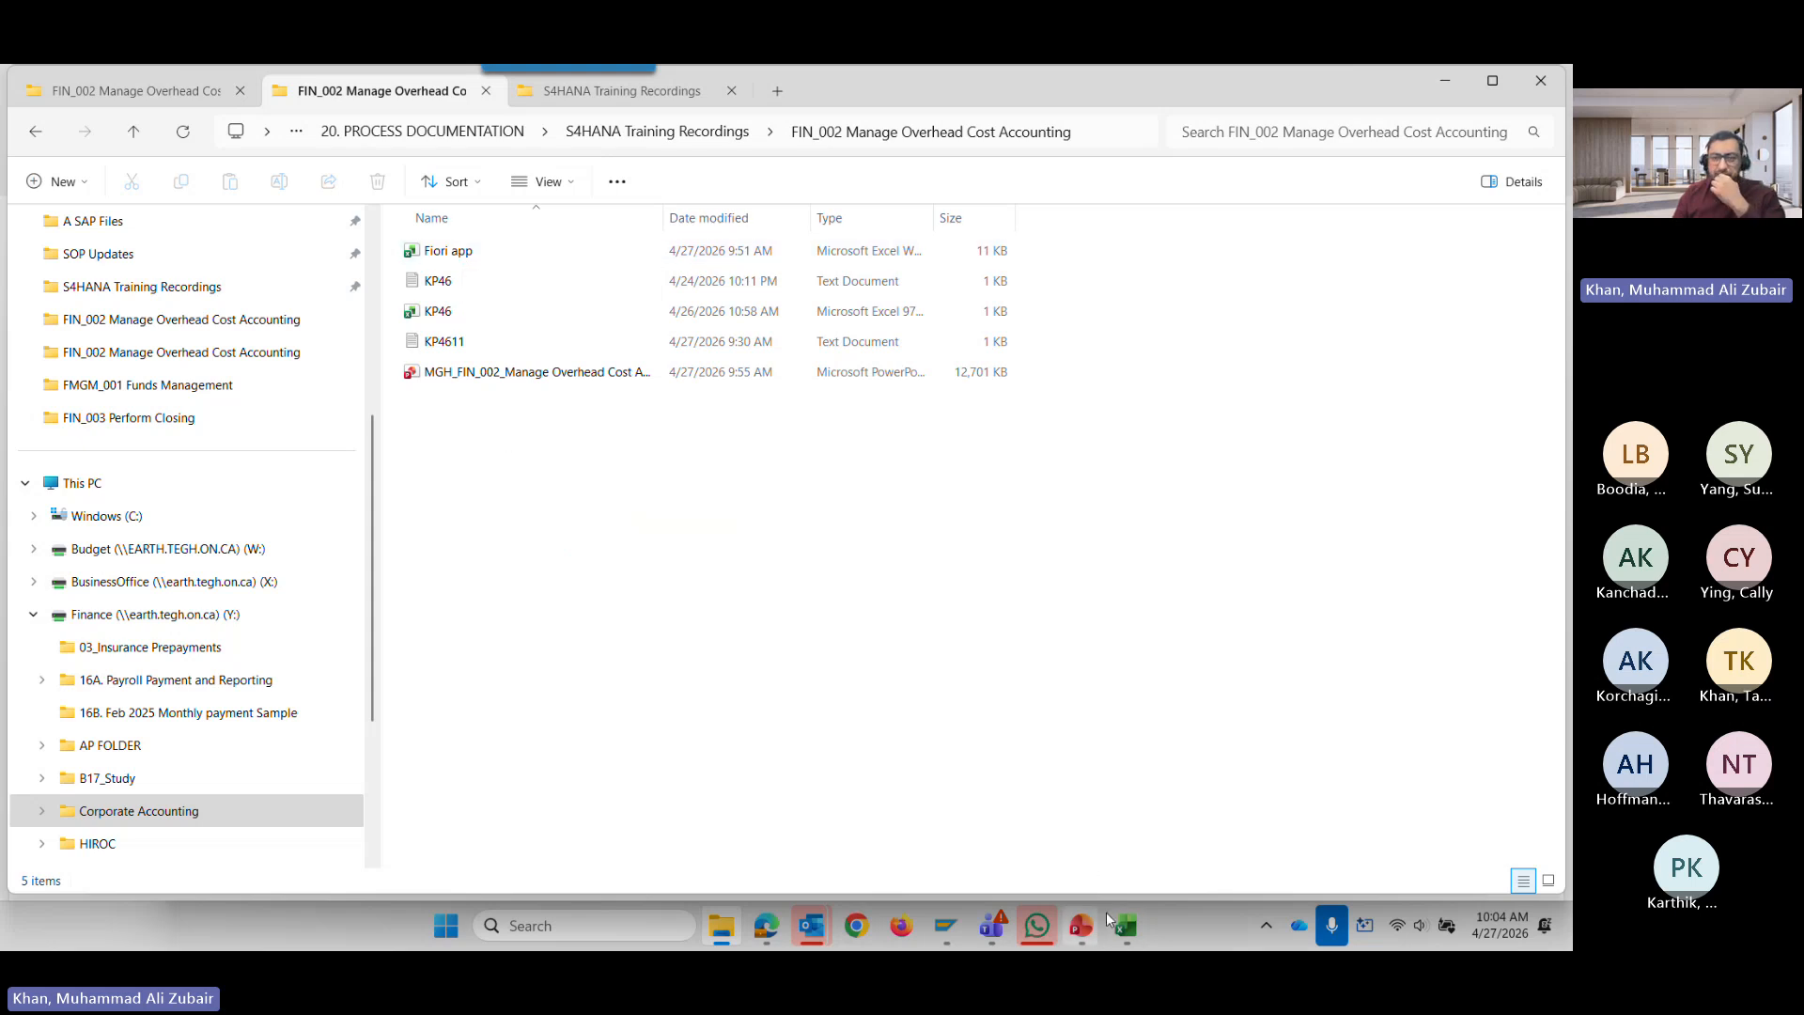
mouse_move(1127, 929)
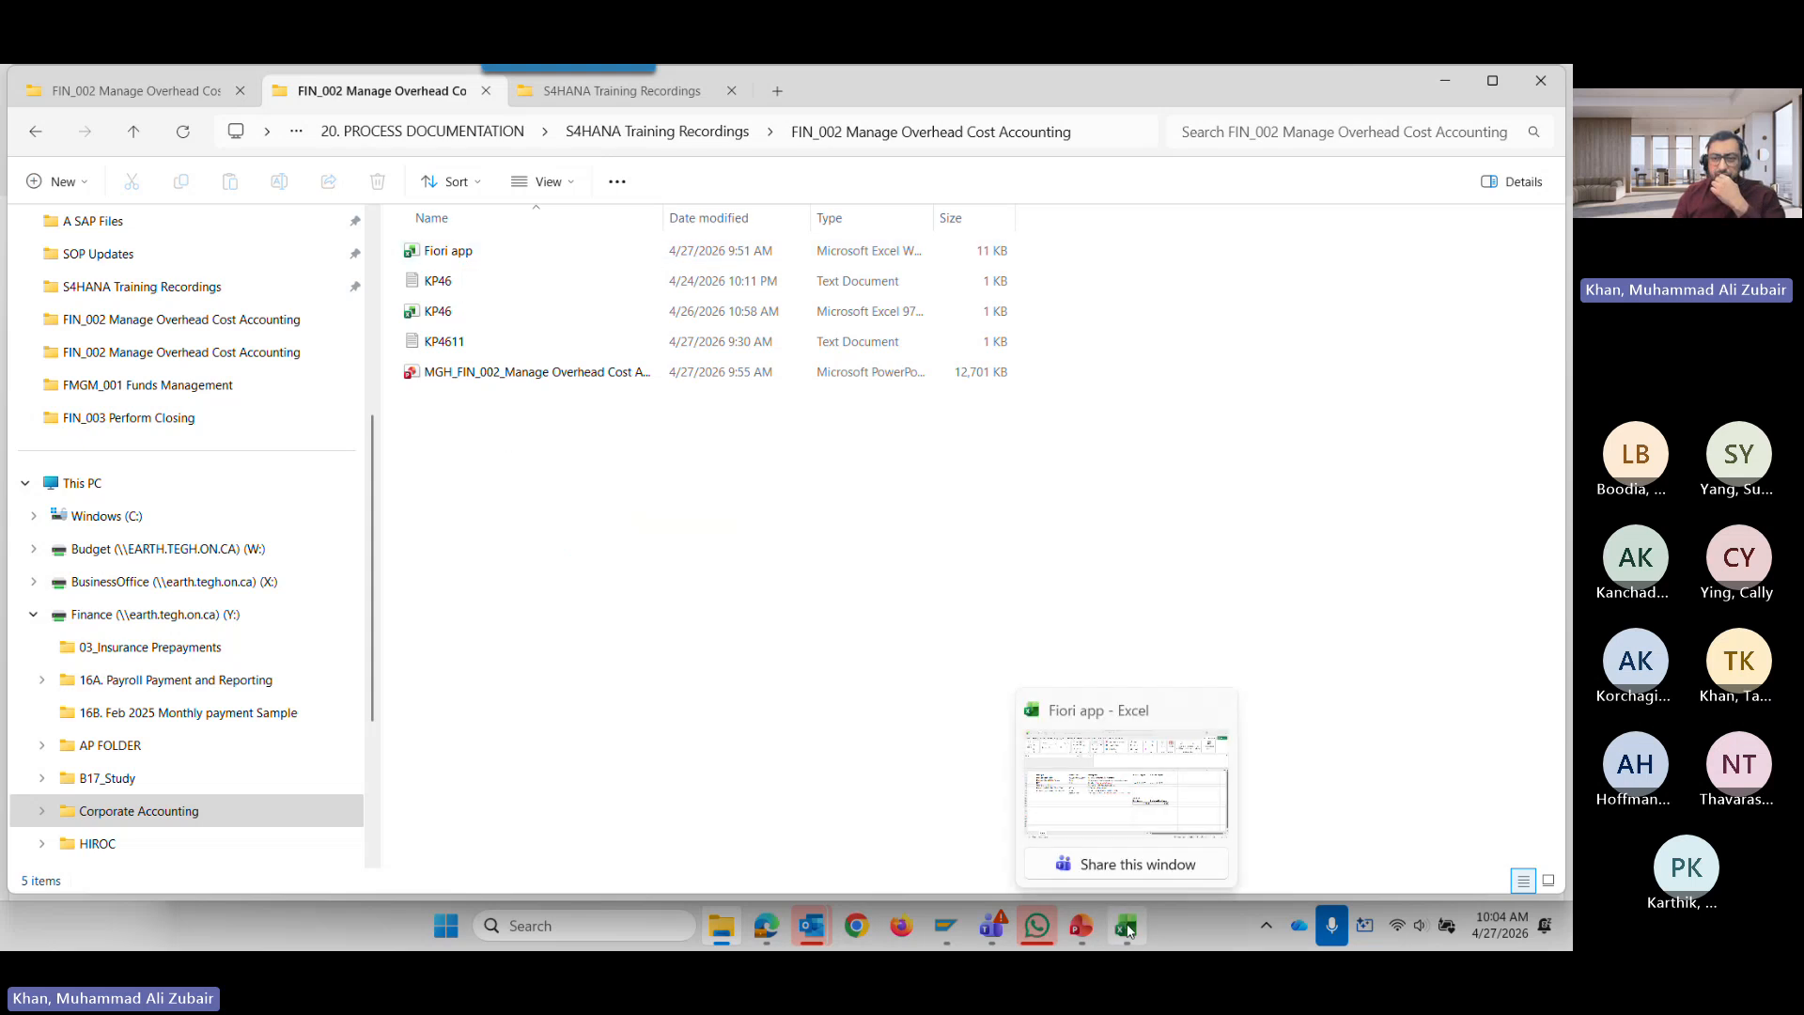
left_click(1110, 813)
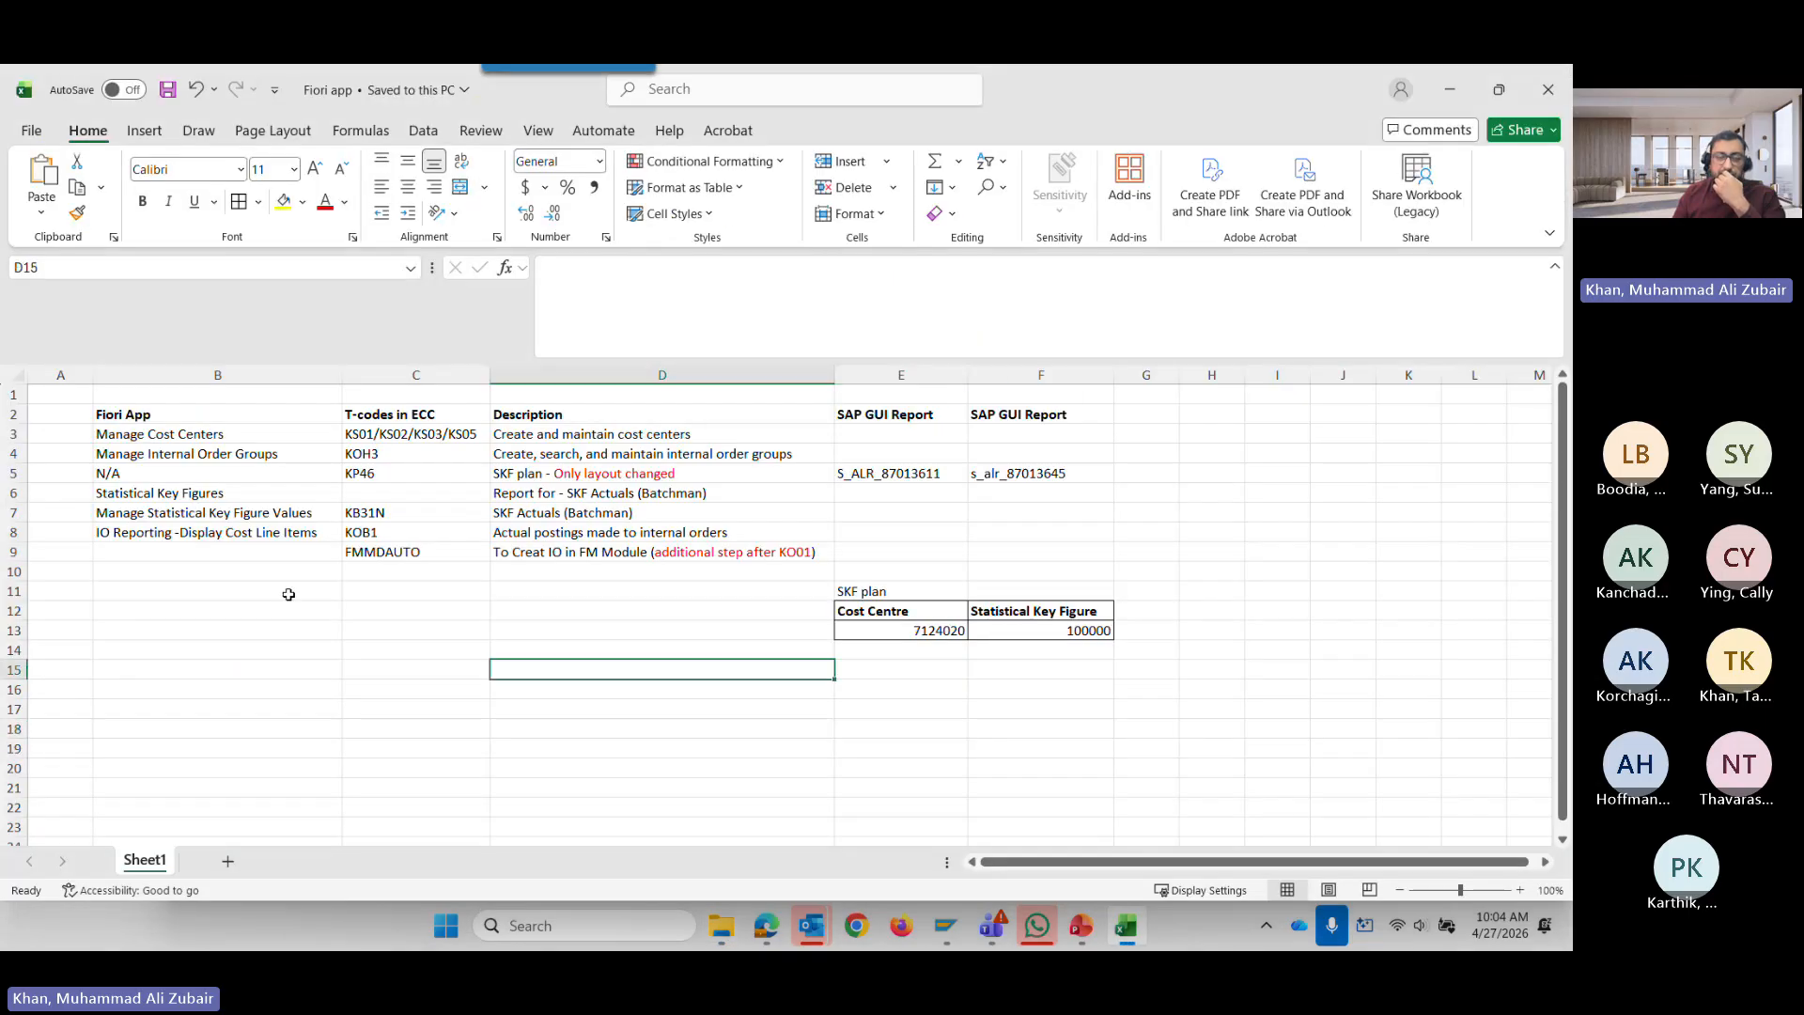
Review the Fiori App, T-codes in ECC and Description columns for rows 3 to 8, and switch to the MGH_FIN_002 presentation in PowerPoint.
left_click(174, 436)
left_click_drag(174, 436, 176, 526)
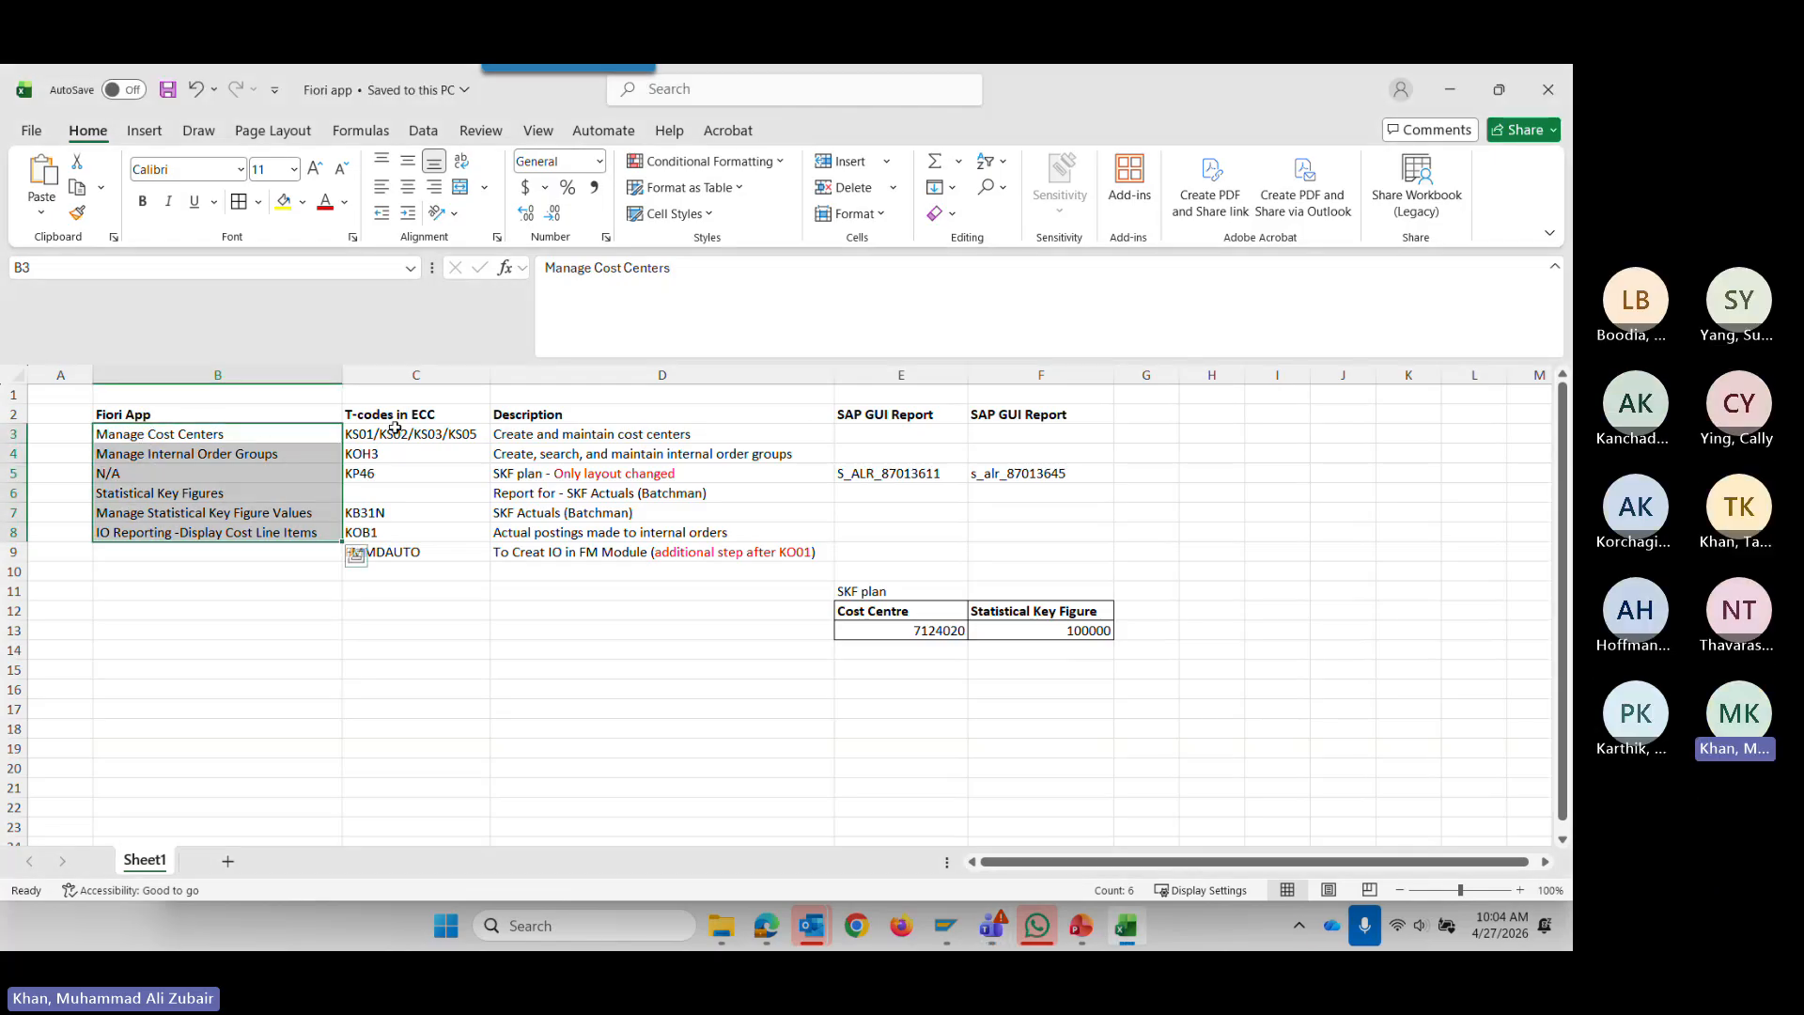
left_click_drag(397, 434, 420, 537)
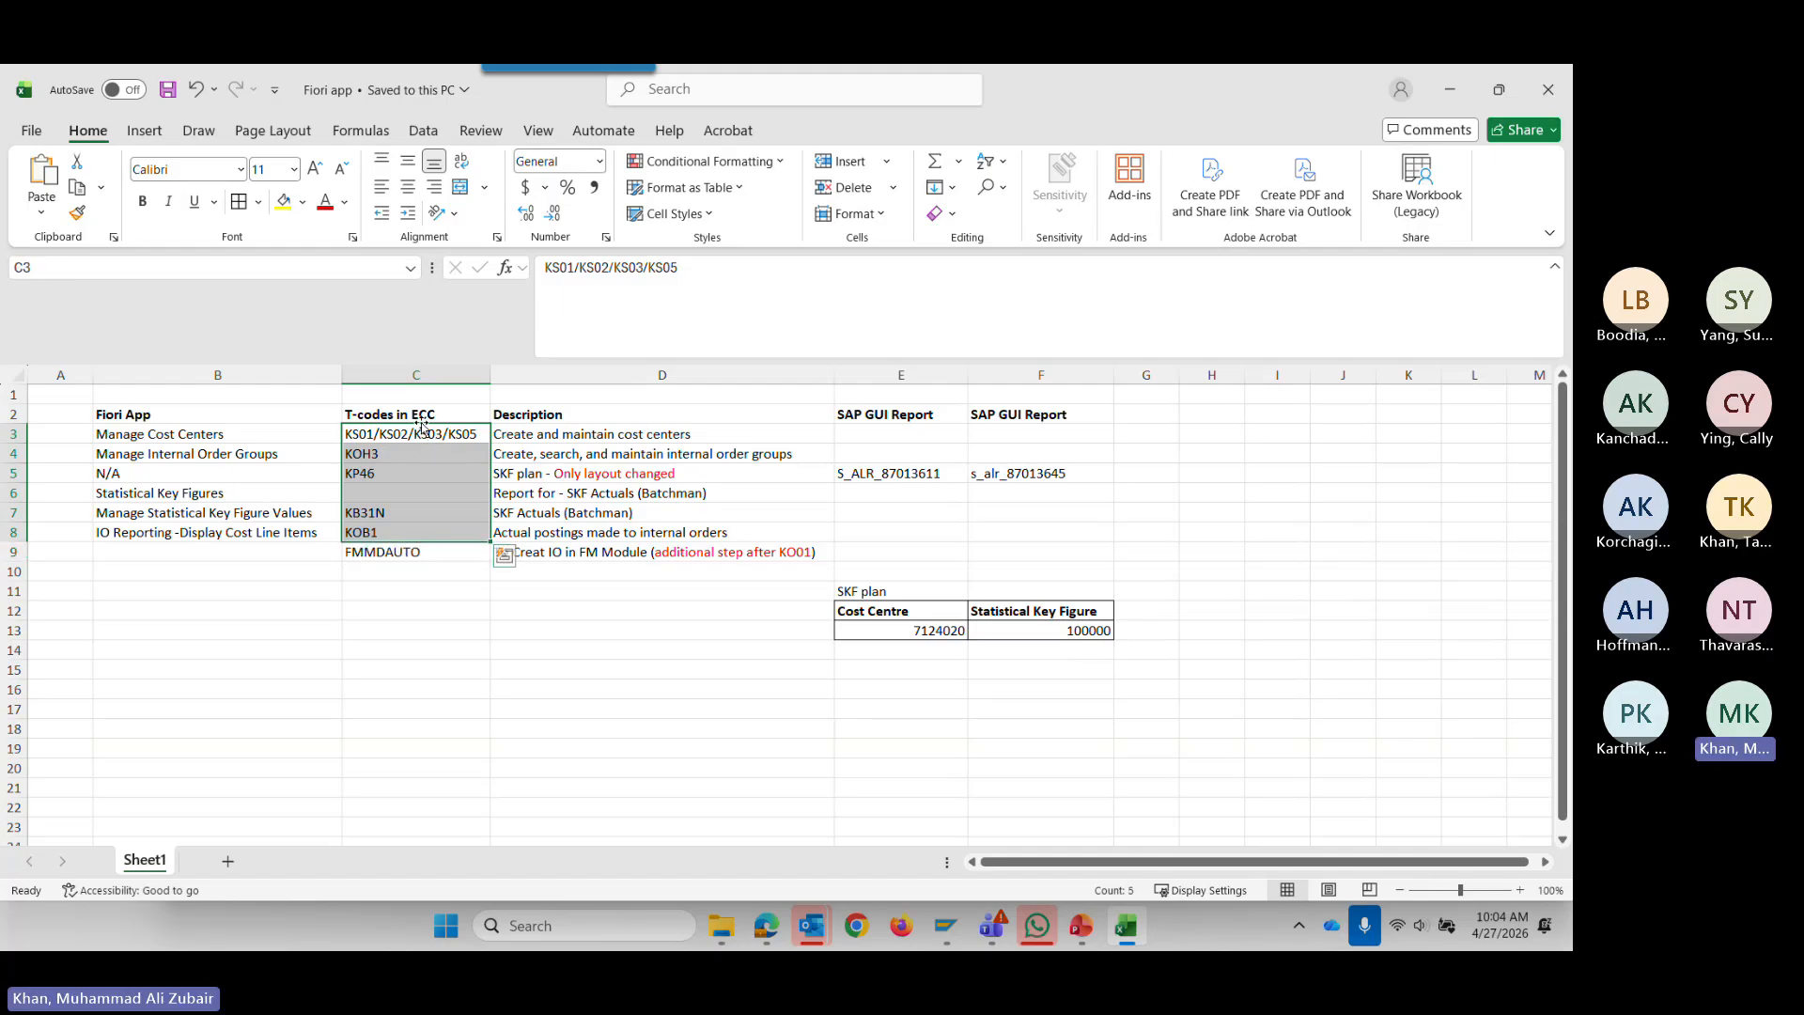
left_click_drag(562, 437, 572, 535)
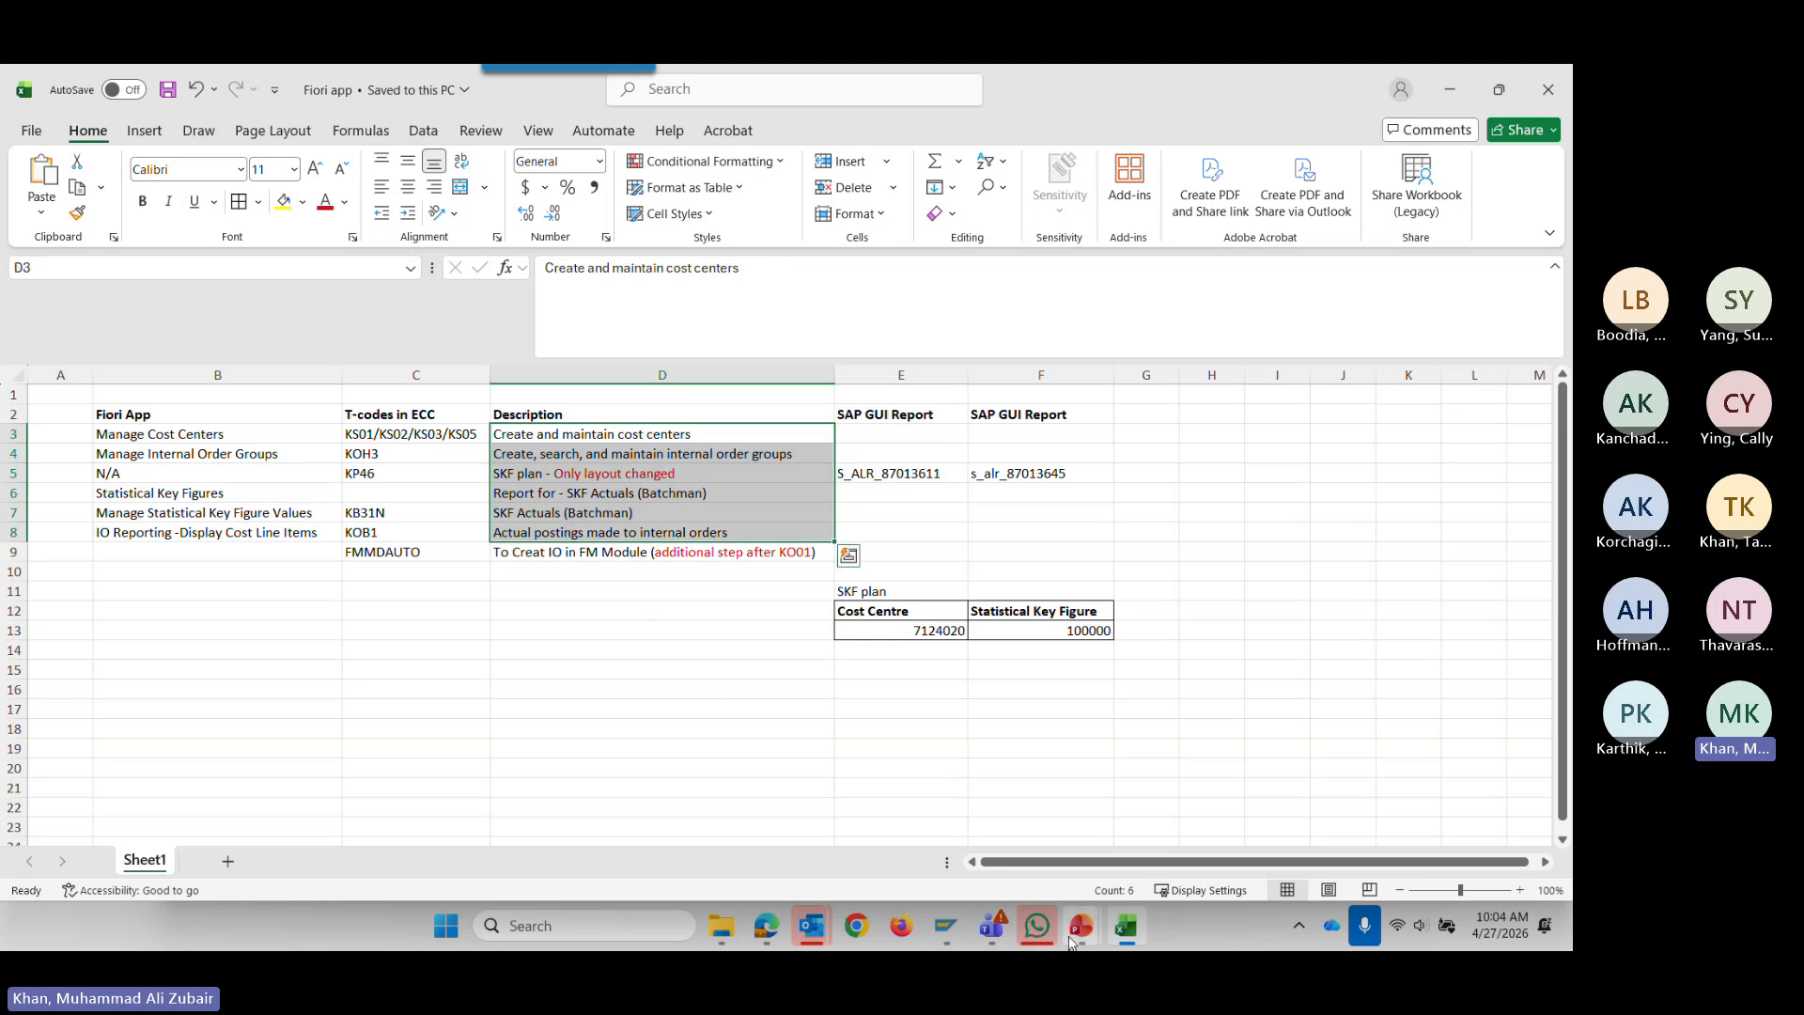
mouse_move(1081, 942)
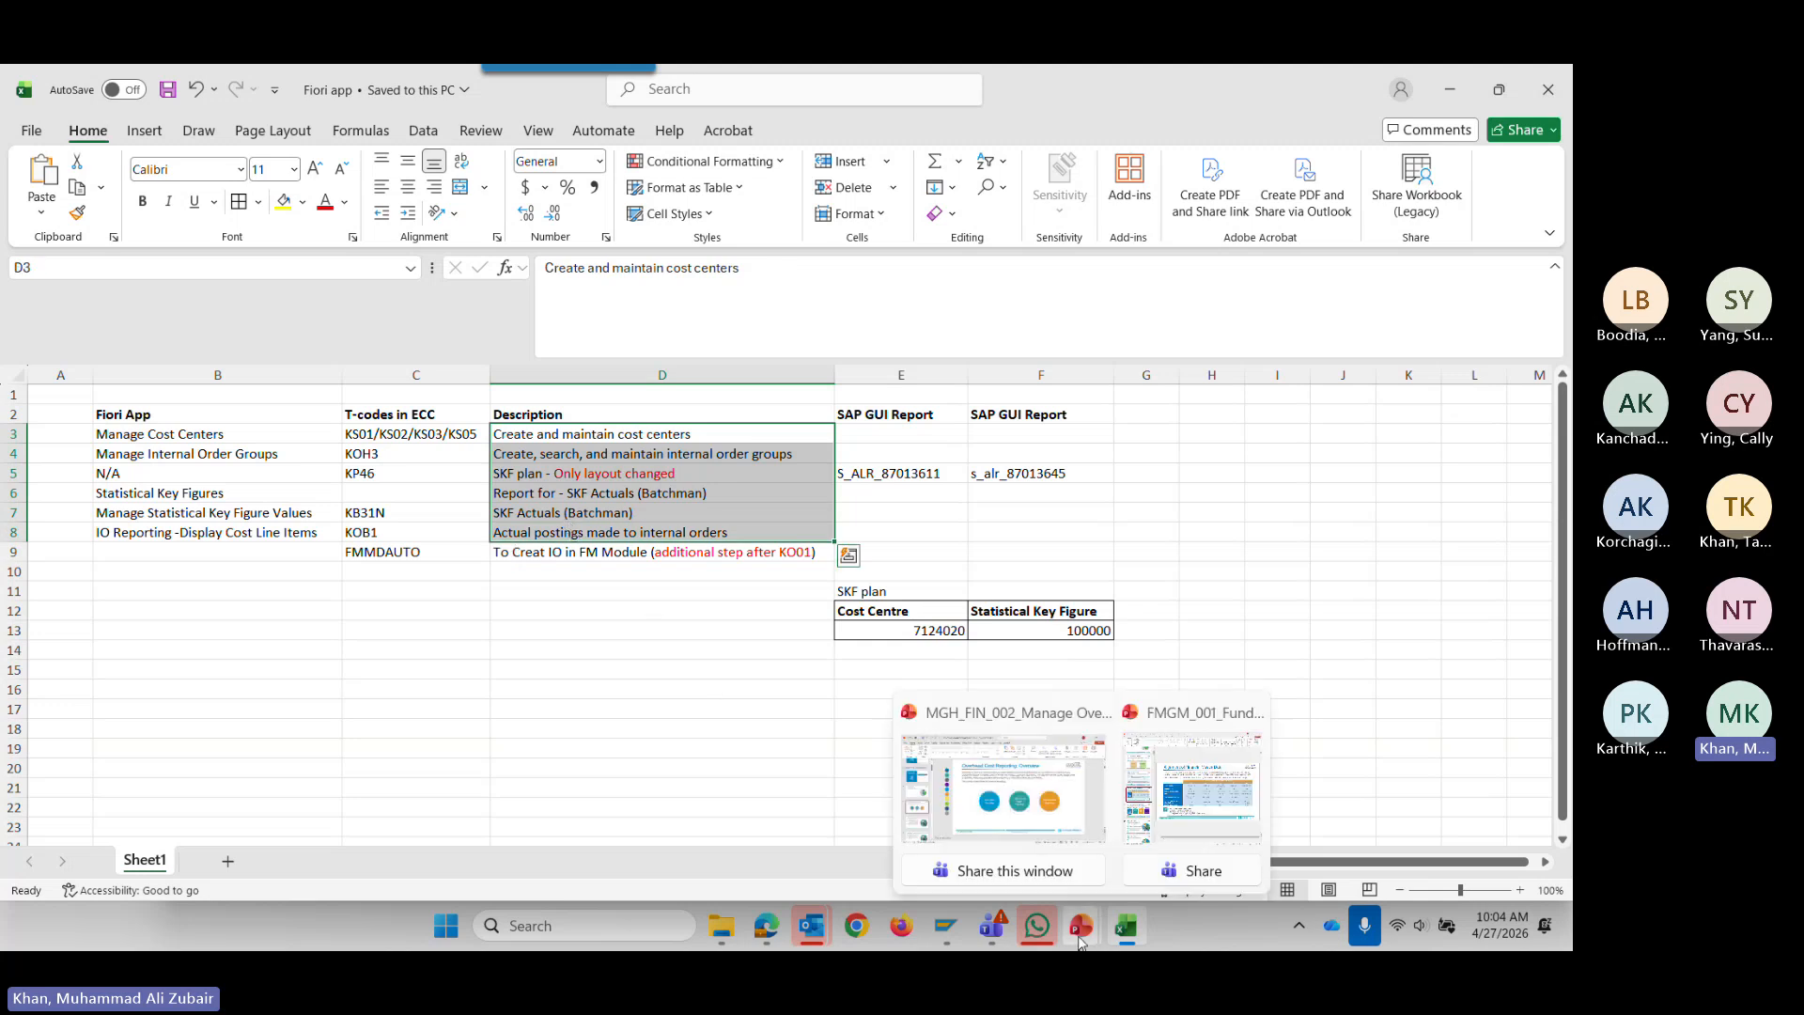
left_click(1042, 823)
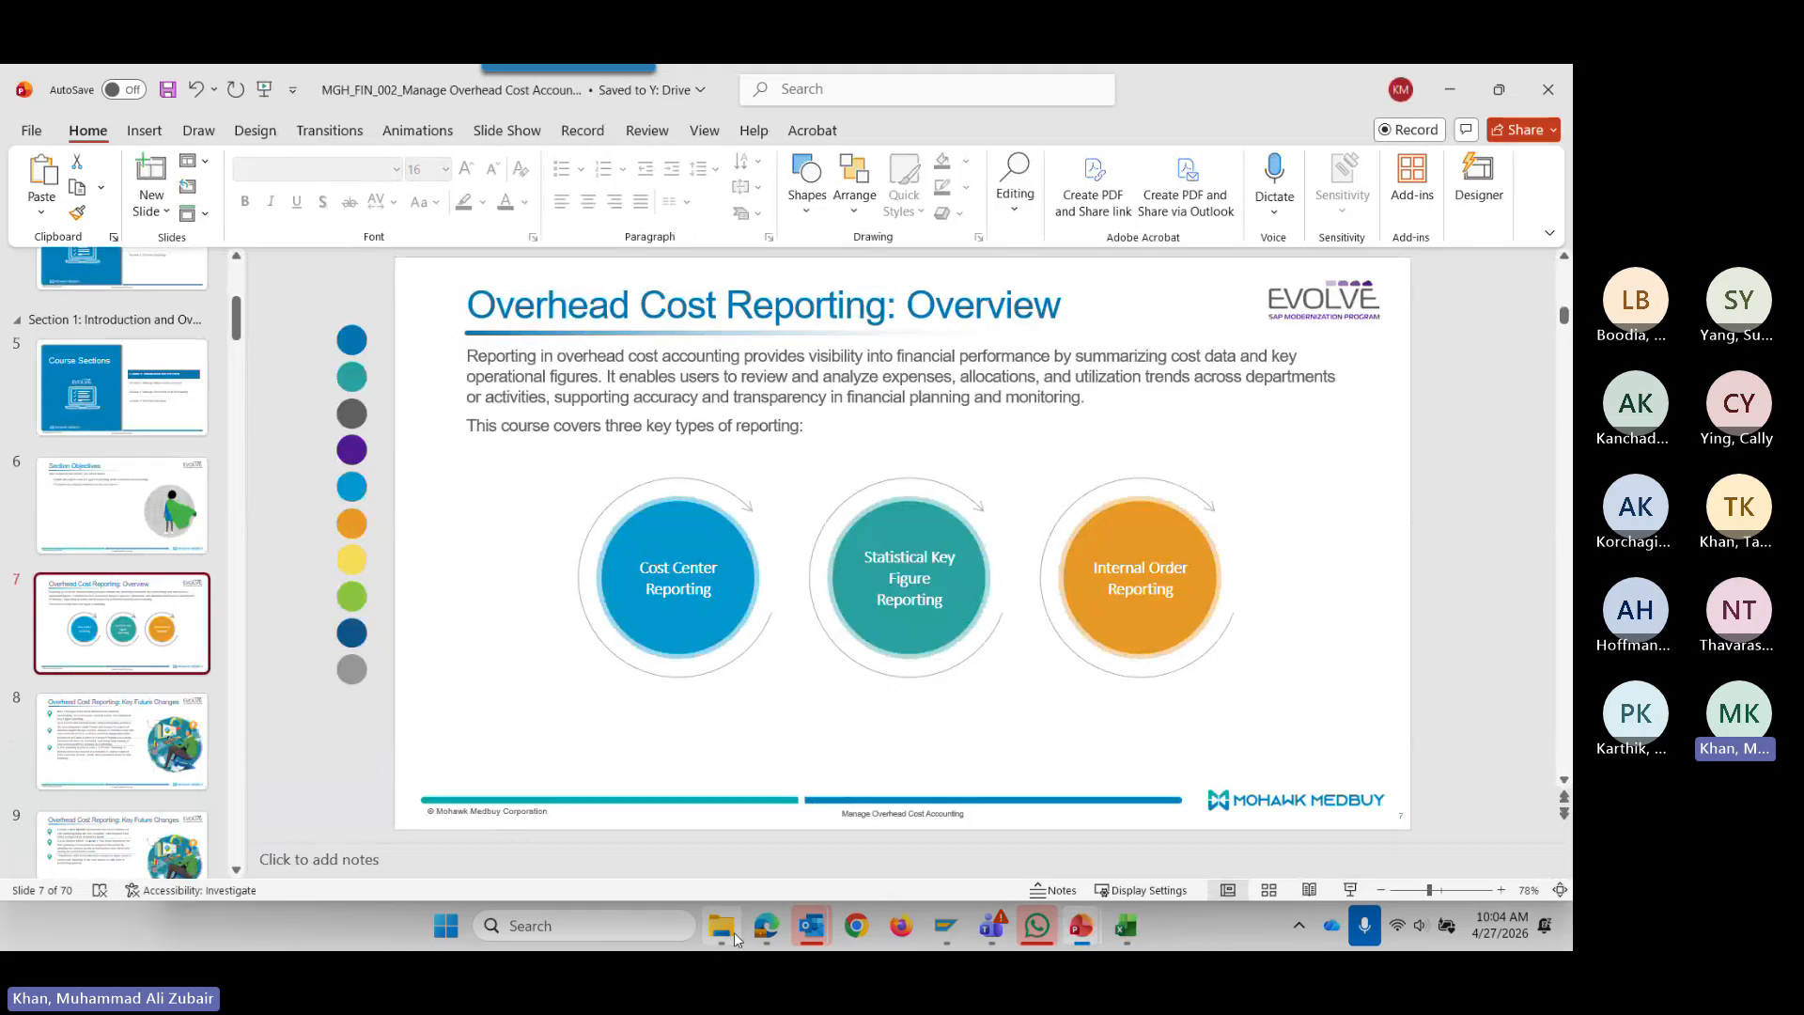
Switch to File Explorer, return to the S4HANA Training Recordings folder and open the SAP User IDs workbook.
mouse_move(733, 939)
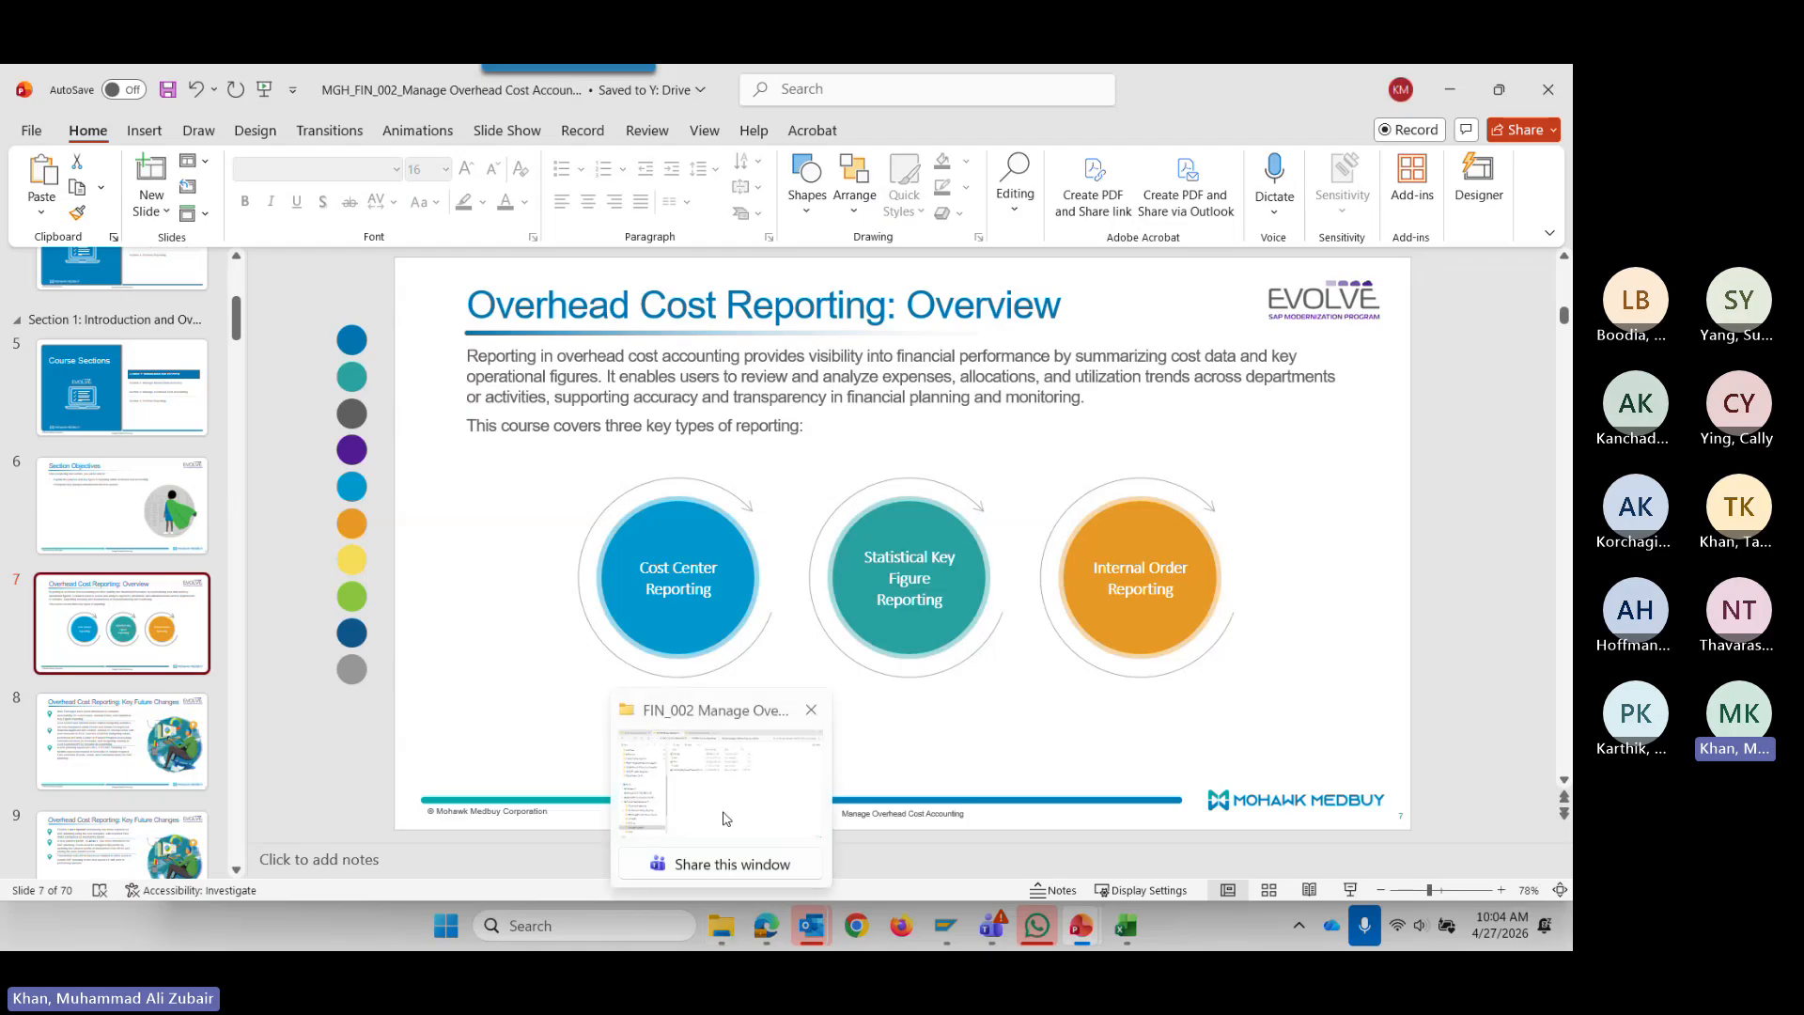
left_click(725, 818)
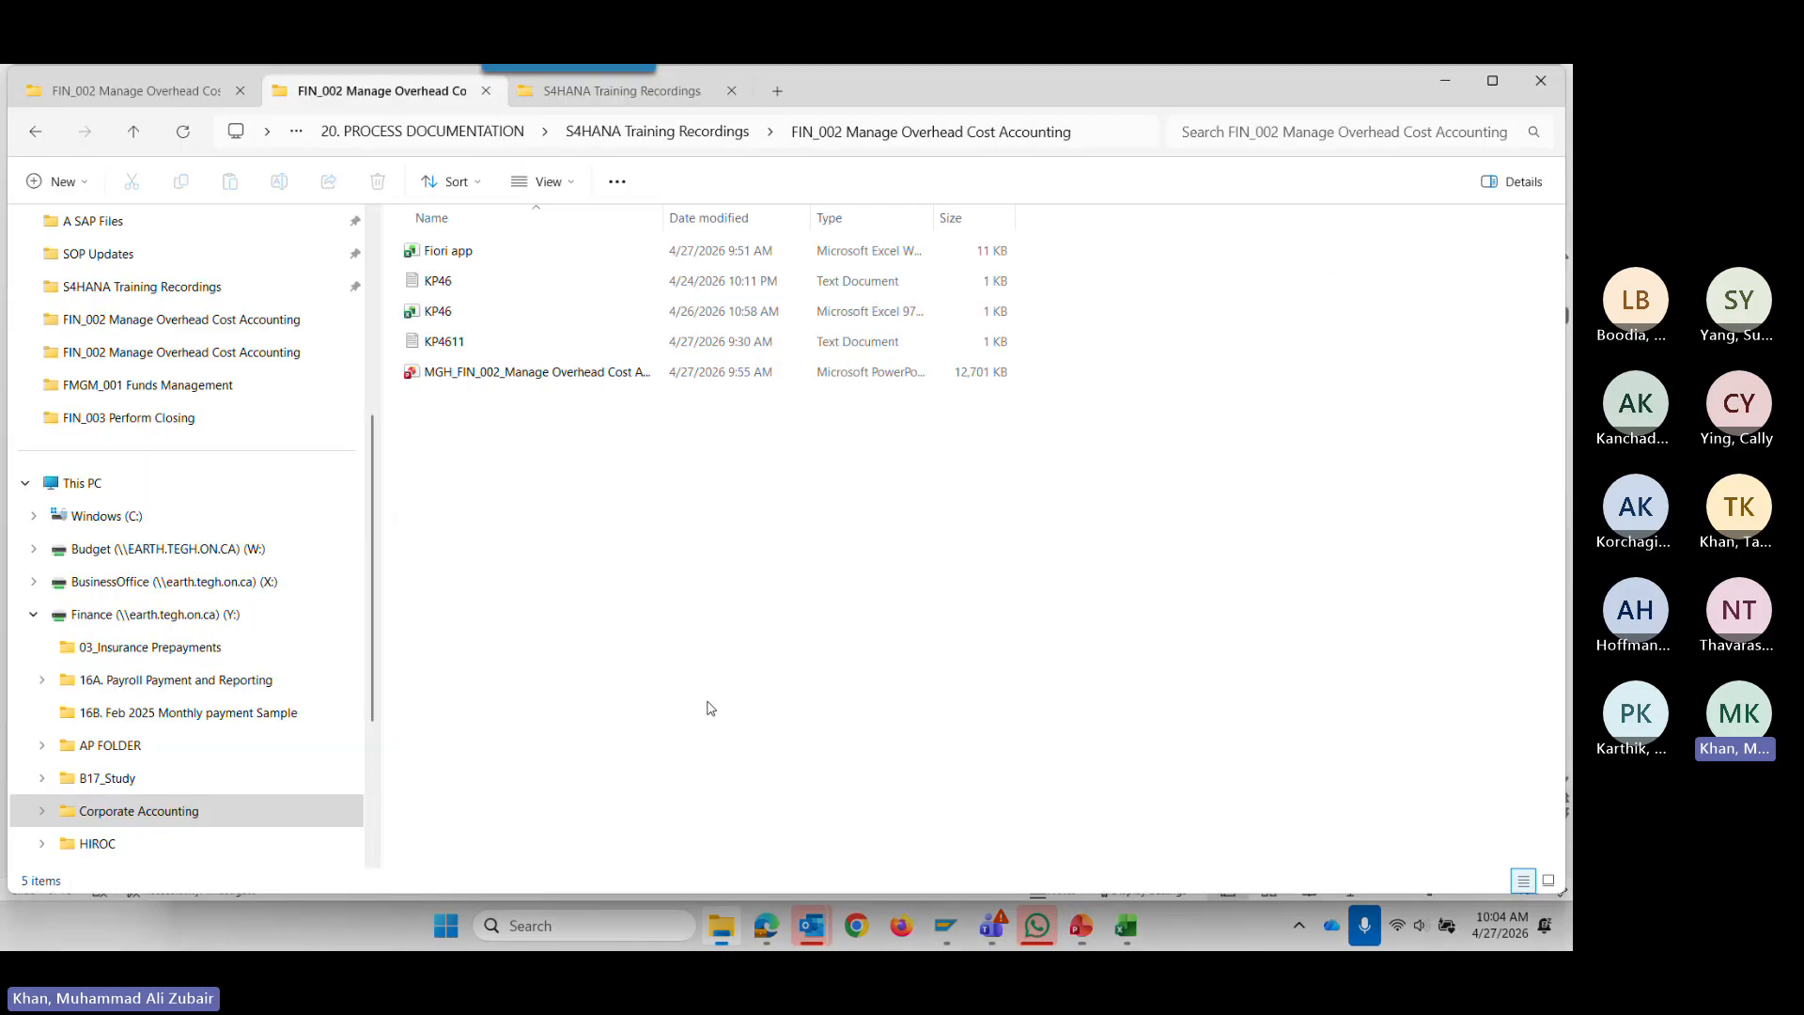
left_click(684, 137)
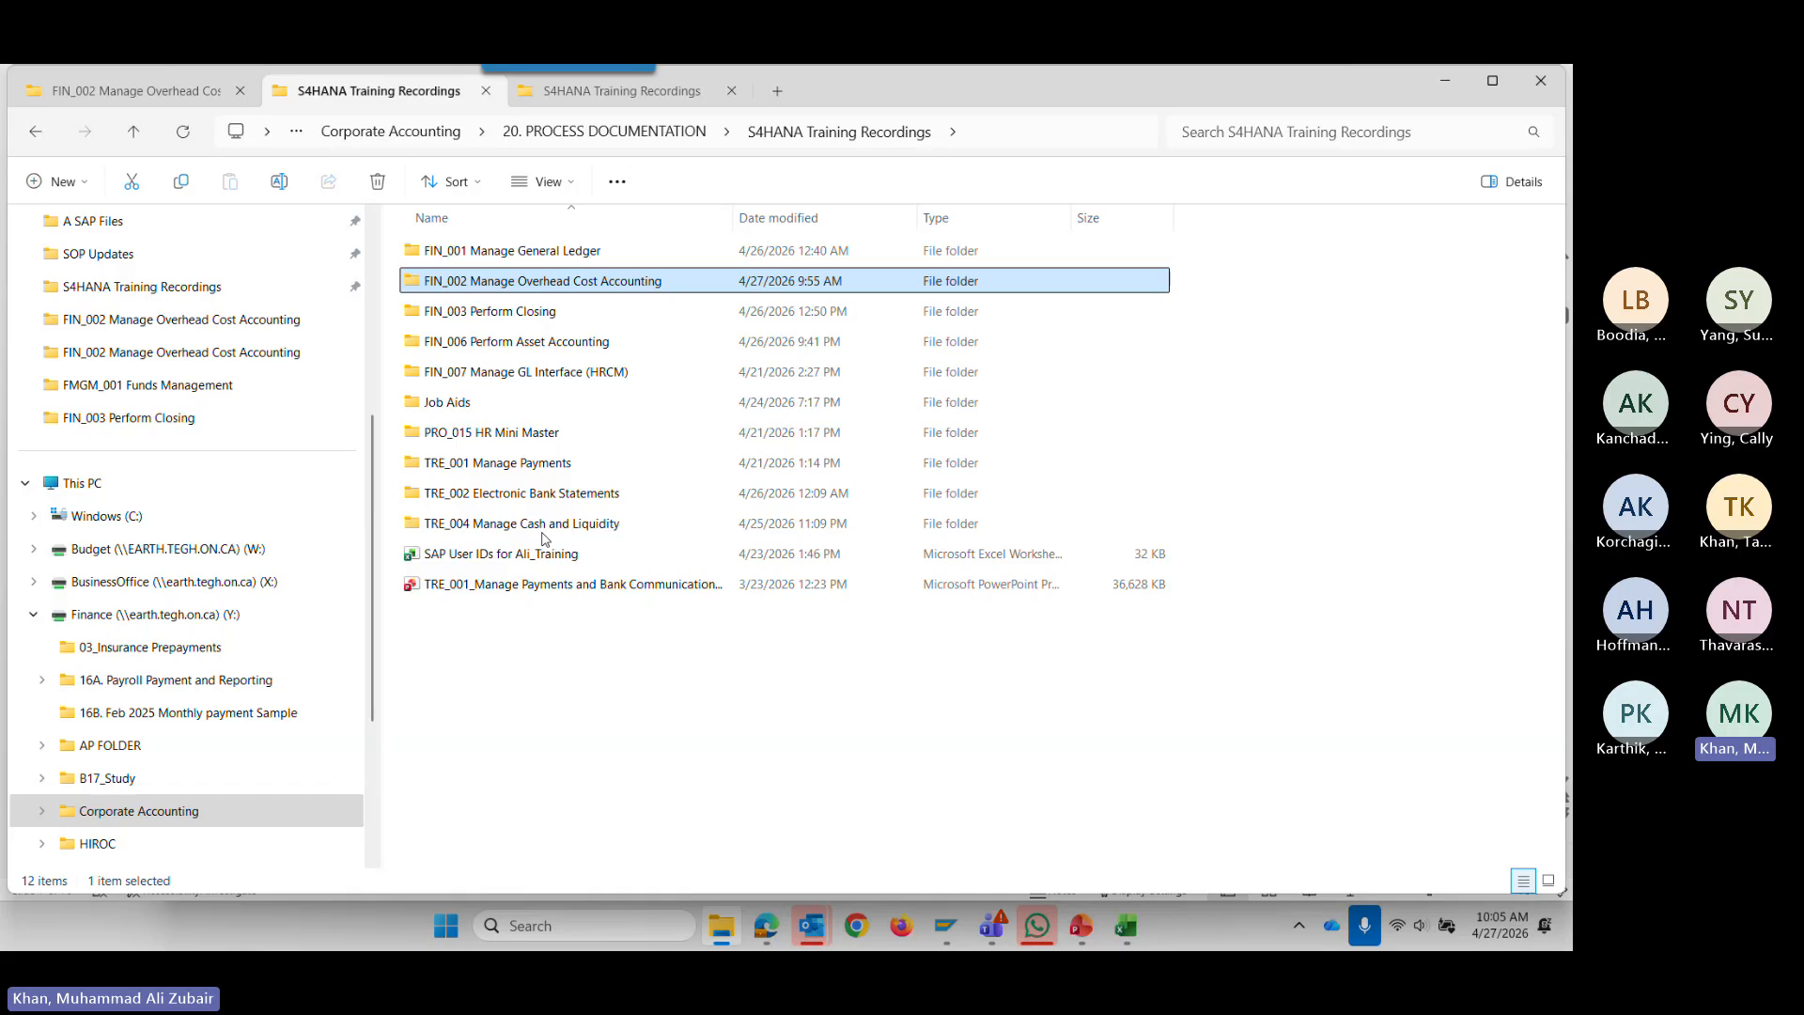
left_click(498, 554)
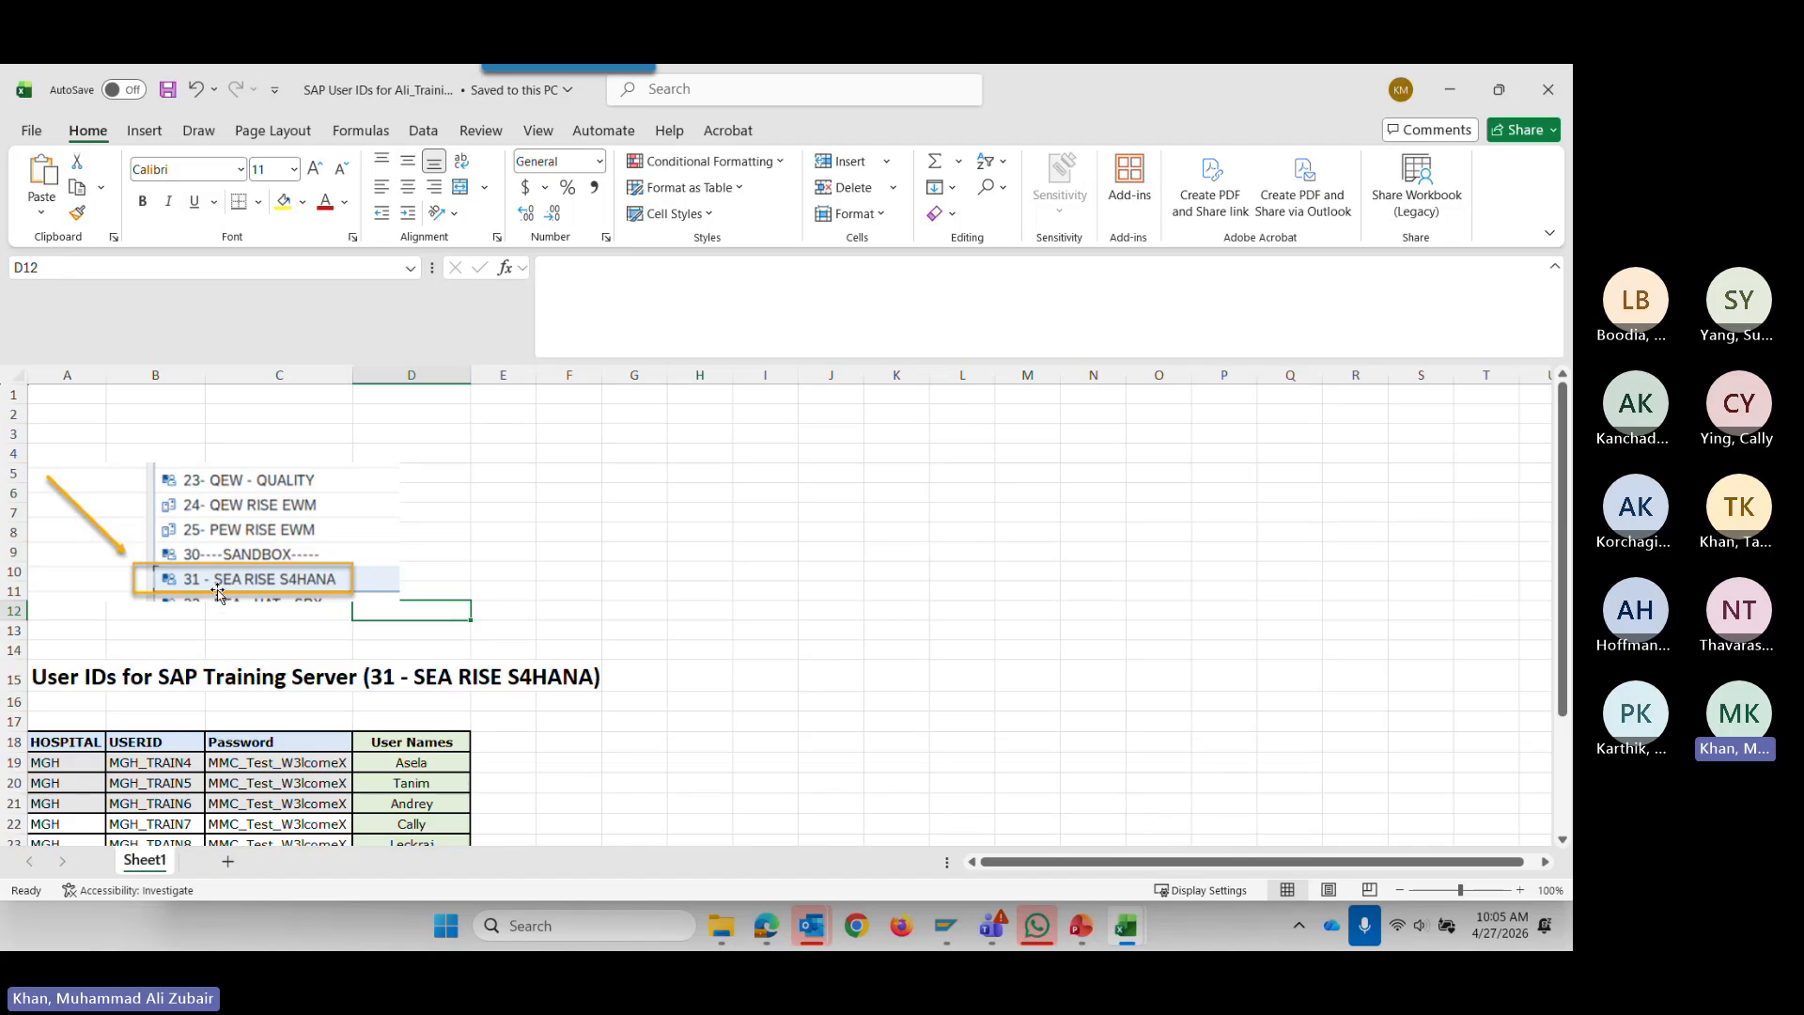
Examine the user ID, password and user name columns in the table of SAP training server accounts.
scroll(271, 594, "down", 2)
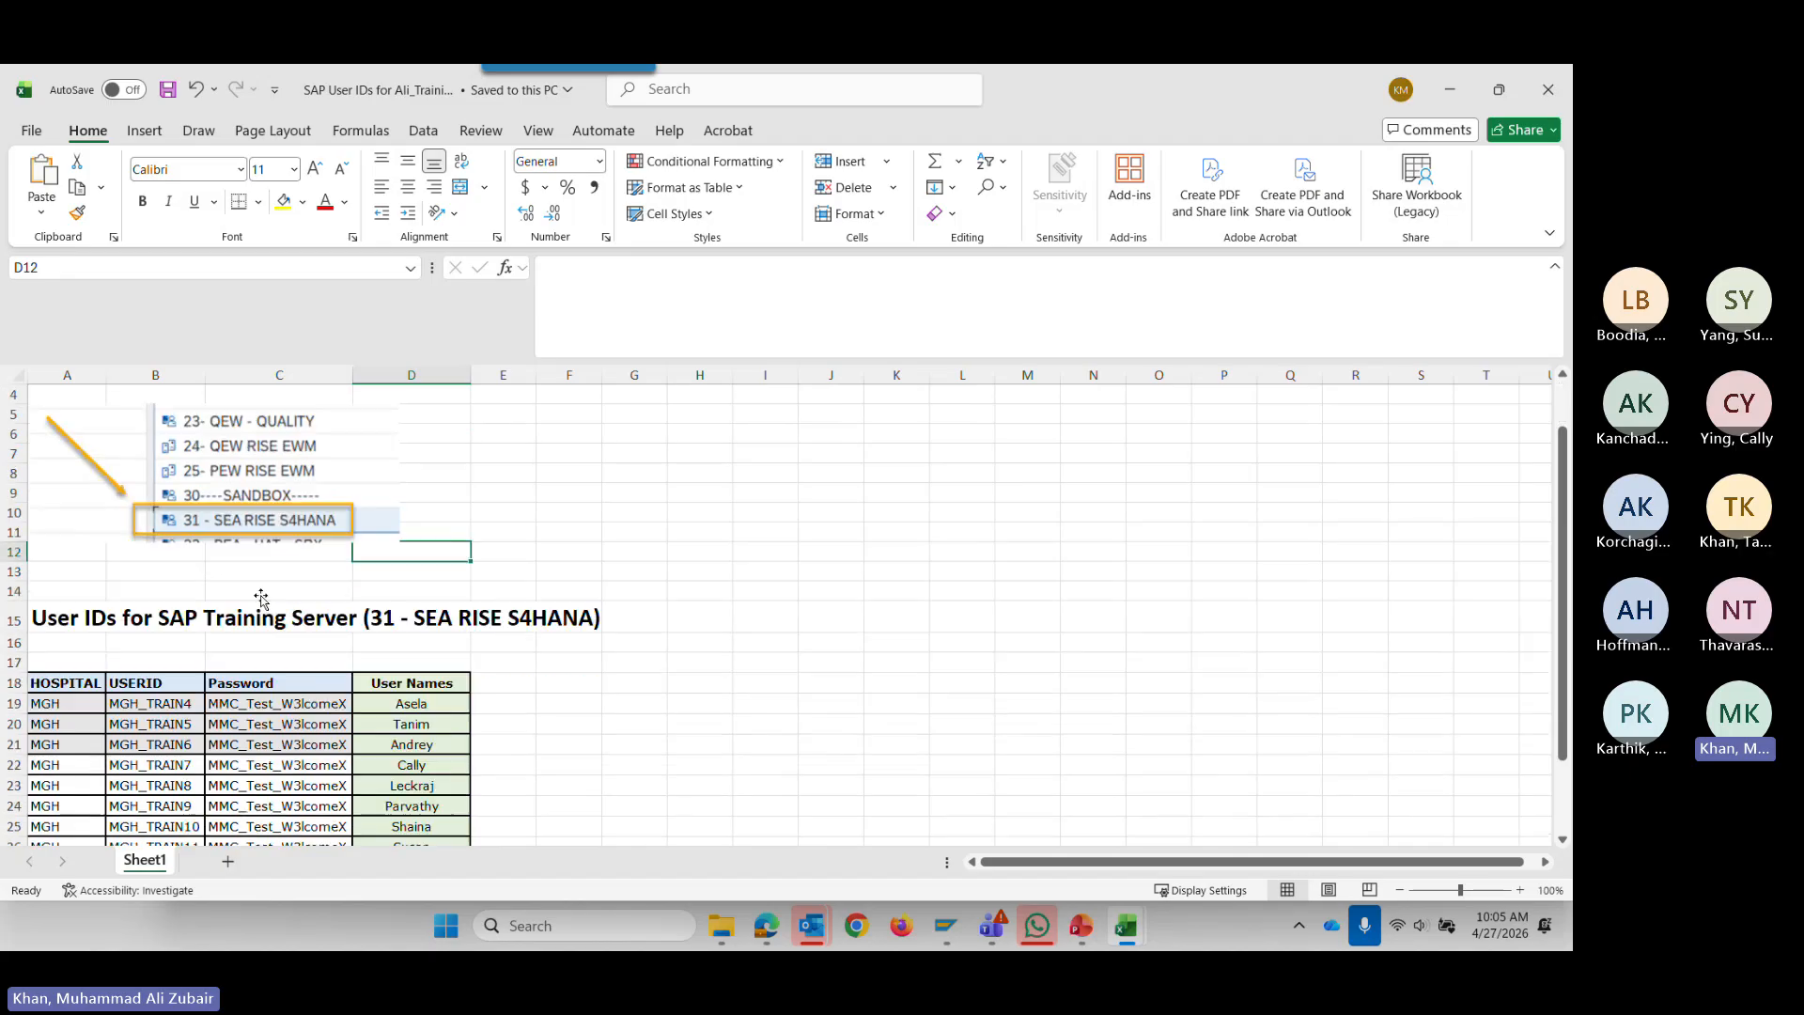
scroll(262, 598, "down", 3)
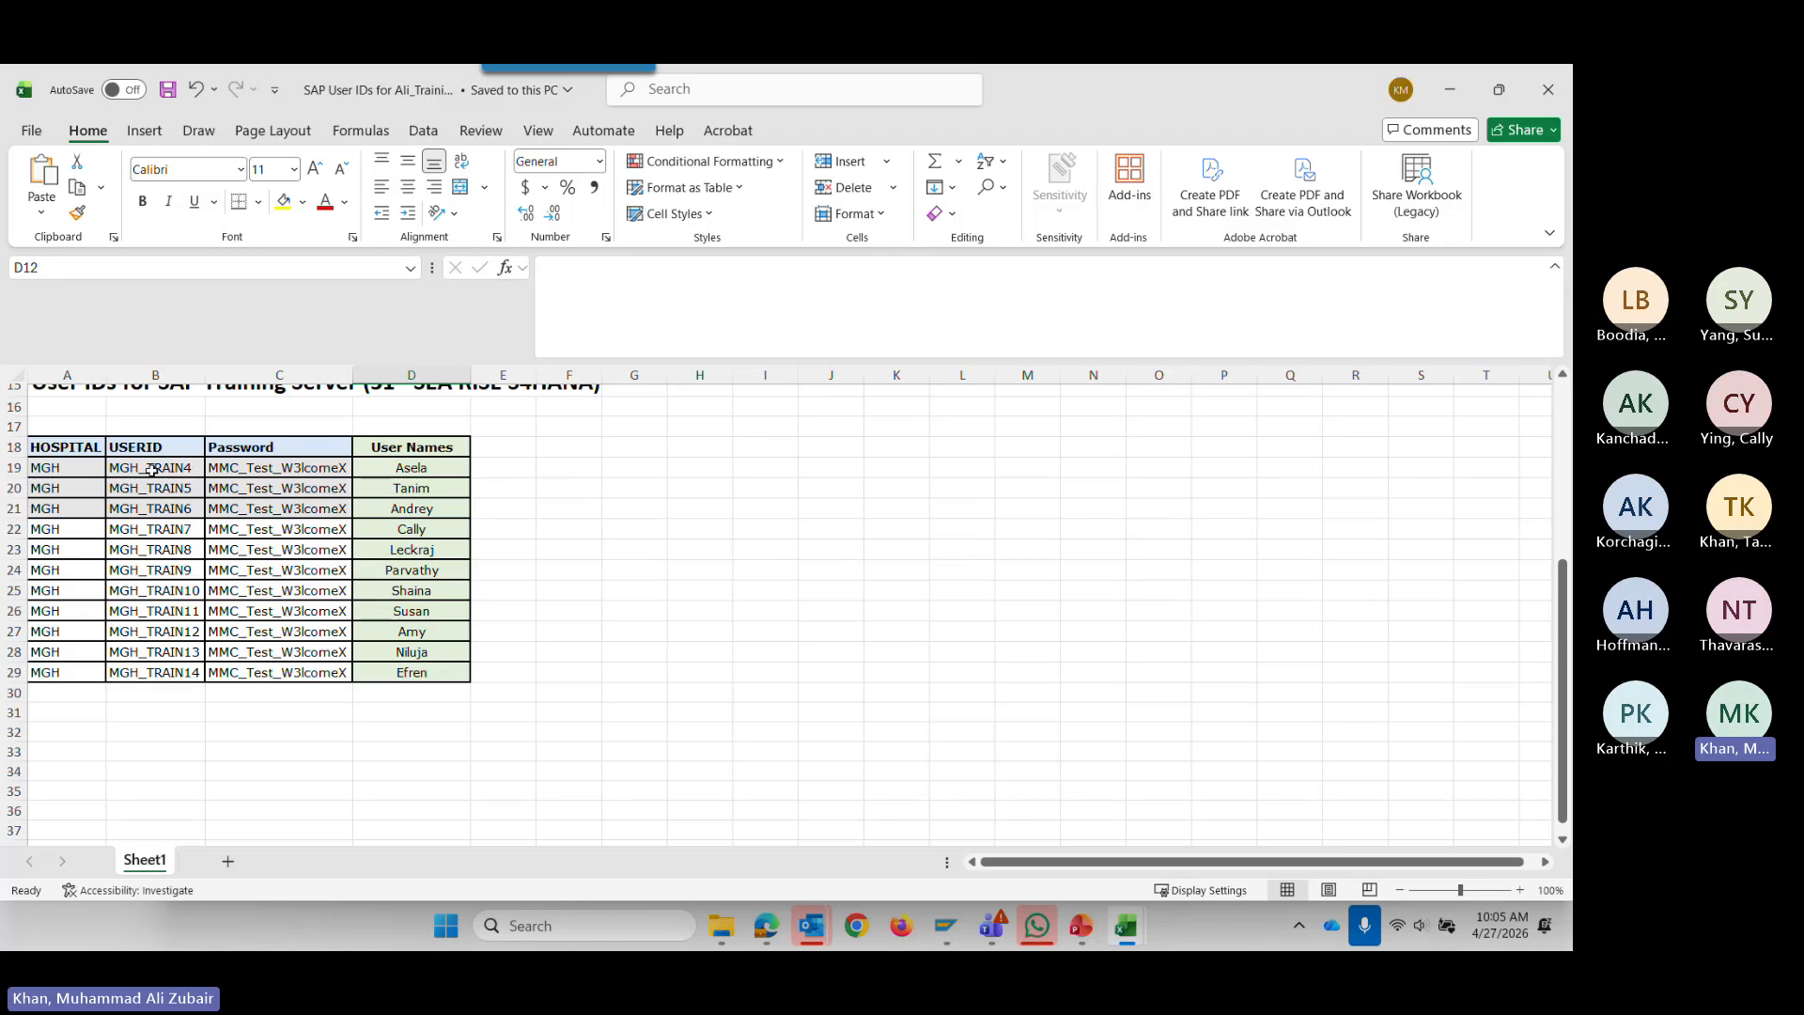
left_click(152, 375)
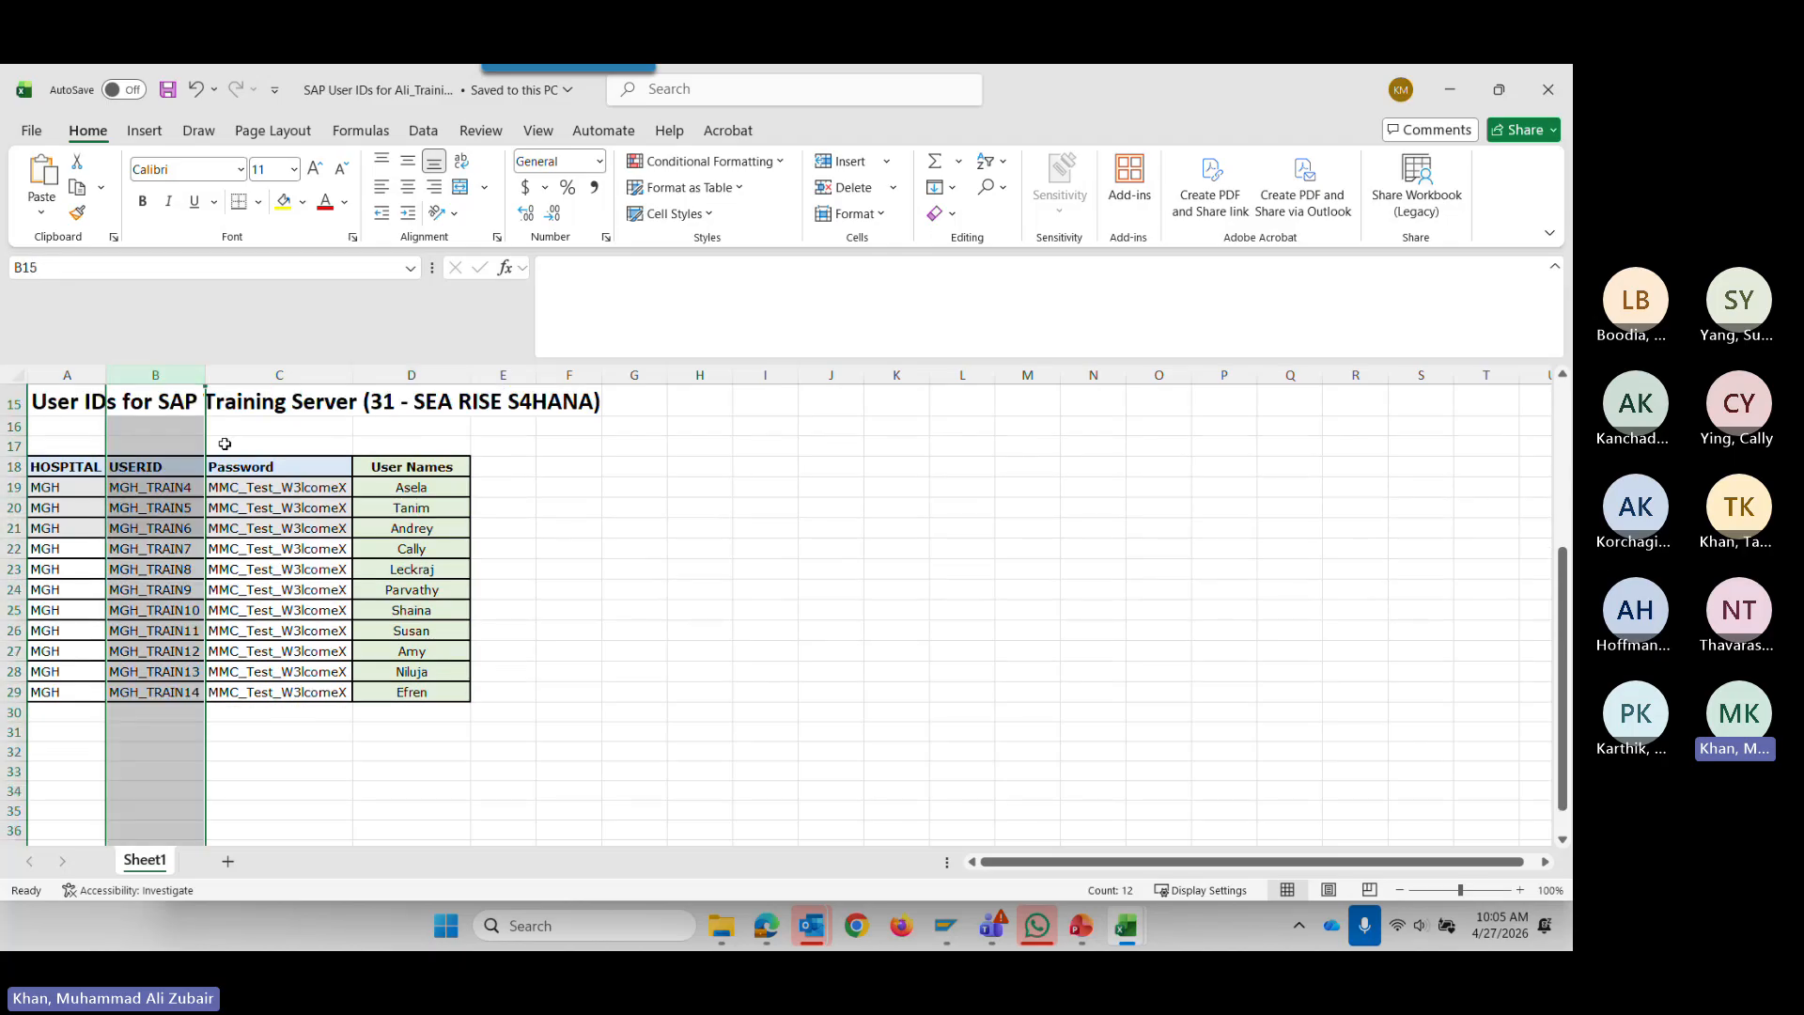
left_click(263, 380)
left_click(385, 376)
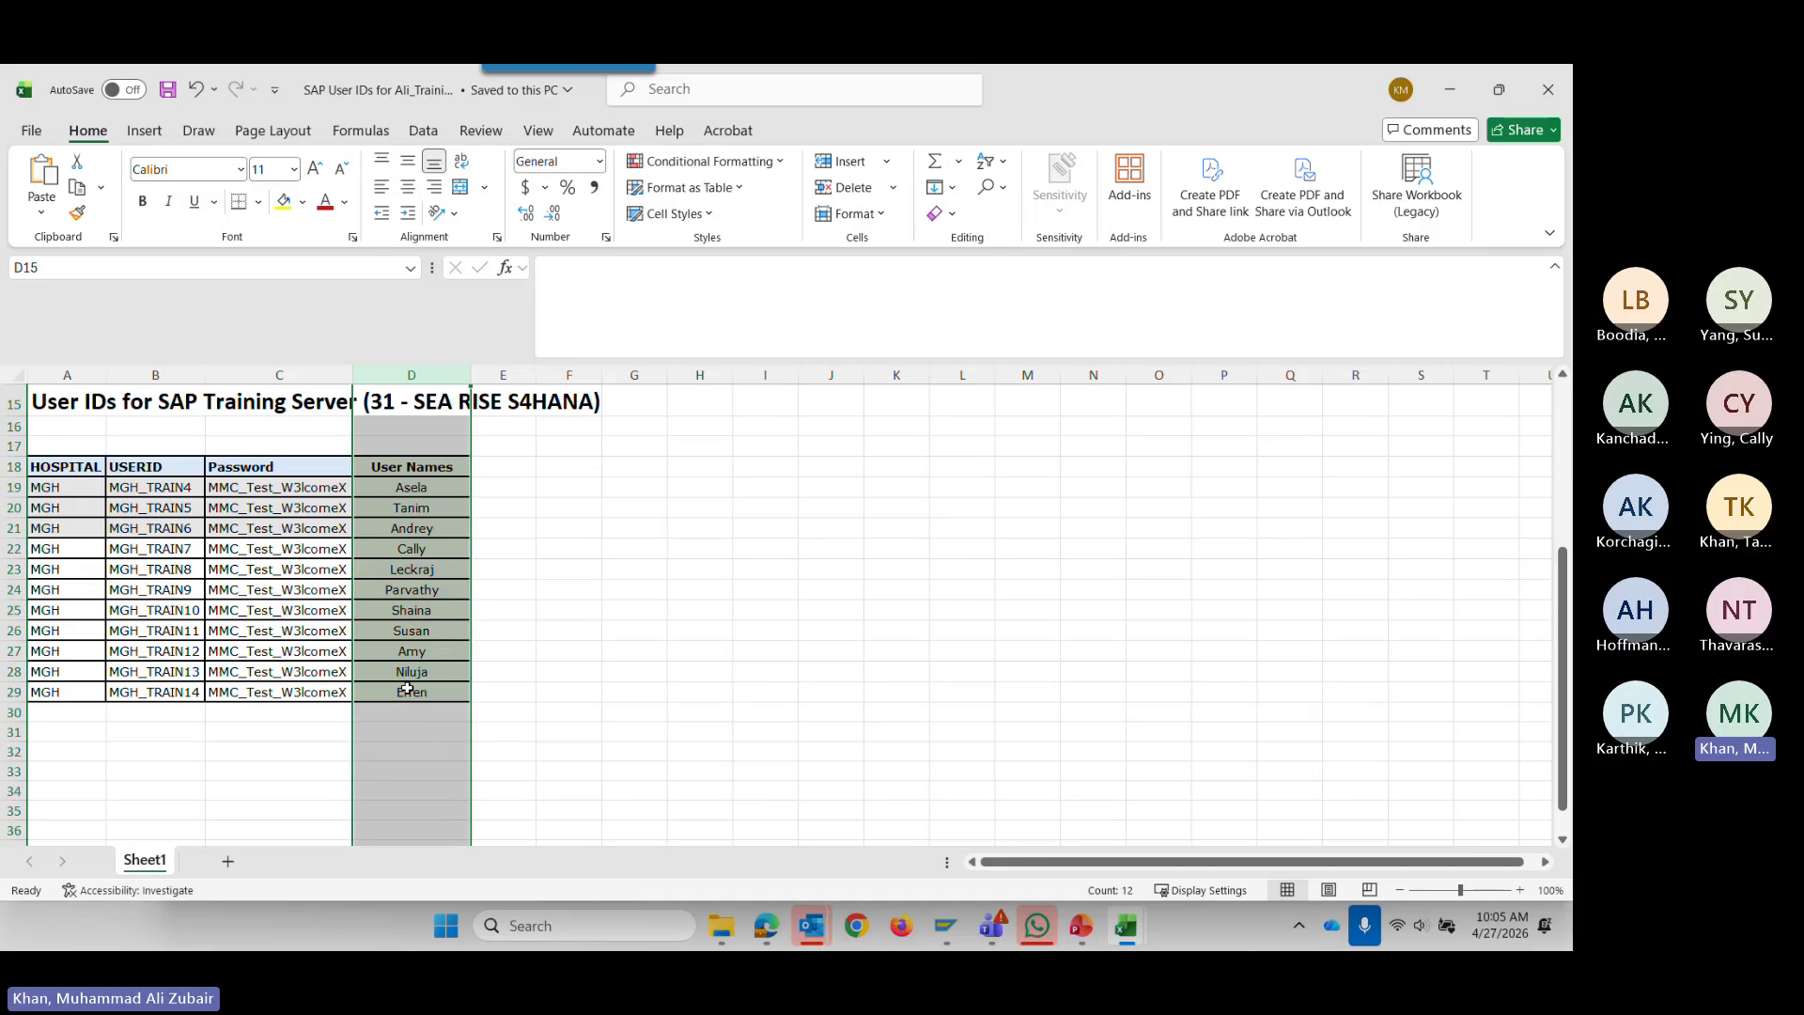
left_click(553, 652)
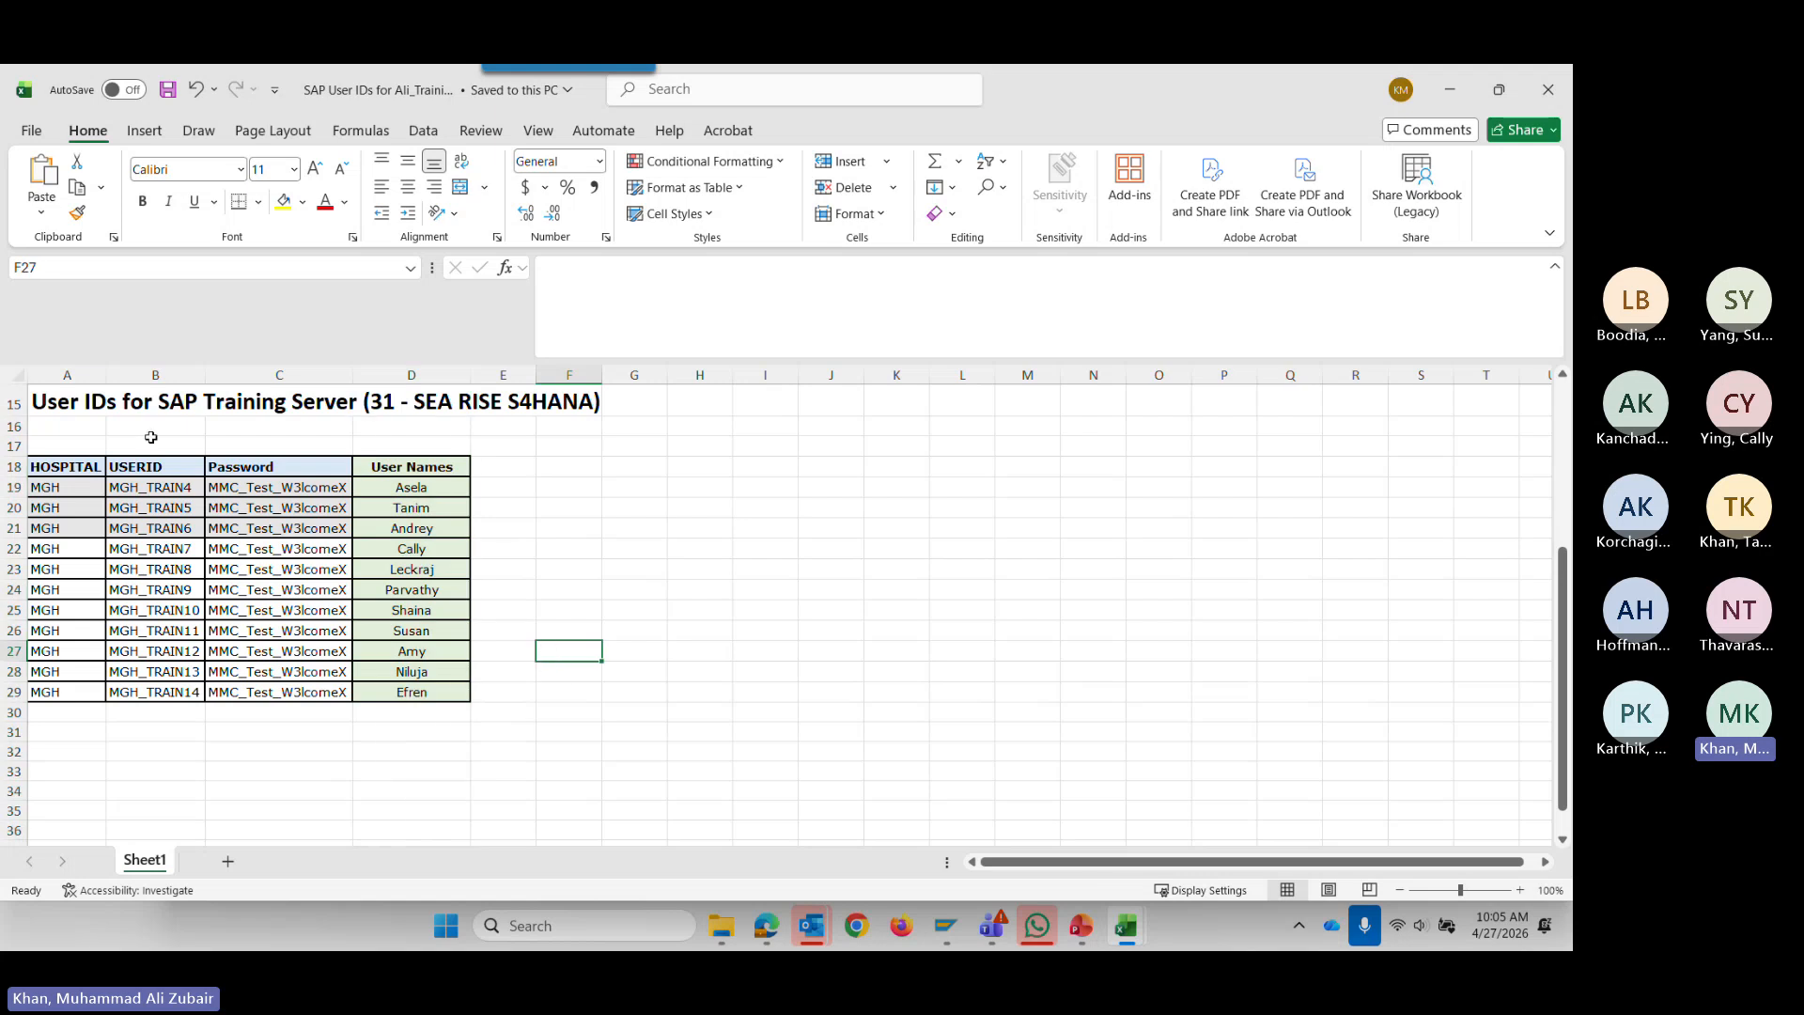
left_click(165, 373)
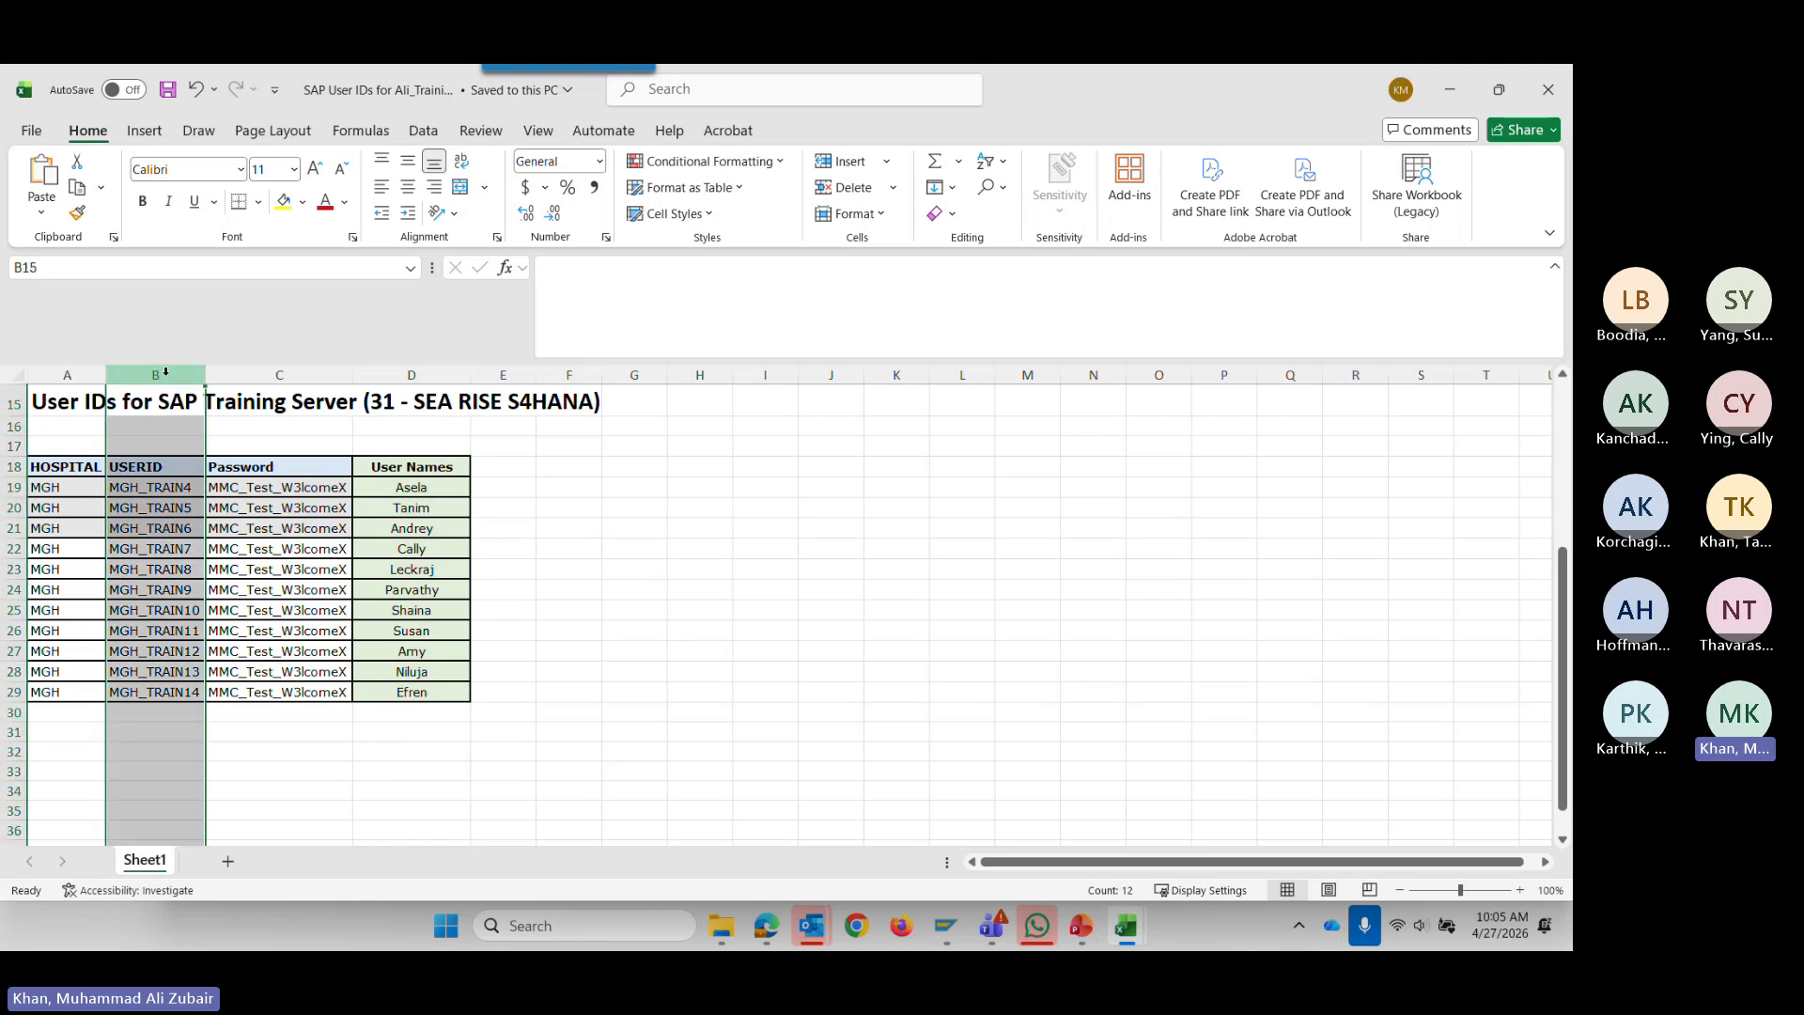
Switch to SAP Logon and open the logon screen of the 31 - SEA RISE S4HANA connection.
left_click(949, 923)
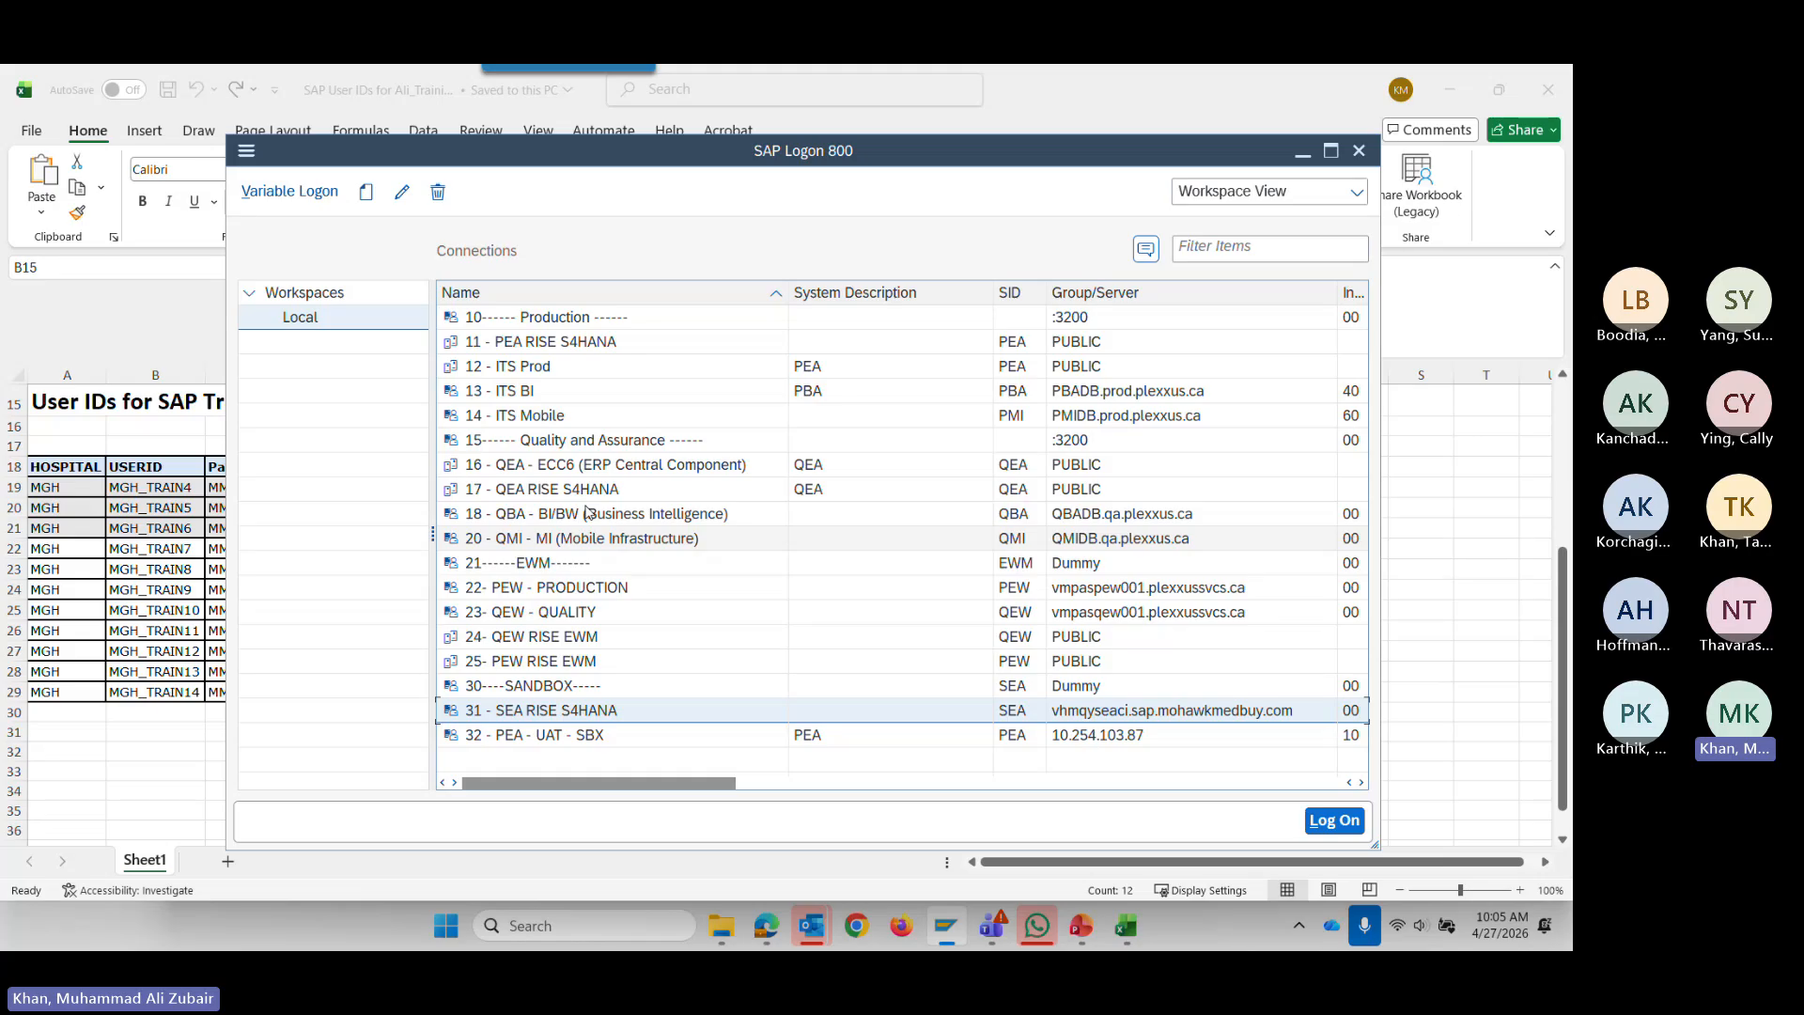
left_click_drag(697, 156, 893, 142)
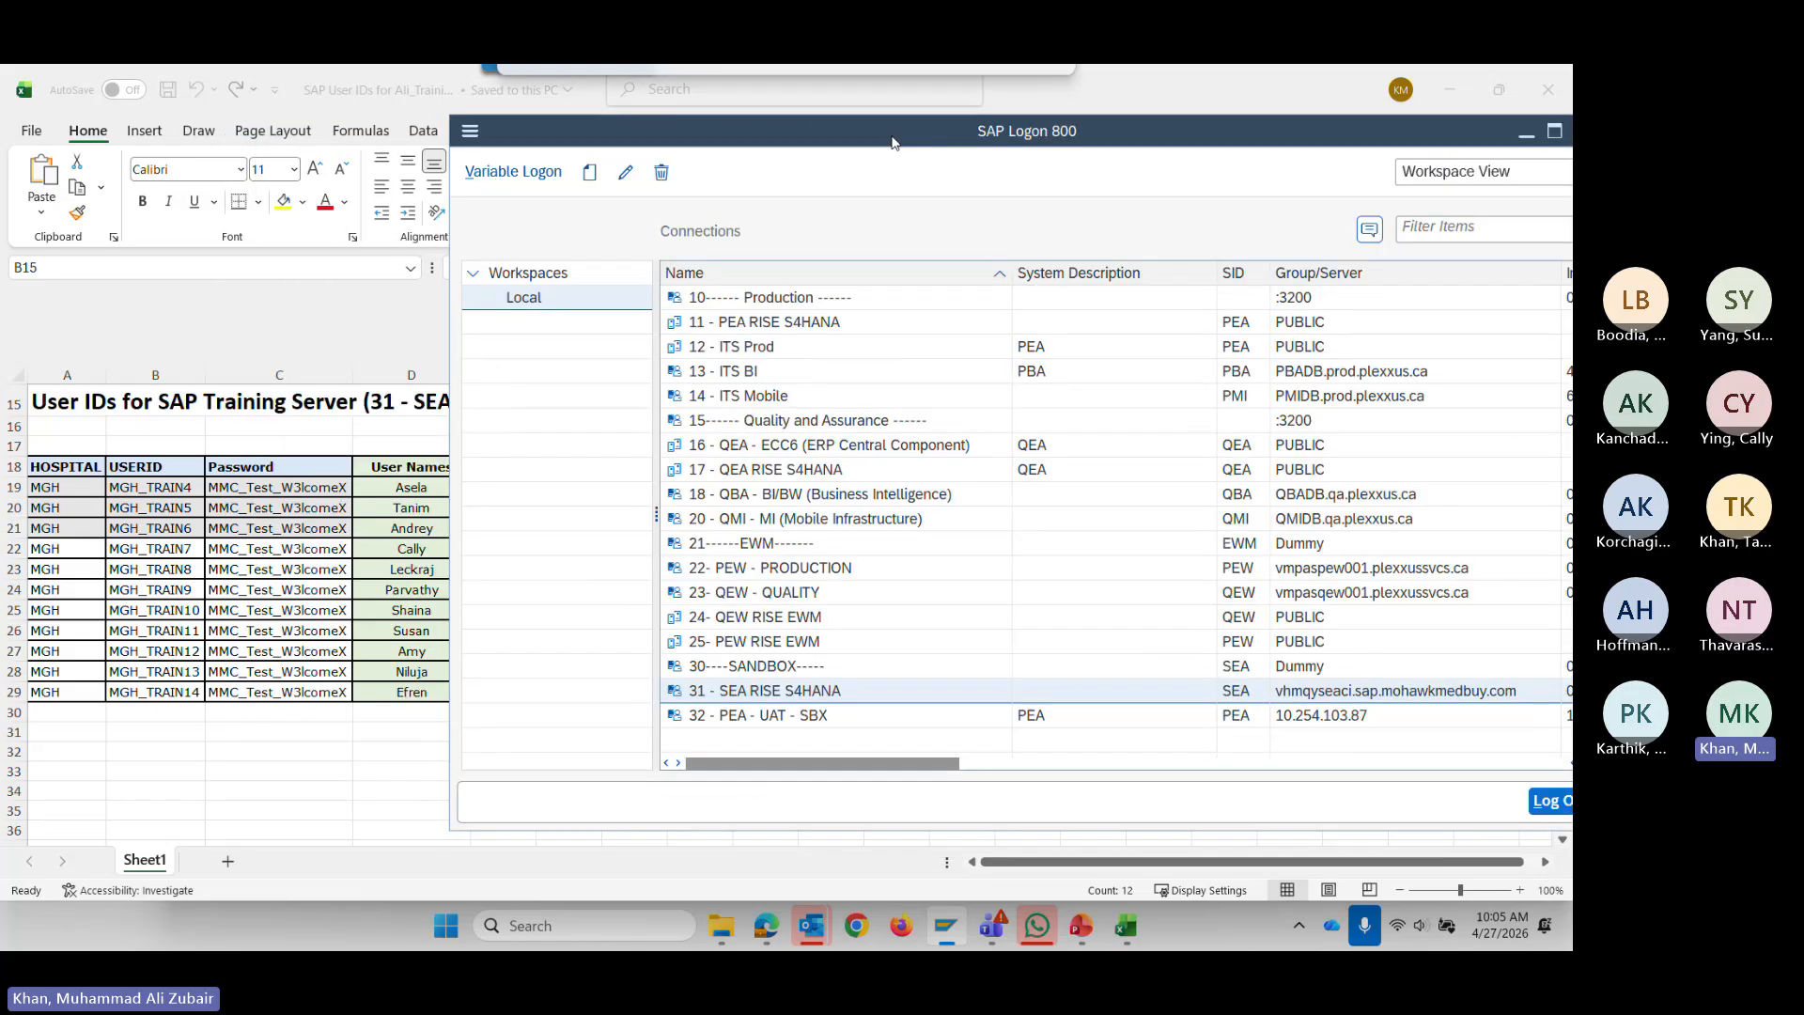
double_click(729, 692)
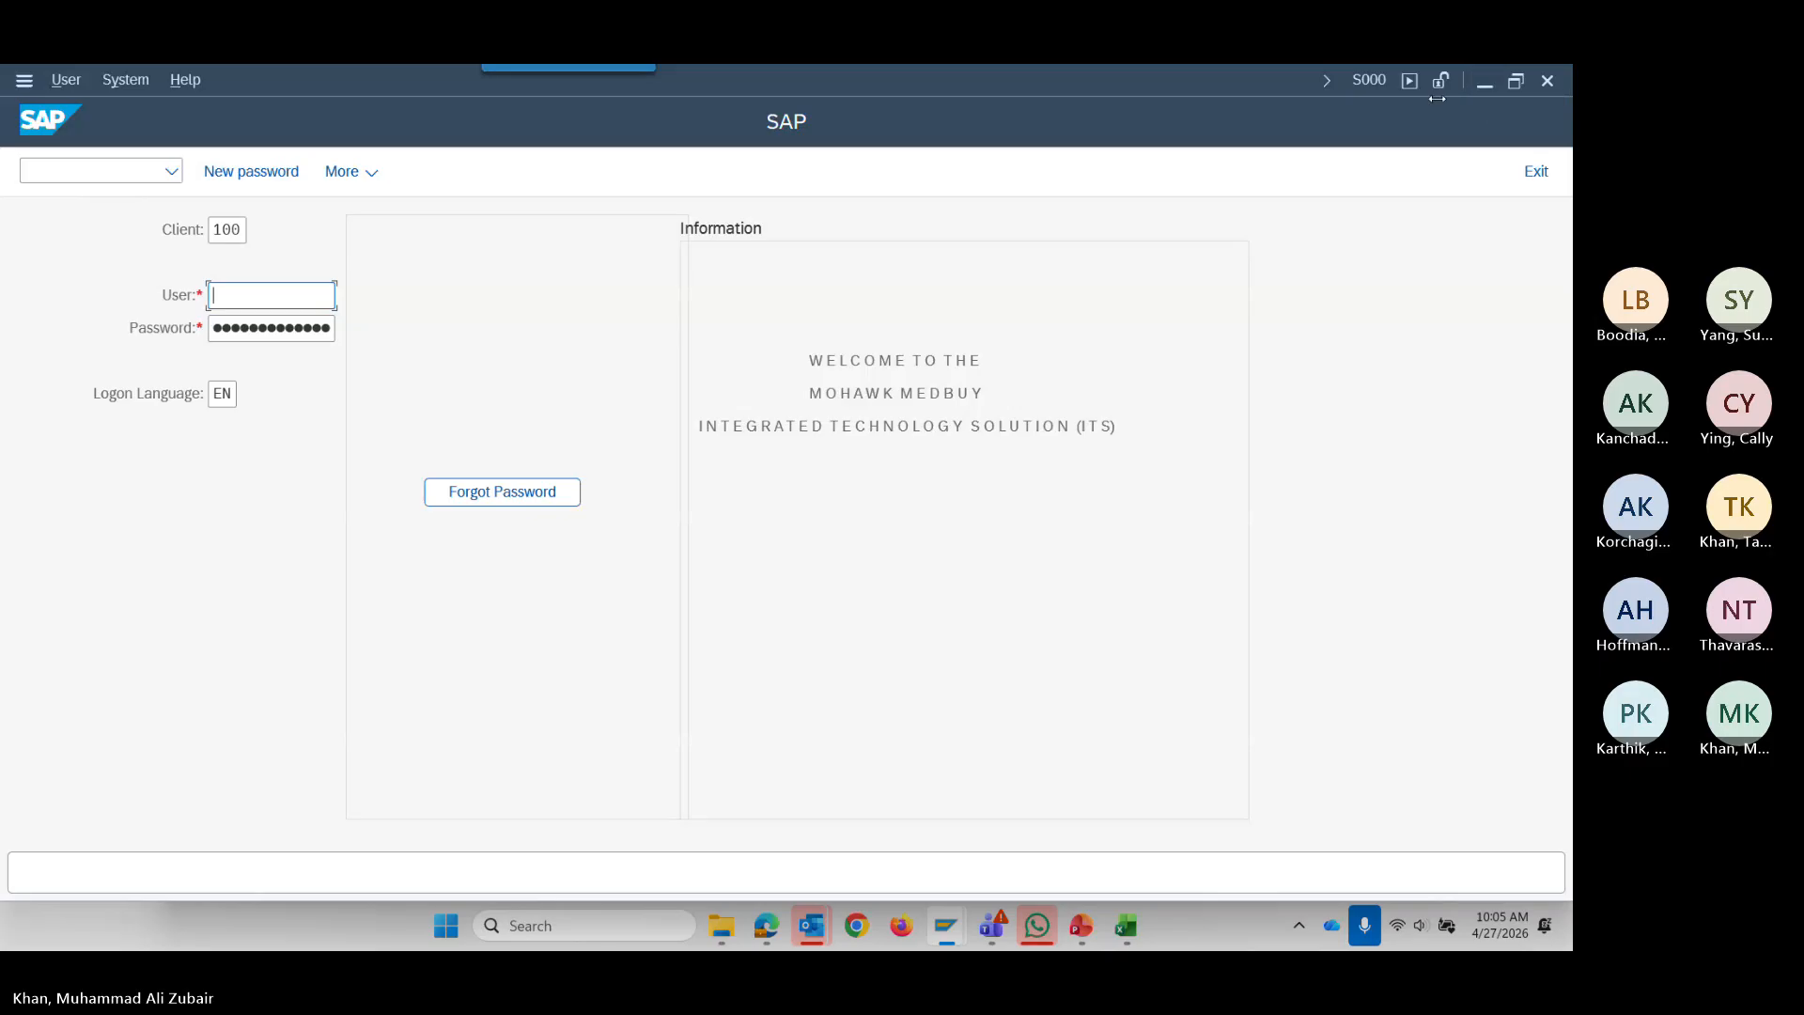
Switch to the user ID workbook in Excel and copy the first training account's user ID, followed by its password.
key("alt+Tab")
left_click(153, 488)
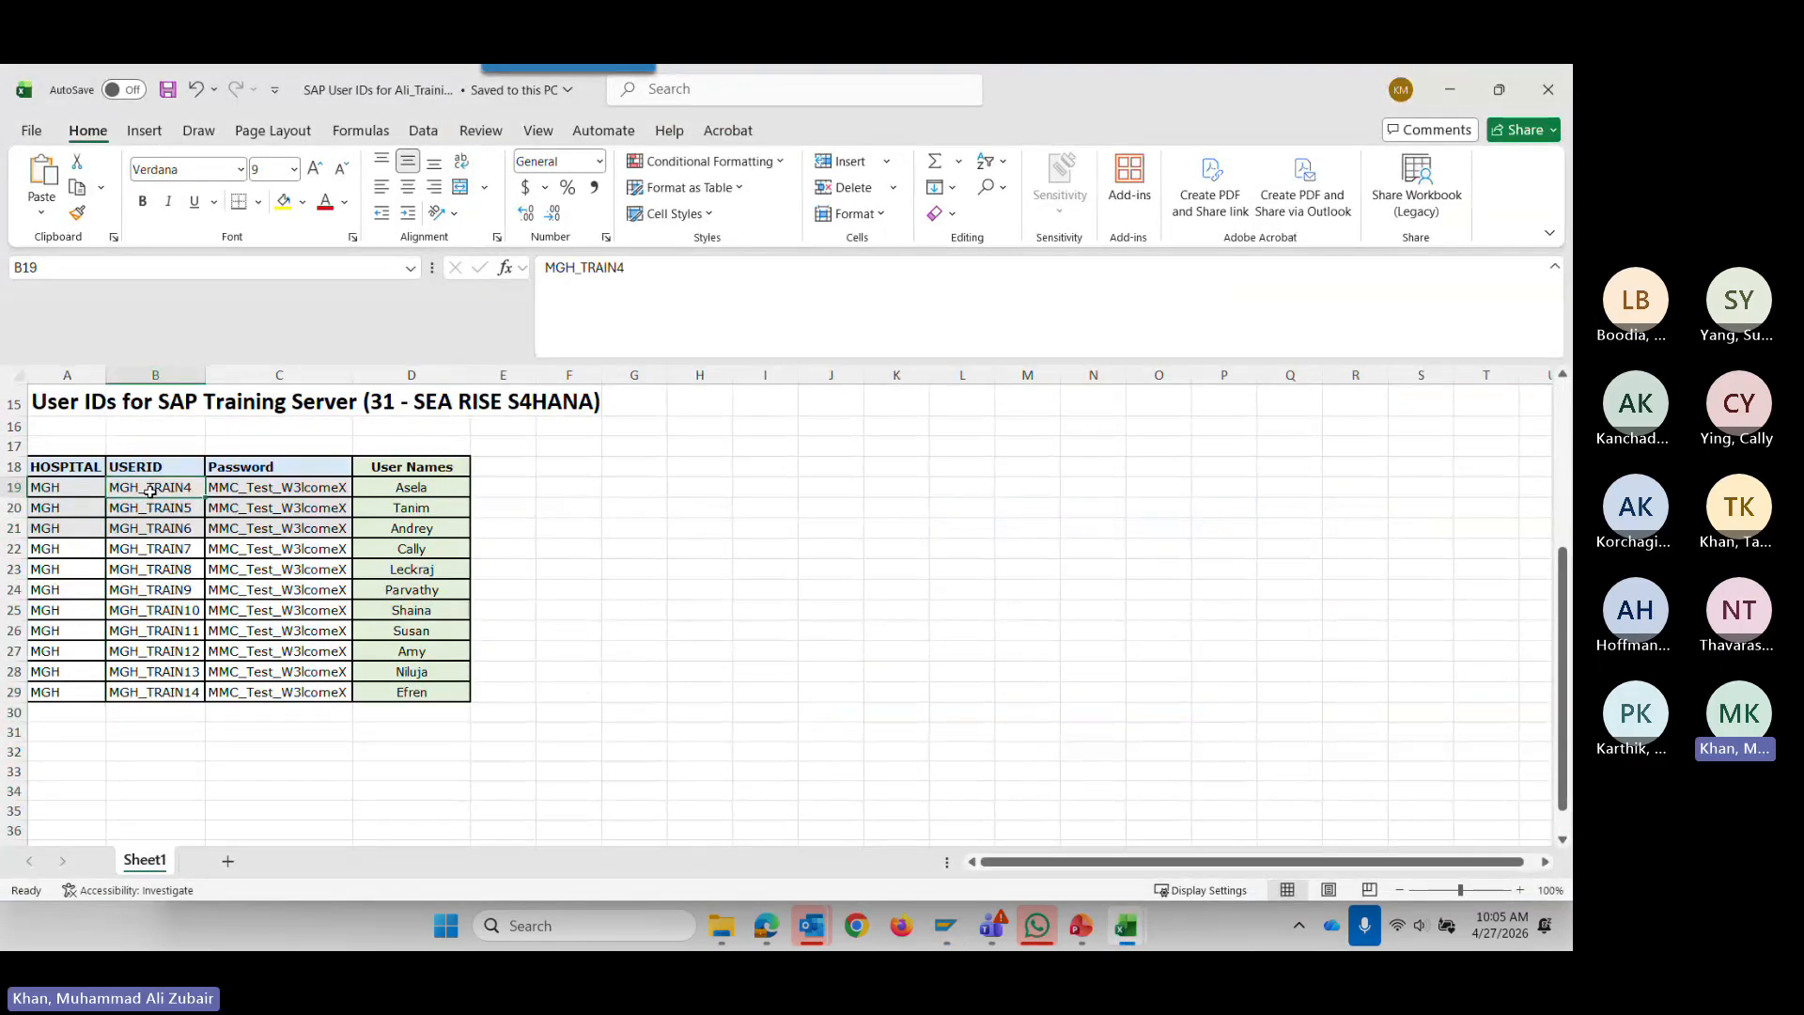
key("ctrl+c")
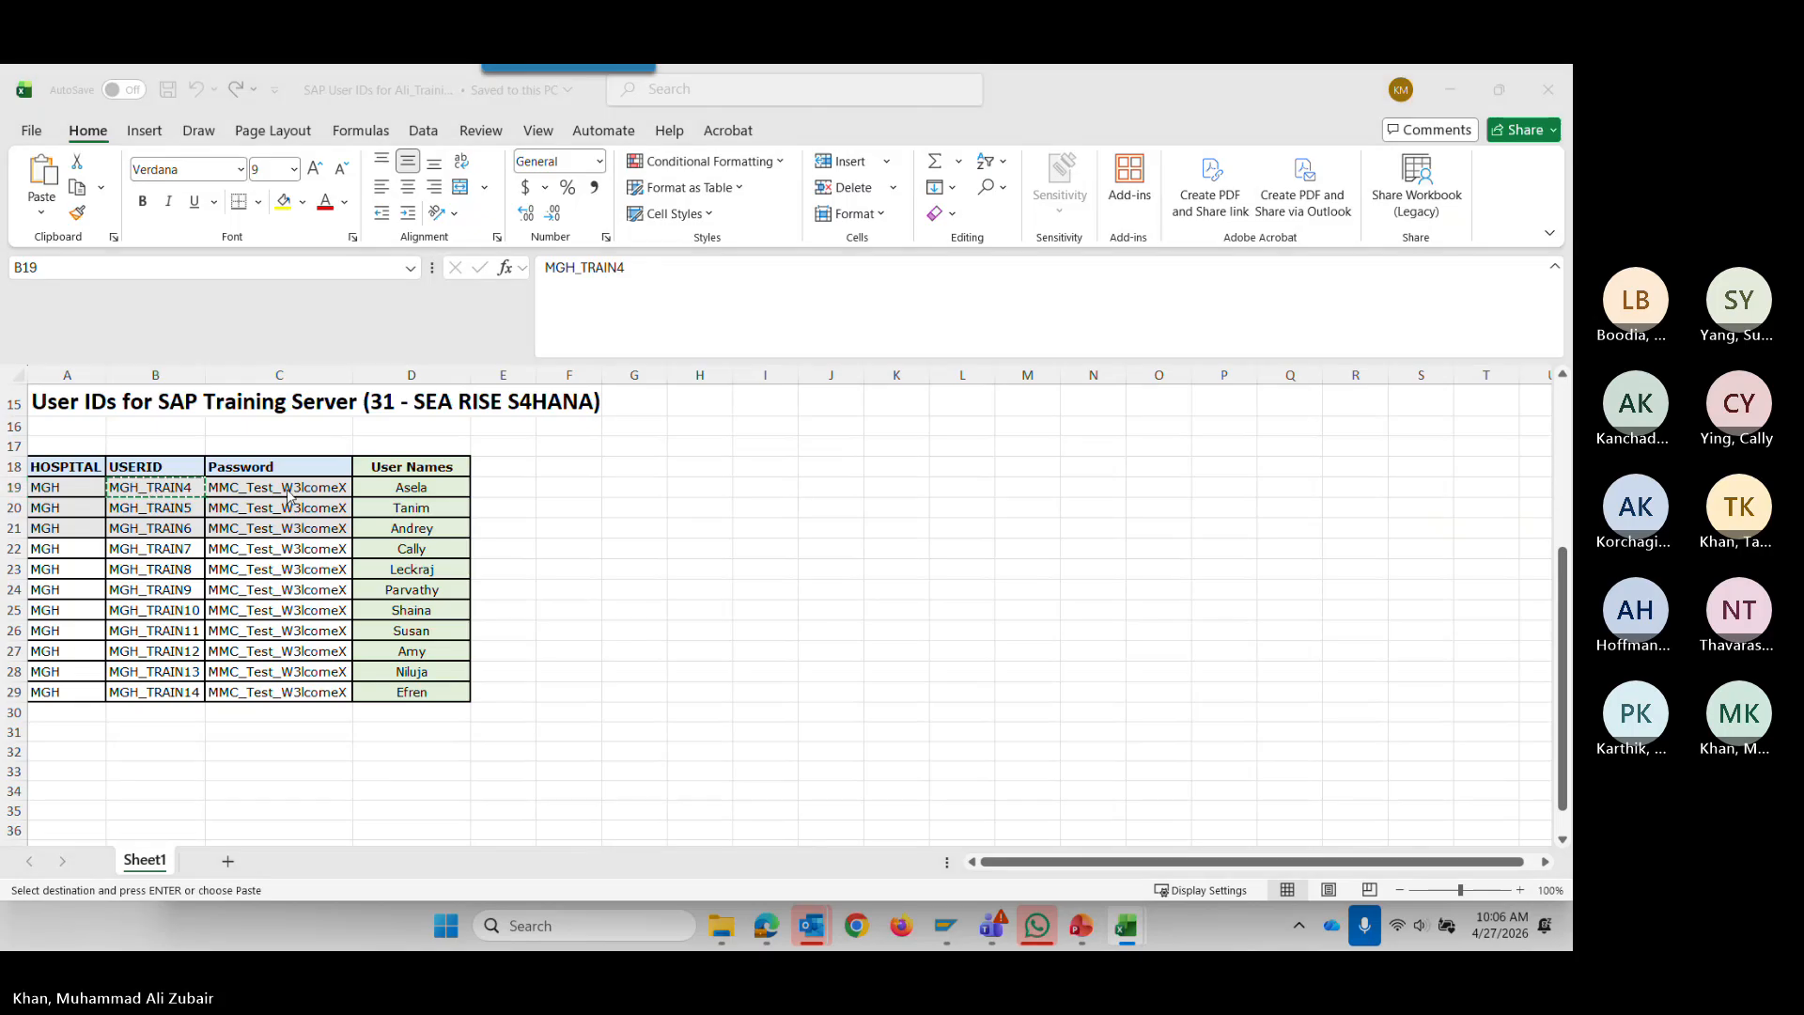
left_click(946, 925)
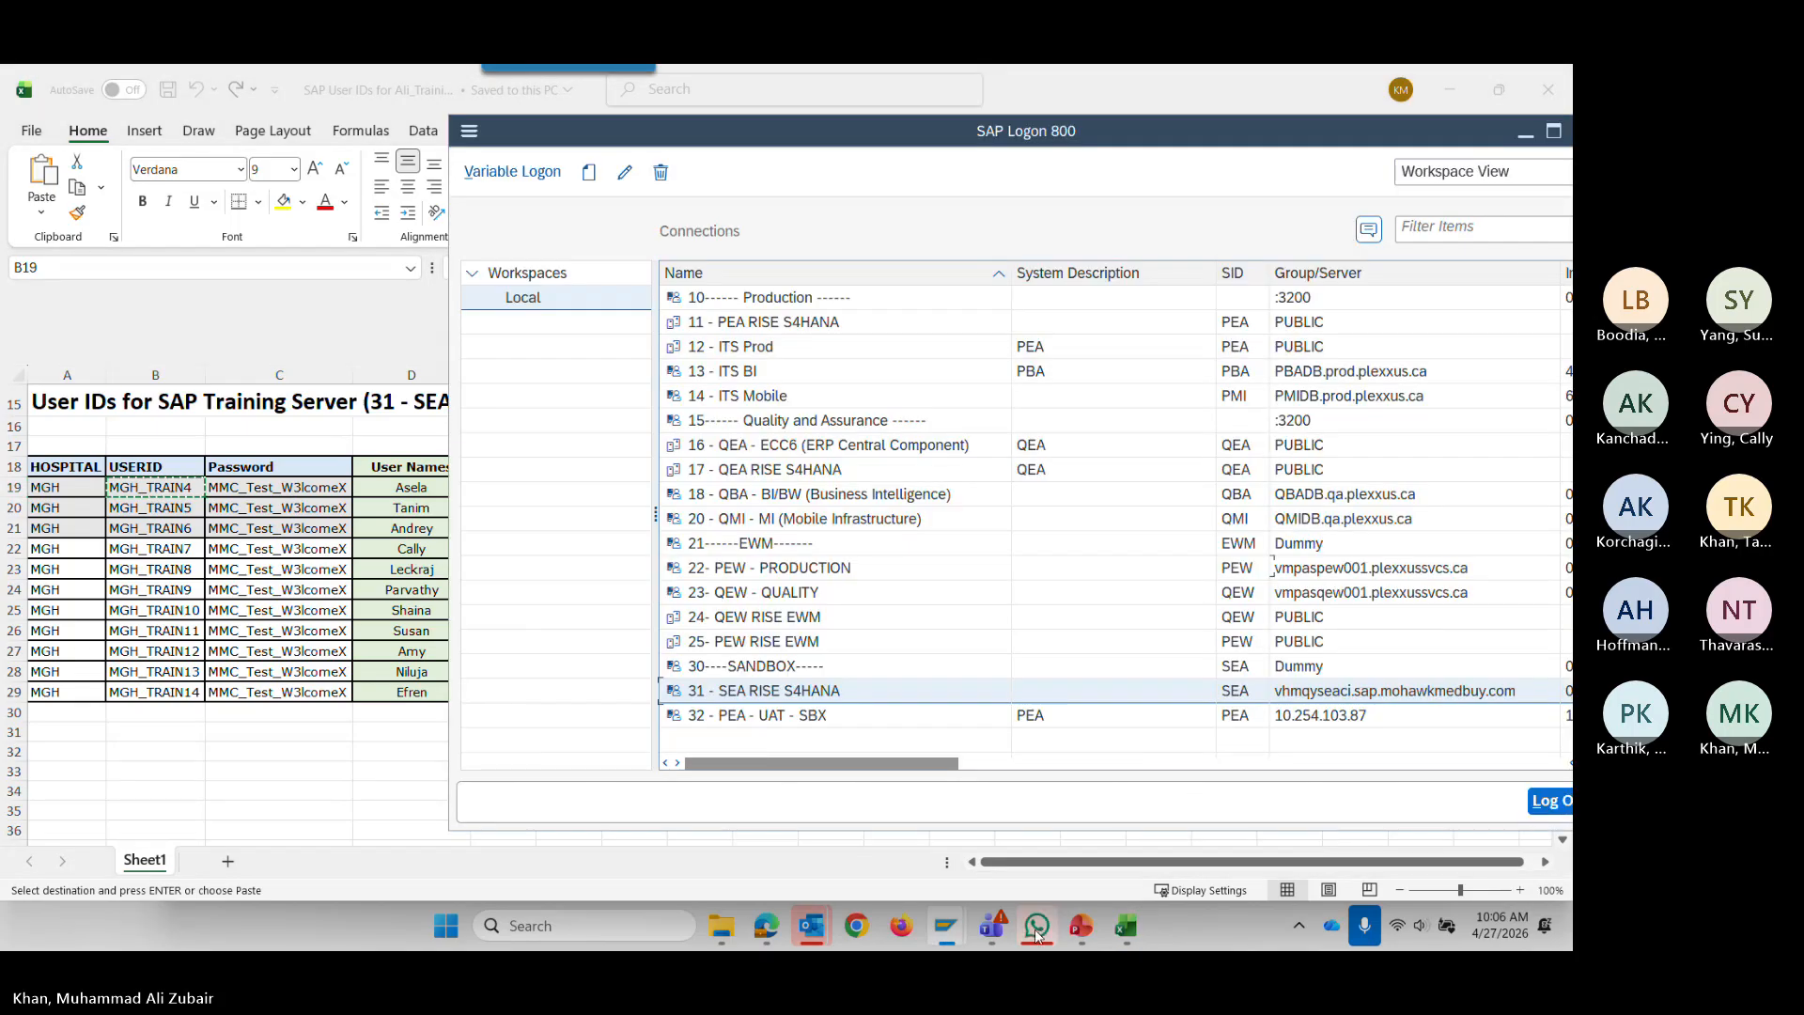
left_click(1126, 925)
left_click(279, 486)
key("ctrl+c")
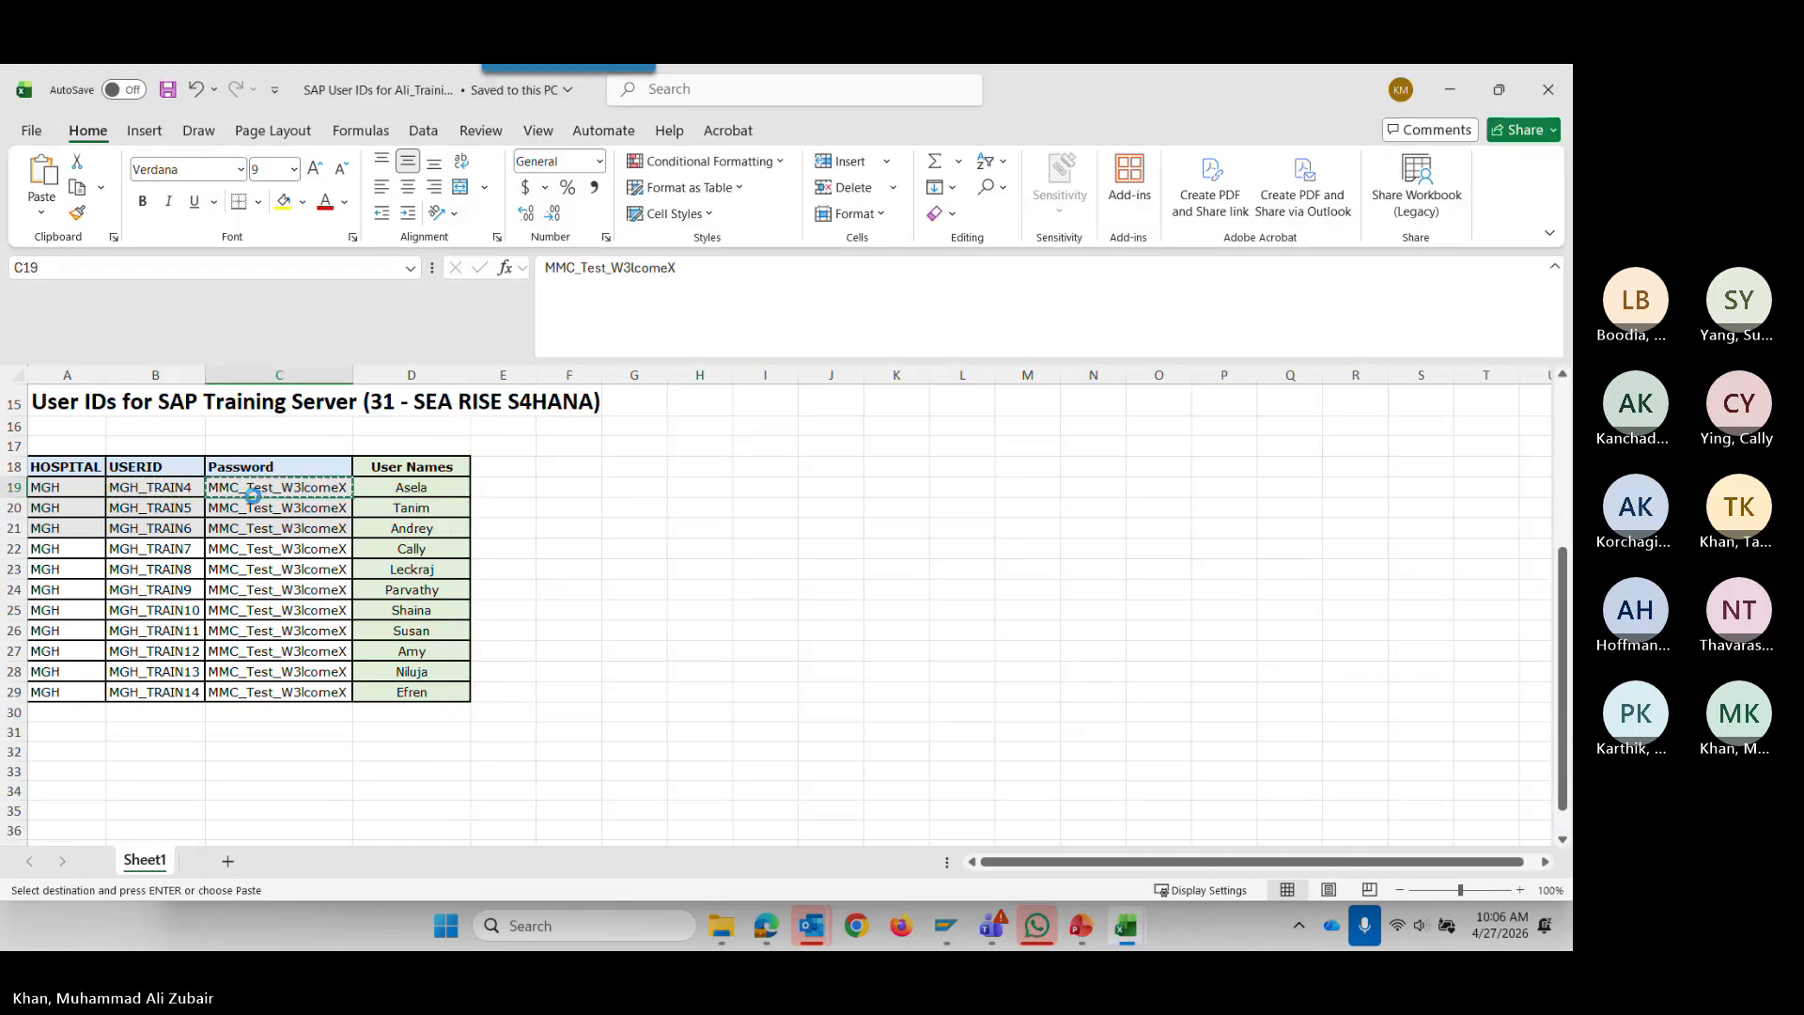
Log on to the SAP SEA session with a training user ID and the account password, and launch Fiori Launchpad Home from the favorites.
mouse_move(967, 910)
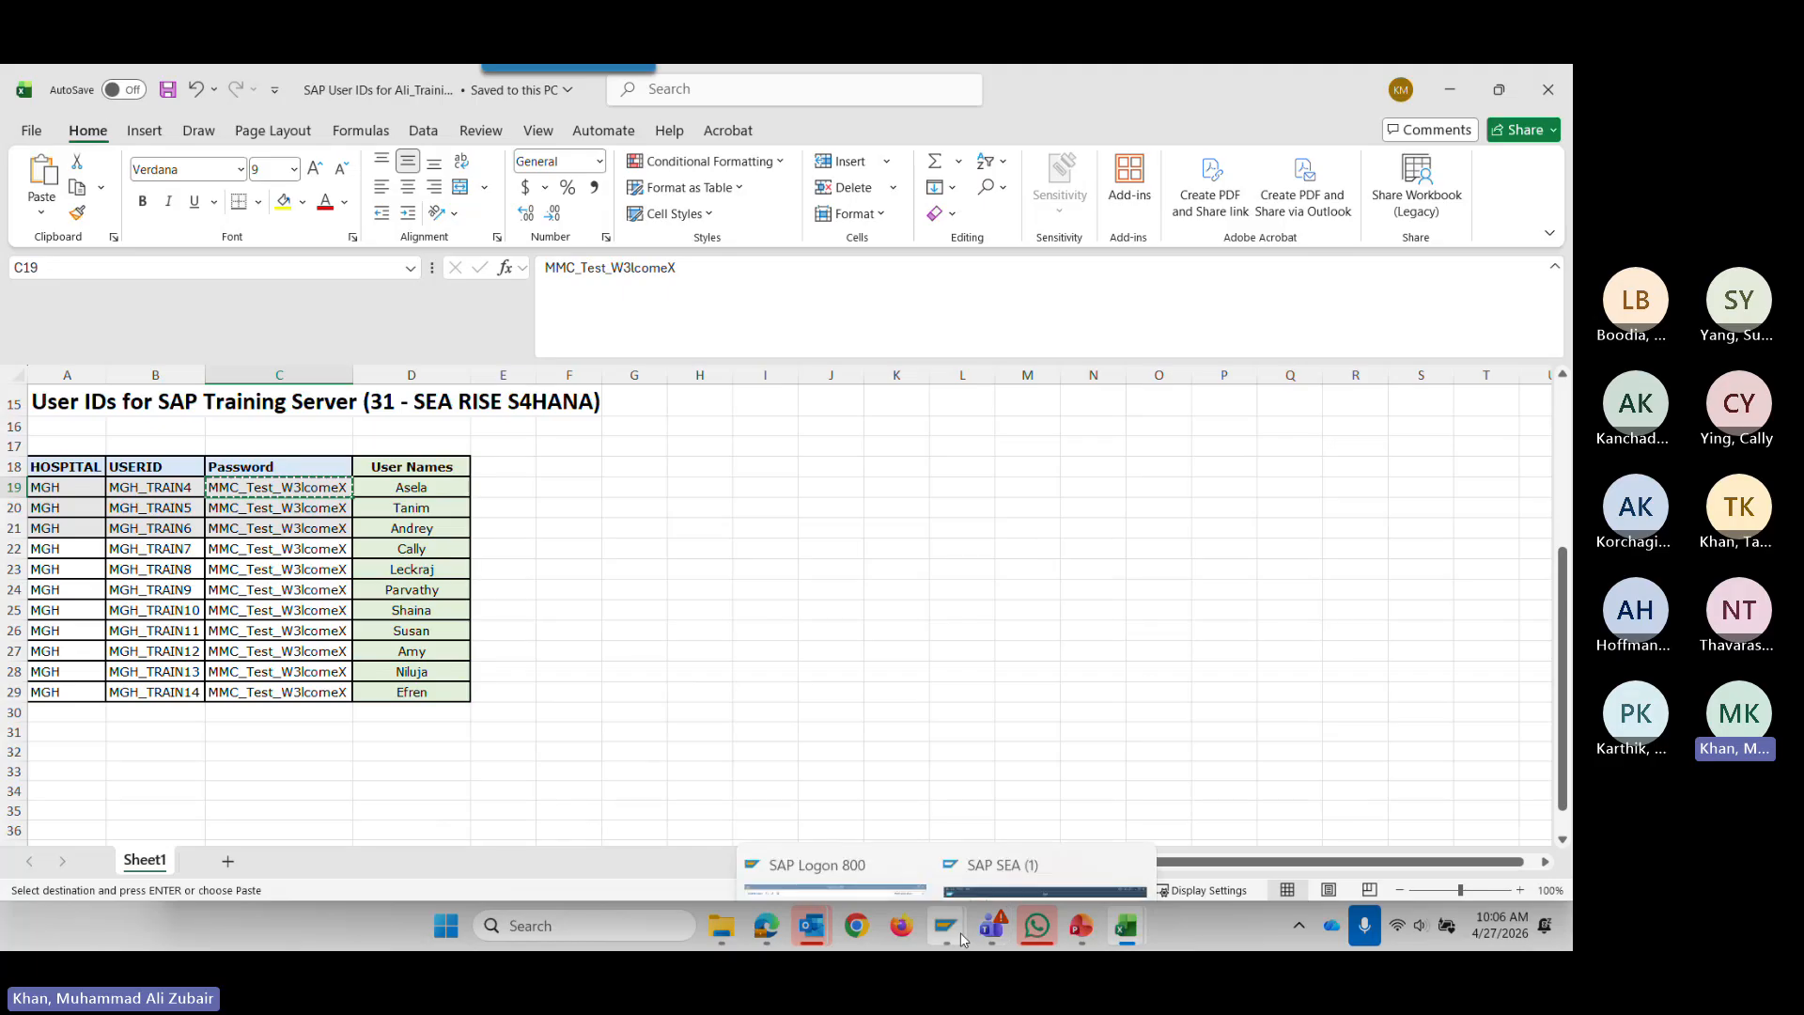
left_click(1045, 780)
left_click(282, 305)
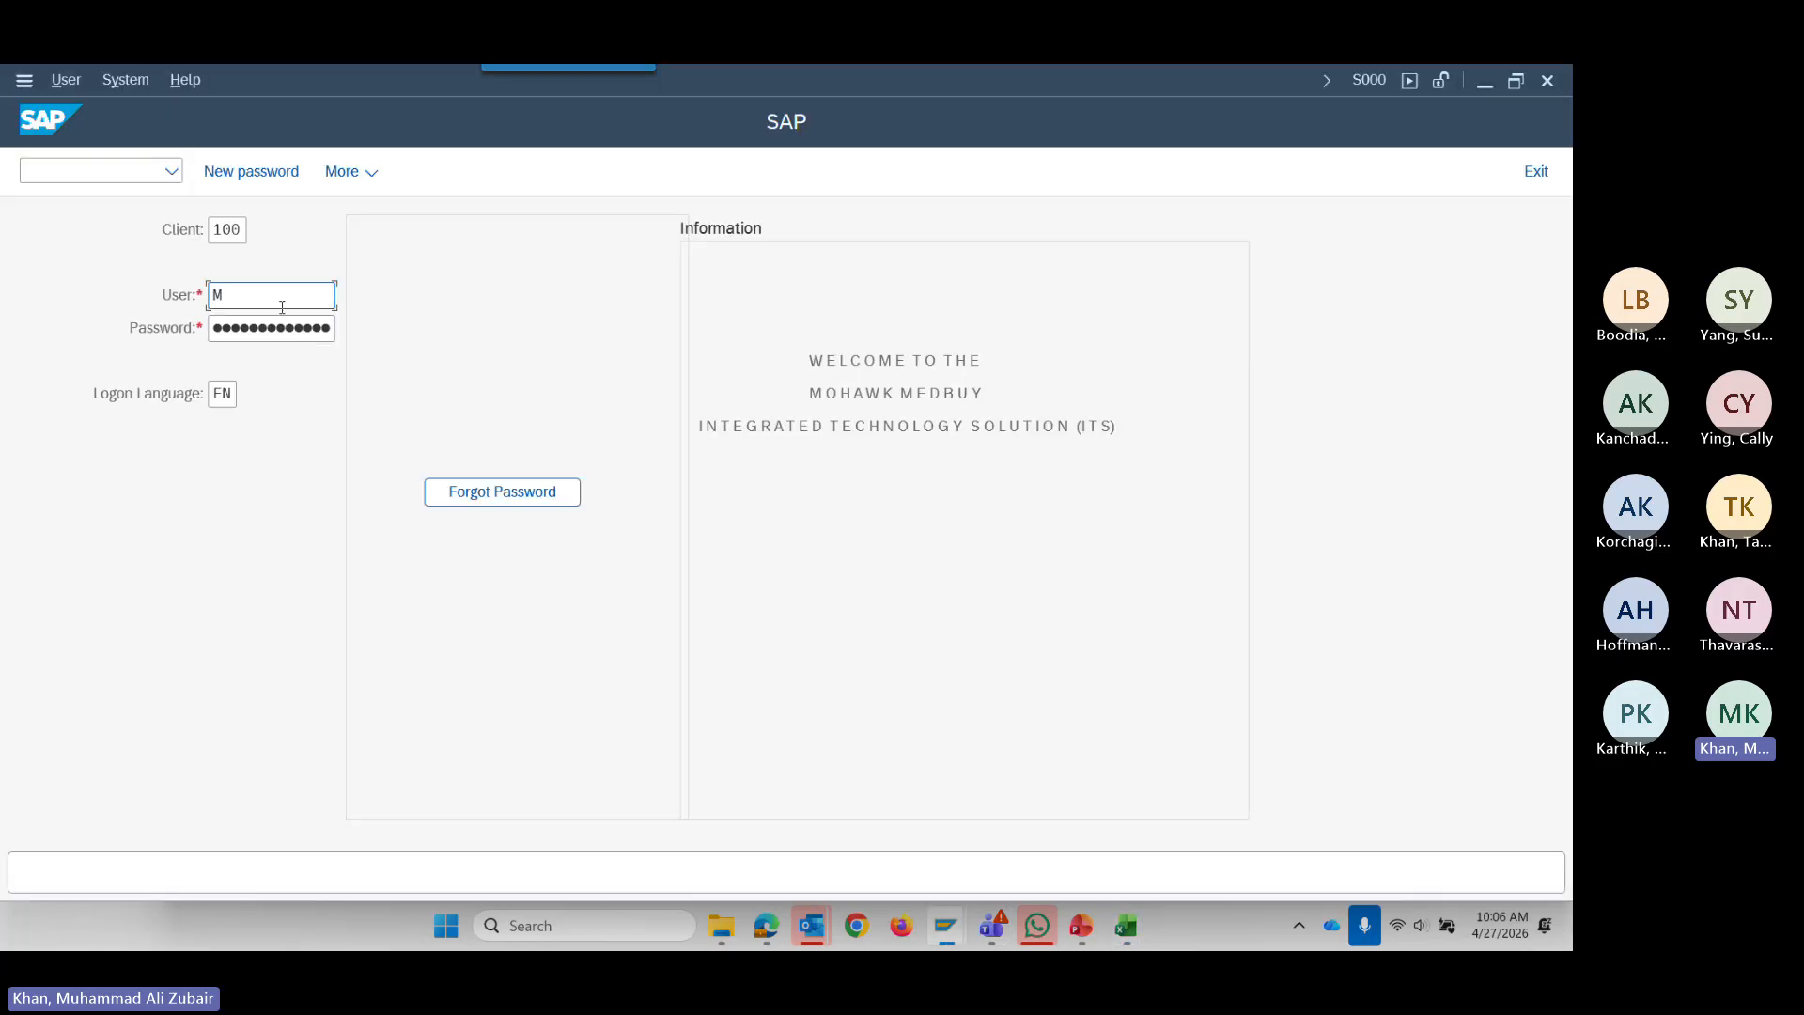
type("M")
left_click(272, 322)
left_click(272, 328)
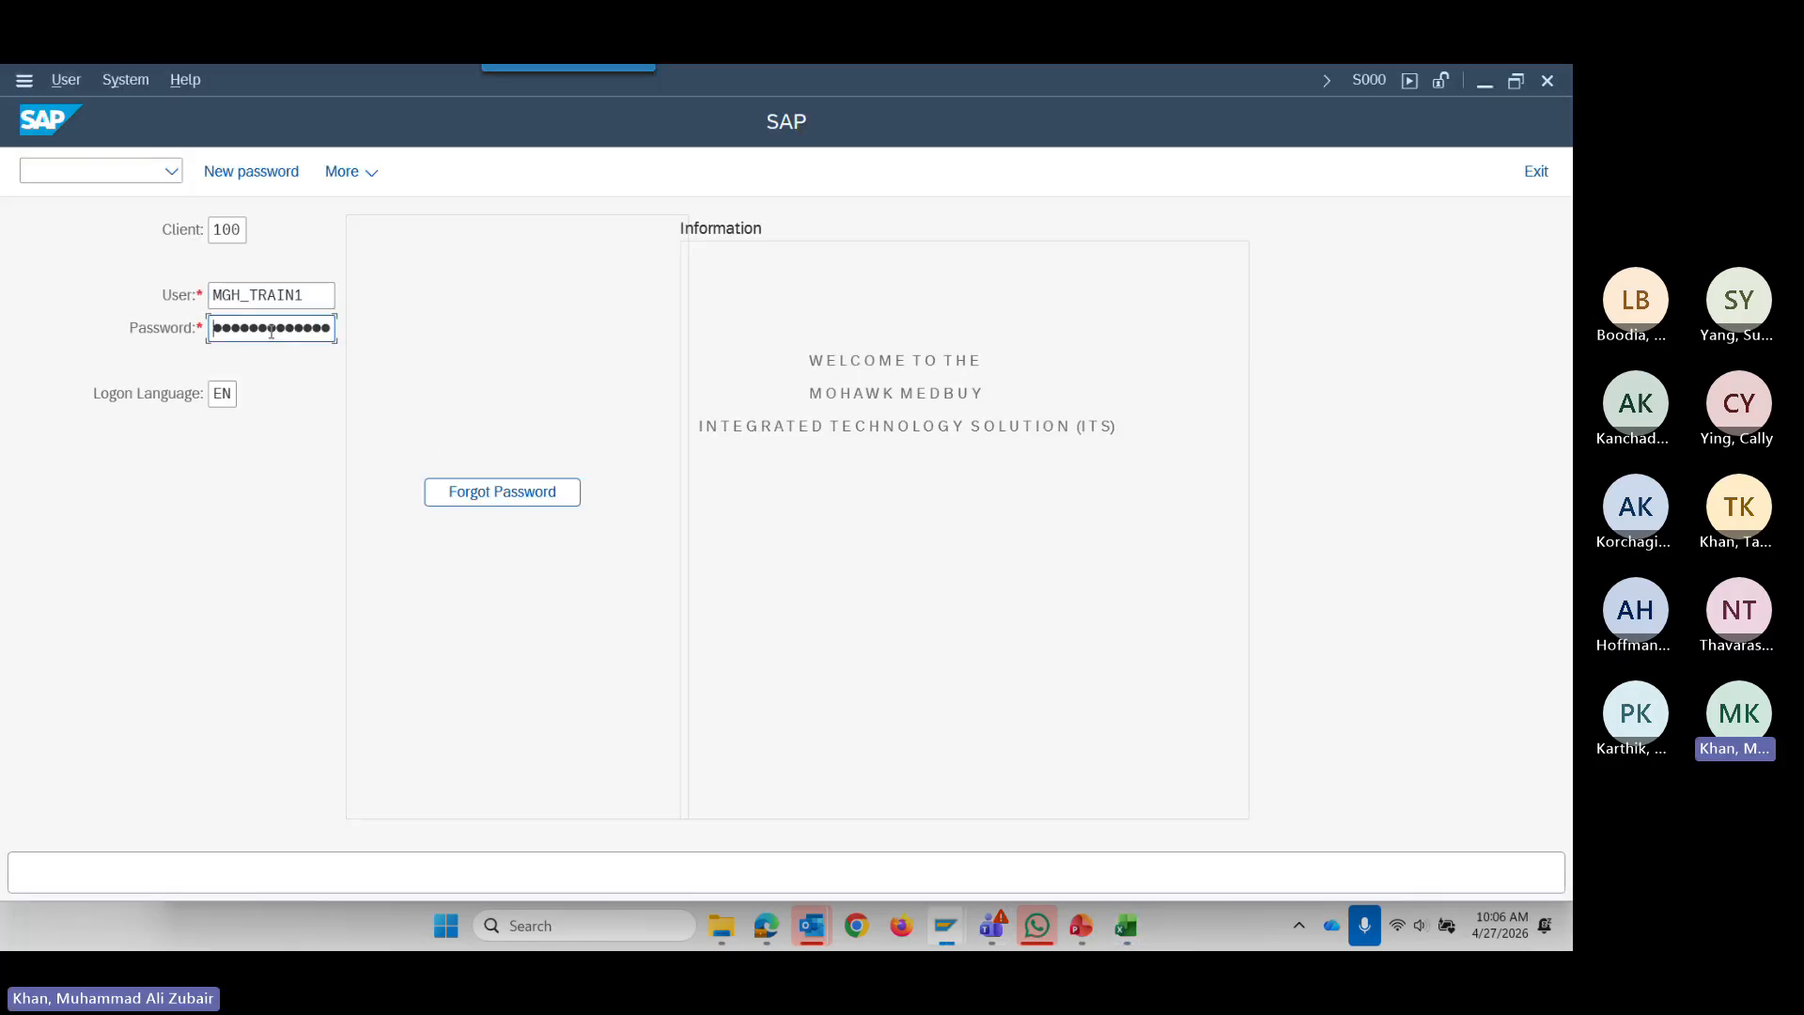
key("Return")
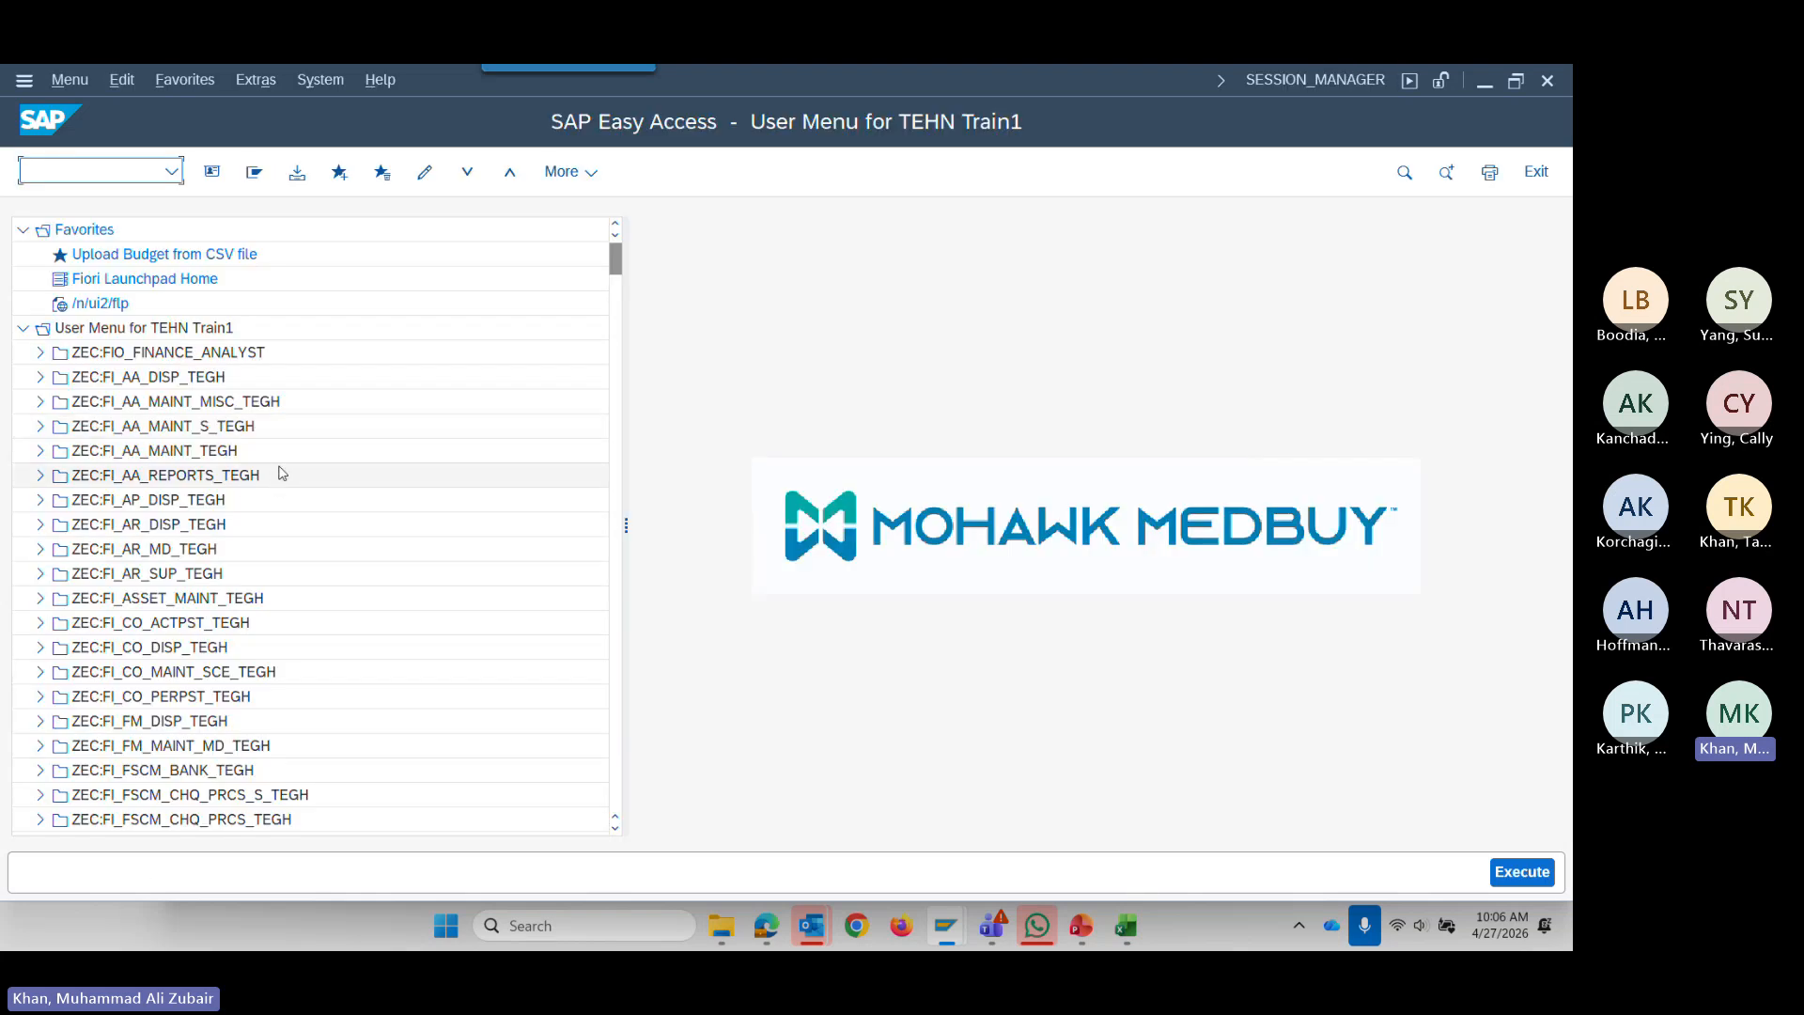
double_click(148, 281)
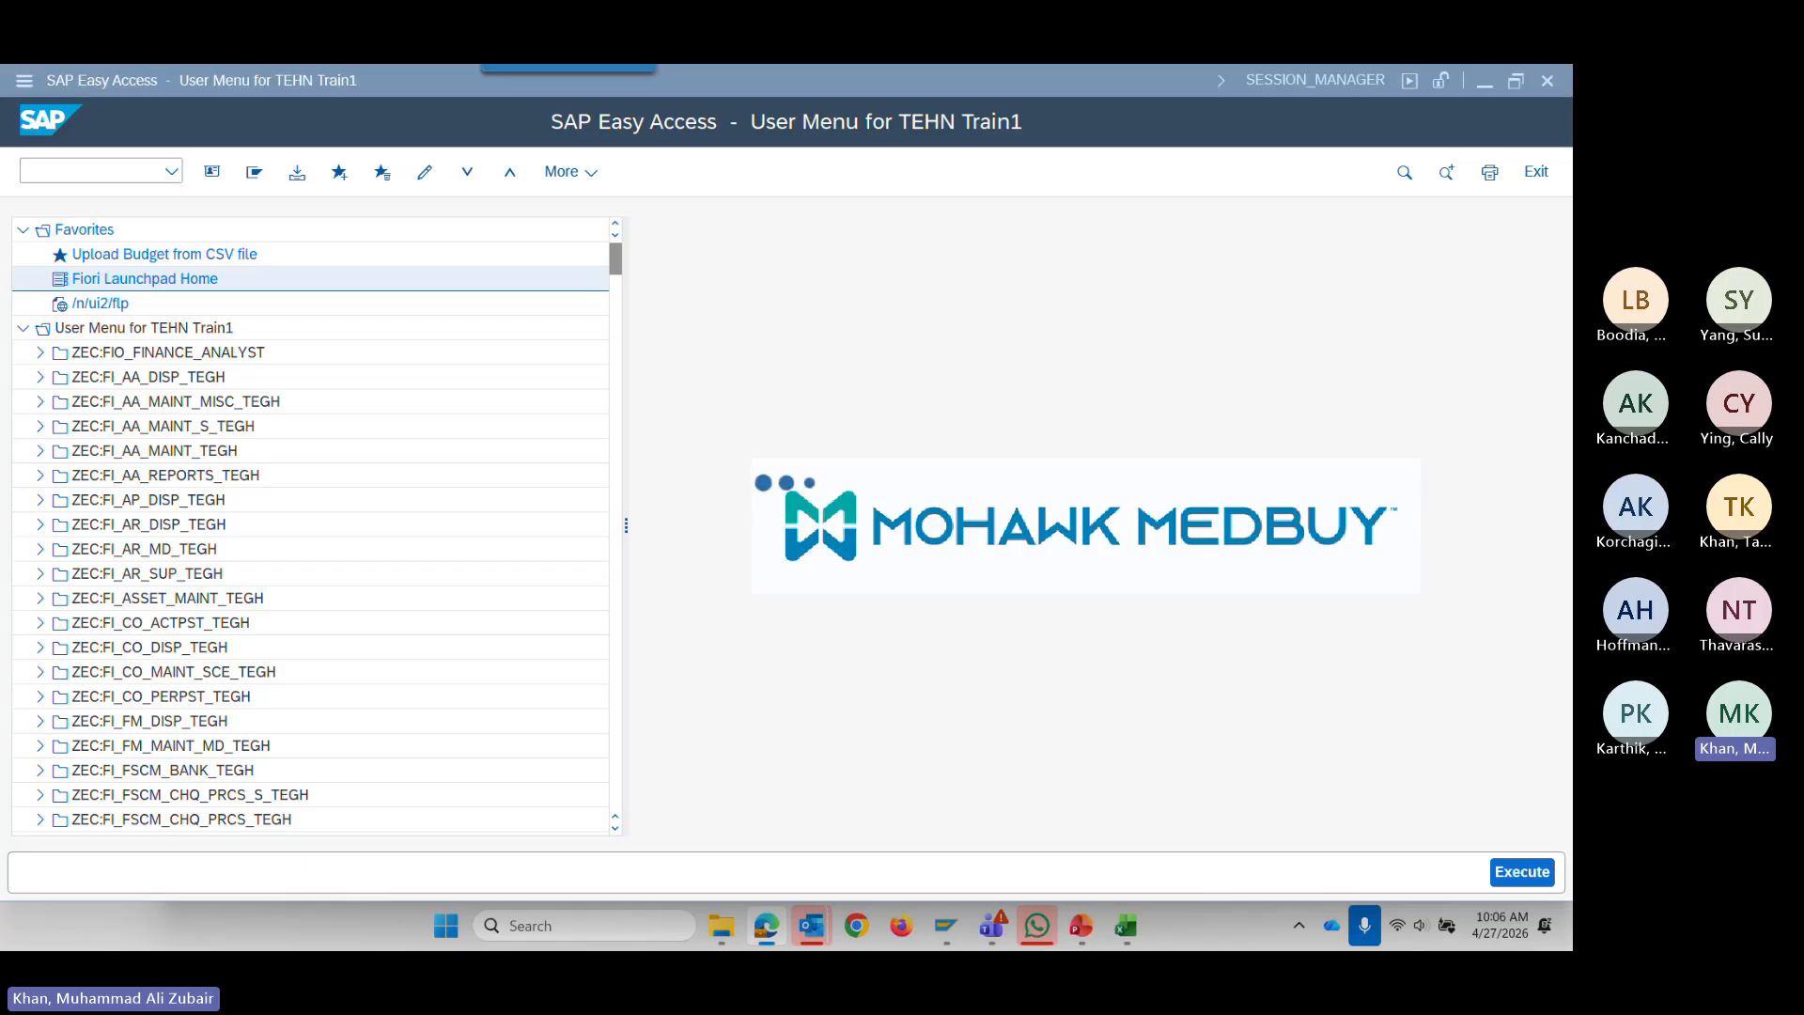
Minimize the SAP session, close the user ID workbook, and switch to the FMGM_001 presentation in PowerPoint.
left_click(1484, 83)
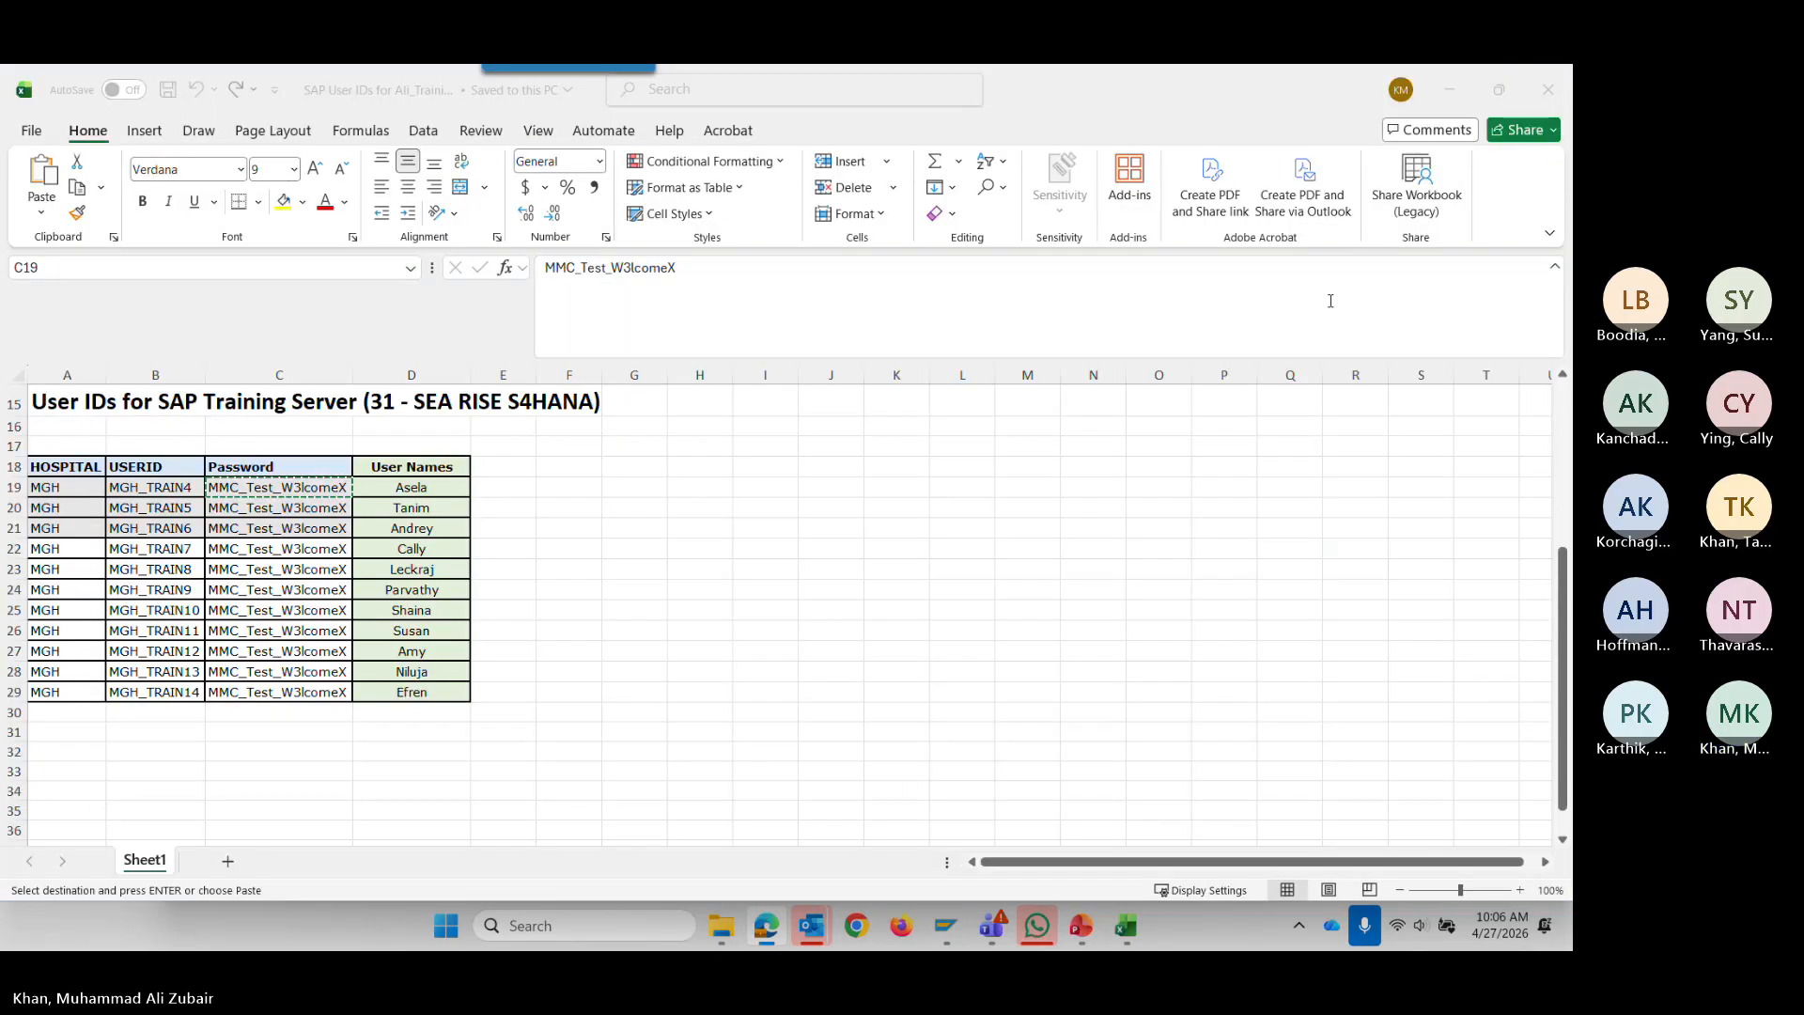
left_click(1547, 91)
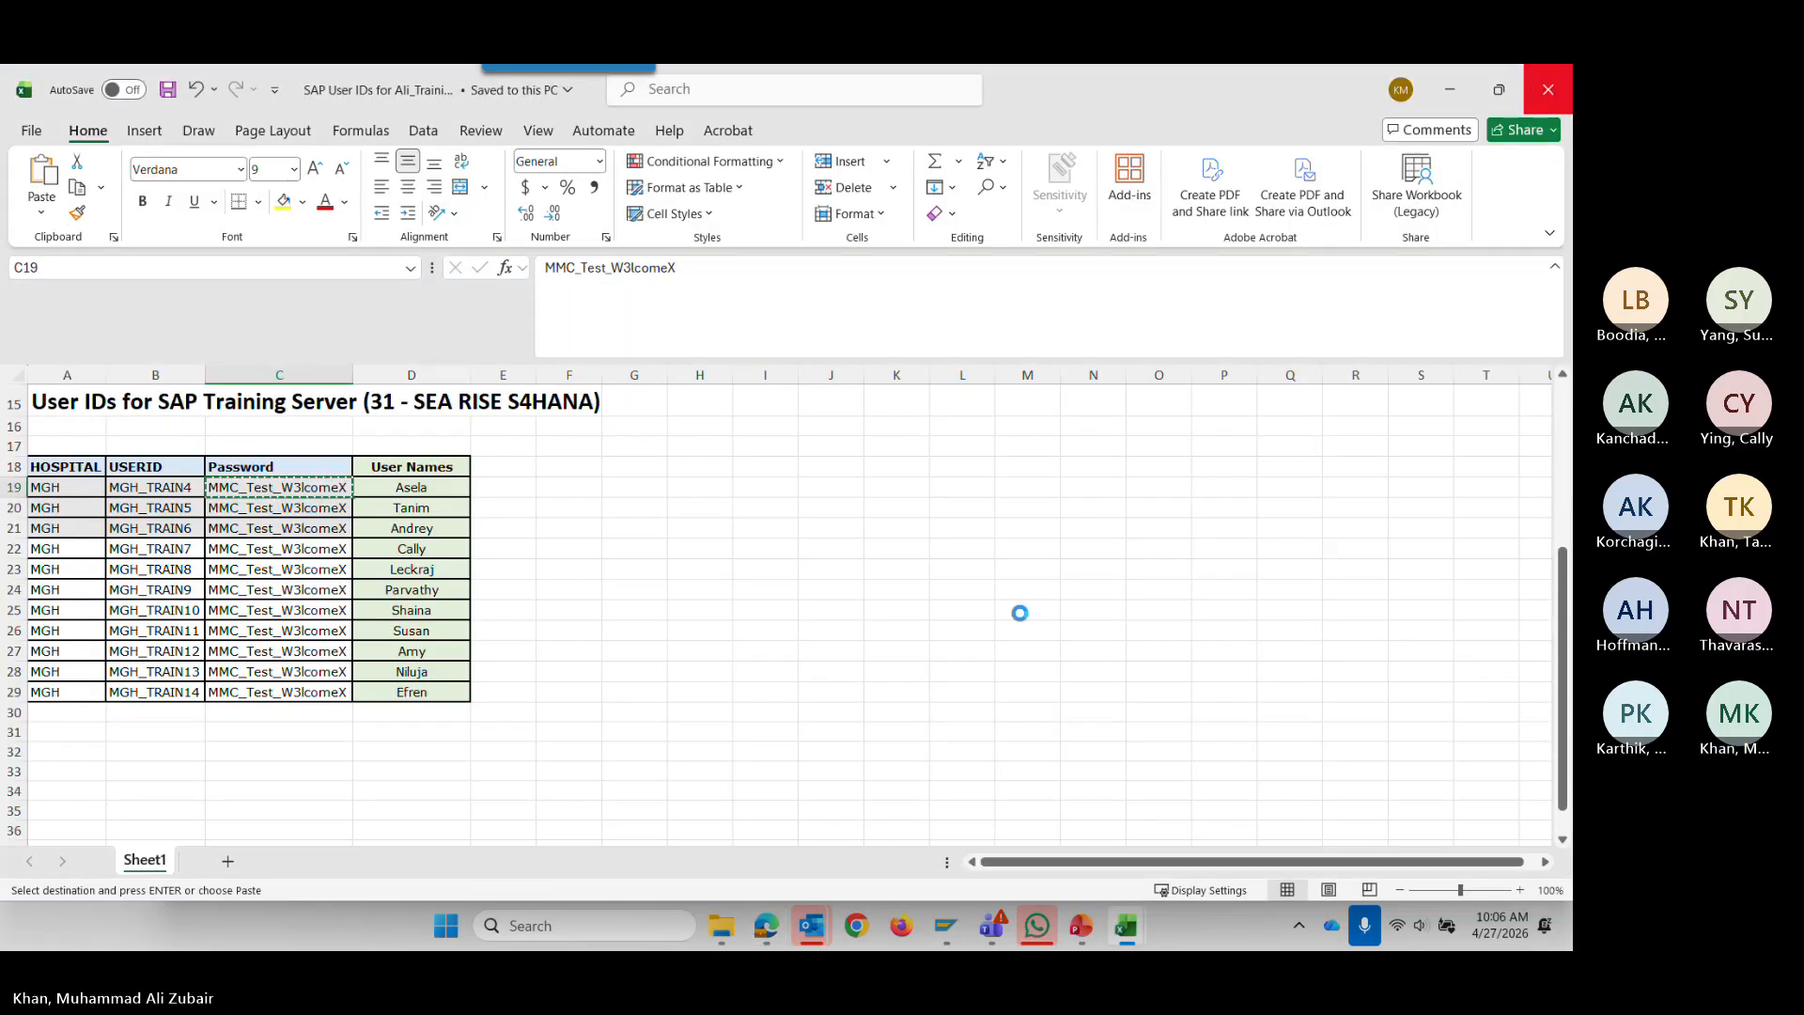
mouse_move(1057, 930)
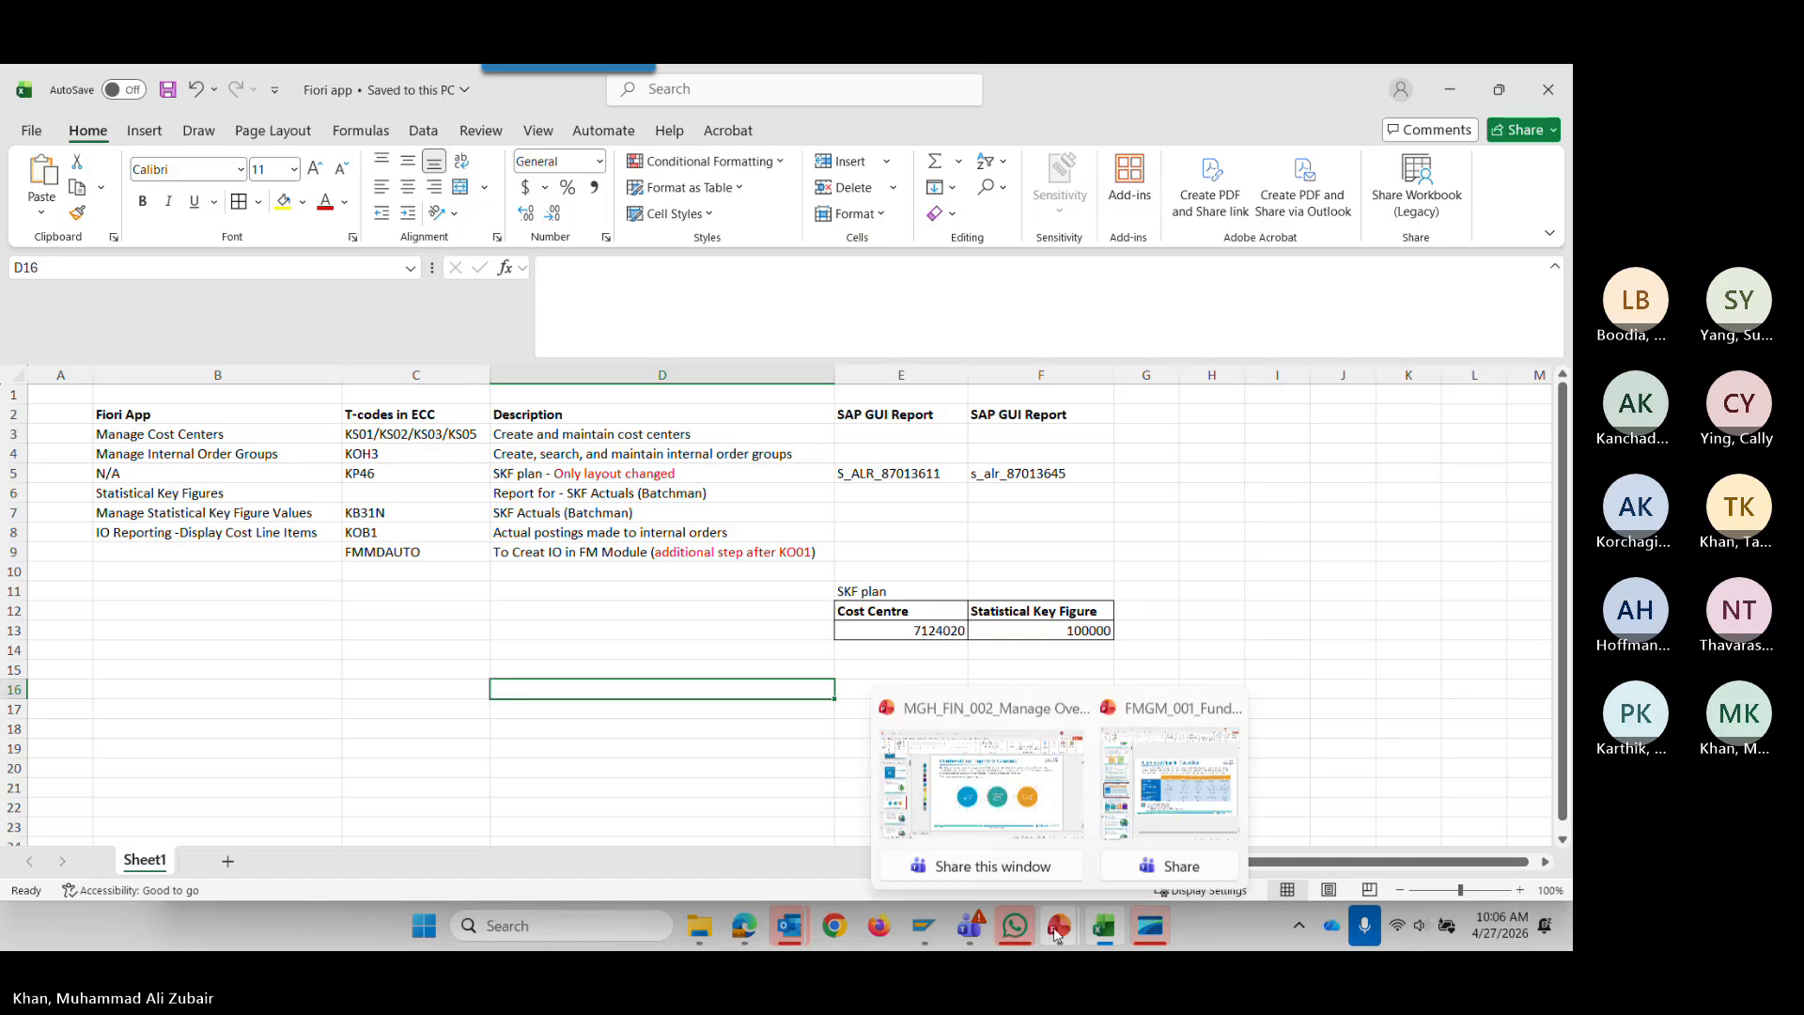
left_click(1130, 824)
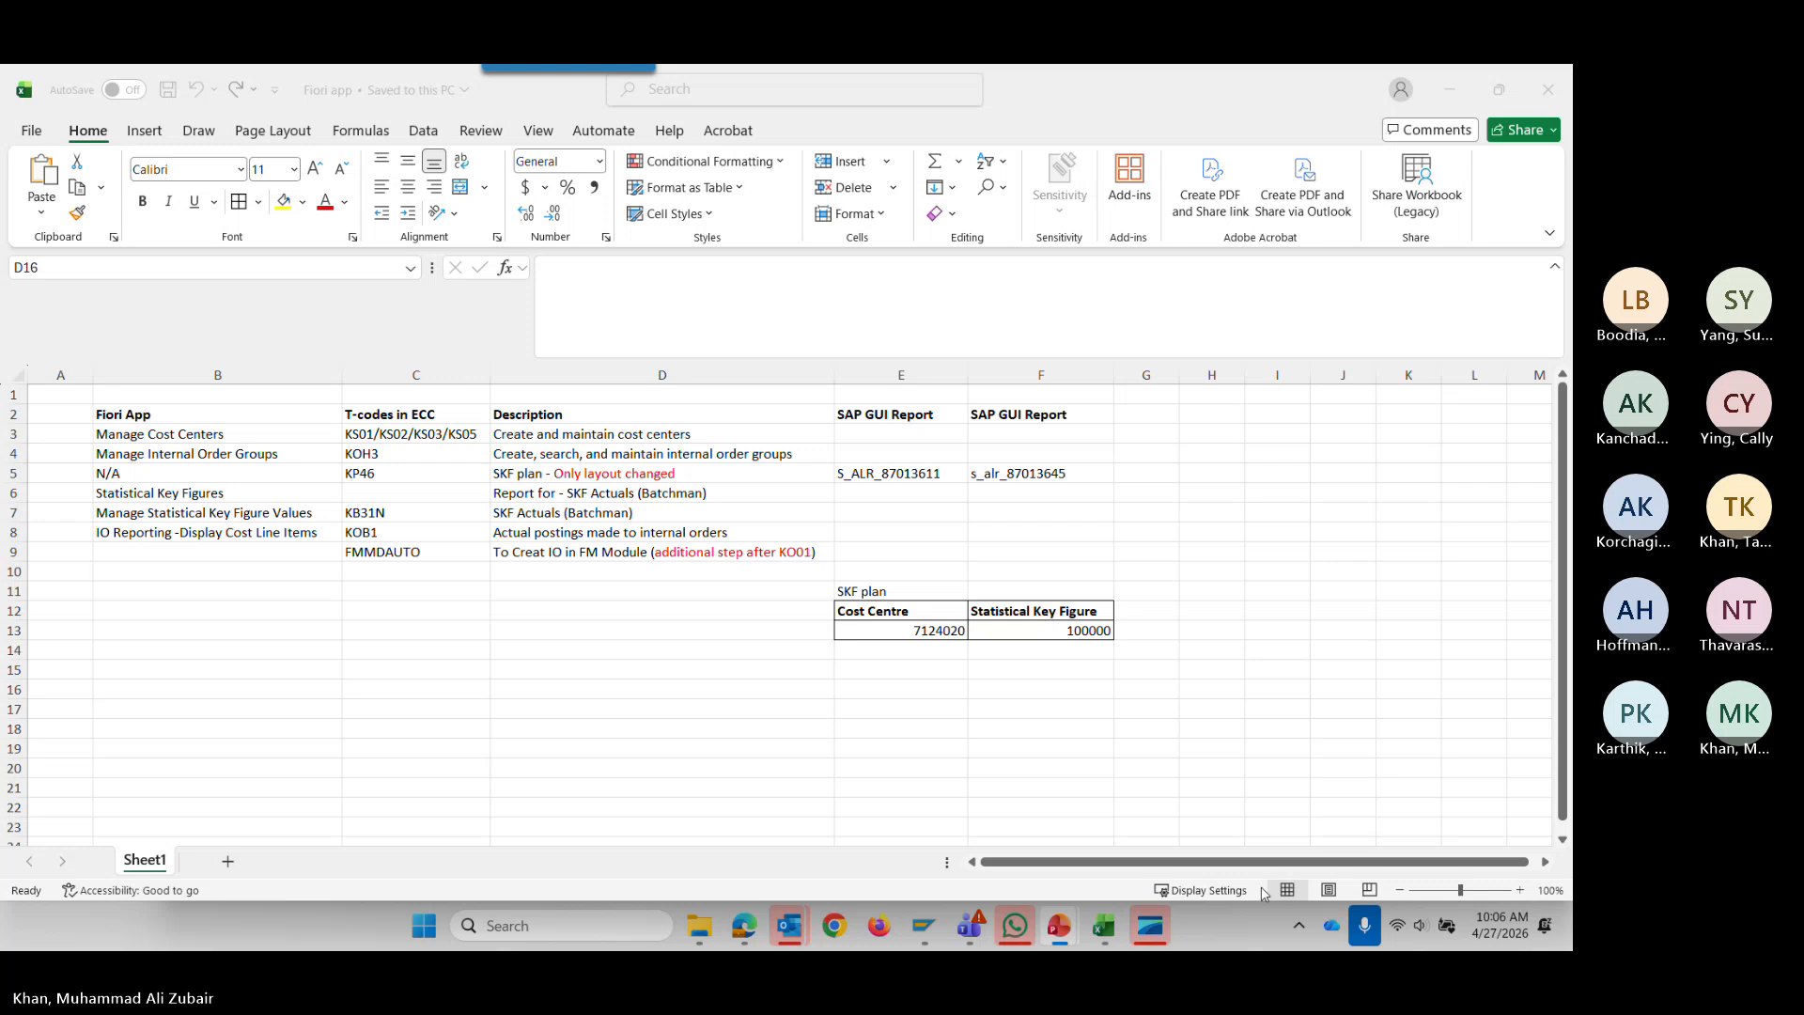
Switch to the MGH_FIN_002 presentation in PowerPoint and show the Overhead Cost Reporting: Overview slide.
mouse_move(1059, 942)
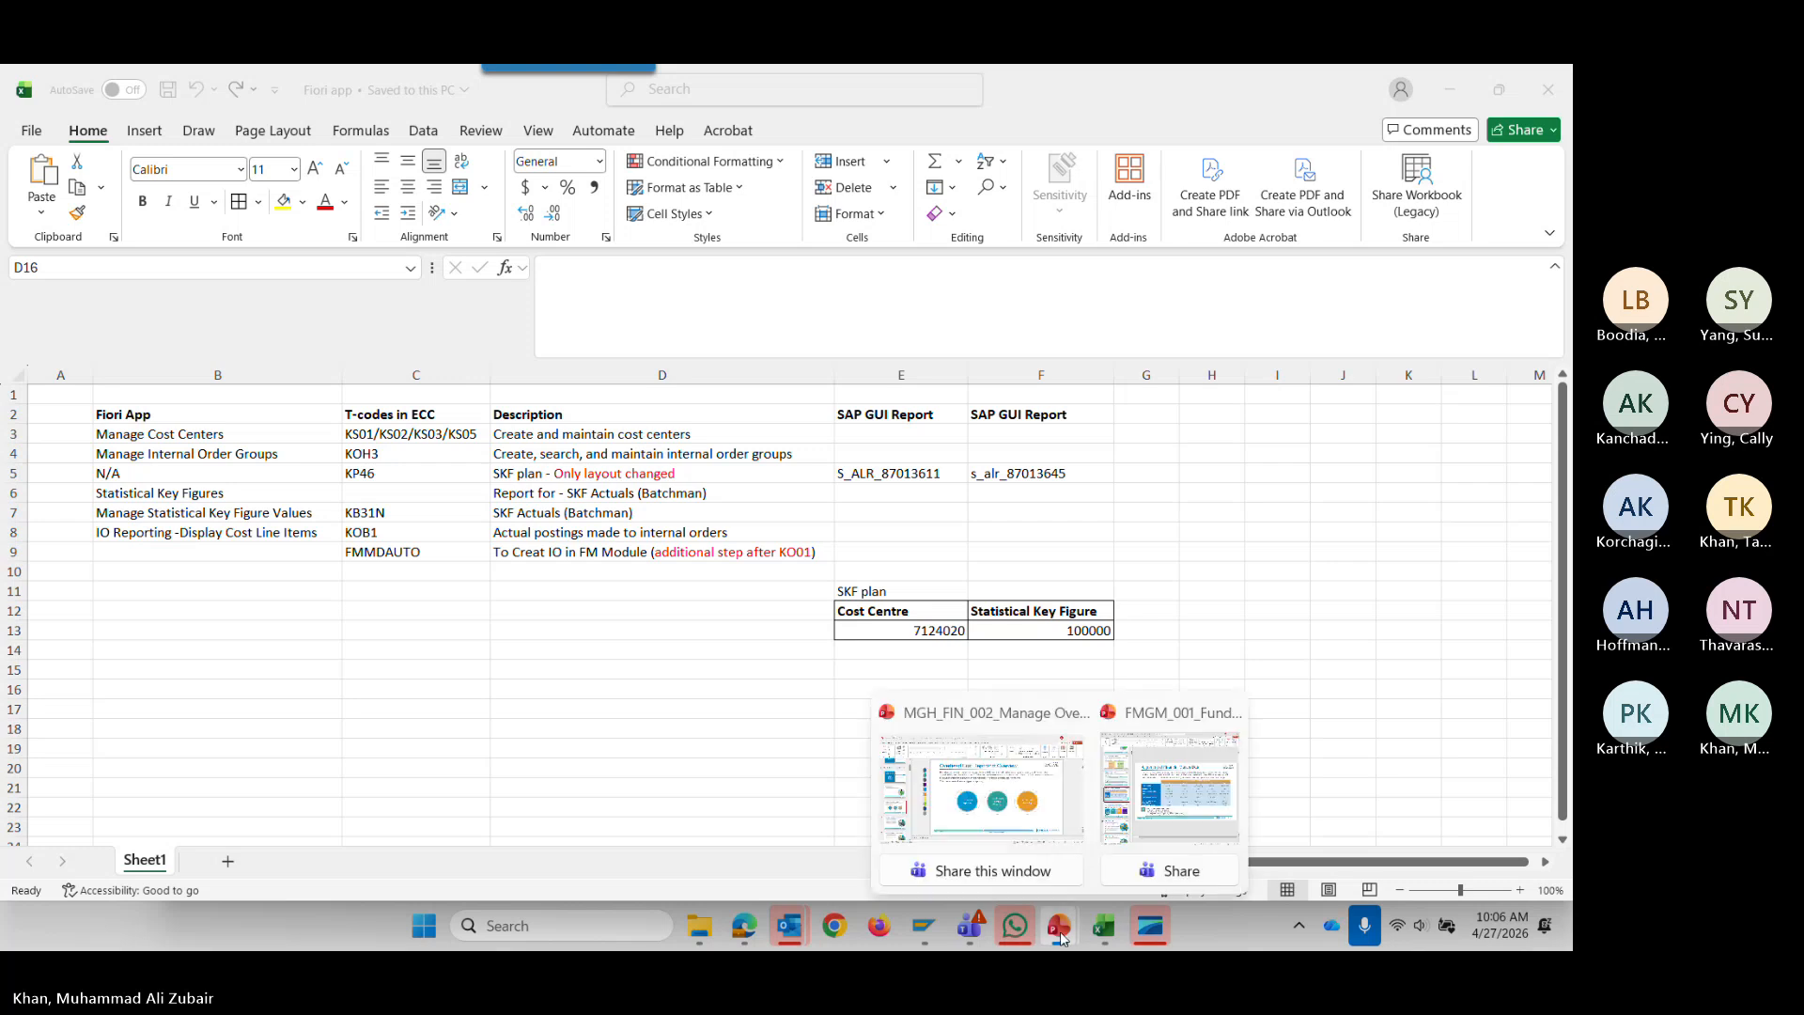
left_click(1008, 831)
scroll(592, 777, "up", 1)
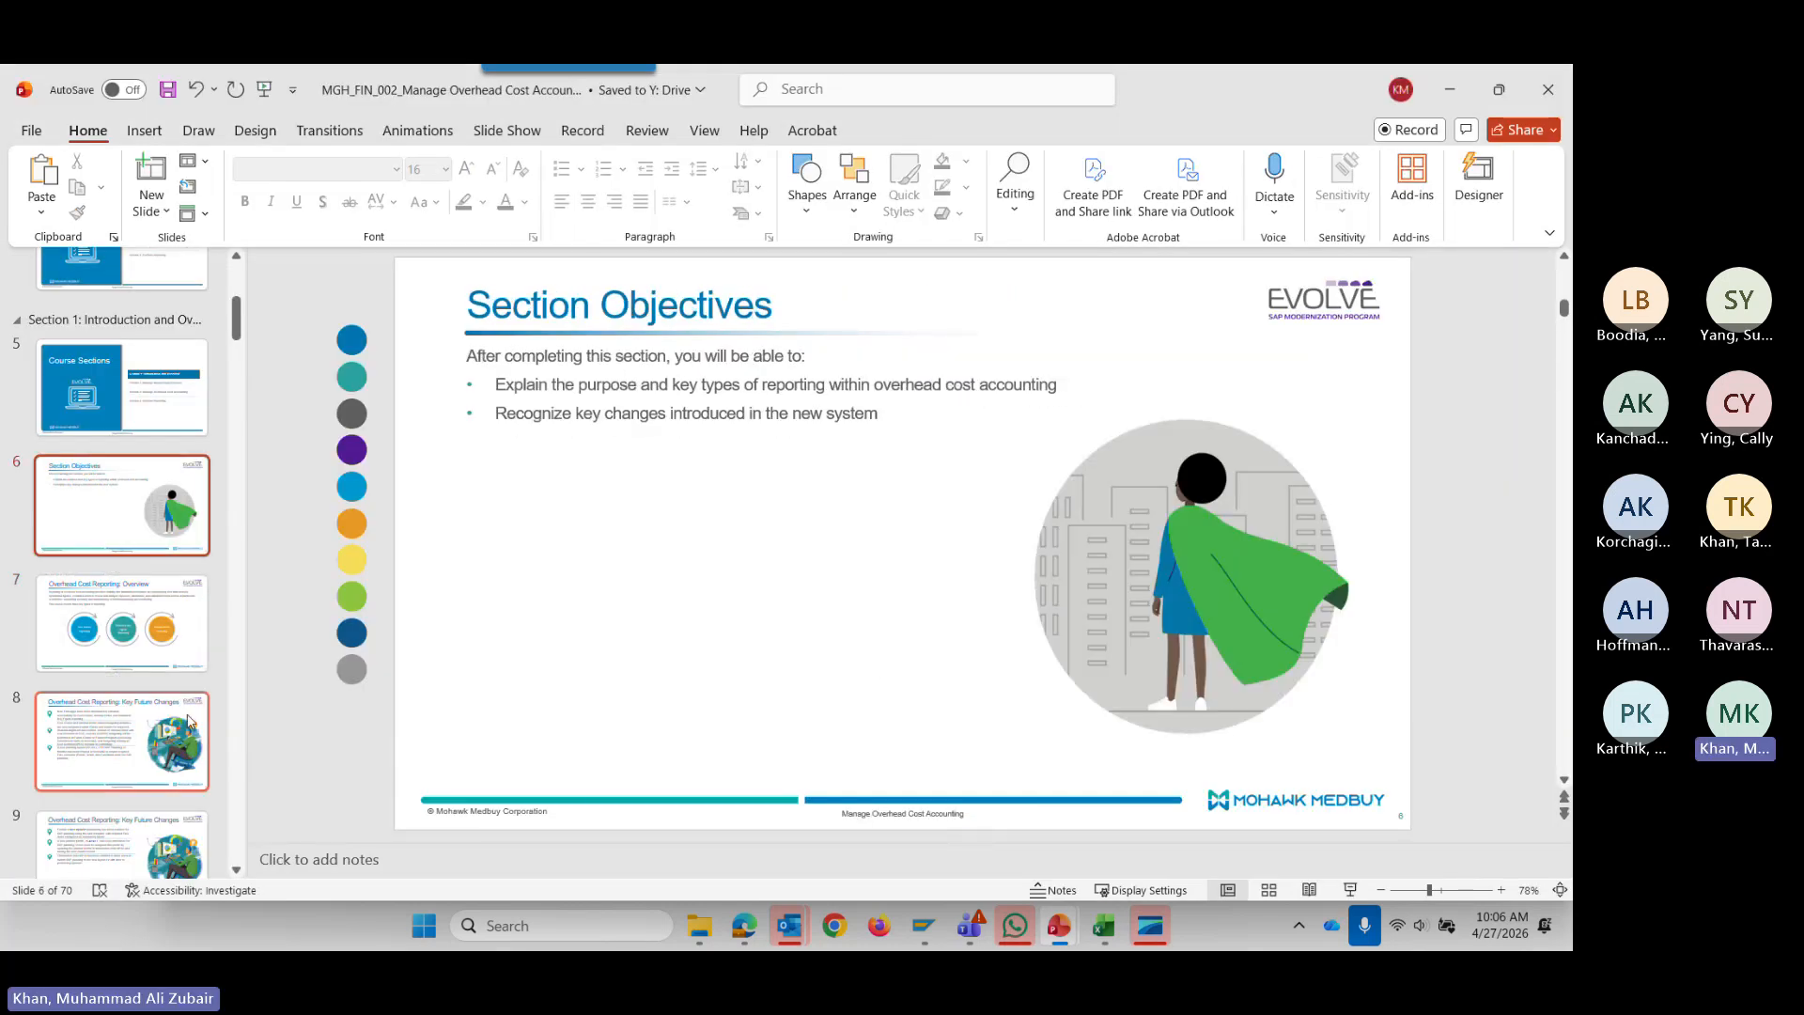
scroll(145, 623, "up", 2)
left_click(146, 623)
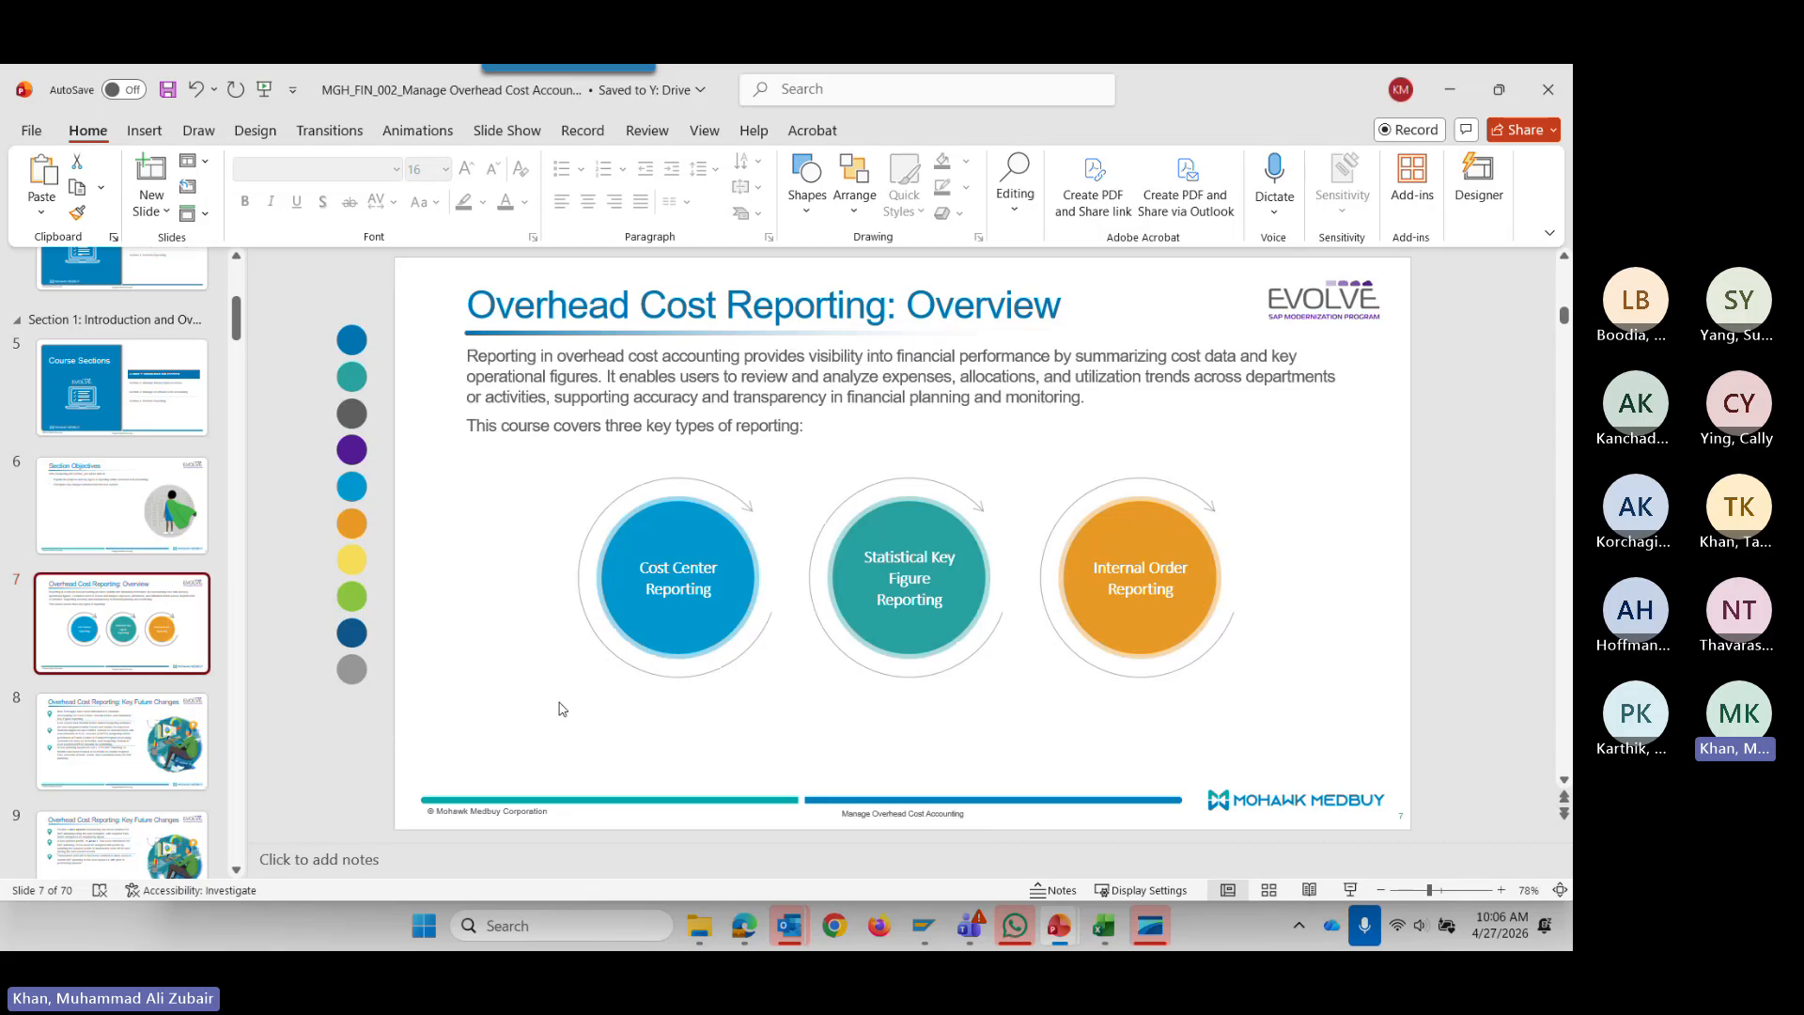
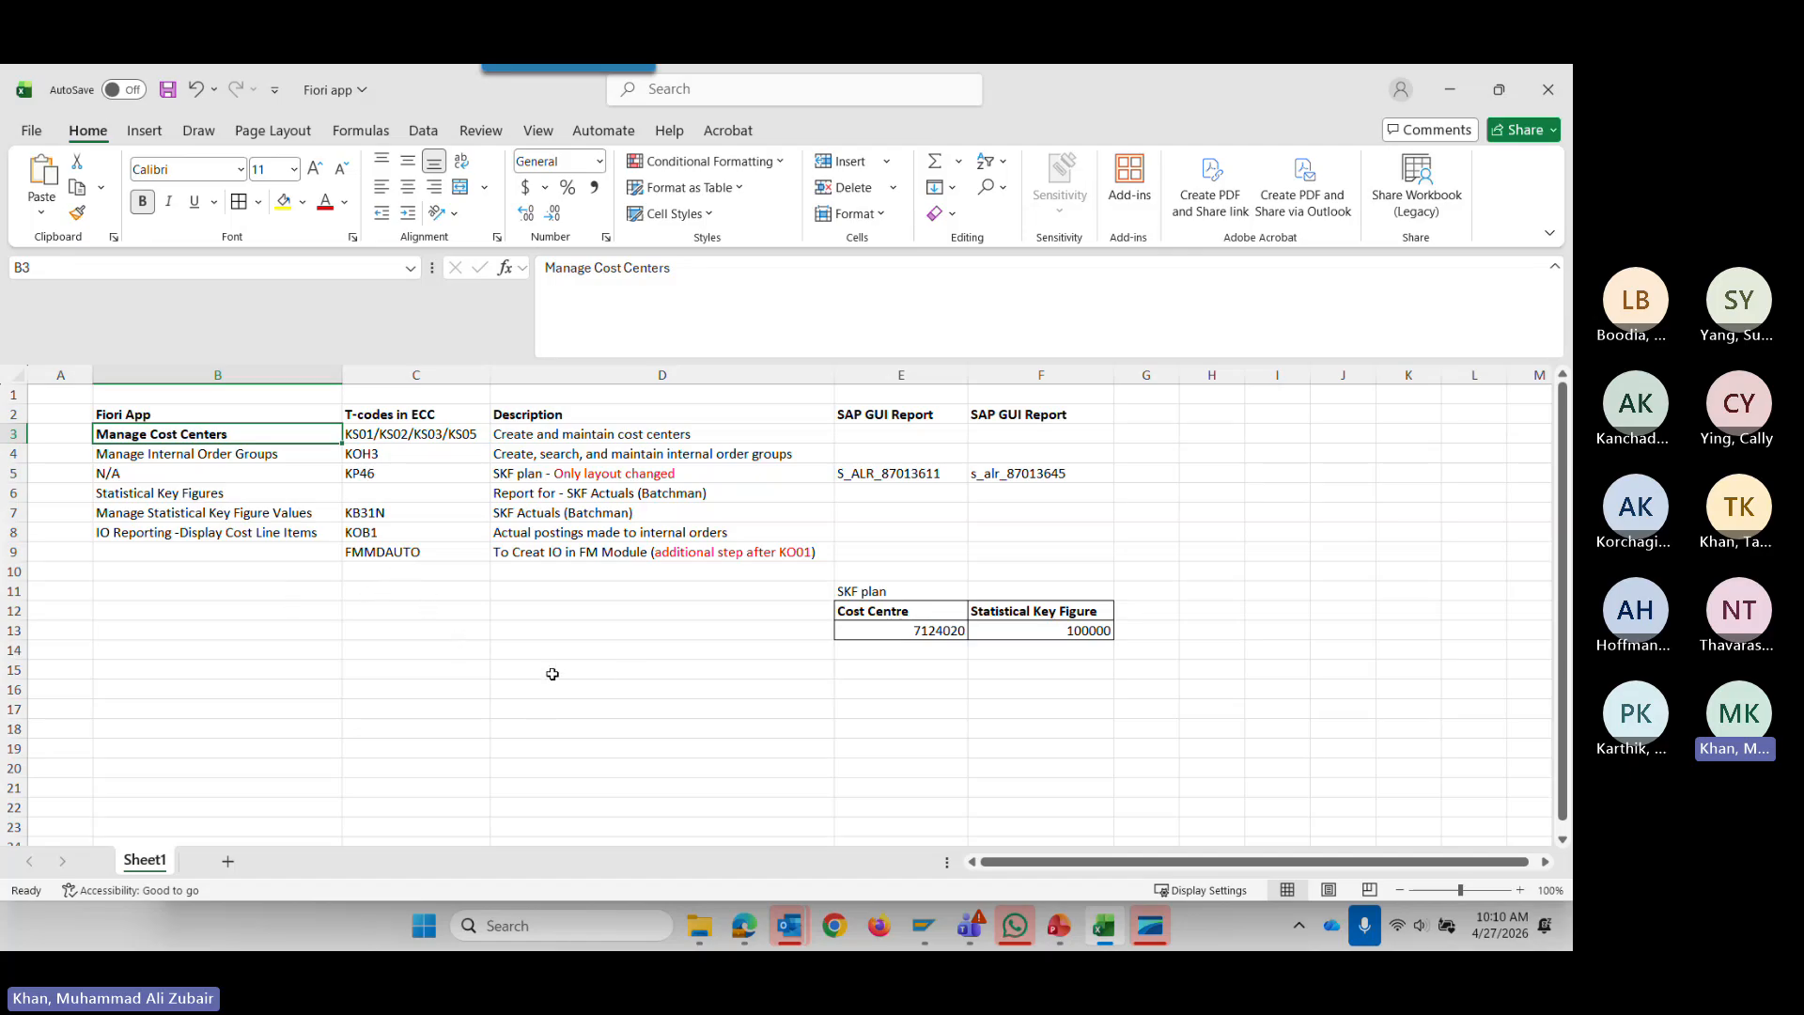
Review the ECC T-codes KS01/KS02/KS03/KS05 listed for Manage Cost Centers in the Fiori app workbook.
left_click(396, 433)
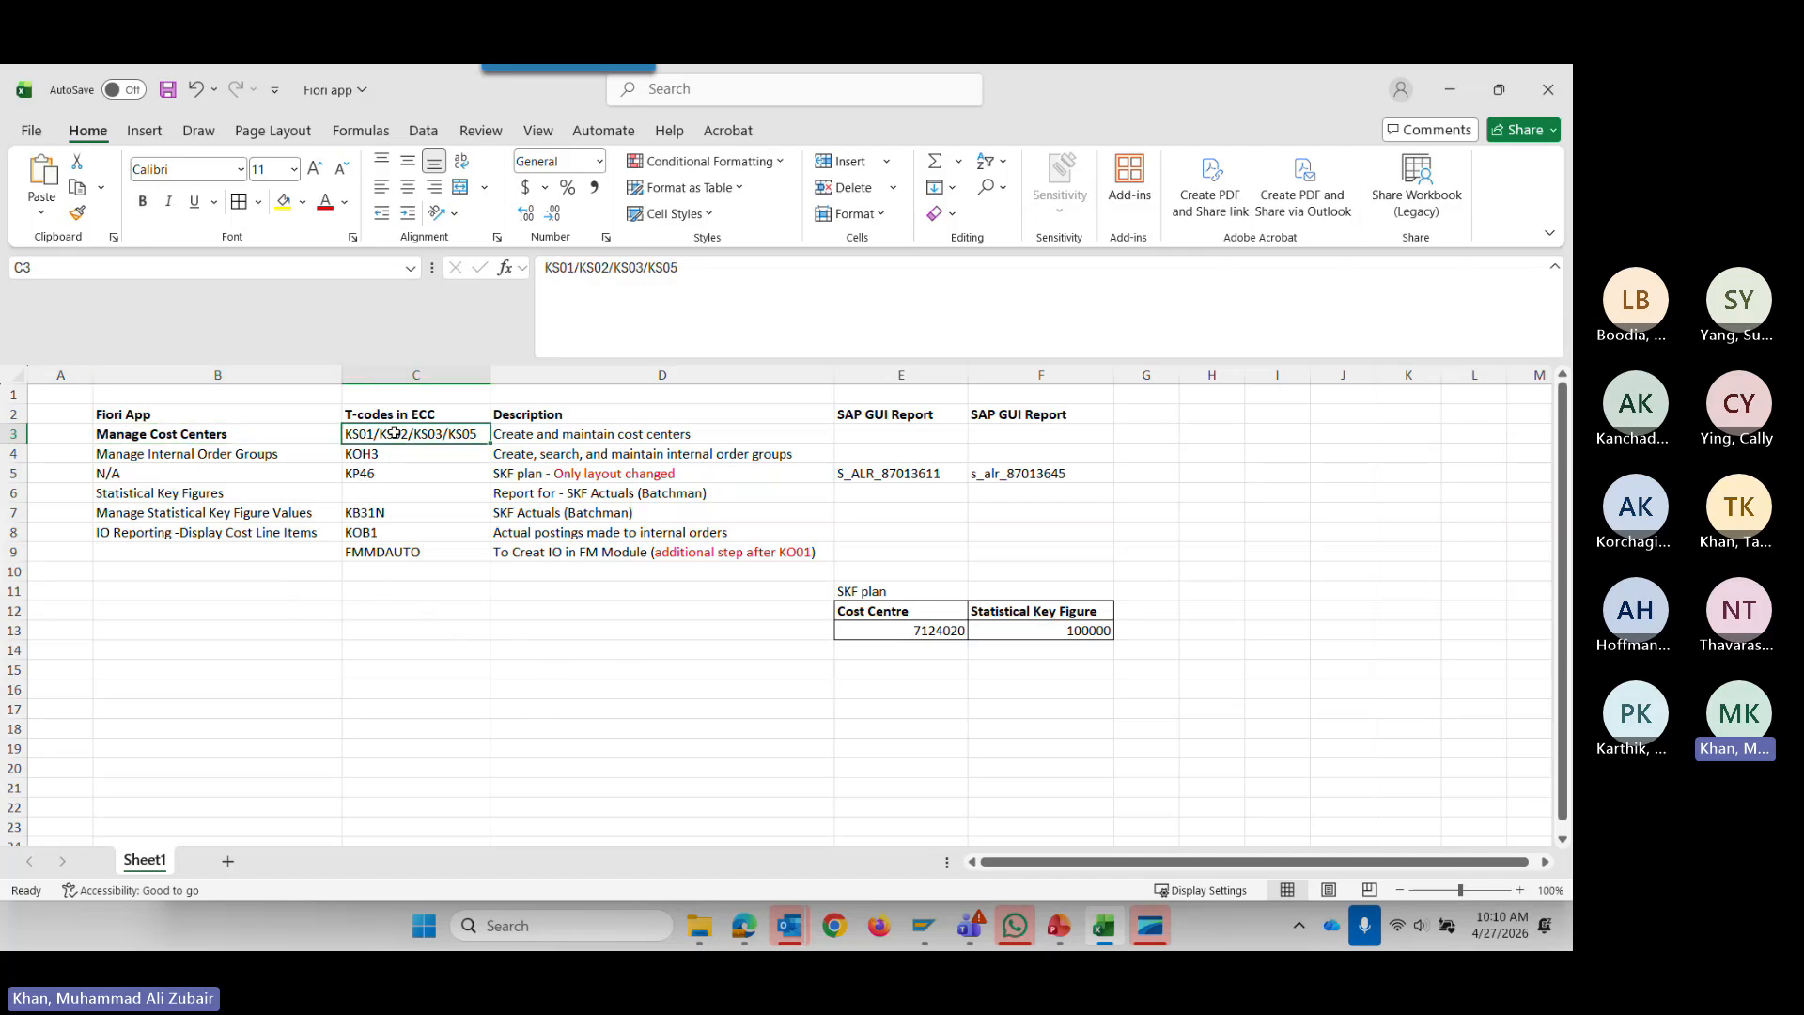
double_click(576, 267)
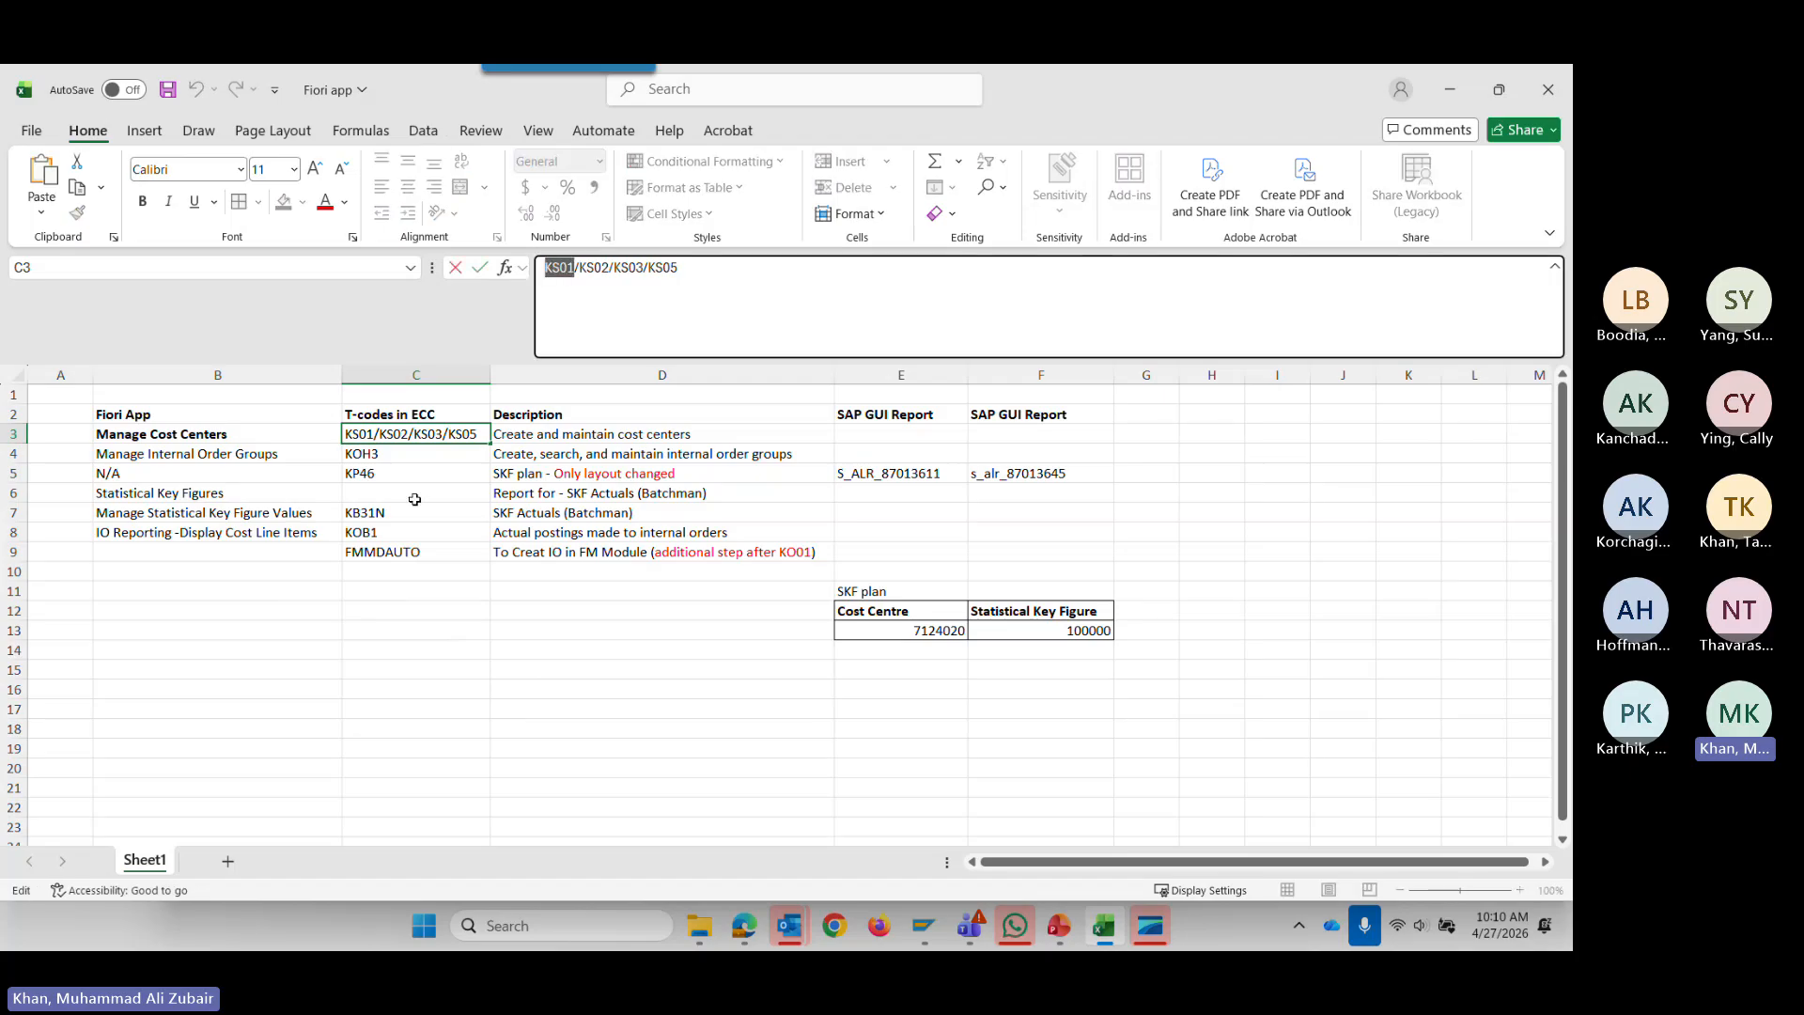
key("Escape")
left_click(191, 435)
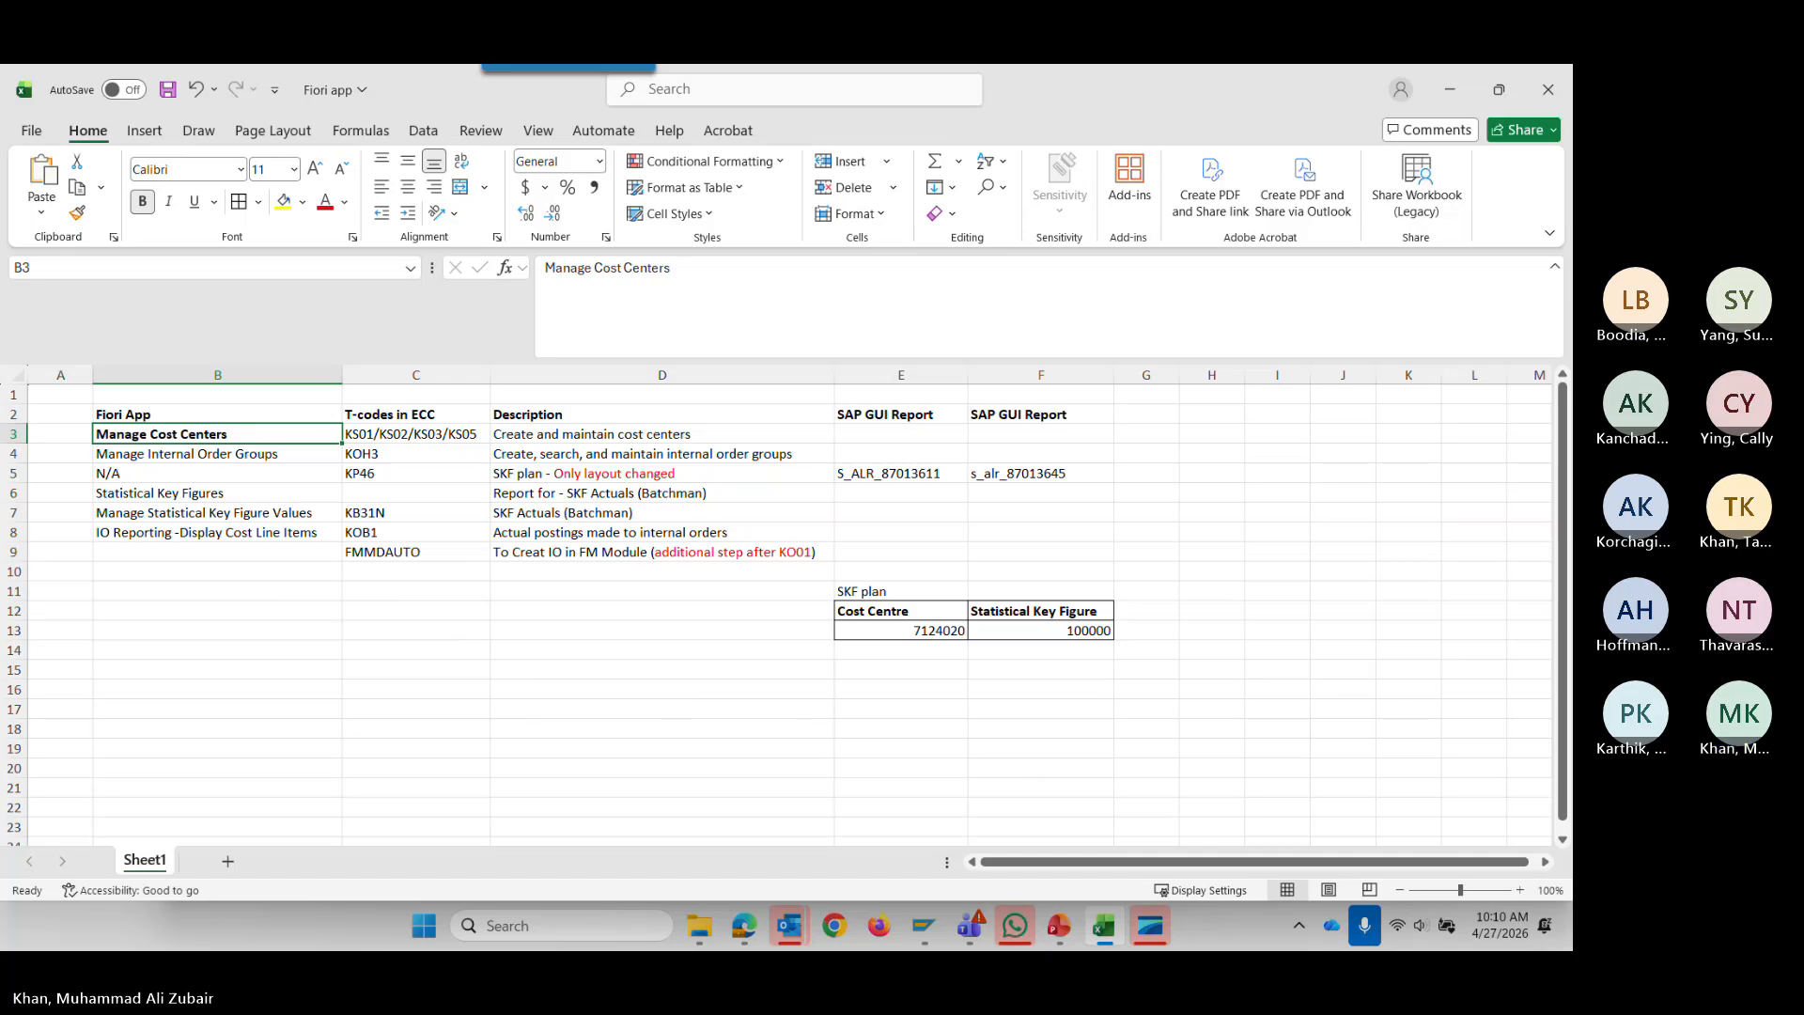
Bring up the Fiori Launchpad window at full size, copy its web address, and minimize it.
left_click_drag(1571, 90, 1014, 295)
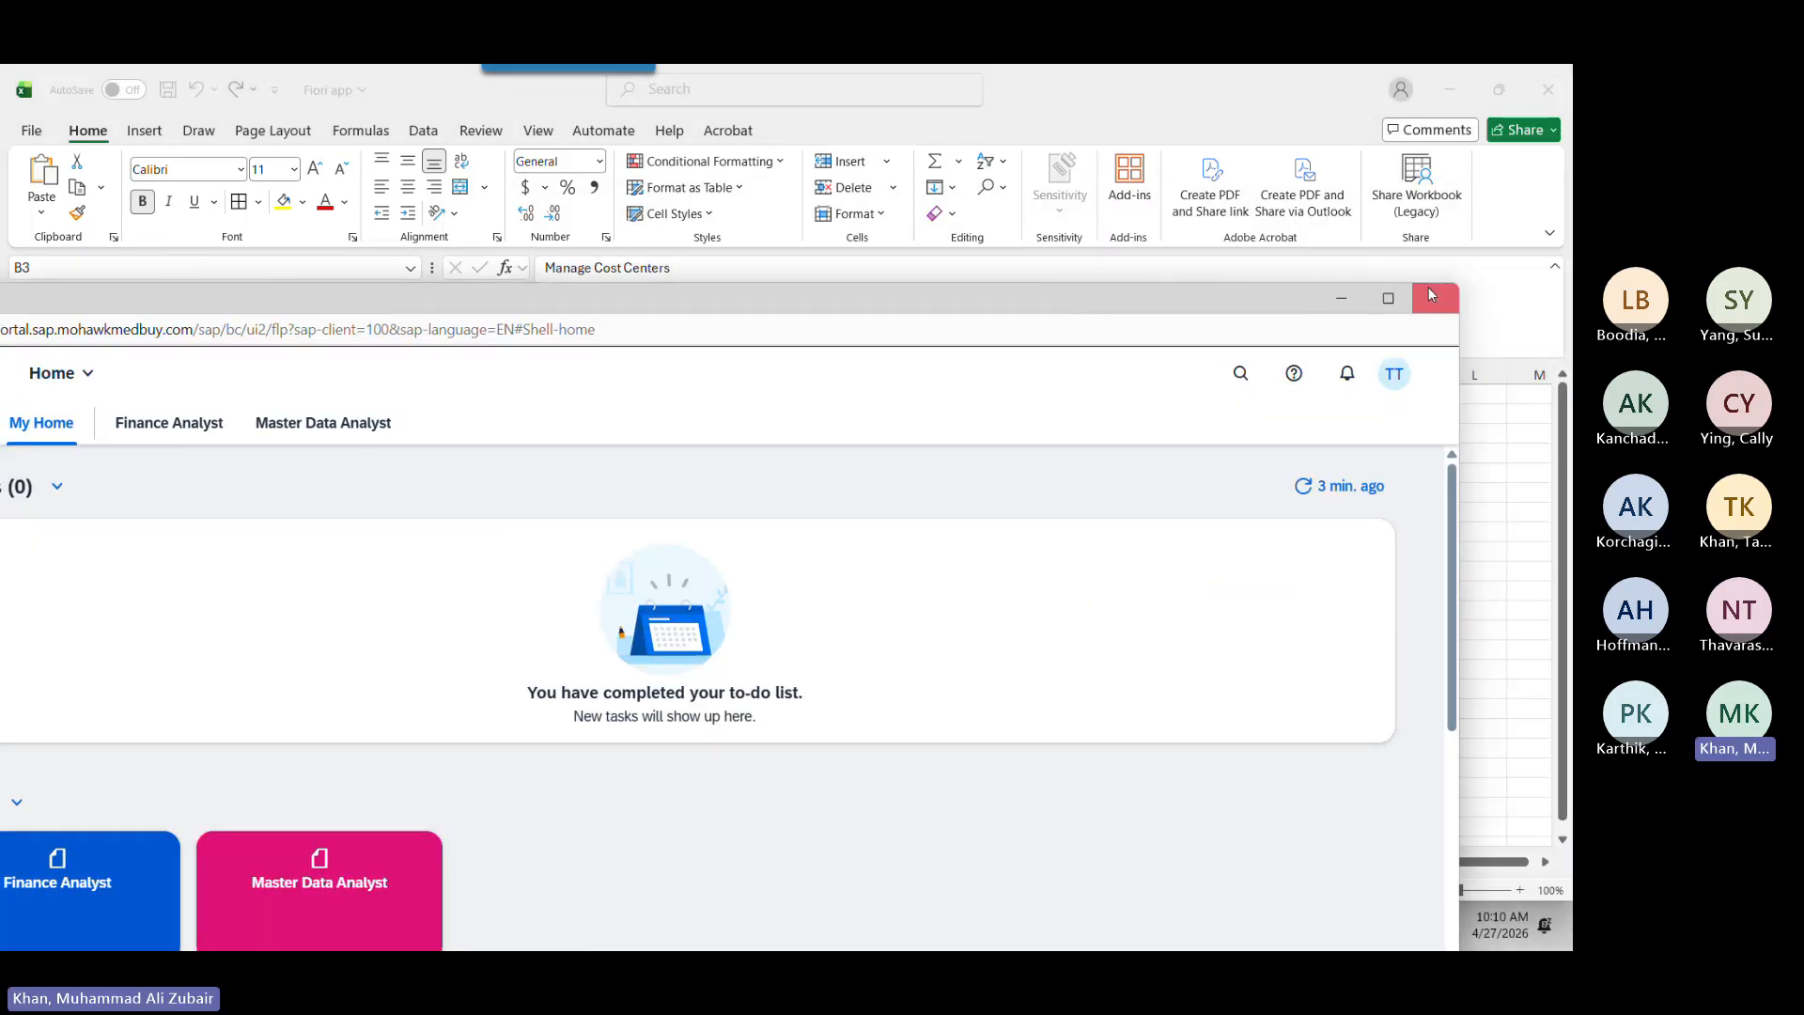
left_click(1388, 298)
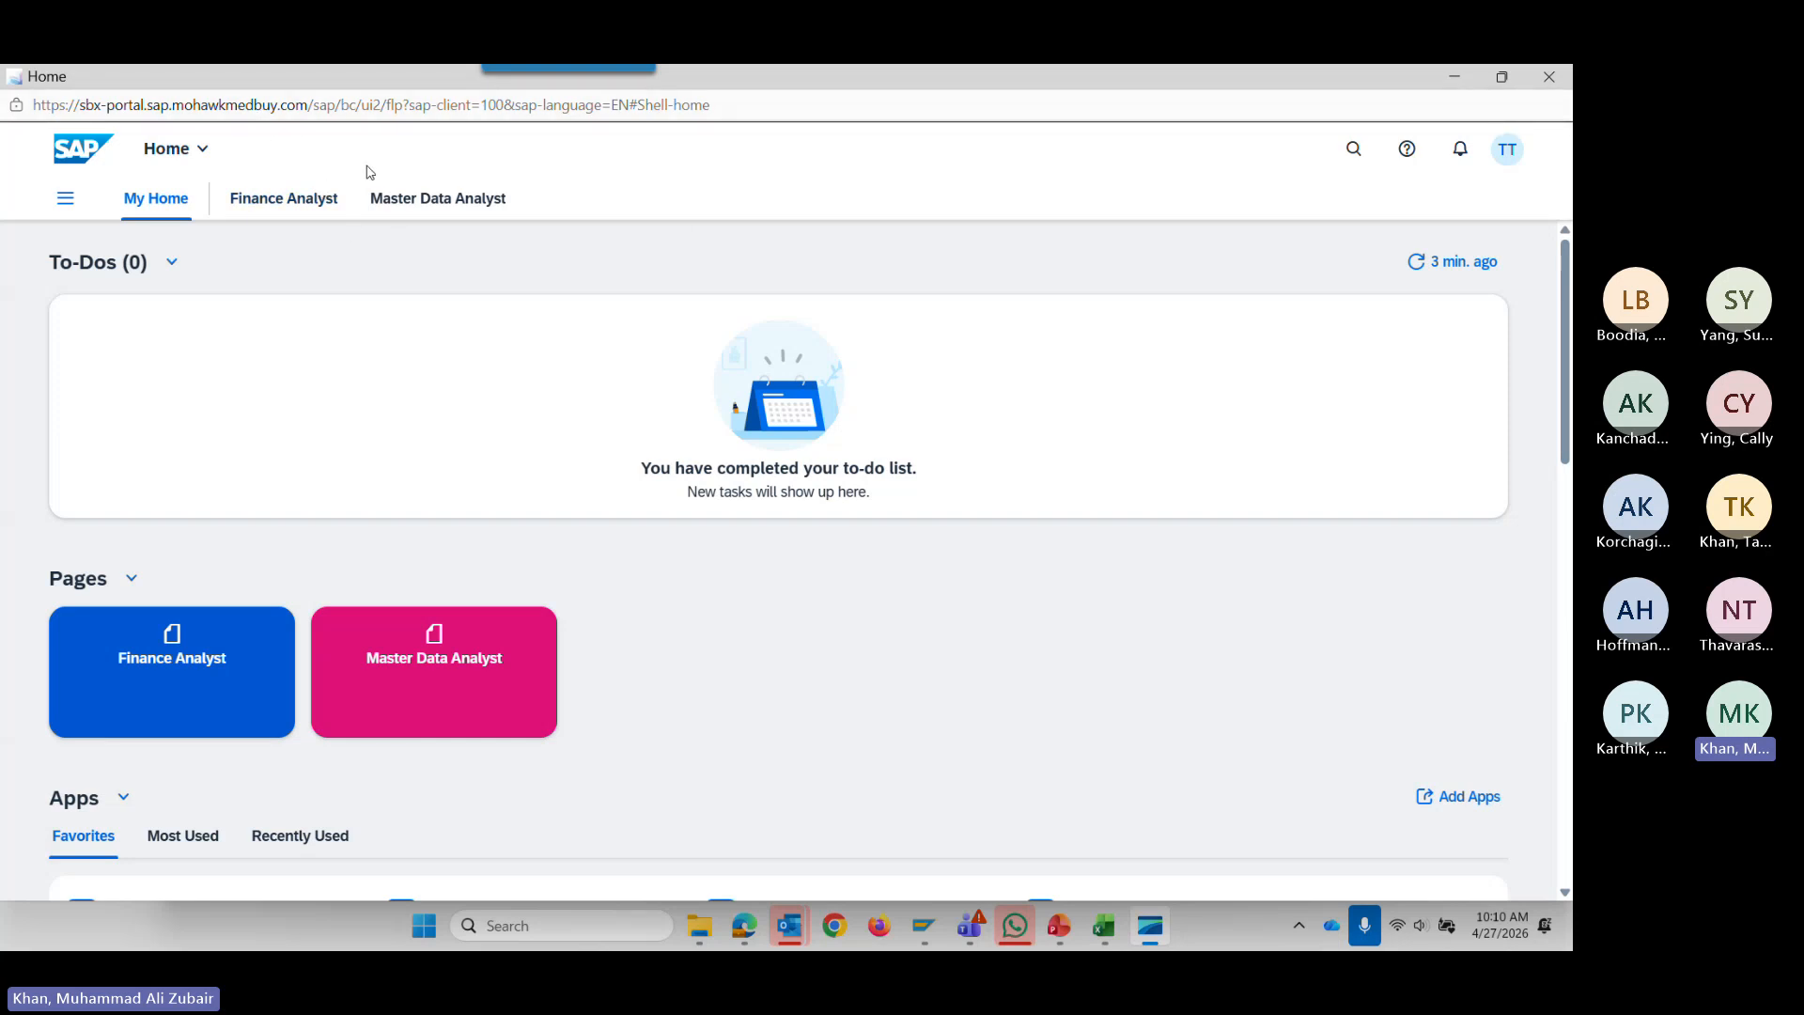
left_click(344, 105)
key("ctrl+c")
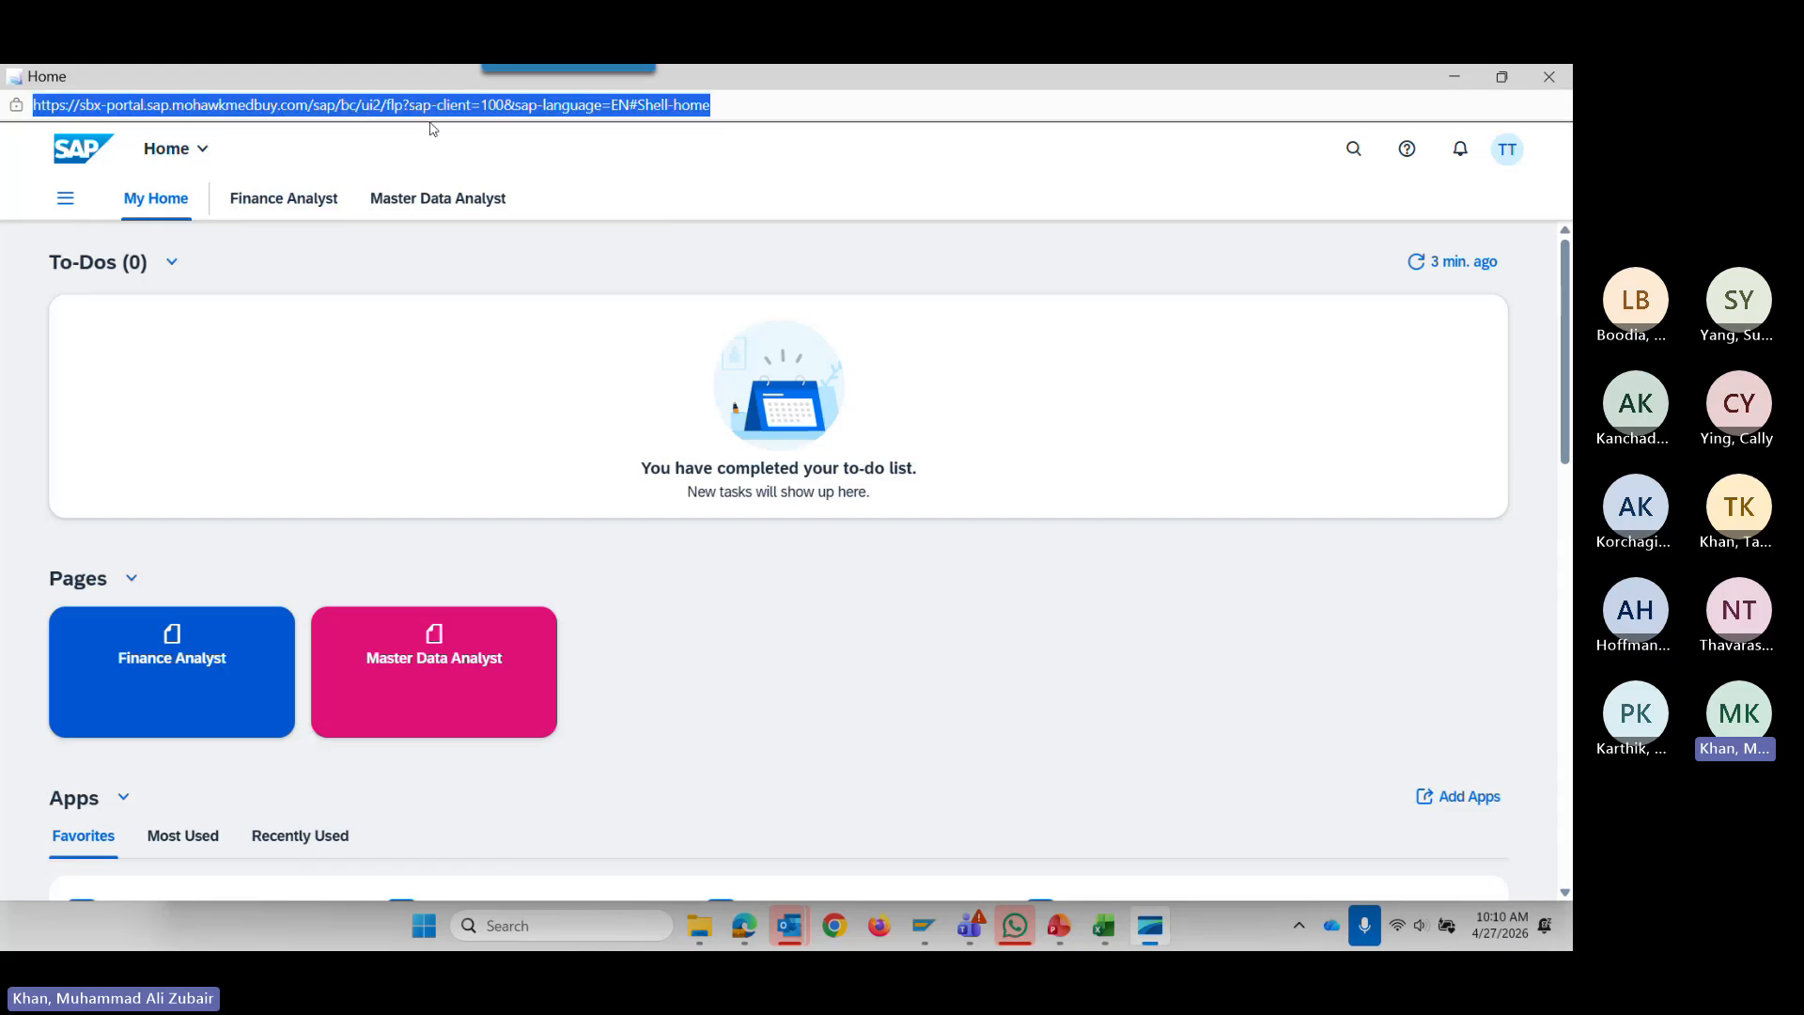
left_click(1455, 76)
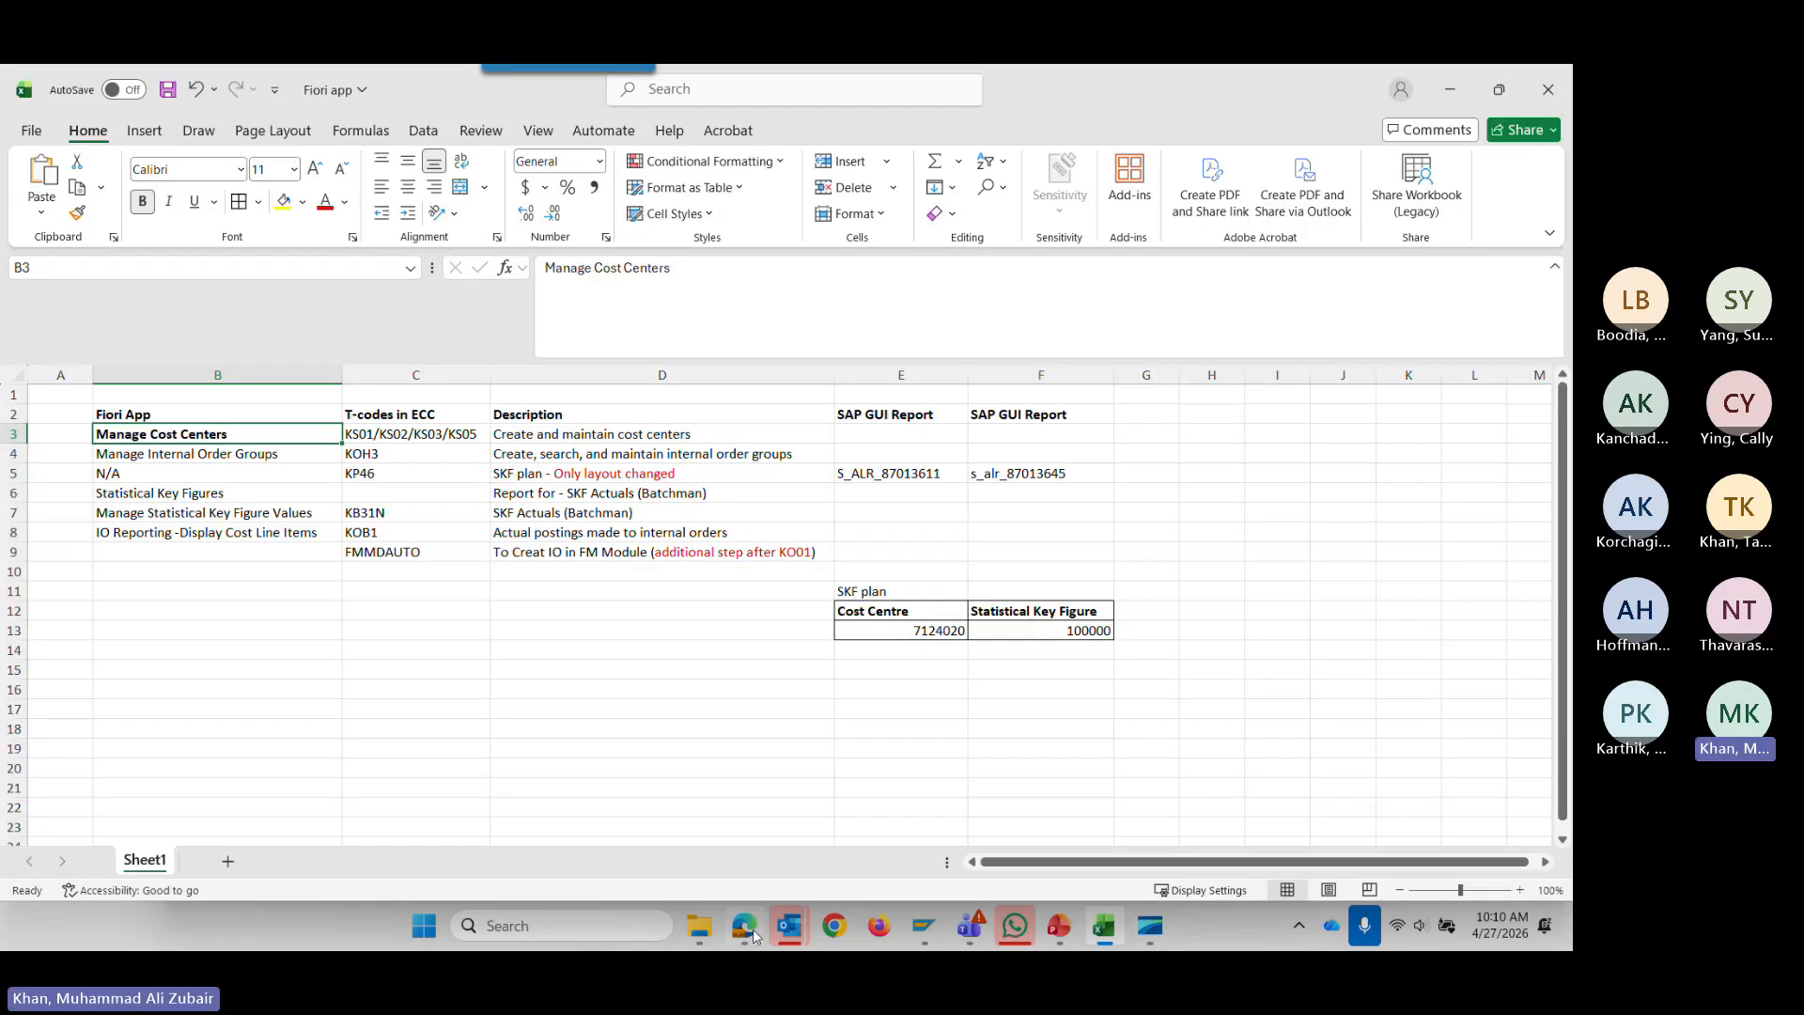
Switch to Edge, try to open the copied launchpad address in the about:blank tab, and close that tab.
mouse_move(746, 928)
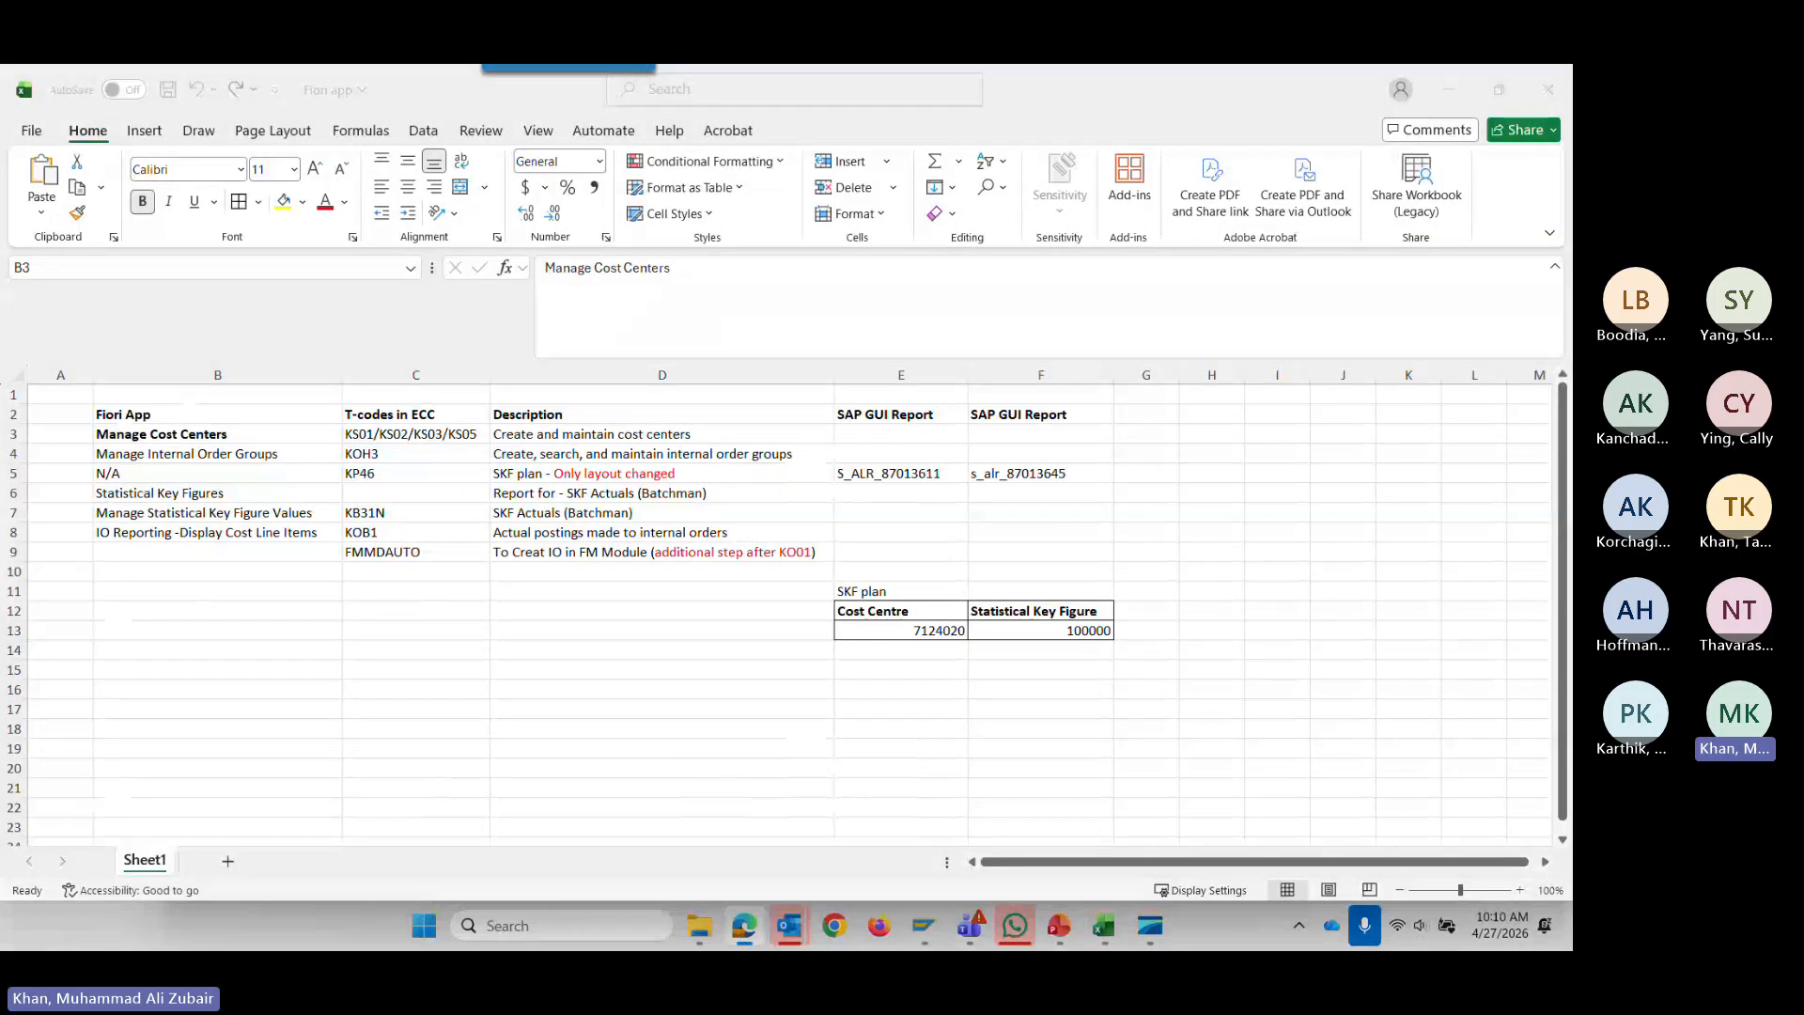
left_click_drag(1572, 268, 576, 235)
left_click(1464, 228)
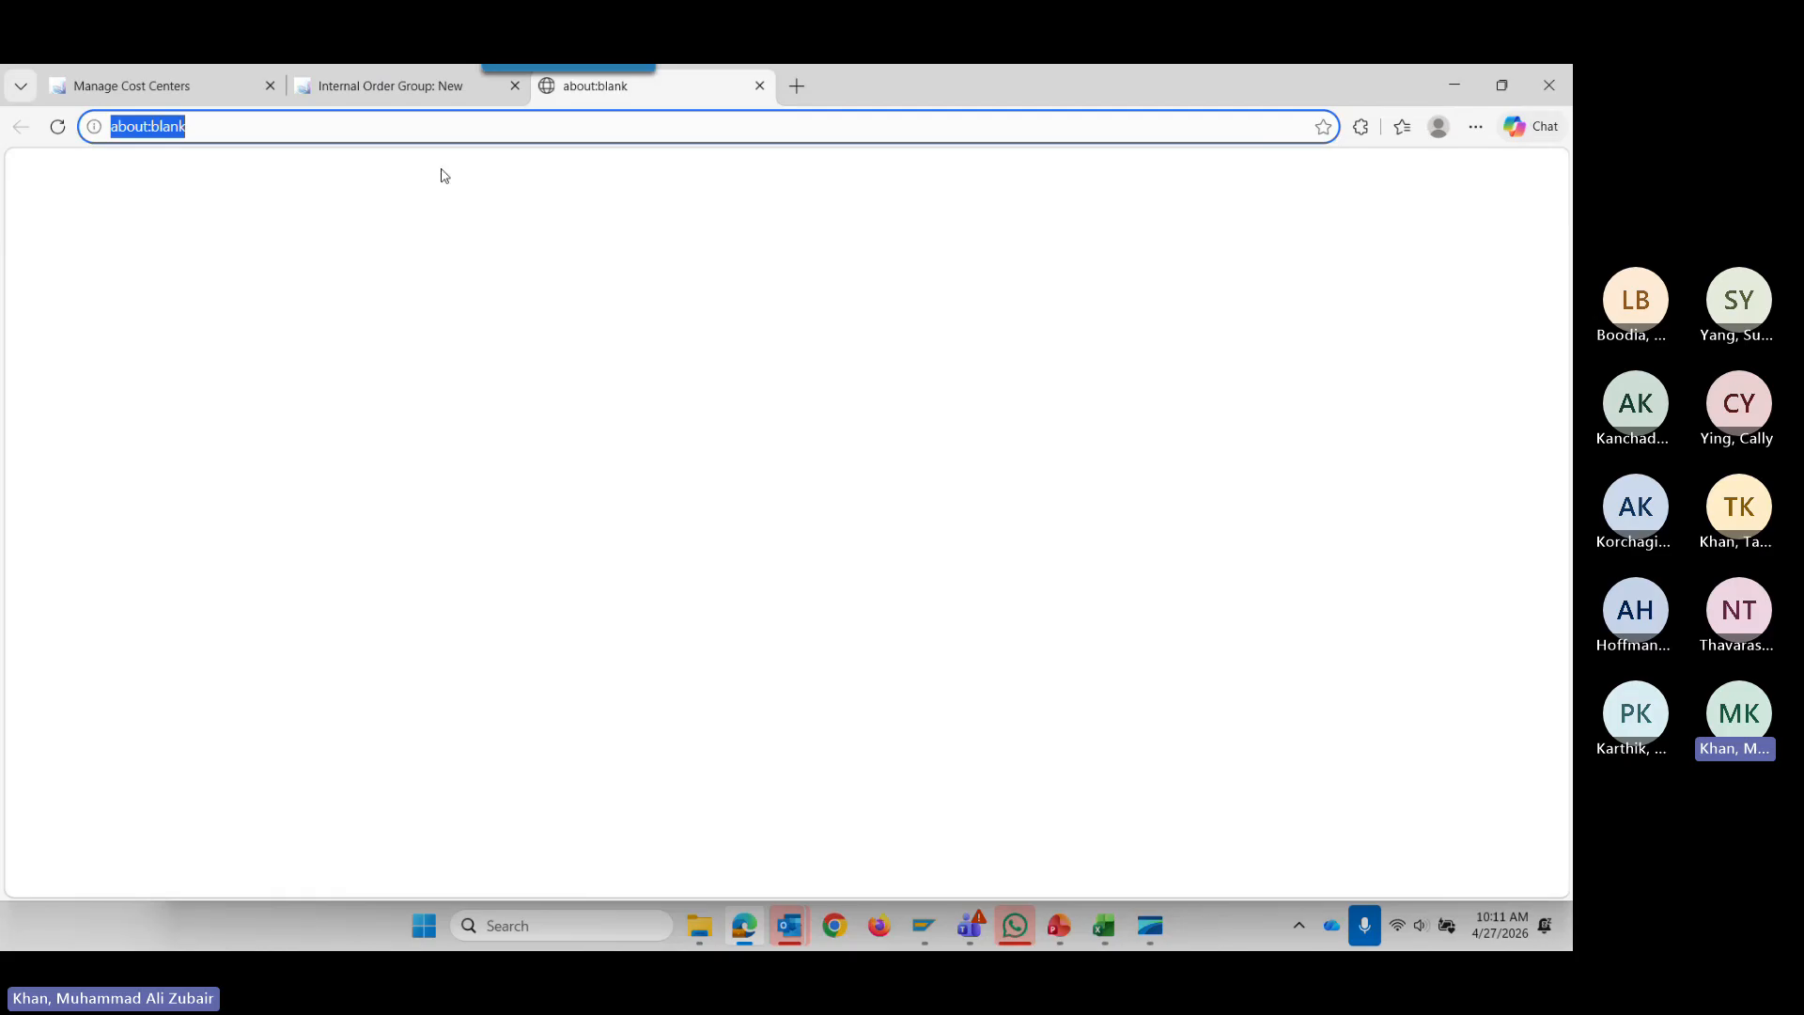
left_click(427, 124)
key("ctrl+v")
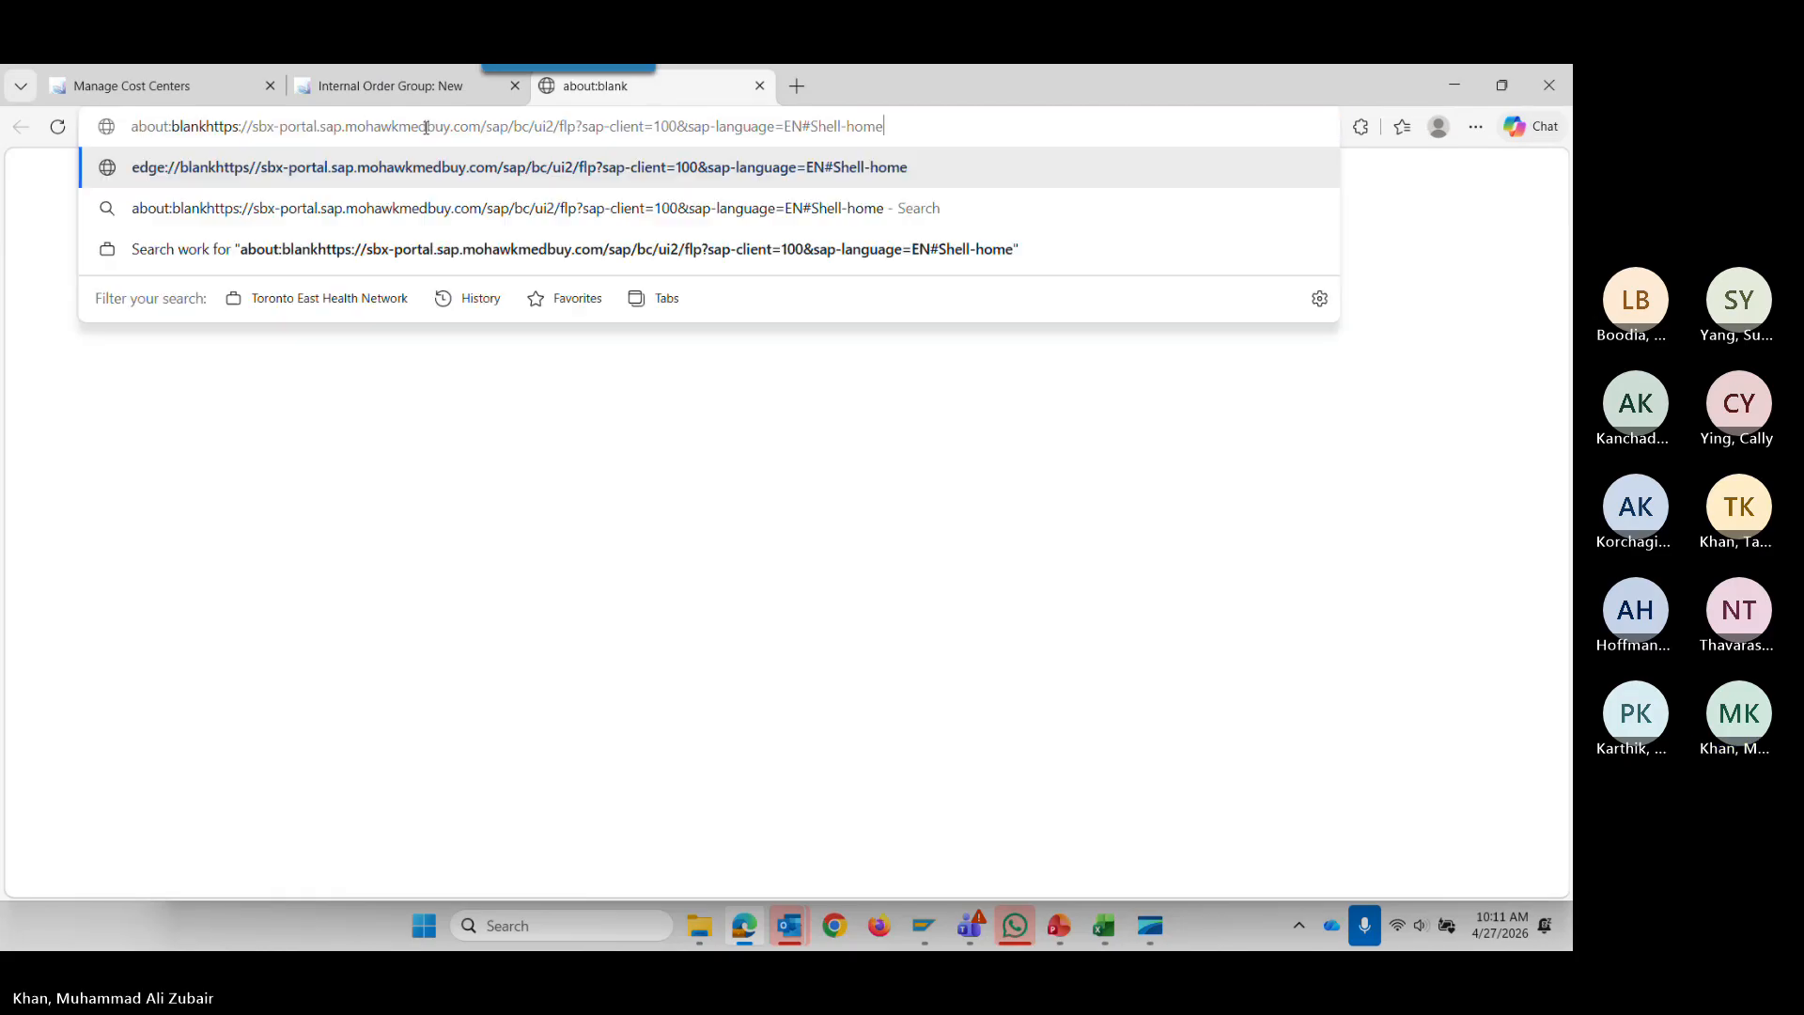
key("Return")
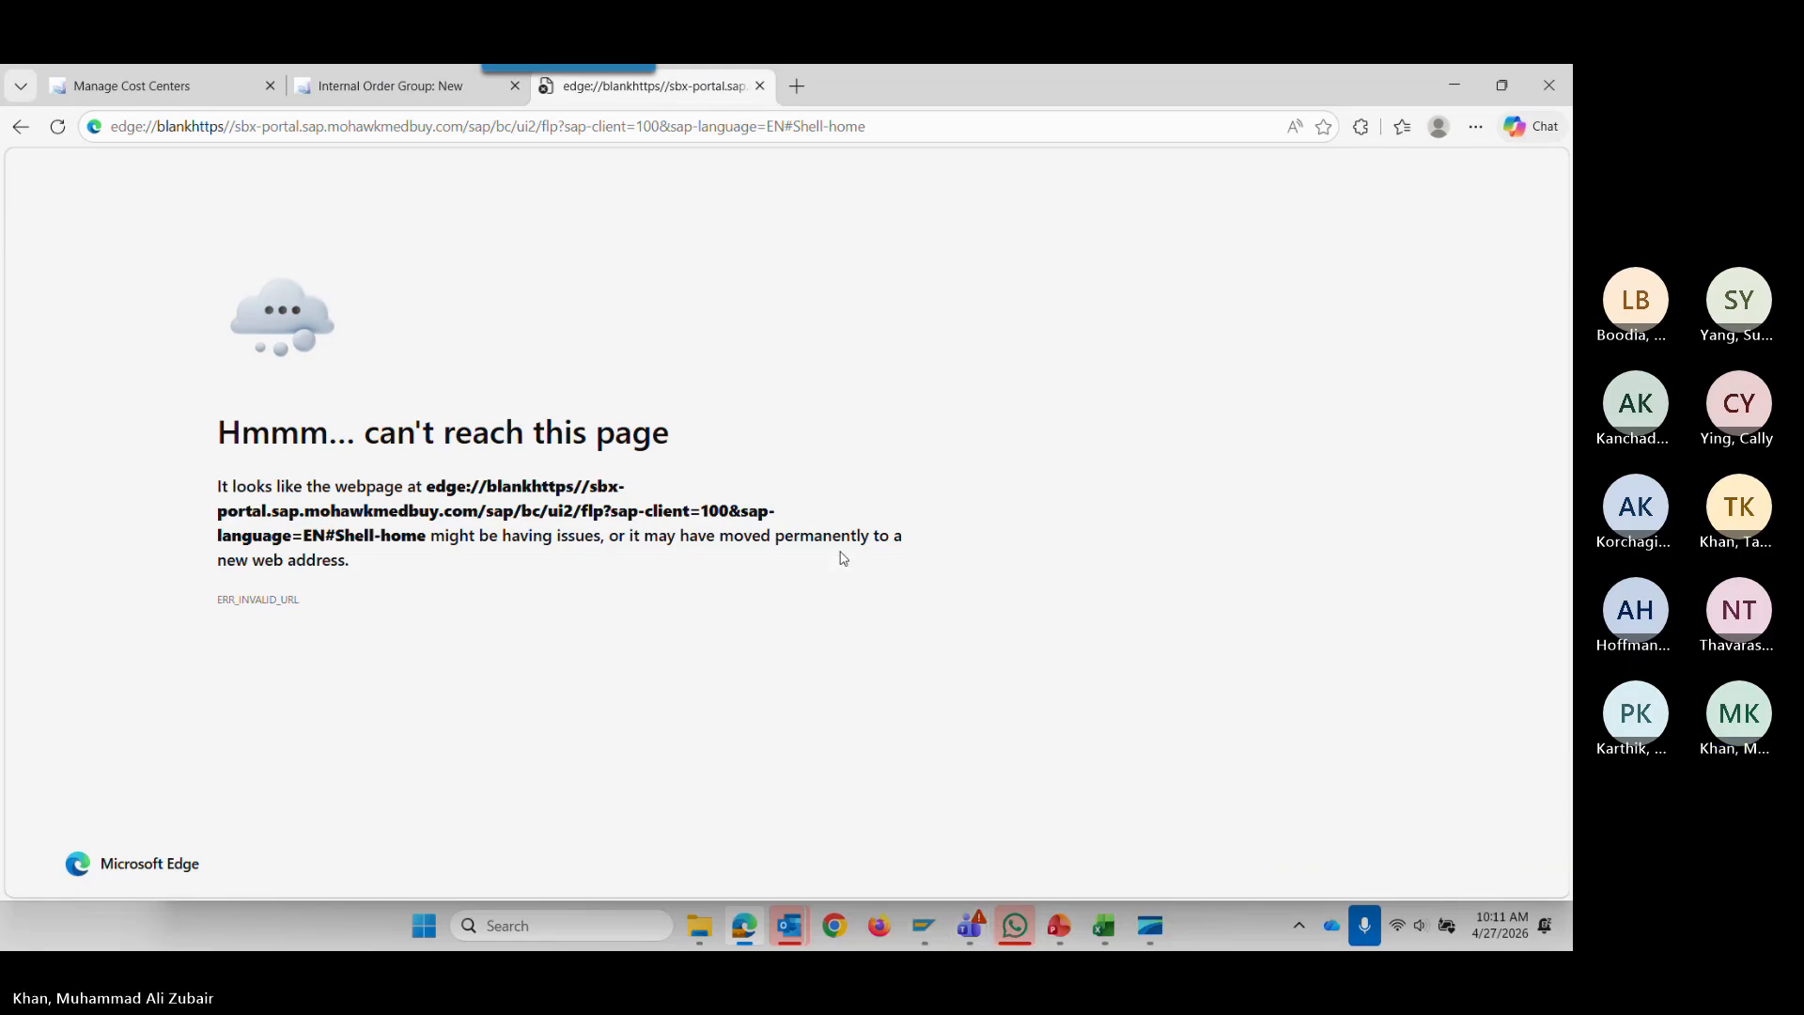
left_click(337, 89)
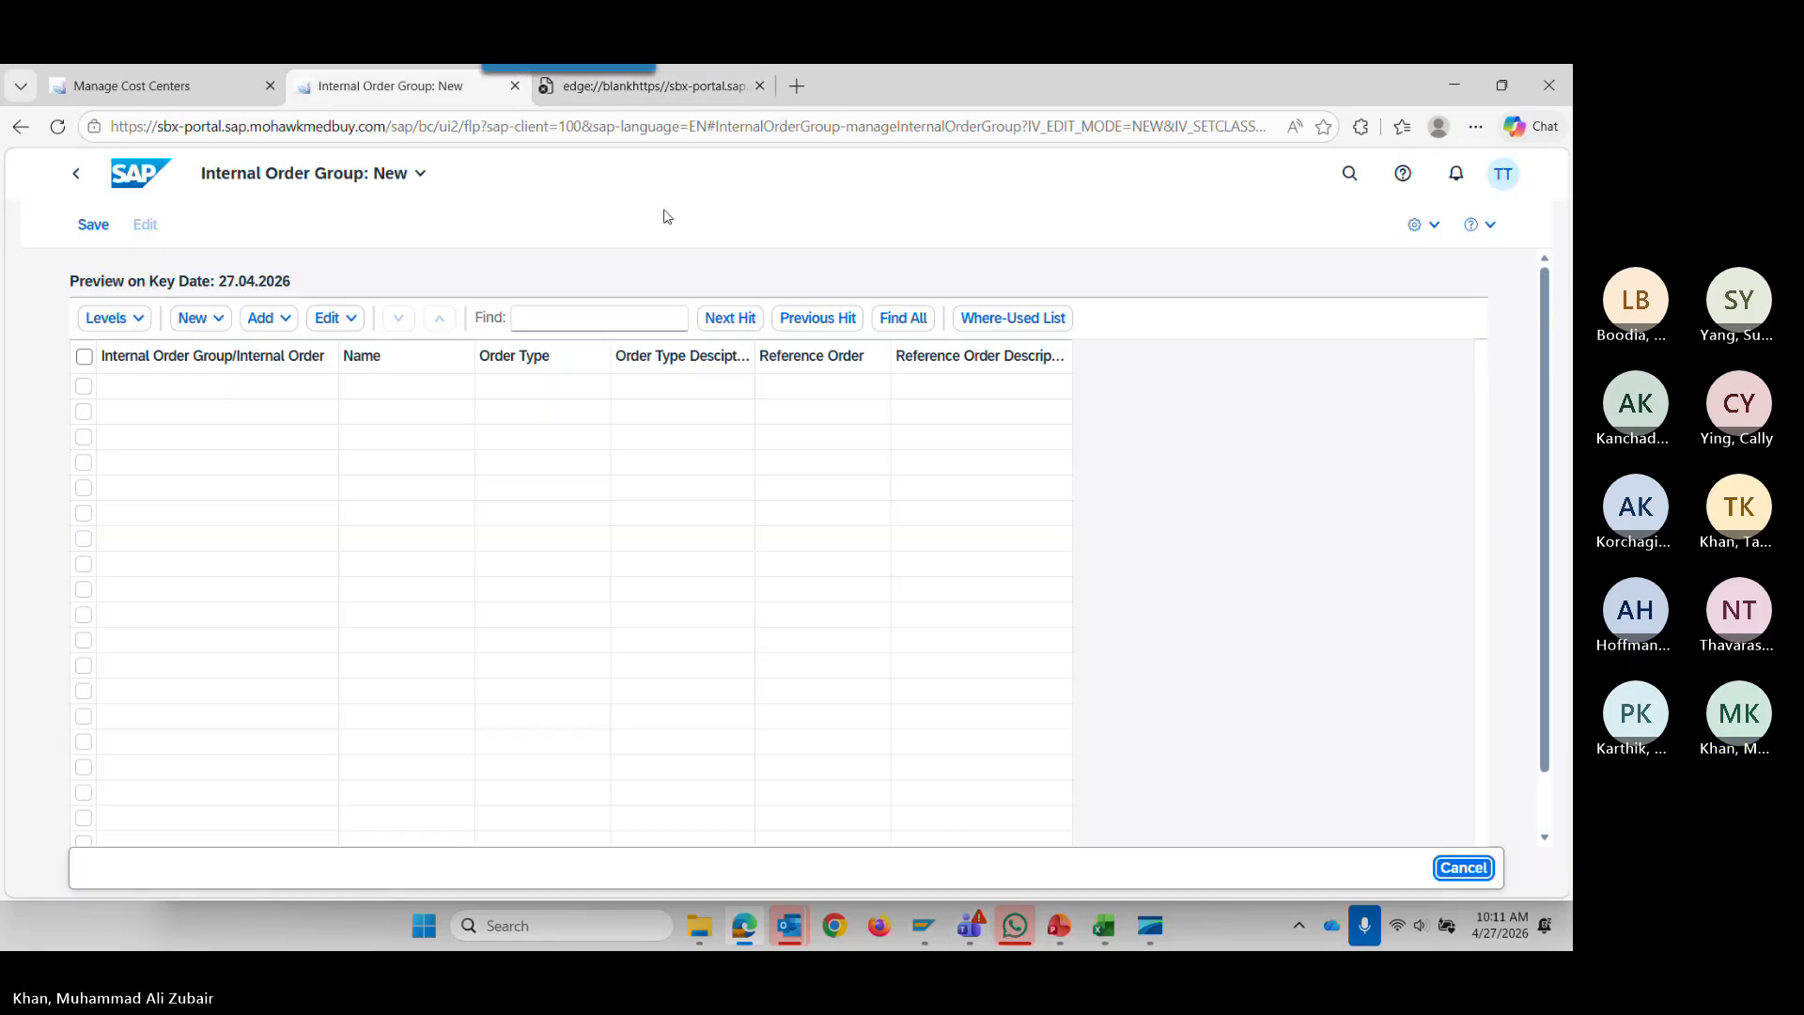
left_click(1165, 90)
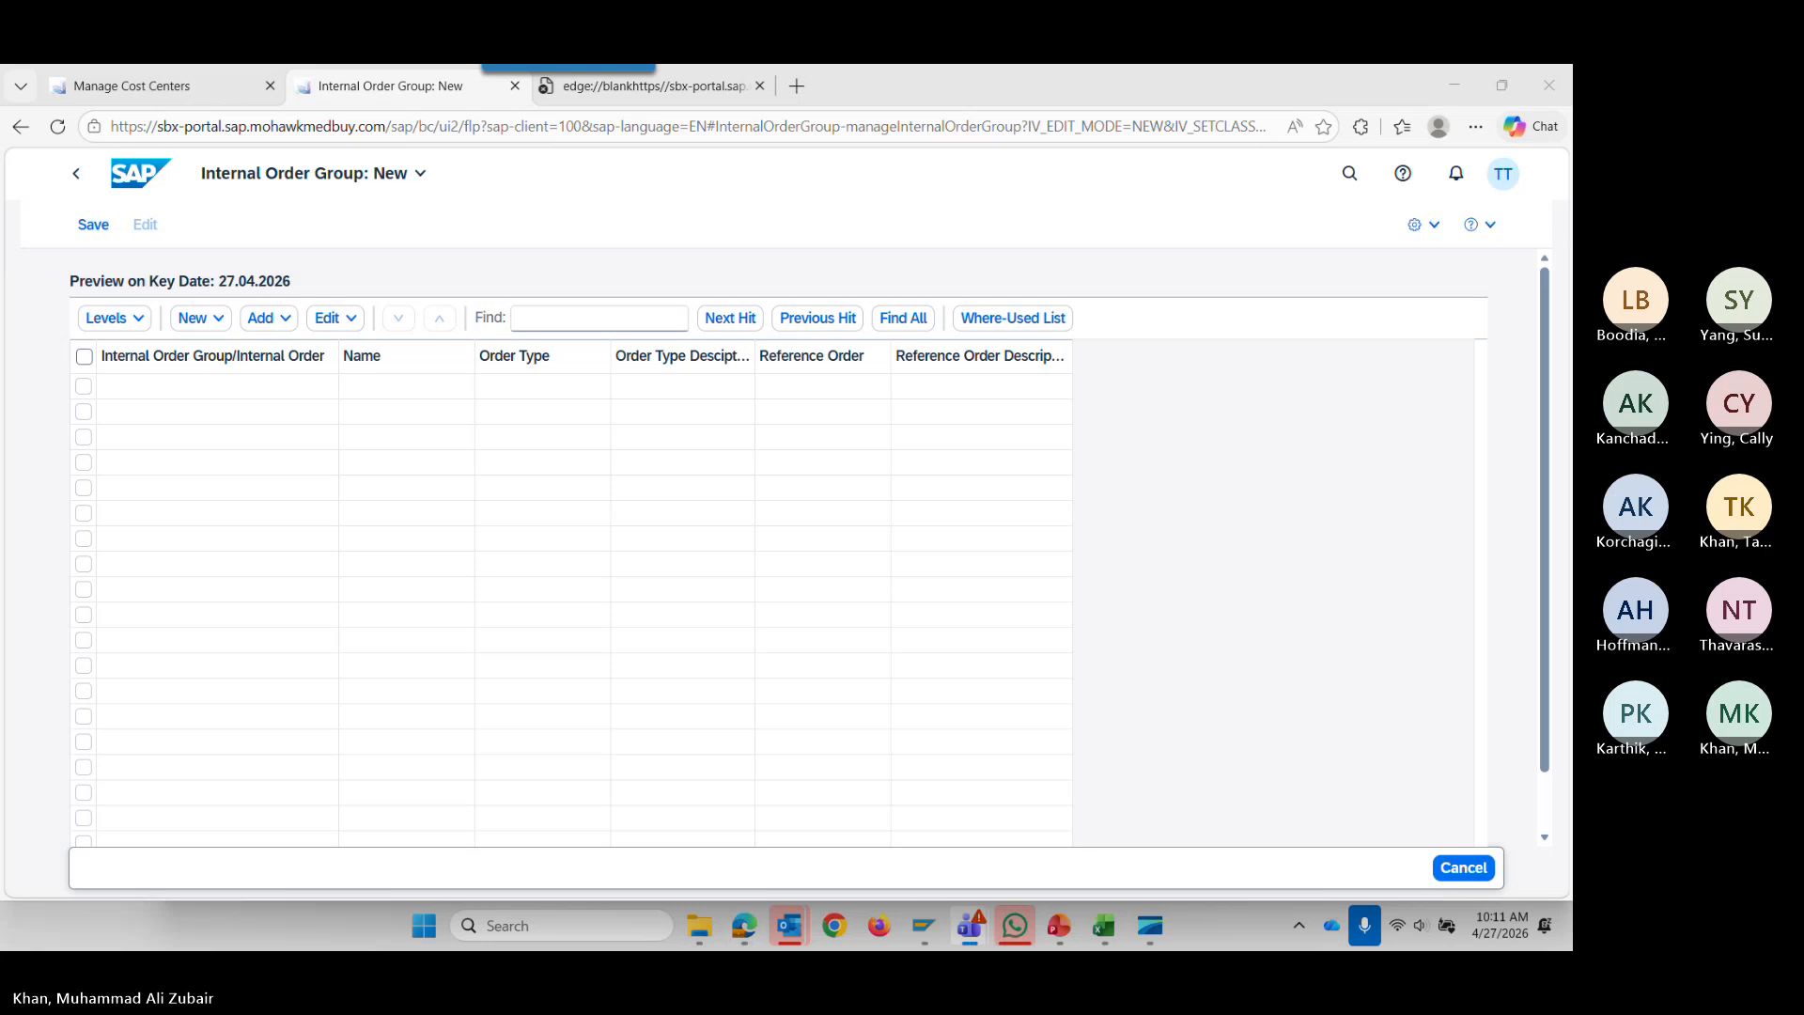
left_click(759, 87)
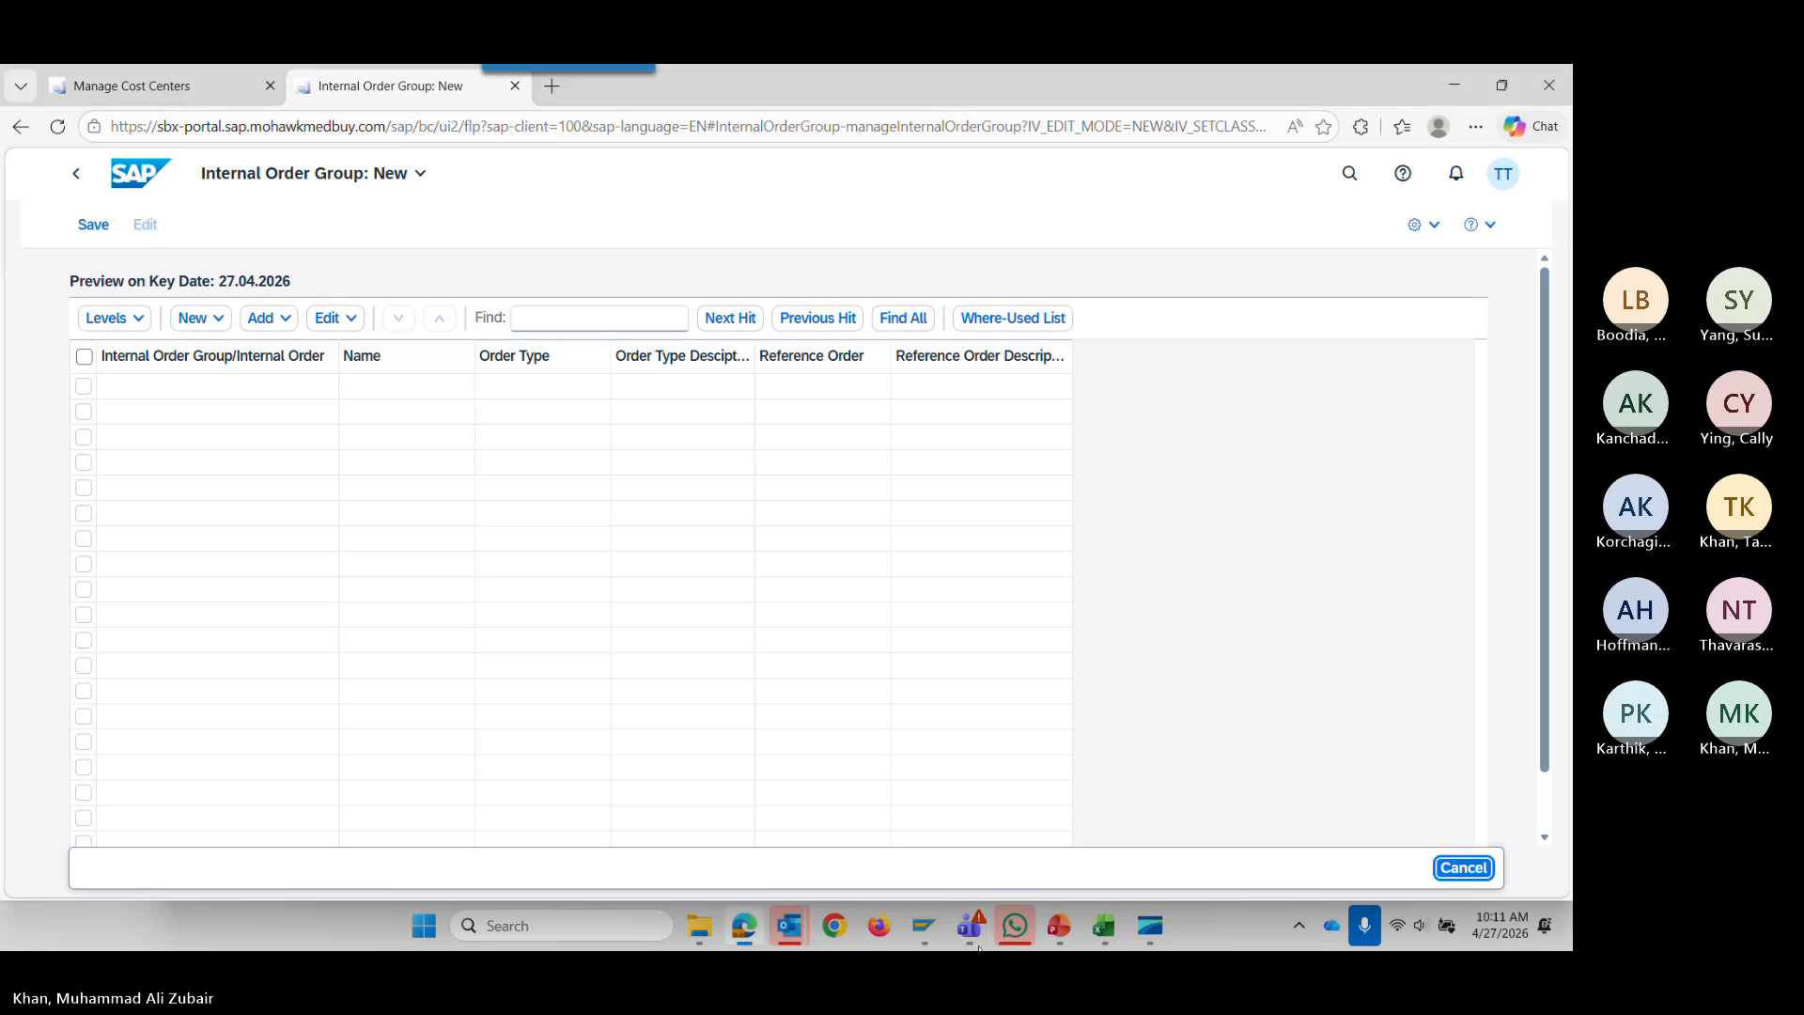
Return to the Fiori Launchpad window, copy its full web address again, and minimize the window.
left_click(1152, 928)
left_click(766, 106)
key("ctrl+c")
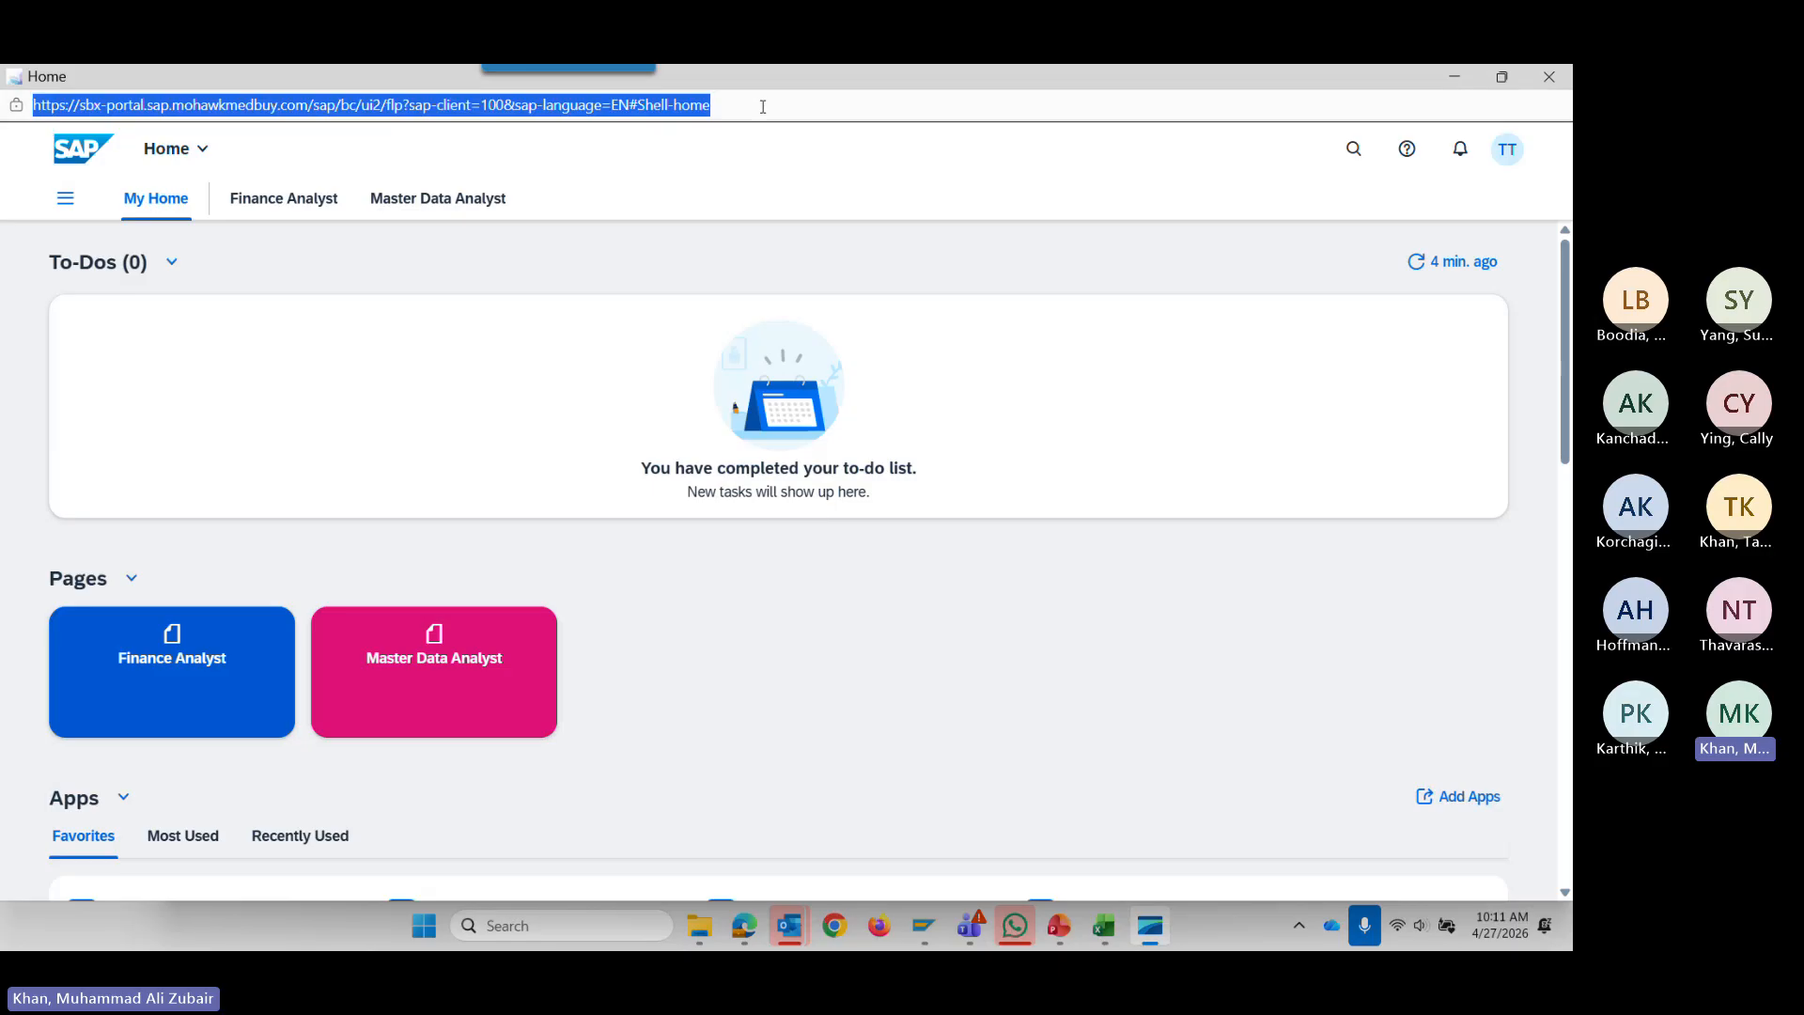
left_click(1455, 76)
Open the copied launchpad address in a new Edge tab and duplicate that tab.
left_click(552, 86)
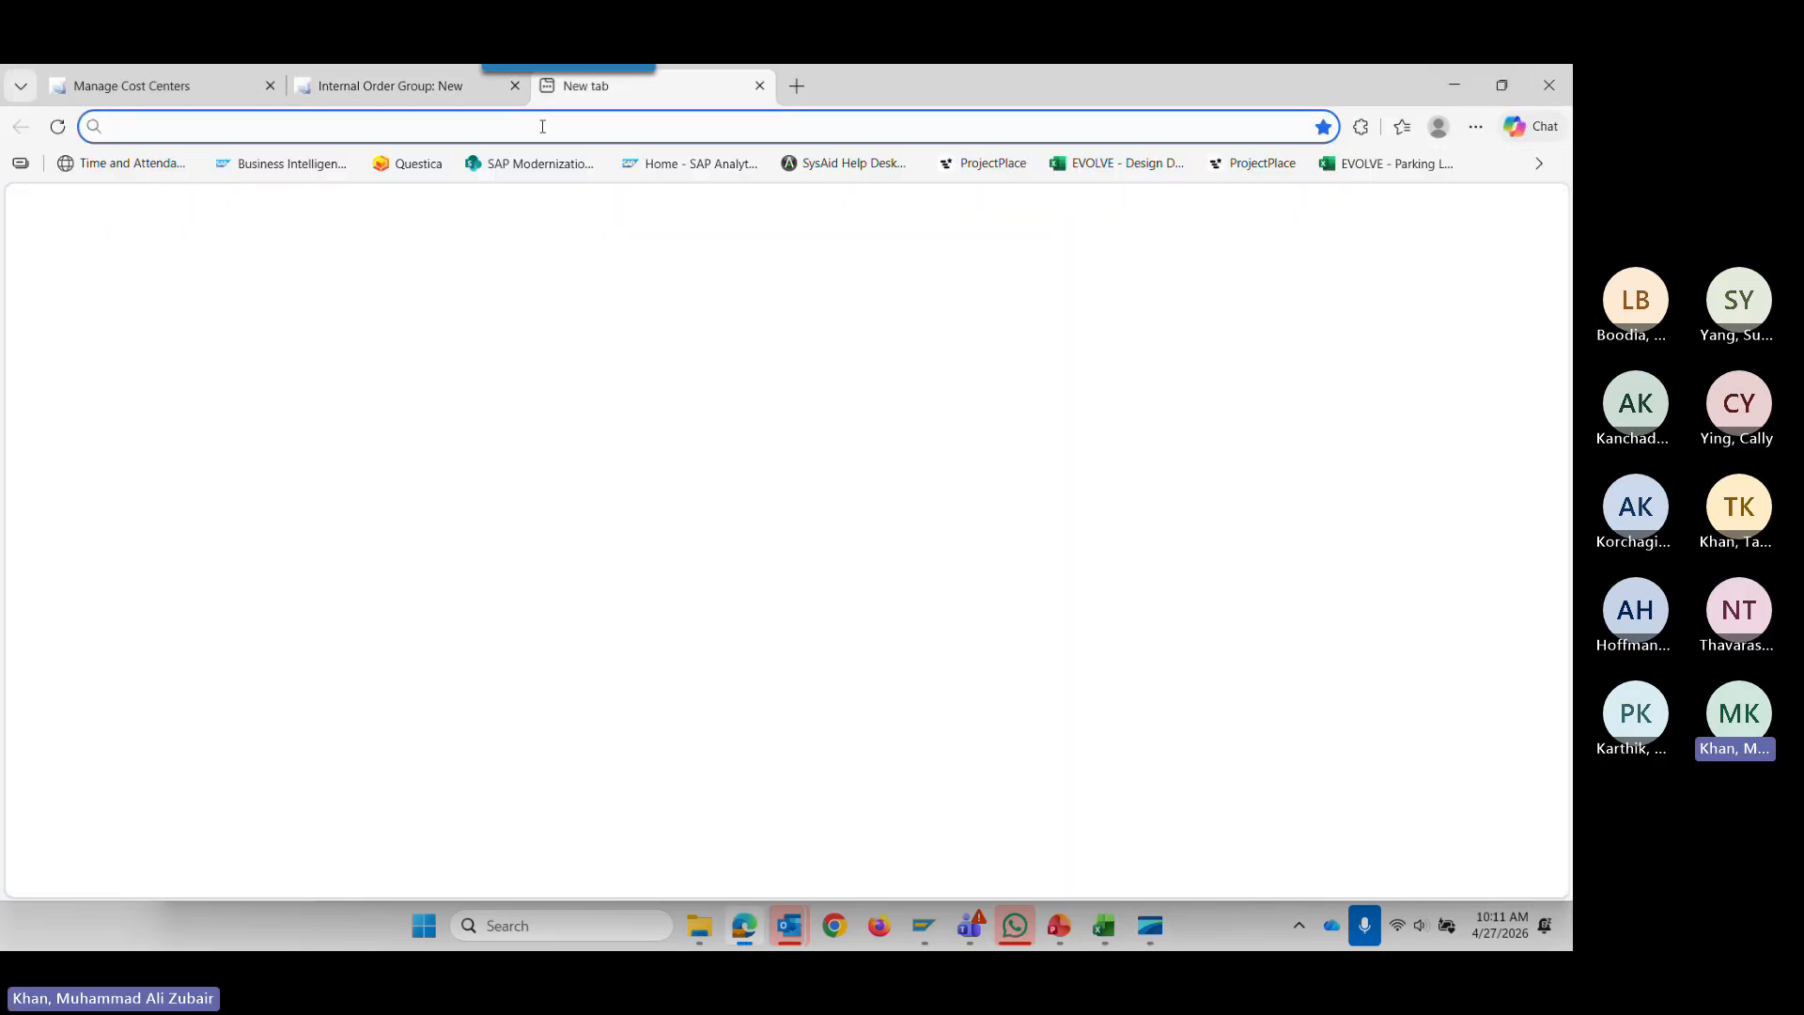
key("ctrl+v")
key("Return")
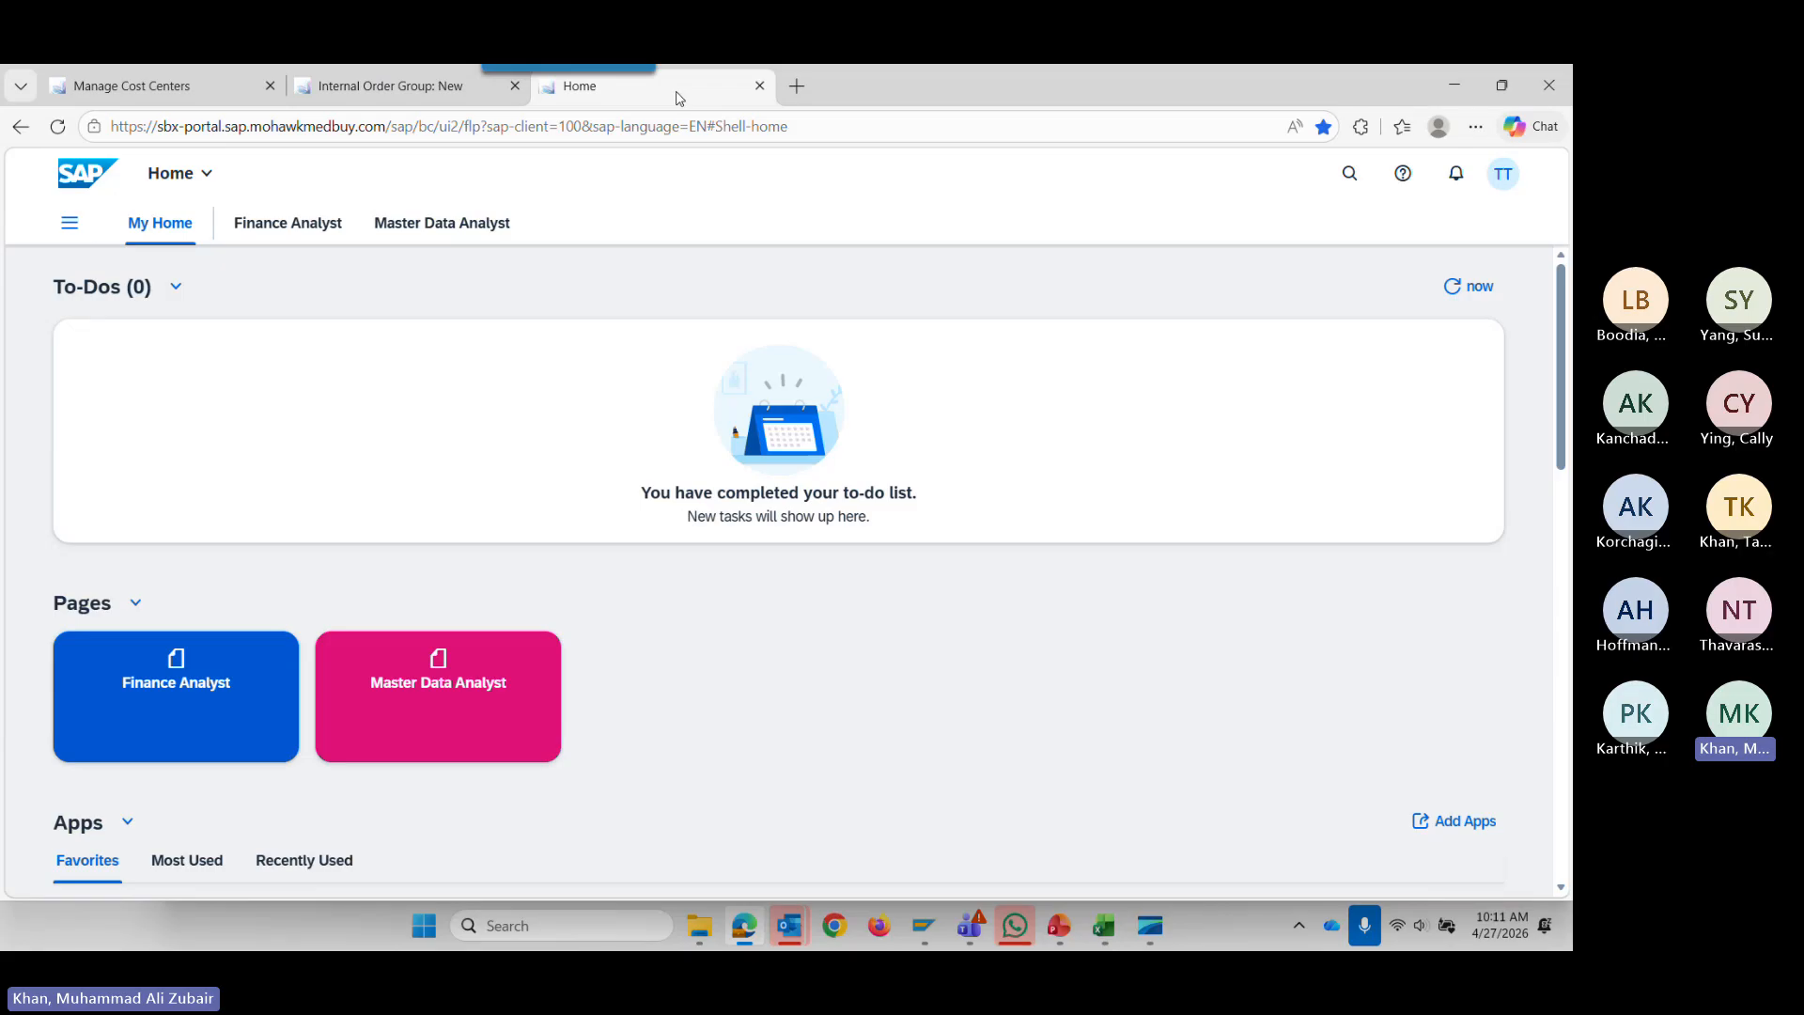
right_click(678, 98)
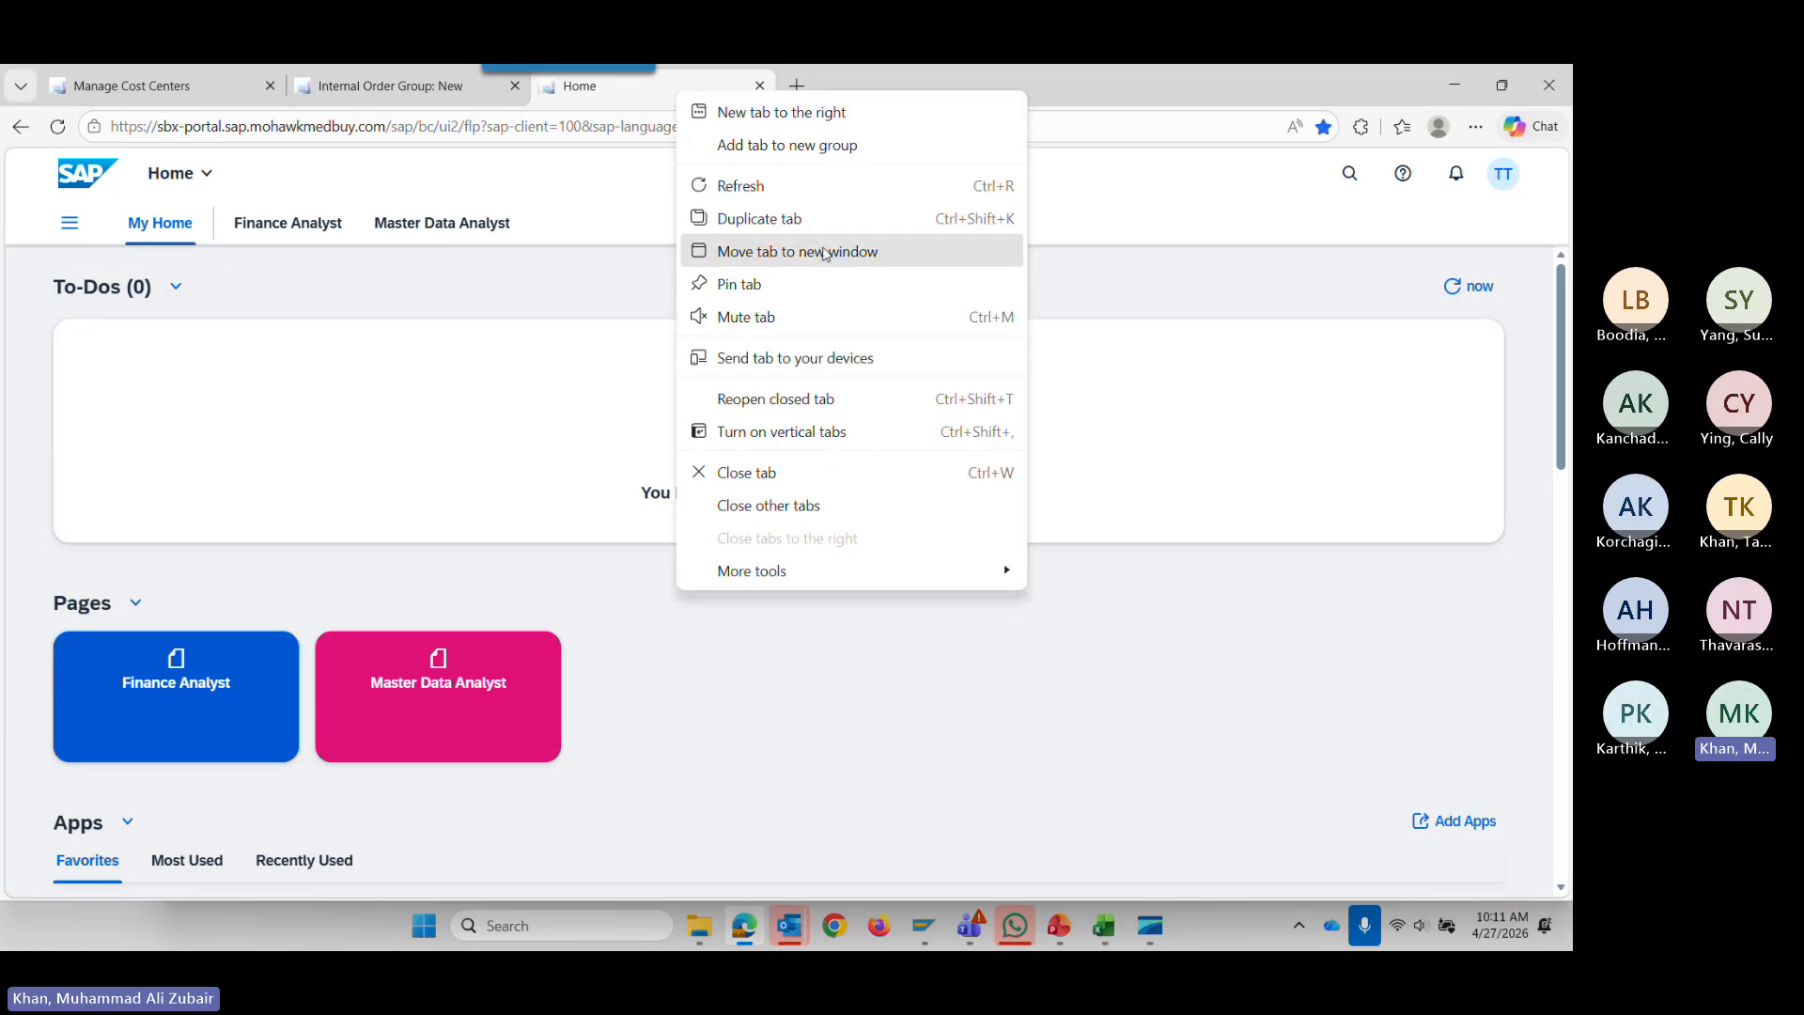
left_click(793, 219)
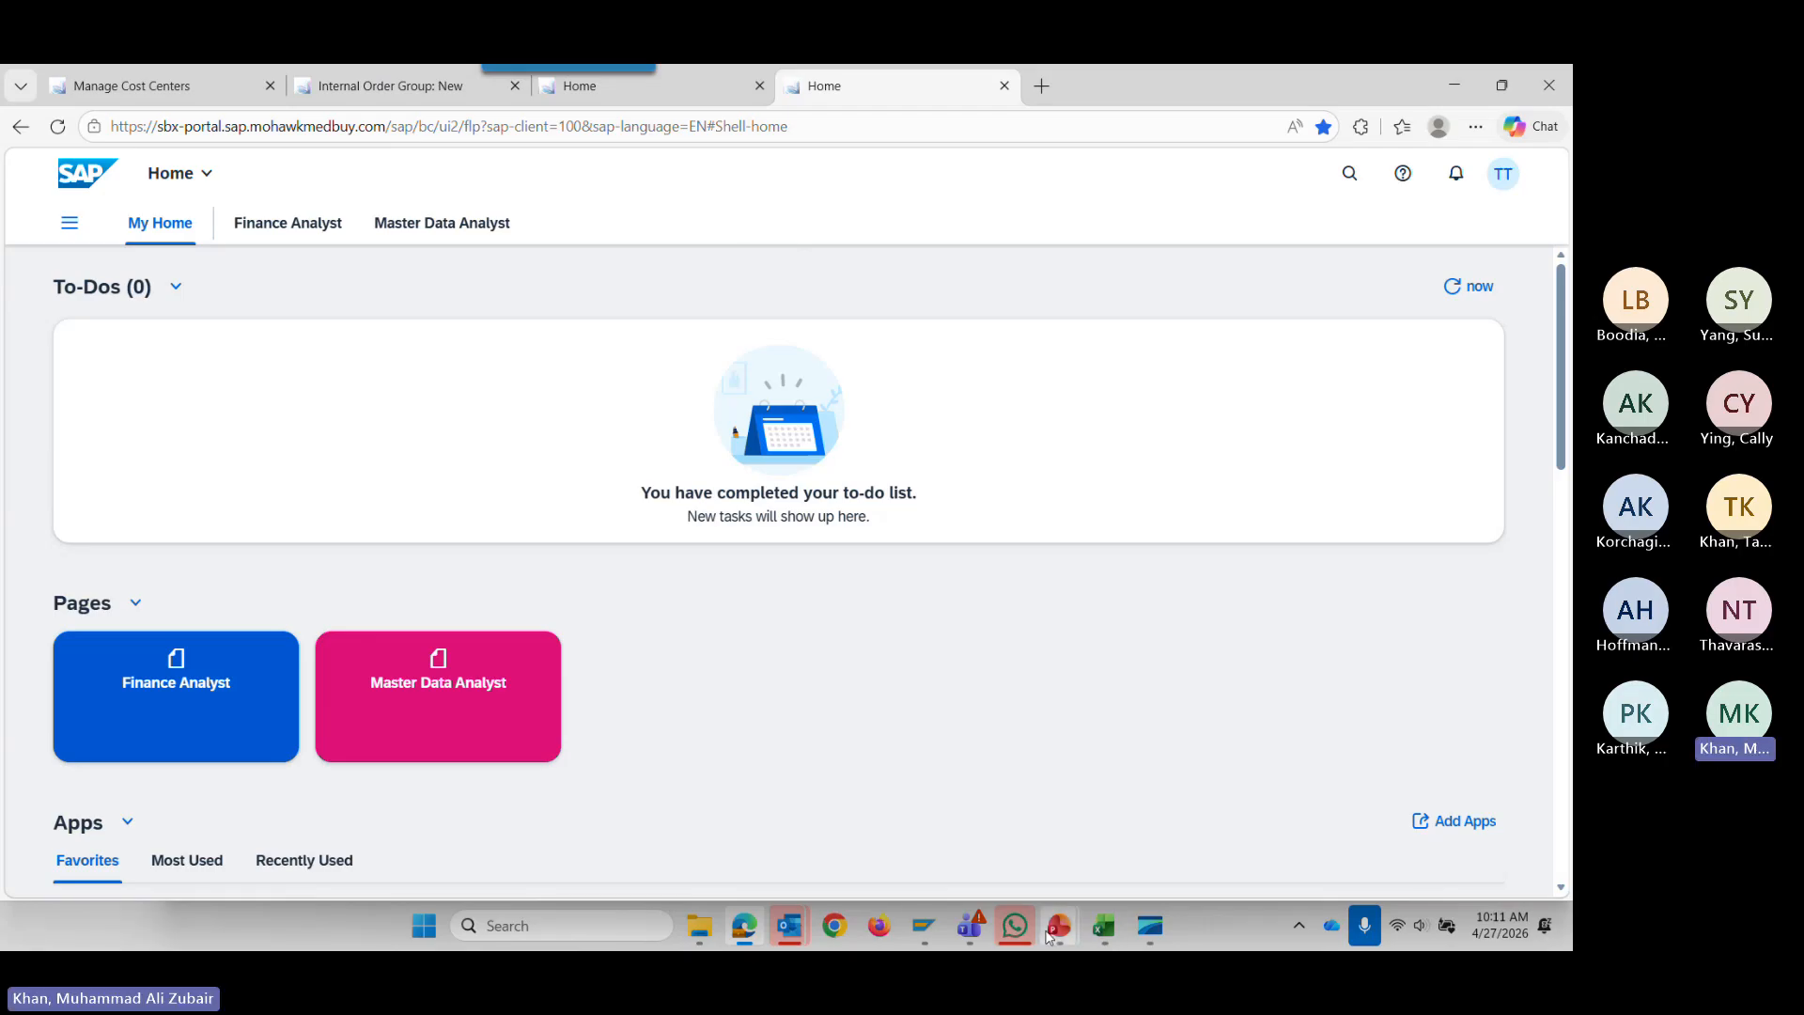
Switch to the MGH_FIN_002 presentation and copy the app name Manage Cost Centers from the Create Cost Center (1 of 3) slide.
mouse_move(1059, 930)
left_click(995, 801)
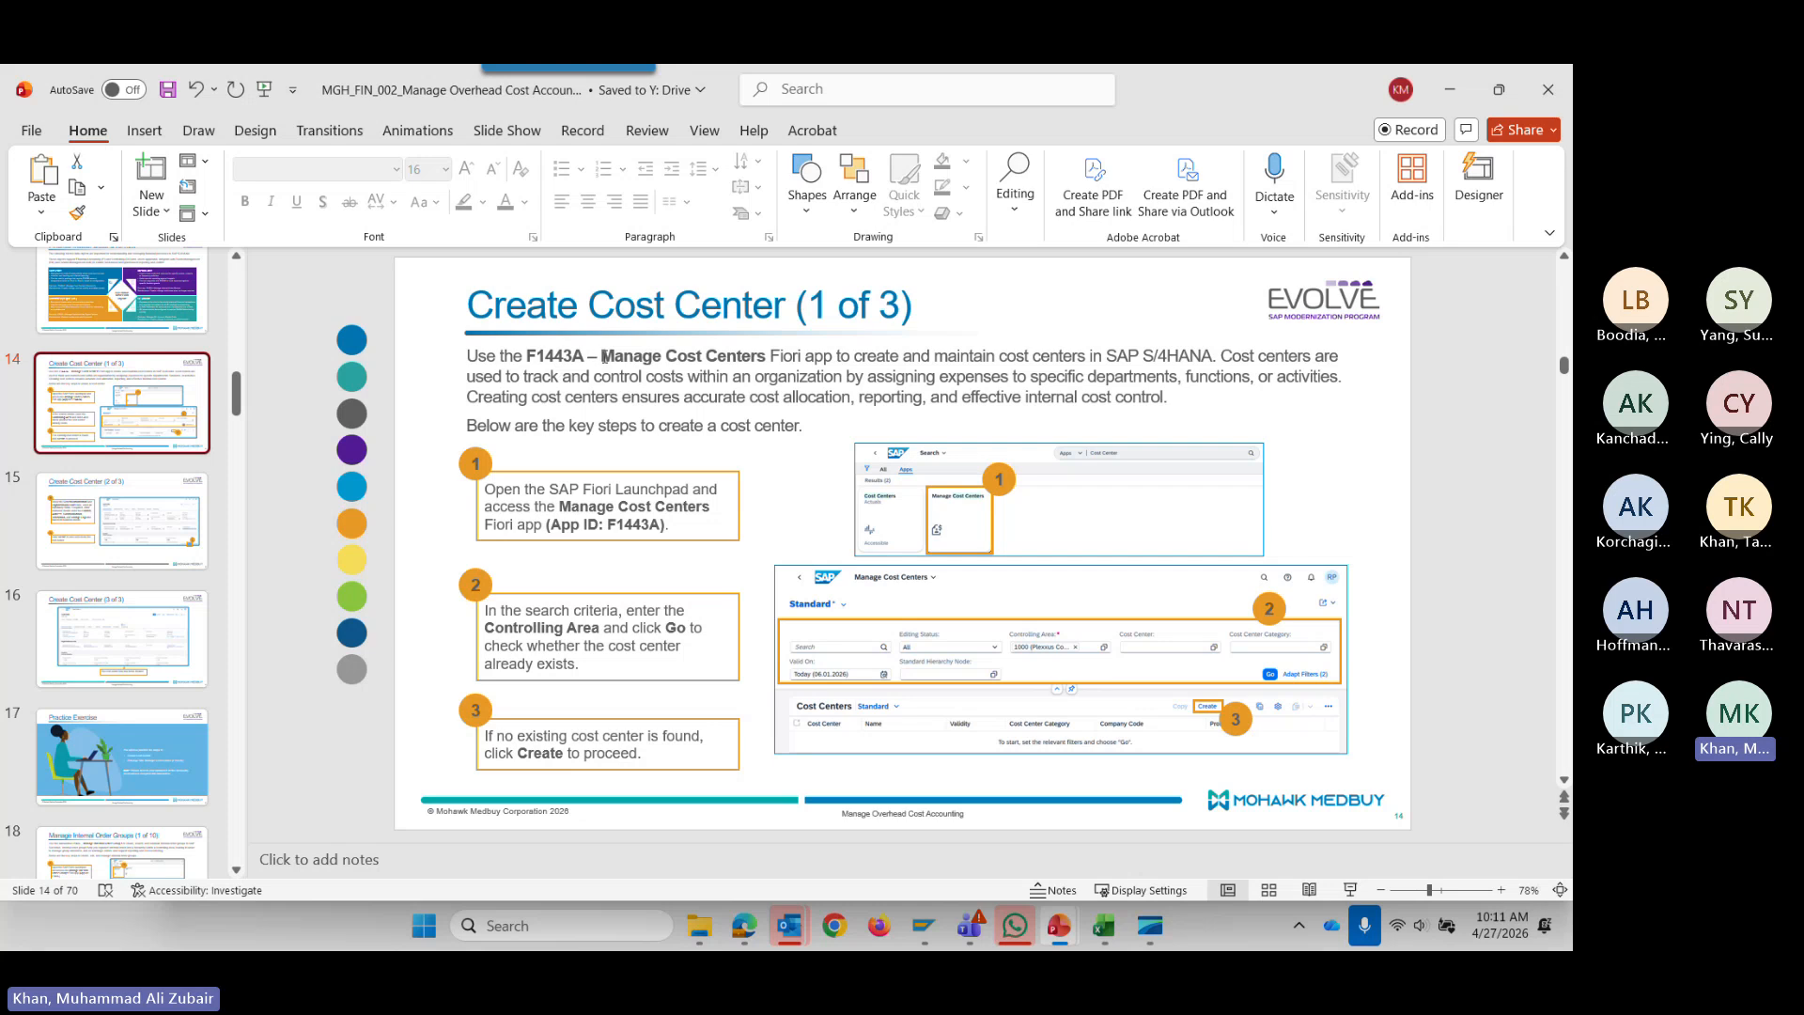
left_click_drag(603, 356, 747, 357)
key("ctrl+c")
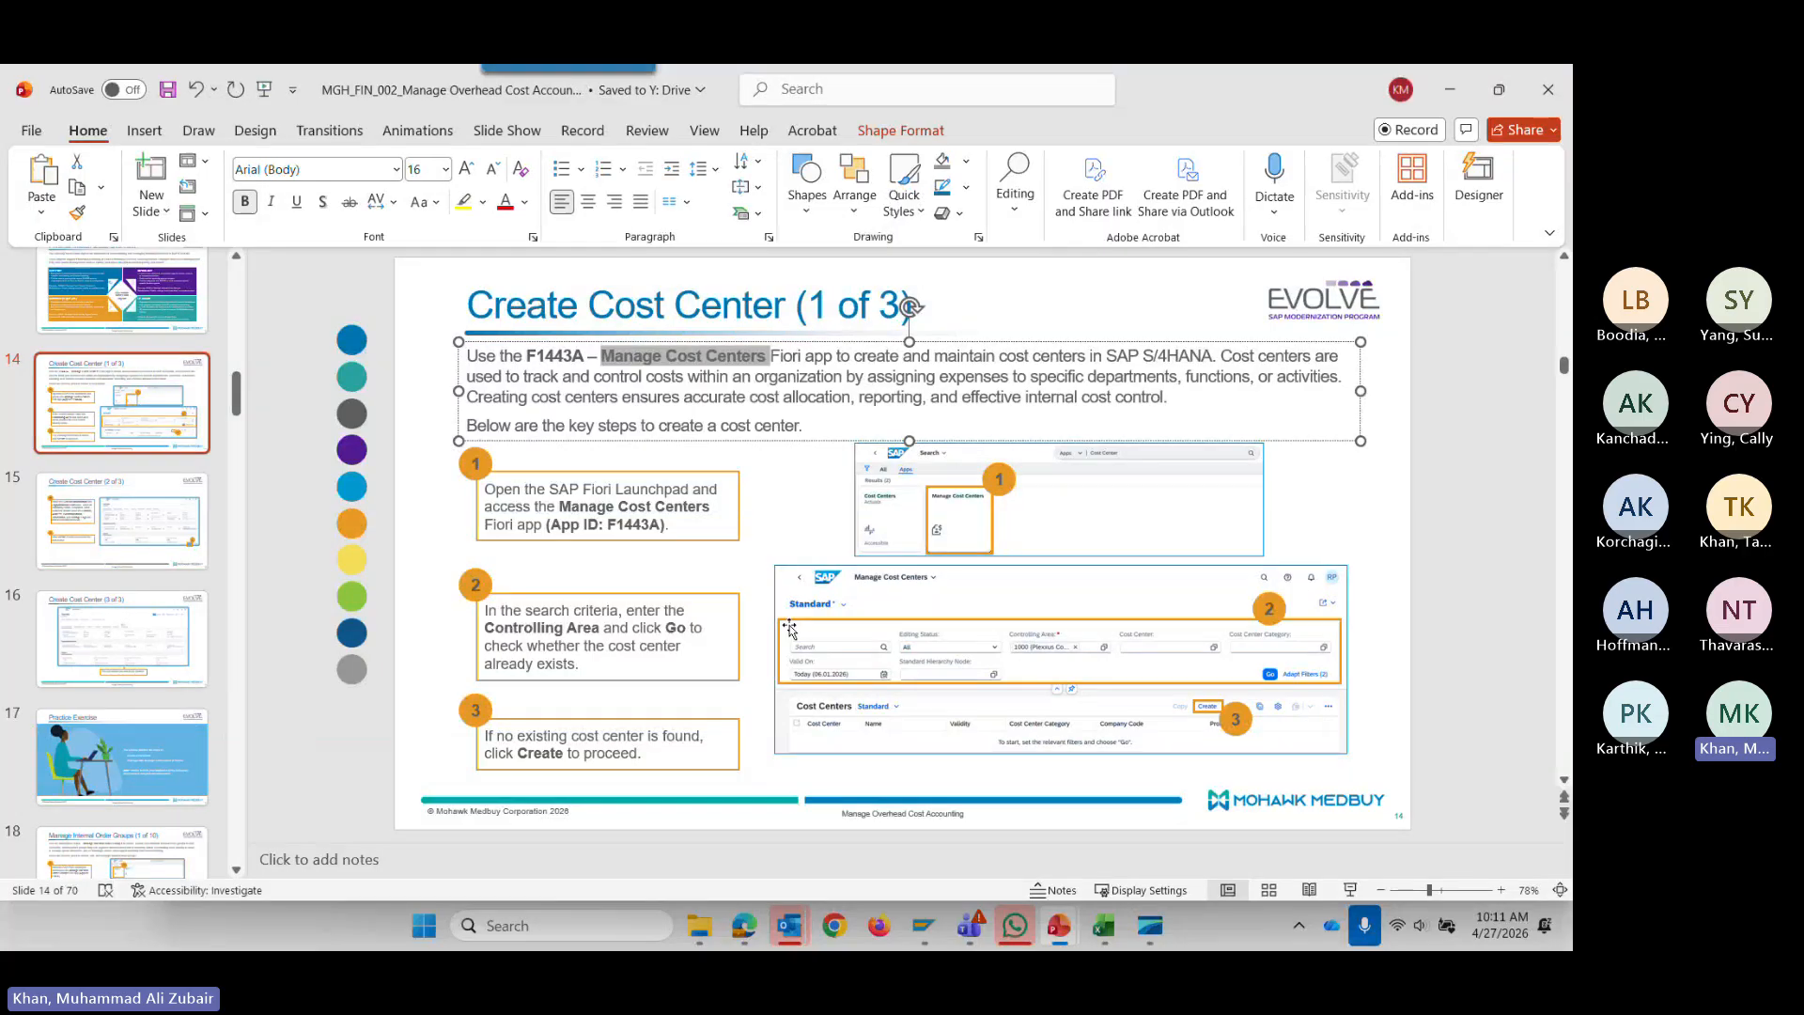
Return to the launchpad in Edge, search for Manage Cost Centers, and open that app.
key("alt+Tab")
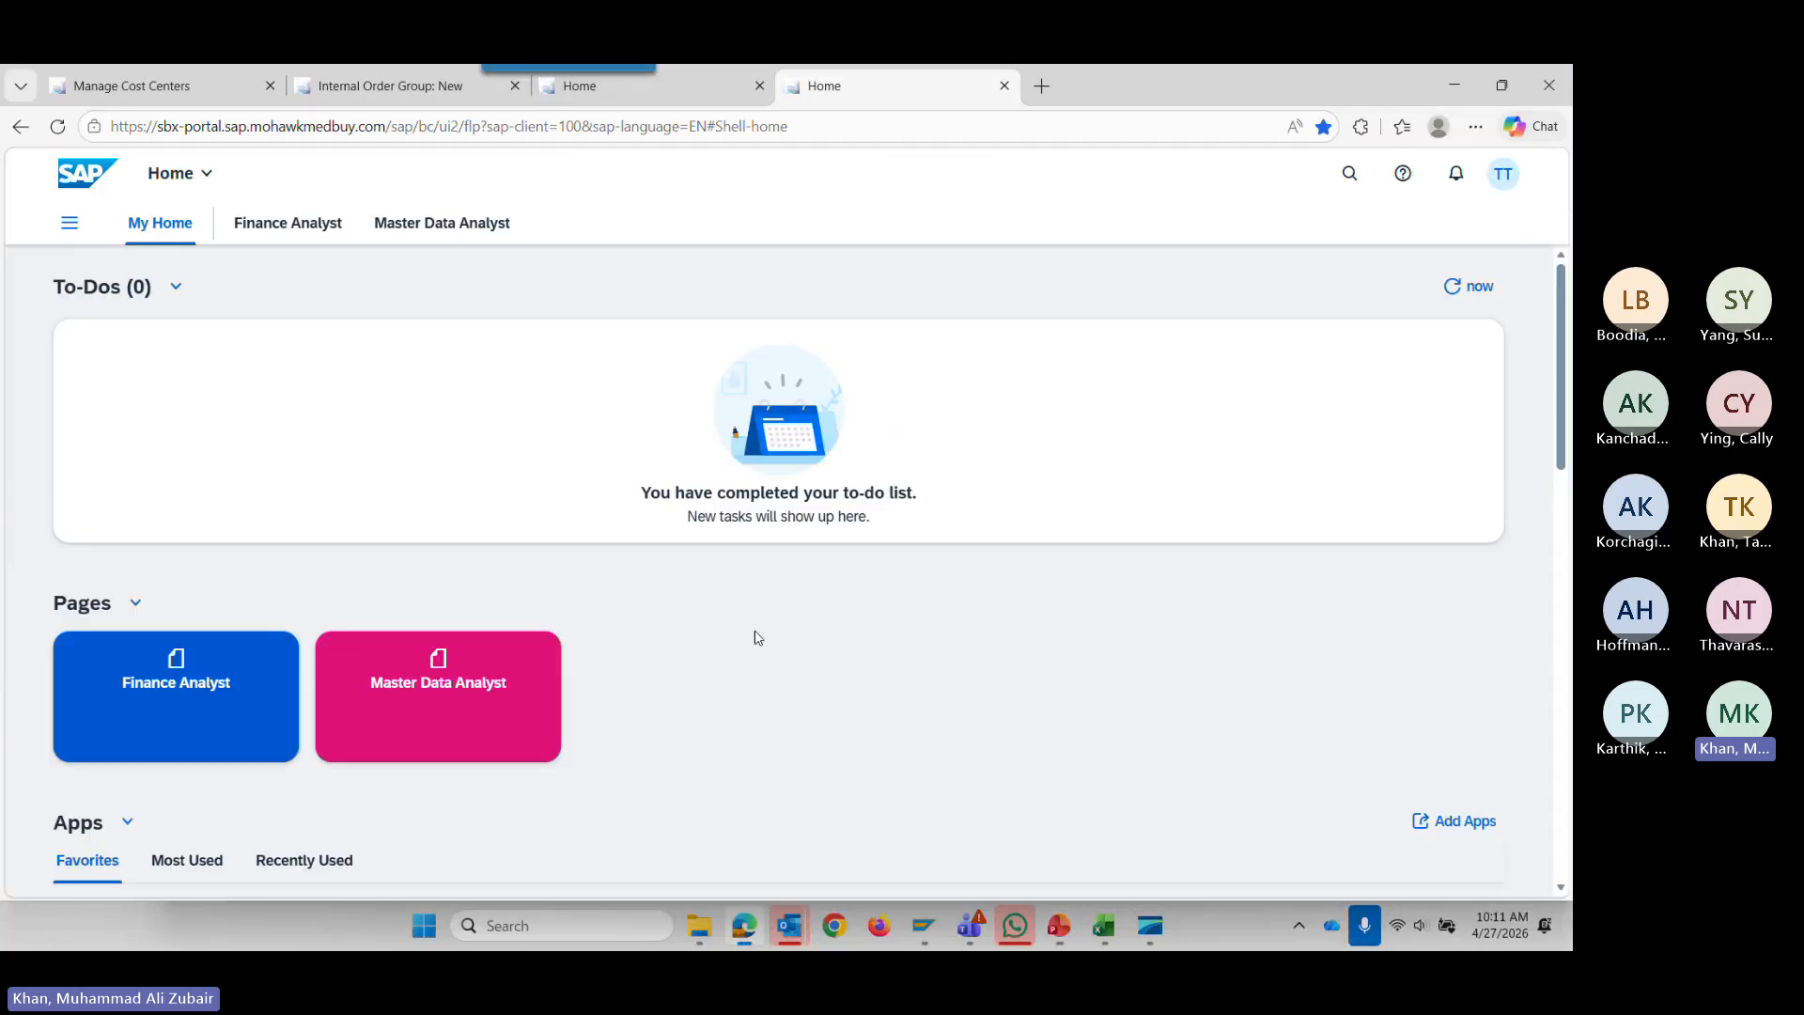
left_click(1350, 174)
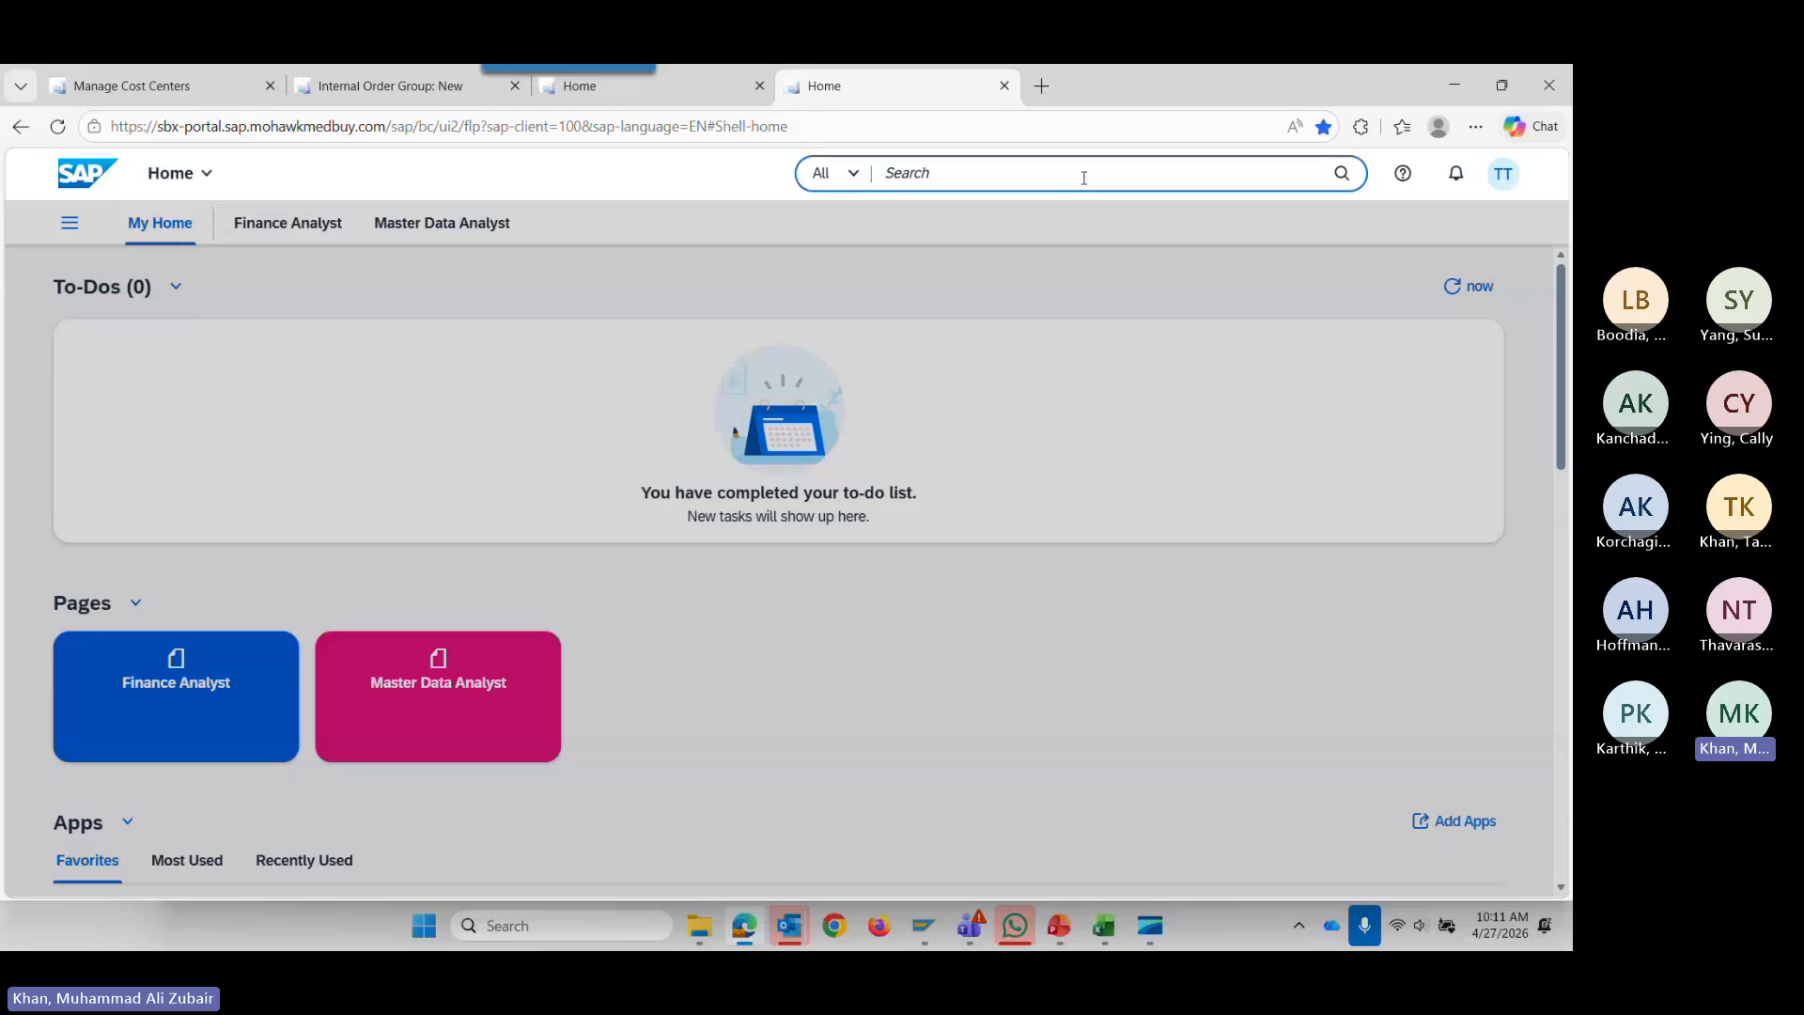
key("ctrl+v")
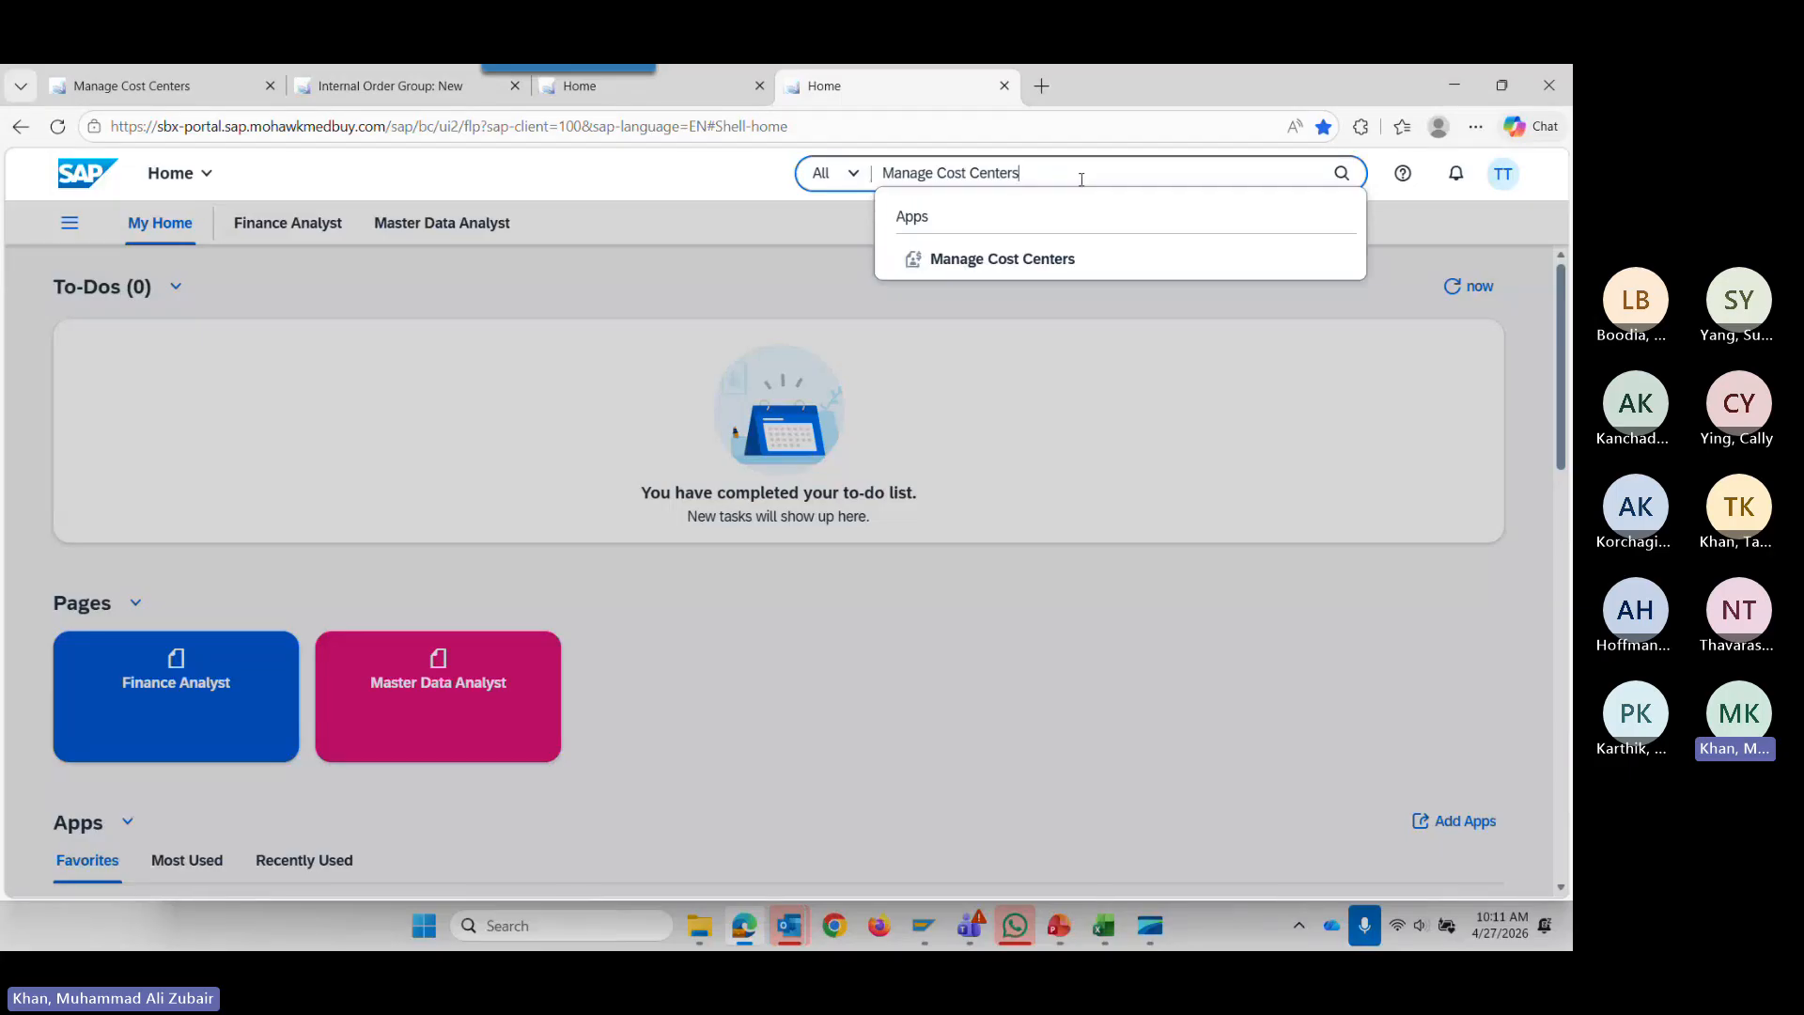
key("Return")
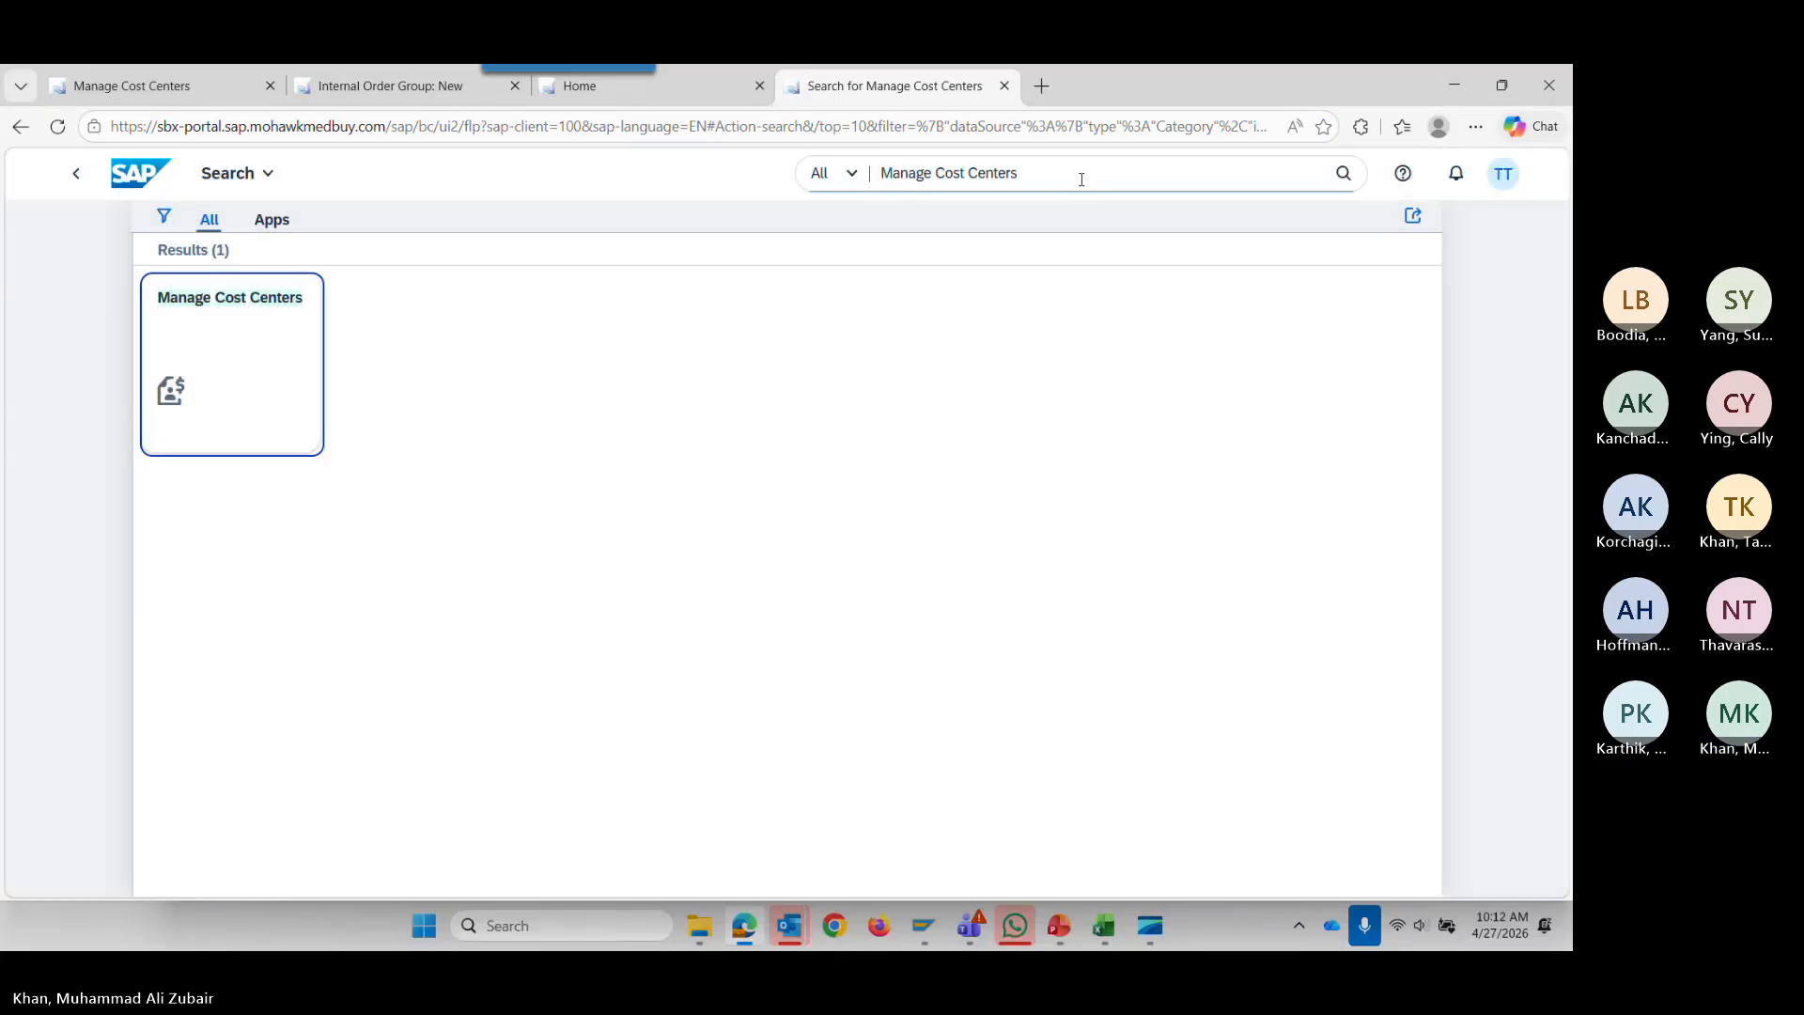
left_click(240, 368)
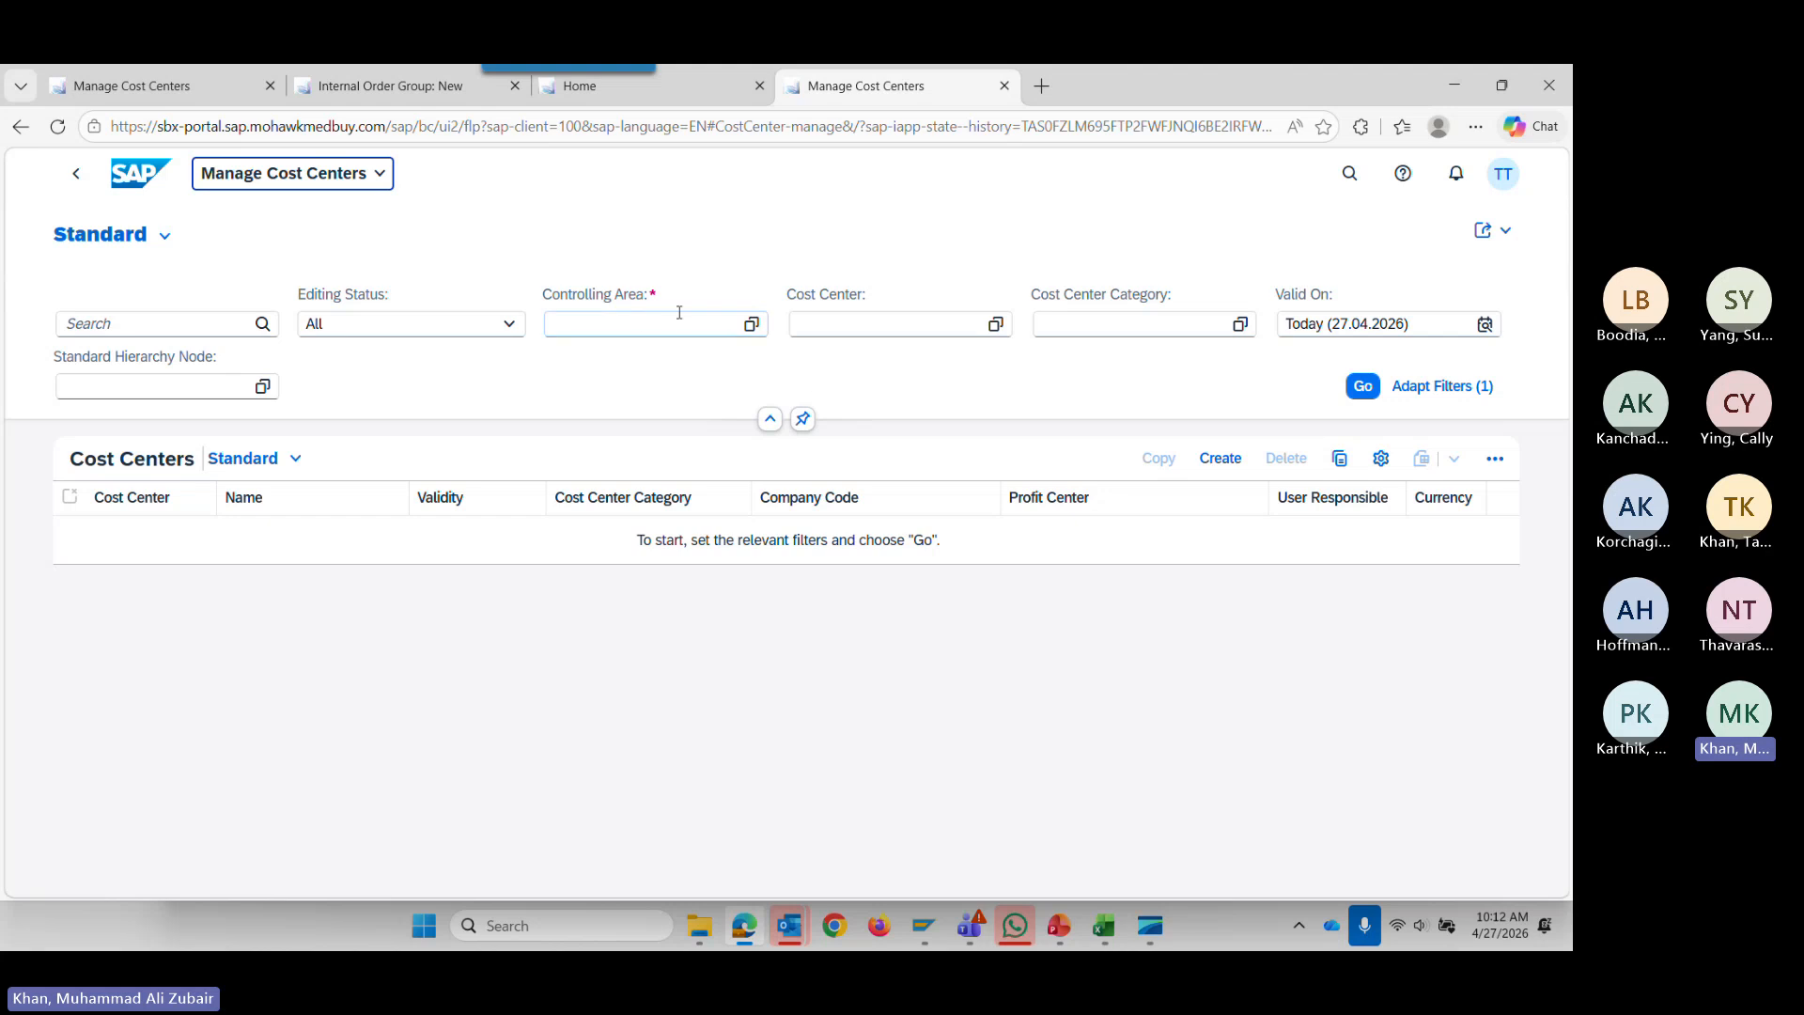
Filter the cost centers by controlling area 1800 (TEHN) and browse the resulting list.
left_click(750, 324)
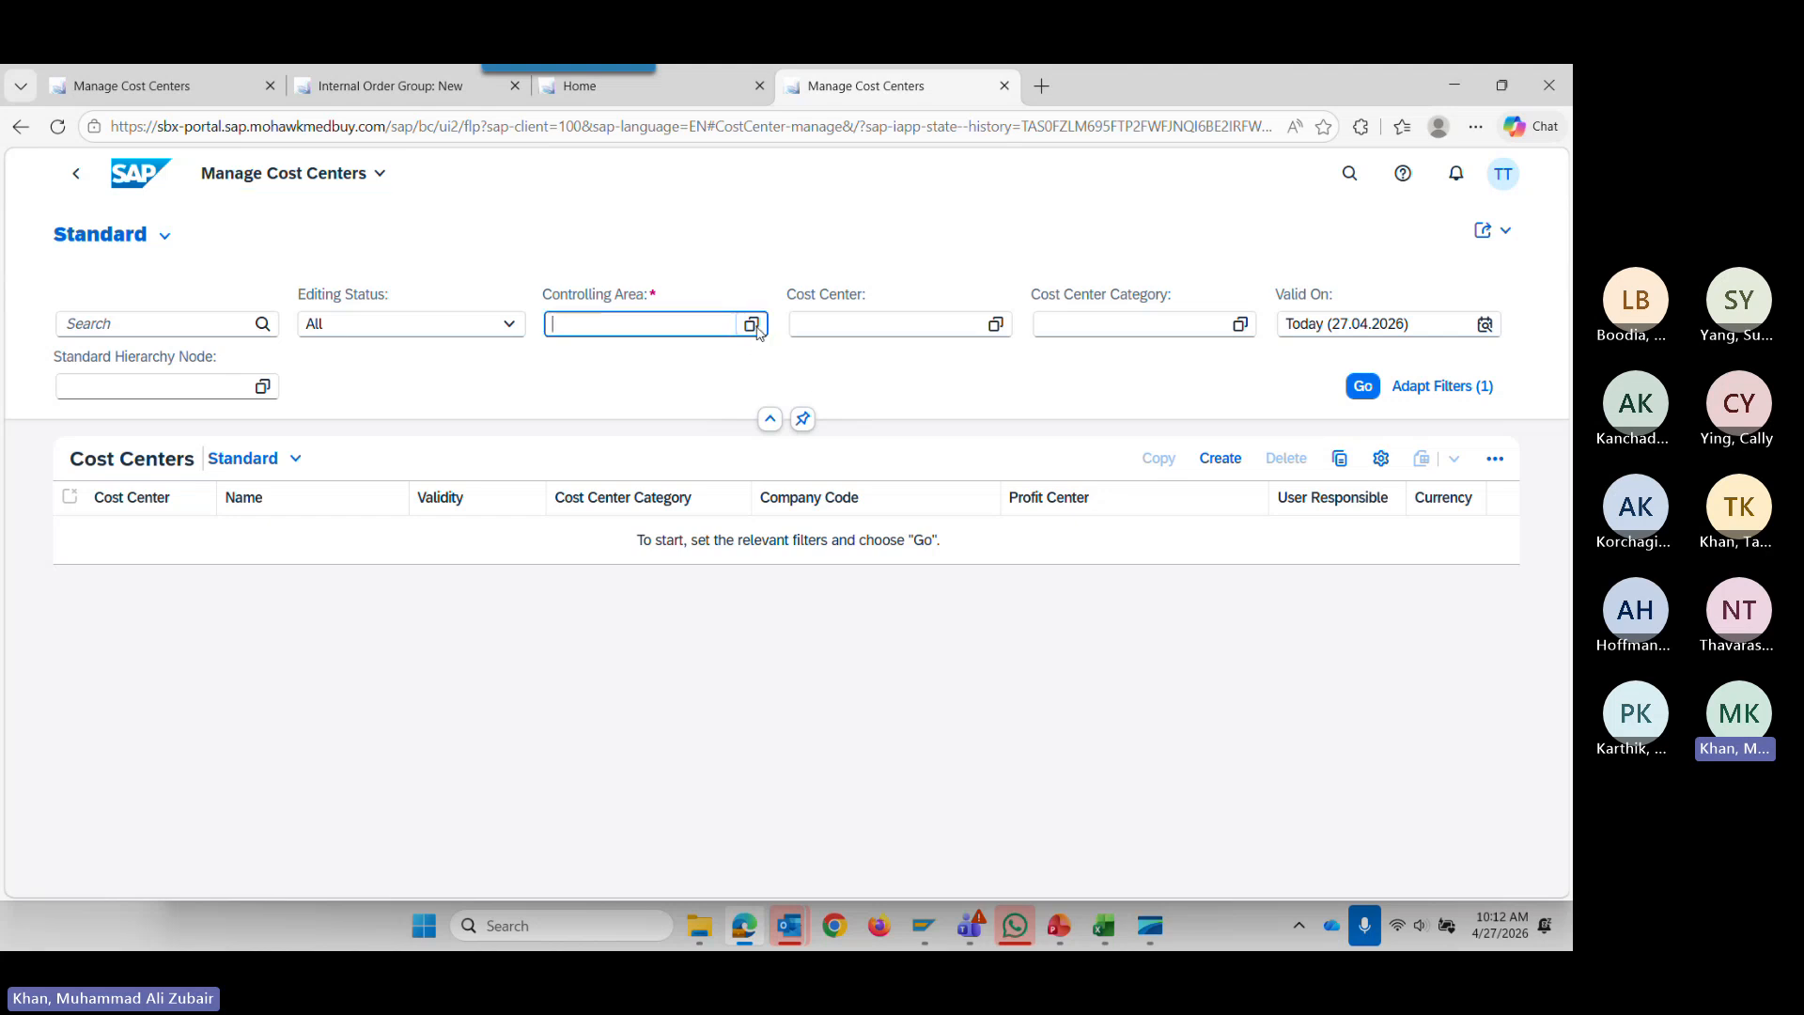
left_click(281, 408)
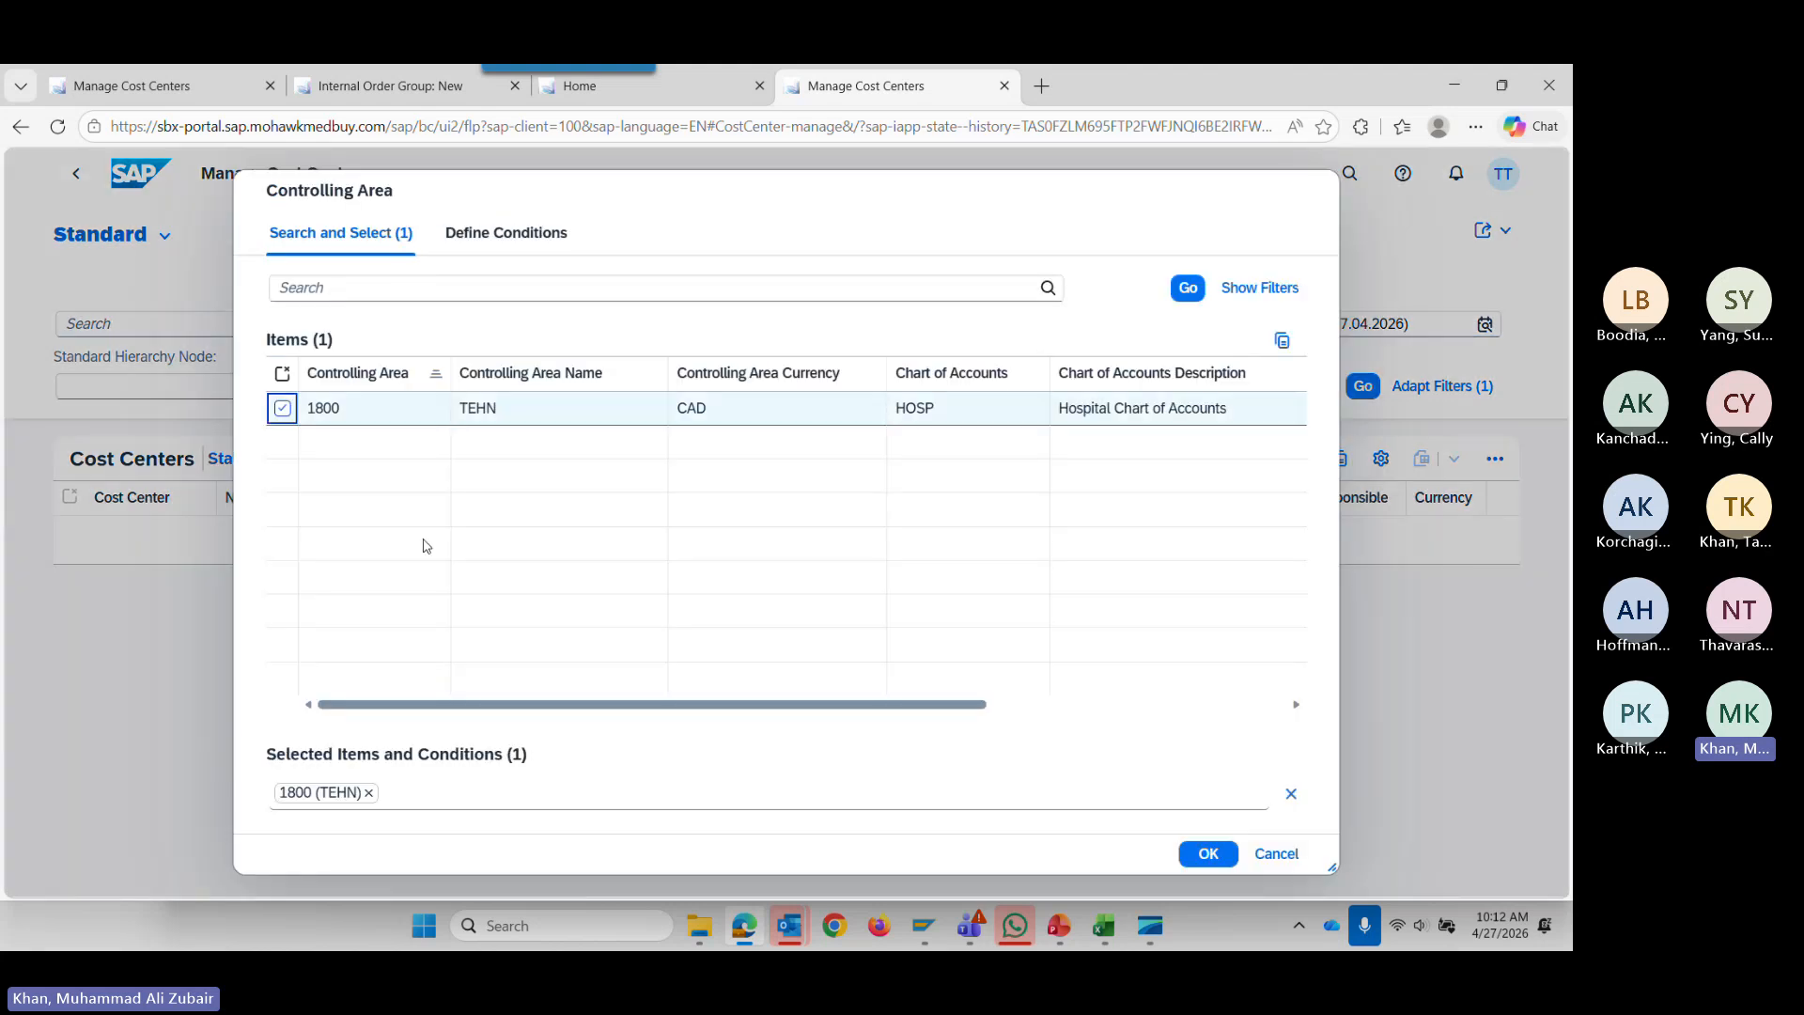
left_click(1209, 853)
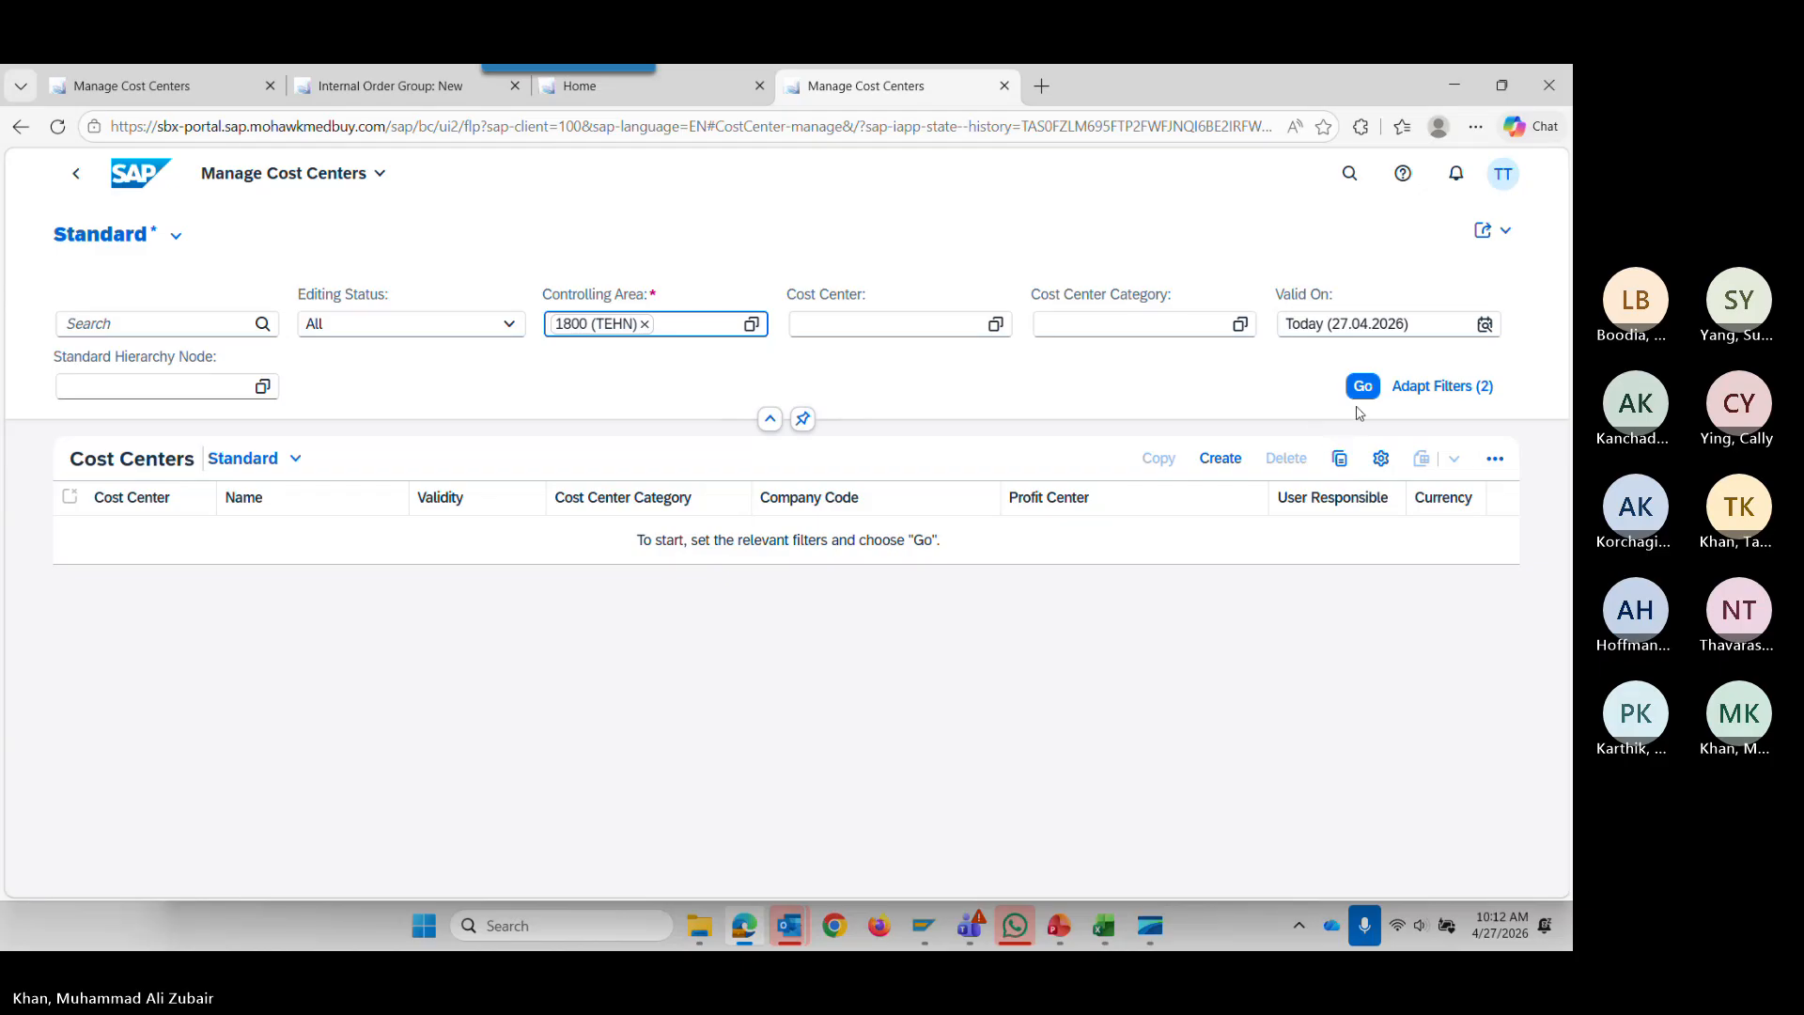
left_click(1361, 387)
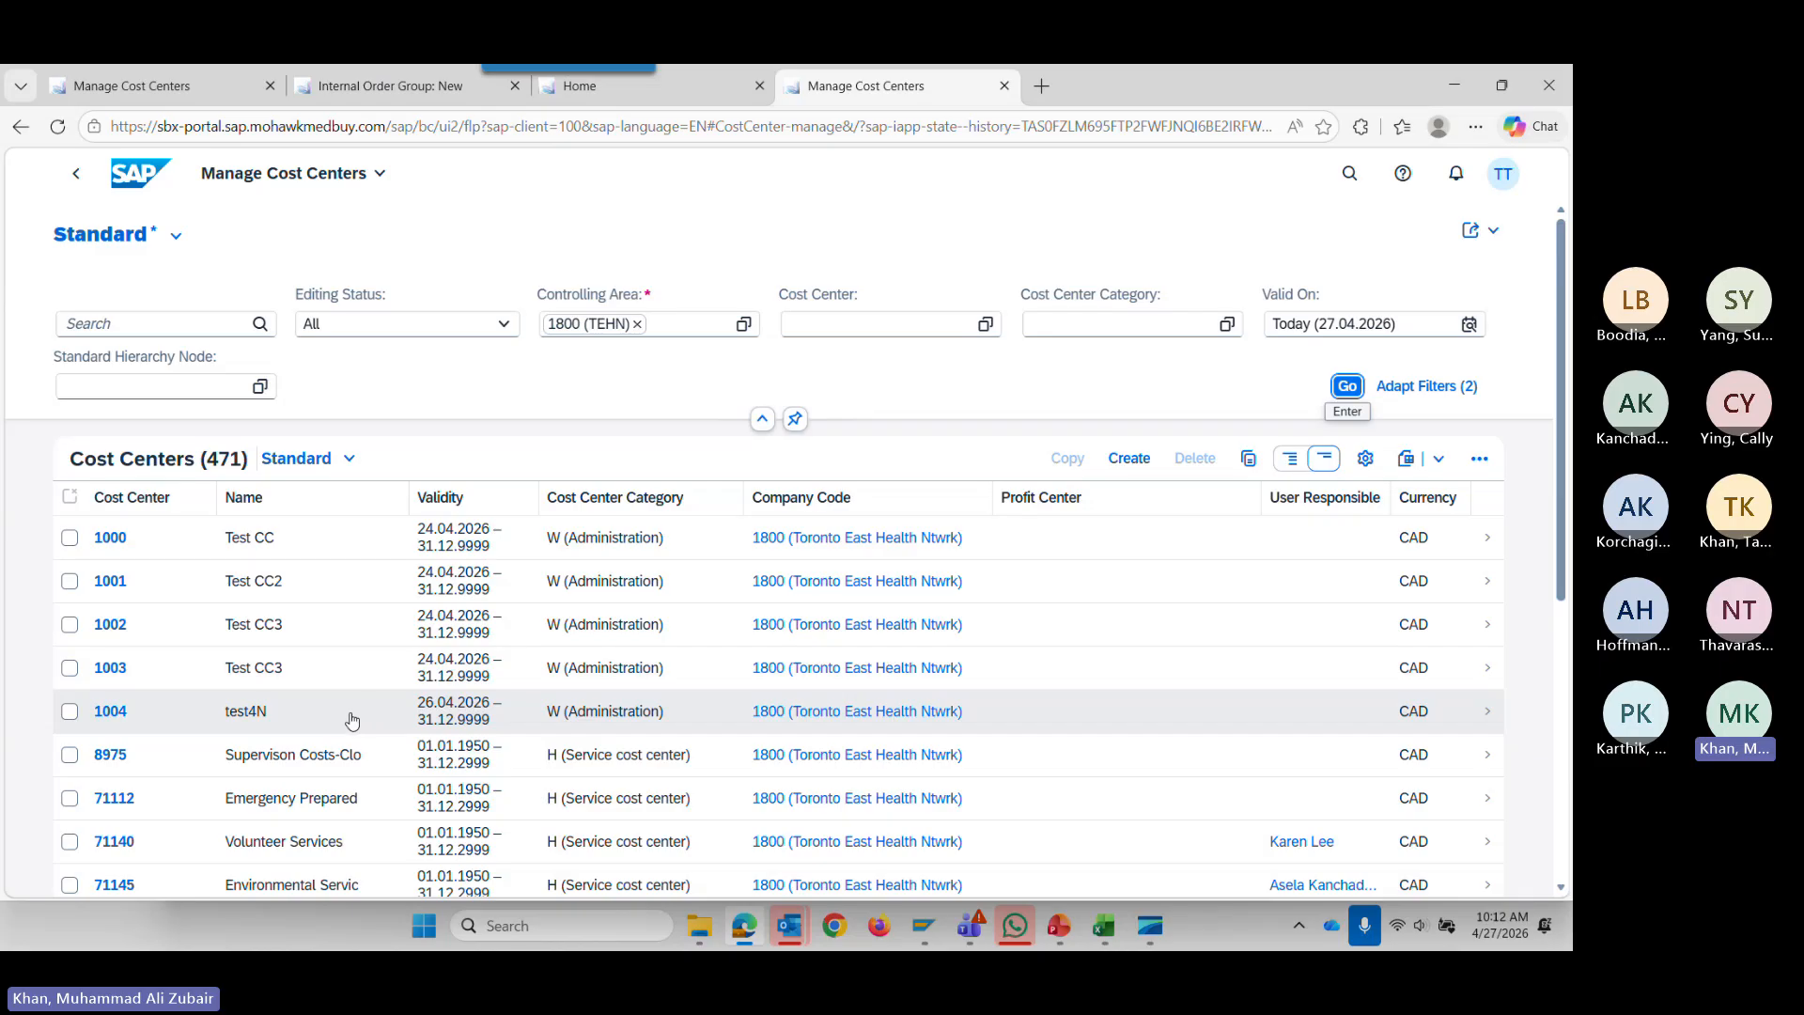
scroll(355, 720, "down", 3)
scroll(361, 724, "down", 1)
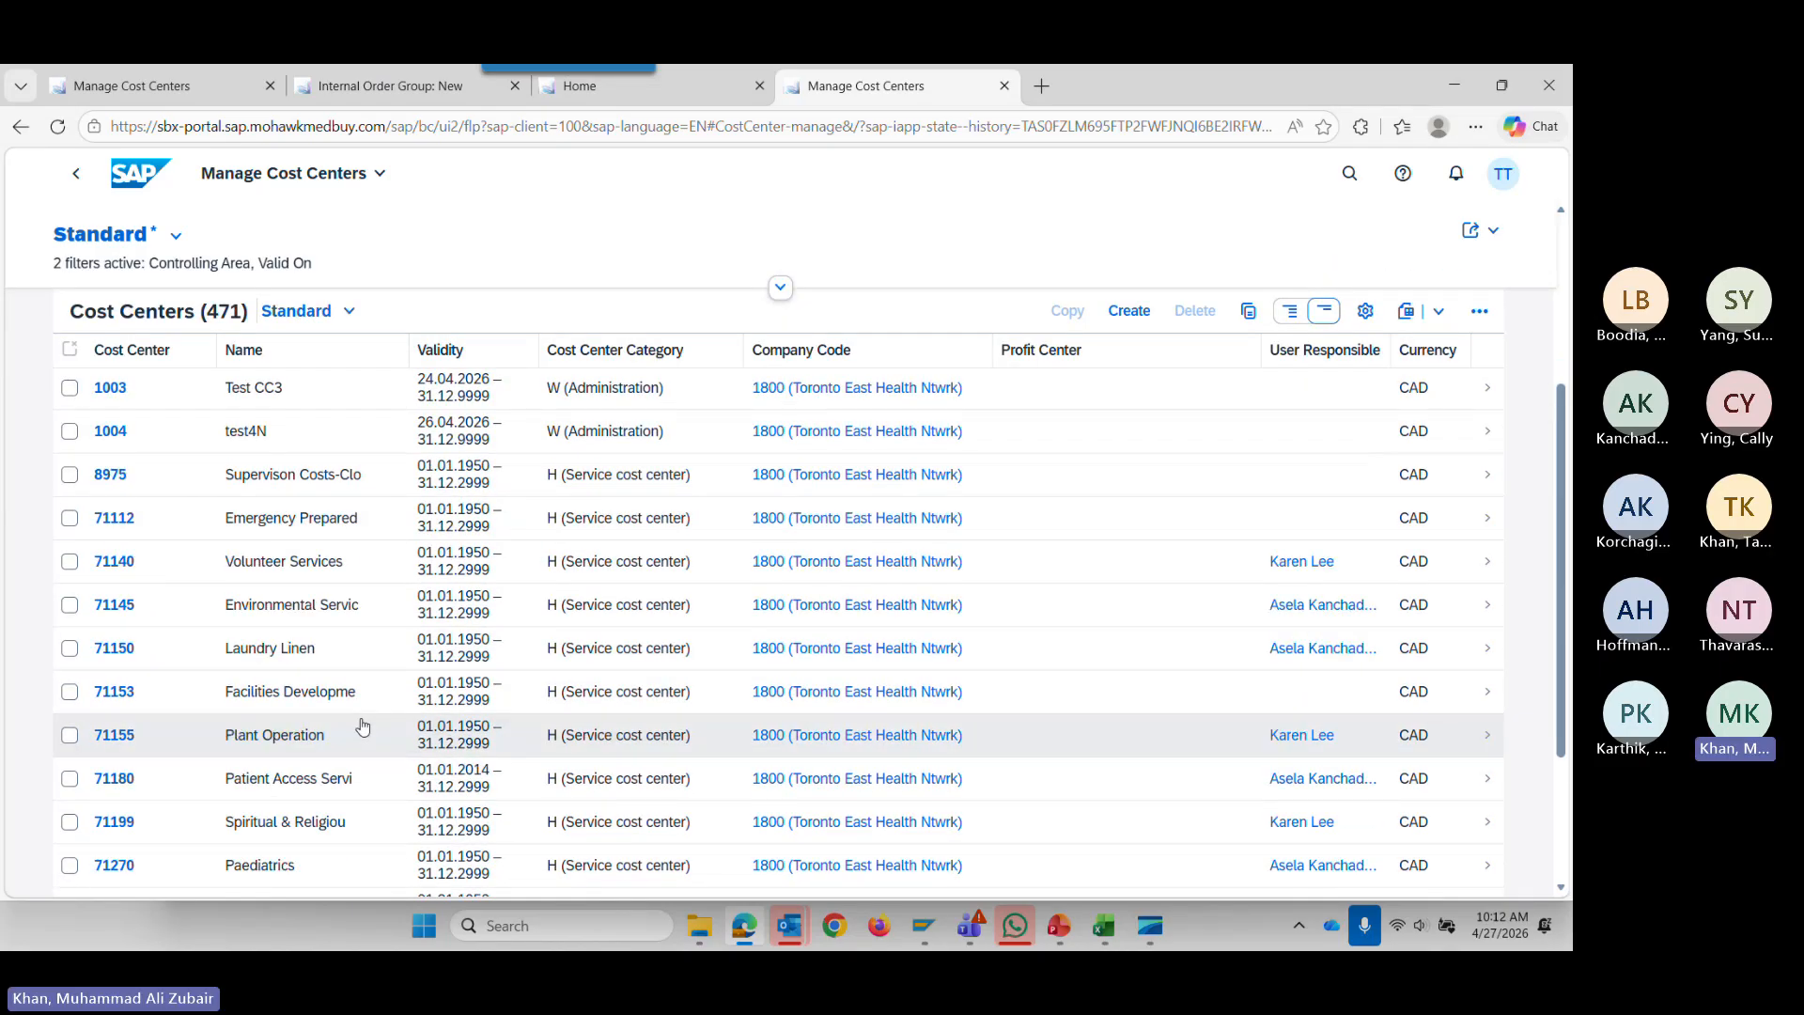
Switch to the Fiori app workbook in Excel, look up the ECC T-codes for Manage Cost Centers, and return to Edge.
scroll(363, 725, "up", 4)
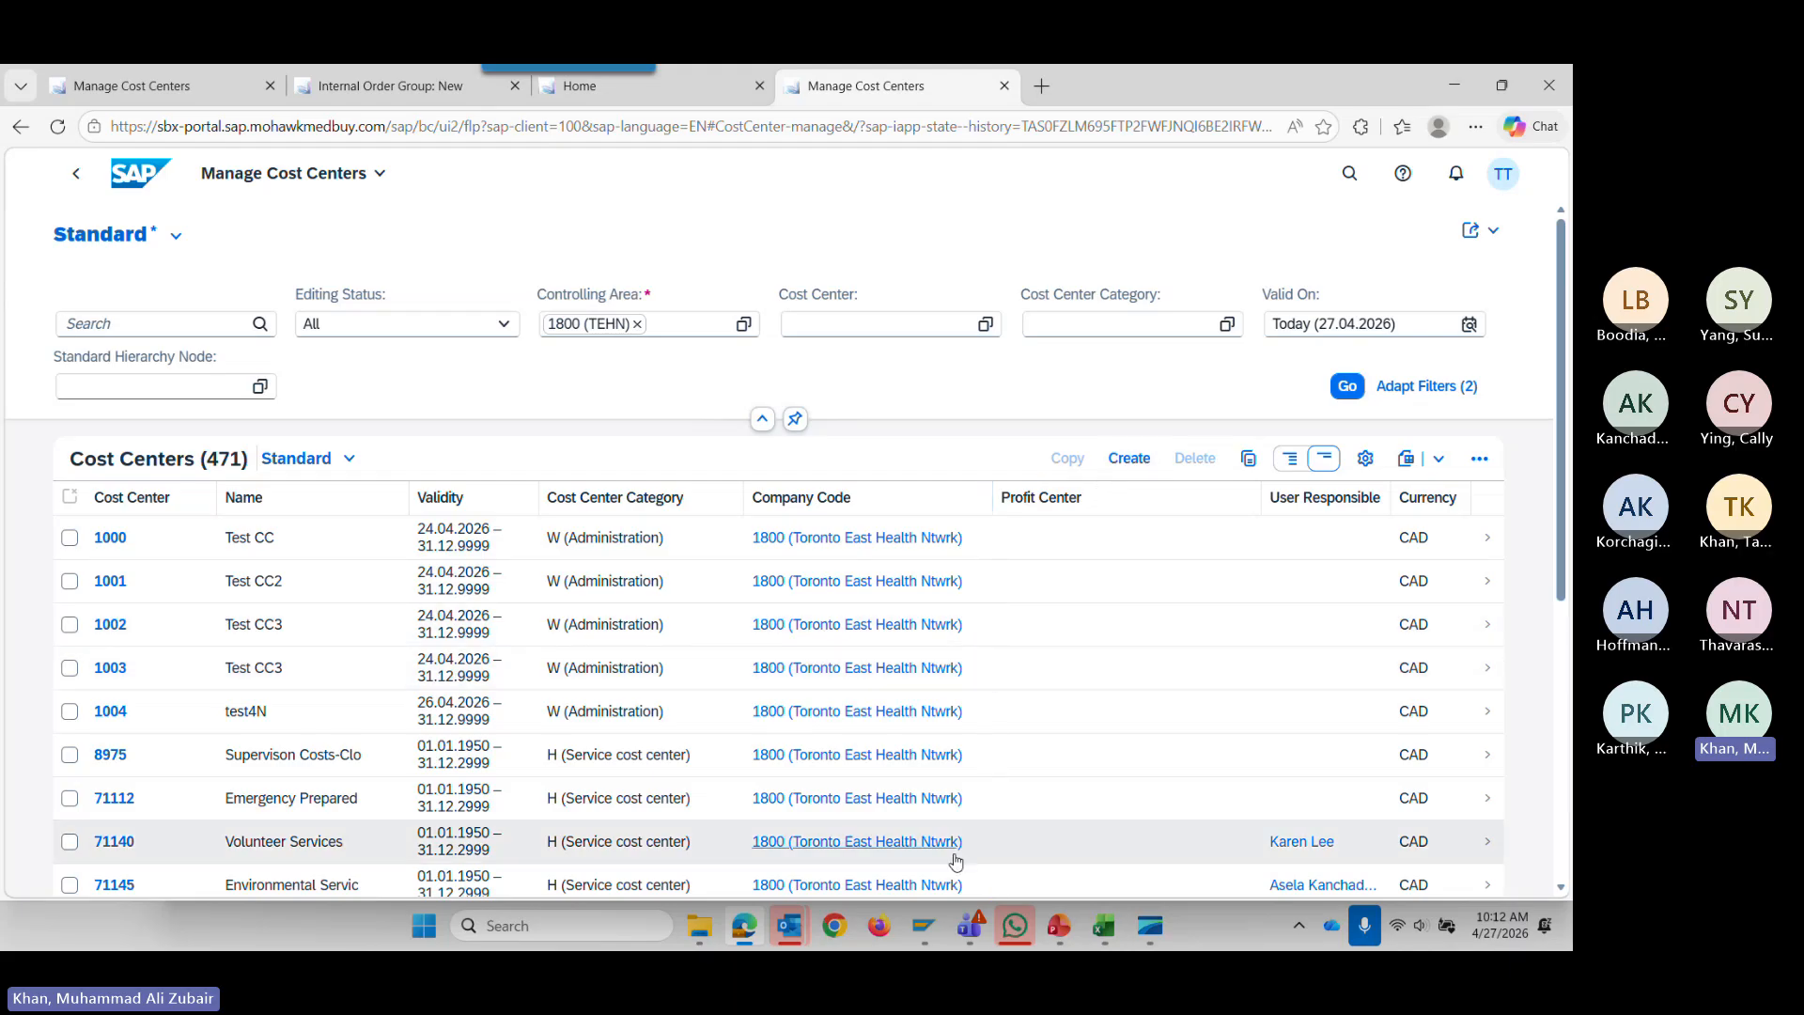
mouse_move(1104, 928)
left_click(1087, 820)
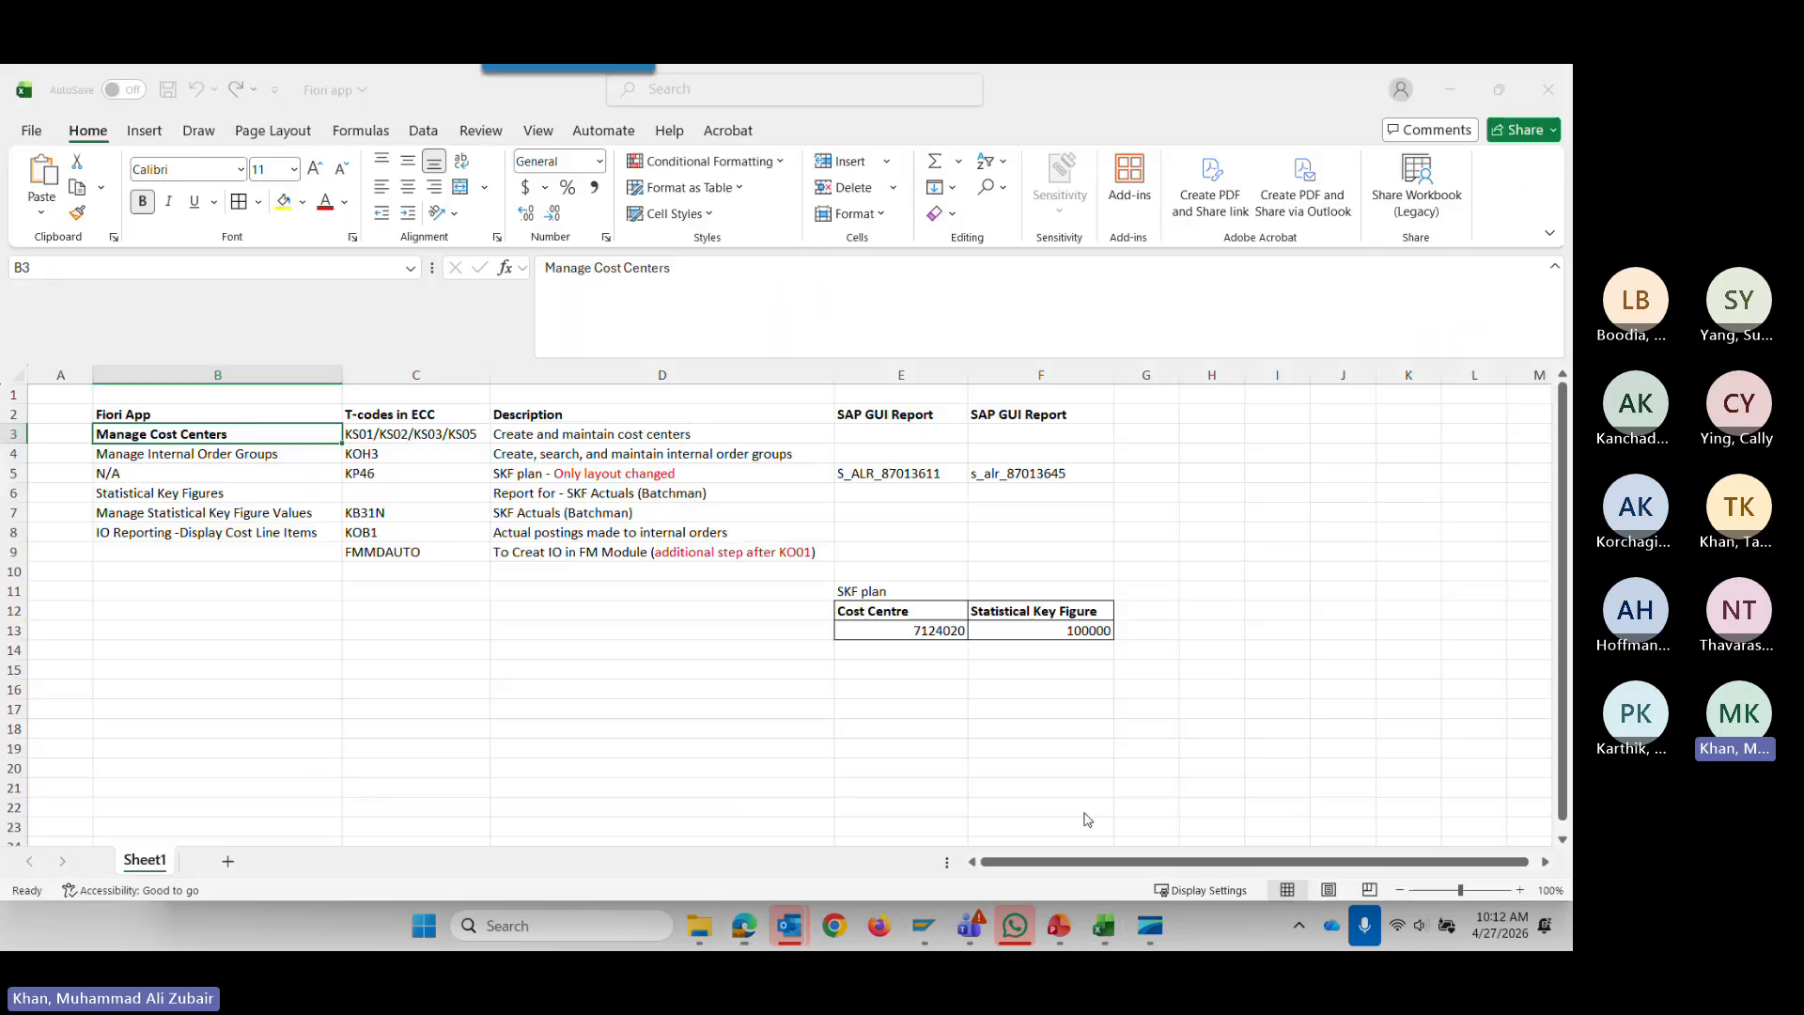
left_click(397, 434)
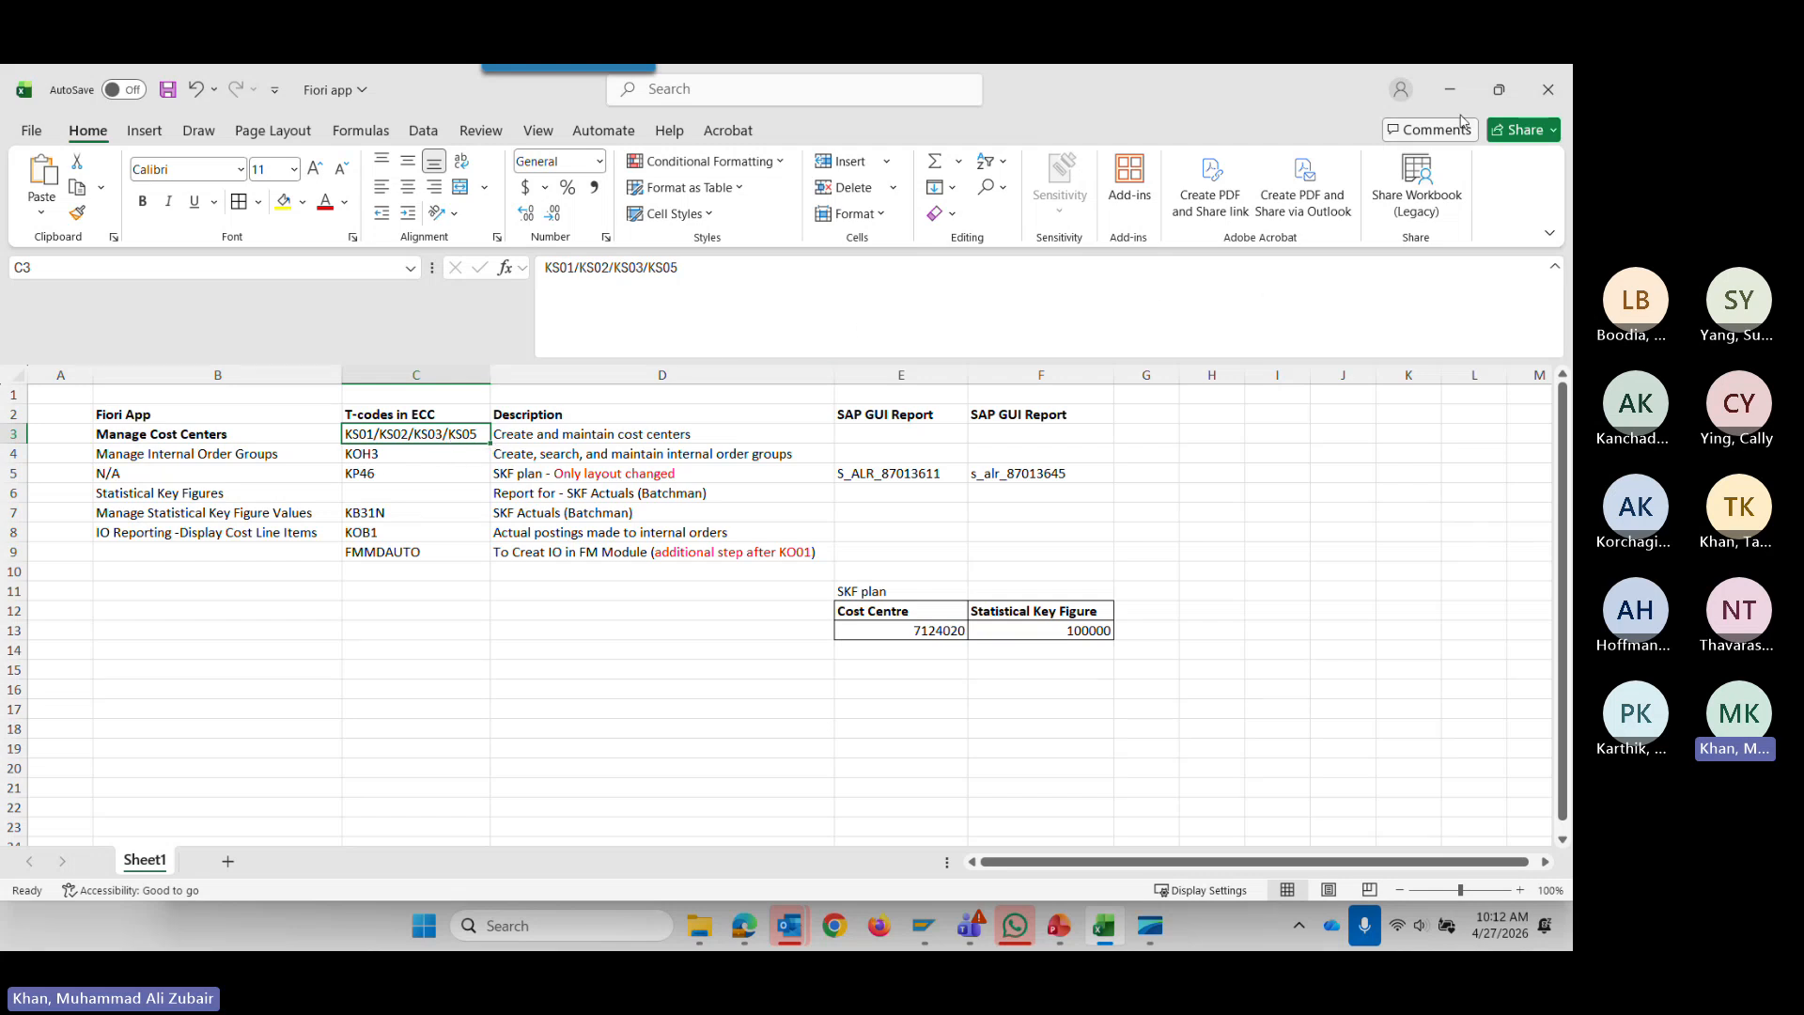
left_click(1449, 88)
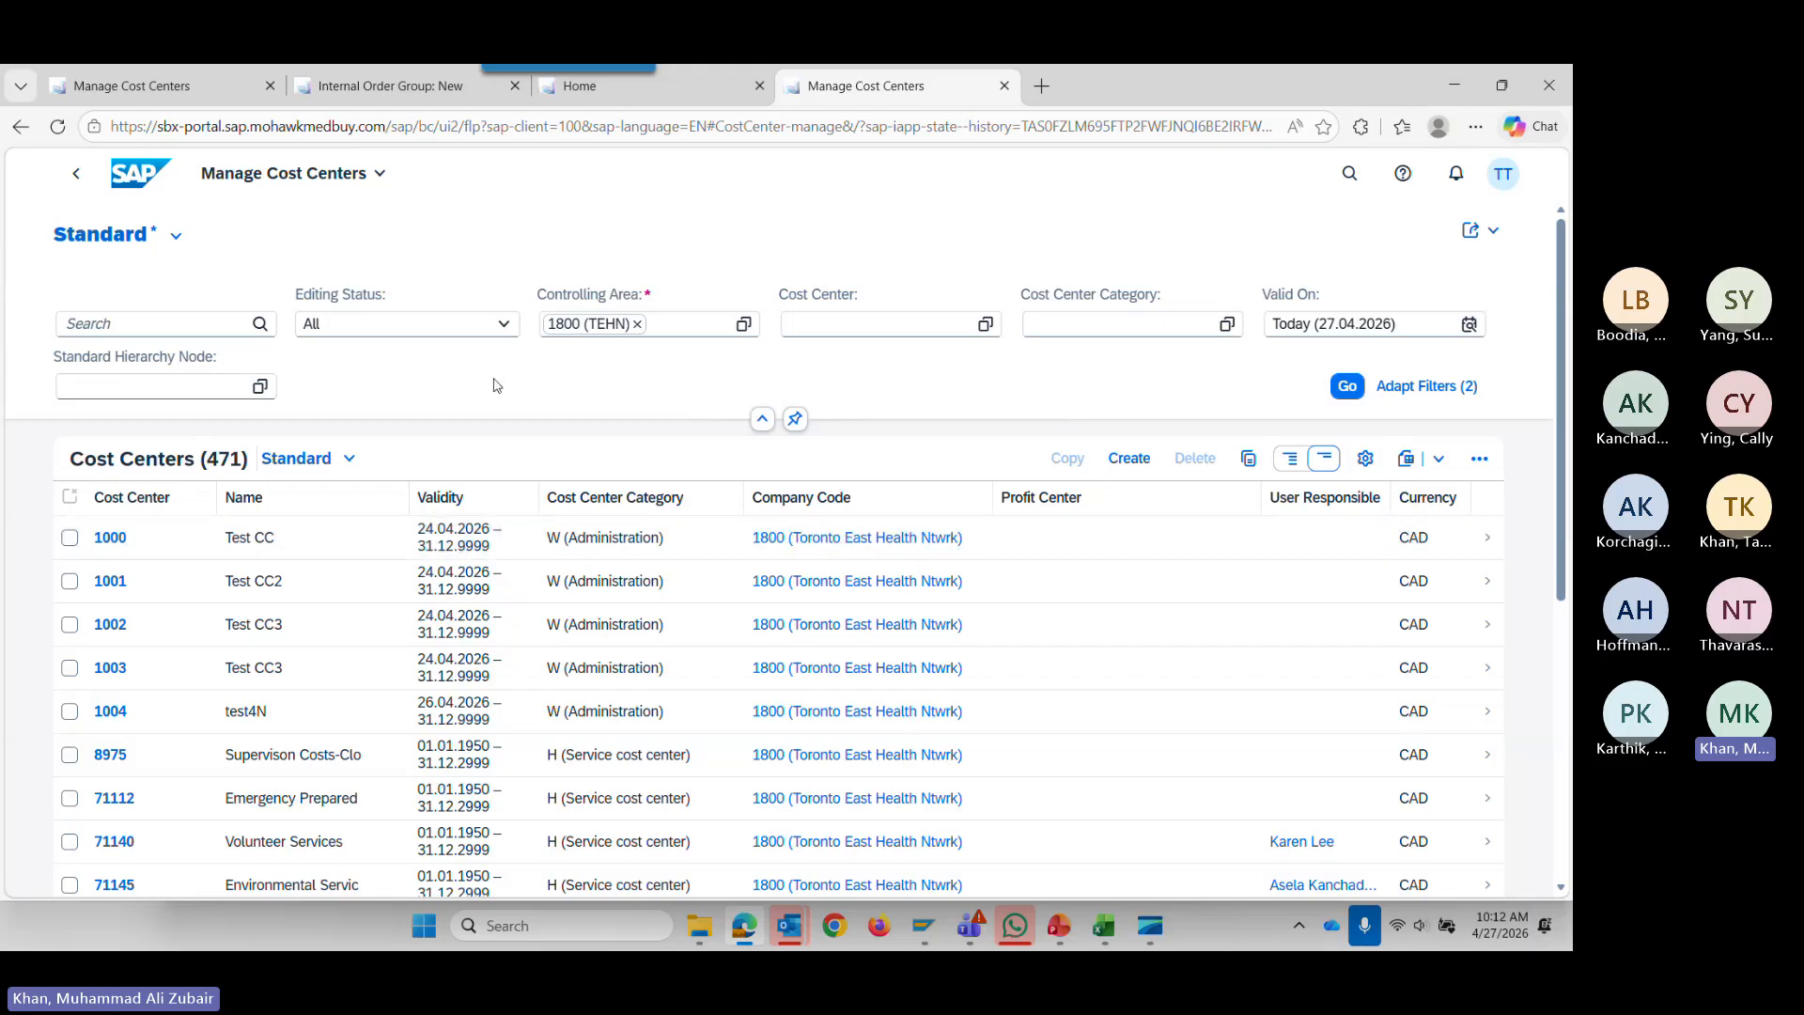
Copy cost center 71112 (Emergency Prepared) to start a new cost center draft.
scroll(167, 714, "down", 2)
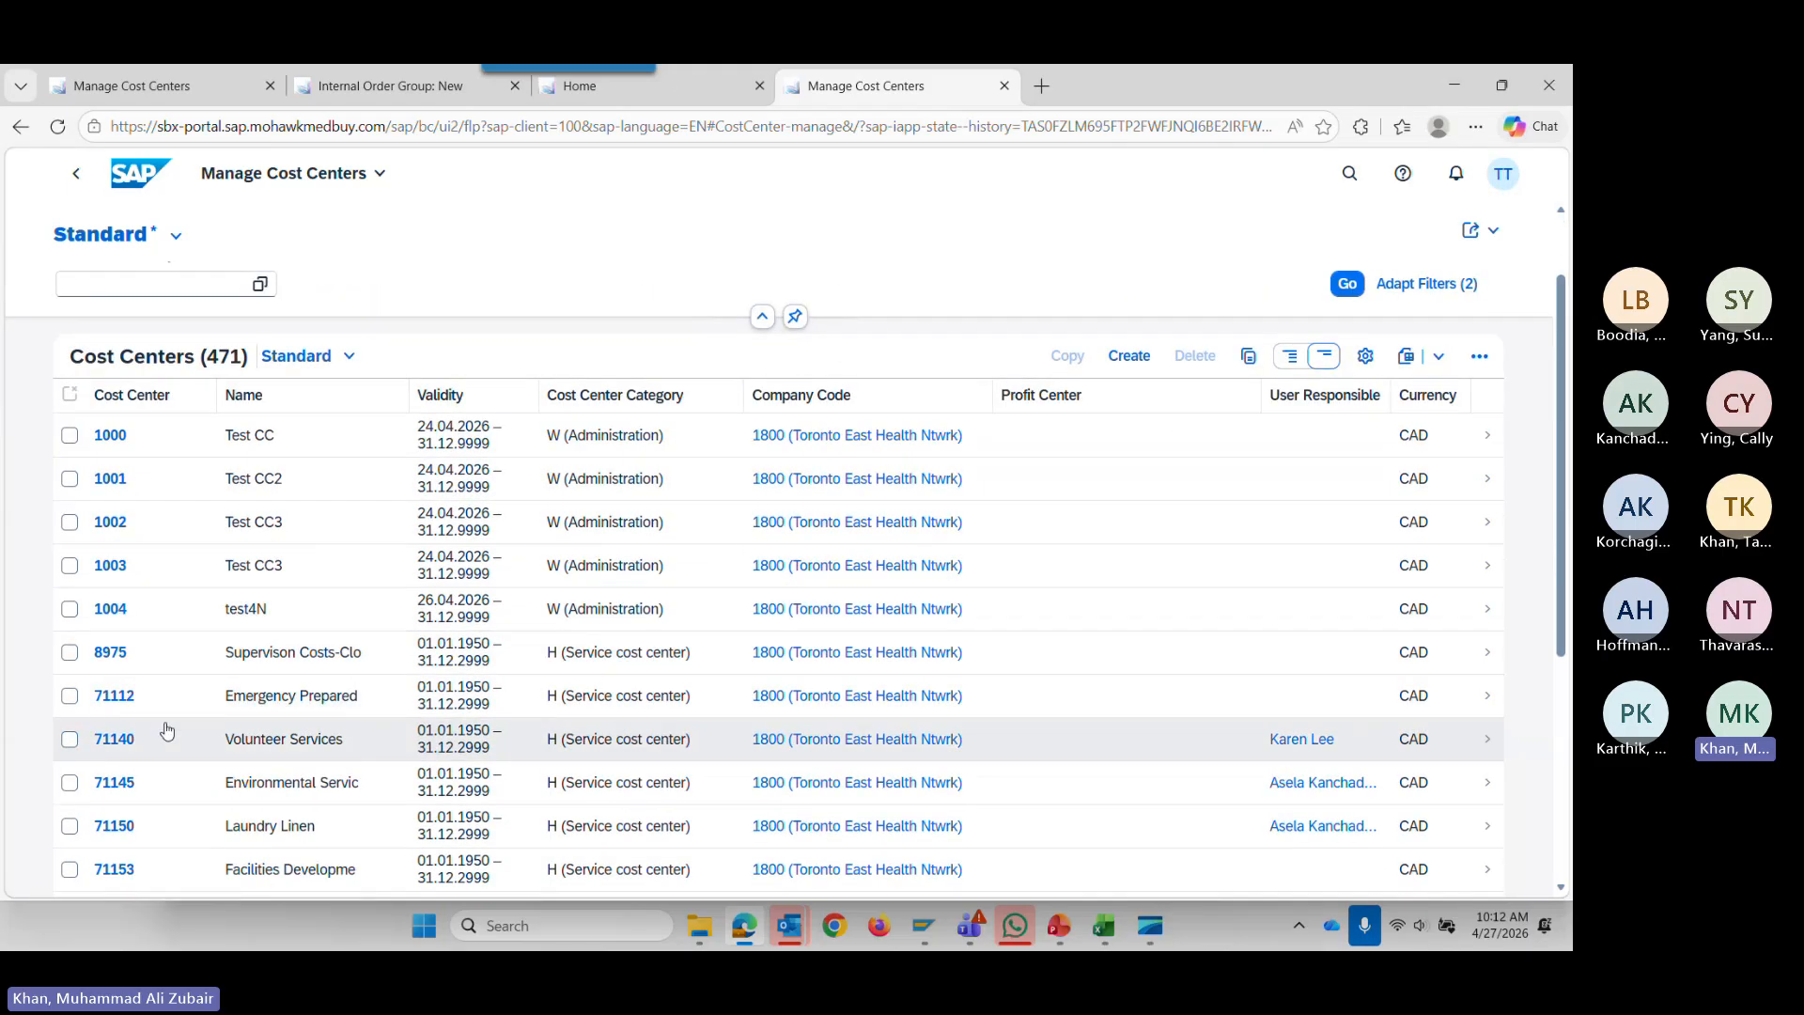
left_click(69, 698)
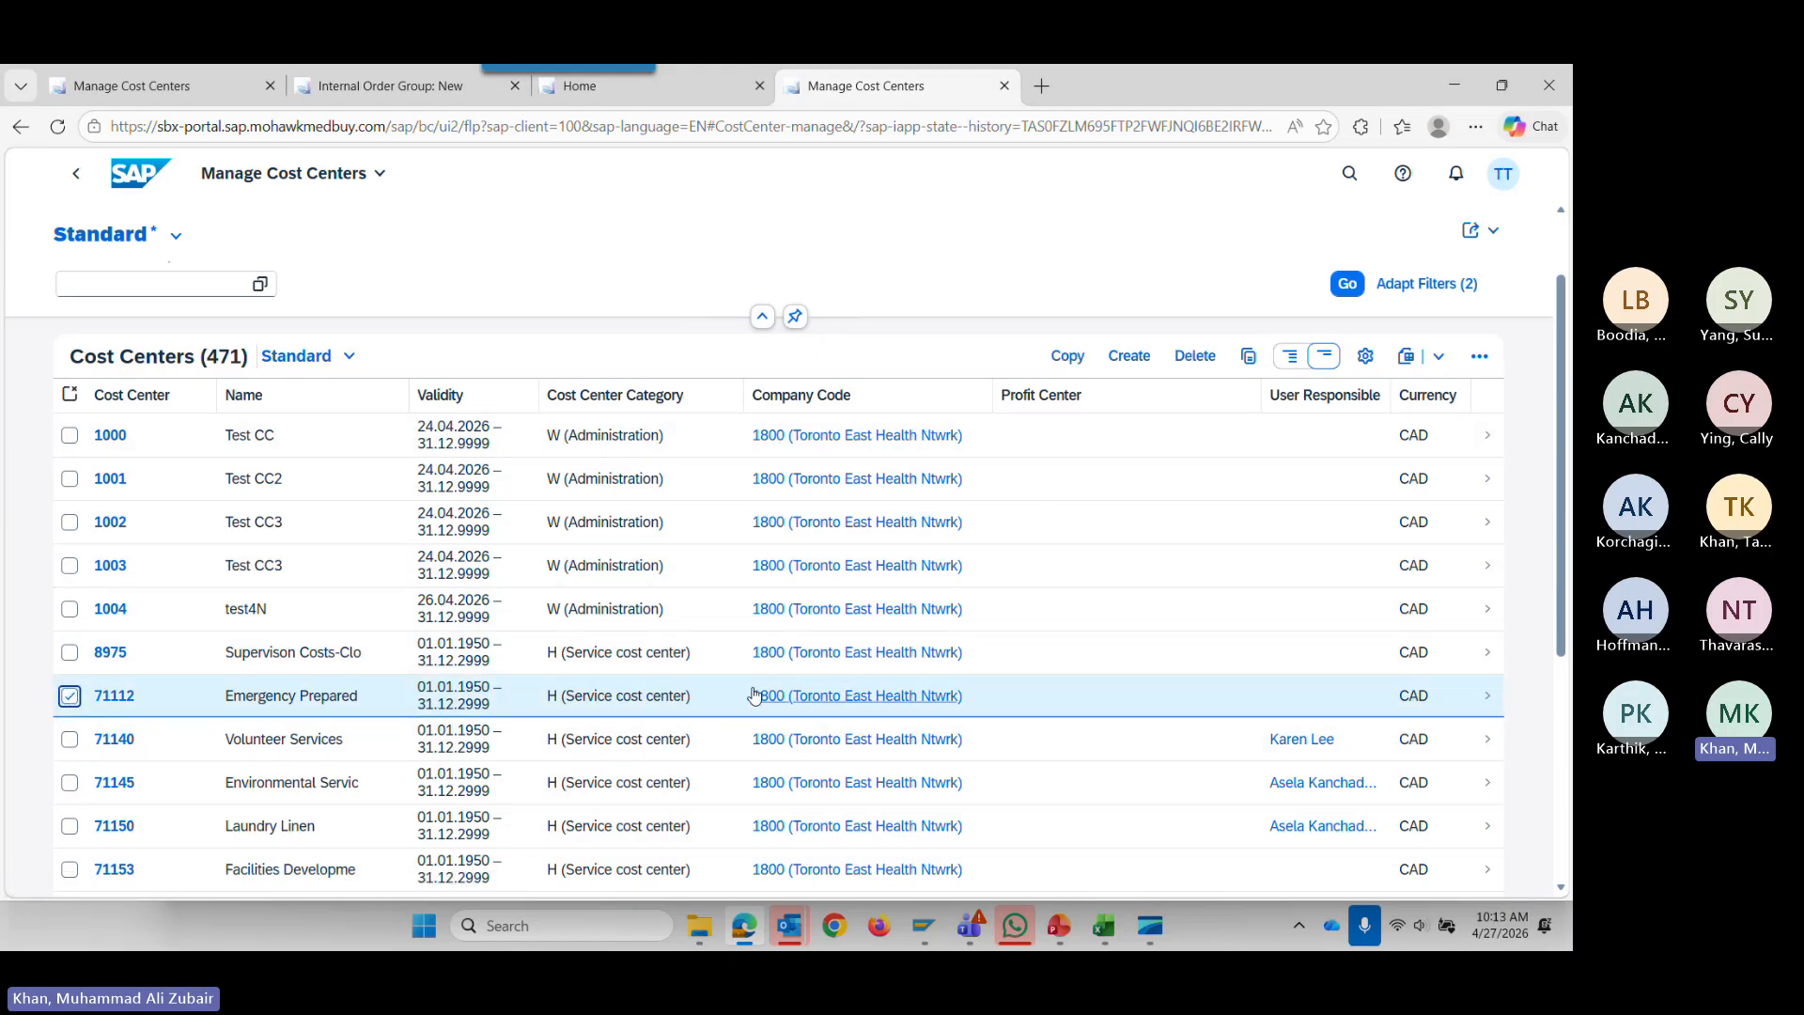
scroll(385, 725, "up", 3)
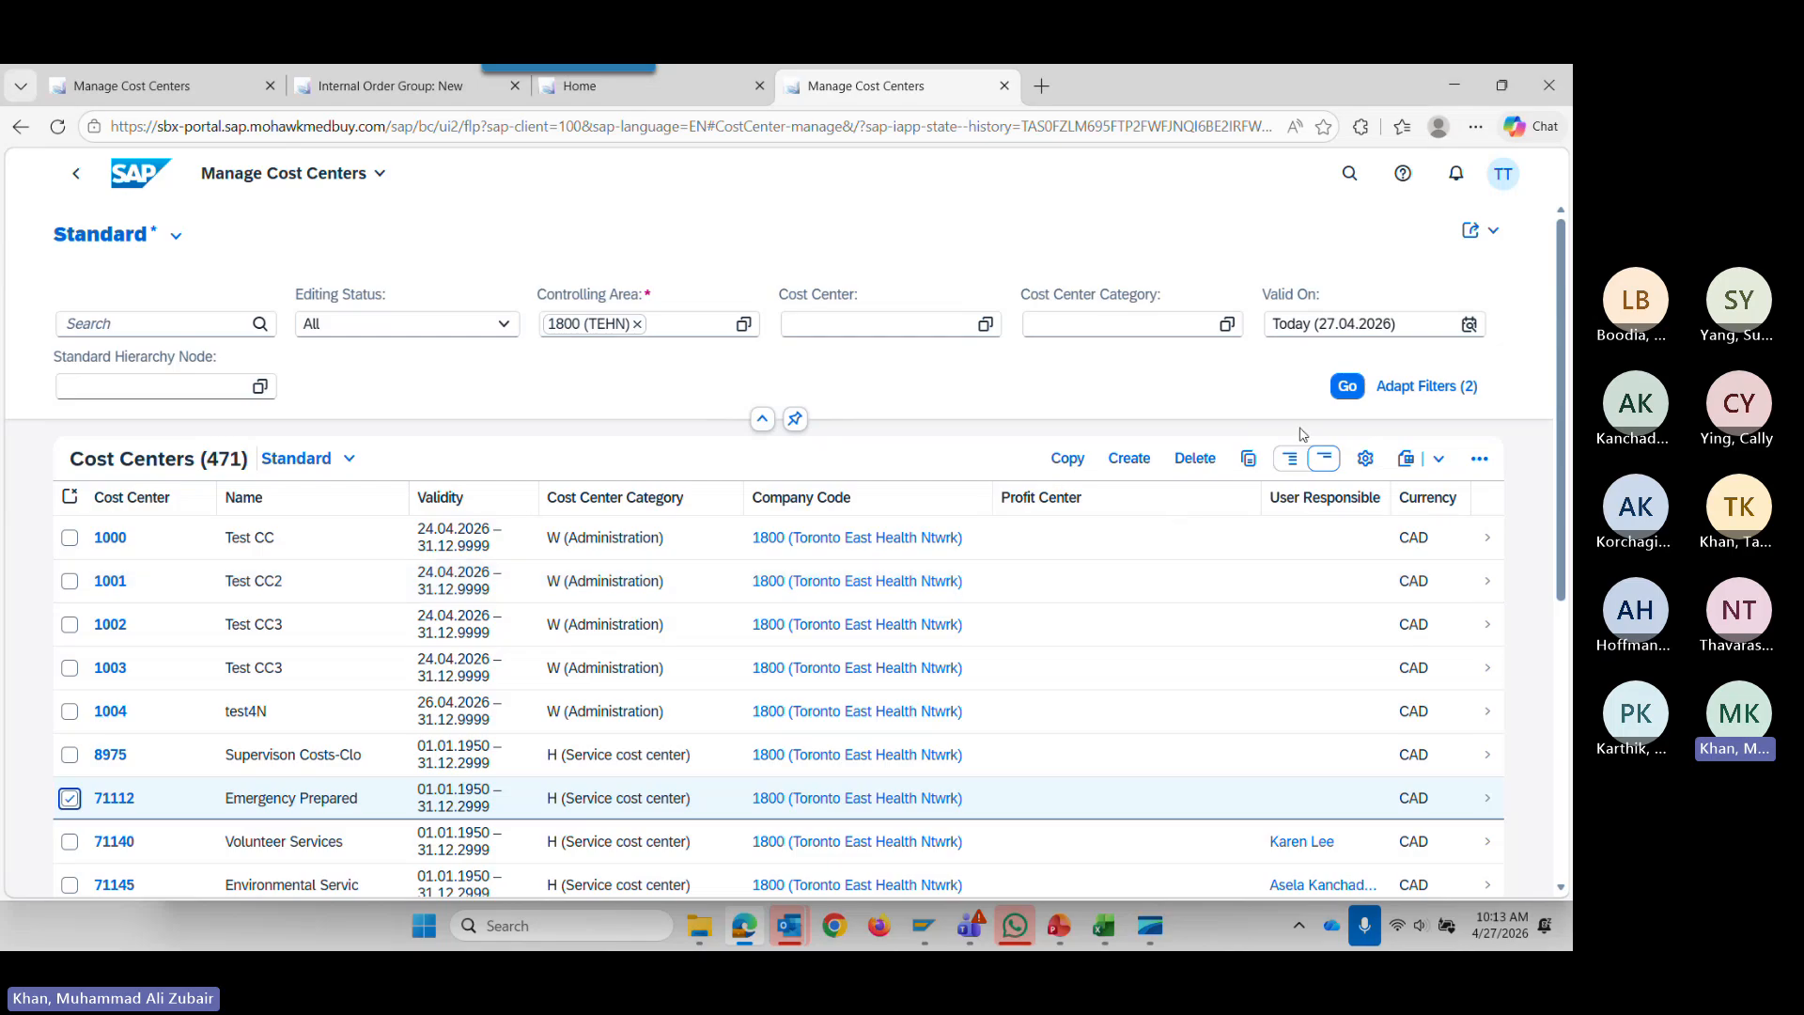
left_click(1067, 463)
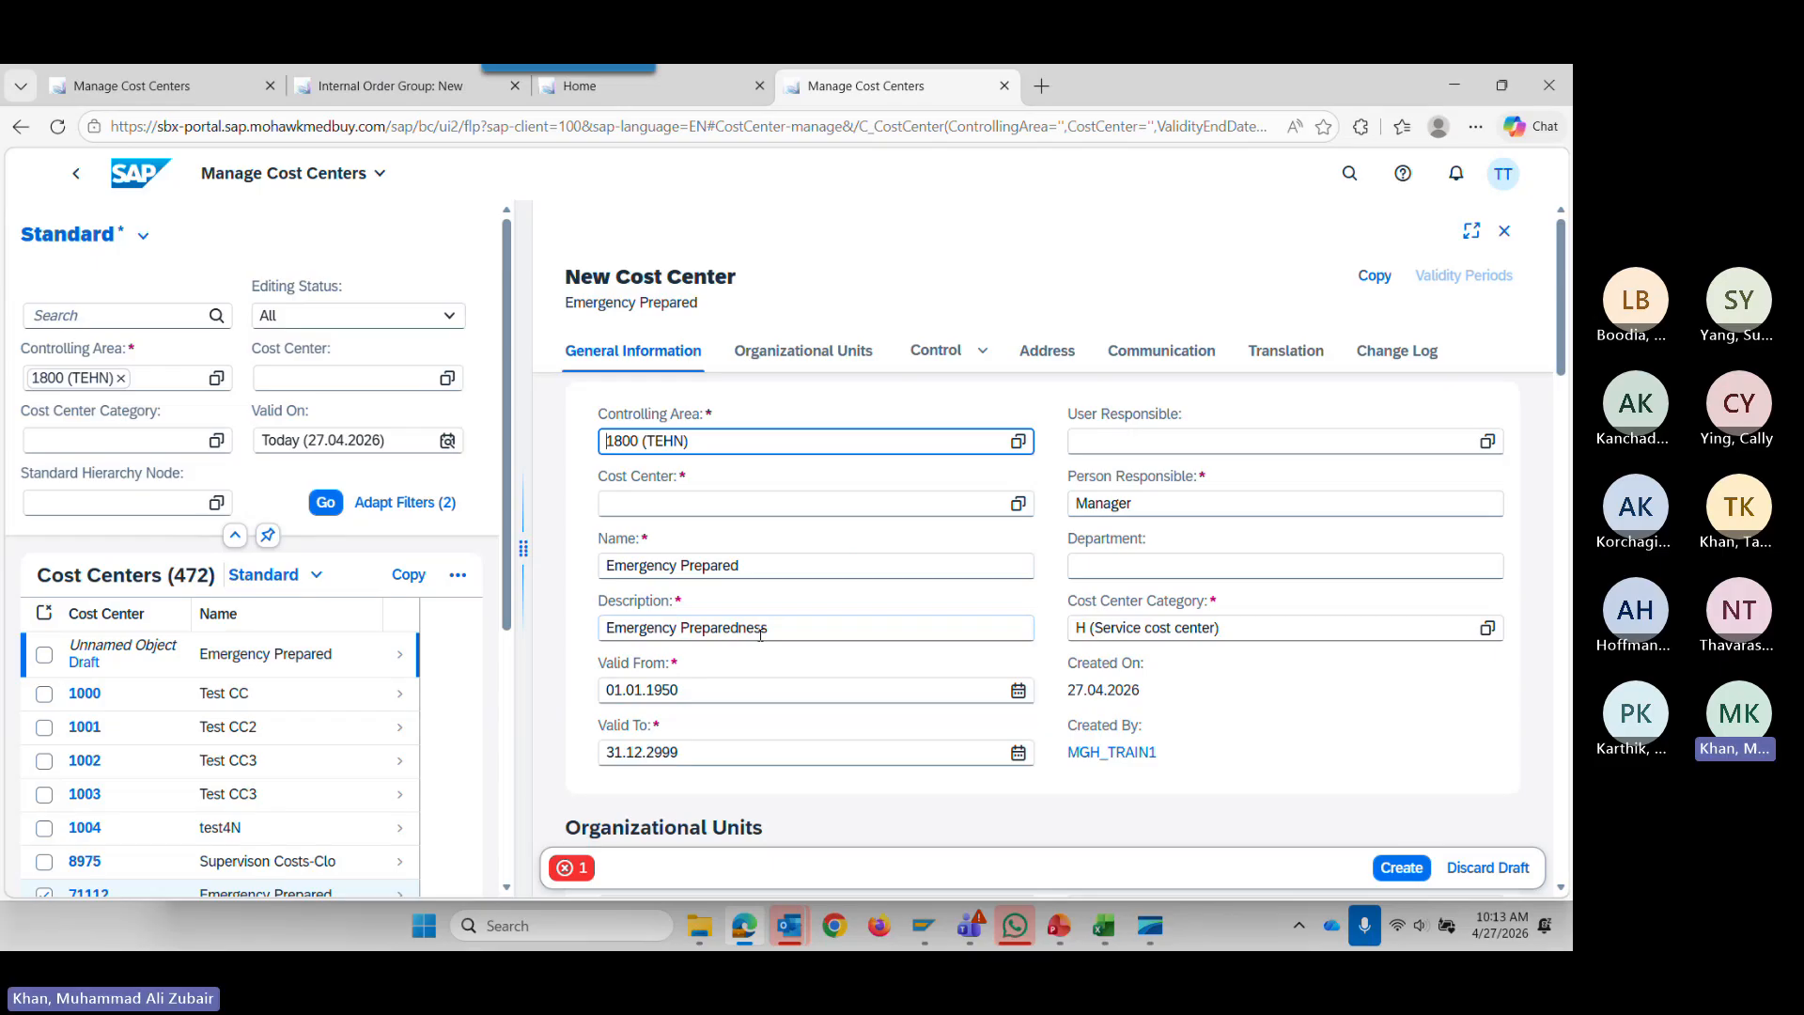
Enter 71113 as the number of the new cost center.
scroll(314, 664, "down", 1)
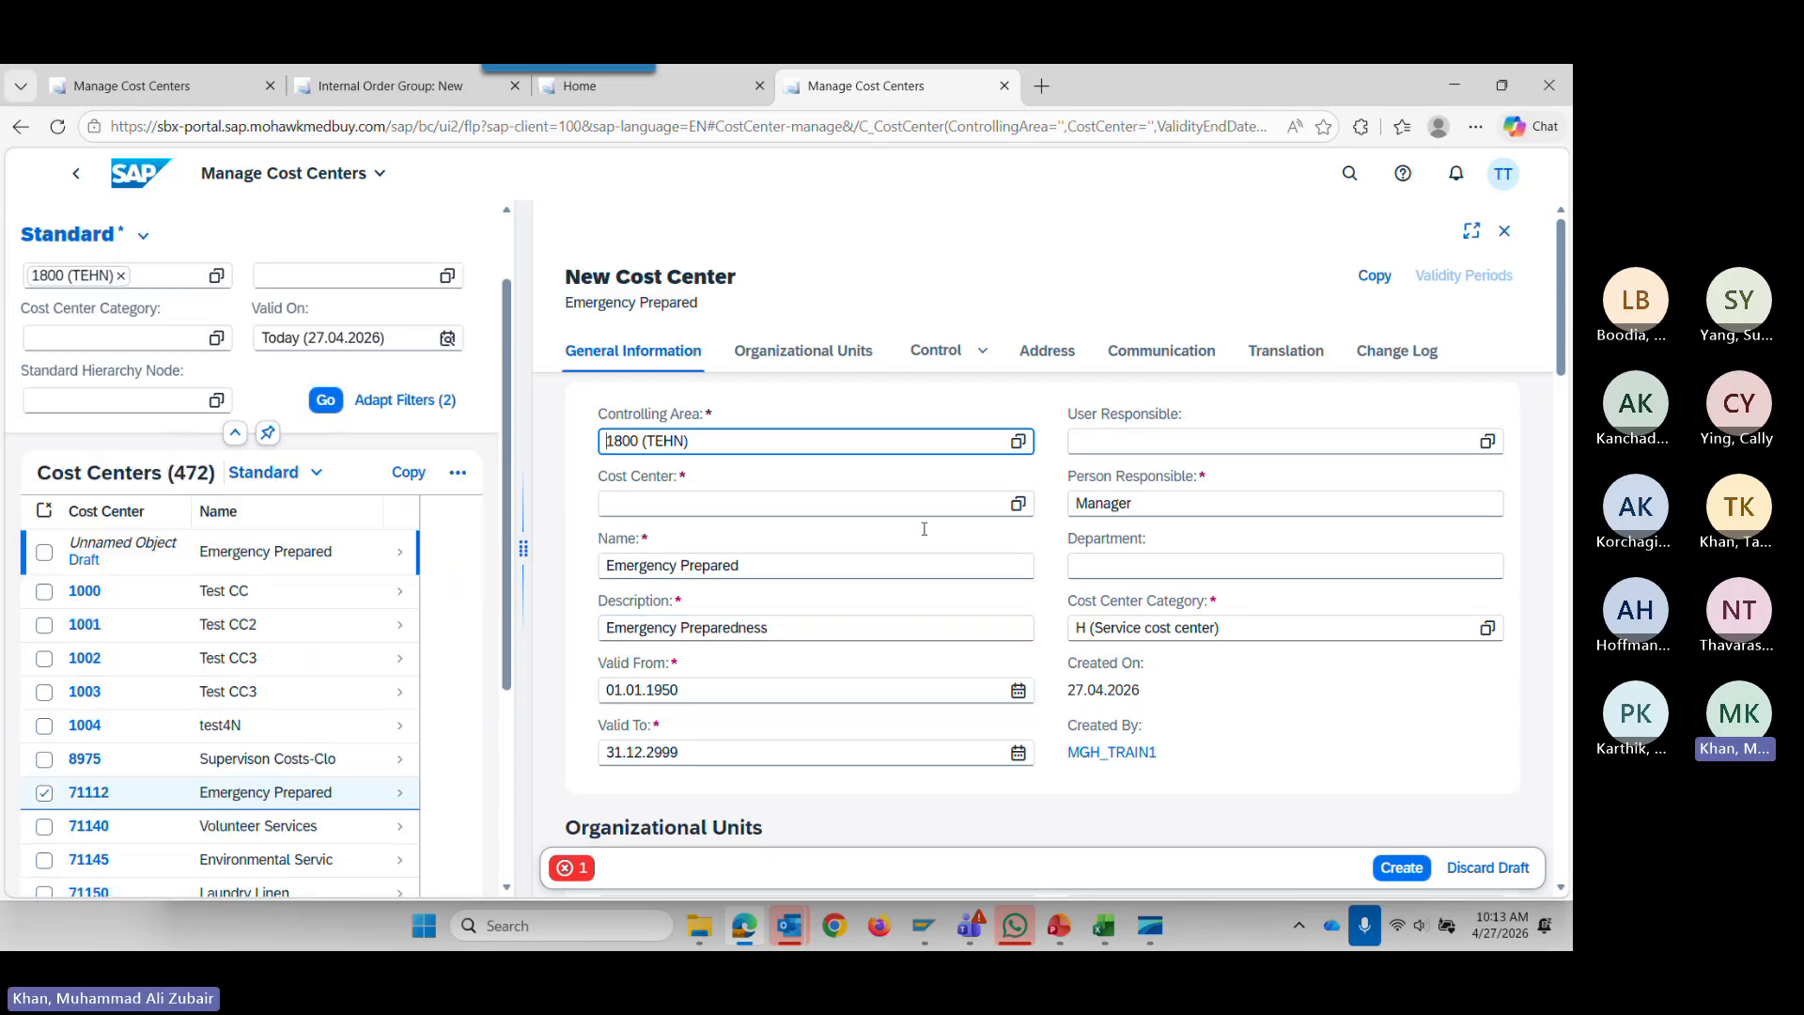
left_click(814, 502)
type("7")
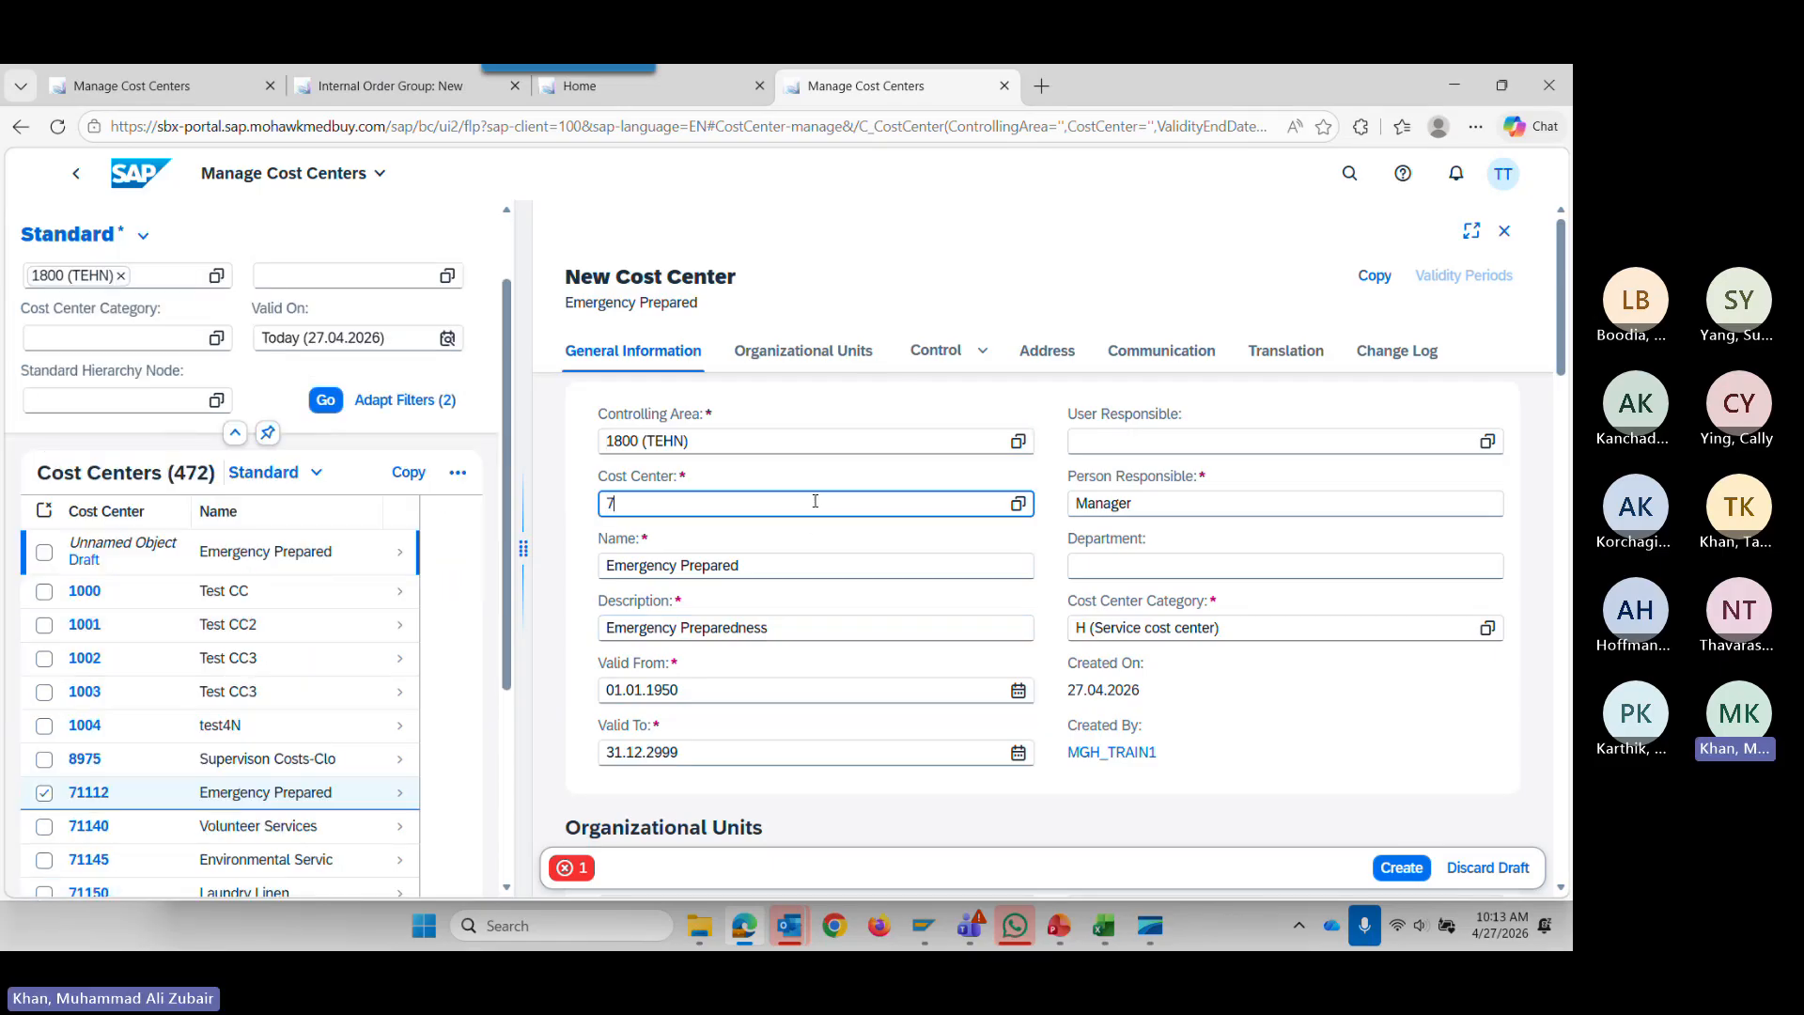
type("11")
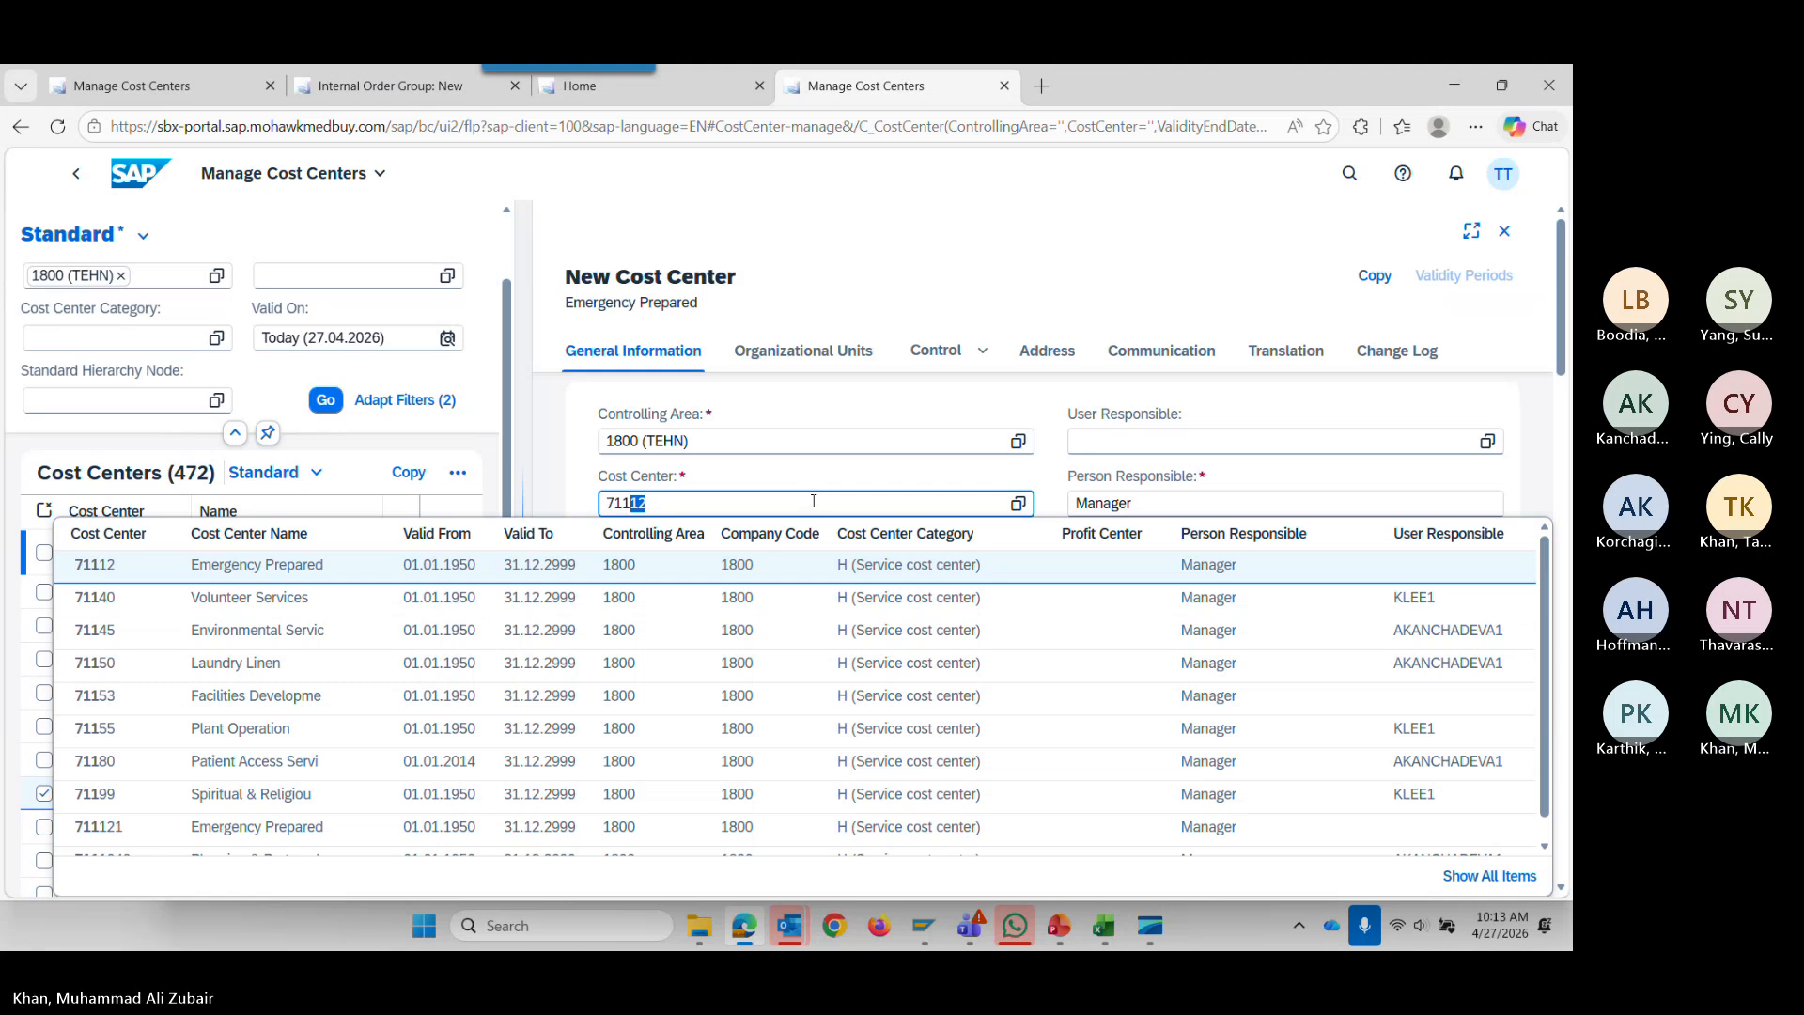
type("1")
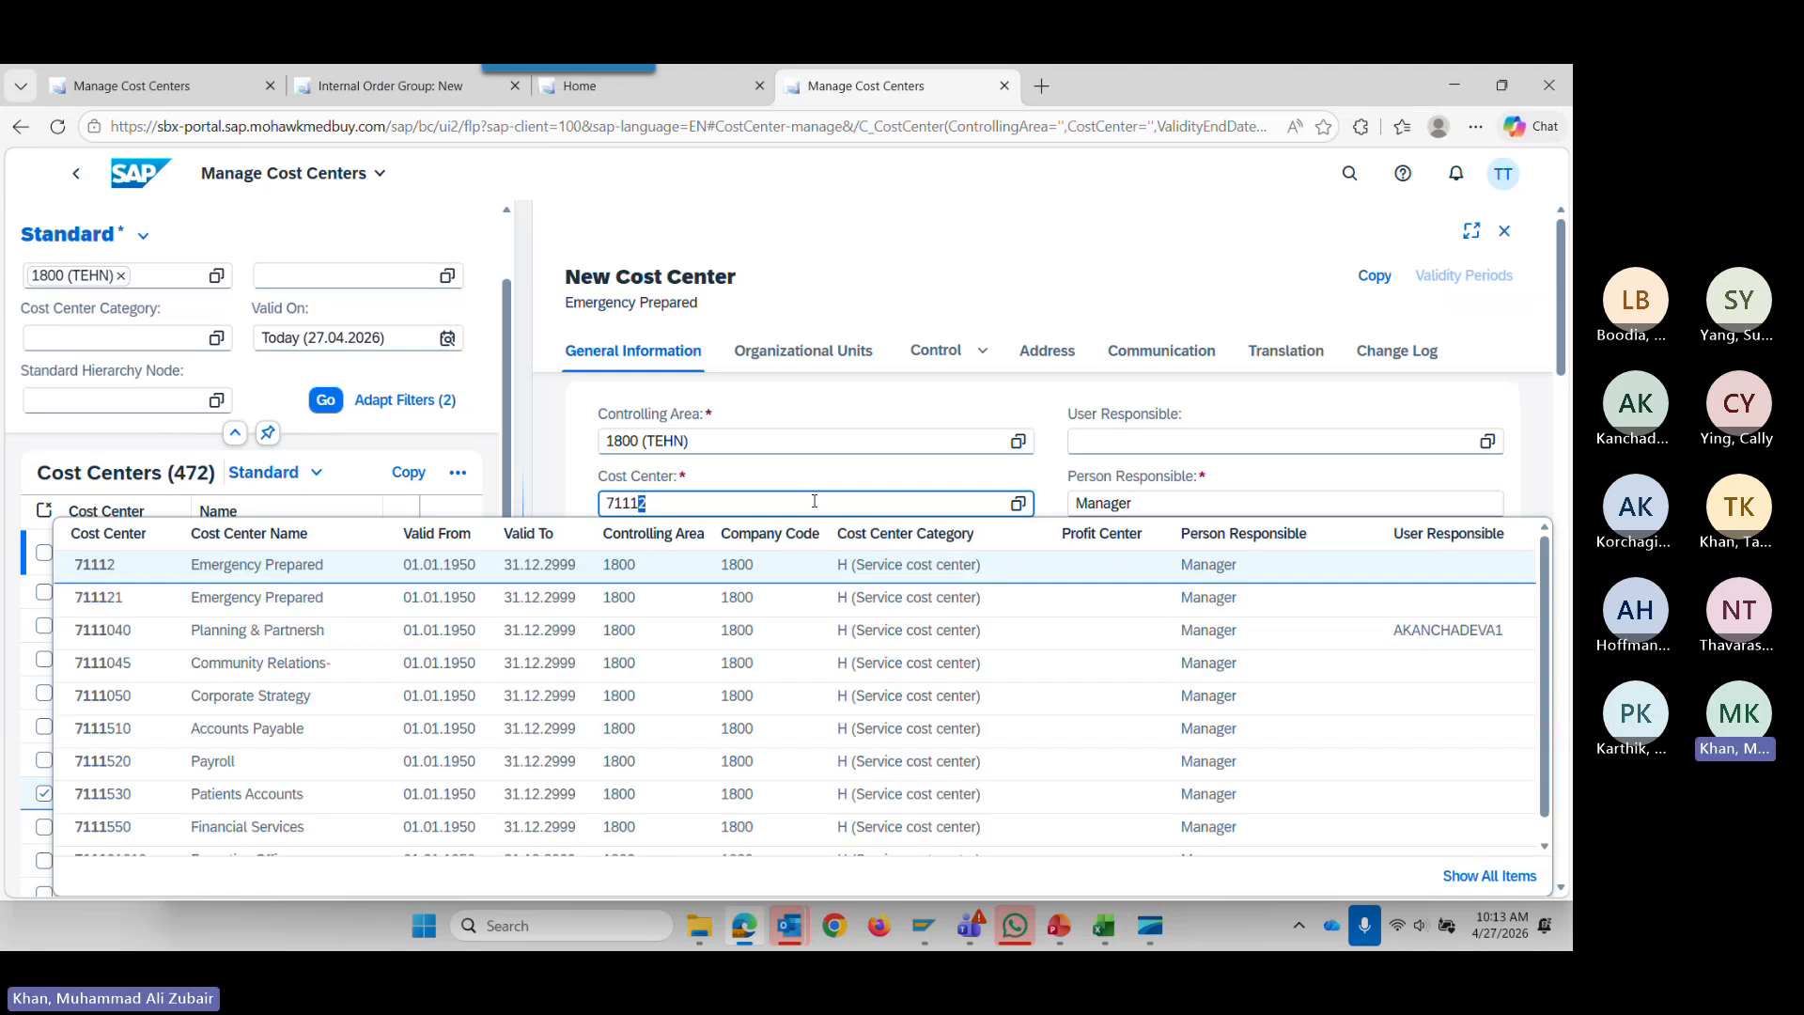
key("BackSpace")
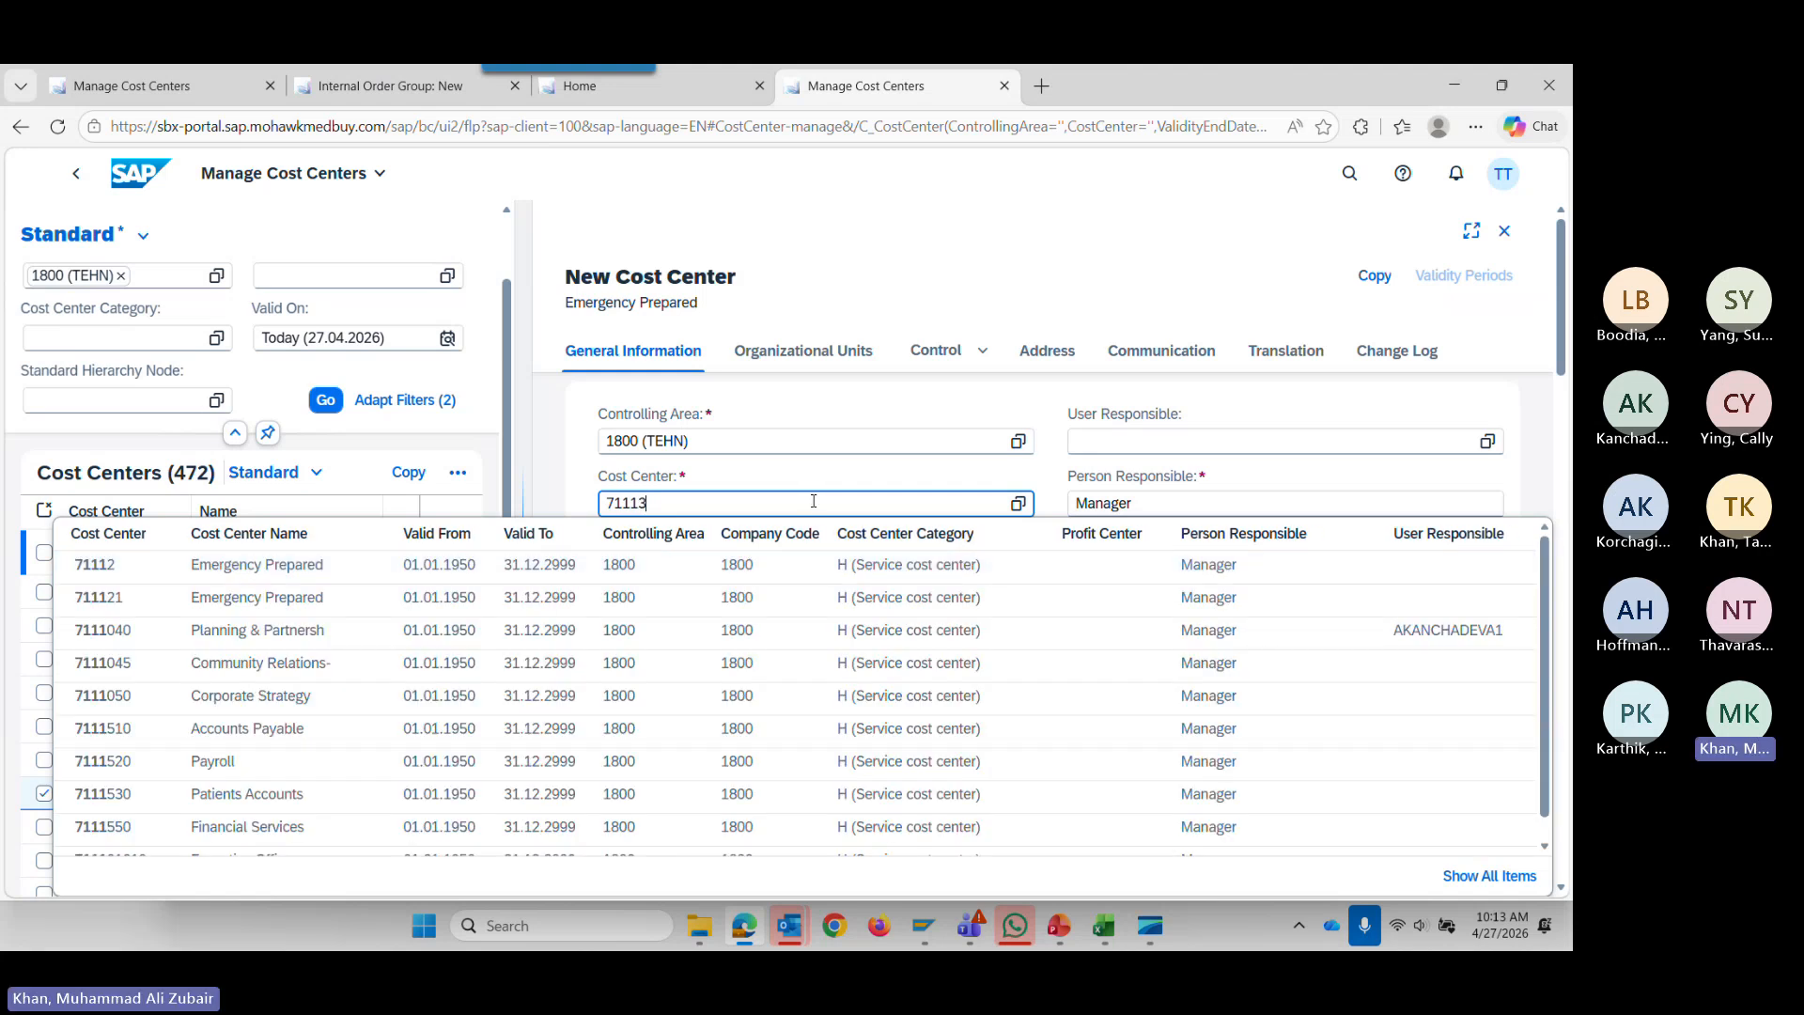
key("Tab")
left_click(936, 217)
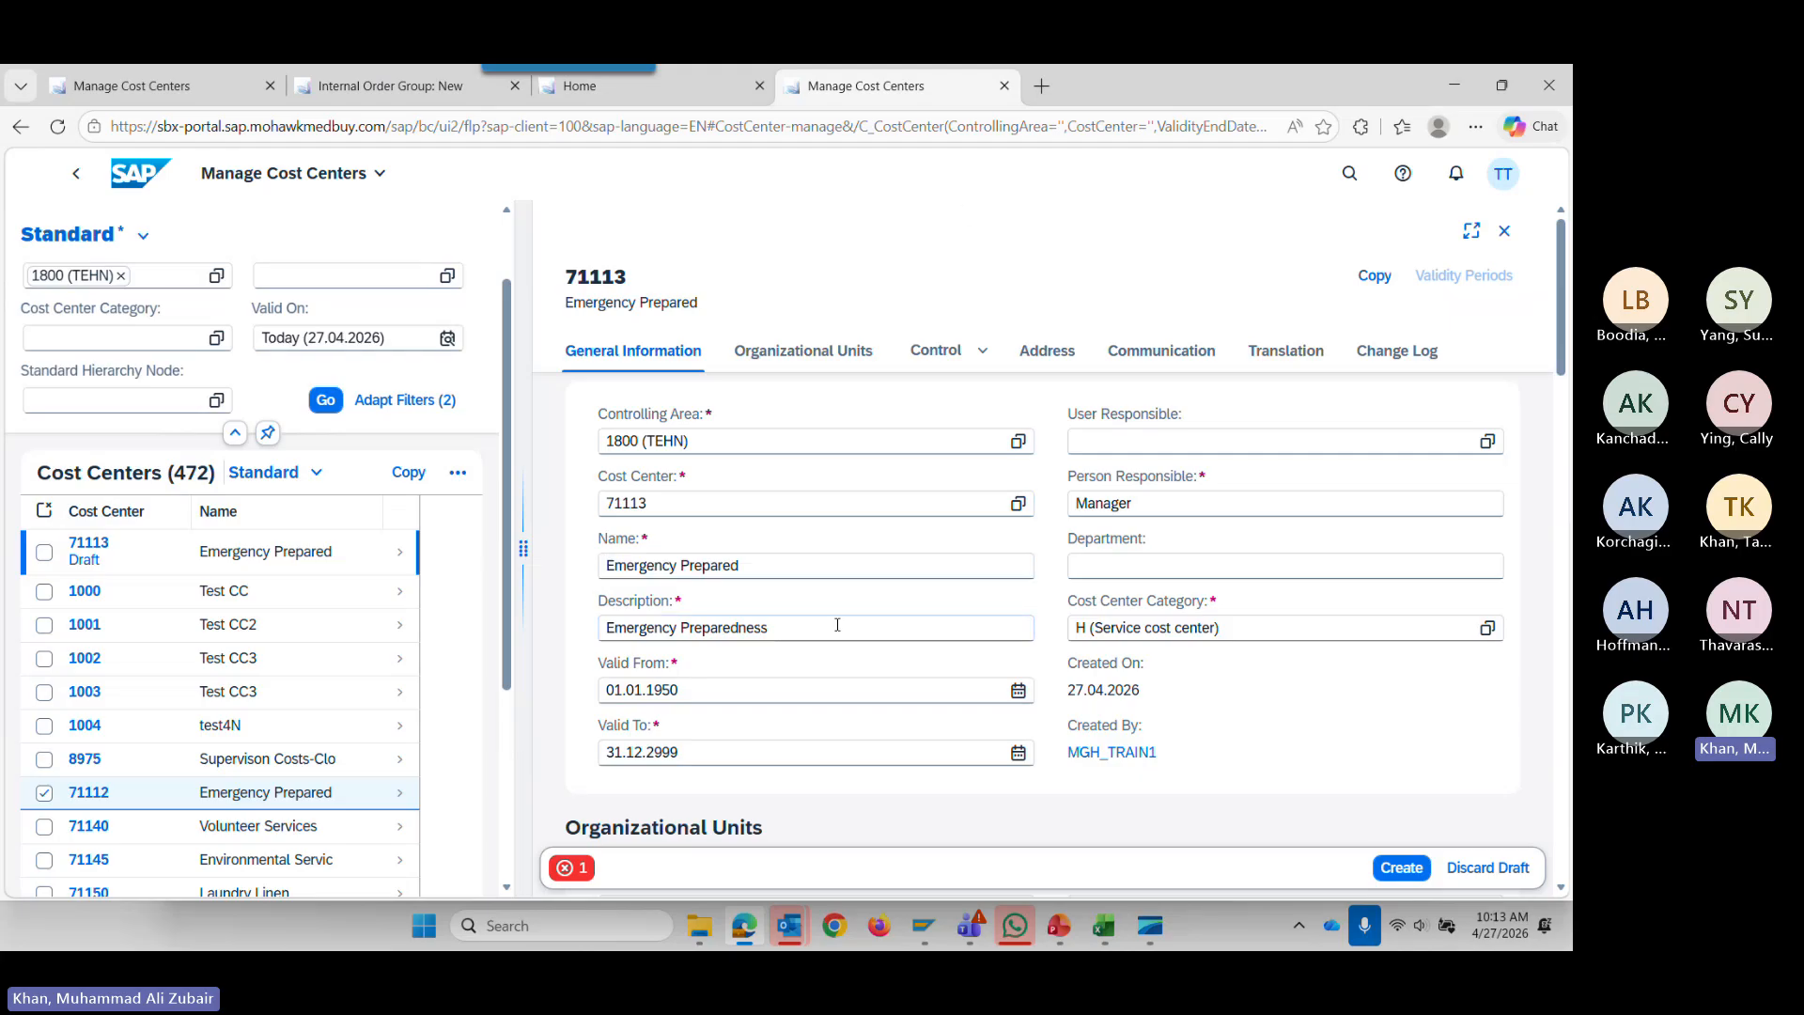
Set the country/region in the new cost center's address data to CA (Canada).
scroll(837, 624, "down", 3)
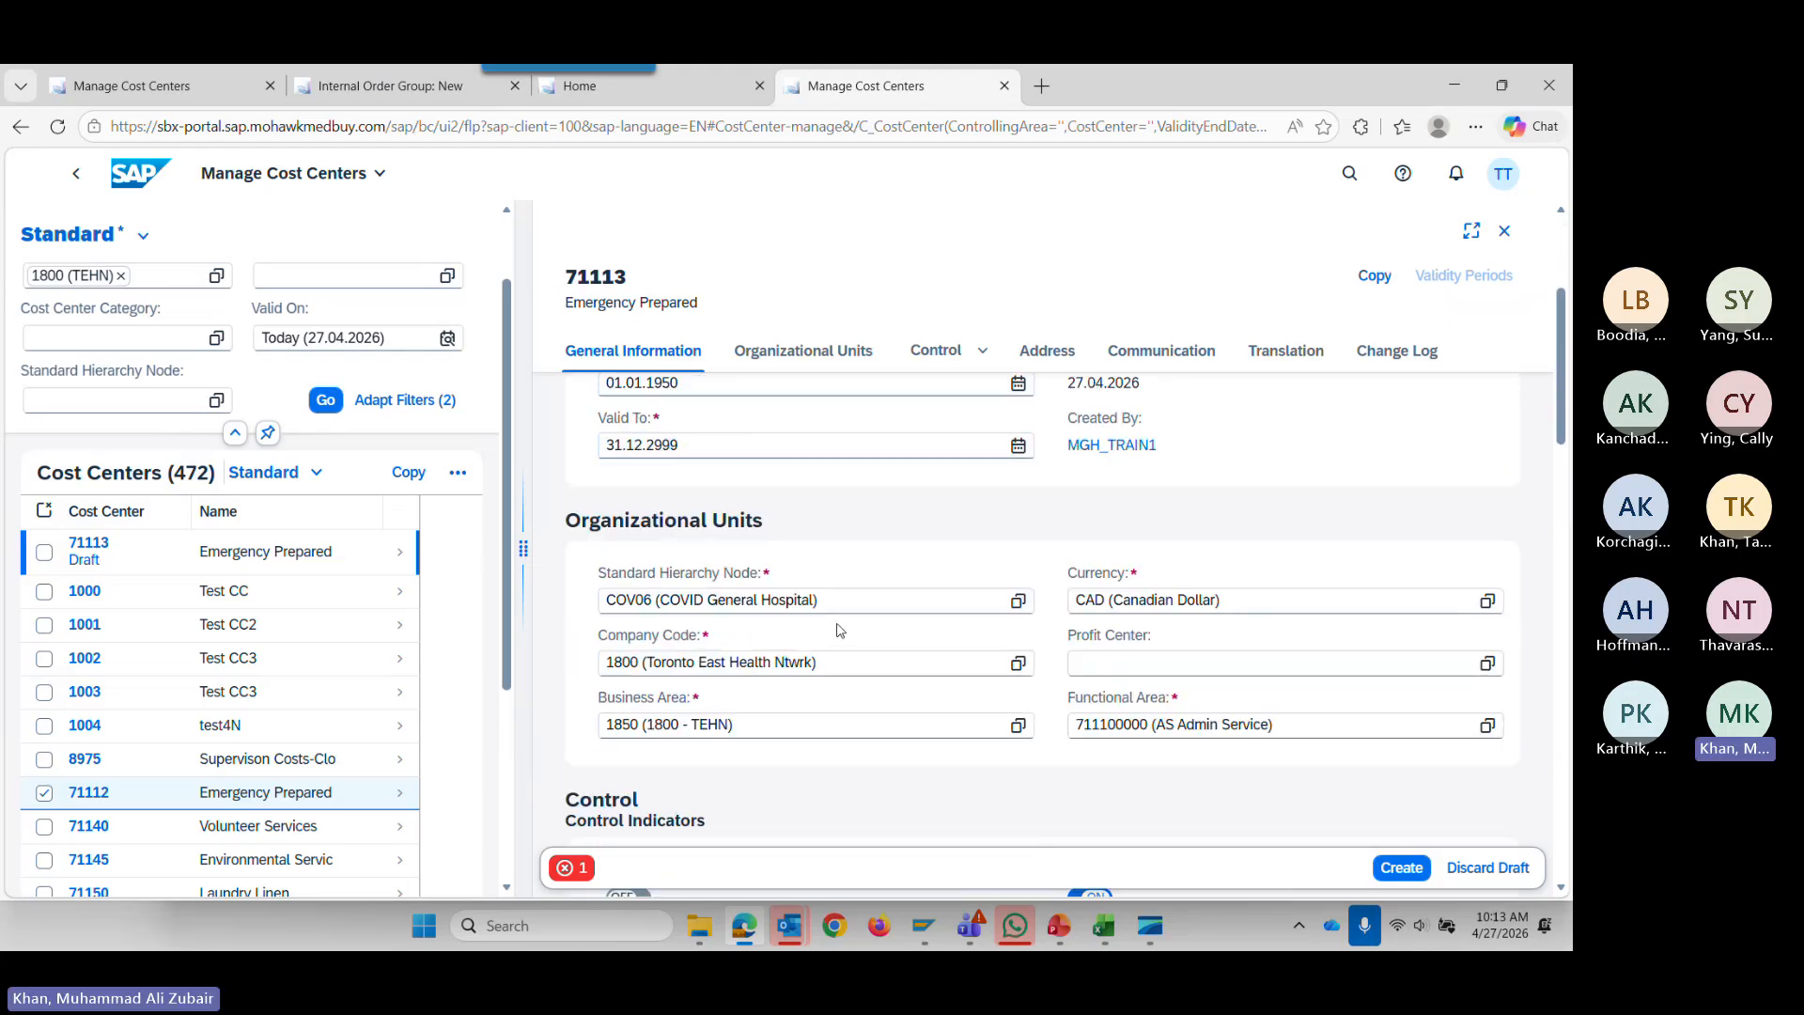
scroll(839, 629, "down", 9)
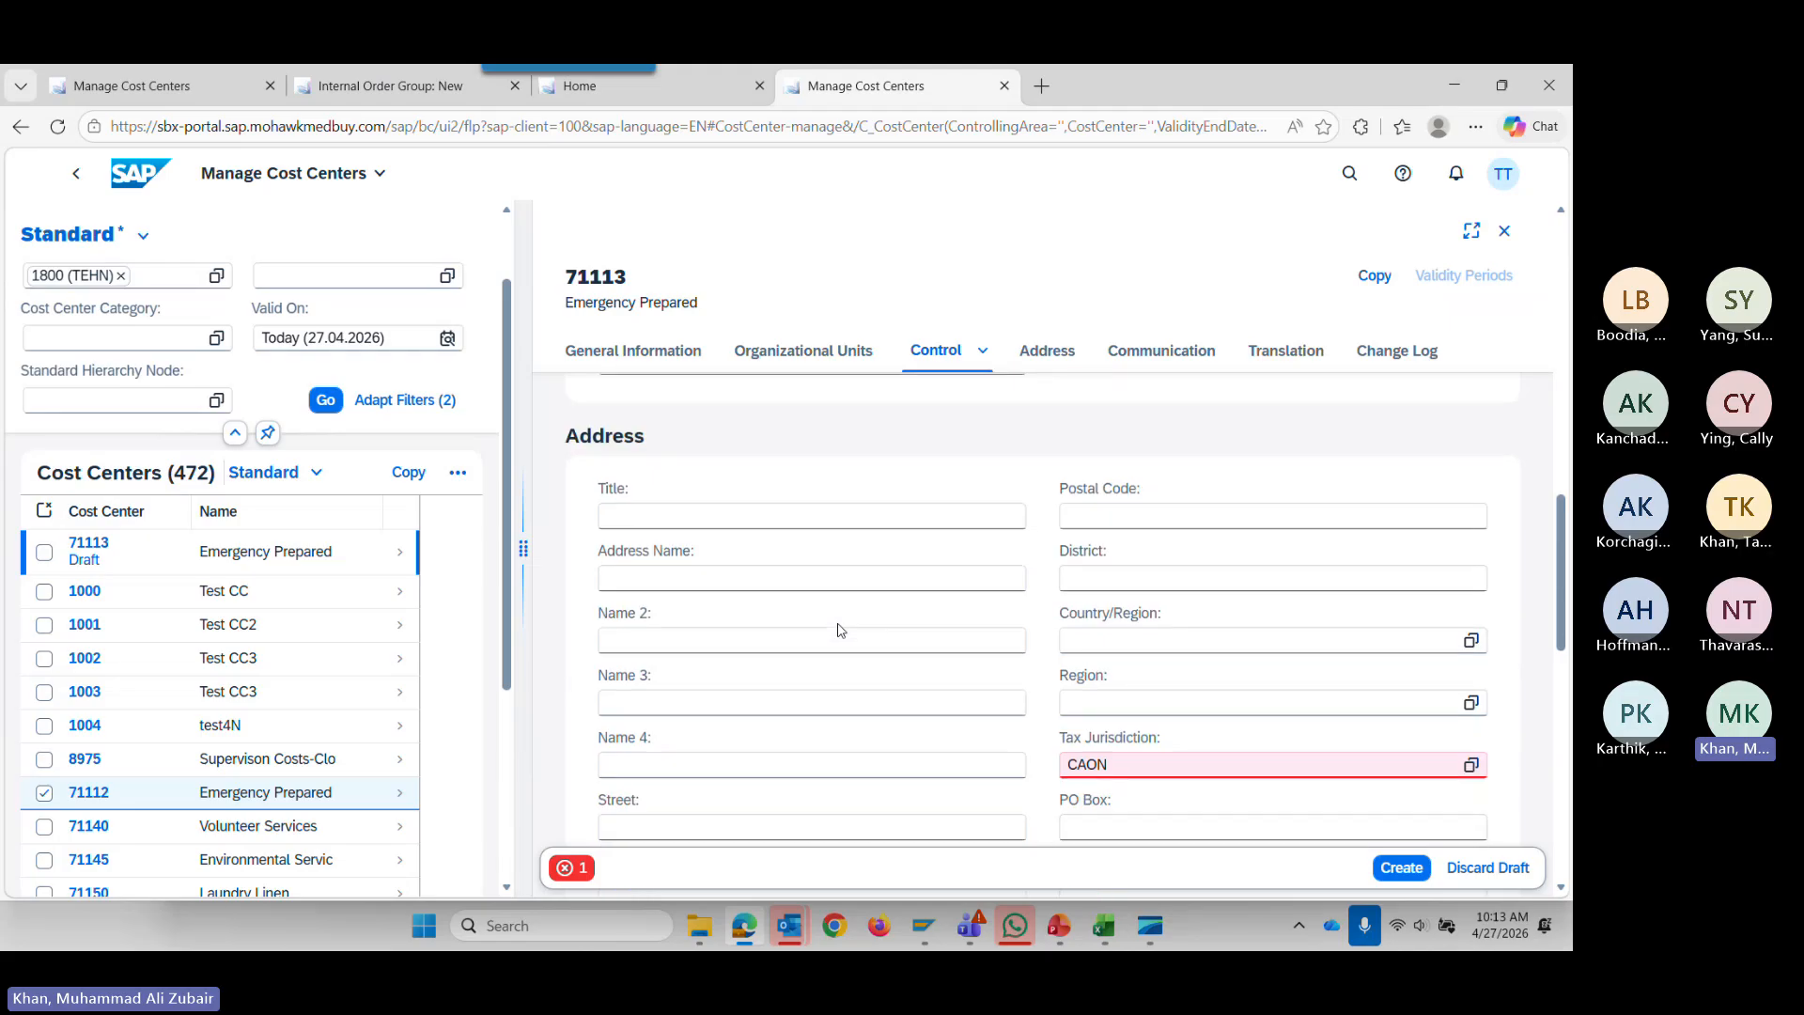
scroll(839, 629, "down", 1)
left_click(1113, 599)
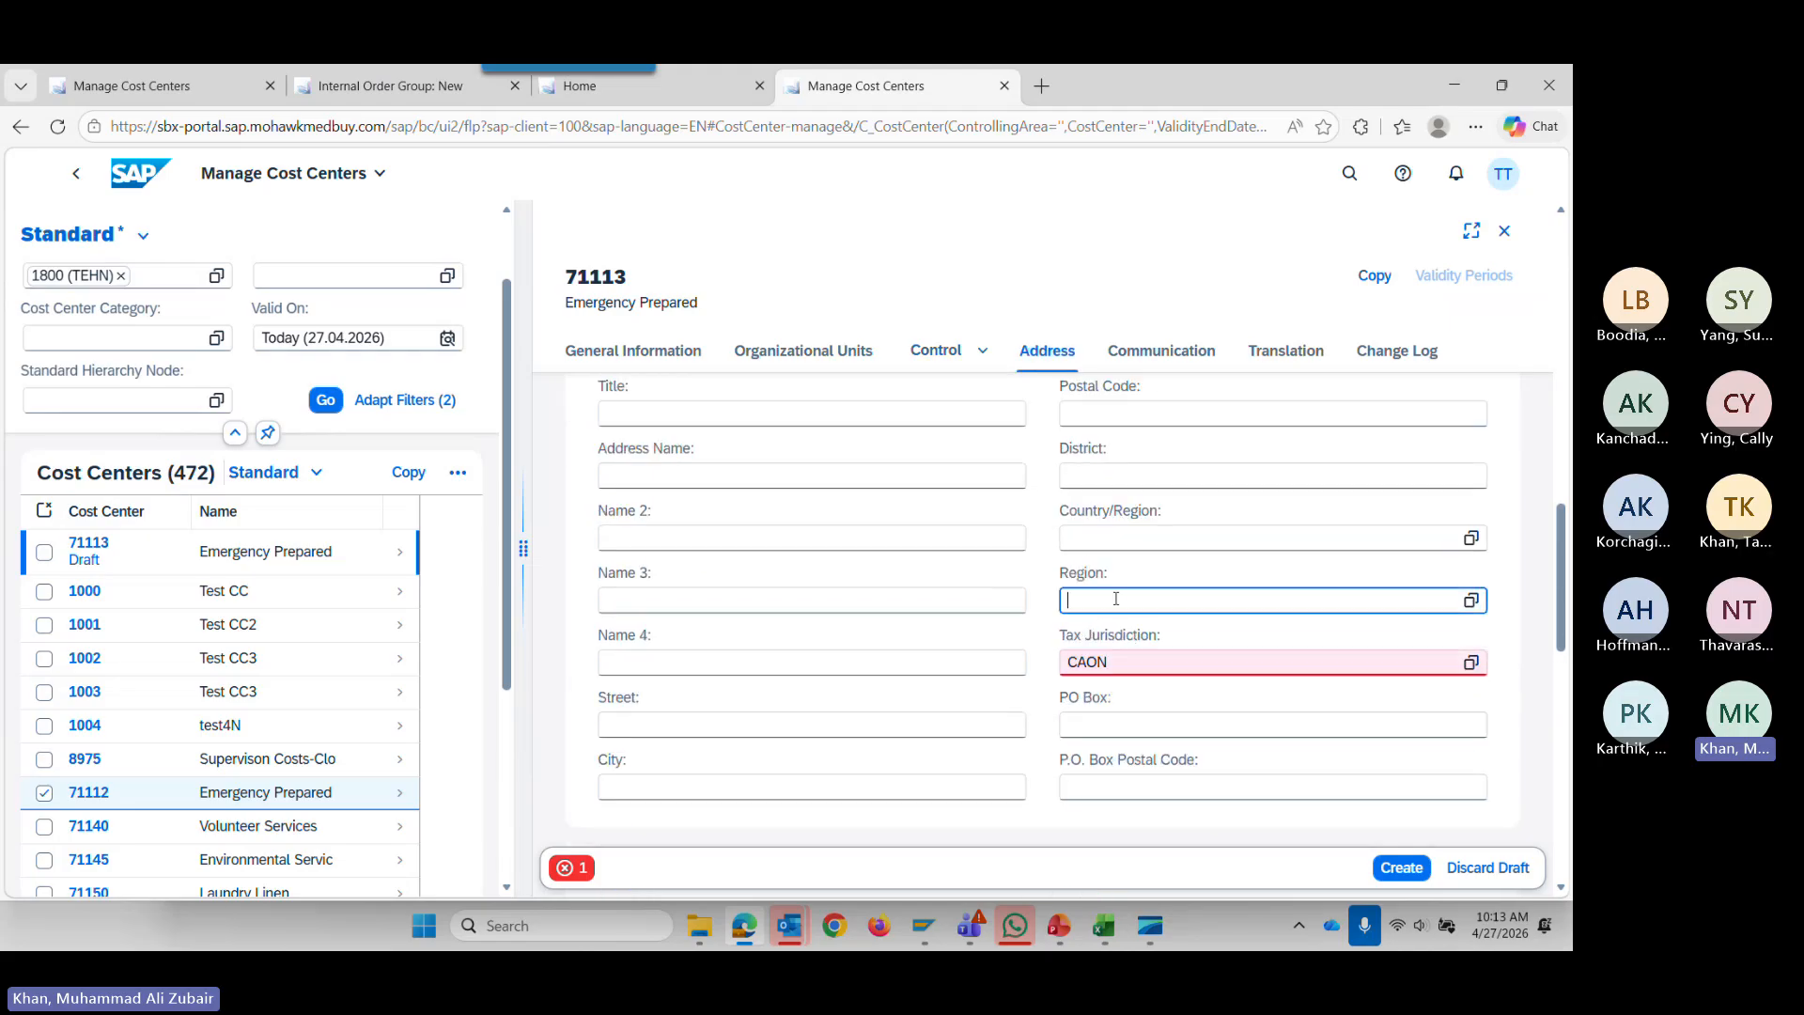
left_click(1164, 530)
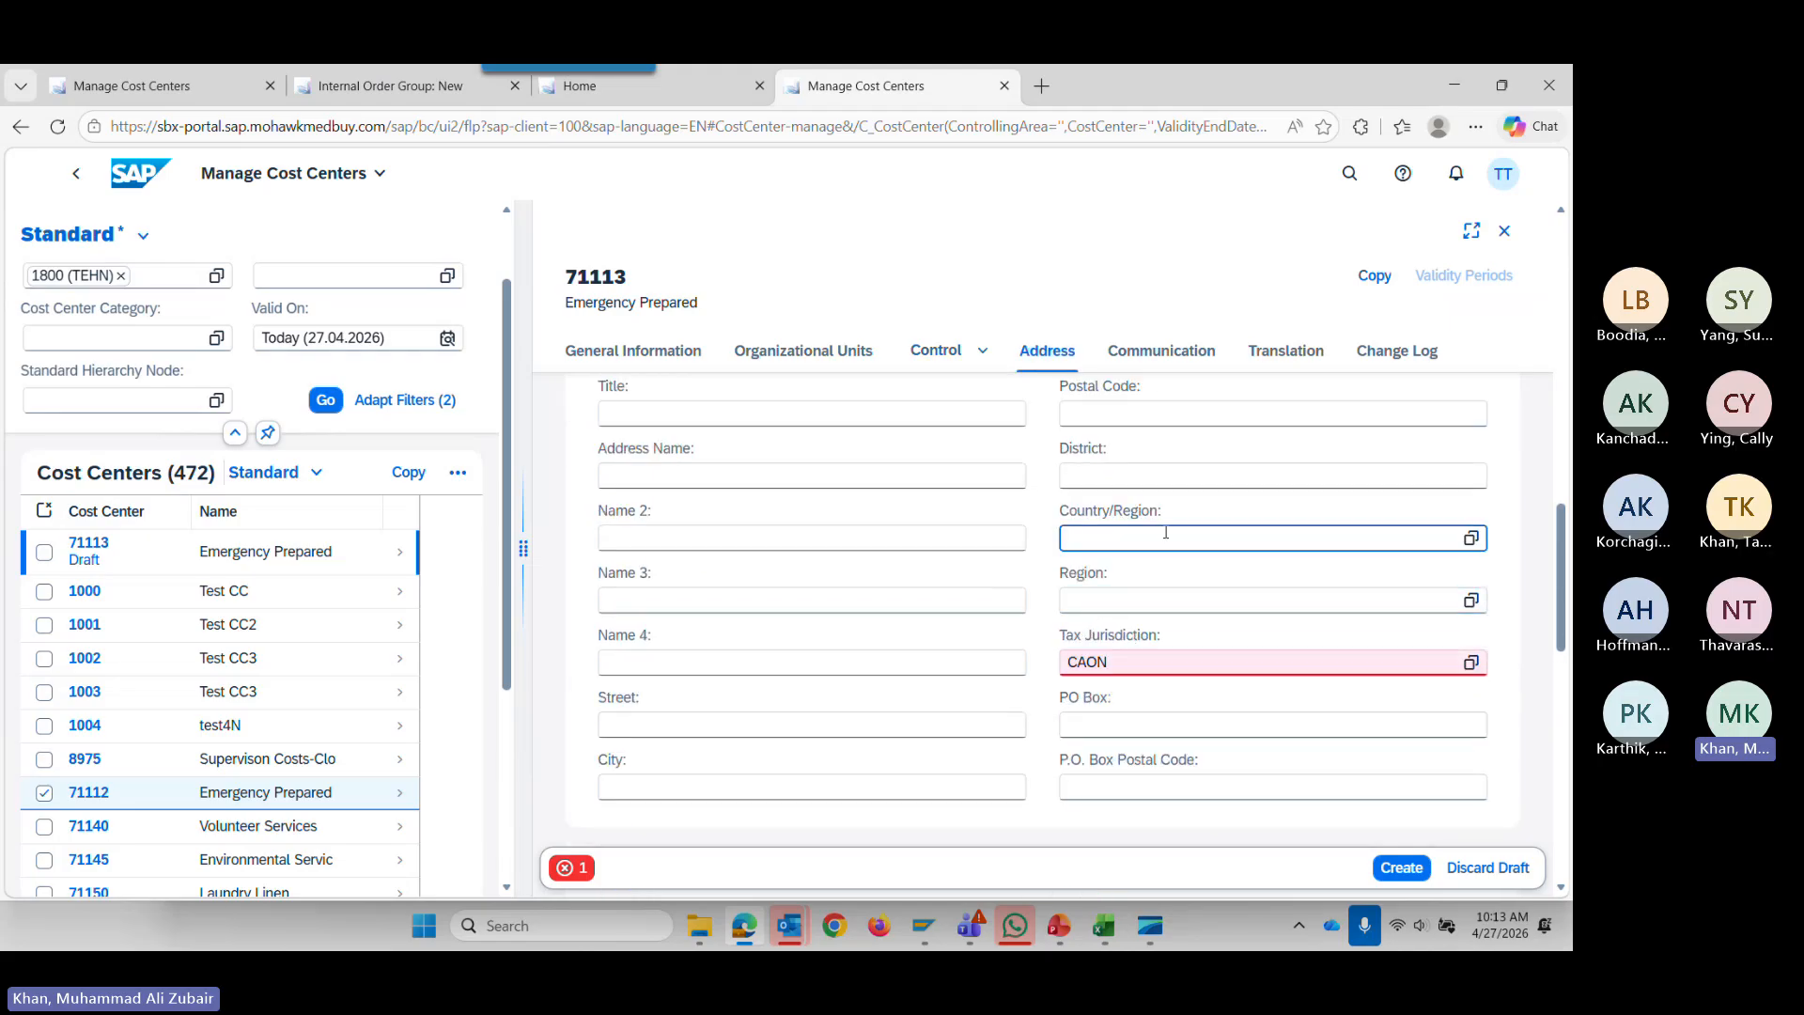
type("CA")
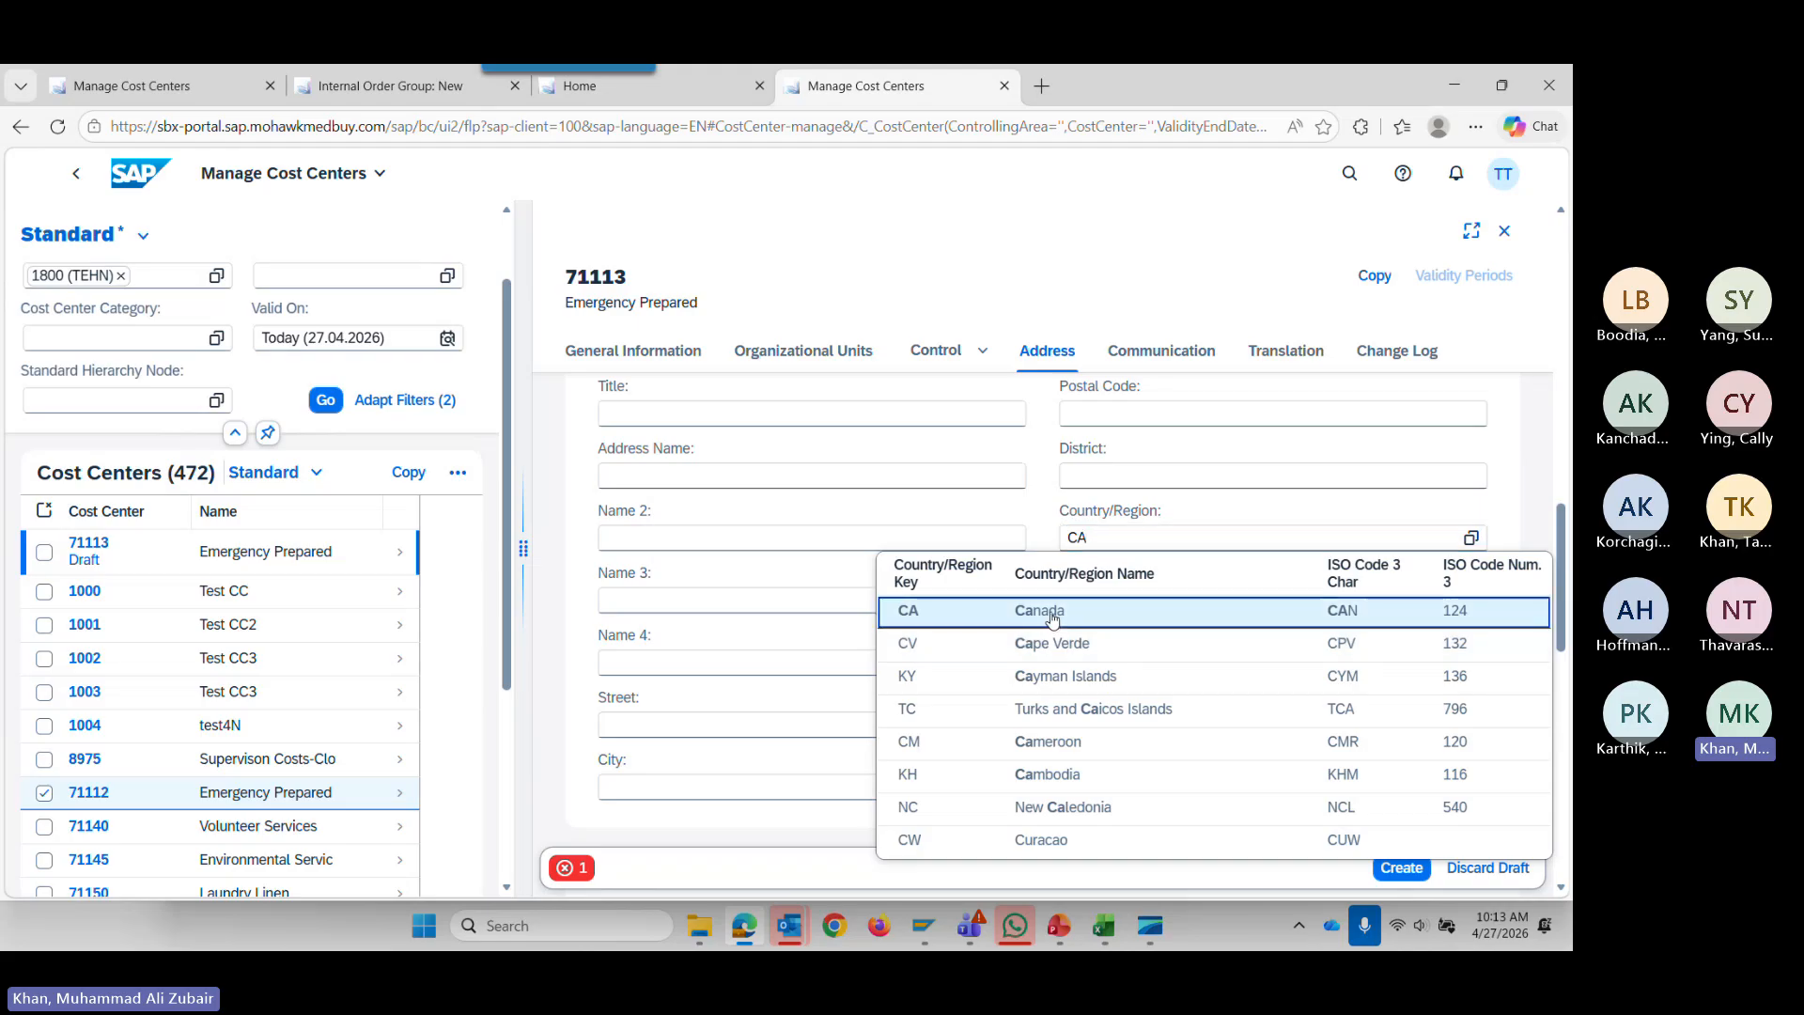
left_click(1052, 613)
left_click(576, 878)
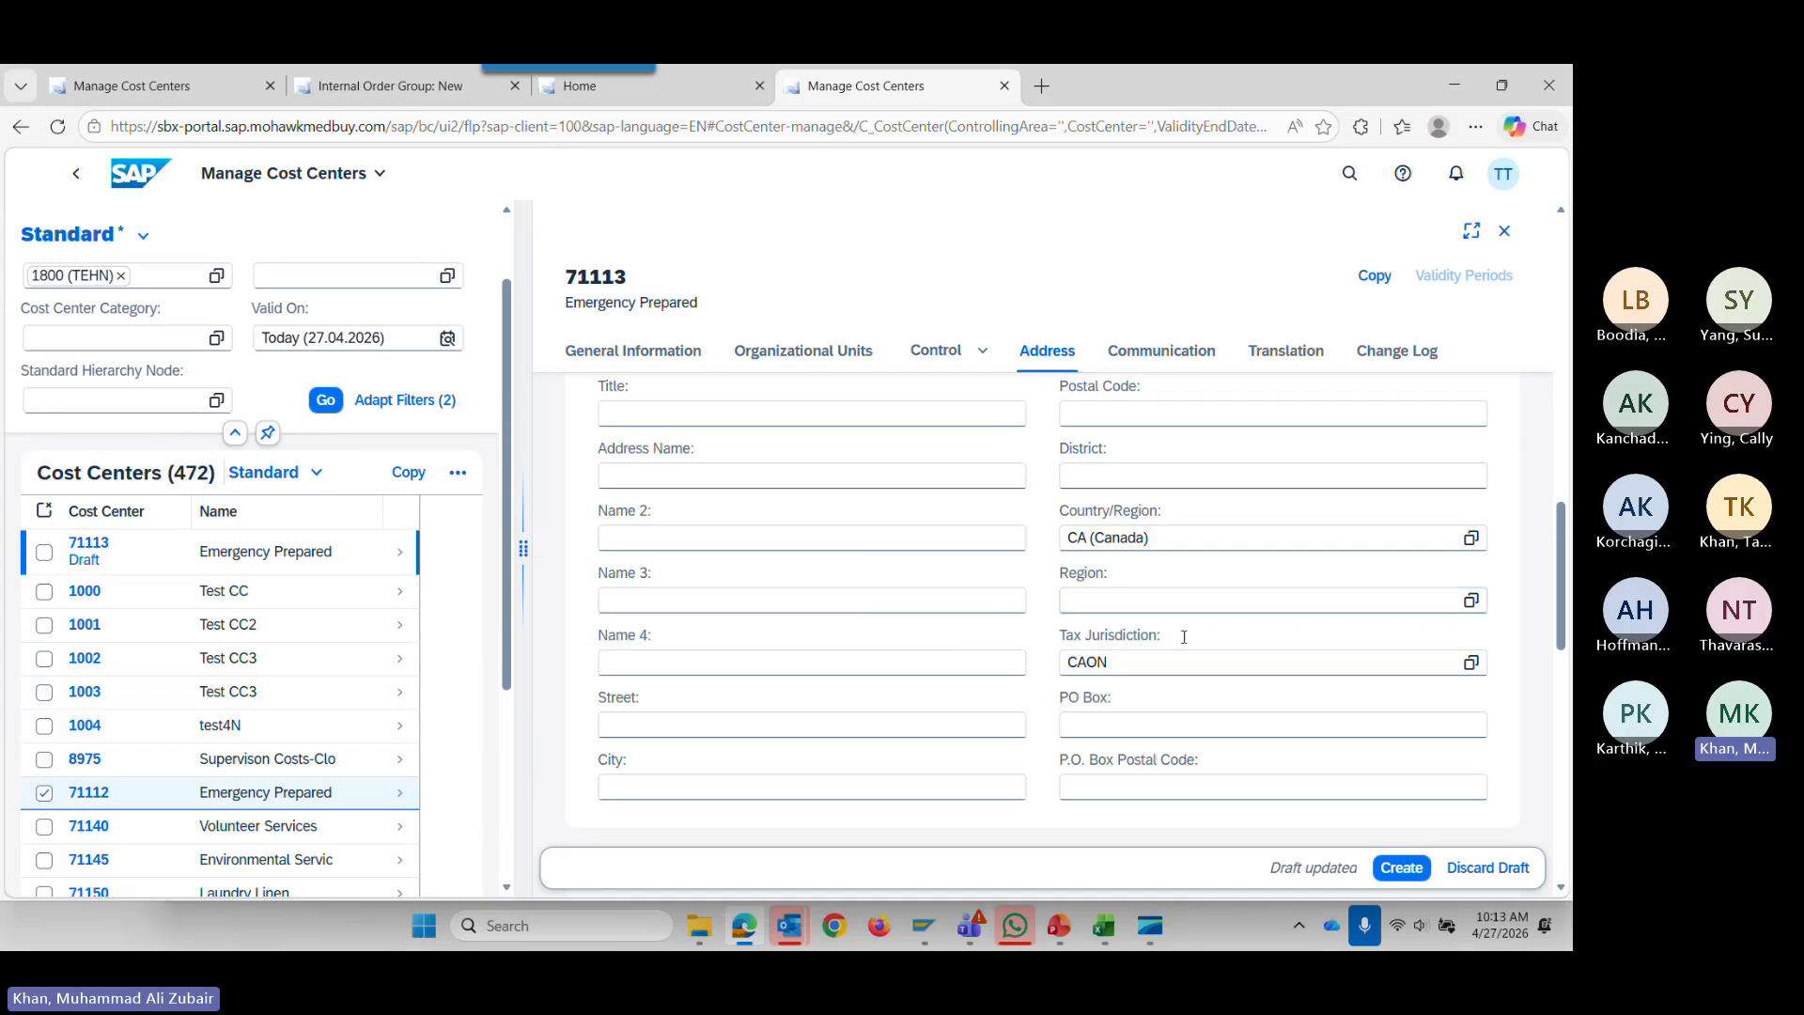
Review the draft's organizational units and general information, and create cost center 71113.
scroll(1184, 636, "down", 2)
scroll(1147, 658, "up", 15)
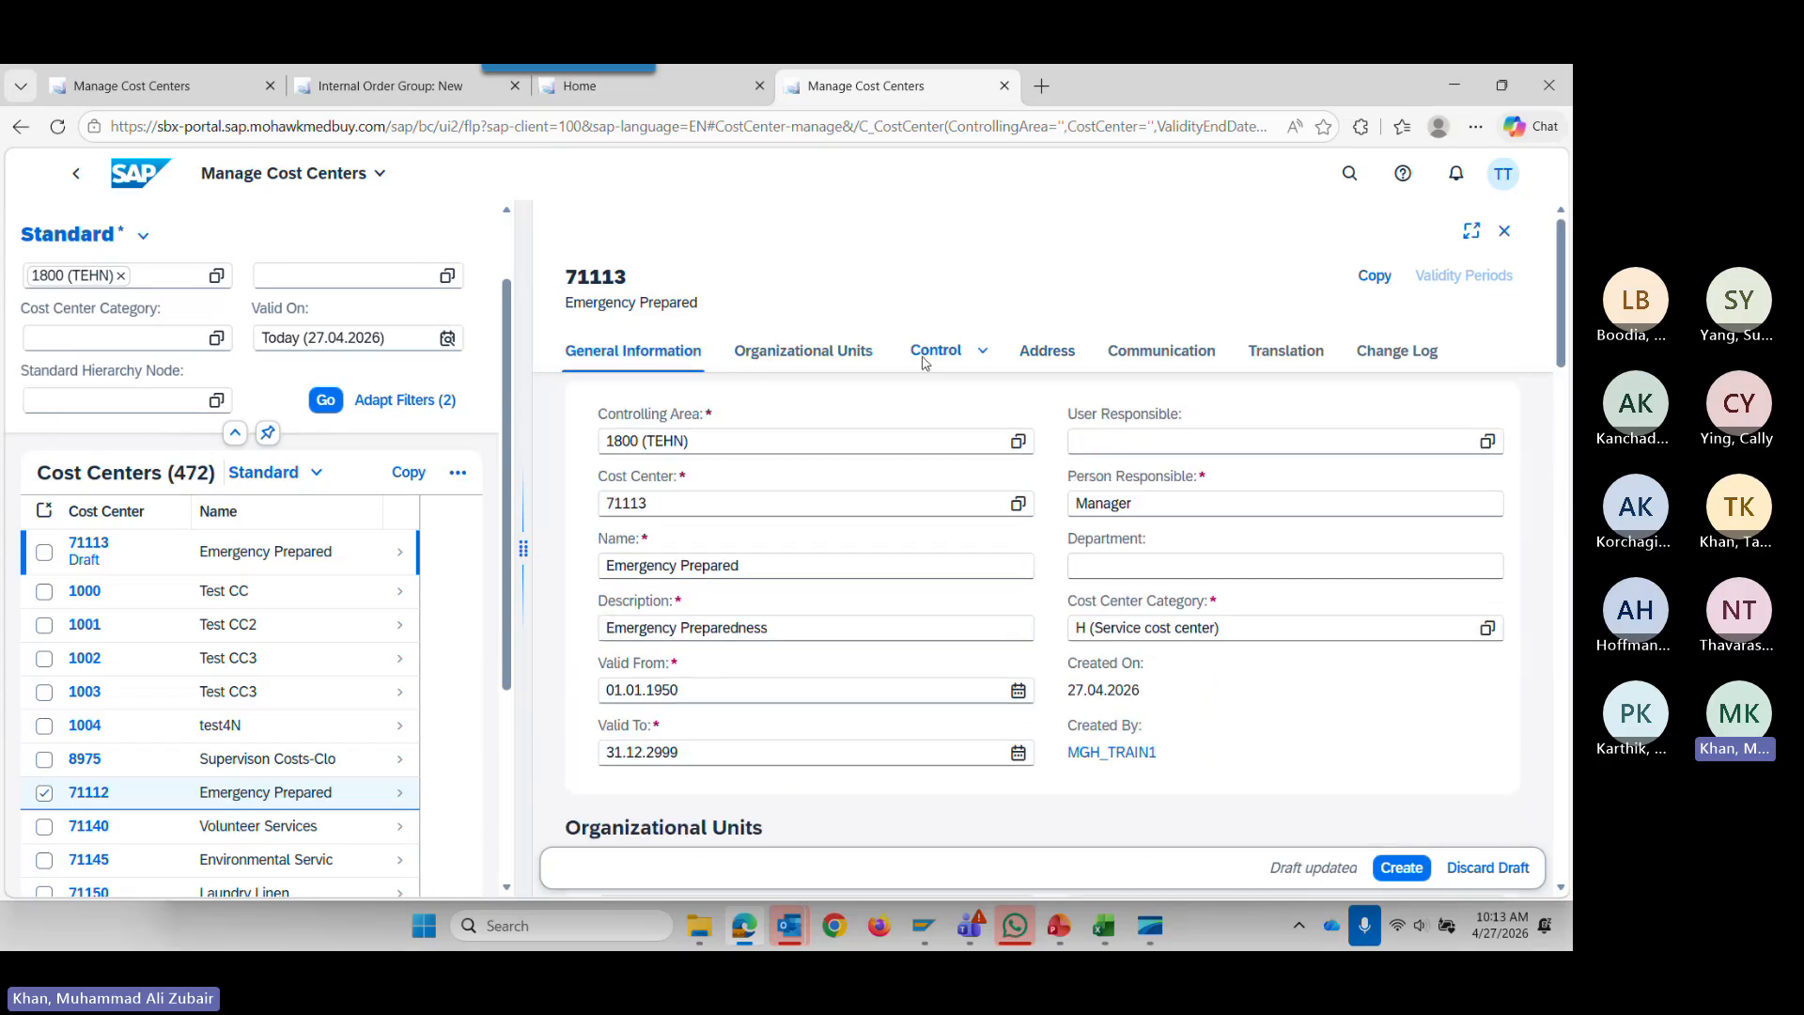
left_click(836, 357)
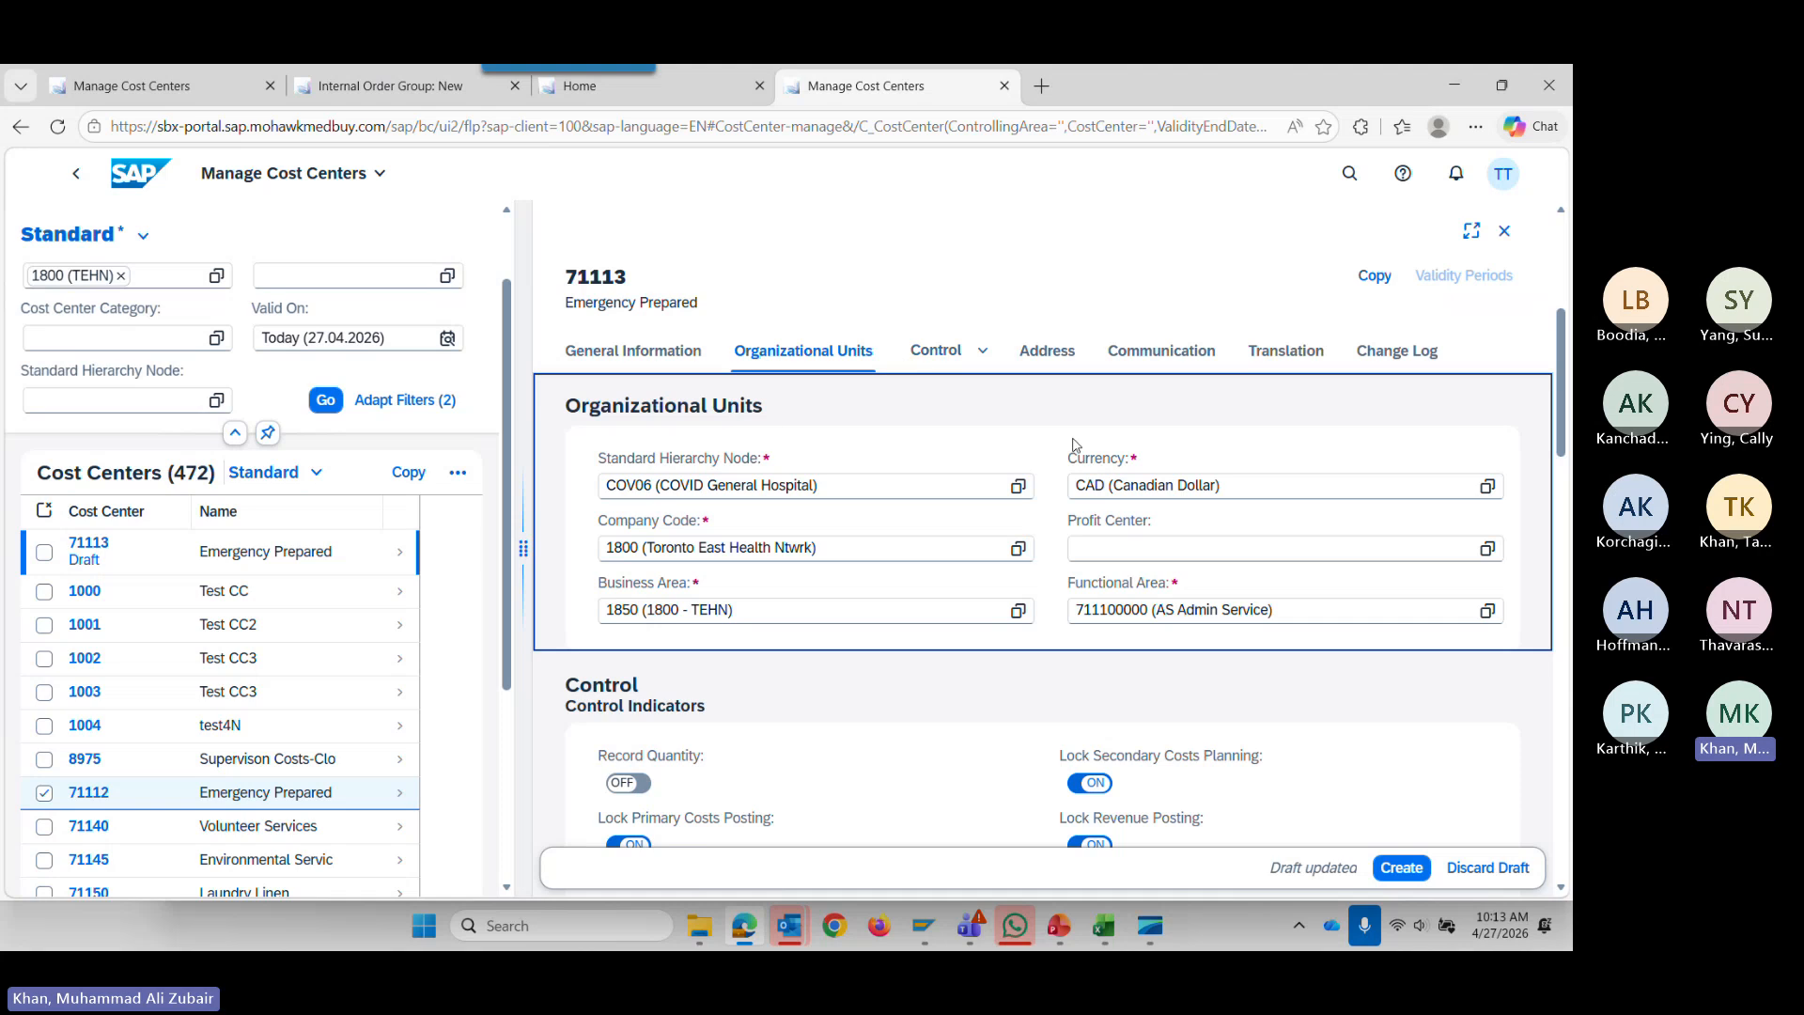
left_click(661, 358)
scroll(688, 424, "up", 2)
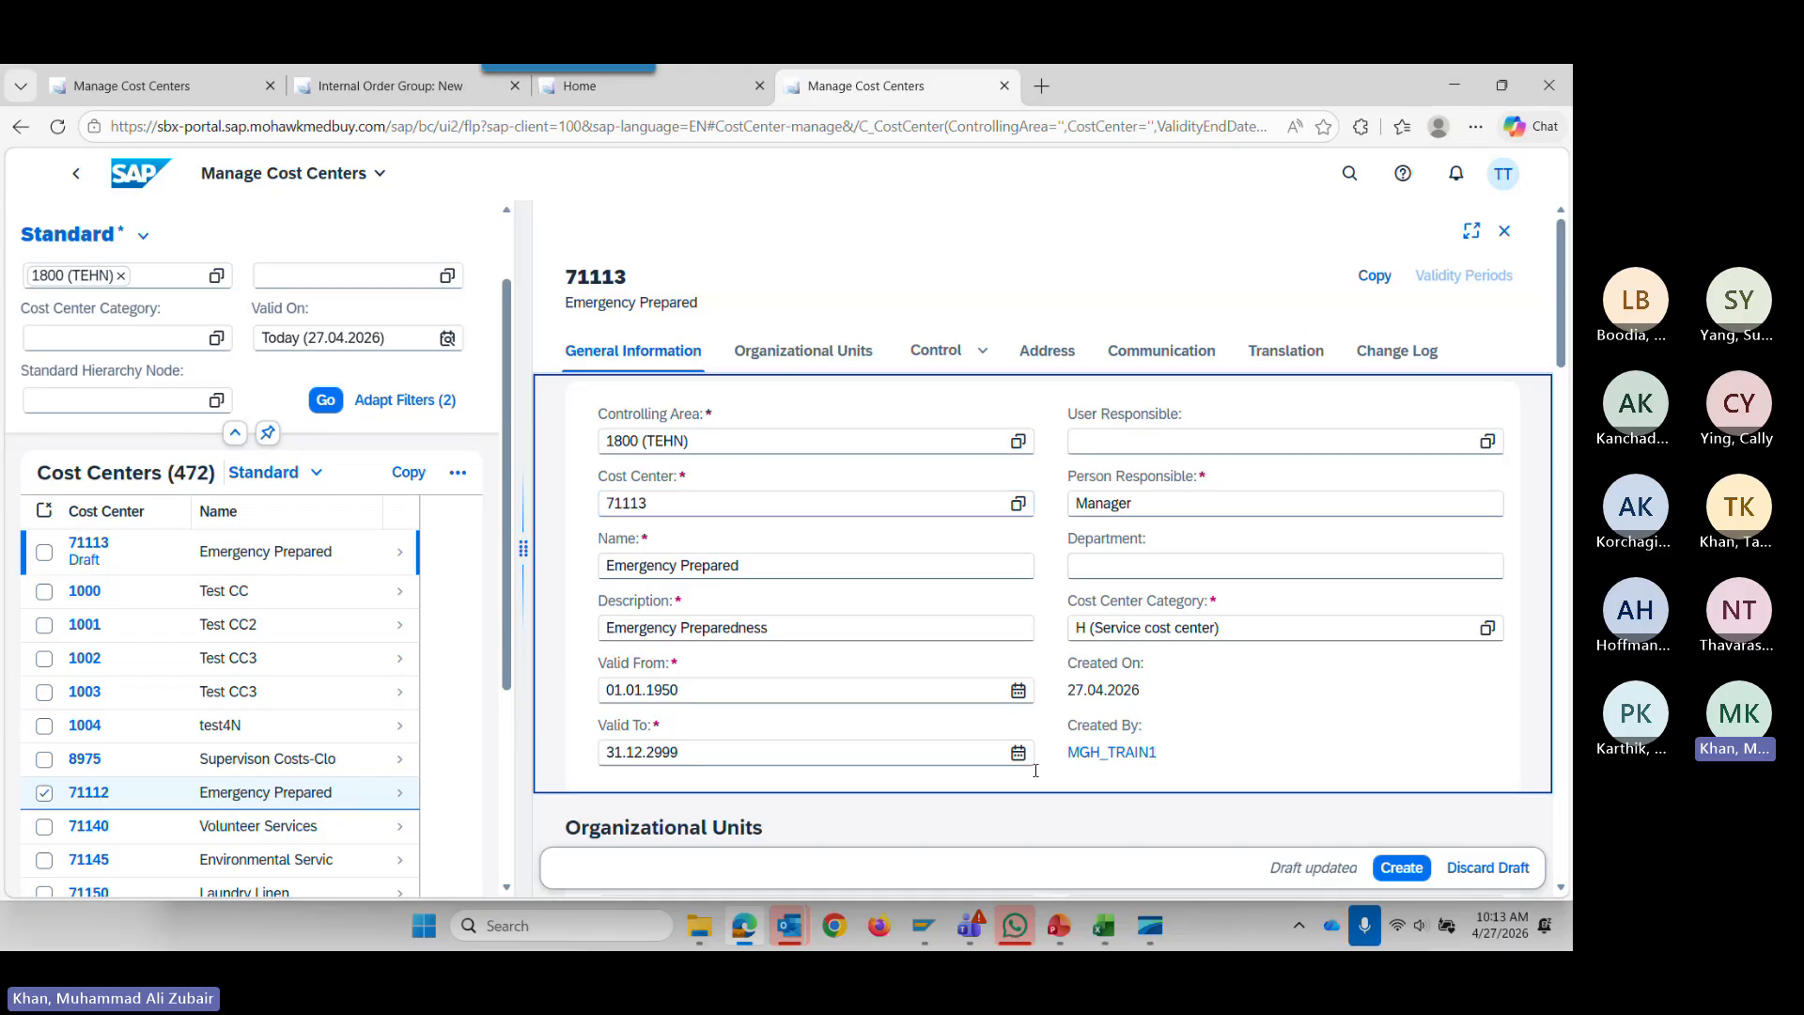
left_click(1405, 869)
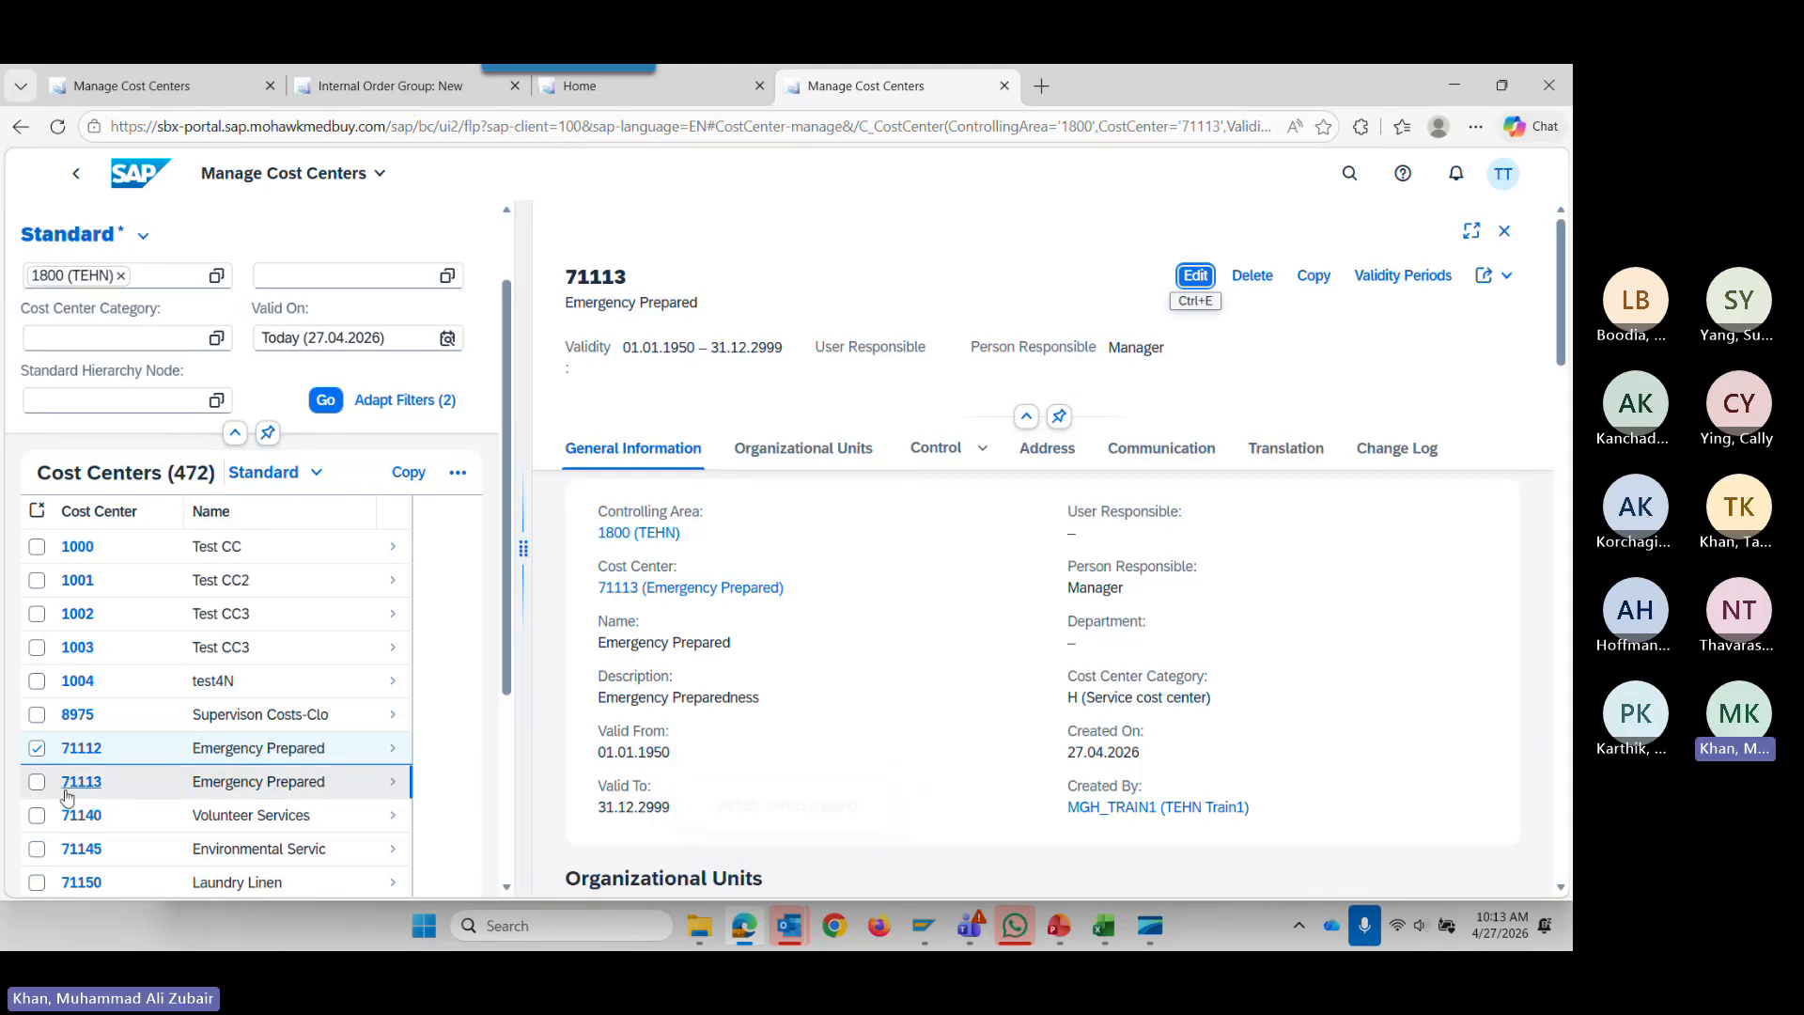
Close the cost center details and select 71113 in the cost center list alongside 71112.
left_click(1504, 230)
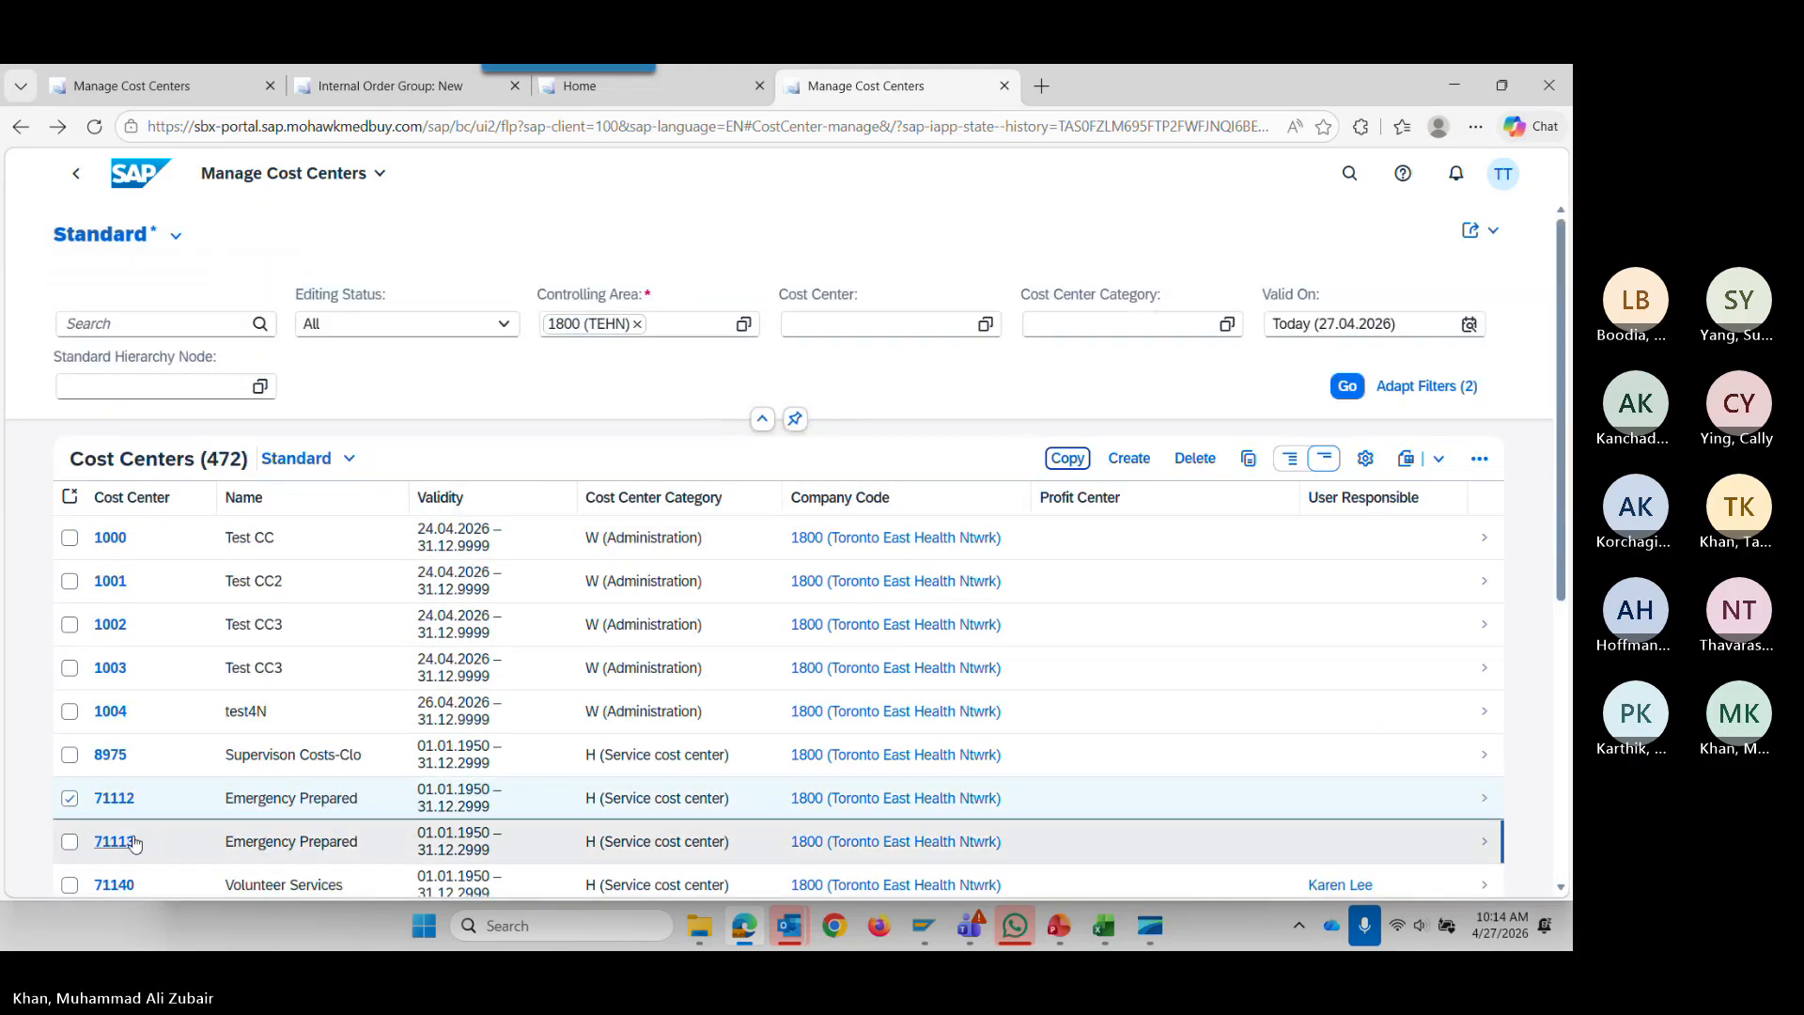
scroll(141, 826, "down", 1)
left_click(73, 741)
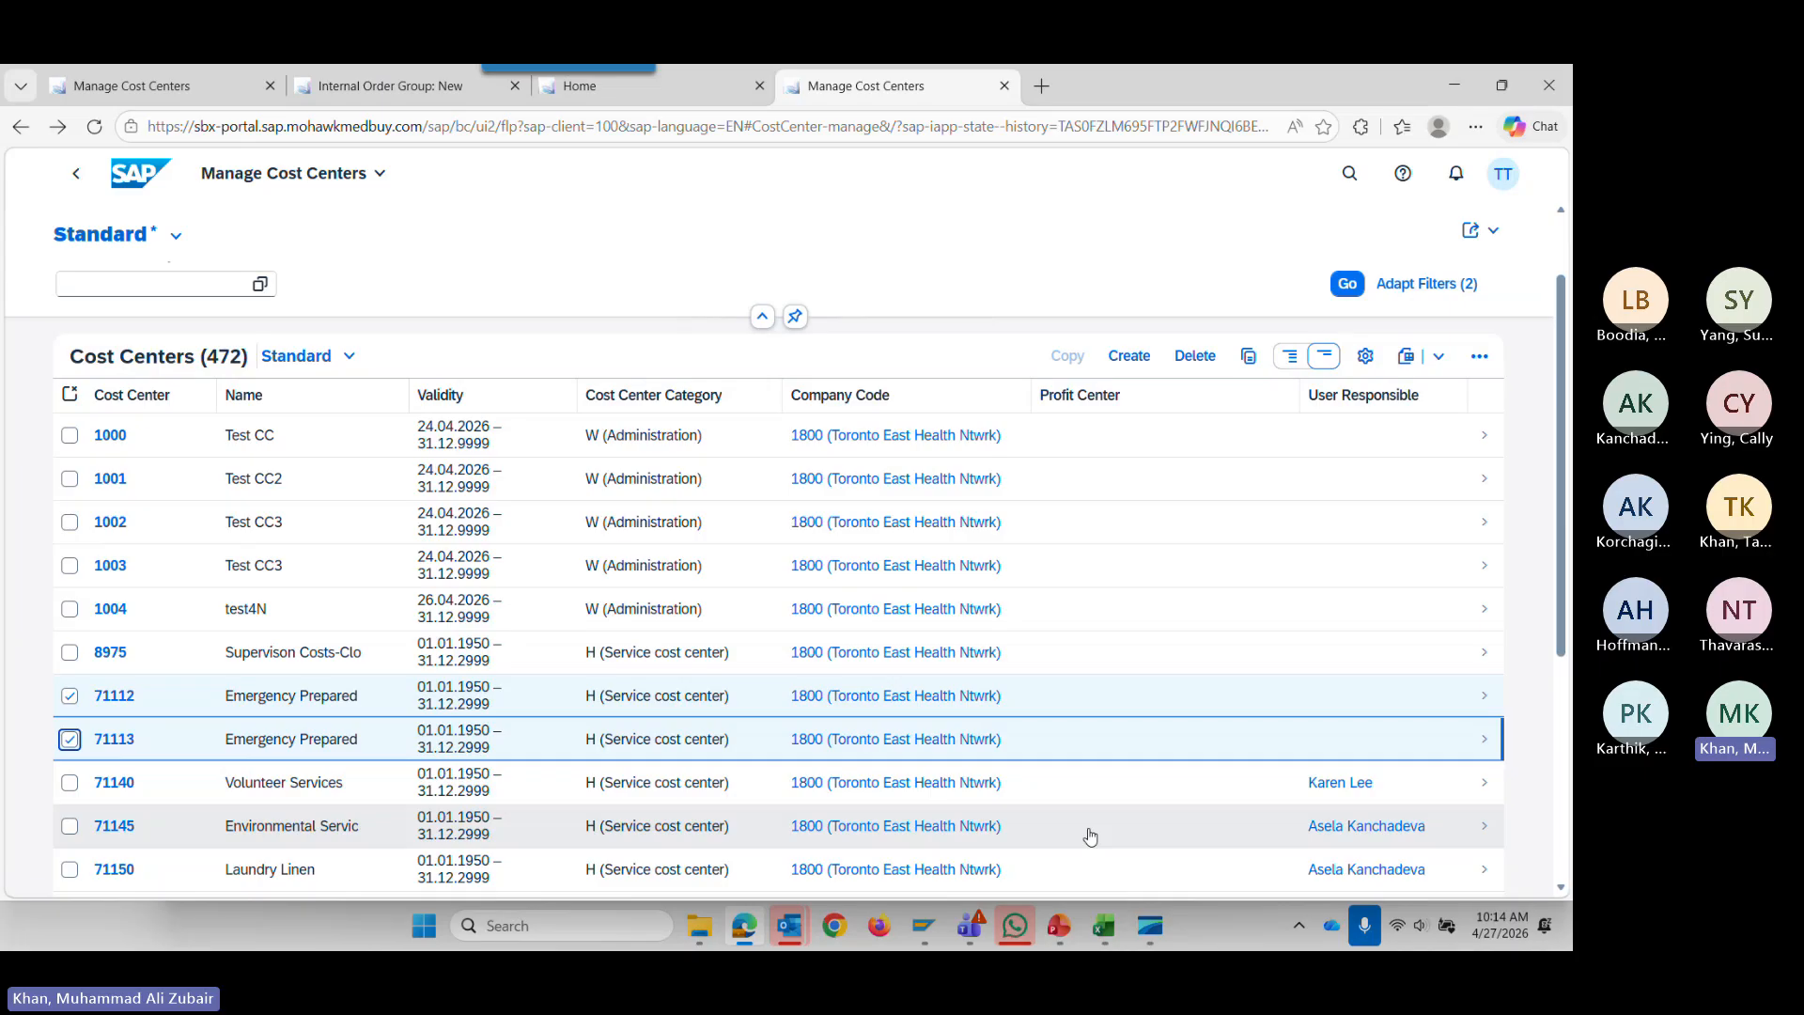
Copy T-code KS03 from the Excel workbook and run it in the SAP Easy Access window.
left_click(1104, 925)
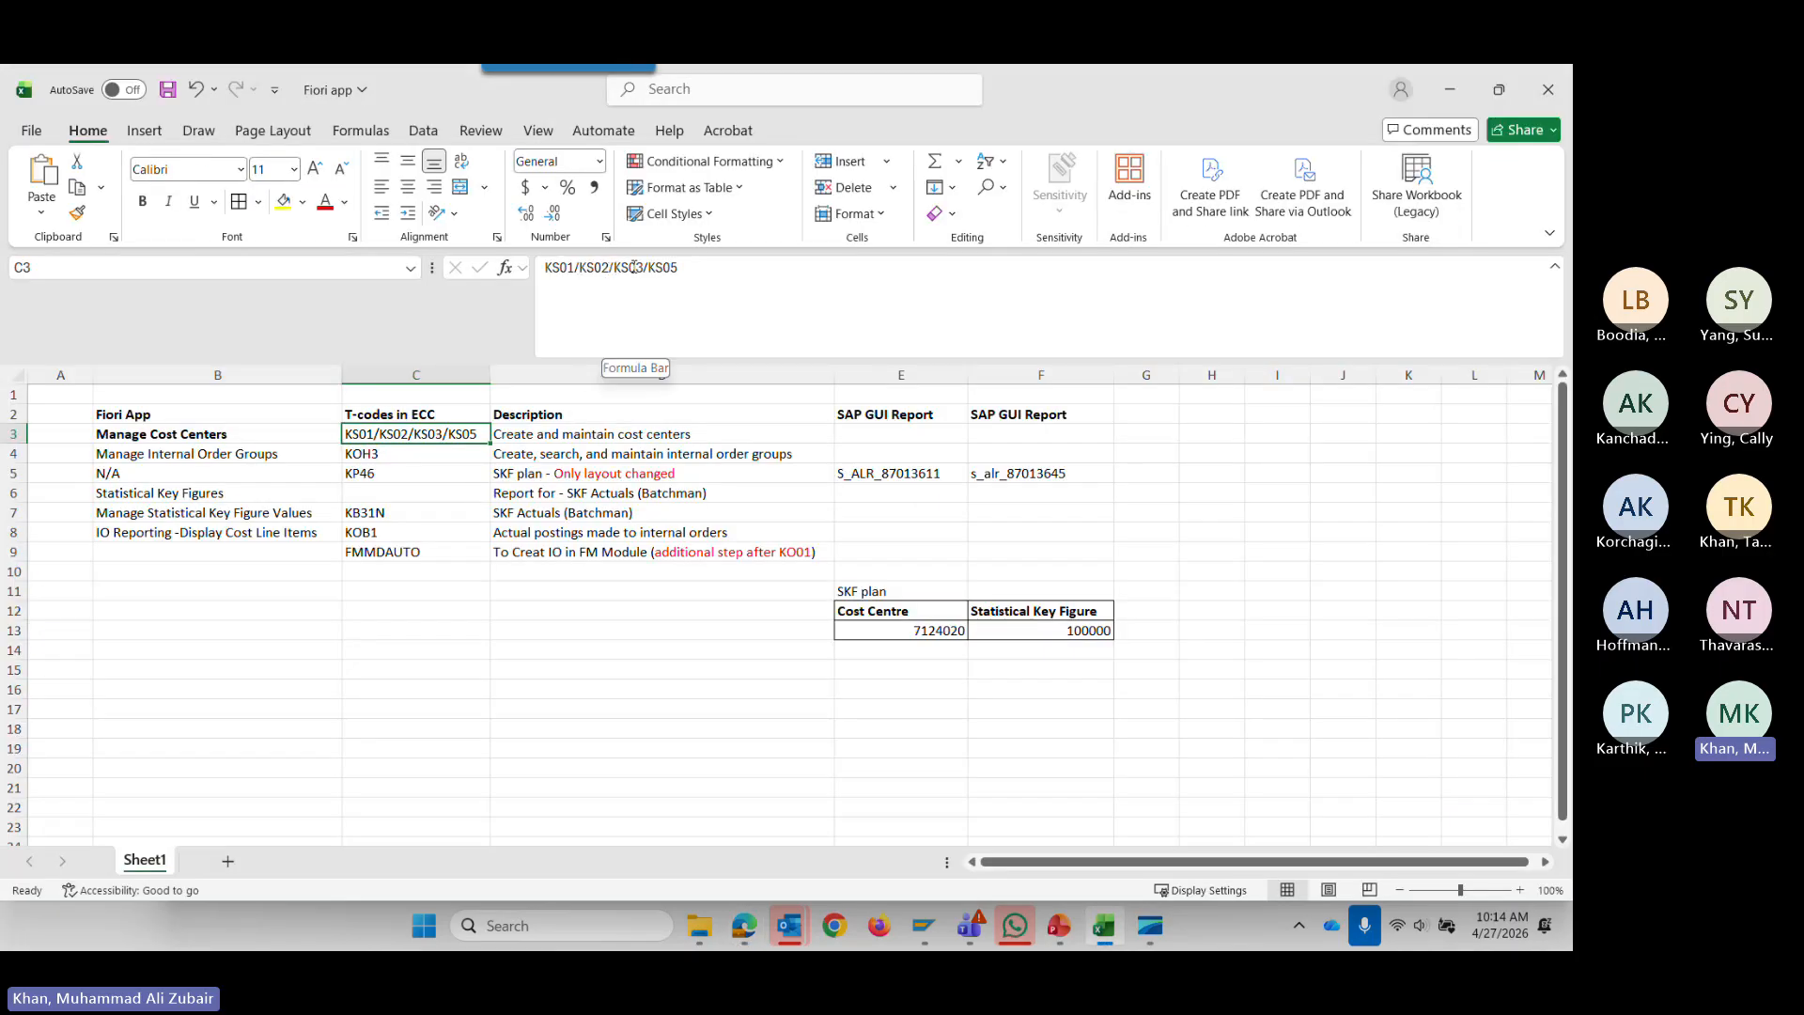
left_click_drag(645, 270, 614, 270)
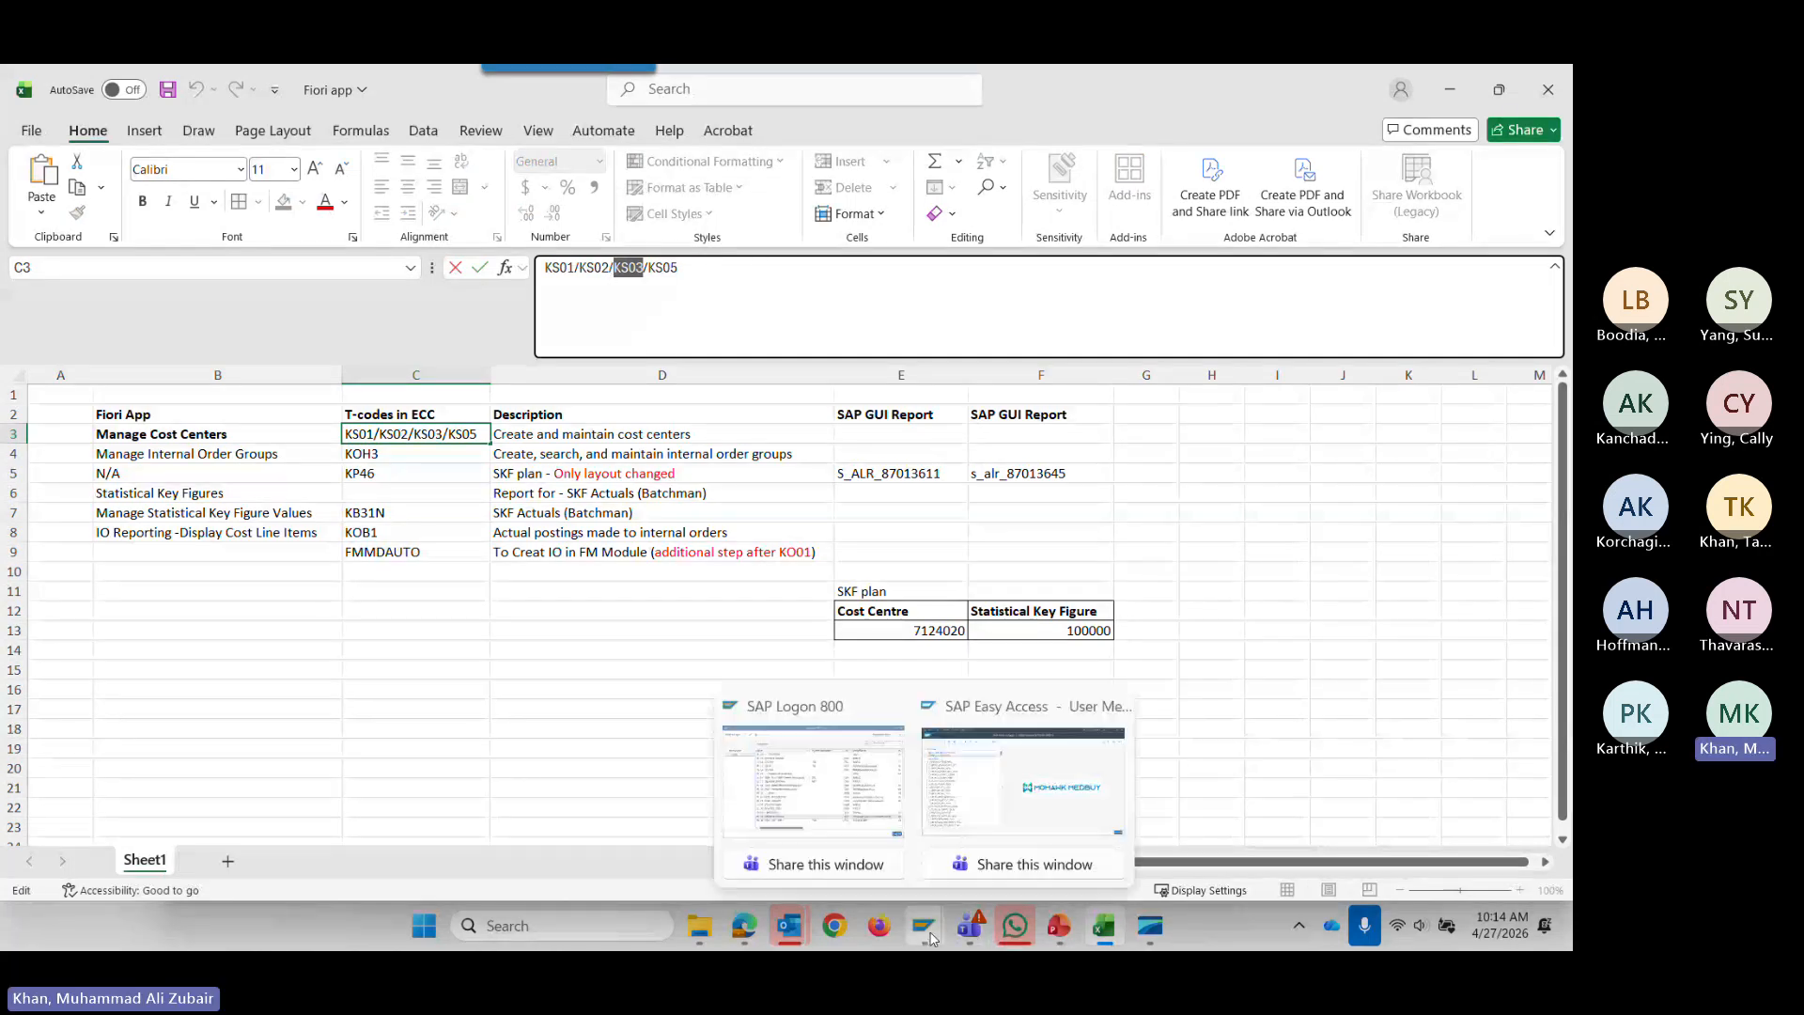
left_click(1029, 785)
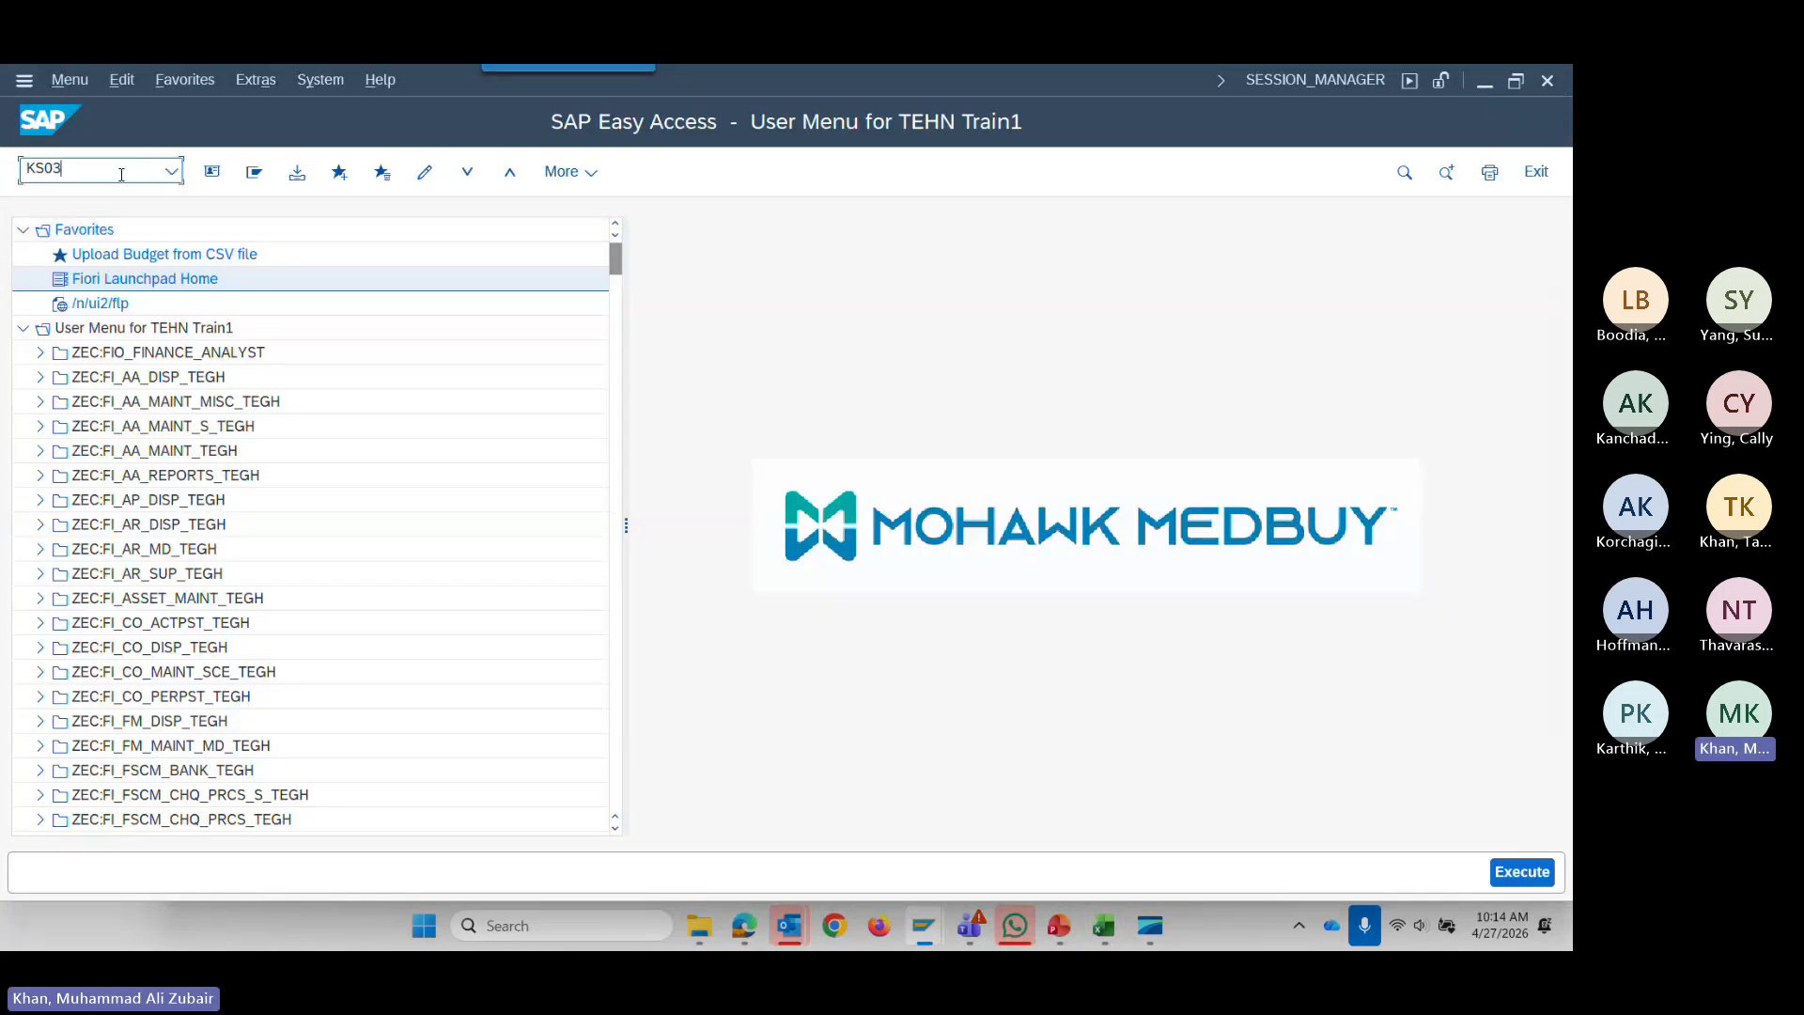
key("Return")
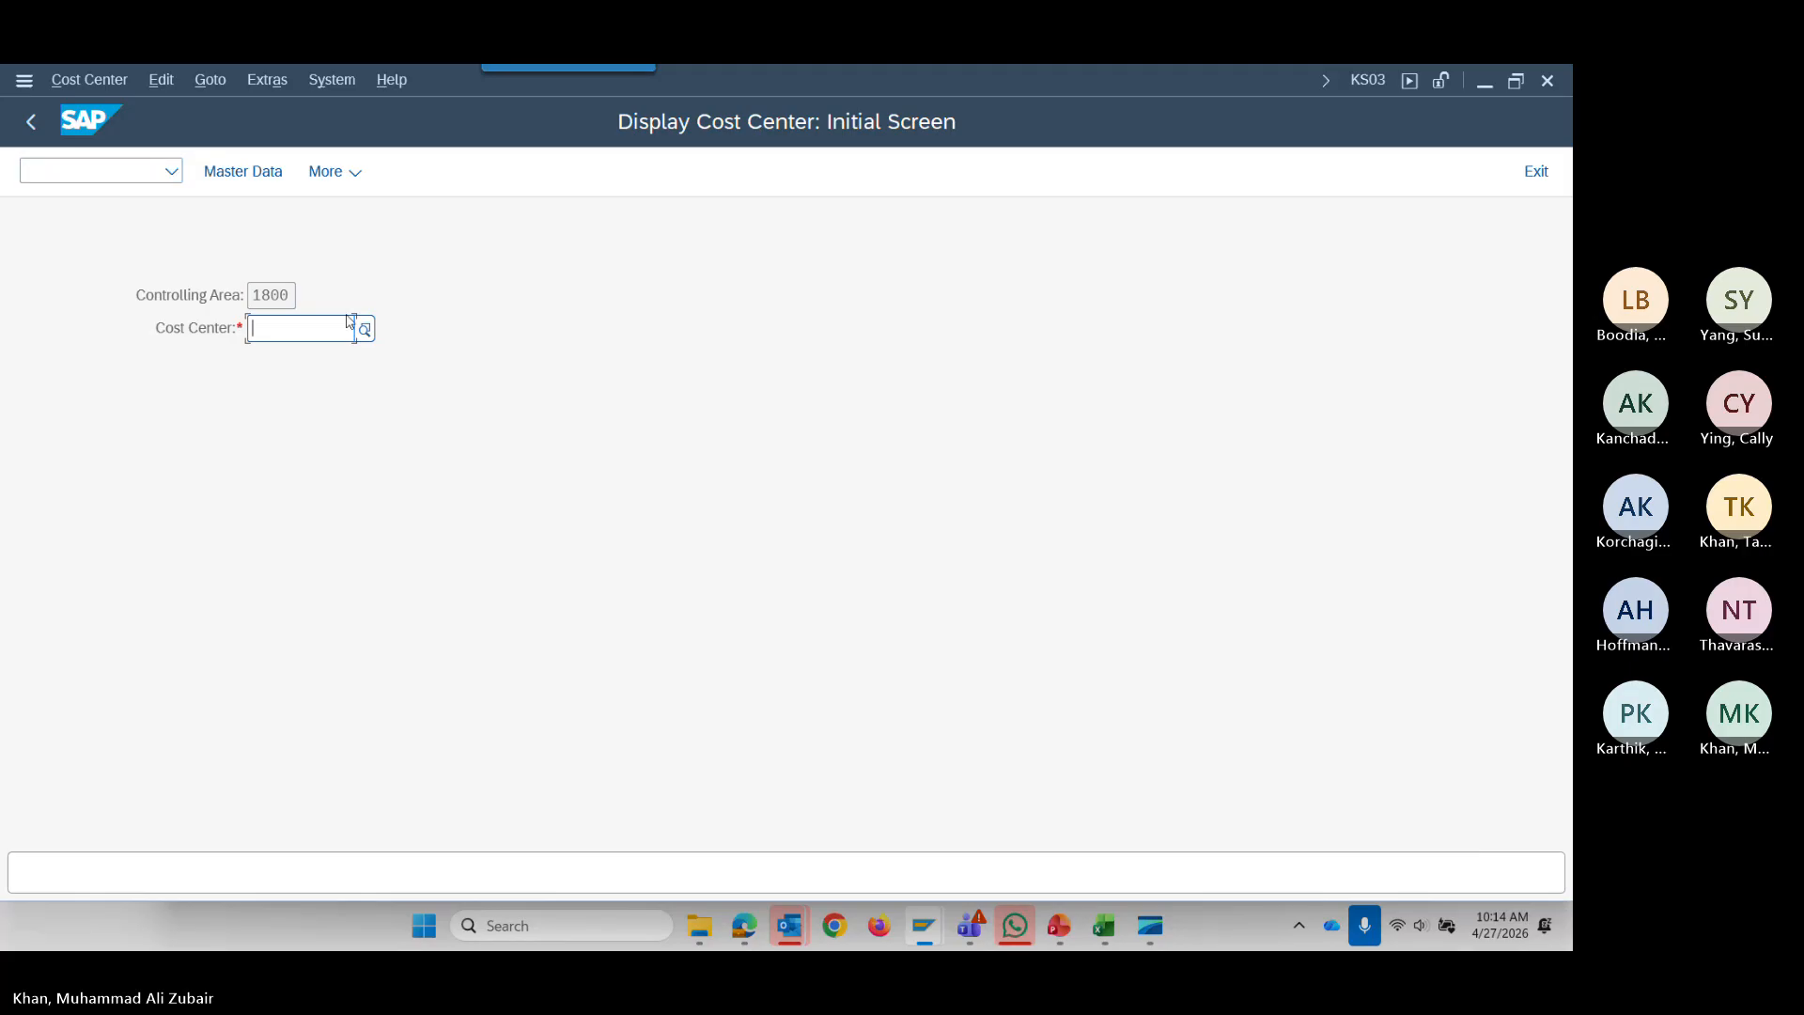
List the cost centers available for controlling area 1800 in the KS03 search help and close the list.
left_click(364, 331)
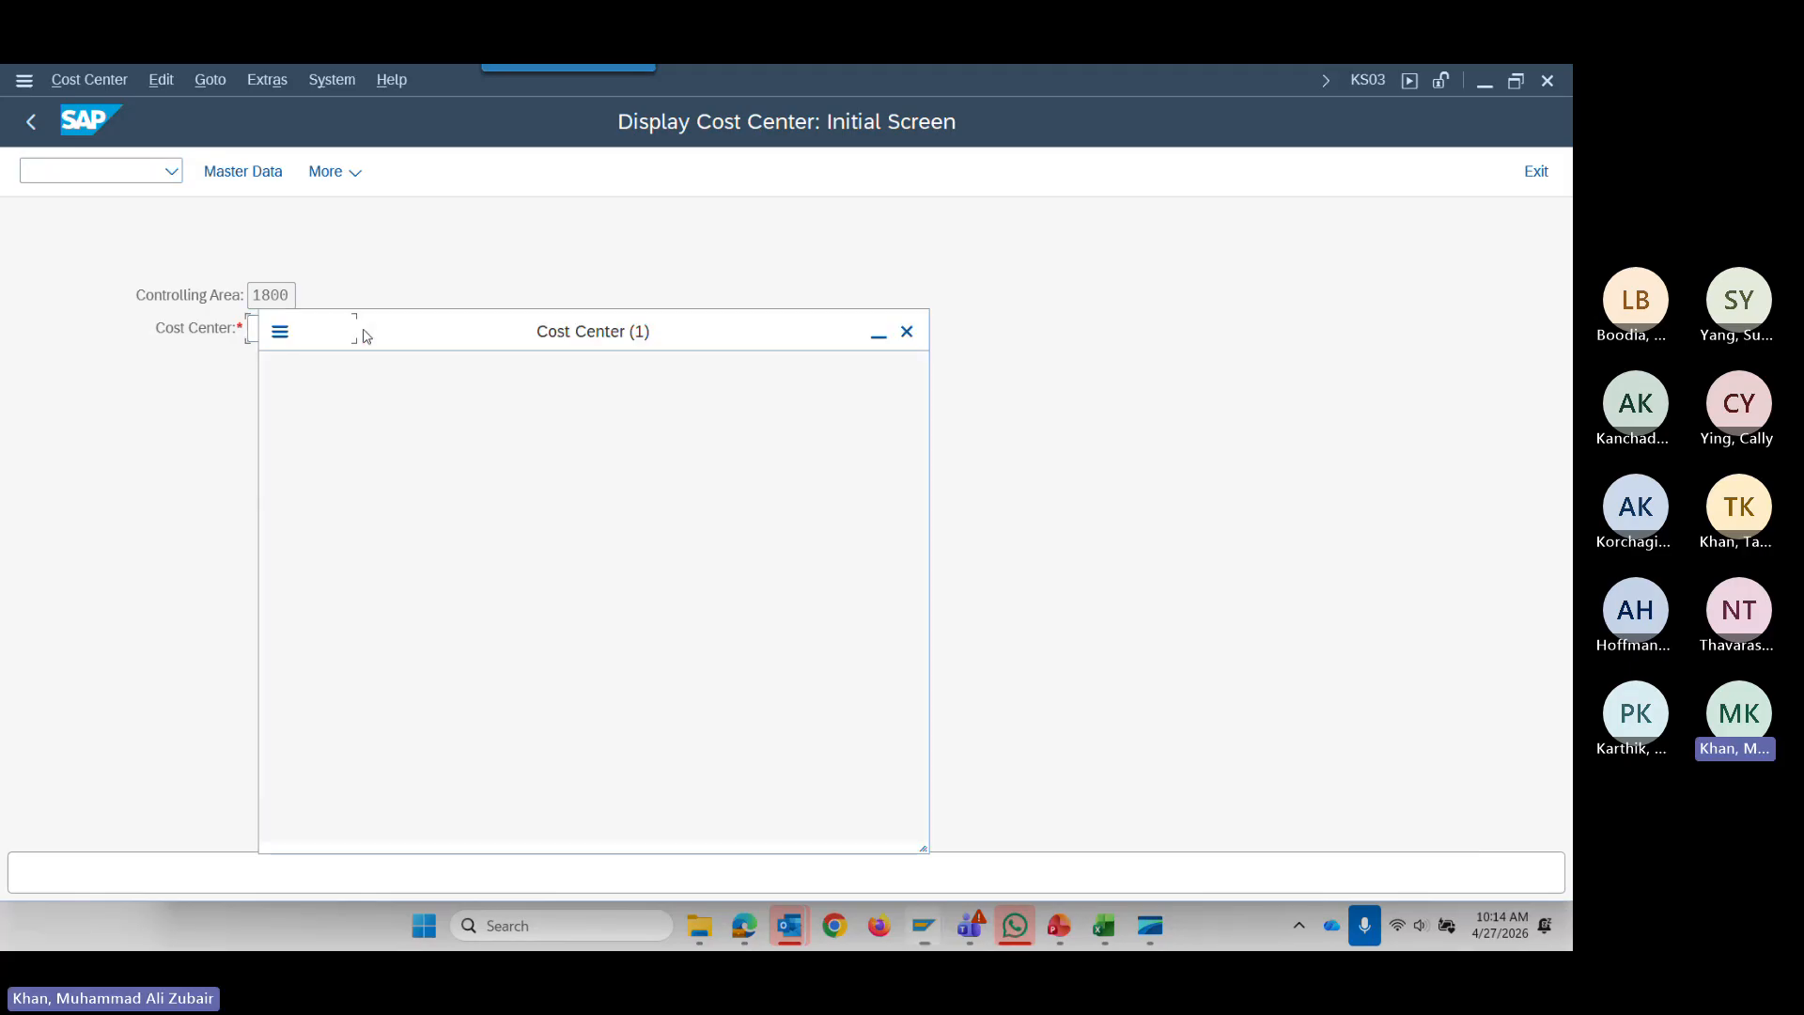
key("Return")
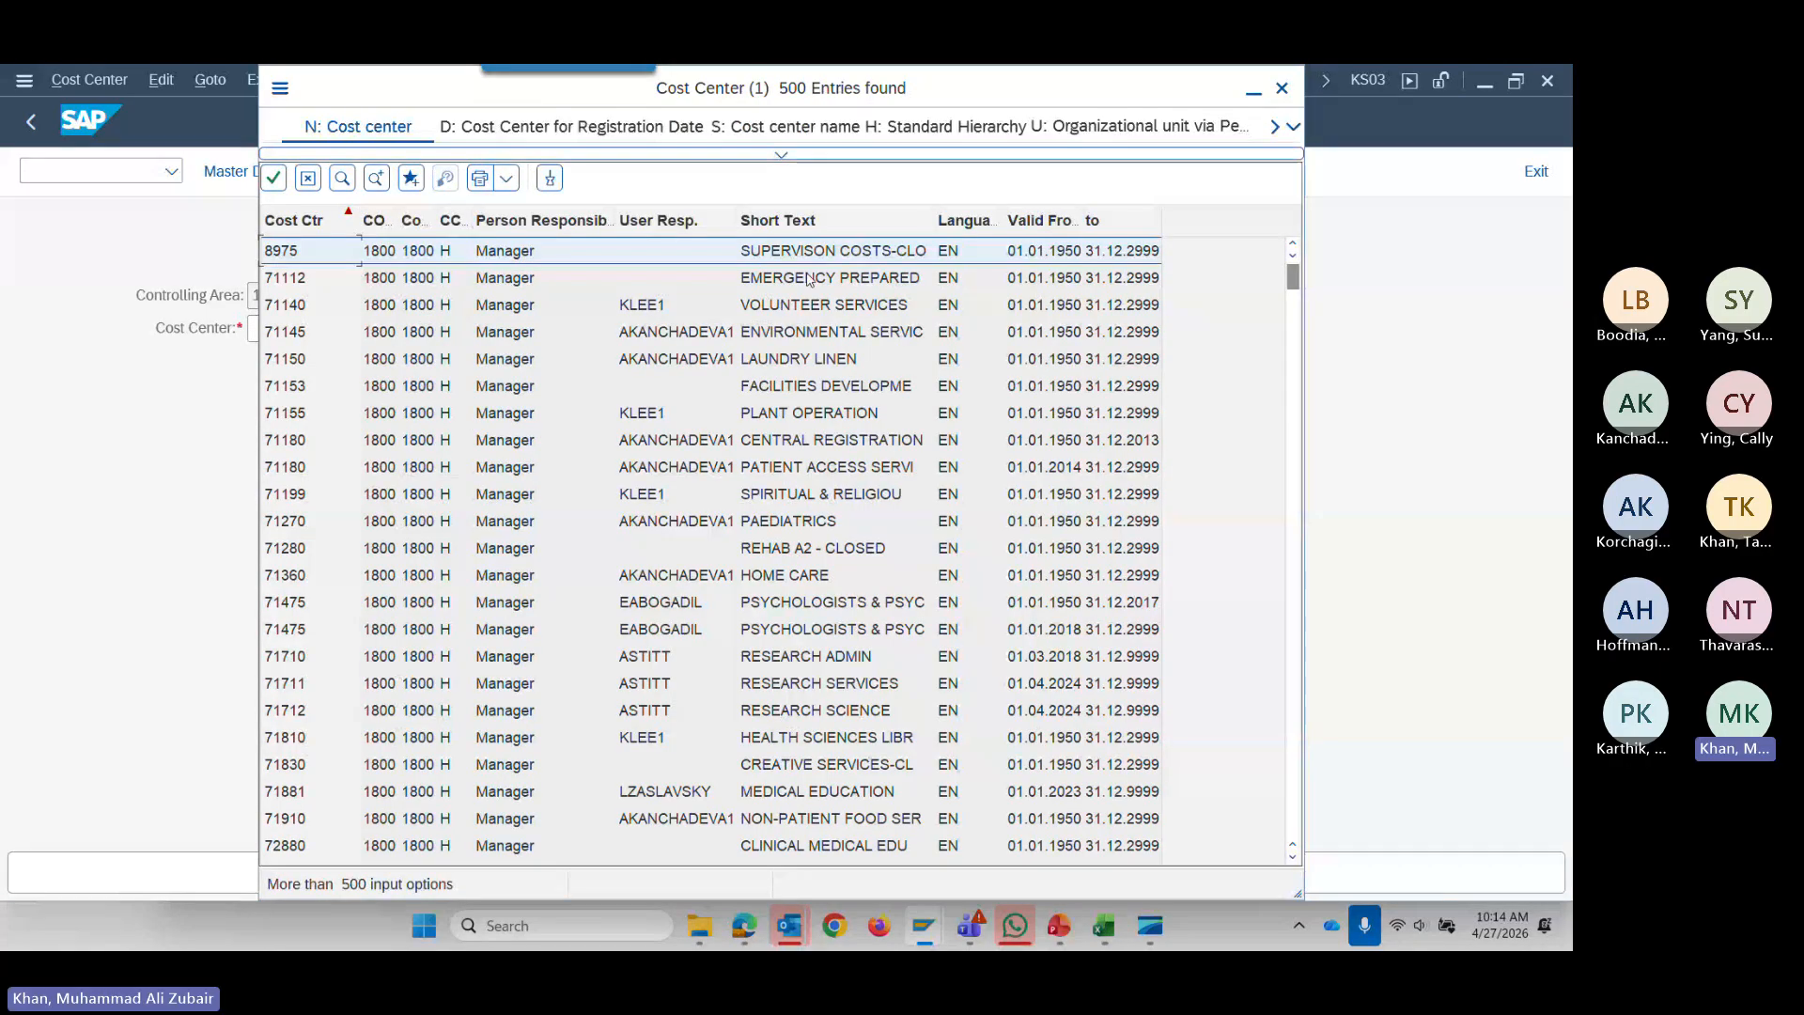
left_click(1281, 87)
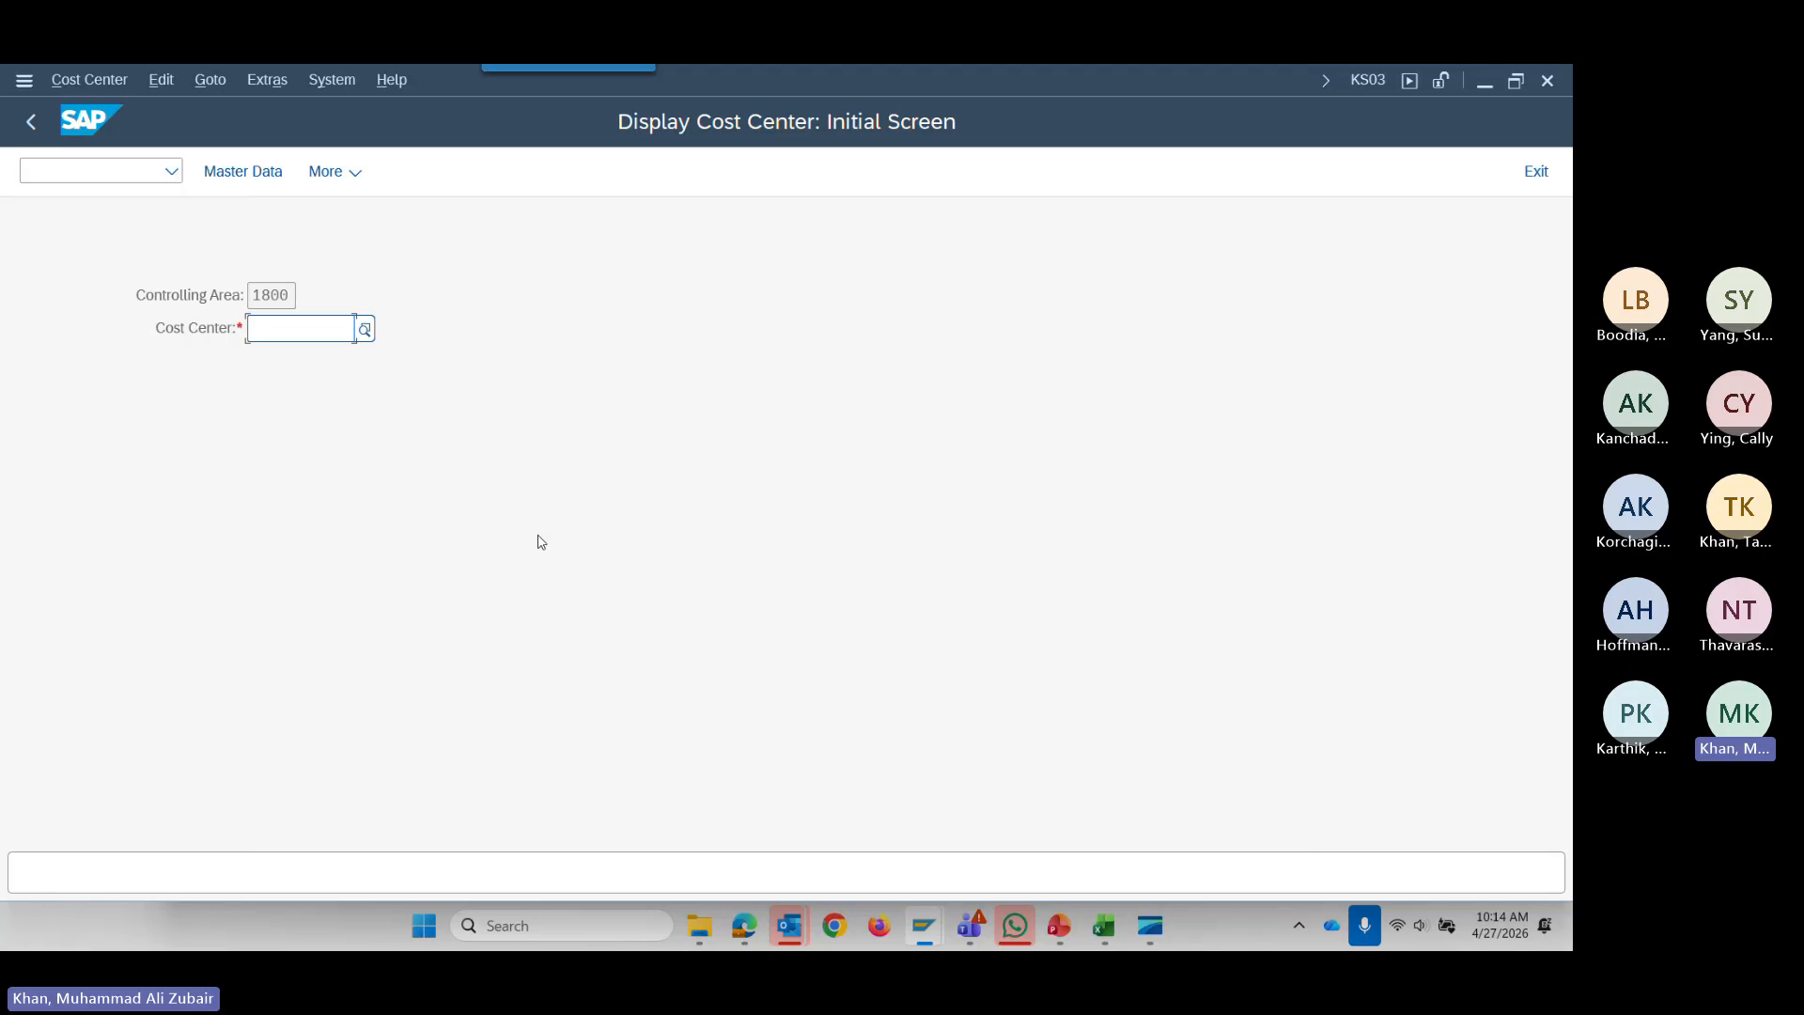
Switch to Manage Cost Centers in the browser, start a new cost center to review its form, and discard the draft.
left_click(1483, 85)
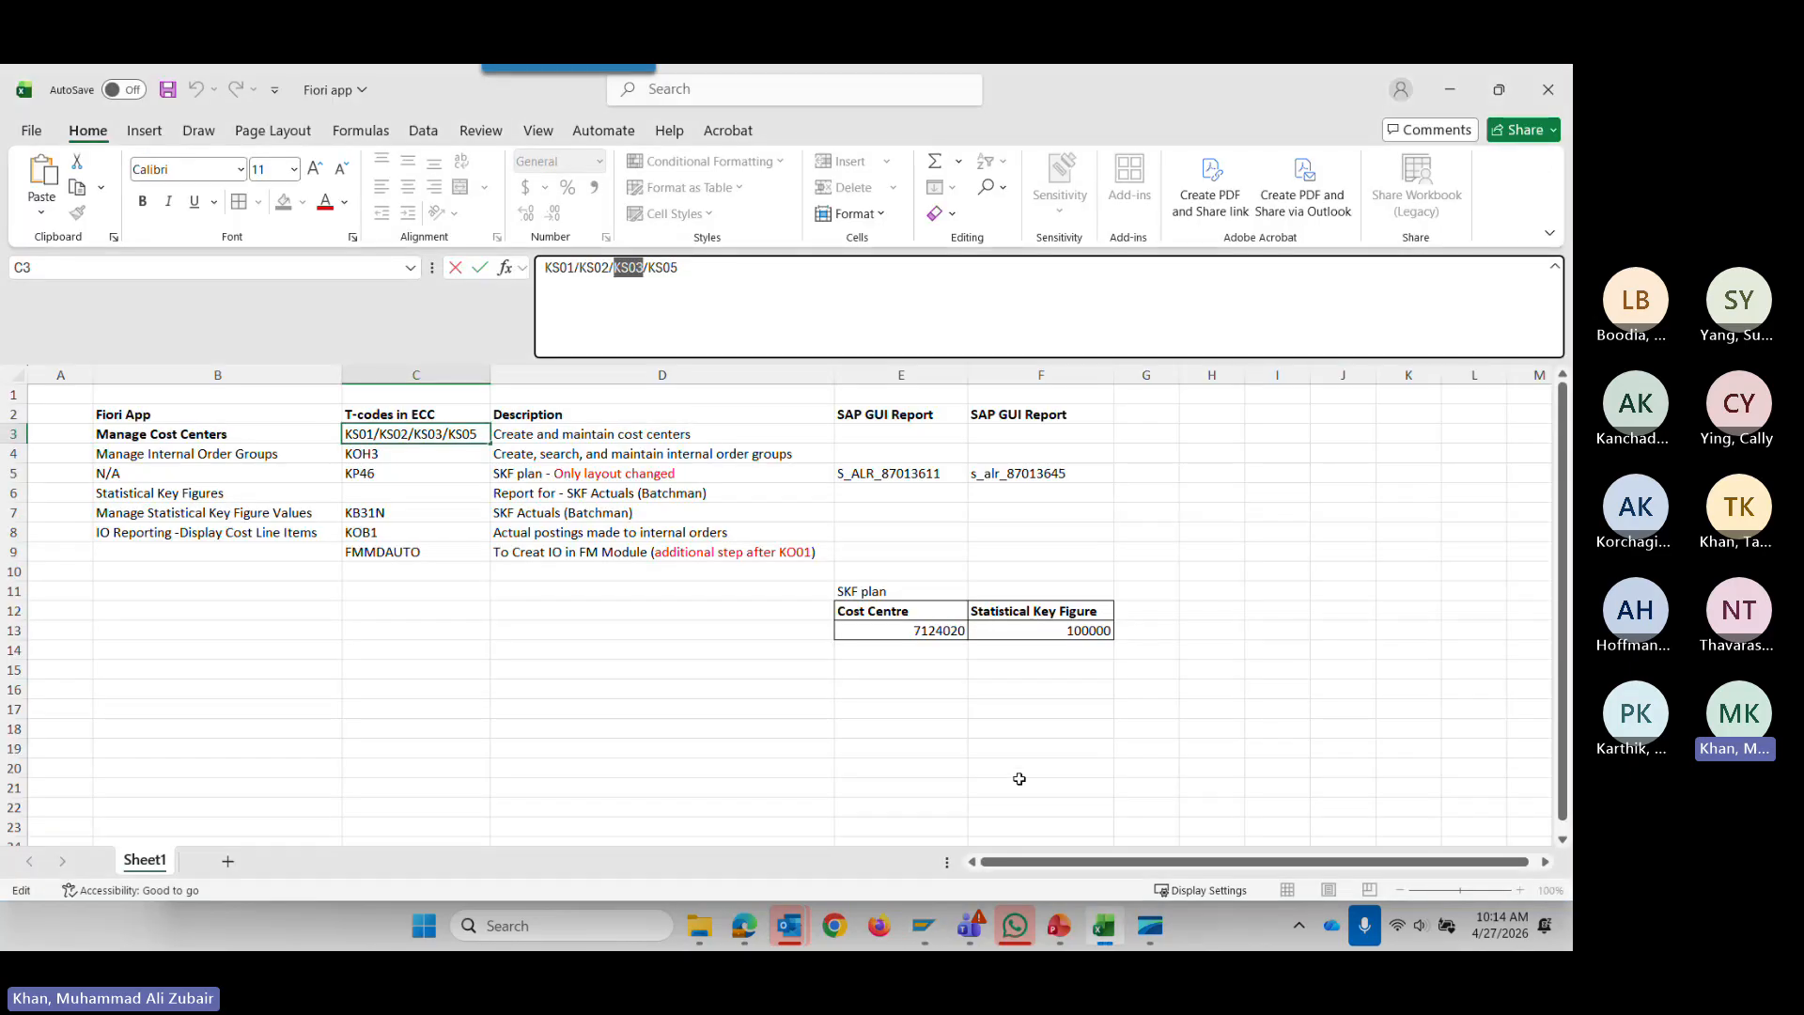
mouse_move(744, 925)
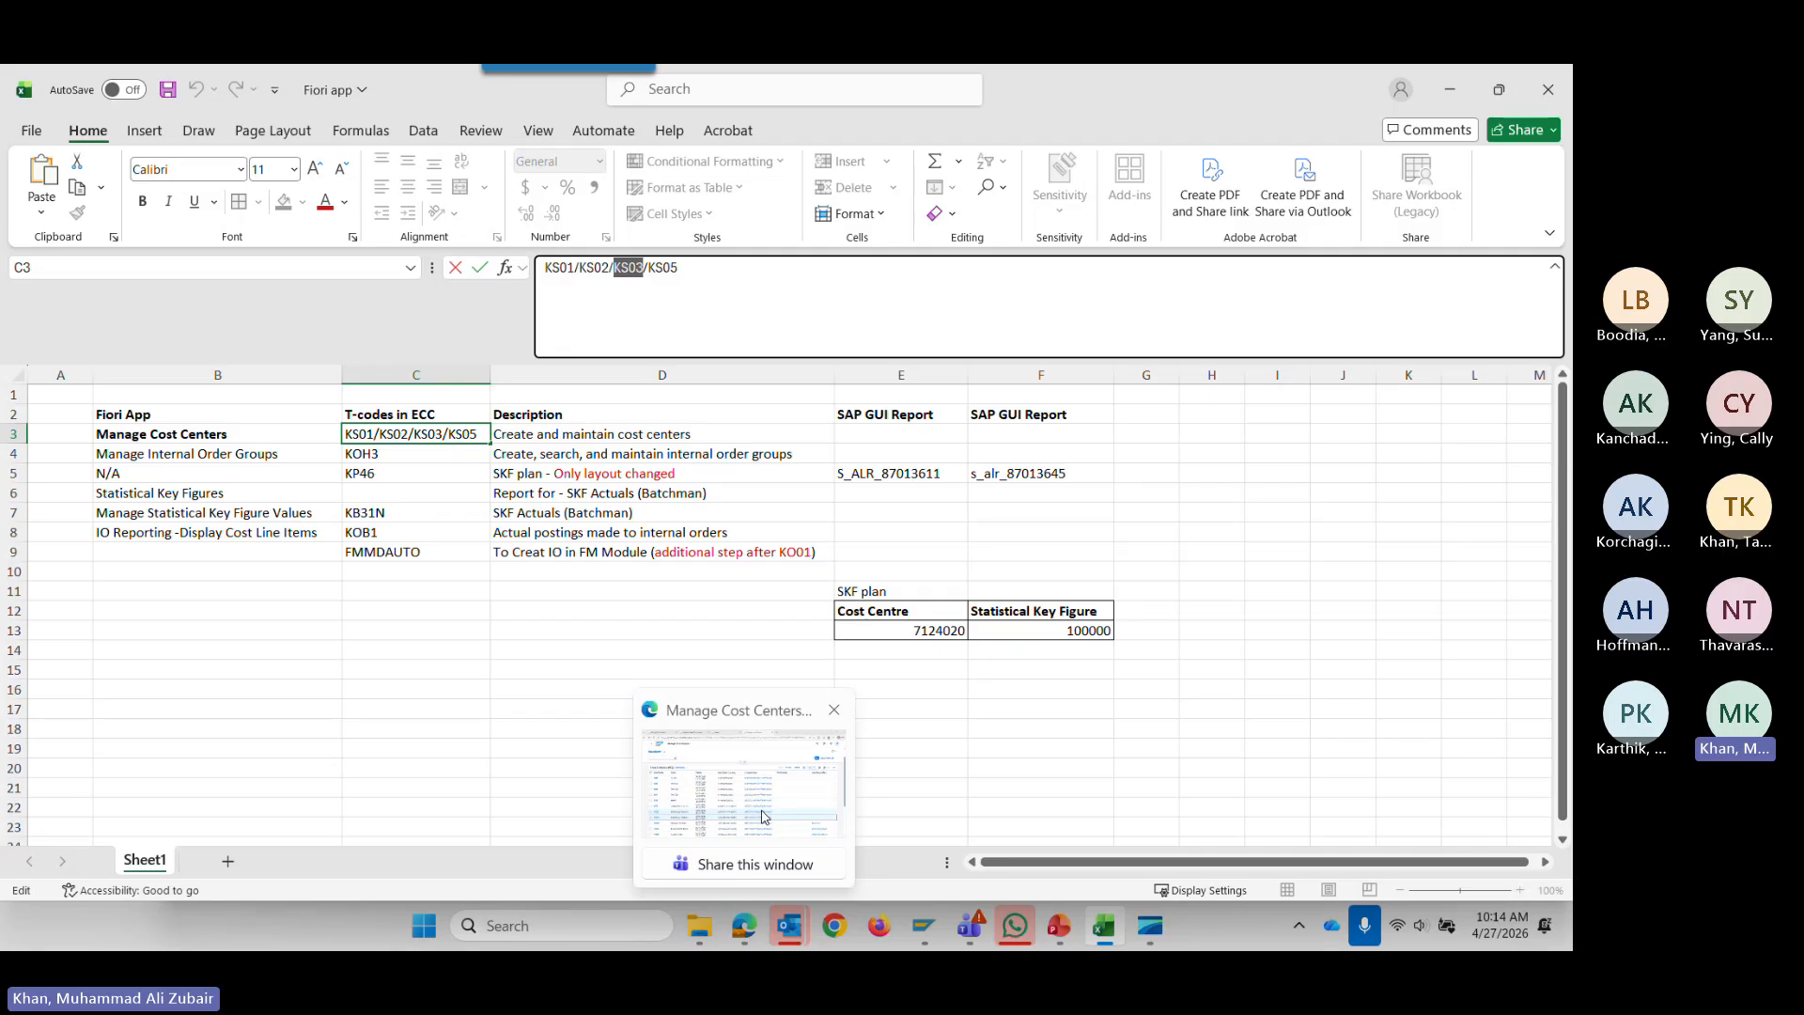
left_click(763, 816)
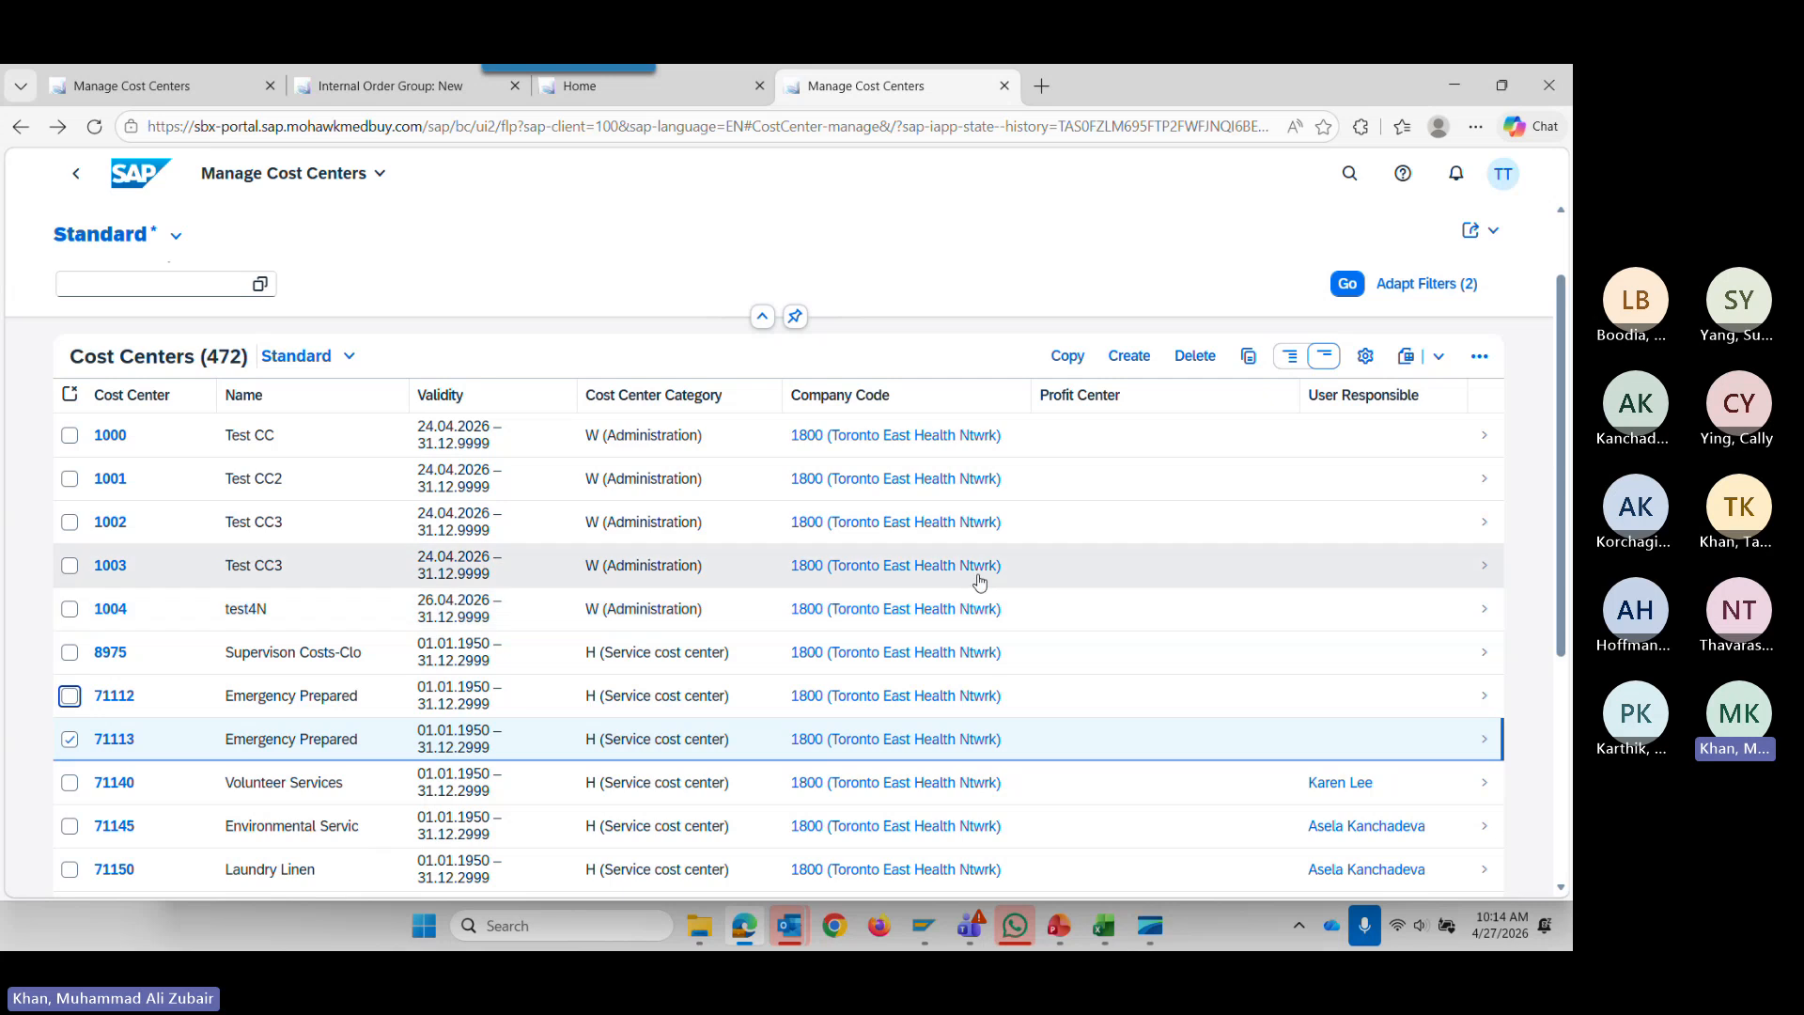
left_click(1128, 355)
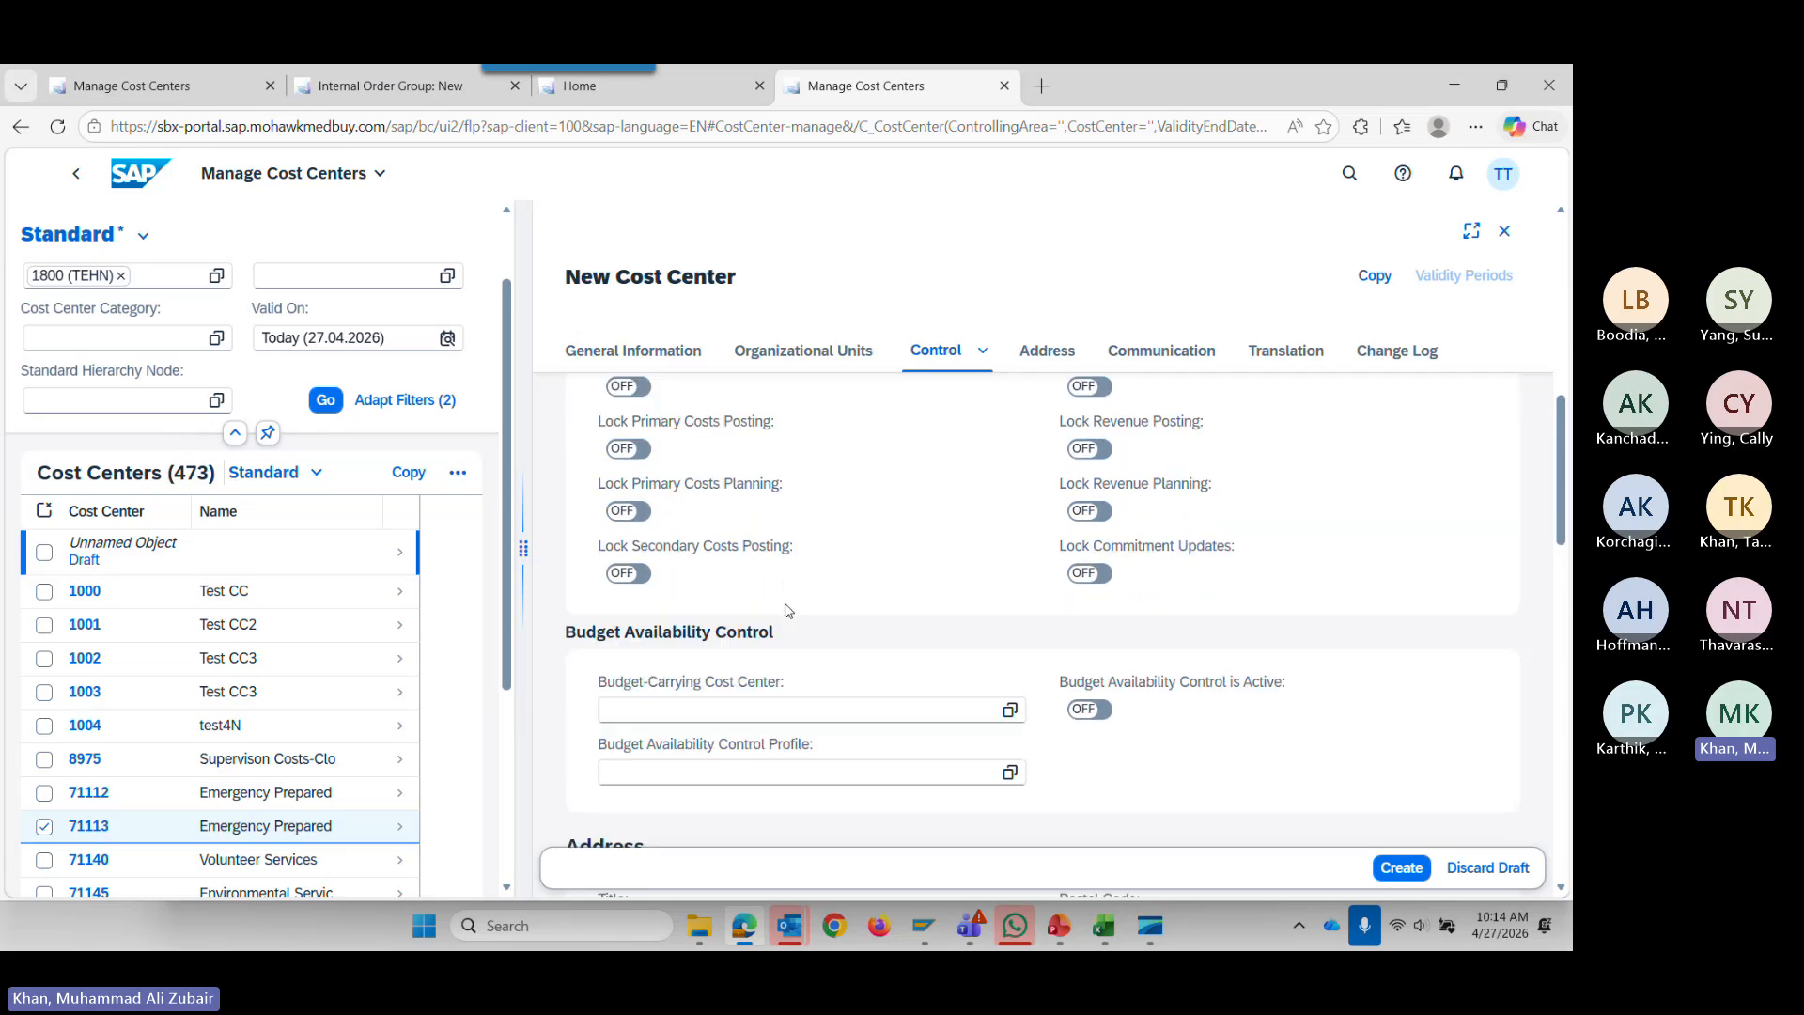
left_click(1482, 869)
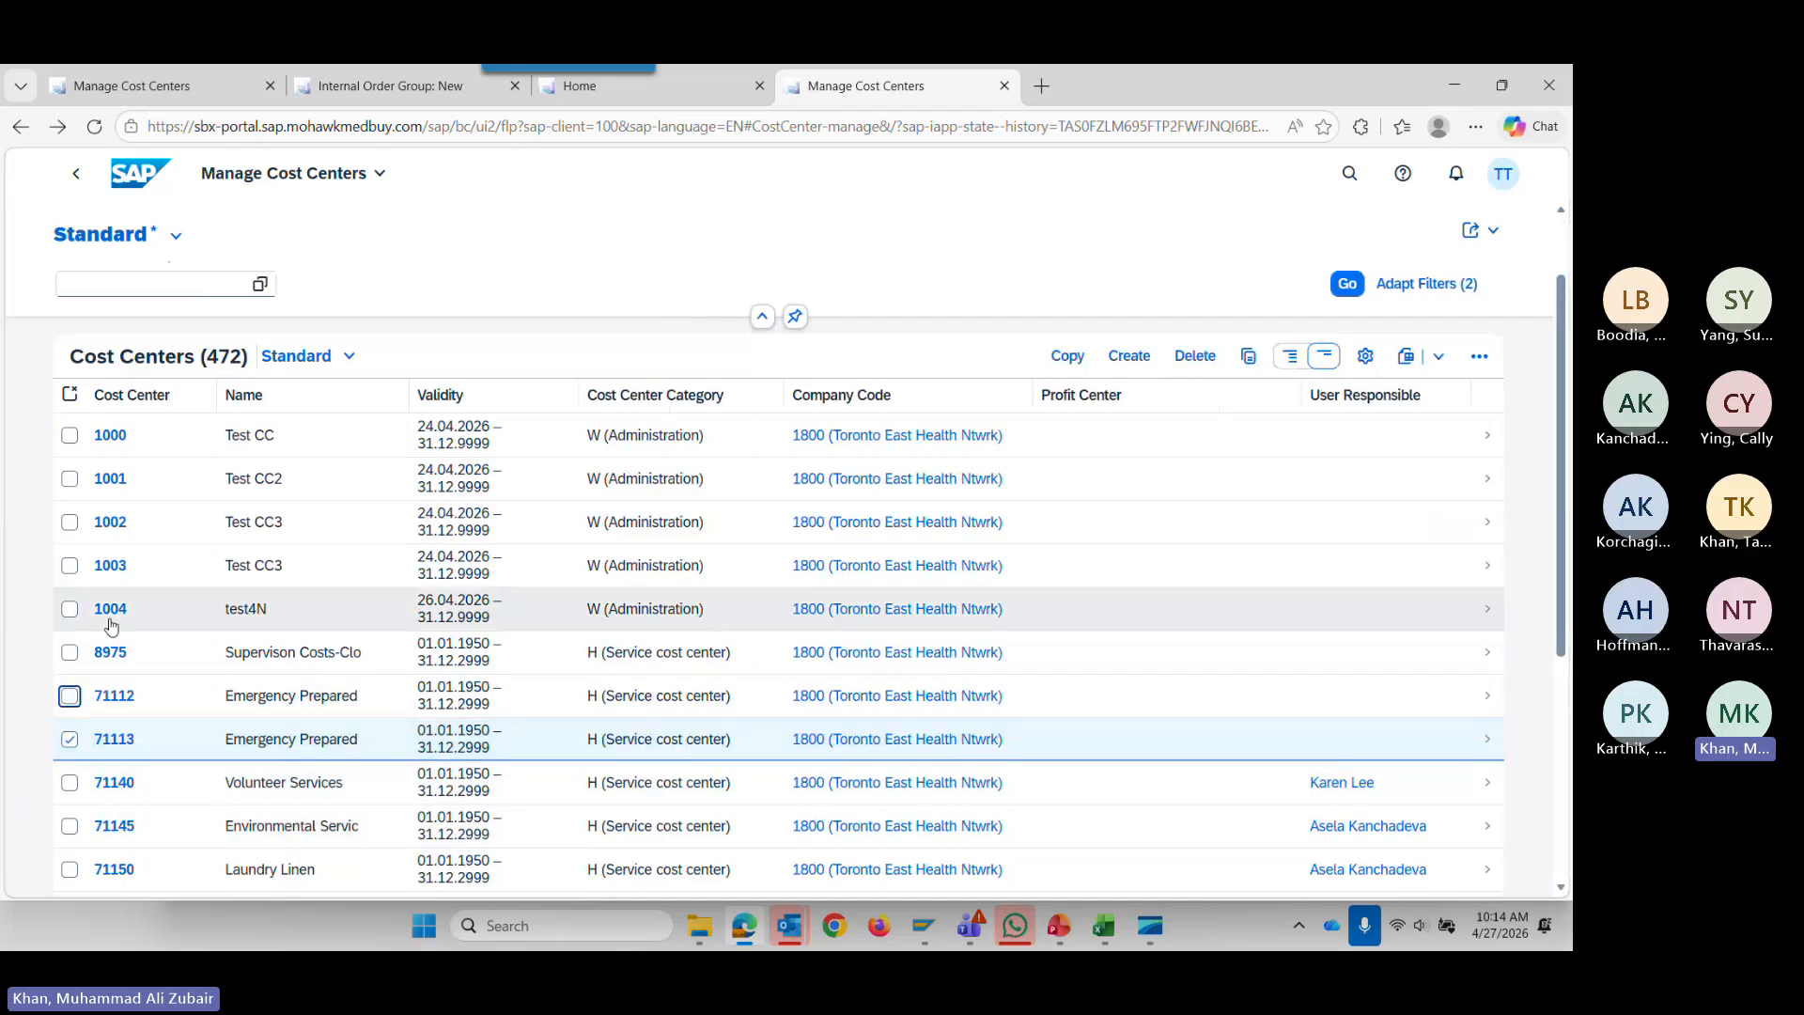
Select cost center 1004 (test4N) instead of 71113 in the cost center list and delete its validity period.
left_click(69, 608)
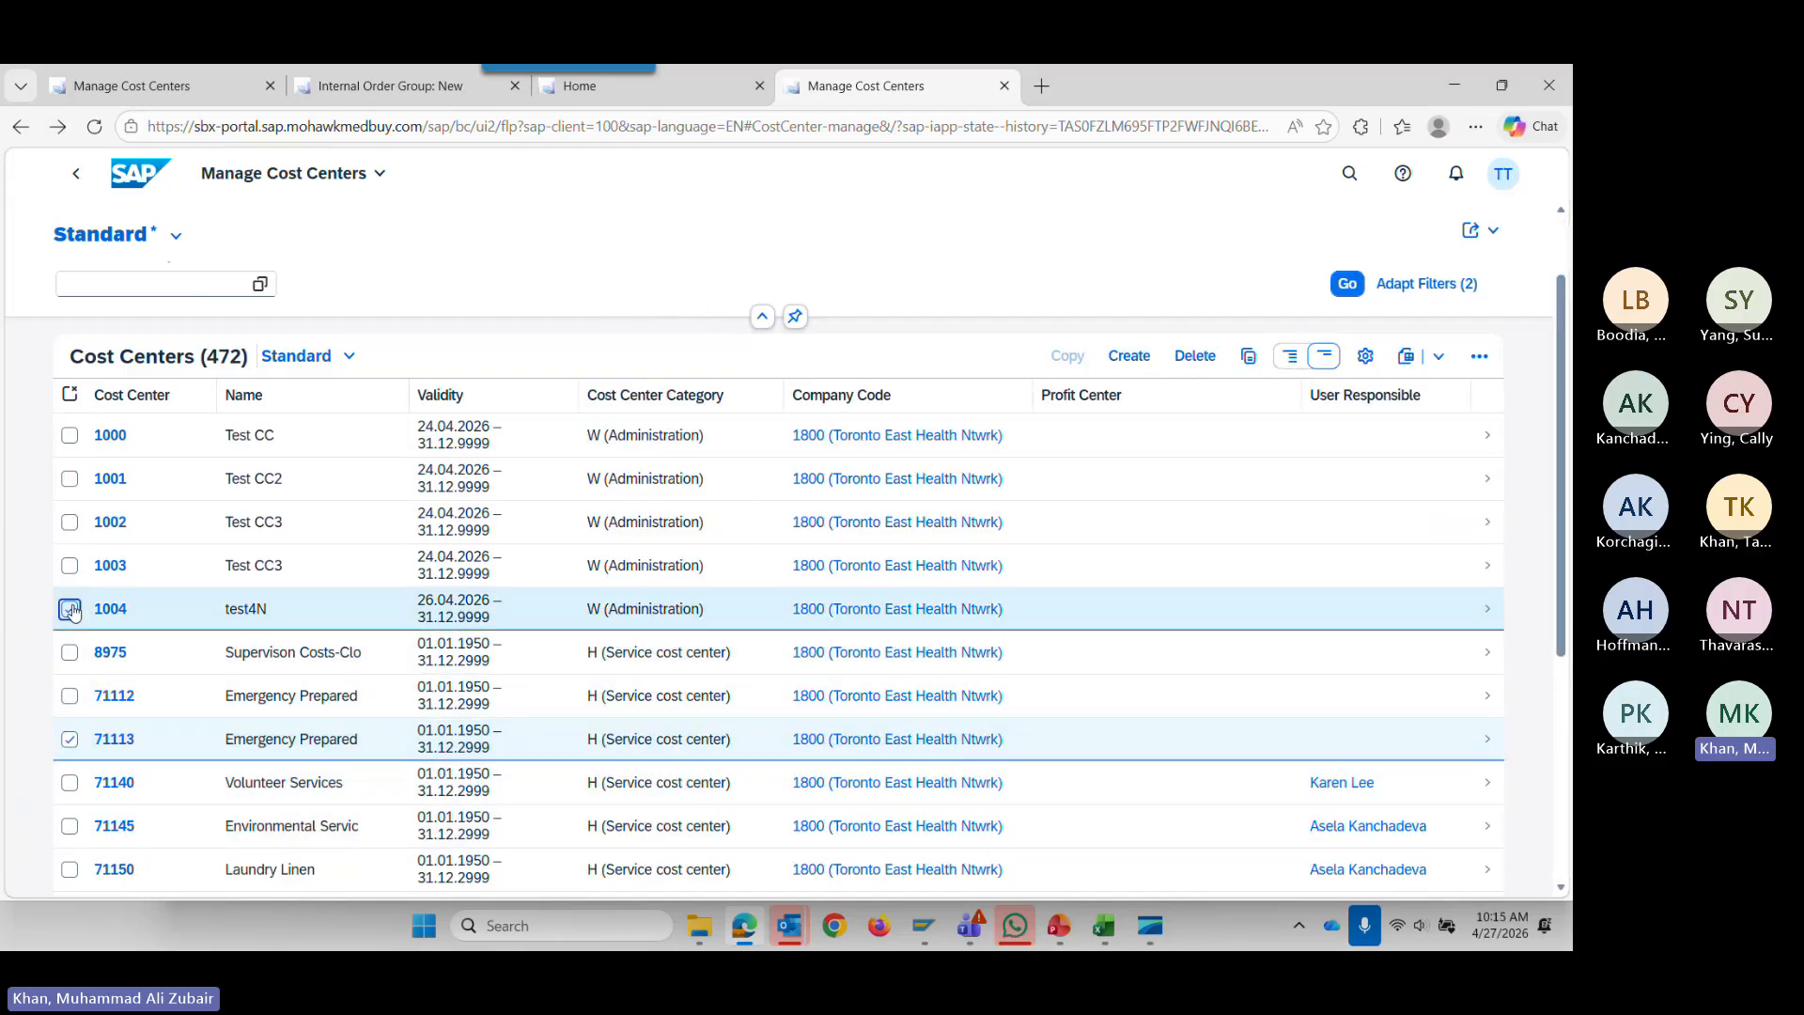
left_click(70, 740)
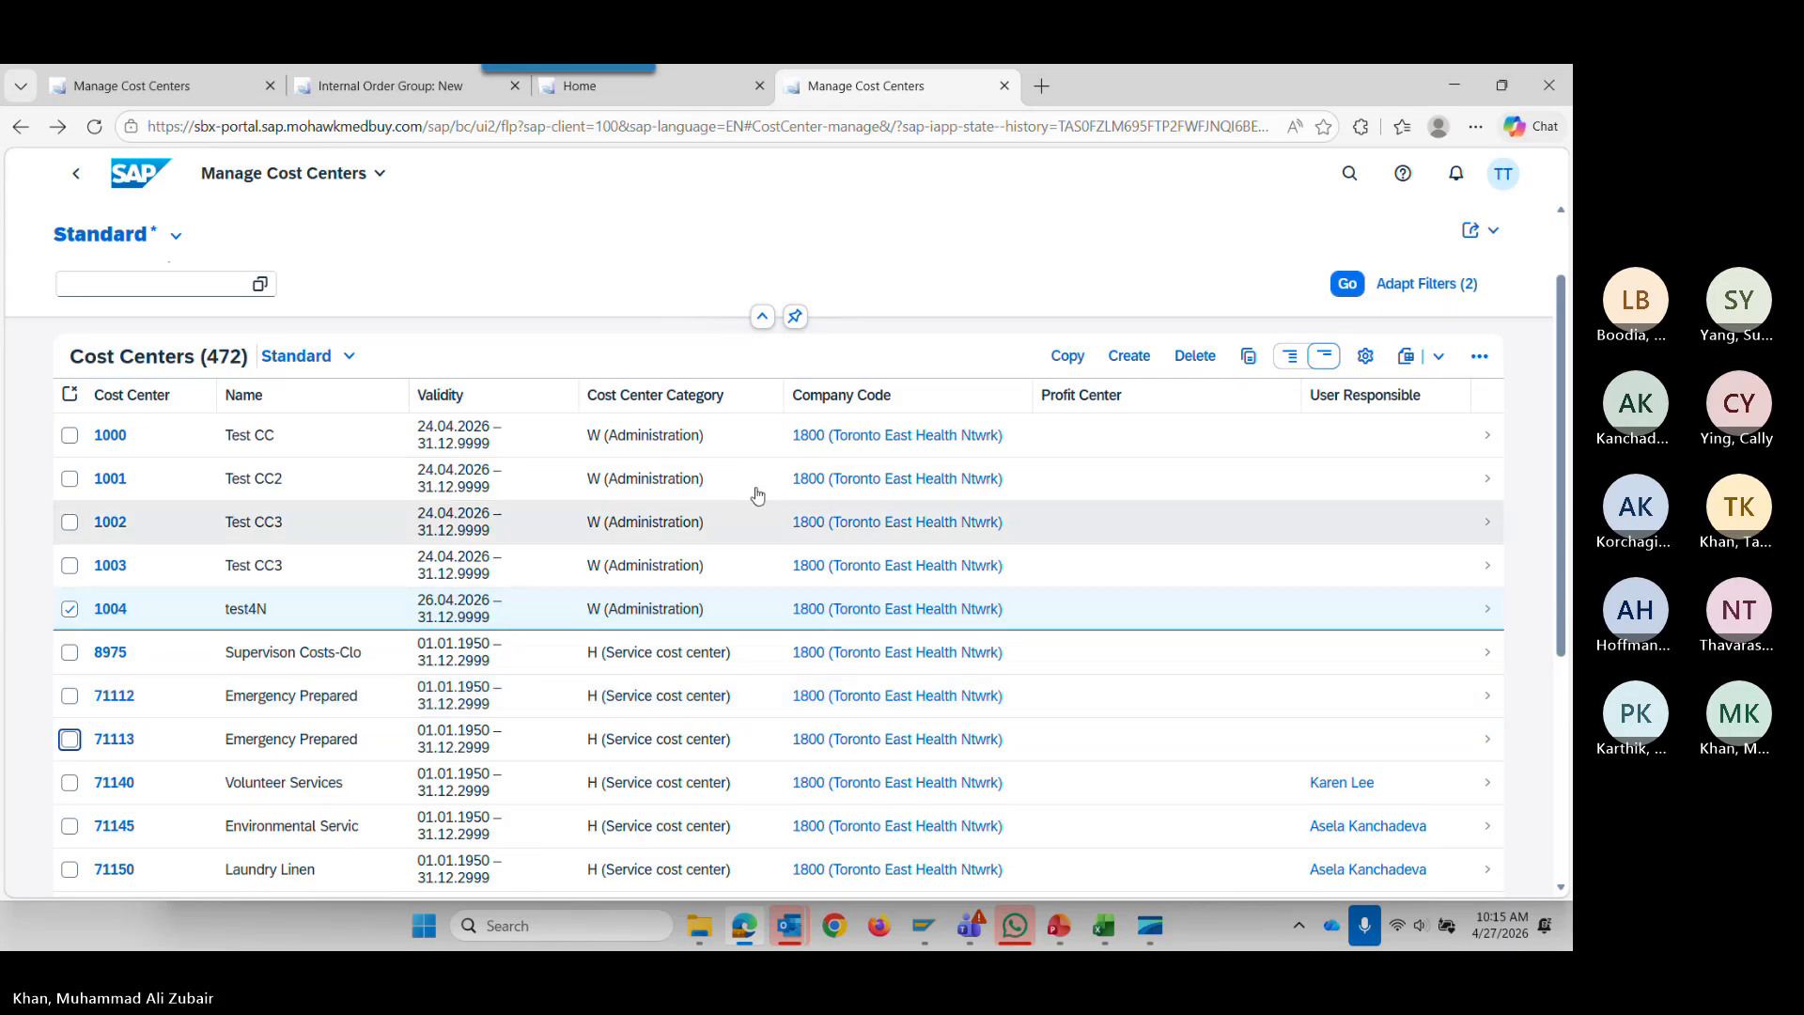
left_click(1195, 357)
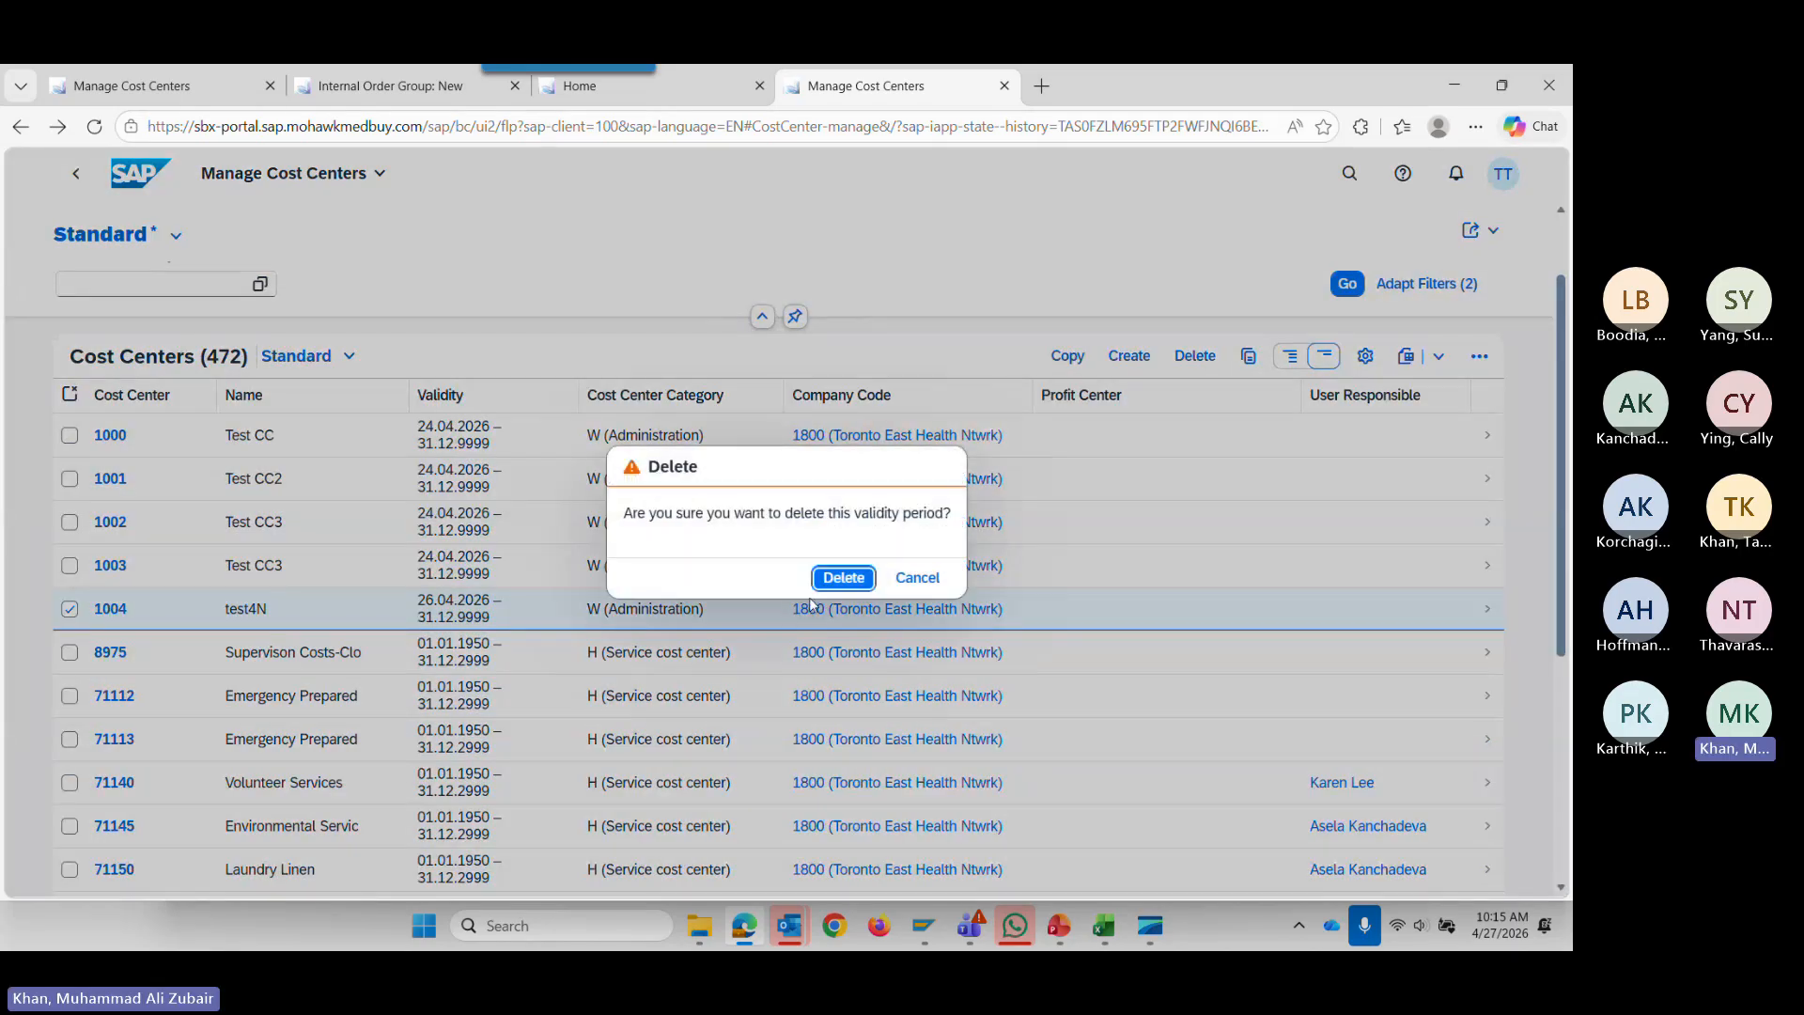
left_click(853, 577)
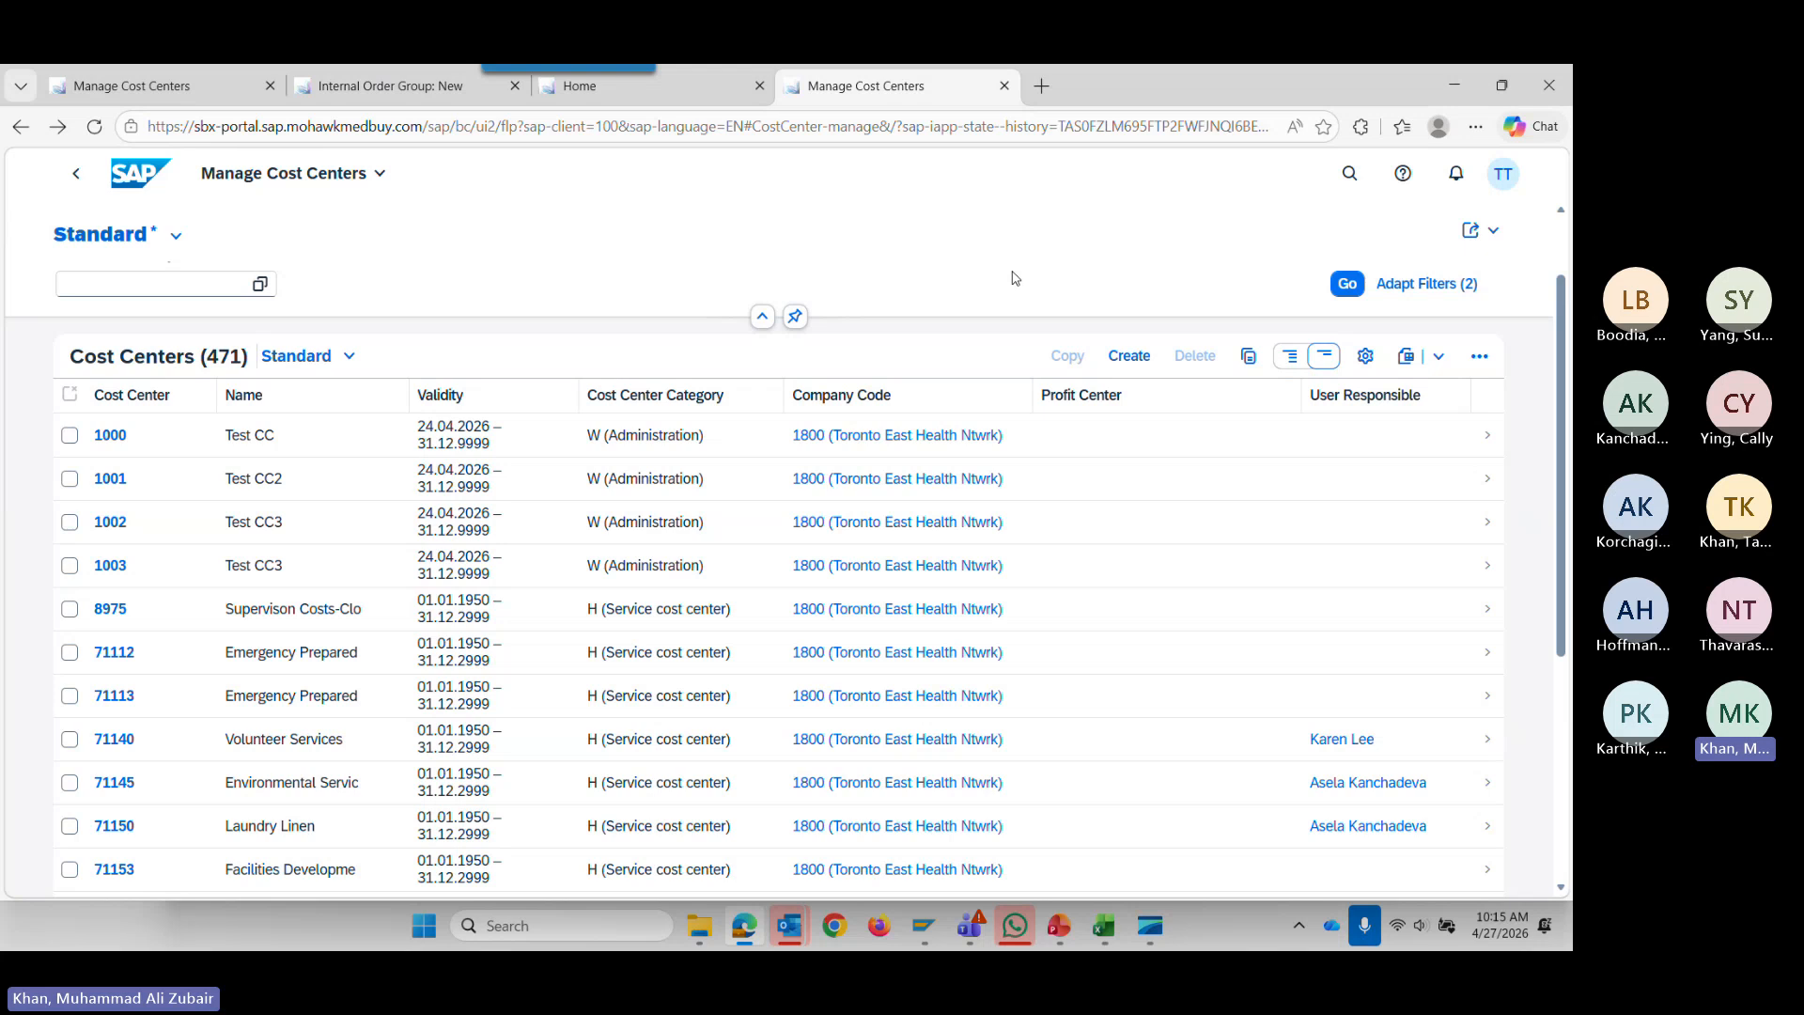
left_click(920, 272)
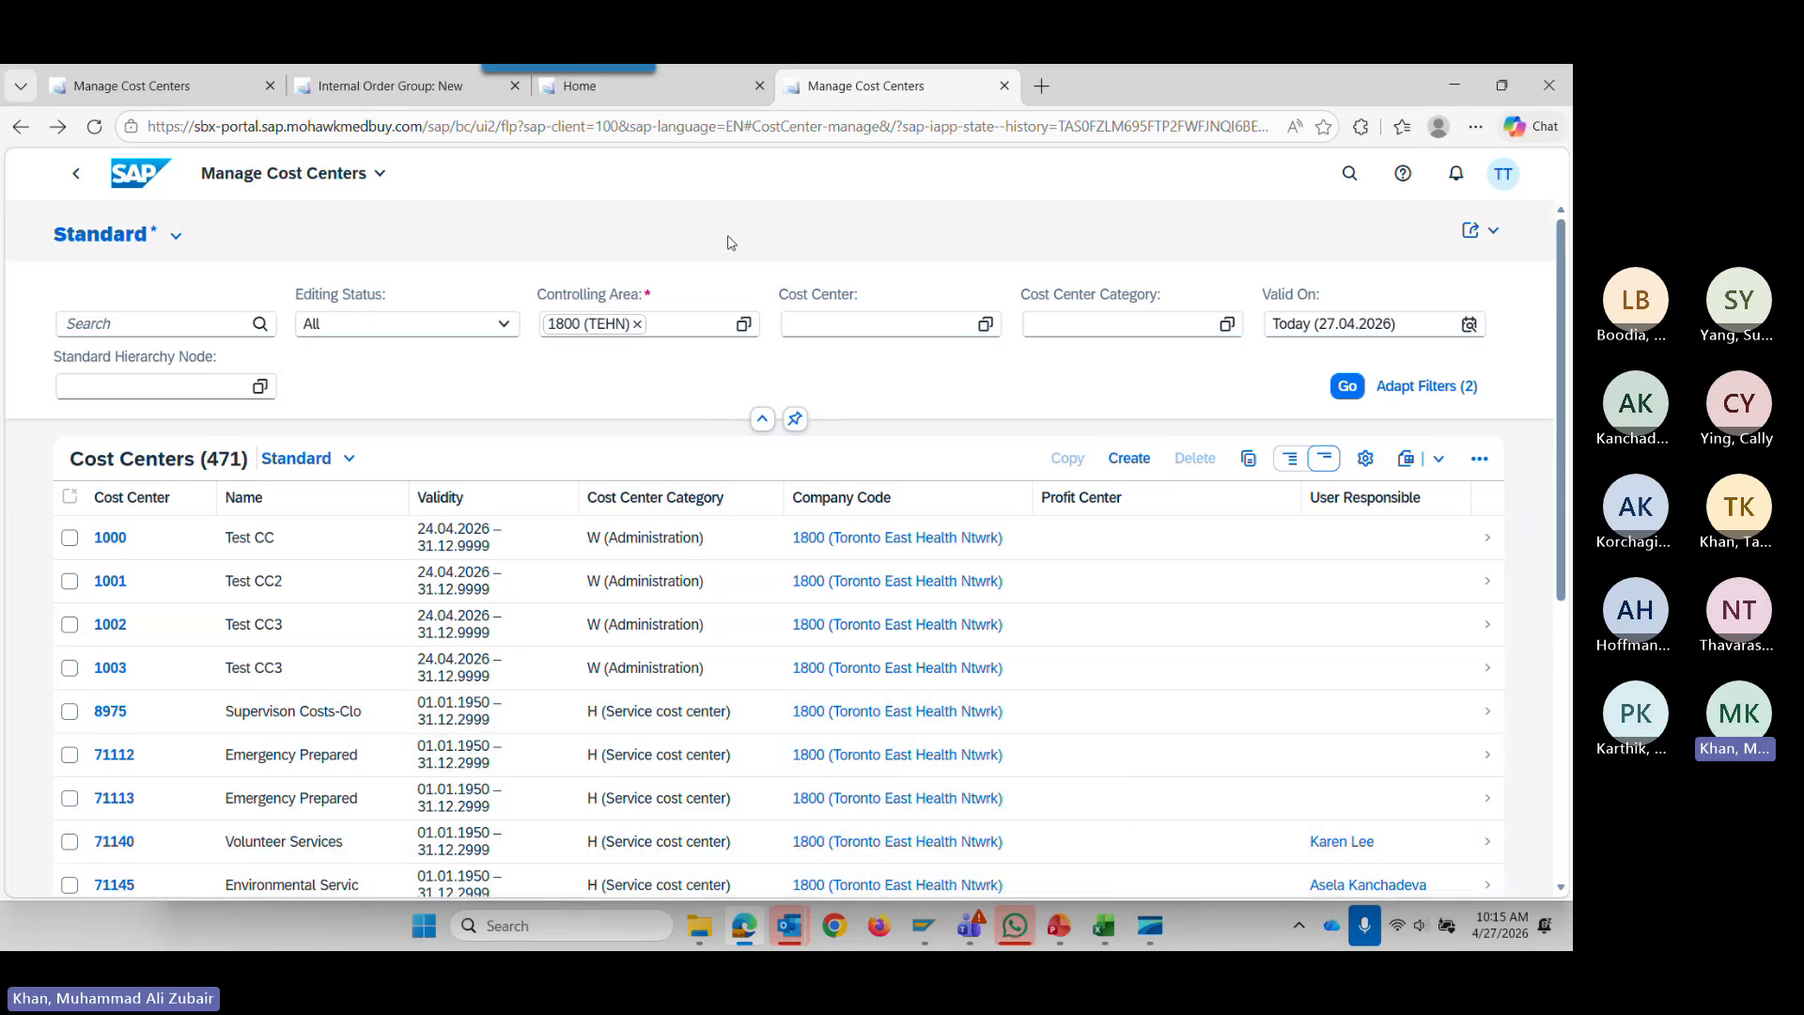
Switch to the SAP GUI KS03 window, display the master data of cost center 71113, and return to the initial screen.
key("alt+Tab")
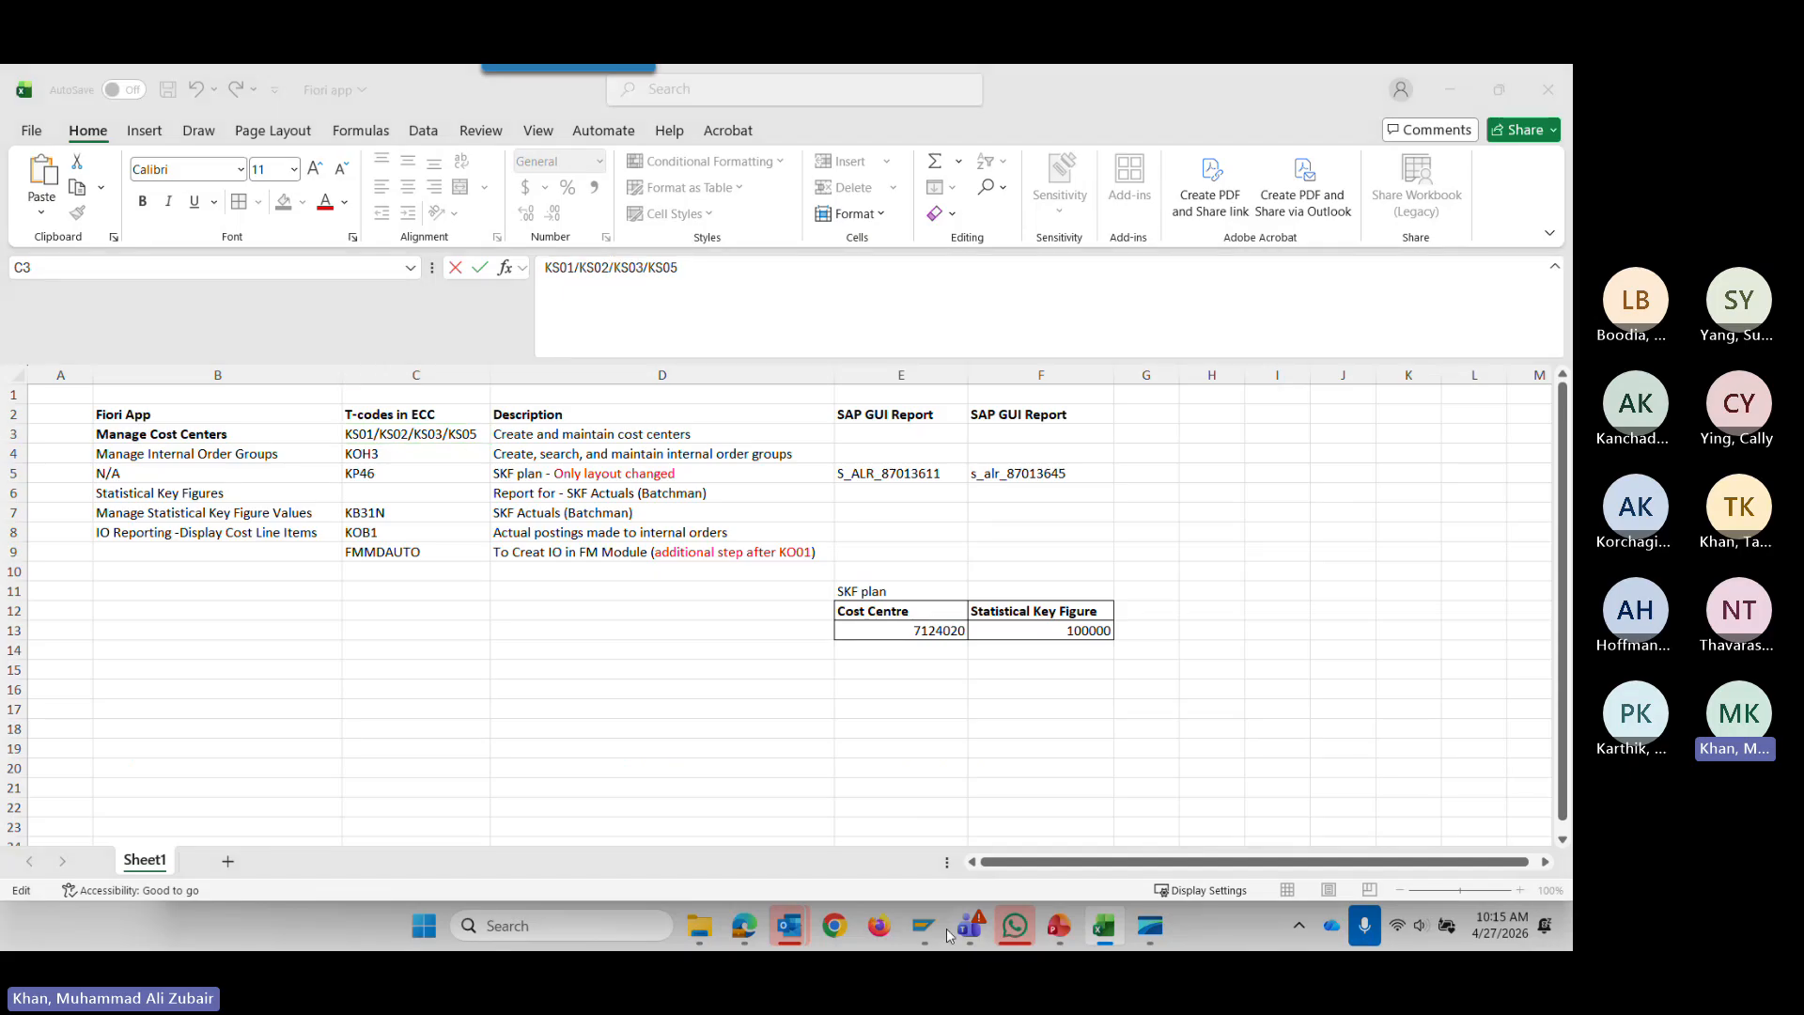
key("alt+Tab")
mouse_move(944, 928)
left_click(987, 791)
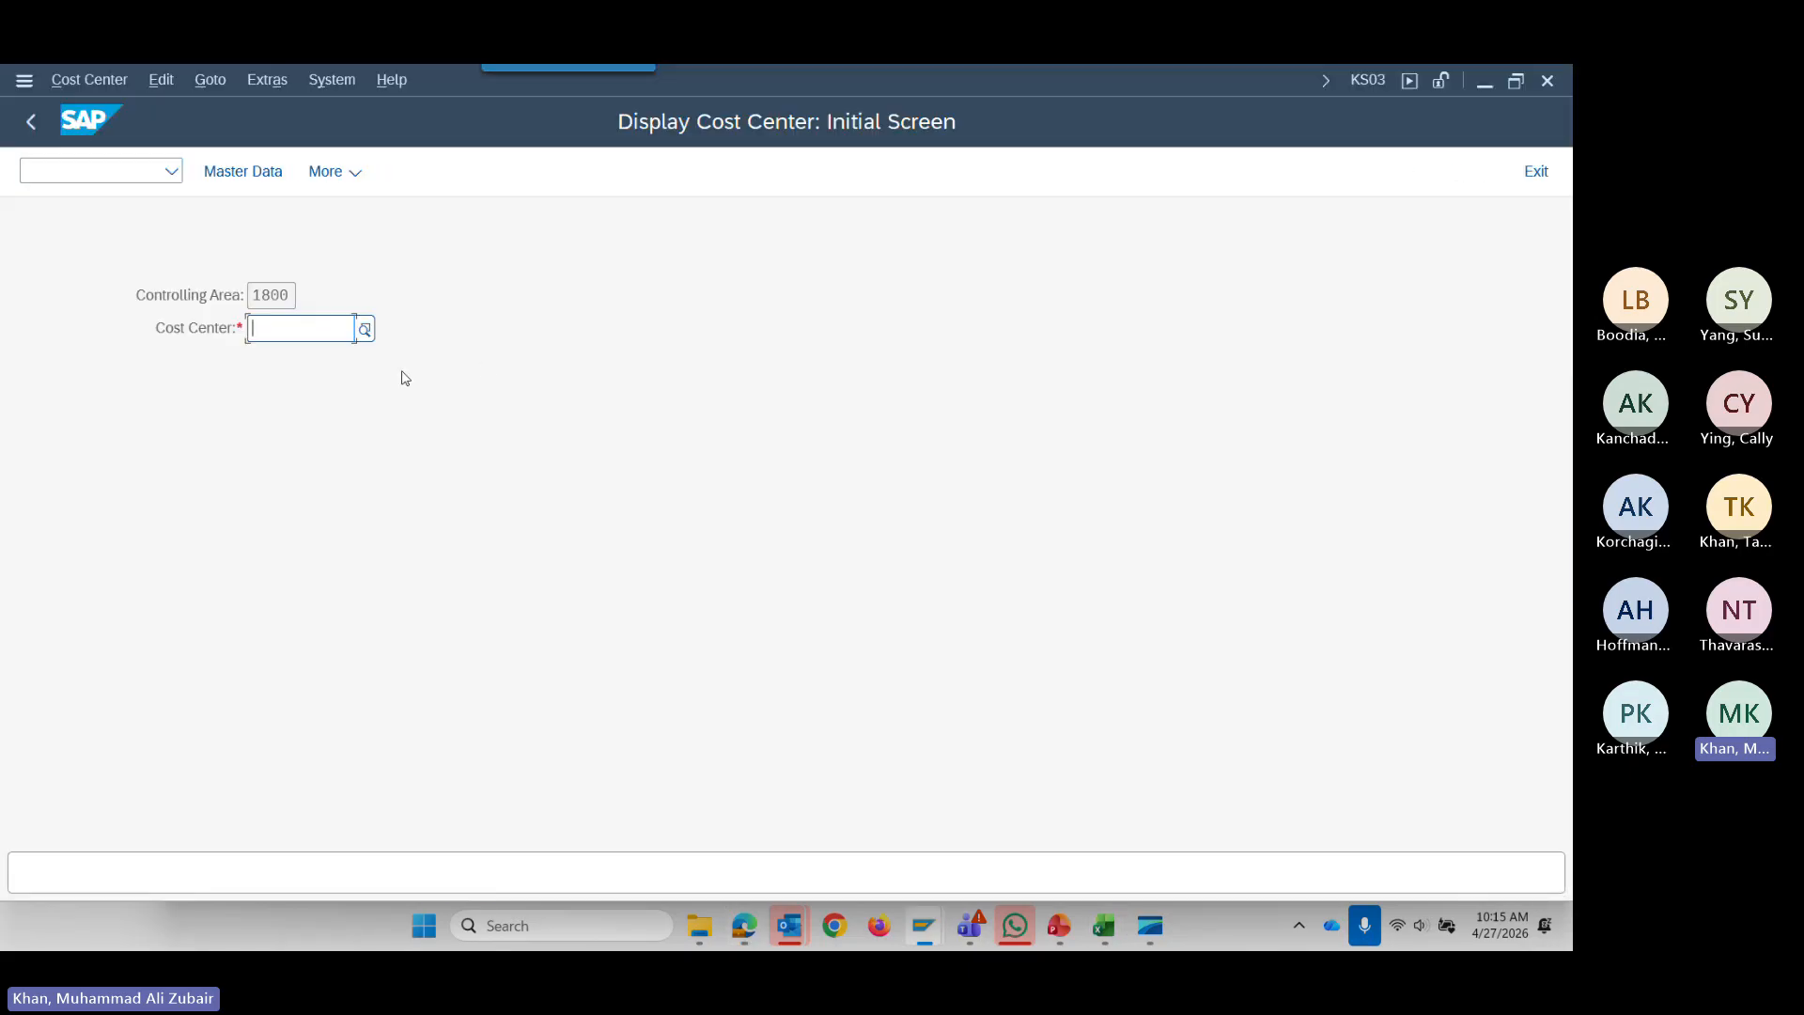
key("alt+Tab")
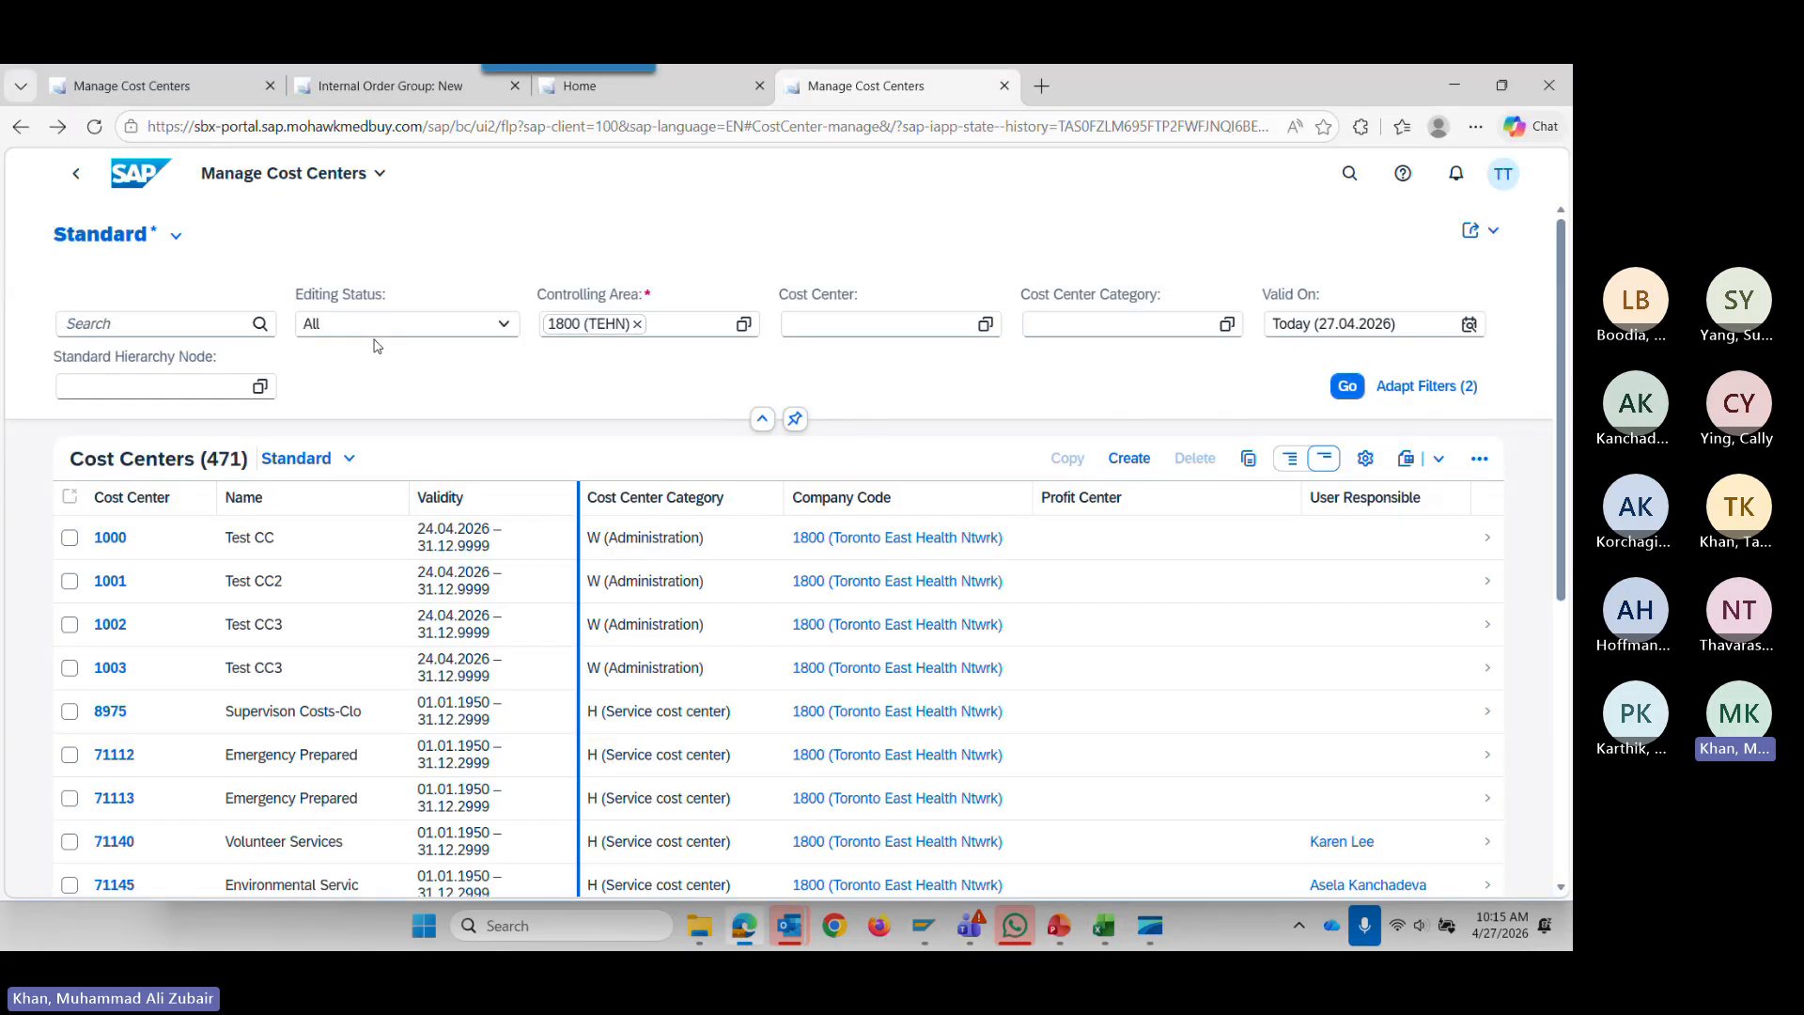
key("alt+Tab")
left_click(320, 326)
type("7111")
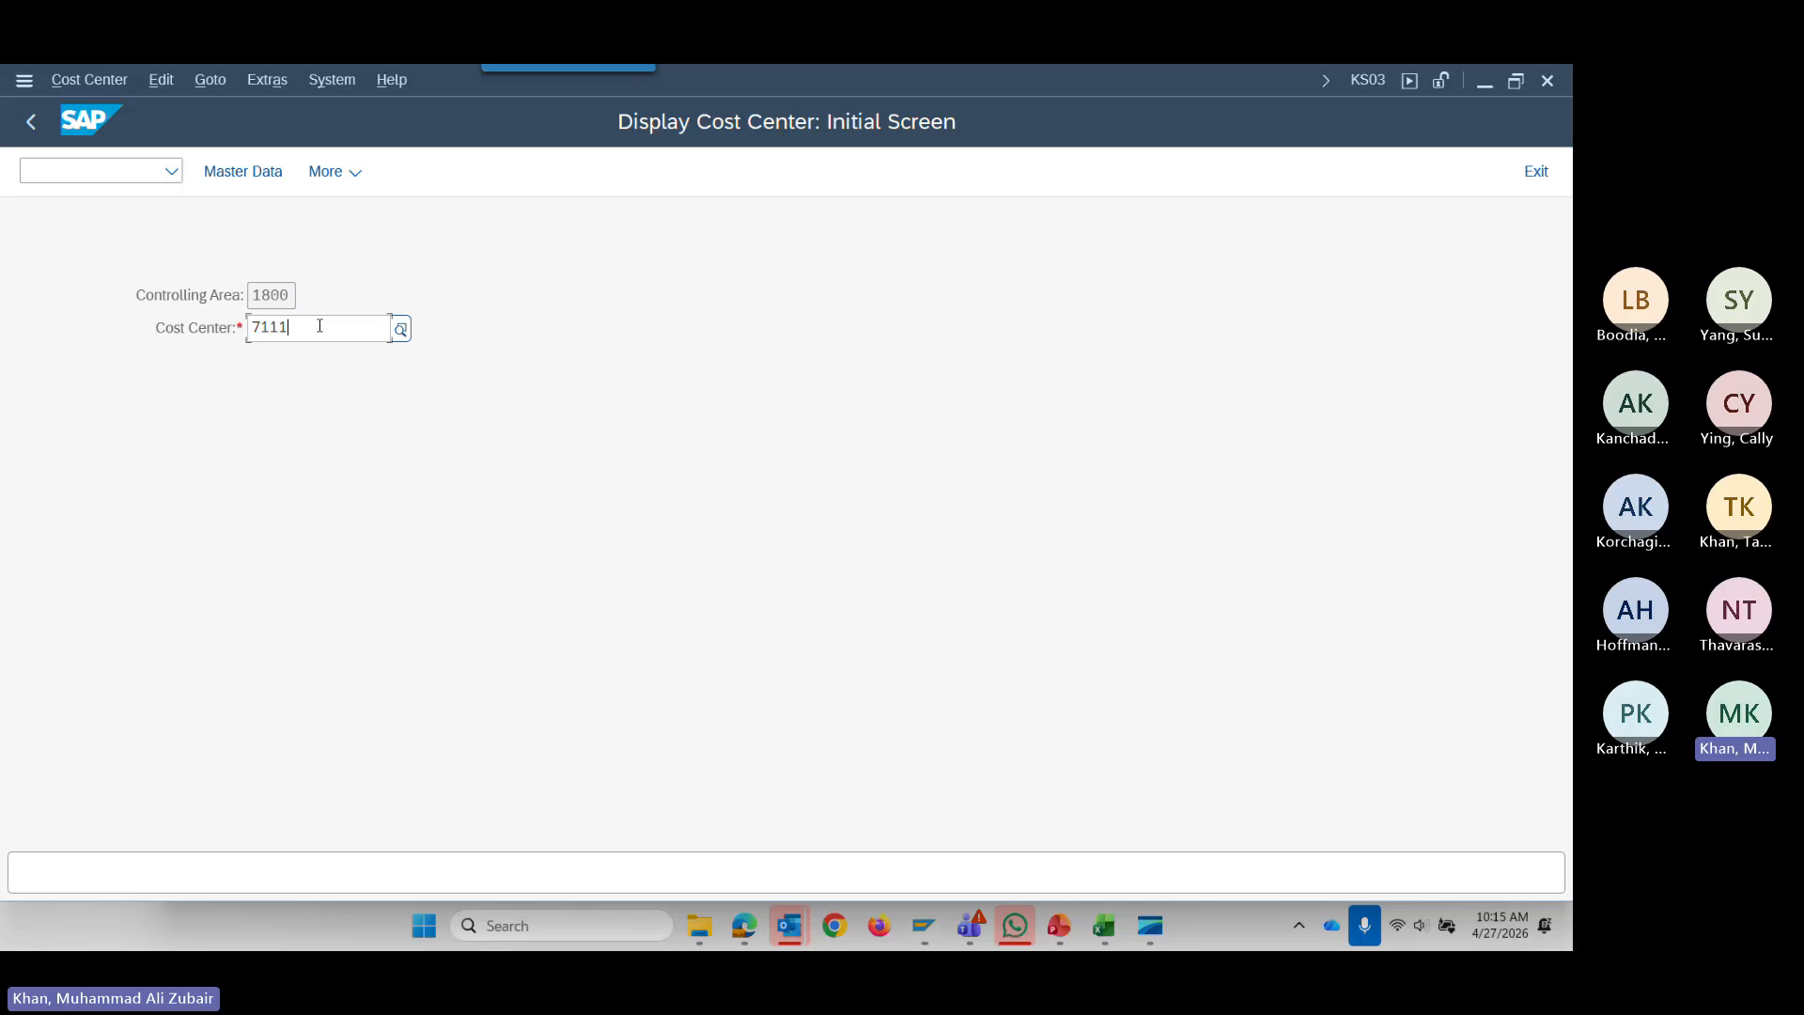
type("3")
key("Return")
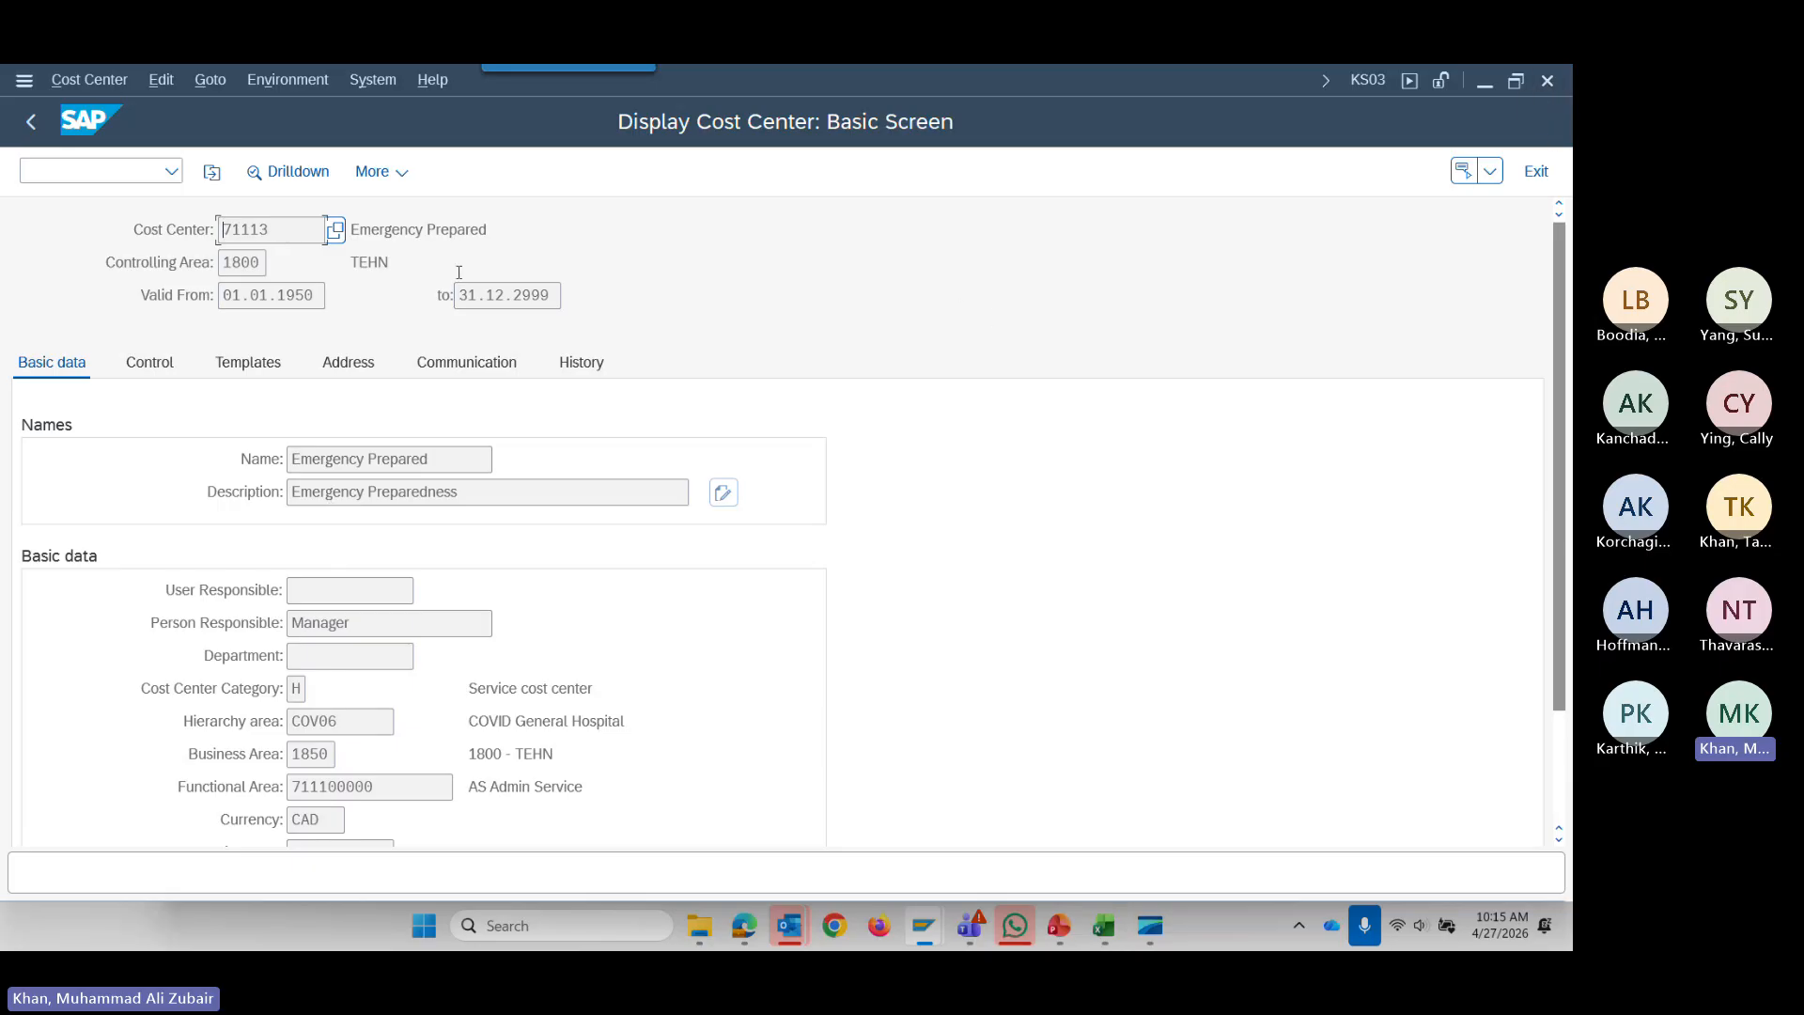
left_click(1539, 186)
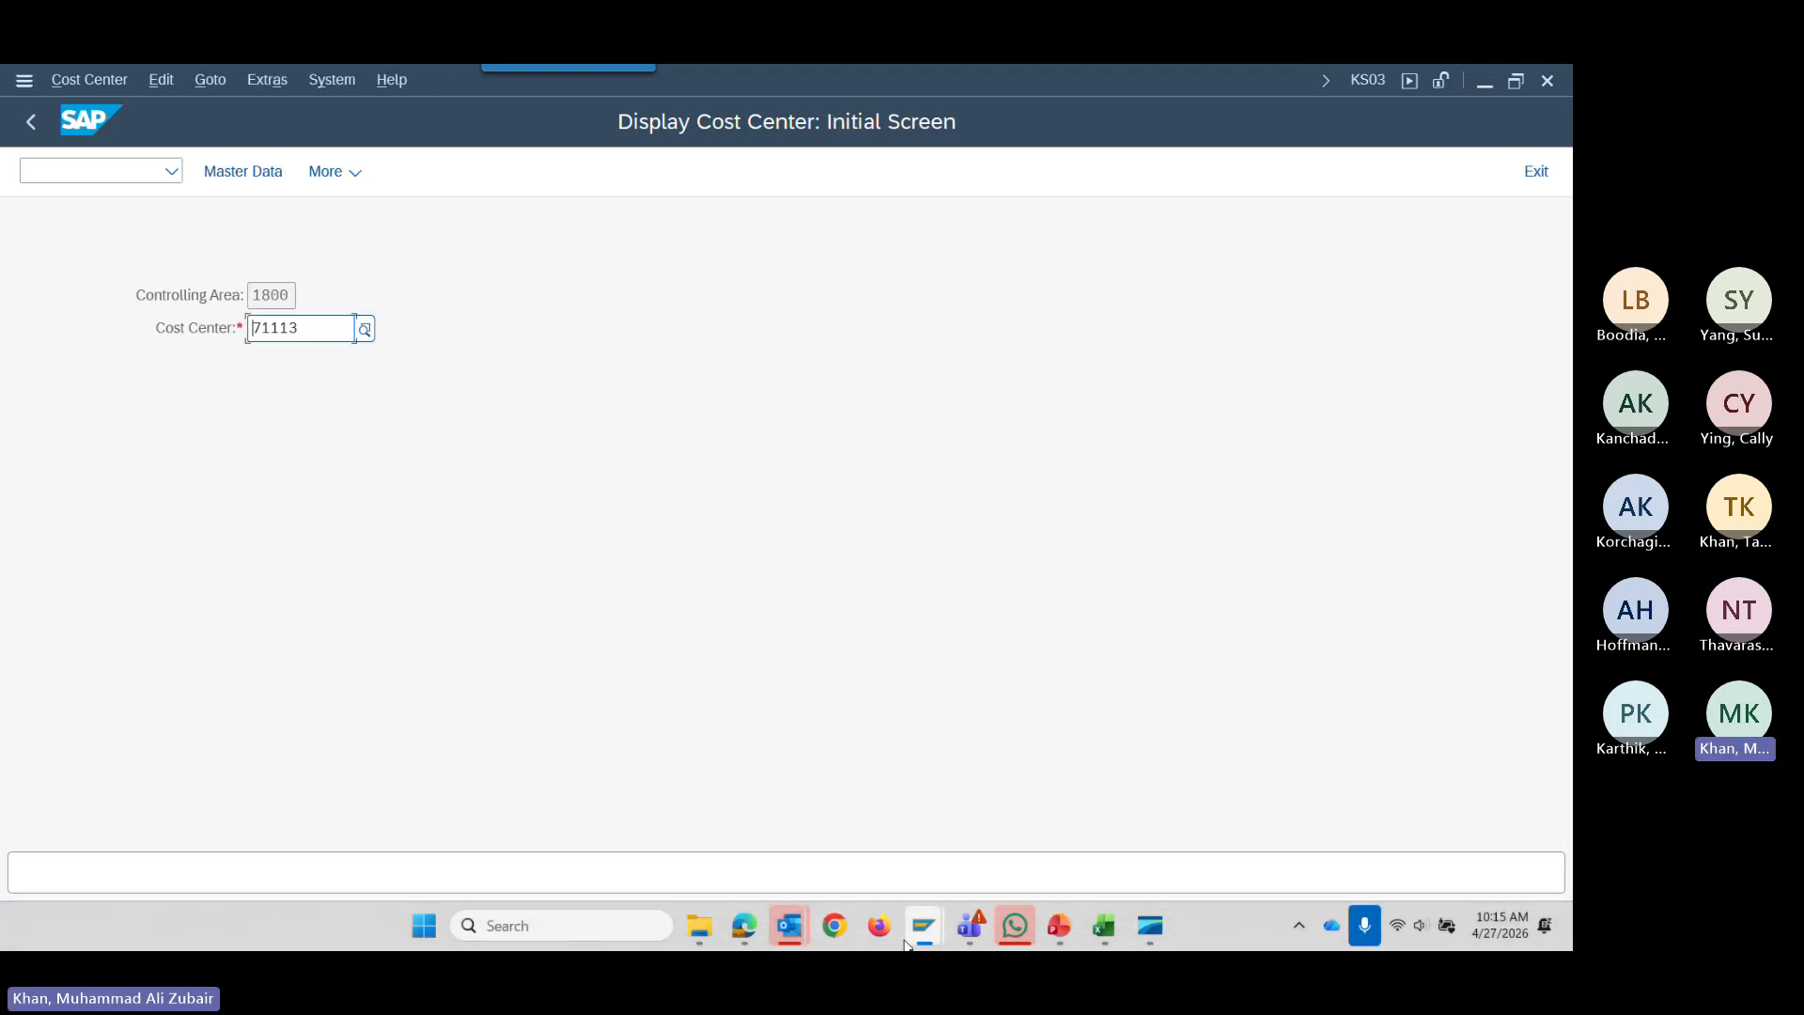
Switch to the MGH_FIN_002 PowerPoint deck and show slide 18, selecting the title text "Manage Internal Order Groups".
mouse_move(917, 944)
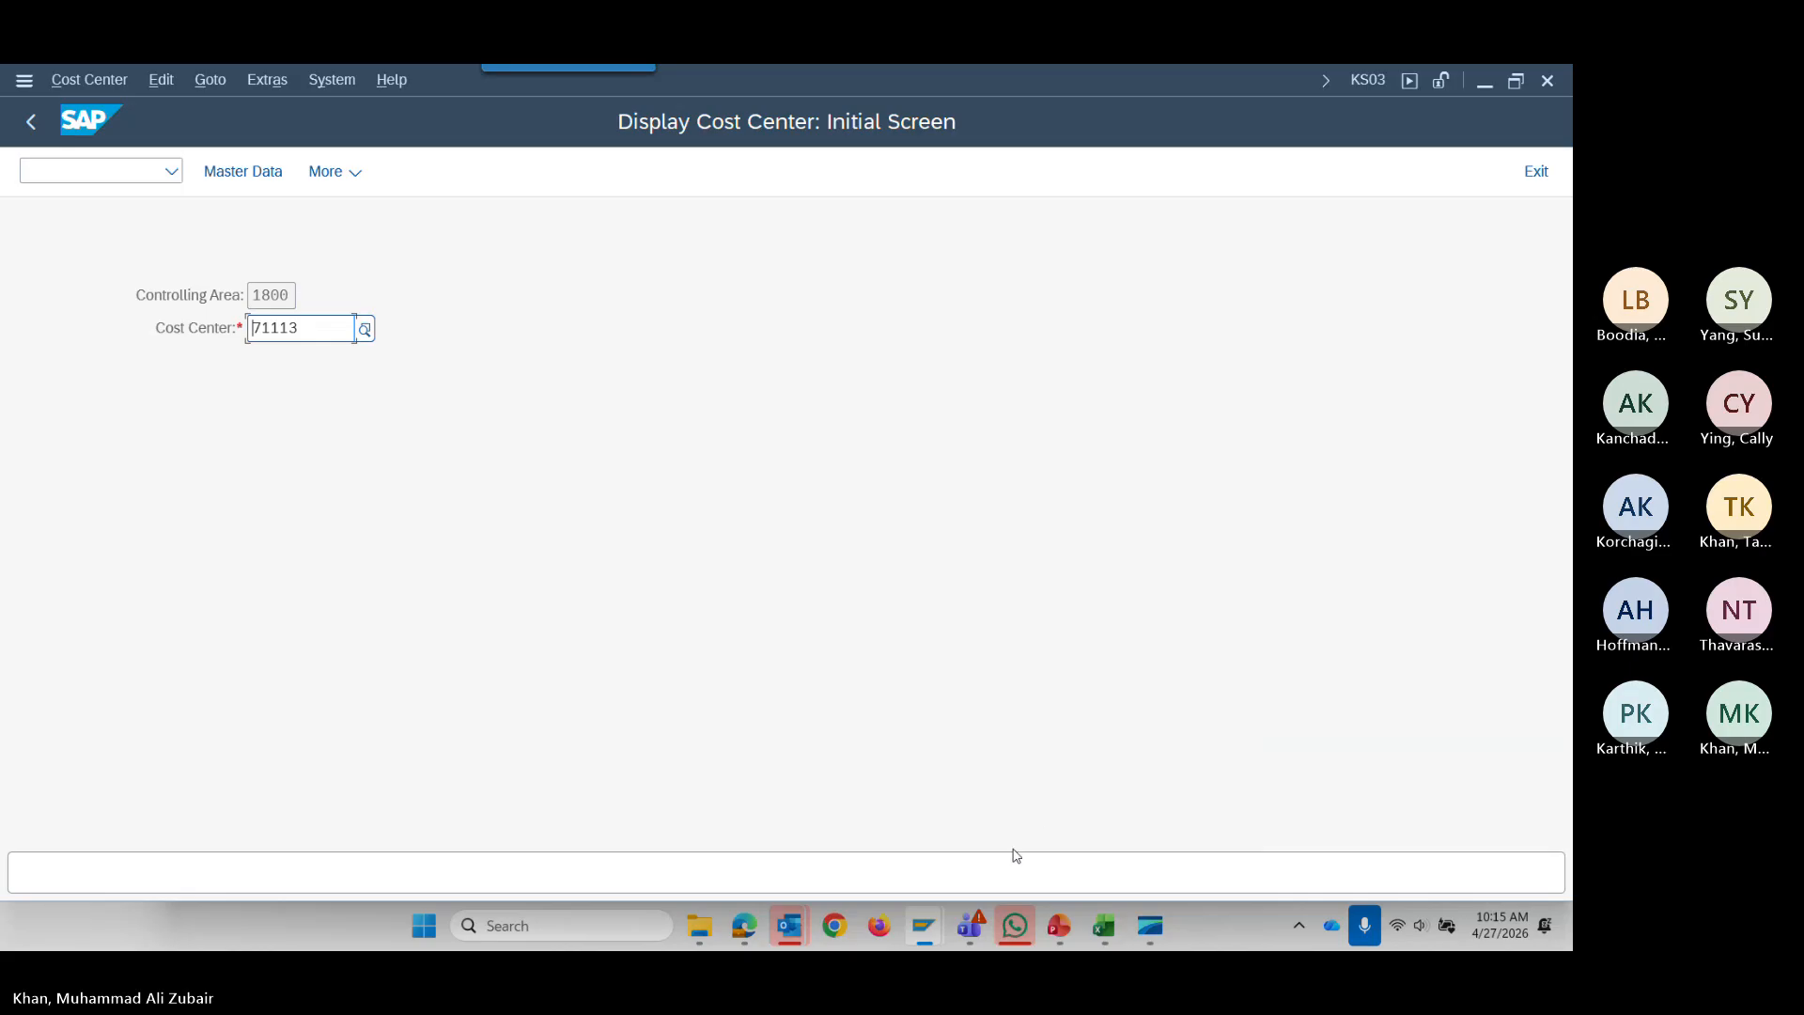
mouse_move(1058, 931)
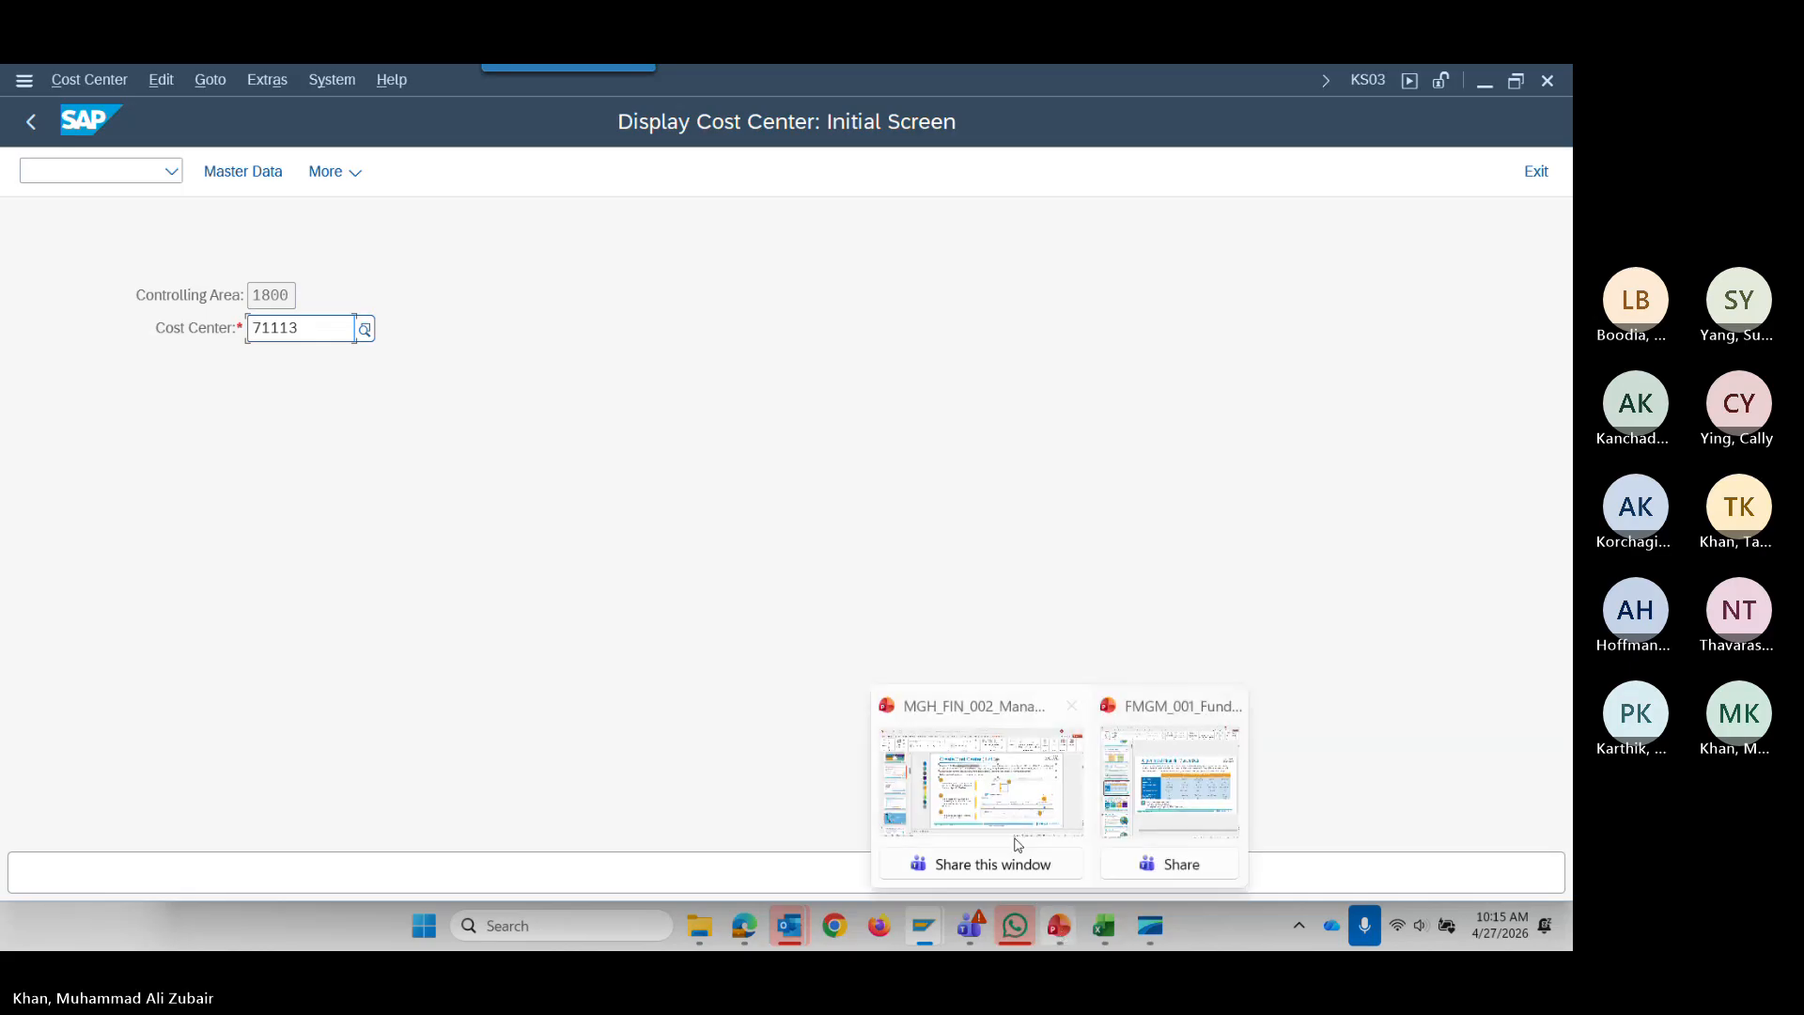
left_click(978, 785)
scroll(162, 649, "down", 3)
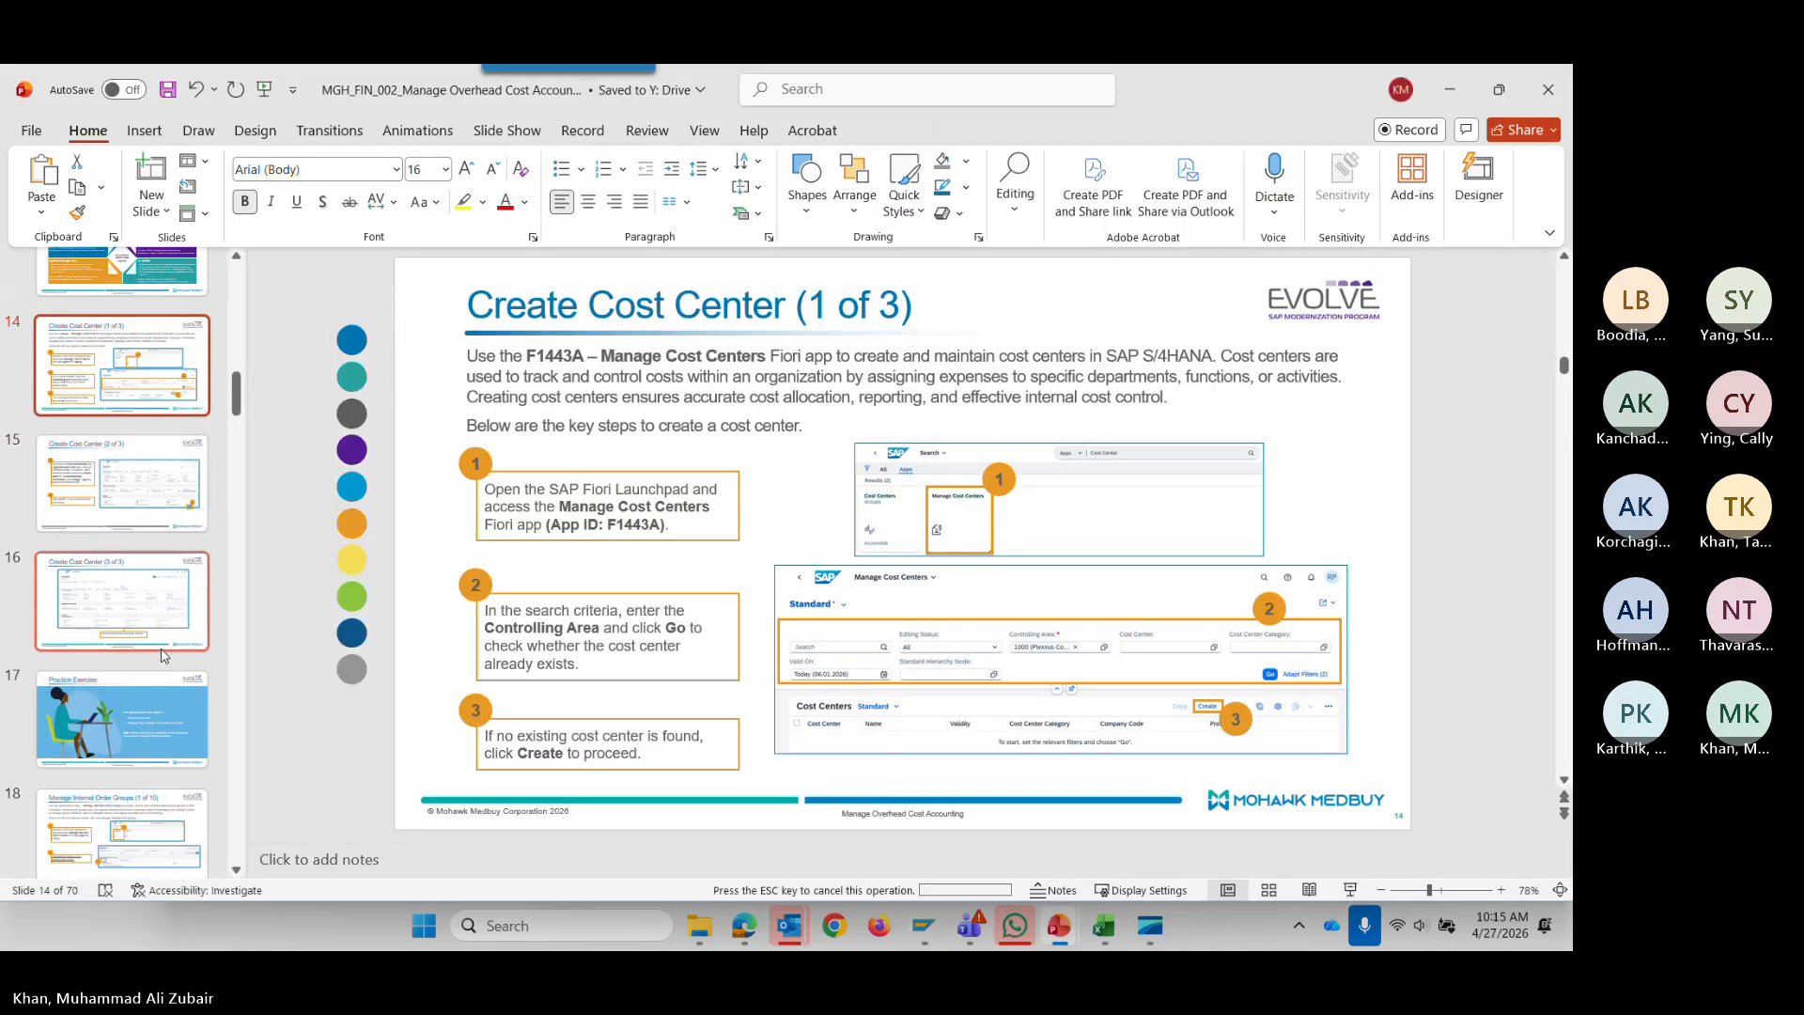
left_click(156, 647)
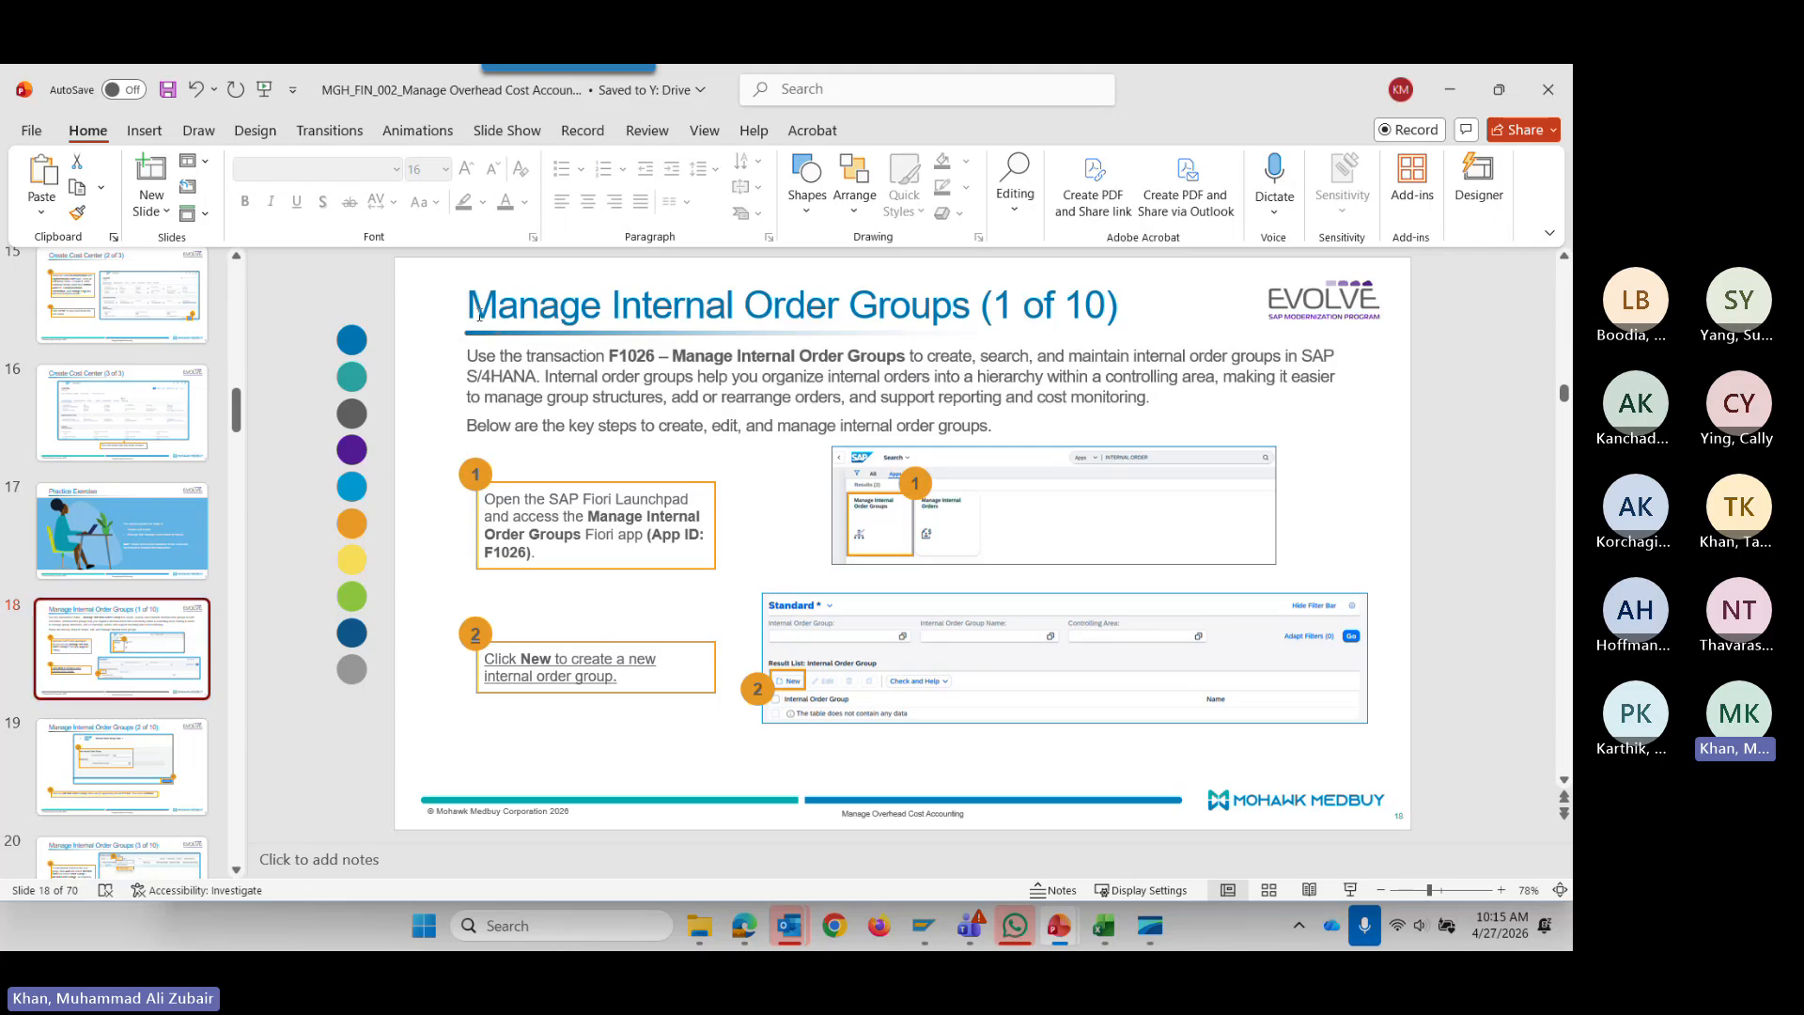
left_click_drag(473, 298, 881, 295)
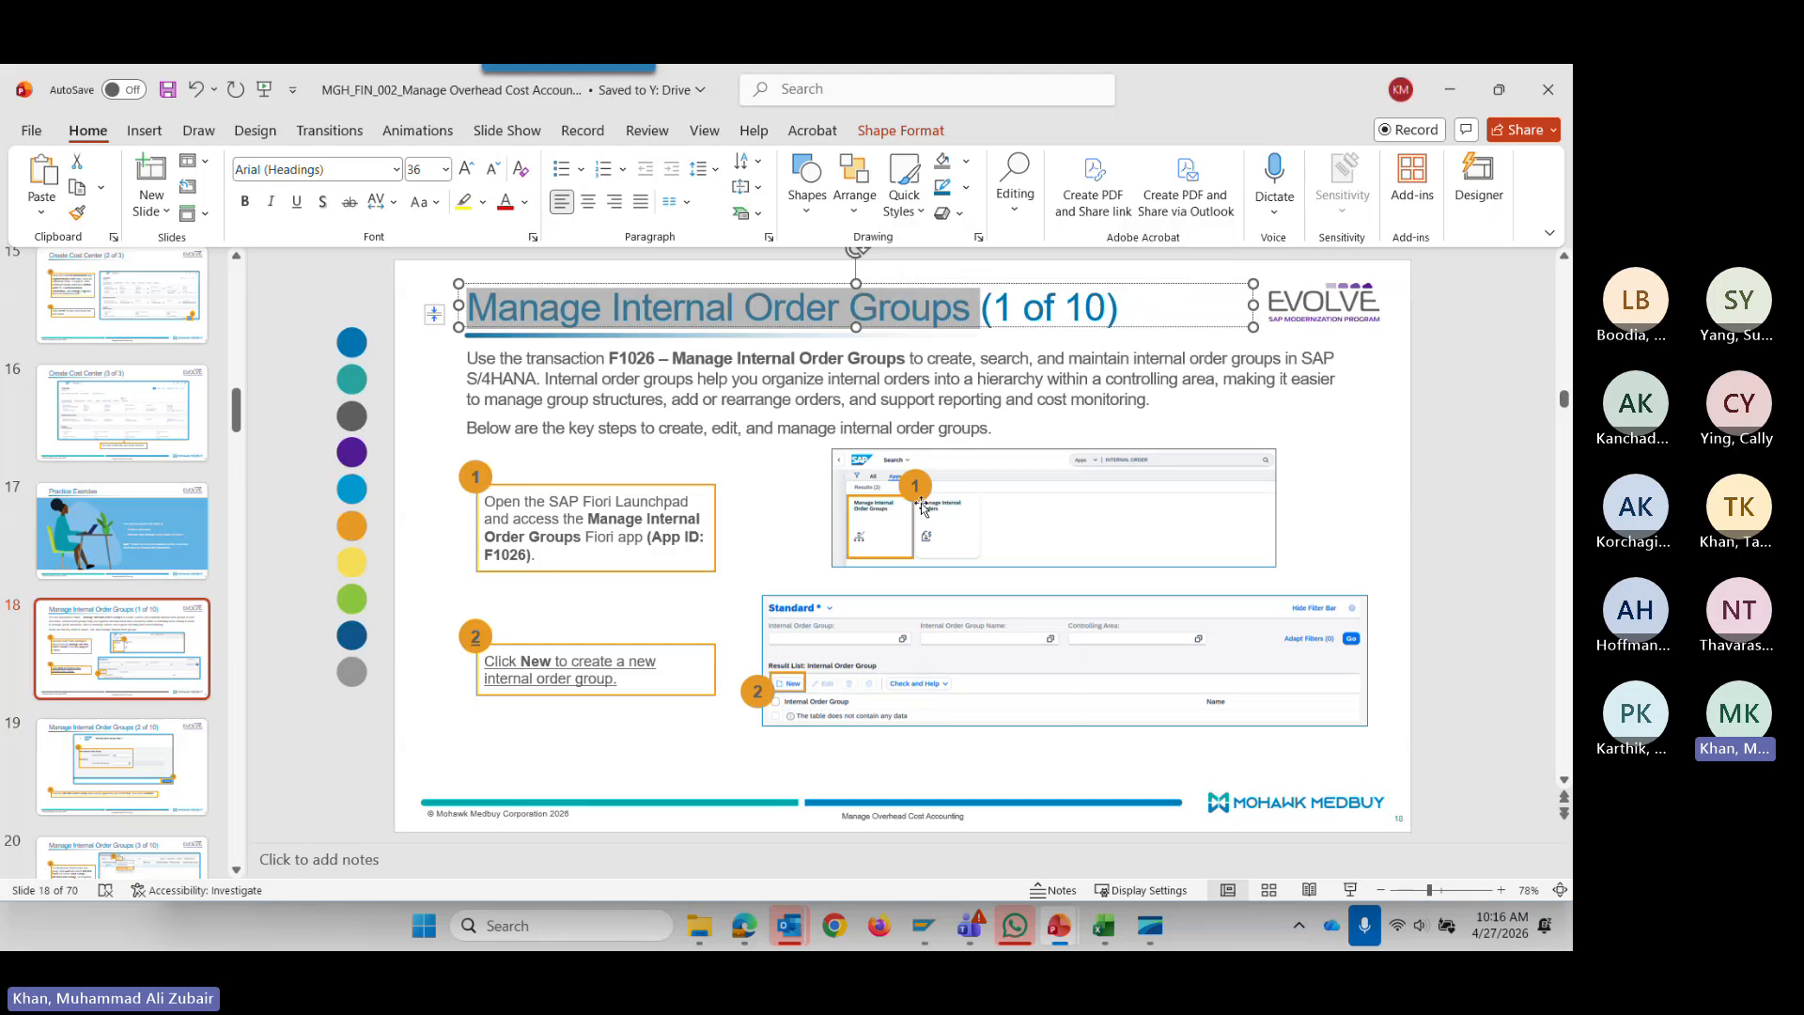
Copy T-code KOH3 from cell C4 of the Excel workbook and run it in the SAP GUI window, replacing the KS03 transaction.
mouse_move(1117, 938)
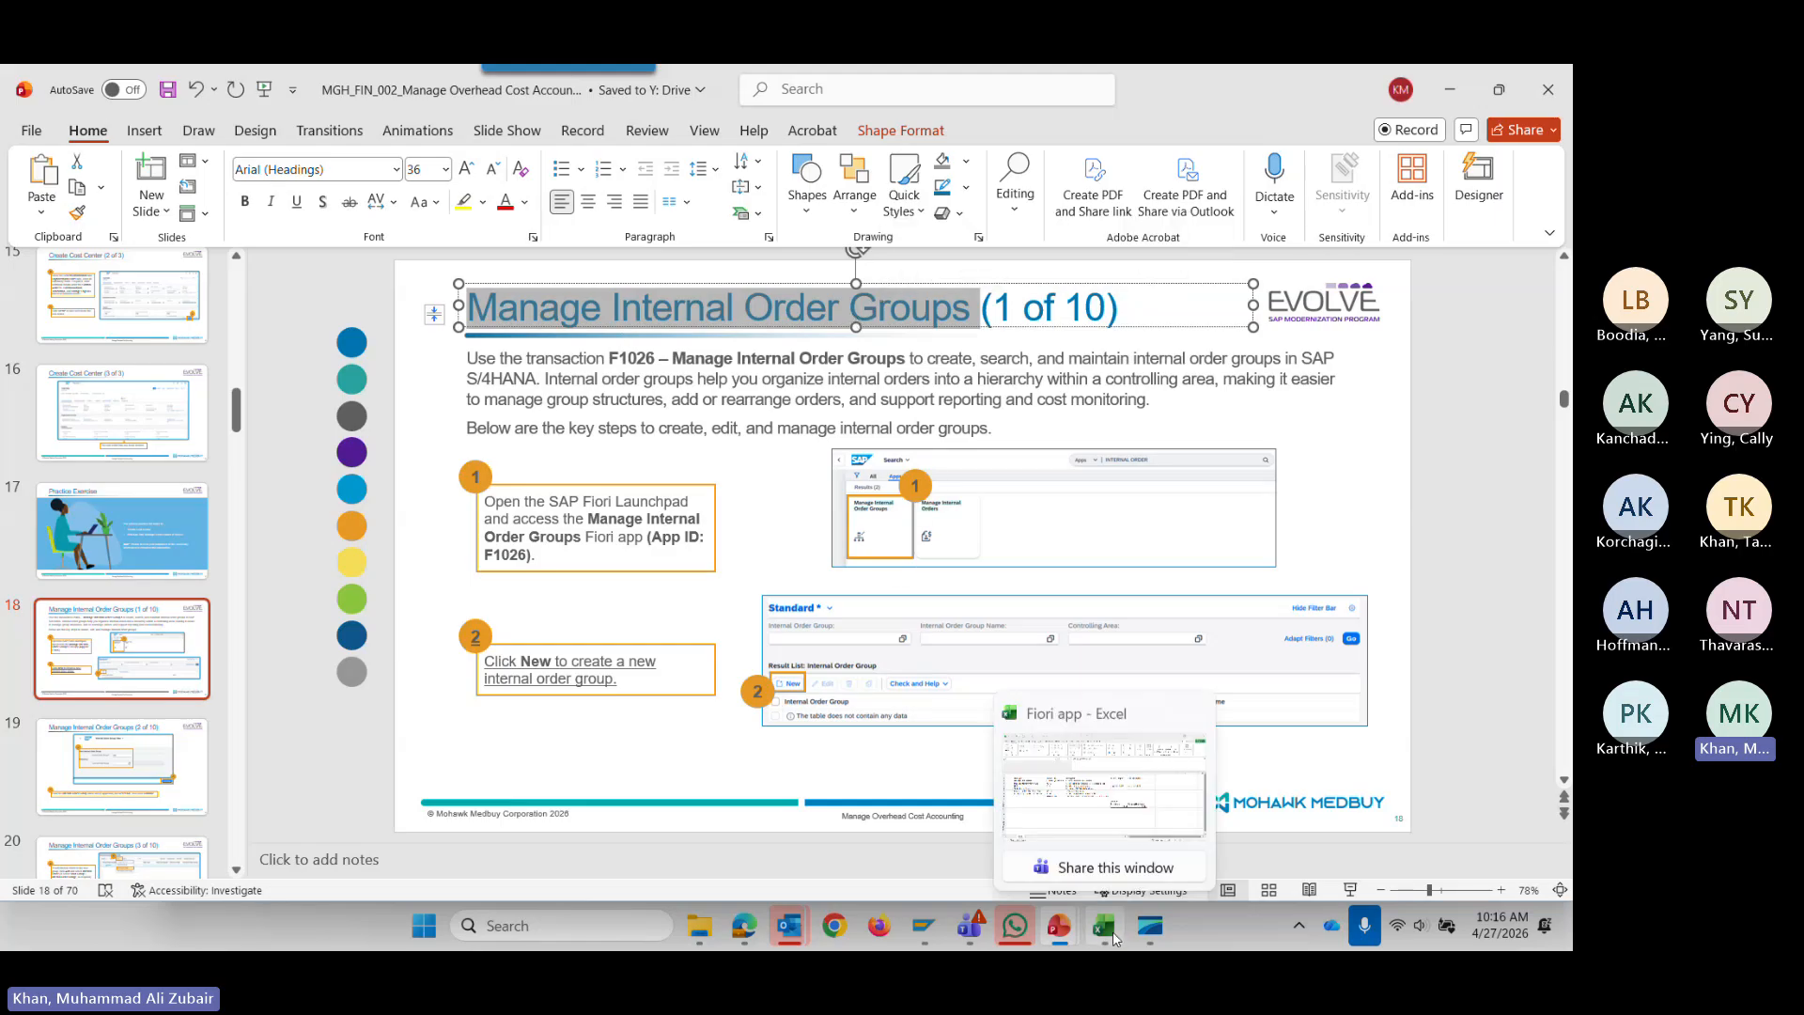
left_click(1116, 827)
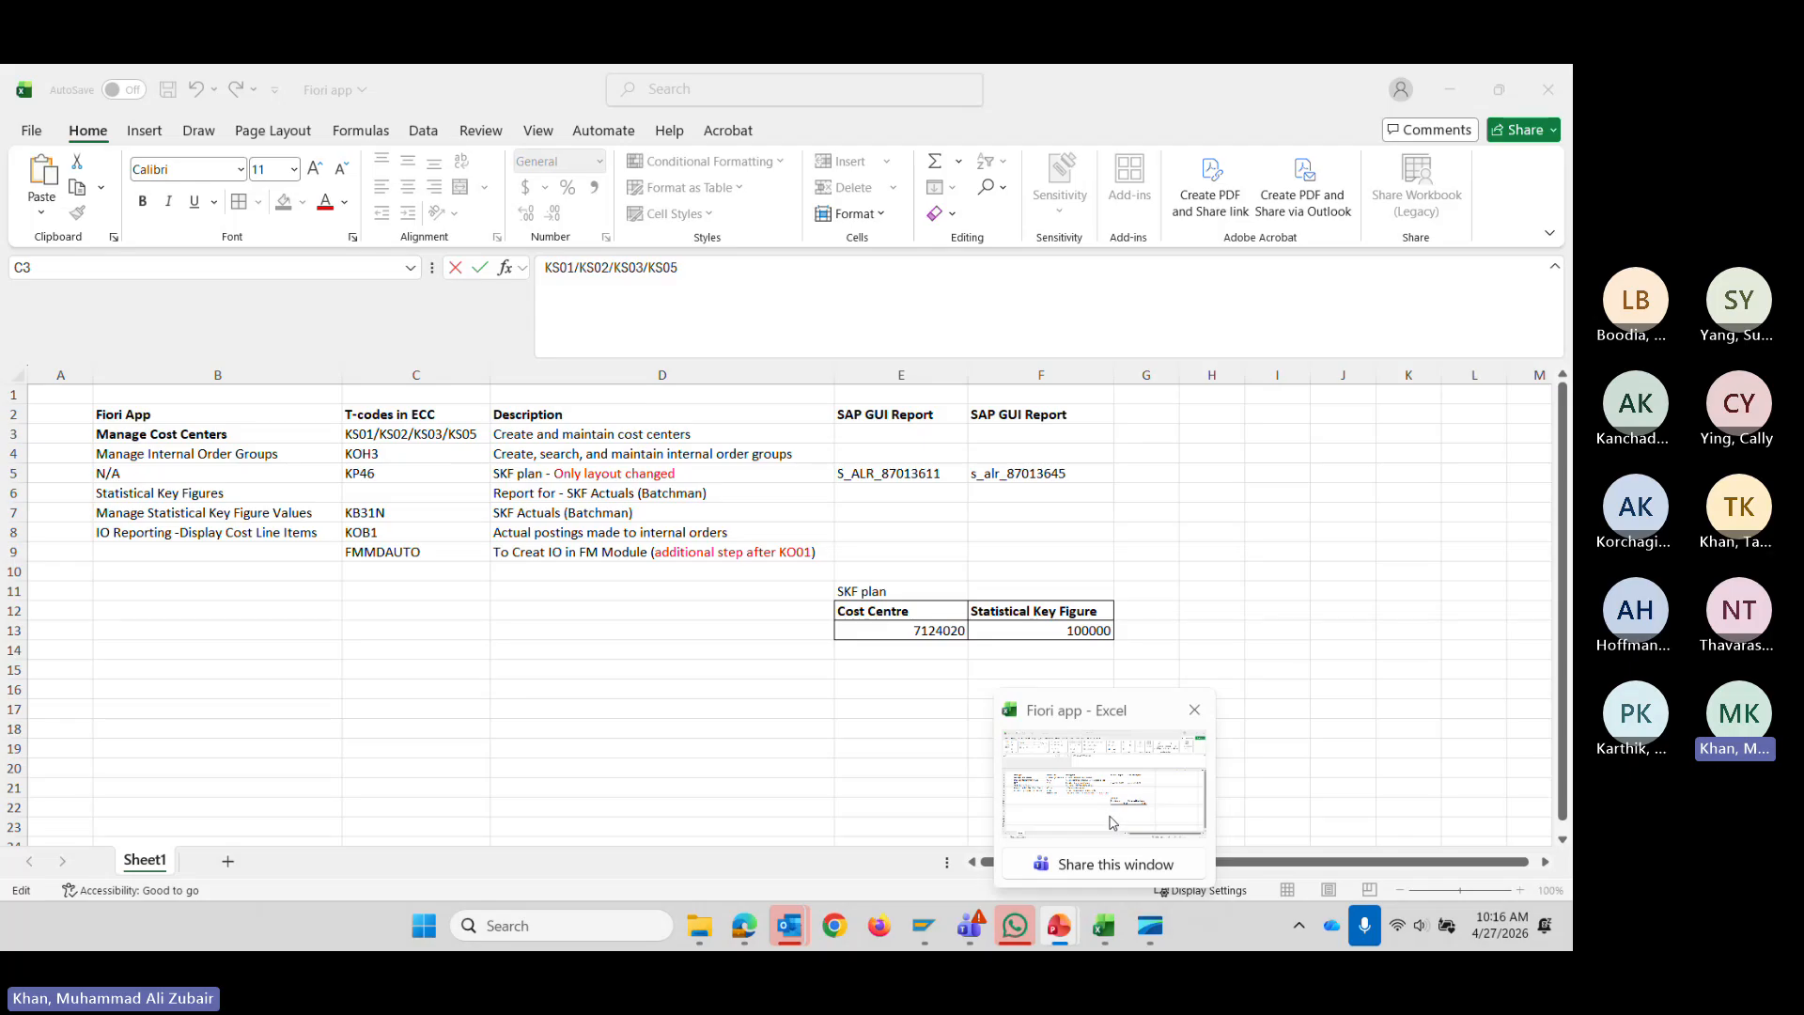
left_click(389, 455)
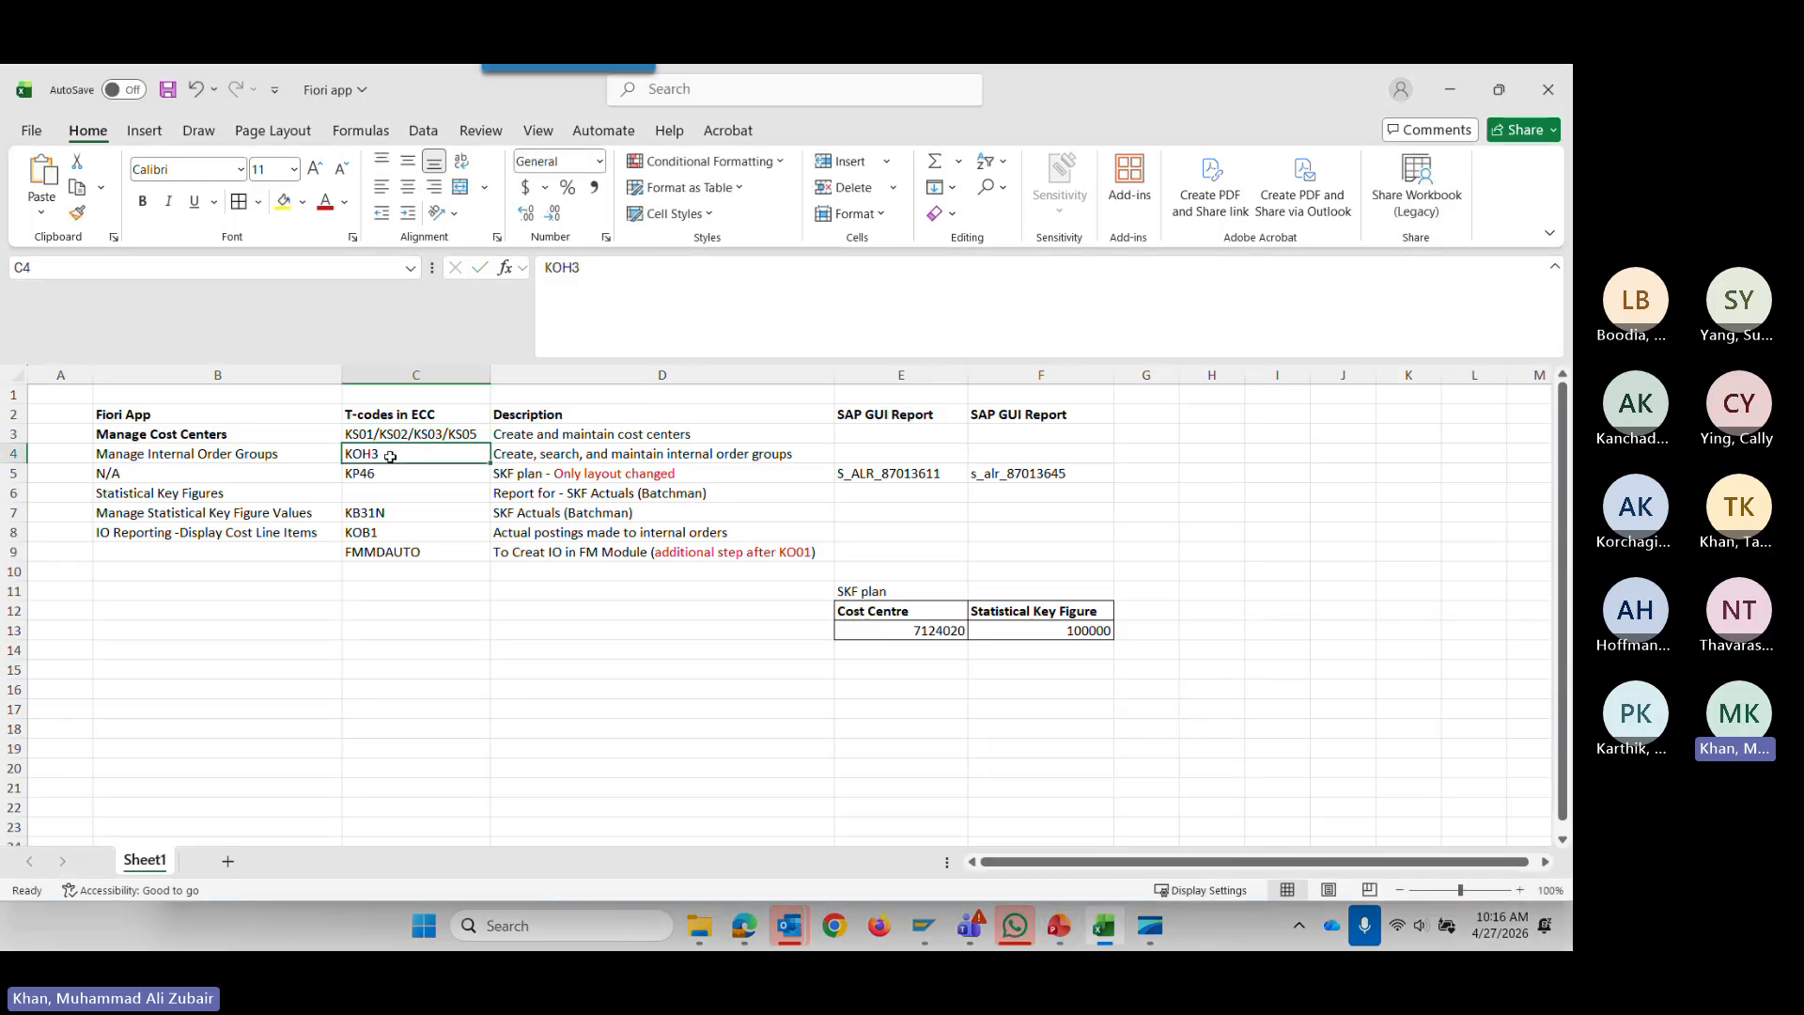
double_click(590, 270)
key("ctrl+c")
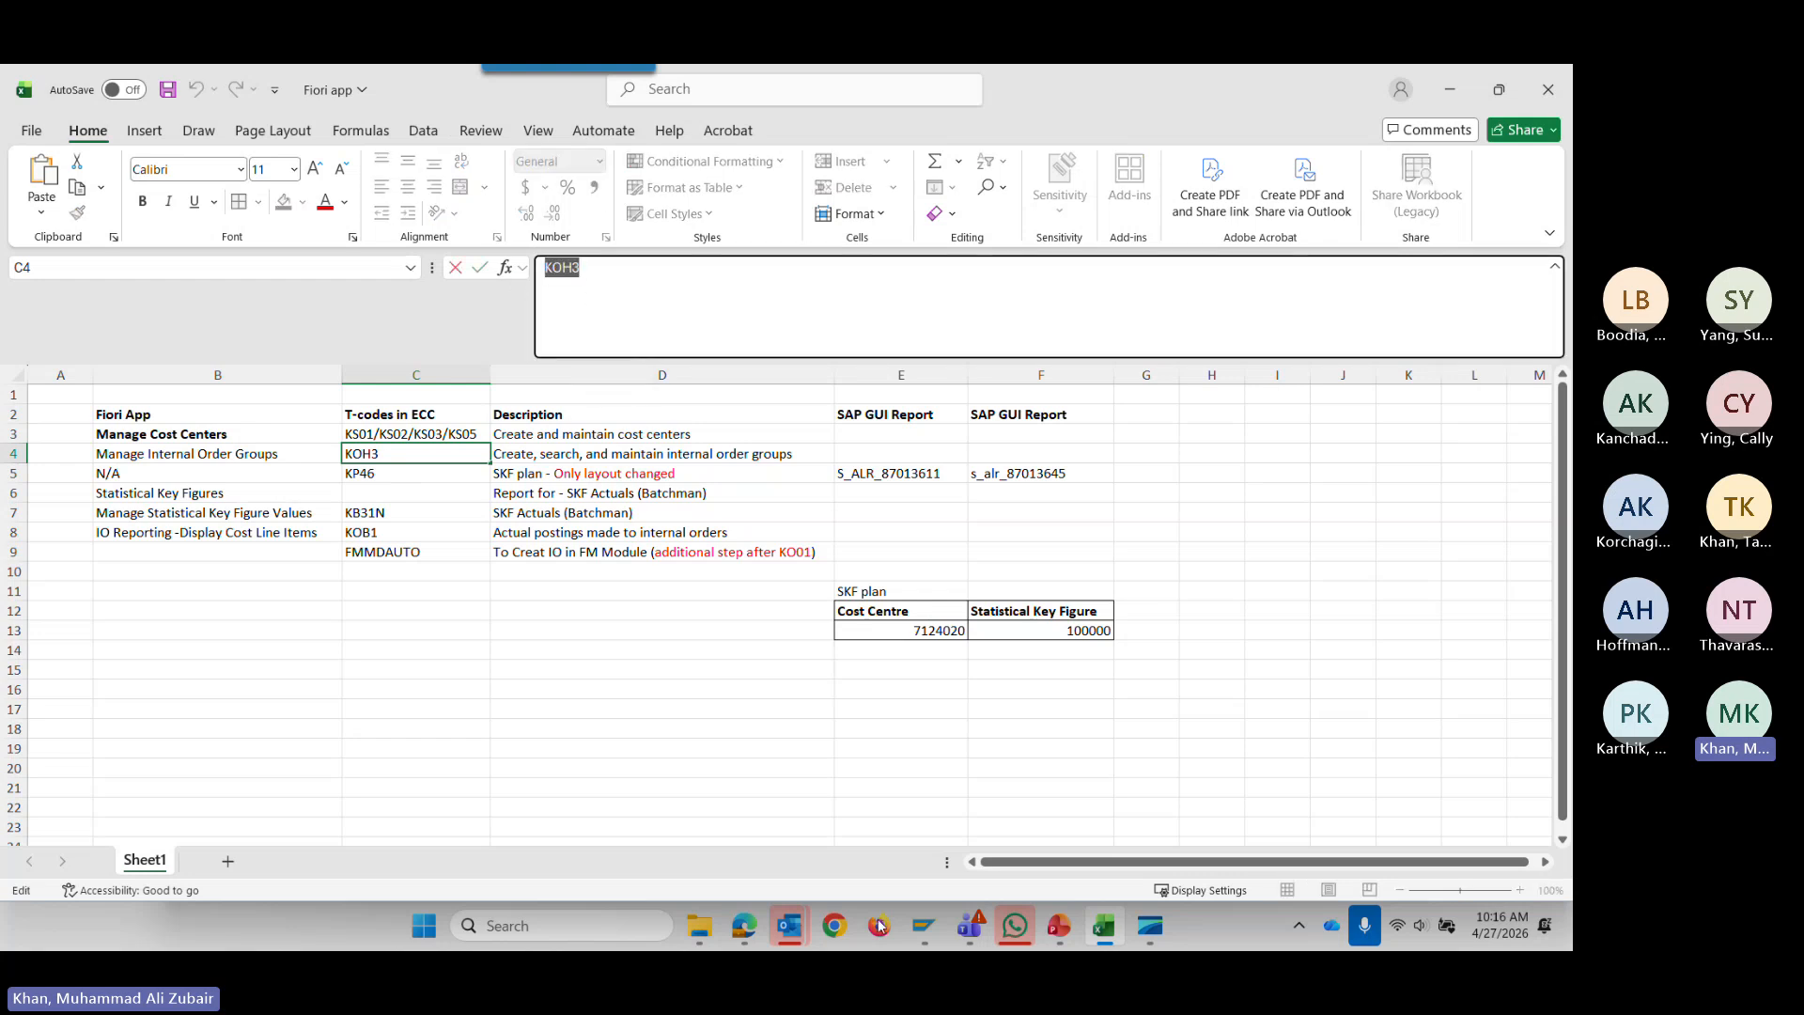
mouse_move(925, 935)
left_click(1034, 790)
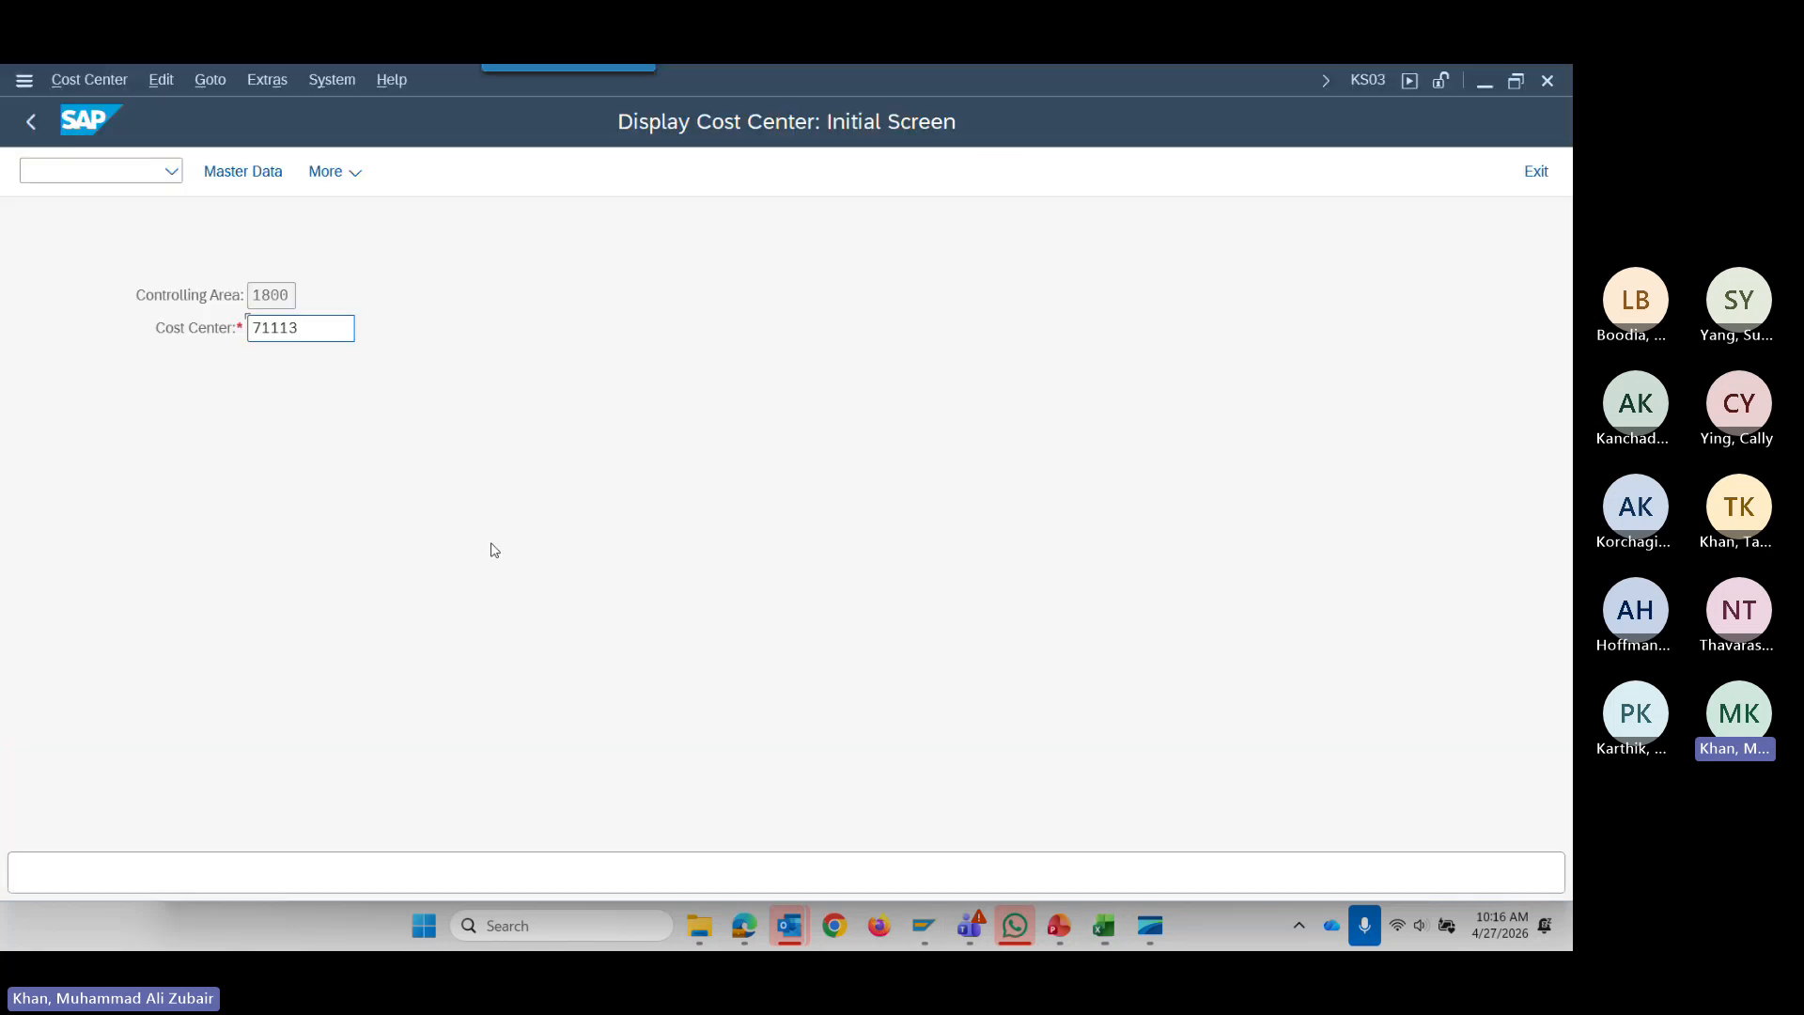
left_click(70, 175)
type("/")
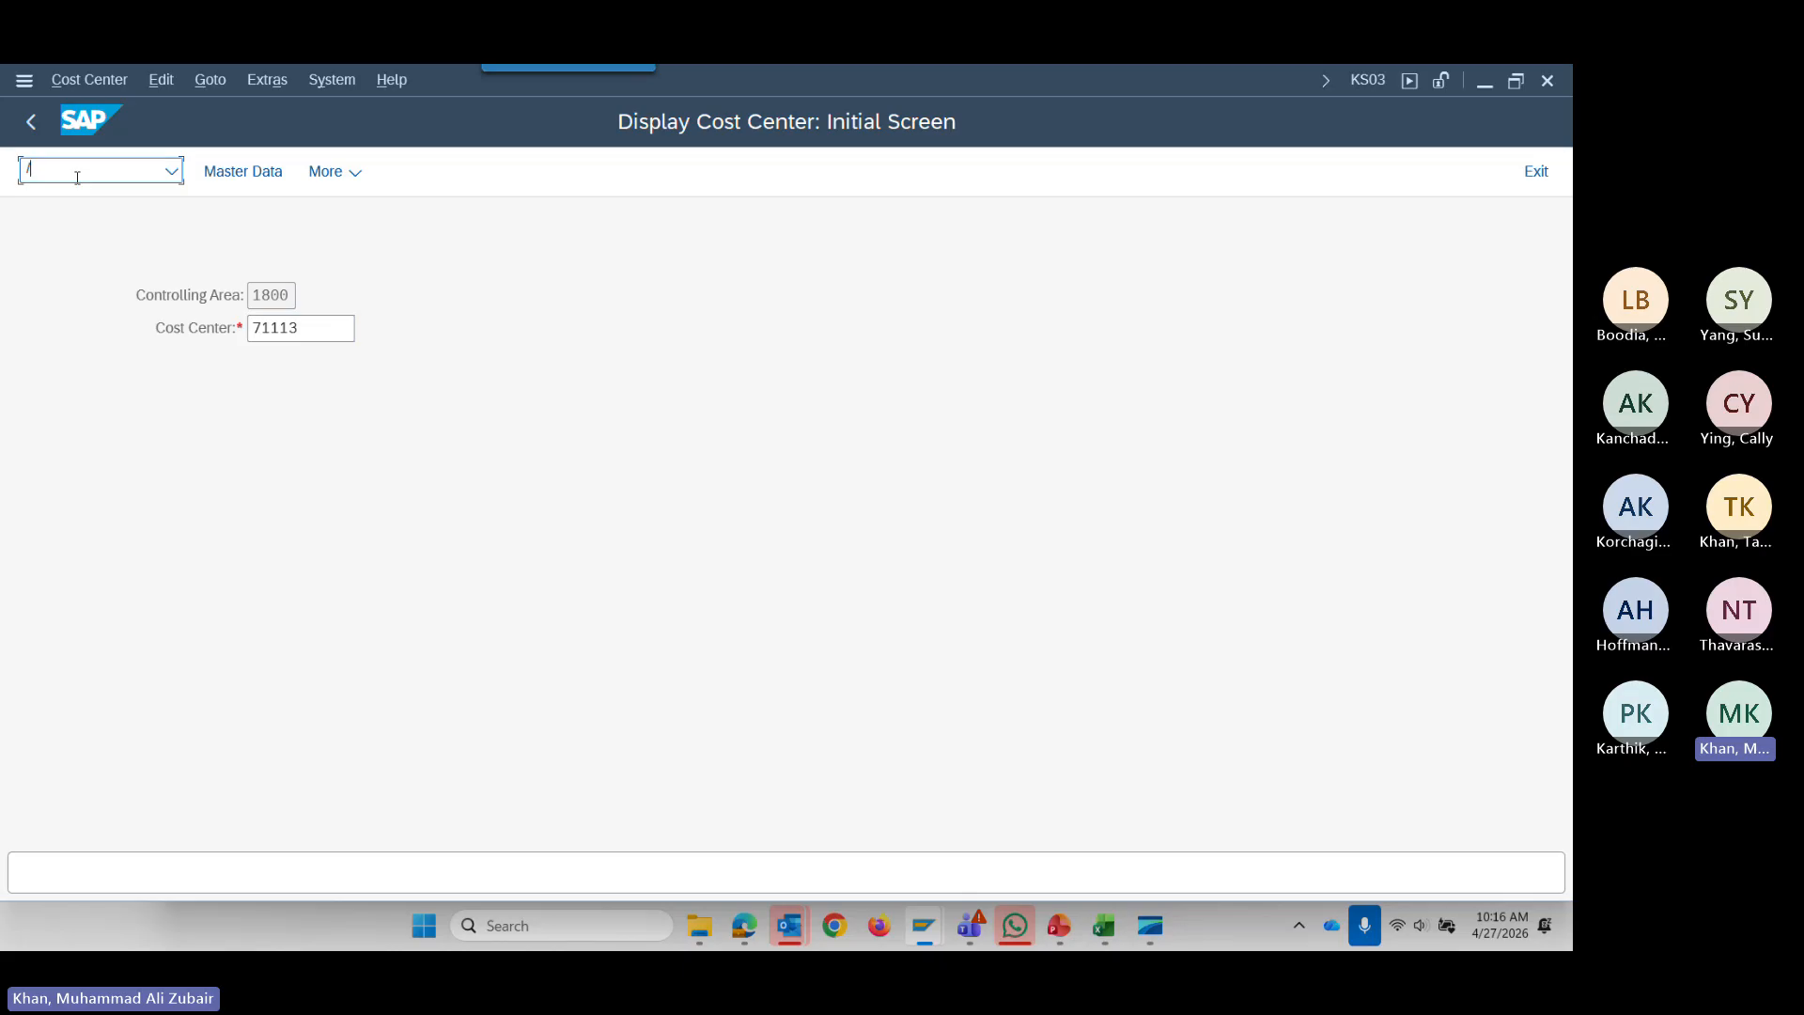
type("n")
key("ctrl+v")
key("Return")
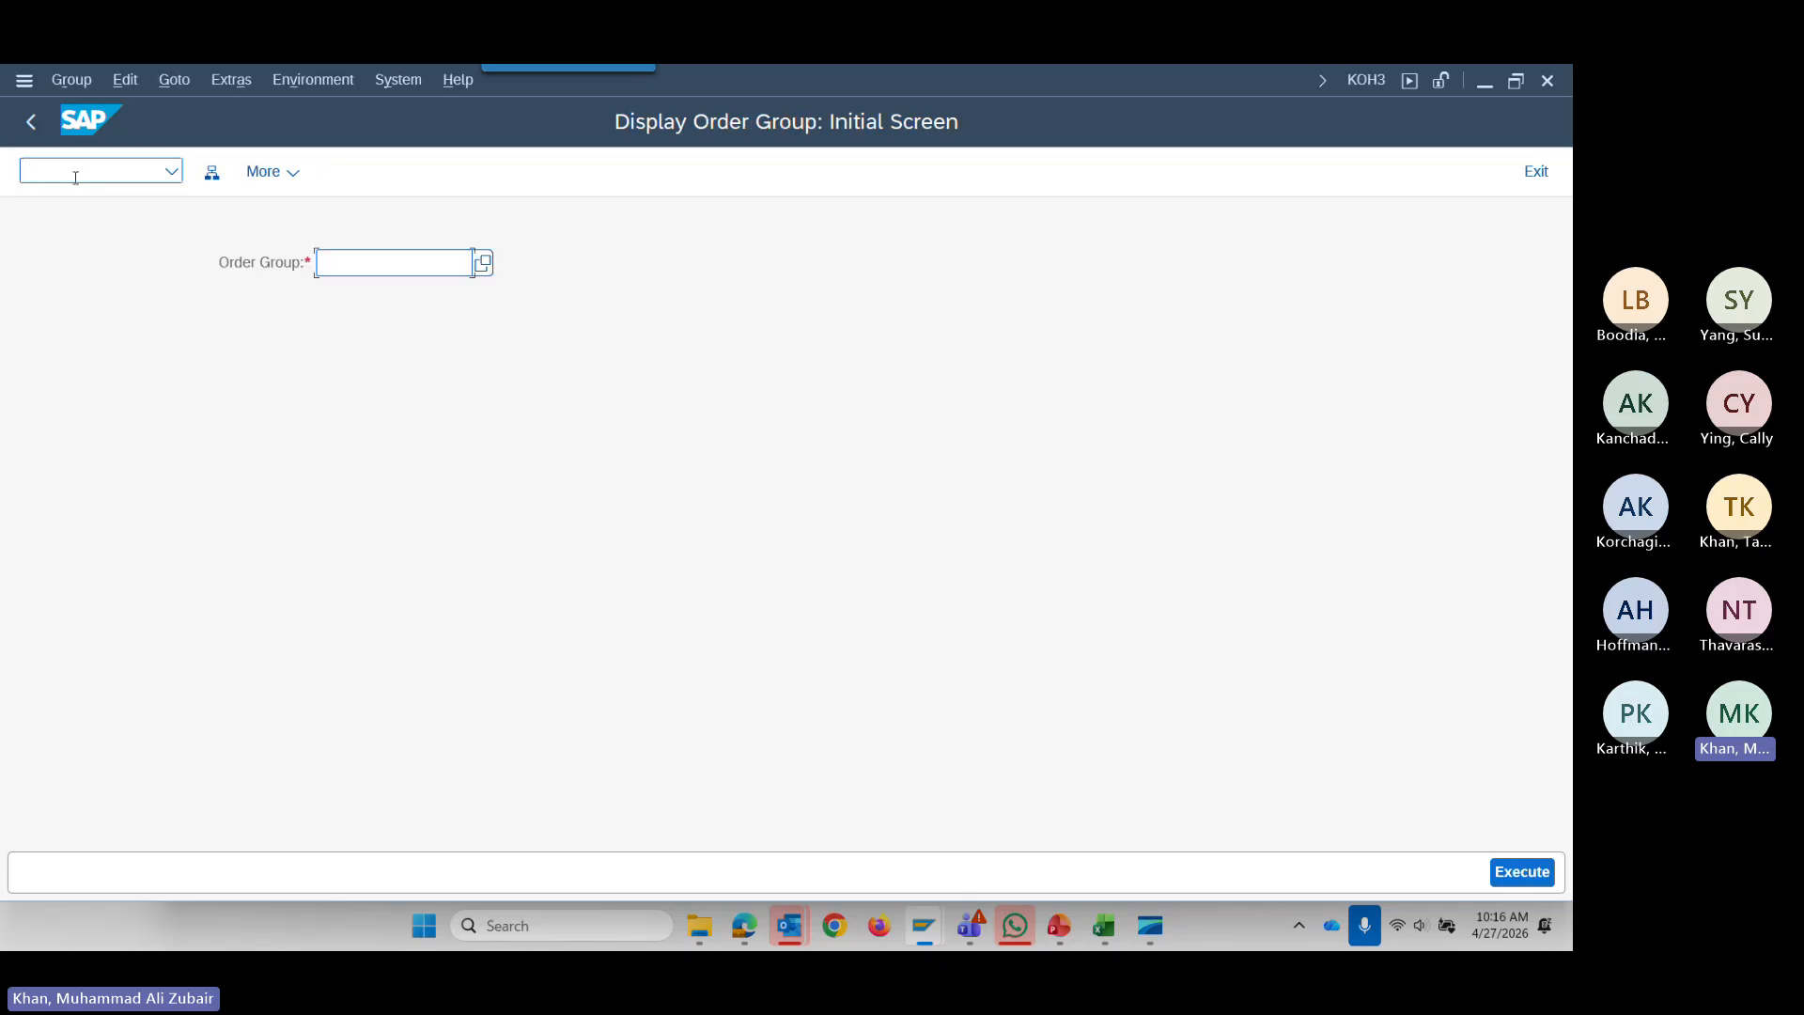
Look up order groups without restrictions and select 18004200.RES (IO 4200 - Part of Research Funds on BS) as the order group.
left_click(484, 270)
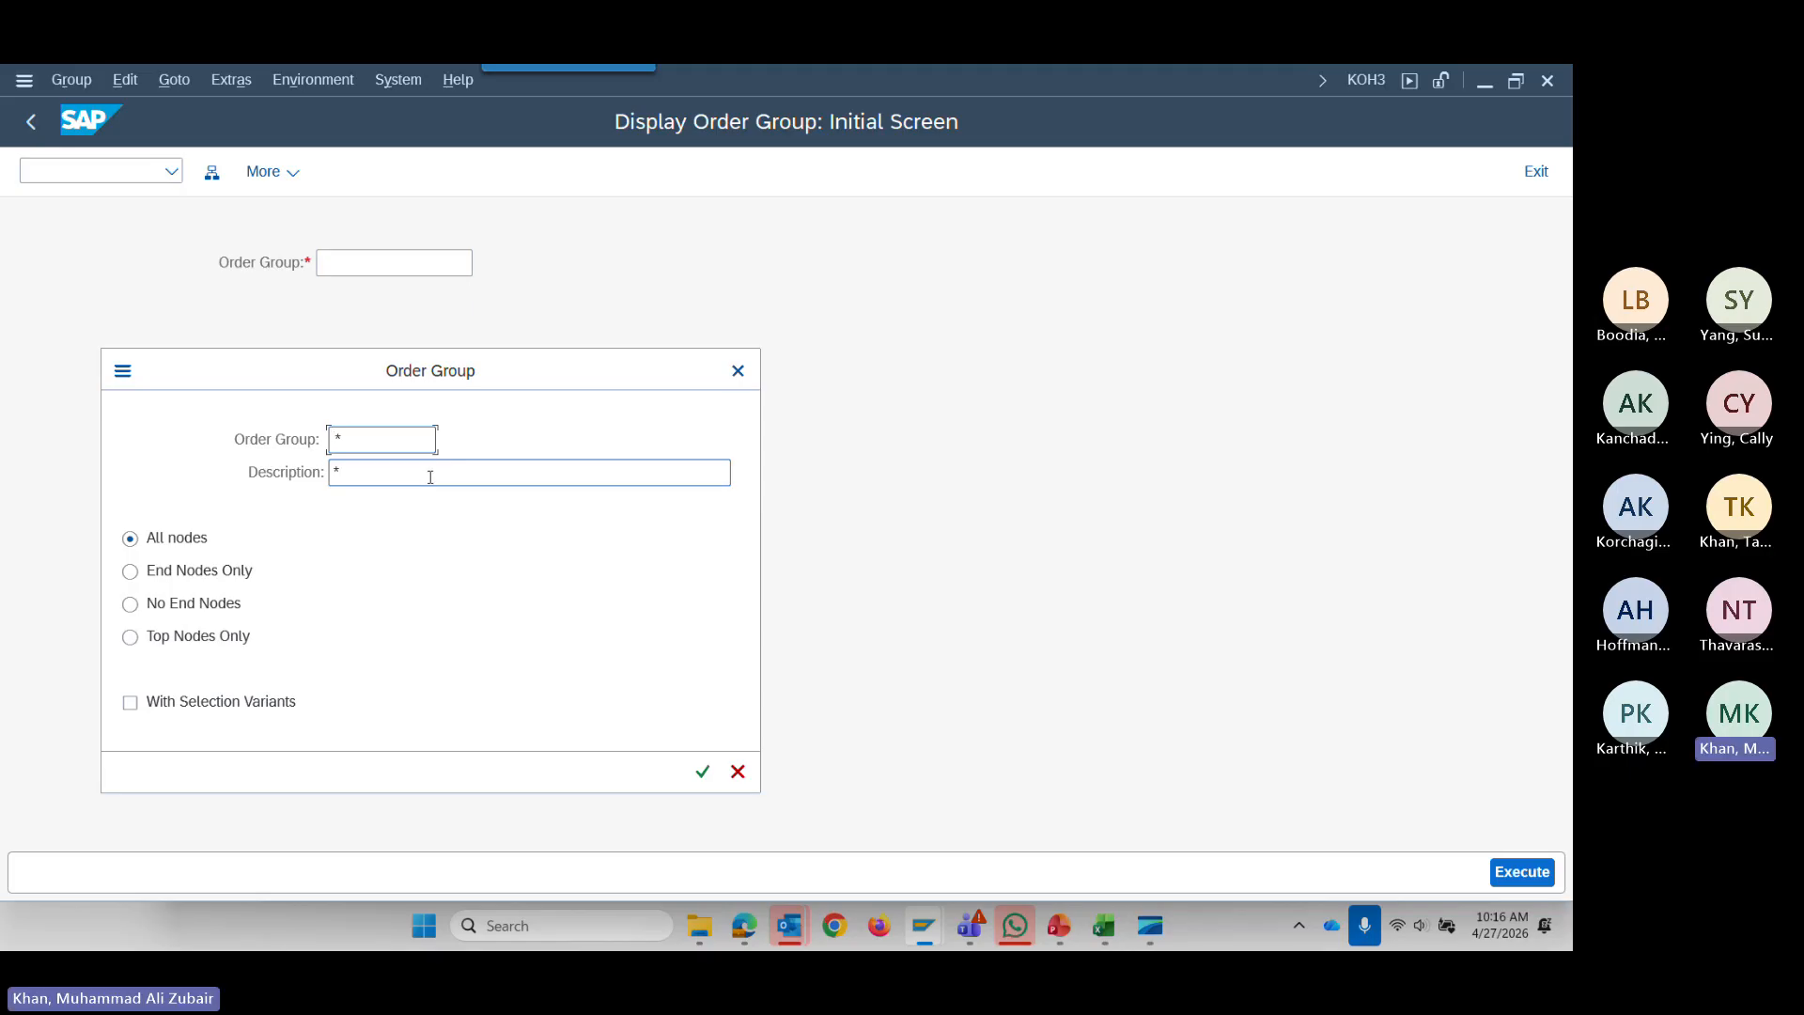
key("Return")
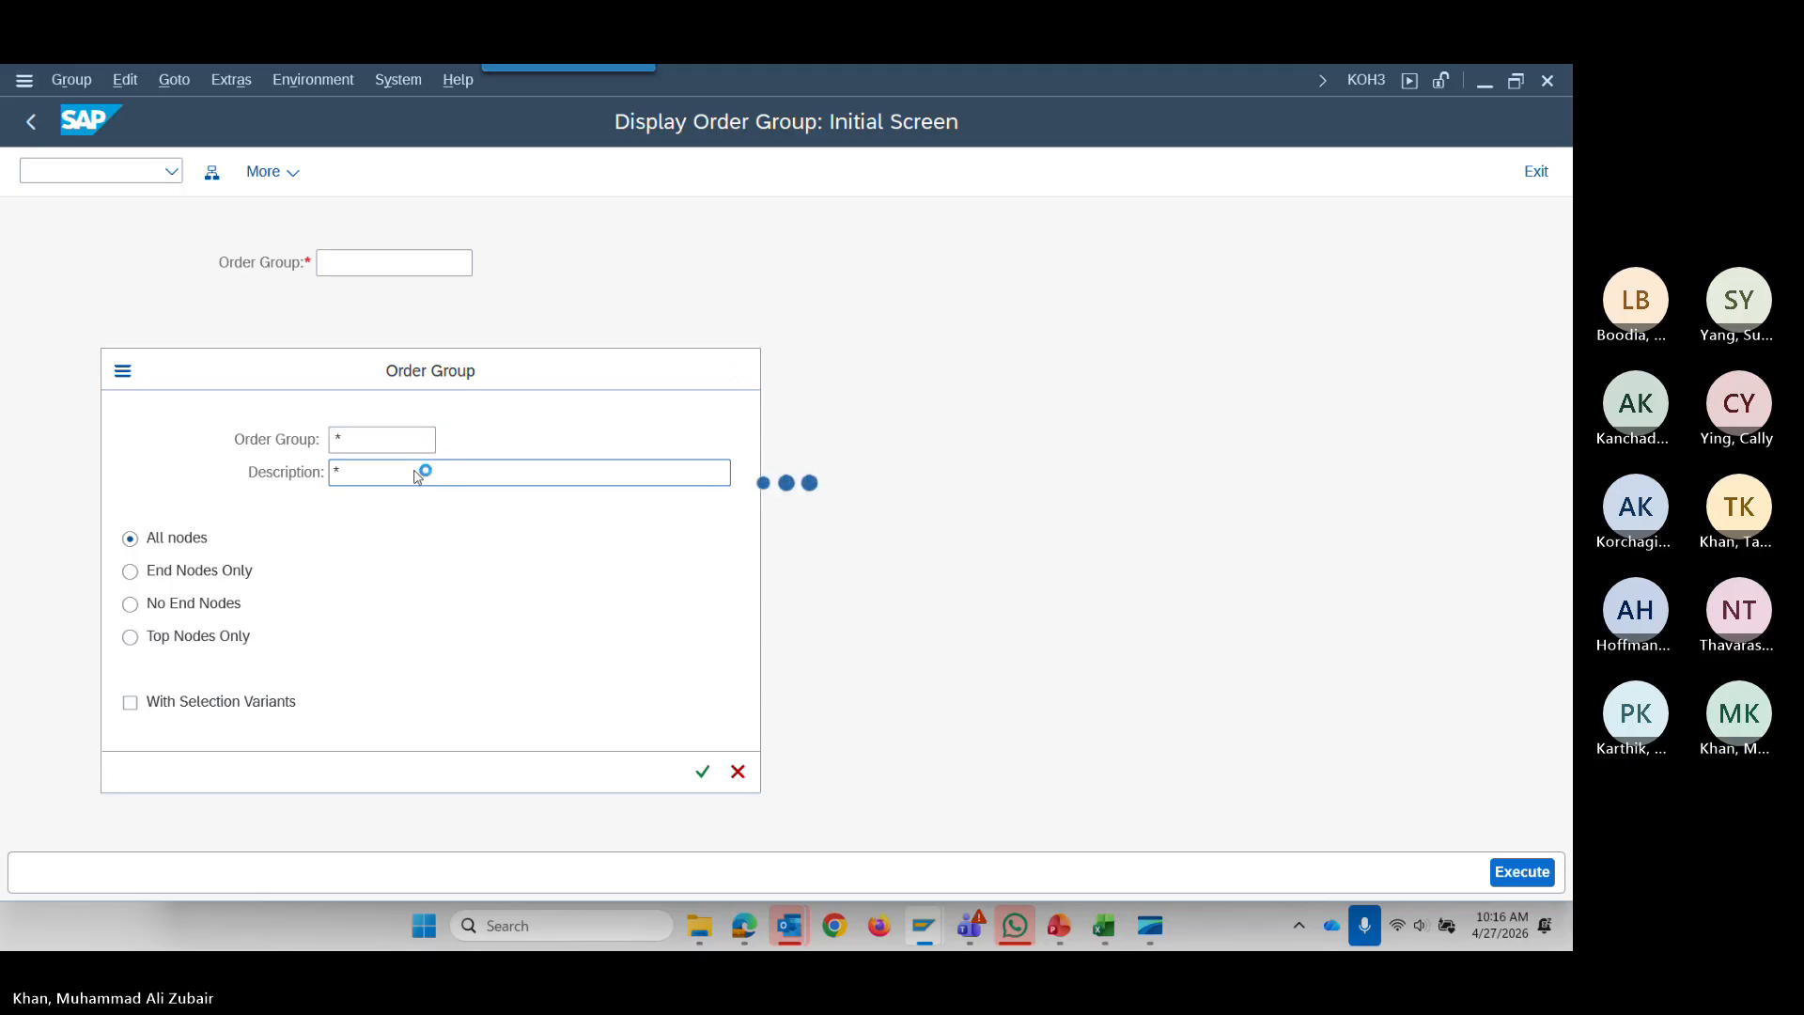
left_click_drag(935, 387, 904, 191)
scroll(724, 516, "down", 10)
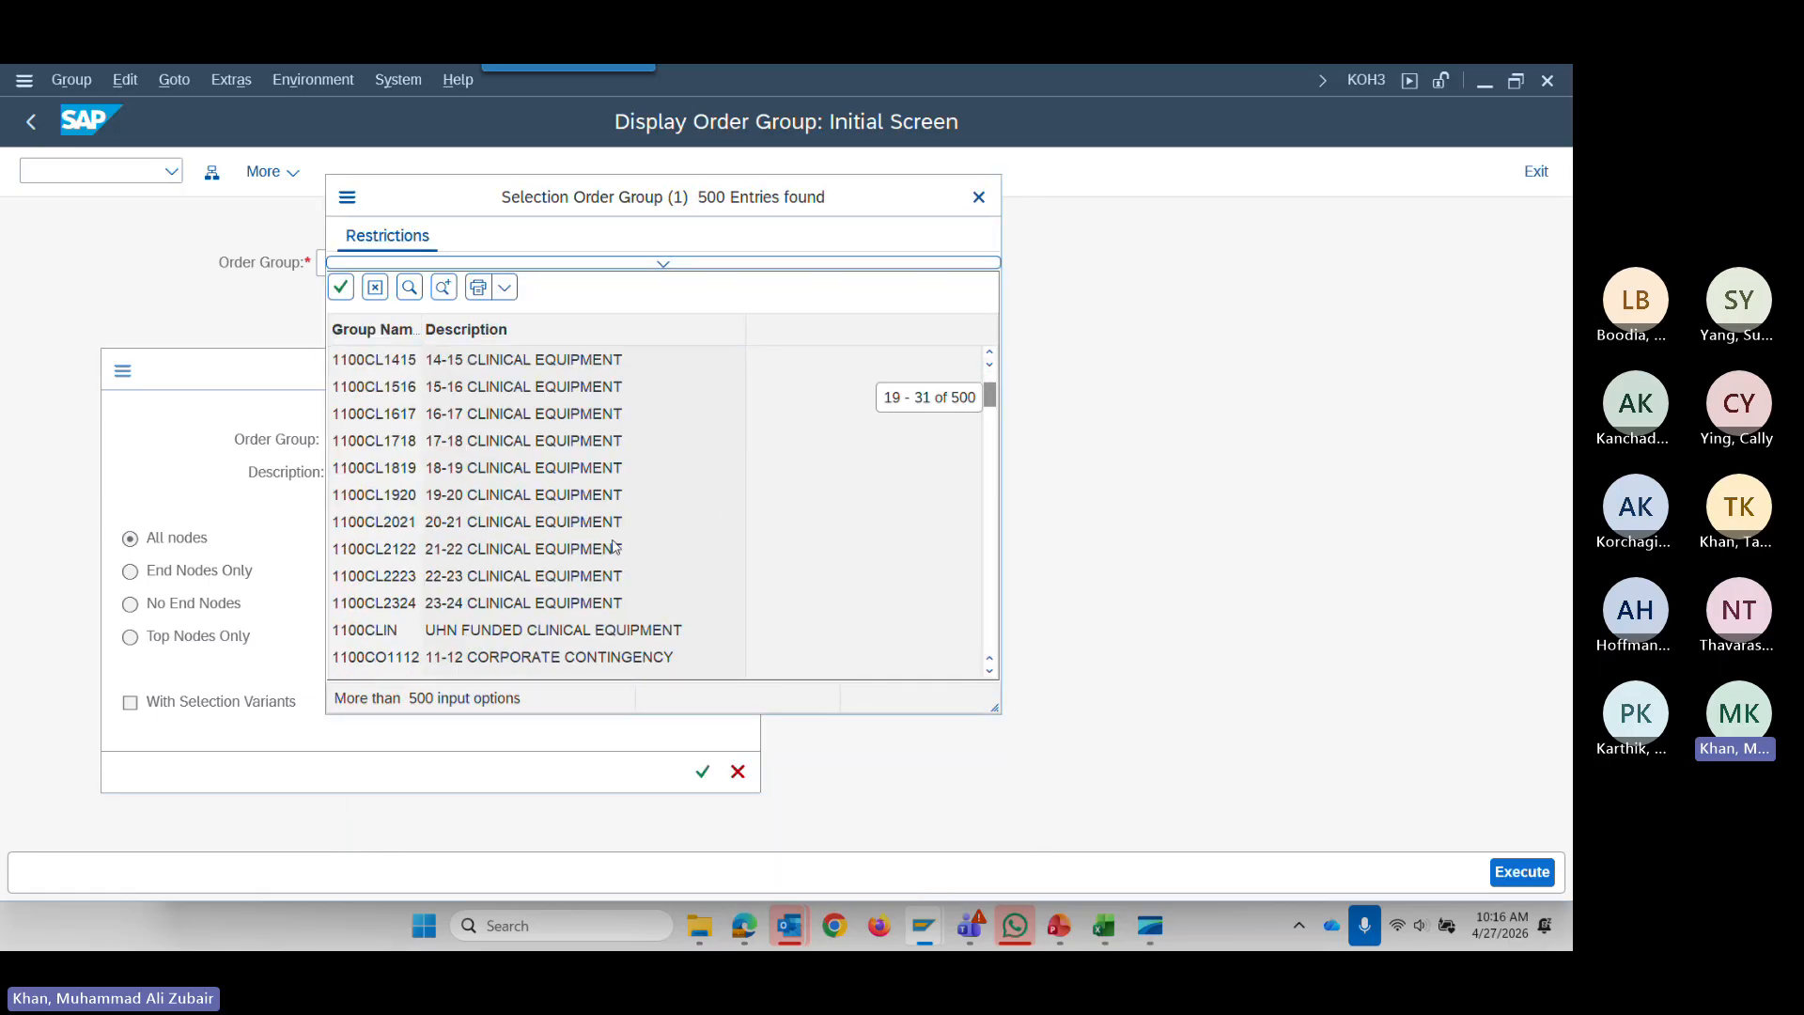
scroll(613, 546, "down", 20)
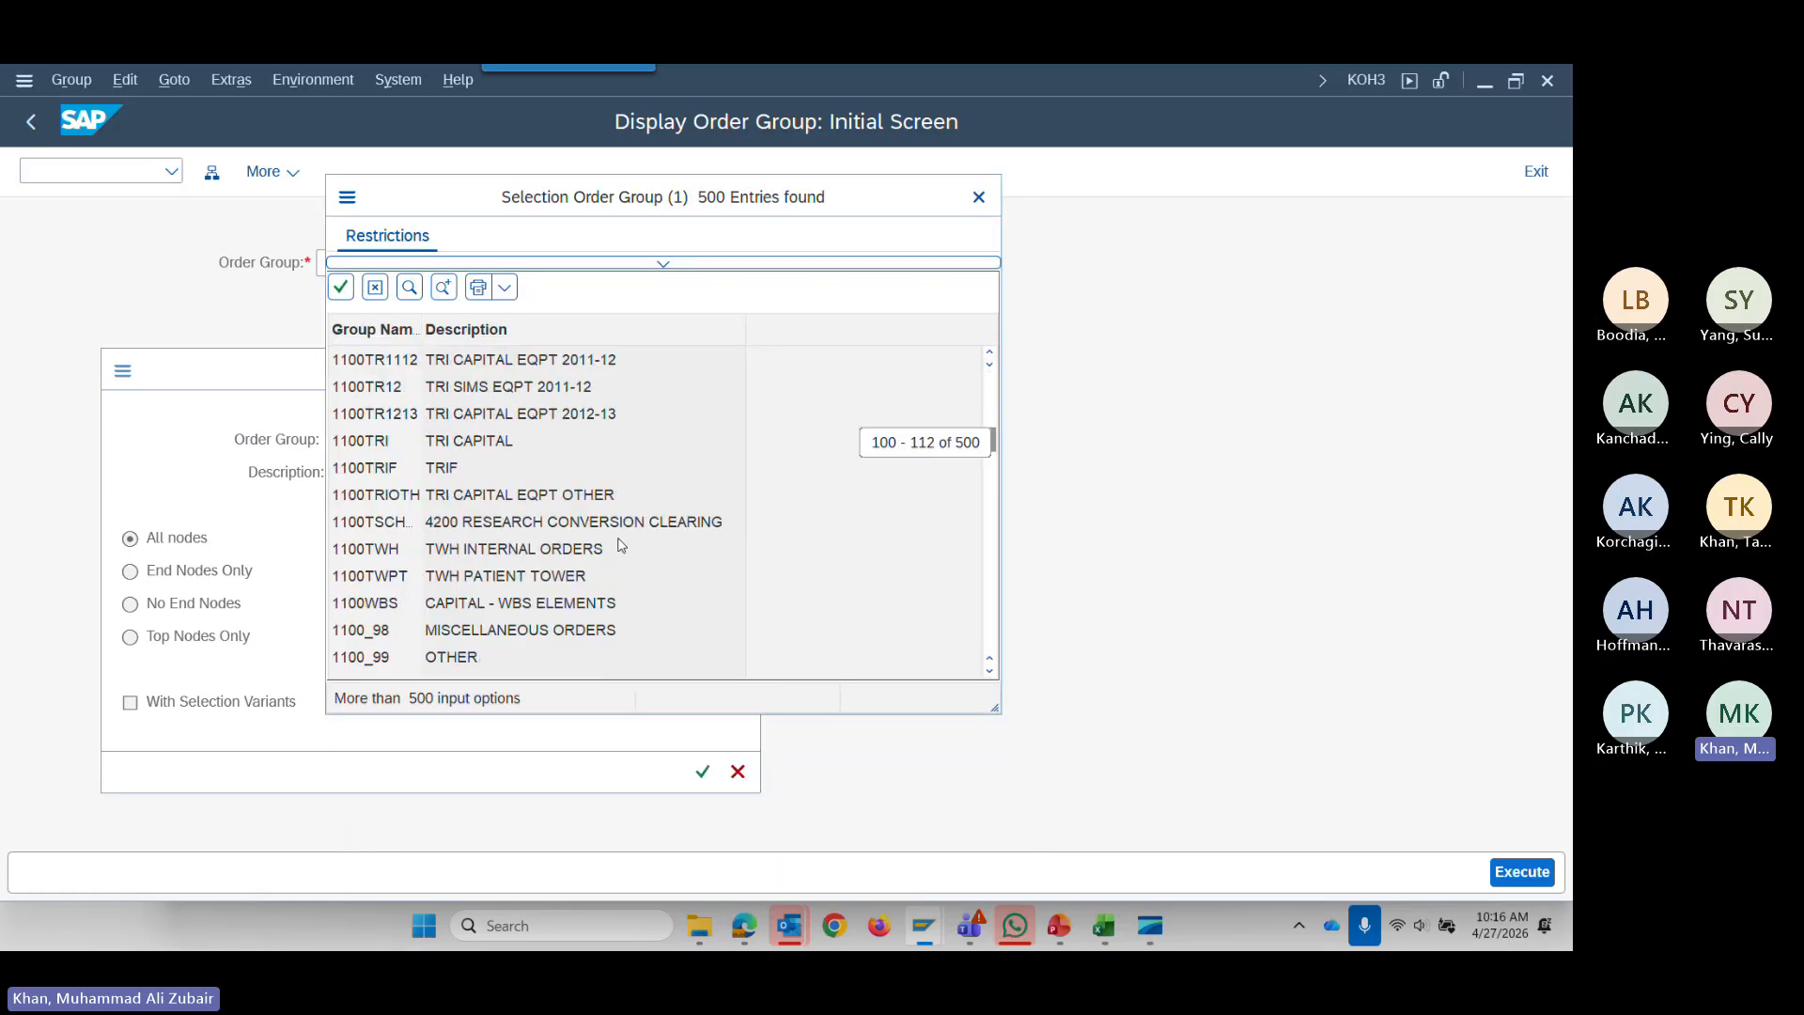
scroll(623, 553, "down", 9)
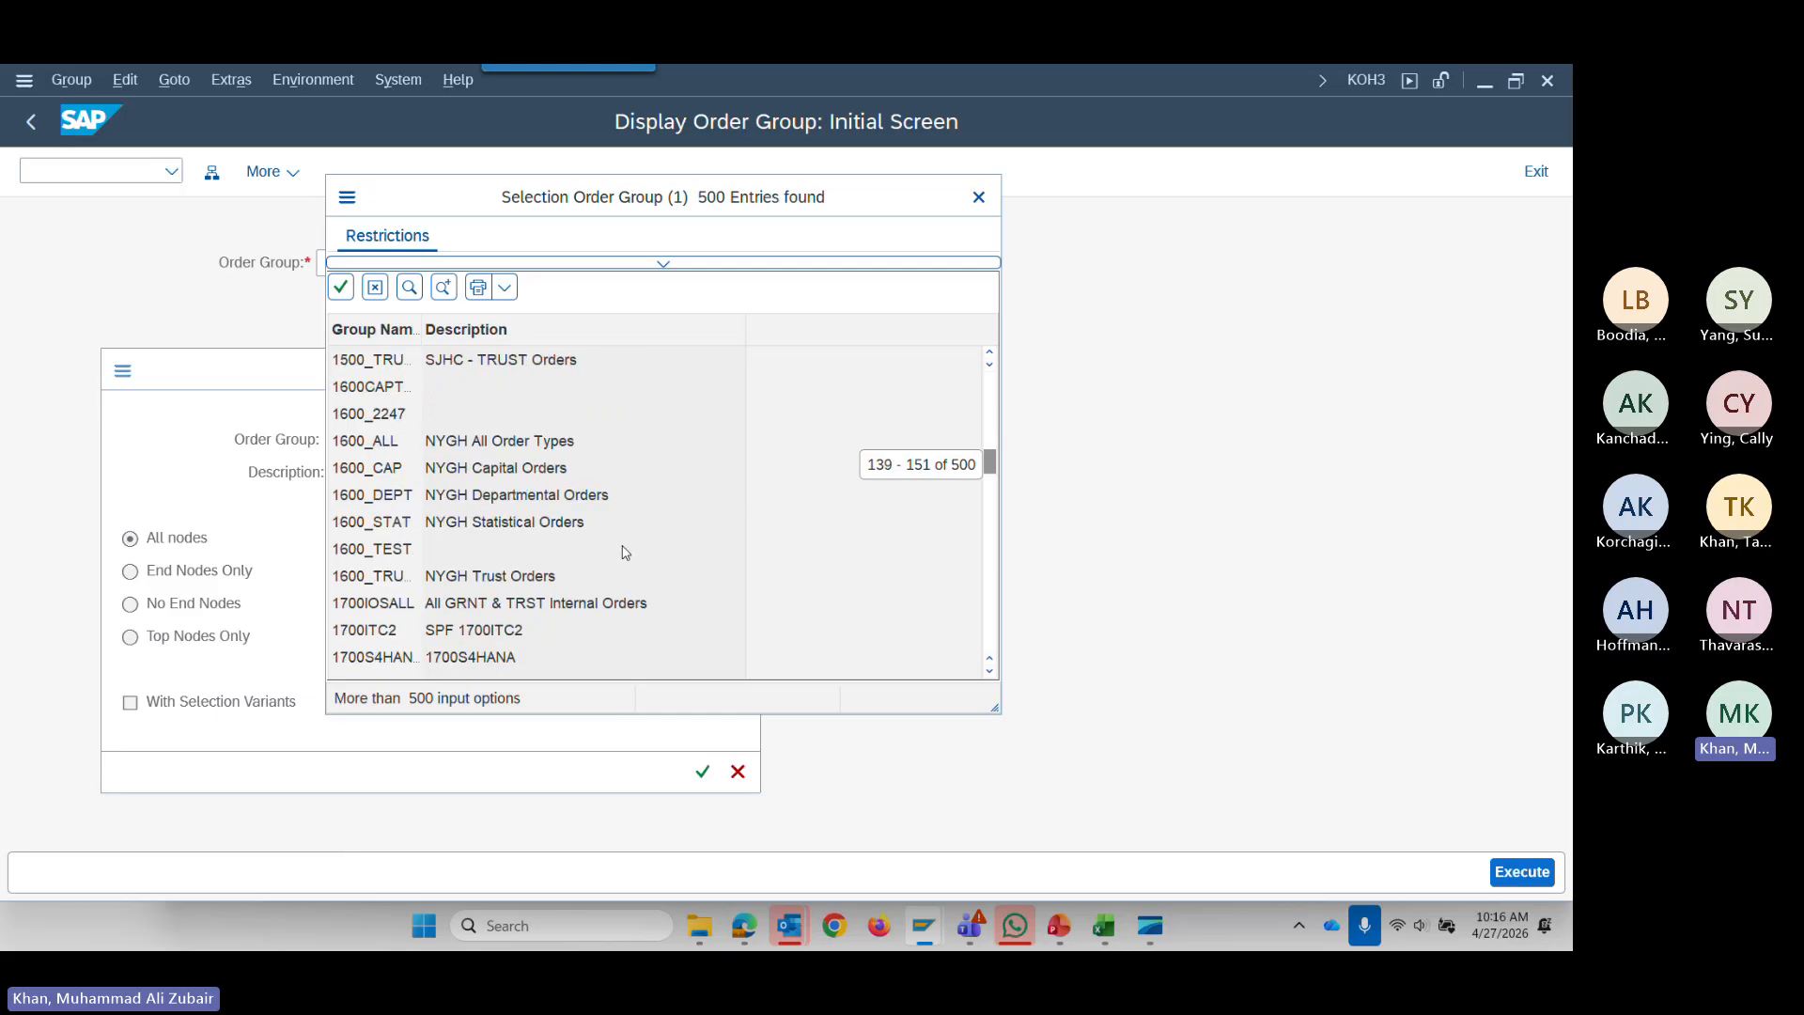
scroll(620, 558, "down", 7)
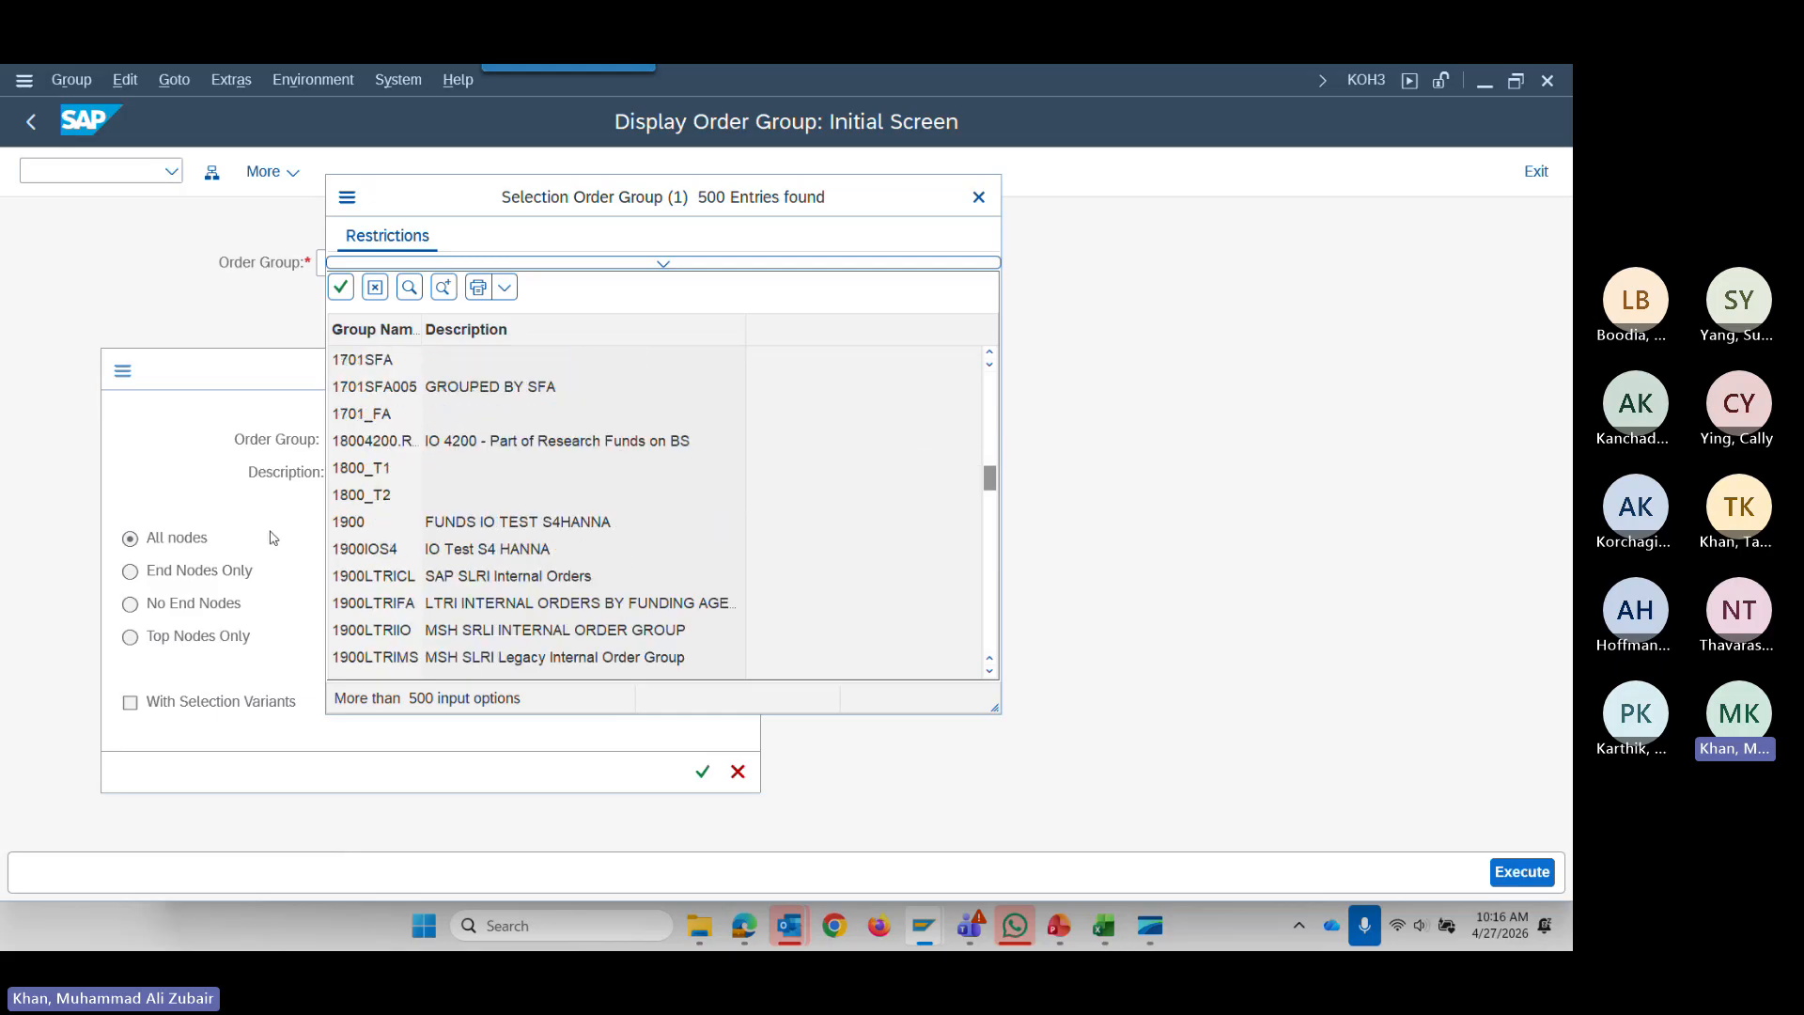
left_click(367, 450)
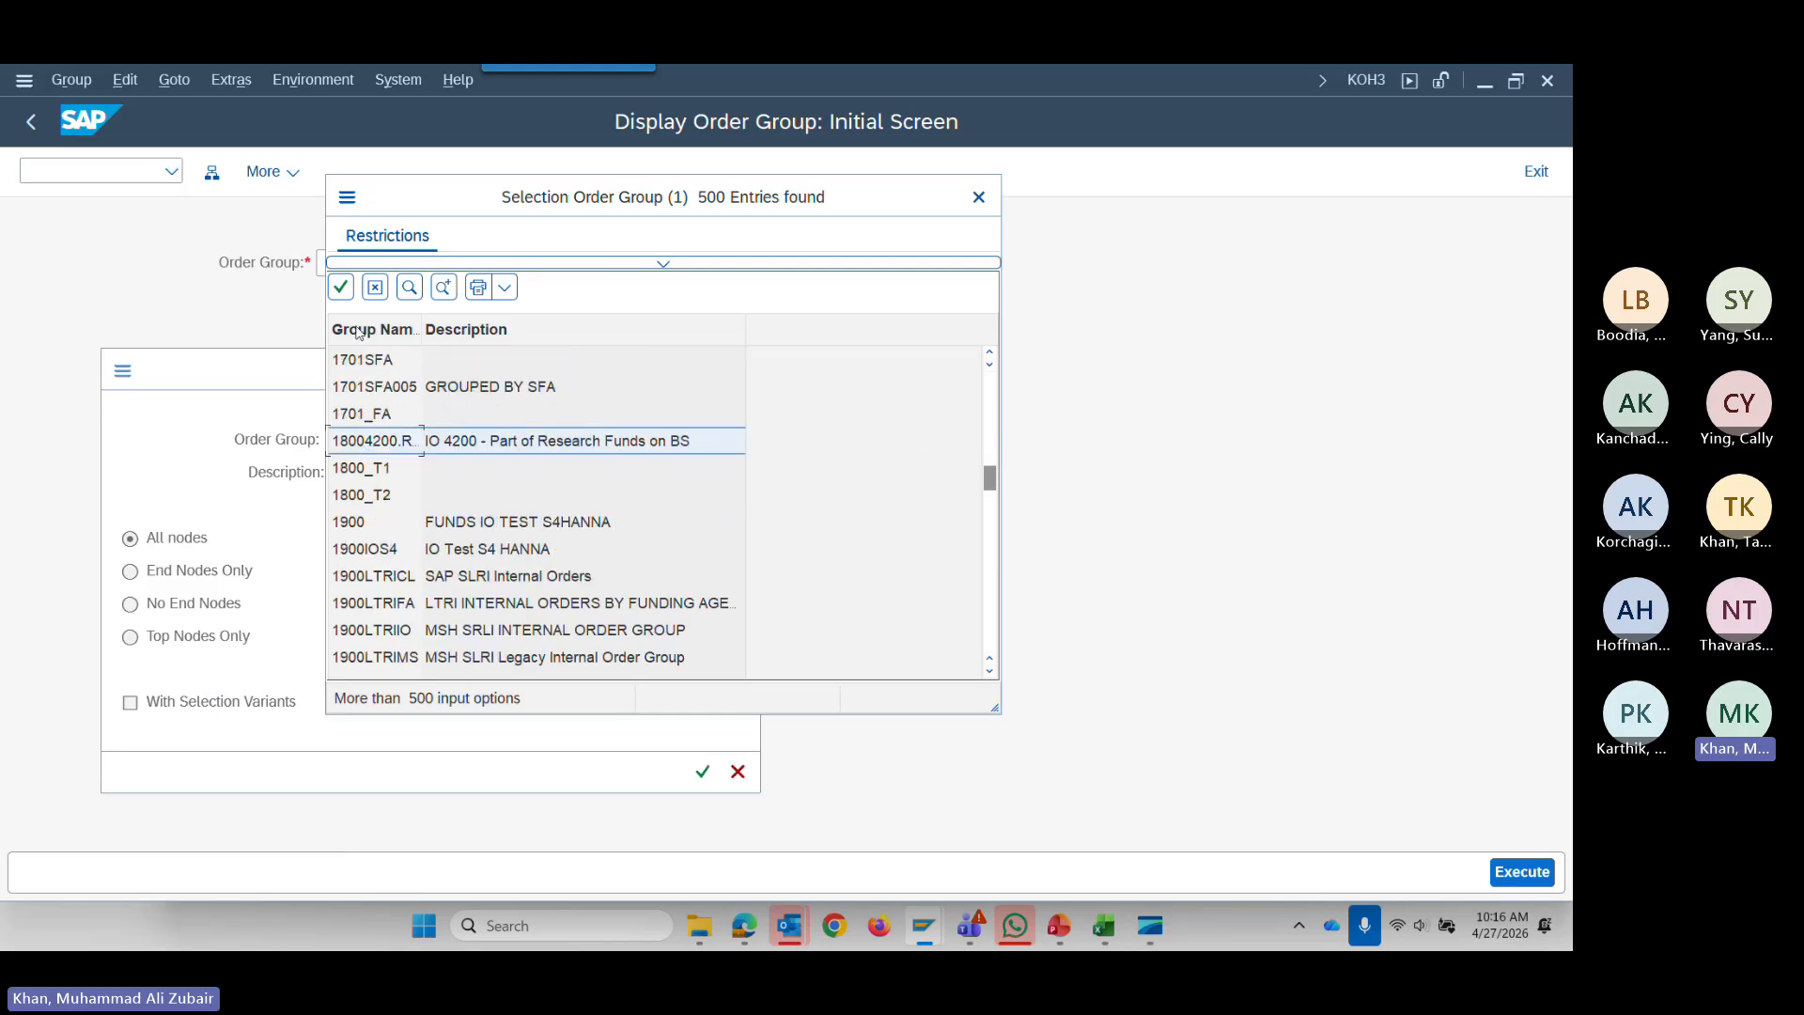
left_click(340, 287)
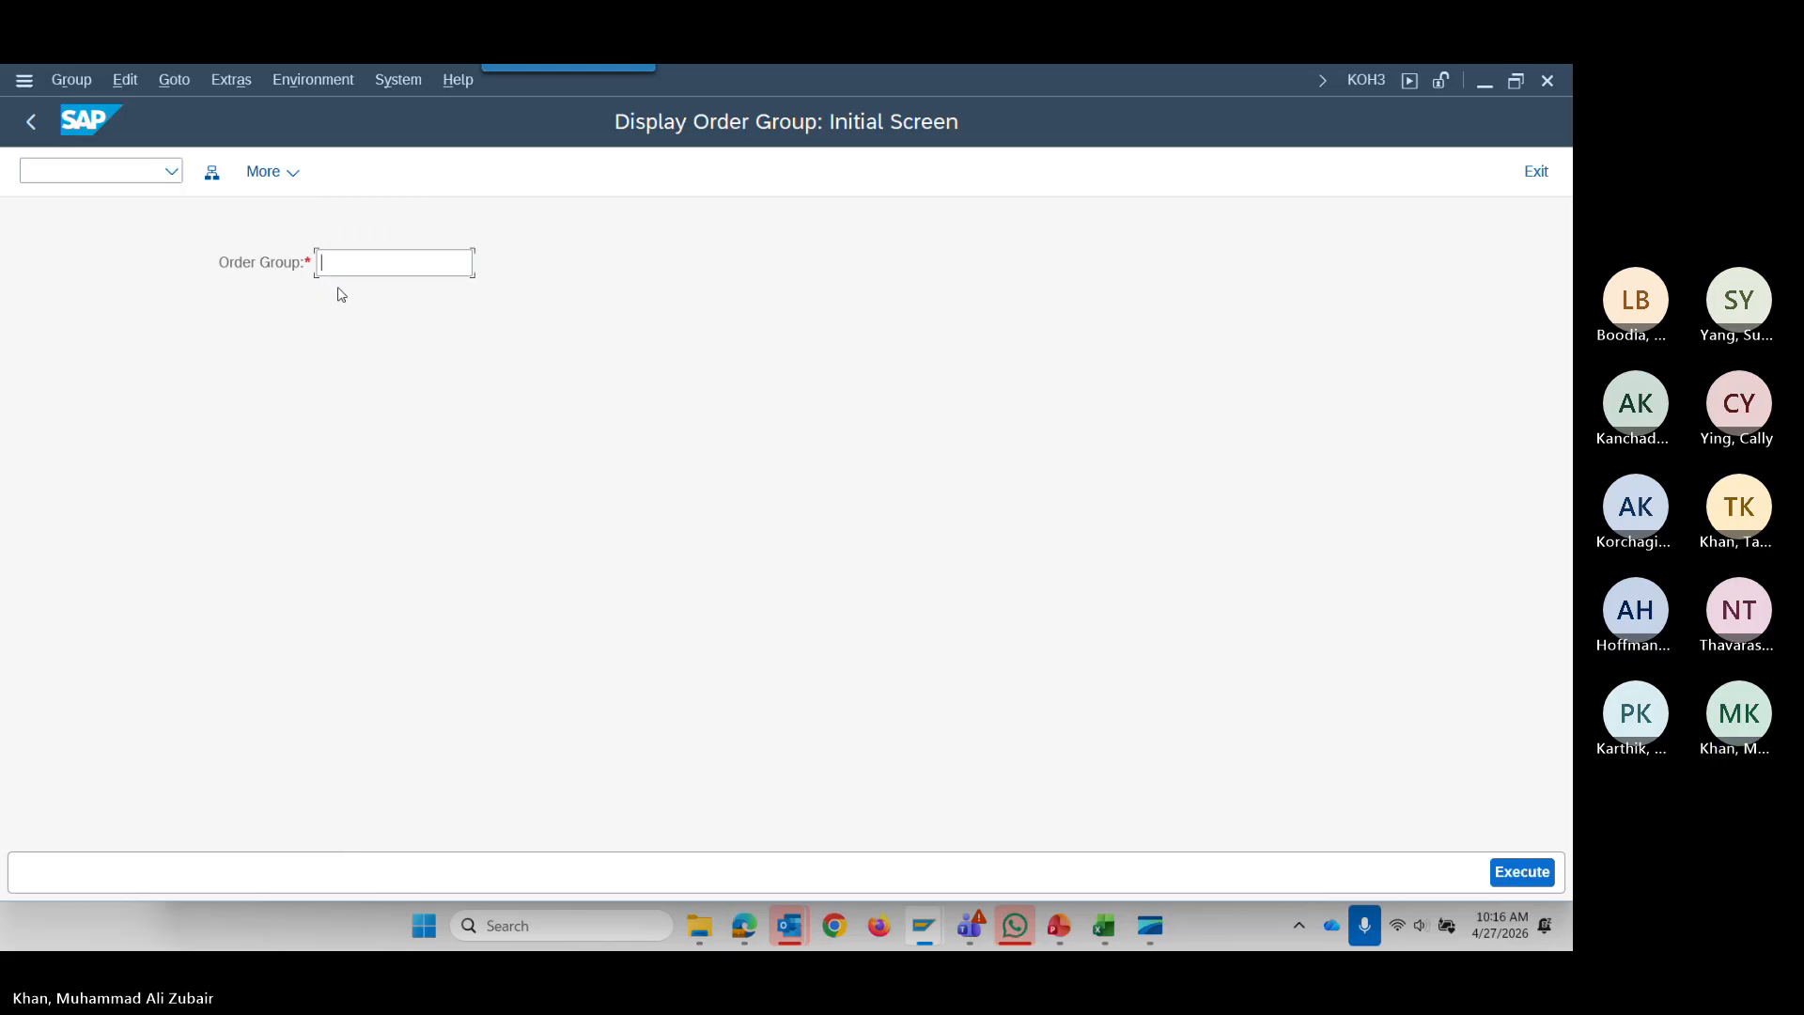
Display the structure of order group 18004200.RES, review its assigned internal orders, and return to the initial screen.
left_click(1523, 871)
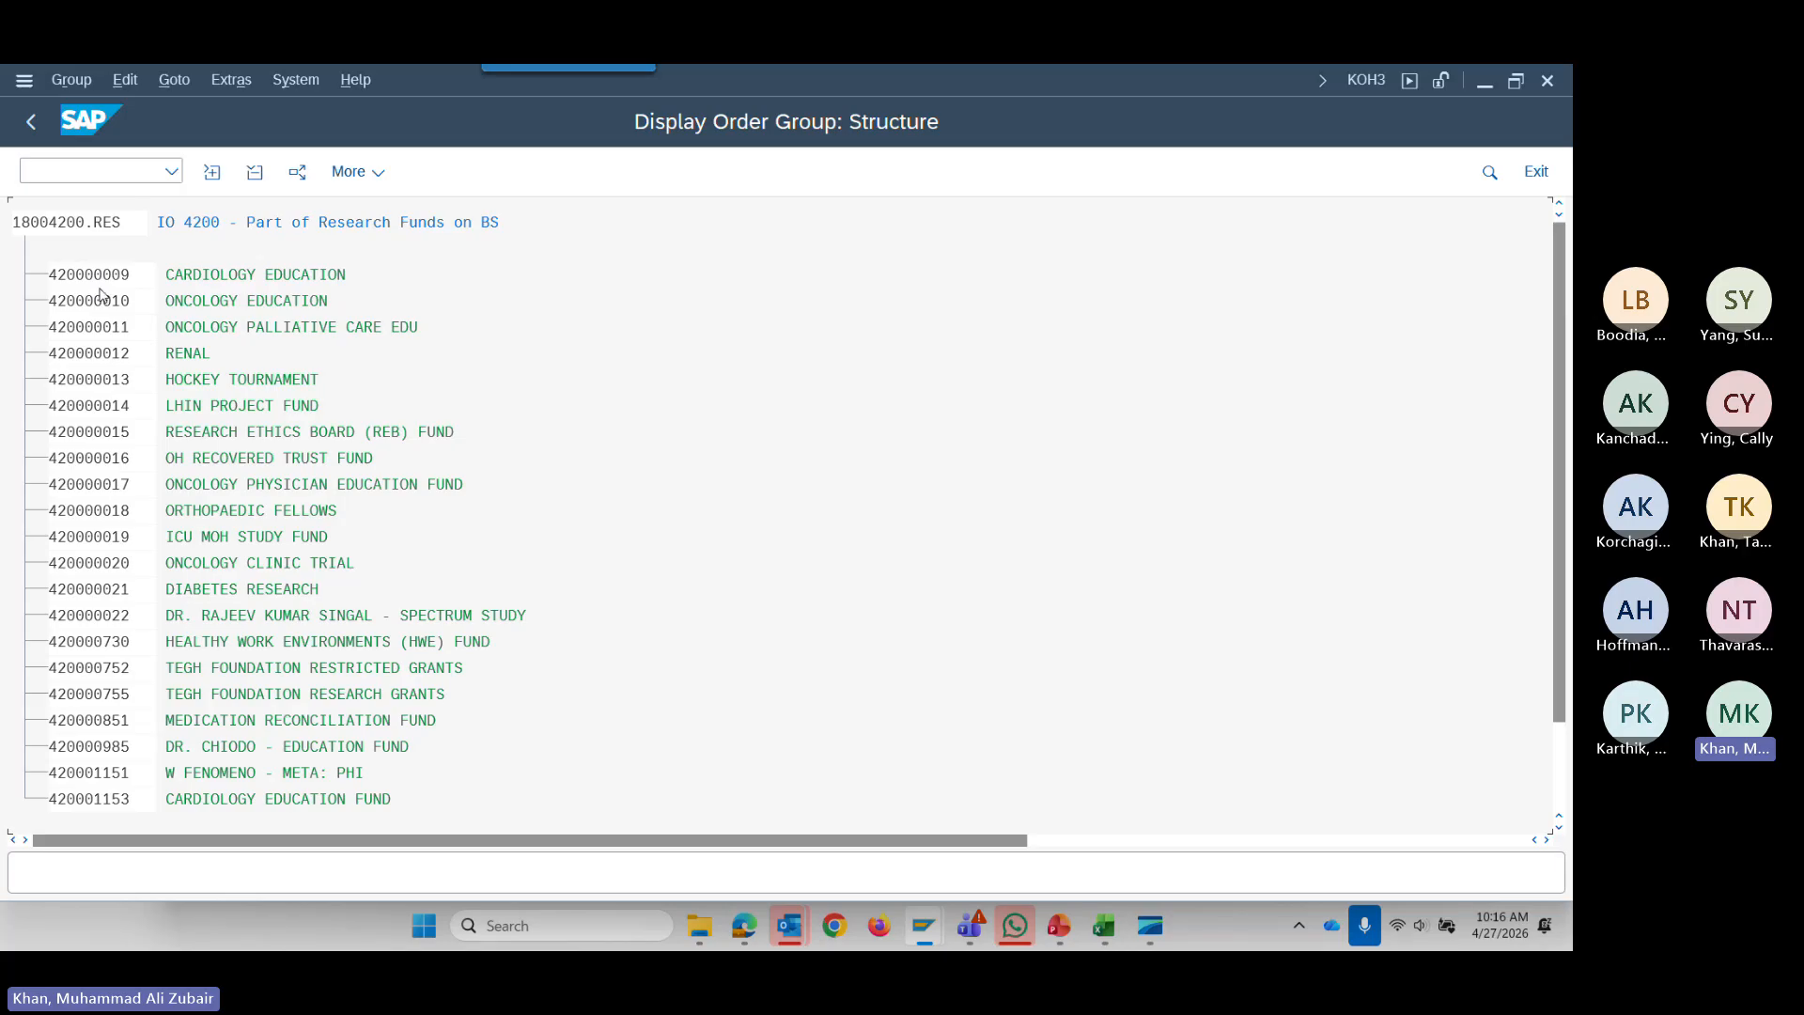
scroll(185, 464, "down", 2)
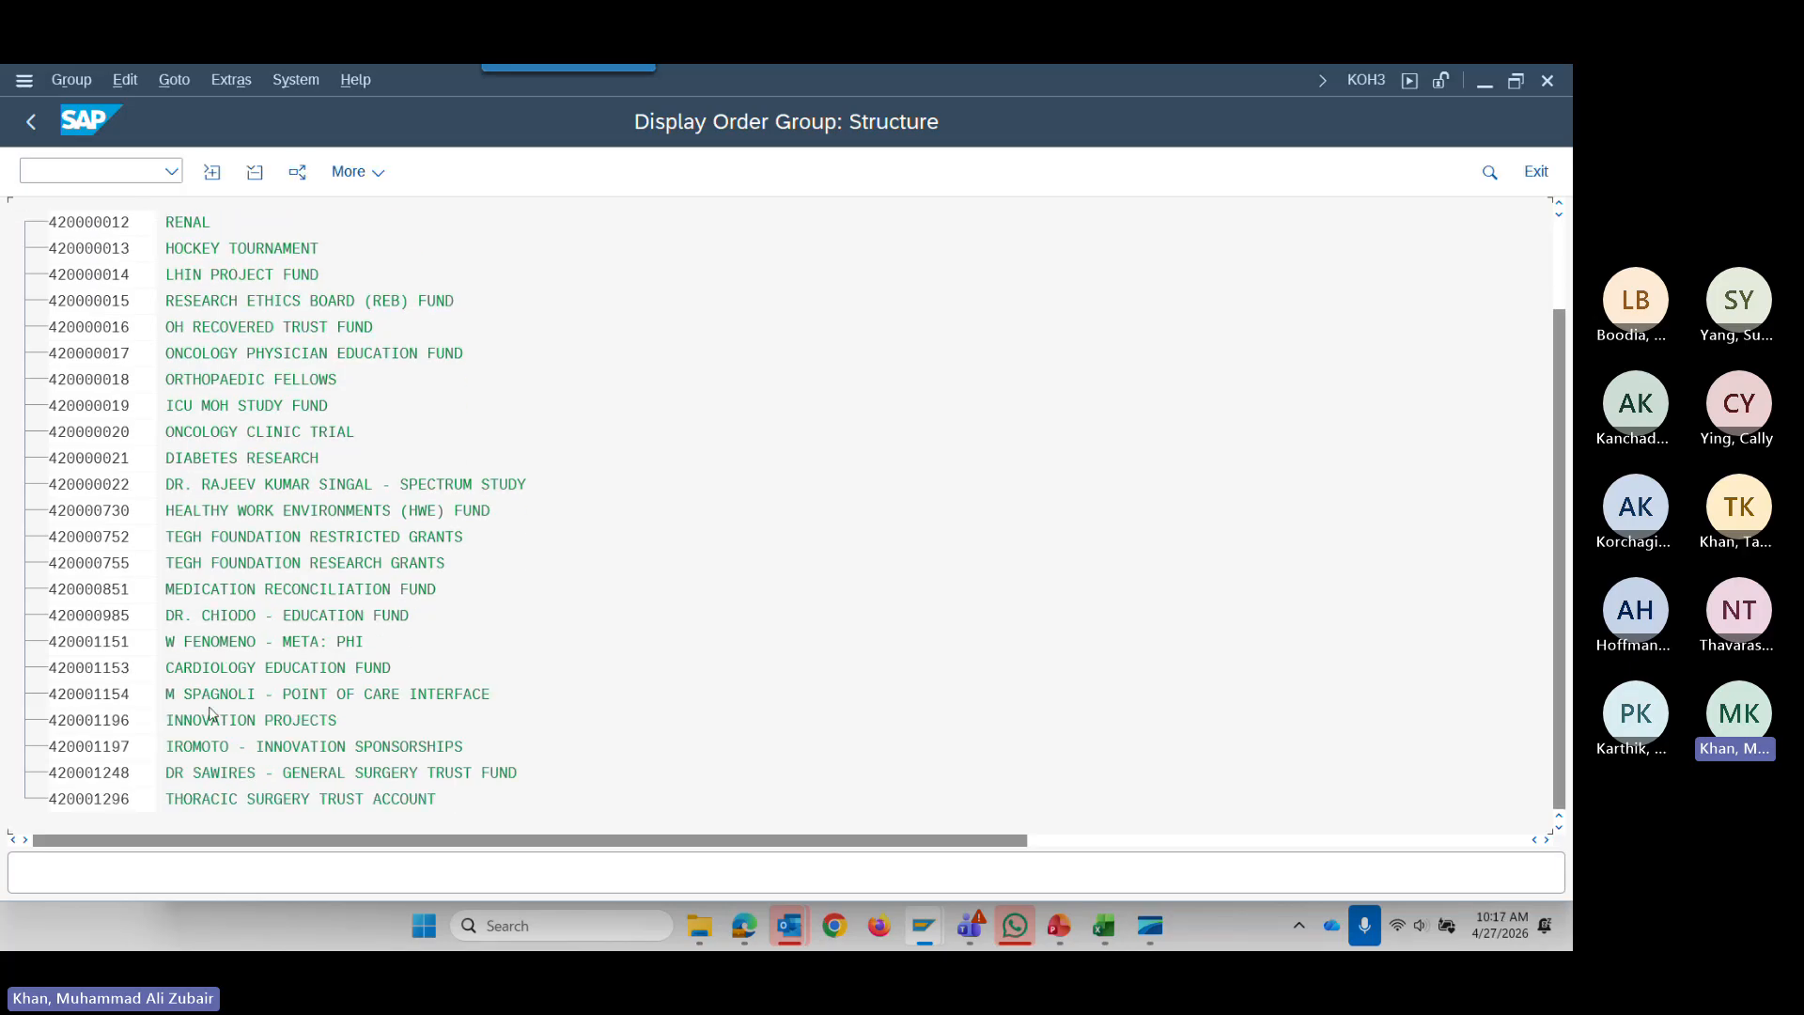
scroll(222, 761, "up", 2)
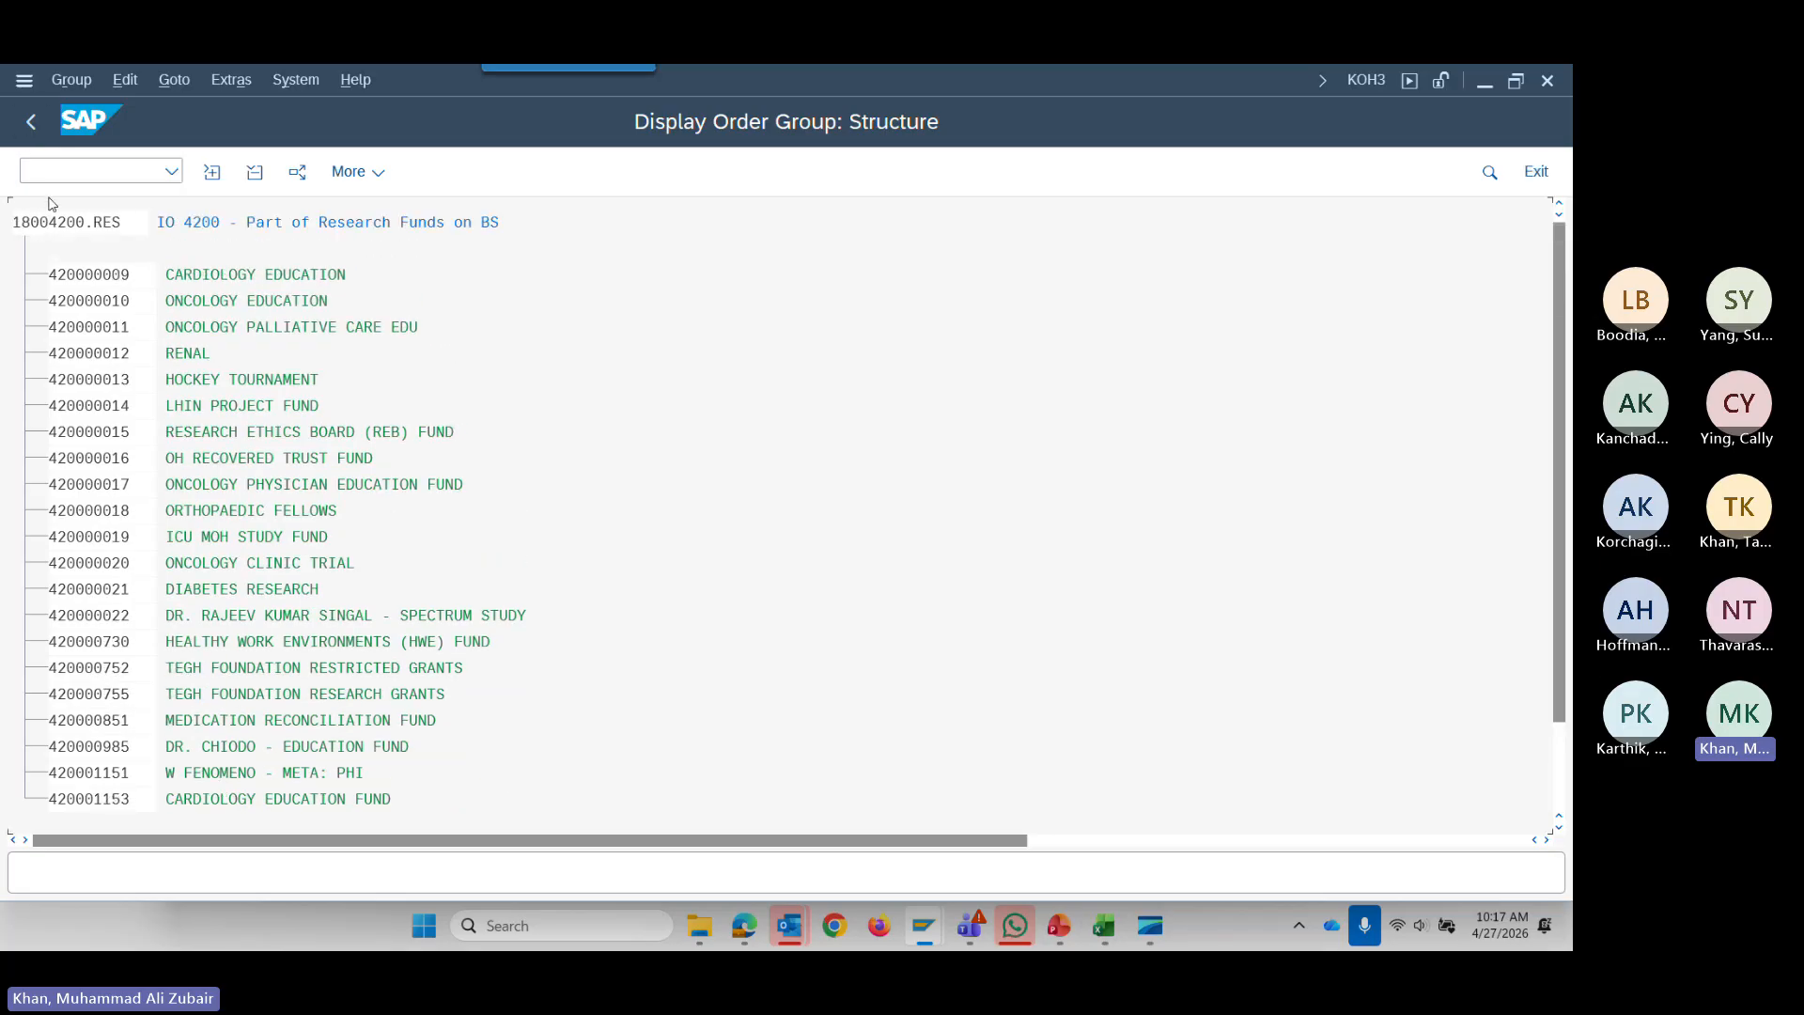
left_click(29, 131)
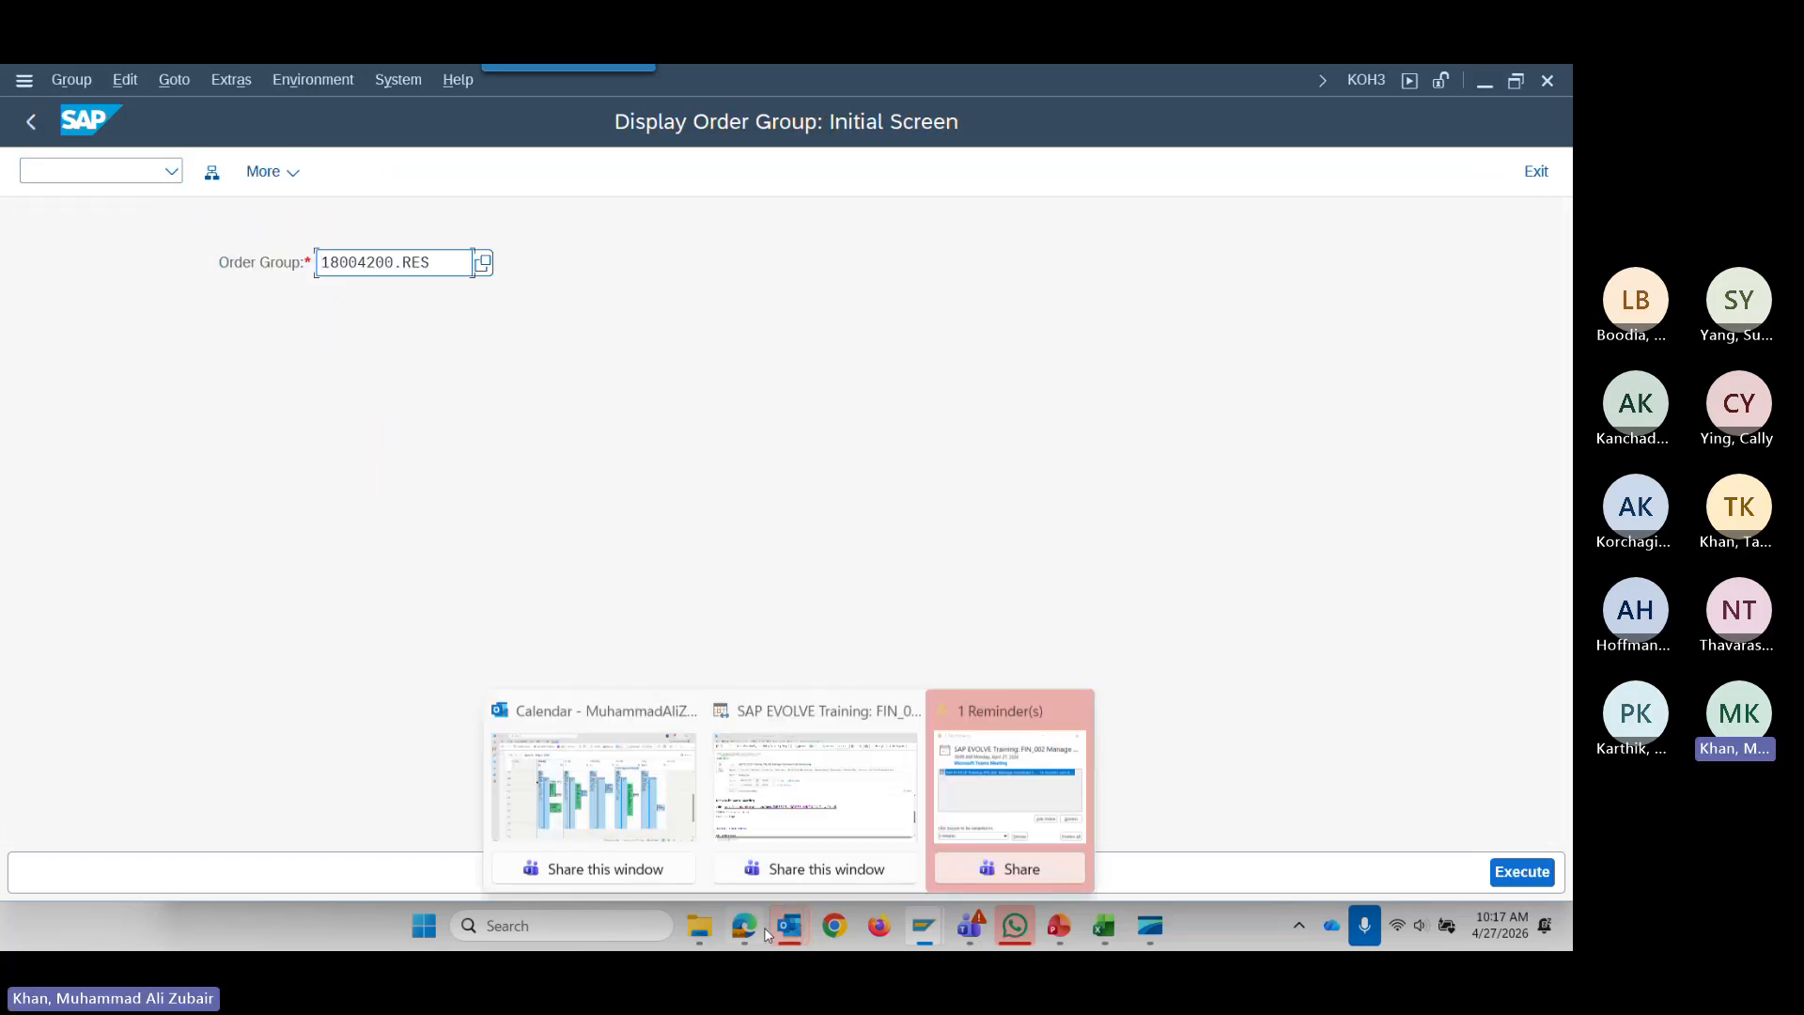
Switch to the MGH_FIN_002 PowerPoint deck and copy the app name "Manage Internal Order Groups" from the body text of slide 18.
left_click(1045, 916)
left_click(1046, 797)
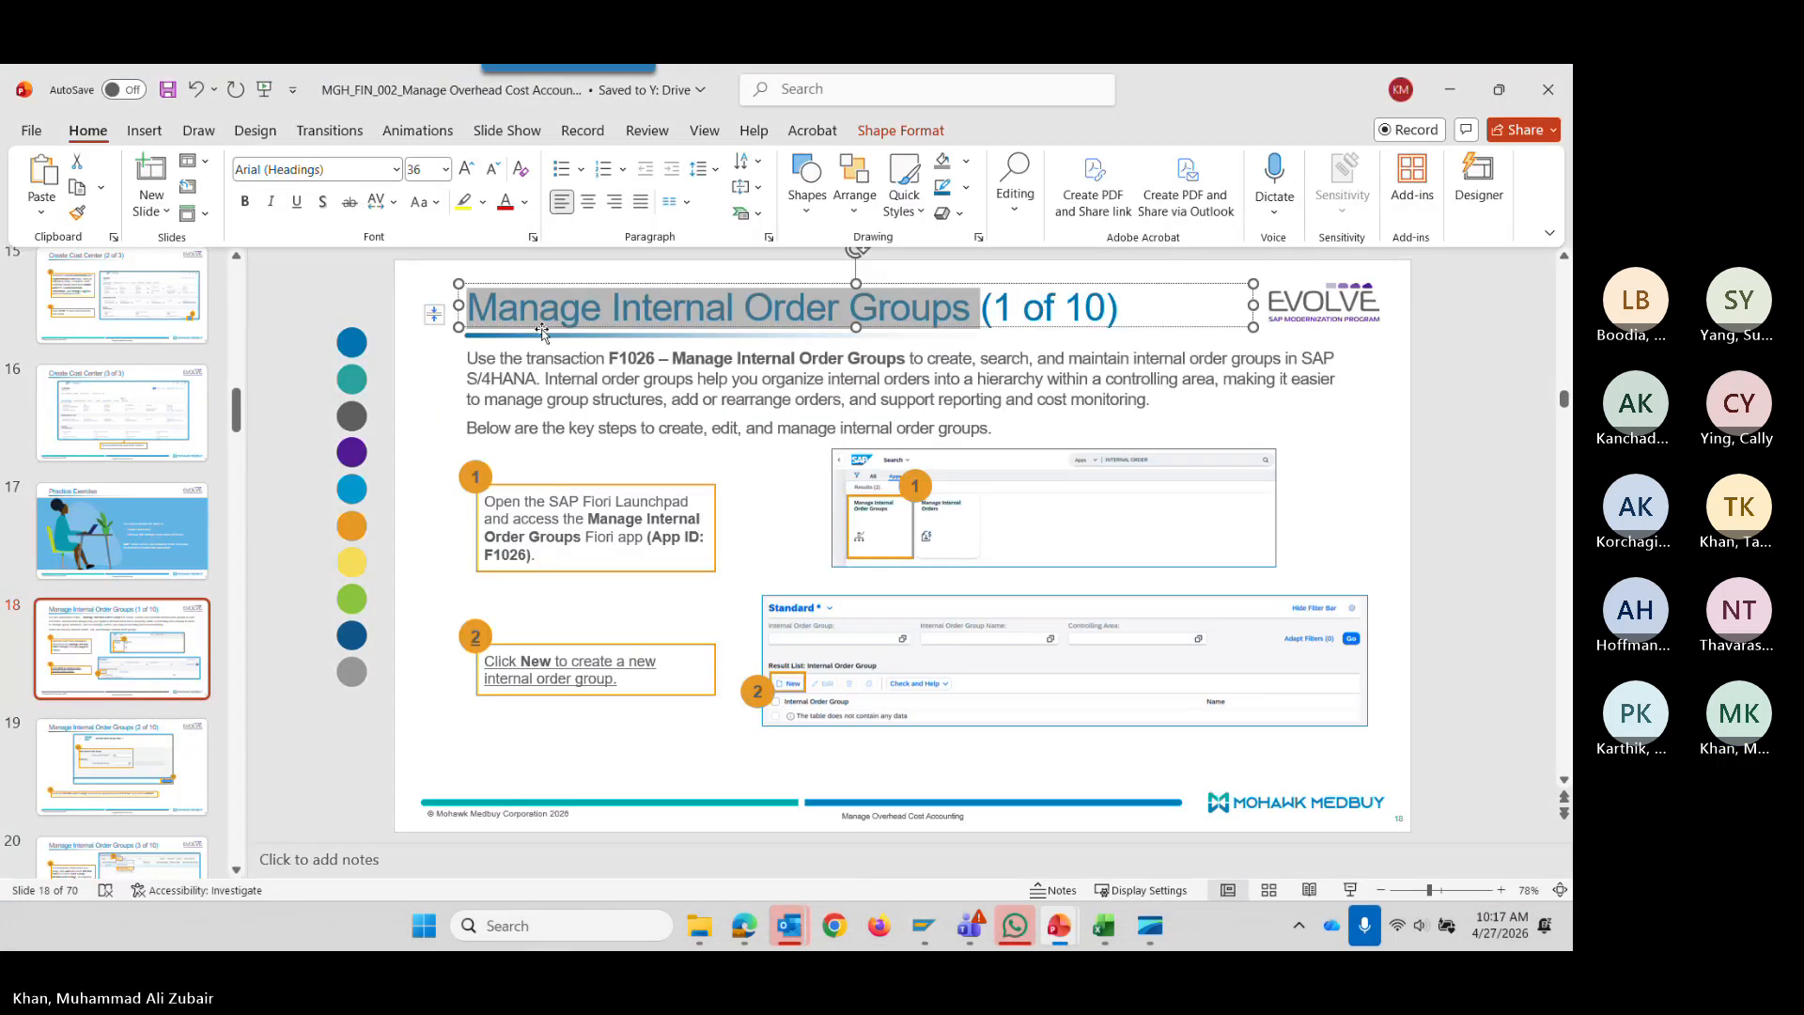
left_click_drag(674, 357, 907, 357)
key("ctrl+c")
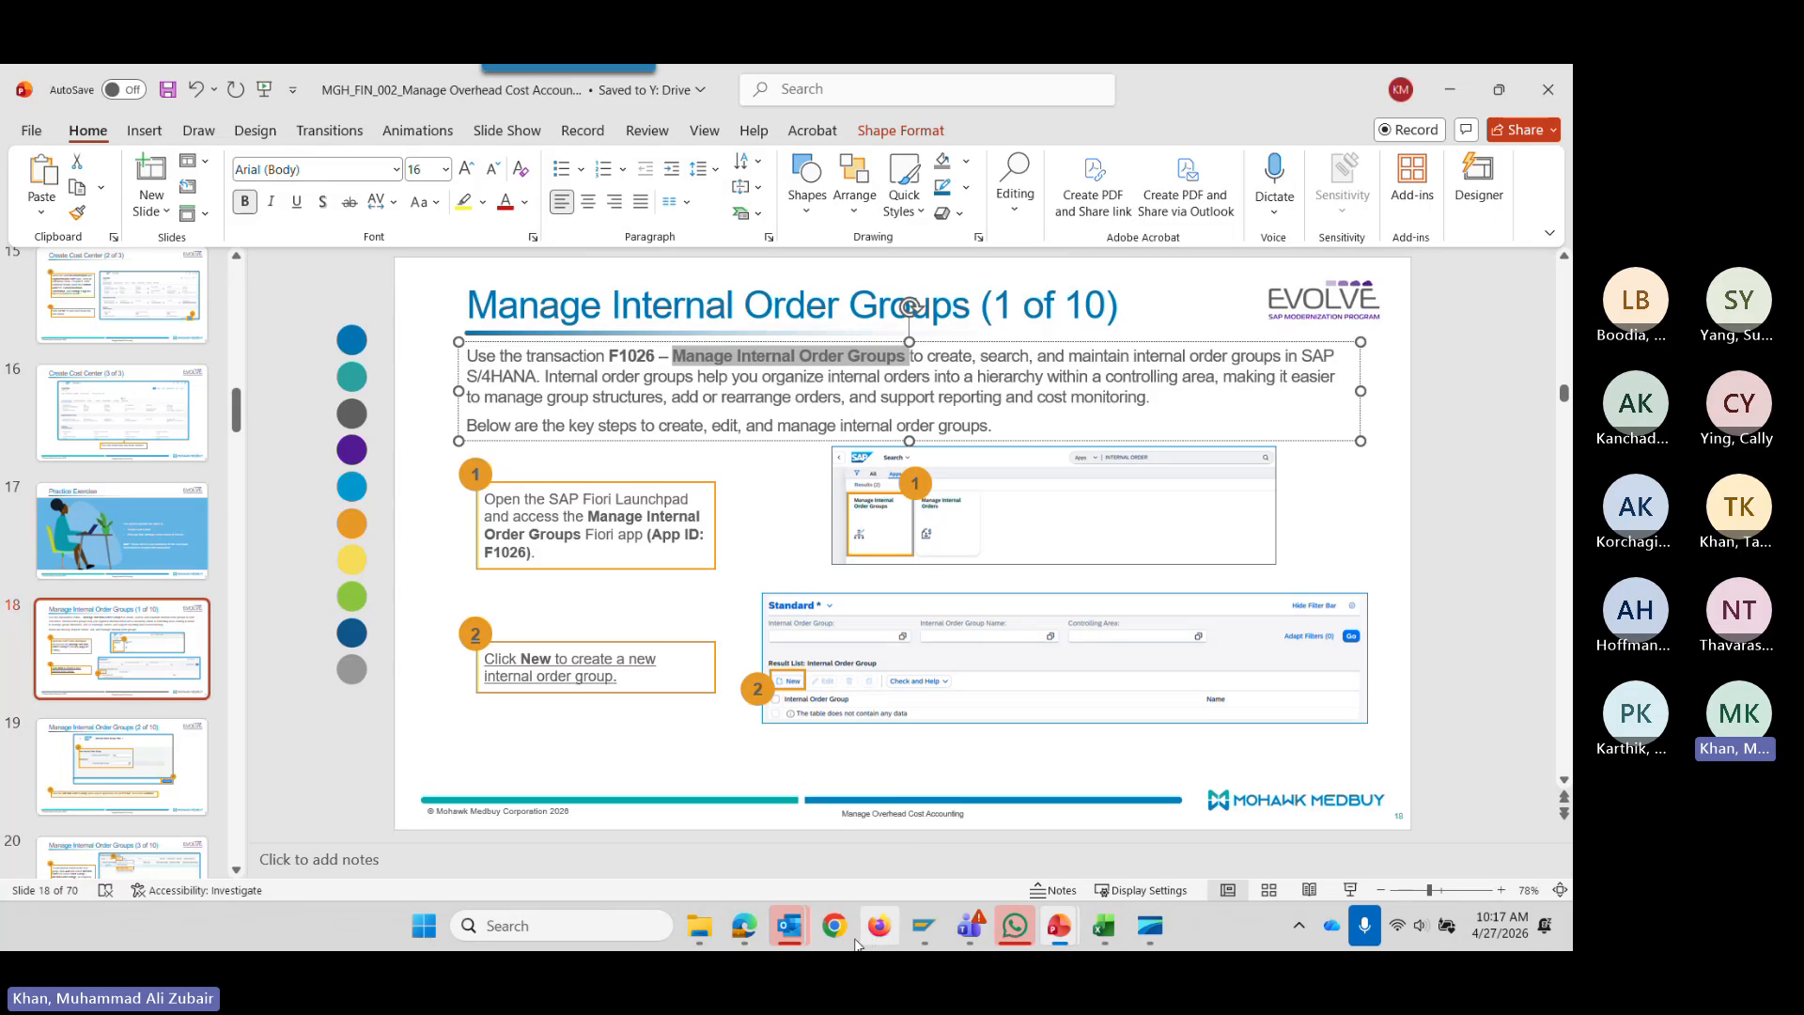
Switch to the SAP Fiori browser window, find and open the Manage Internal Order Groups app, and list all groups without filters.
mouse_move(744, 925)
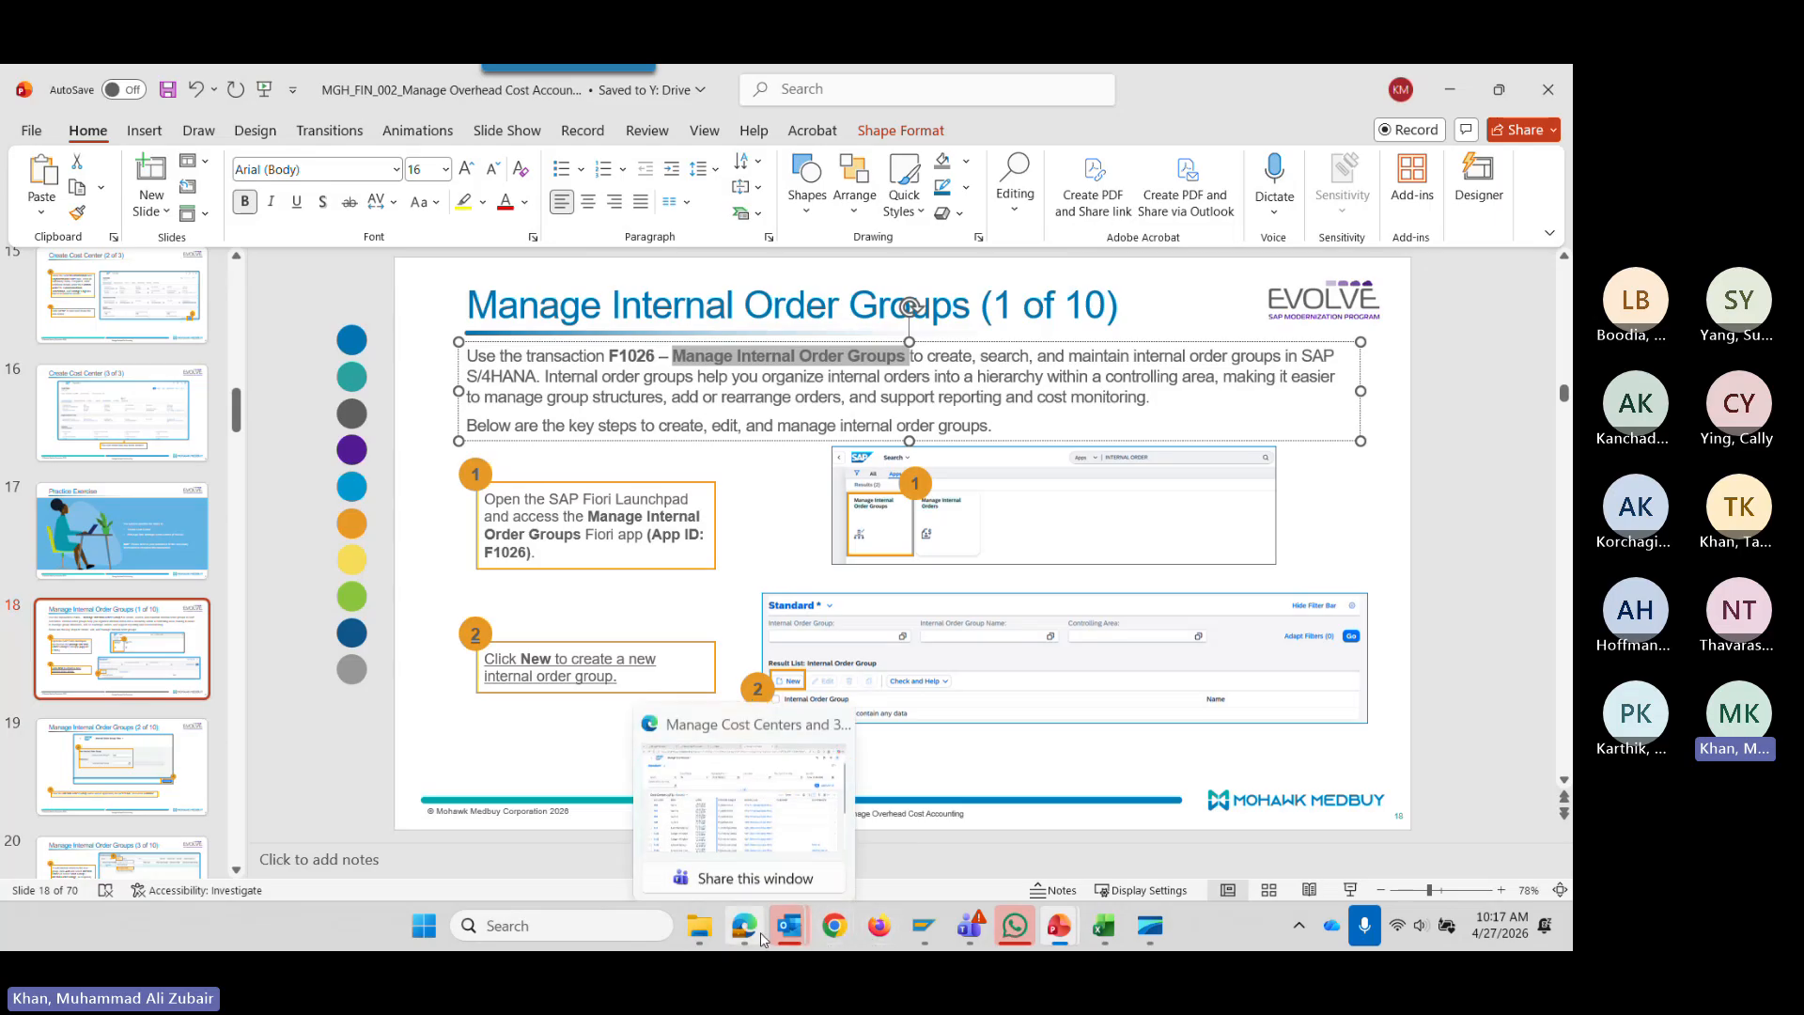
left_click(786, 798)
left_click(1349, 173)
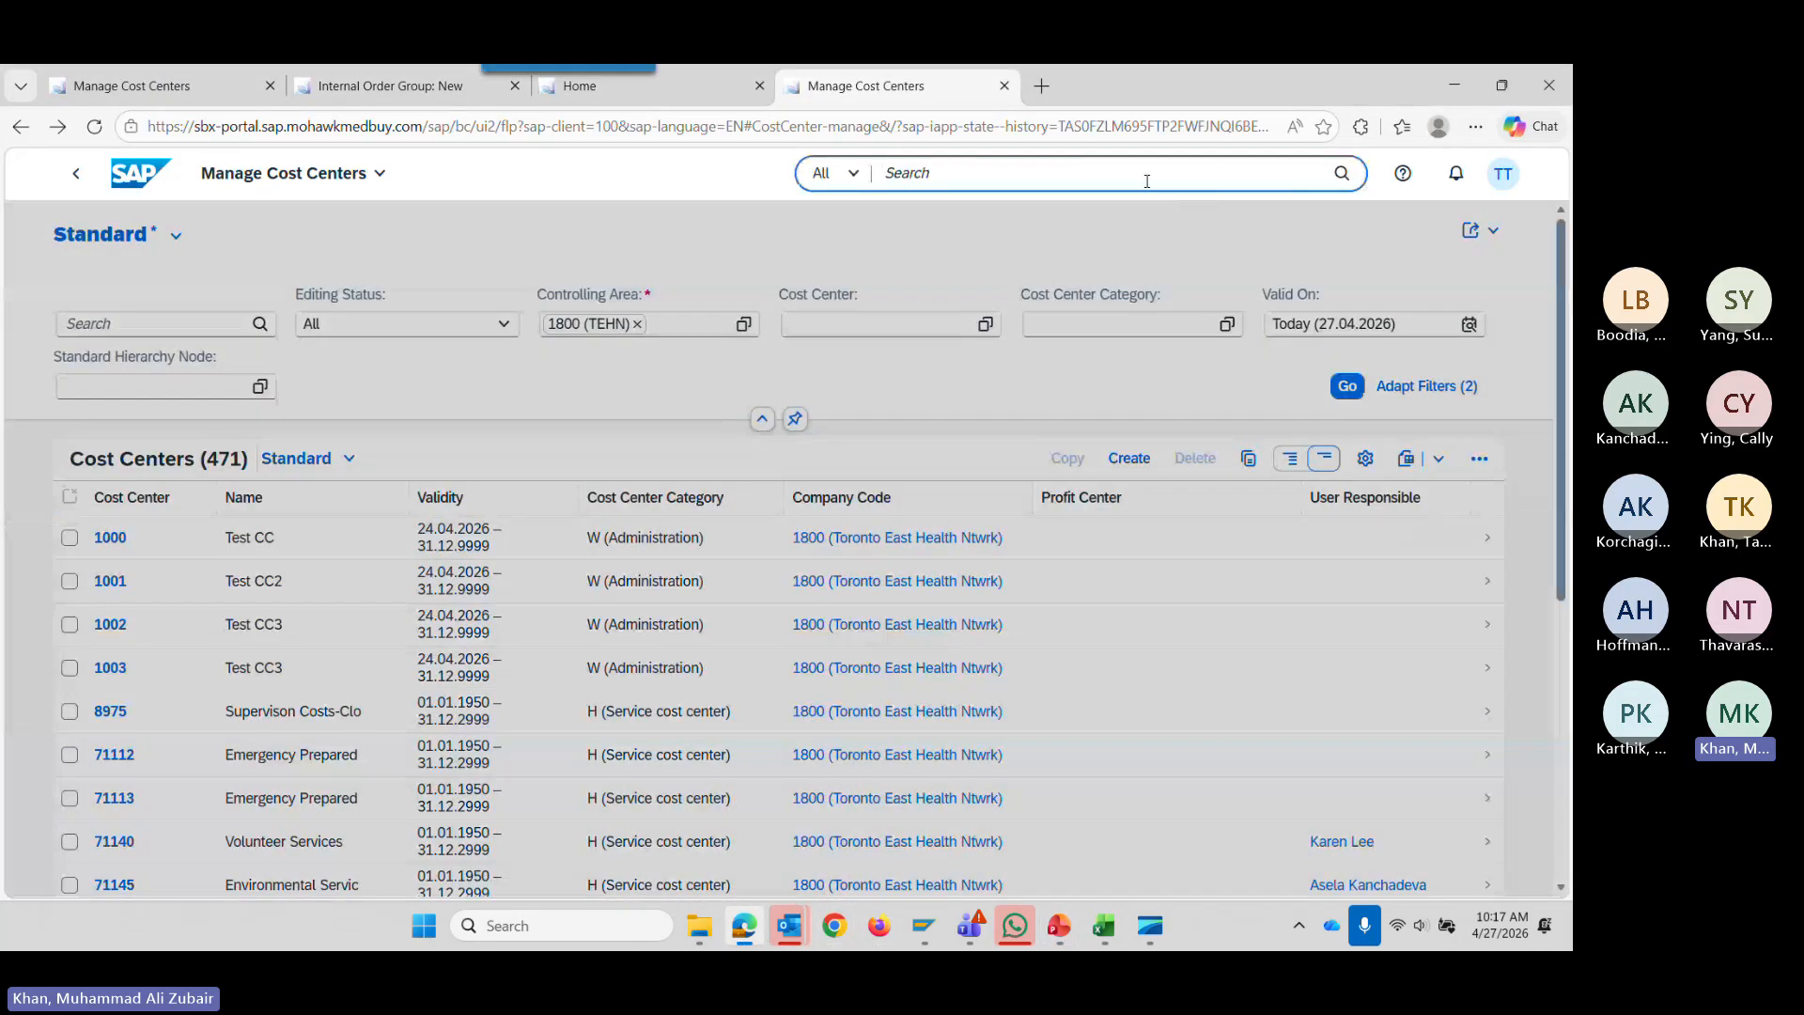
key("ctrl+v")
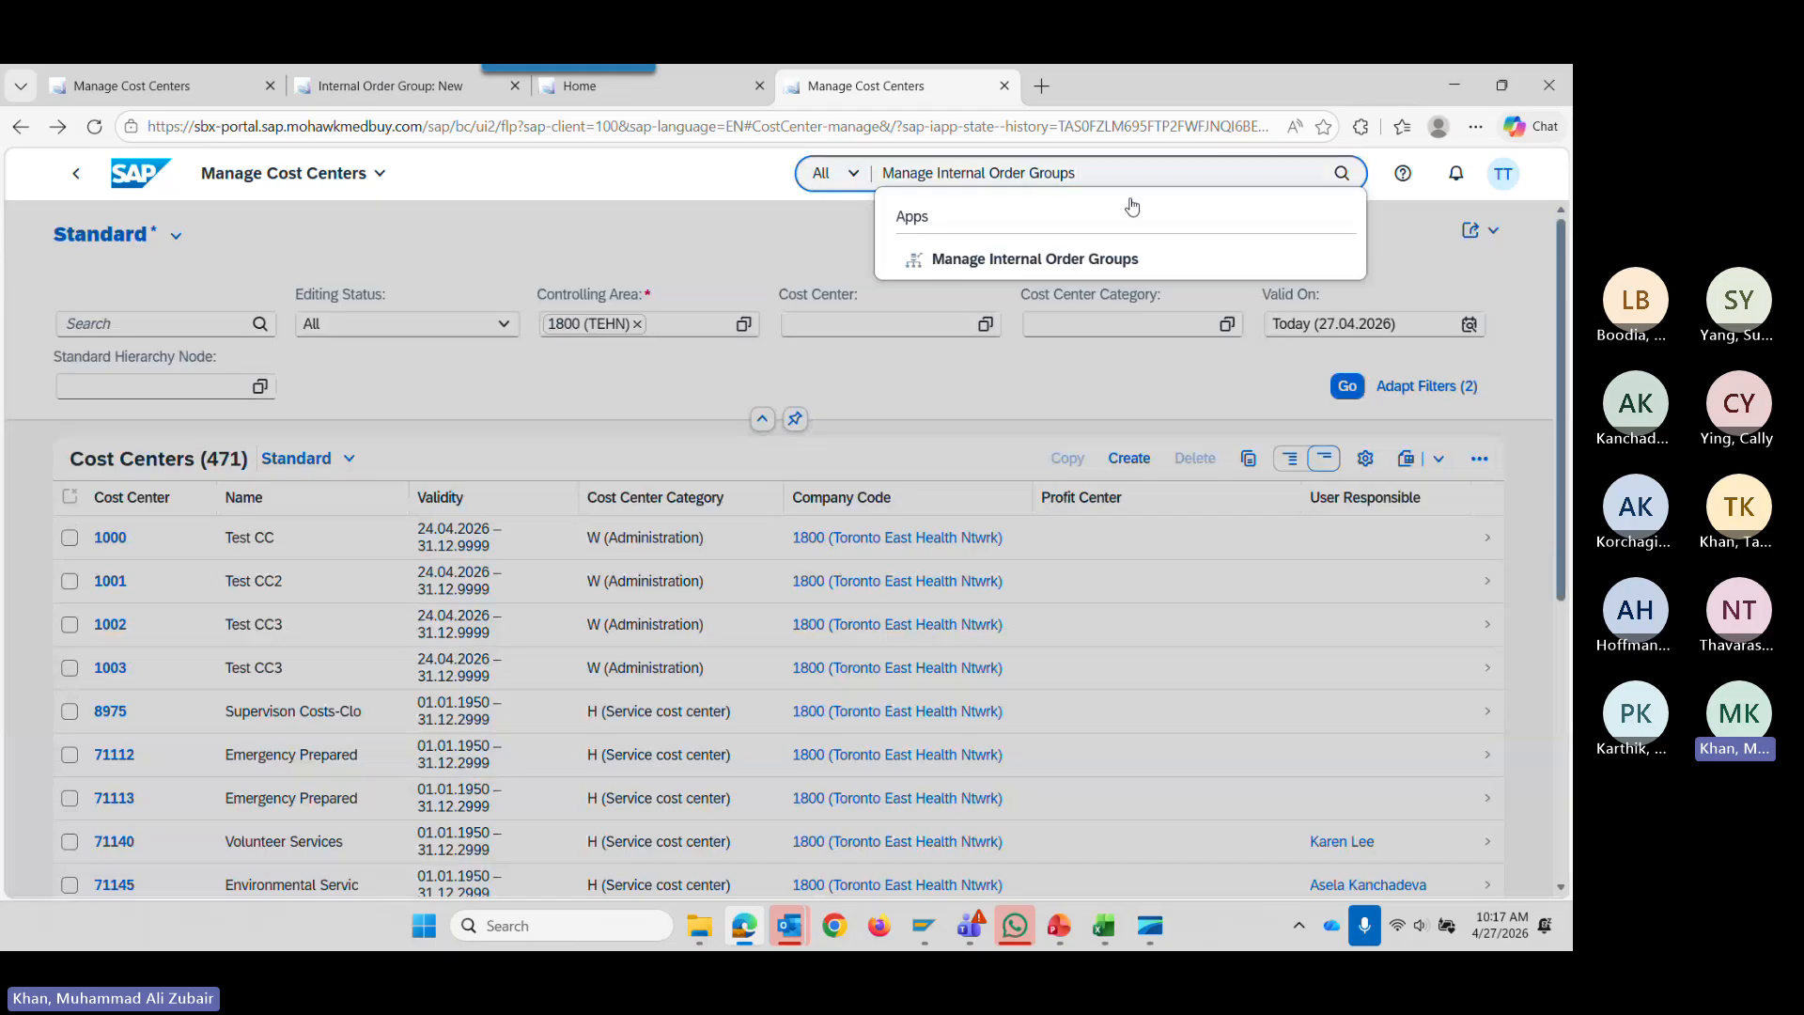
left_click(1110, 270)
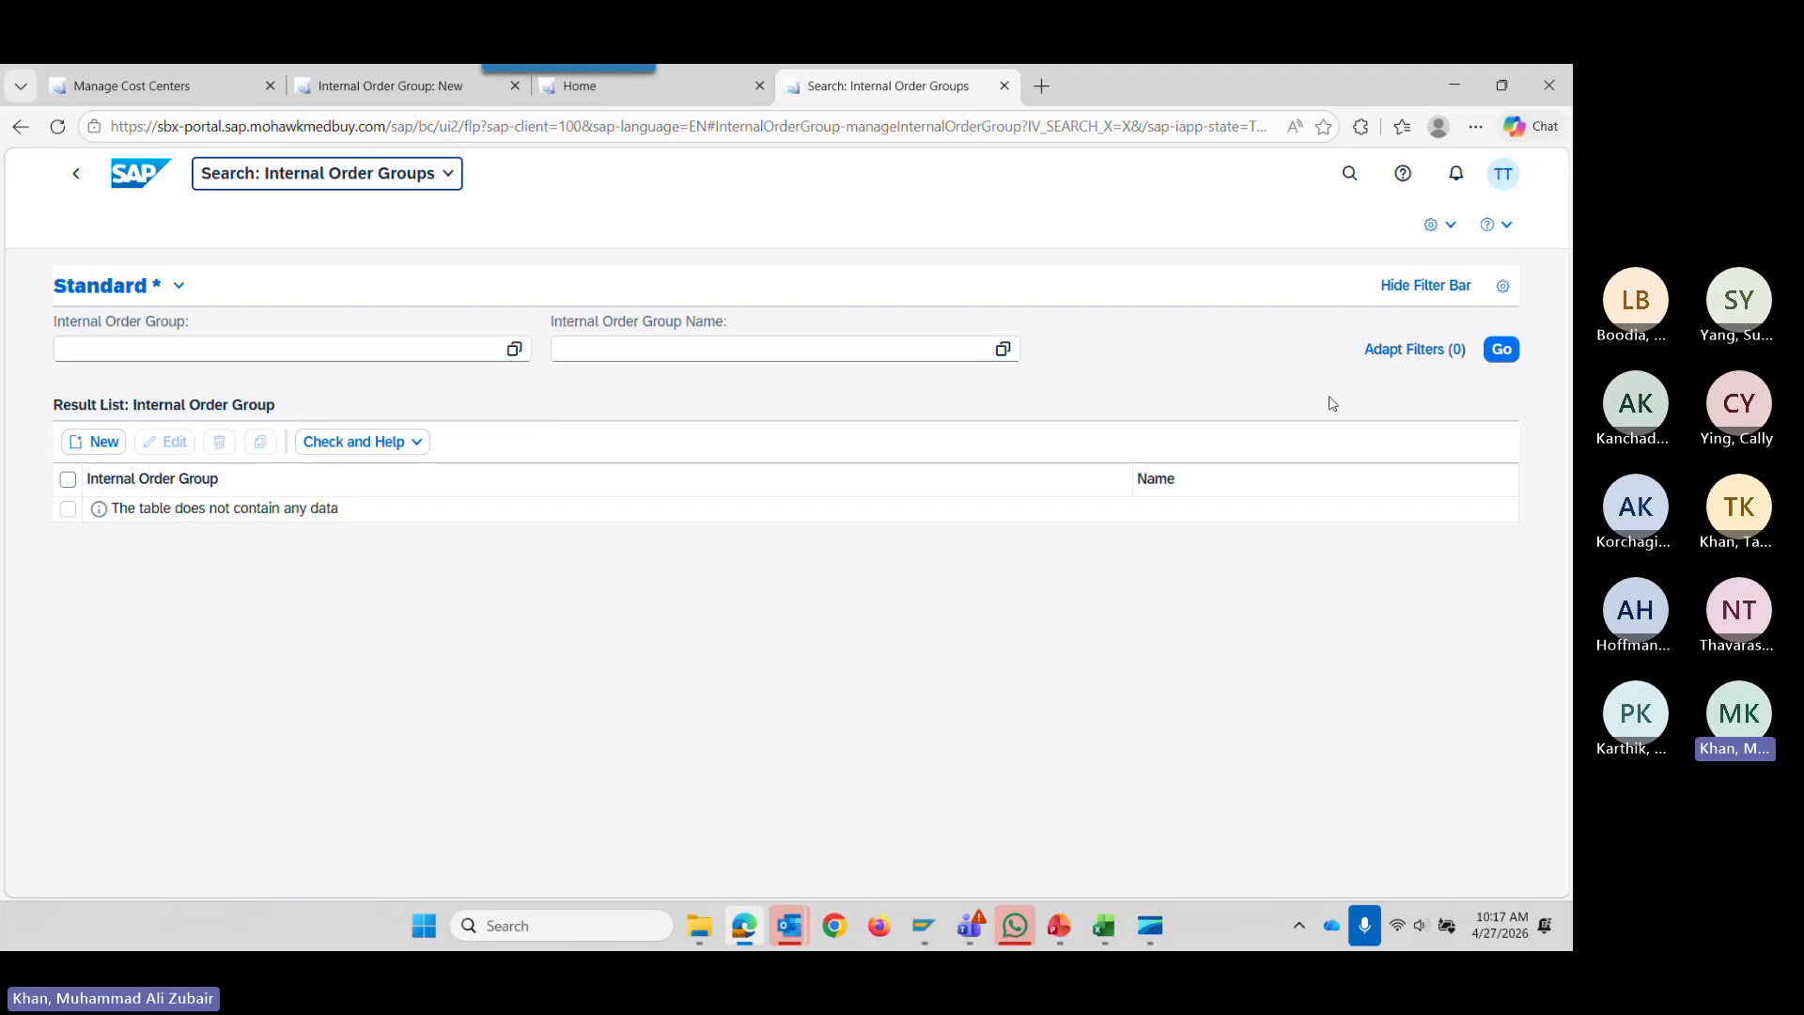
left_click(1501, 350)
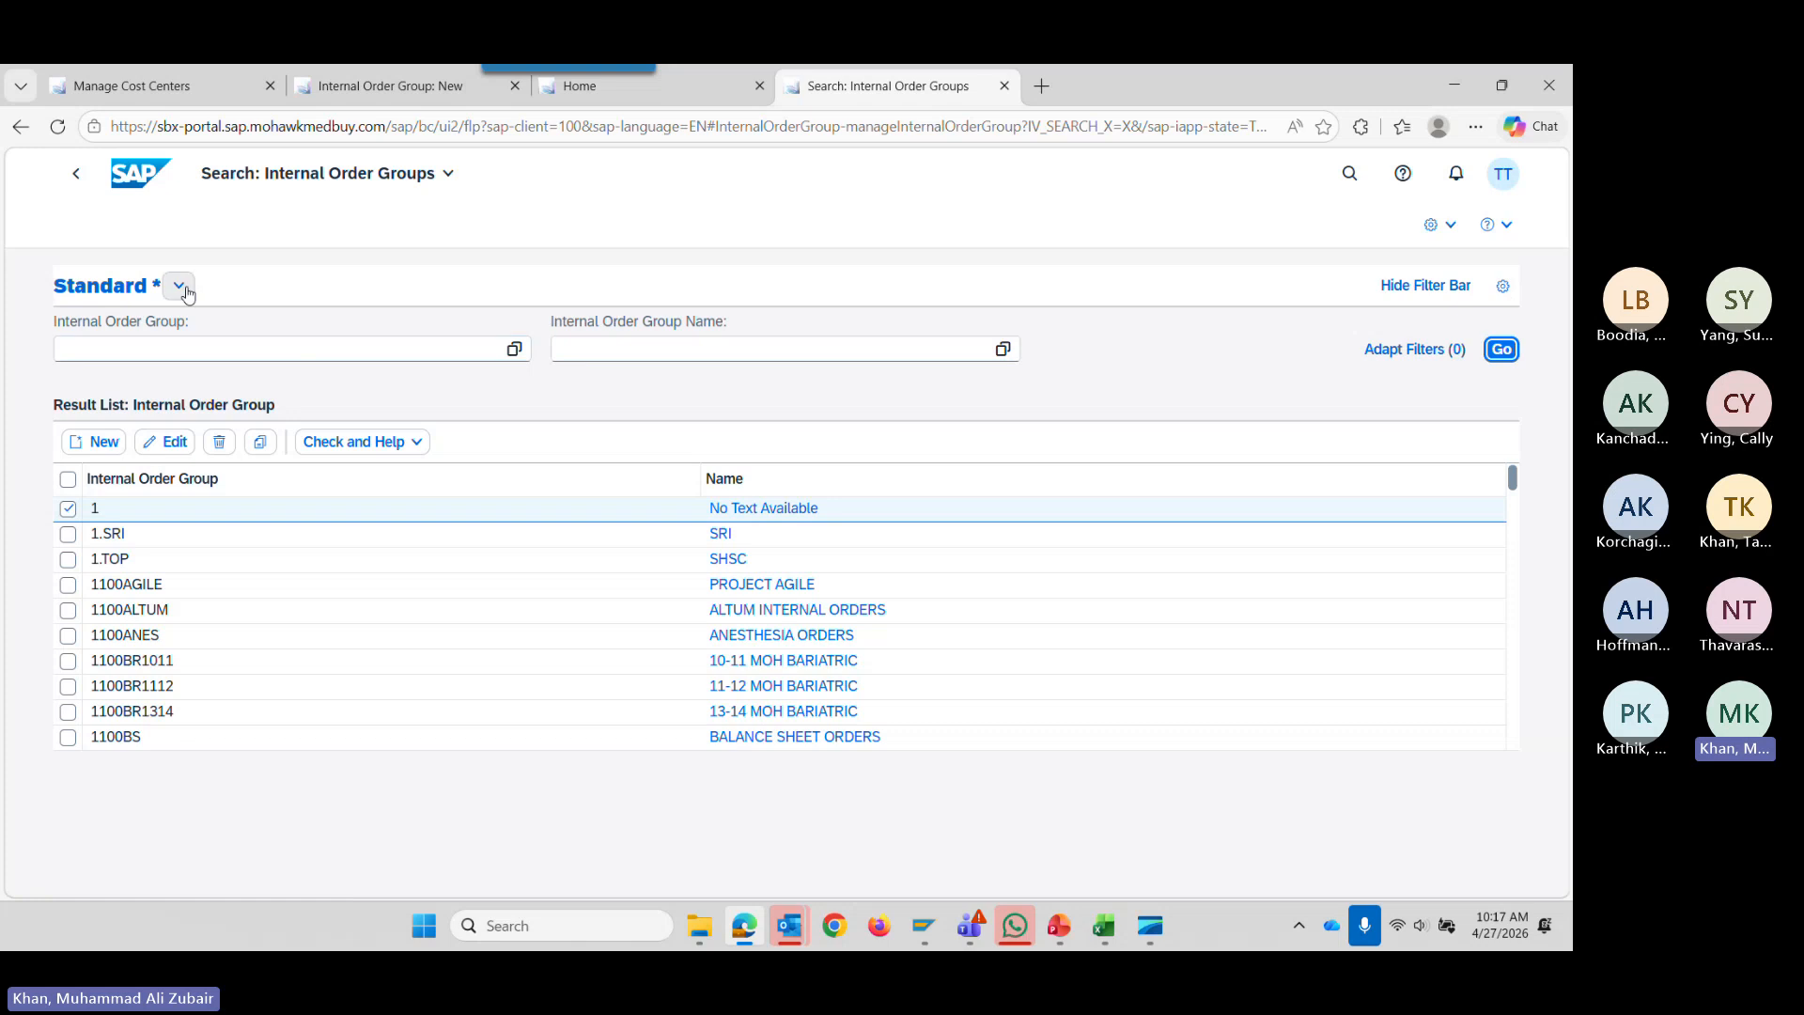
Filter the internal order group list with the condition "contains 1800" and run the search.
left_click(515, 350)
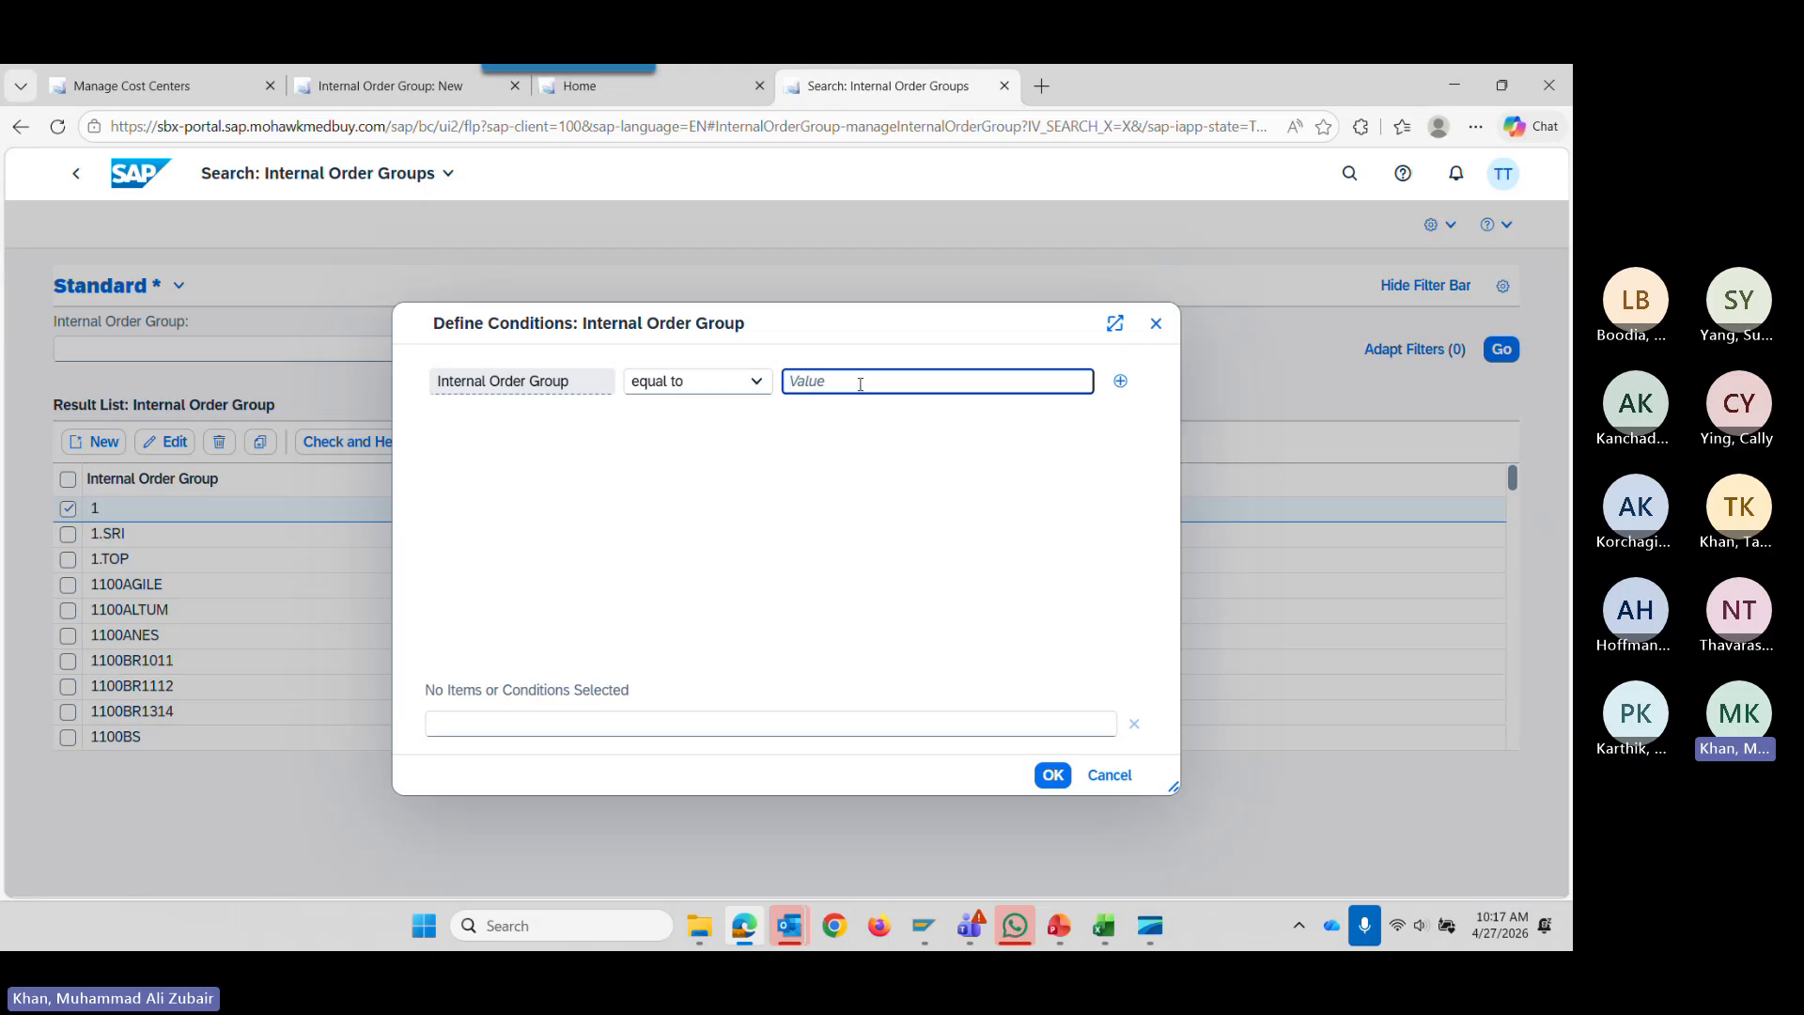
left_click(755, 382)
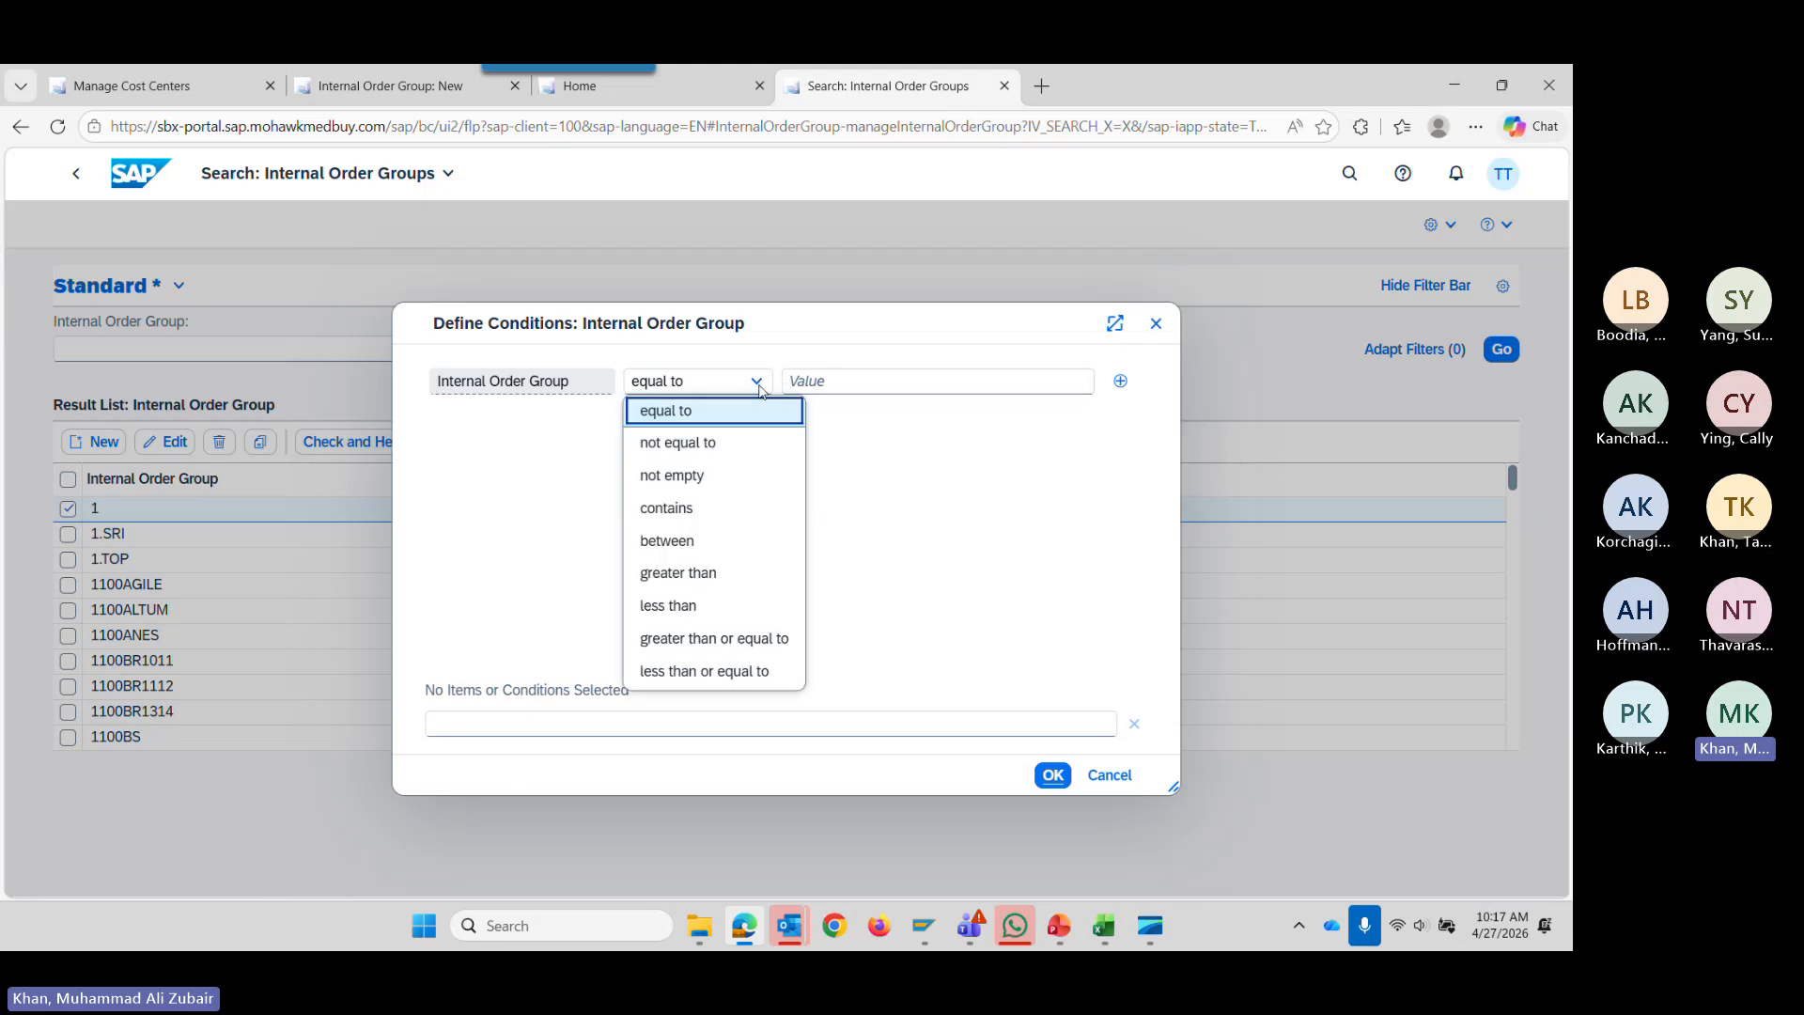
left_click(750, 521)
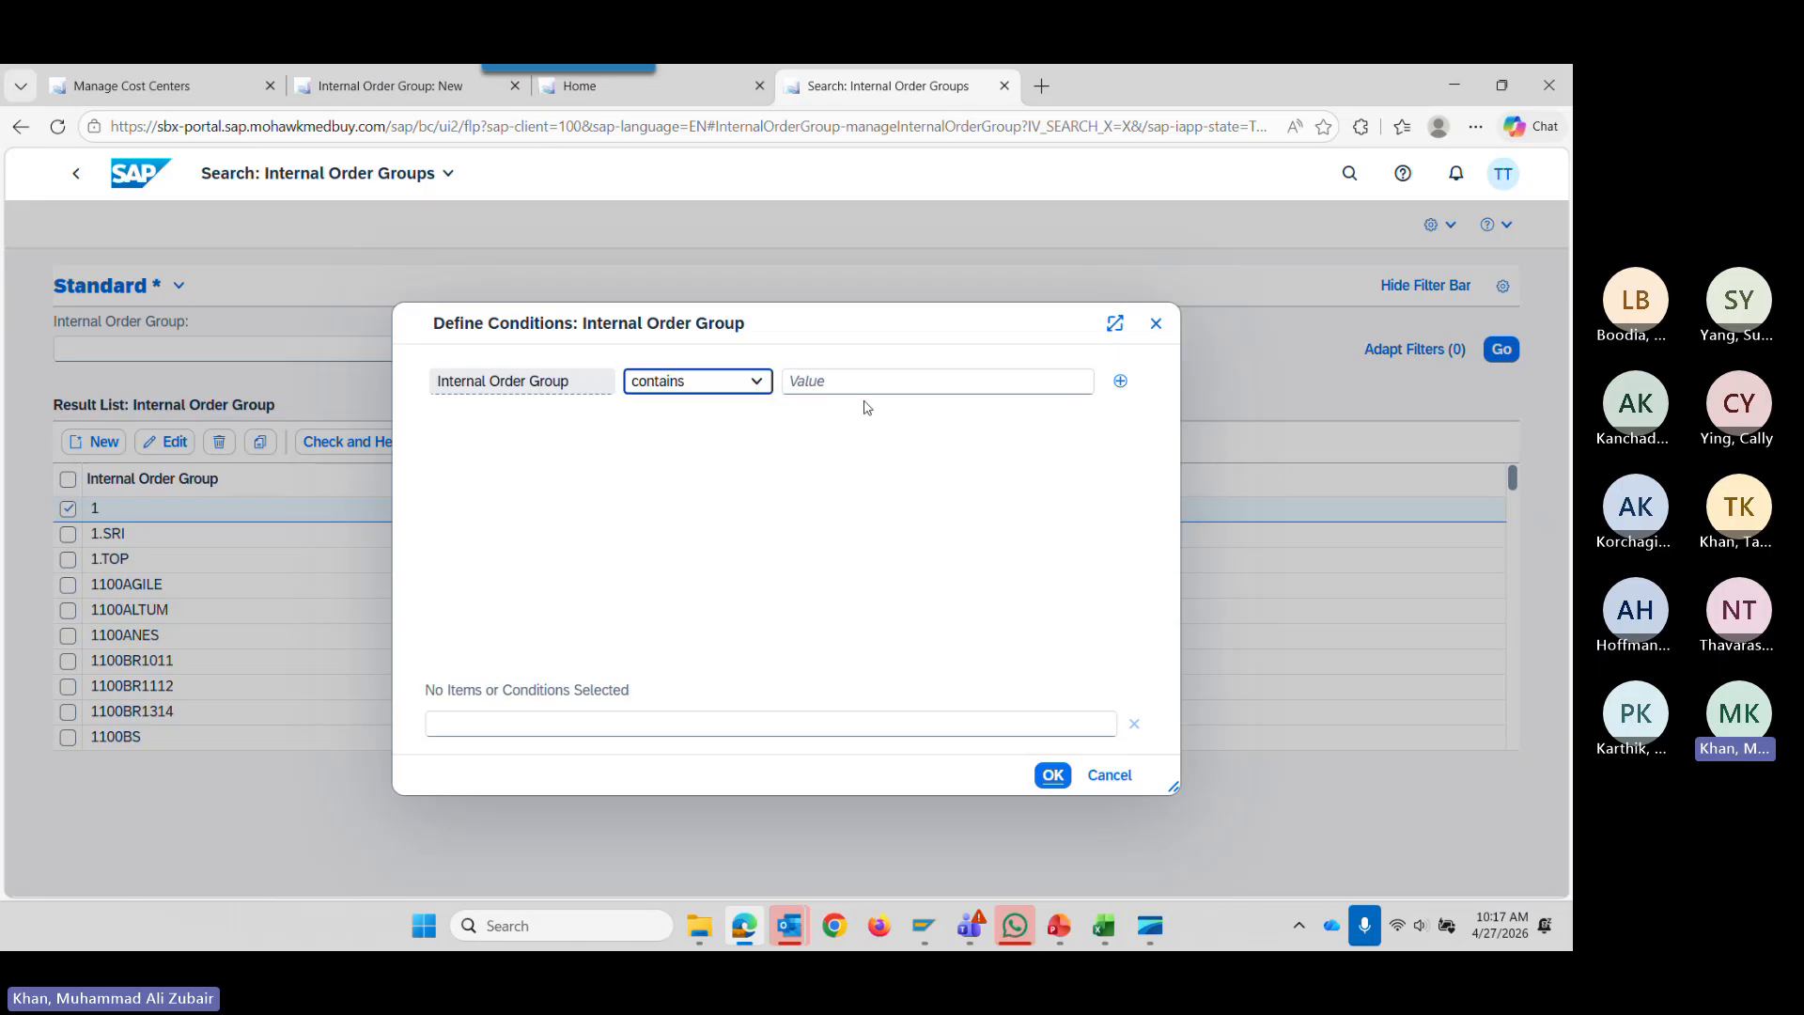
left_click(935, 382)
type("1800")
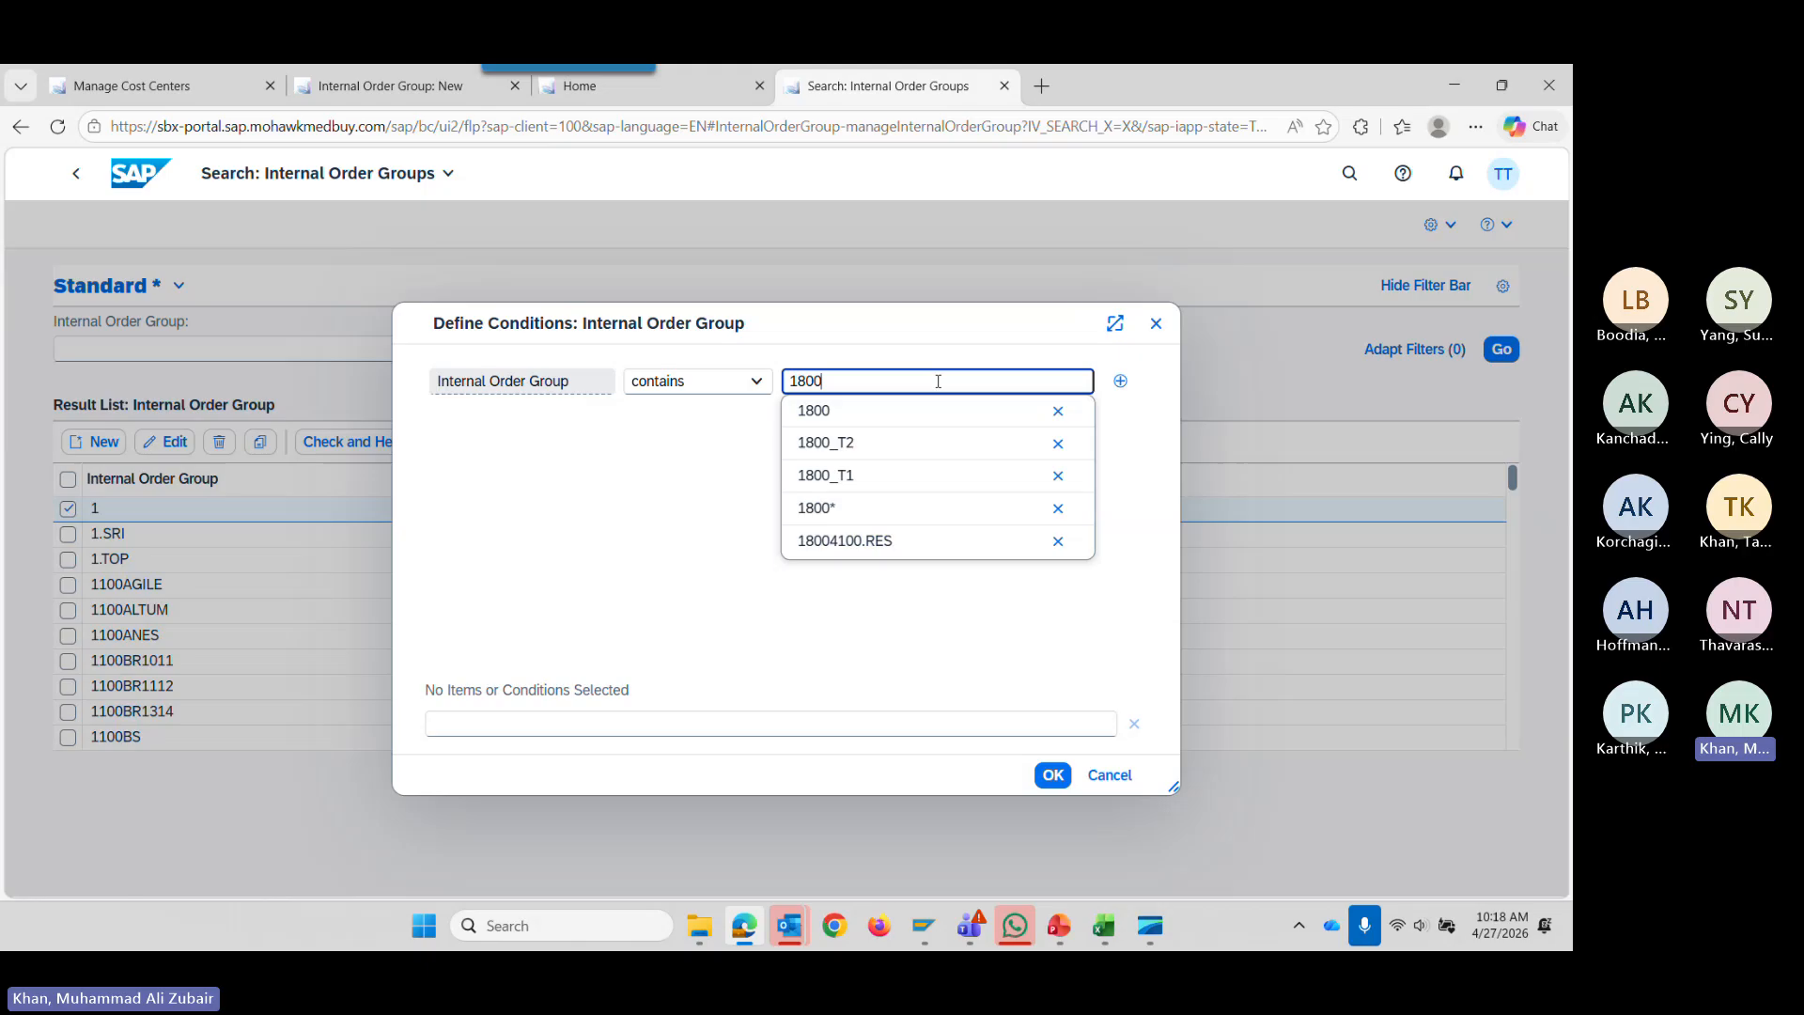
key("Tab")
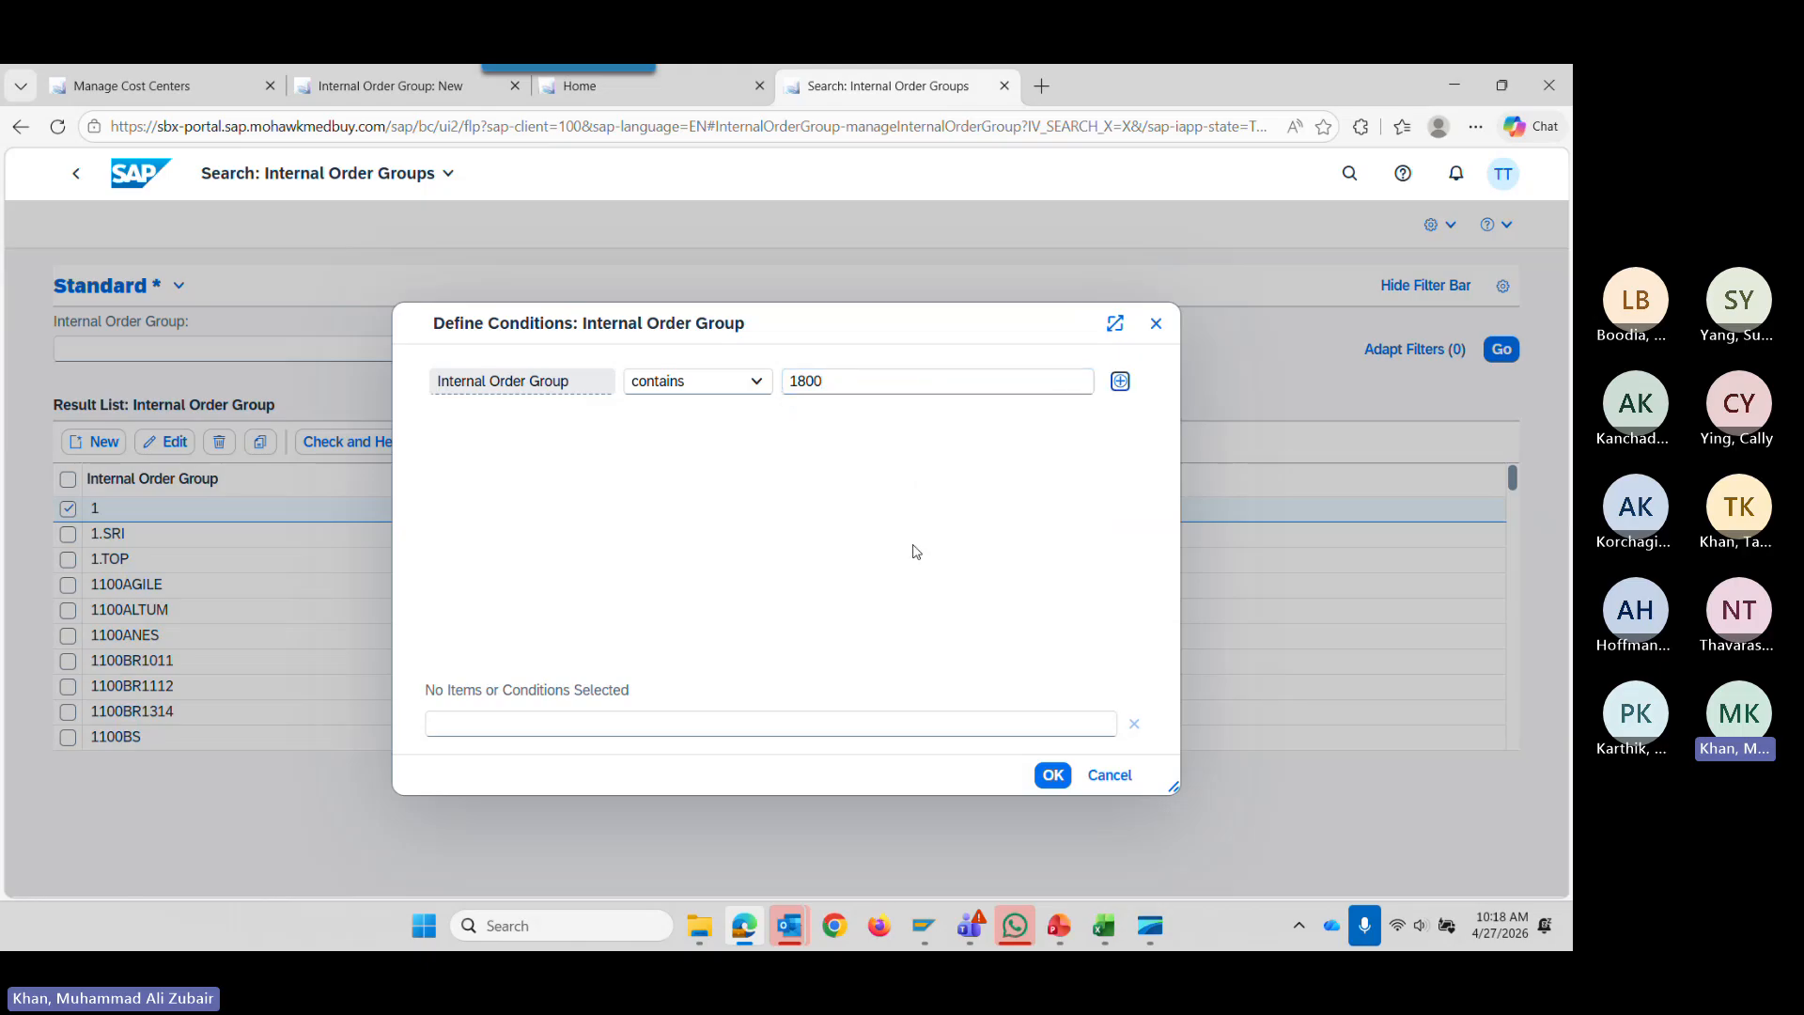
left_click(1053, 777)
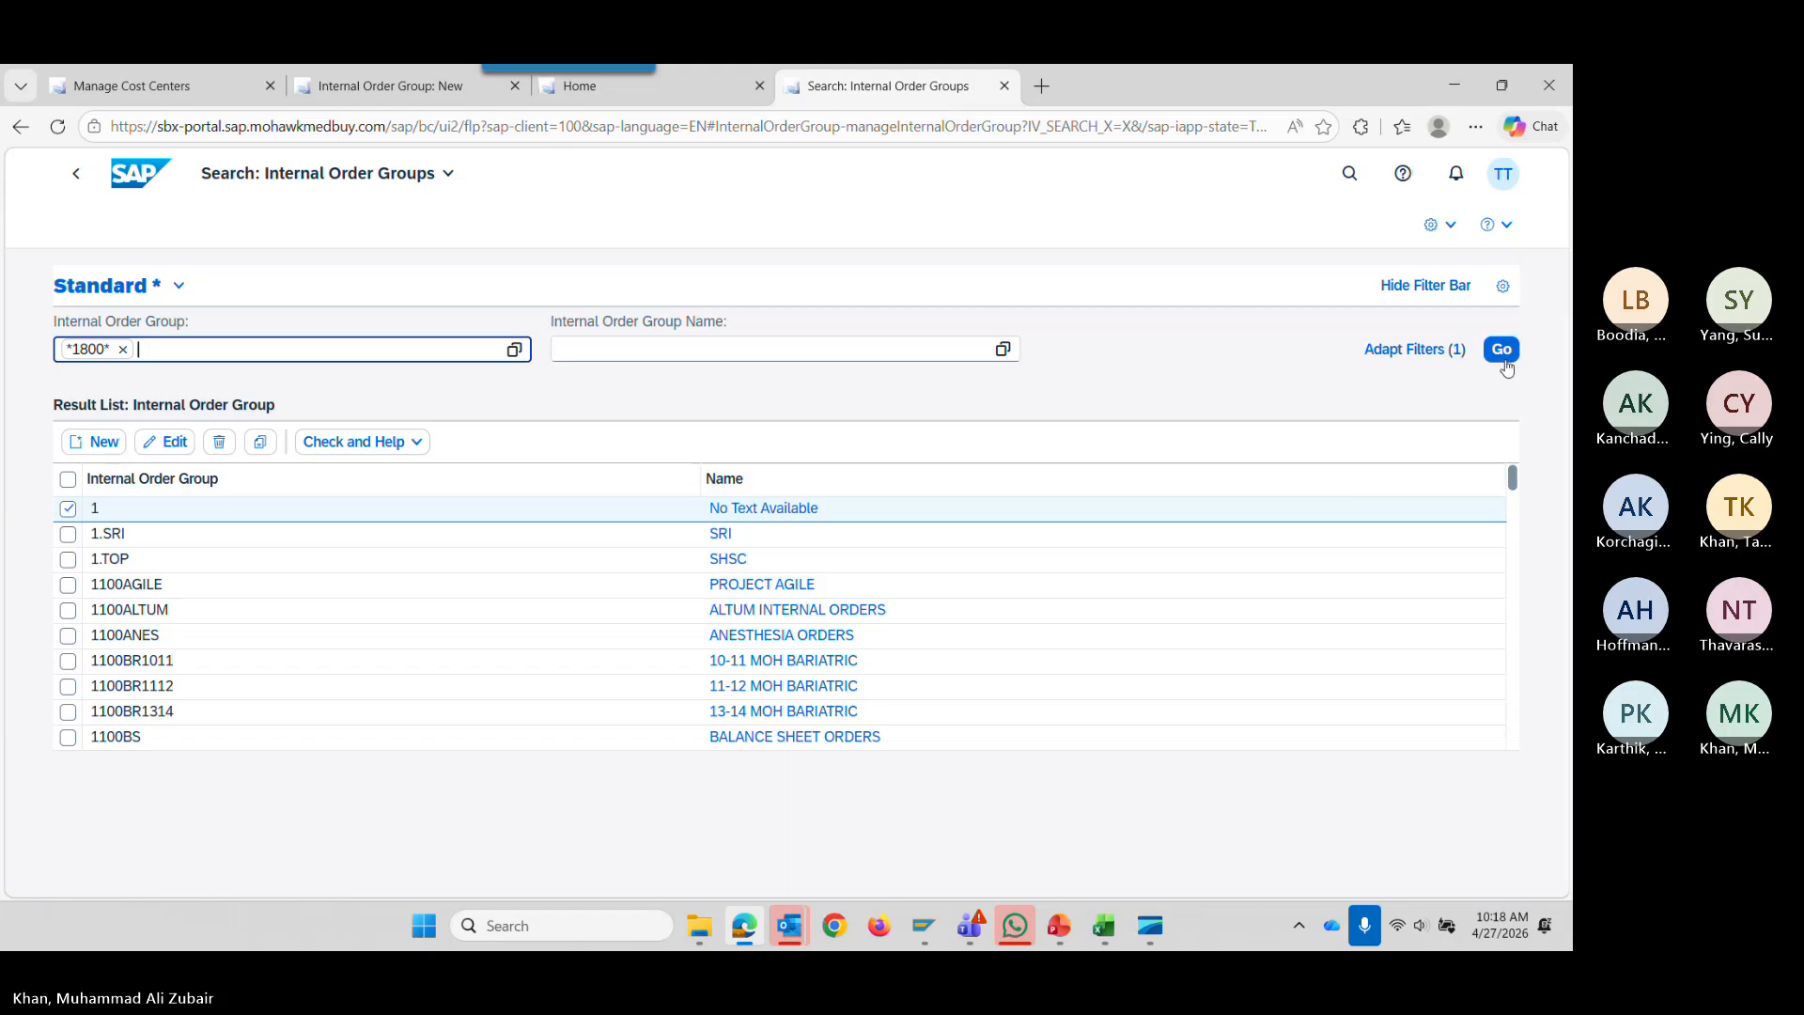
left_click(1503, 357)
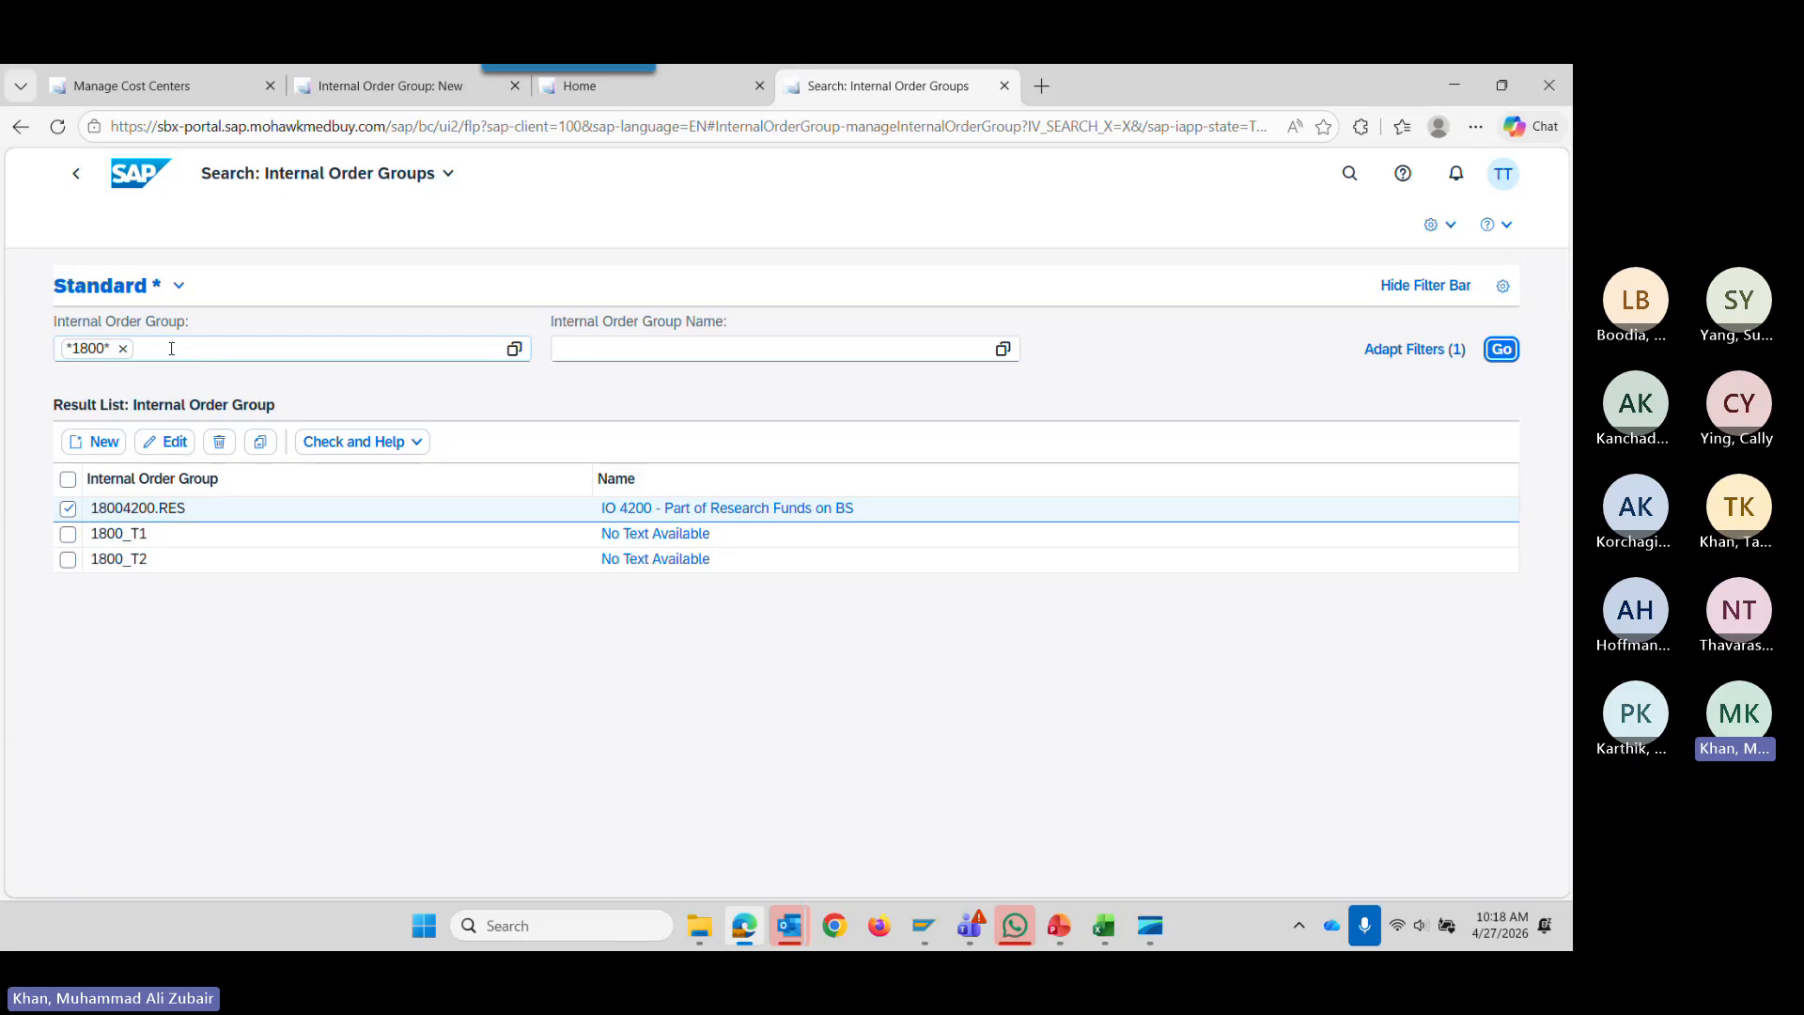
Review the saved views in the Manage Views dialog and close it without saving.
left_click(184, 287)
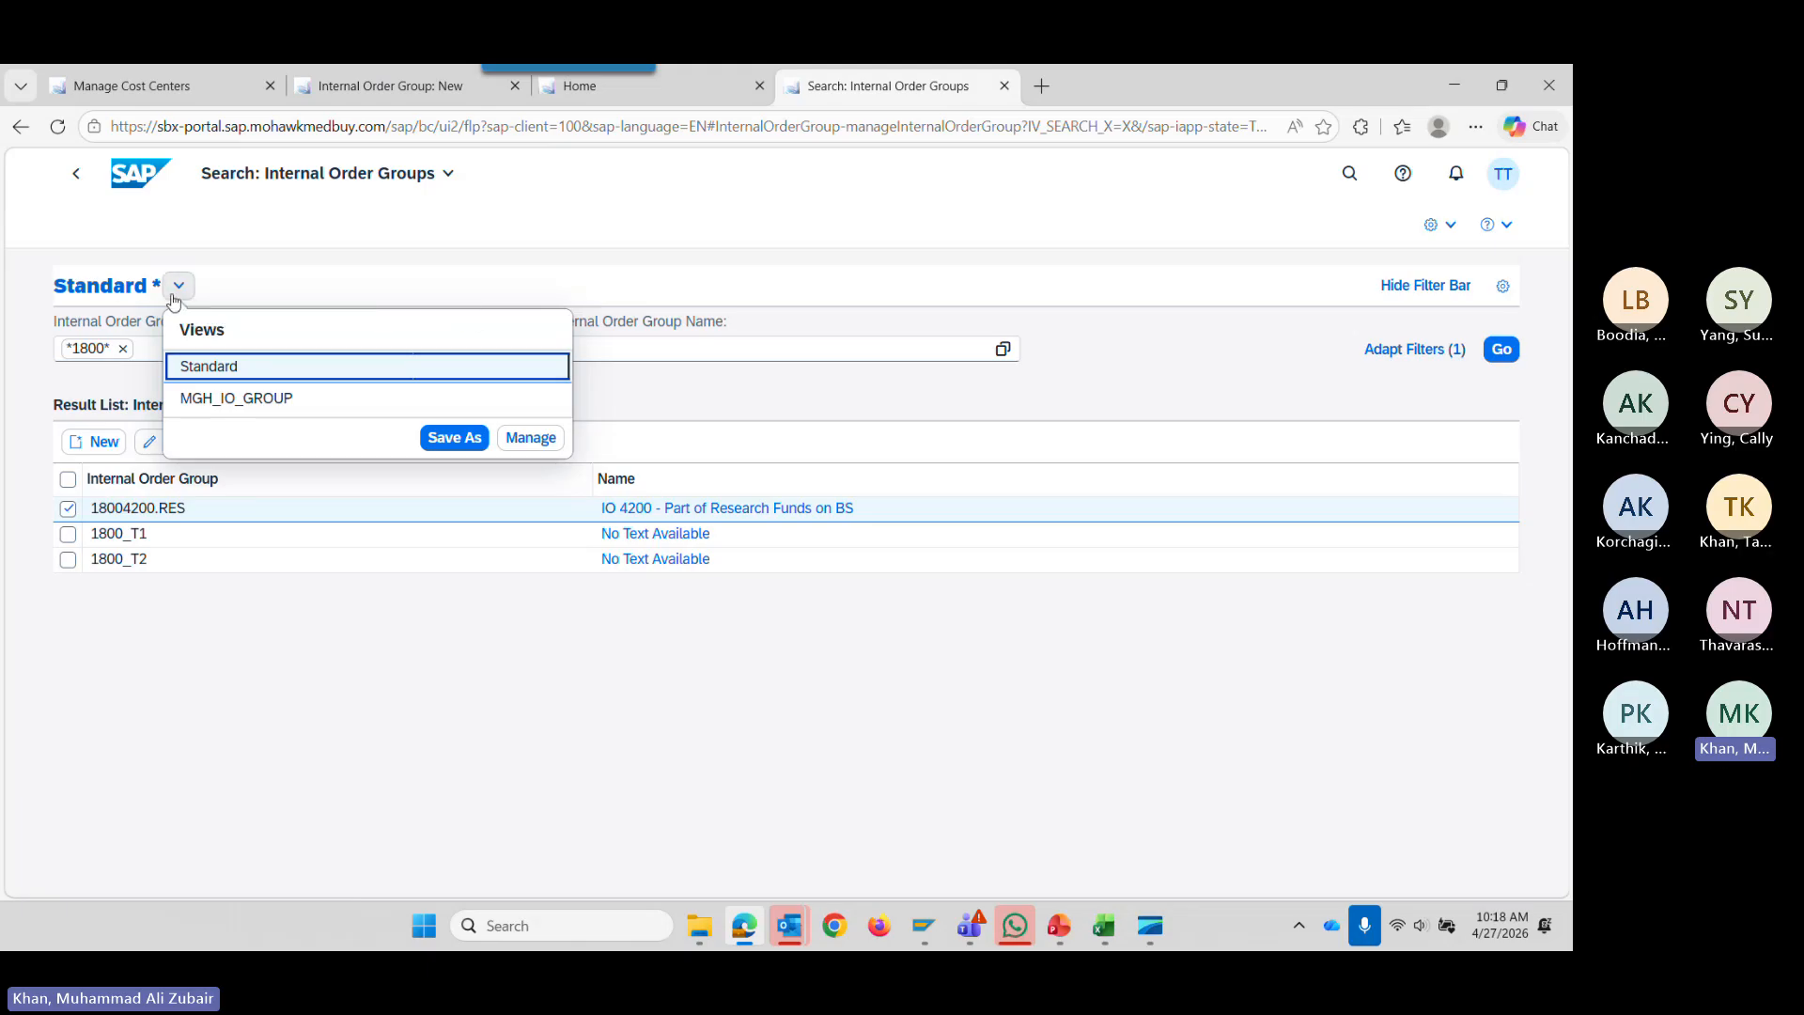
left_click(532, 440)
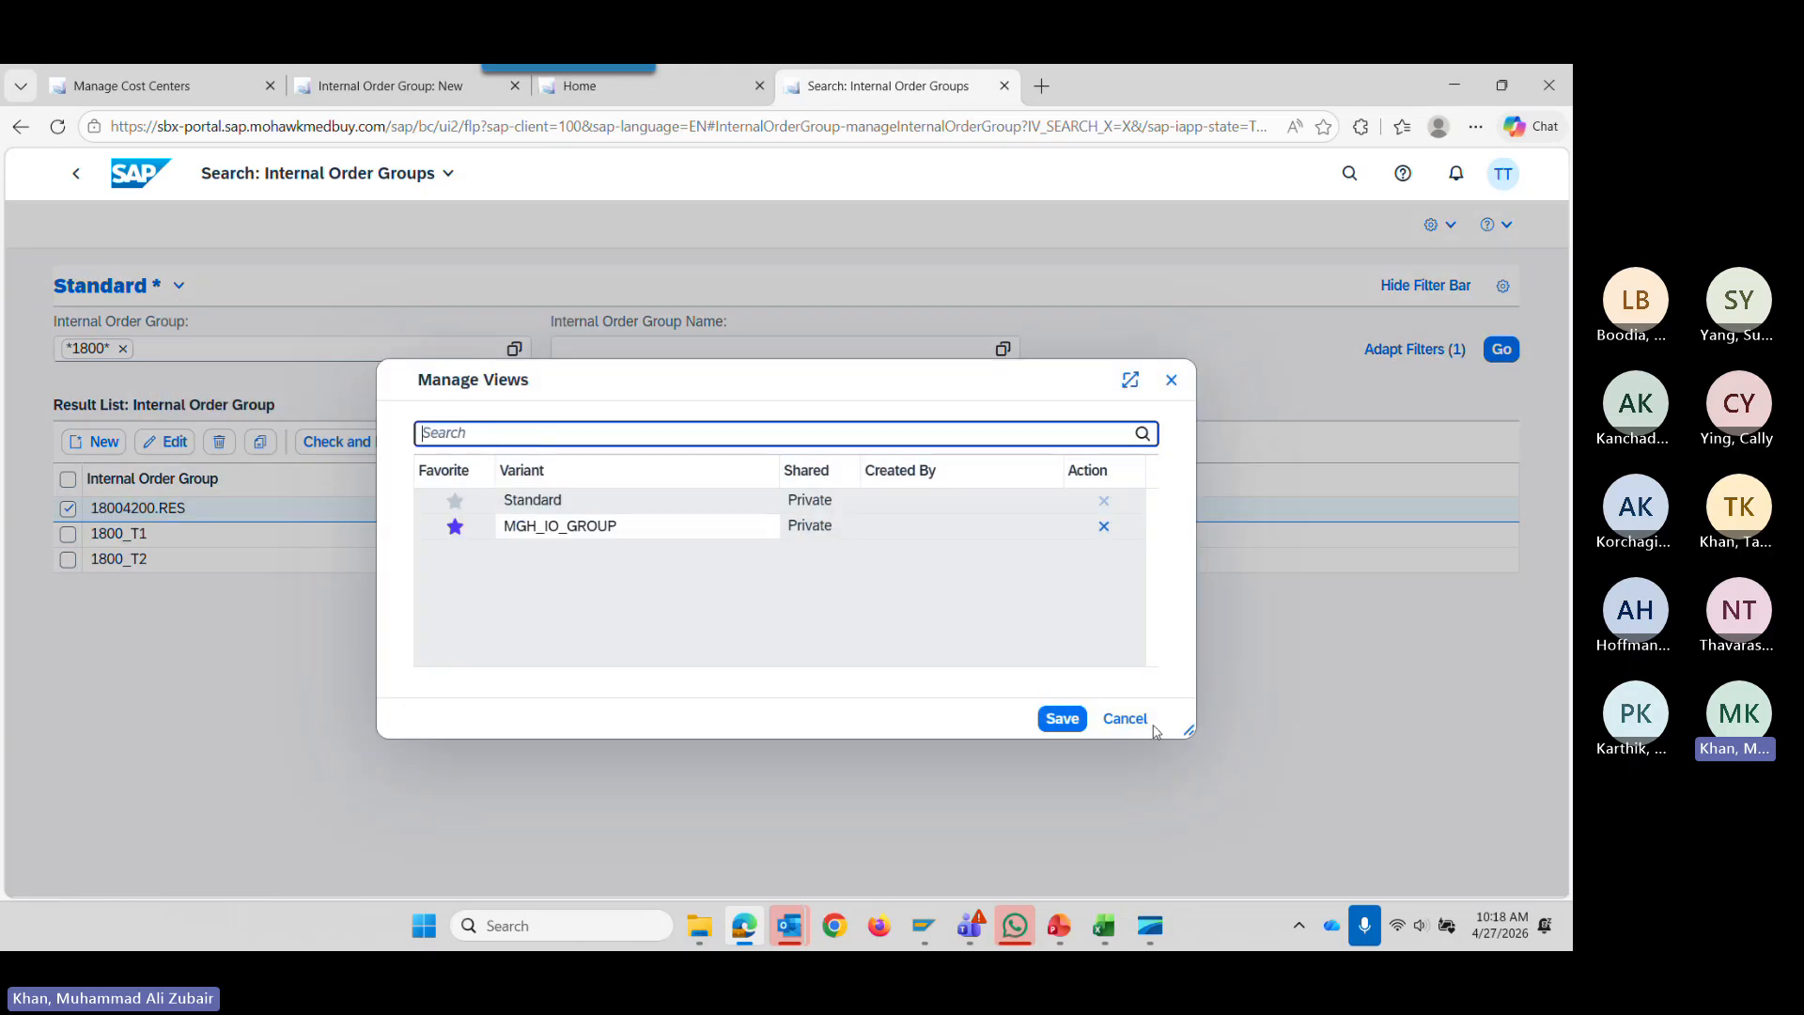
left_click(1125, 718)
Save the current filter settings as a new view named 1800MGH.
left_click(178, 285)
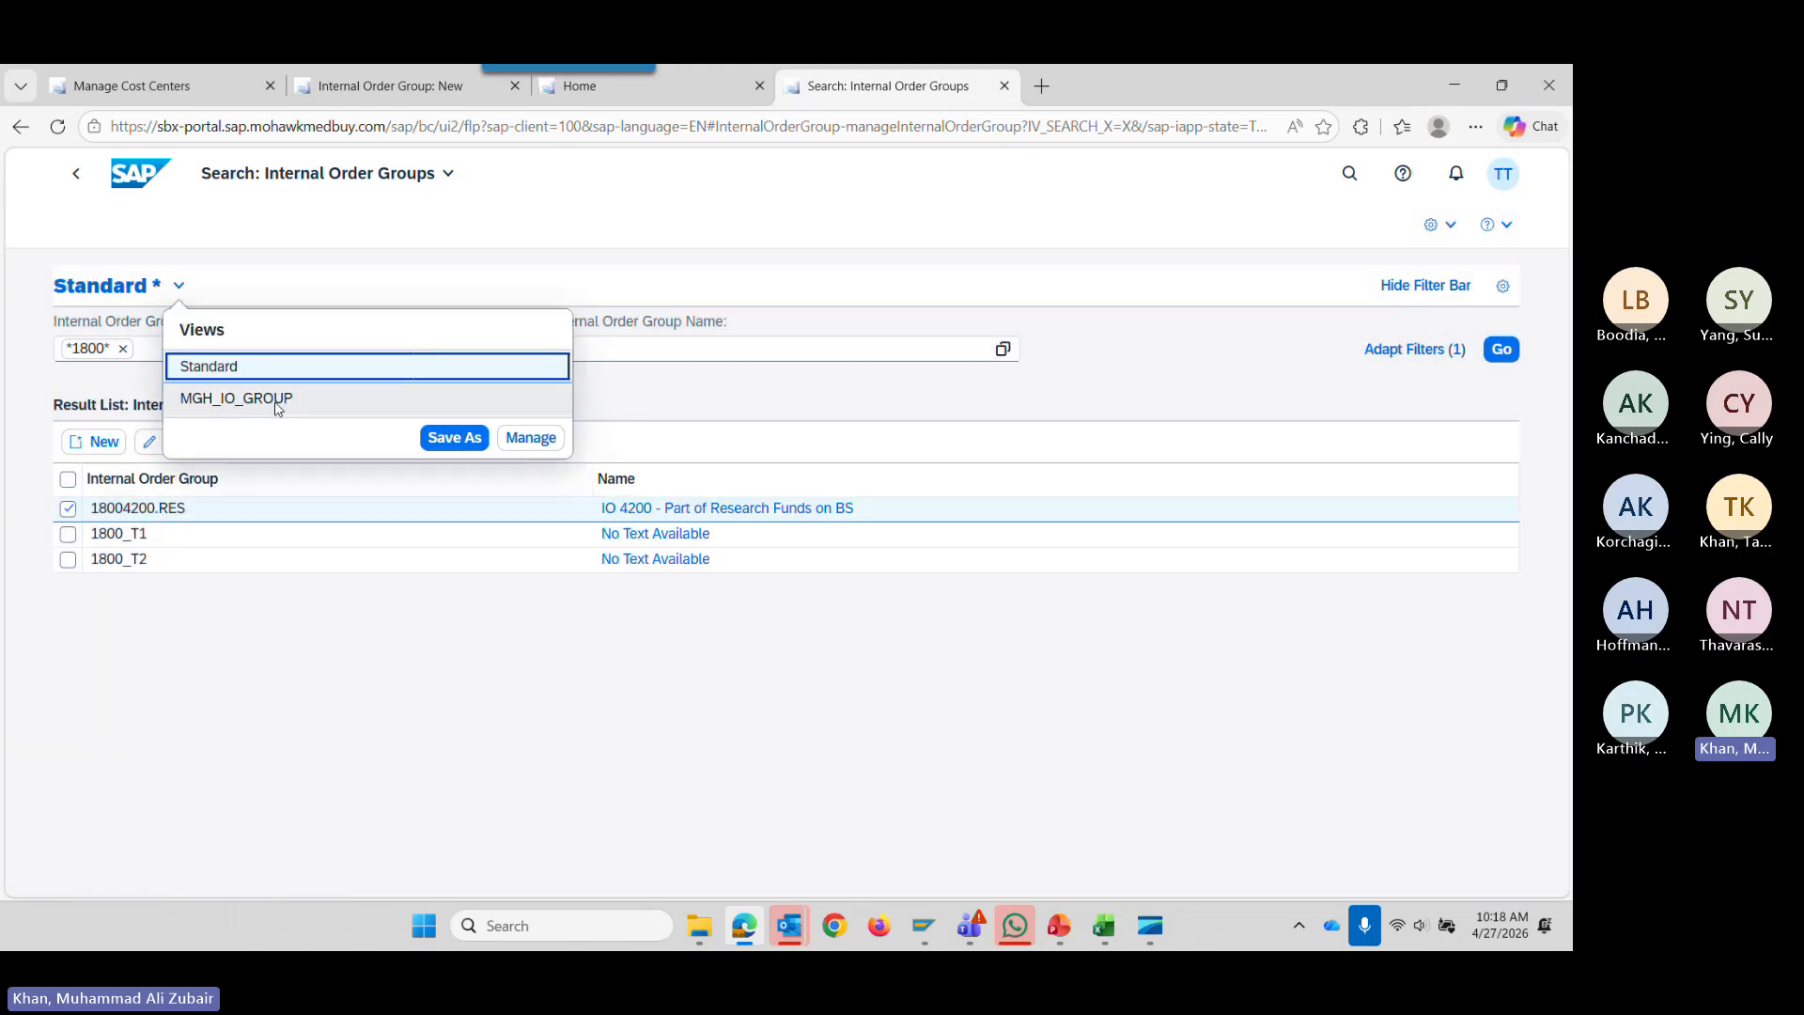
left_click(470, 441)
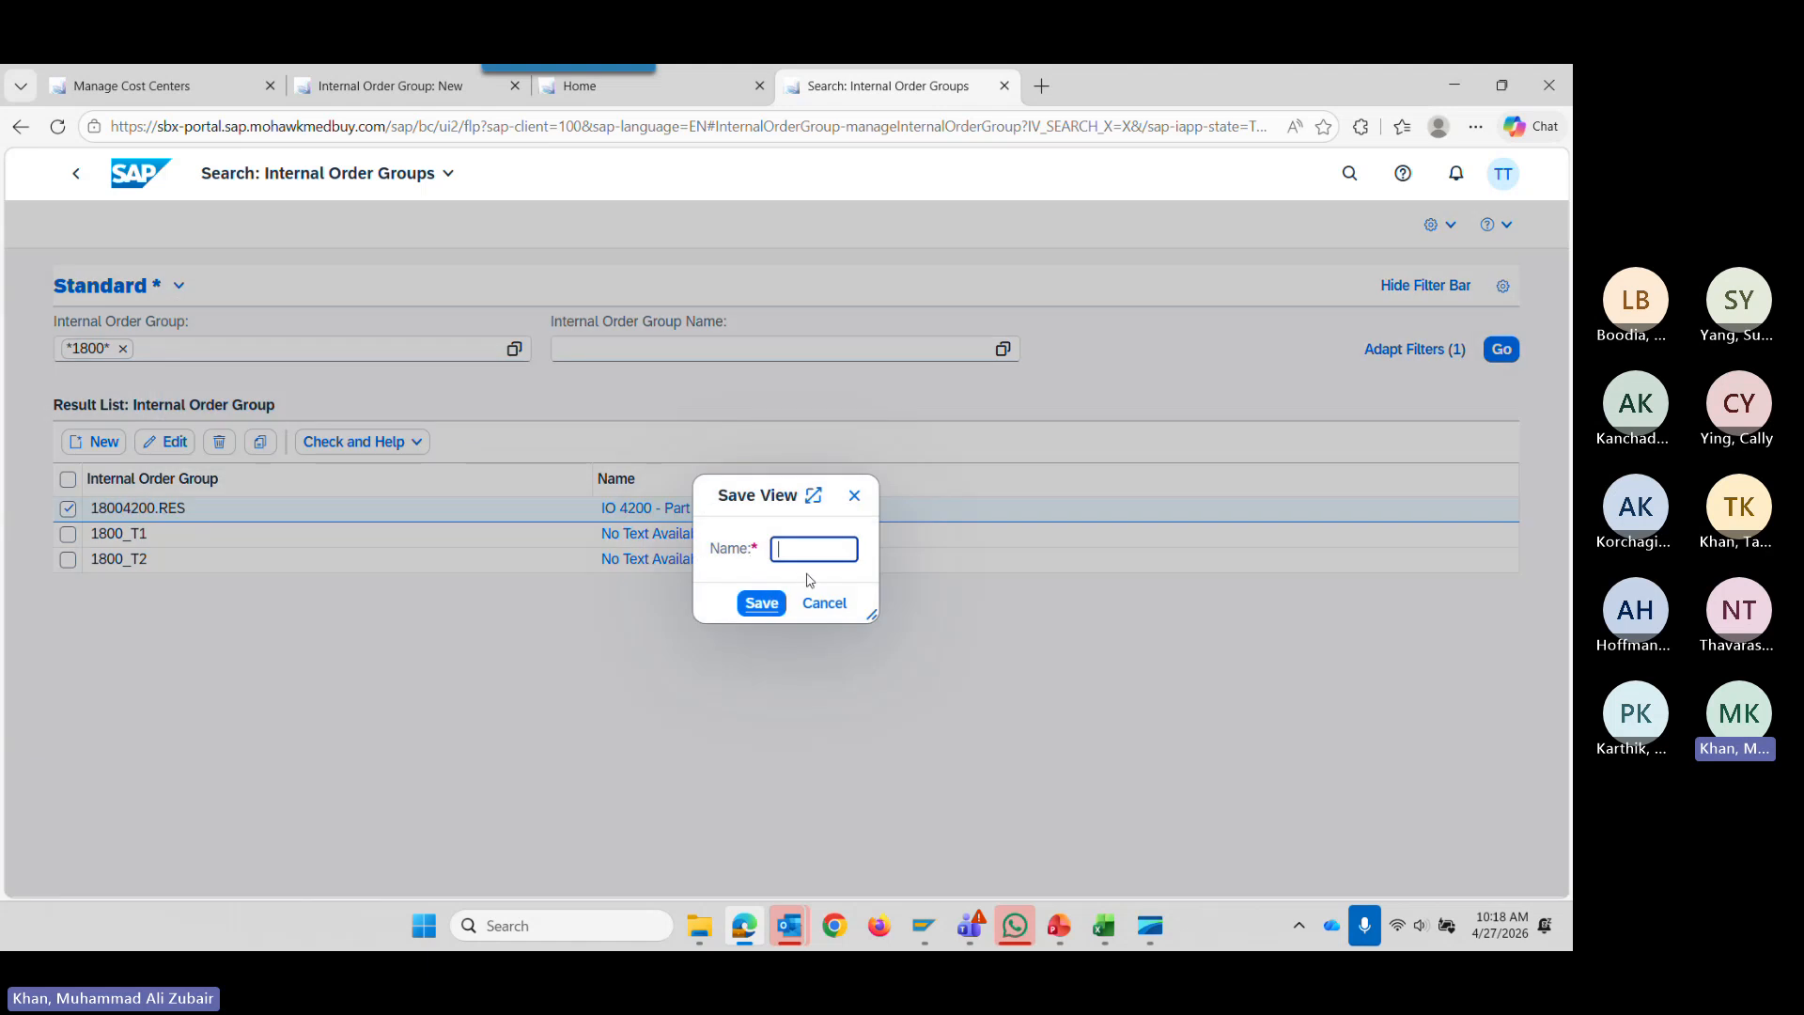
type("1800MGH")
left_click(761, 603)
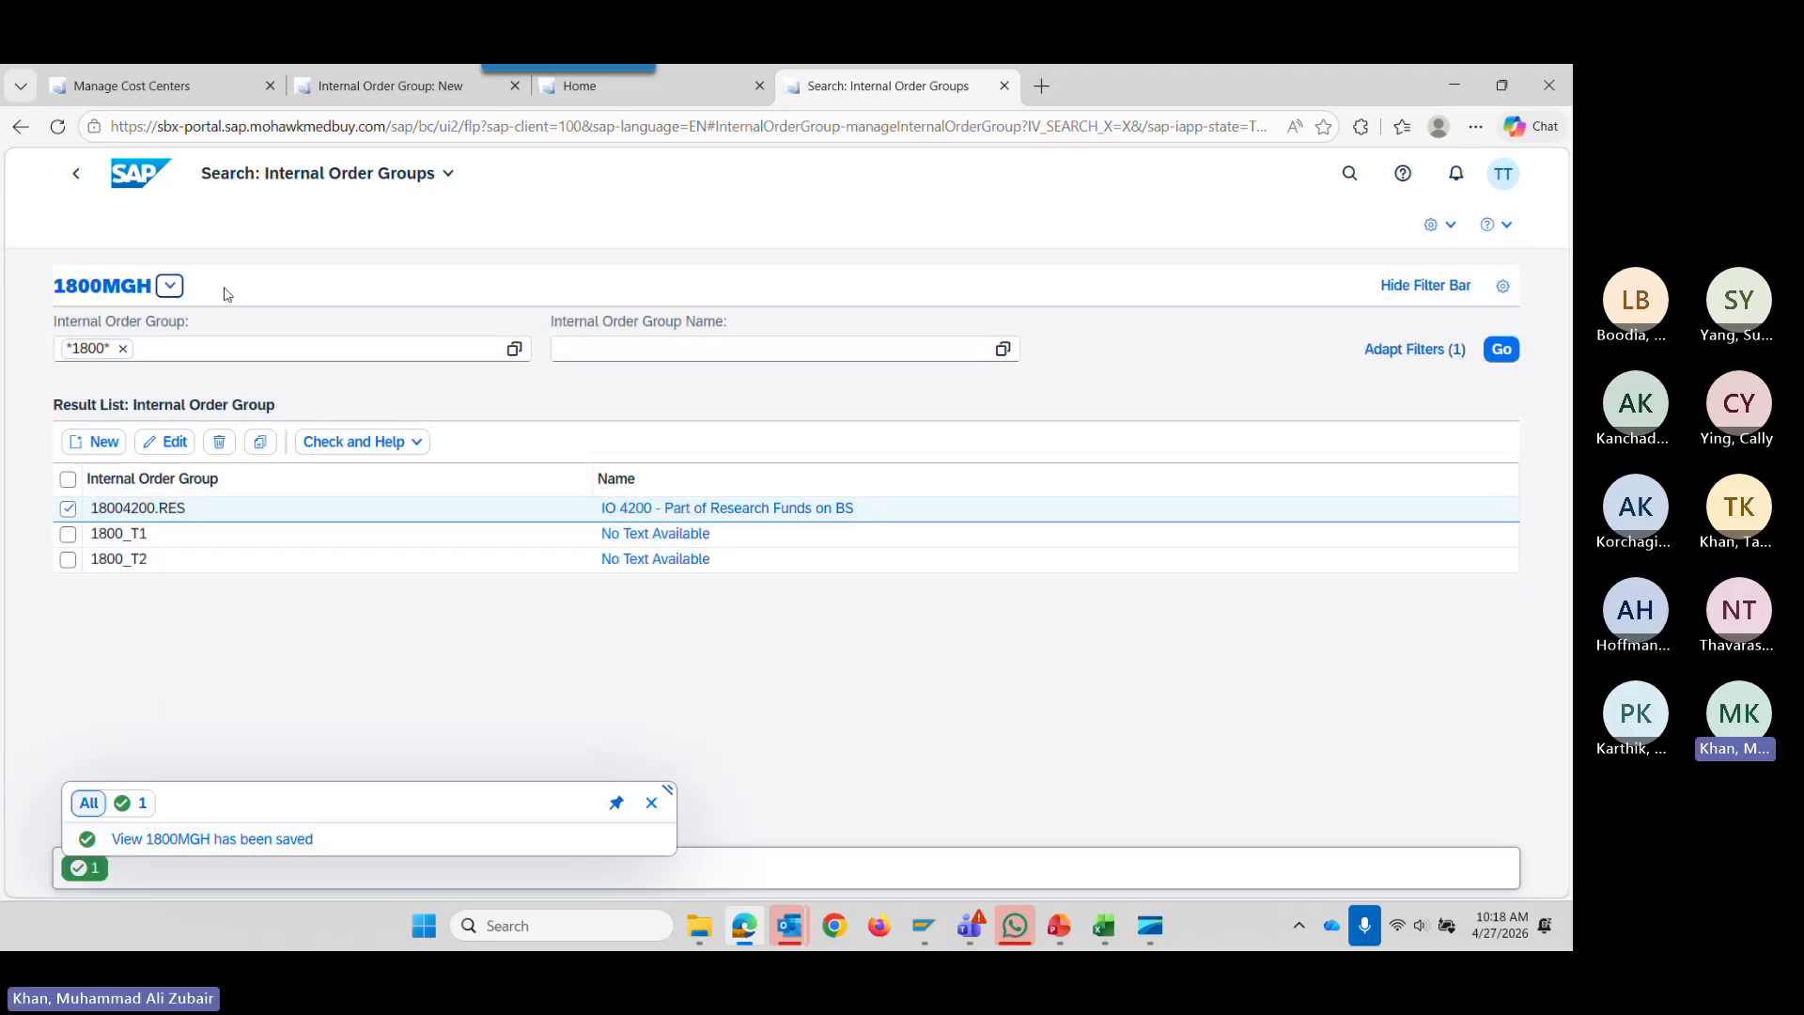
Return to the Fiori home page and reopen Manage Internal Order Groups from the recently used apps.
left_click(139, 179)
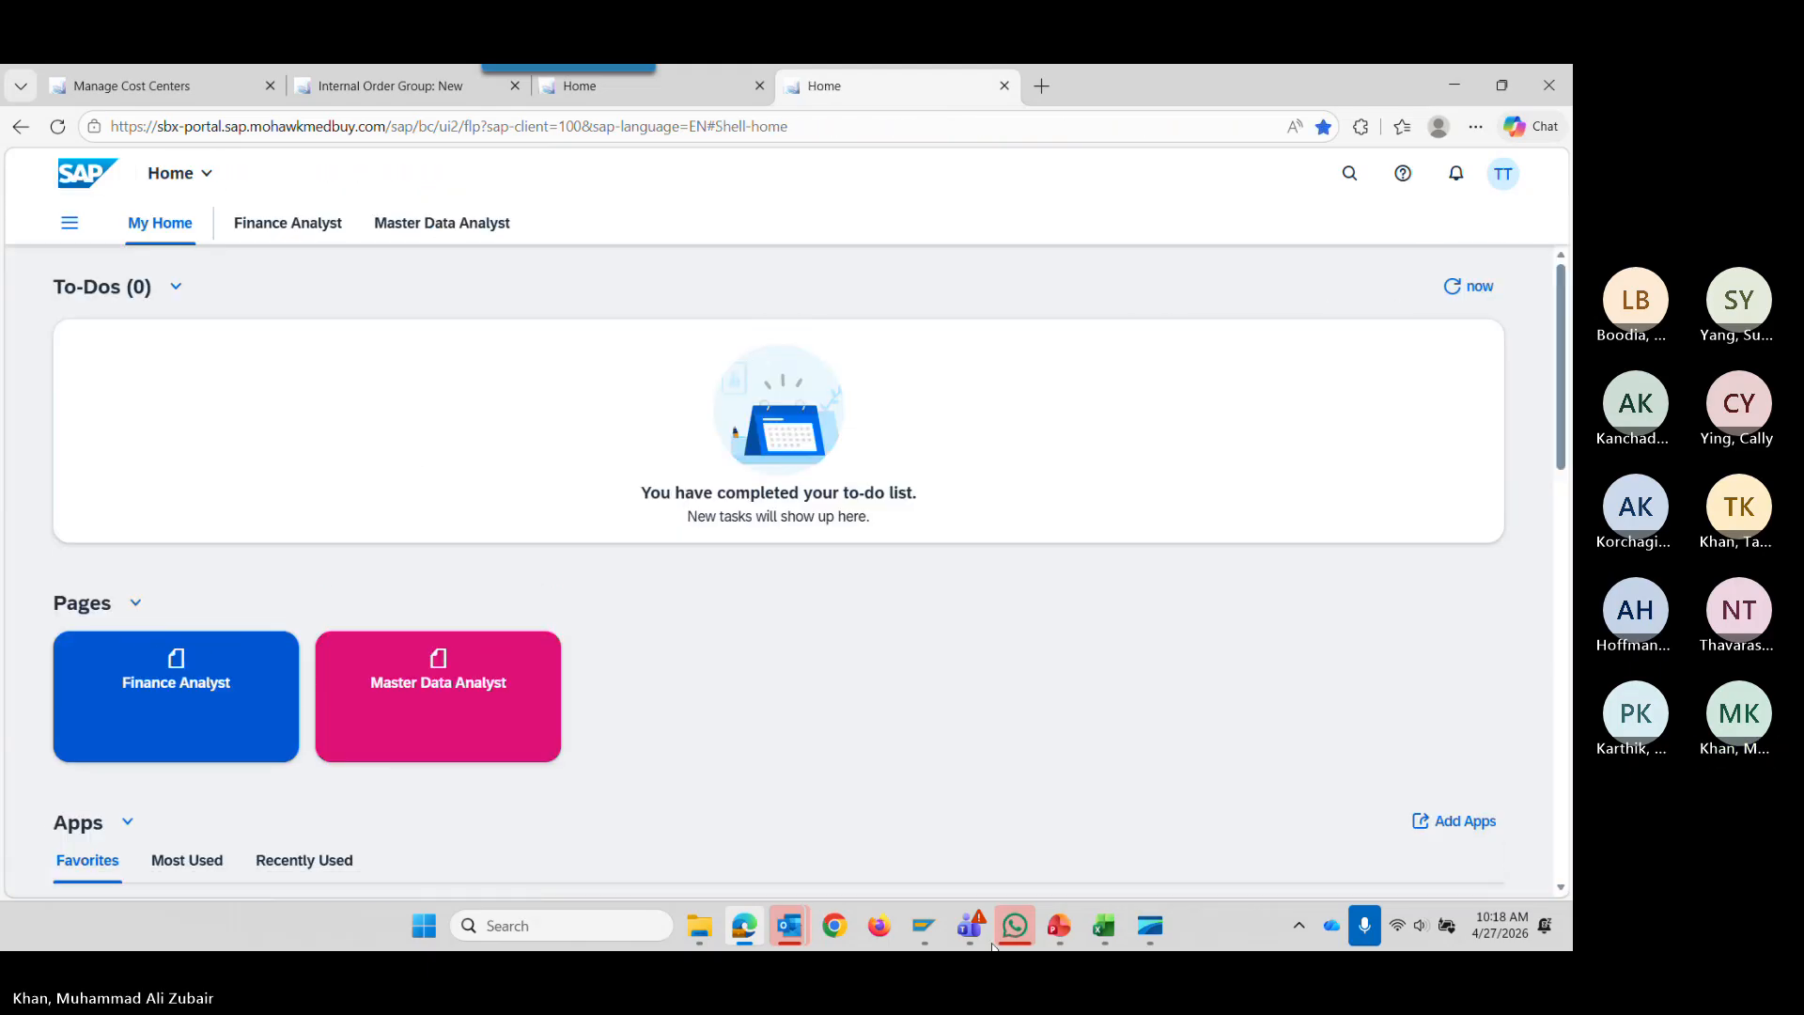
mouse_move(1062, 927)
scroll(338, 693, "down", 3)
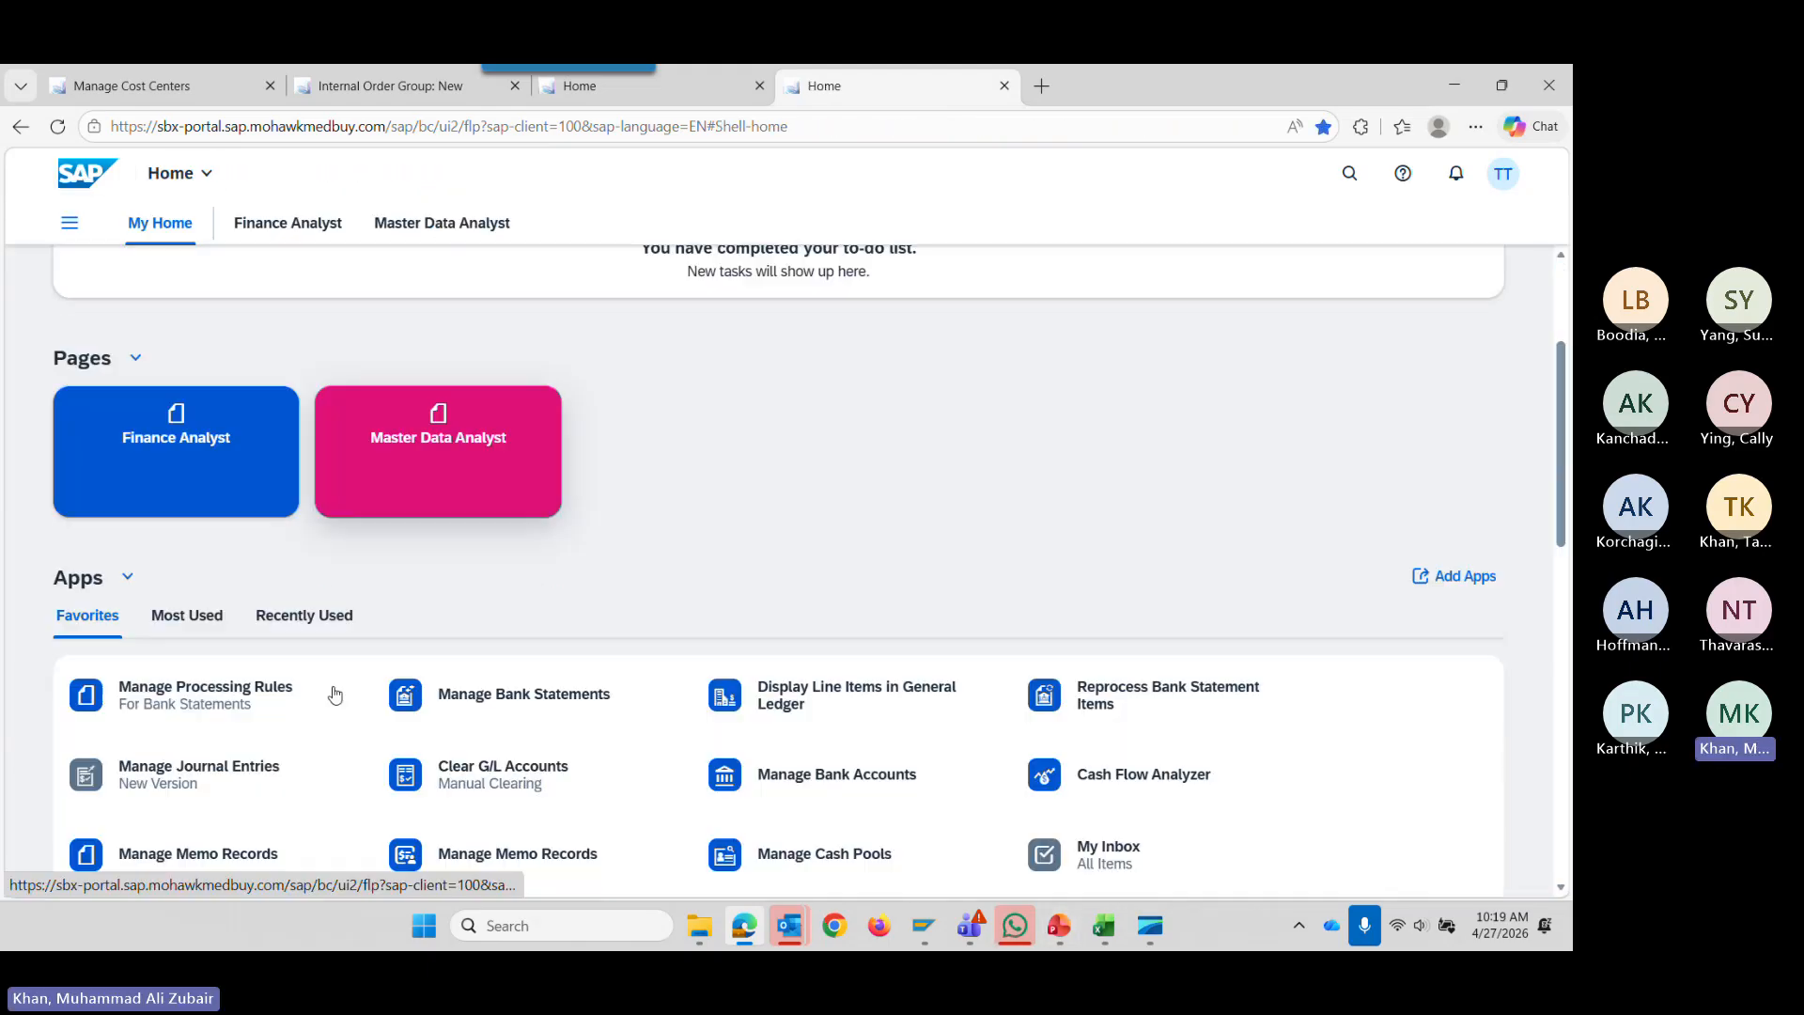
left_click(299, 556)
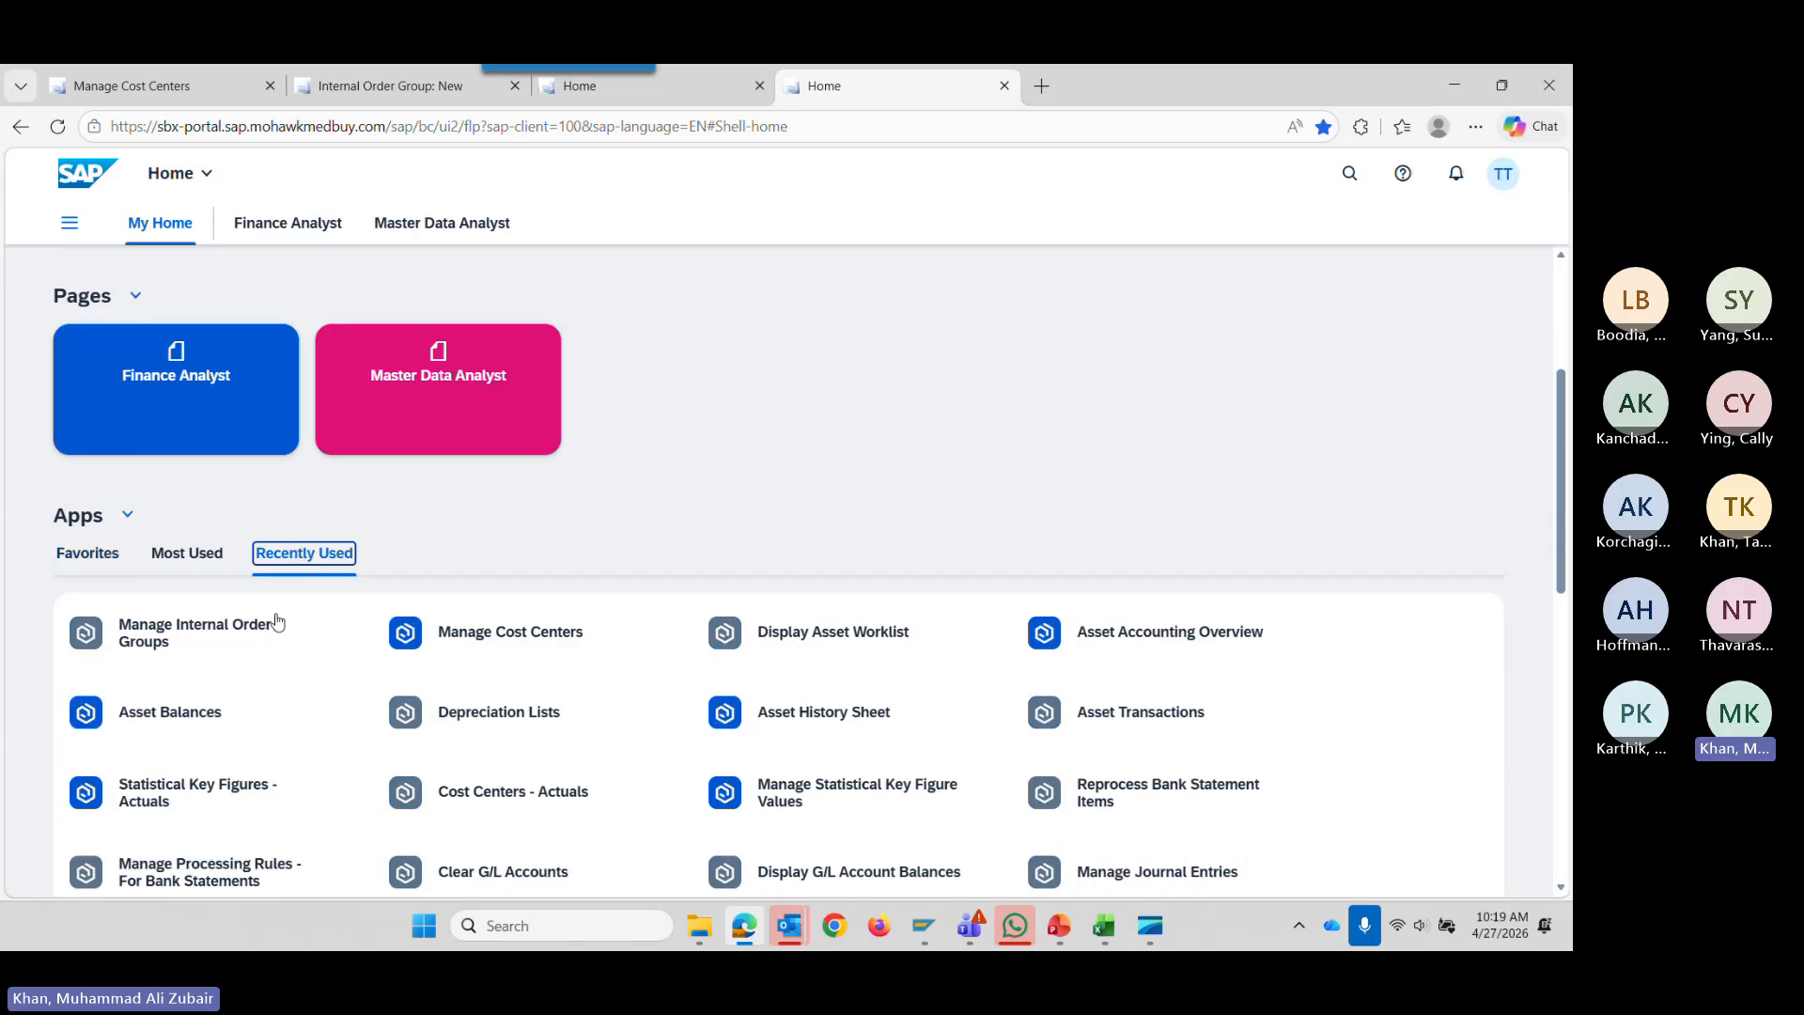
left_click(195, 640)
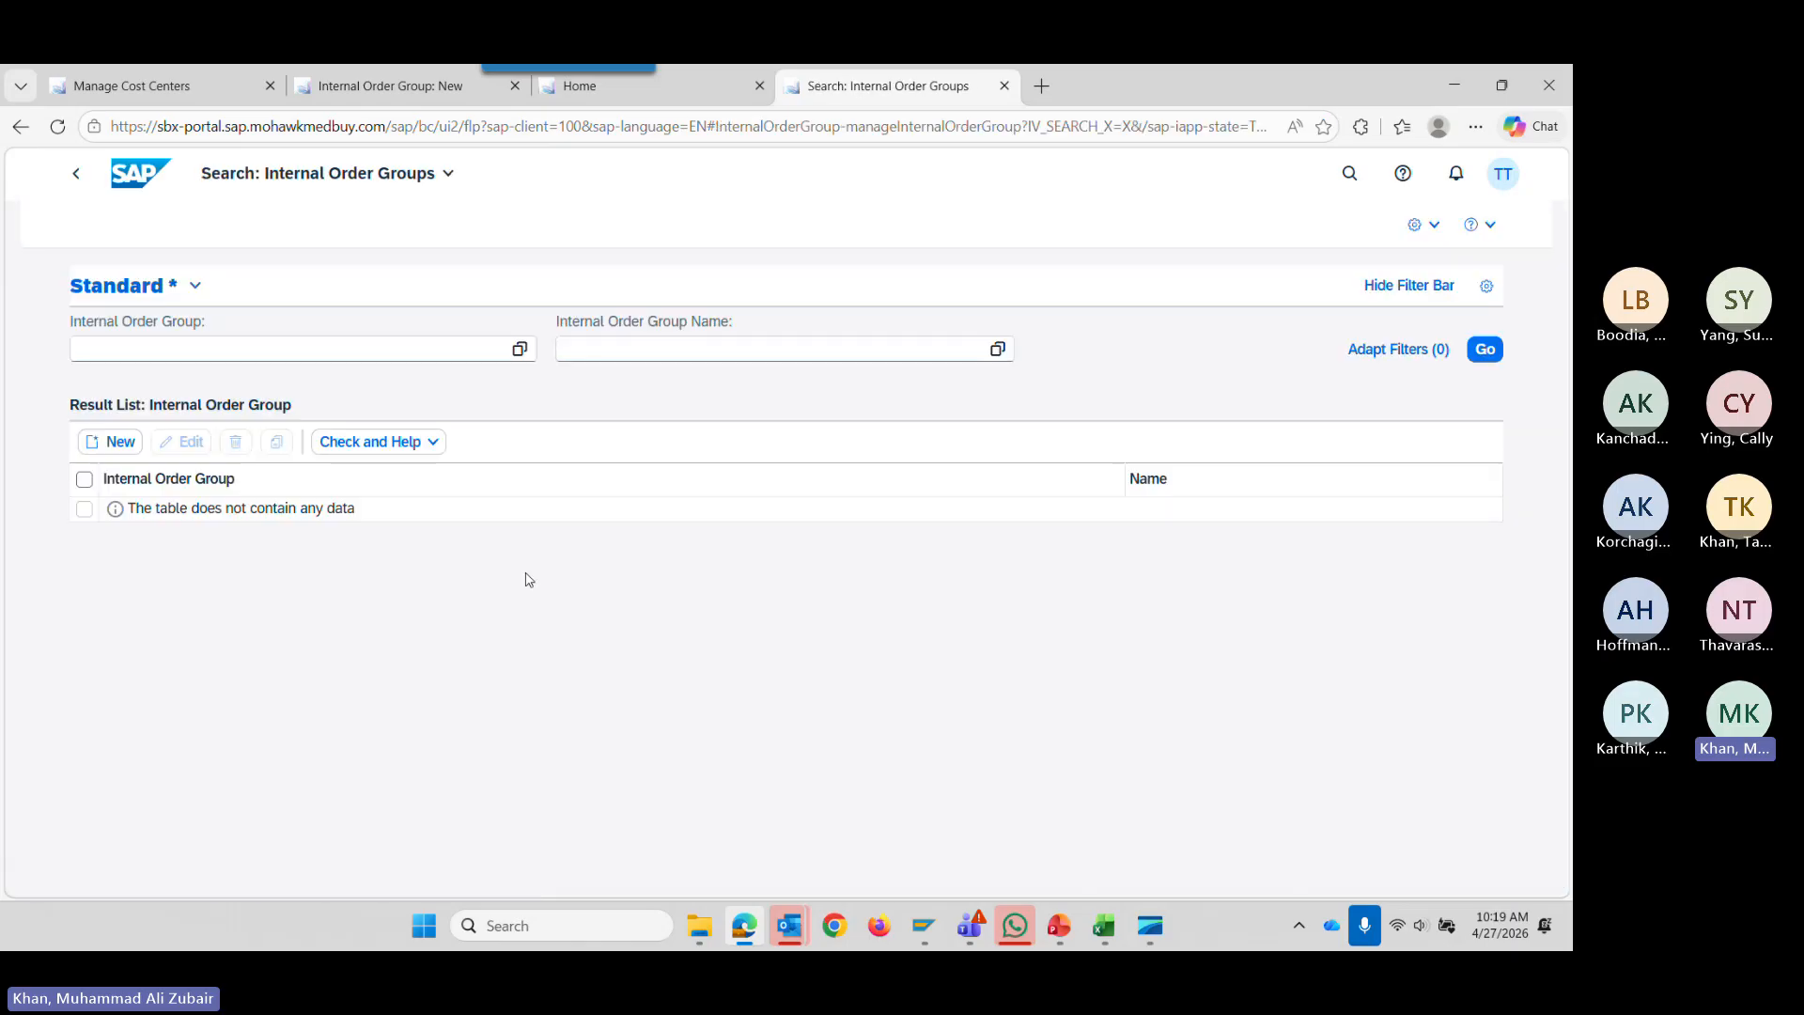
Apply the saved view 1800MGH, run the internal order group search, and clear the selection of the first result.
left_click(195, 285)
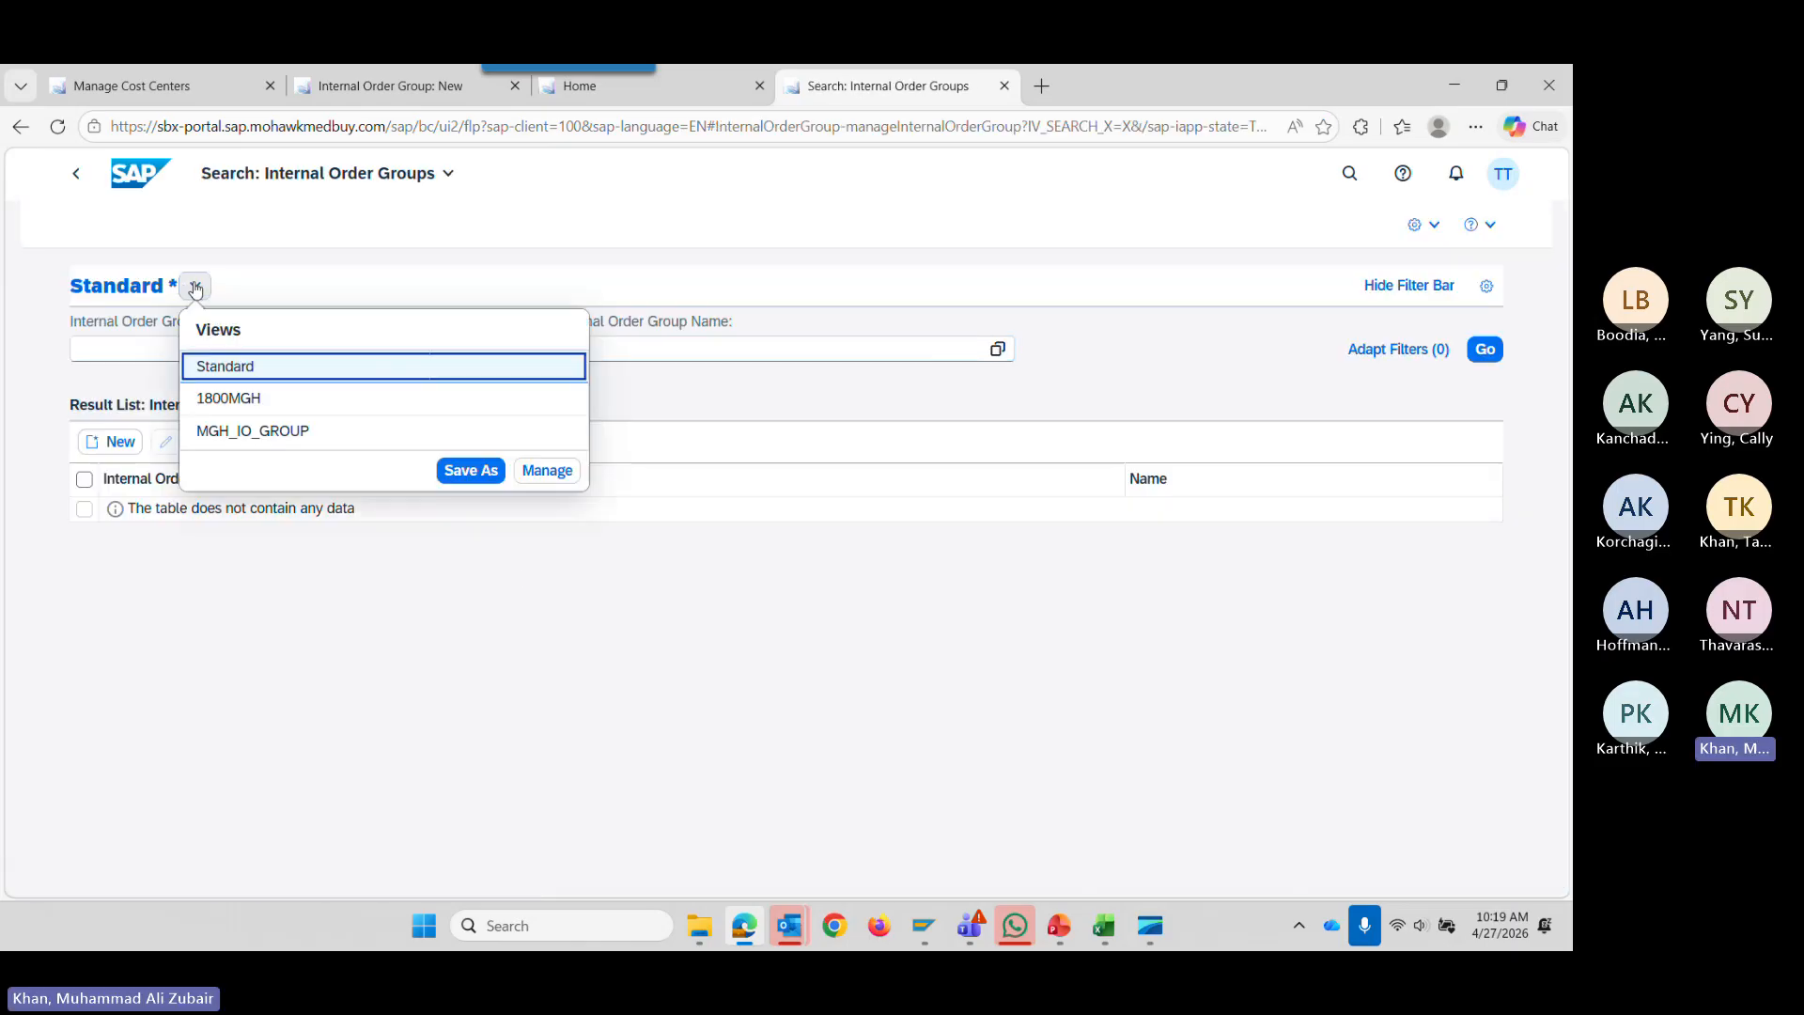
left_click(264, 404)
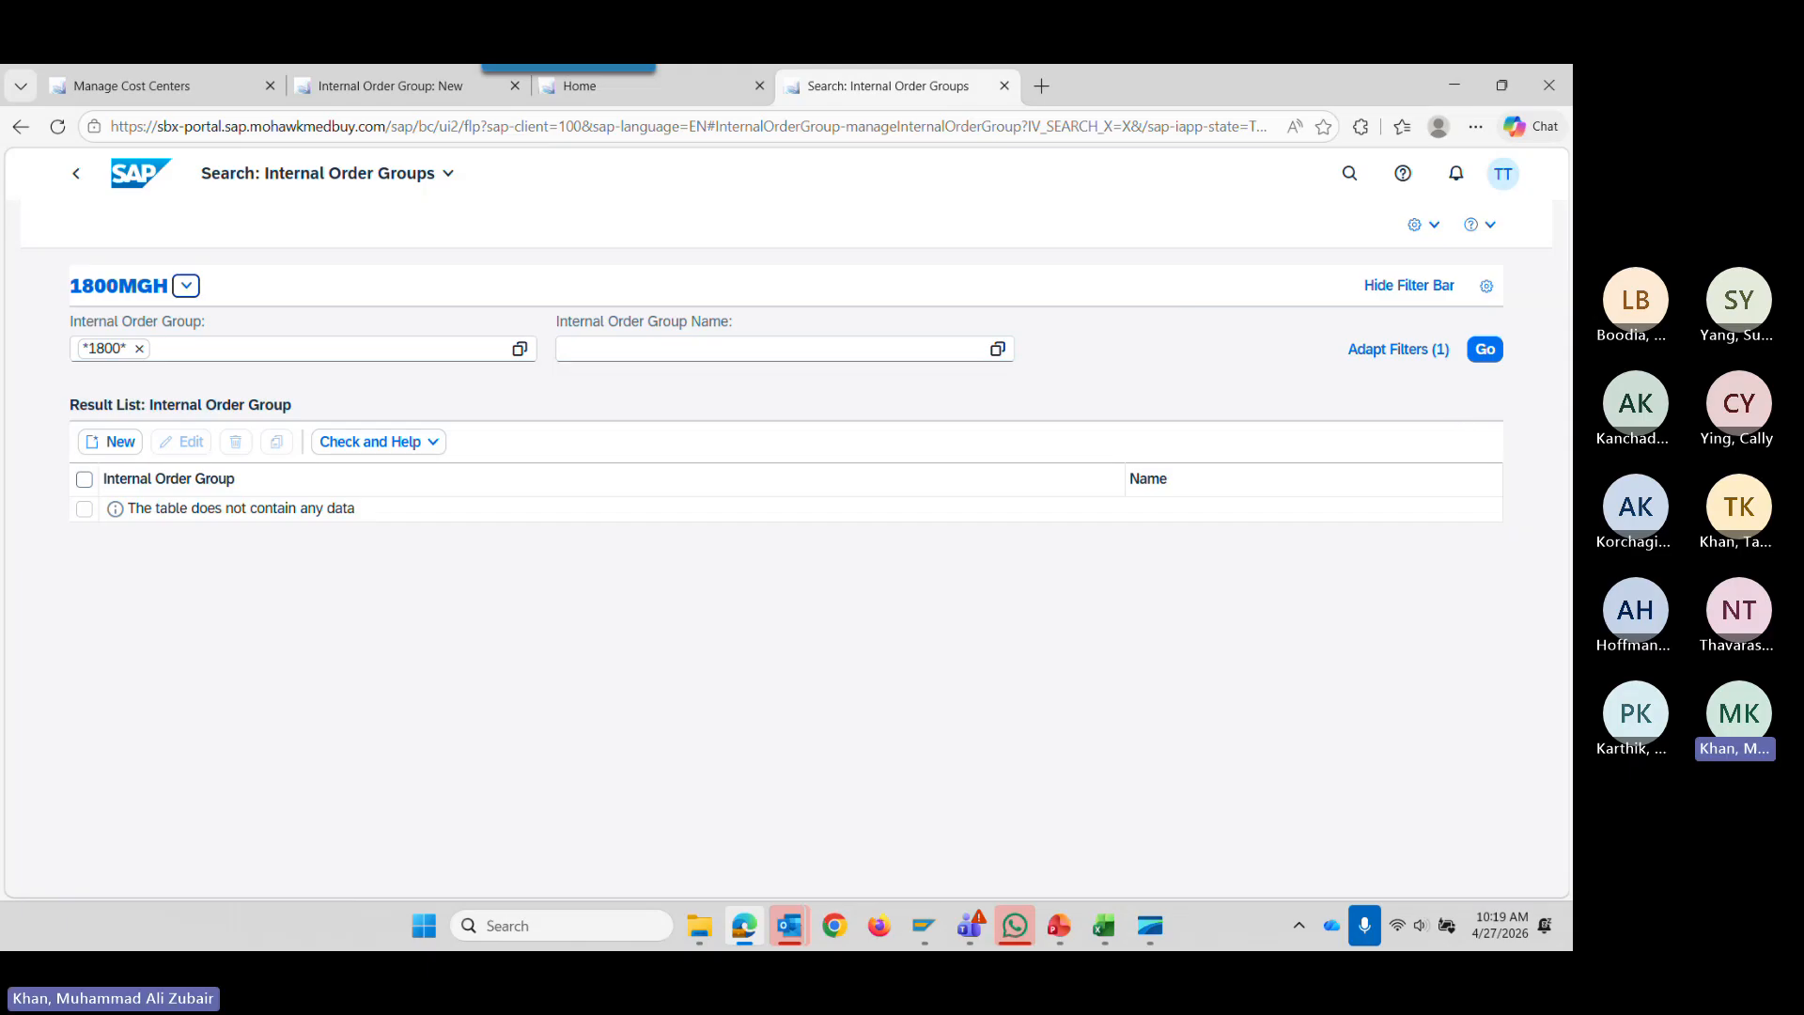
left_click(1485, 350)
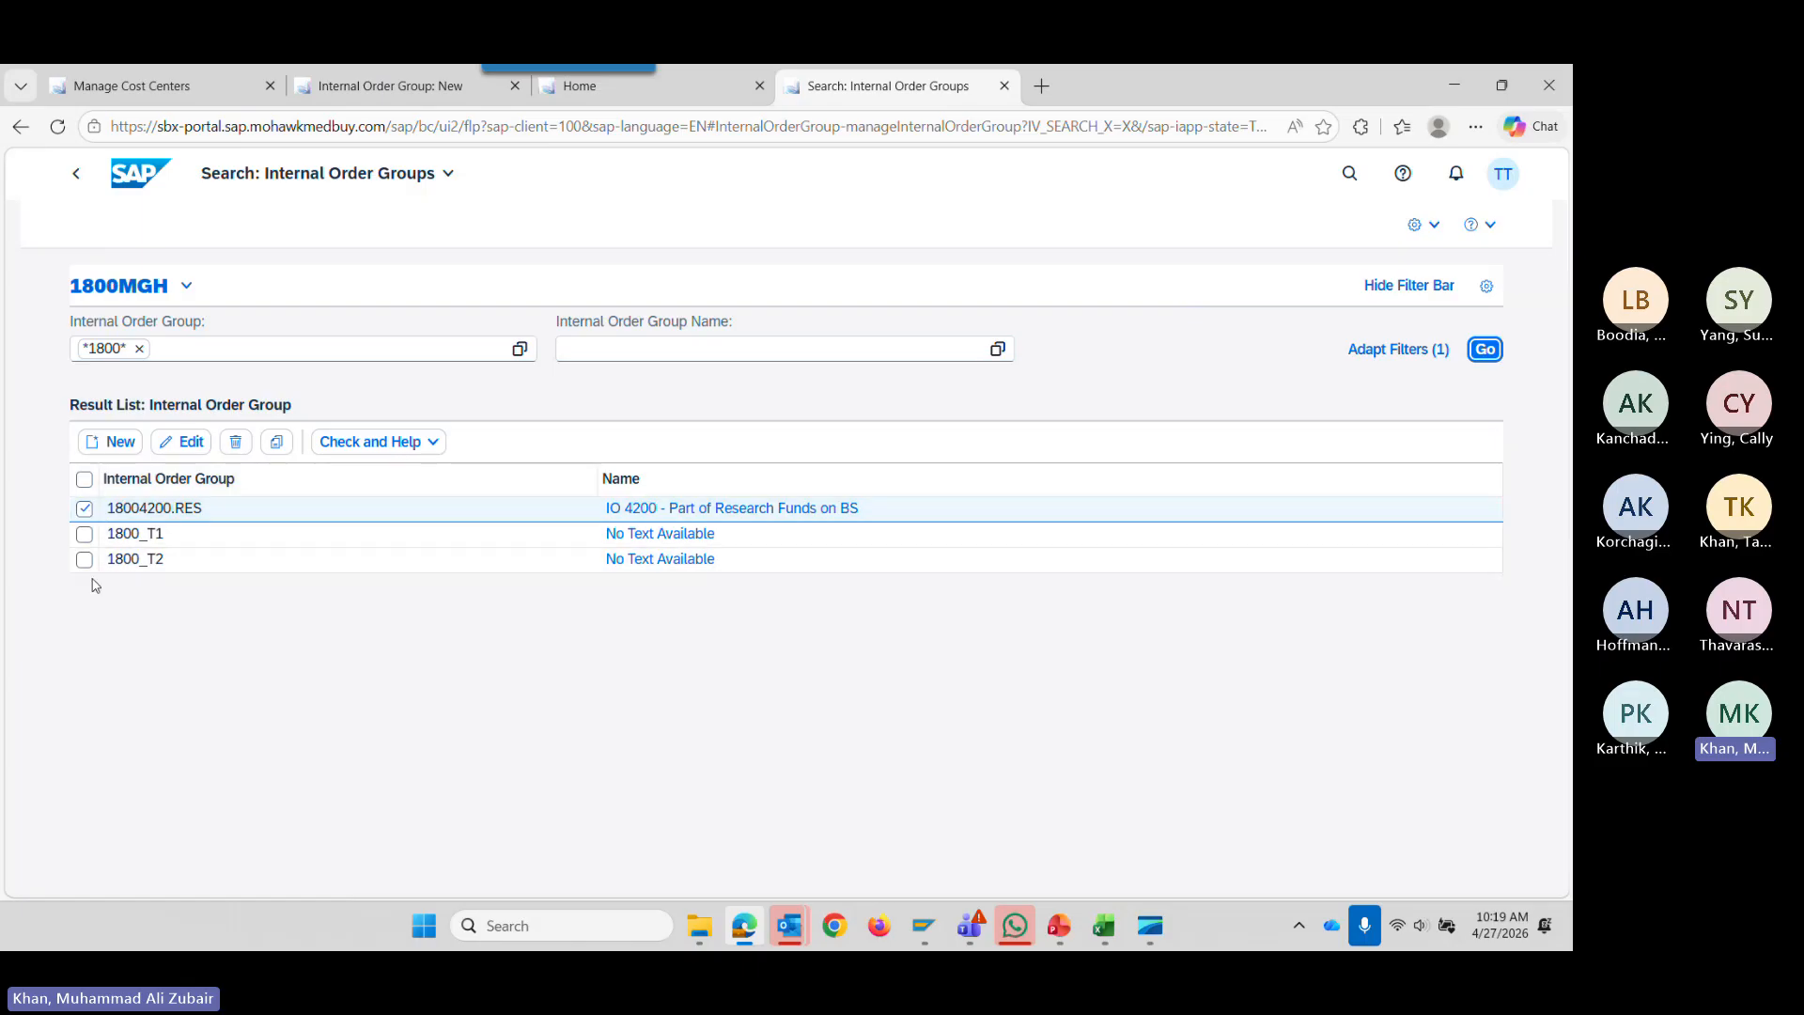
left_click(84, 508)
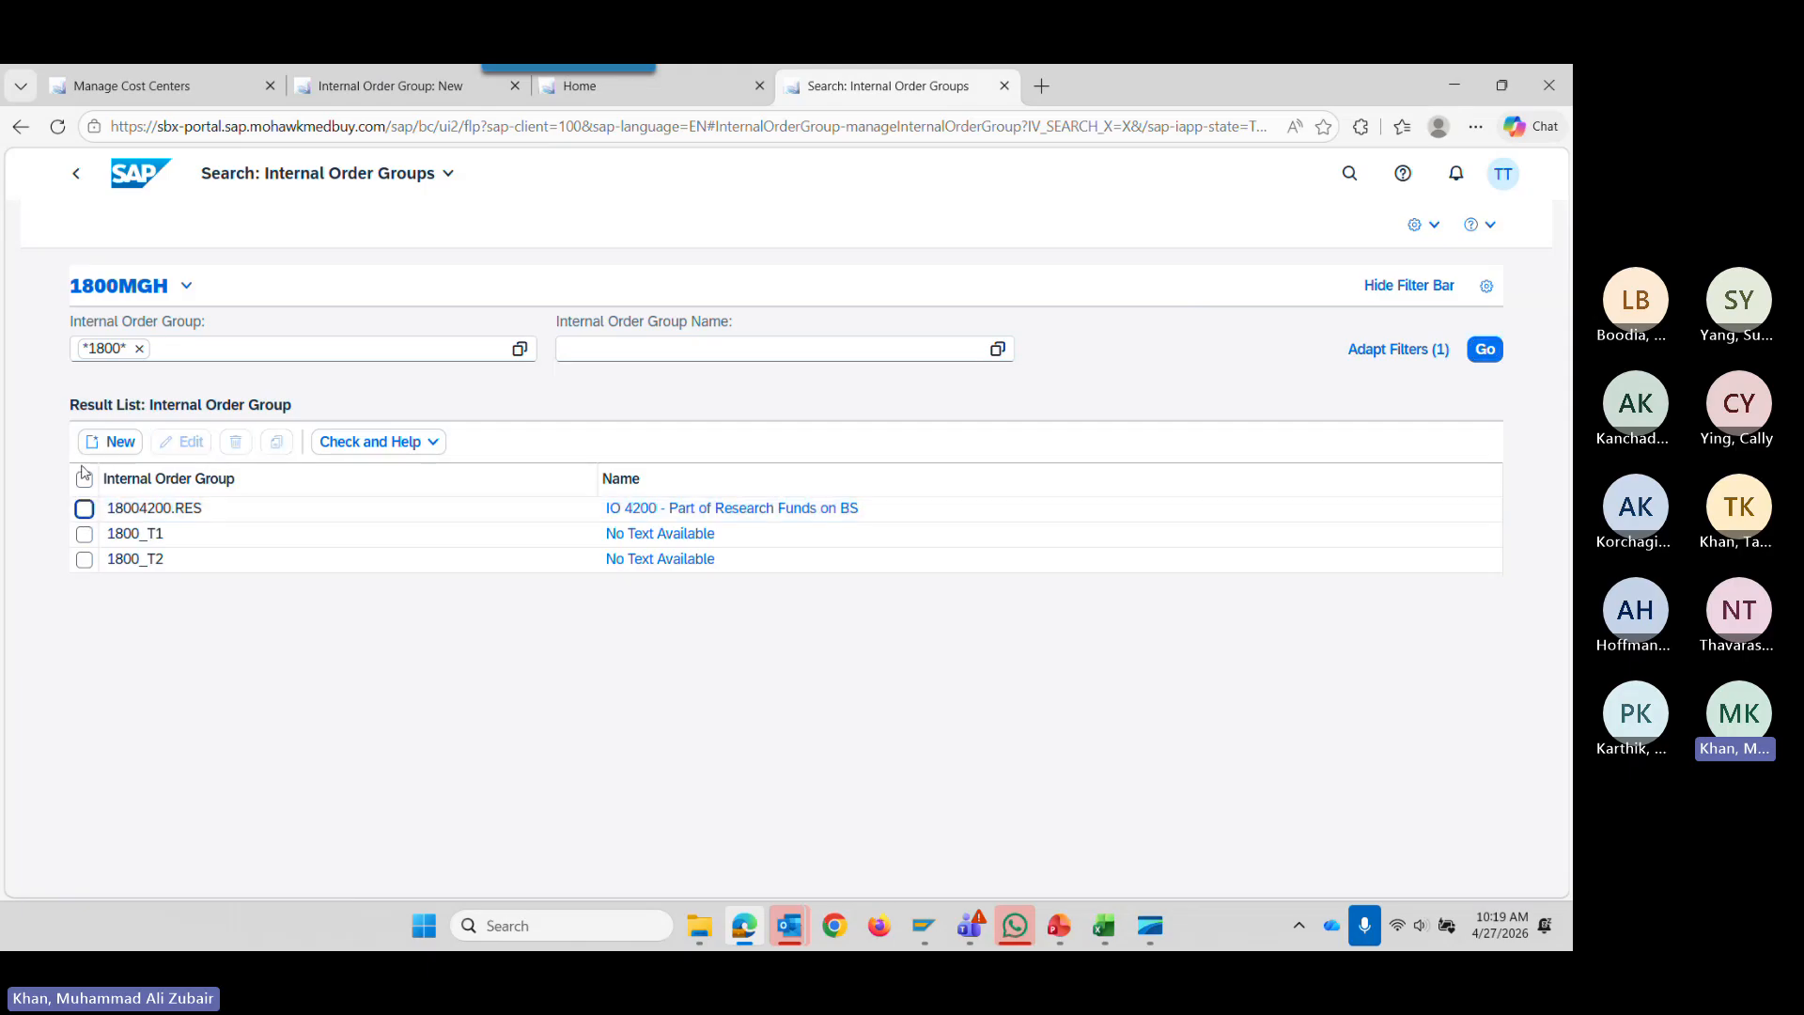
Create a new internal order group named 1800_CP without a reference group and continue to its hierarchy.
left_click(108, 442)
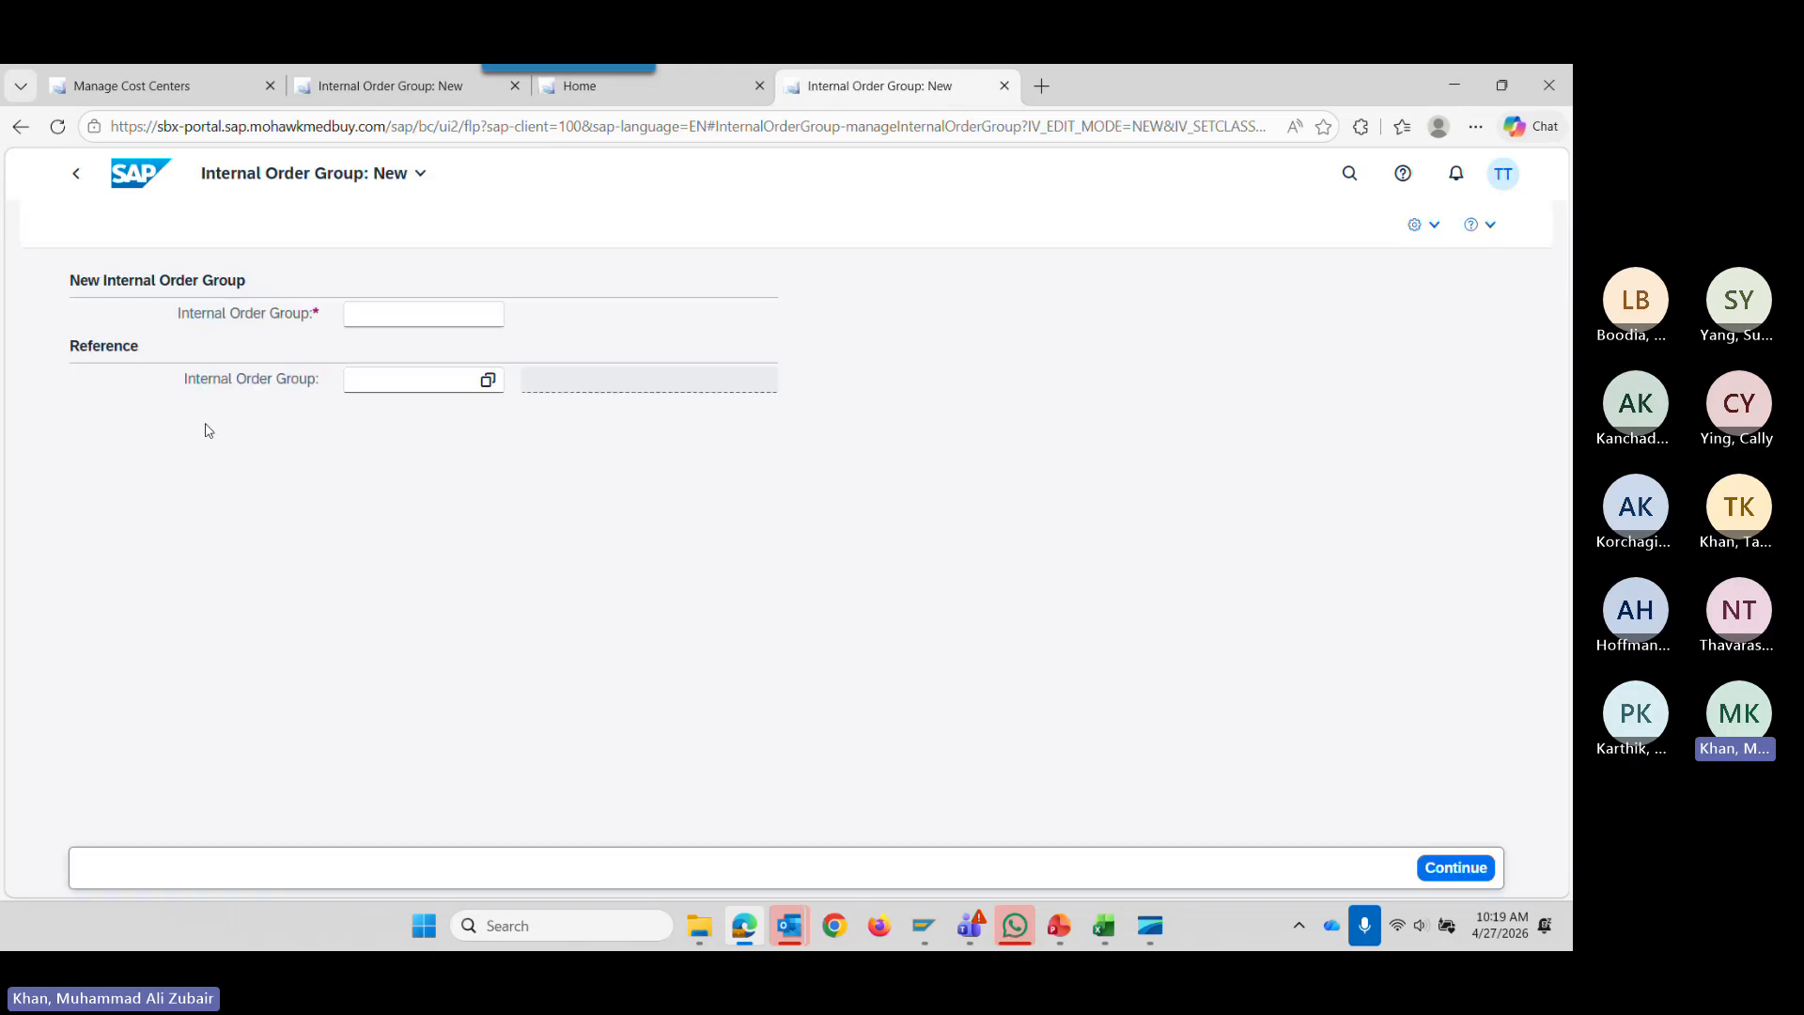
left_click(419, 316)
type("1800")
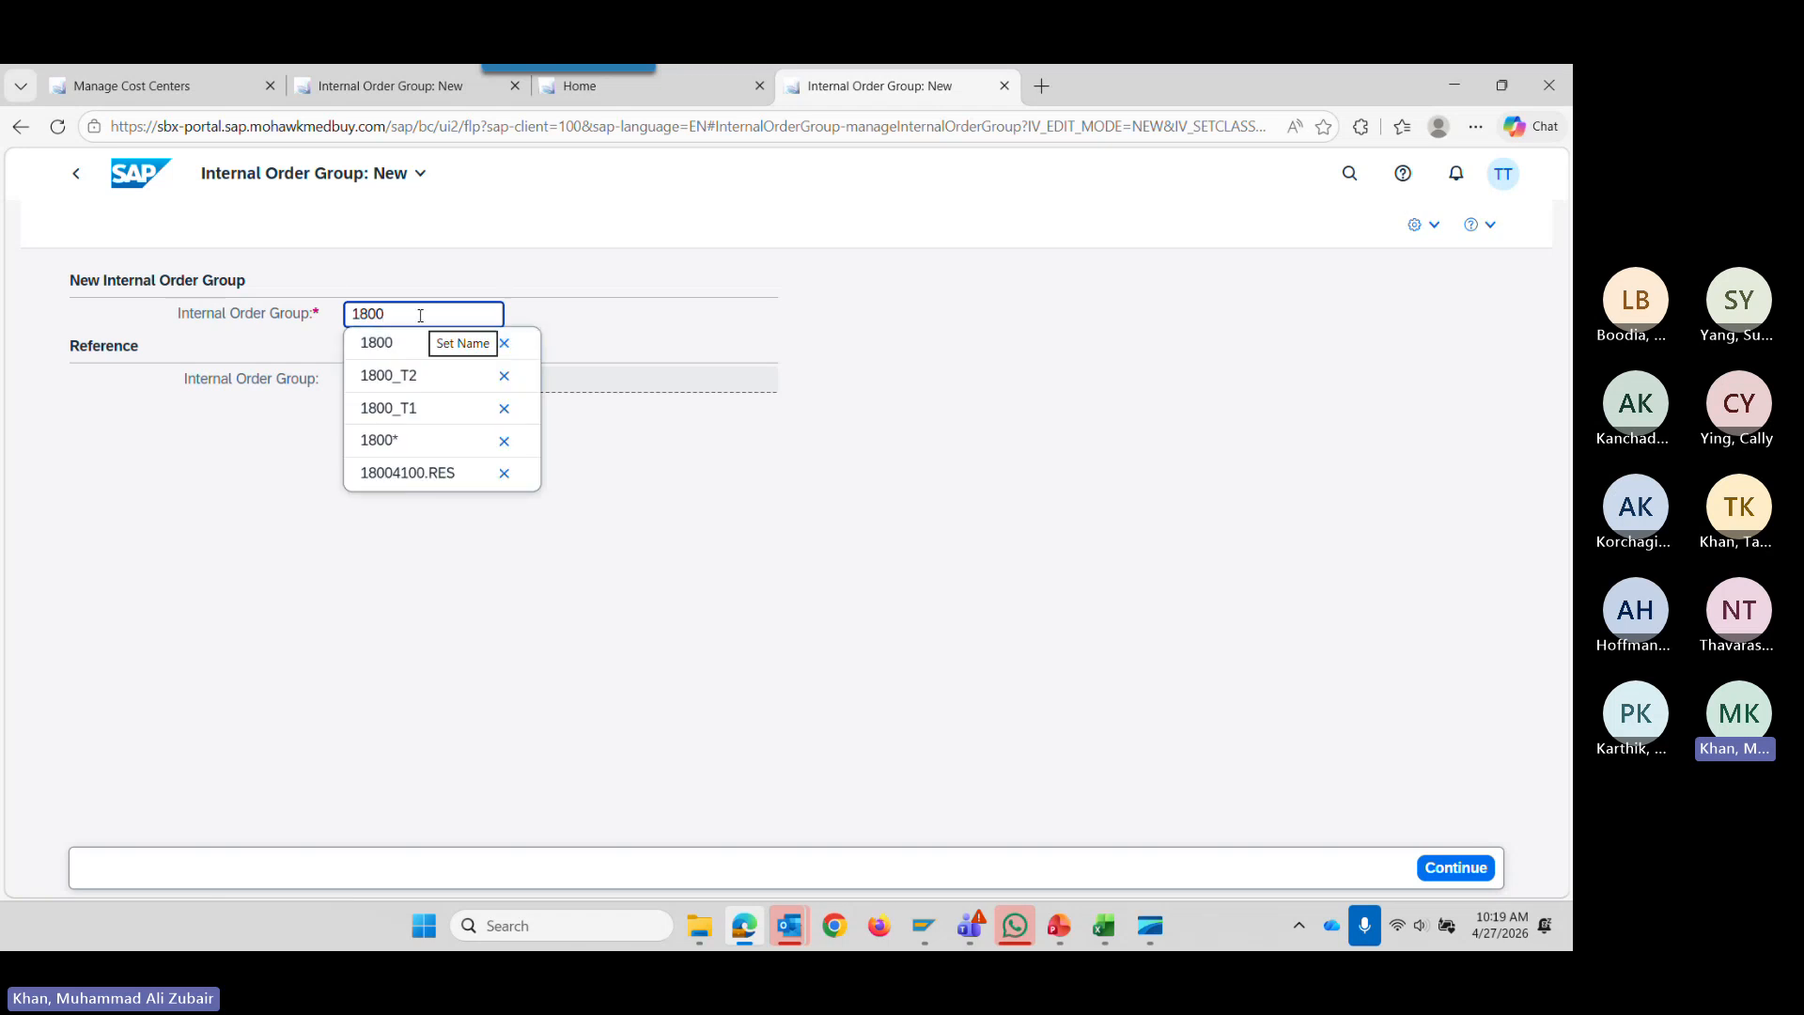
type("_T")
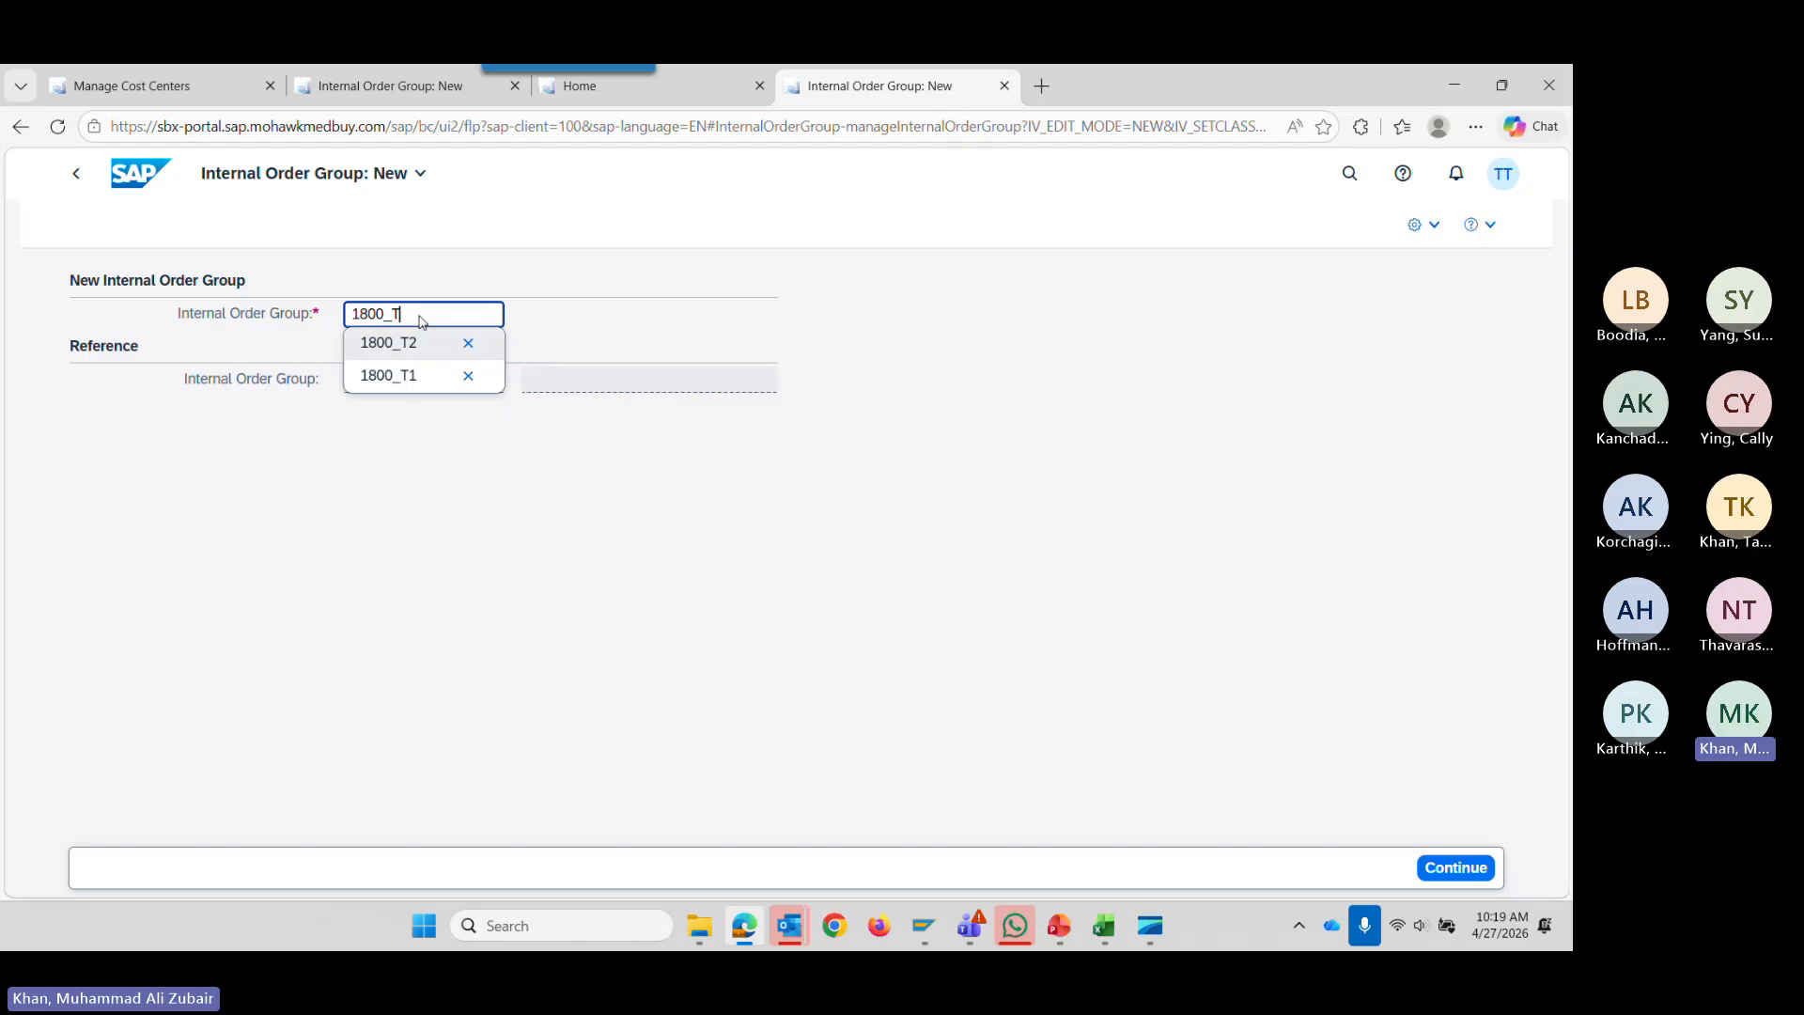
key("BackSpace")
type("C1")
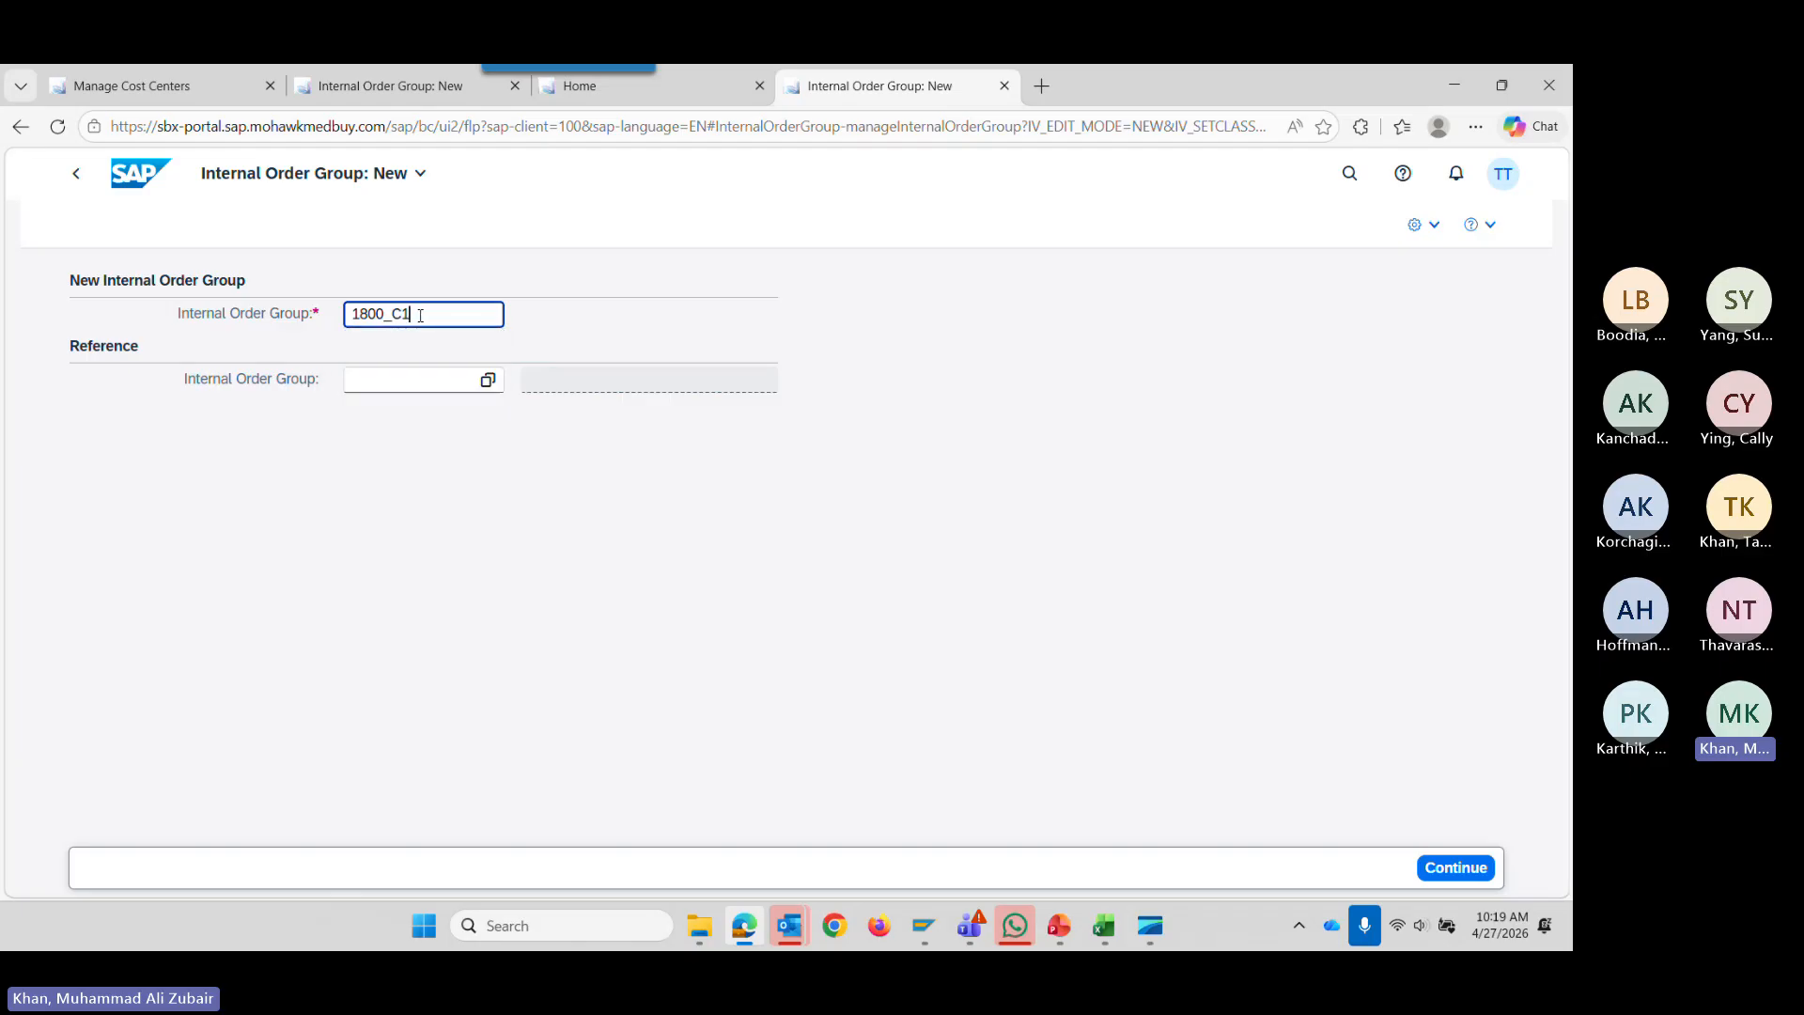
key("BackSpace")
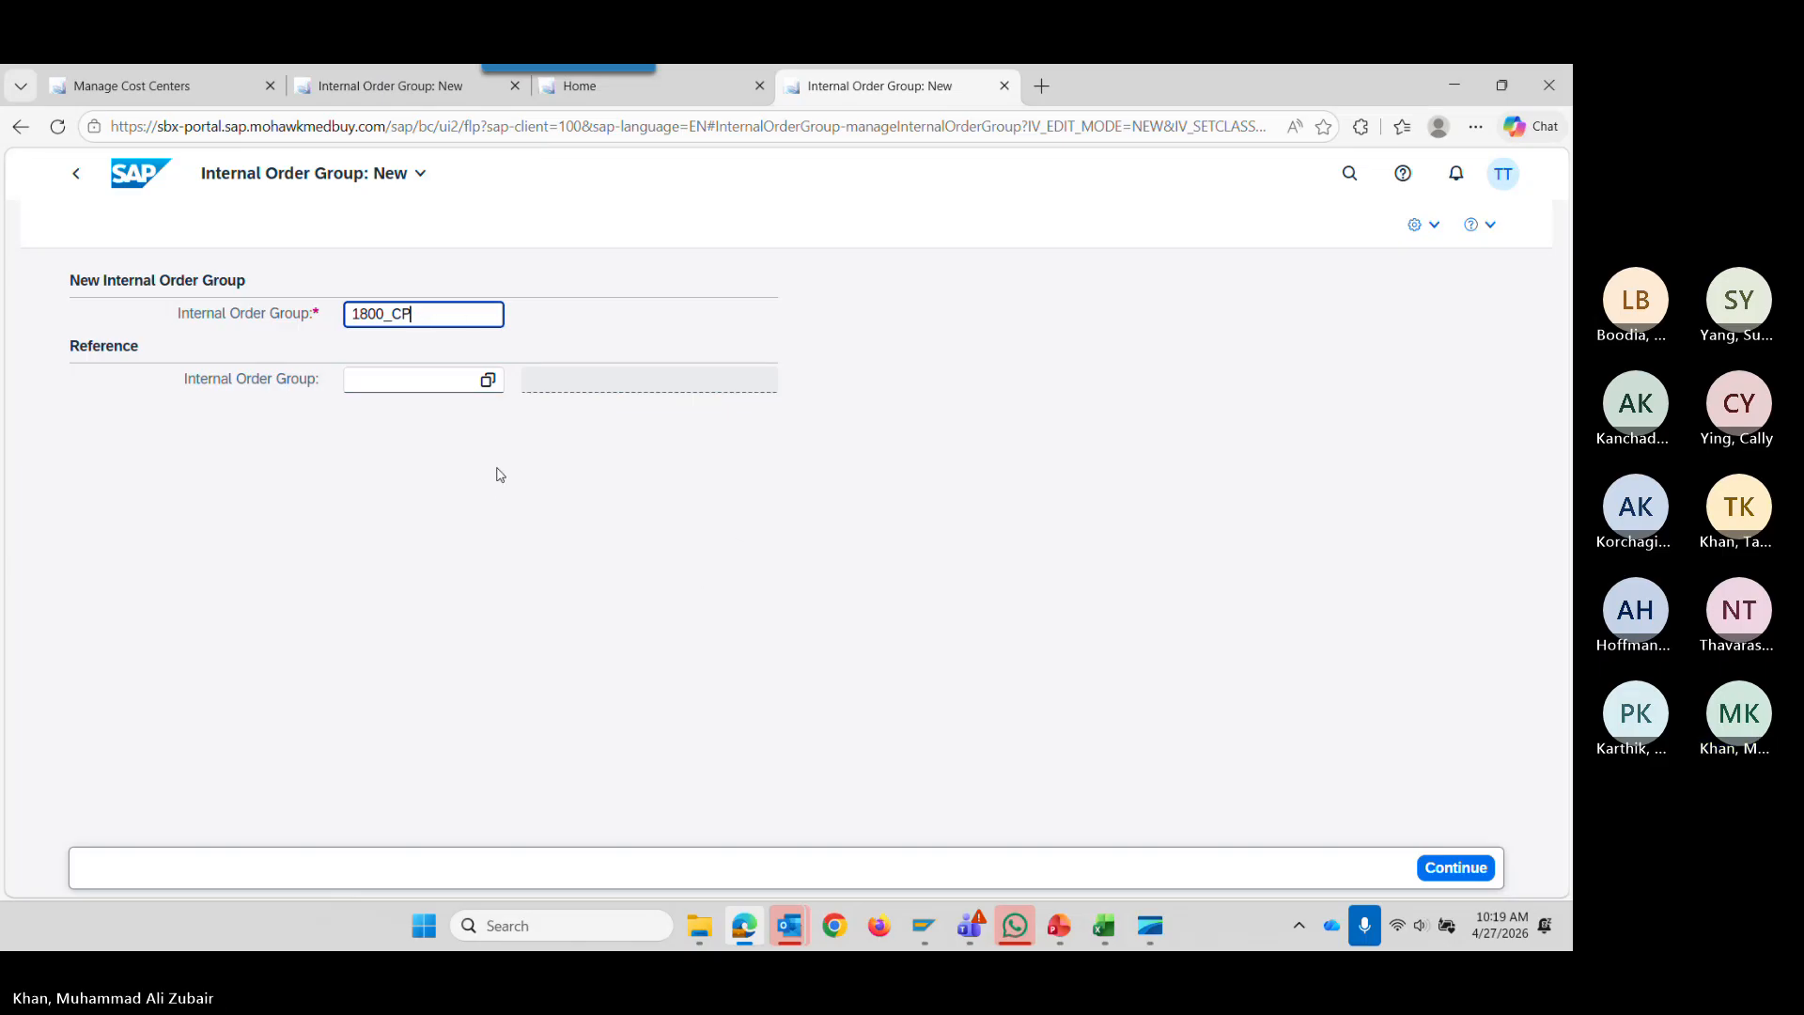
left_click(1492, 875)
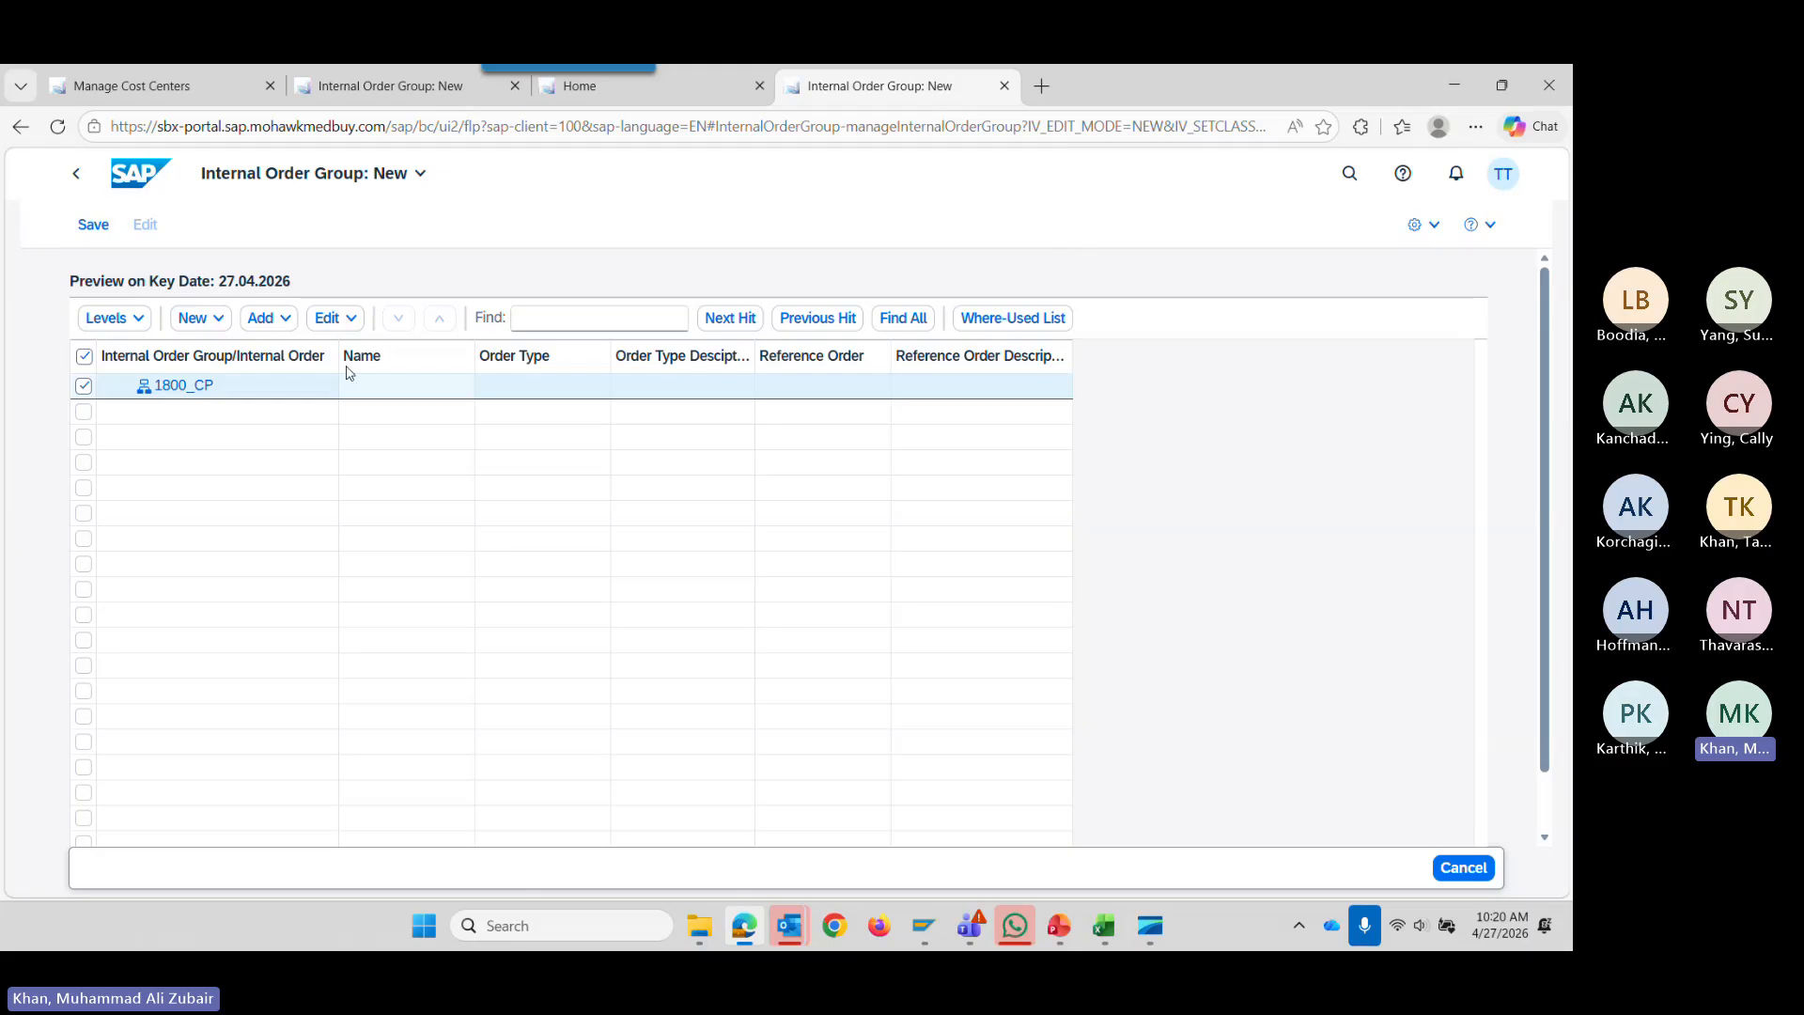
Add an internal order range to 1800_CP, starting at the first listed order of type 4100 in controlling area 1800.
left_click(287, 320)
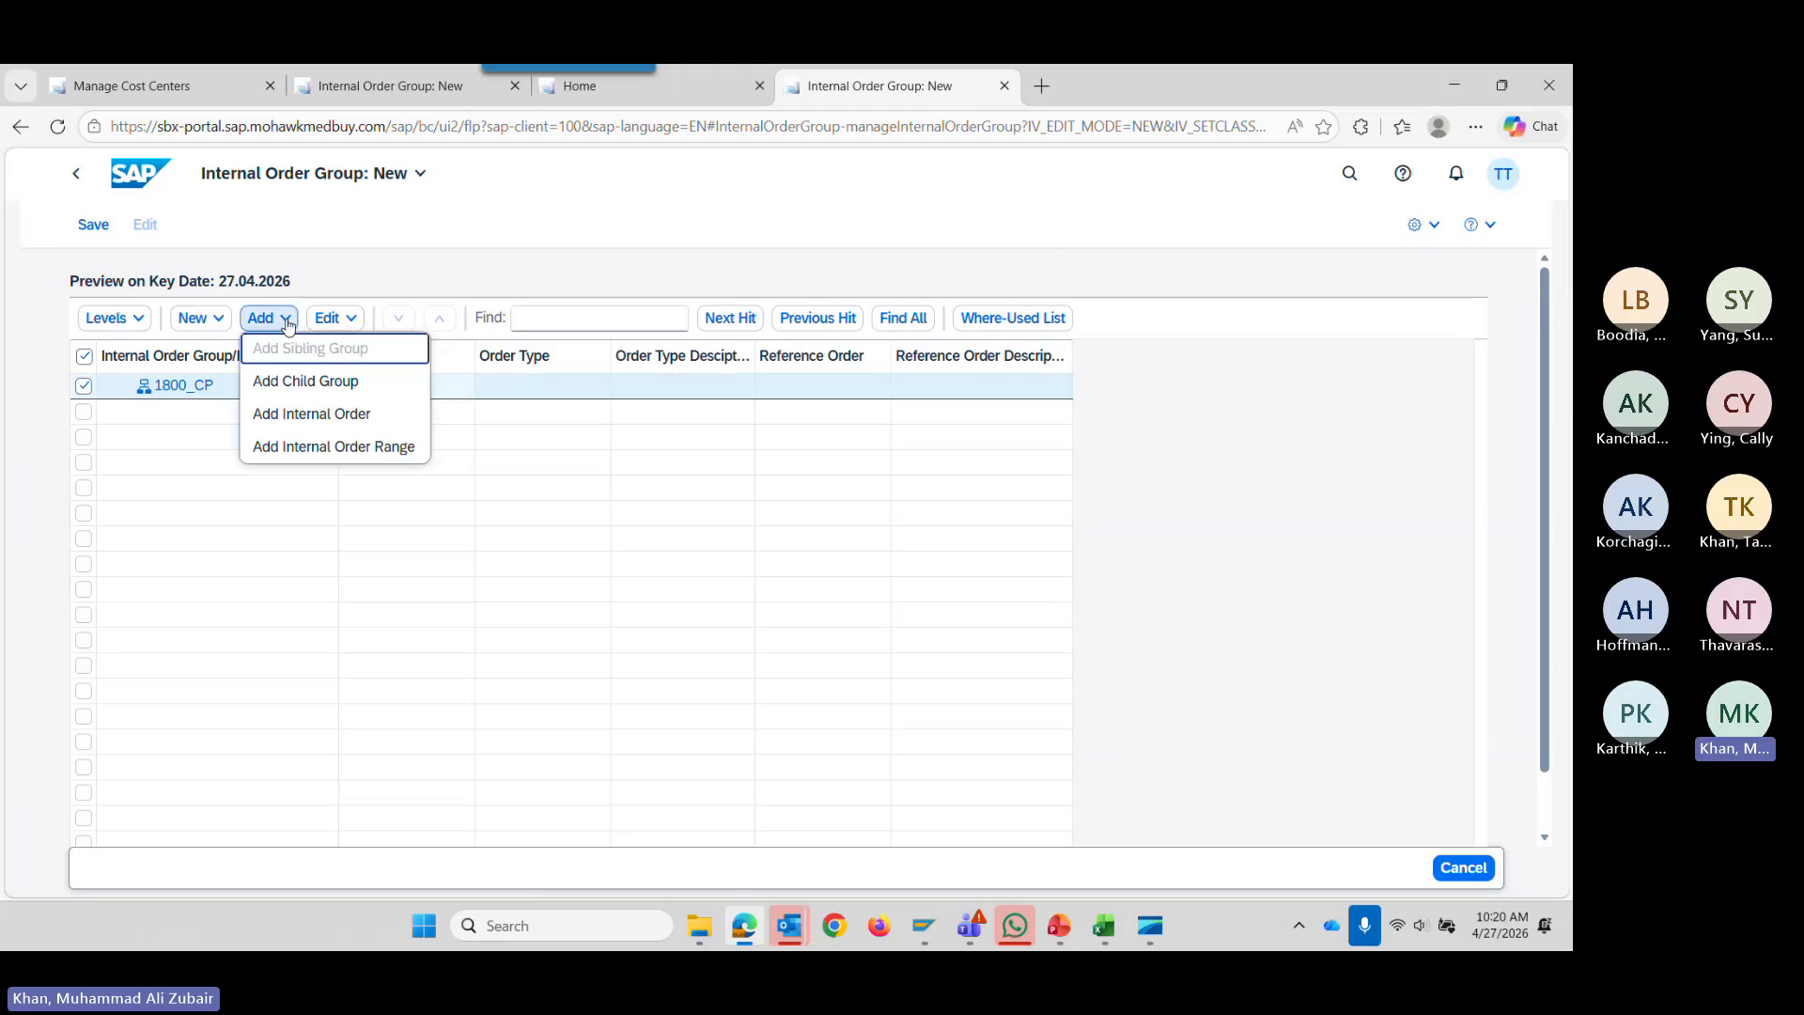
left_click(353, 449)
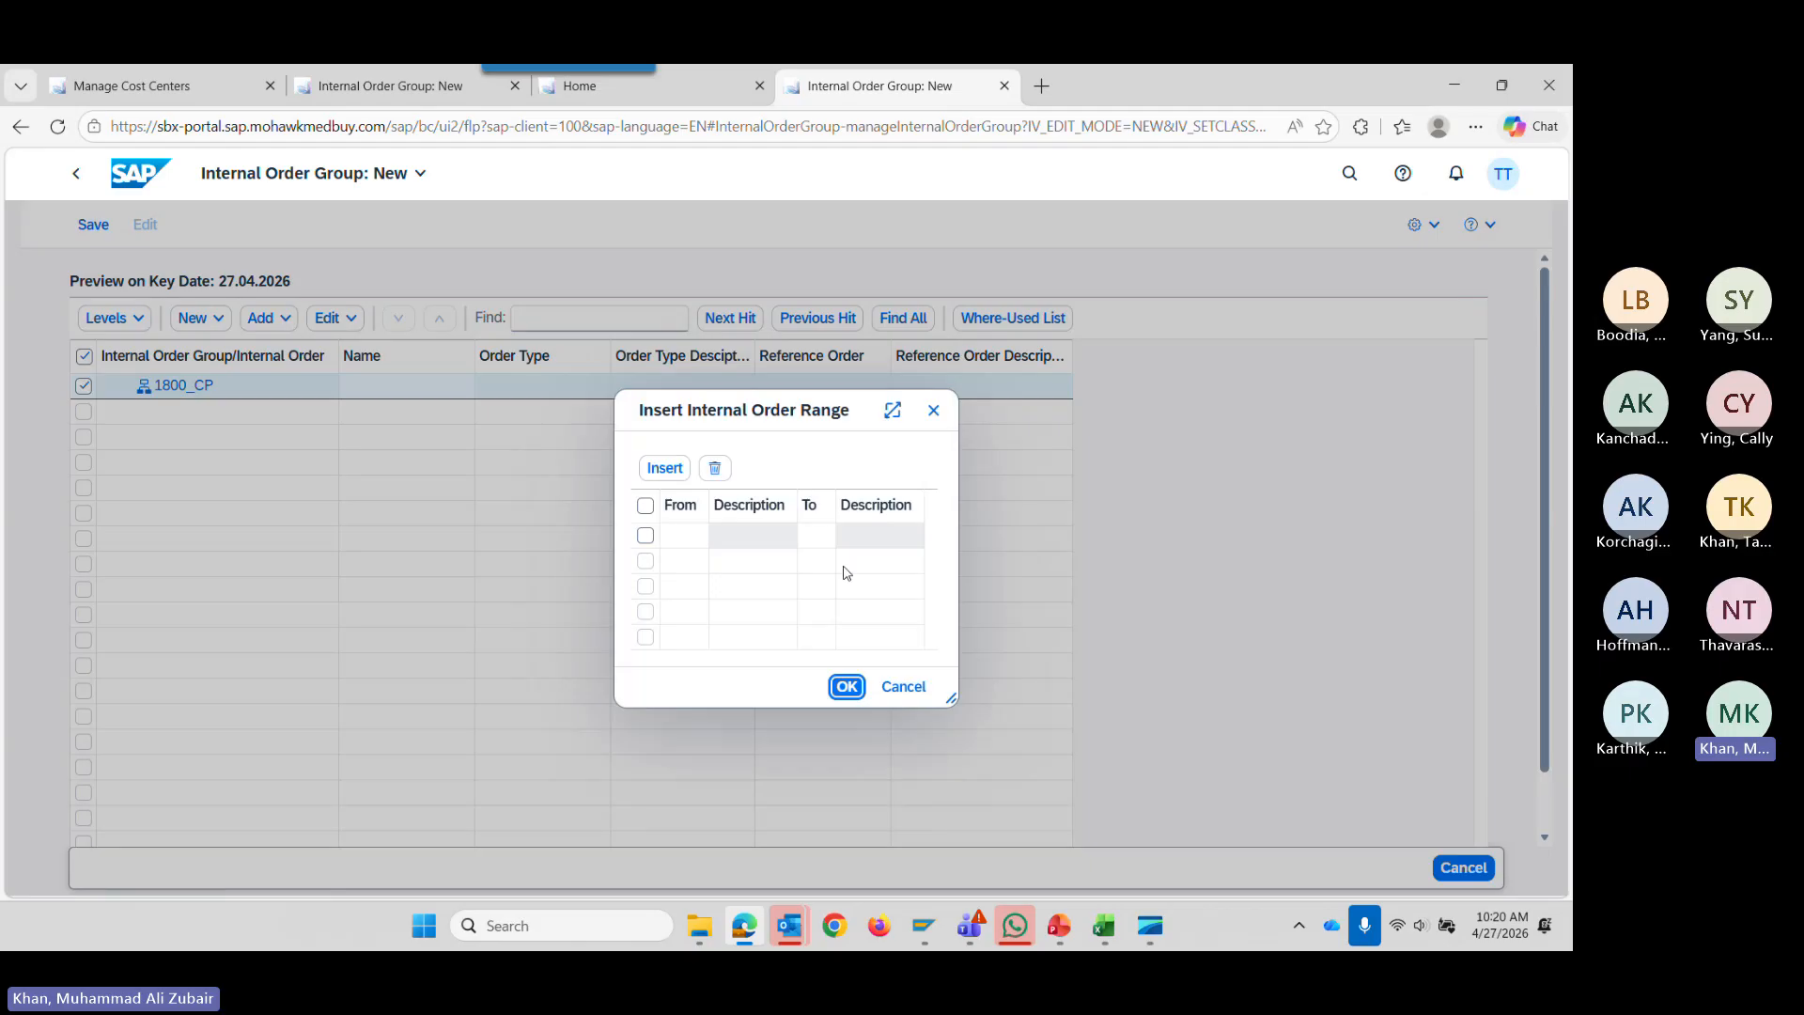
left_click(721, 534)
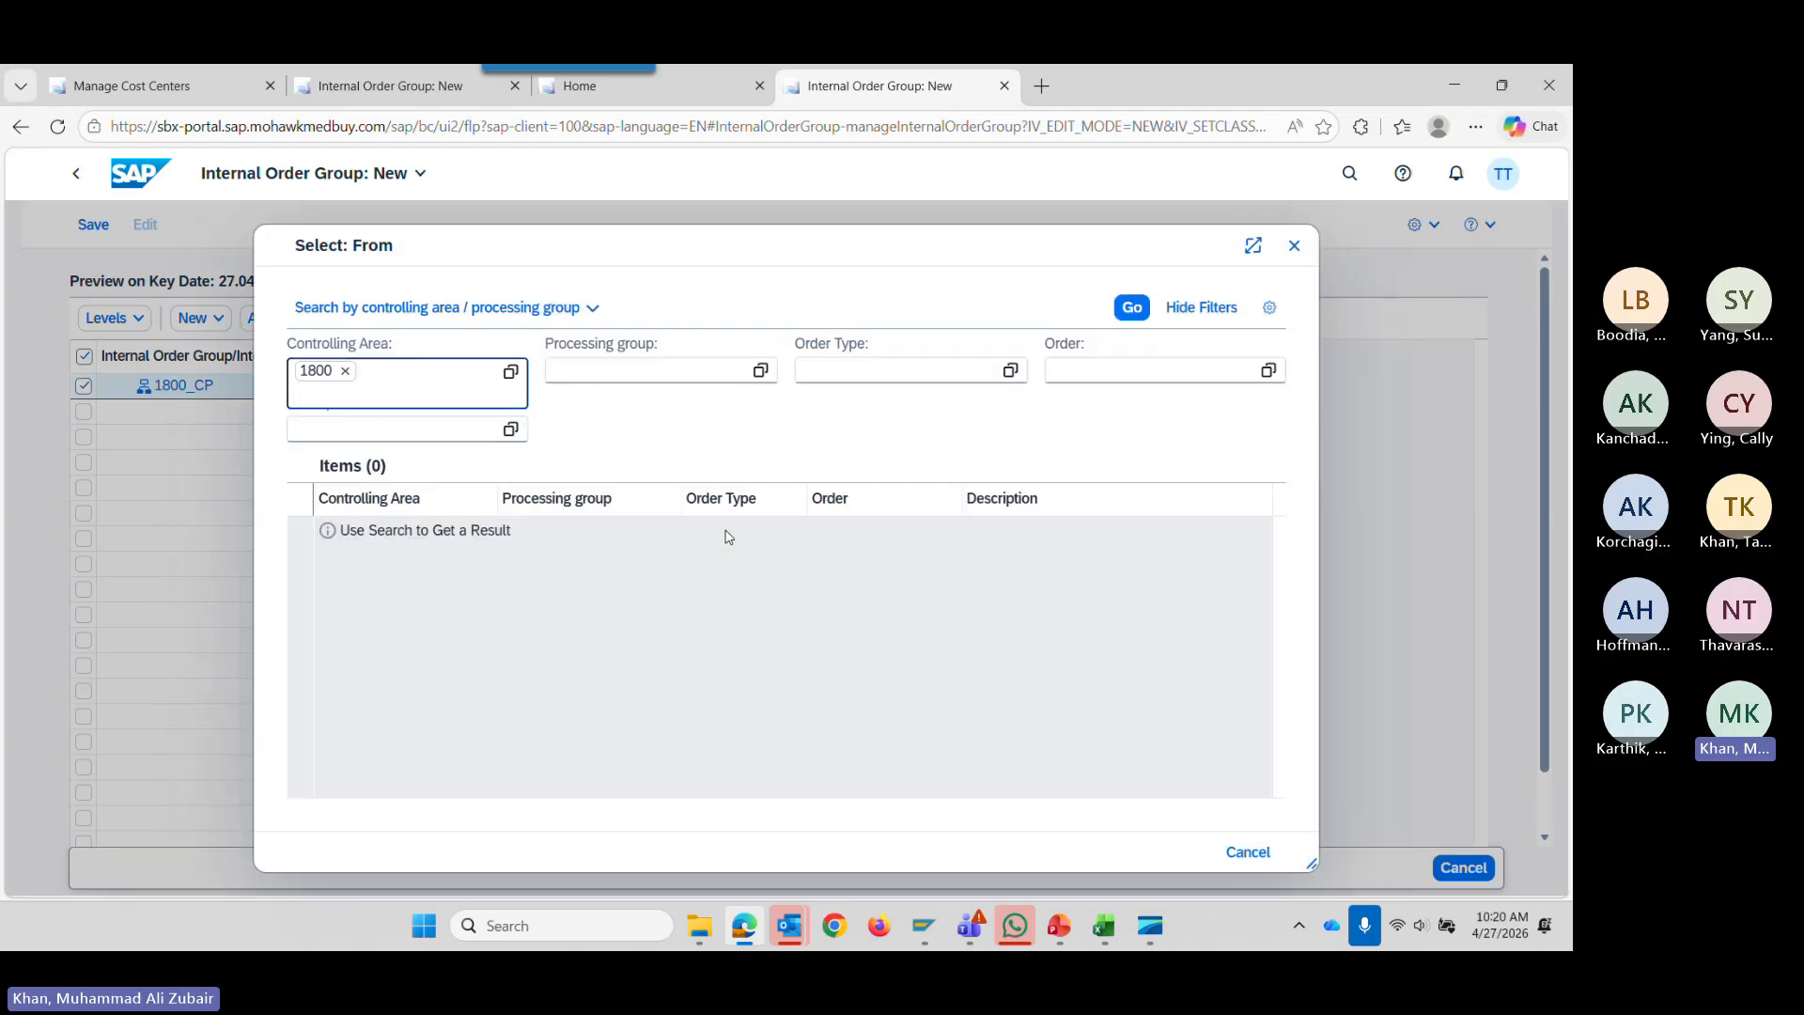
left_click(888, 371)
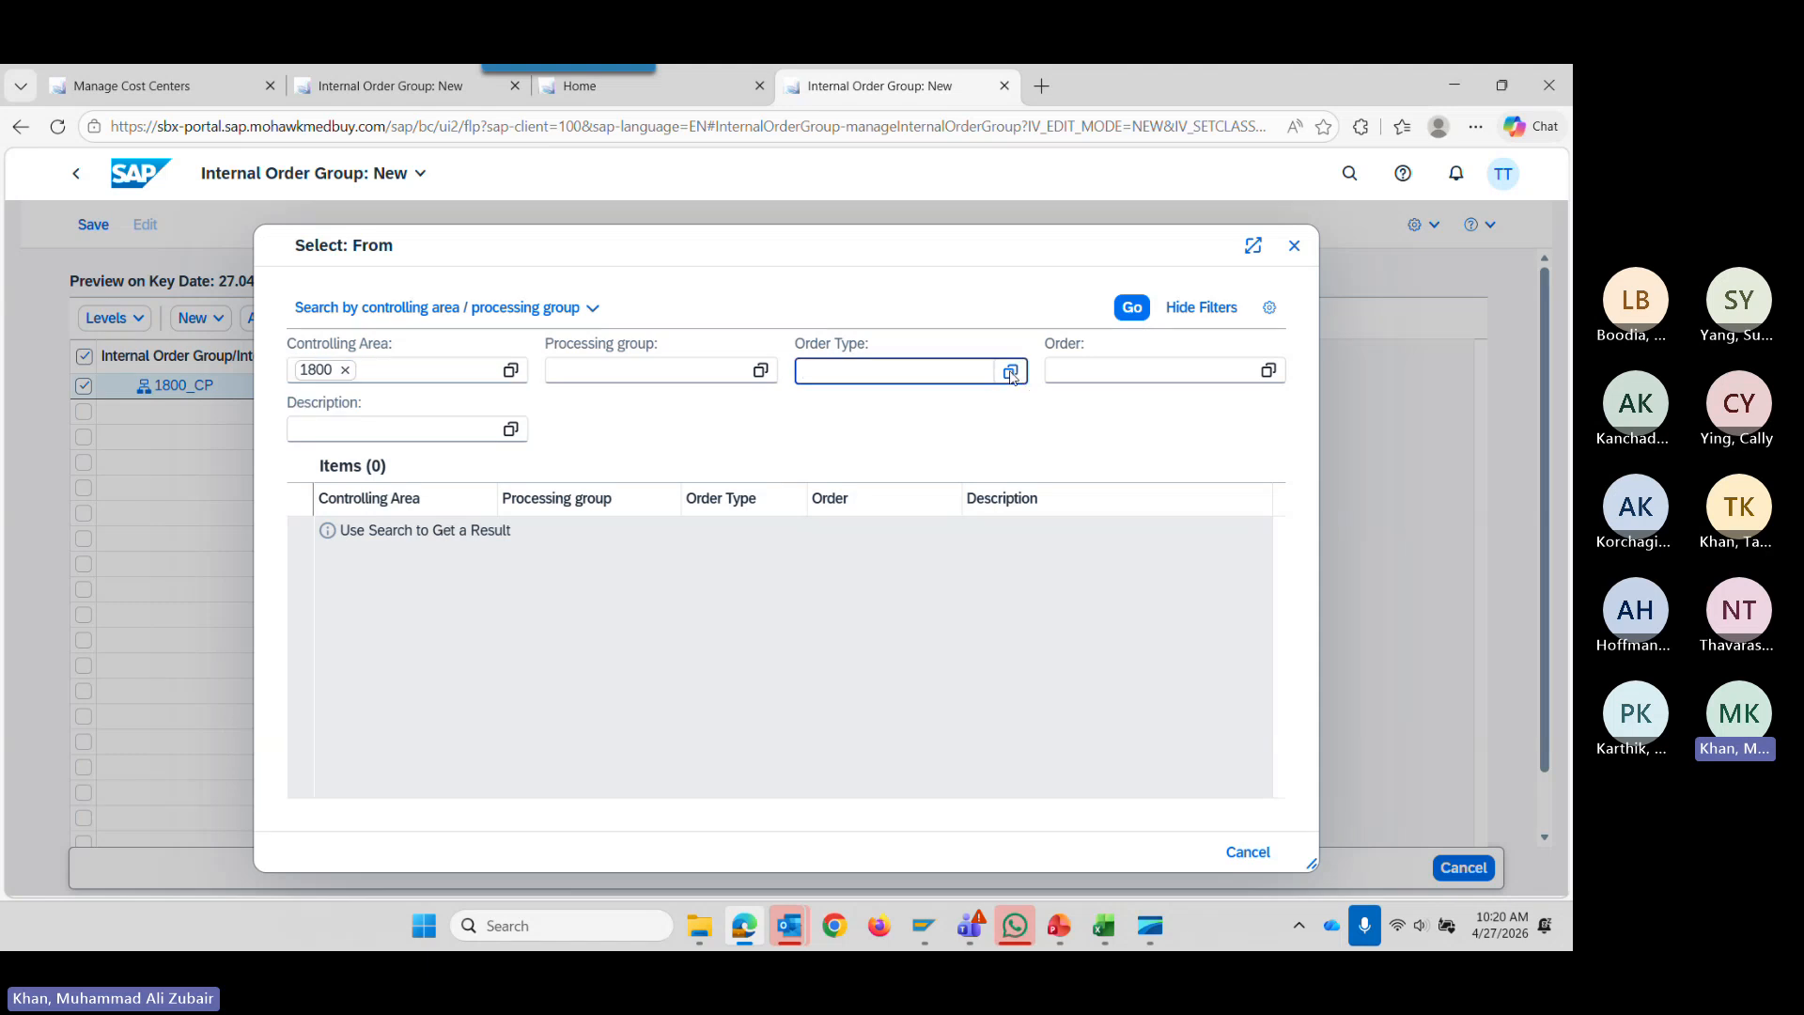
left_click(1010, 373)
left_click(300, 557)
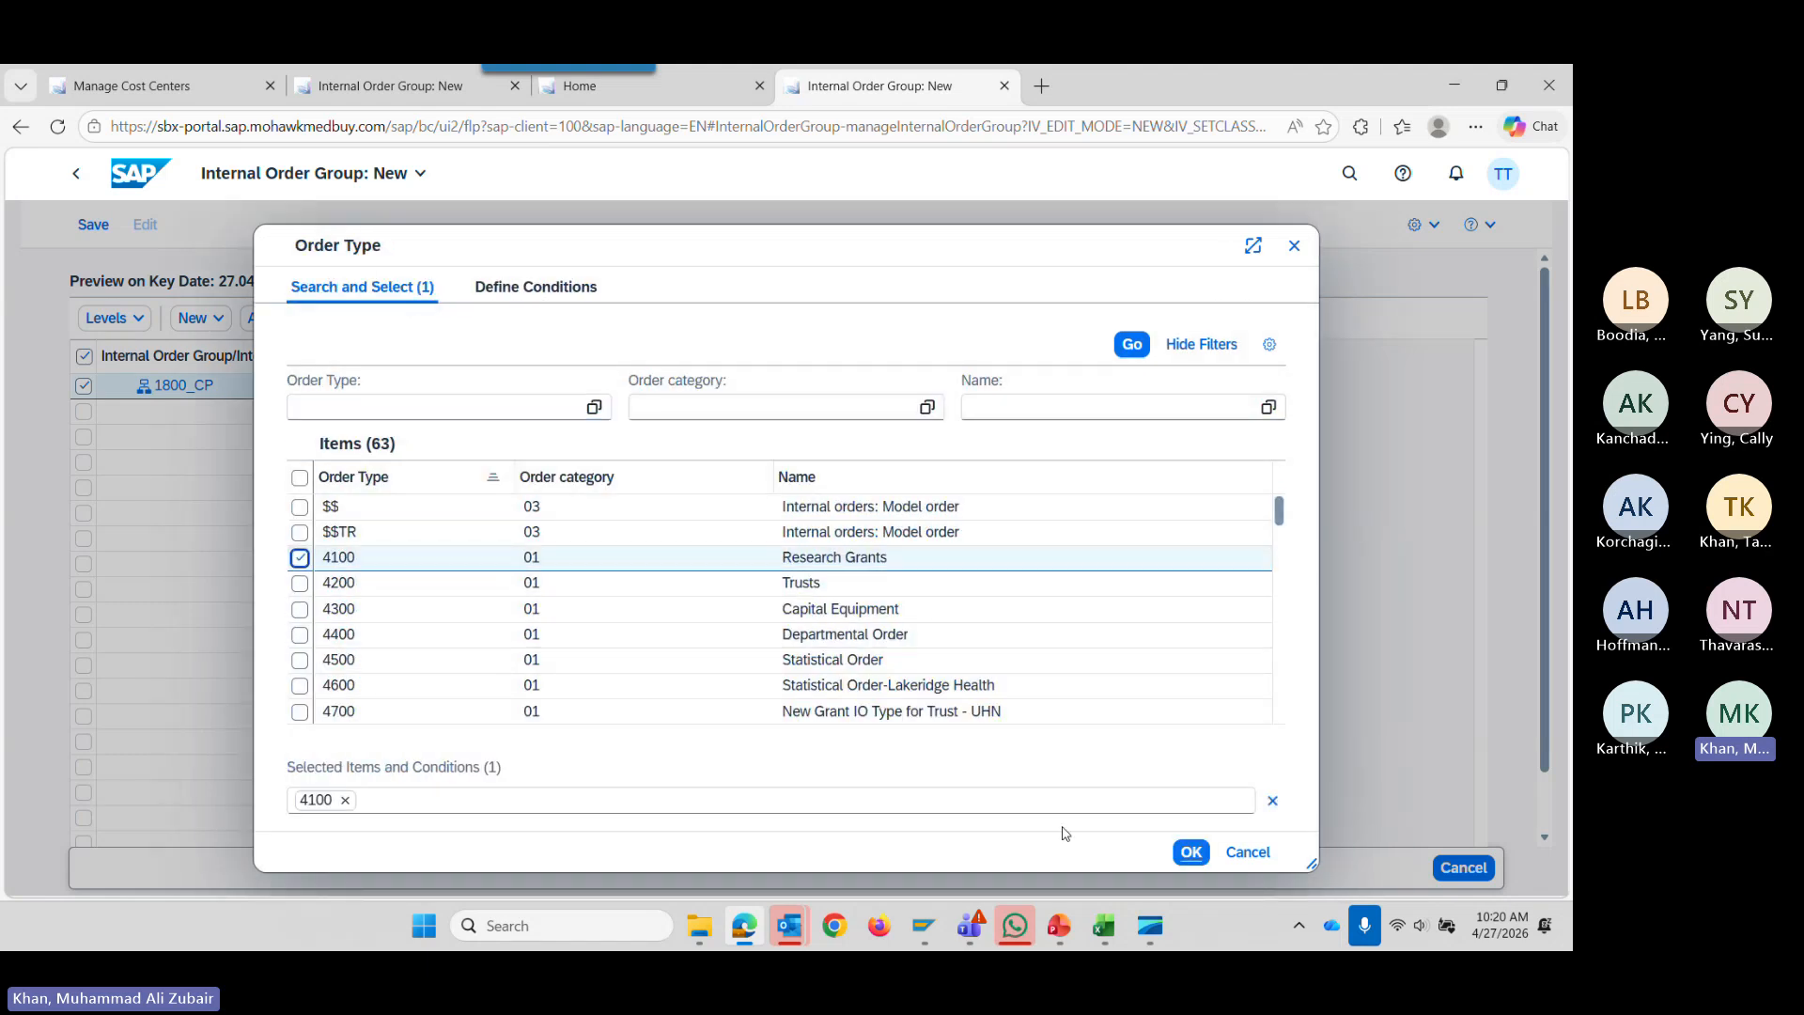
left_click(1191, 853)
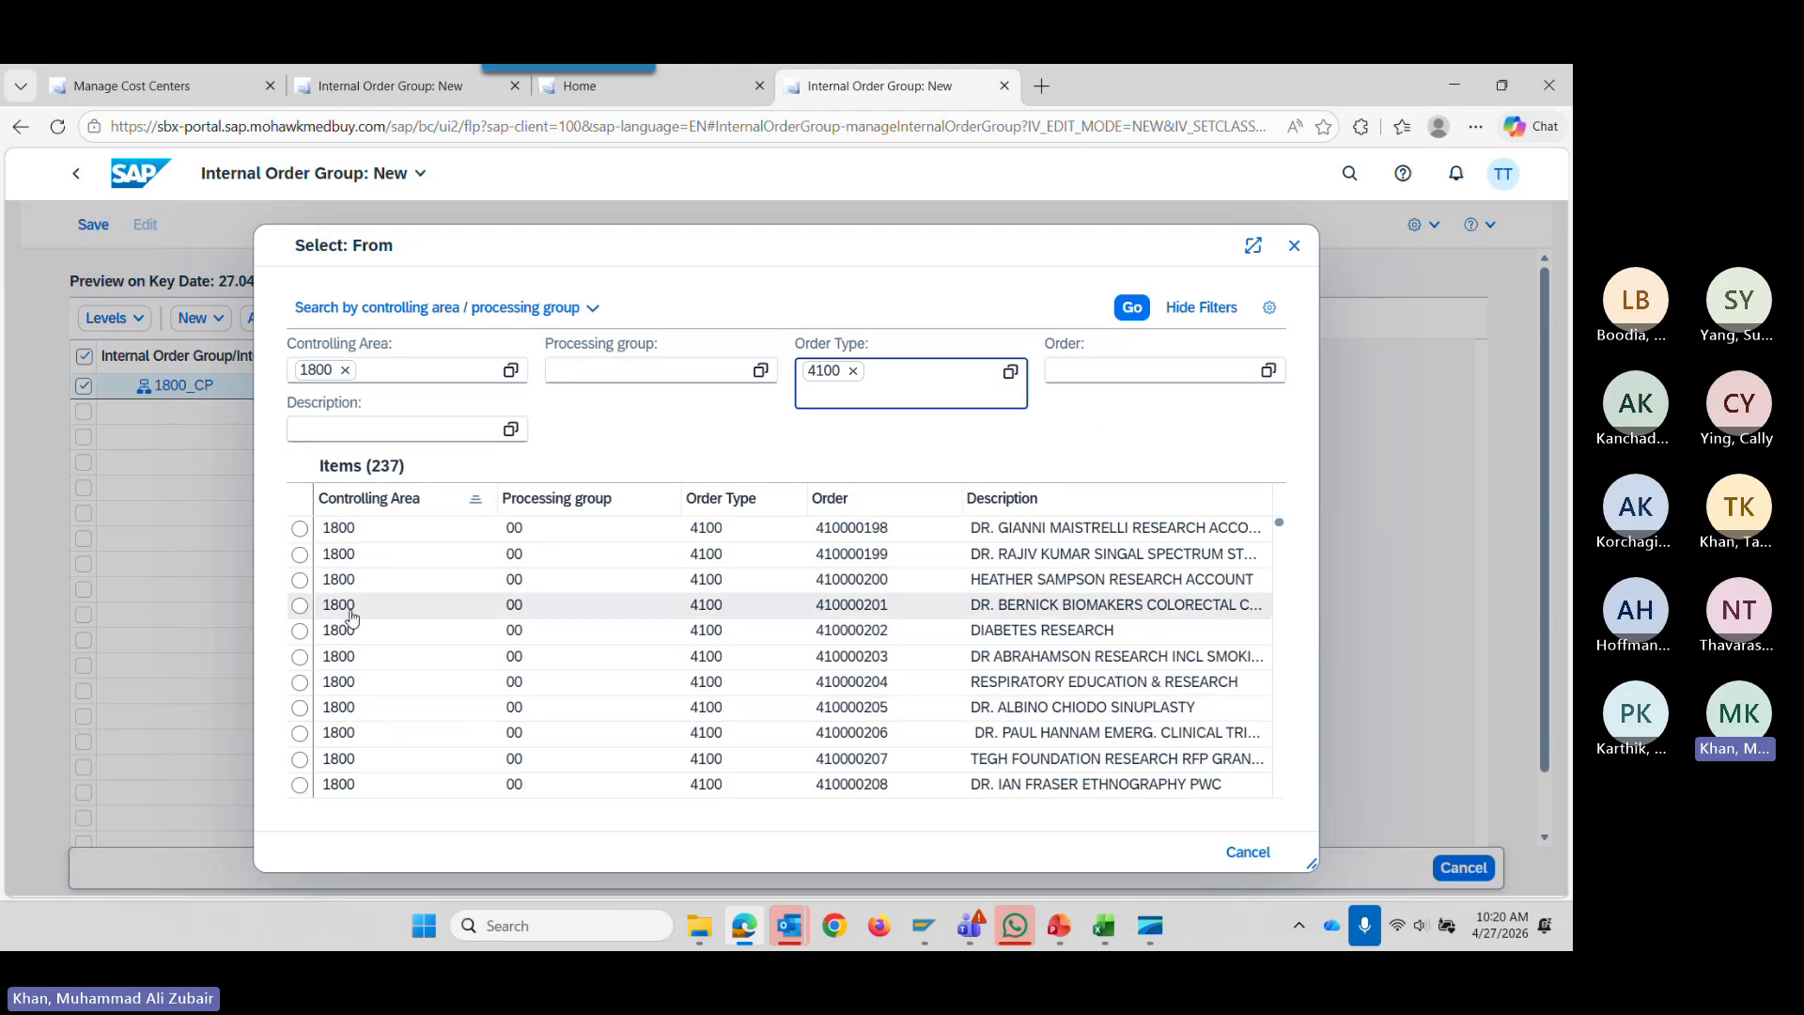
left_click(300, 529)
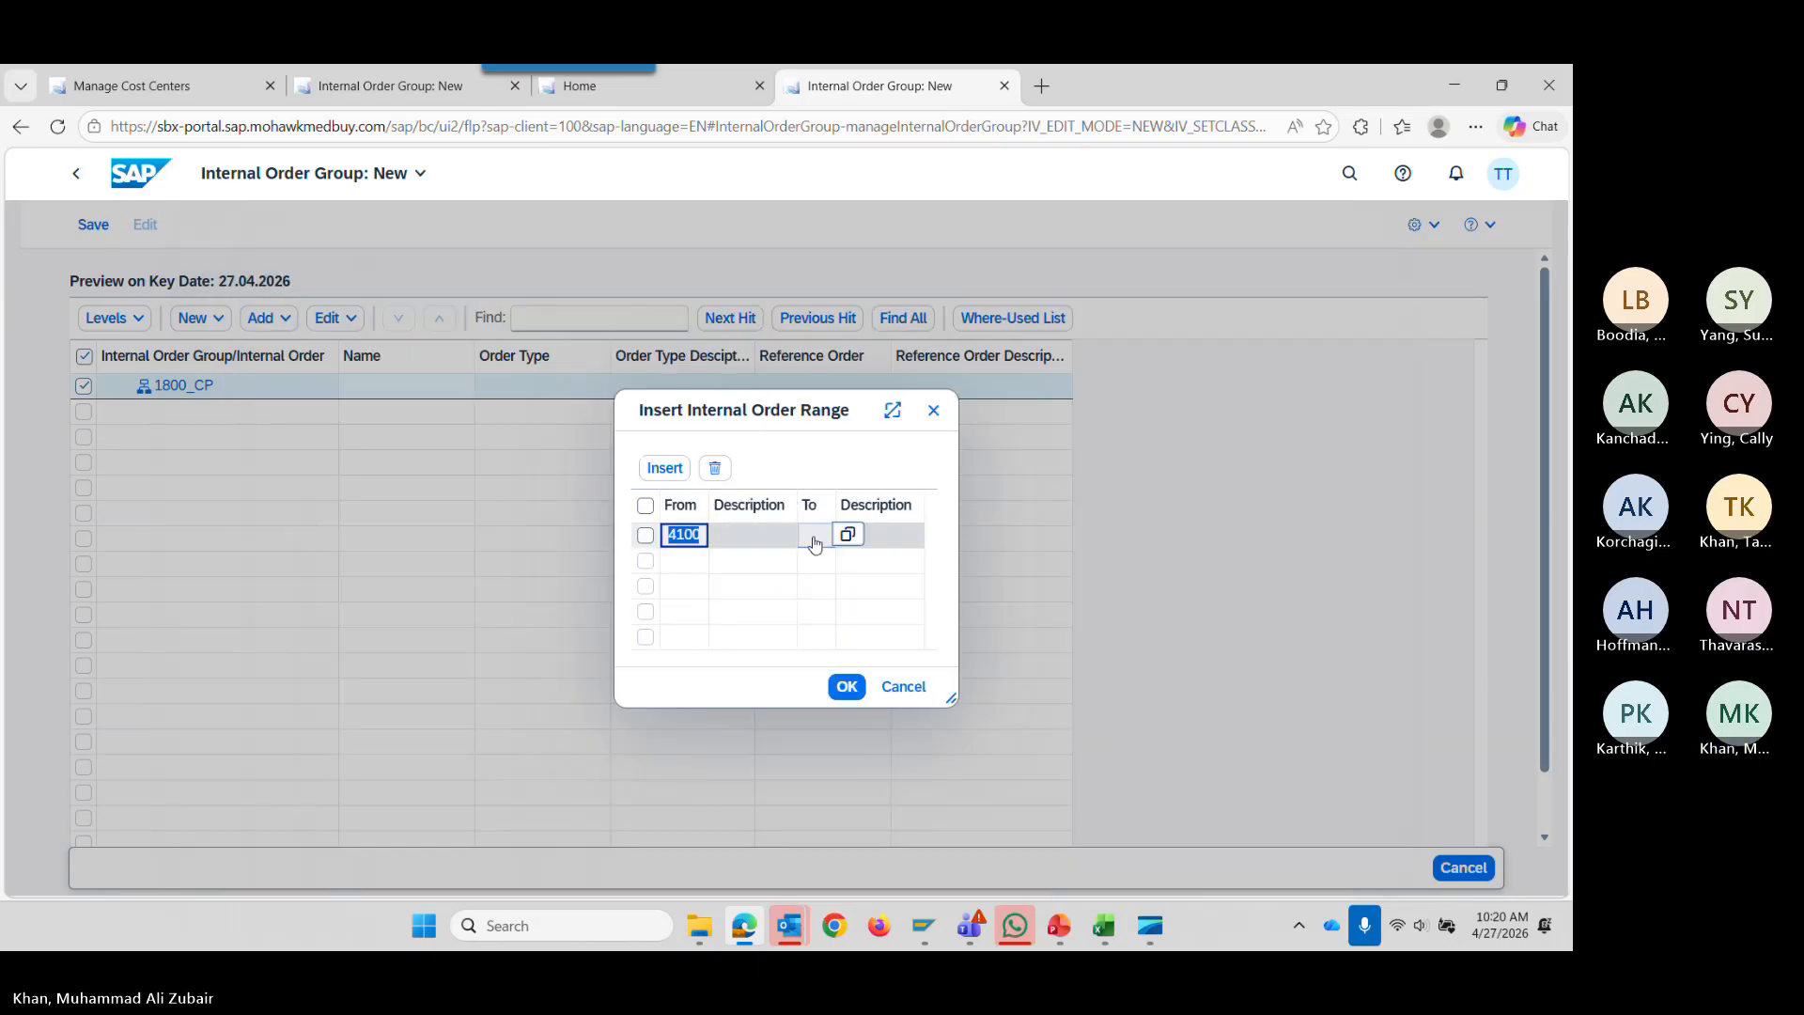
Filter the range's end value by order type 4100 and pick the eleventh listed order.
left_click(813, 538)
left_click(847, 537)
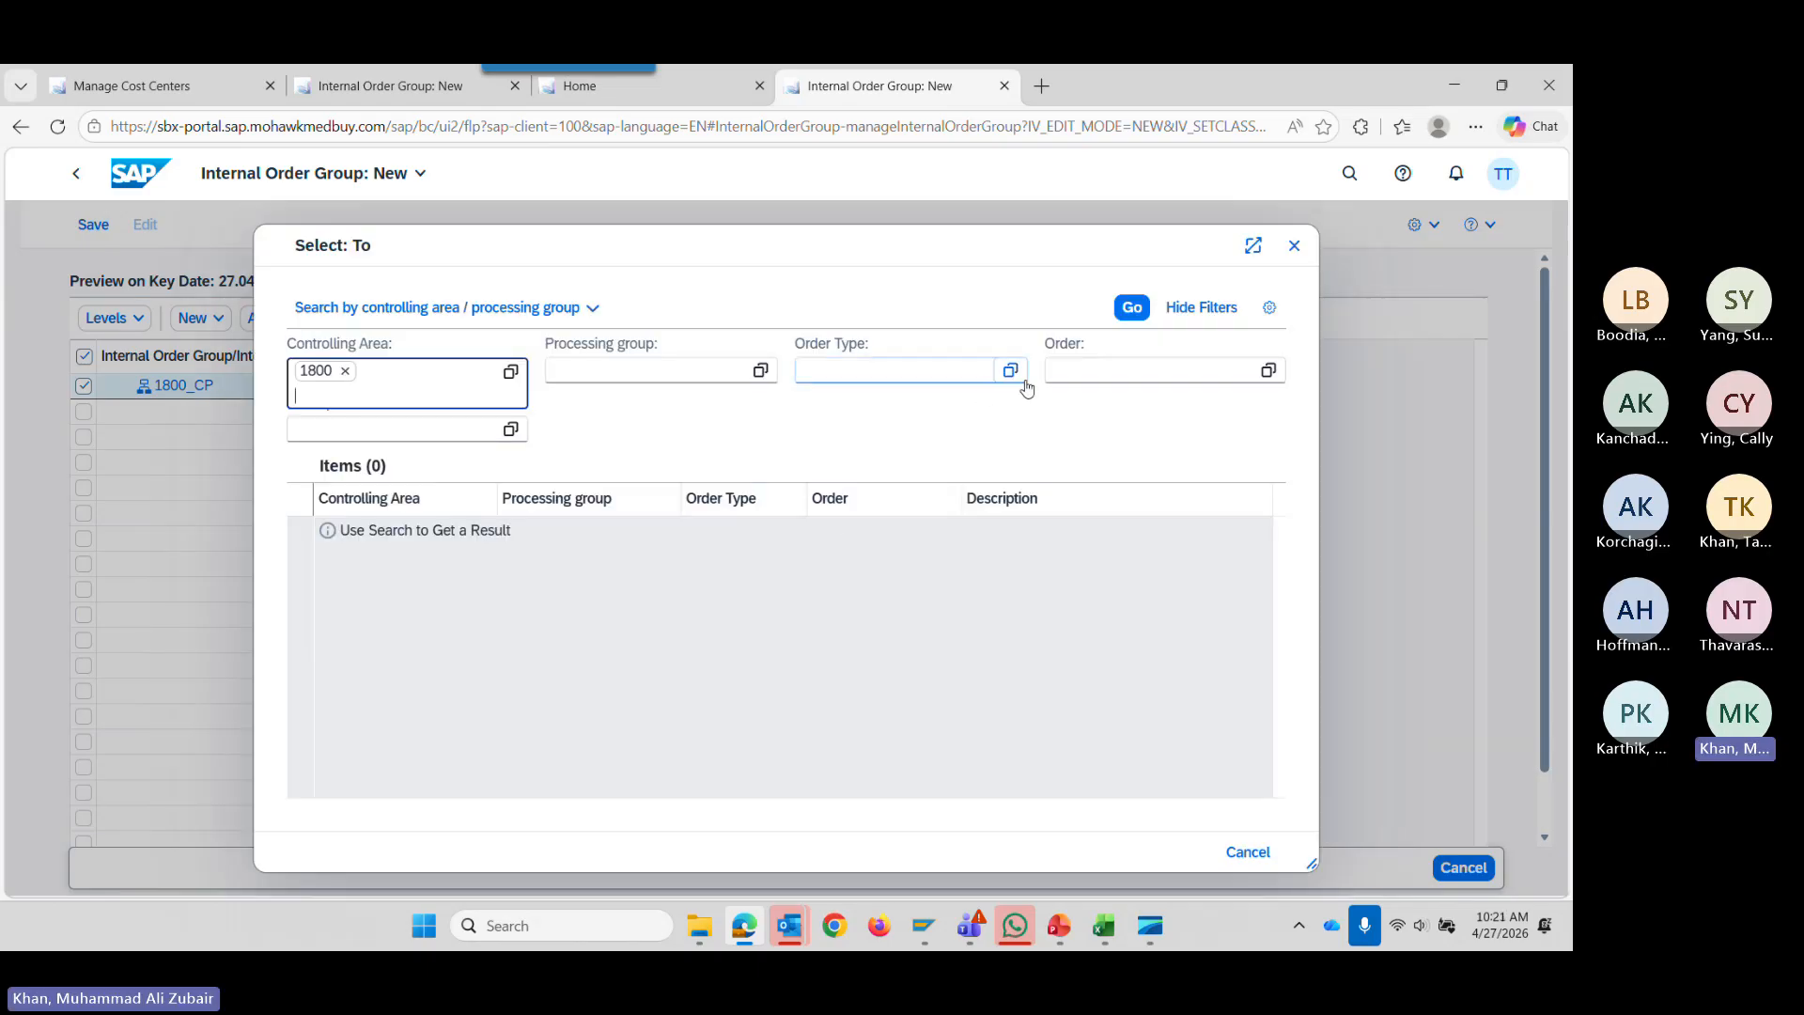
left_click(1013, 373)
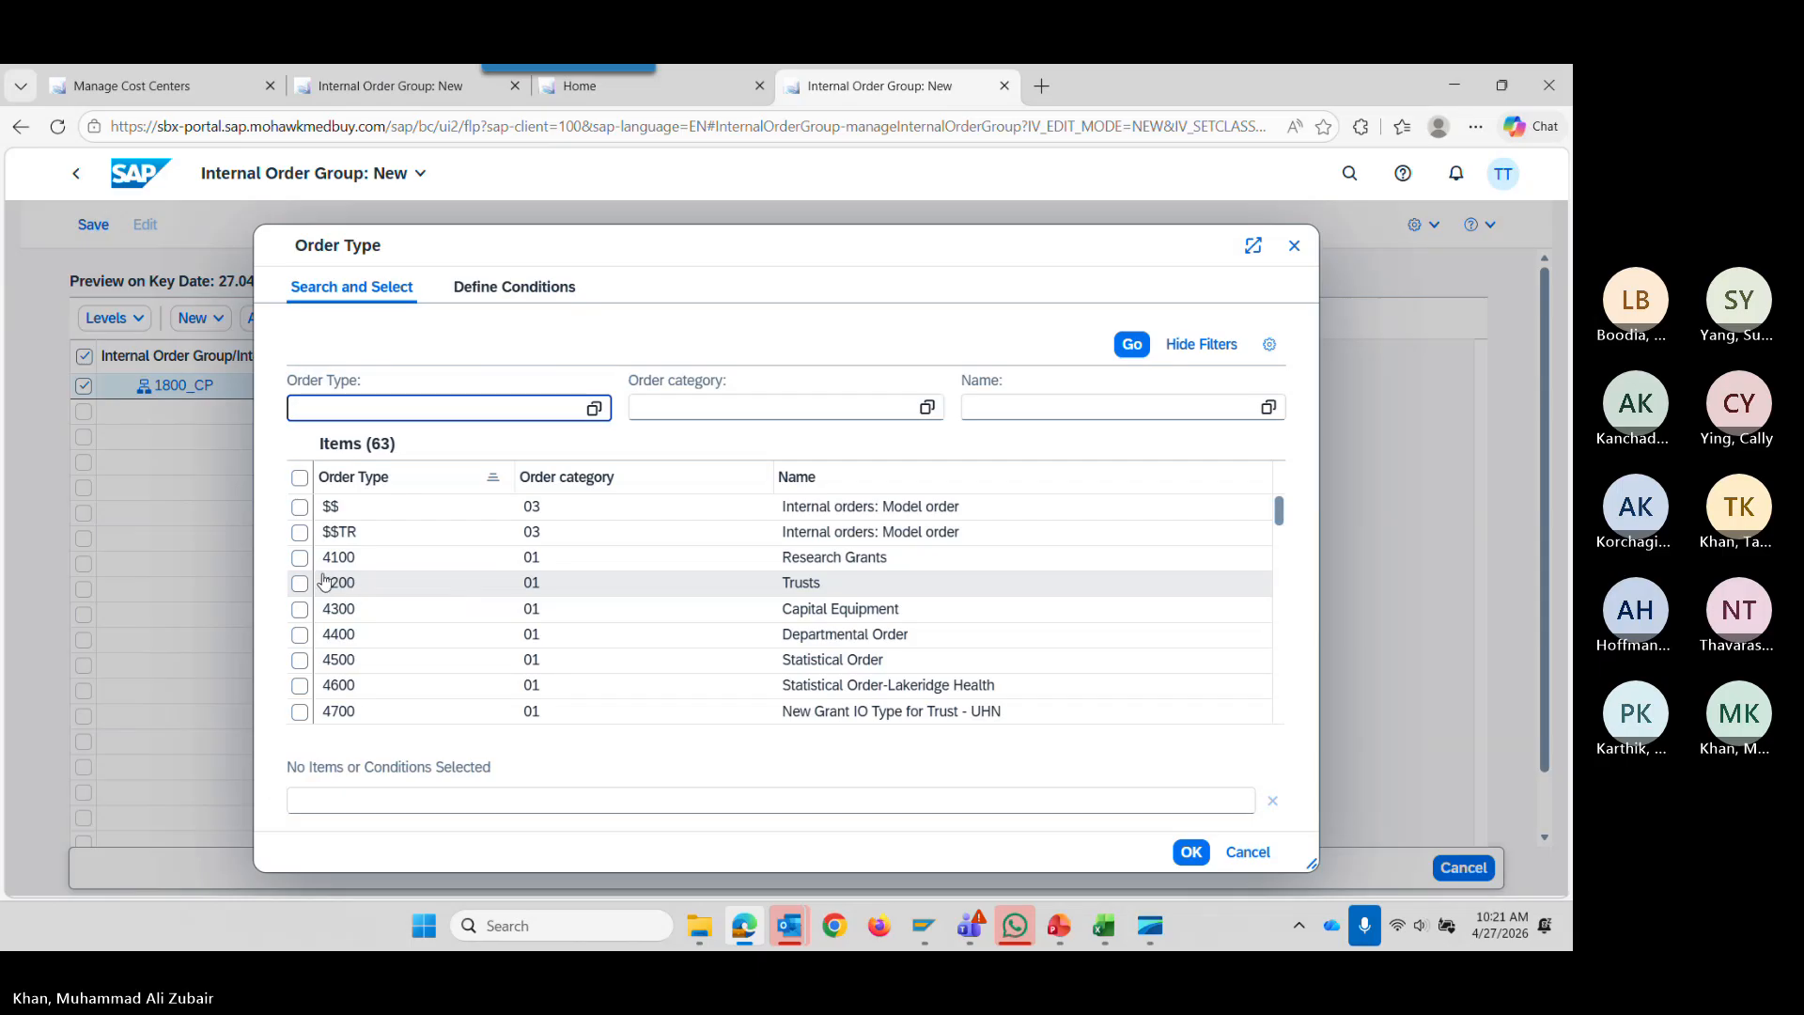
left_click(300, 557)
left_click(1190, 851)
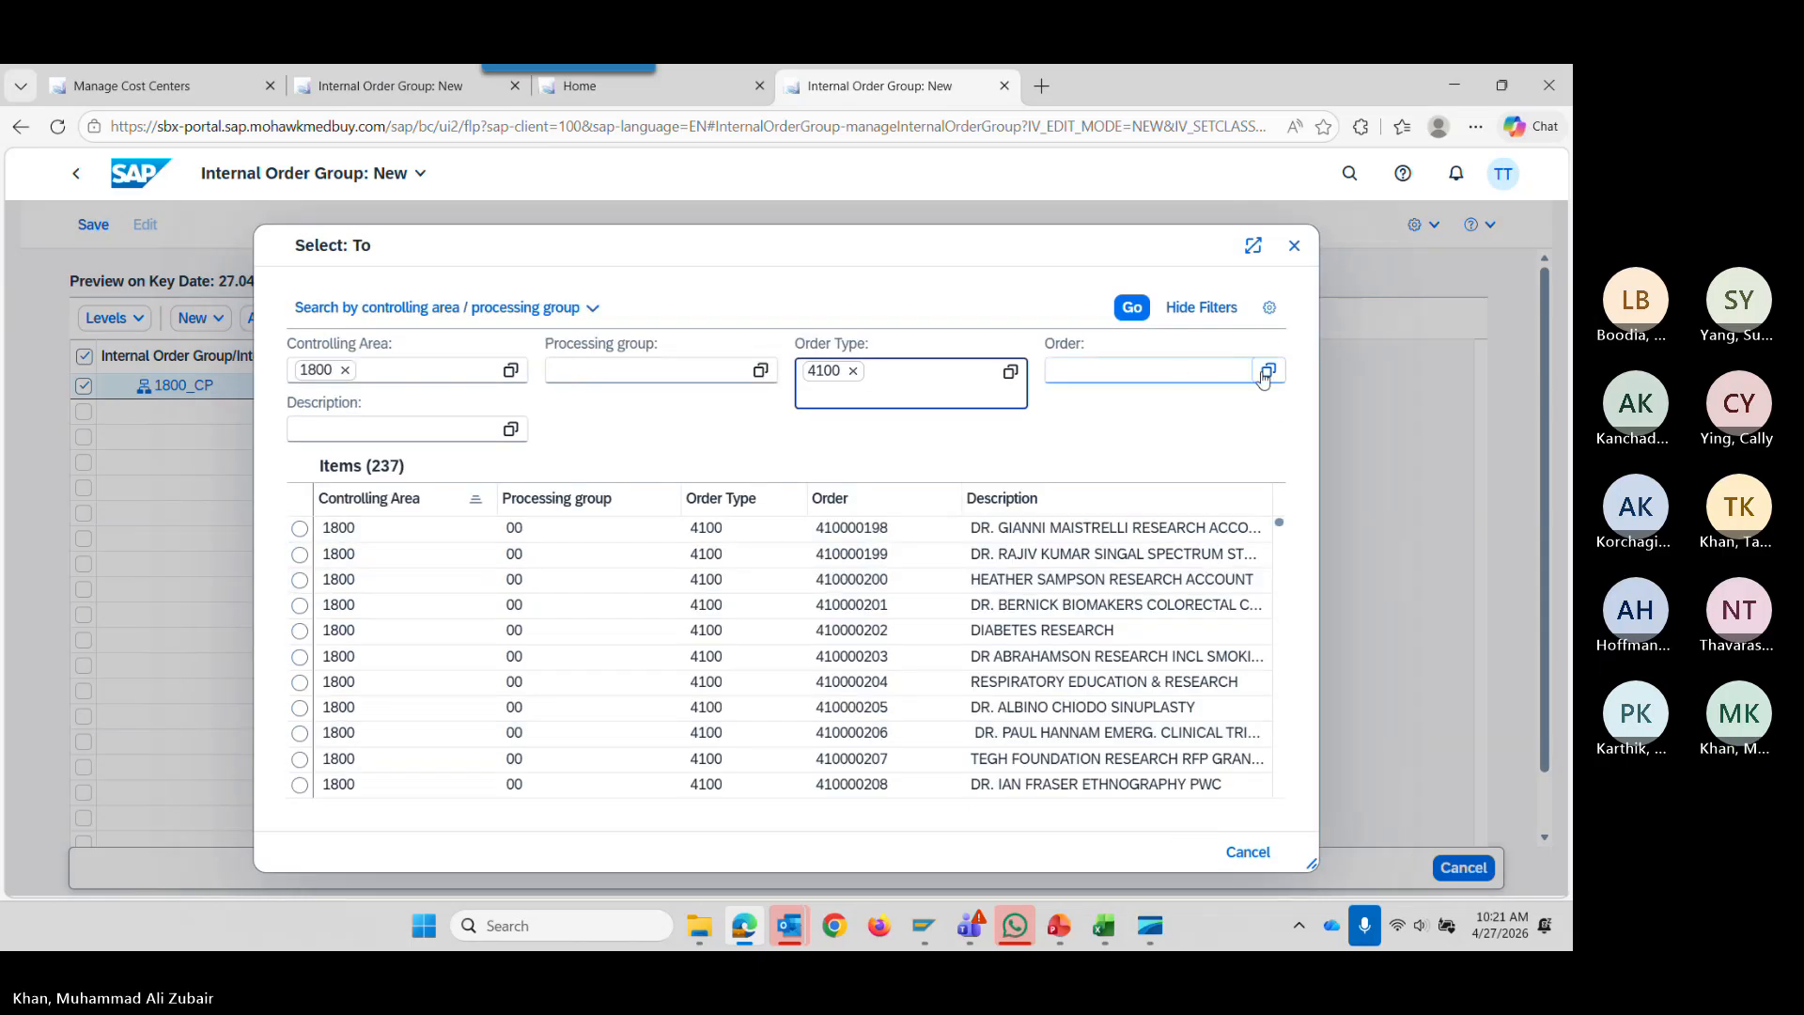
left_click(1268, 371)
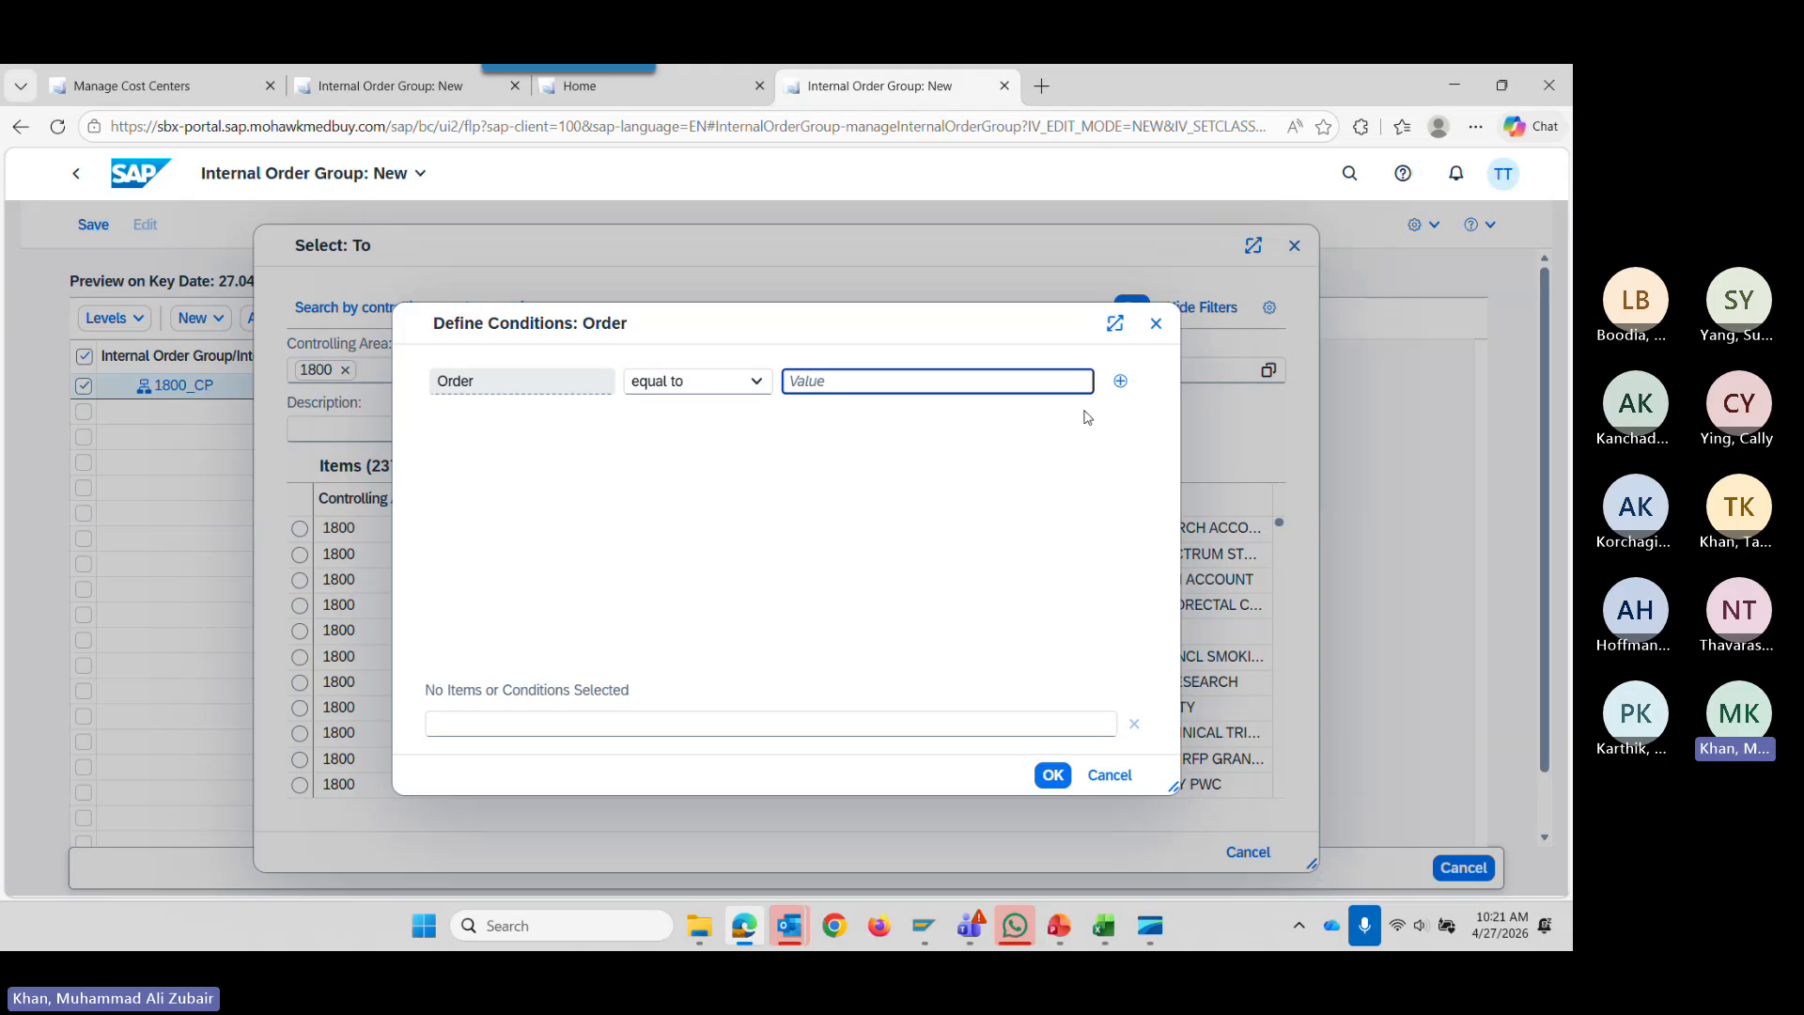
left_click(1154, 316)
scroll(620, 708, "down", 10)
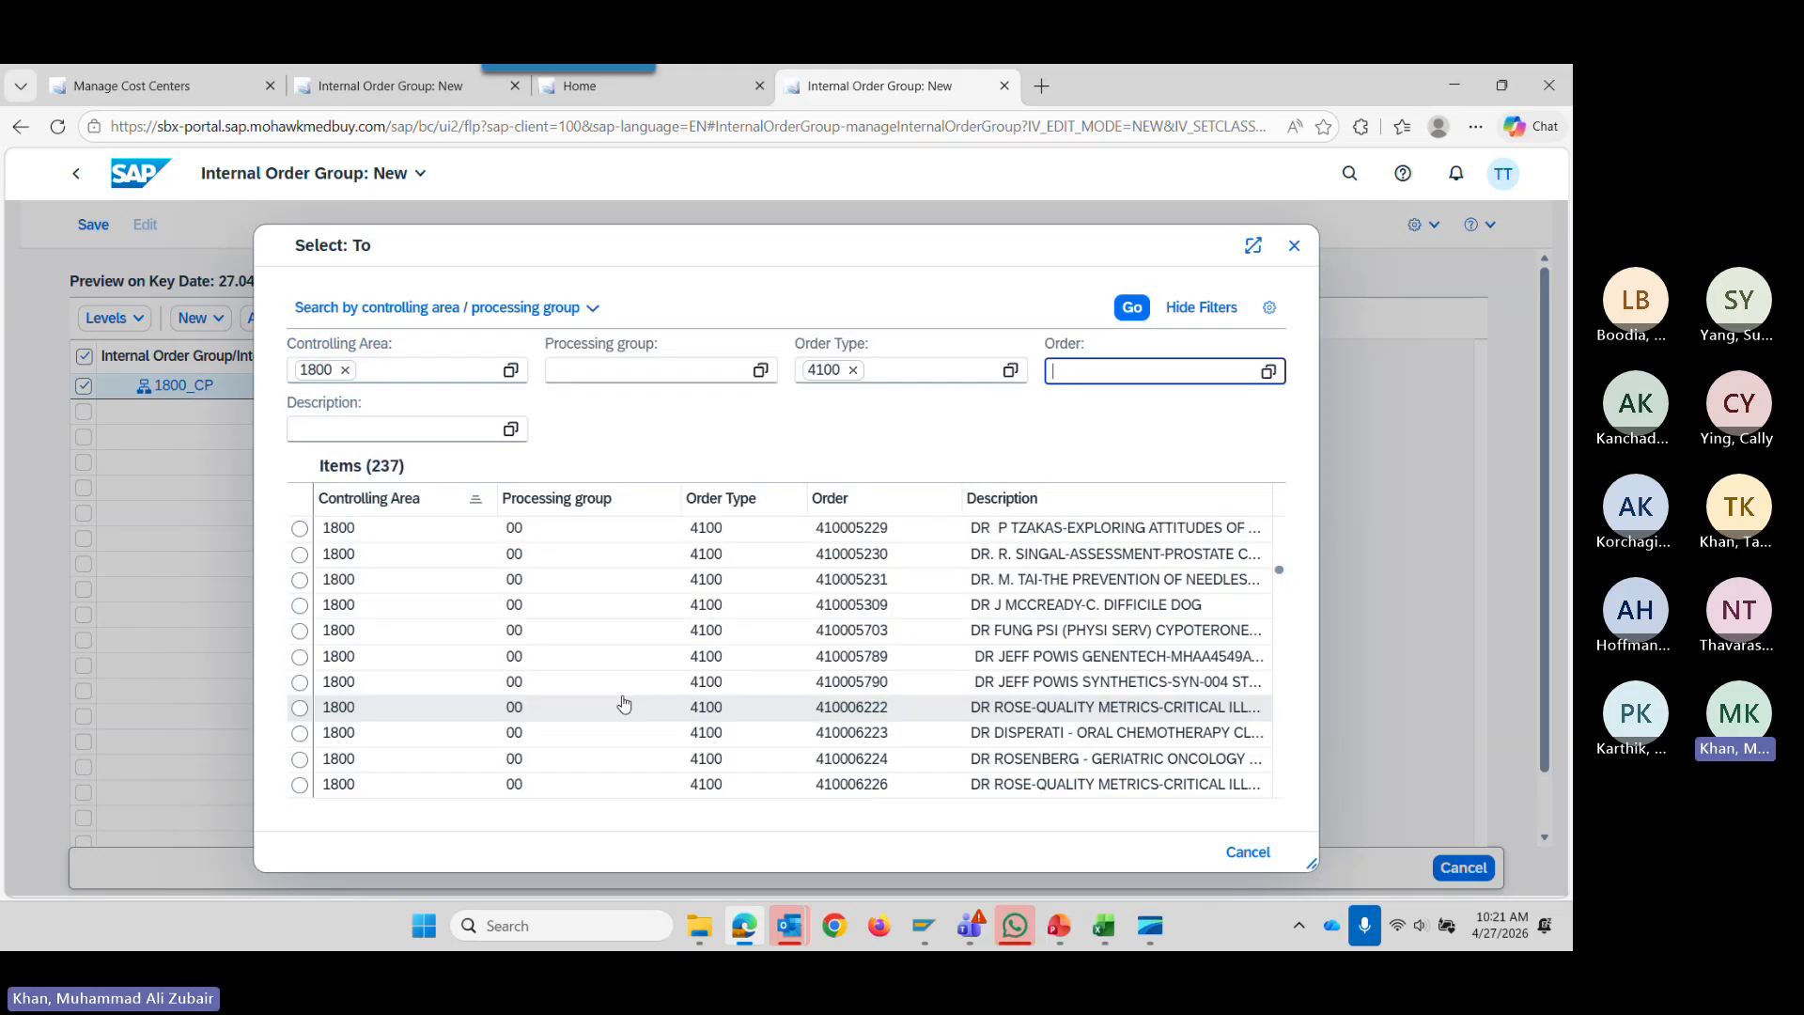
scroll(626, 703, "up", 10)
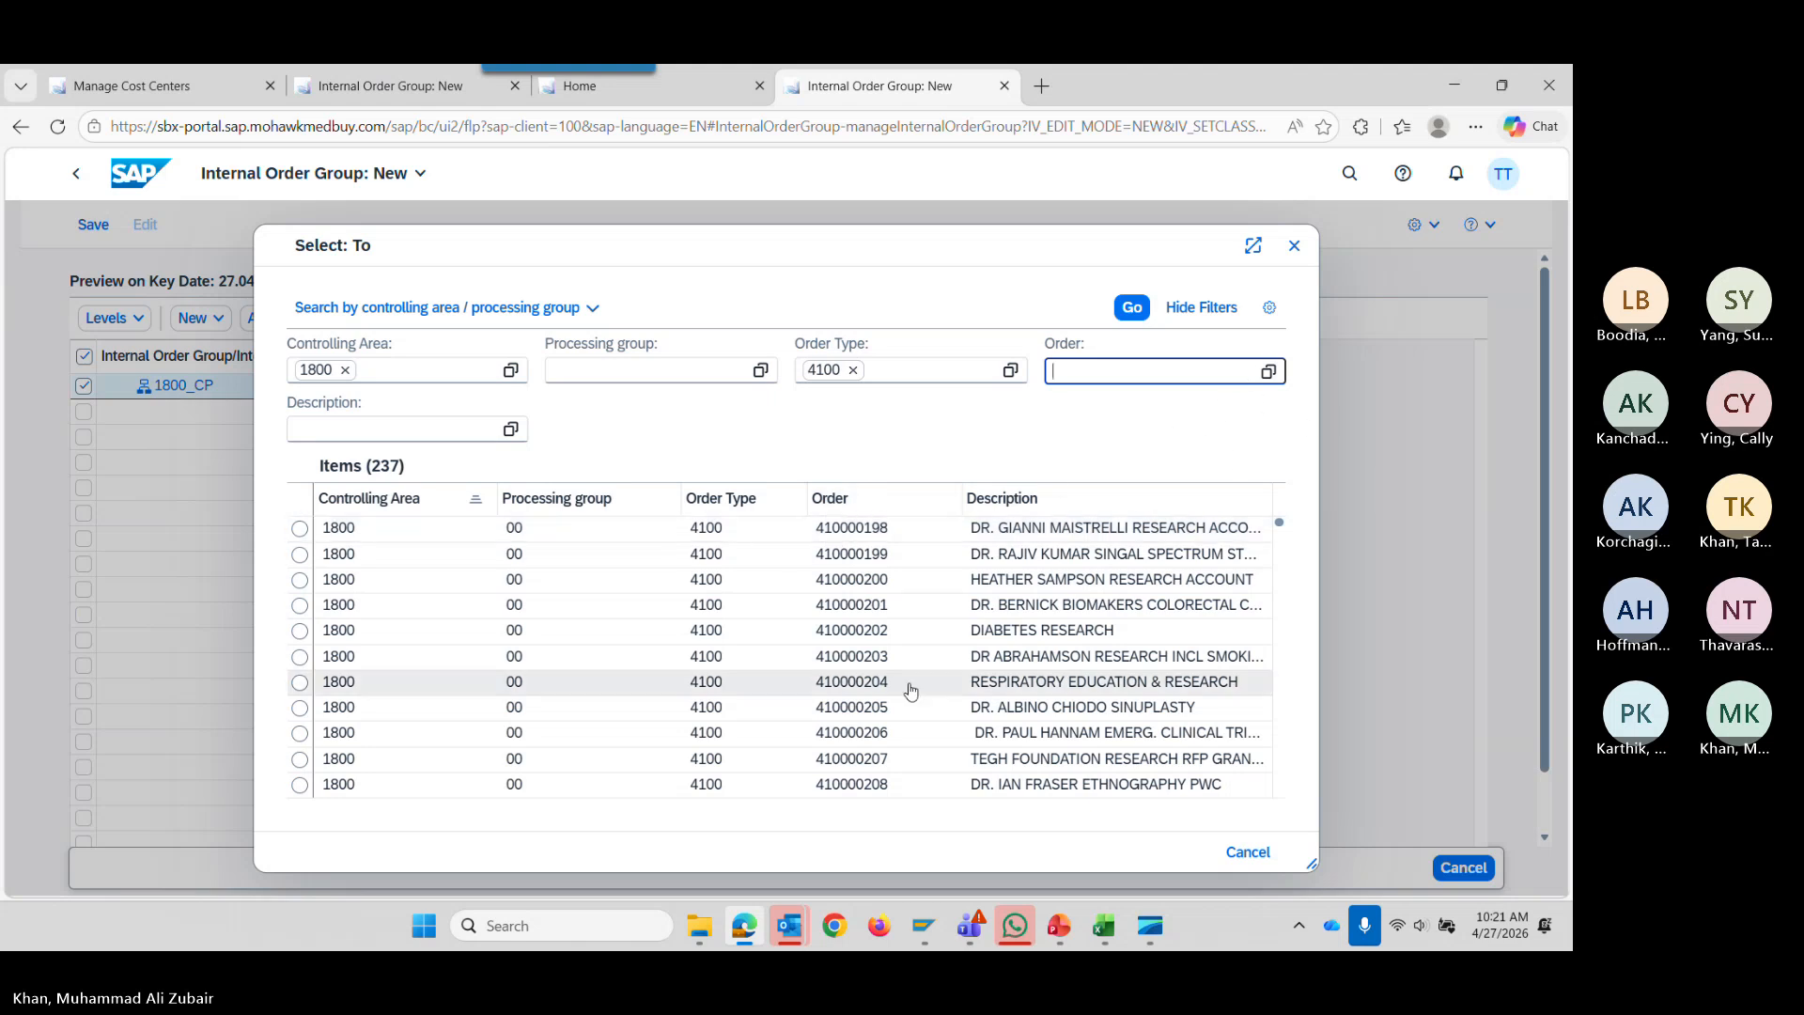
left_click(881, 785)
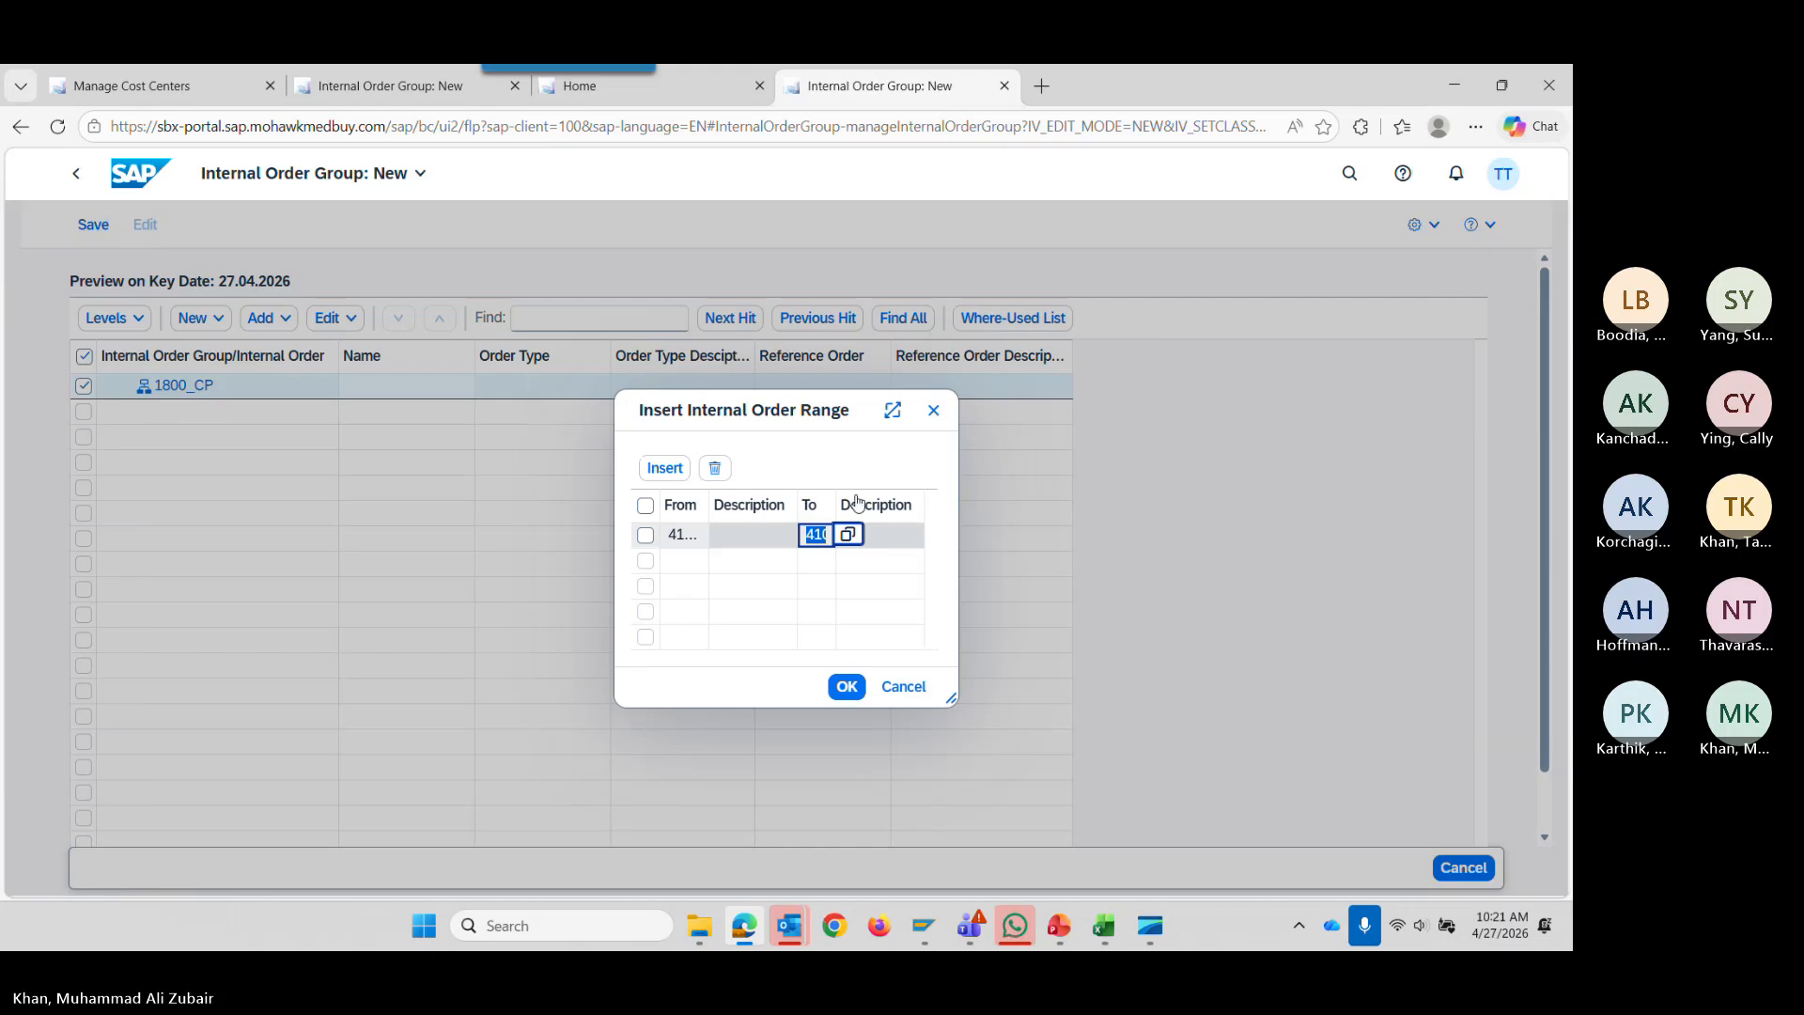
Enlarge the Insert Internal Order Range dialog, set the range's upper limit to 410009999, and confirm the range.
left_click(893, 410)
left_click(895, 375)
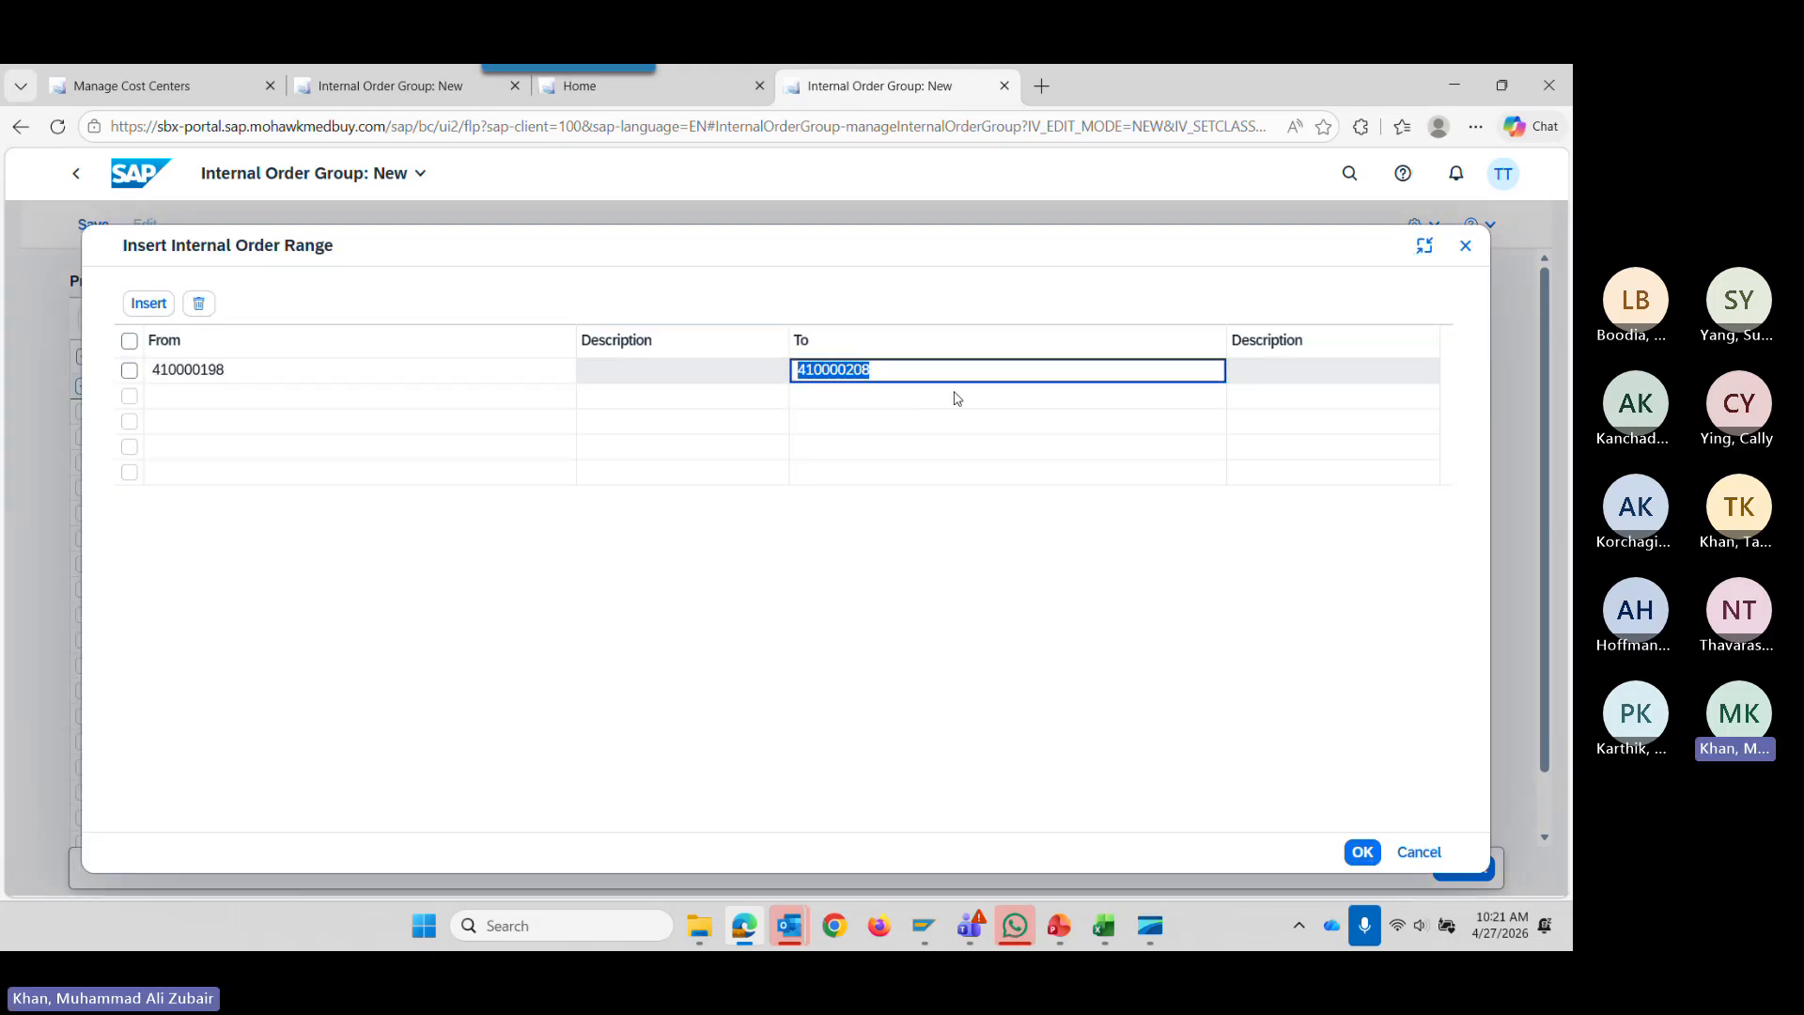
left_click(964, 399)
key("BackSpace")
key("BackSpace")
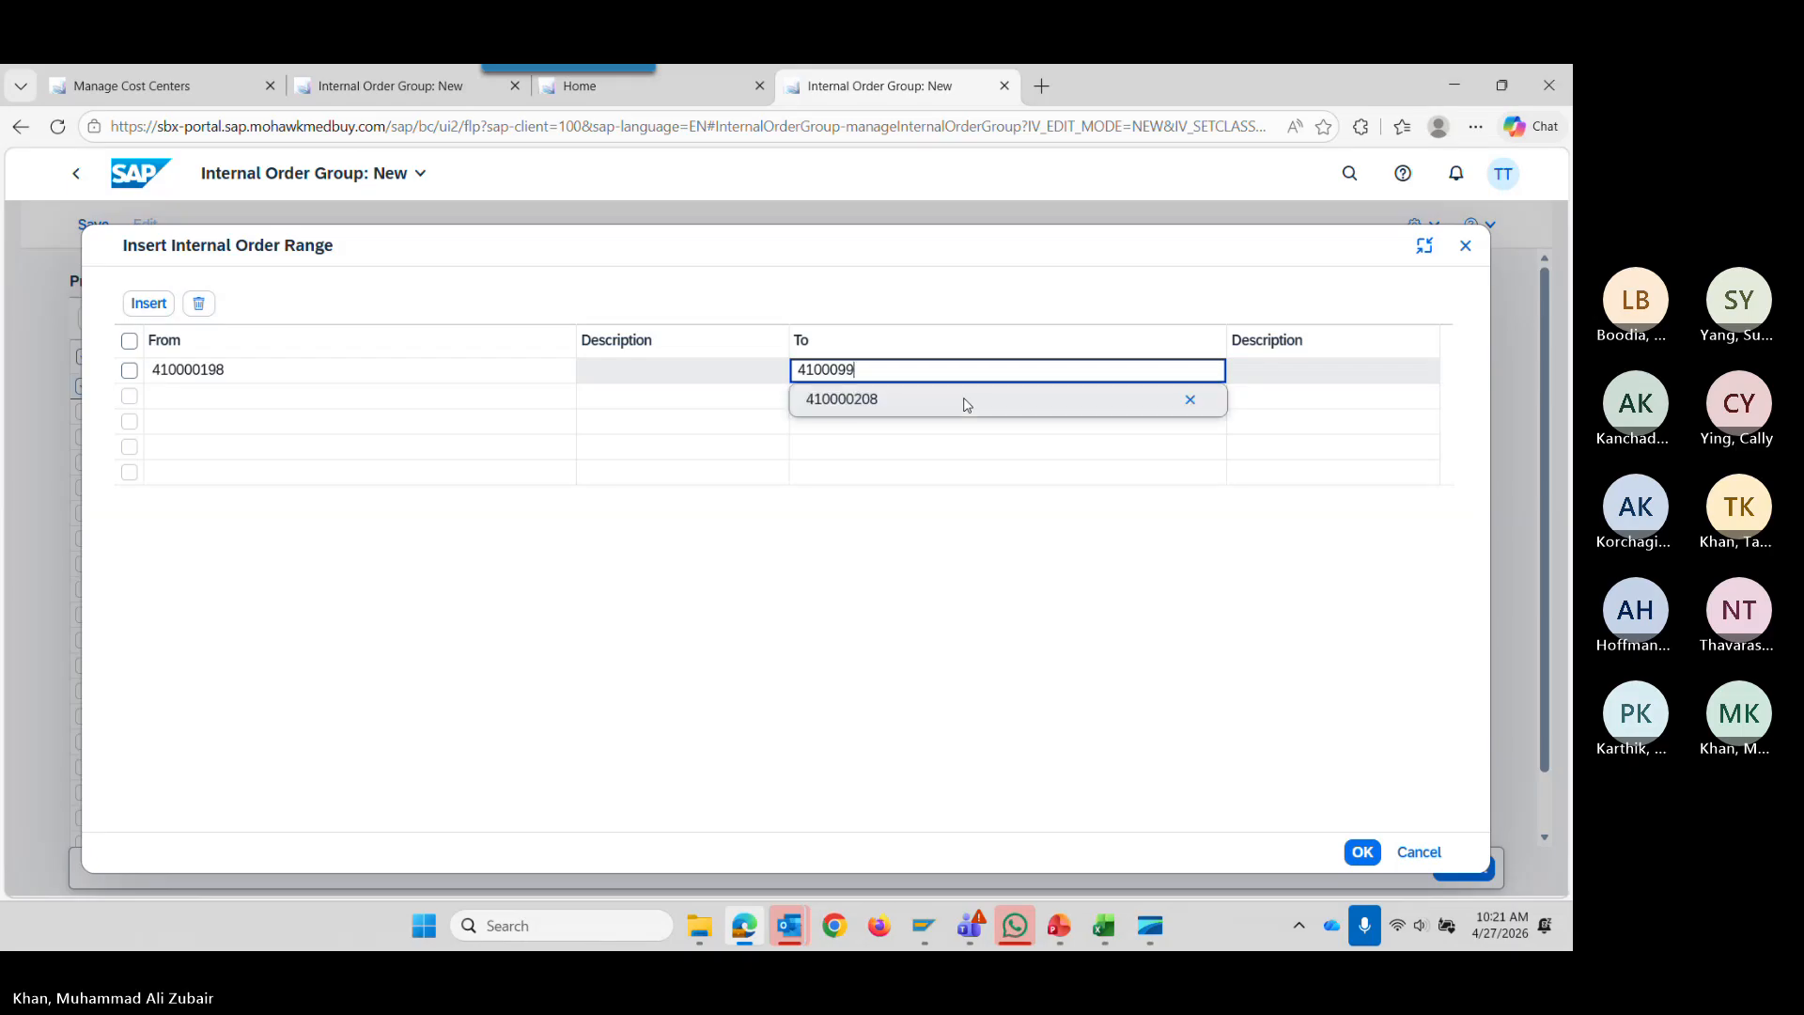
key("Tab")
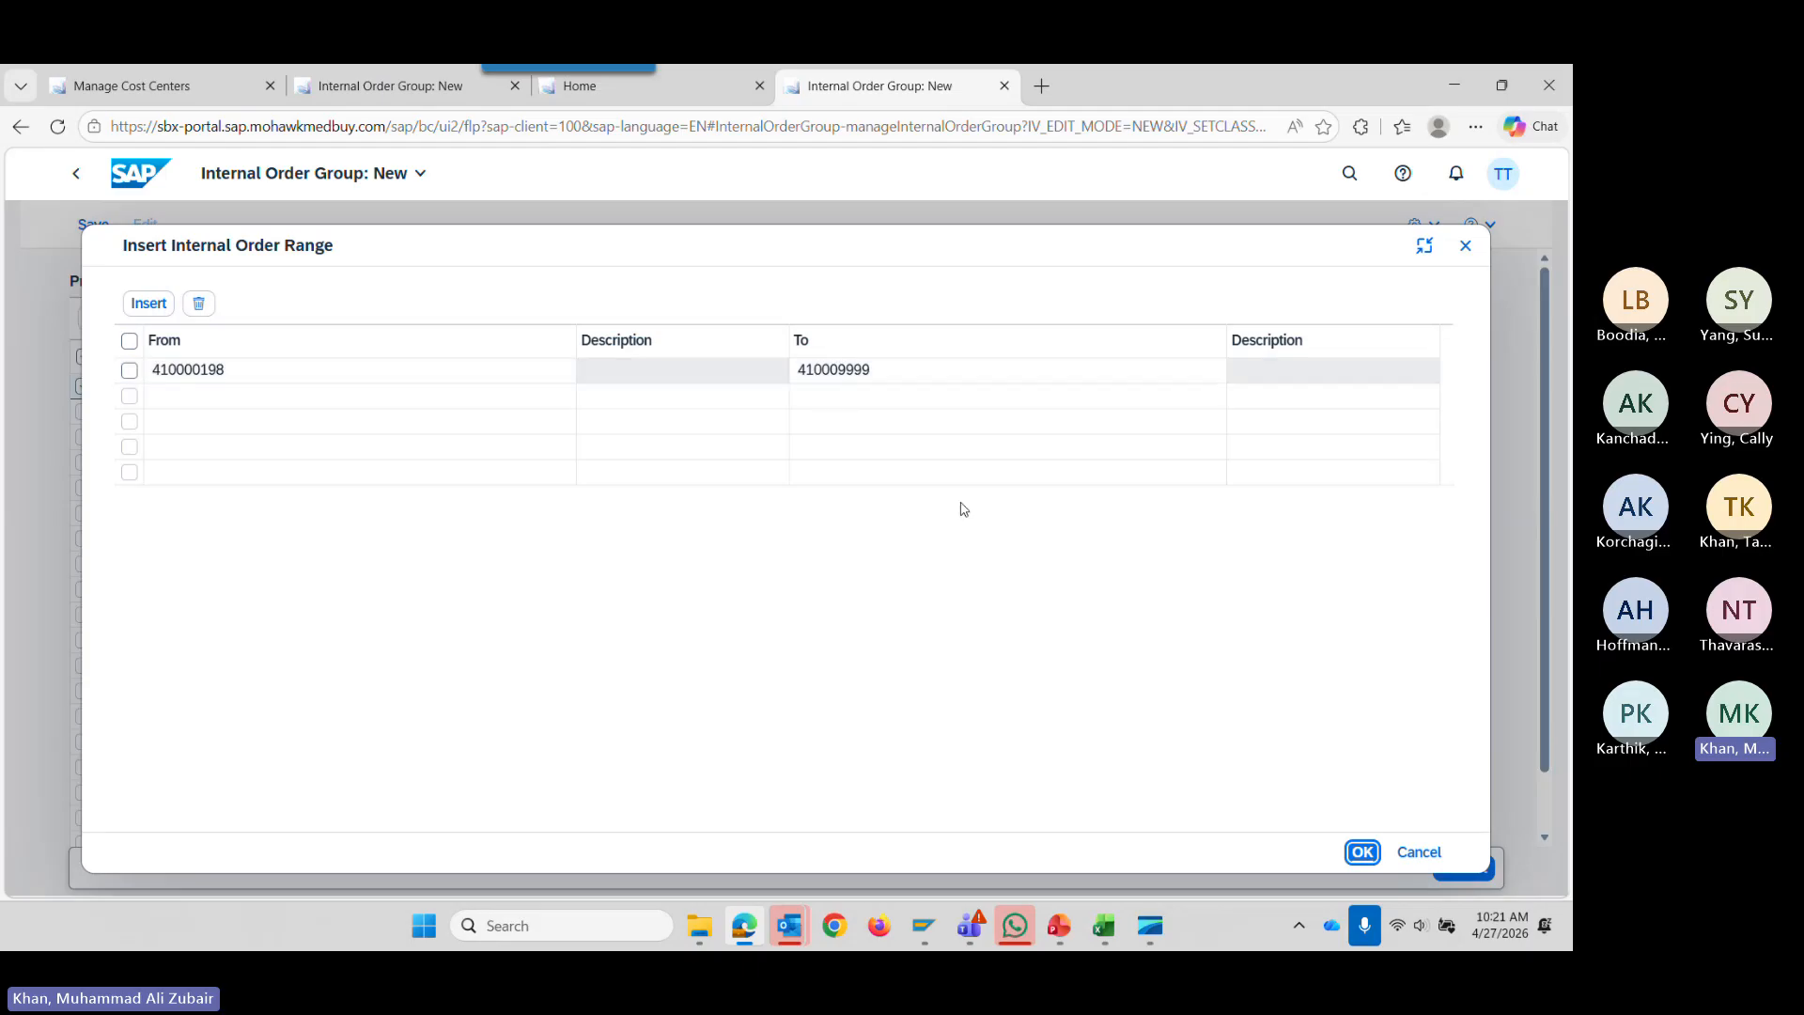
left_click(1364, 852)
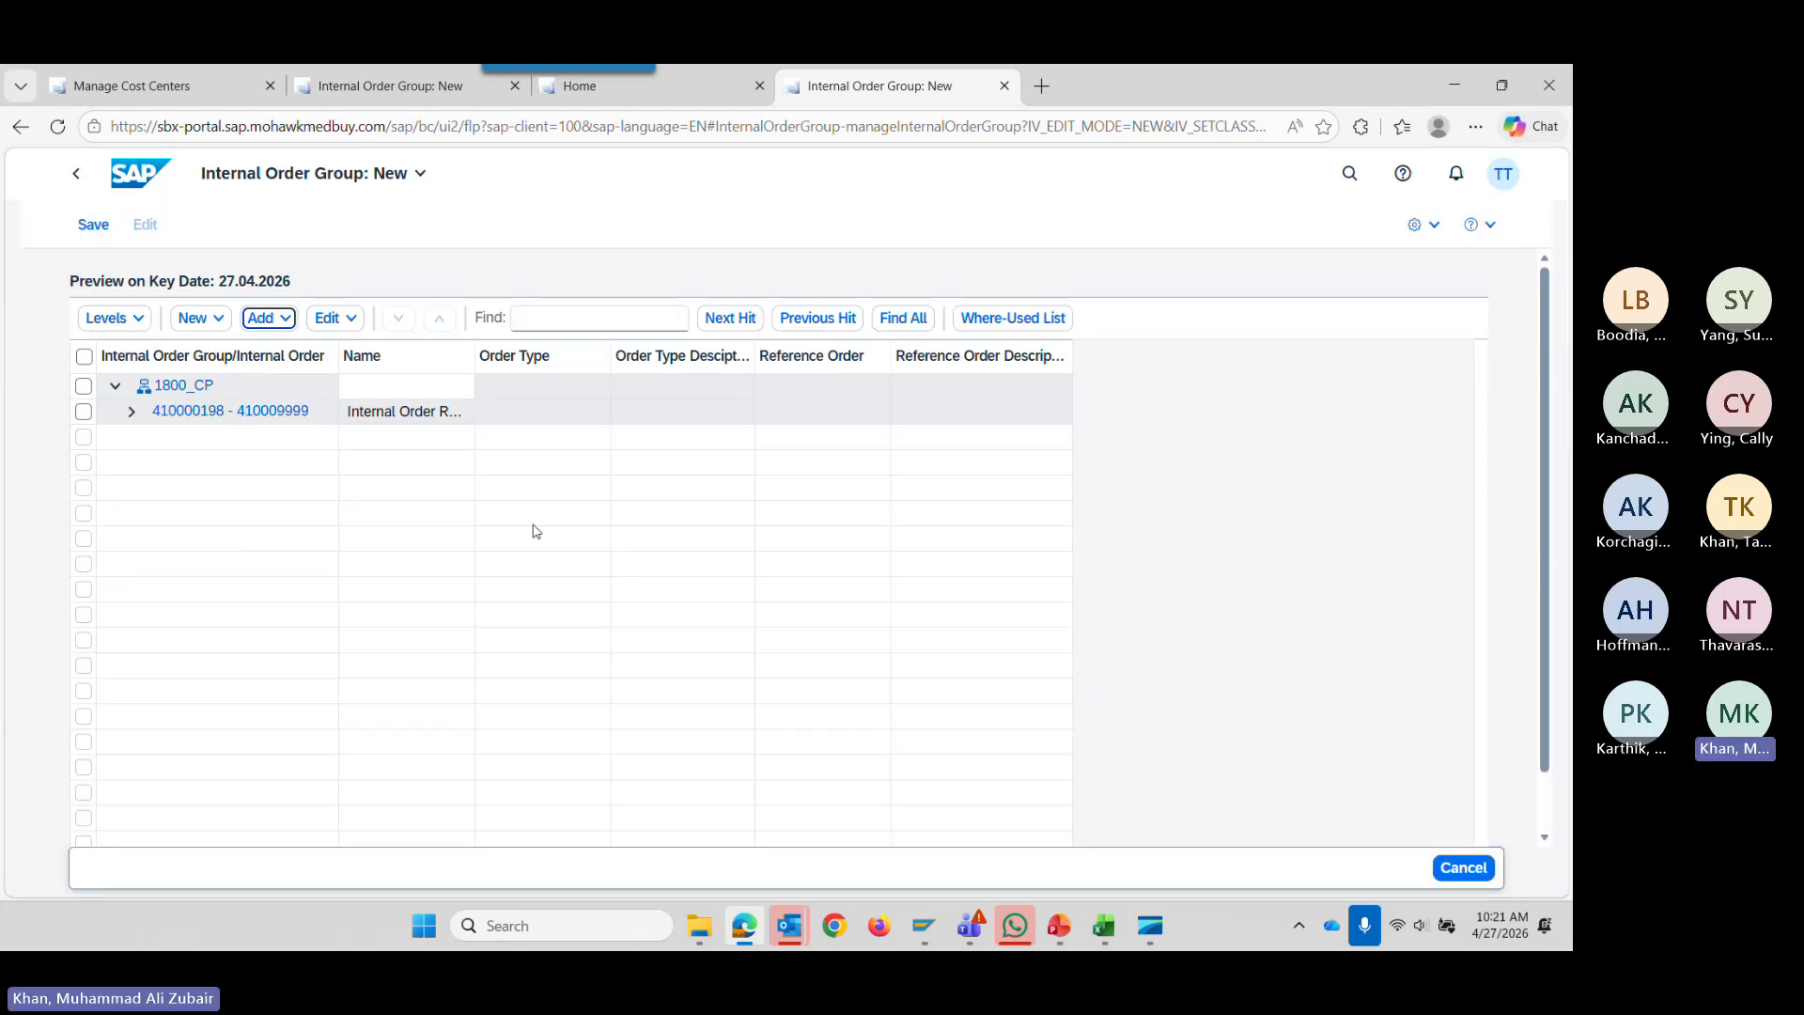
Expand the order range under 1800_CP, examine the research grant orders it contains, and collapse it back to the range level.
double_click(130, 414)
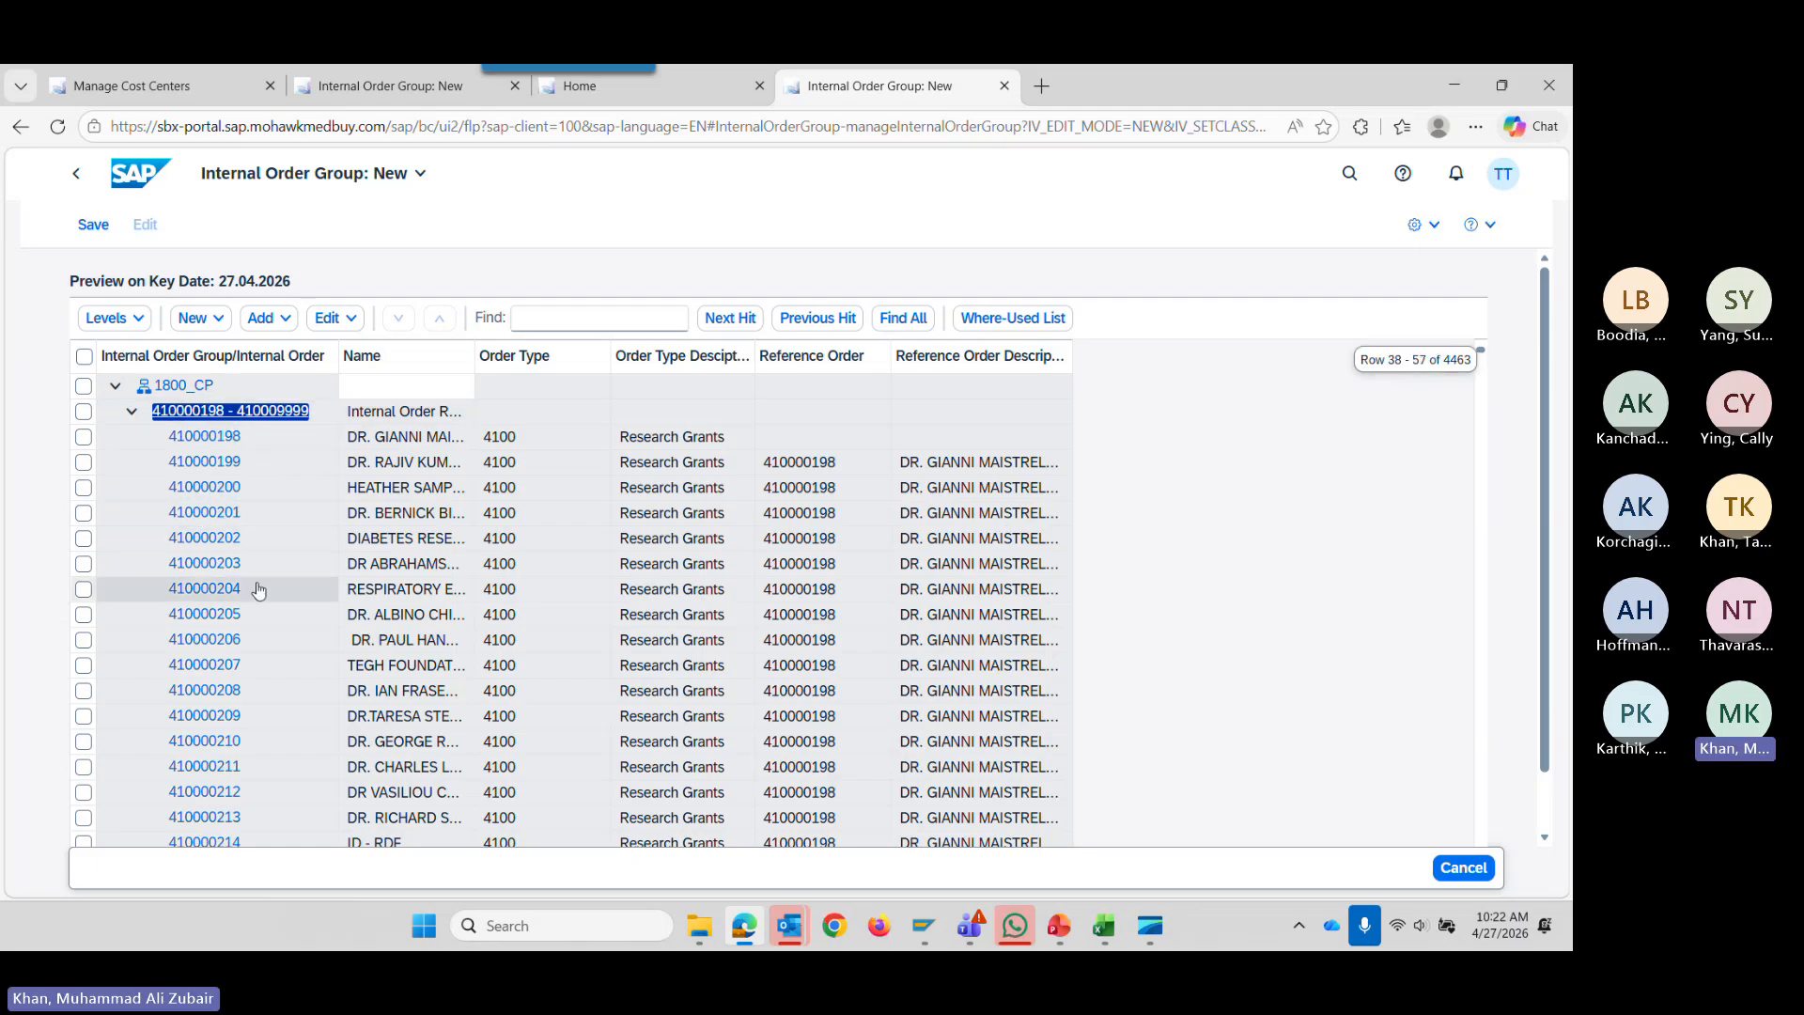
scroll(156, 396, "down", 3)
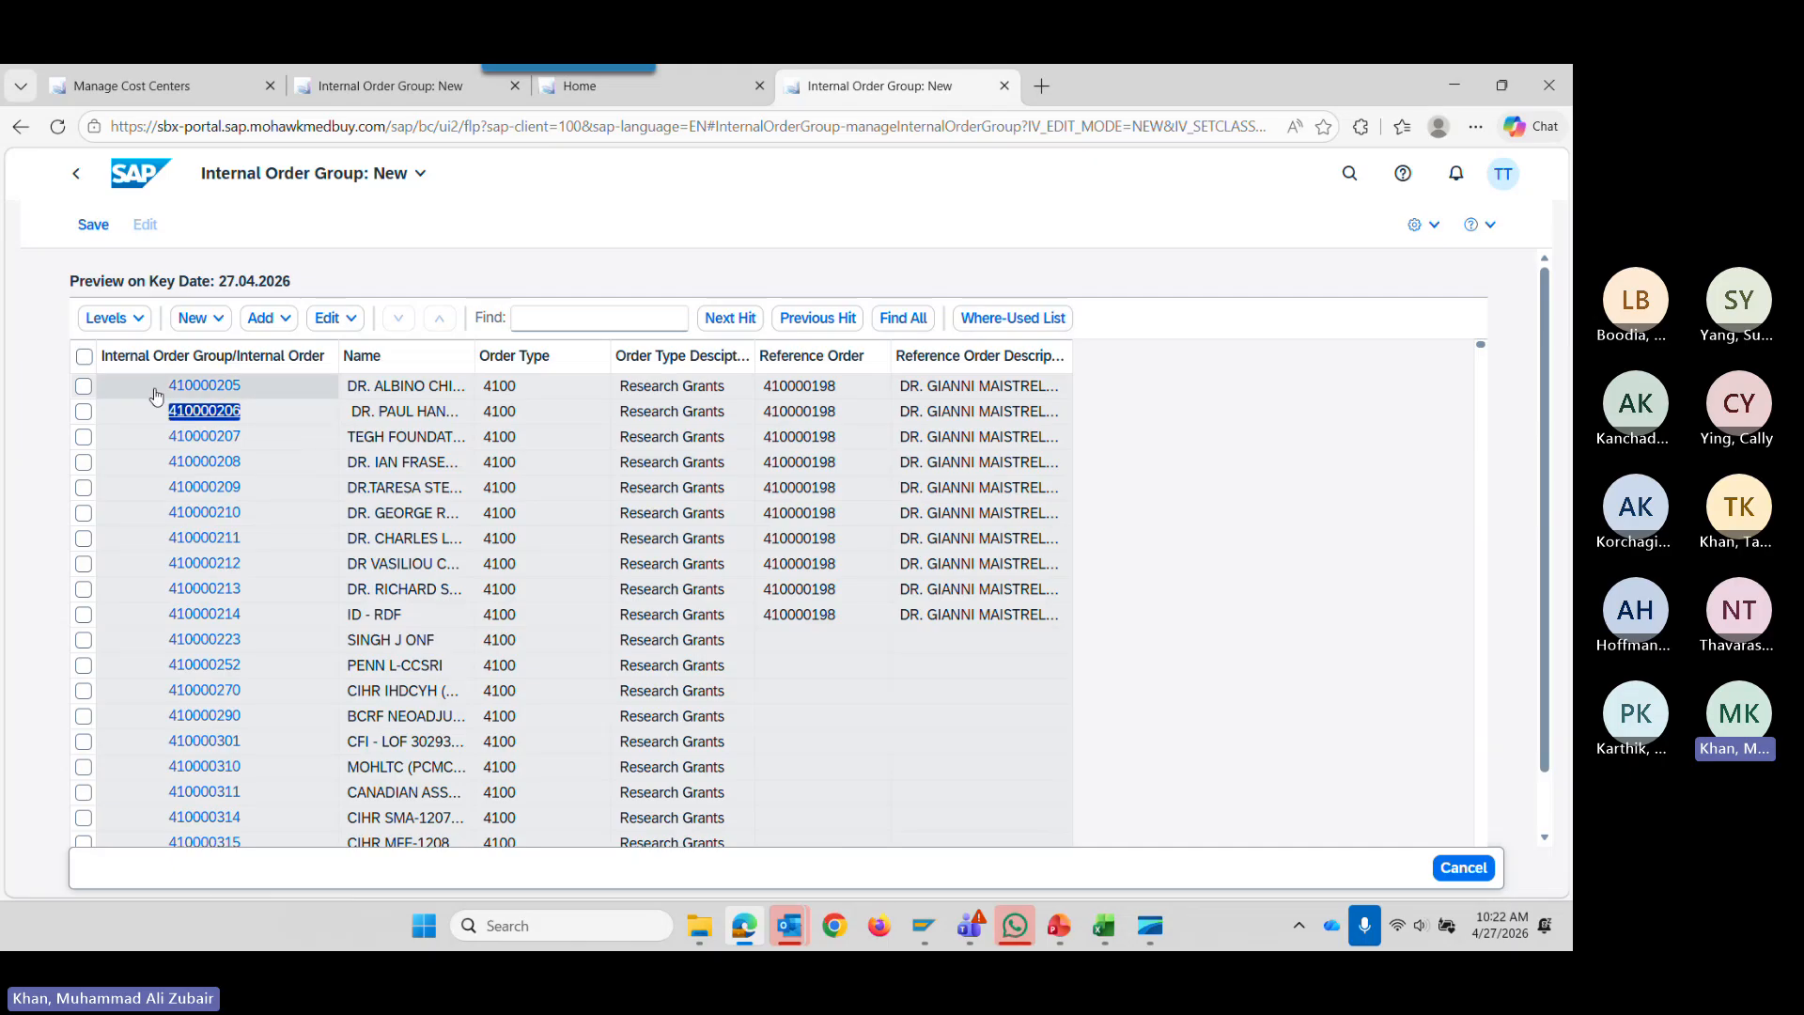
scroll(169, 512, "up", 3)
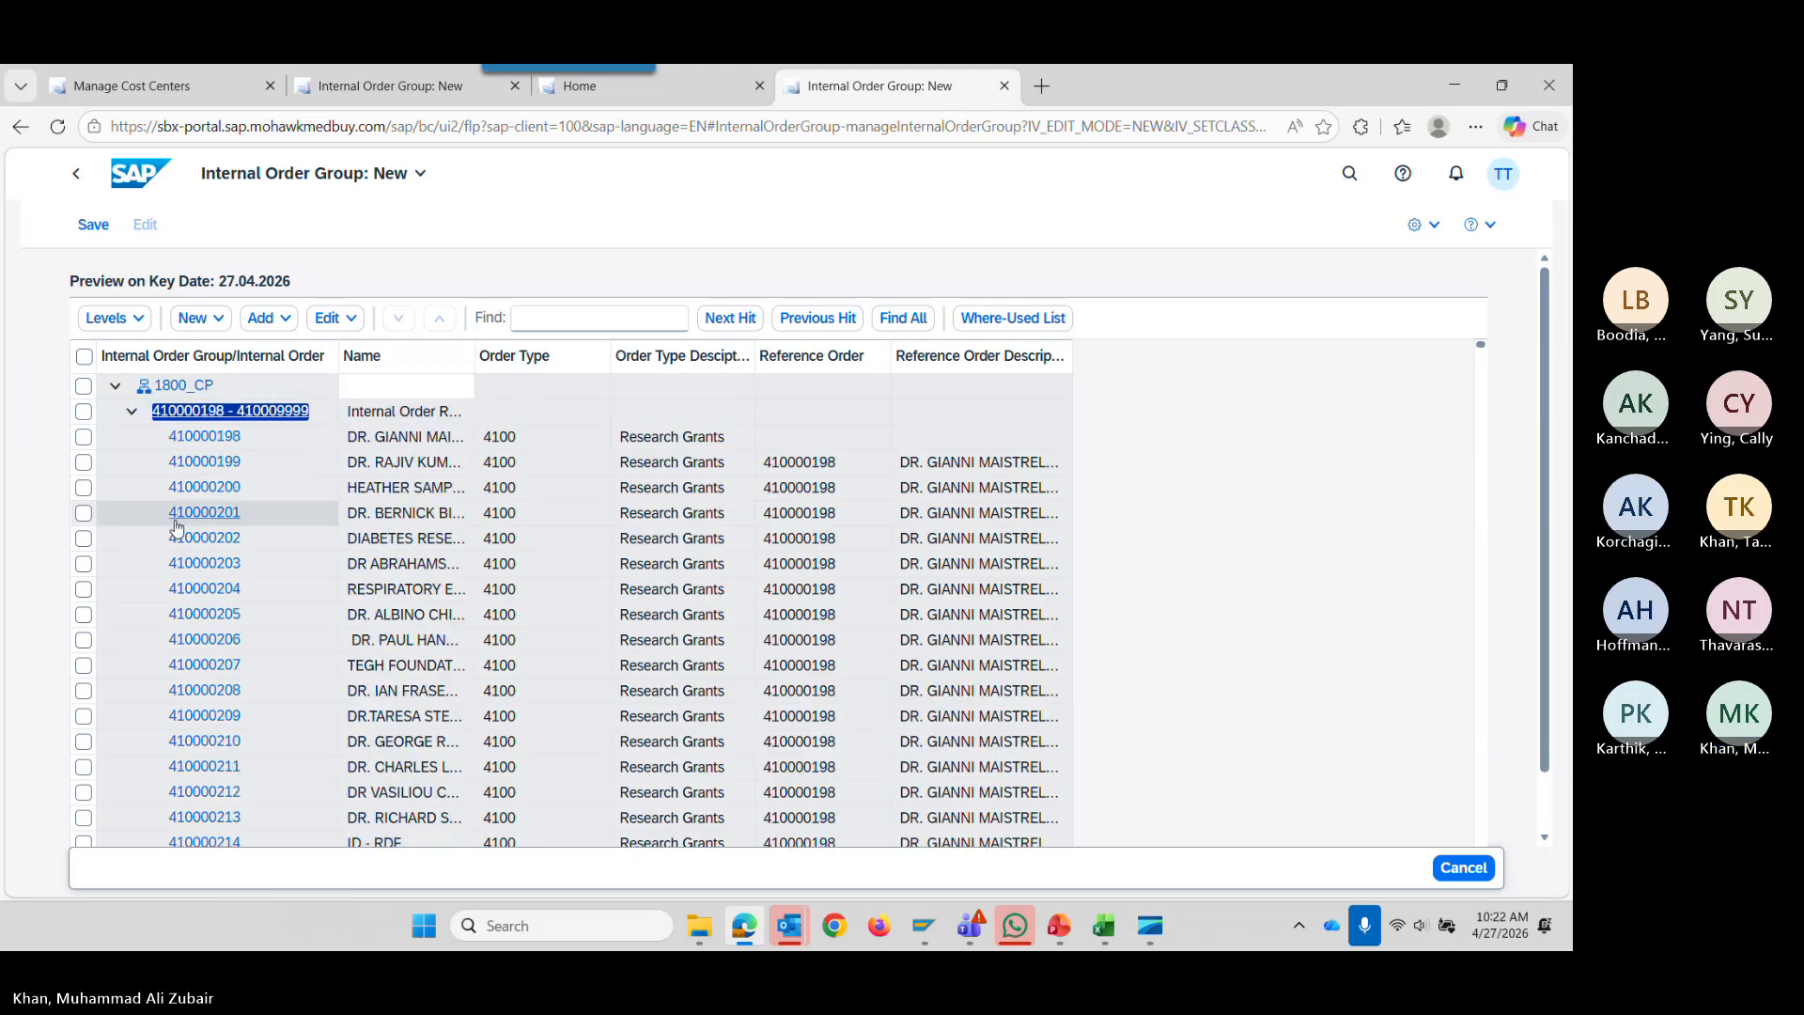
left_click(131, 319)
left_click(151, 411)
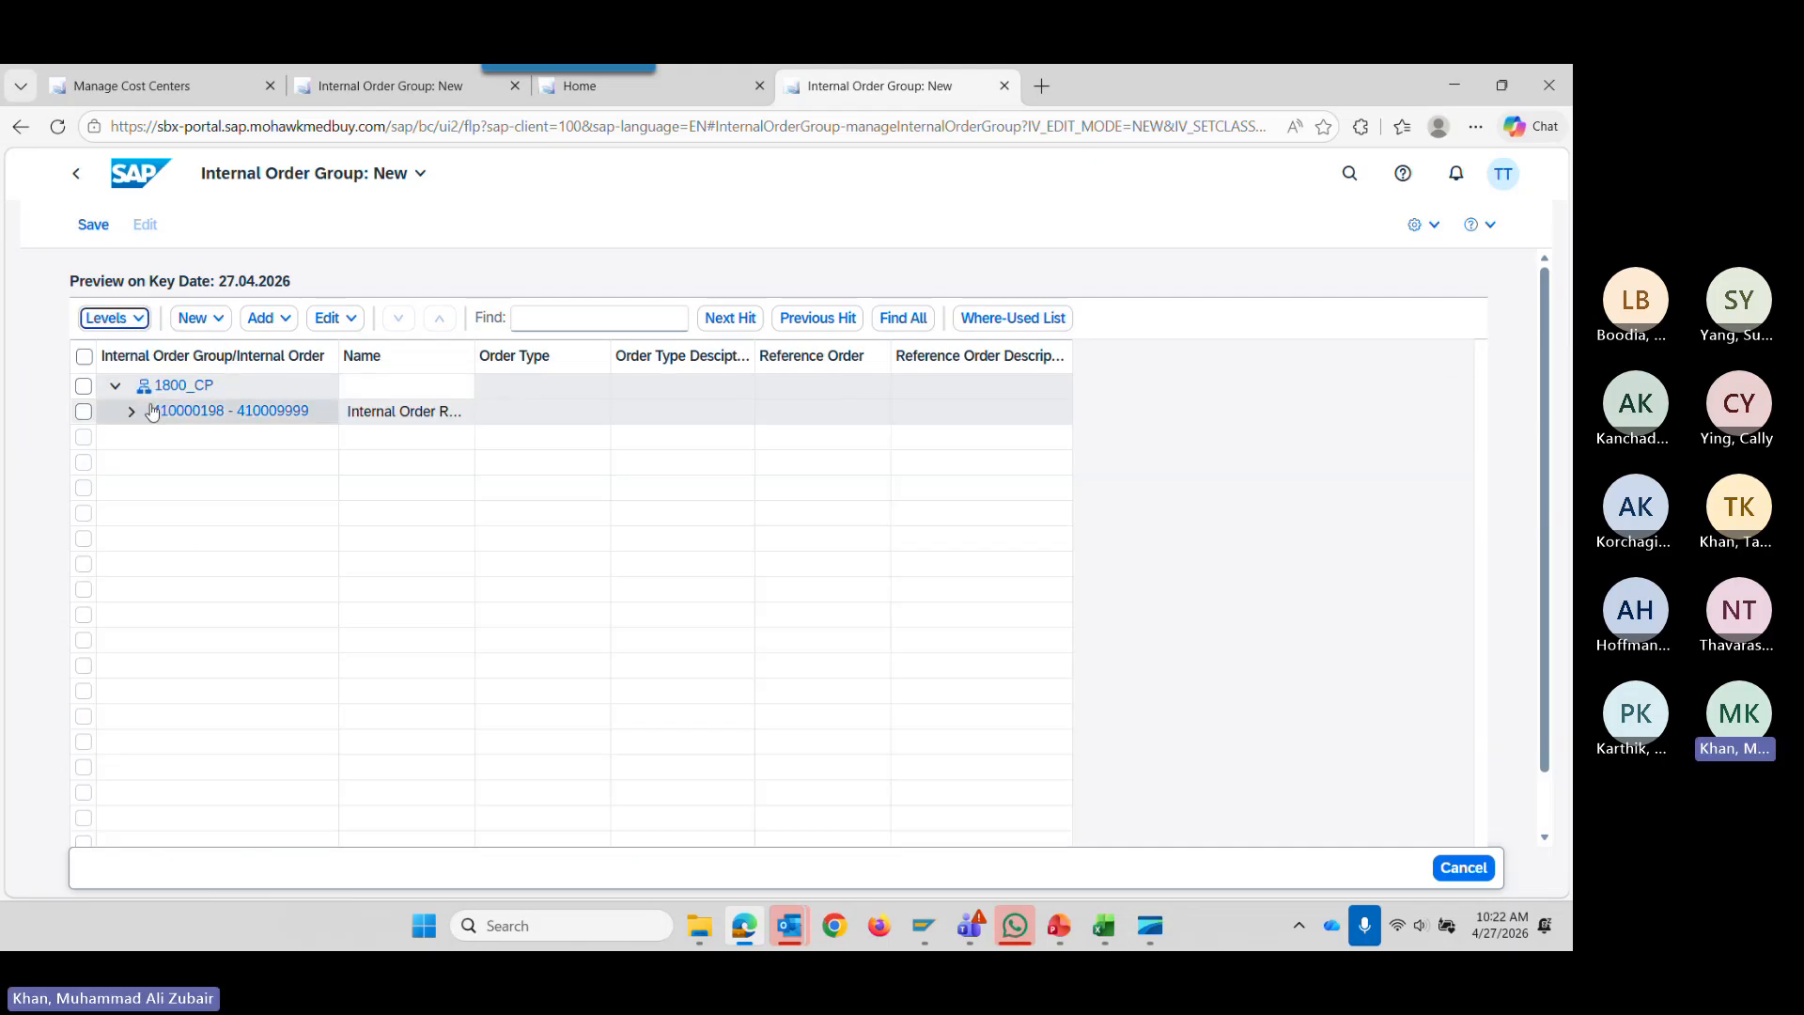
Expand the 1800_CP hierarchy to level 3 to view its orders, and return it to level 2.
left_click(132, 319)
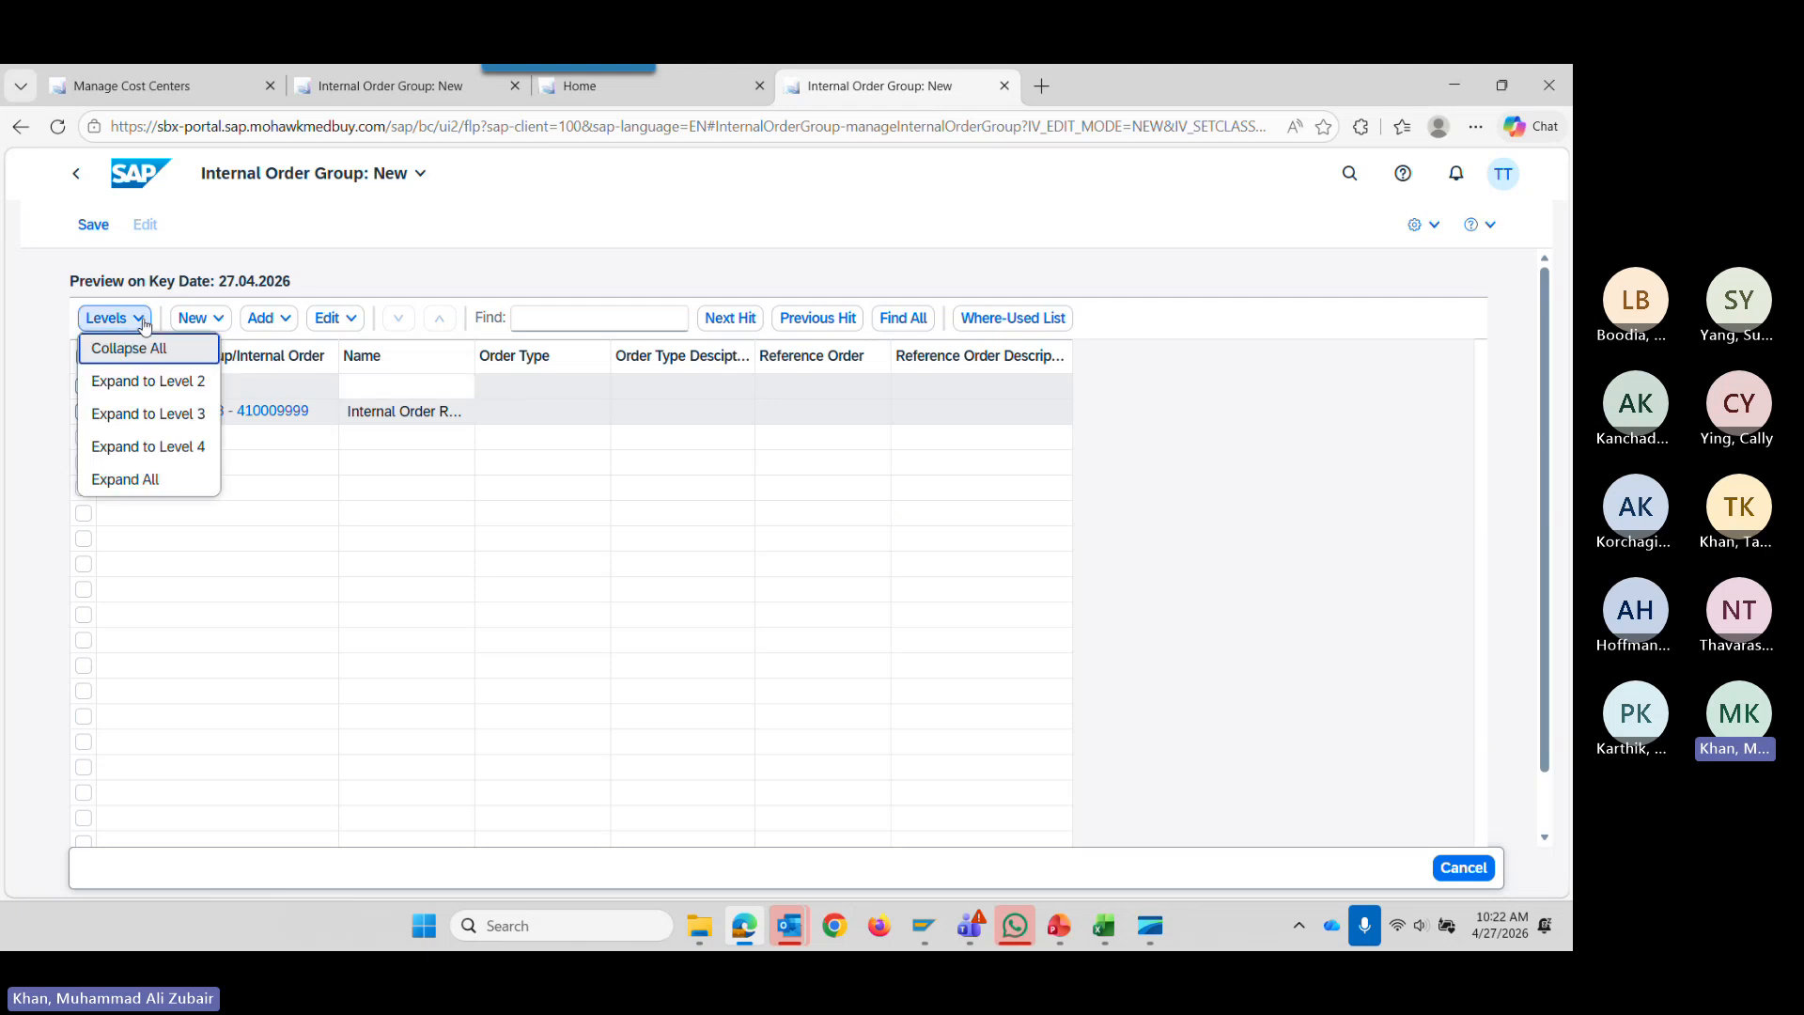
left_click(150, 415)
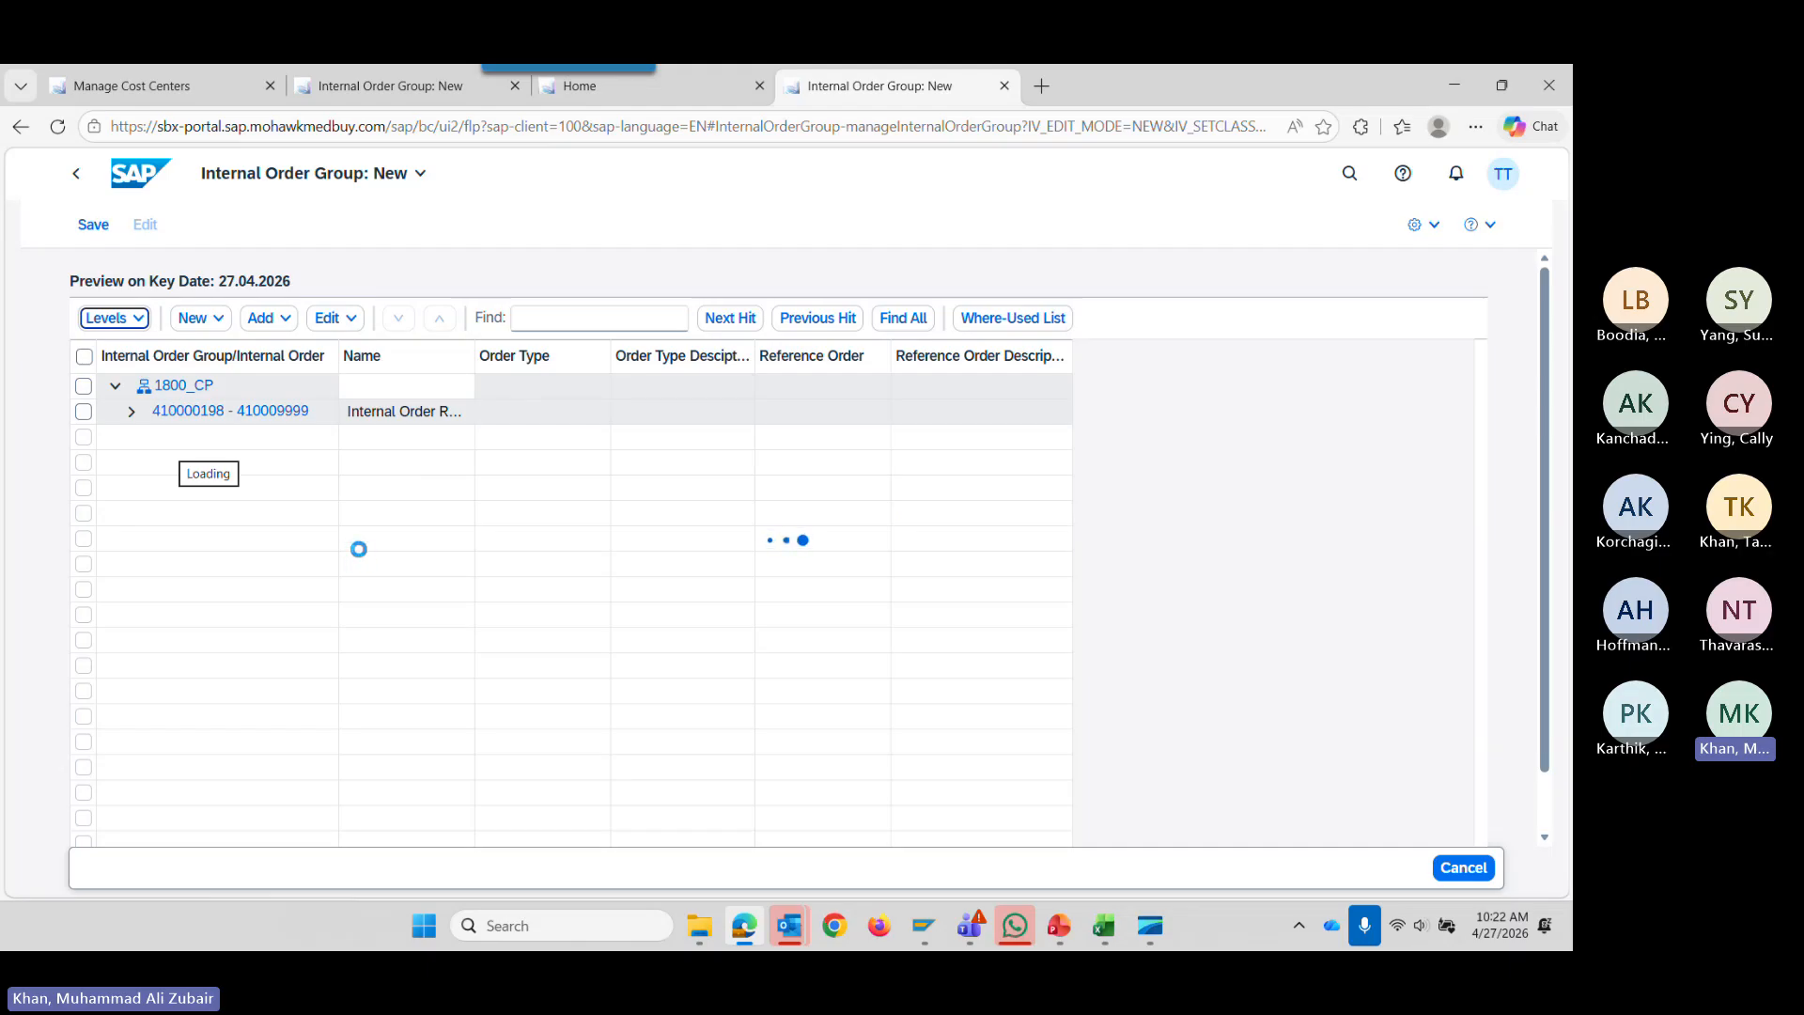
left_click(120, 318)
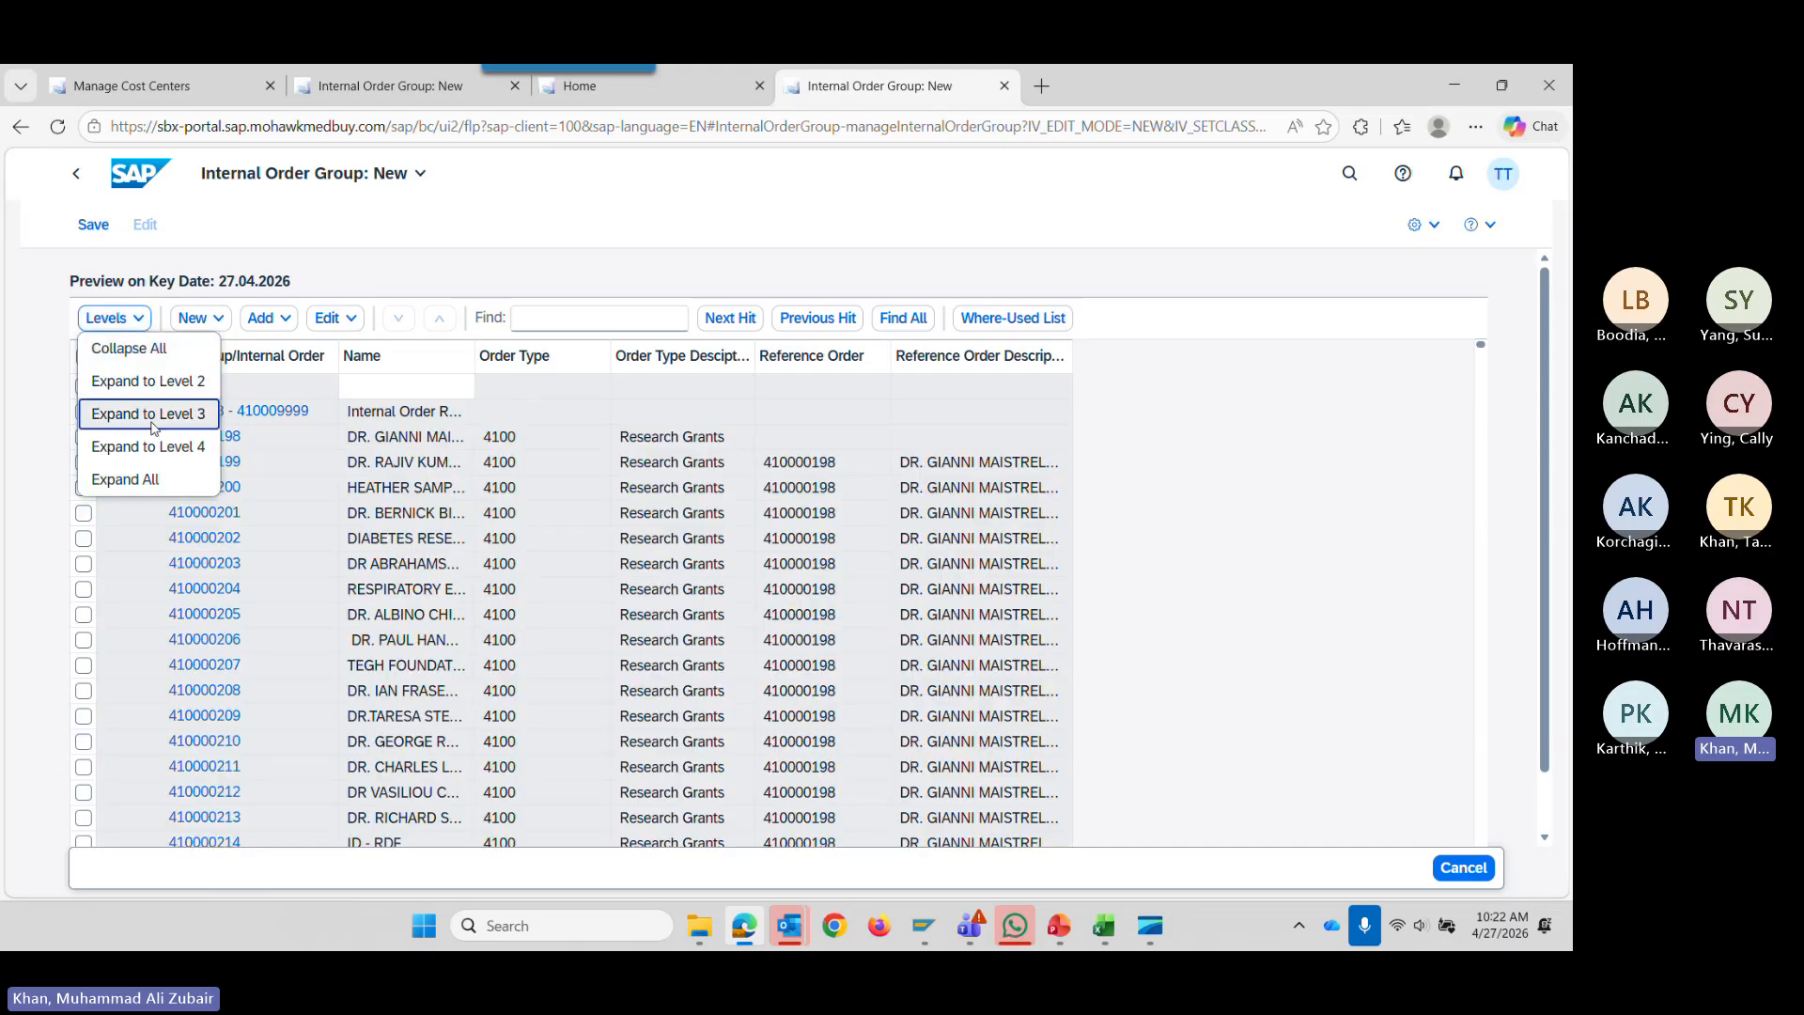
left_click(148, 381)
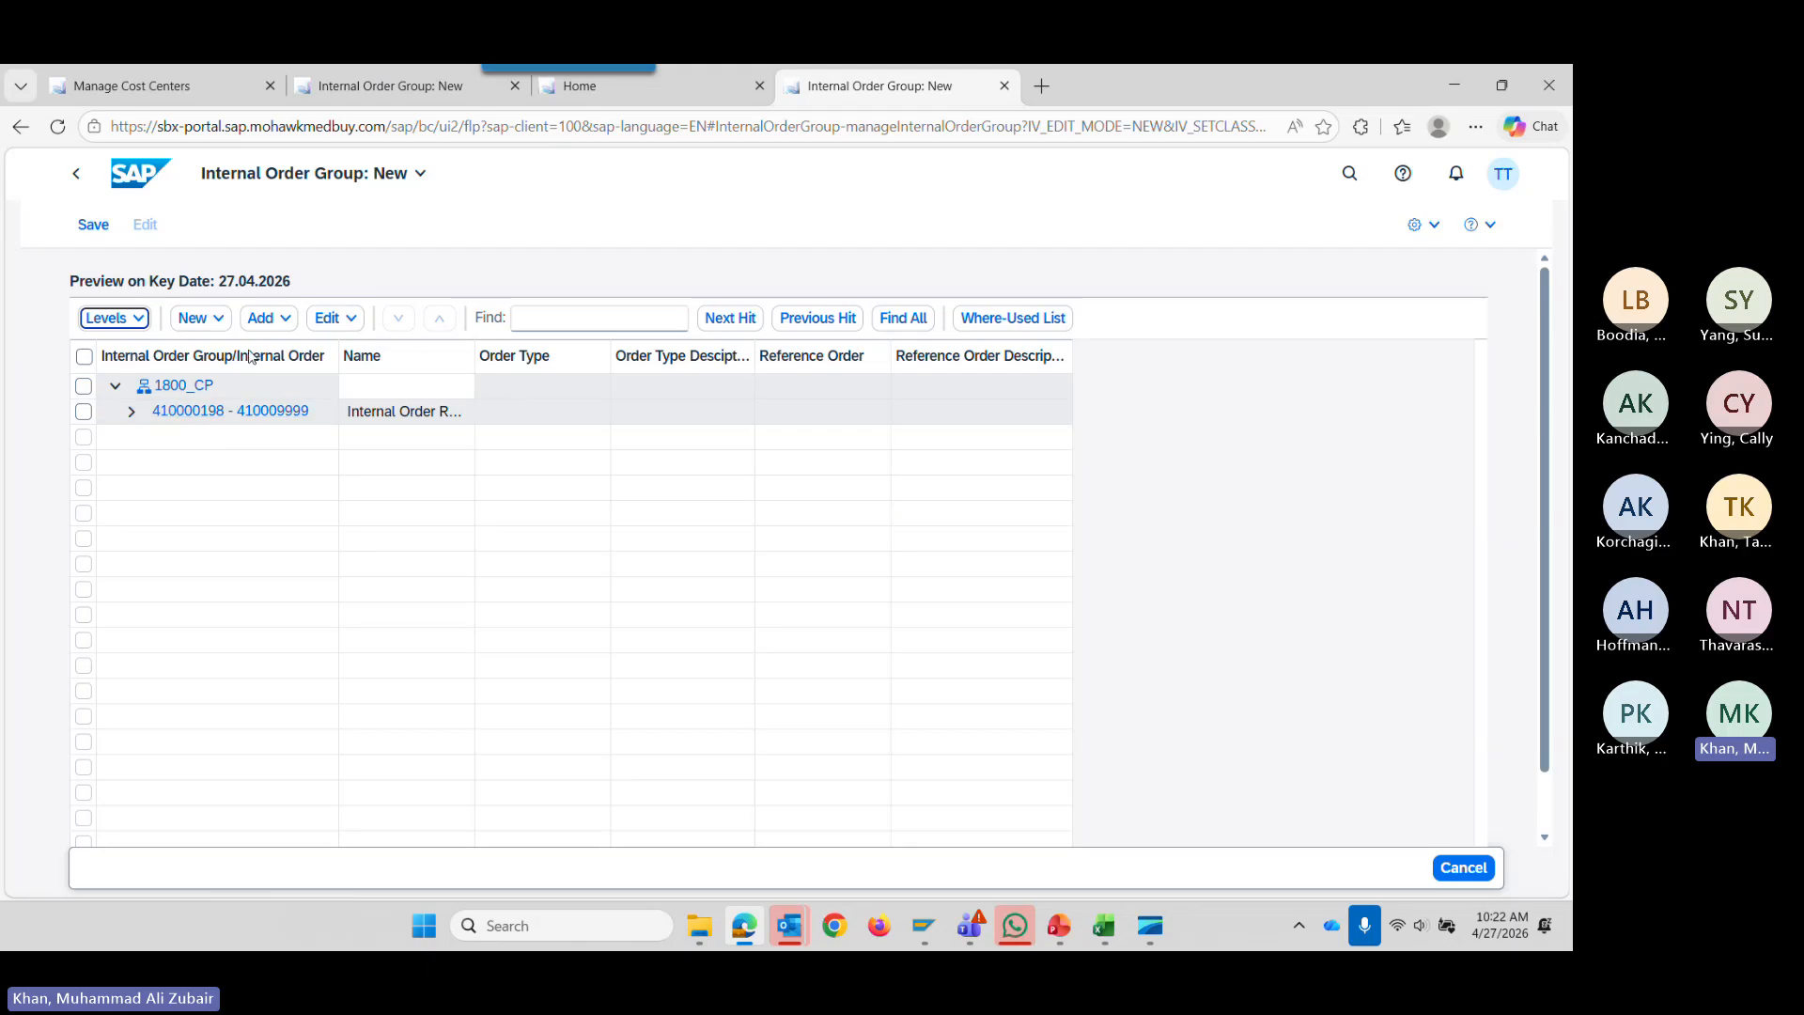
Select group 1800_CP, open the search for adding a child group, and dismiss it without adding a group.
left_click(277, 320)
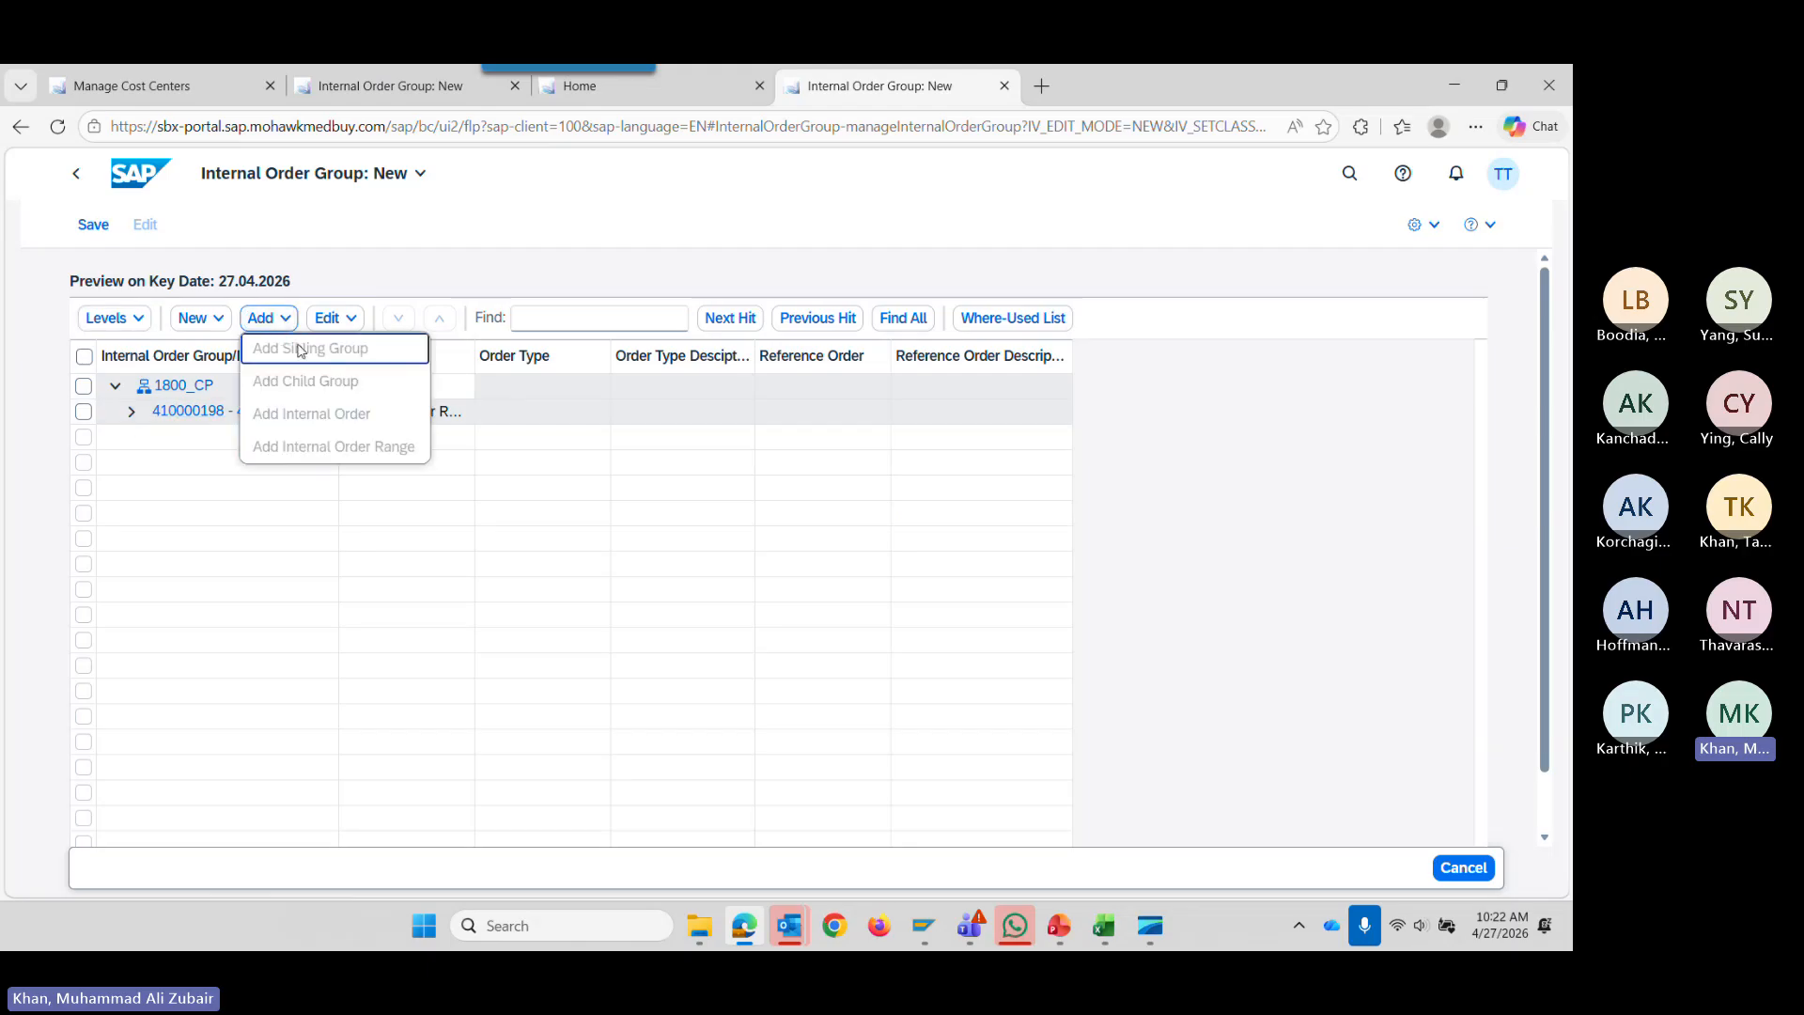
left_click(172, 504)
left_click(84, 386)
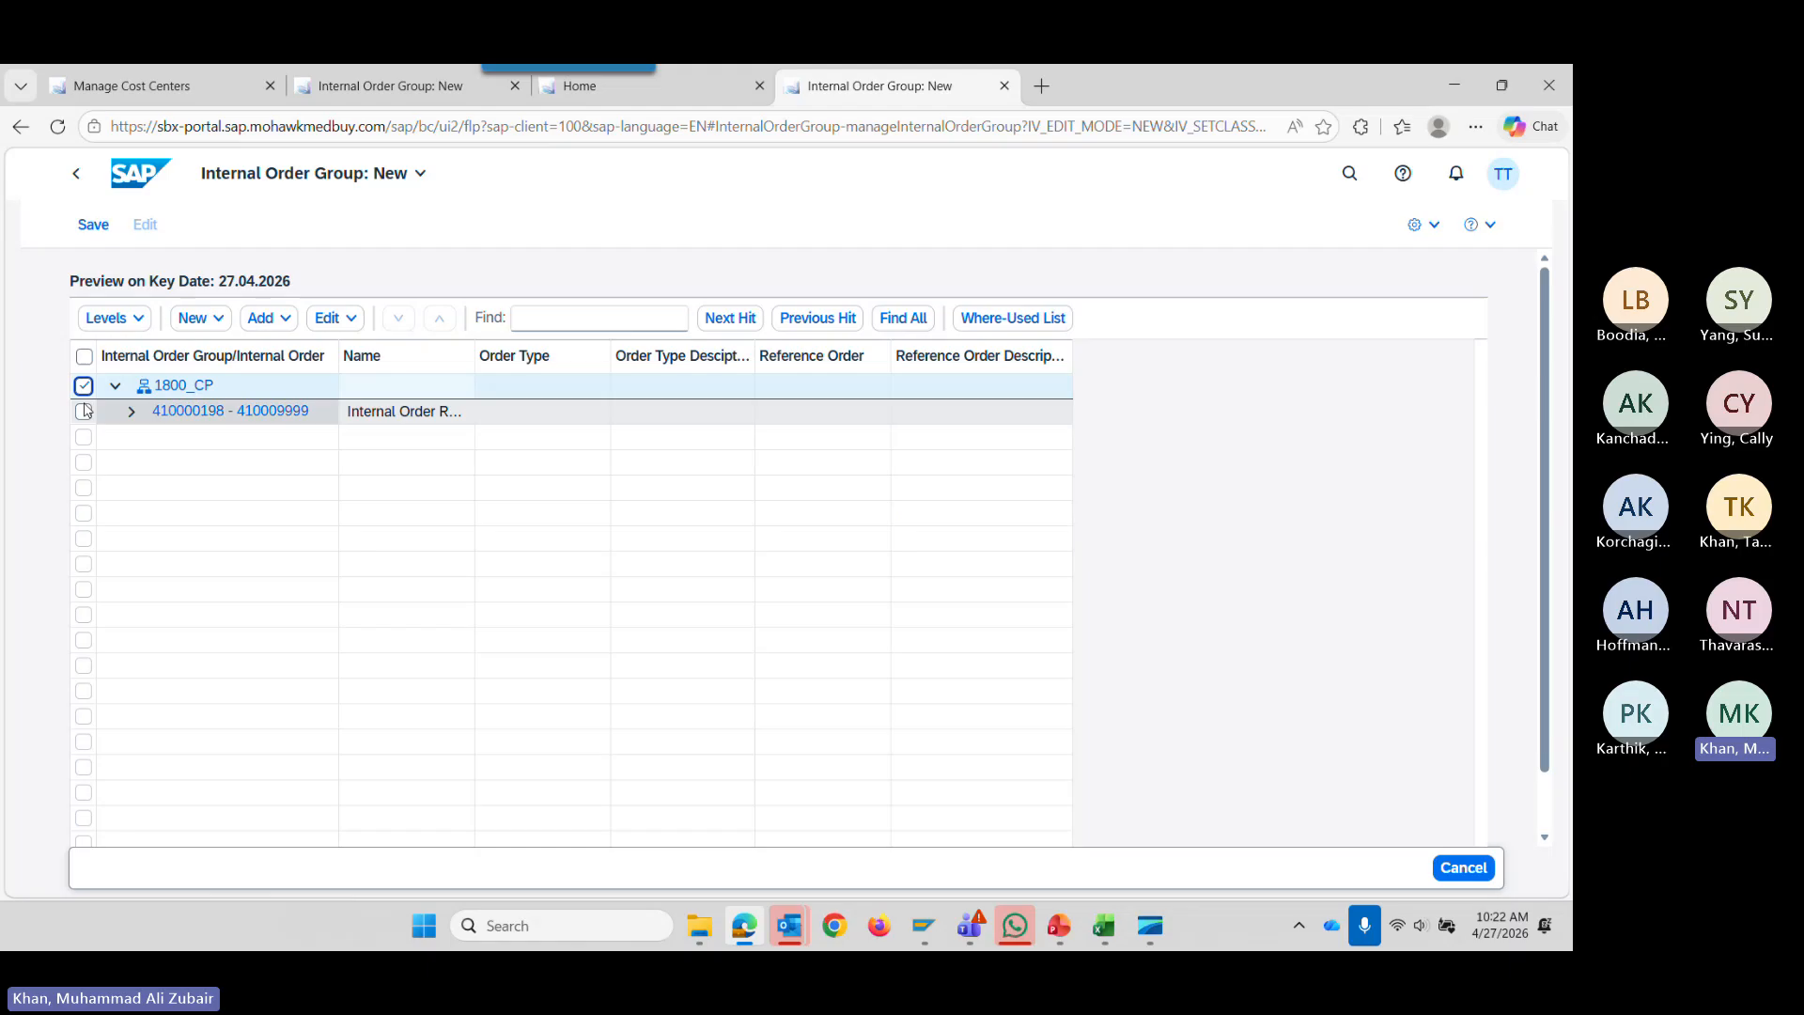
left_click(284, 320)
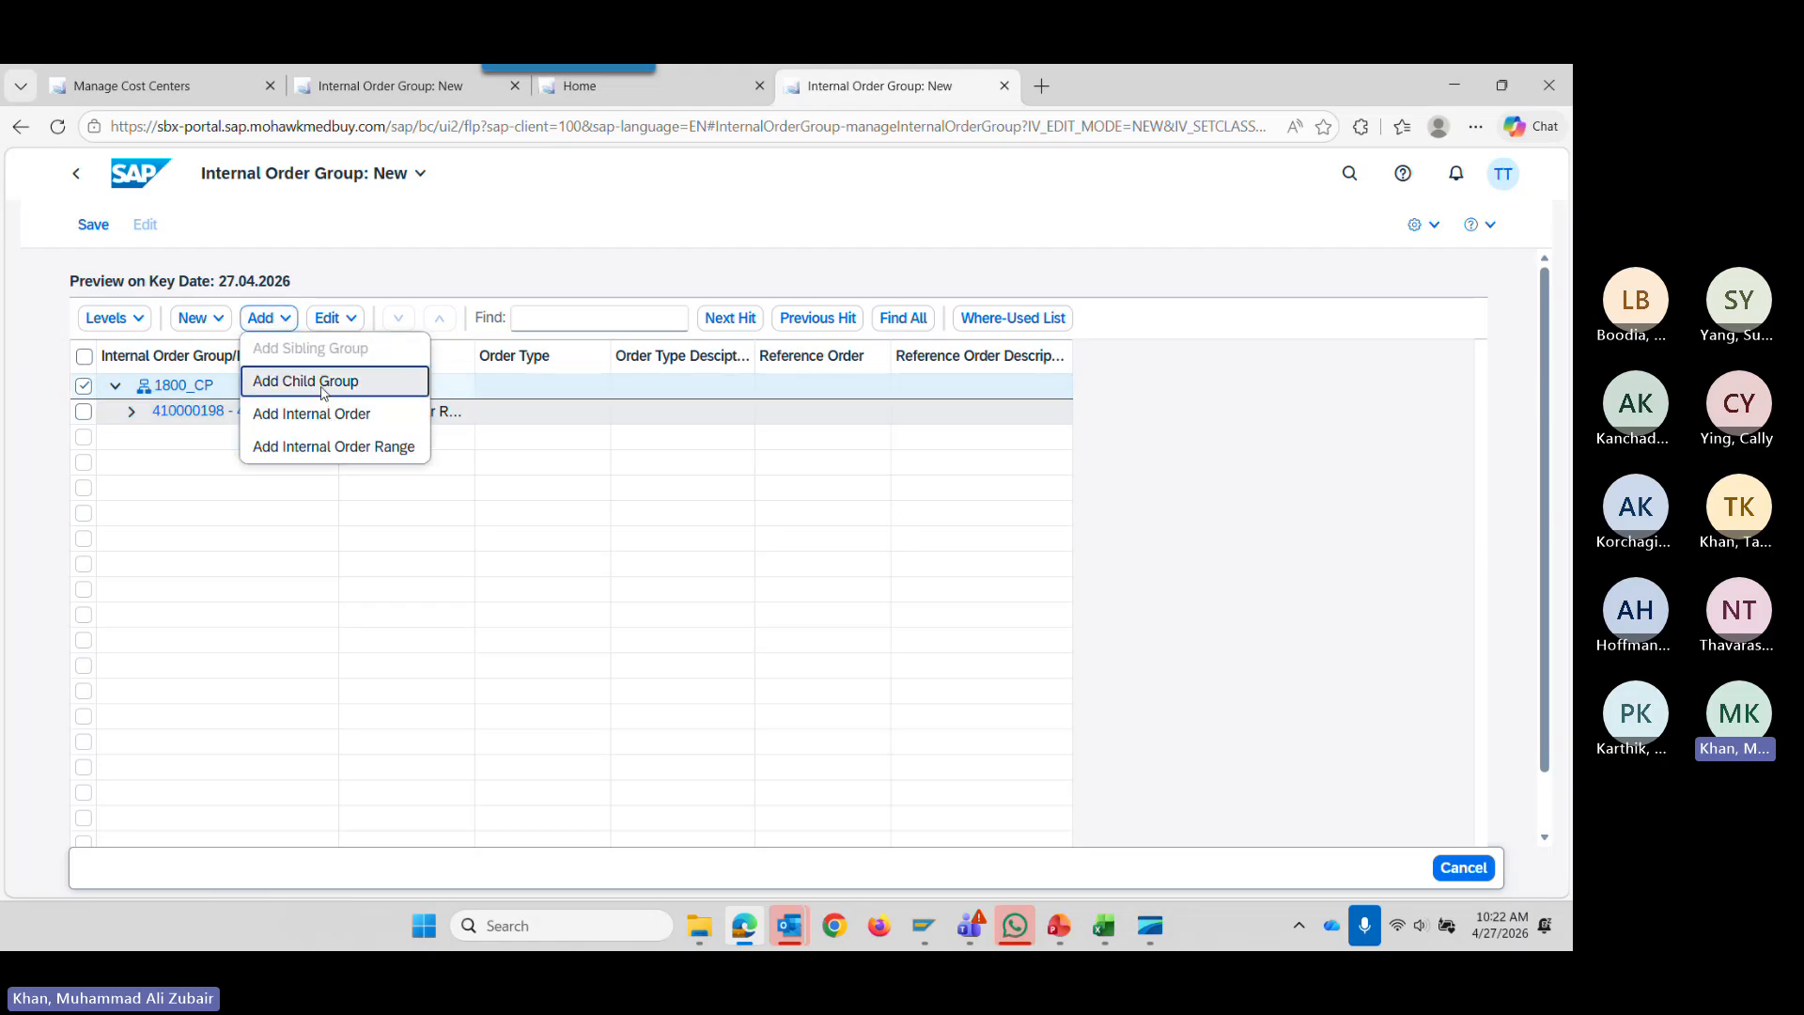
left_click(322, 391)
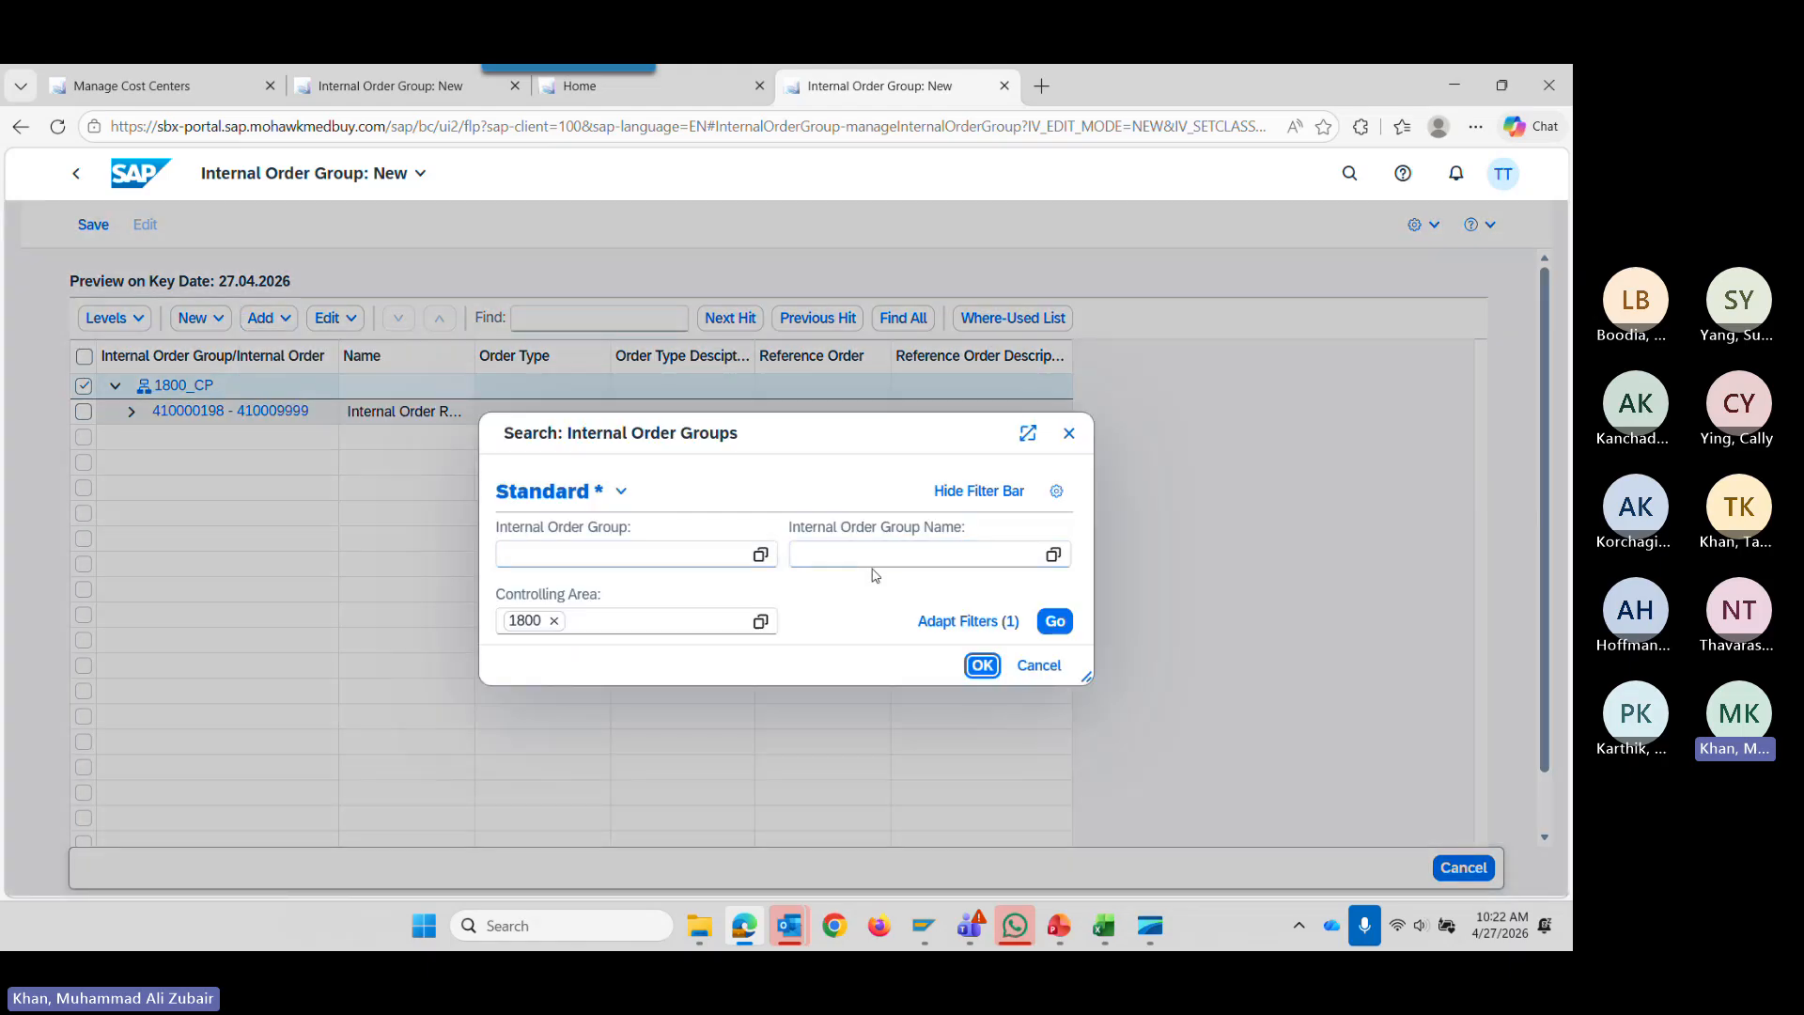
left_click(1069, 434)
Start adding internal orders to 1800_CP, marking the first listed order in controlling area 1800 and filtering the list by order type 4100.
left_click(265, 317)
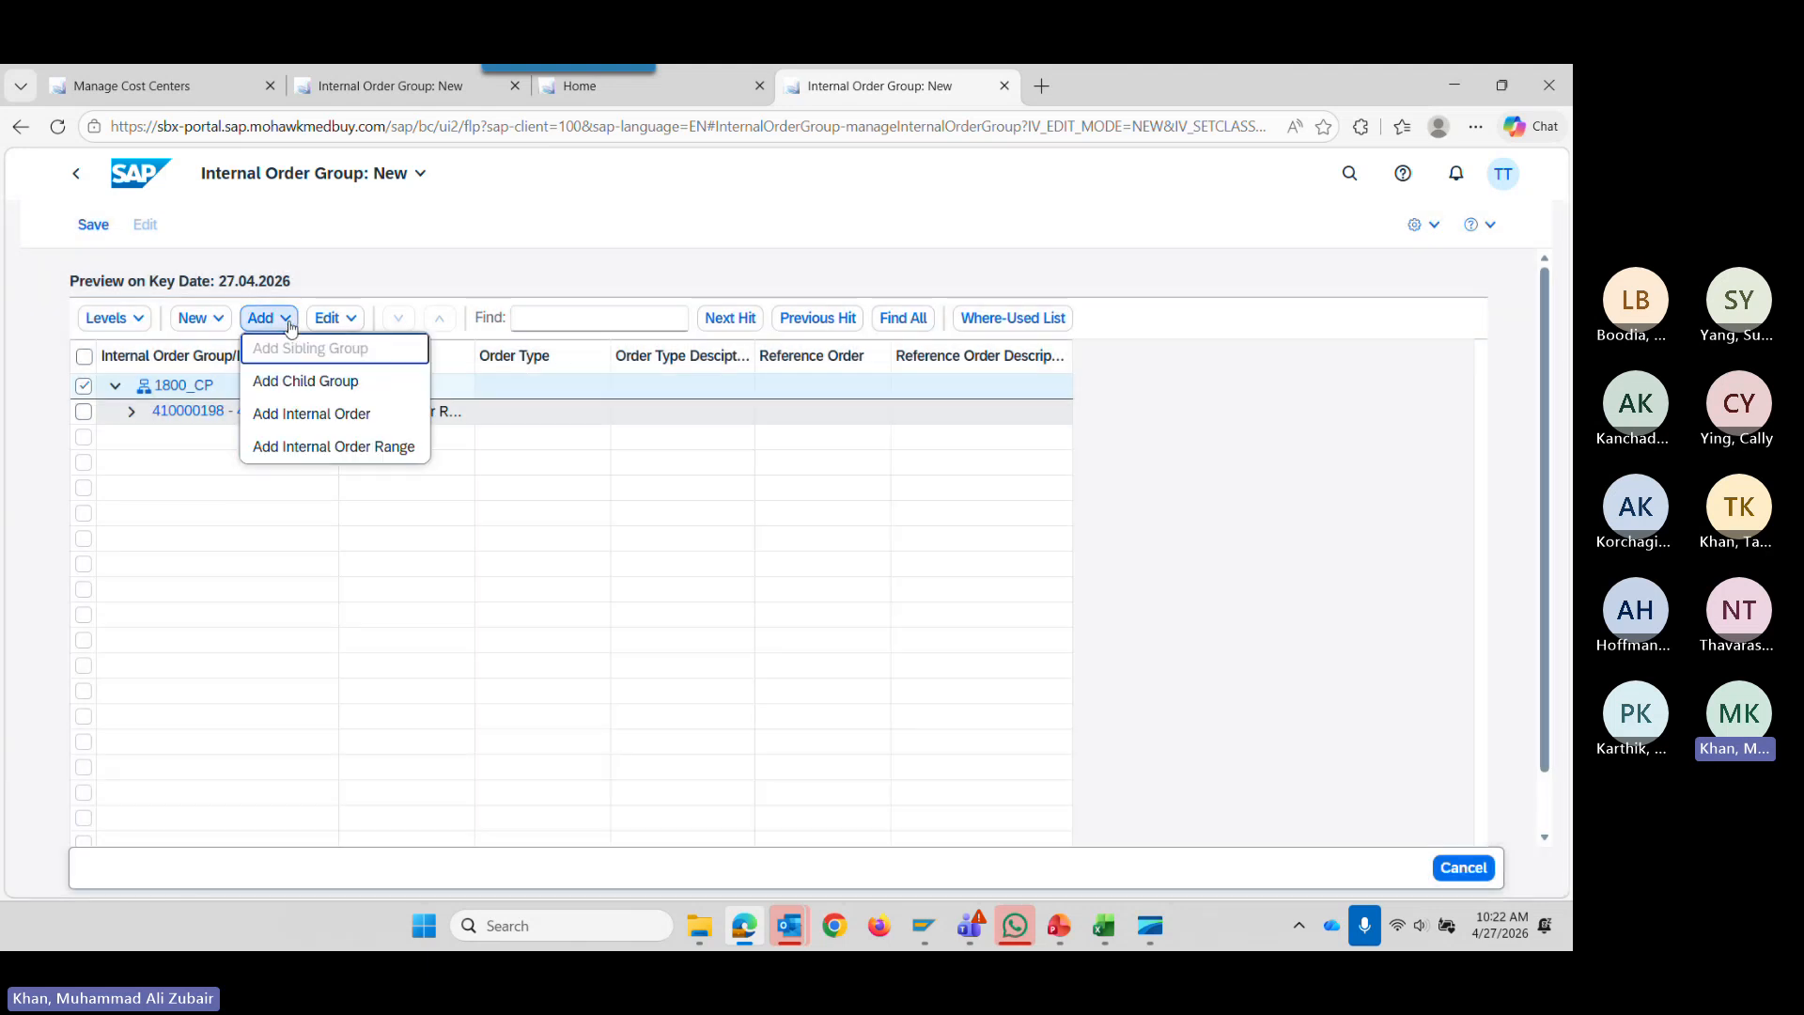
left_click(317, 417)
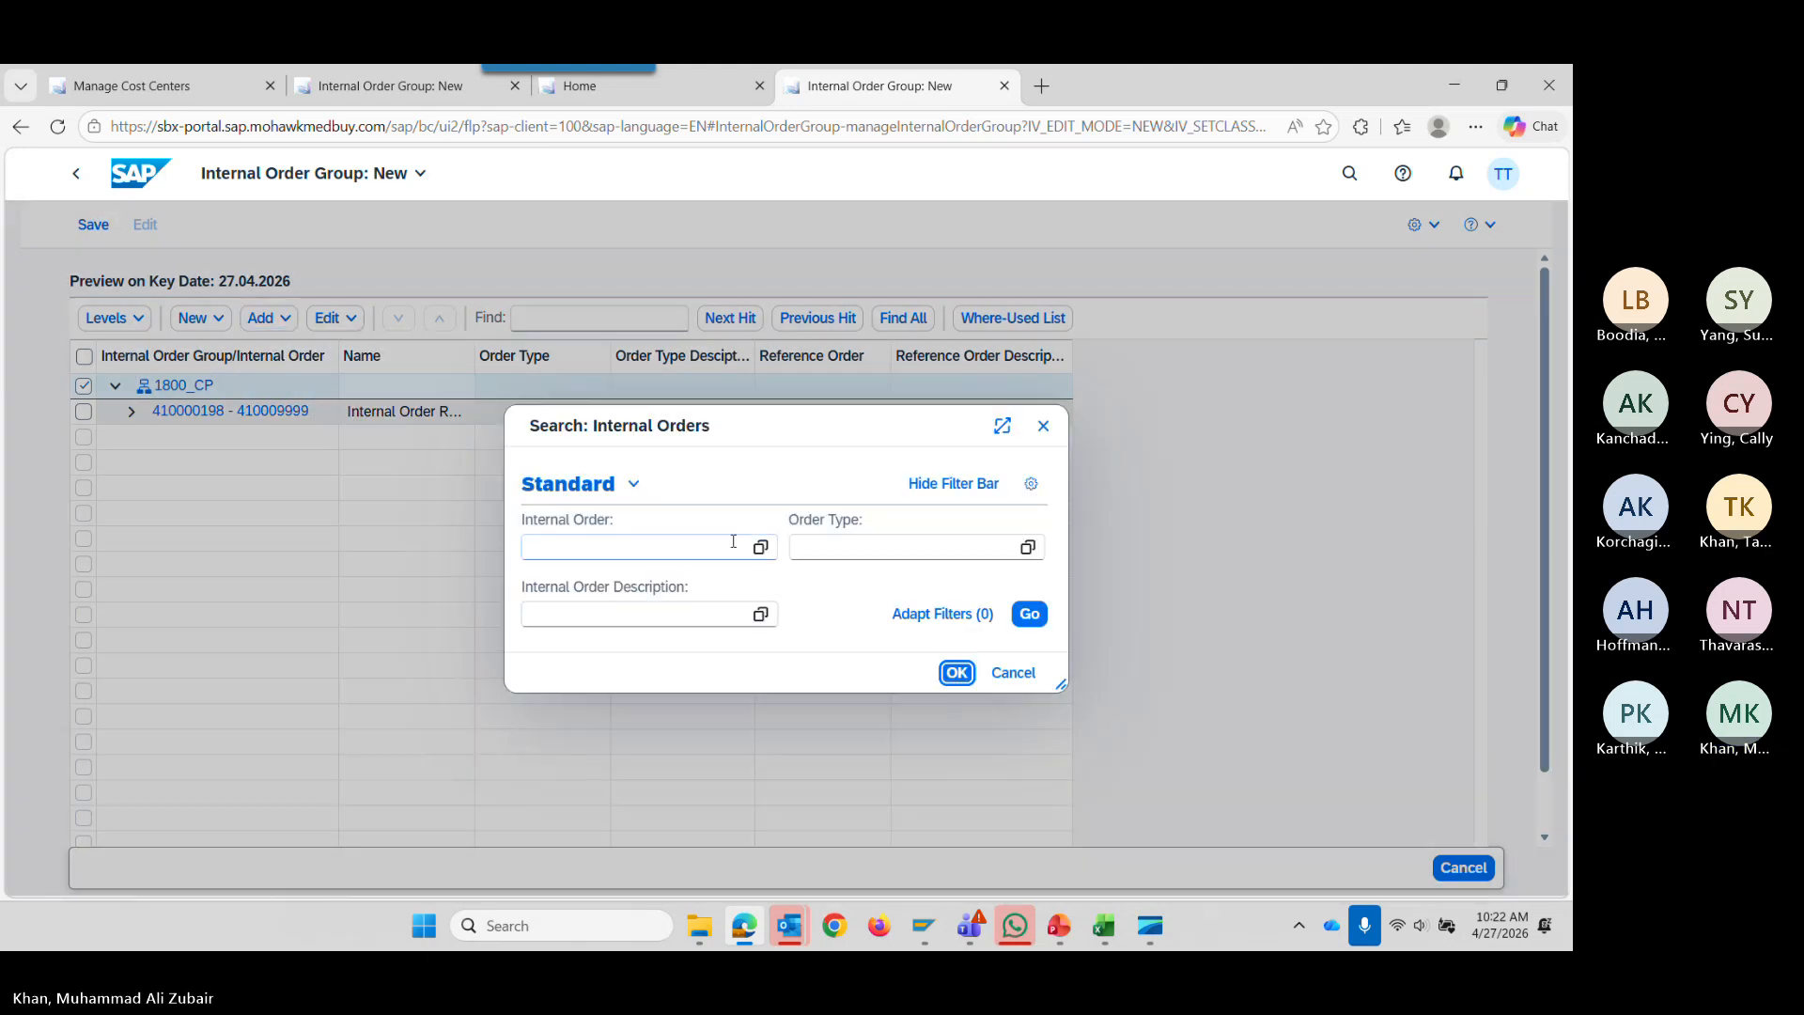
left_click(763, 554)
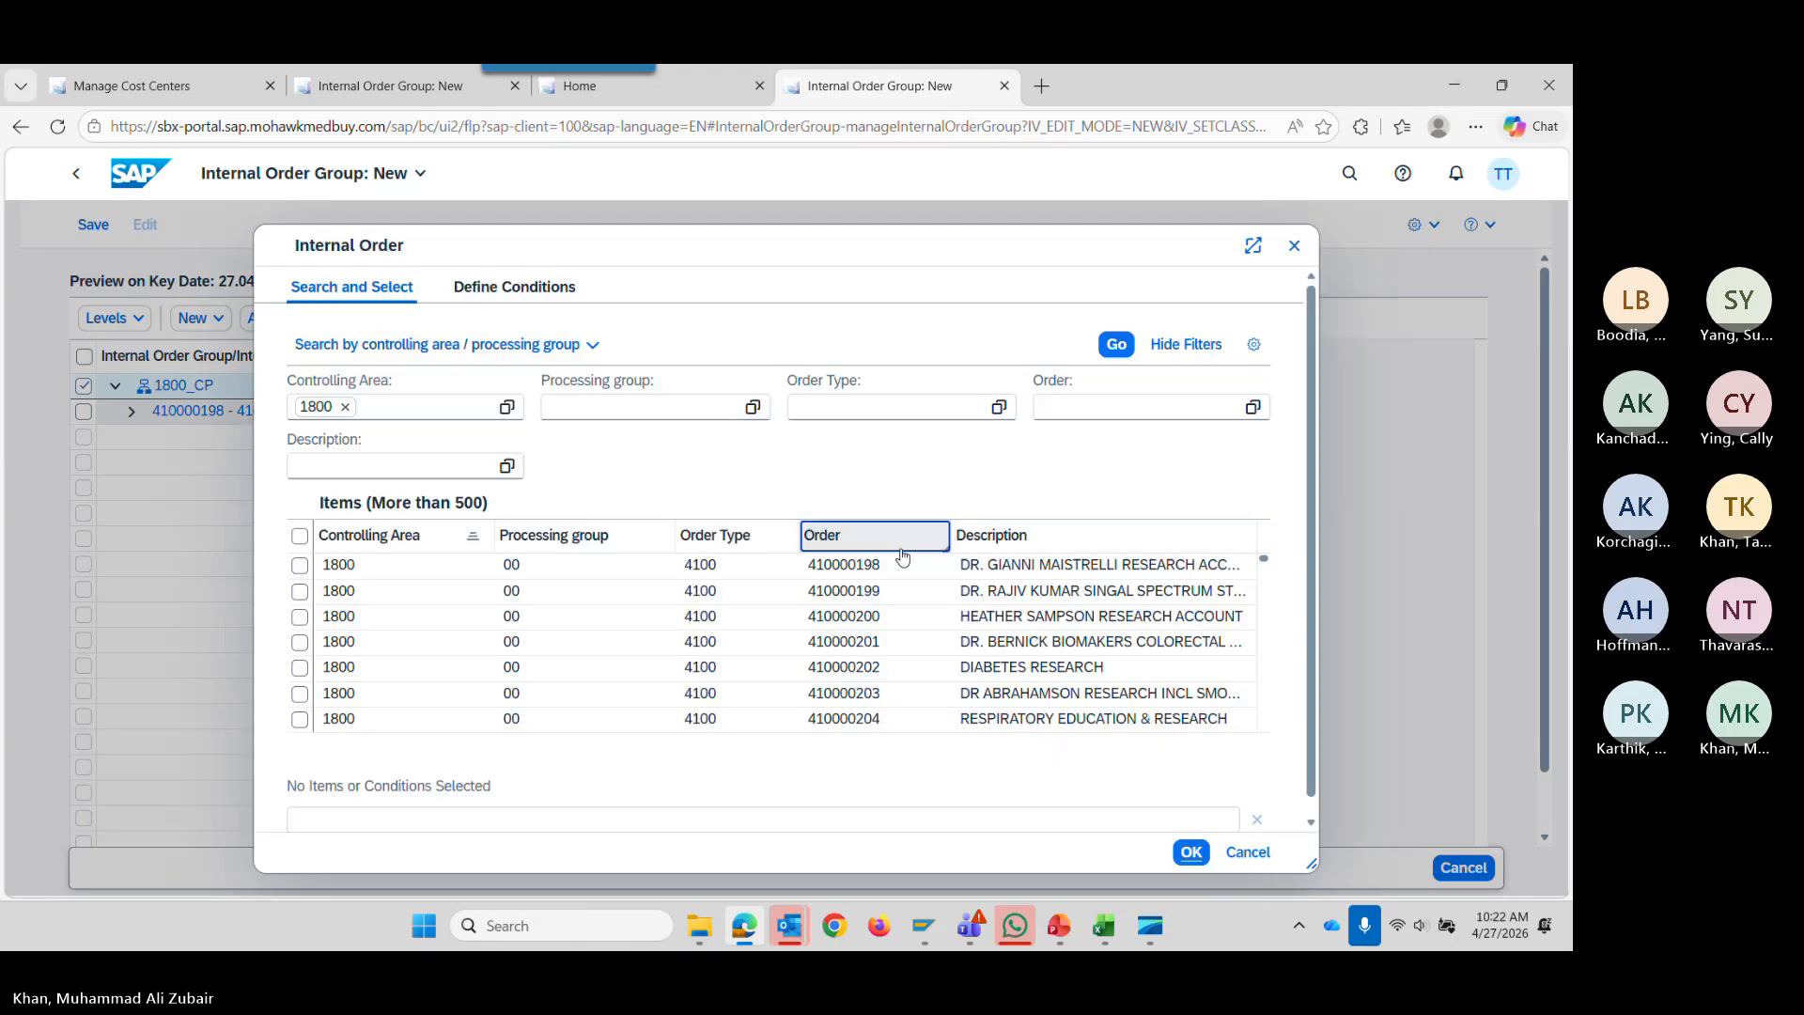
left_click(822, 535)
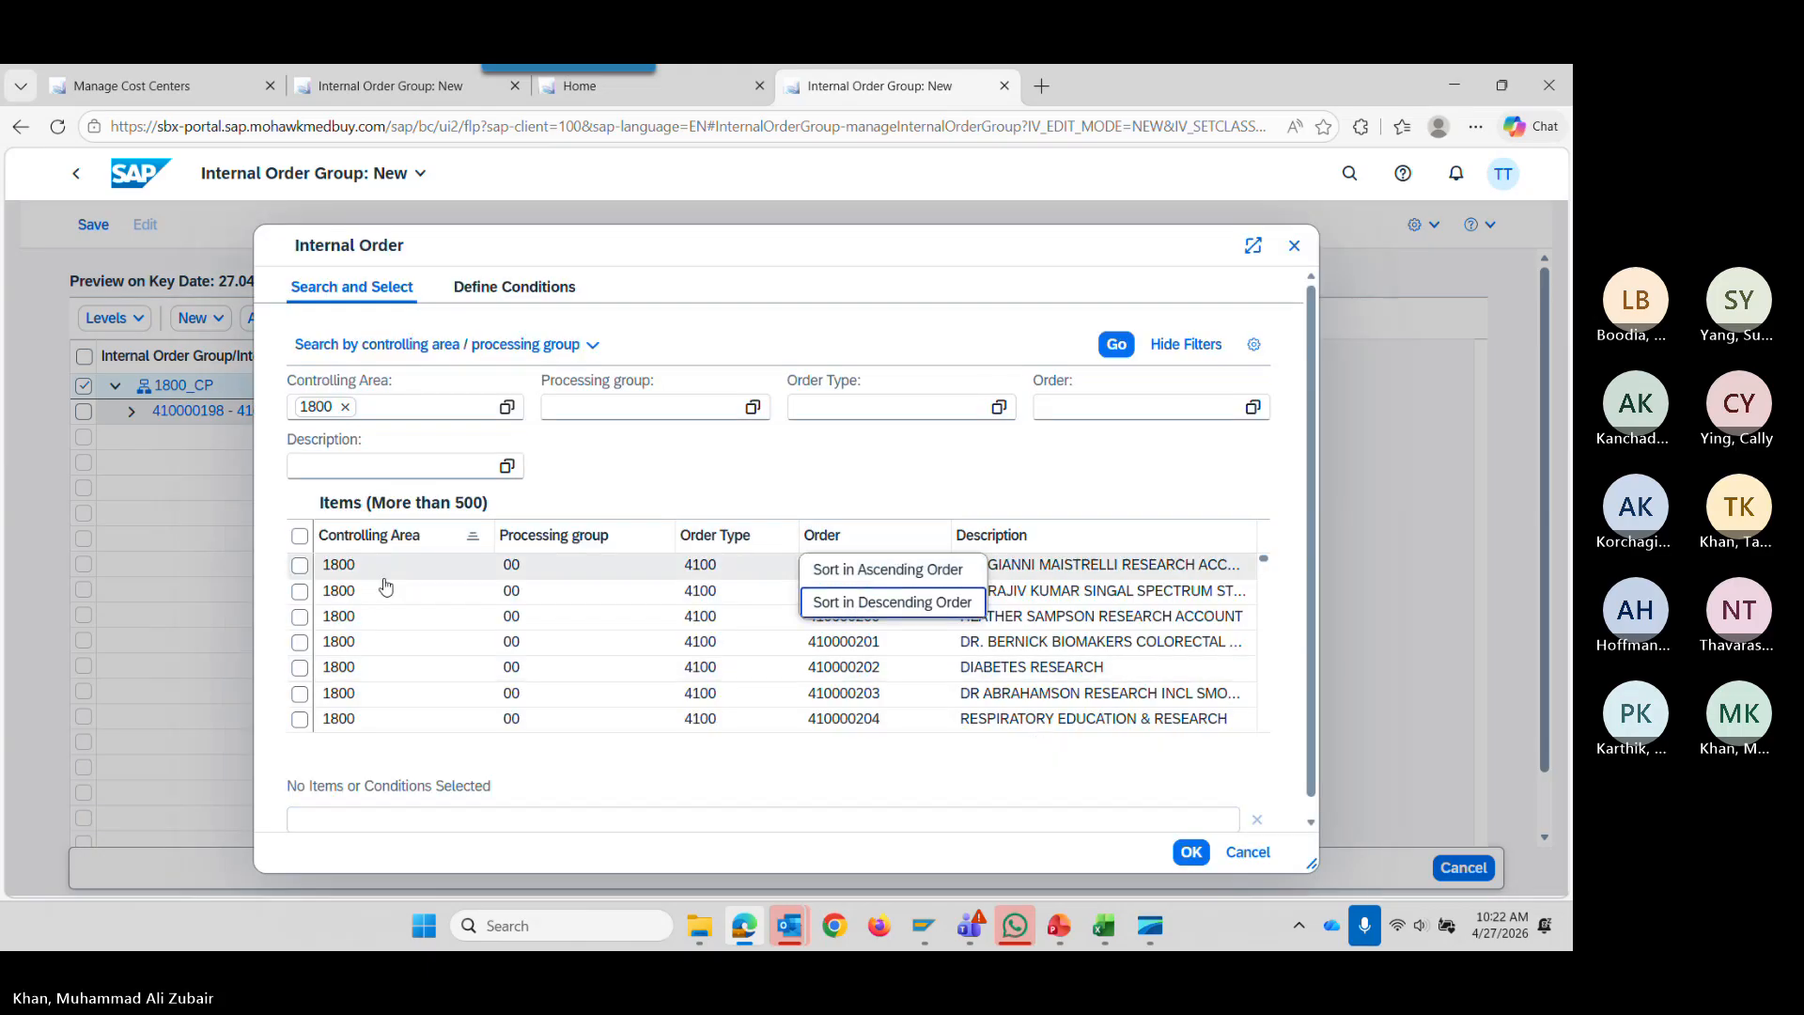
left_click(301, 566)
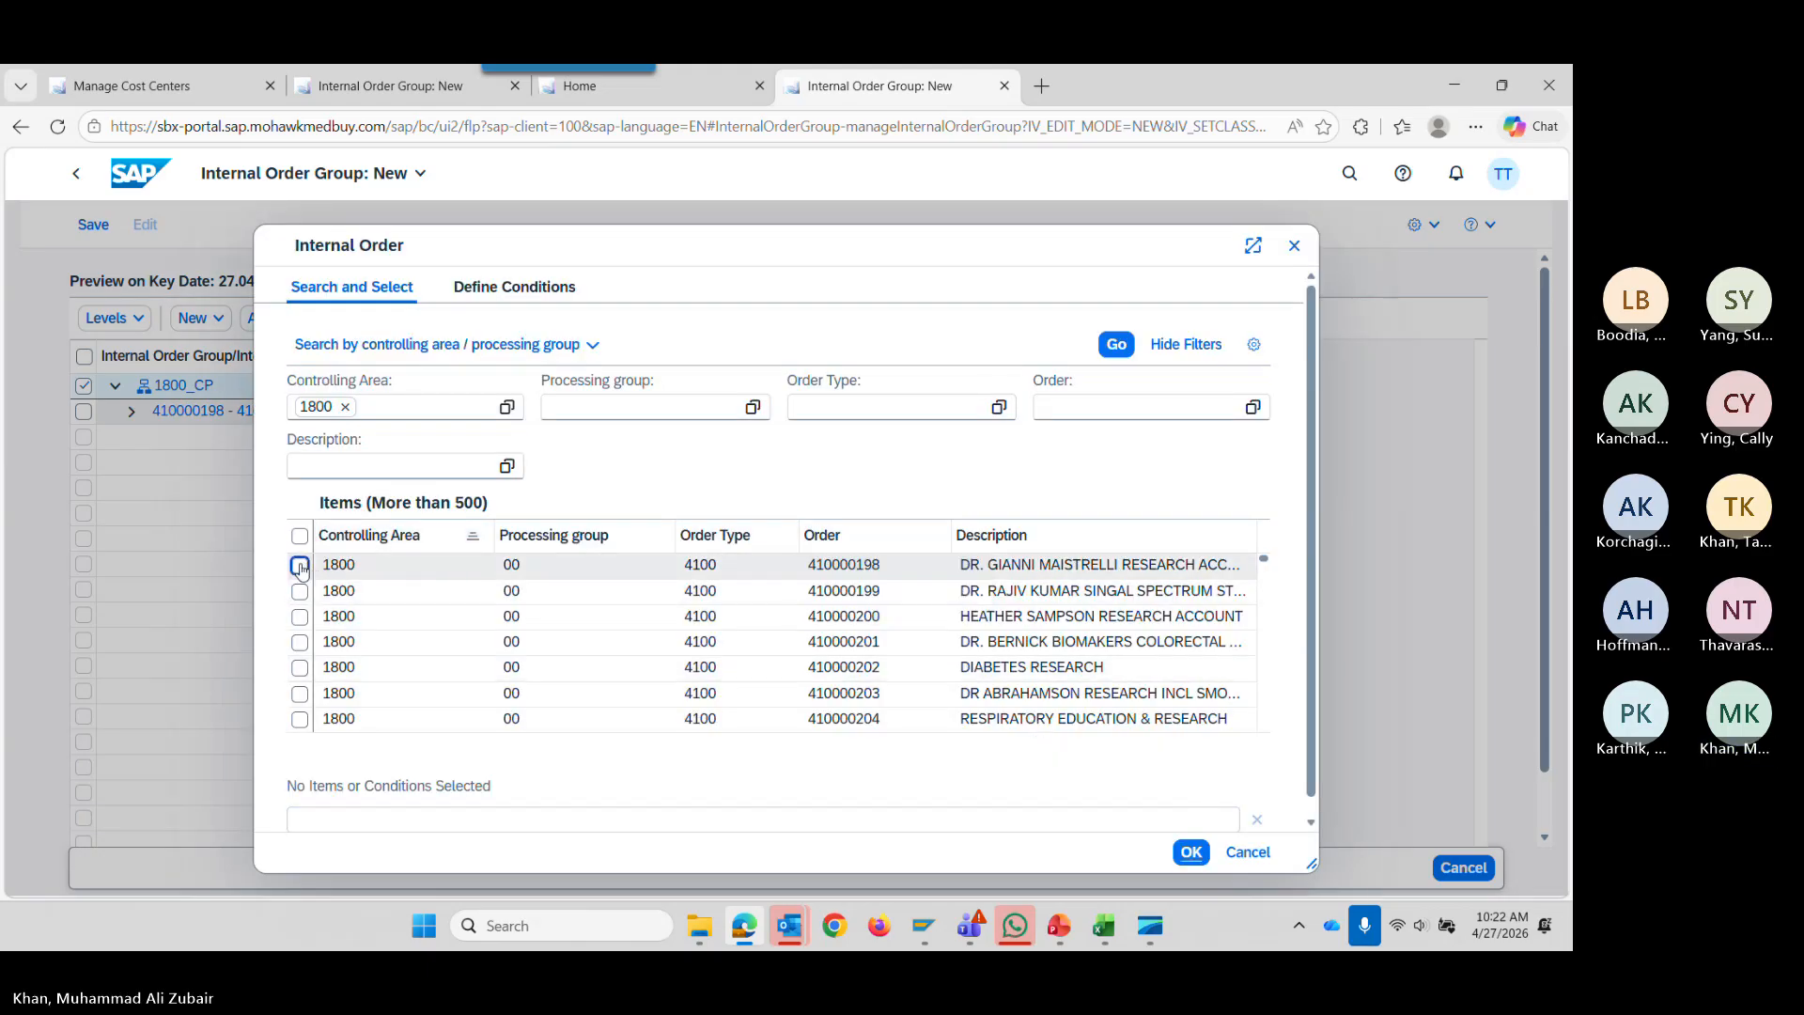
left_click(999, 408)
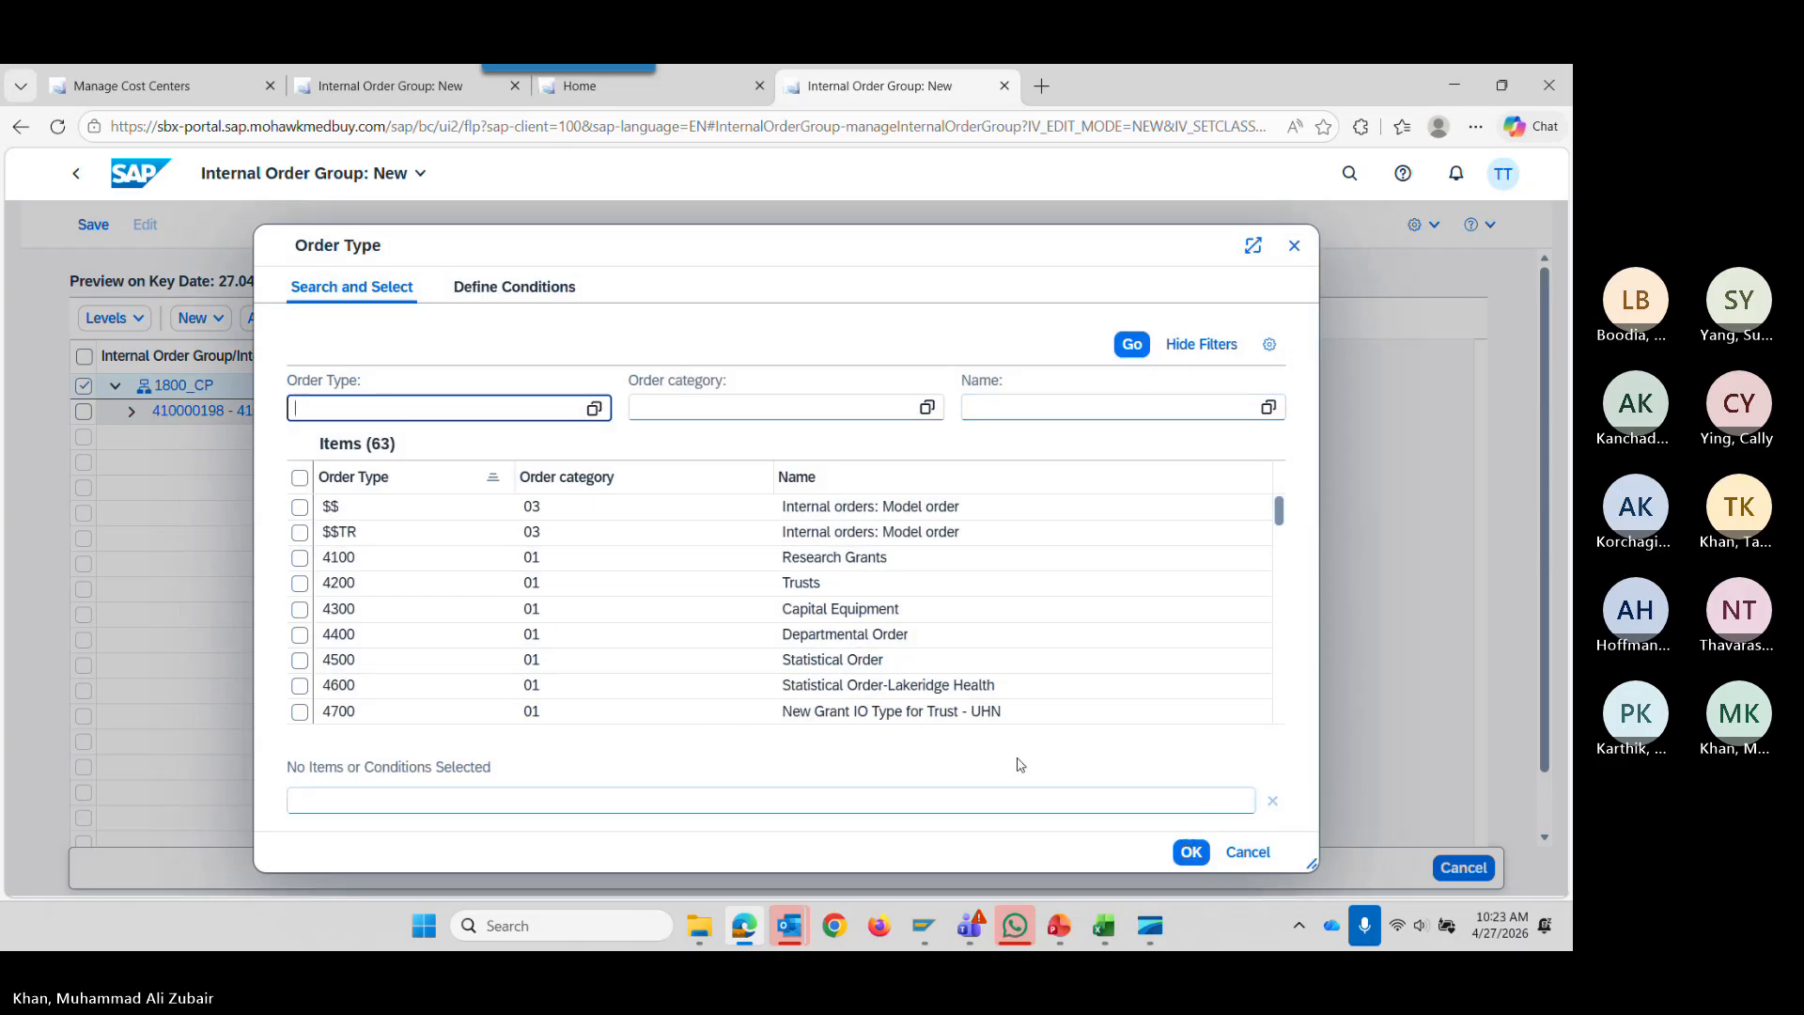
left_click(300, 557)
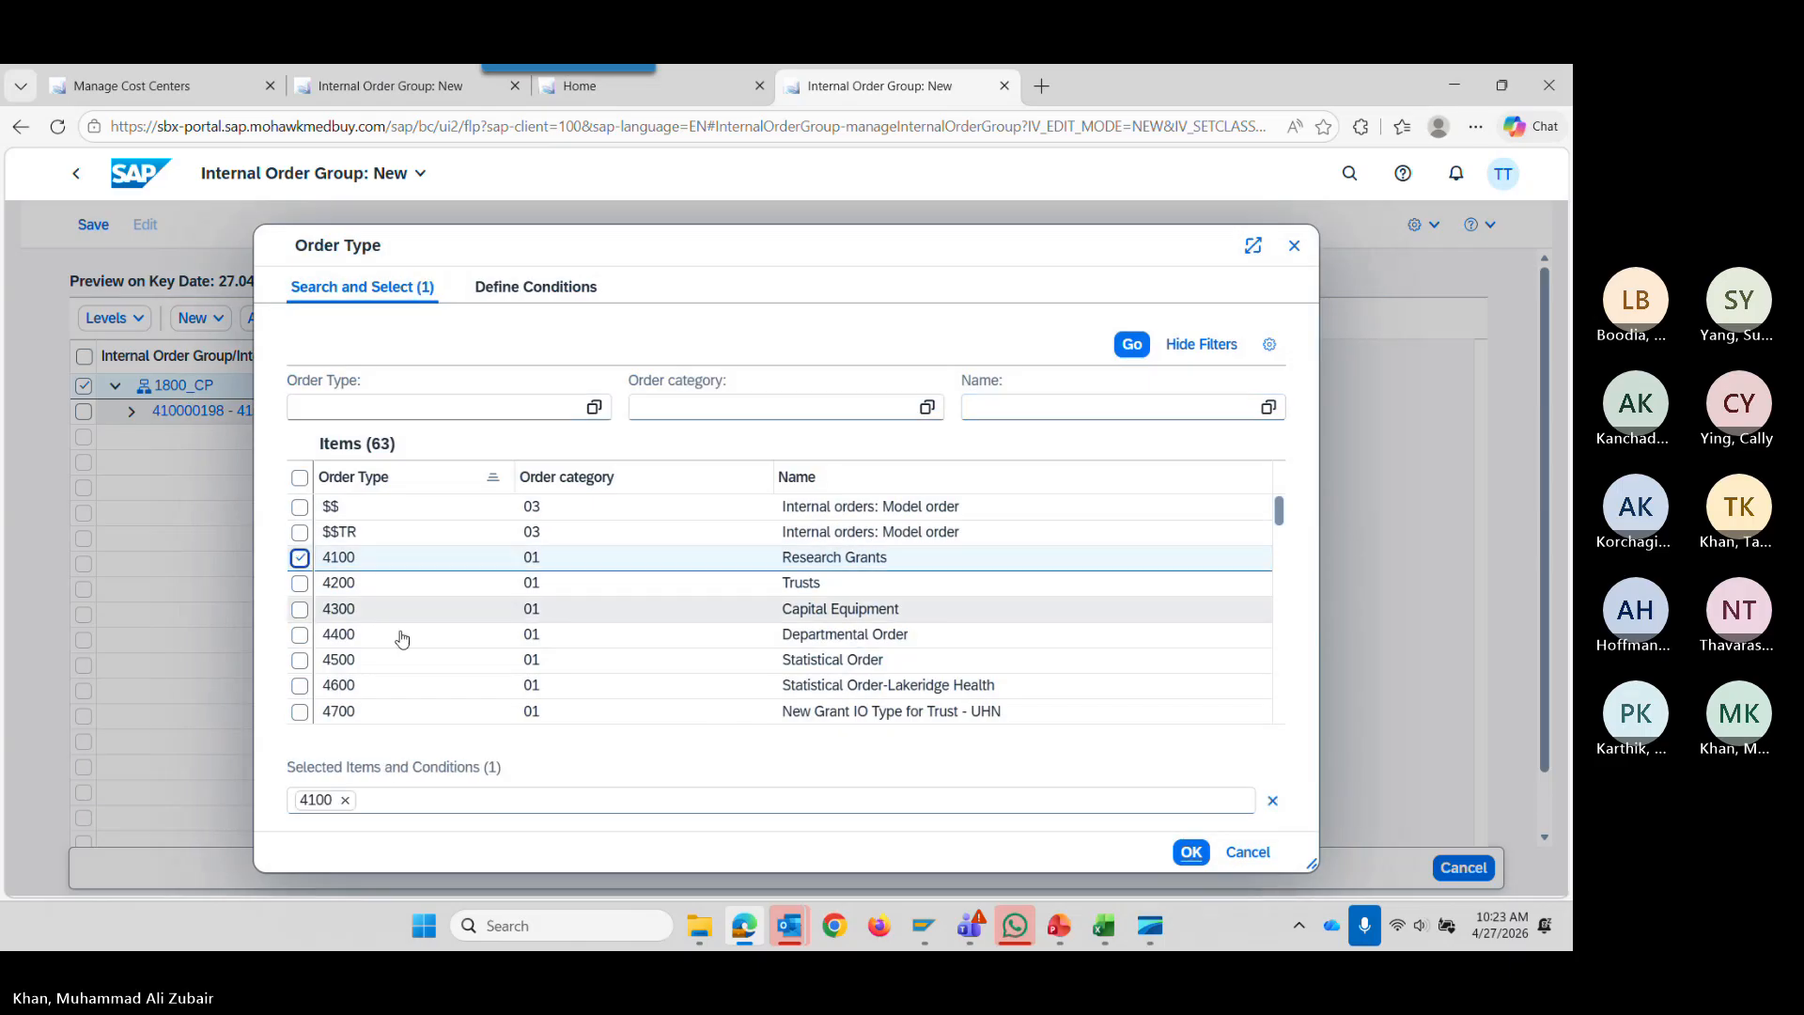
left_click(1191, 851)
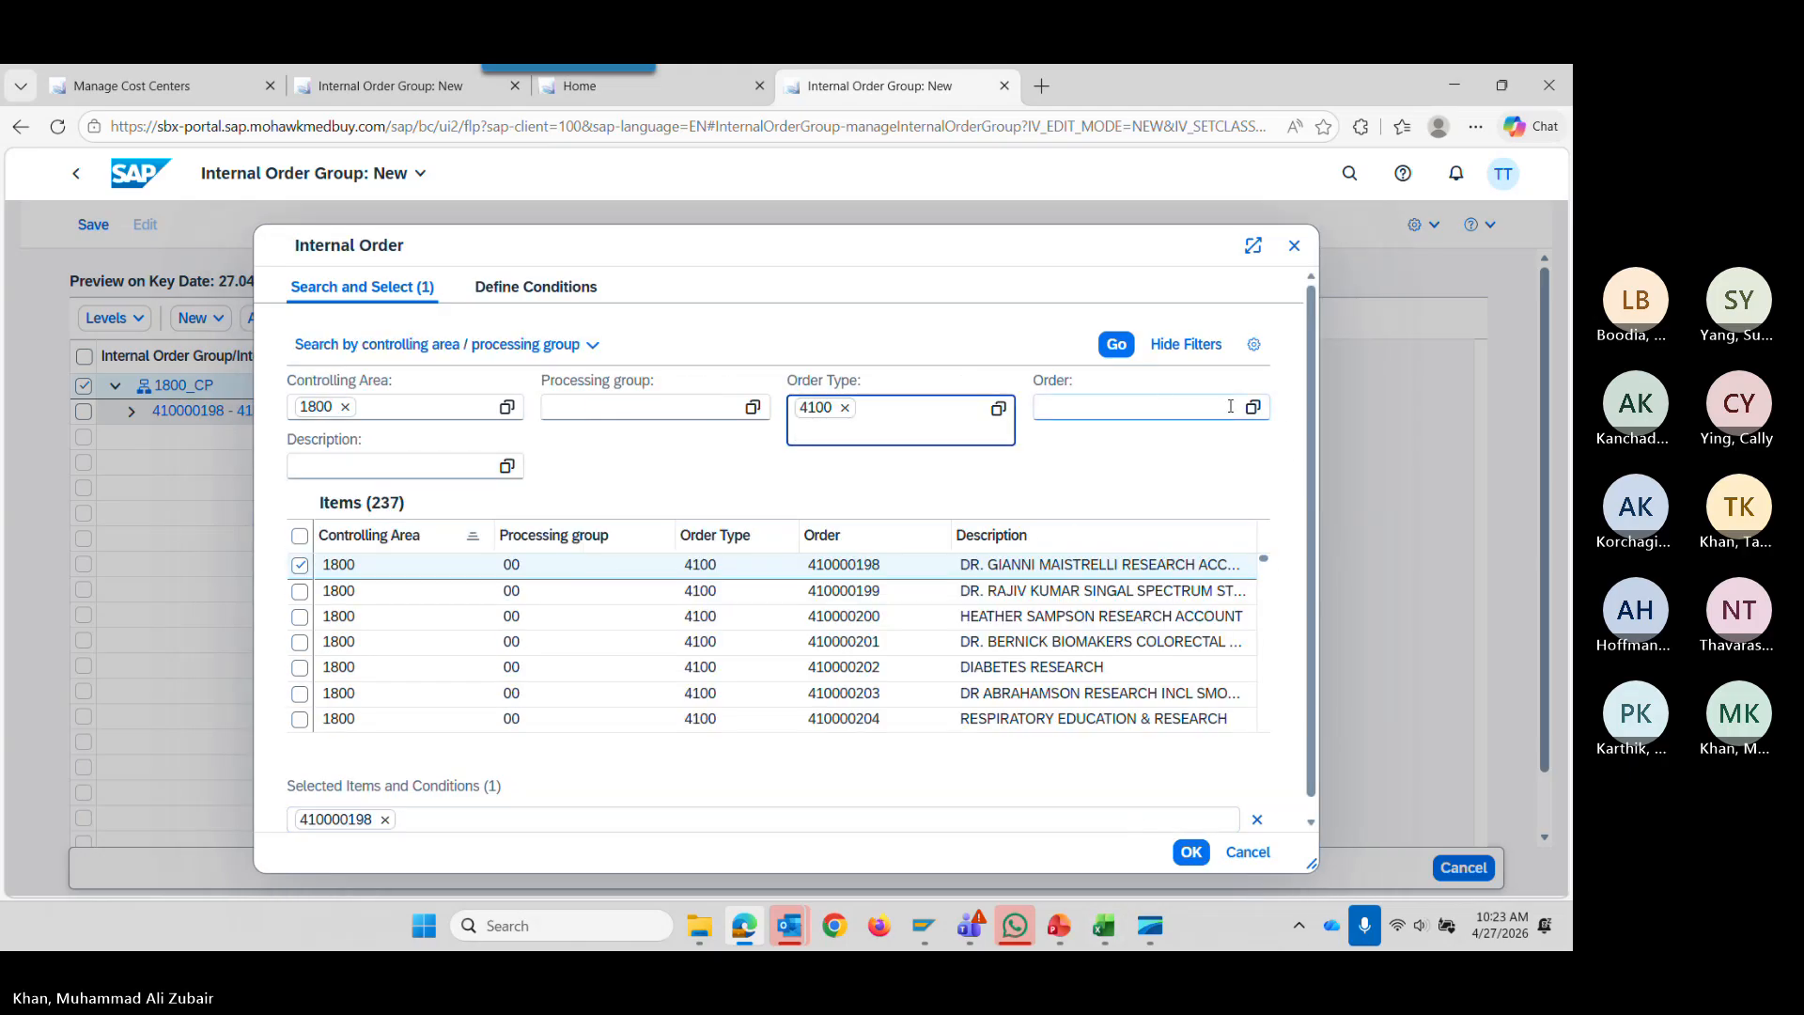
Mark the second listed research grant order as well and accept both orders as the internal order search criteria.
left_click(1253, 408)
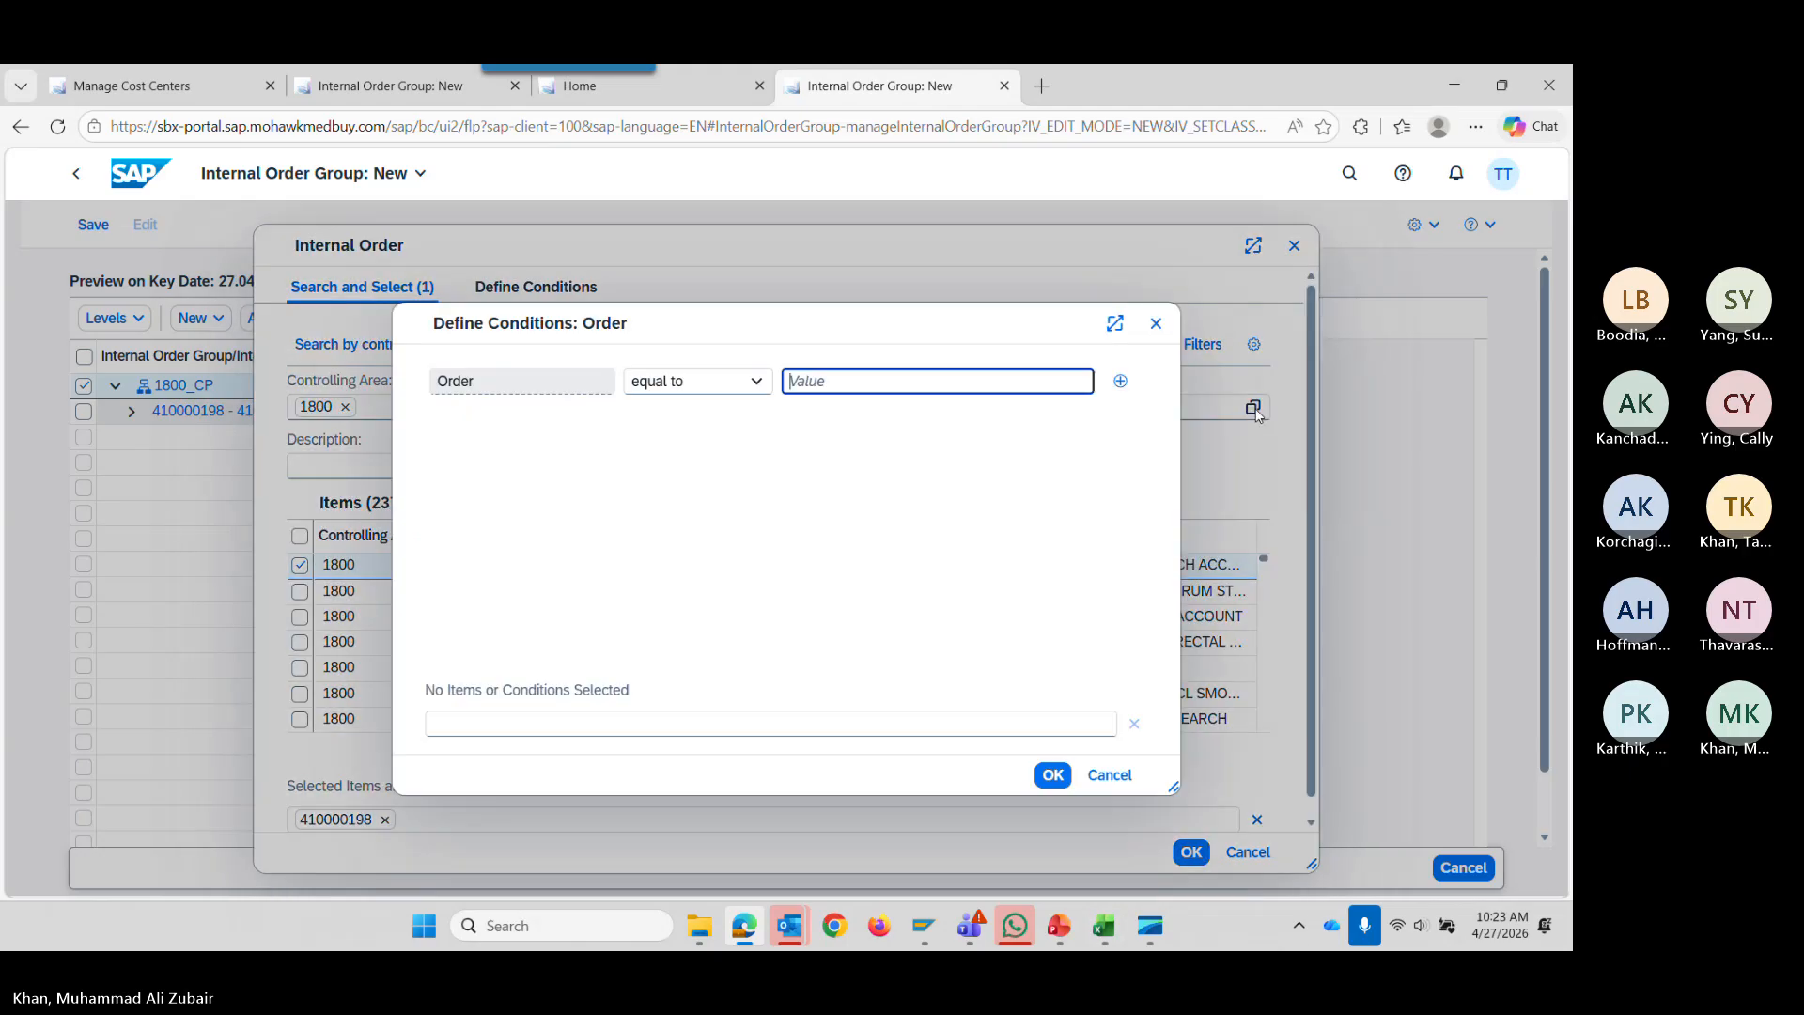
left_click(1155, 322)
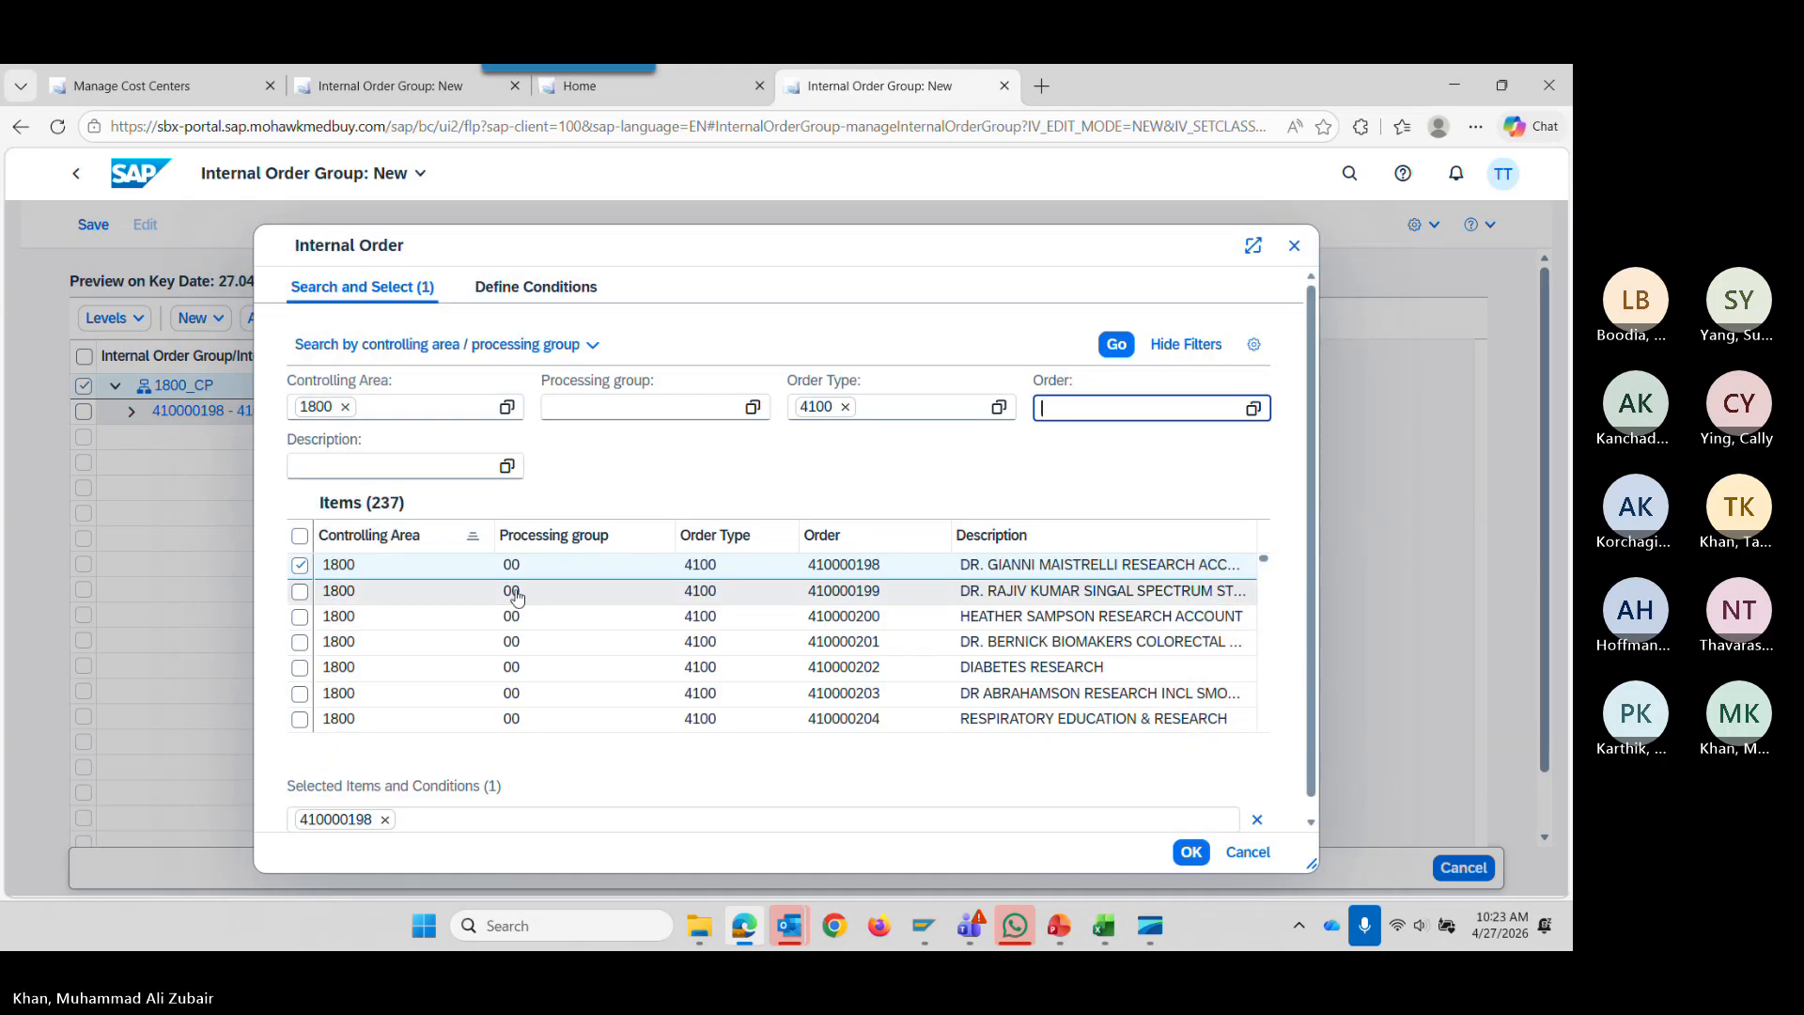
left_click(308, 592)
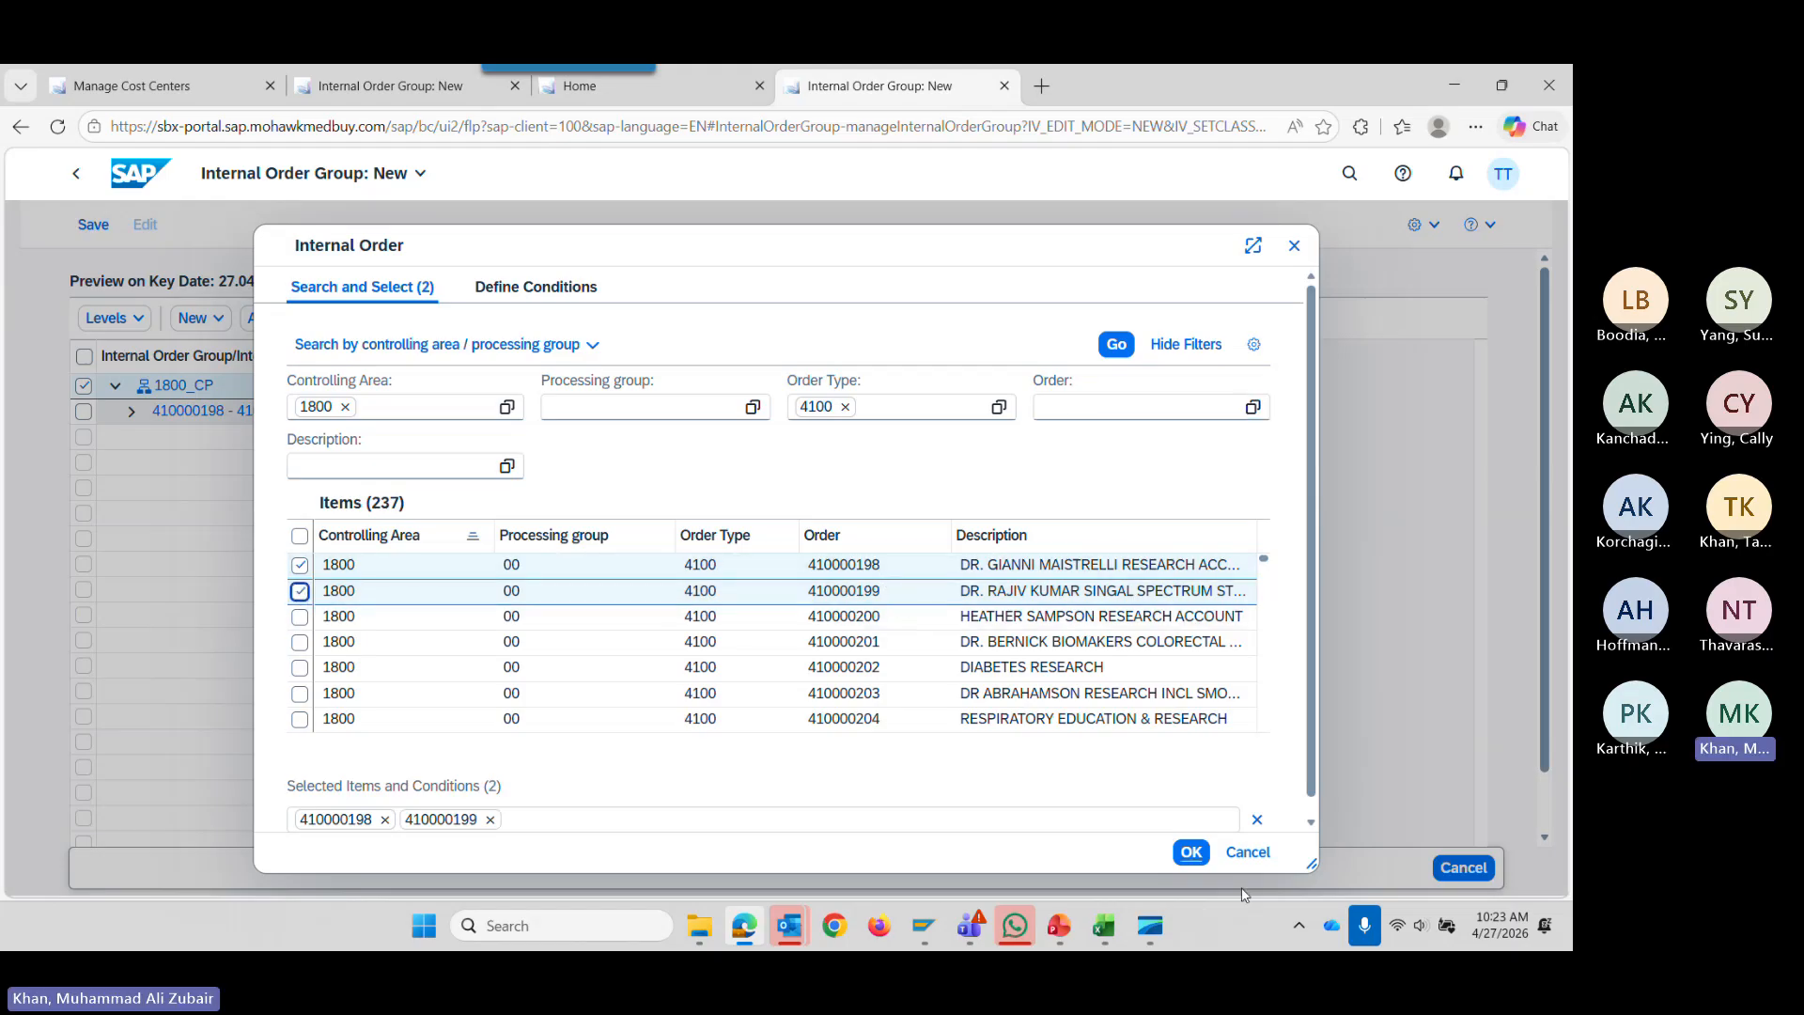
left_click(1191, 853)
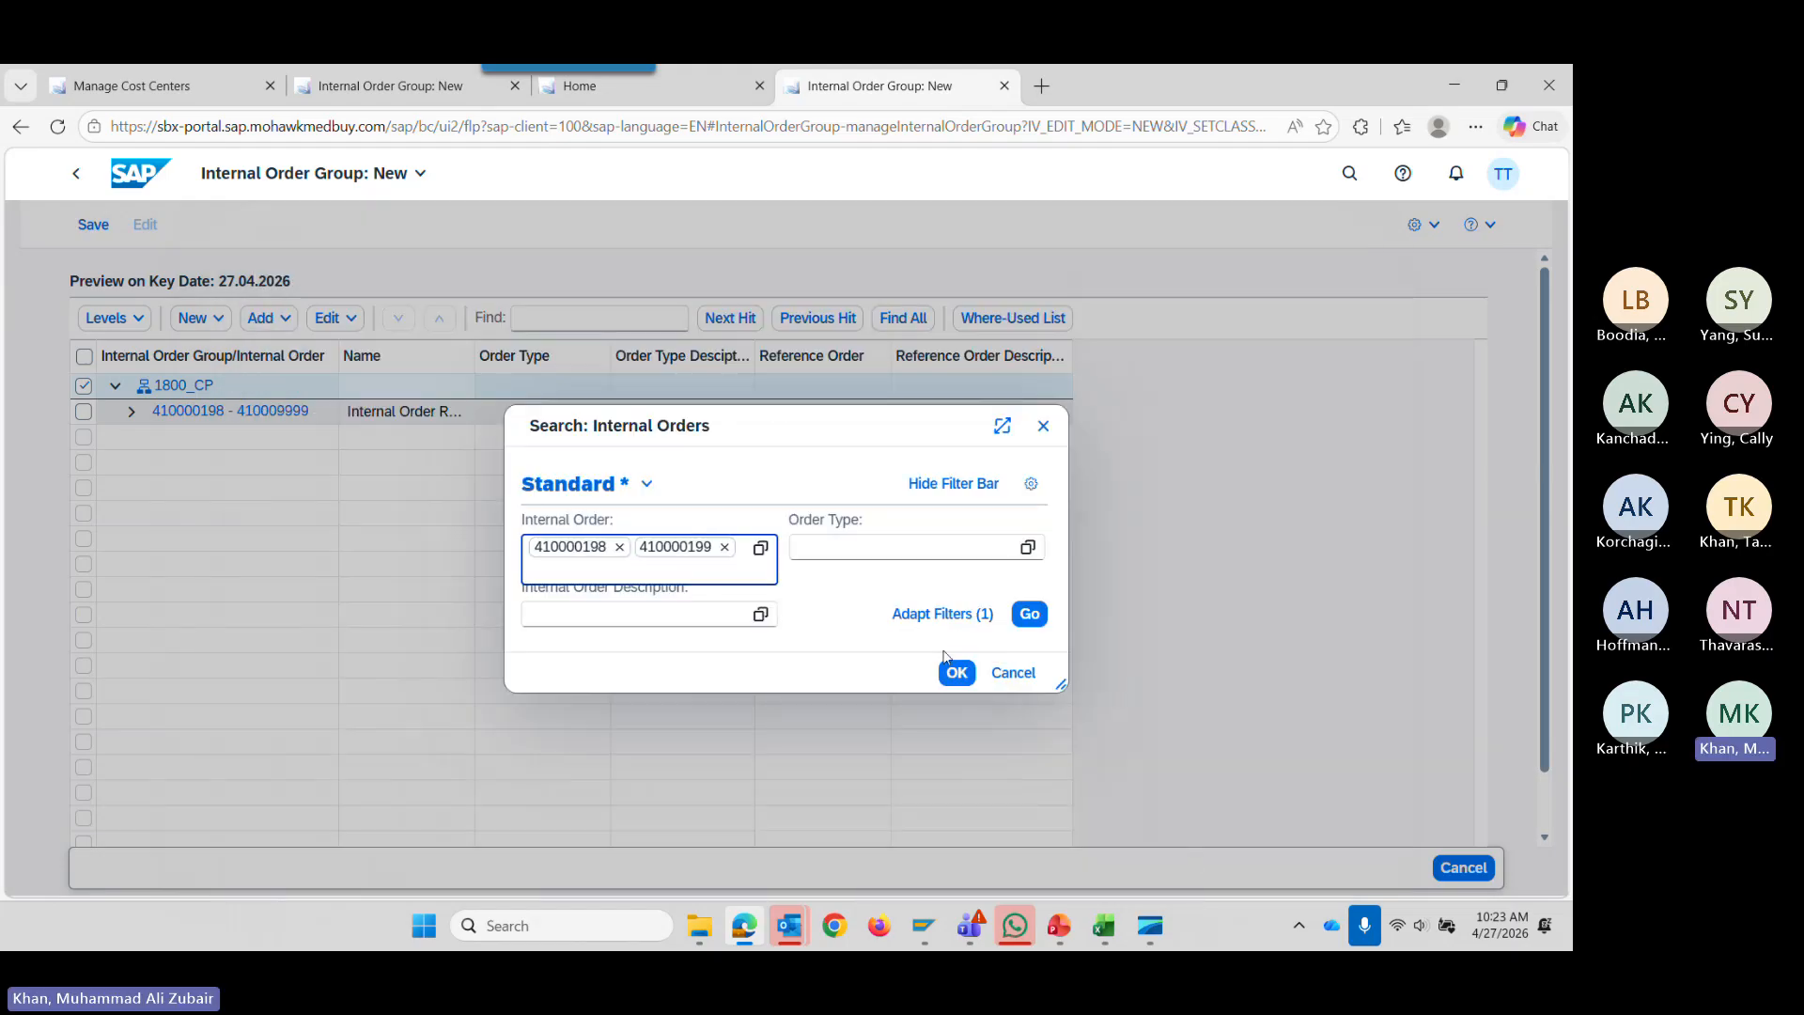
Search for the two chosen orders, select both results, try to add them to 1800_CP, and dismiss the search.
left_click(1029, 616)
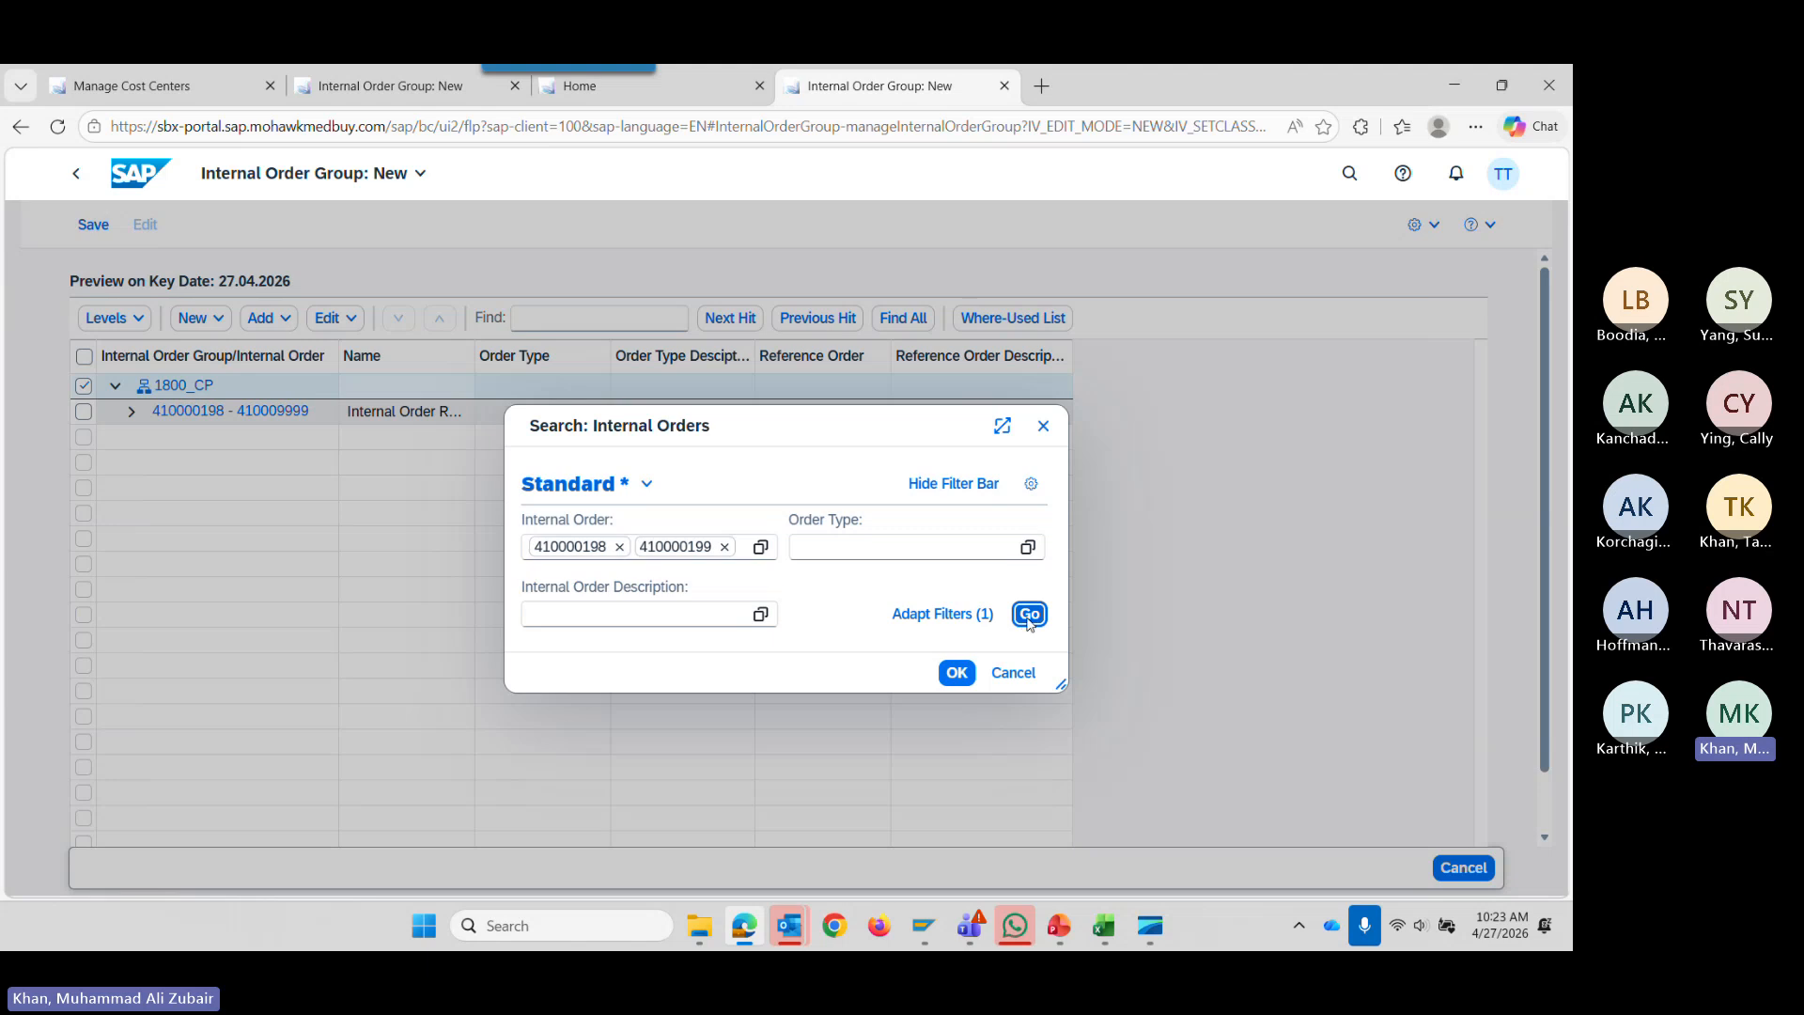
left_click(236, 539)
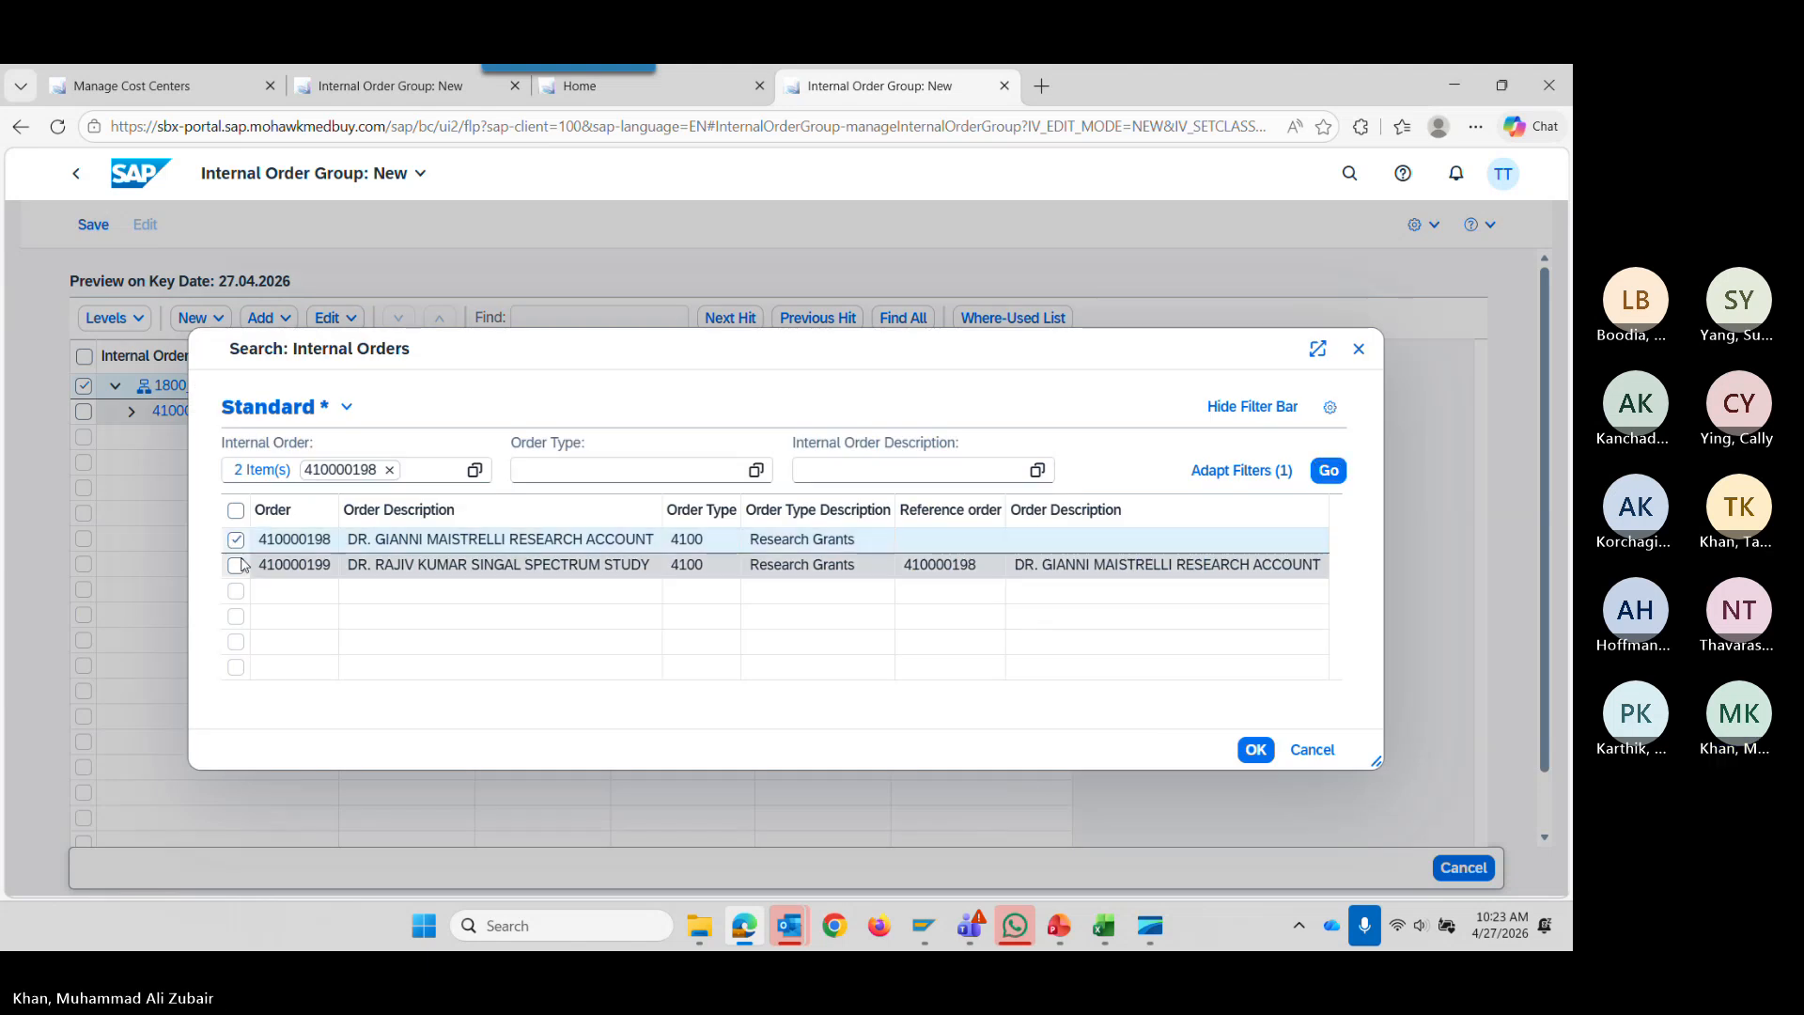
left_click(236, 564)
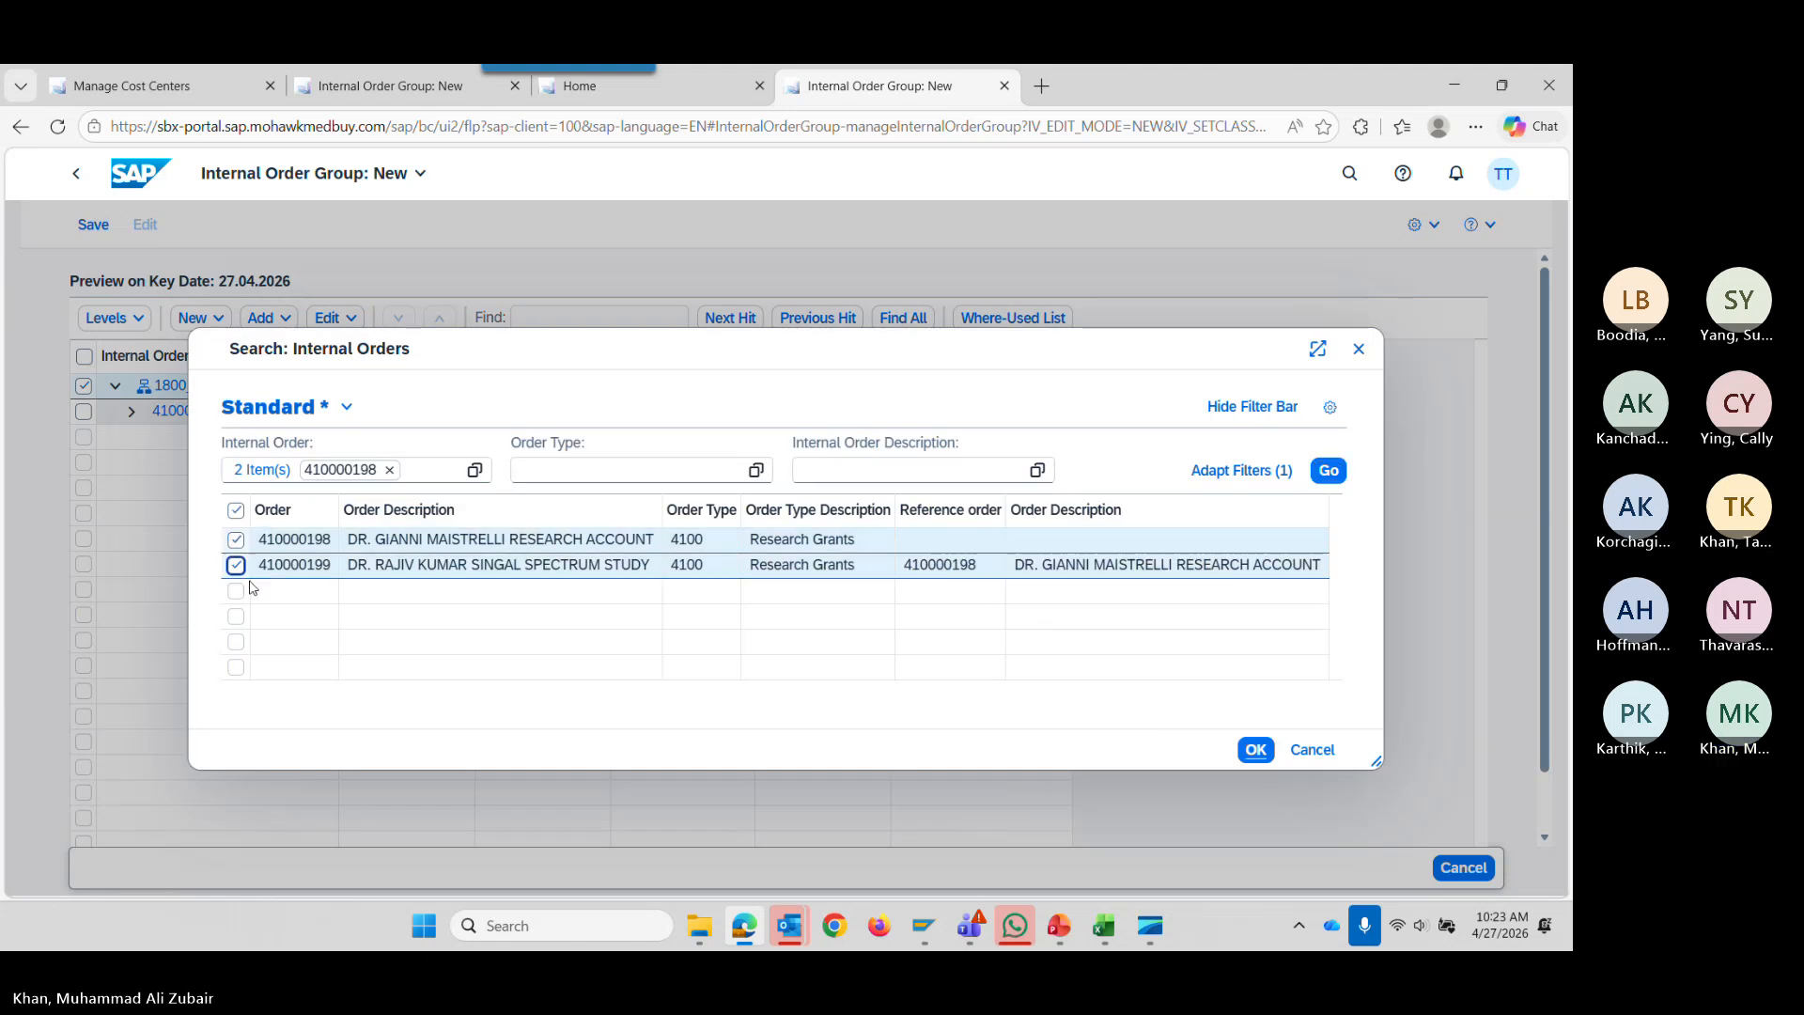
left_click(1245, 751)
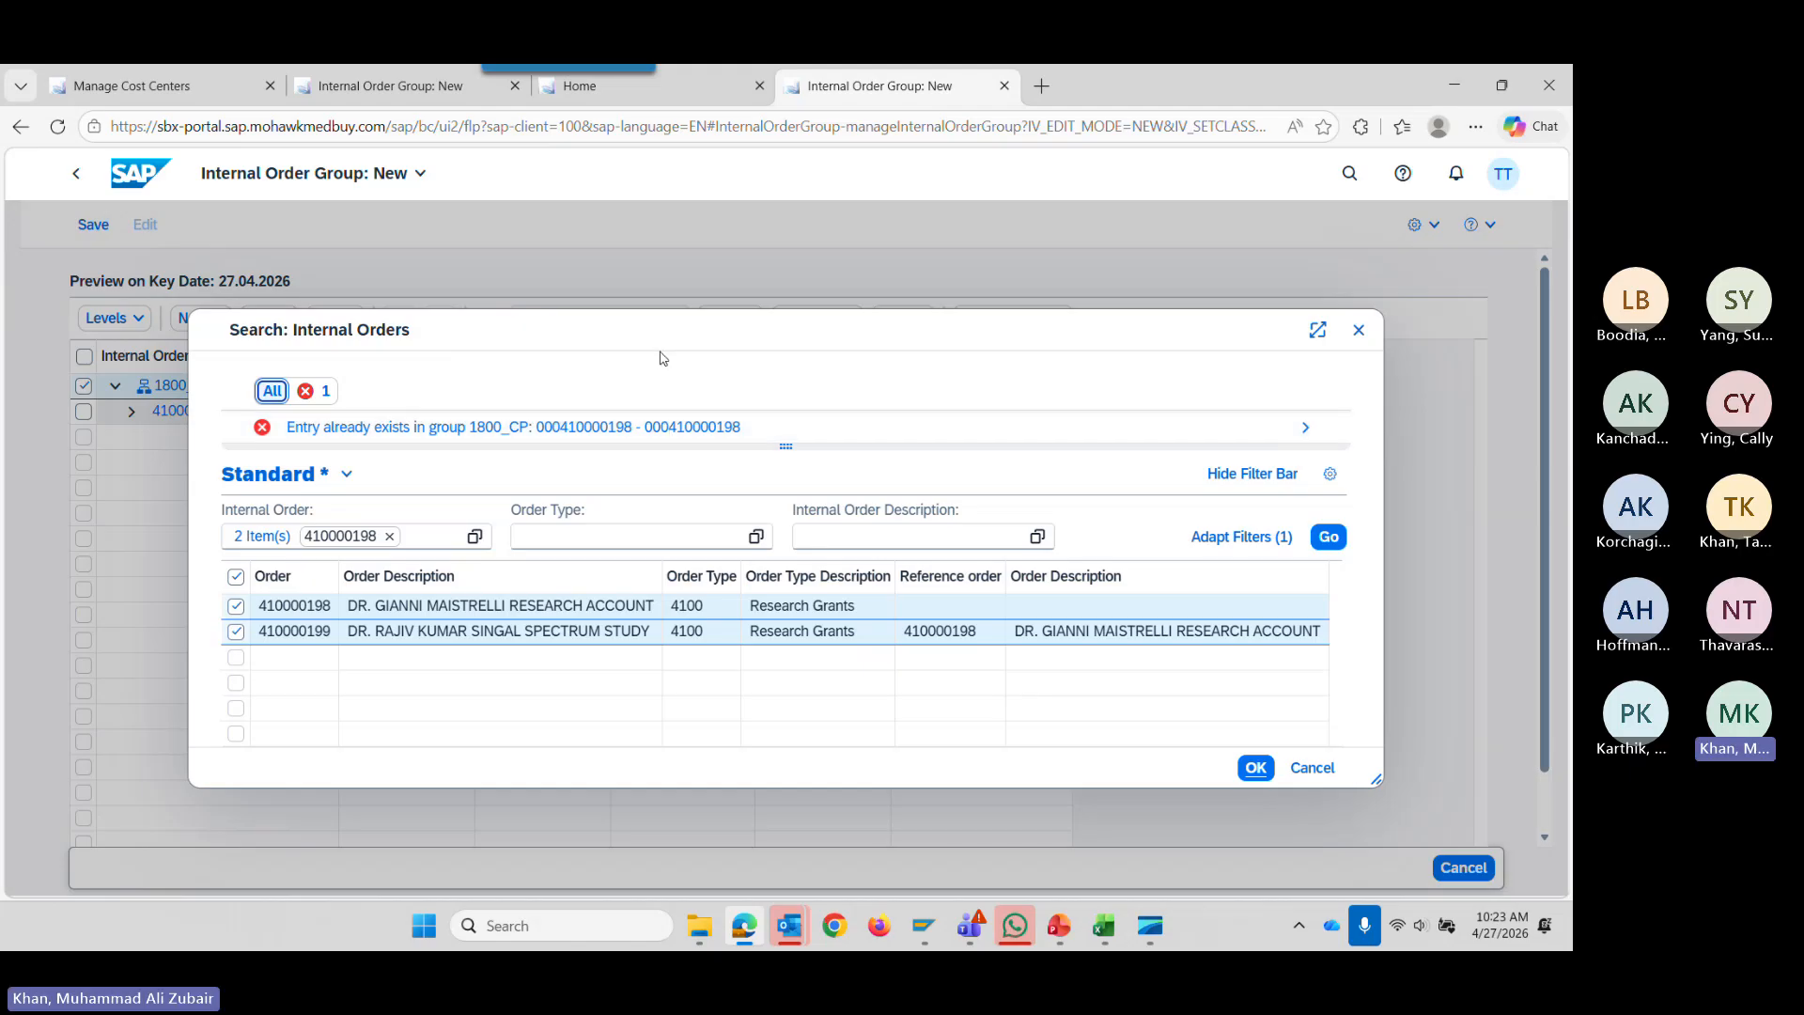
left_click_drag(646, 326, 903, 466)
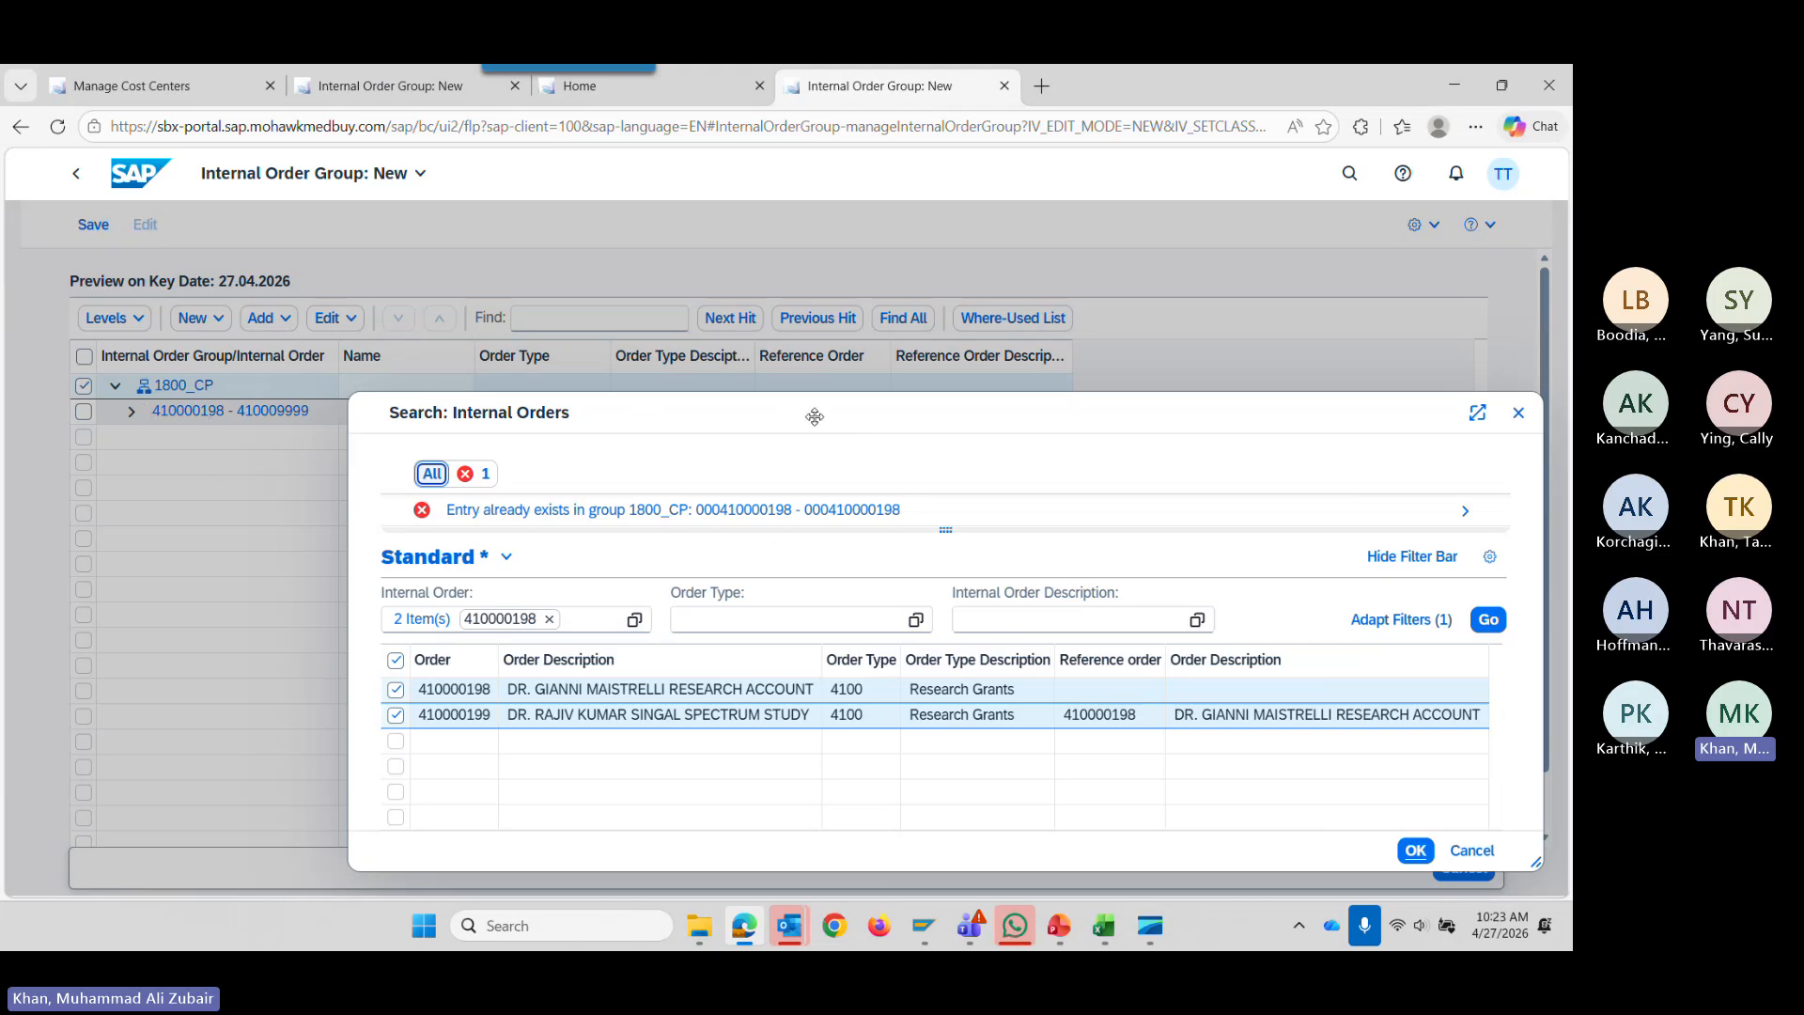
mouse_move(818, 422)
left_mouse_down()
mouse_move(604, 350)
mouse_move(648, 411)
mouse_move(842, 445)
left_mouse_up()
left_click_drag(981, 425, 886, 331)
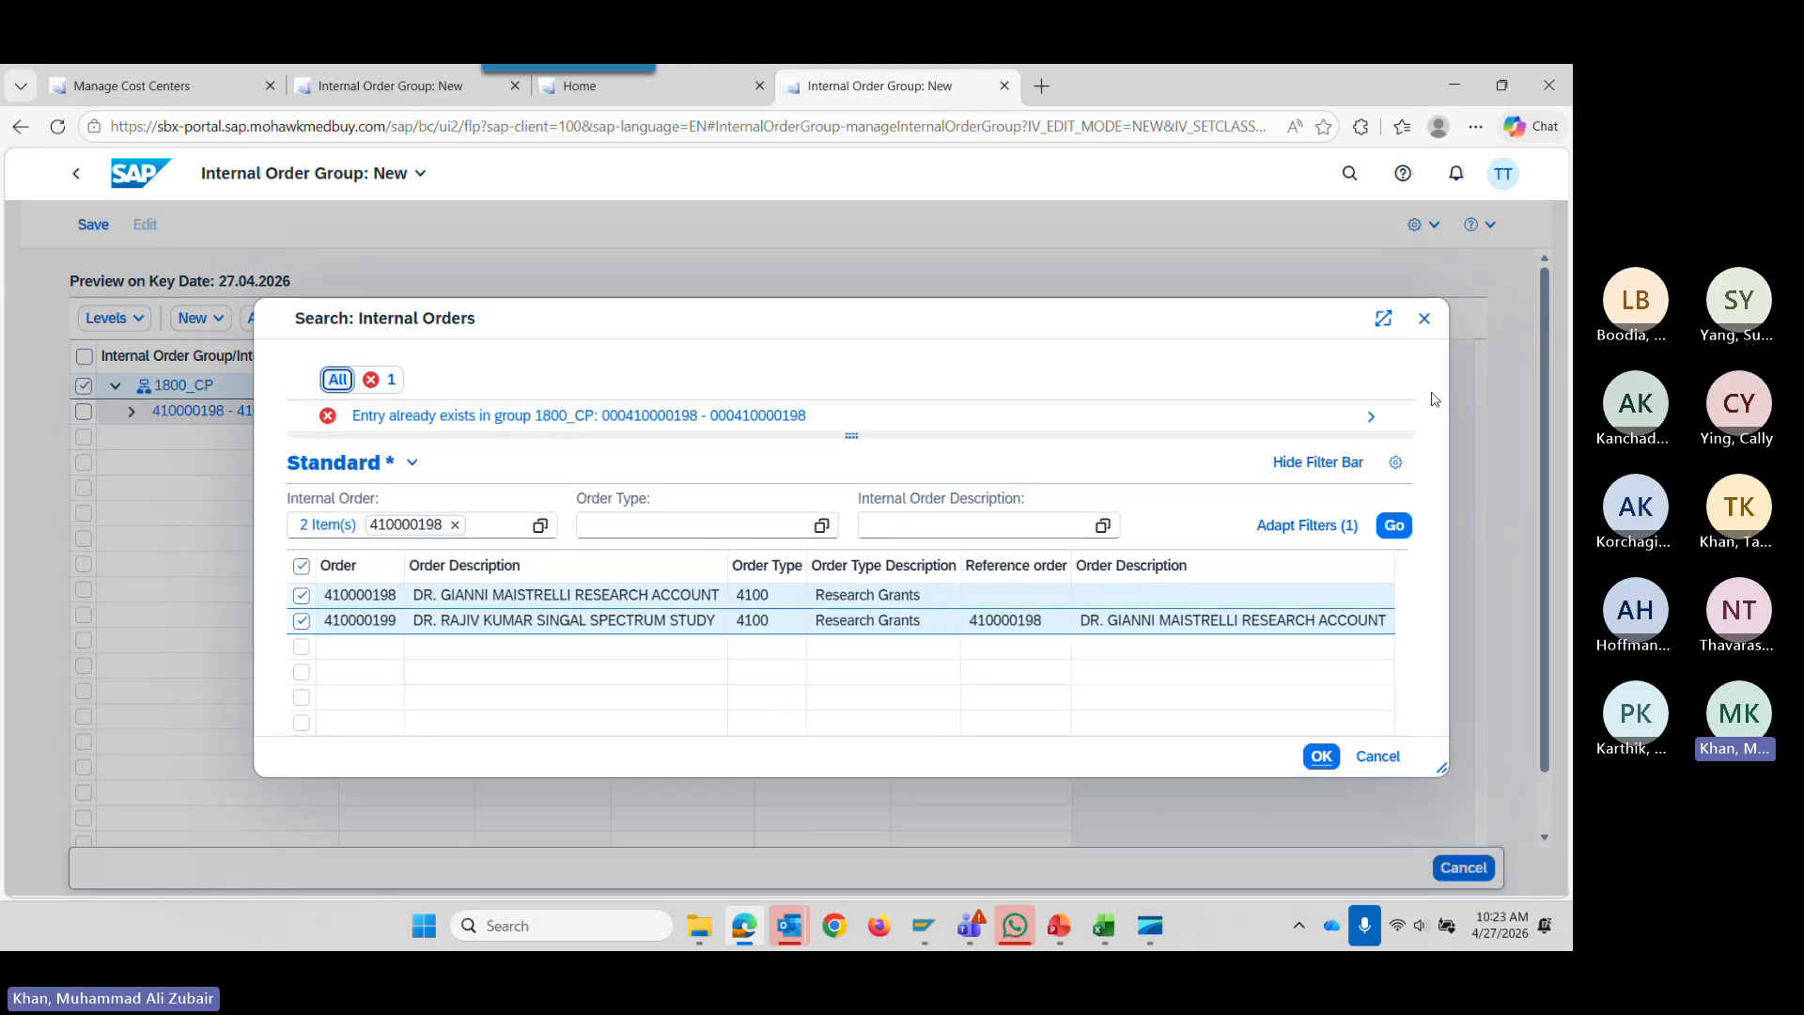
left_click(1378, 756)
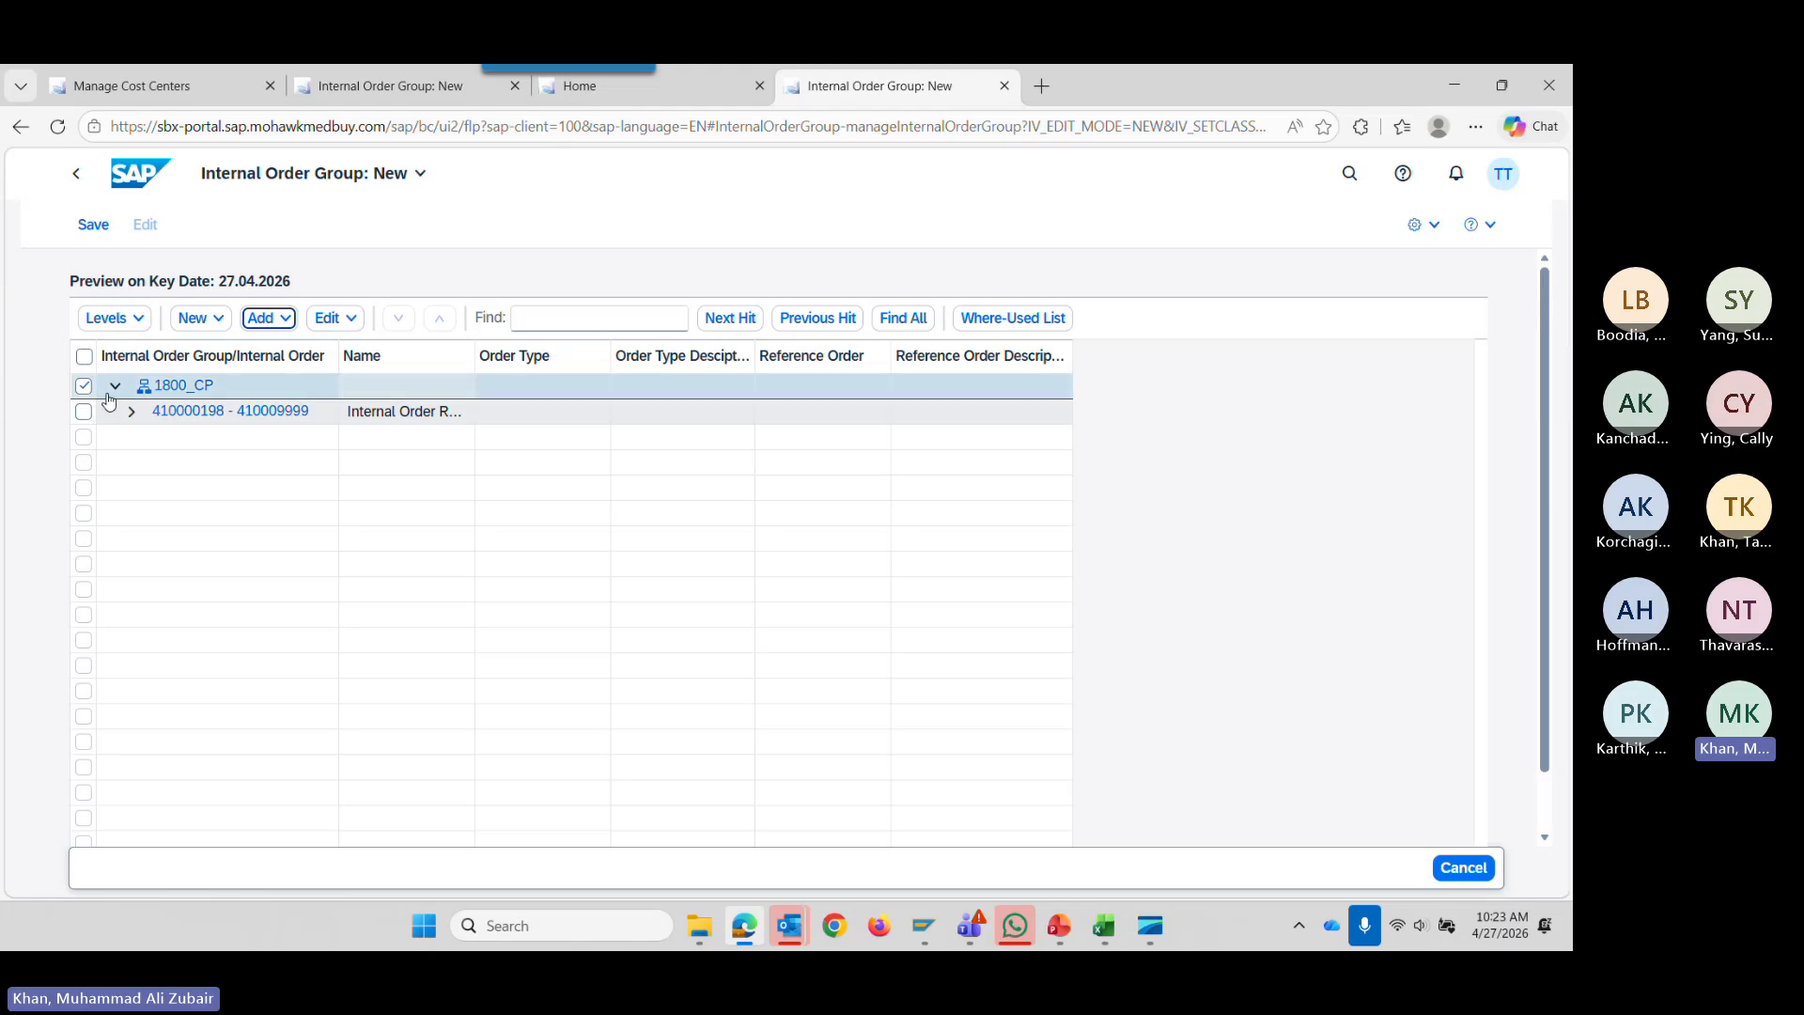
Try to add a child group to 1800_CP by searching for internal order group 4200 in controlling area 1800, and close the search.
left_click(284, 324)
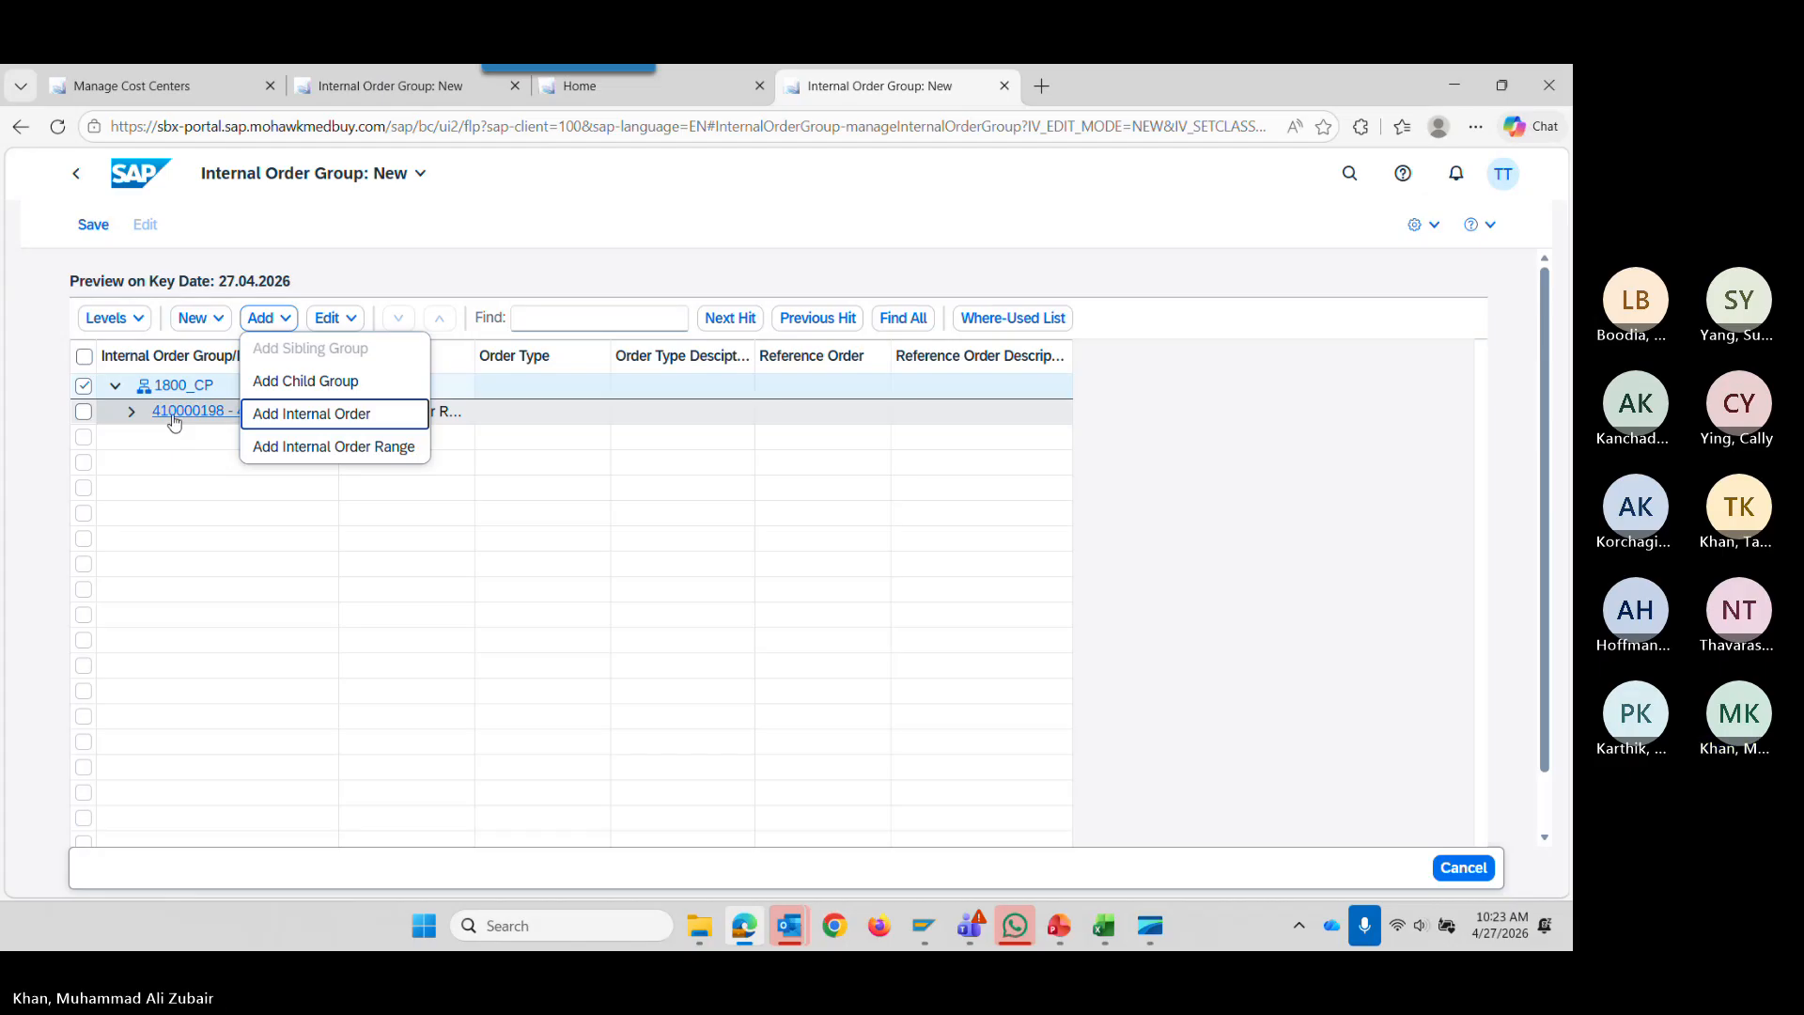
left_click(334, 390)
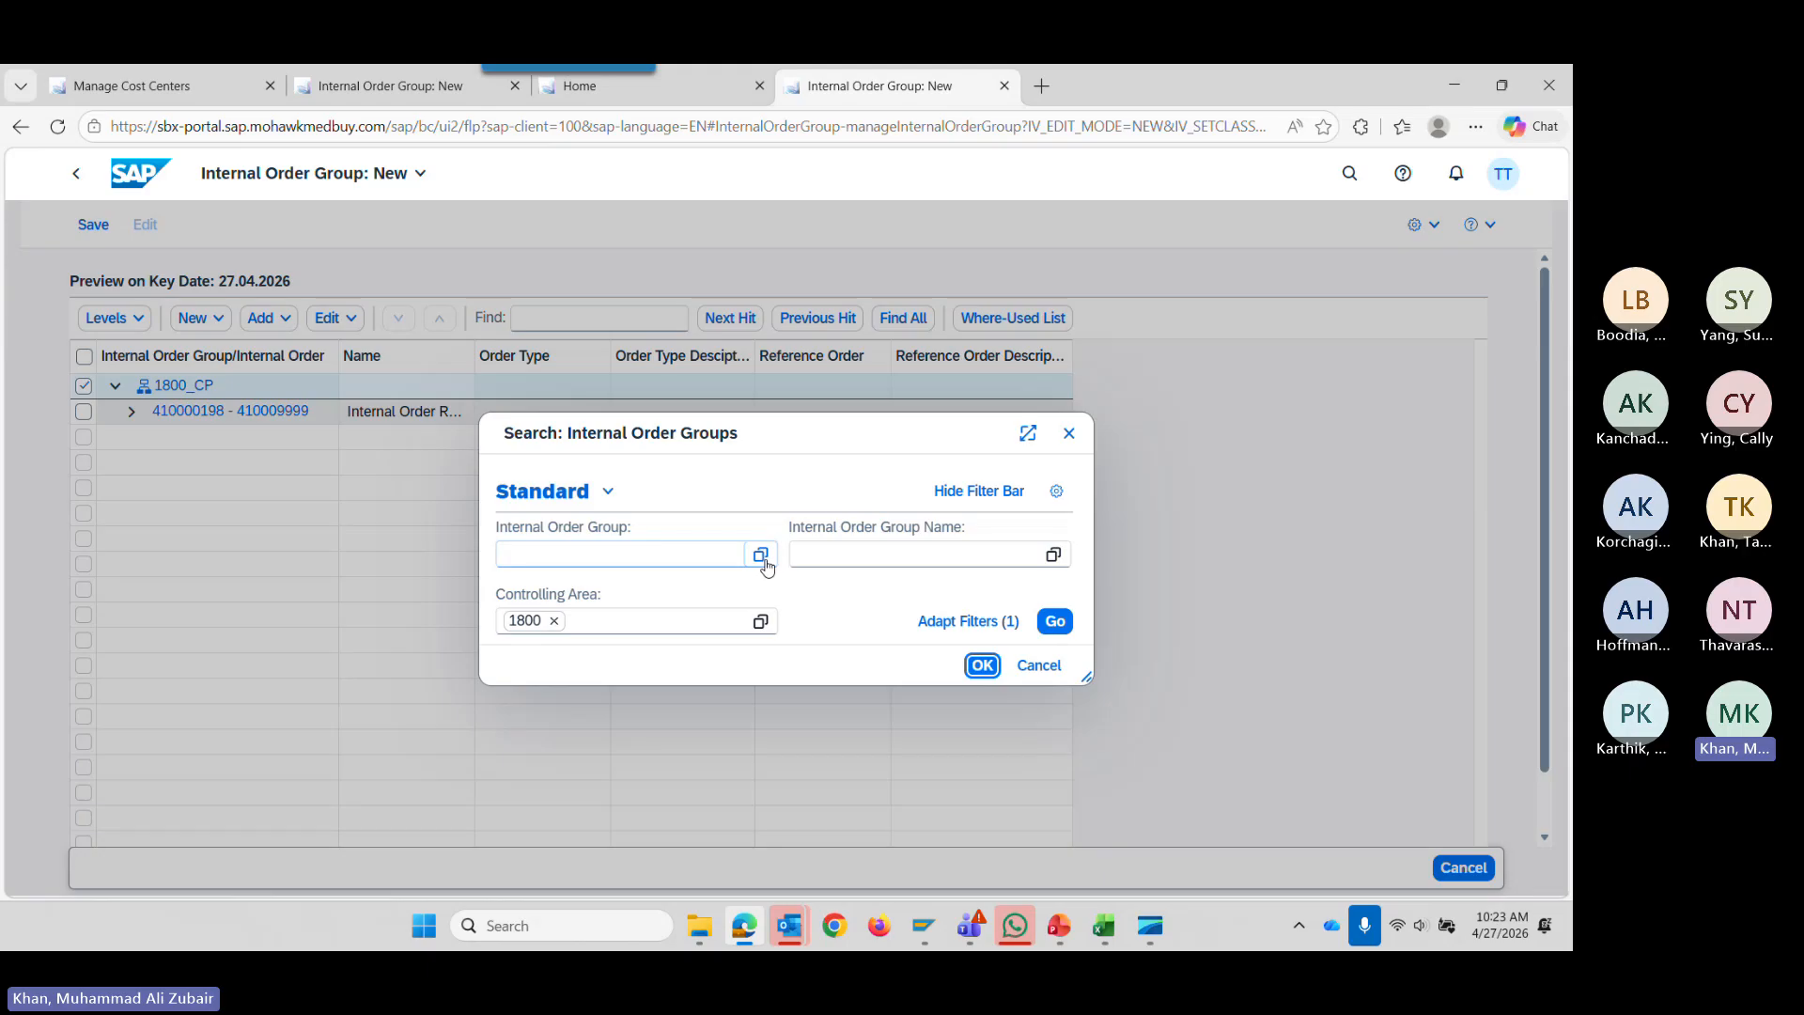
left_click(763, 557)
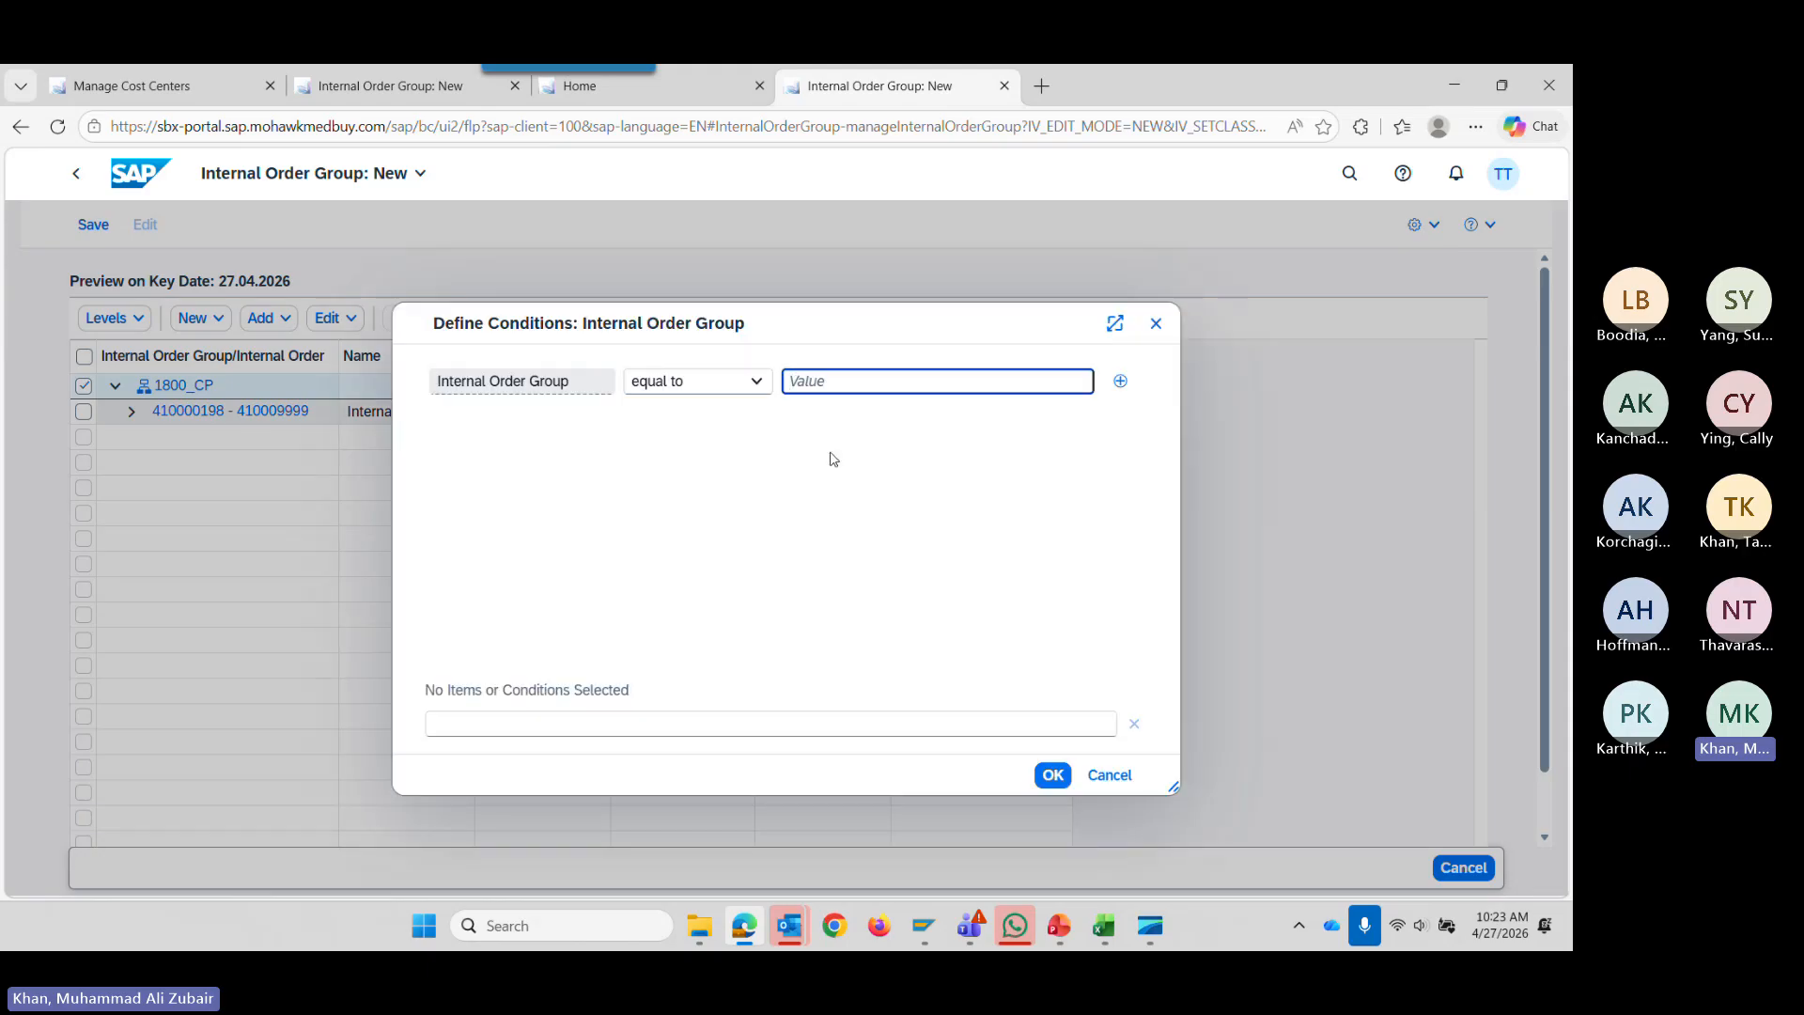
left_click(752, 381)
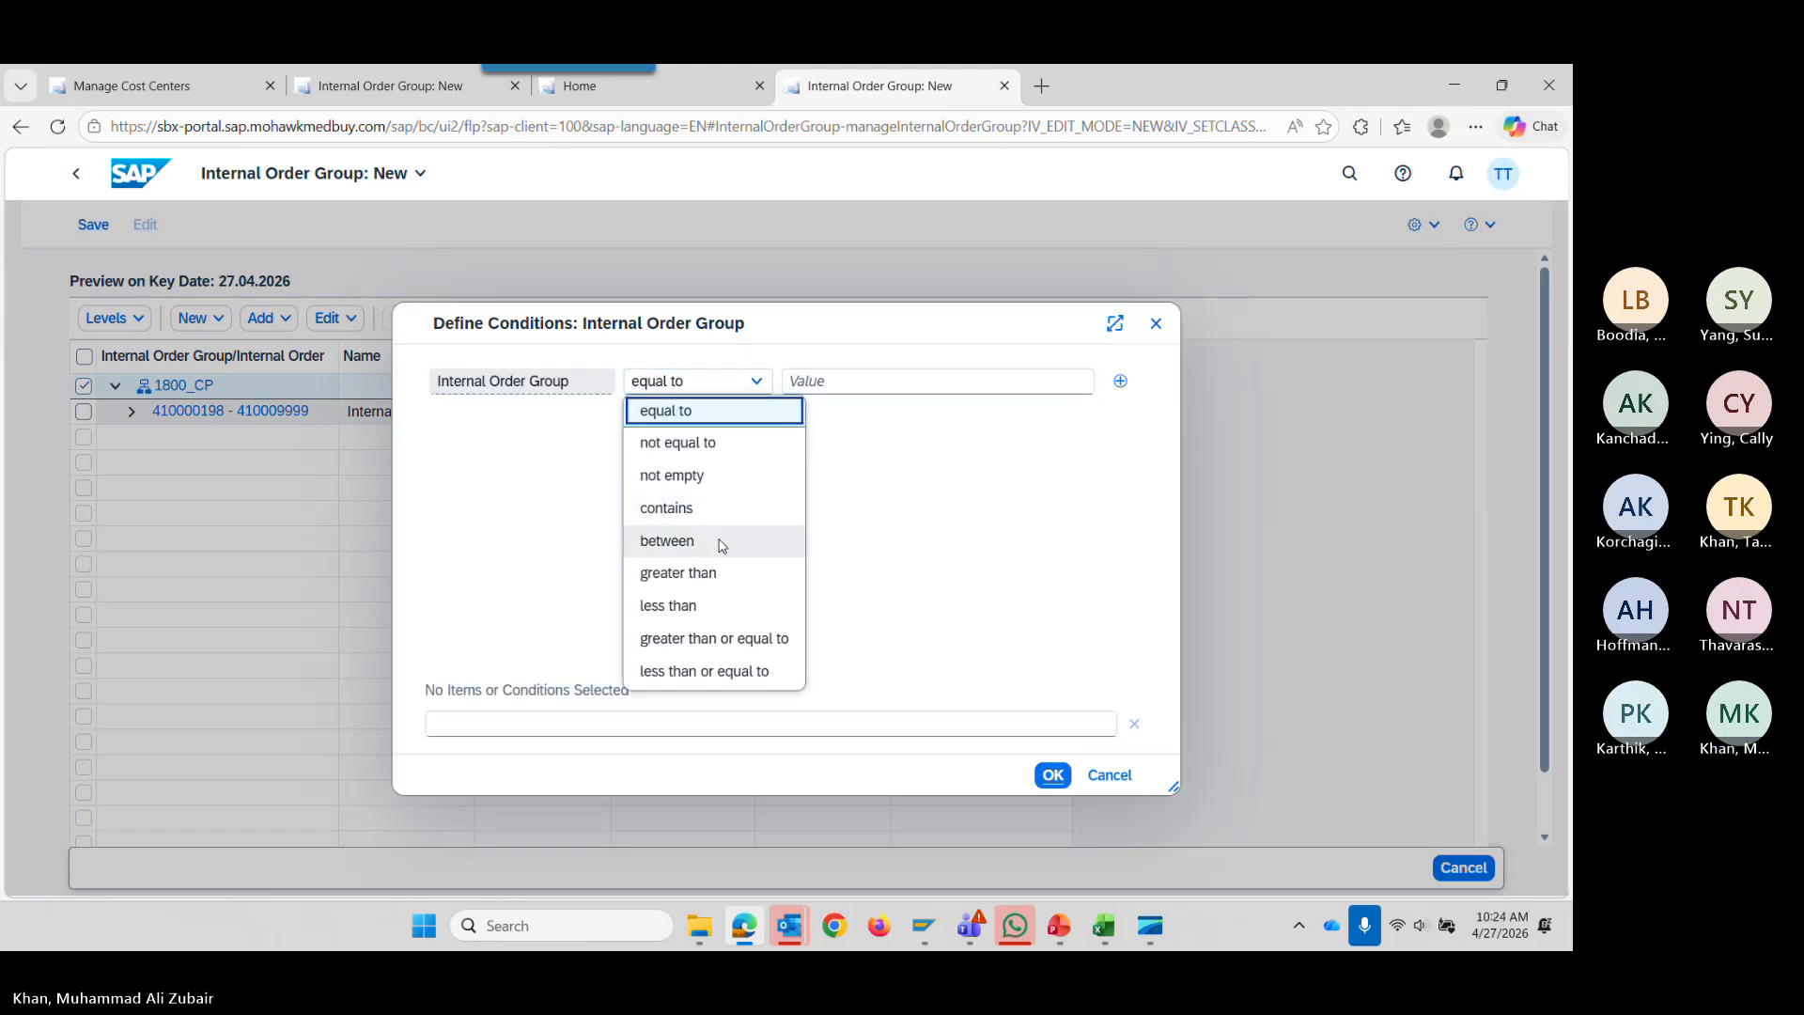
left_click(677, 508)
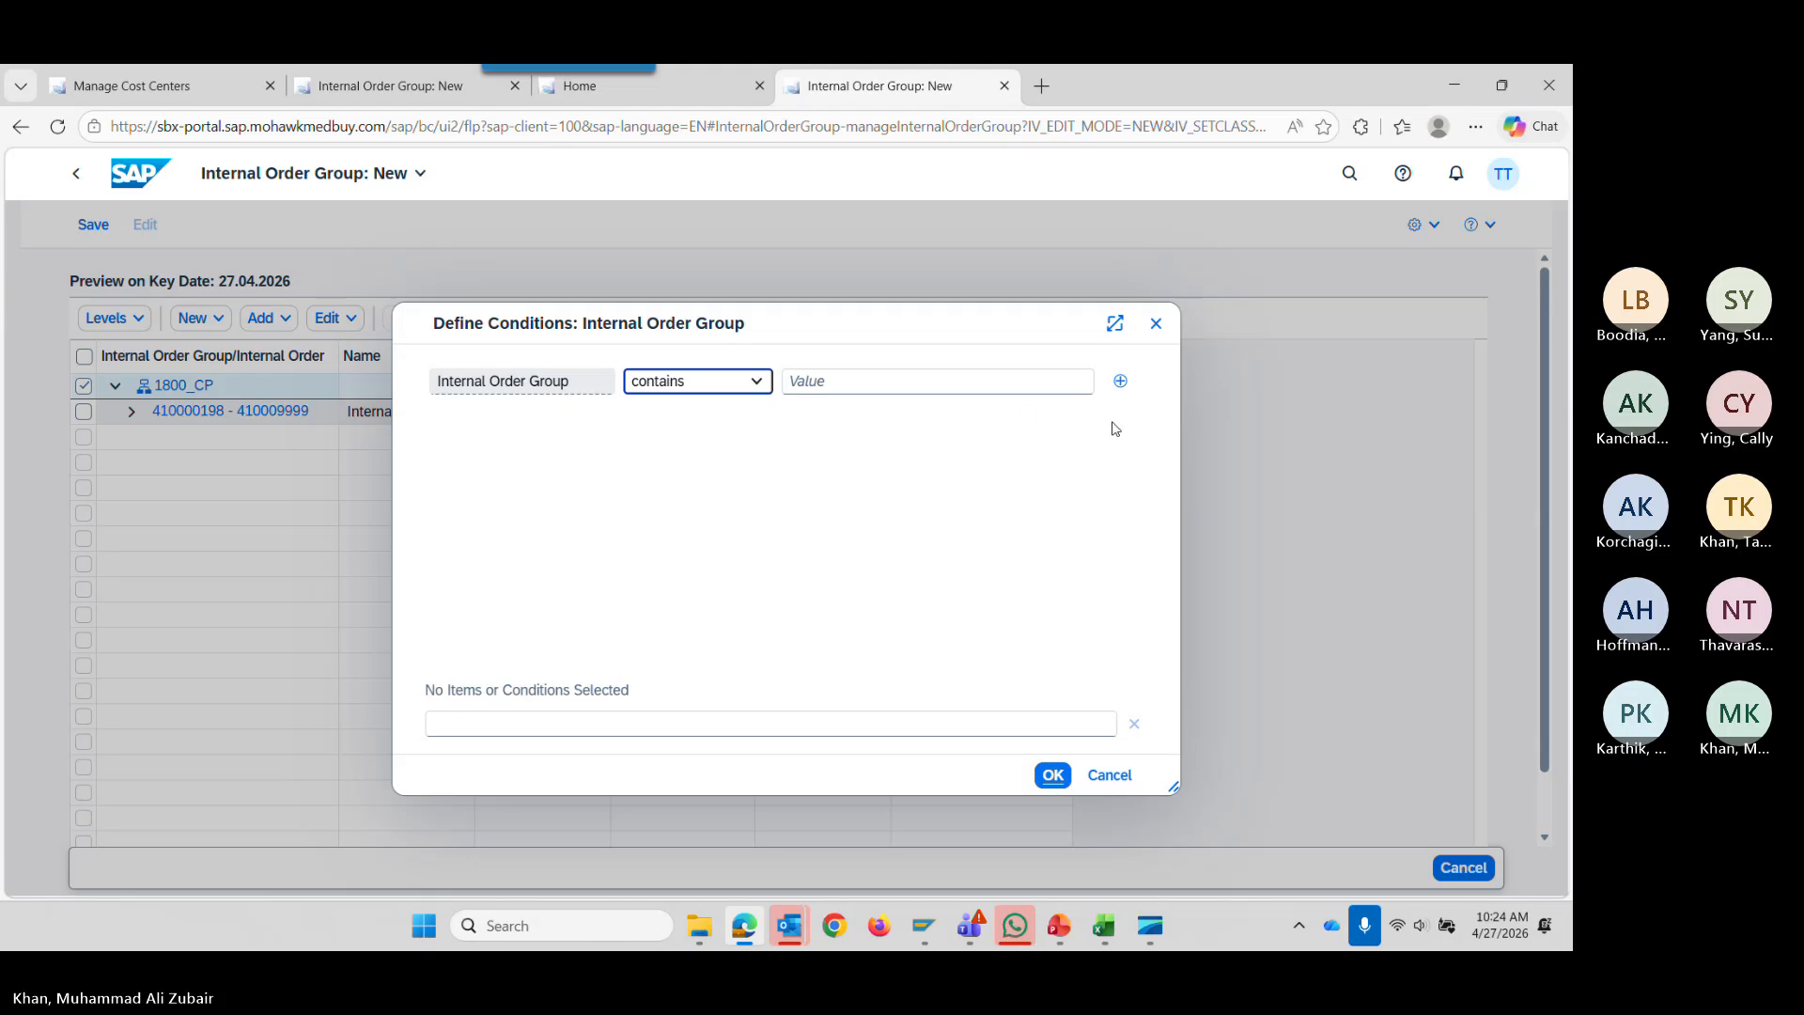
left_click(1053, 774)
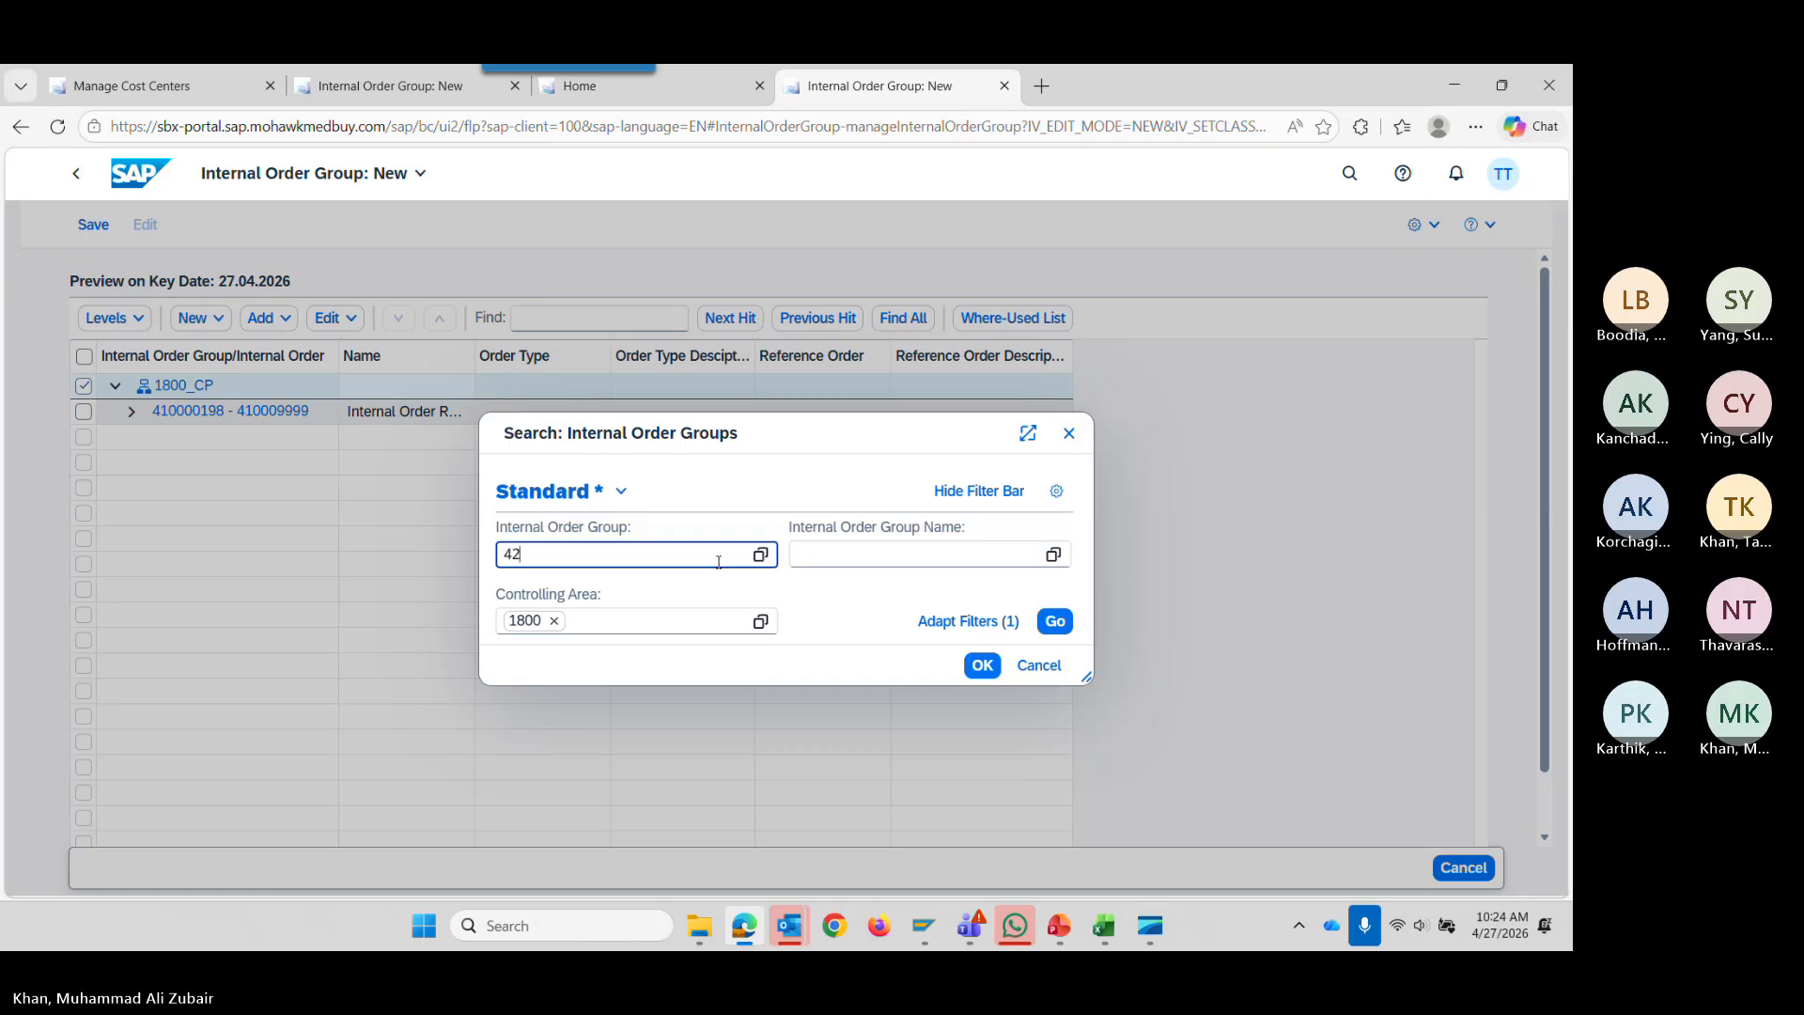
key("Return")
left_click(982, 666)
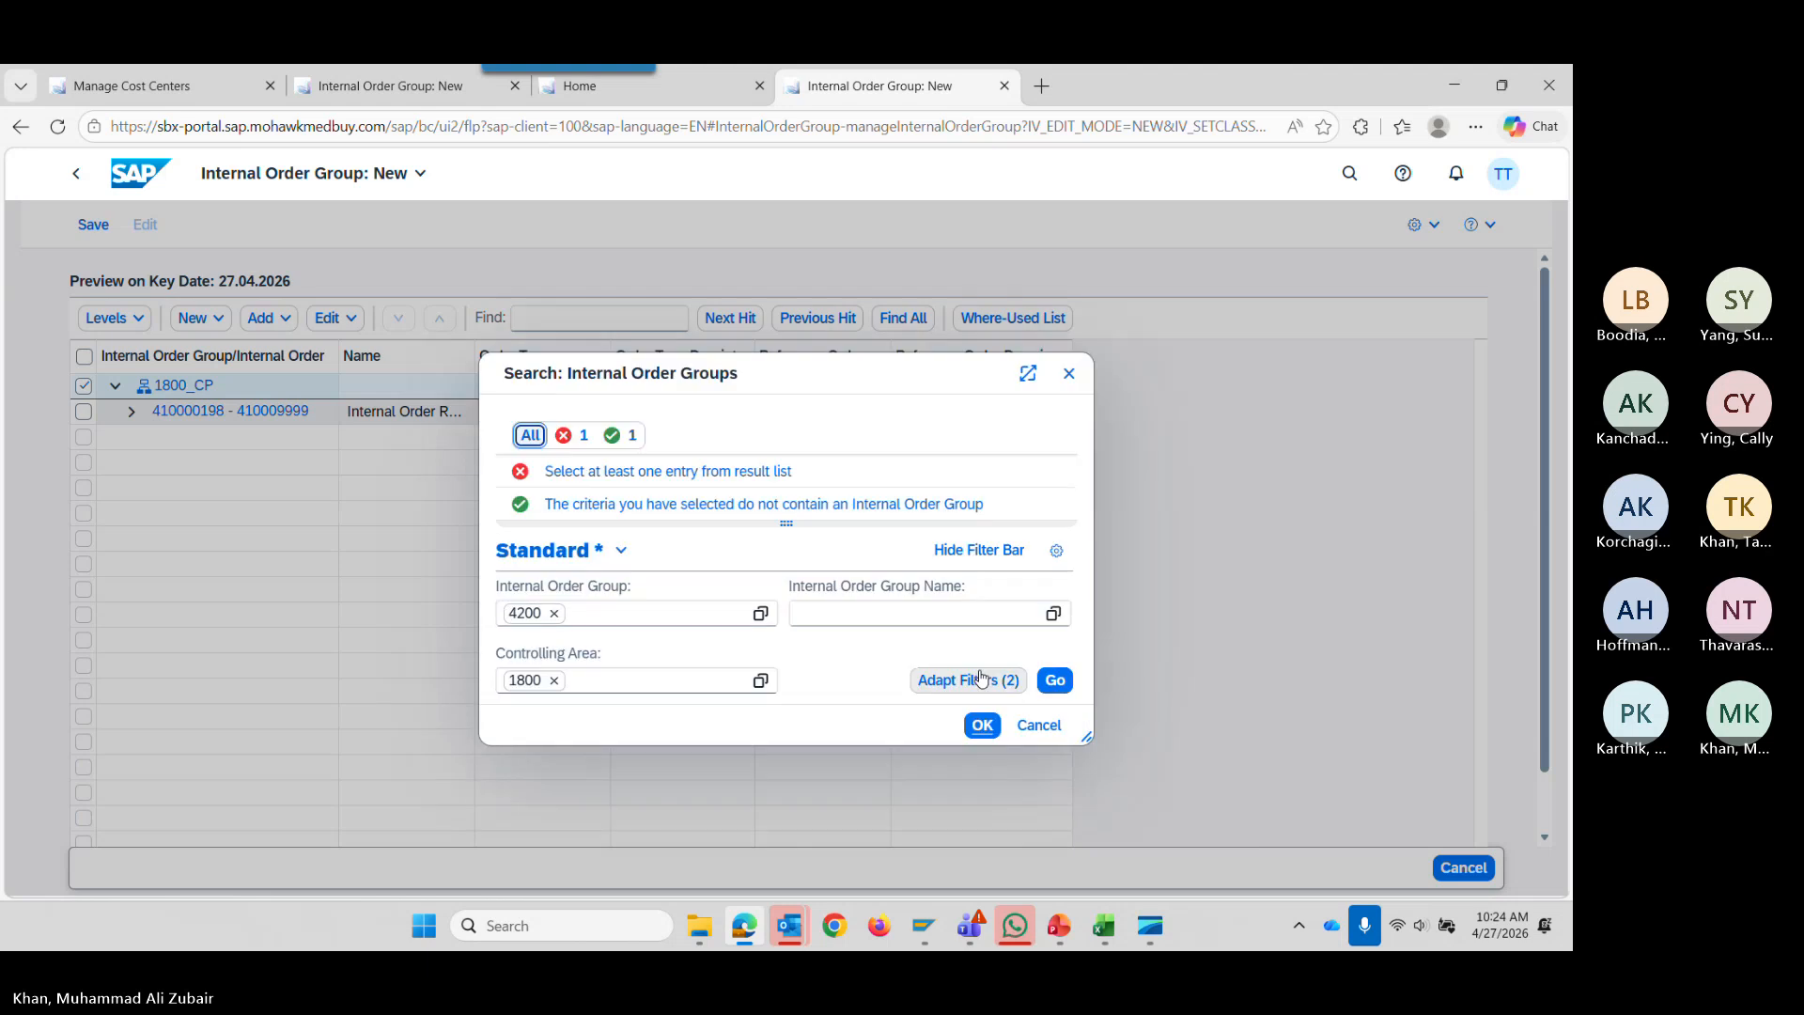
left_click(1069, 379)
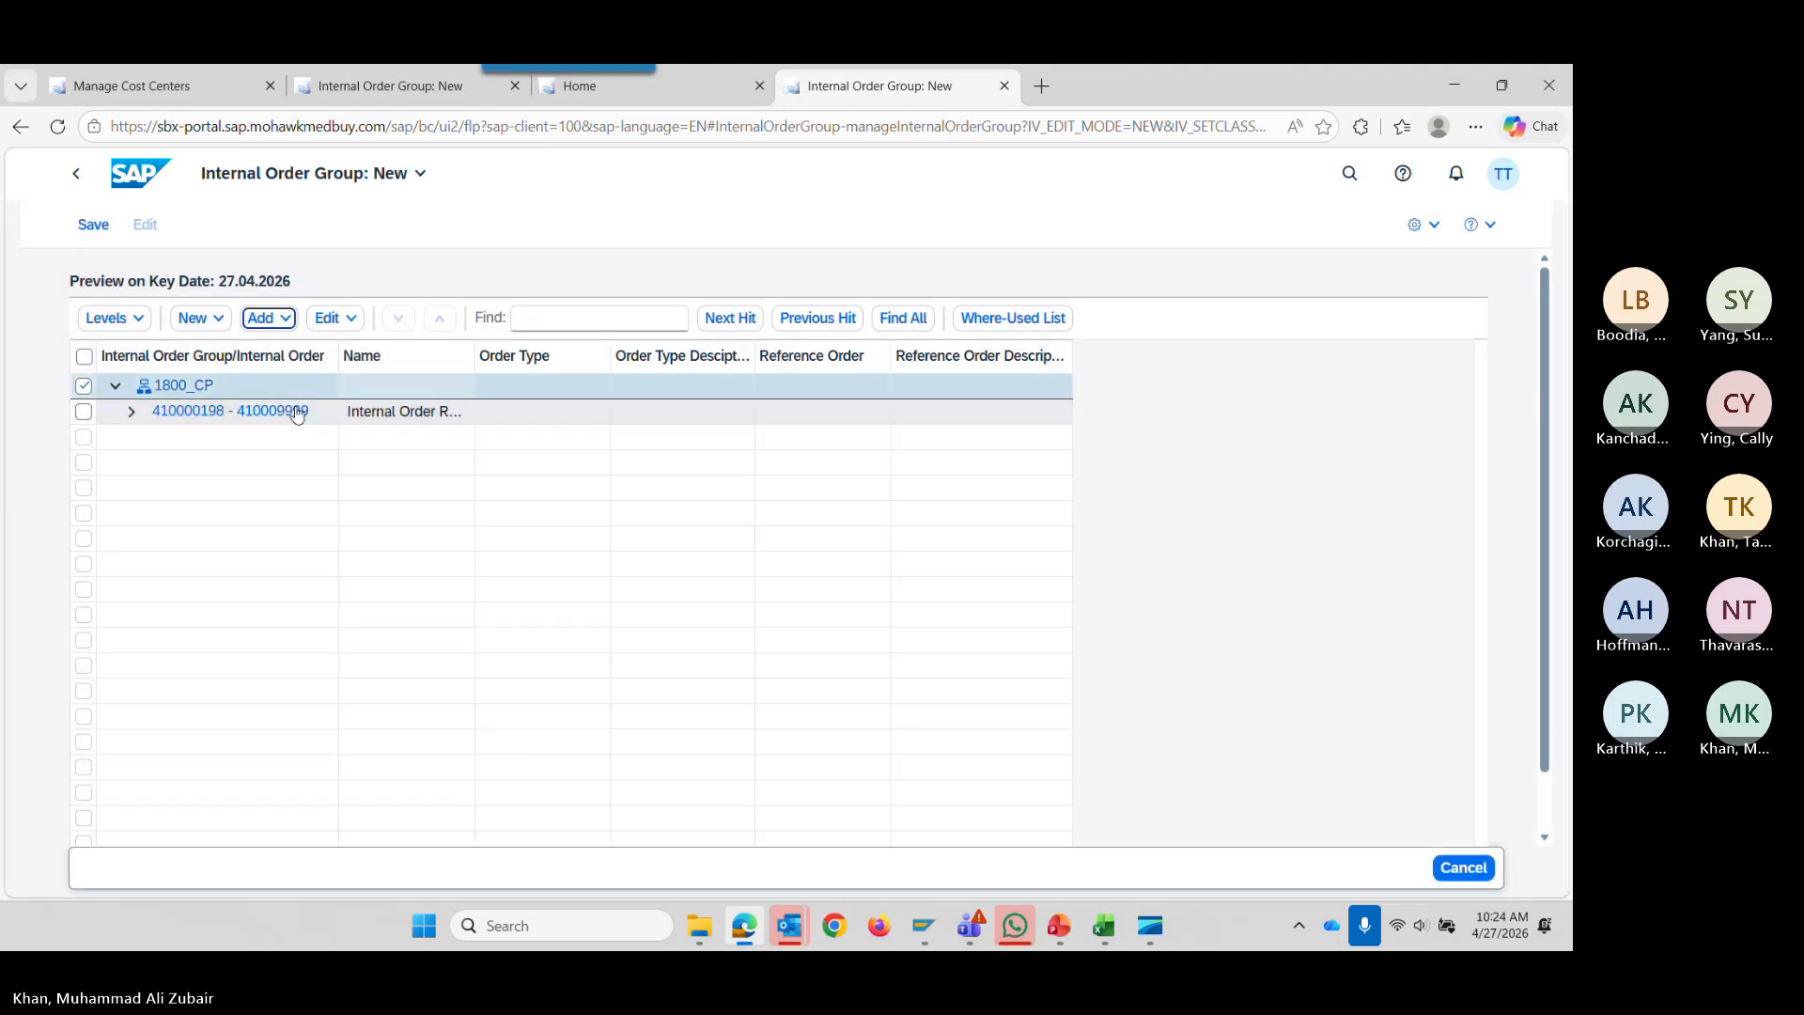
Start adding internal orders to 1800_CP again, unmarking both earlier results and removing both orders from the search criteria.
left_click(290, 321)
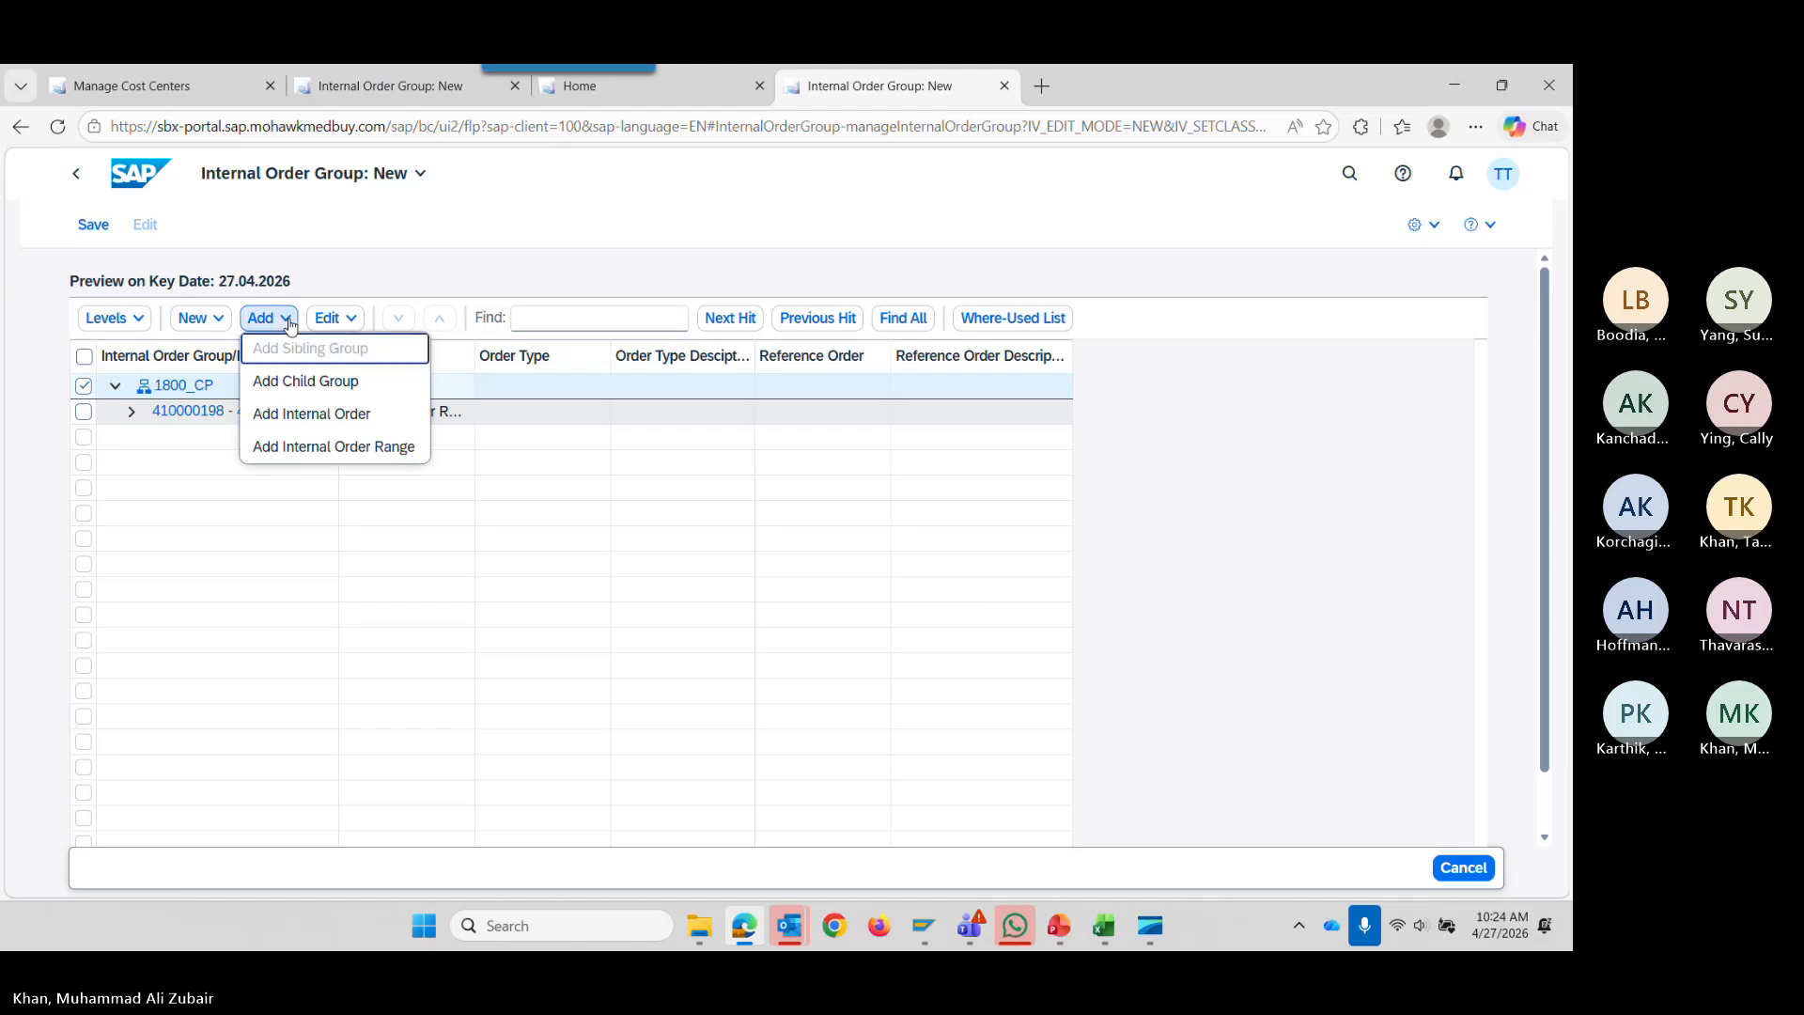
left_click(326, 419)
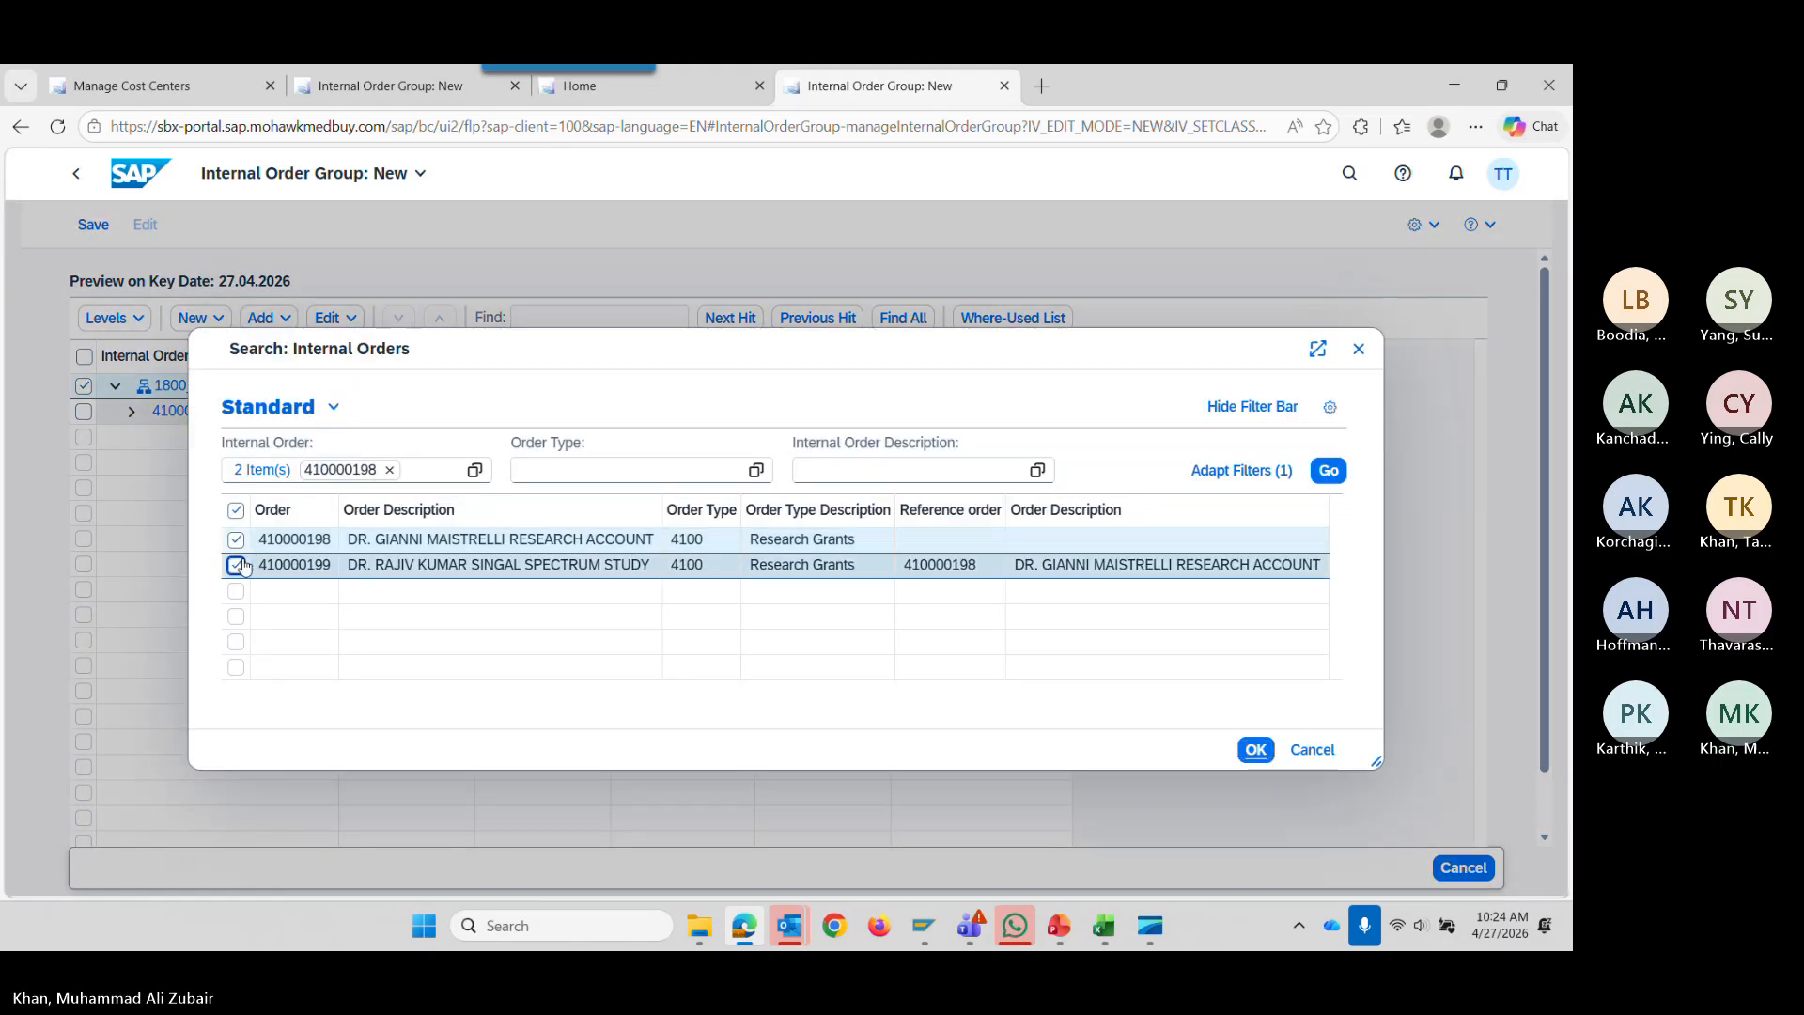
left_click(236, 565)
left_click(236, 540)
left_click(390, 470)
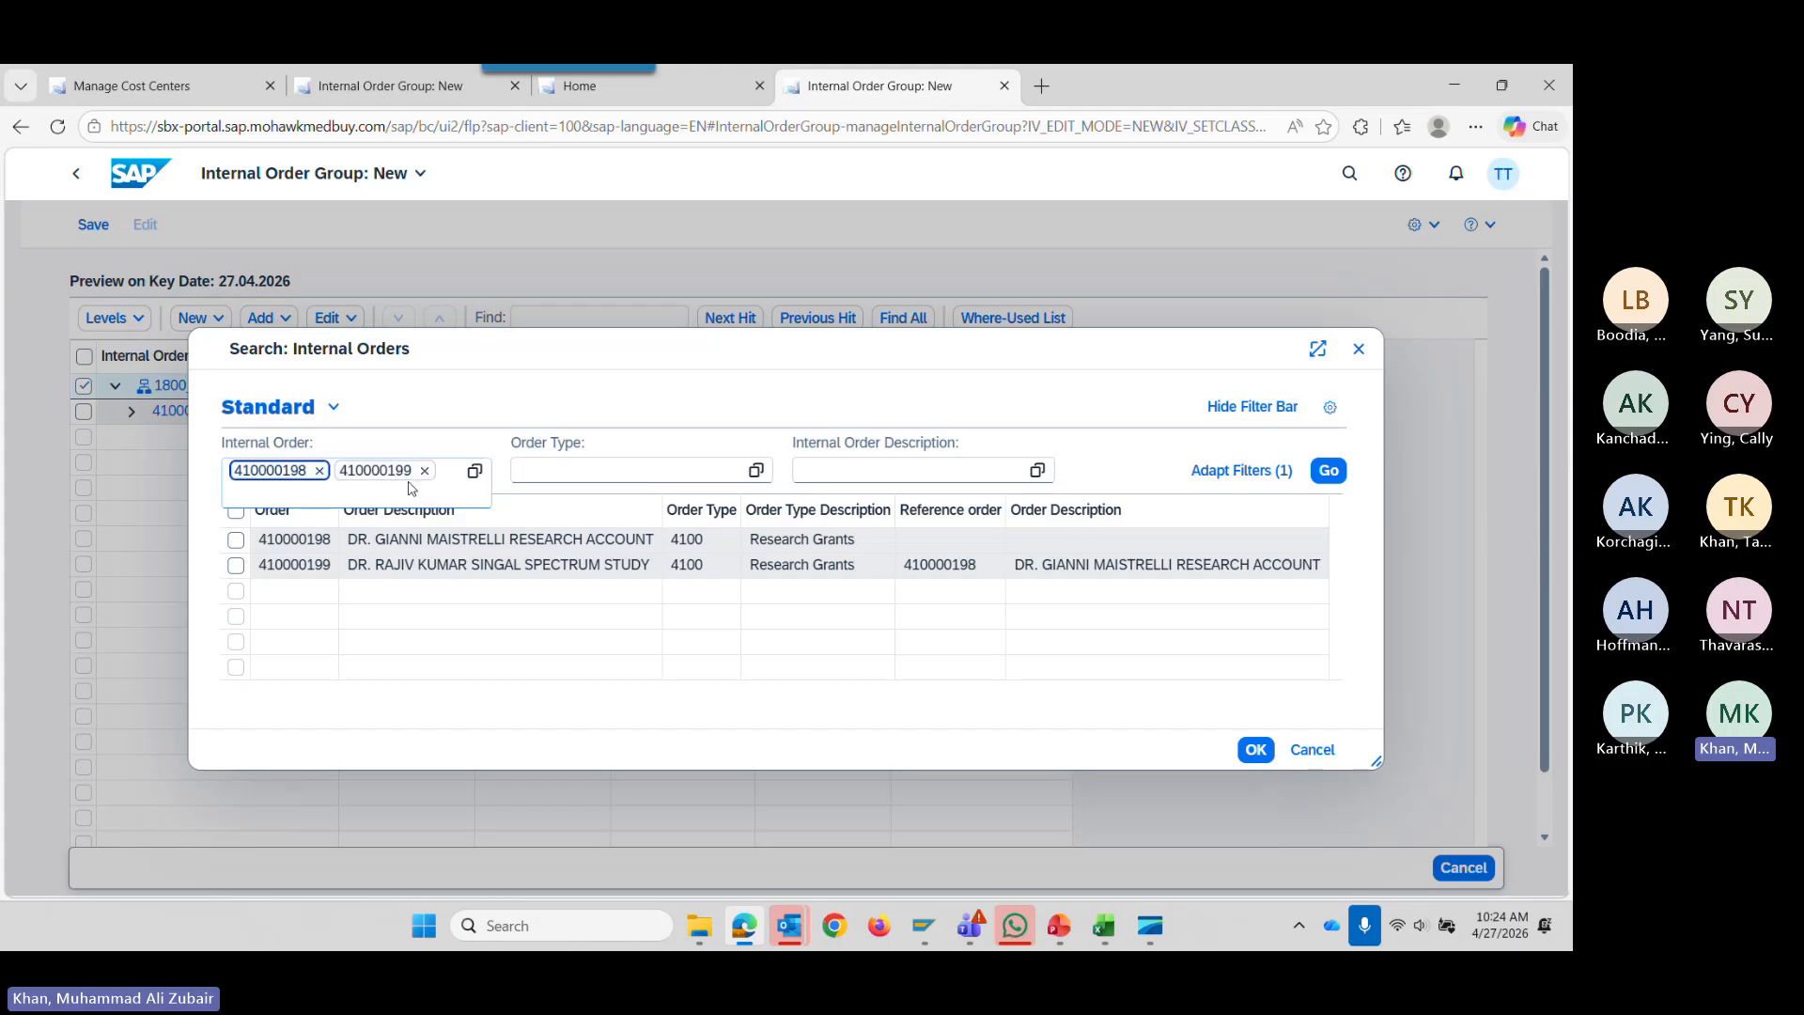
left_click(424, 470)
left_click(320, 471)
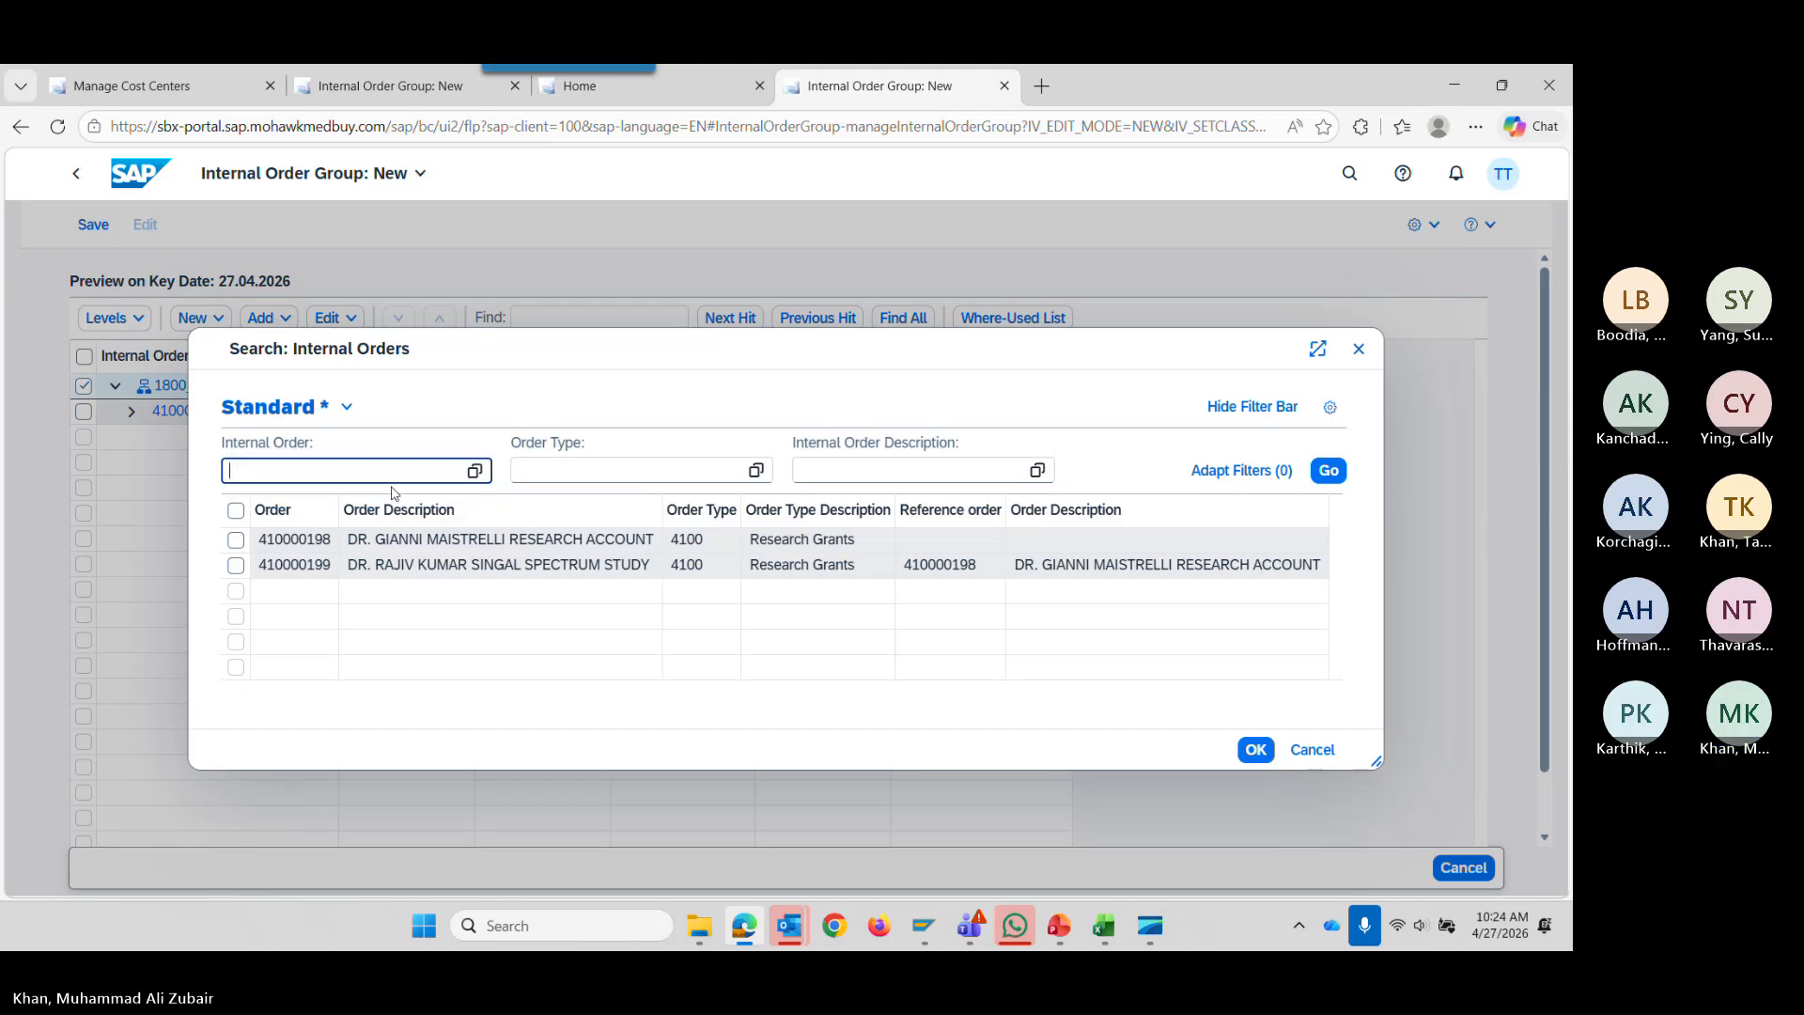
Filter the internal order search by order type 4200 (Trusts) and list the matching orders.
left_click(756, 470)
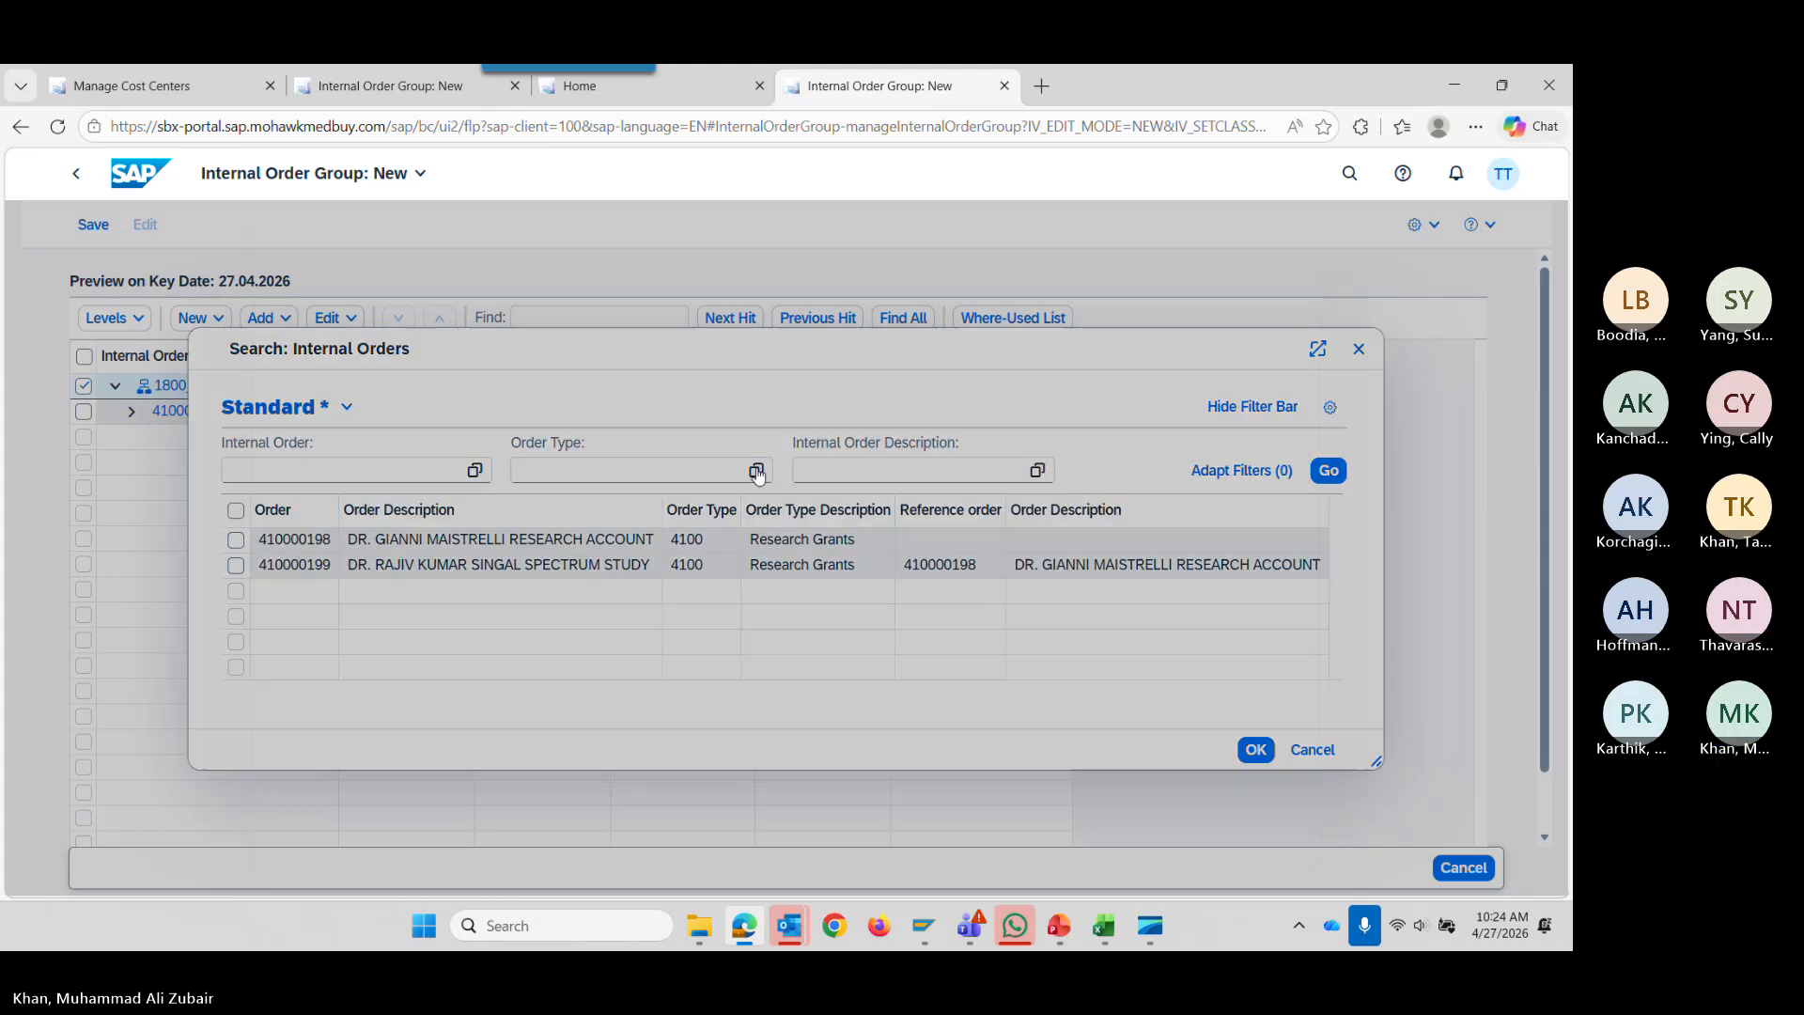
left_click(299, 532)
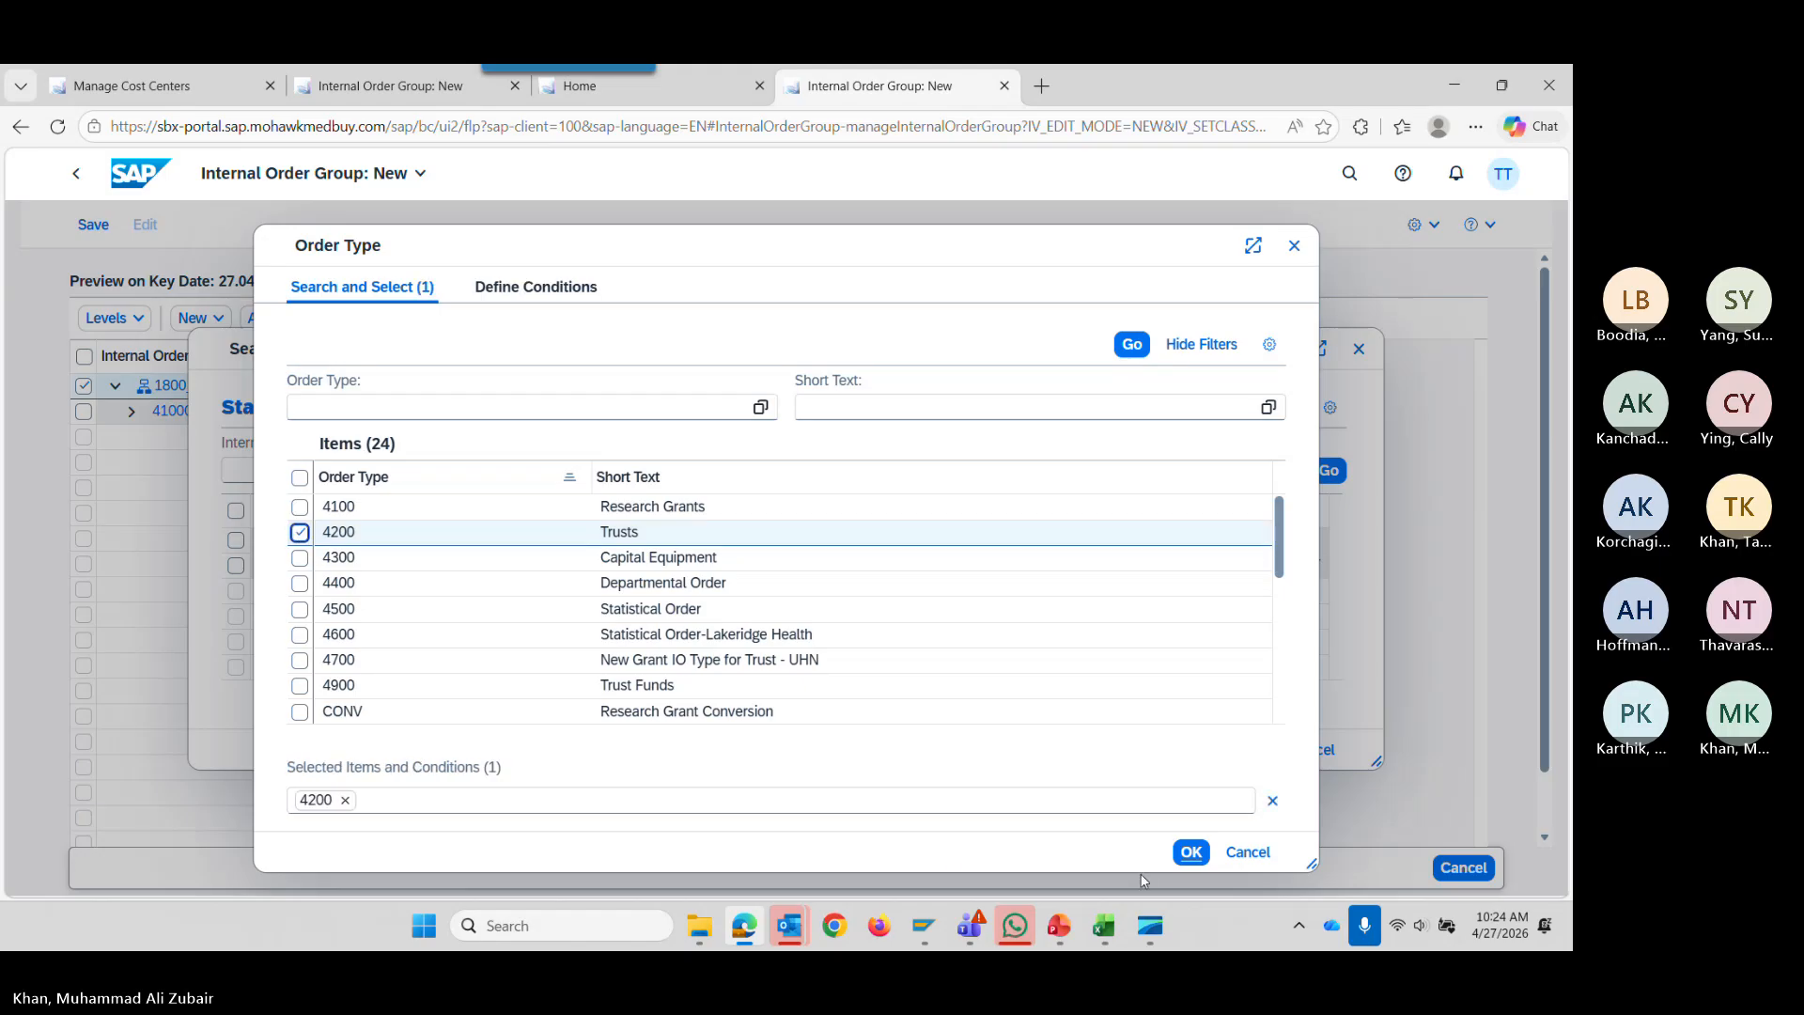
left_click(1191, 852)
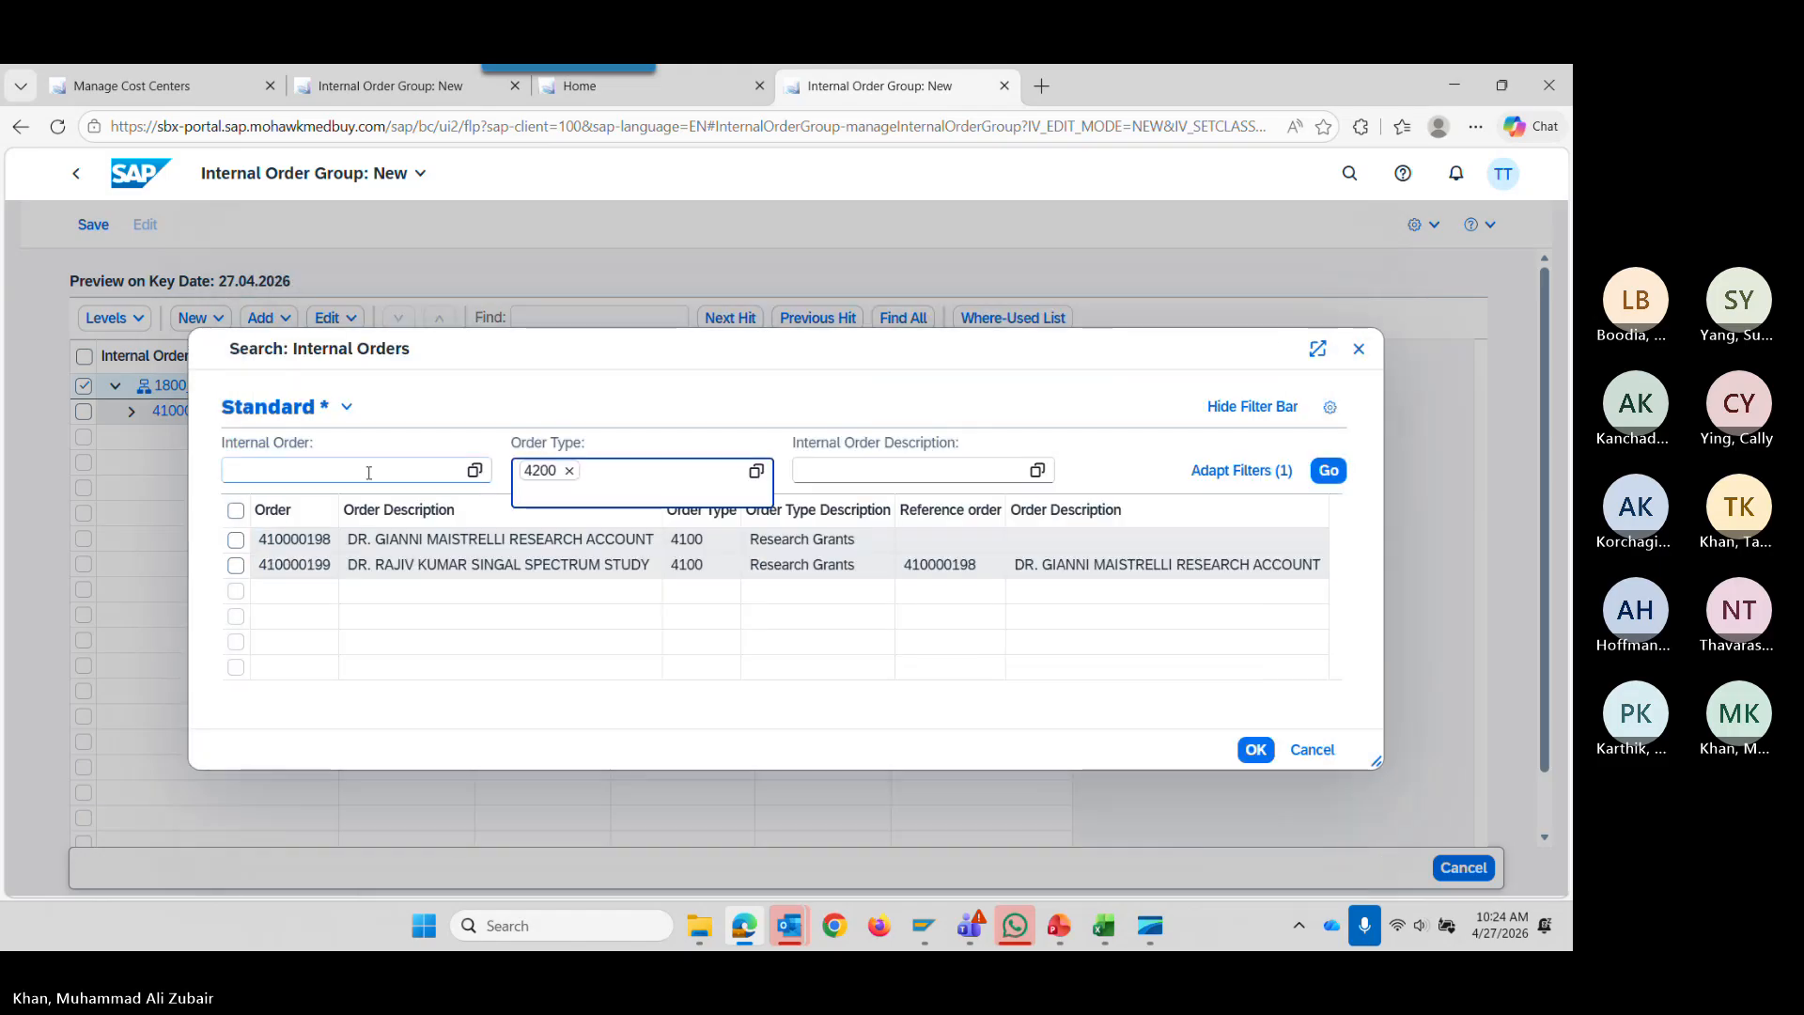
left_click(1258, 752)
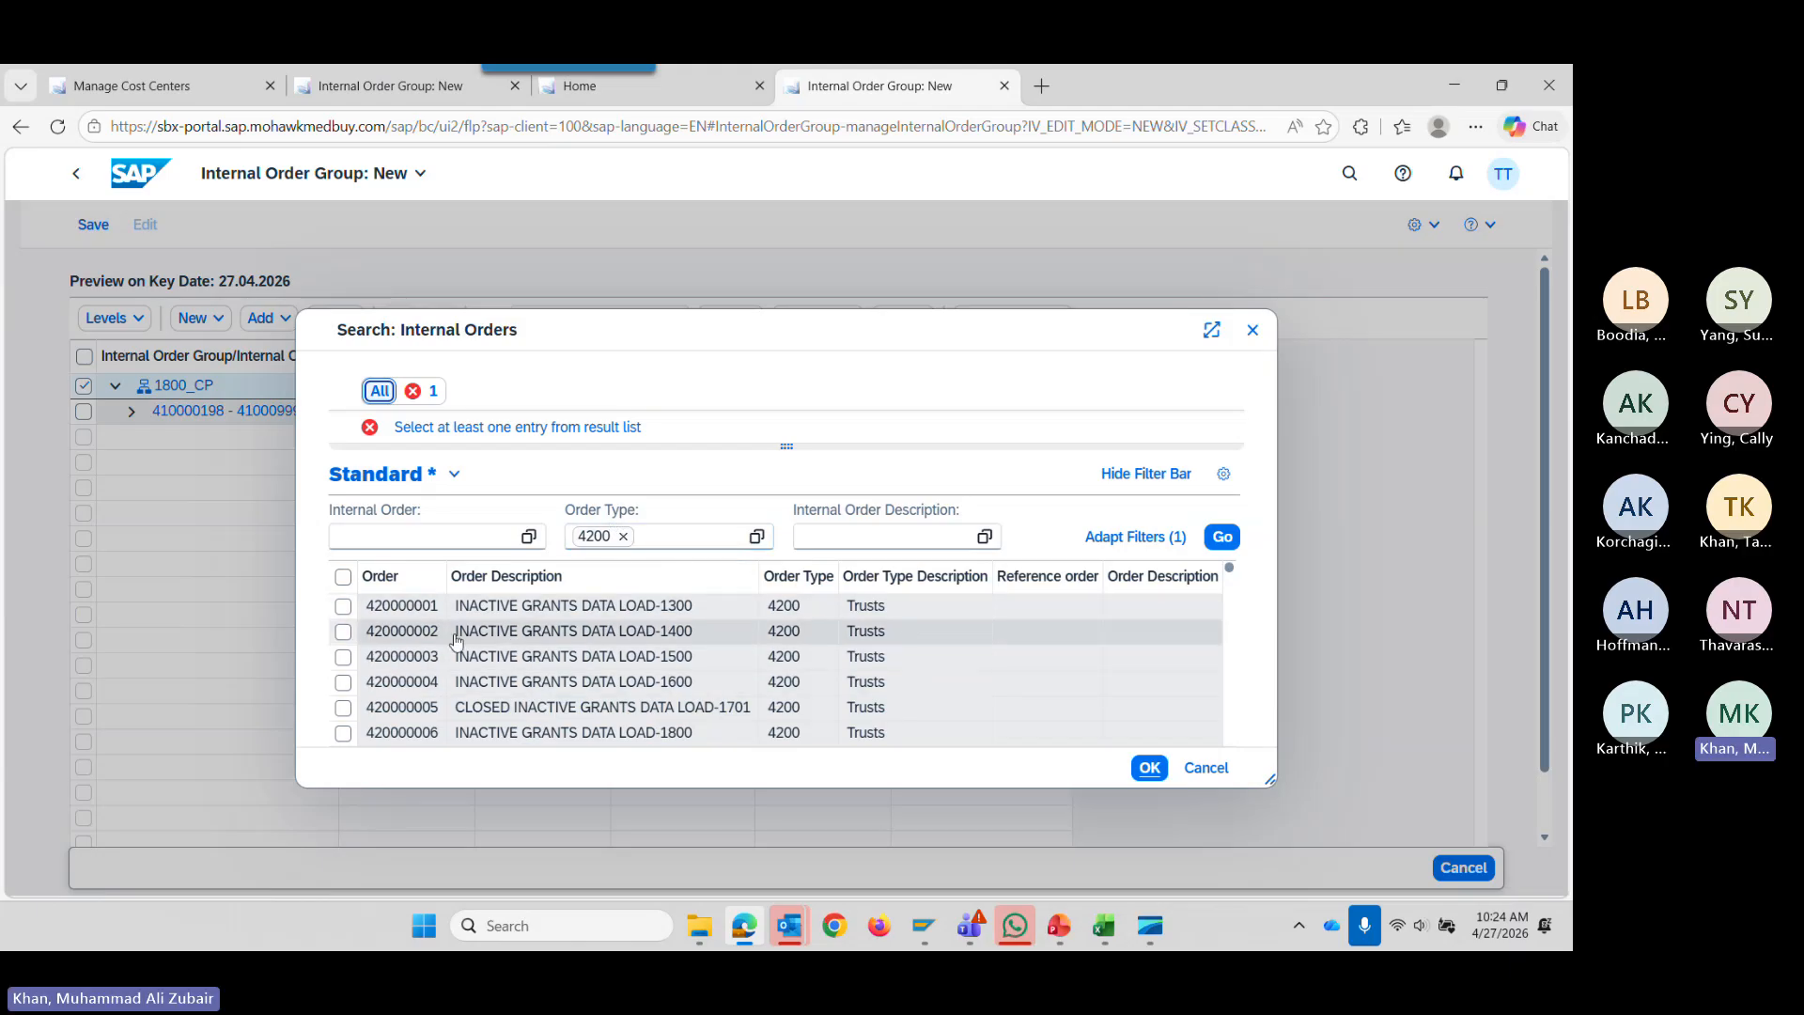
Add the first two listed Trusts orders, INACTIVE GRANTS DATA LOAD-1300 and INACTIVE GRANTS DATA LOAD-1400, to 1800_CP.
left_click(344, 608)
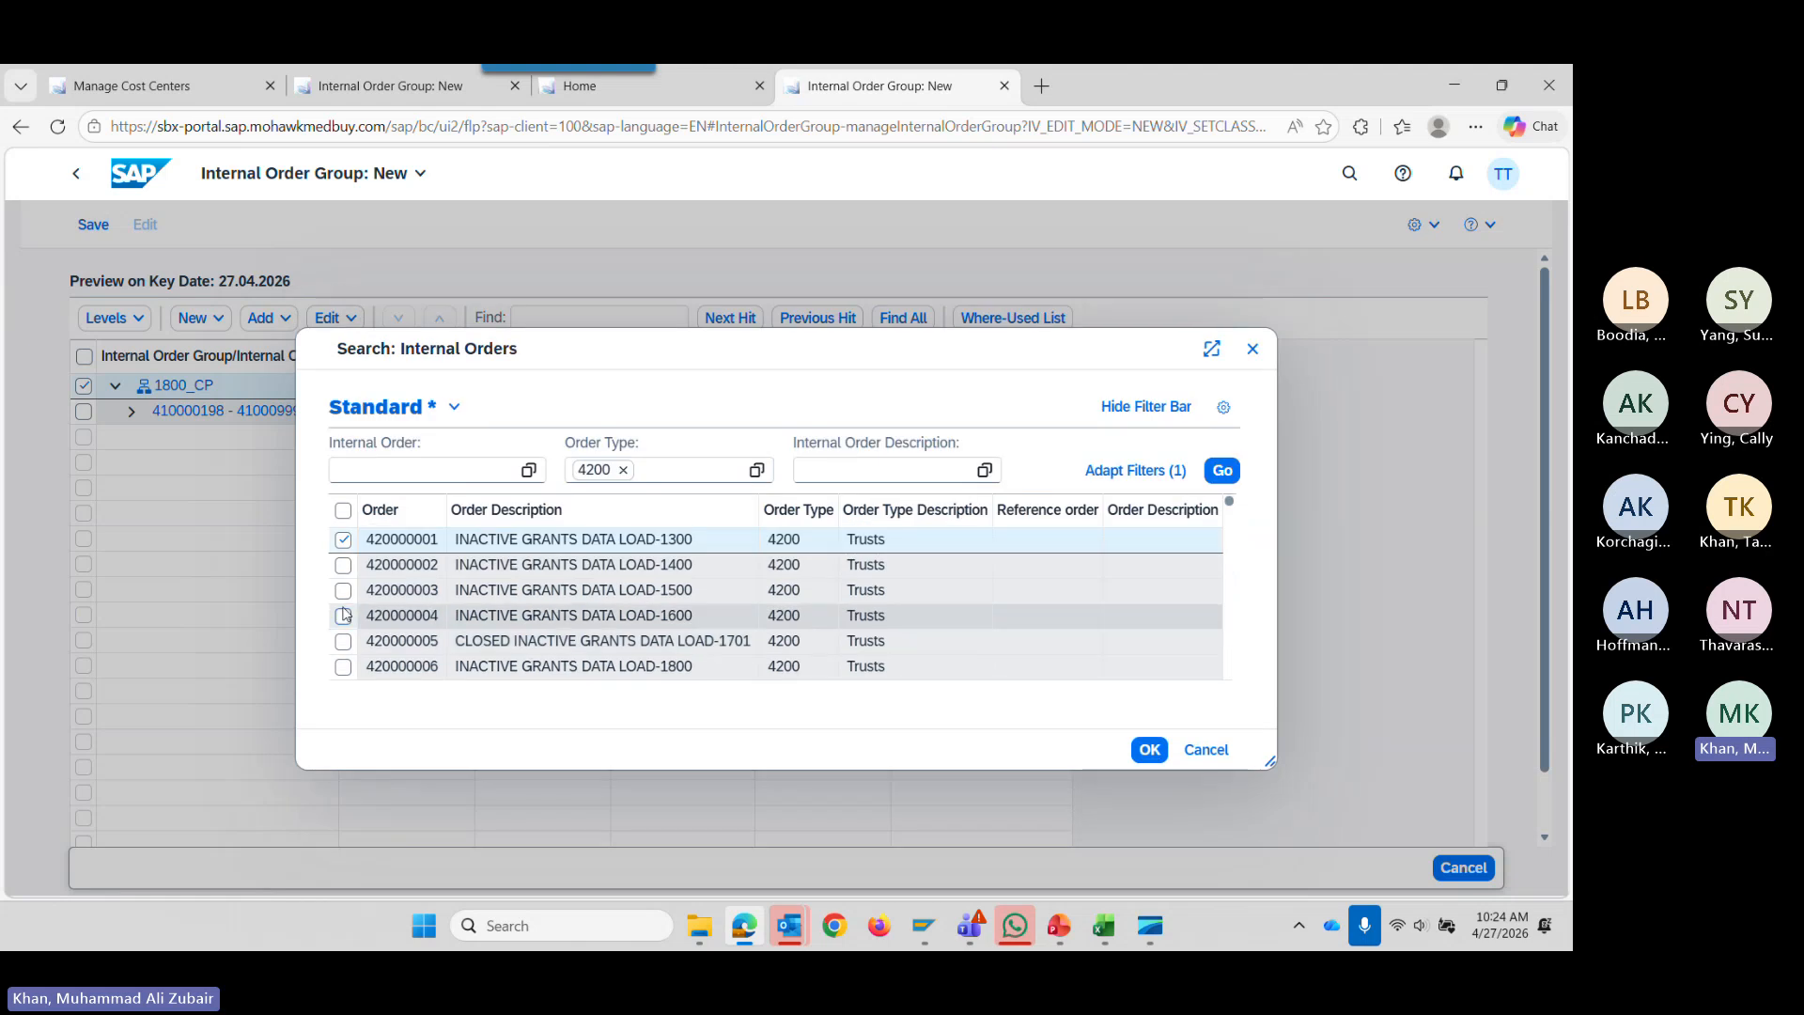
left_click(343, 565)
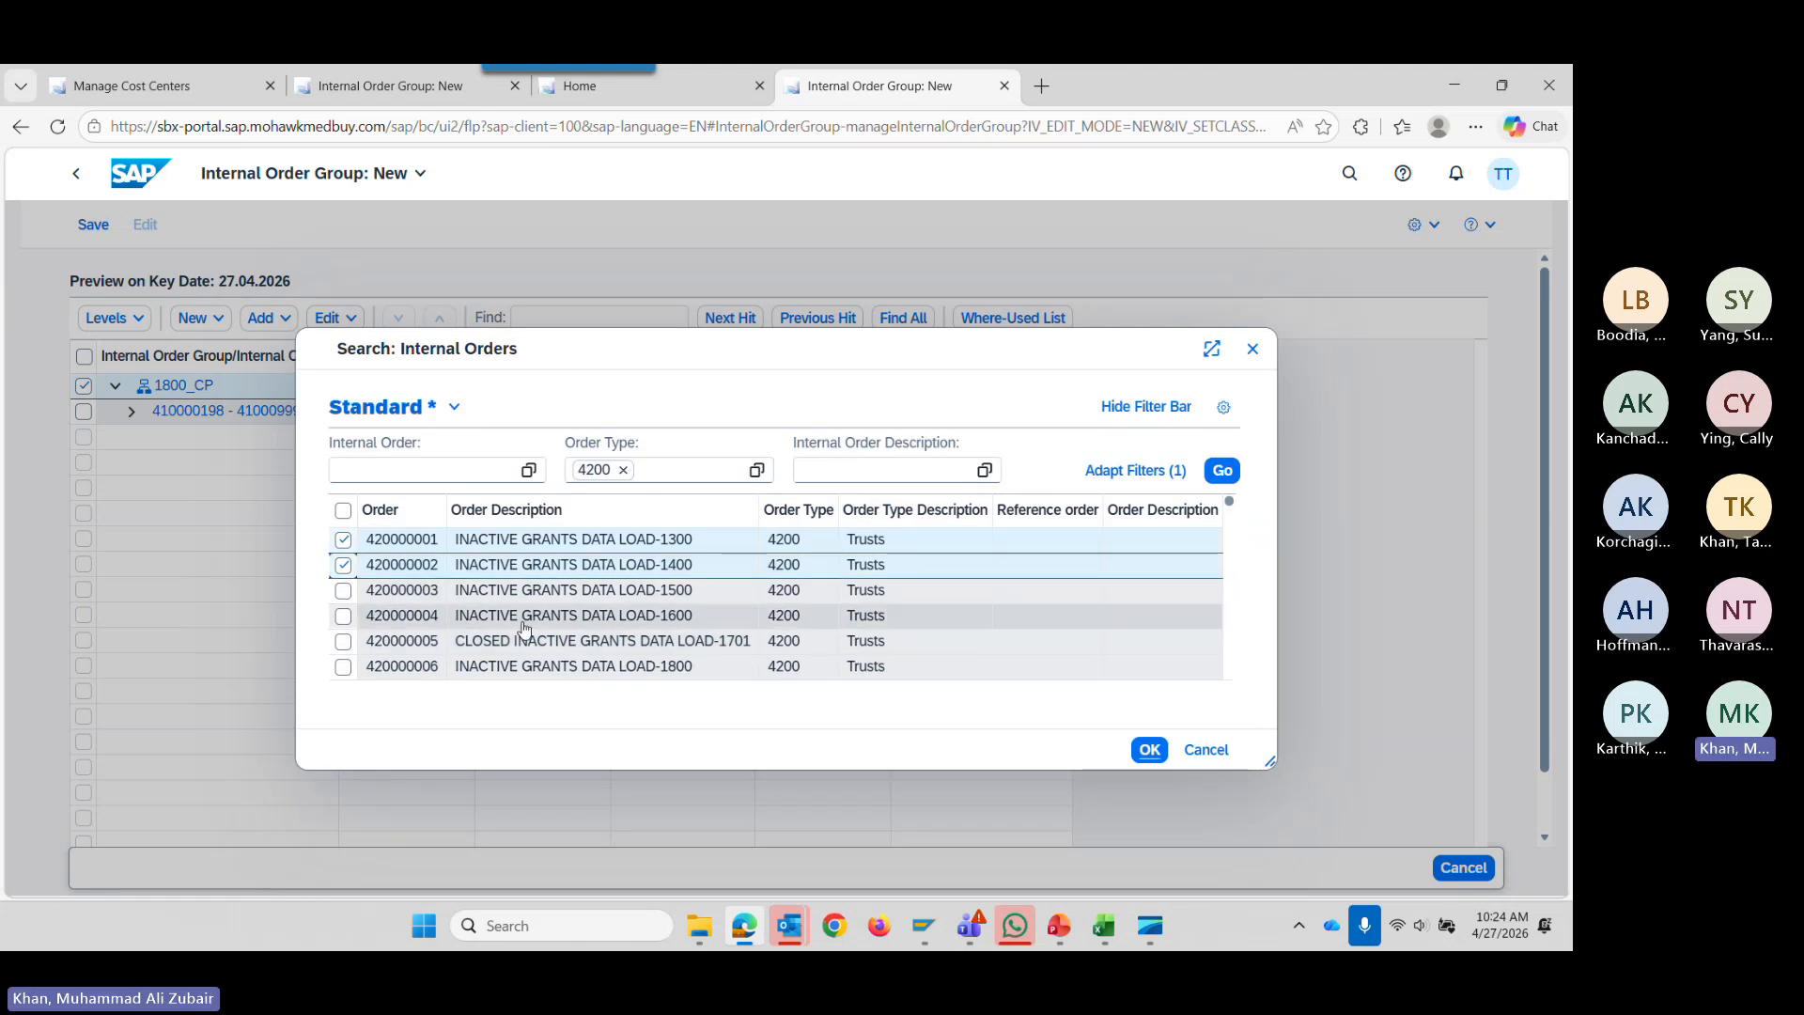
left_click(1150, 750)
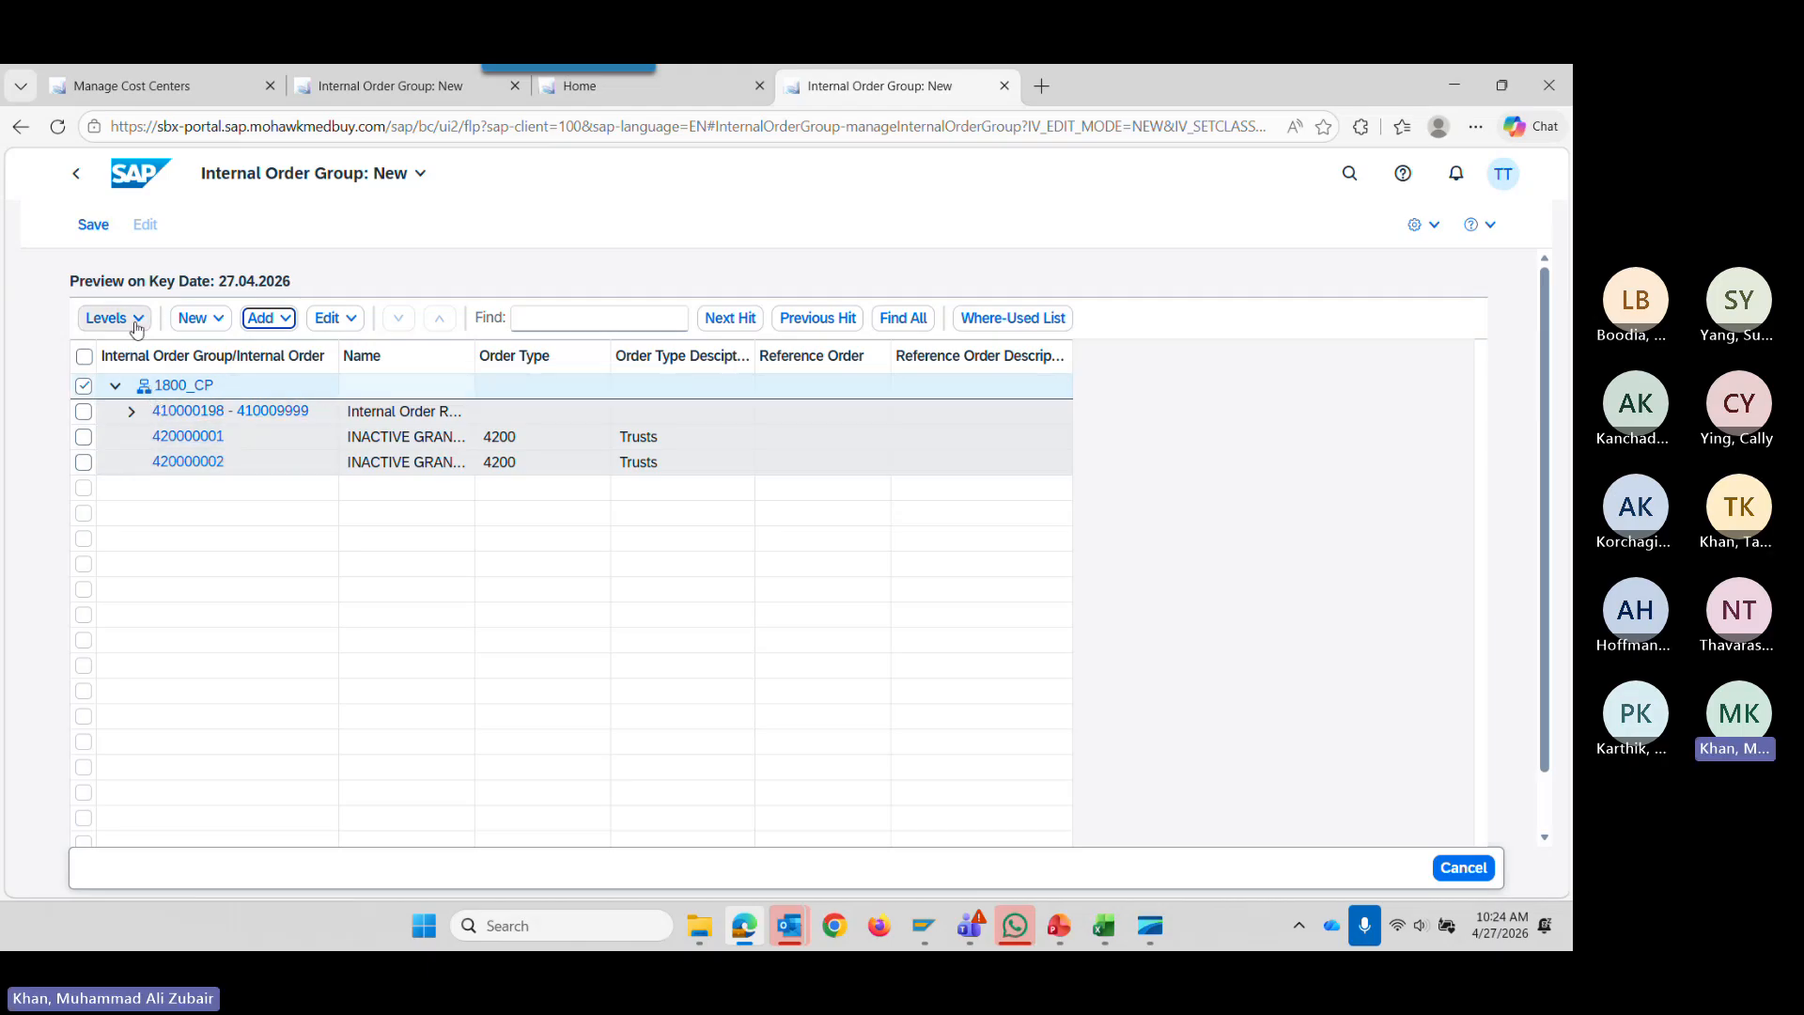
Try to expand the order range under 1800_CP, and save the internal order group.
double_click(132, 412)
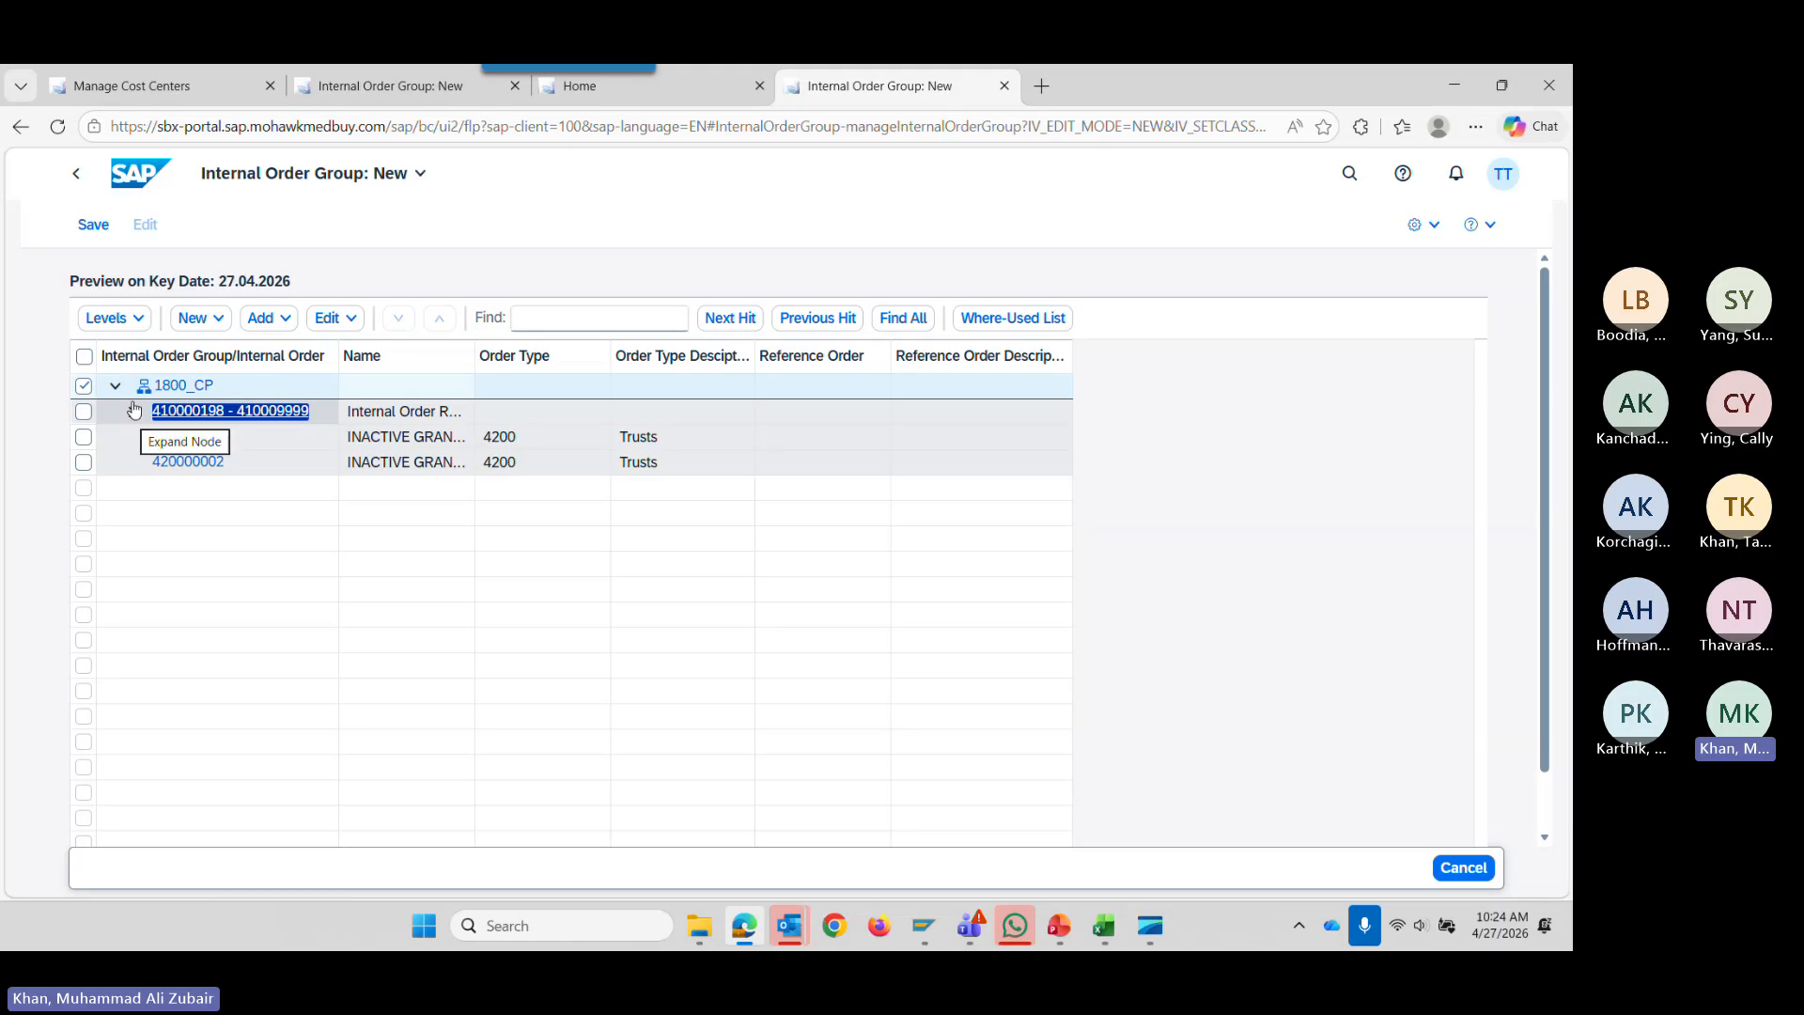
left_click(138, 322)
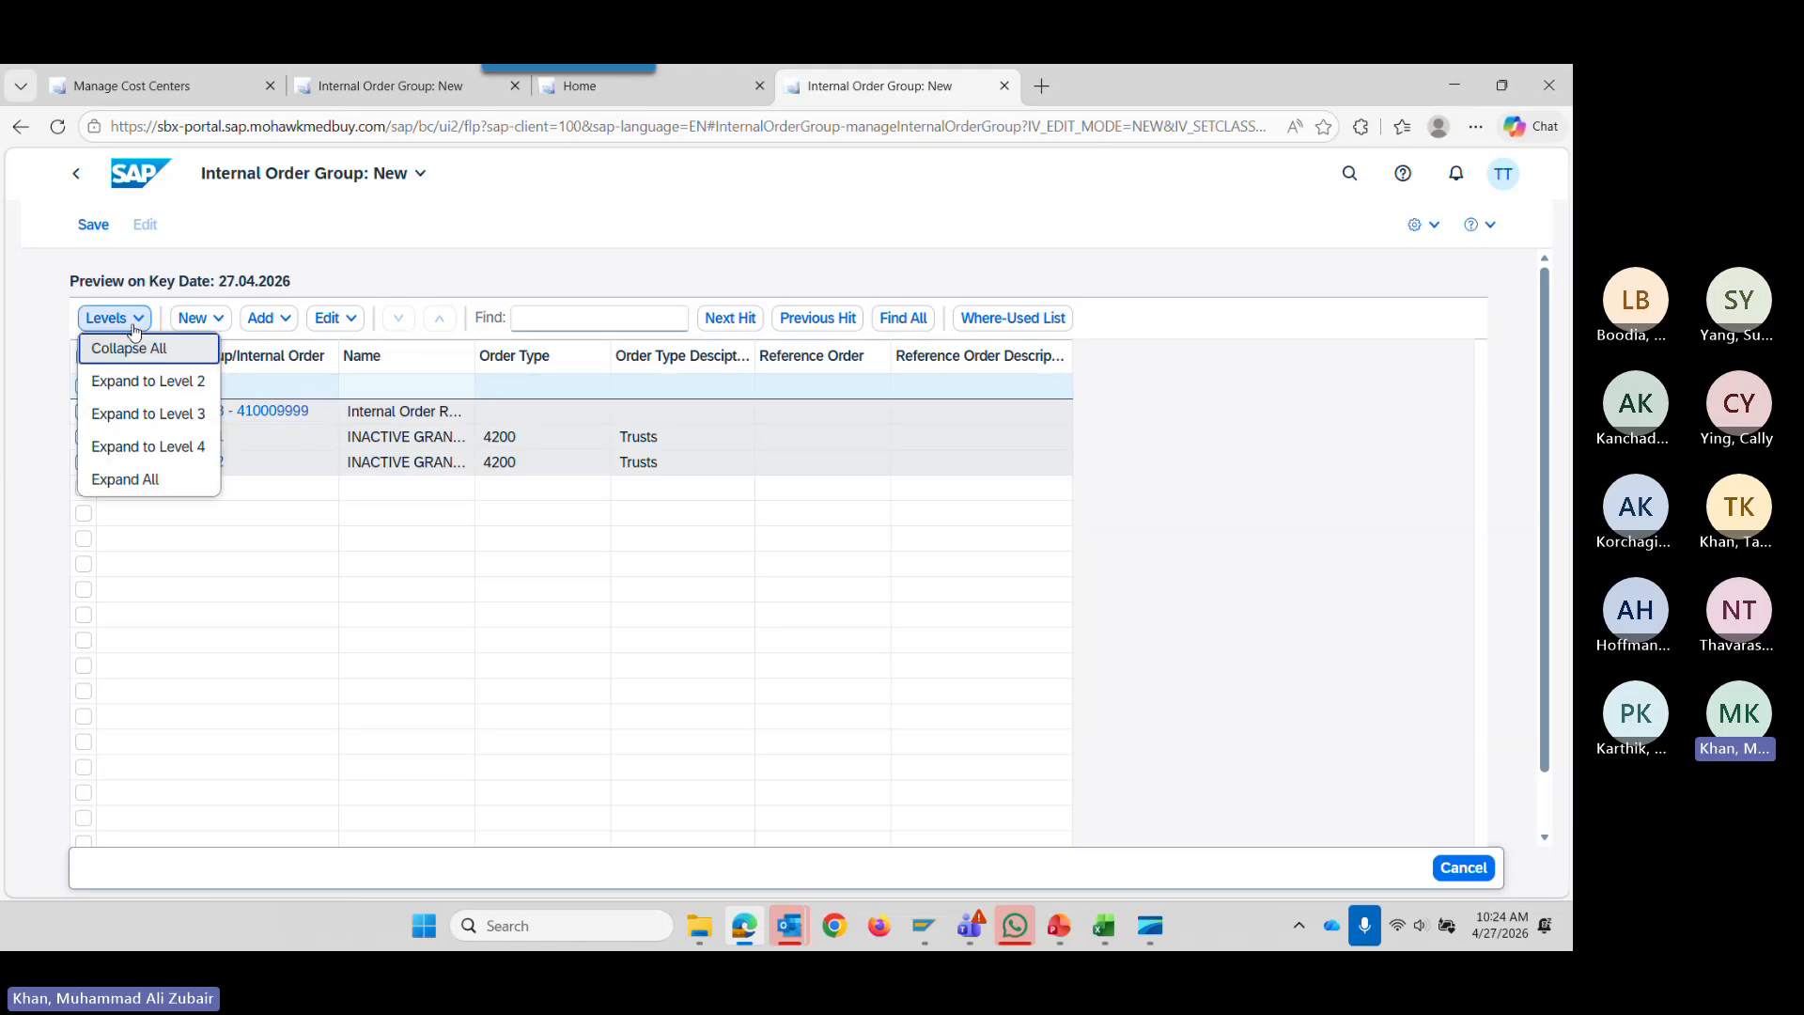
left_click(371, 558)
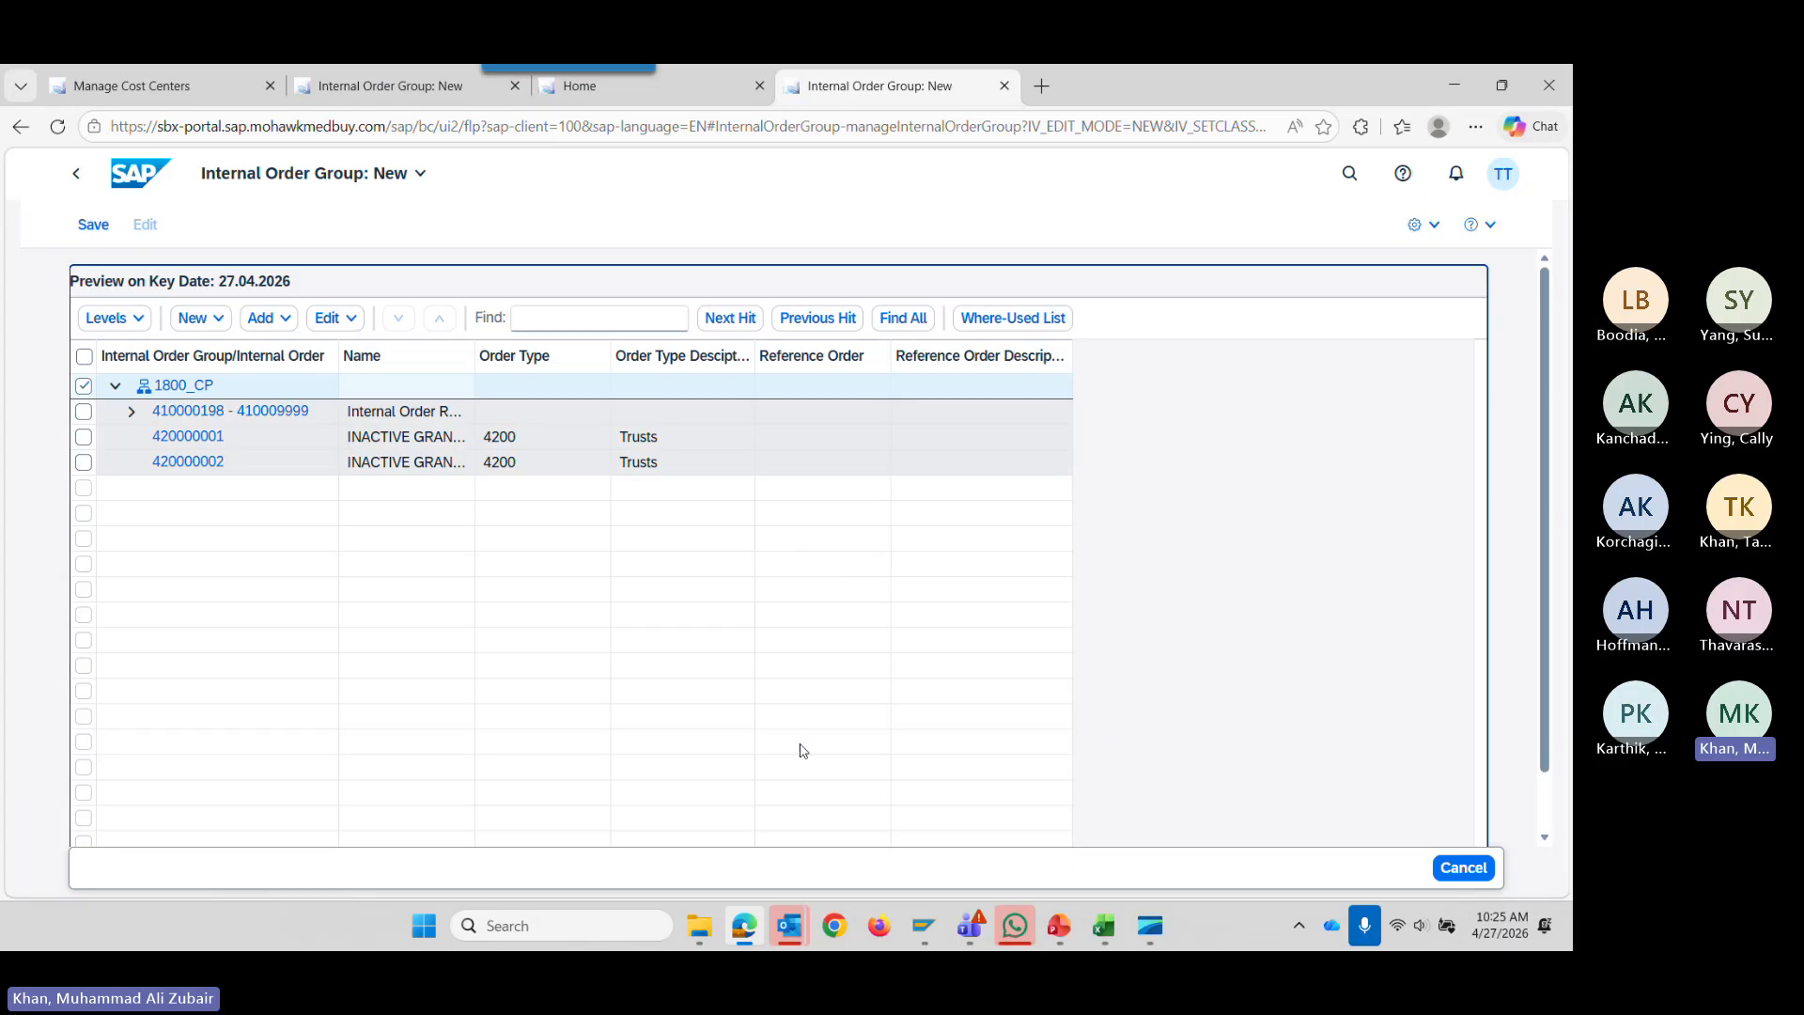
left_click(98, 228)
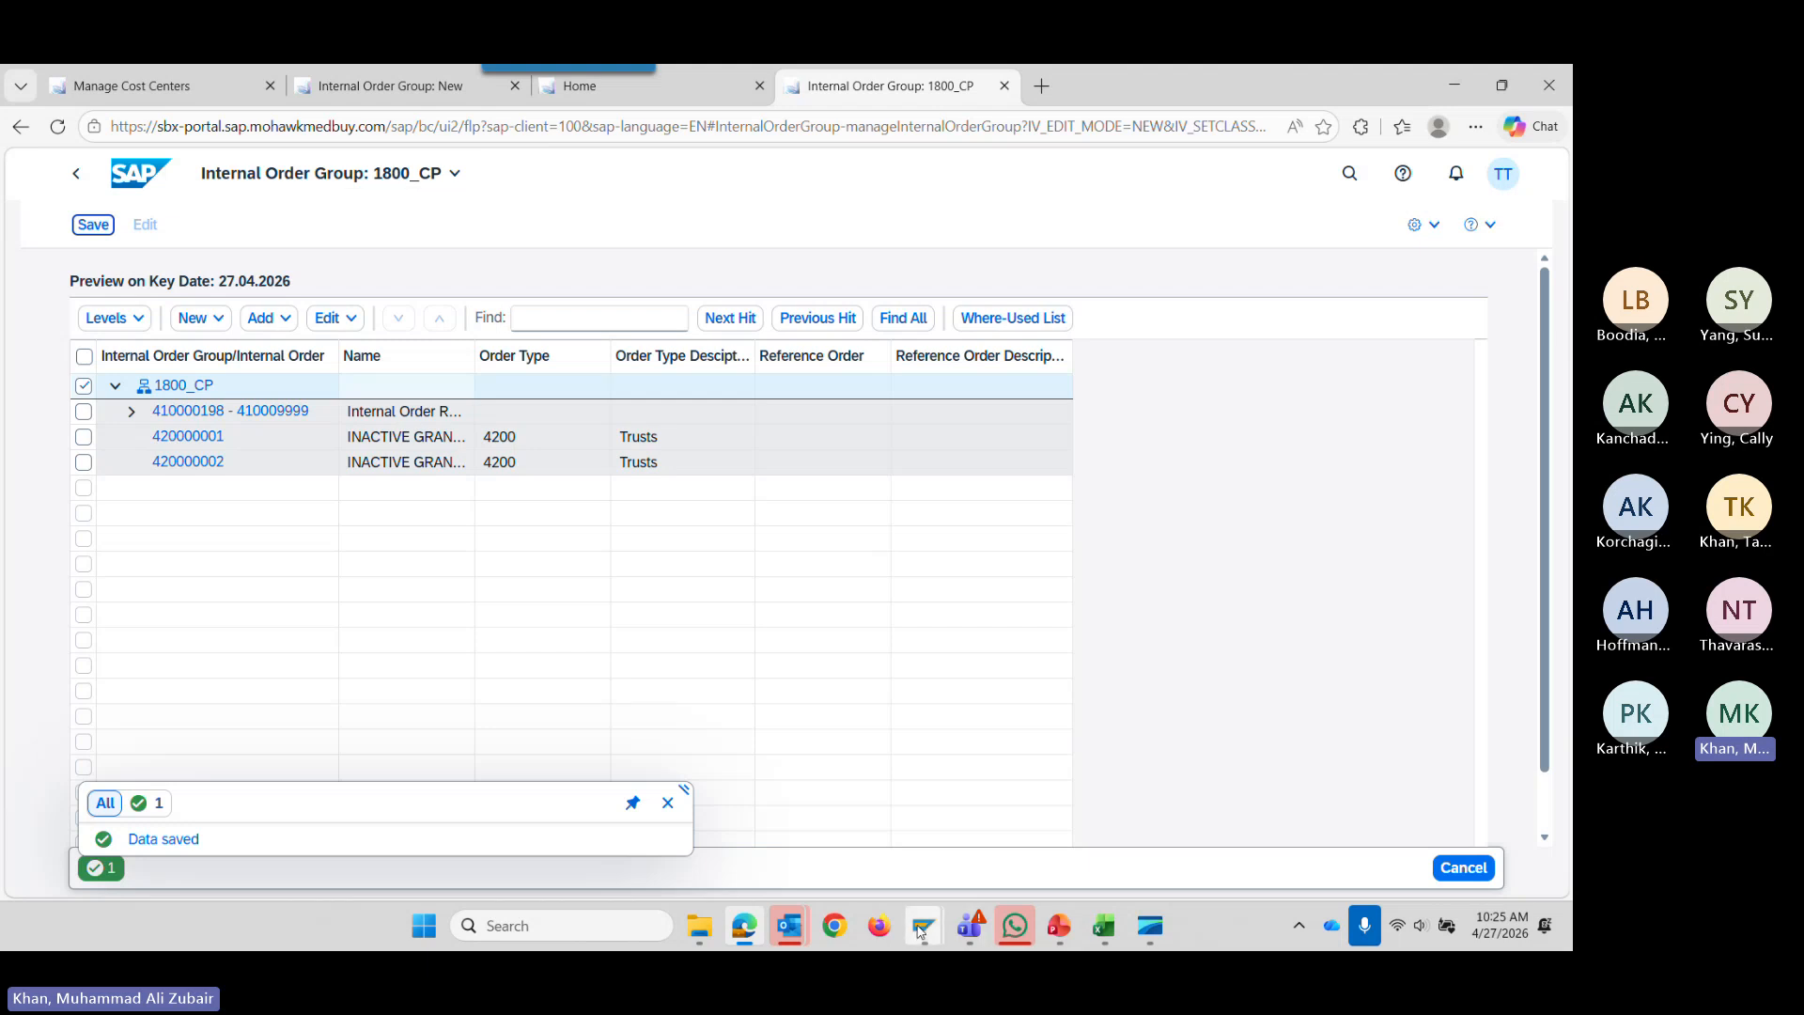
Switch to the Display Order Group screen (KOH3) in SAP GUI and empty the order group field, deleting the 18004200.RES suggestion.
mouse_move(920, 930)
left_click(1029, 780)
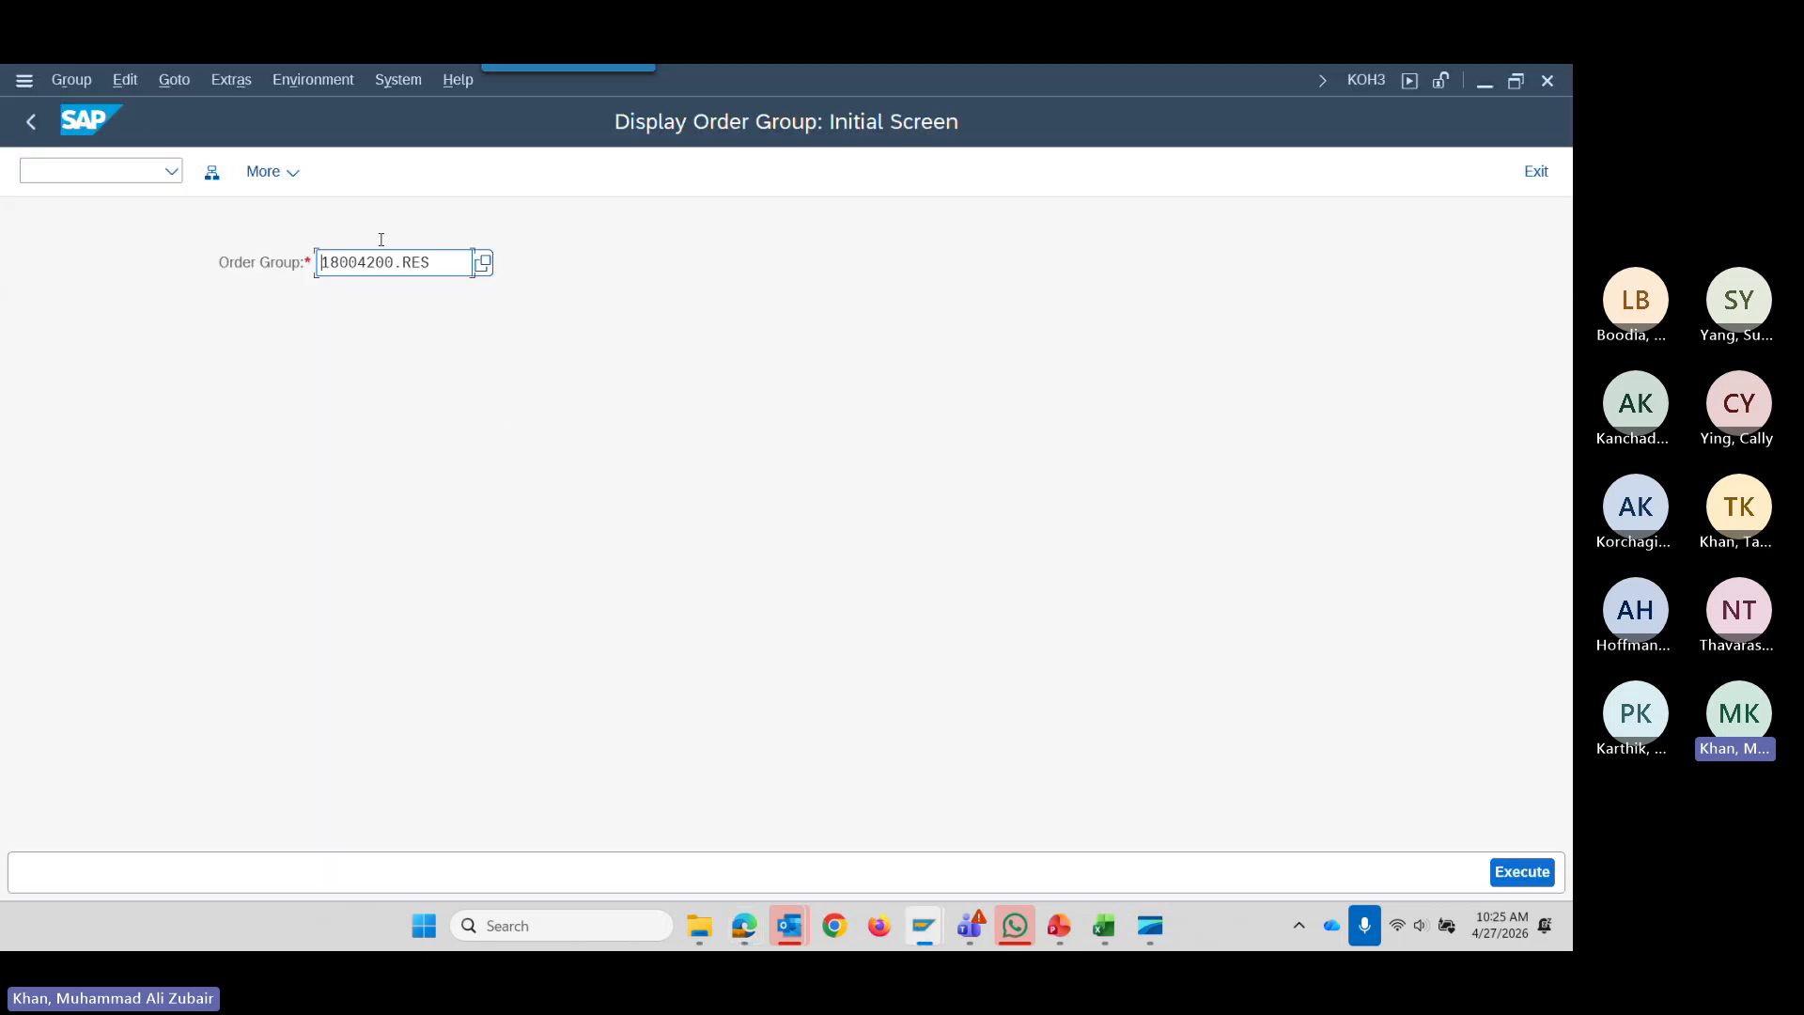
left_click_drag(445, 264, 234, 251)
key("Return")
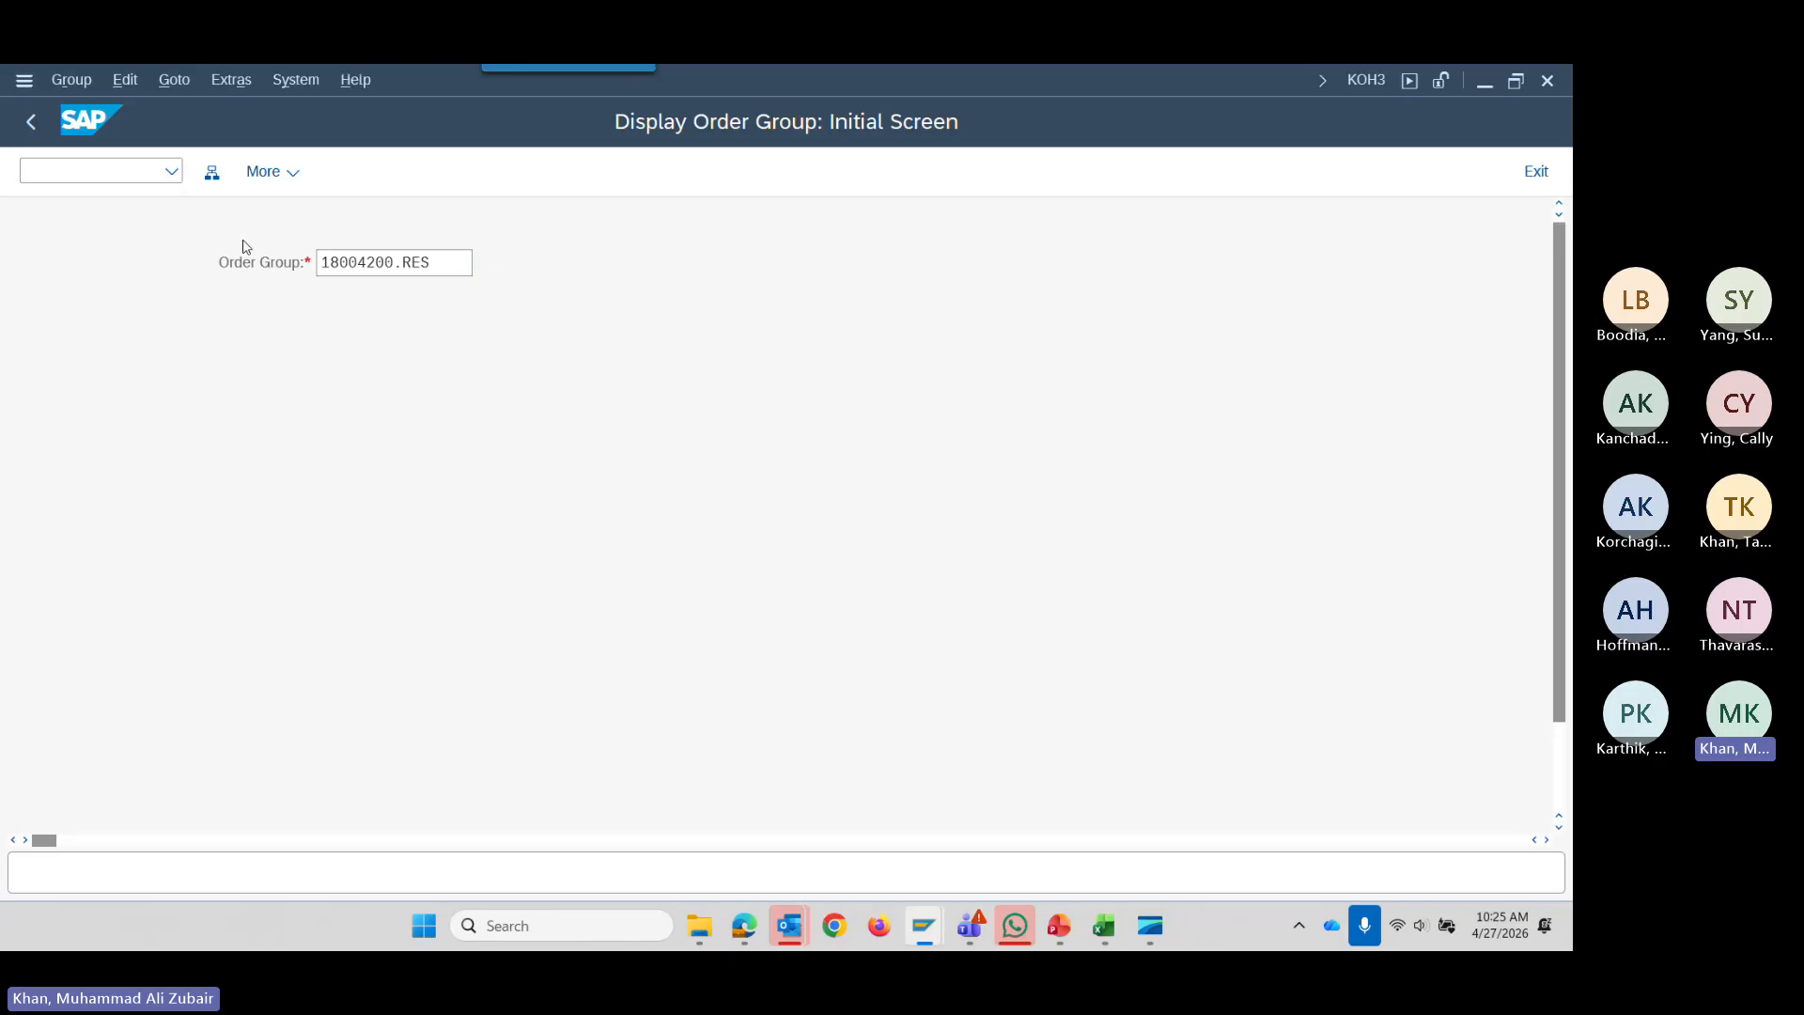
left_click(34, 123)
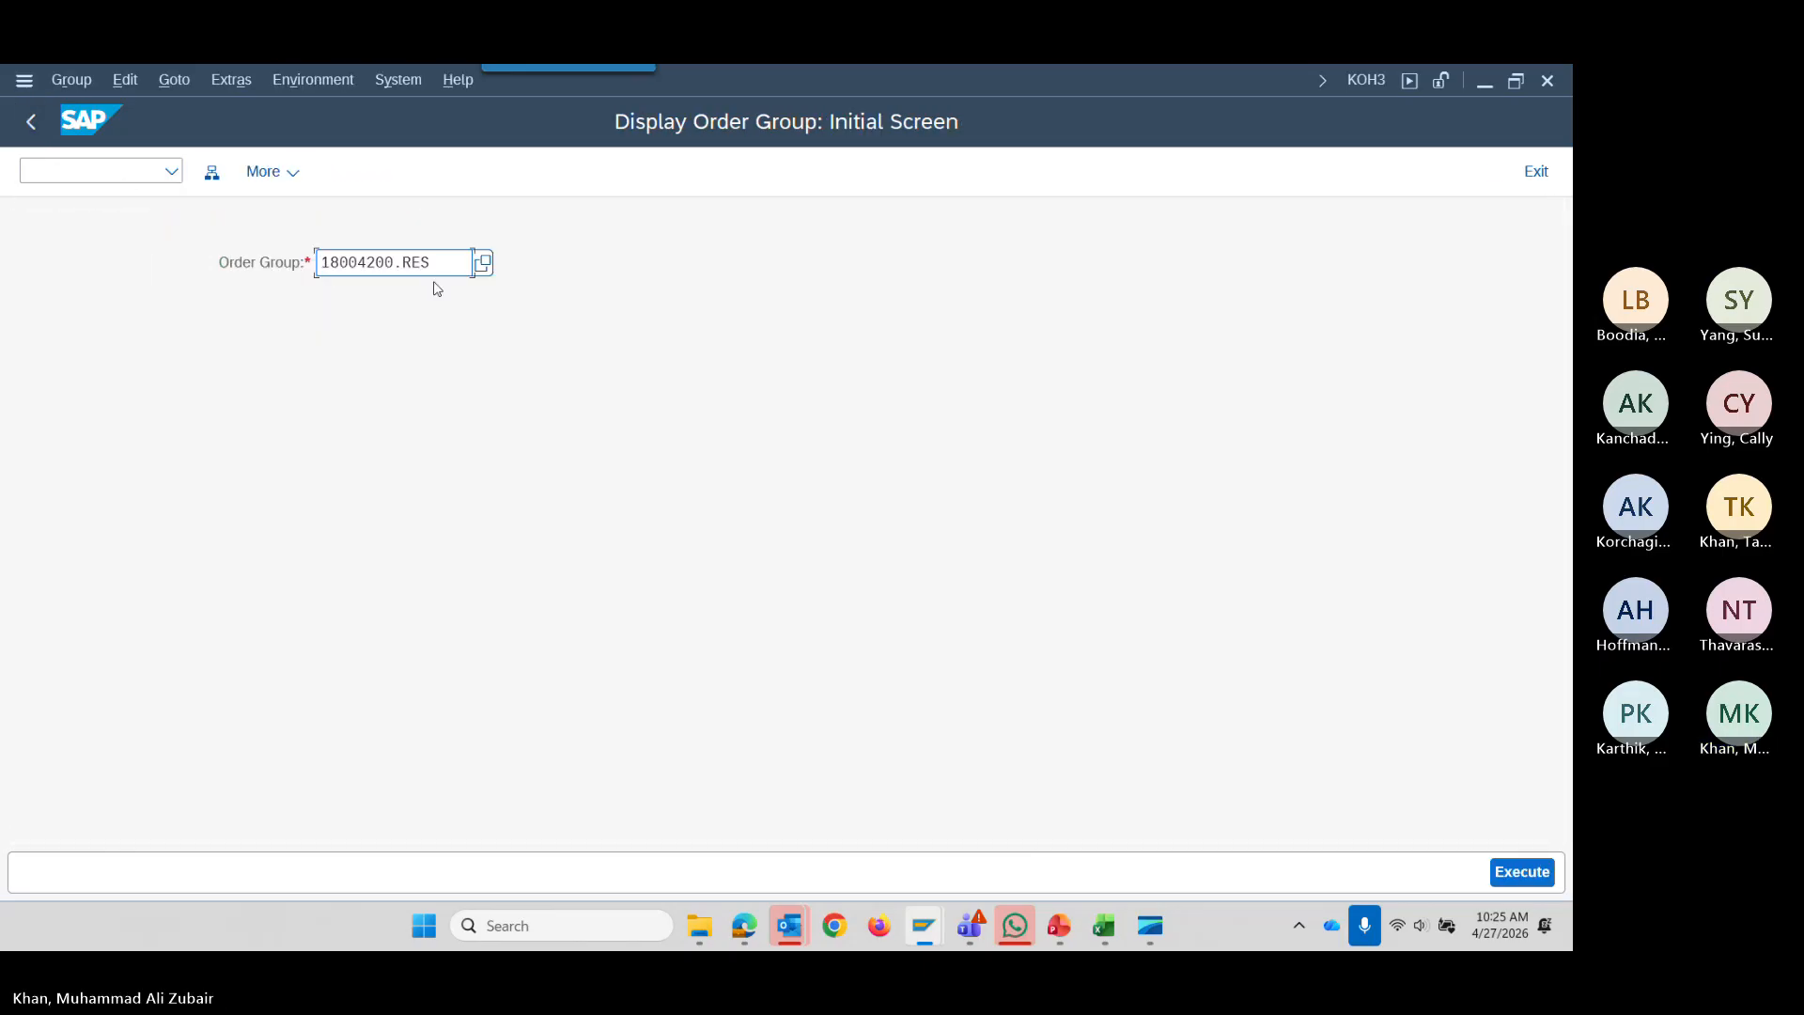
key("BackSpace")
key("BackSpace")
key("BackSpace")
key("BackSpace")
key("BackSpace")
key("BackSpace")
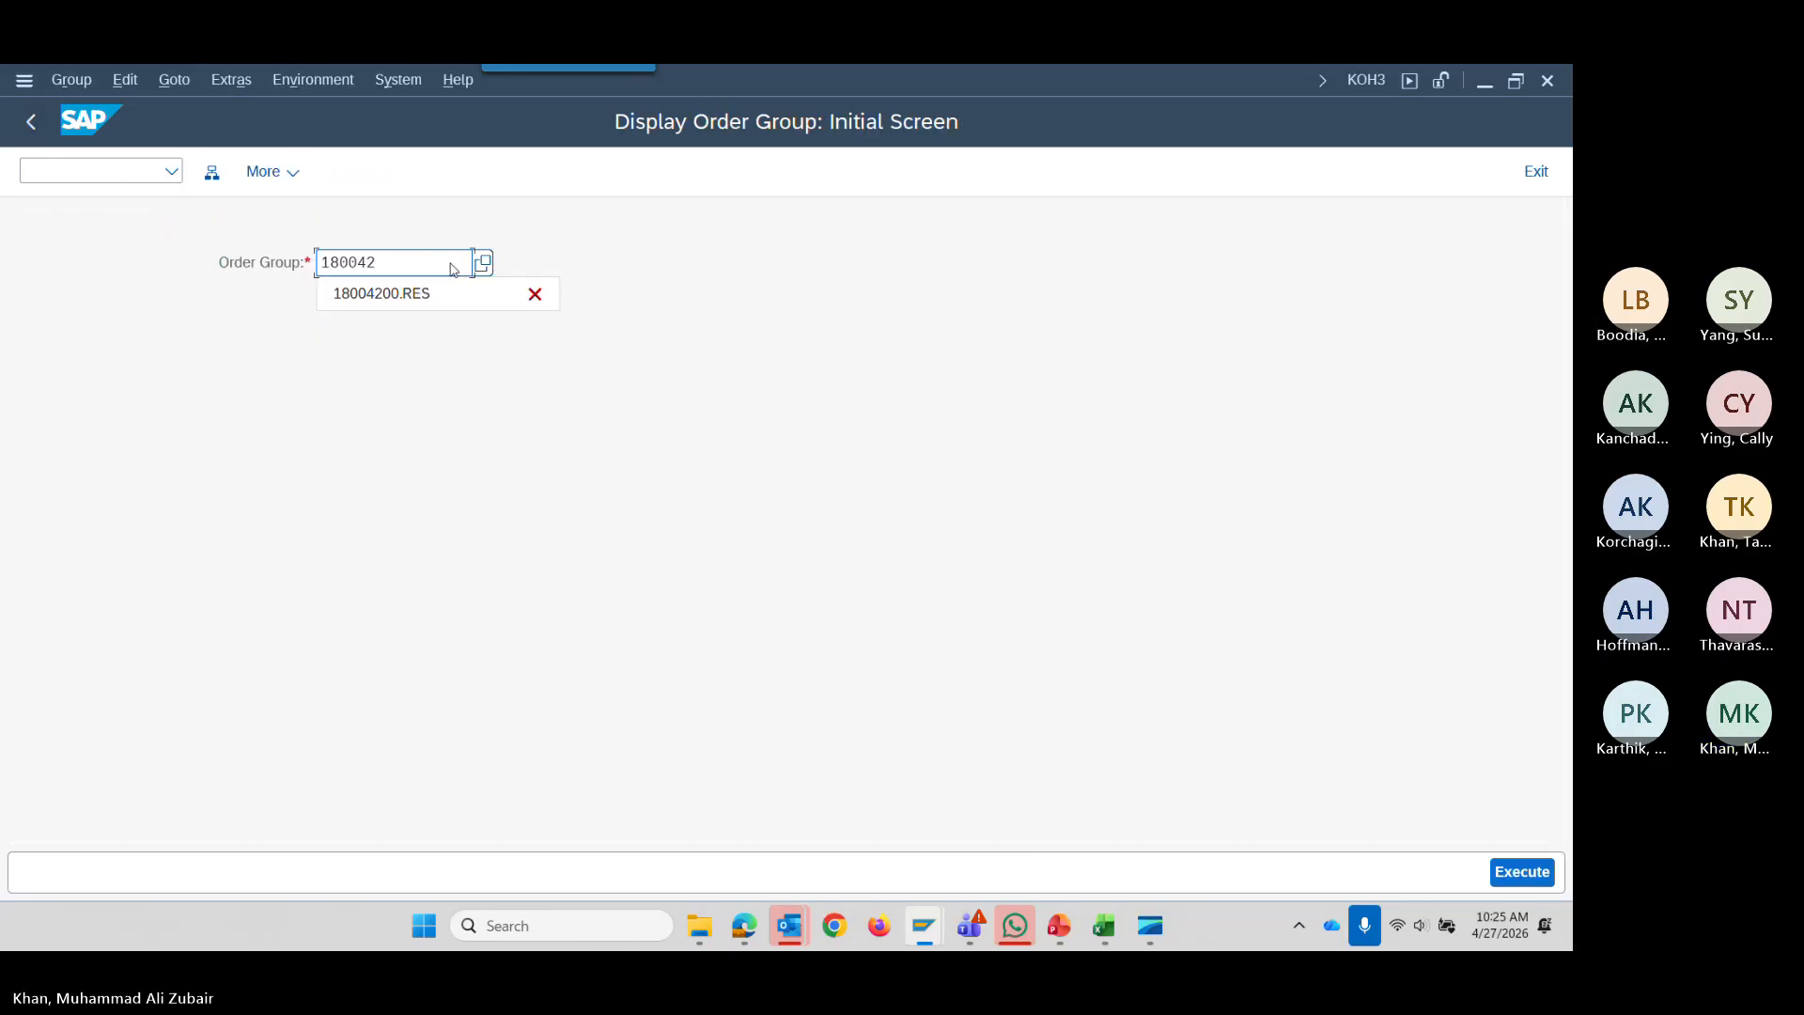
key("BackSpace")
key("BackSpace")
key("BackSpace")
key("BackSpace")
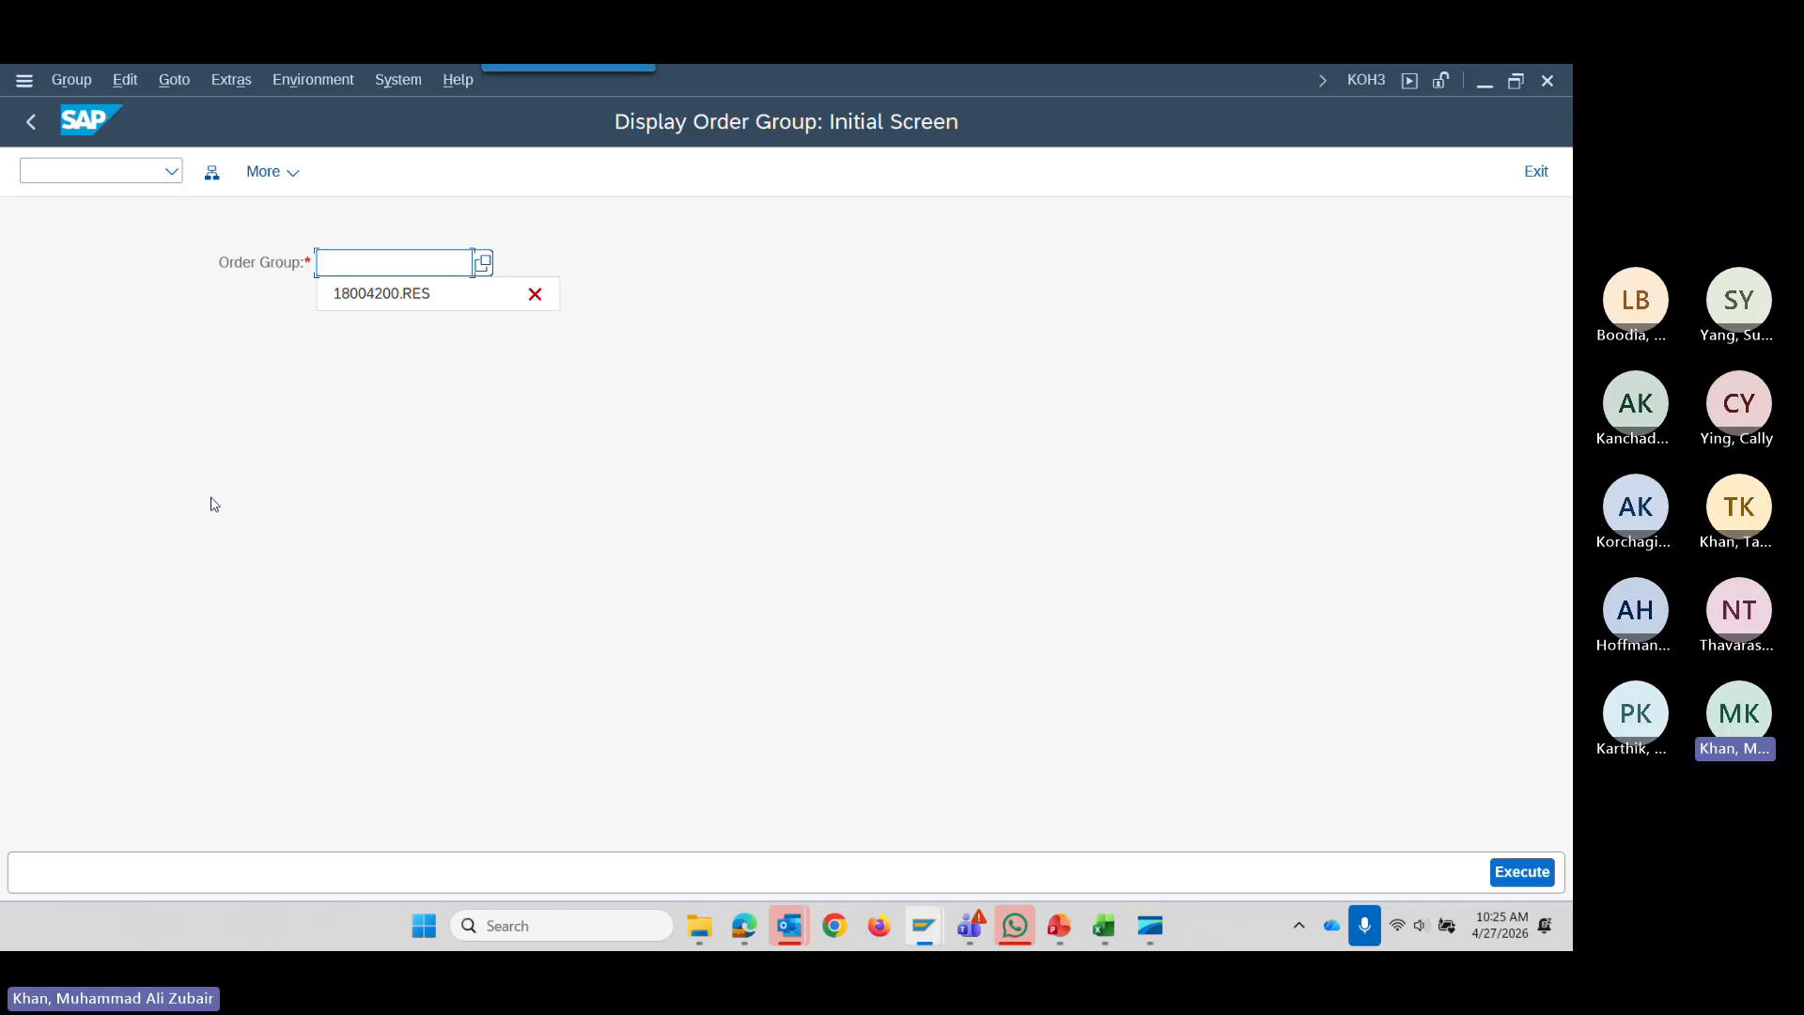
left_click(535, 294)
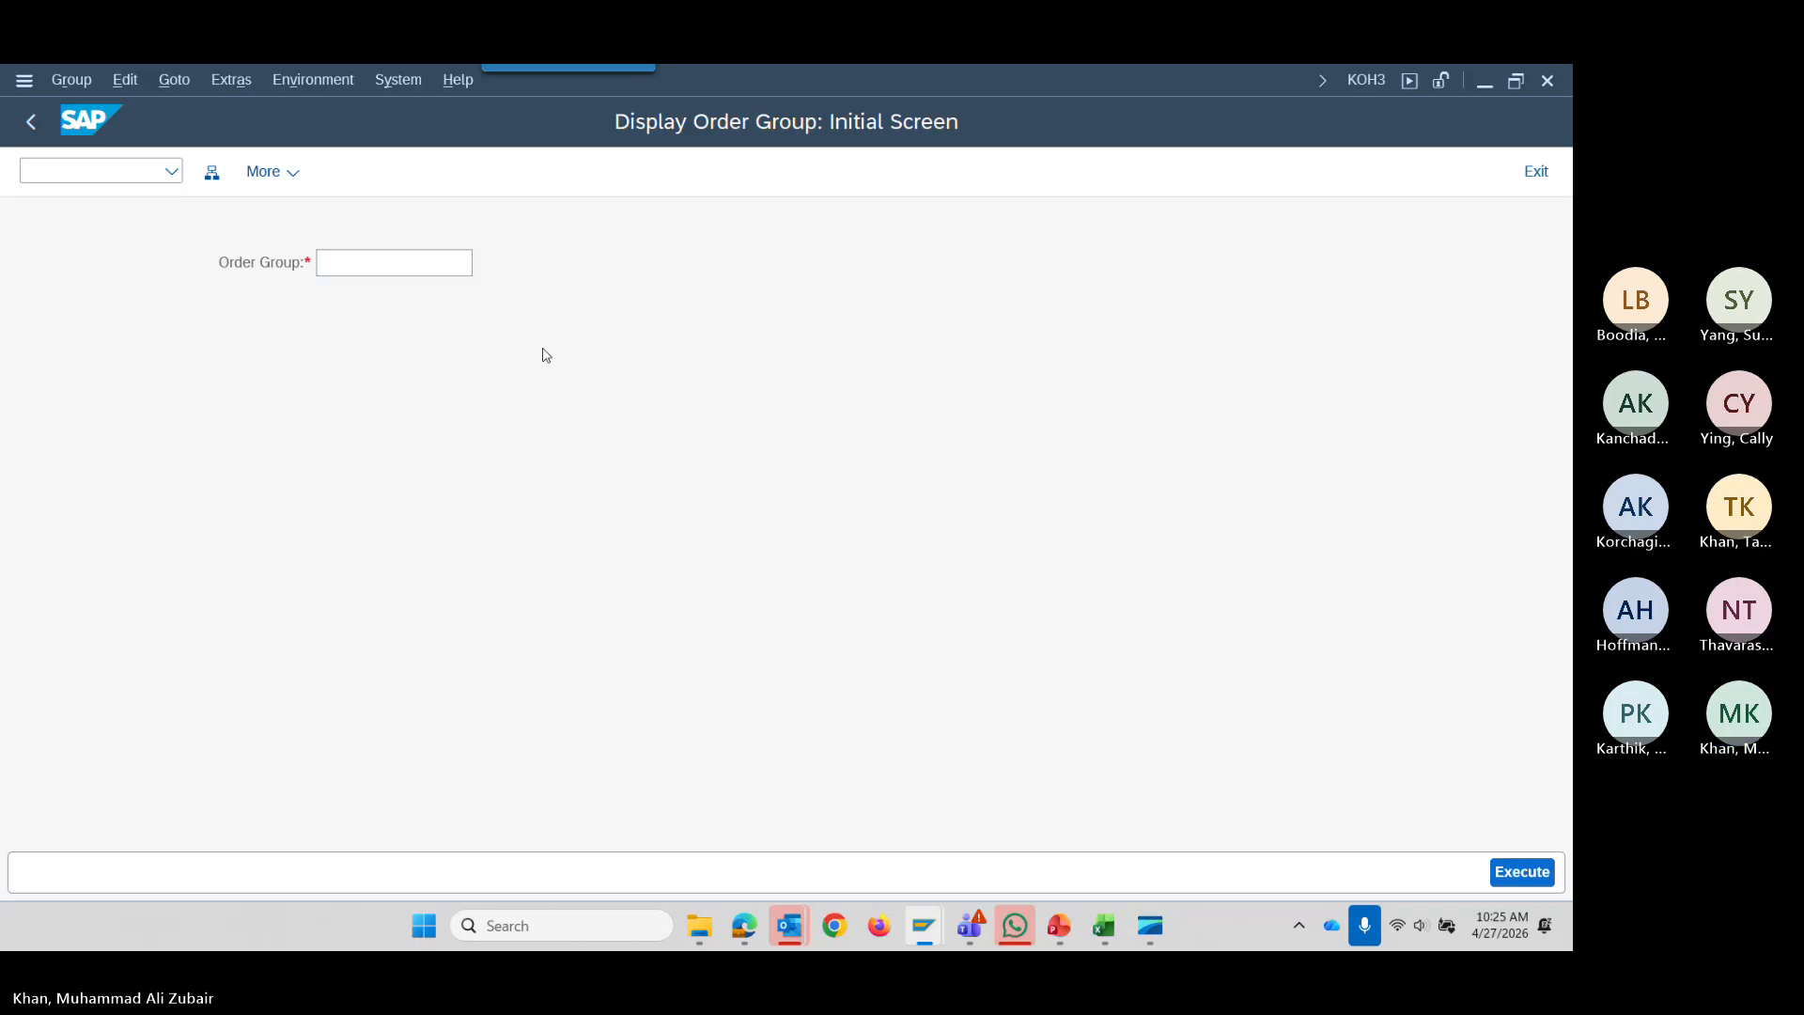
Pick 1800_CP from the full list of order groups, try to display it, and close the resulting dialog.
left_click(484, 270)
left_click(440, 467)
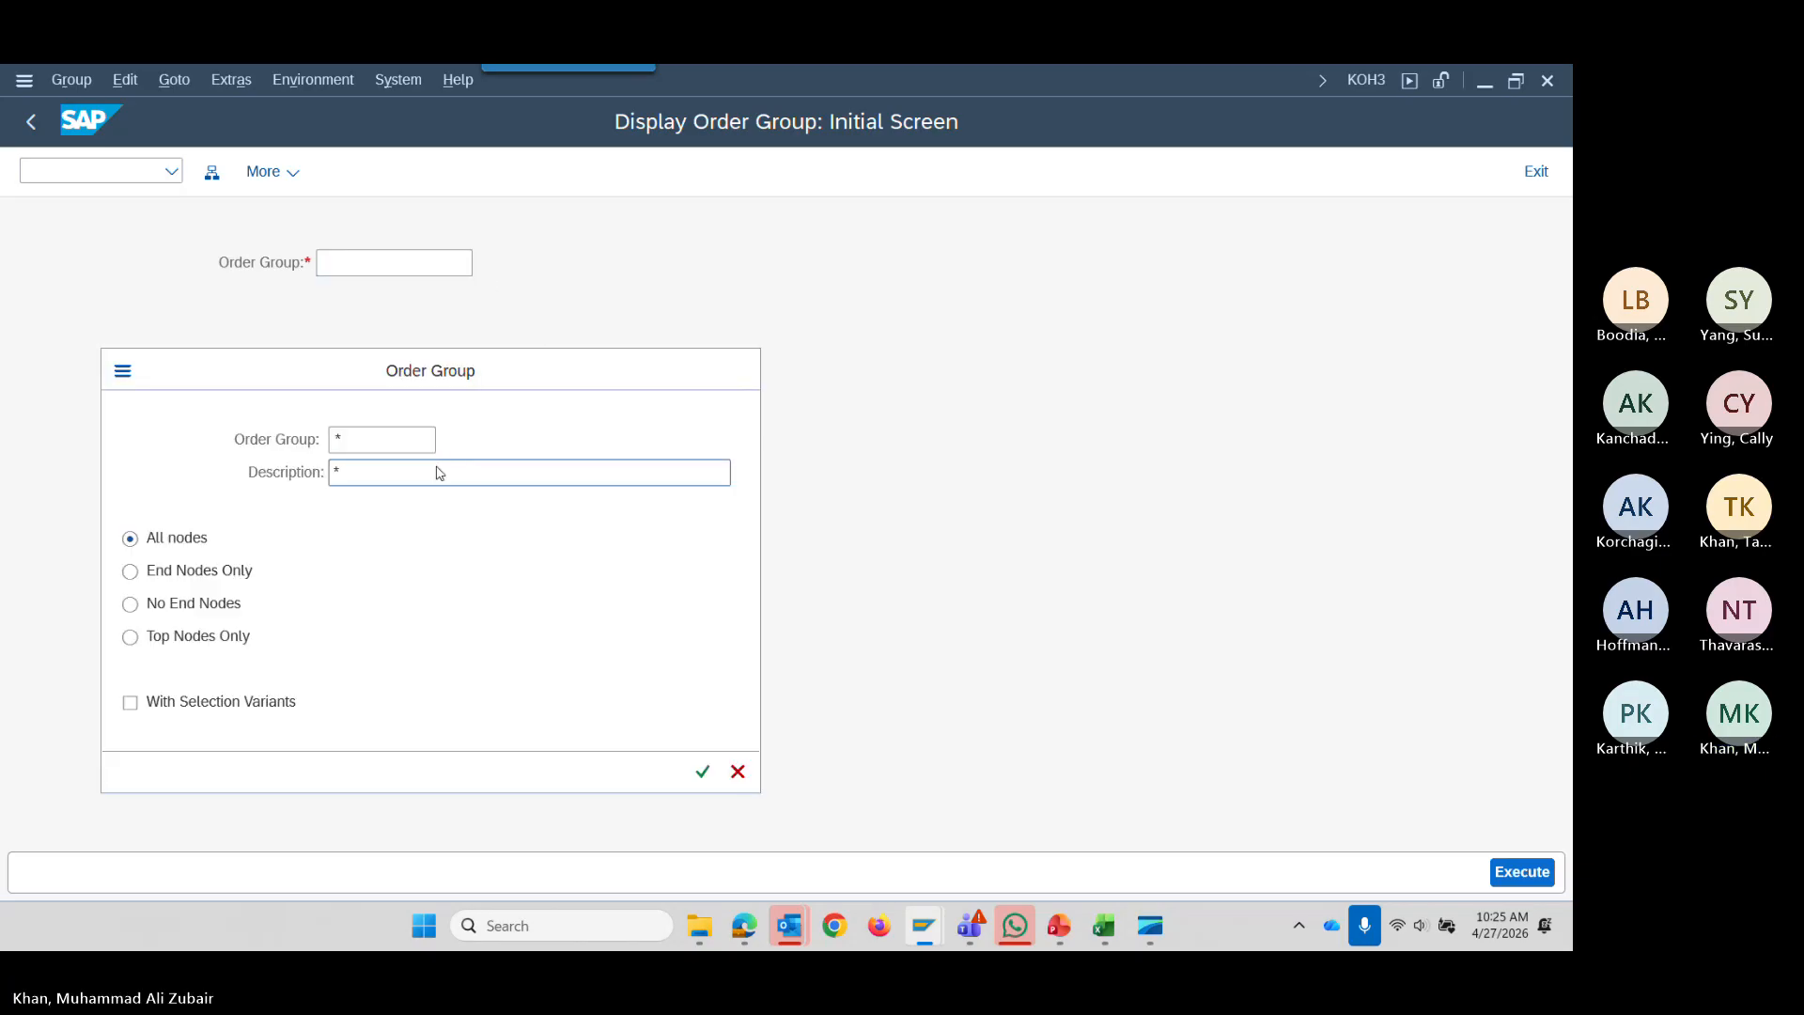
key("Return")
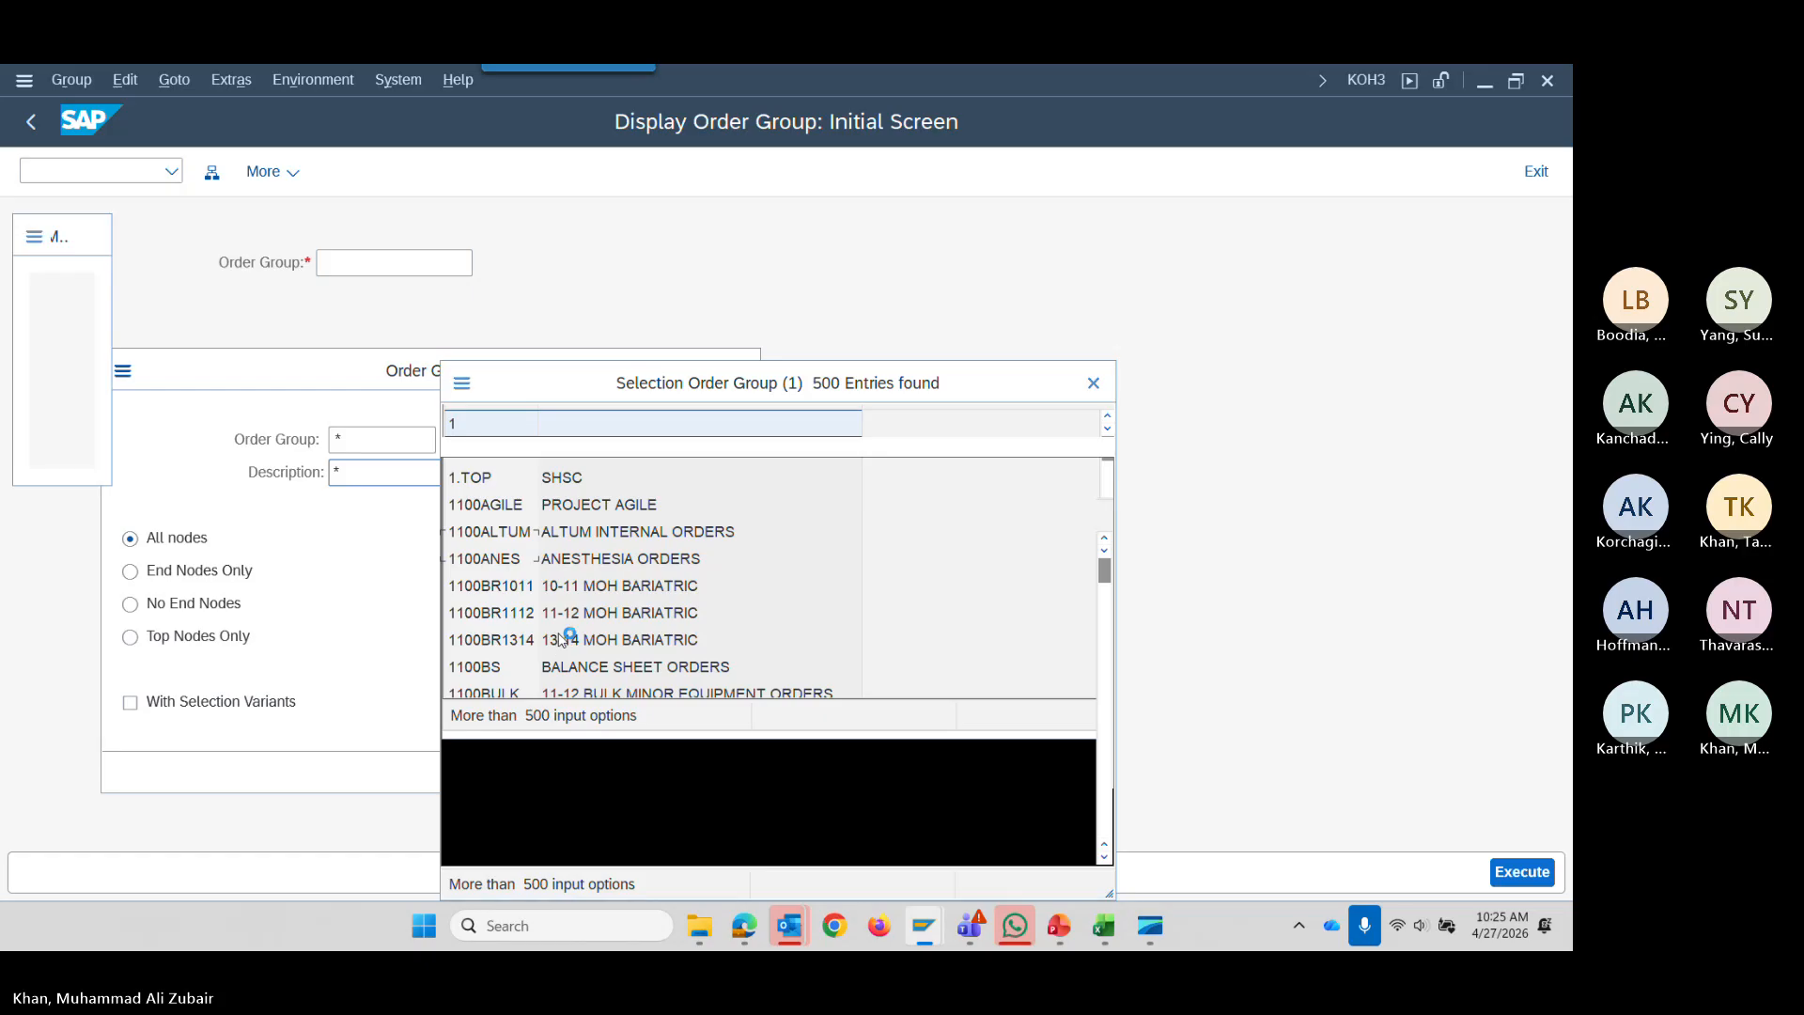
scroll(575, 680, "down", 20)
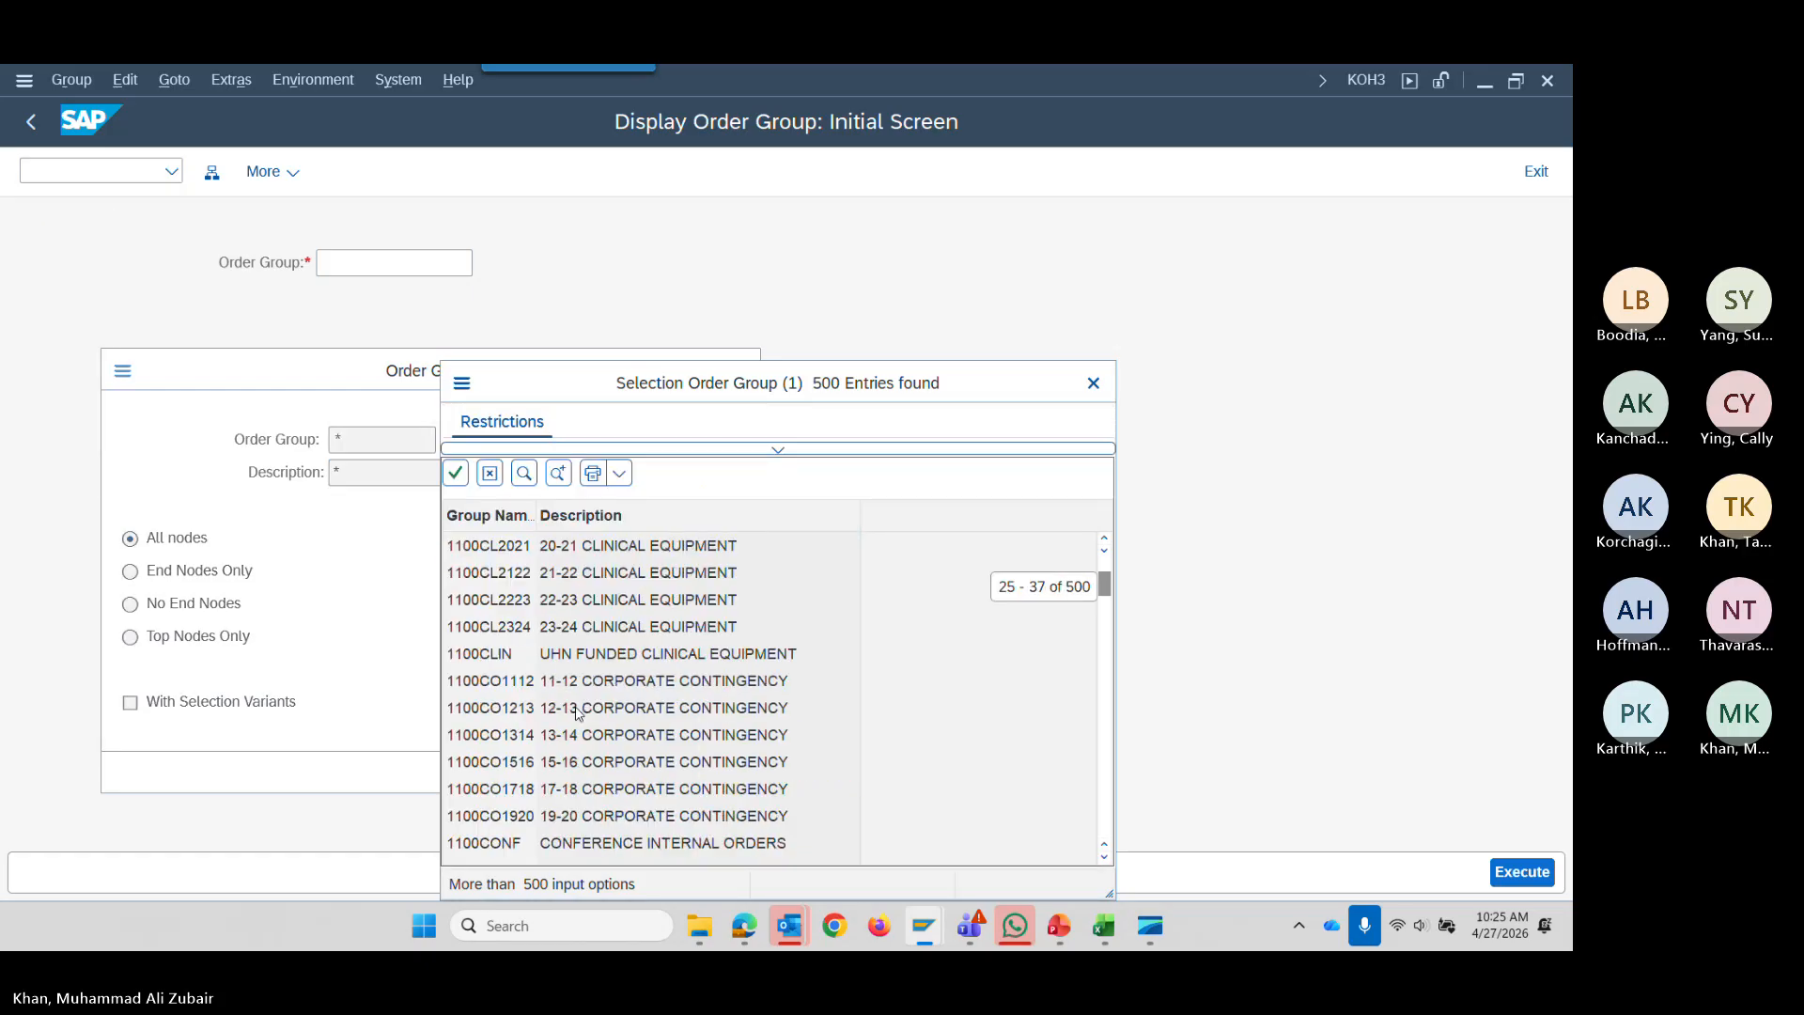
scroll(580, 719, "down", 20)
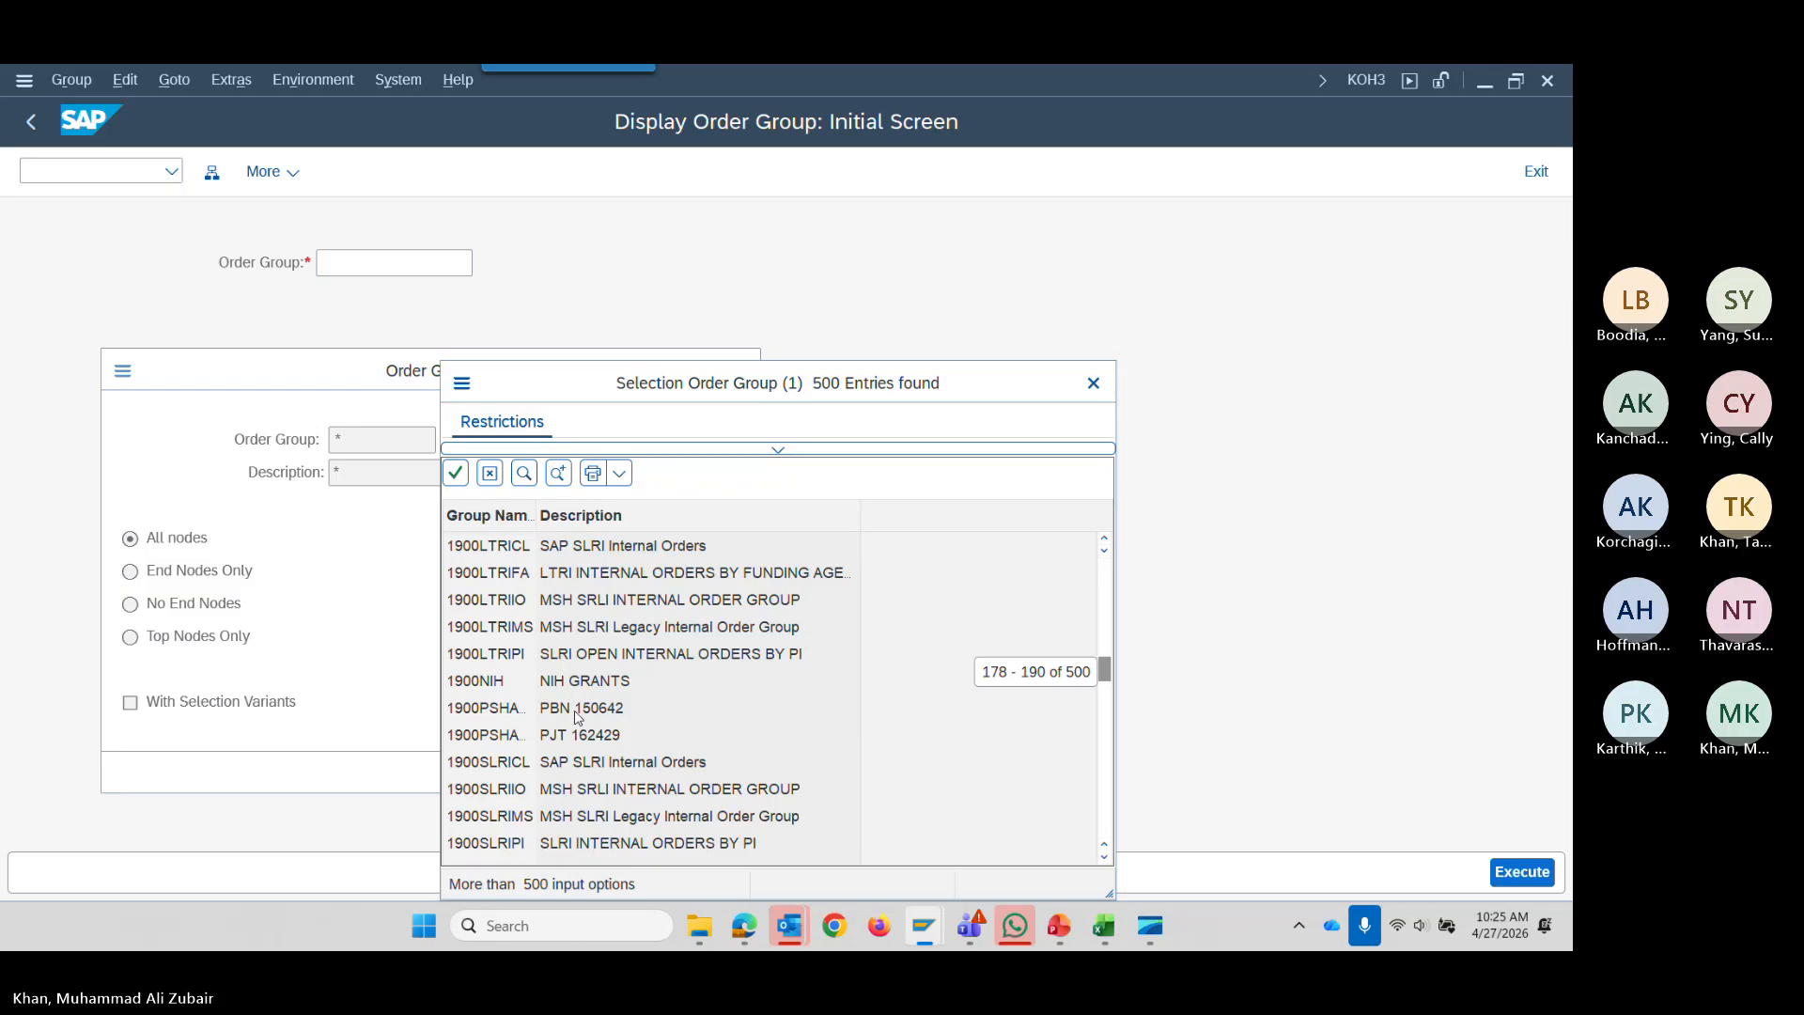
scroll(578, 716, "up", 3)
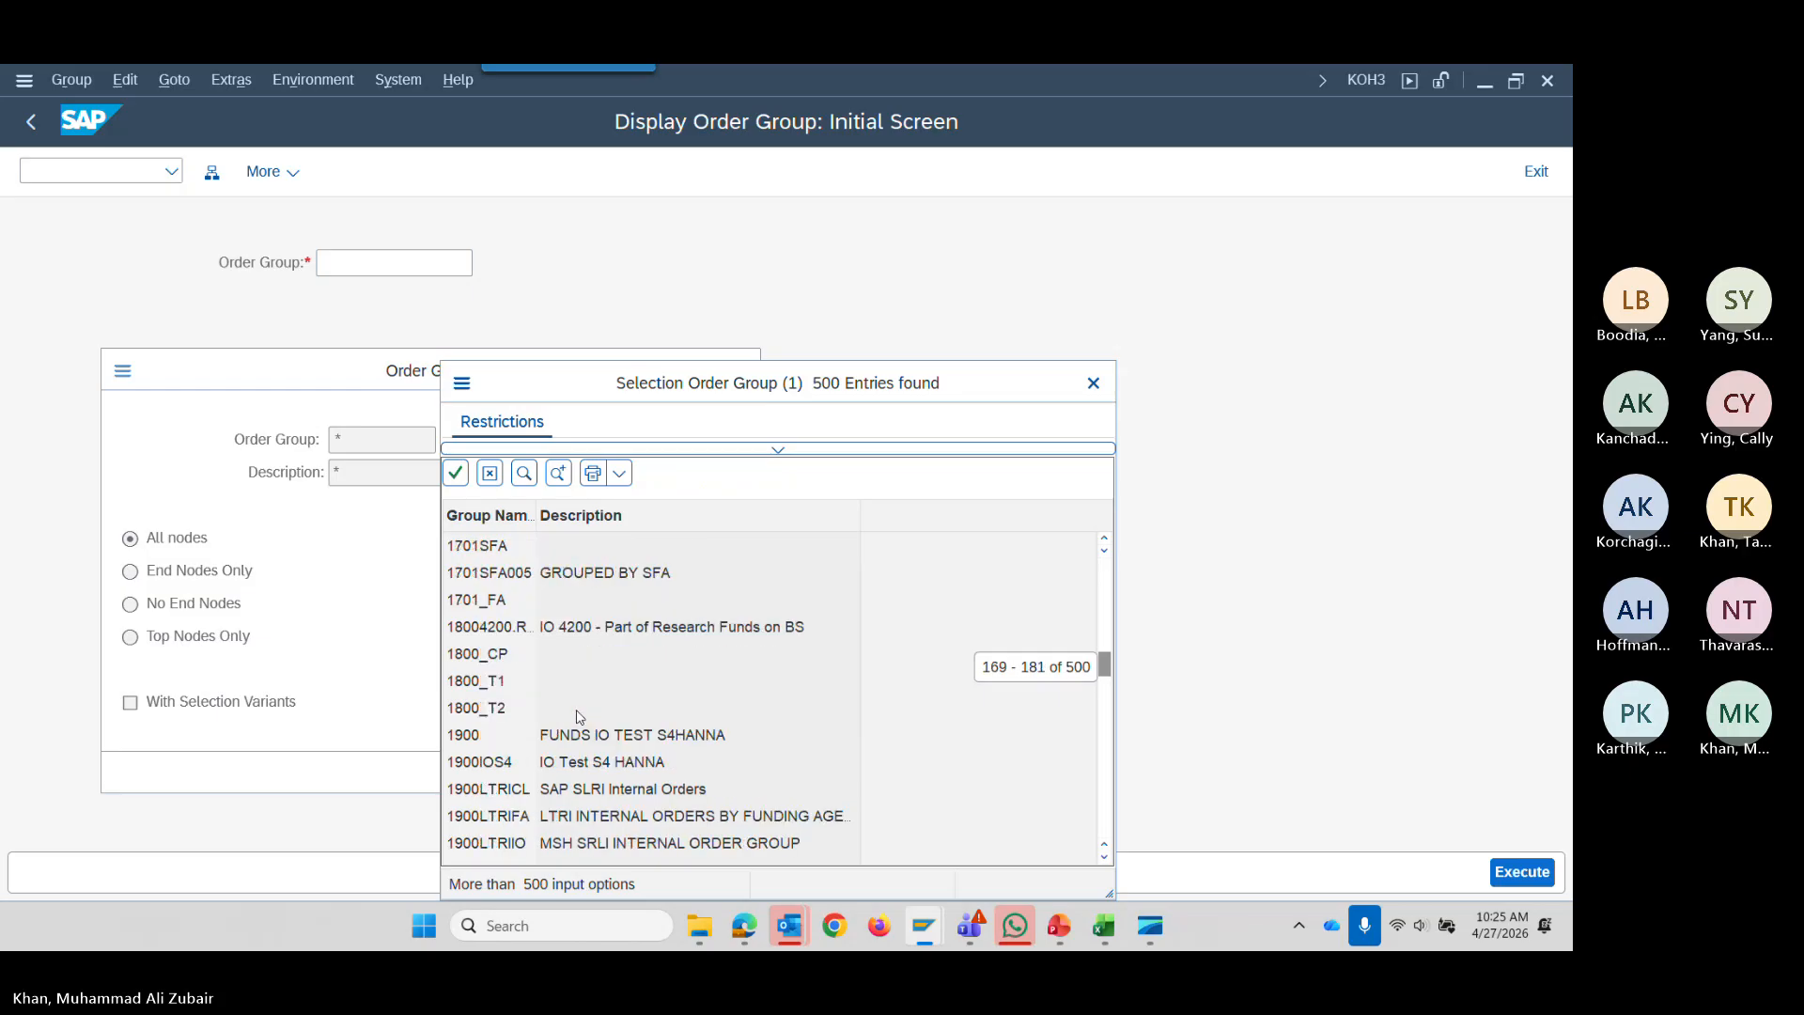
left_click(498, 655)
left_click(456, 472)
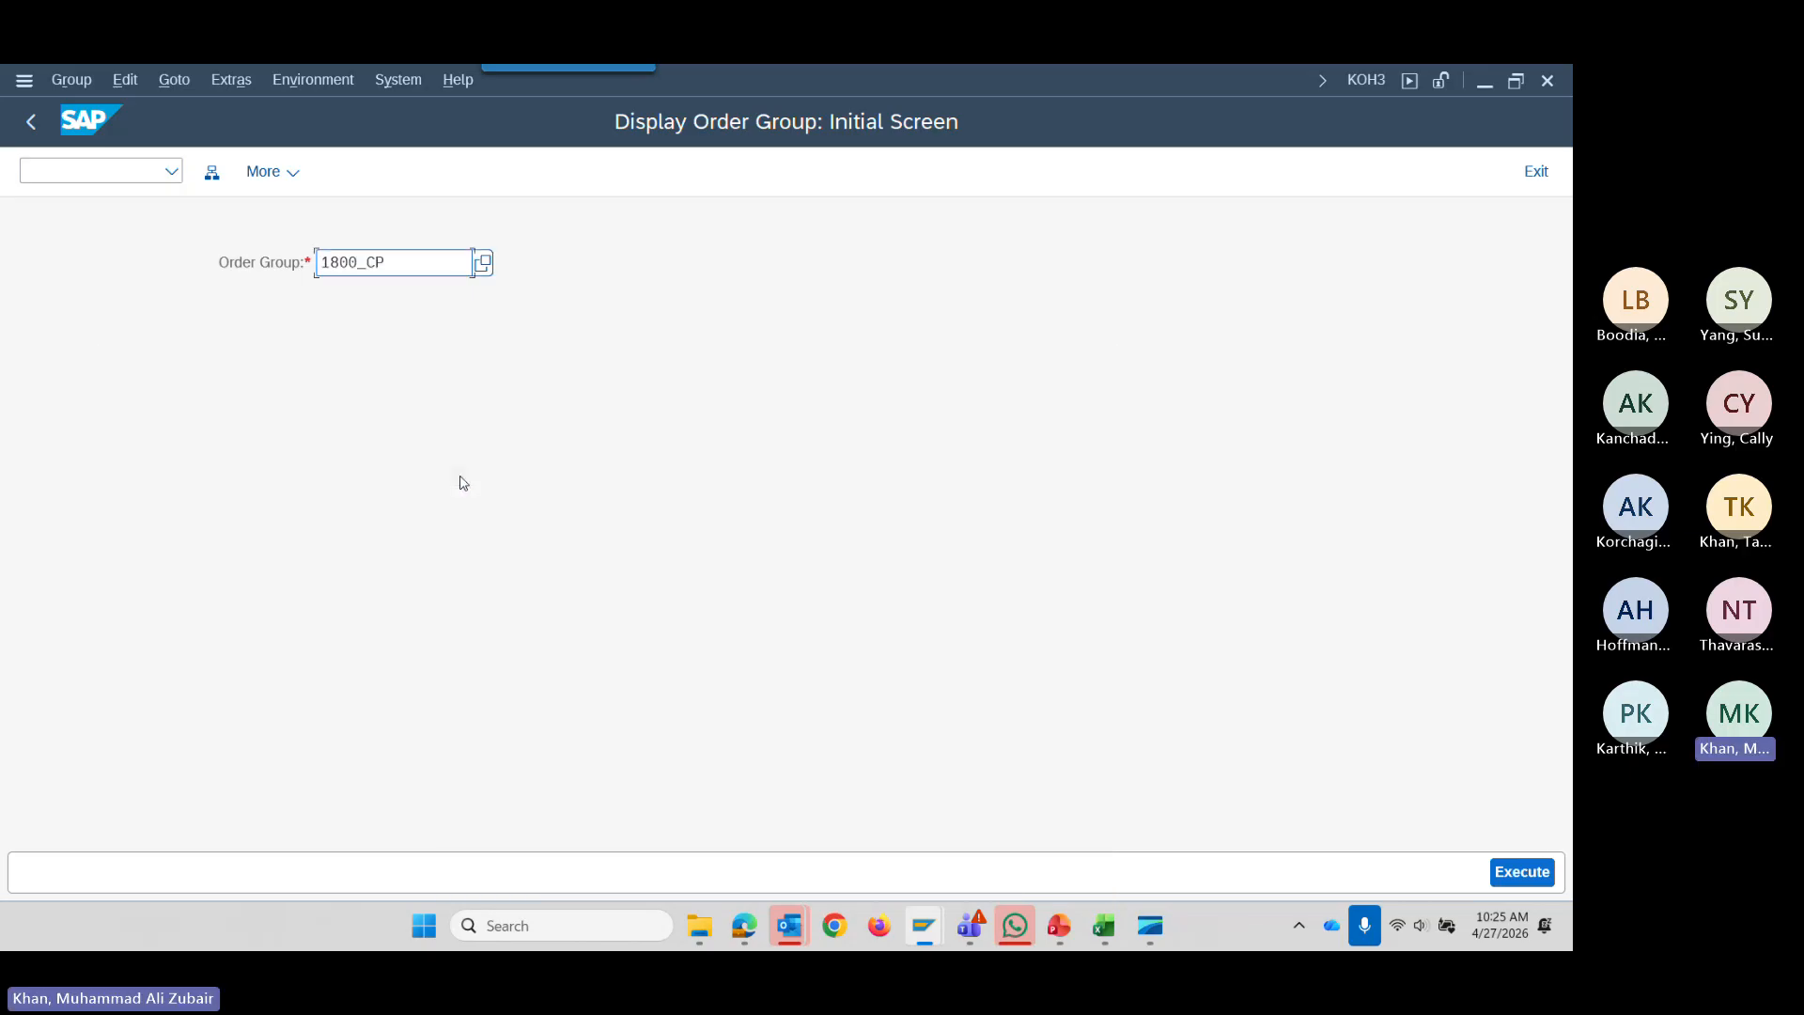
left_click(1519, 872)
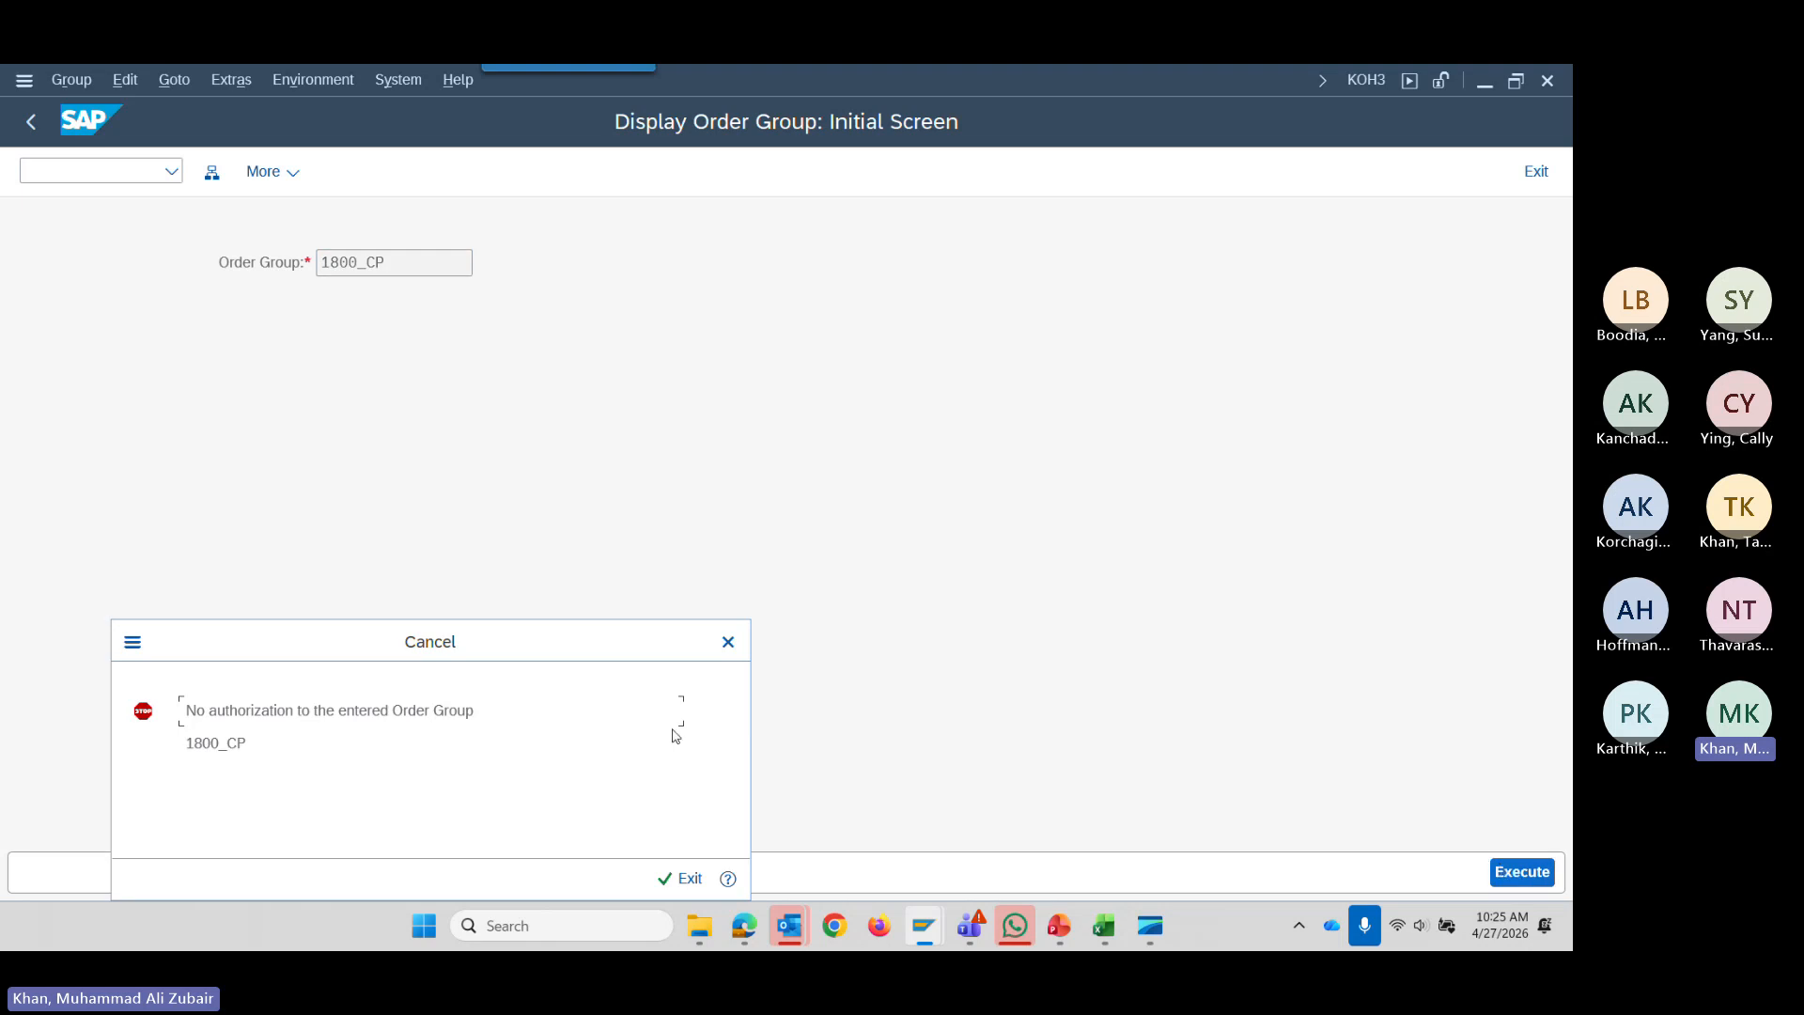
left_click(720, 646)
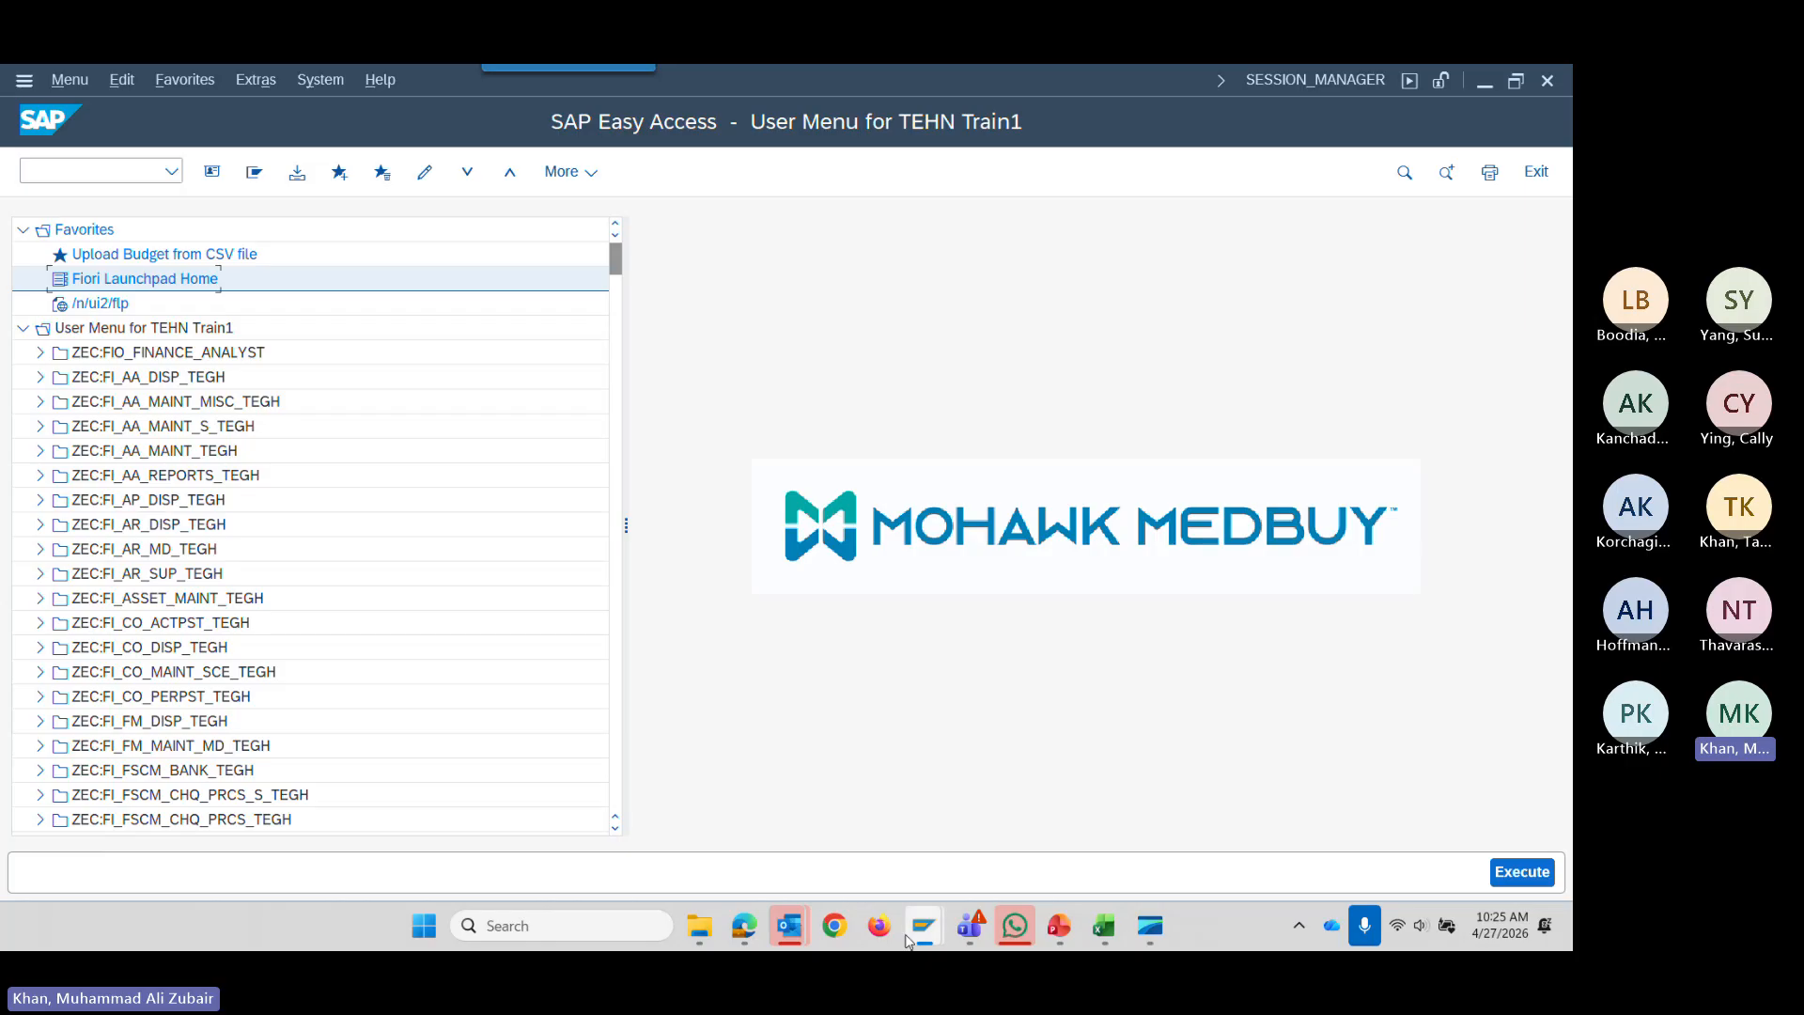
Switch to the Manage Overhead Cost Accounting deck in PowerPoint and look over the Manage Internal Order Groups slides from 1 of 10.
mouse_move(997, 928)
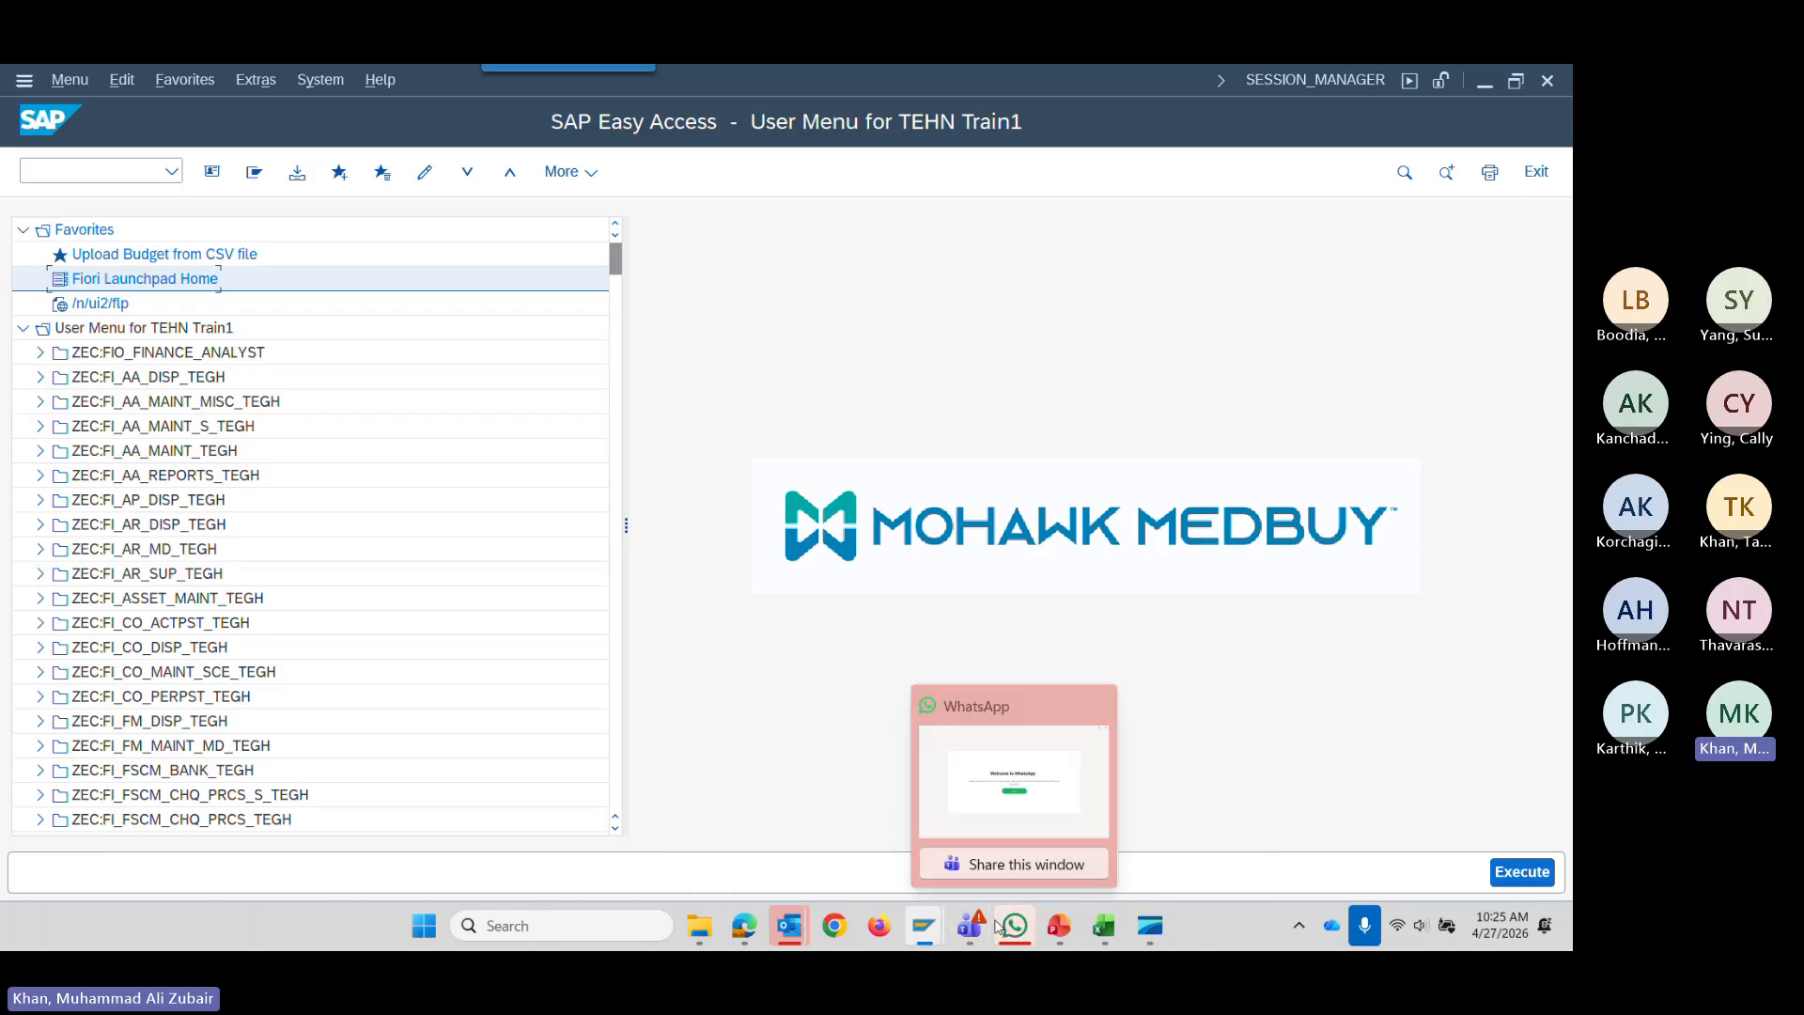
mouse_move(960, 835)
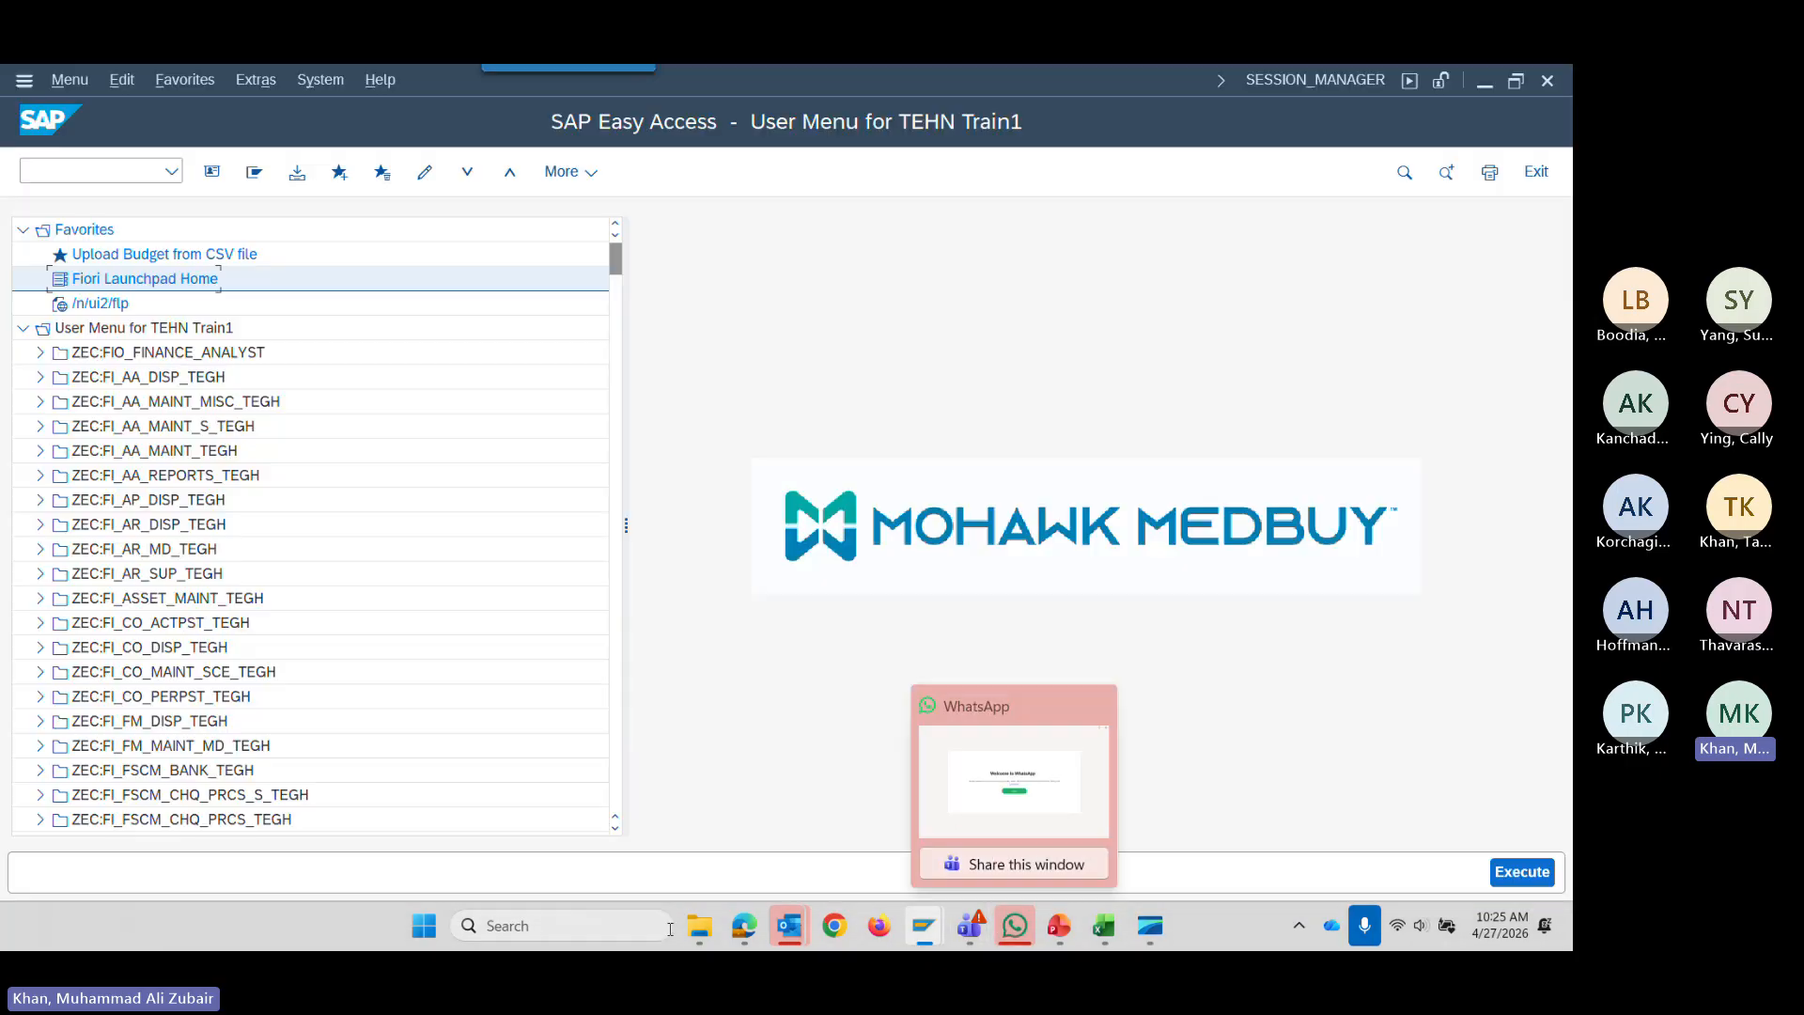
mouse_move(698, 944)
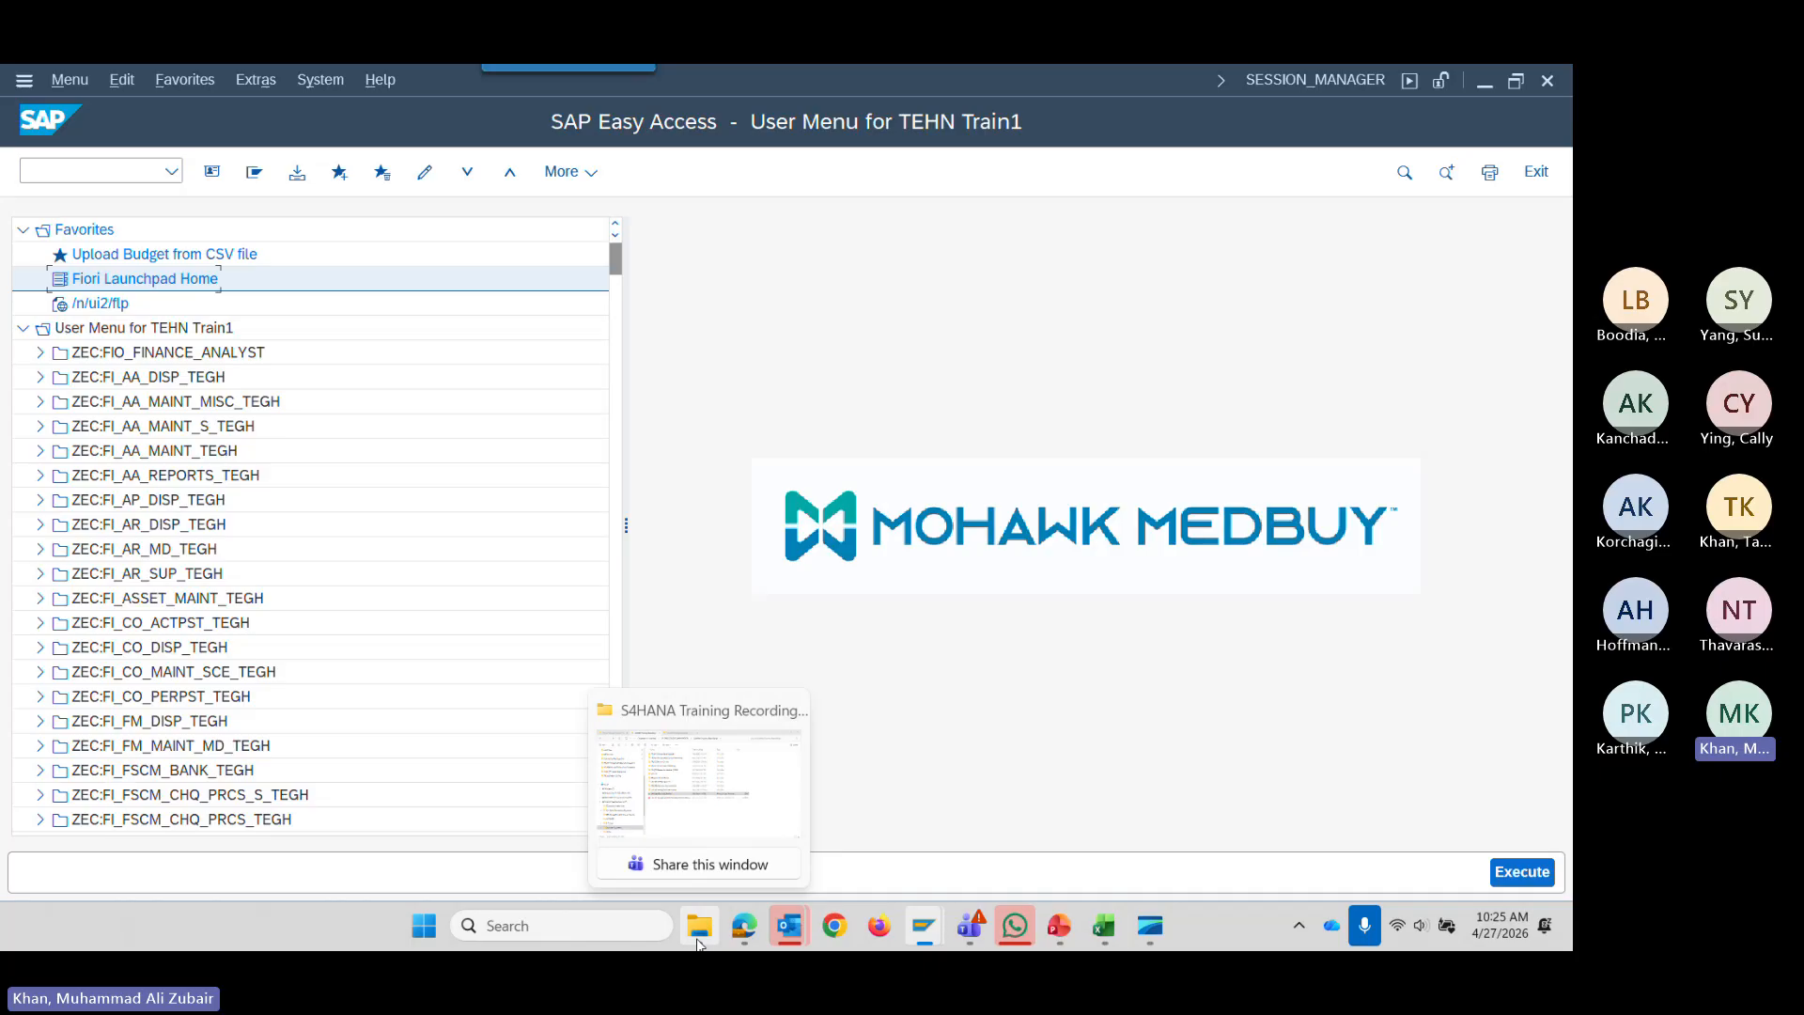
mouse_move(1069, 937)
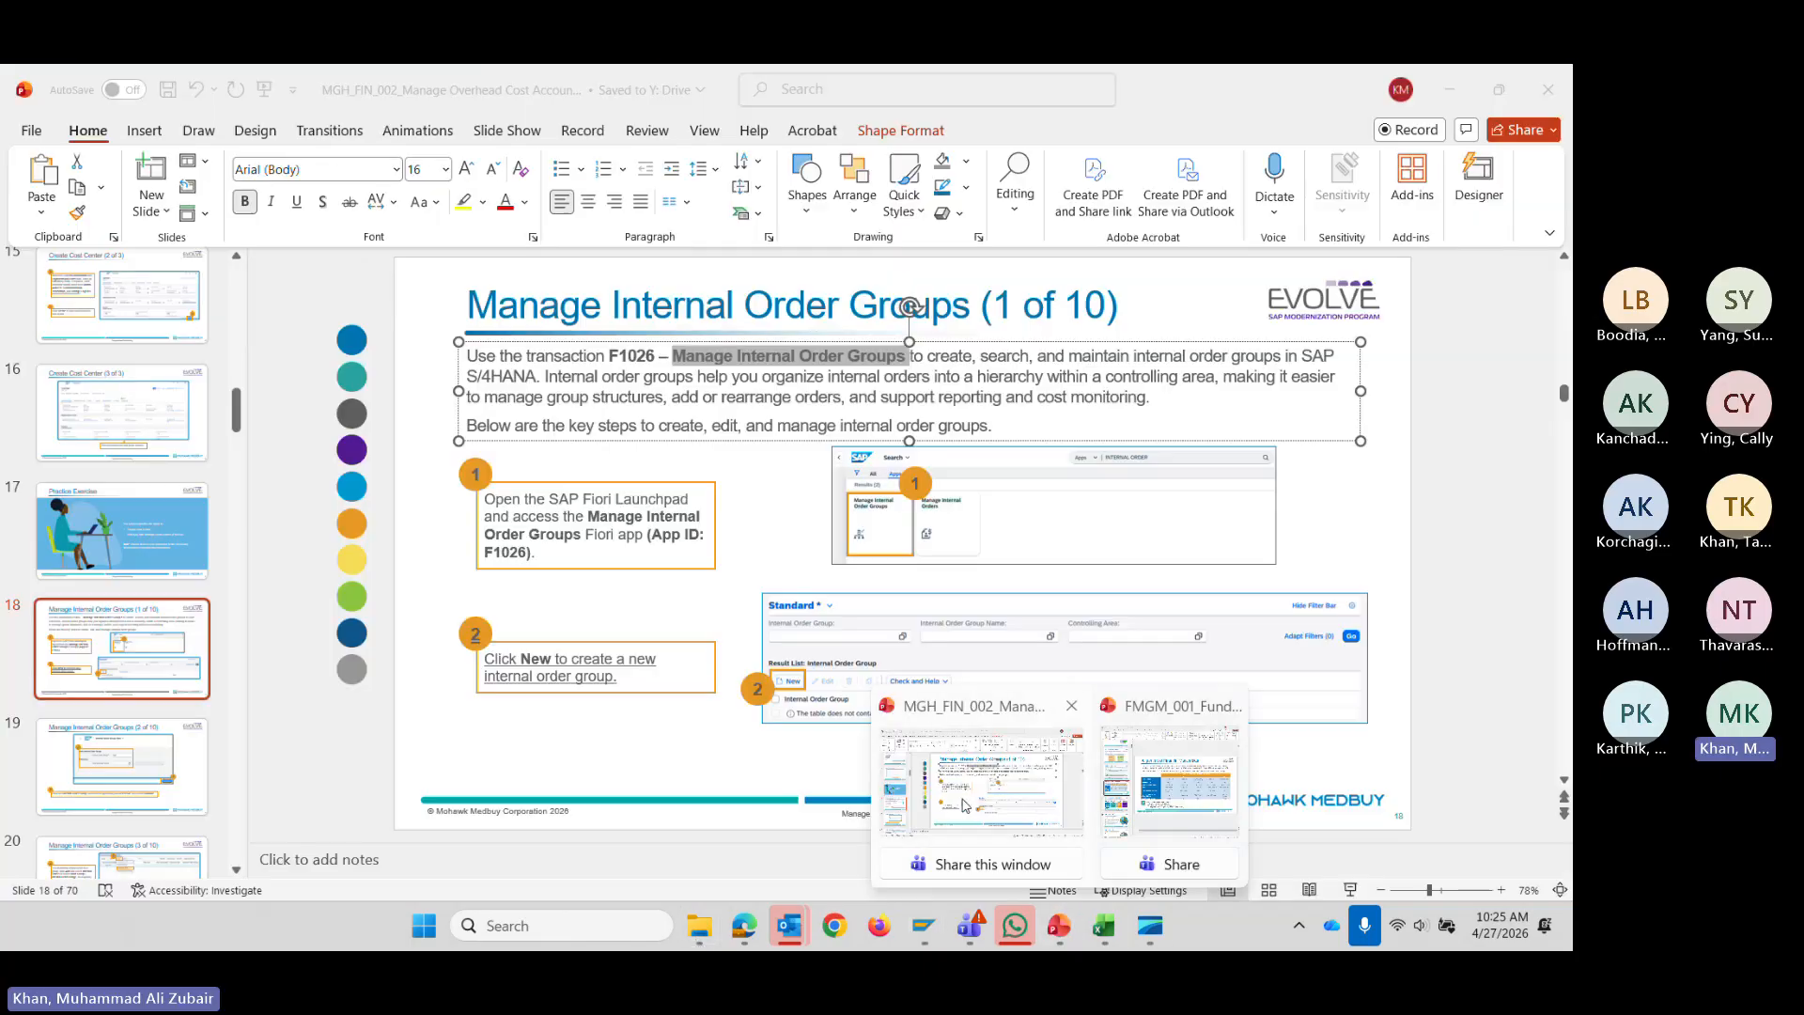
left_click(982, 808)
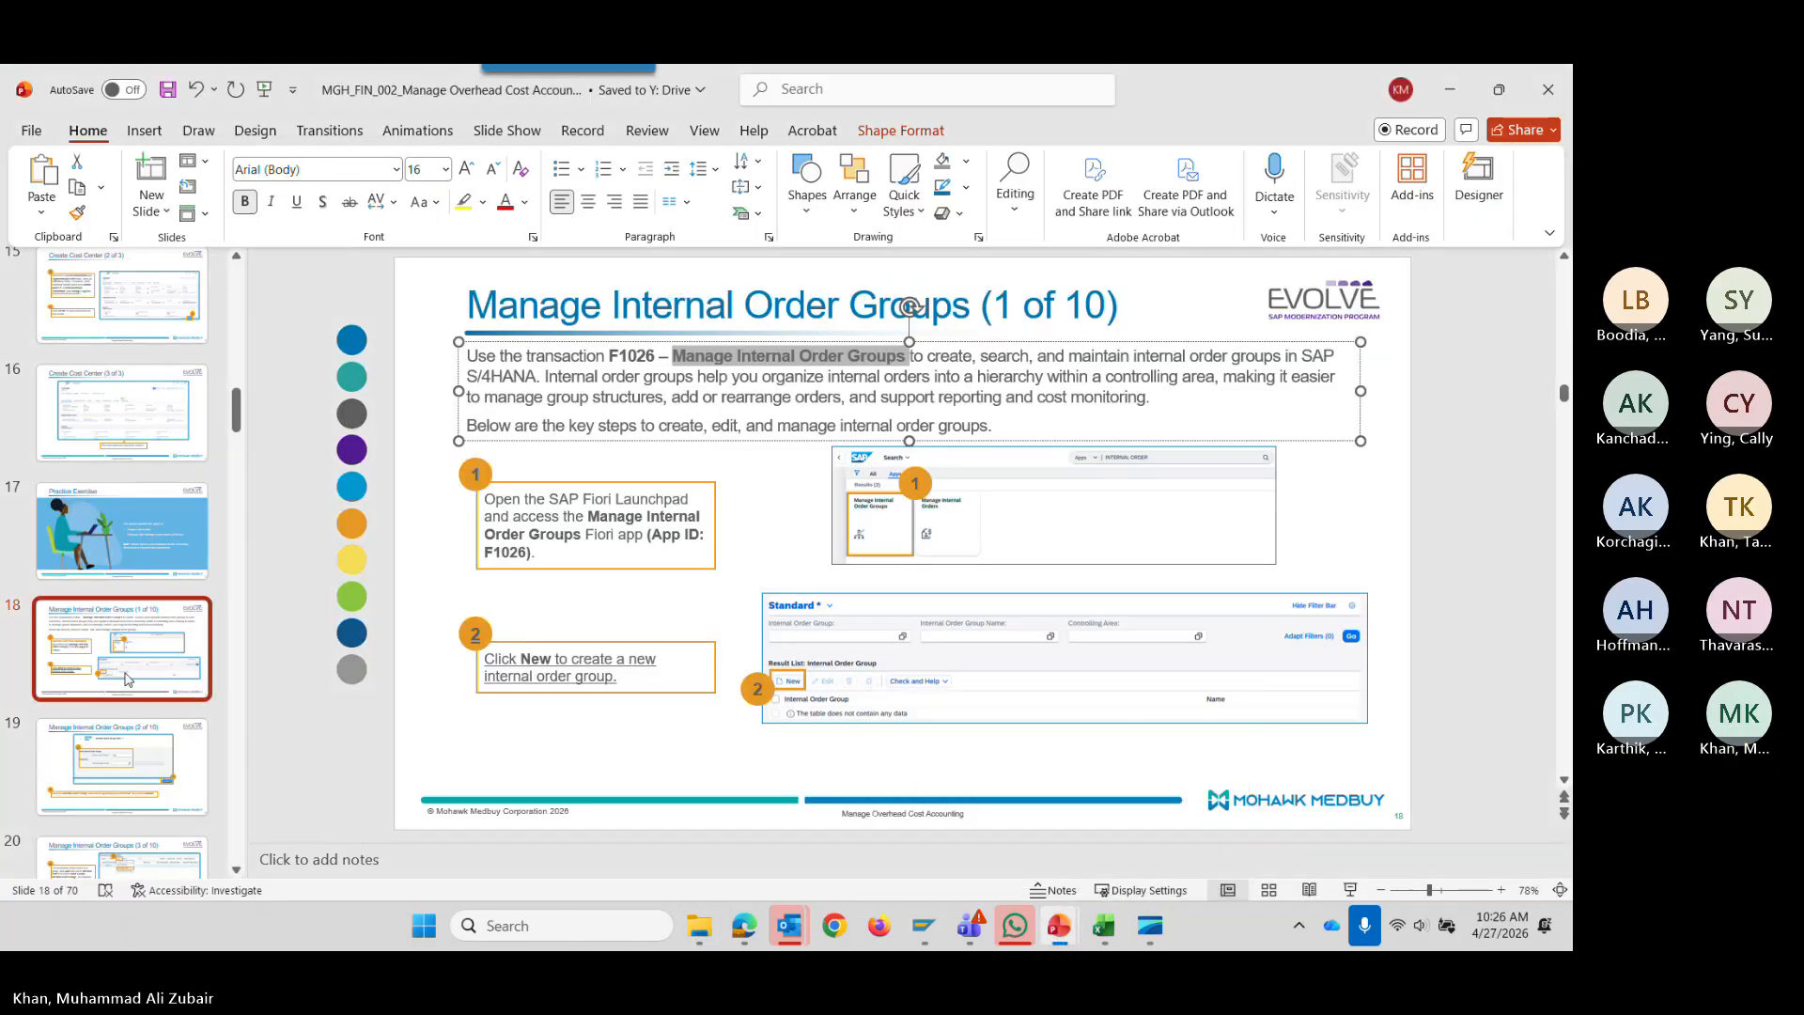
left_click(129, 679)
scroll(129, 678, "down", 3)
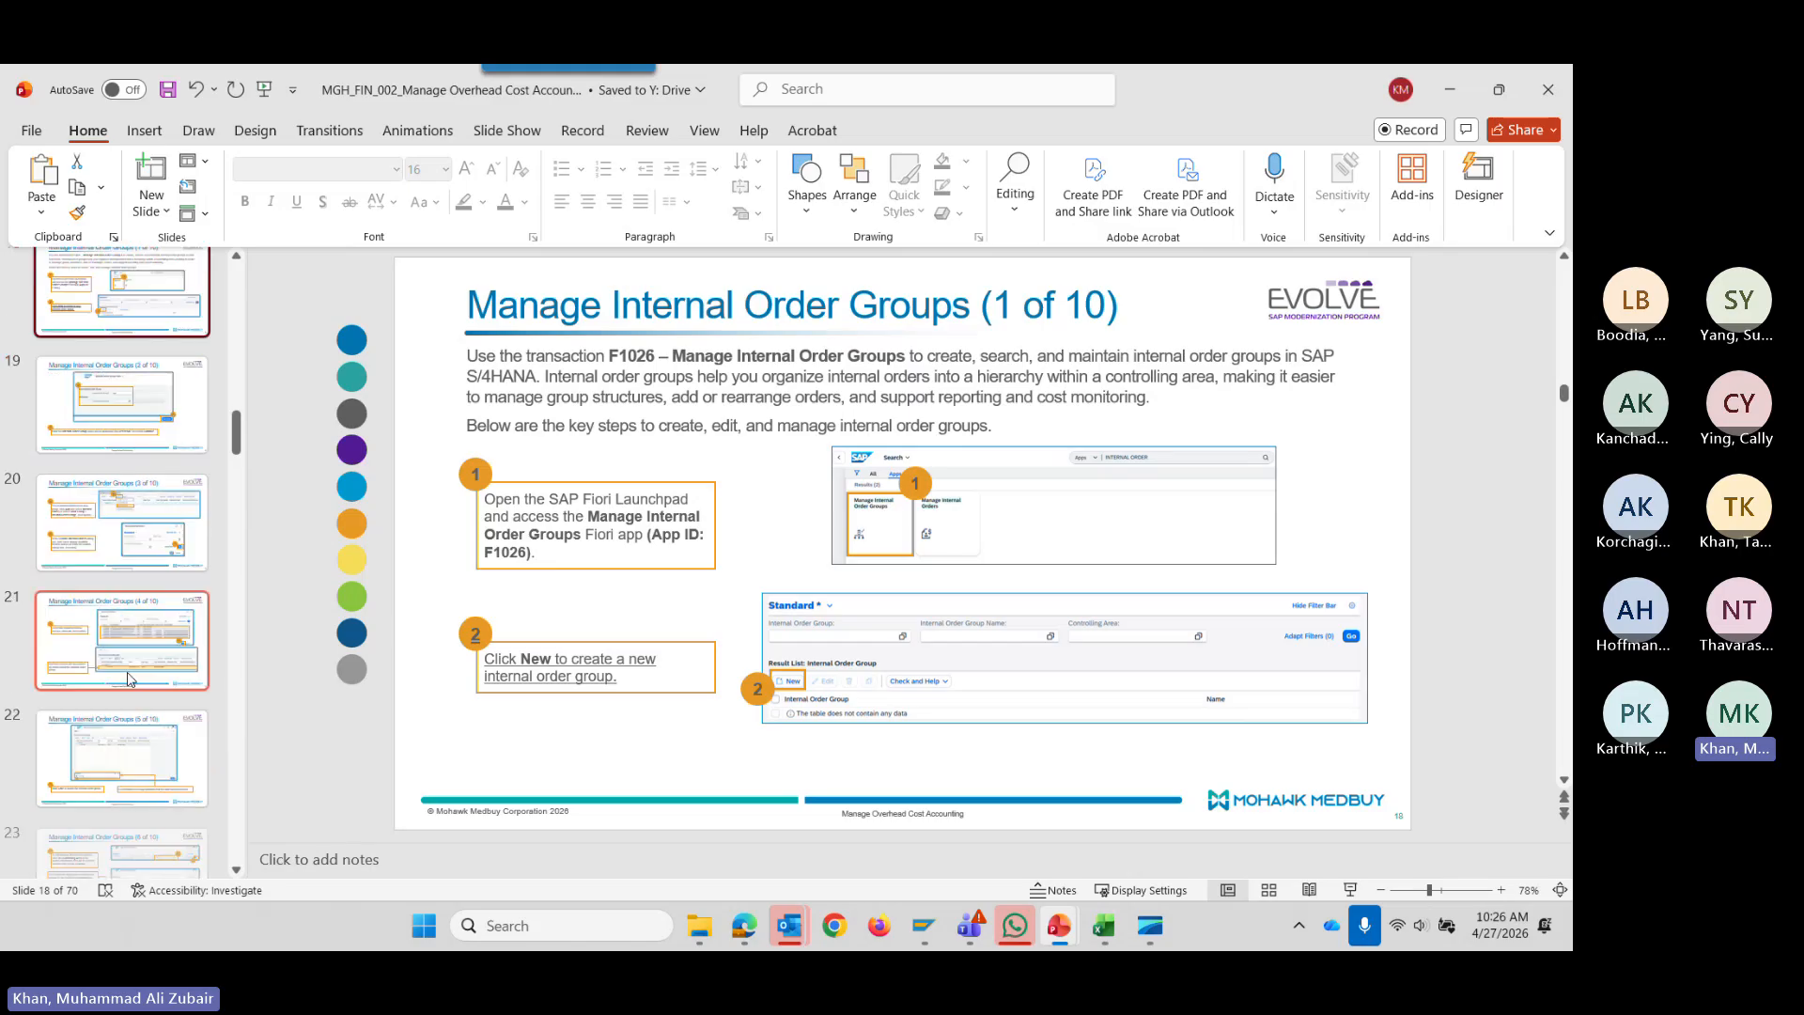
scroll(131, 488, "up", 2)
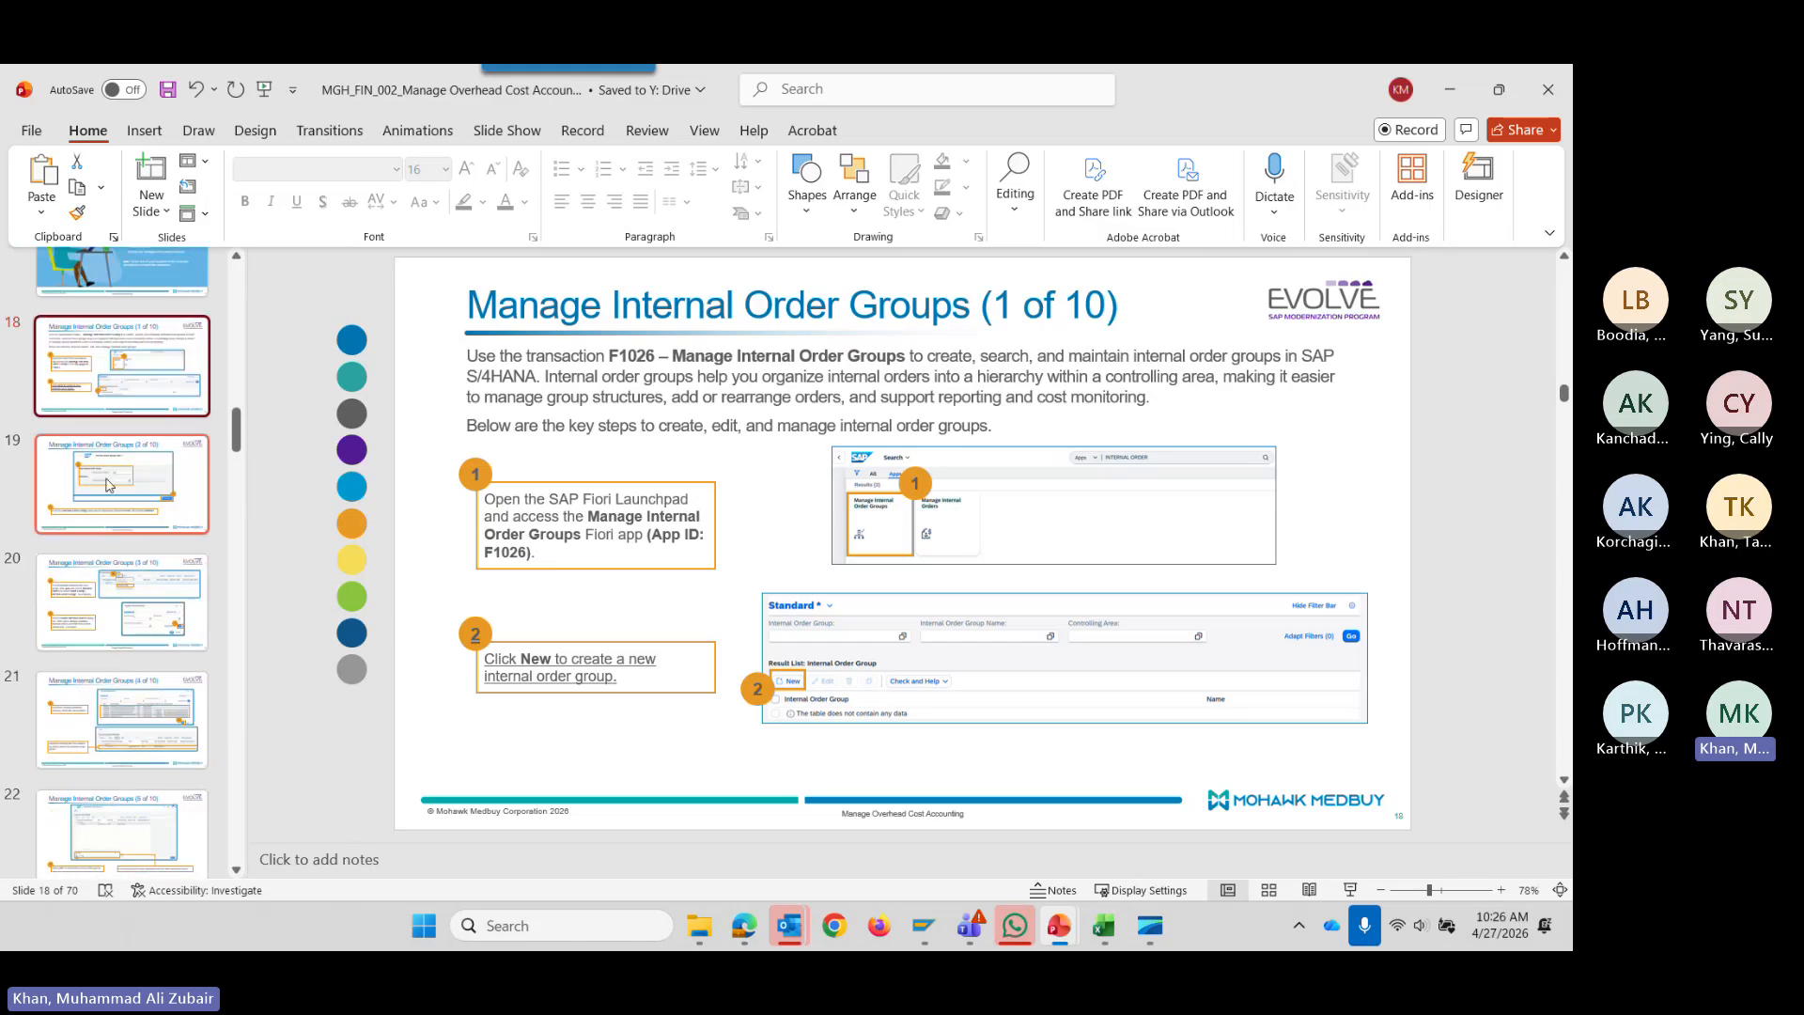
Go through the Manage Internal Order Groups slides up to 6 of 10 and look ahead to the practice exercise and knowledge check.
left_click(124, 634)
left_click(127, 723)
scroll(126, 725, "down", 2)
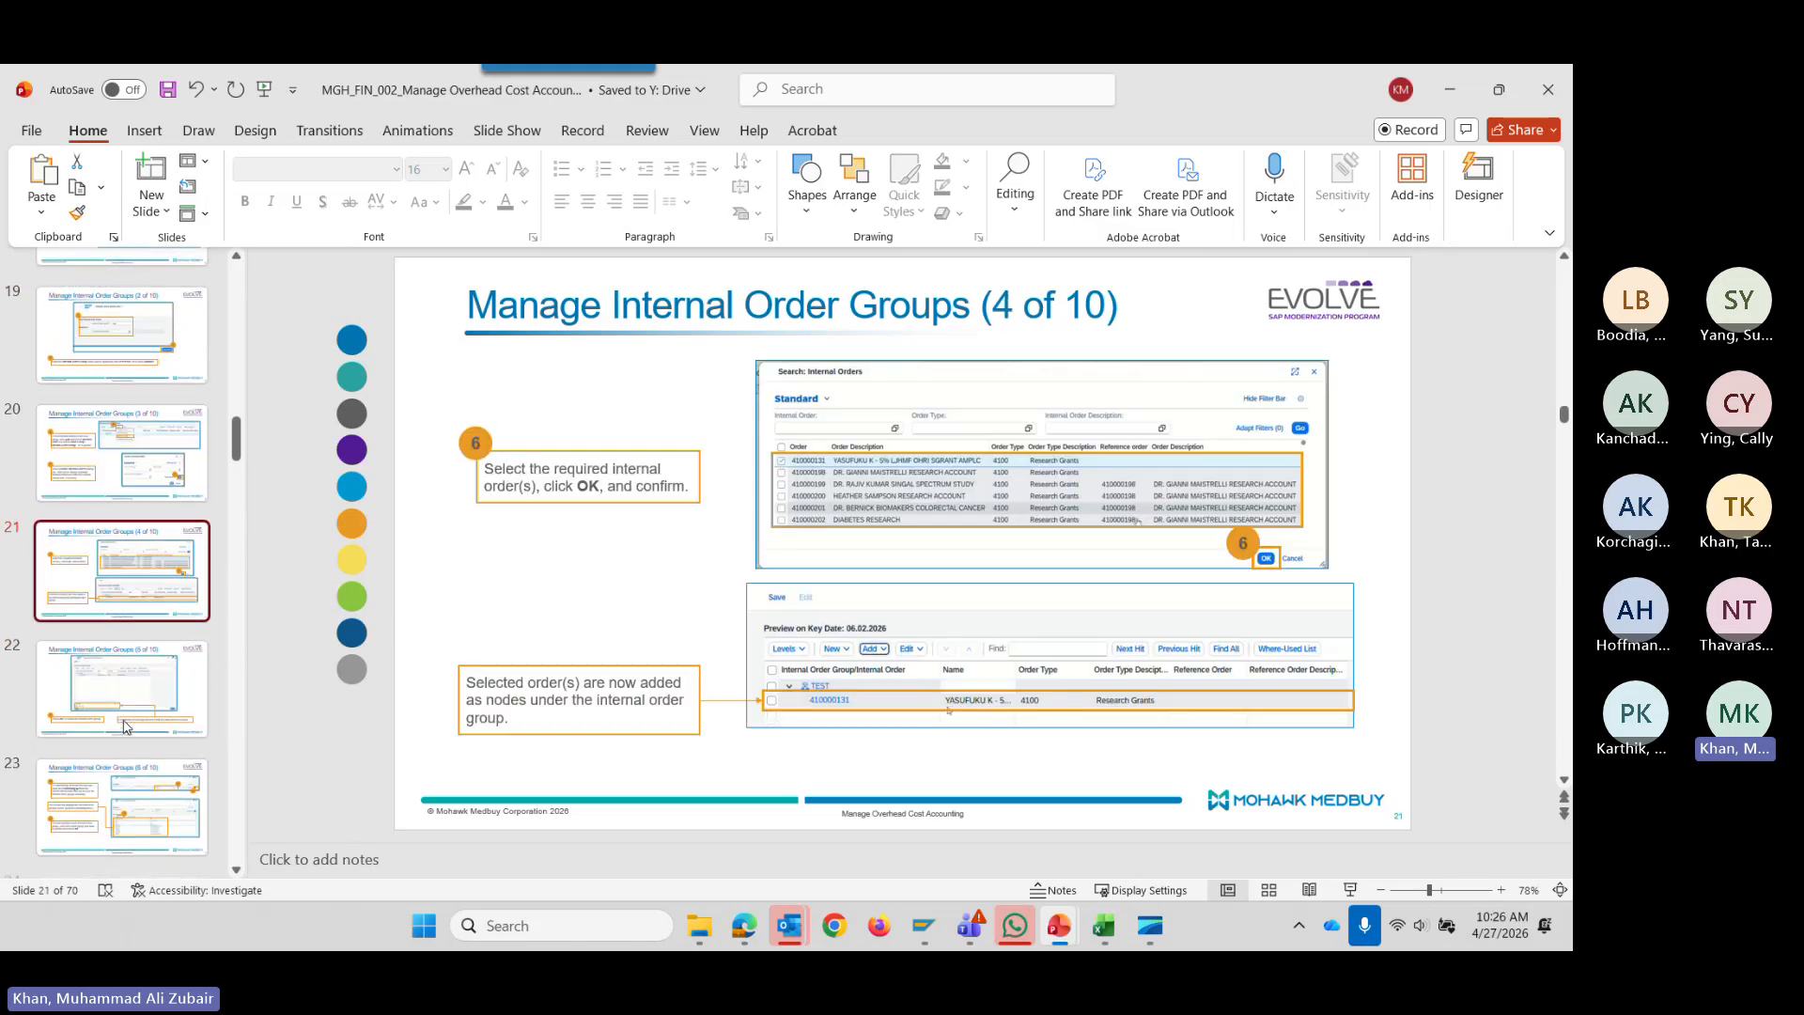
left_click(126, 721)
left_click(146, 788)
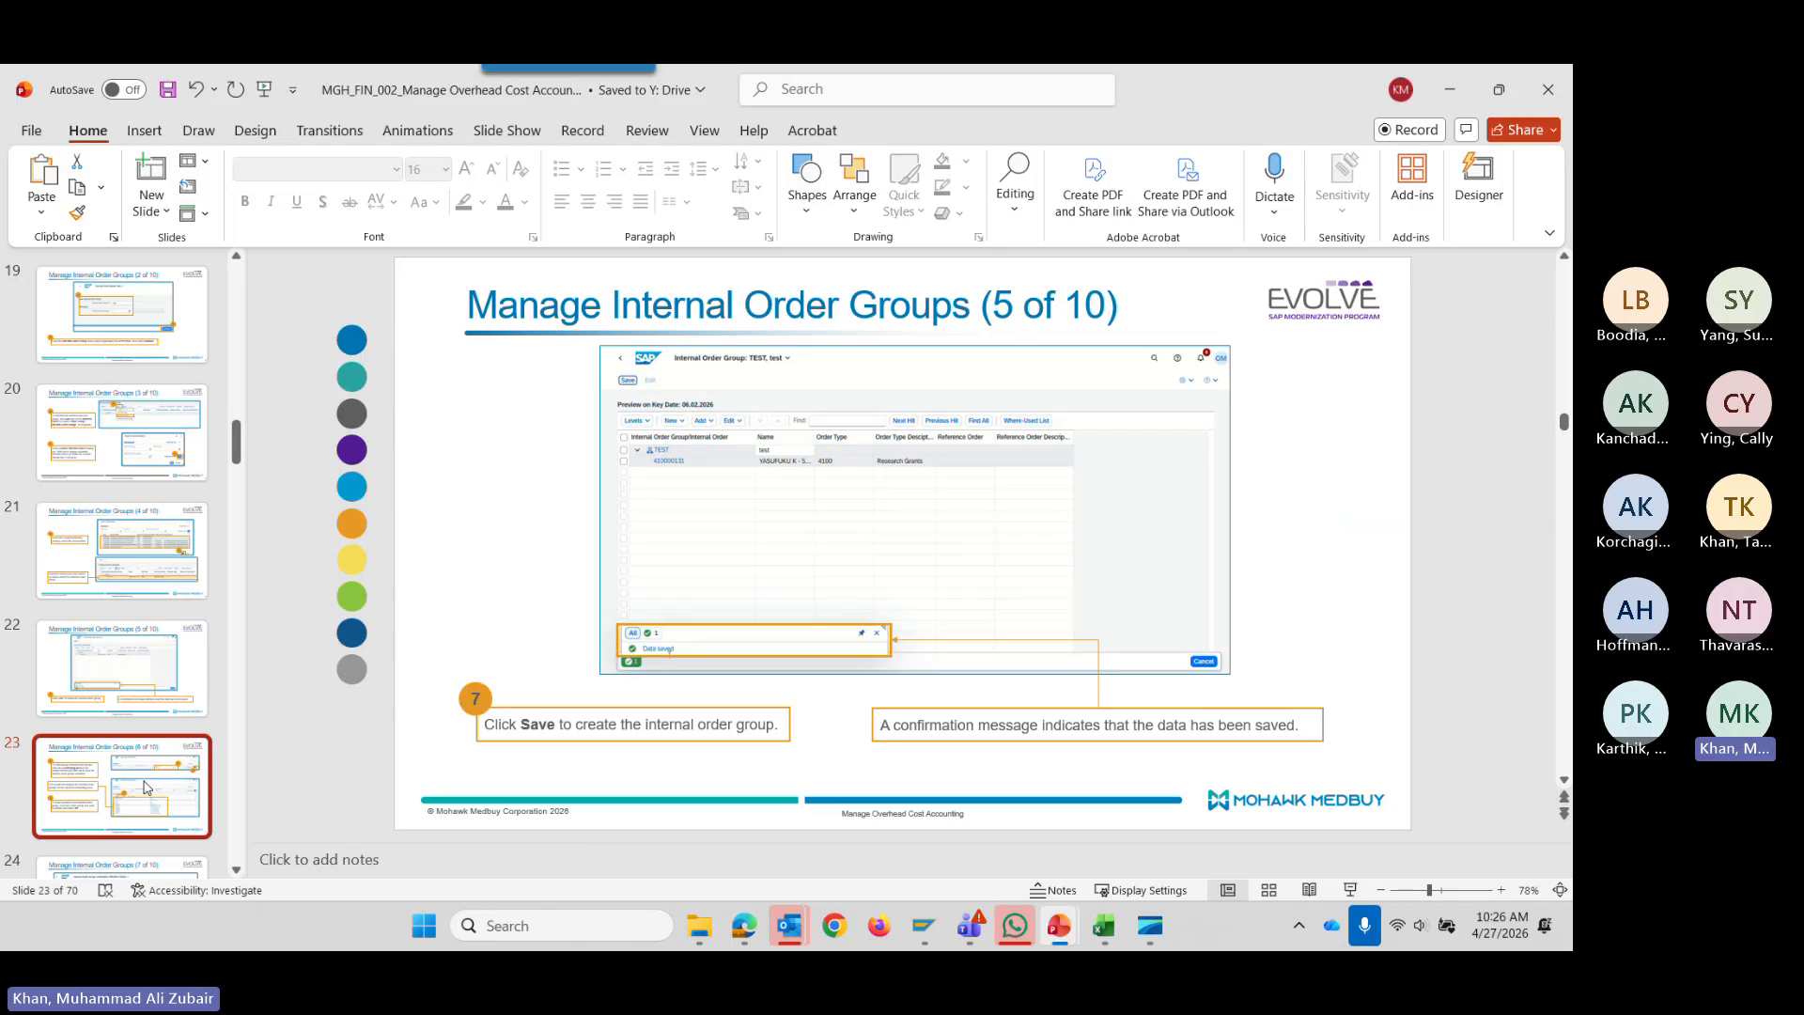
scroll(155, 607, "down", 3)
scroll(109, 750, "down", 6)
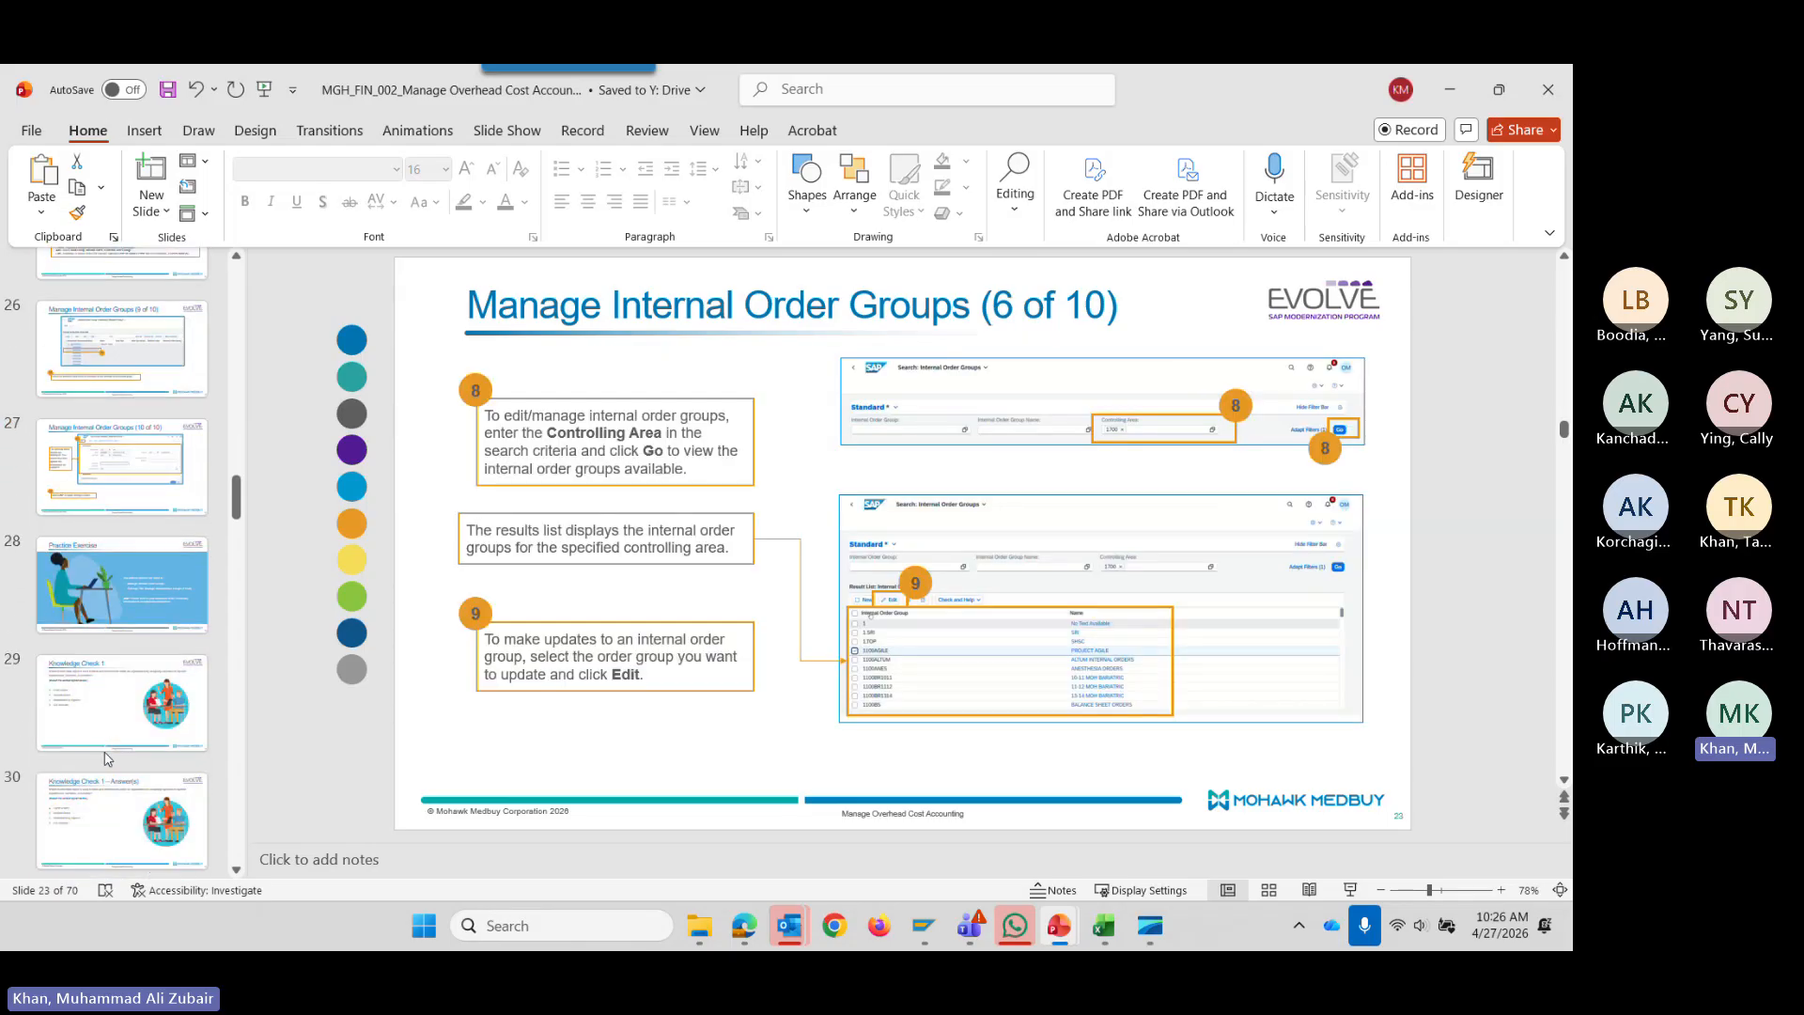
Go to the "Manage Overhead Cost Accounting: Overview" slide in Section 3 of the presentation.
scroll(108, 750, "down", 3)
scroll(108, 750, "down", 5)
left_click(105, 742)
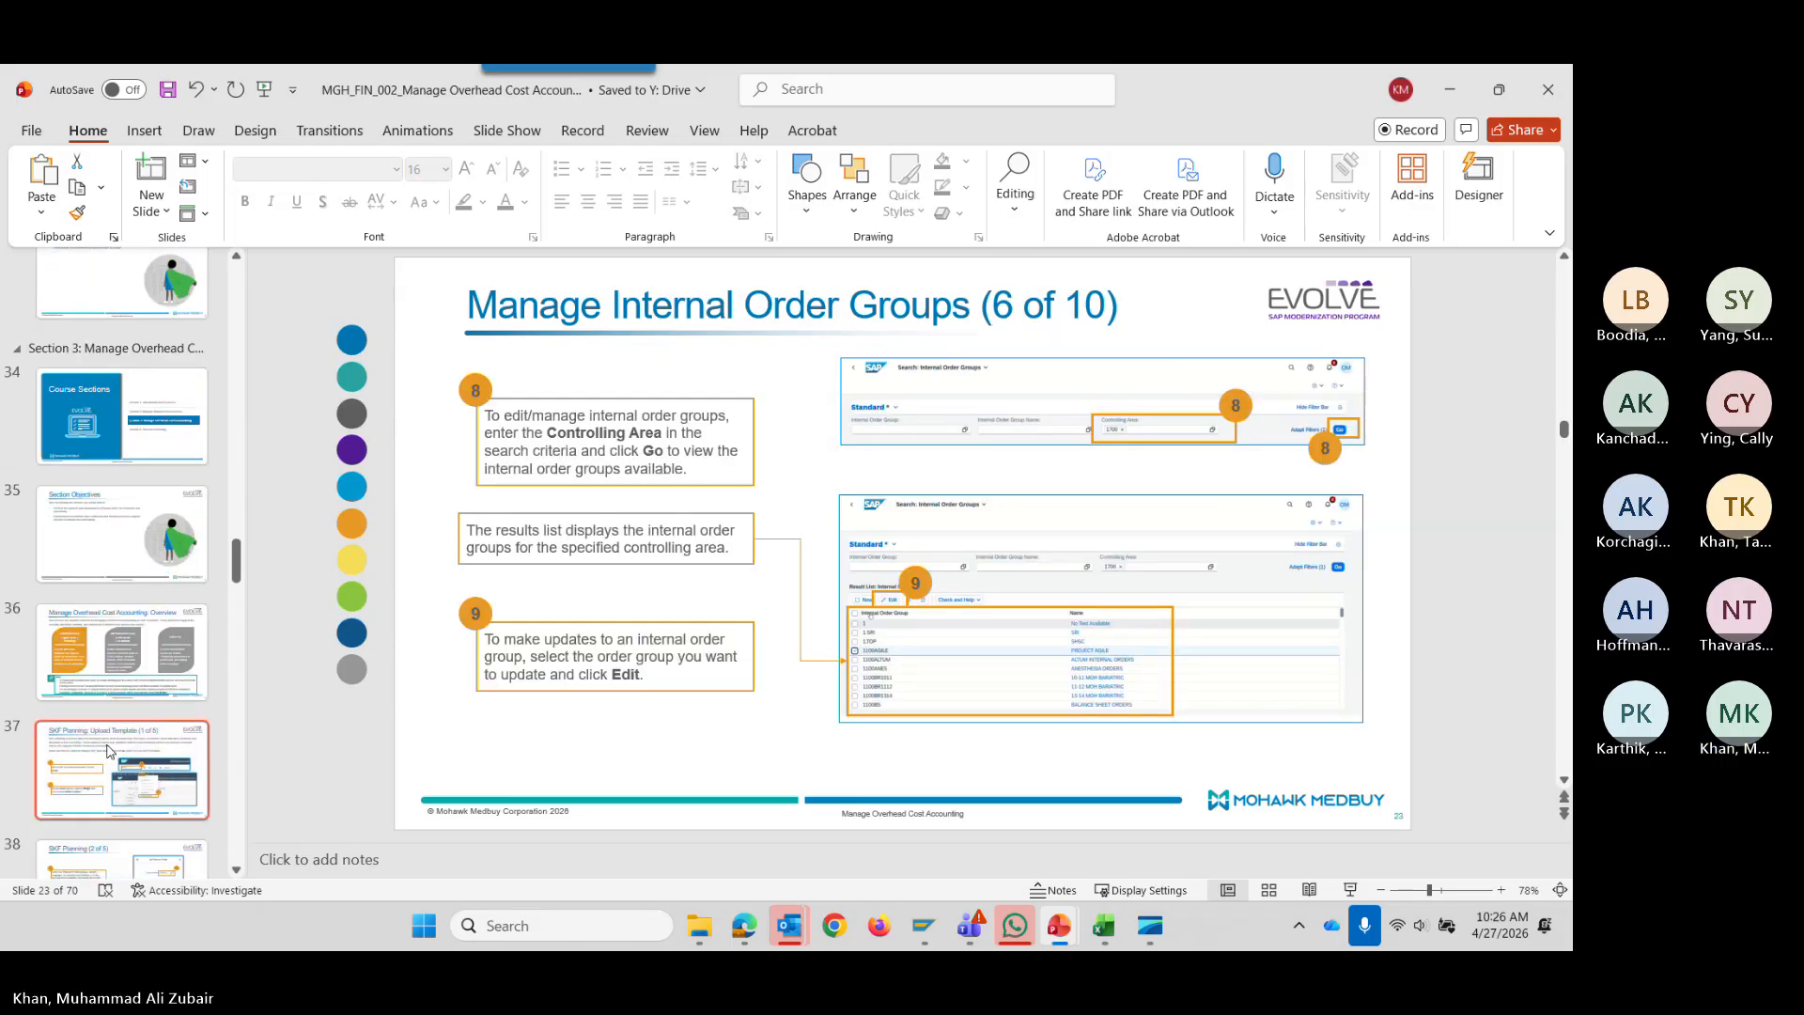
left_click(104, 615)
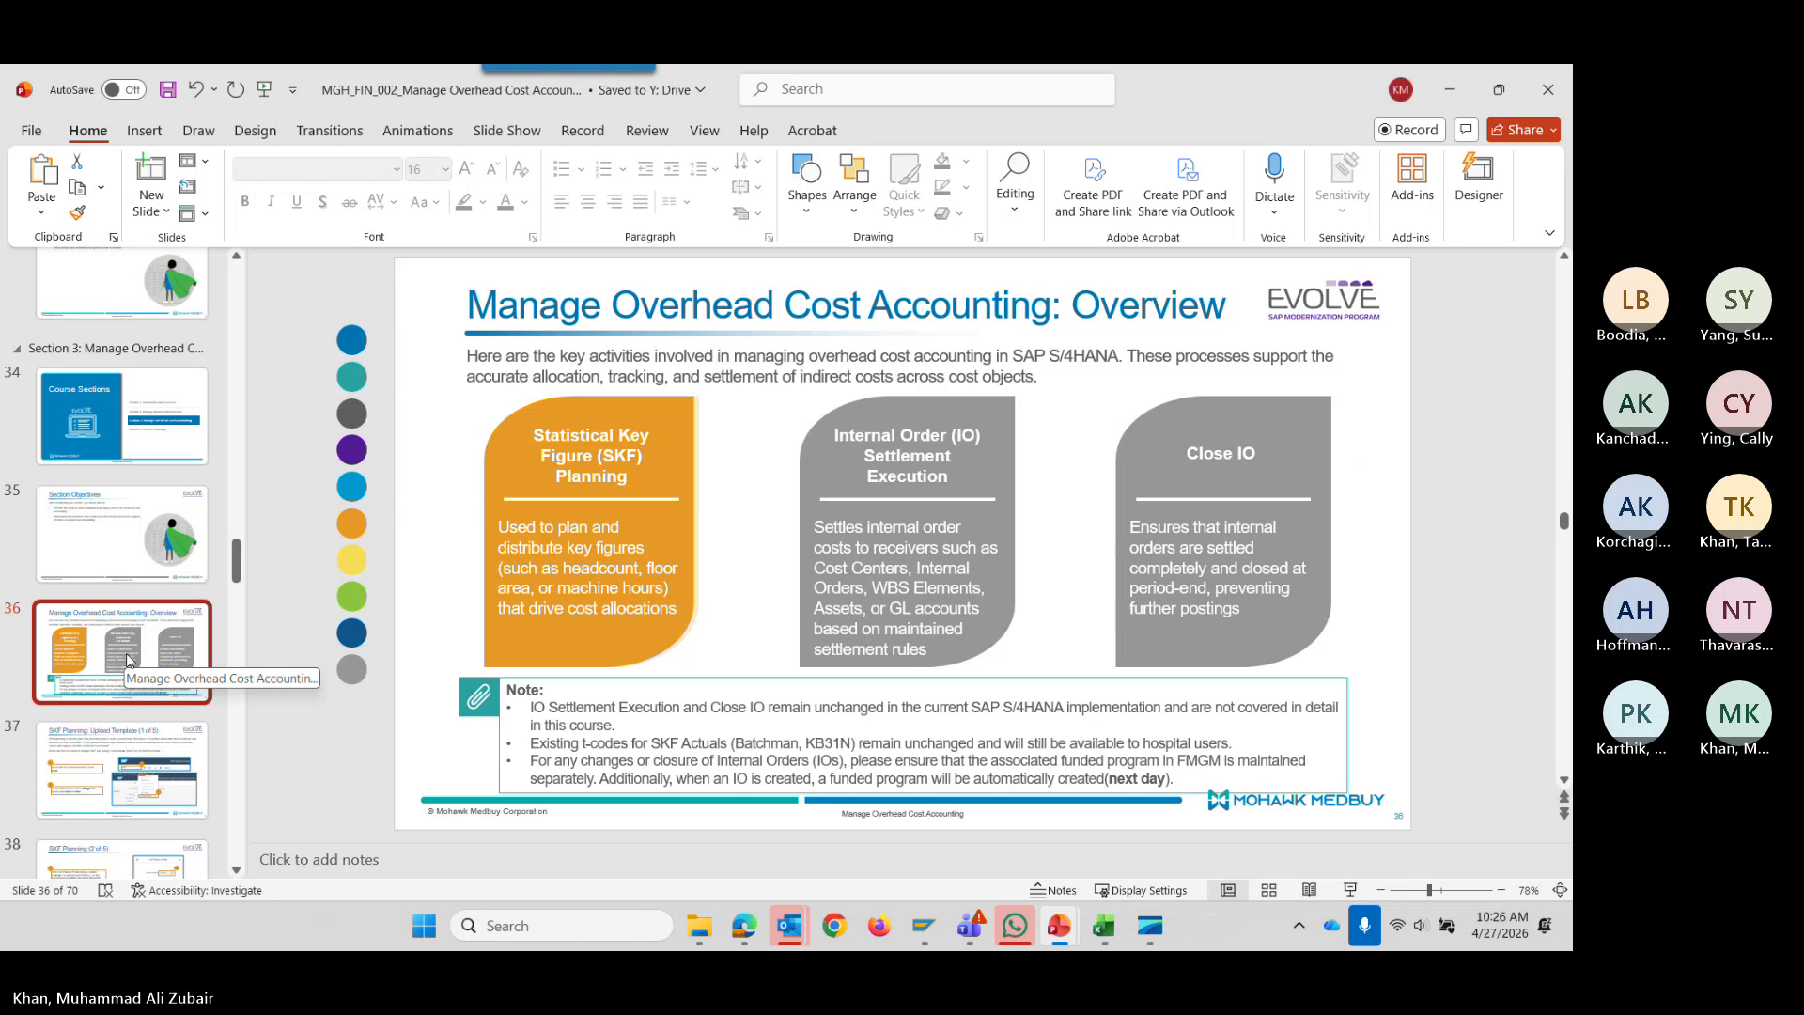
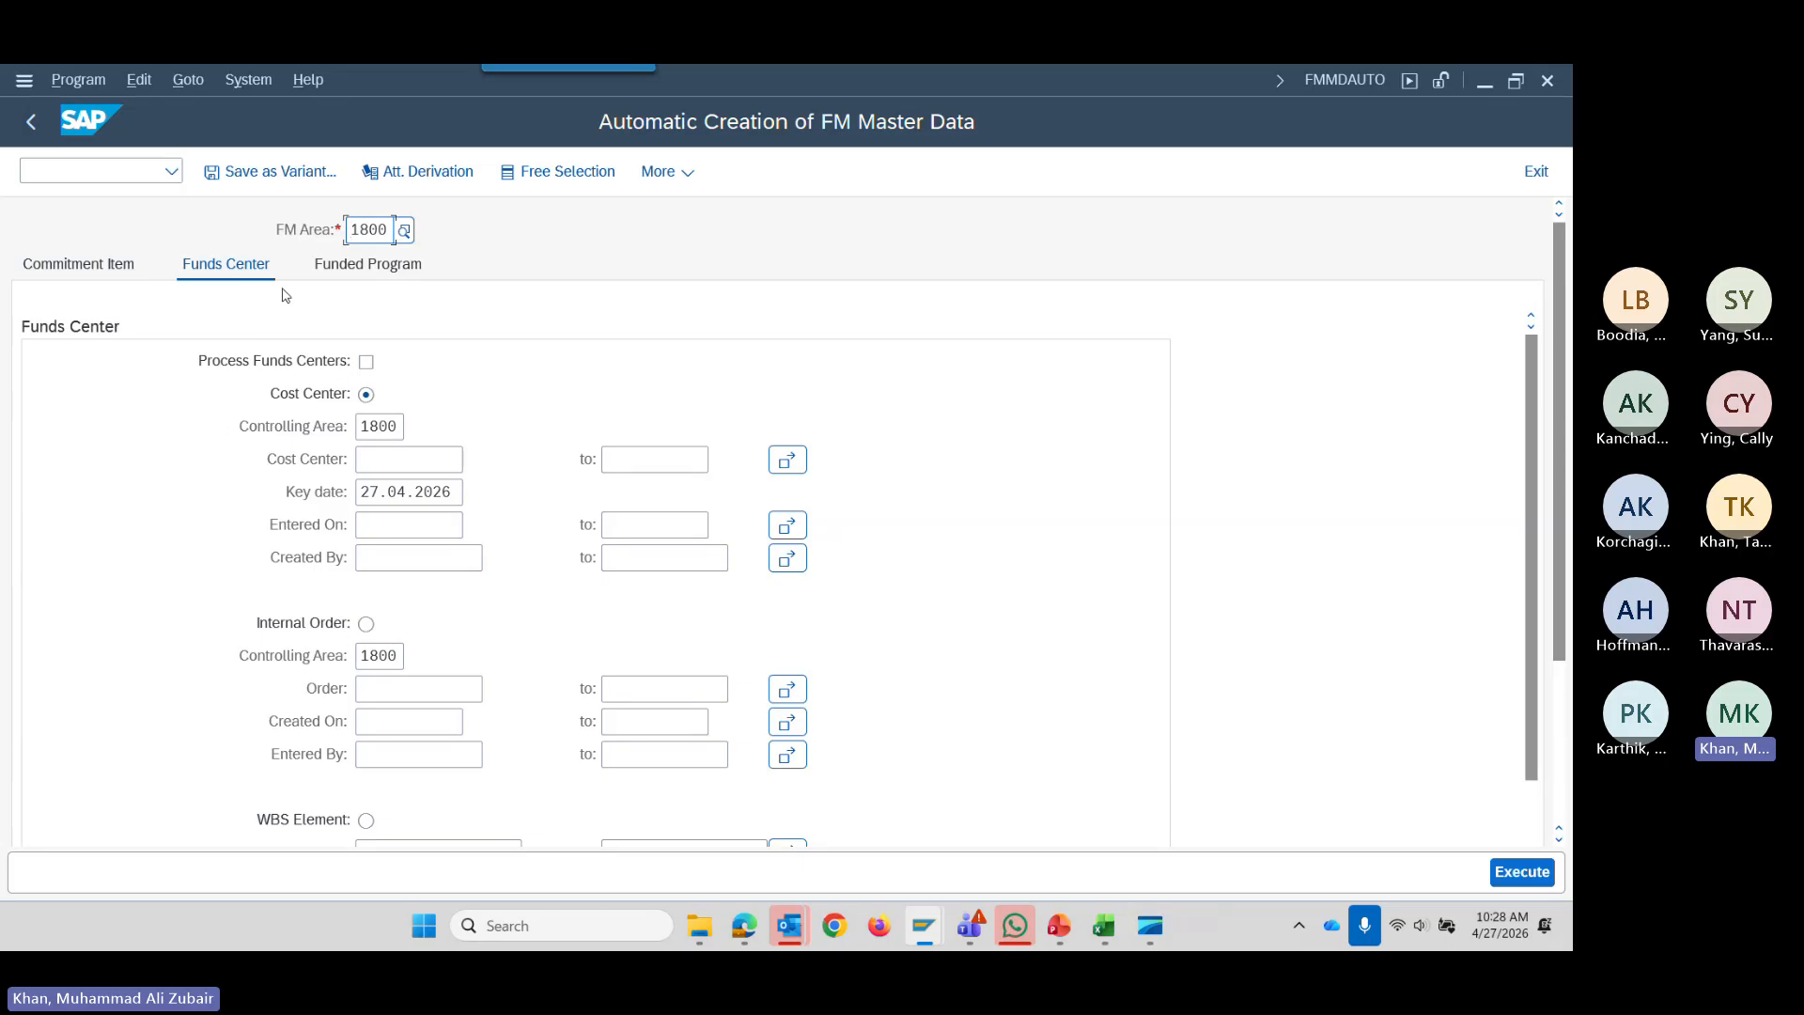
Enable processing of funded programs in the FM master data creation and make the internal order number ready for entry.
left_click(357, 268)
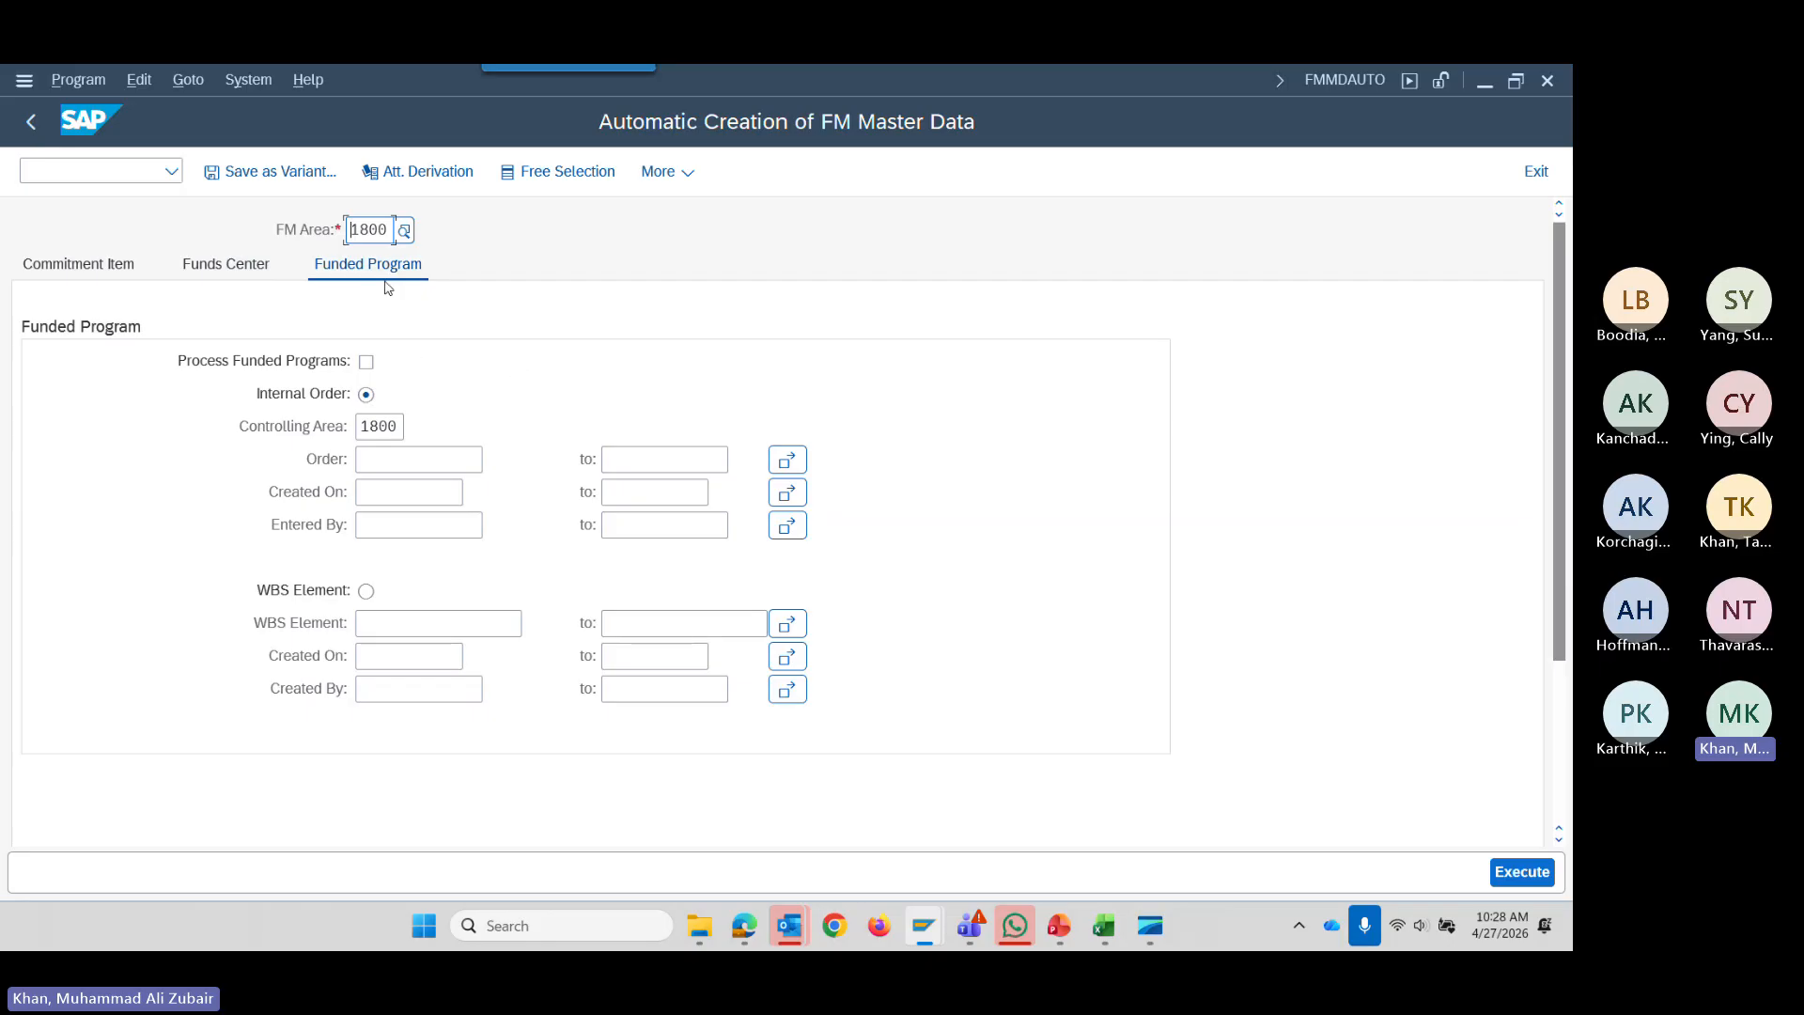
left_click(367, 362)
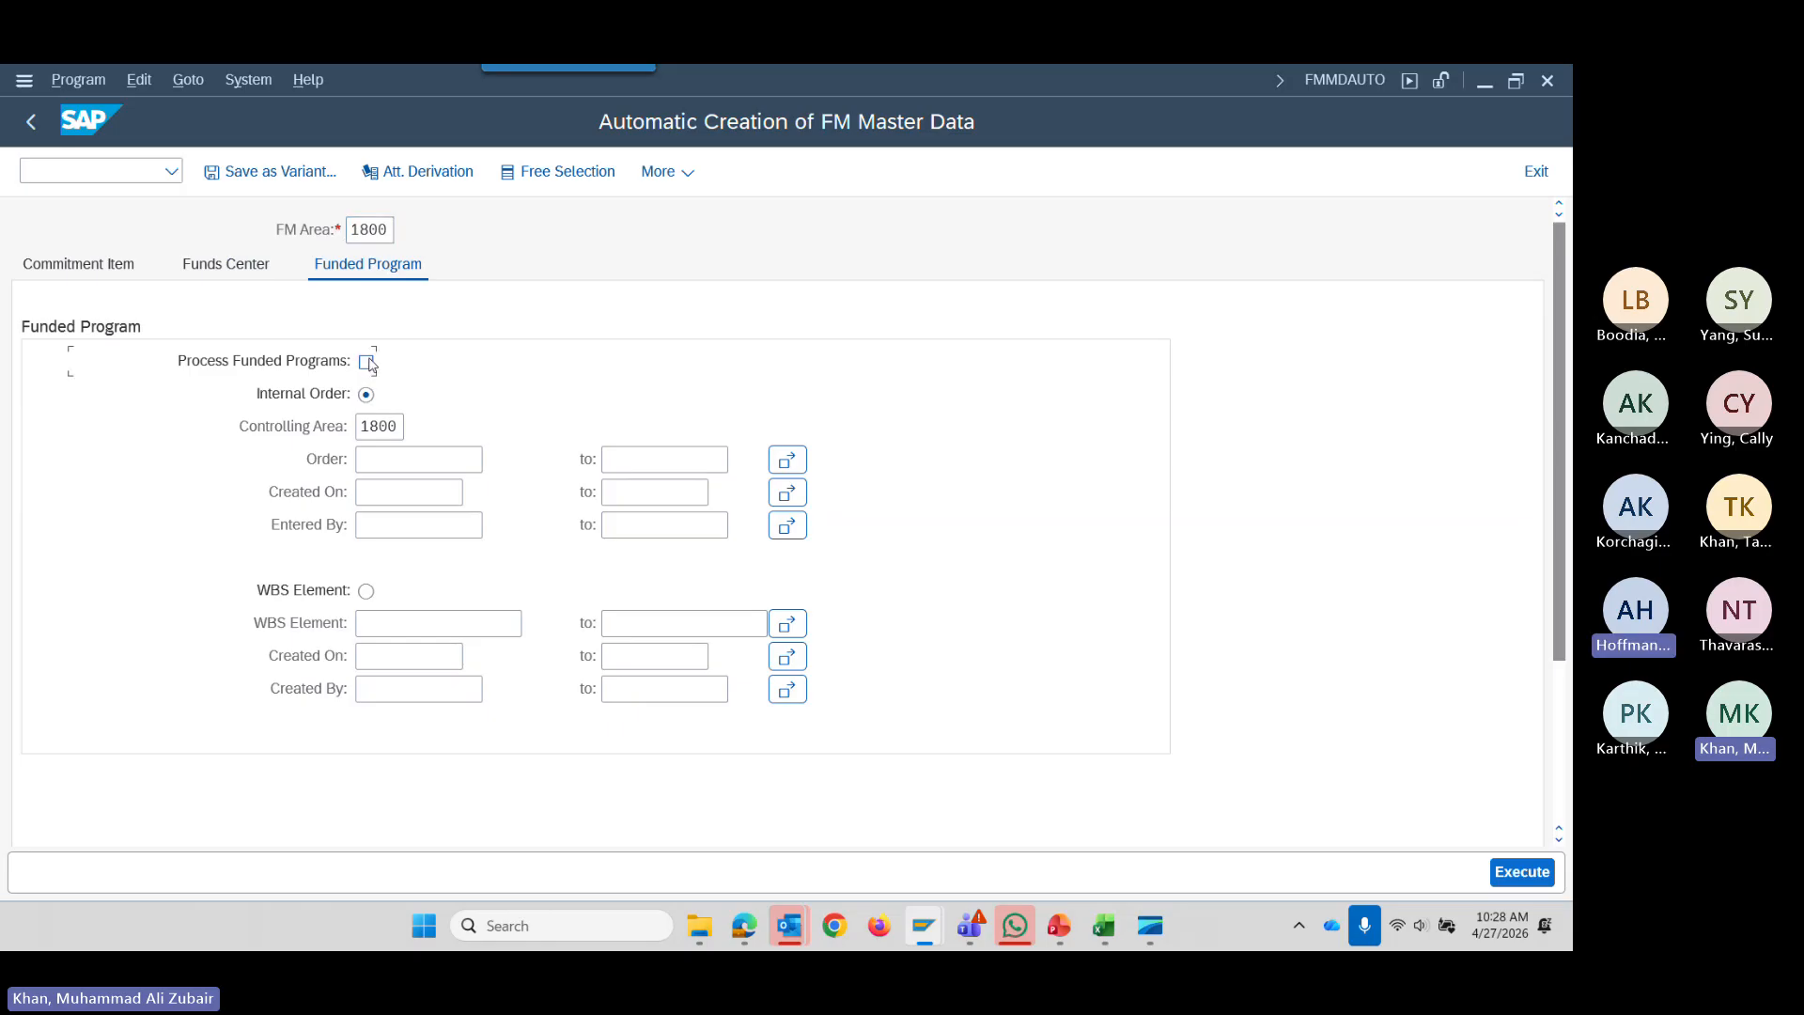
left_click(425, 460)
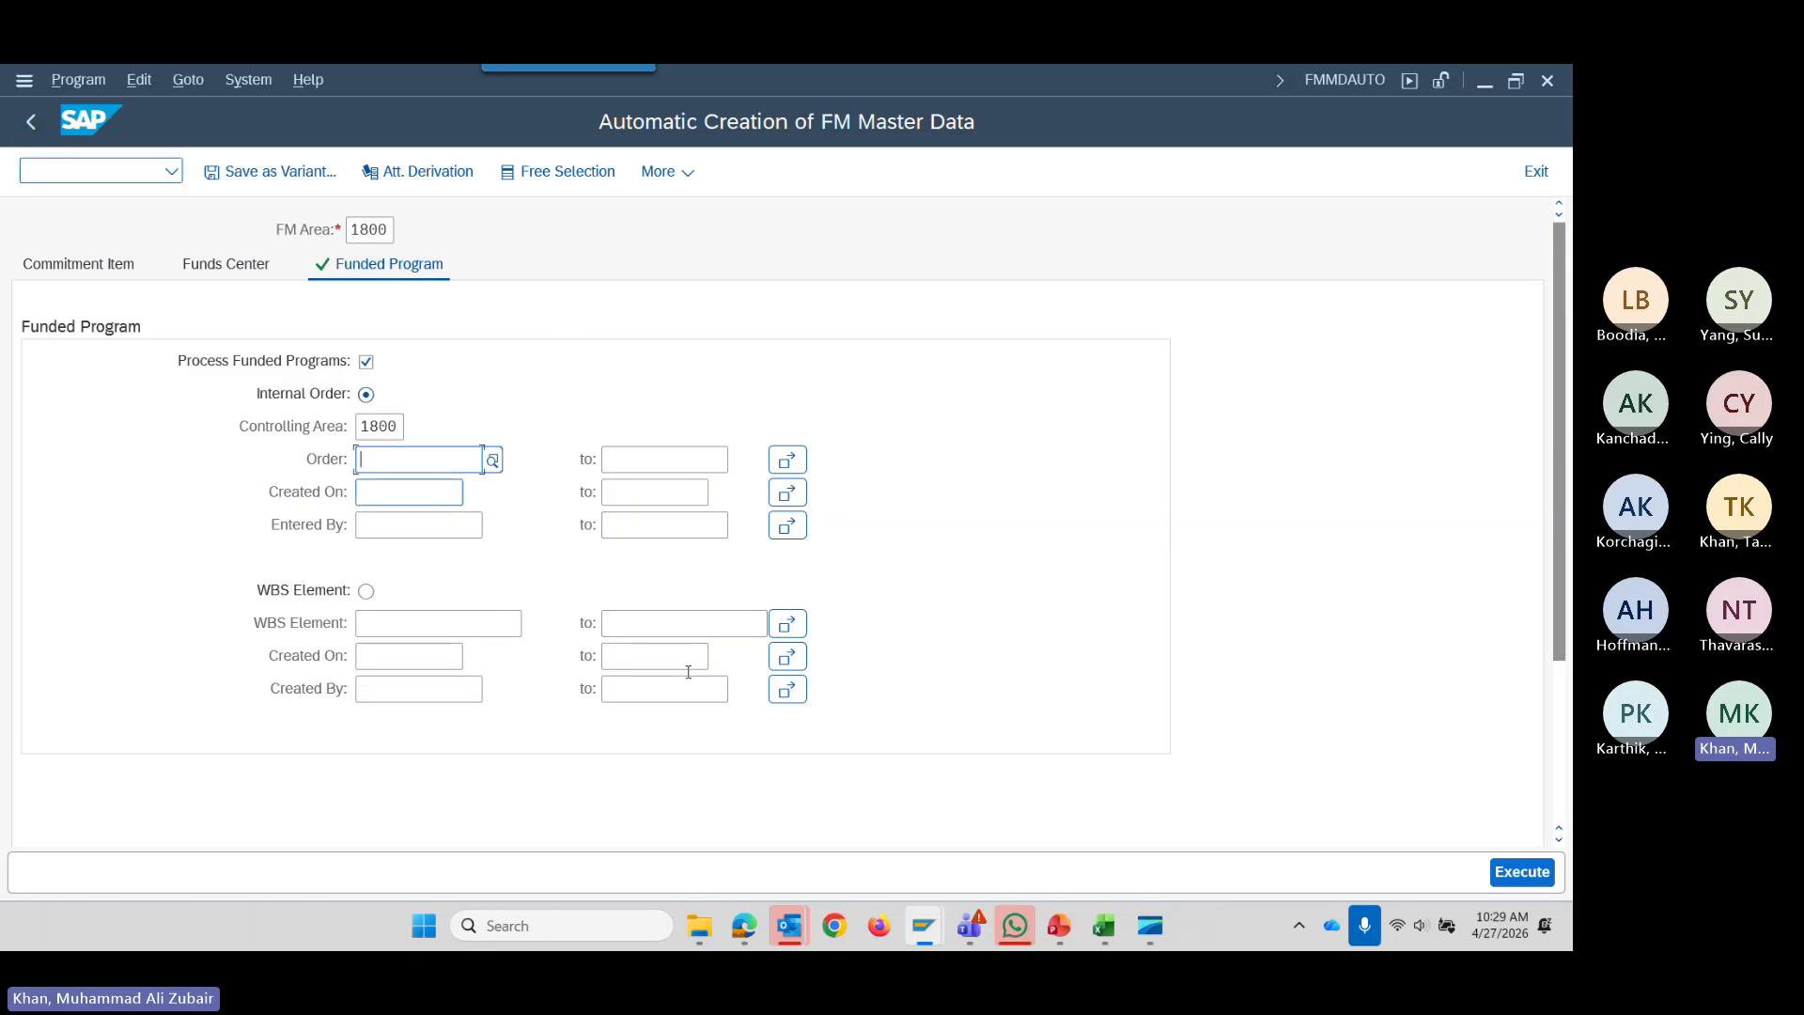
Switch to the MGH_FIN_002 presentation in PowerPoint and copy the transaction code KP46 from the SKF Planning: Upload Template slide.
mouse_move(1060, 929)
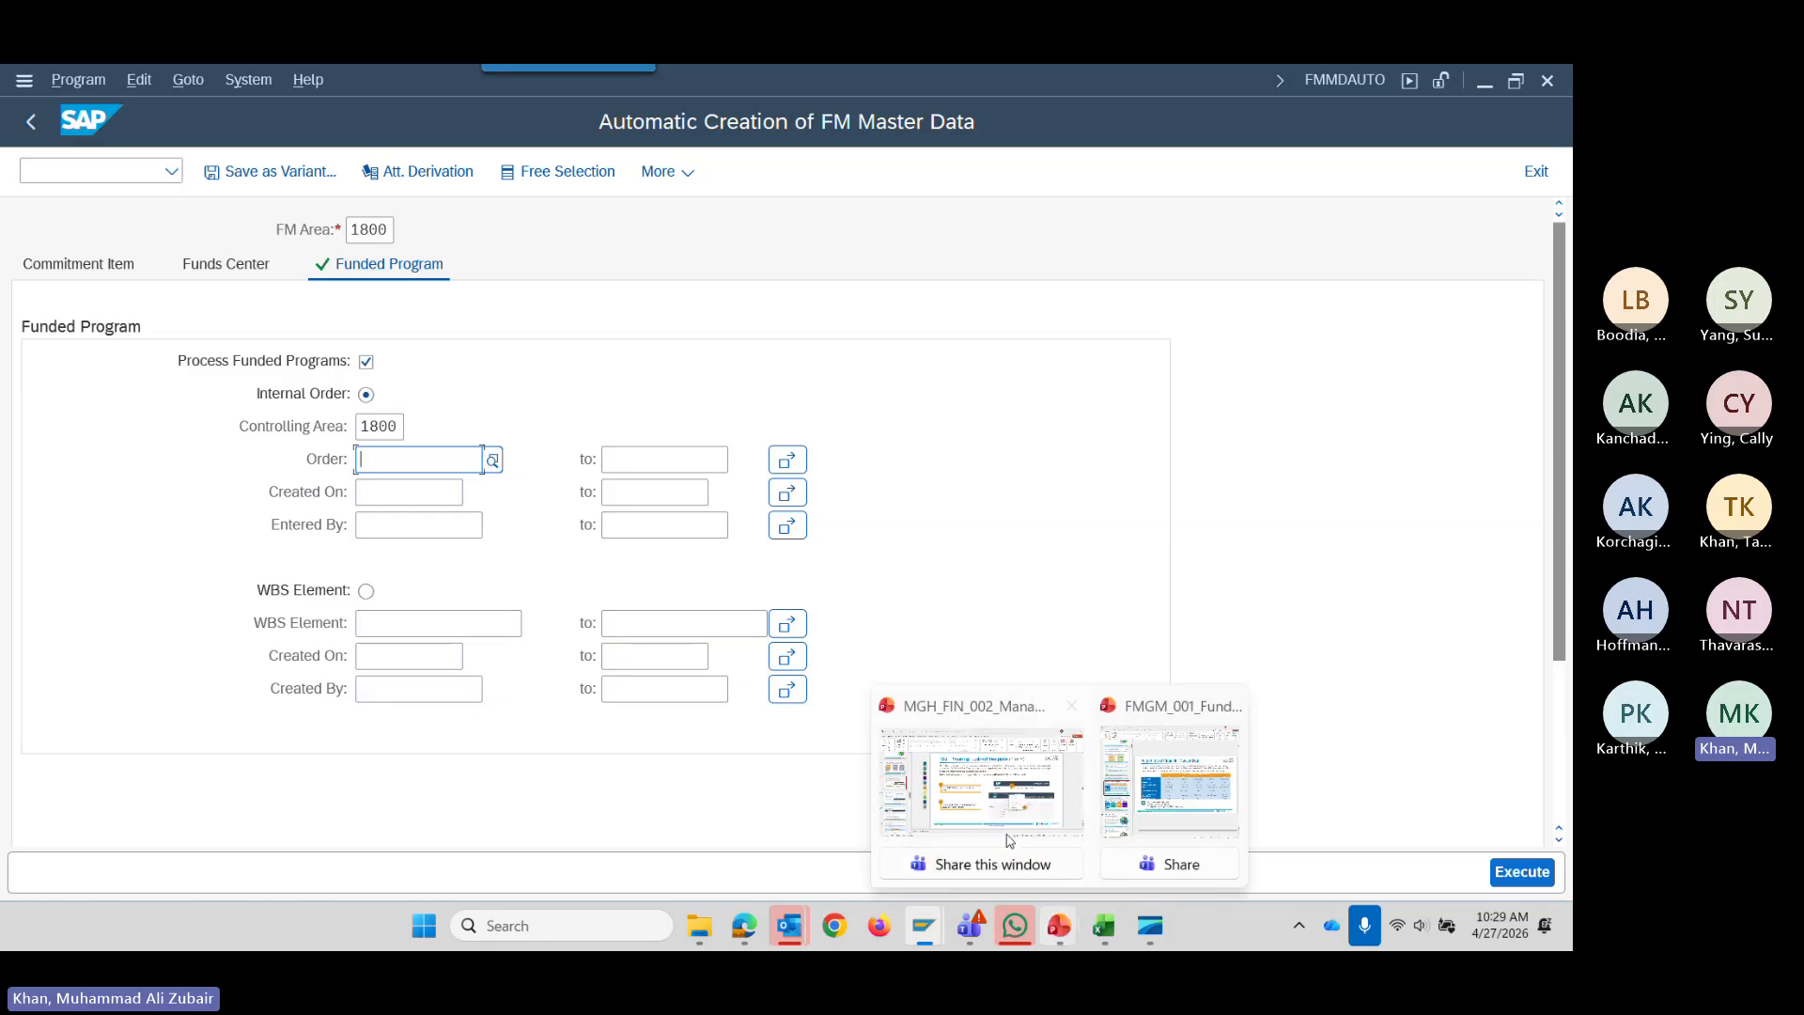
left_click(983, 785)
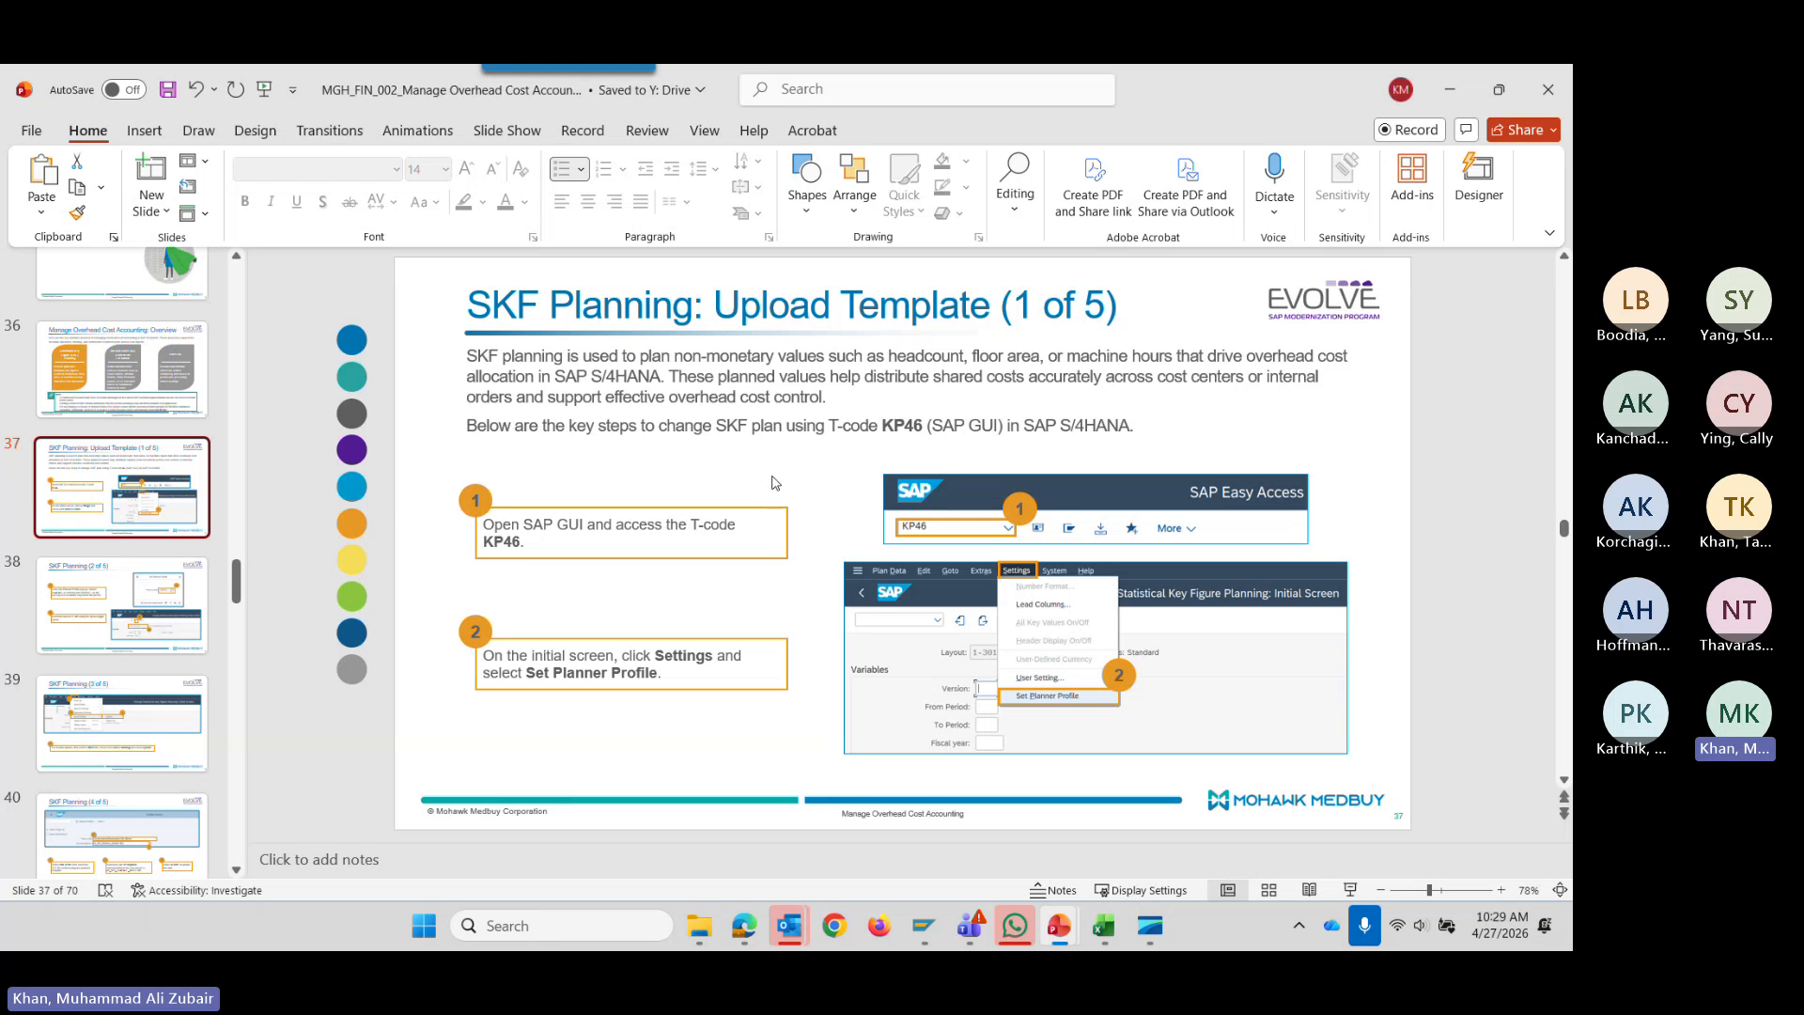
left_click_drag(885, 425, 922, 426)
key("ctrl+c")
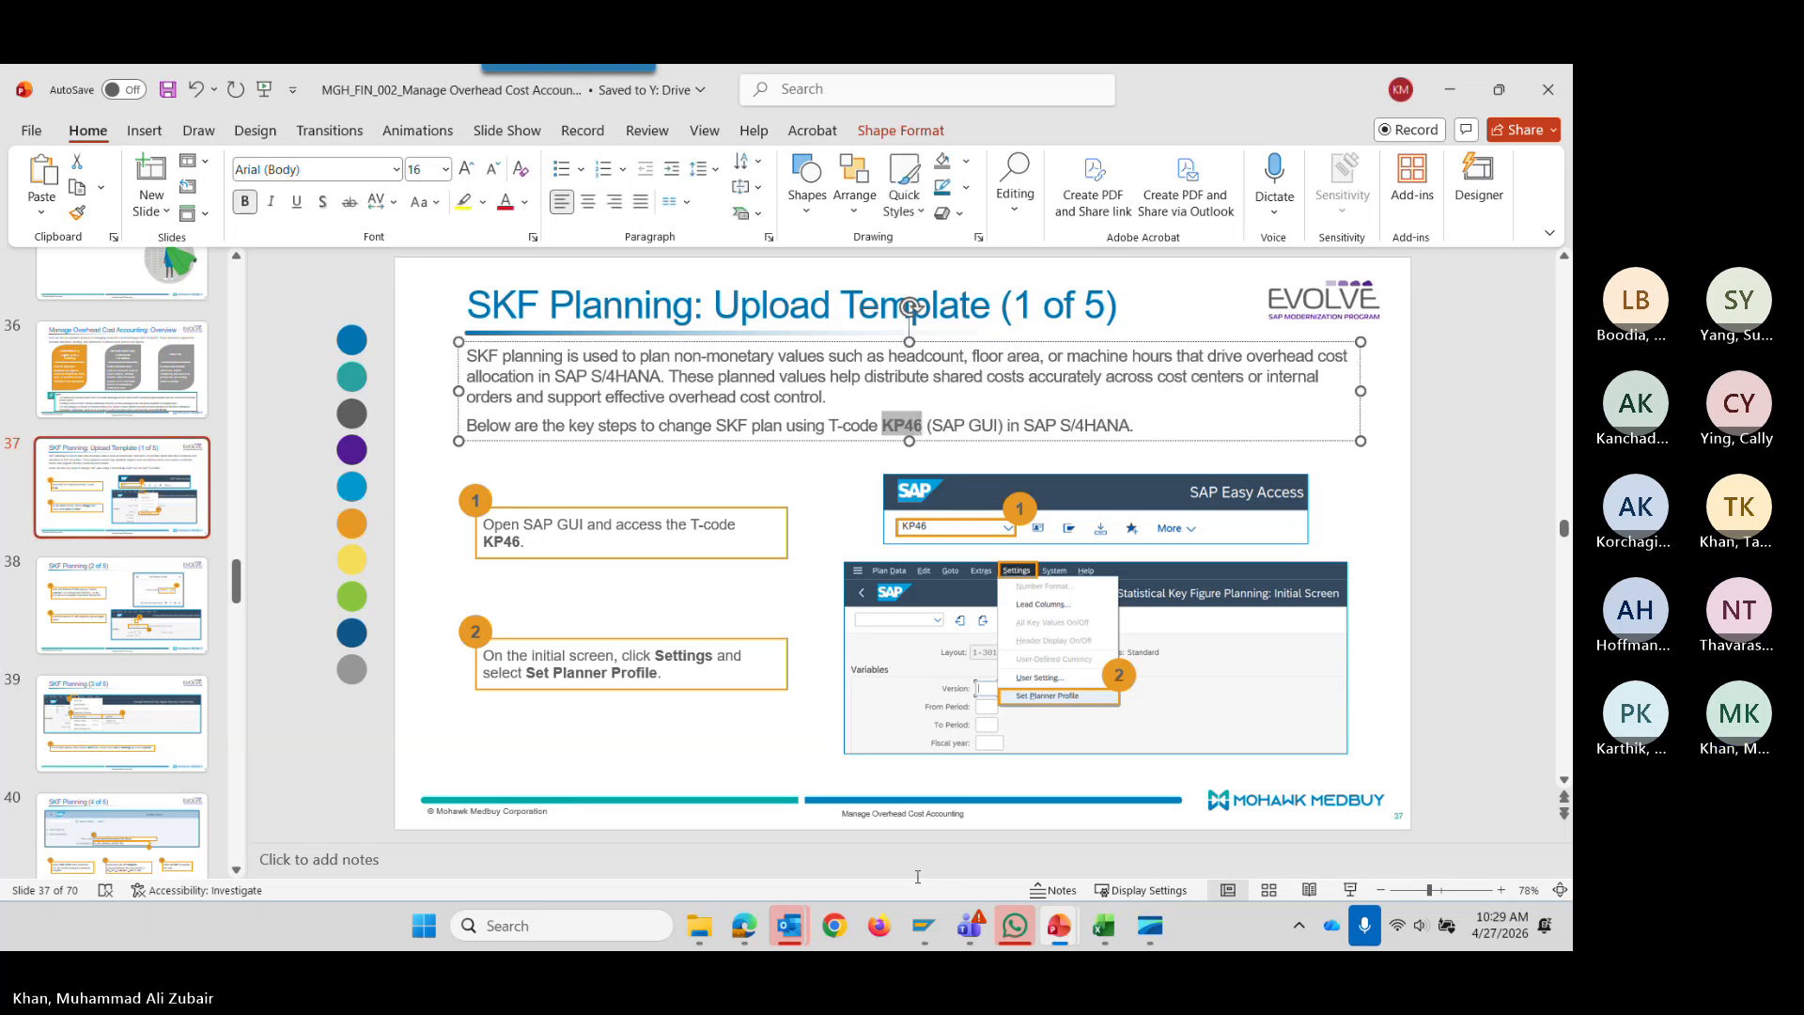
Switch back to SAP GUI and open transaction KP46 in place of the current one with /N.
mouse_move(932, 932)
left_click(1005, 787)
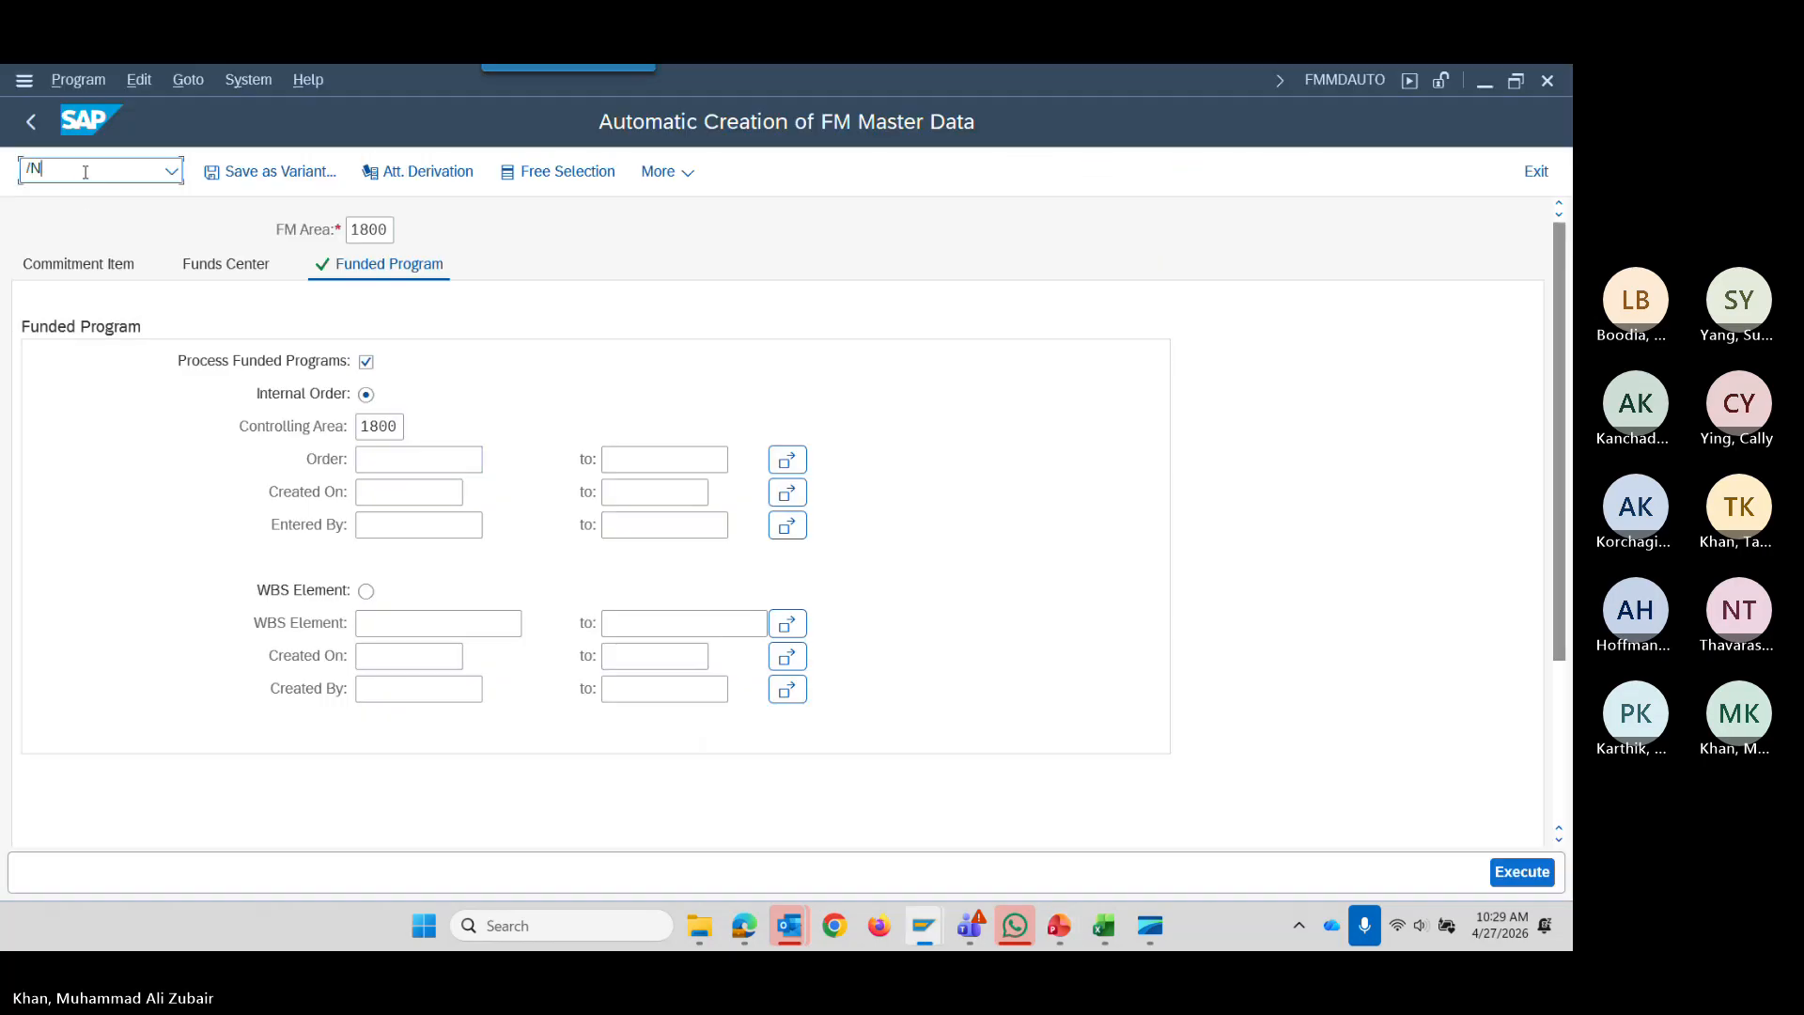
left_click(85, 172)
type("/N")
key("ctrl+v")
key("Return")
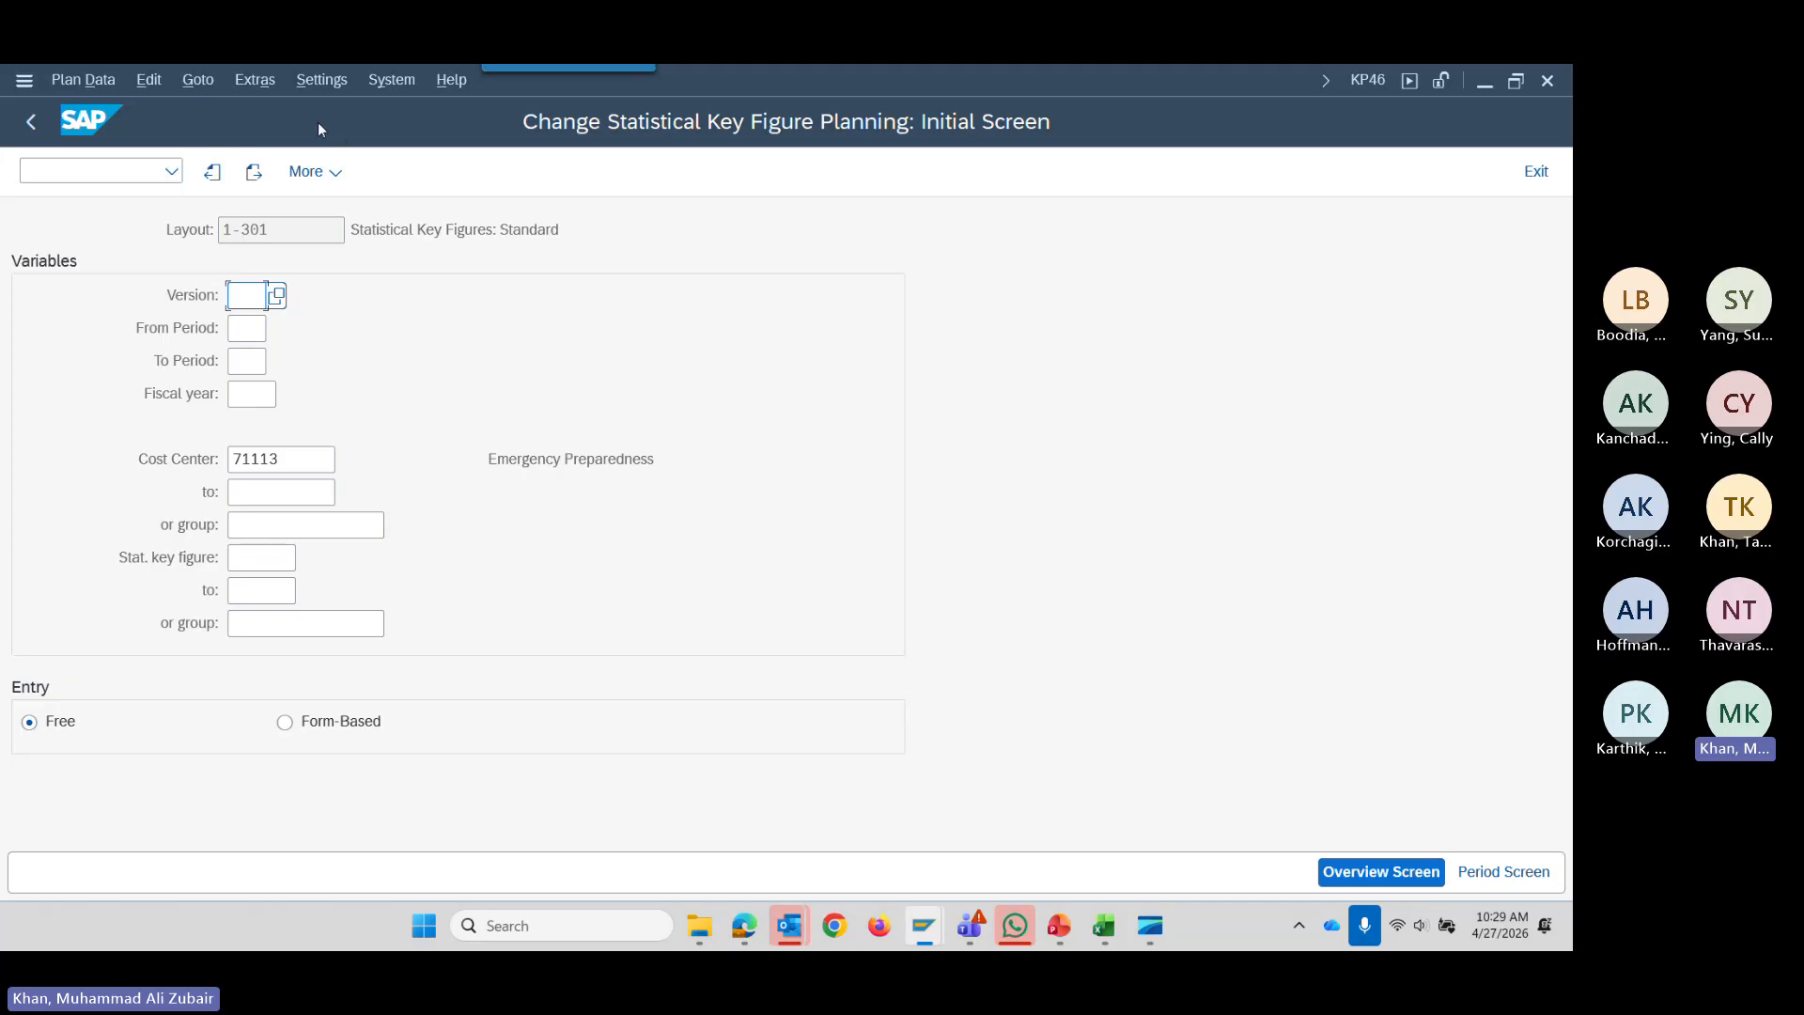
Choose ZSAPALL as the planner profile for statistical key figure planning.
left_click(325, 82)
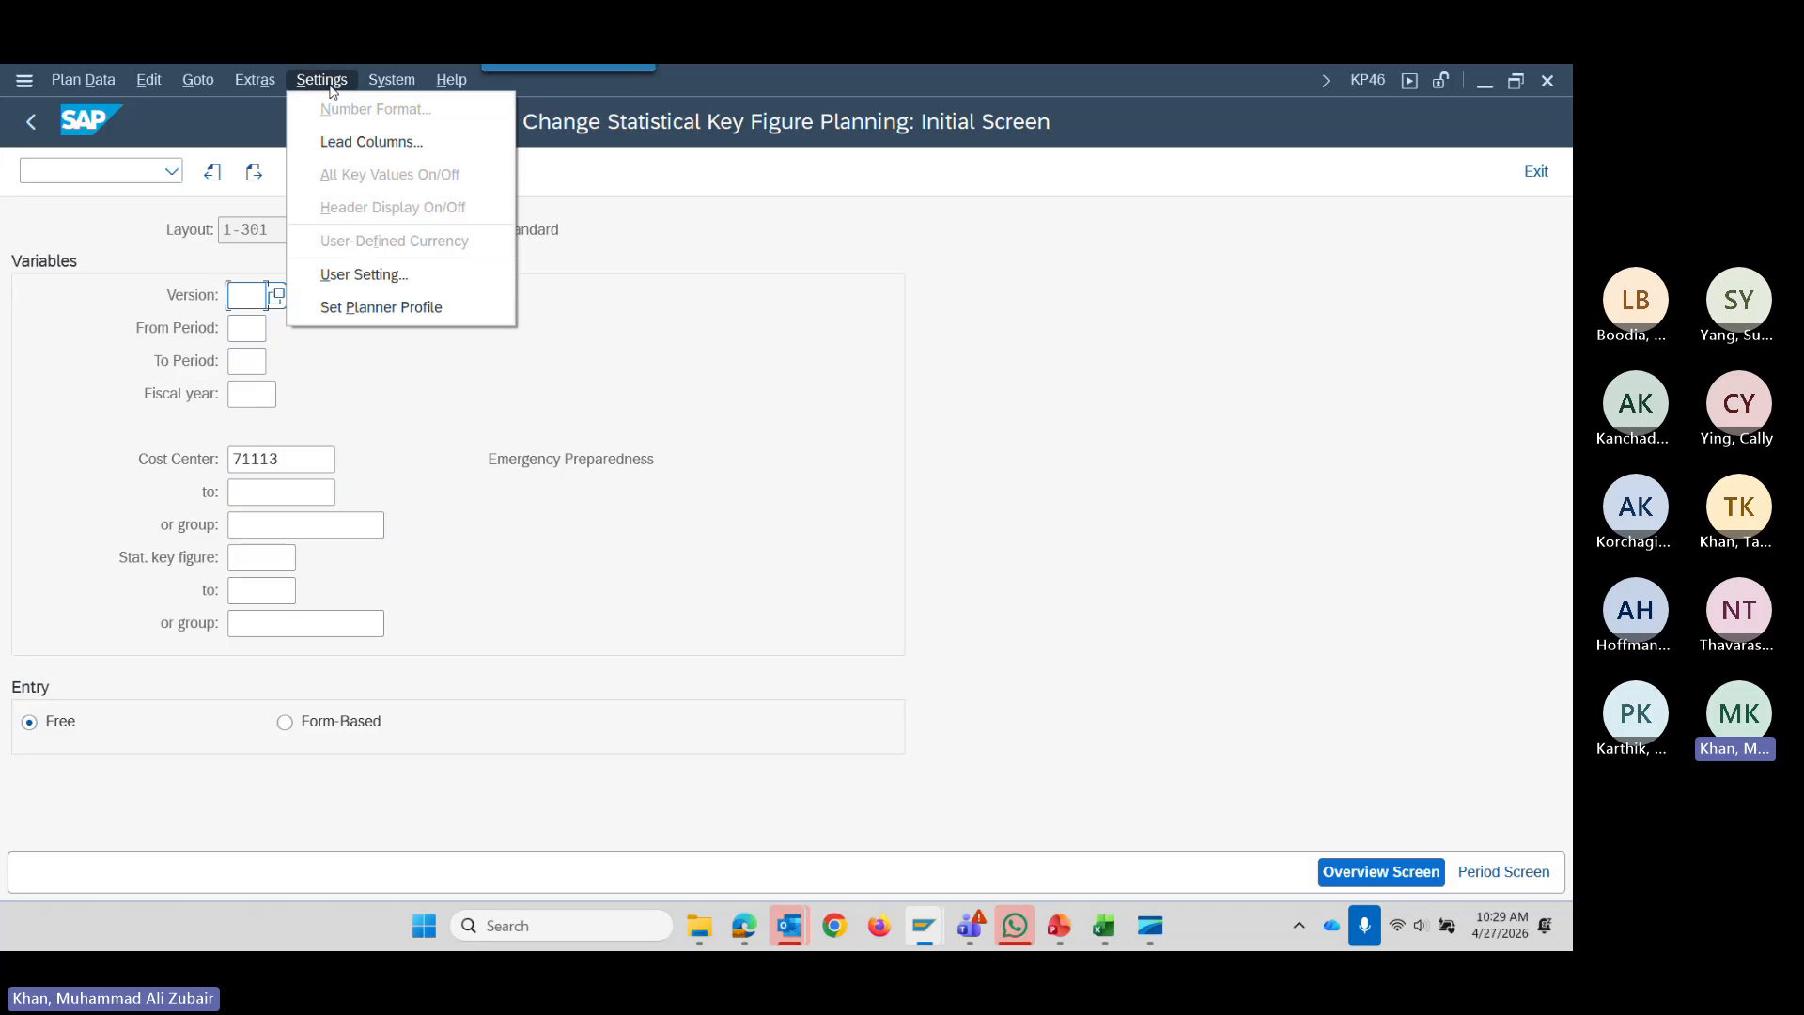
left_click(386, 310)
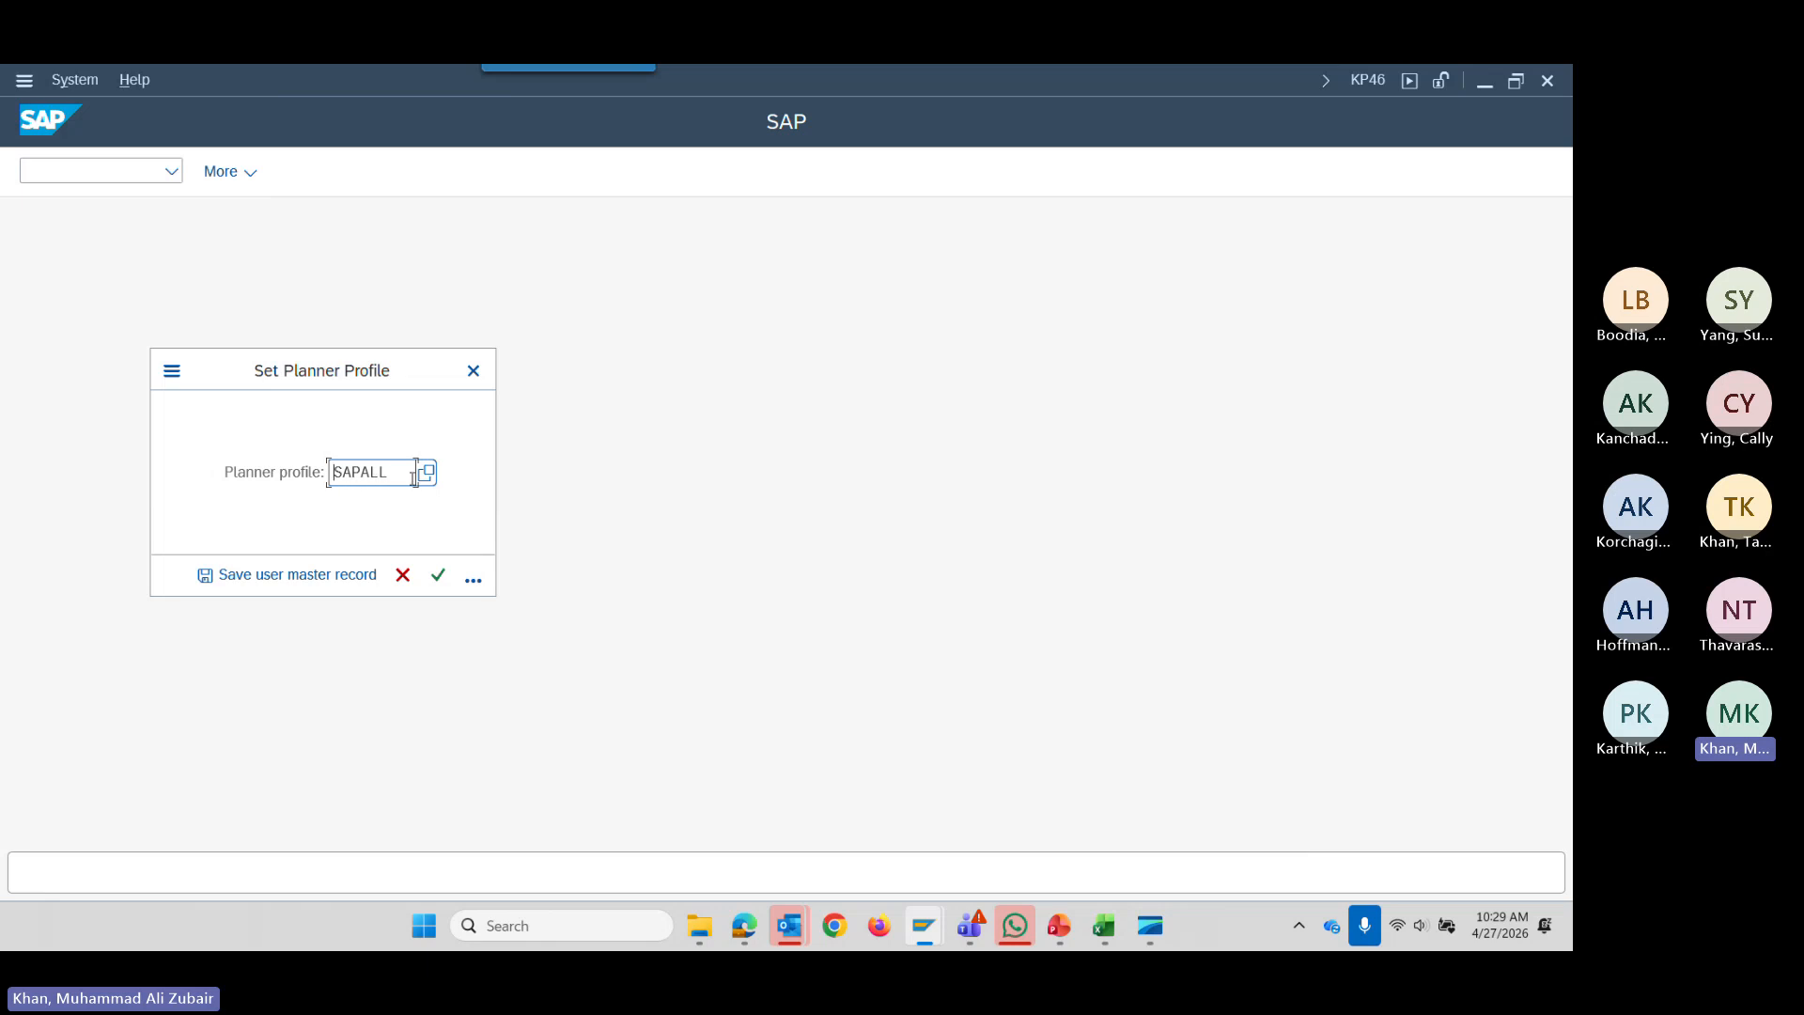
left_click(427, 474)
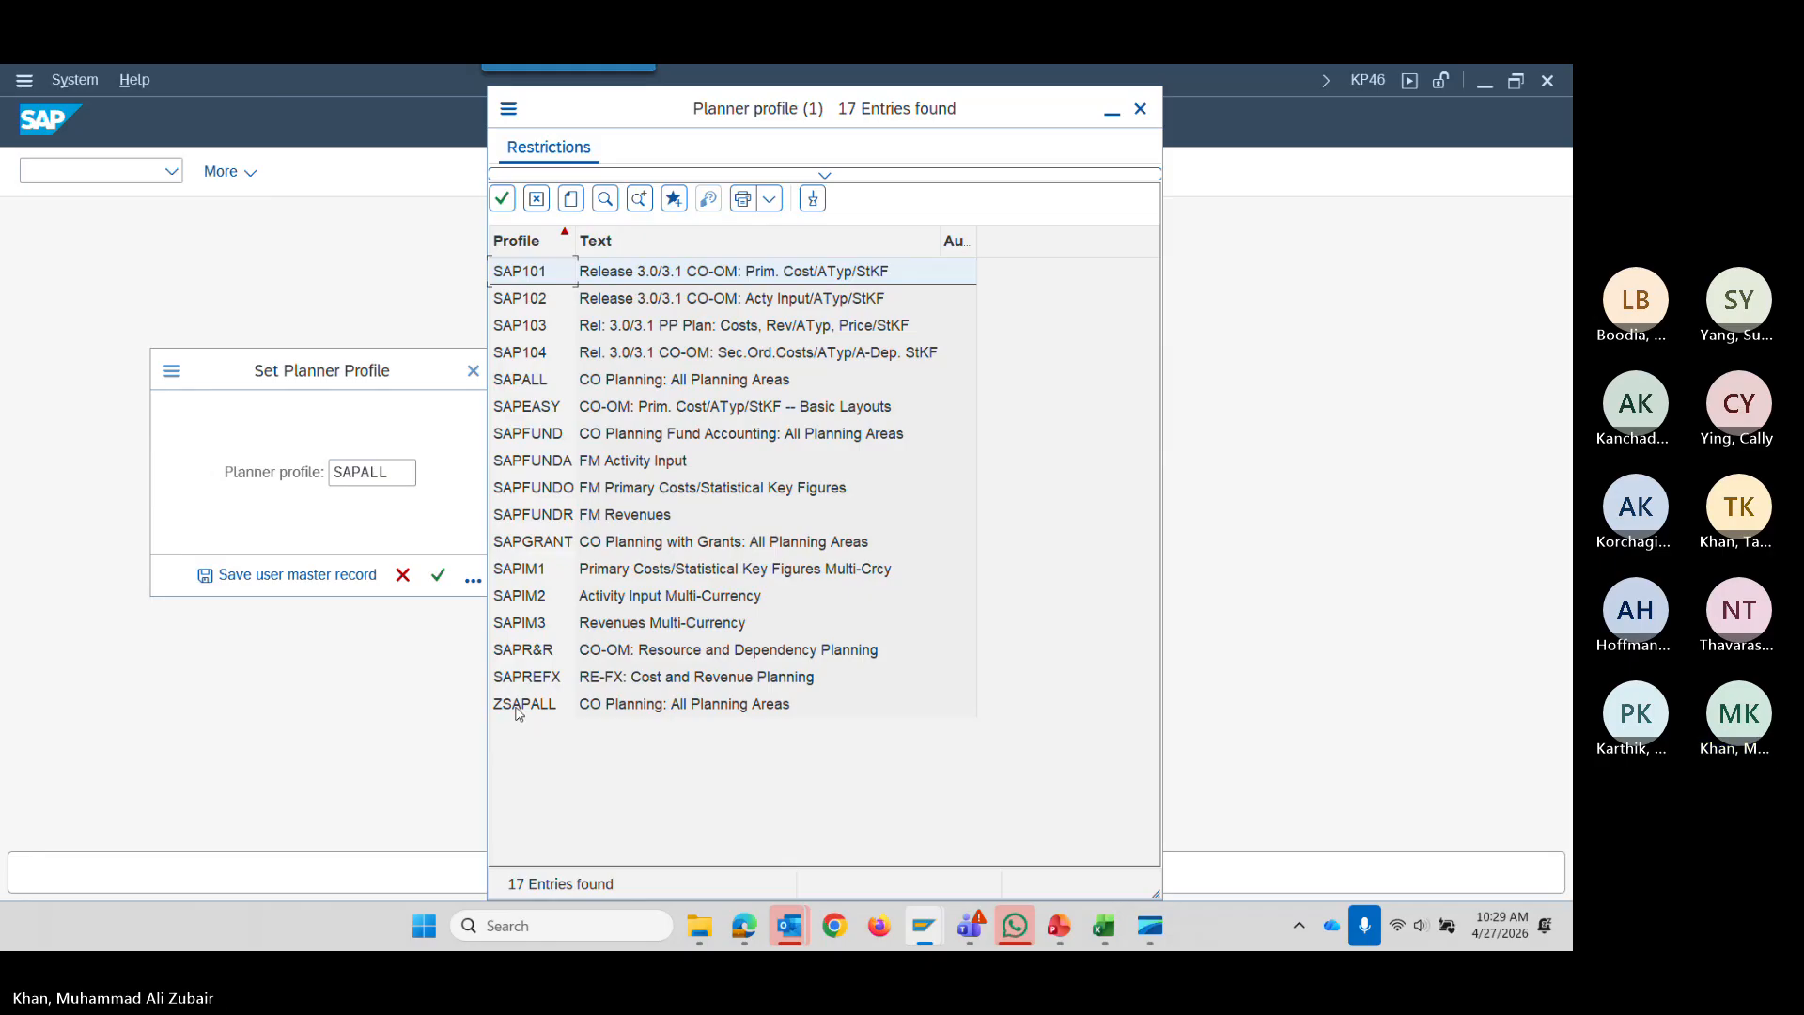
left_click(517, 710)
left_click(503, 198)
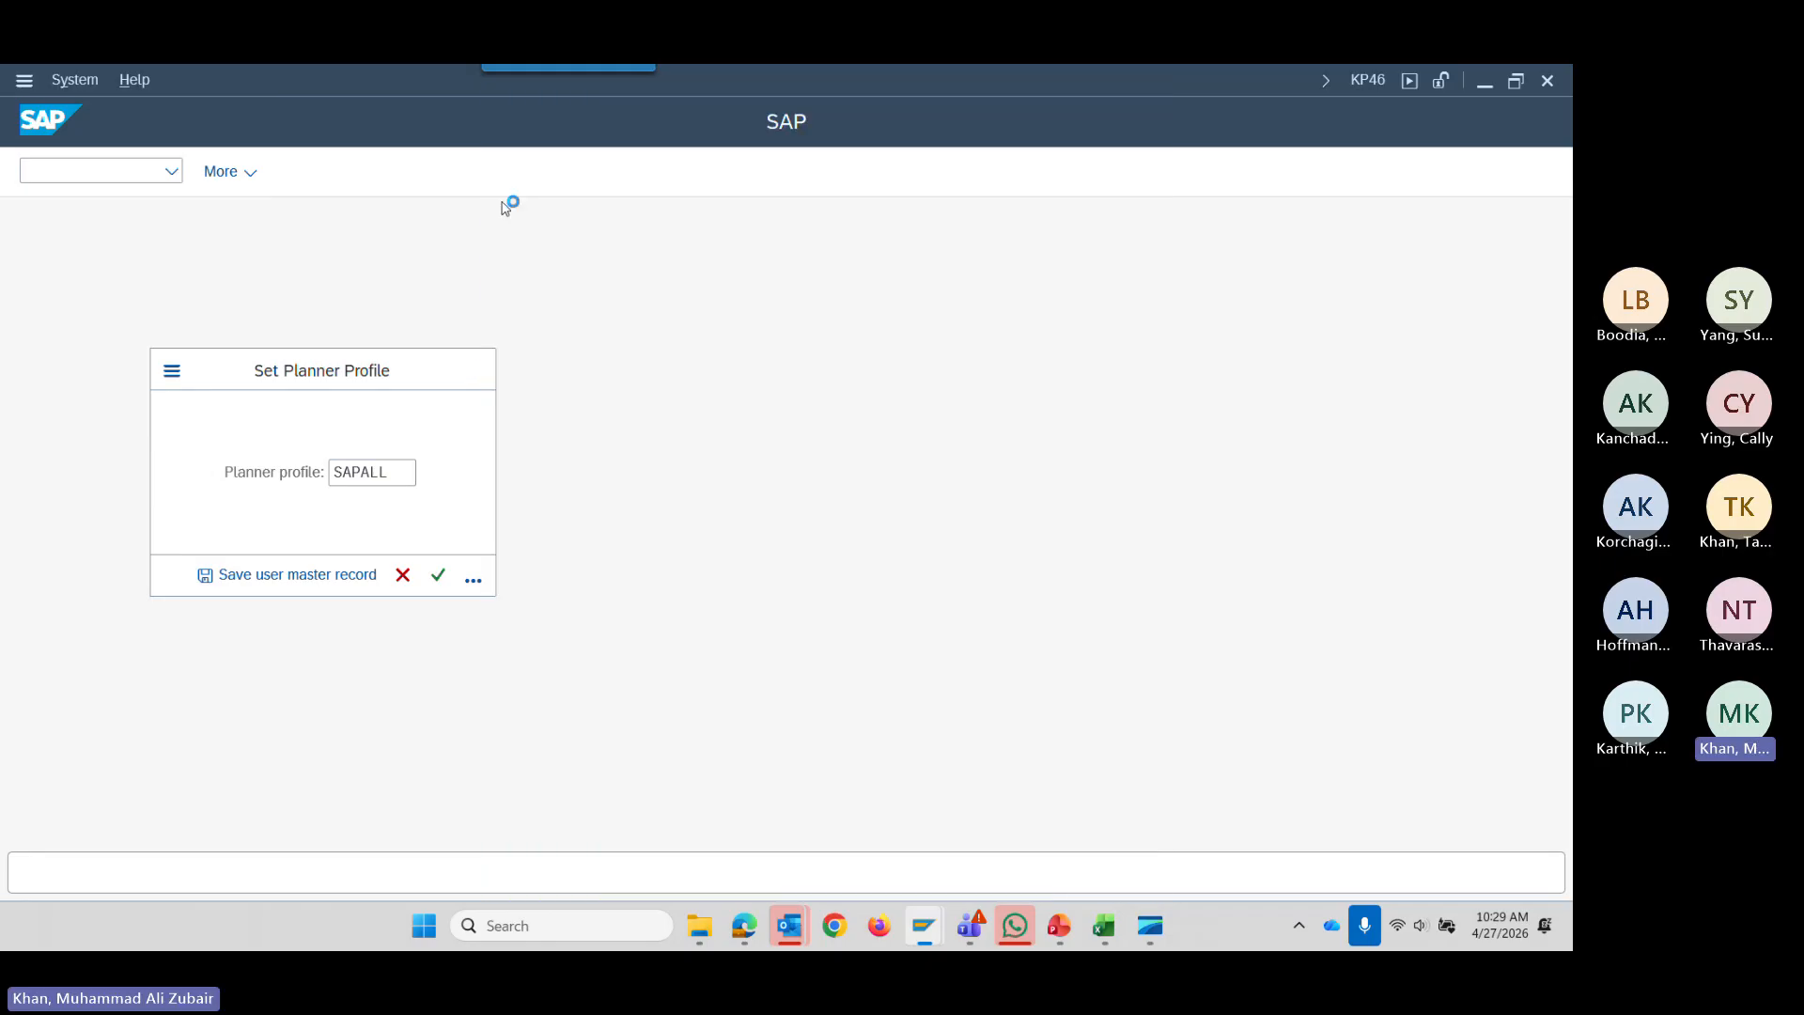
Switch to the MGH_FIN_002 presentation in PowerPoint and review the instructions on SKF Planning slides 2 of 5 and 3 of 5.
mouse_move(1063, 933)
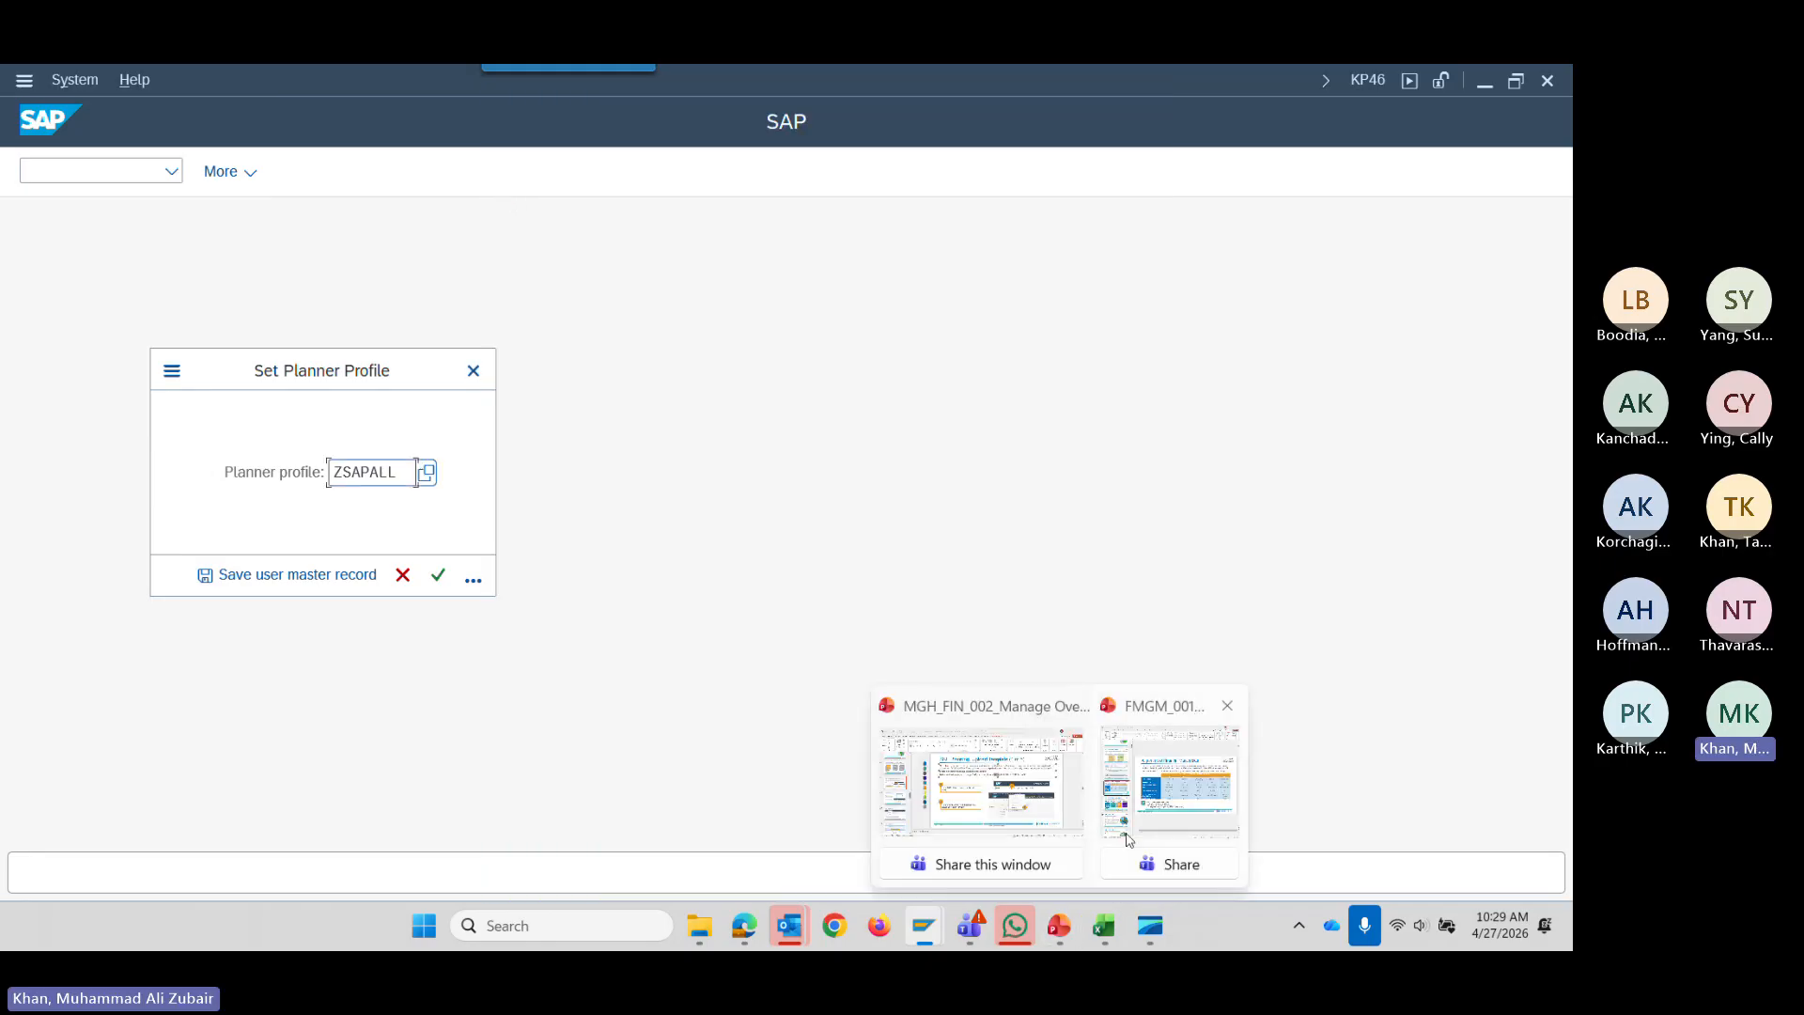
left_click(1033, 799)
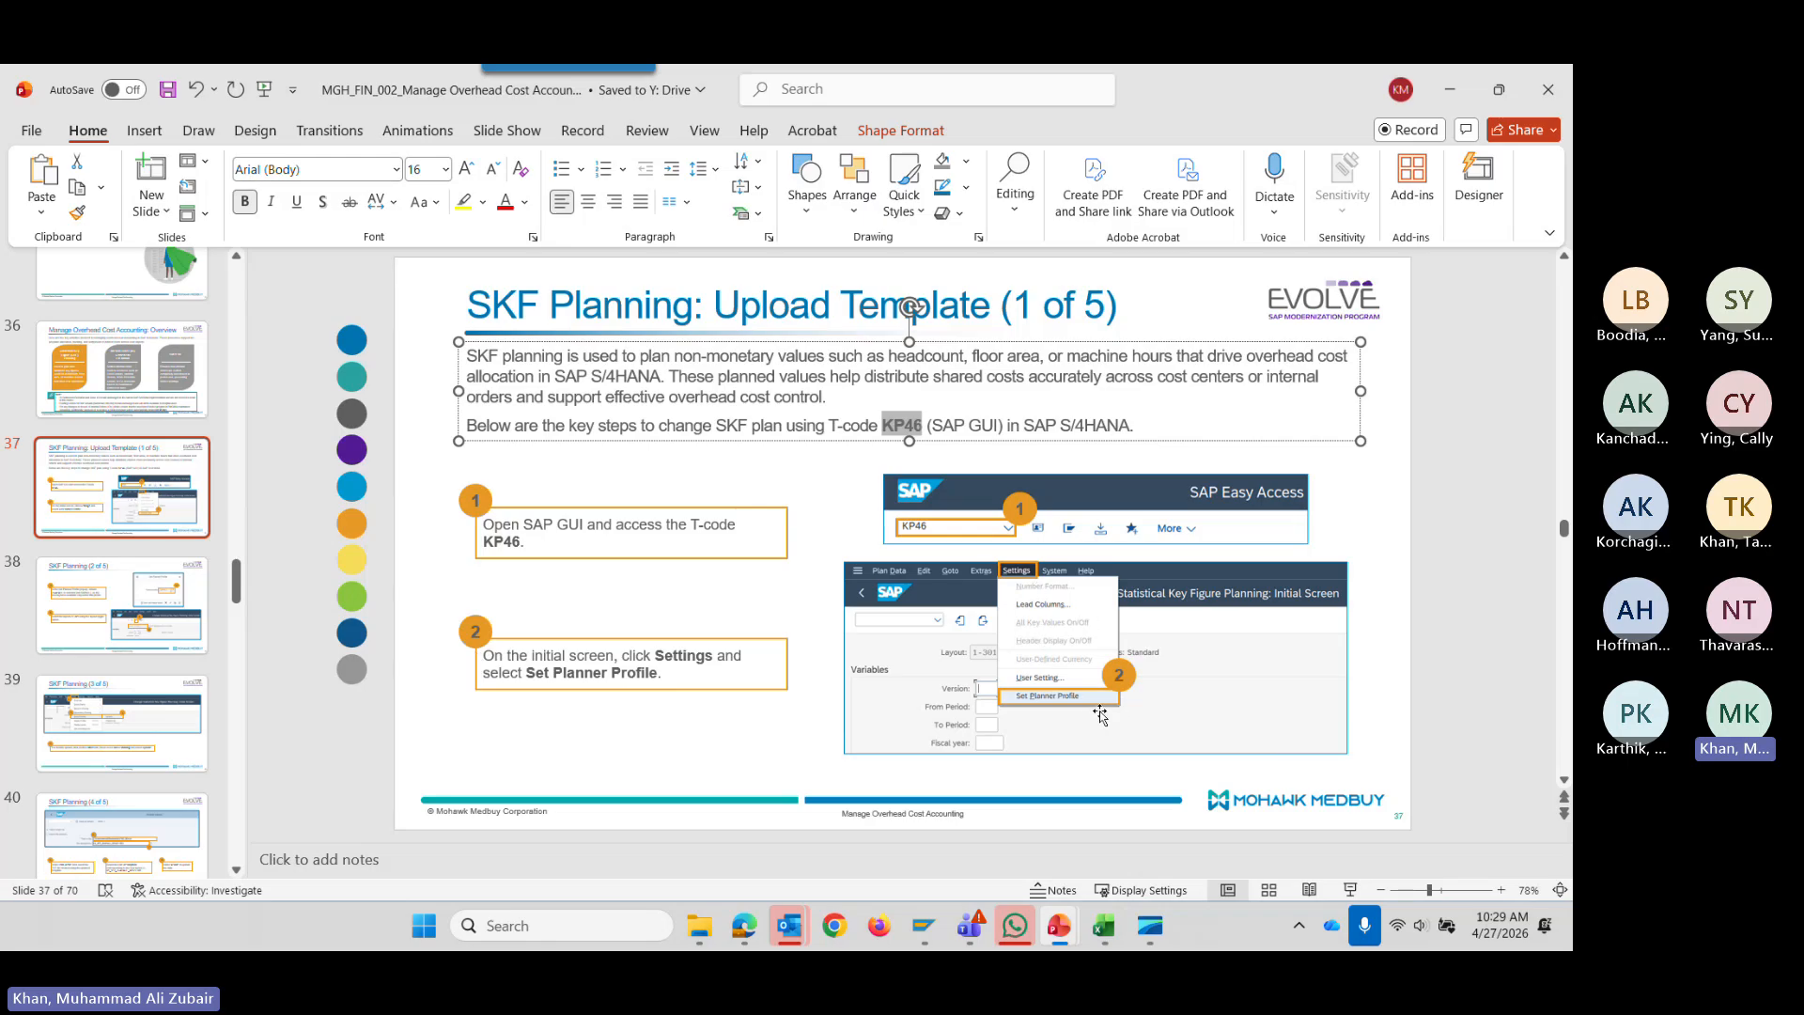
left_click(125, 616)
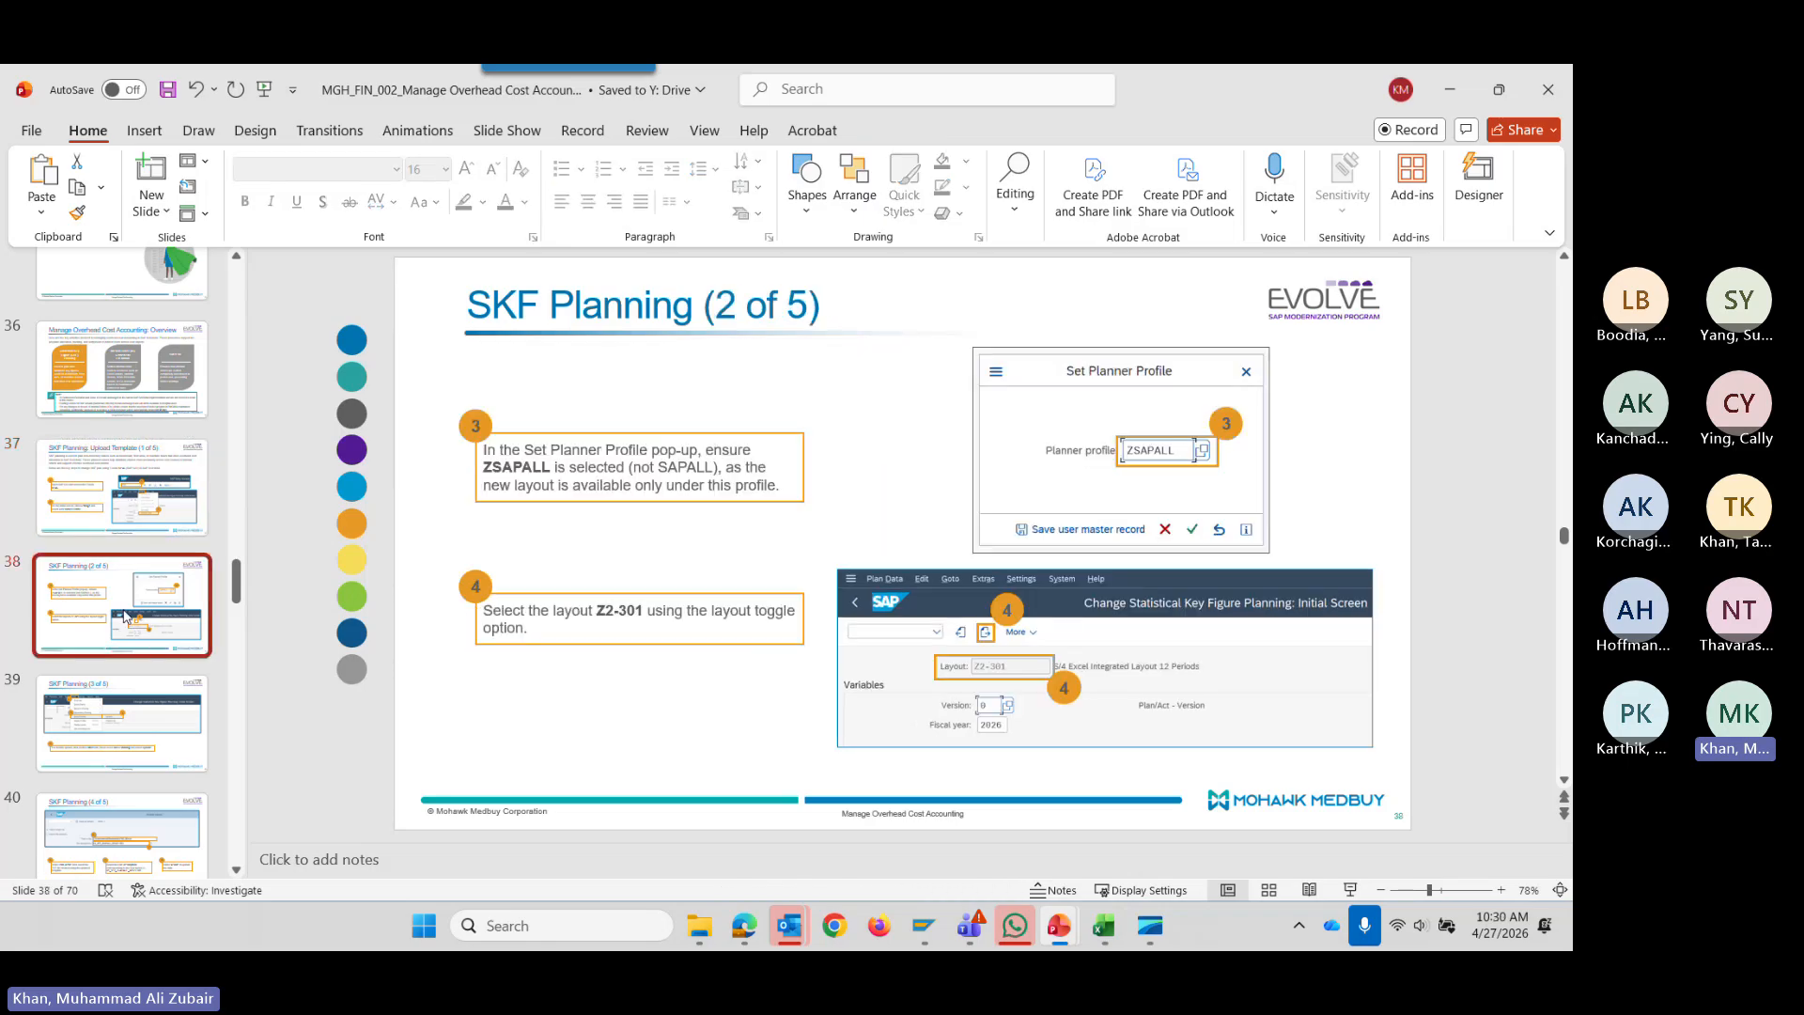
left_click(513, 470)
left_click(638, 622)
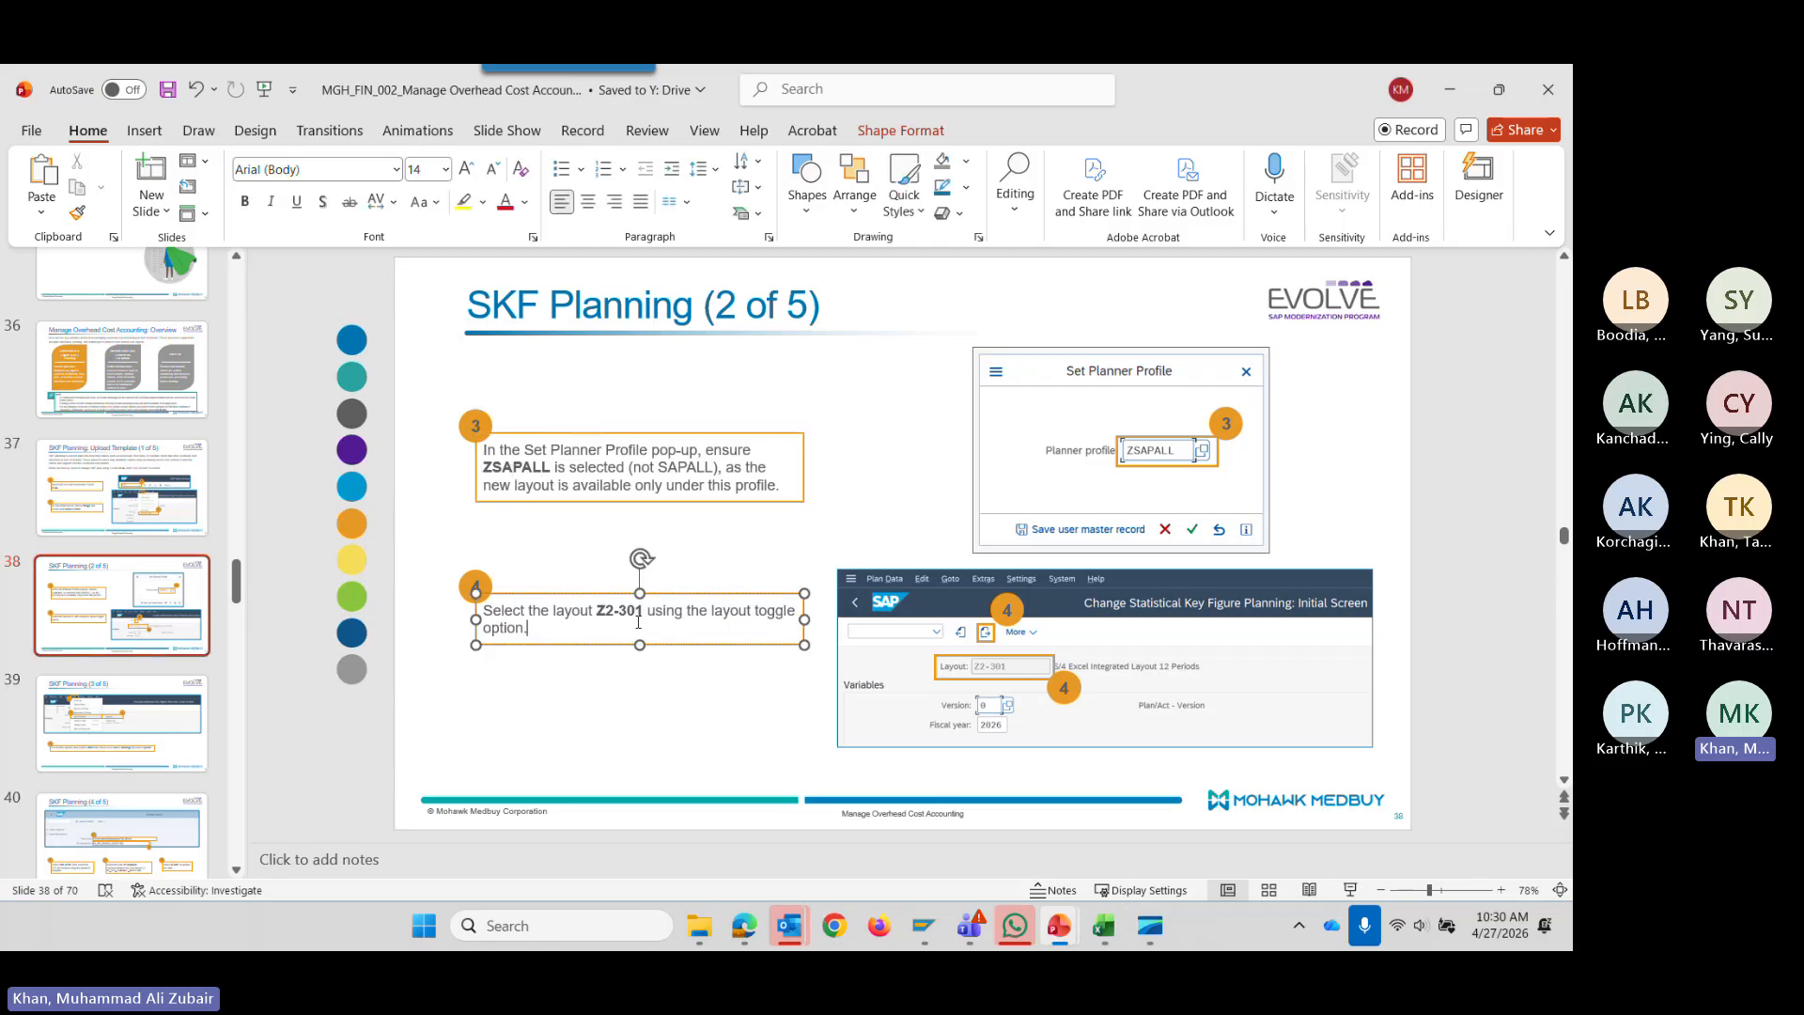
left_click(149, 653)
scroll(141, 648, "down", 1)
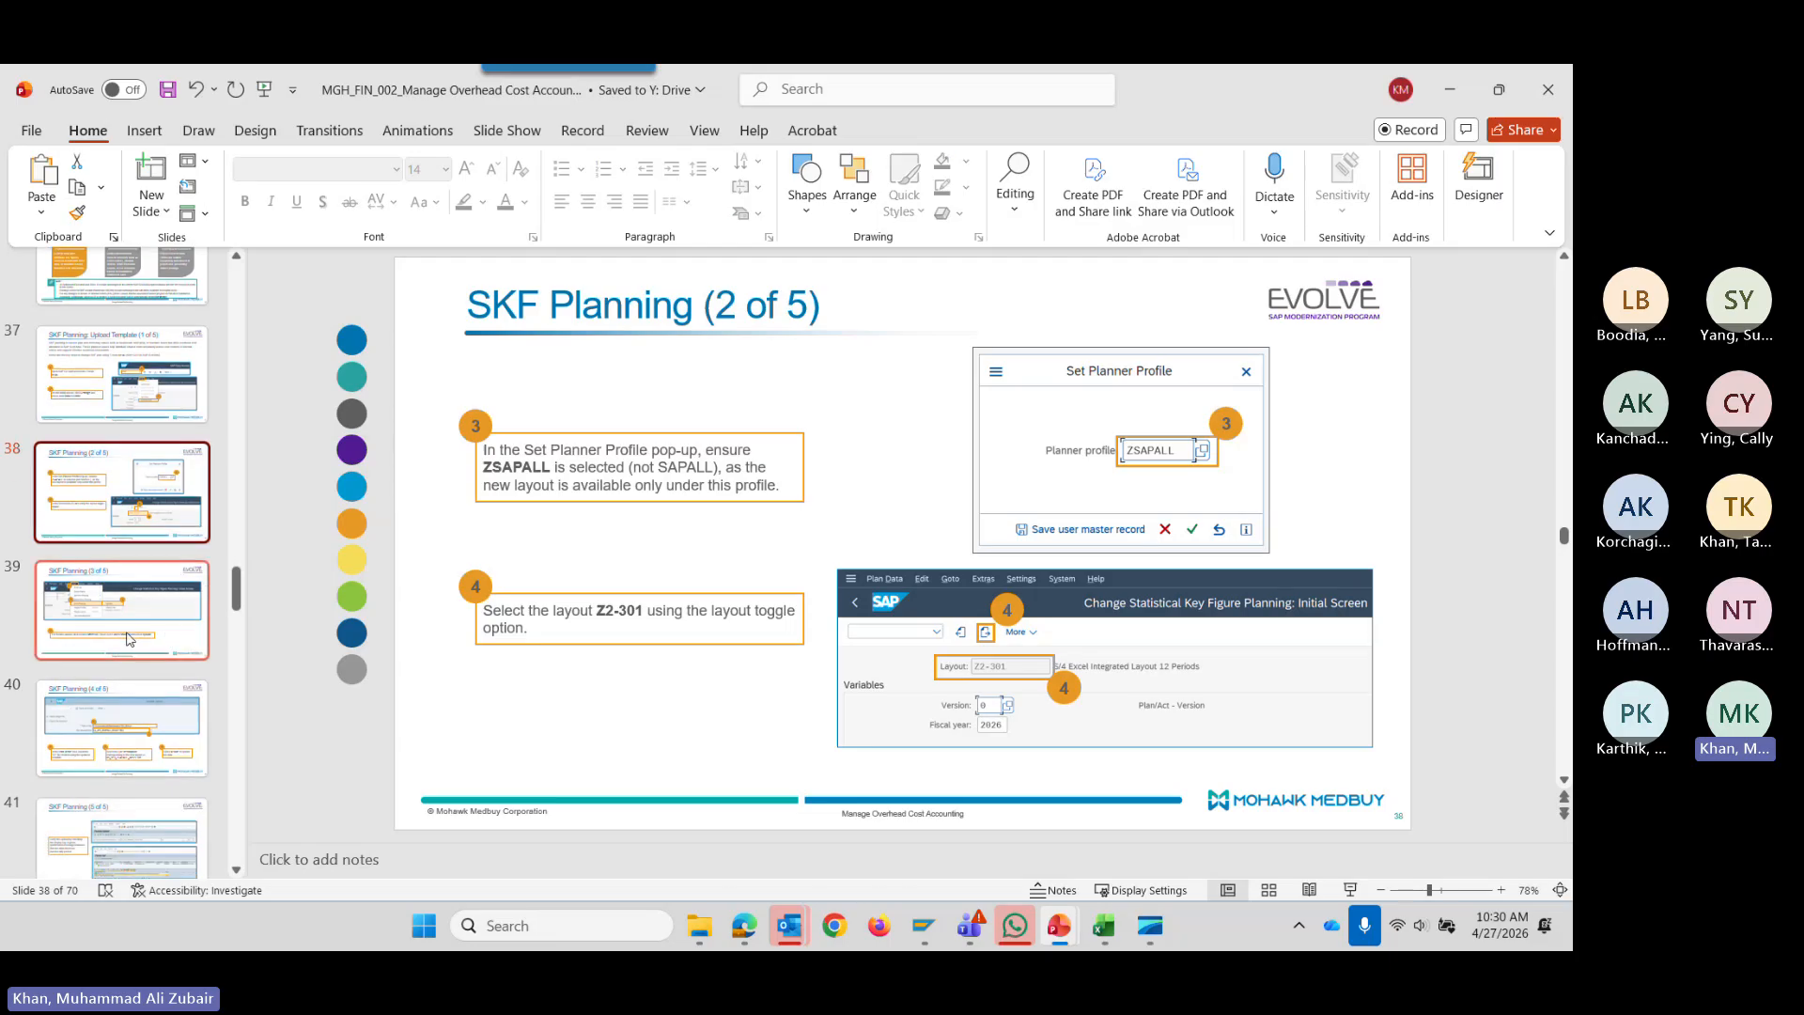
left_click(130, 638)
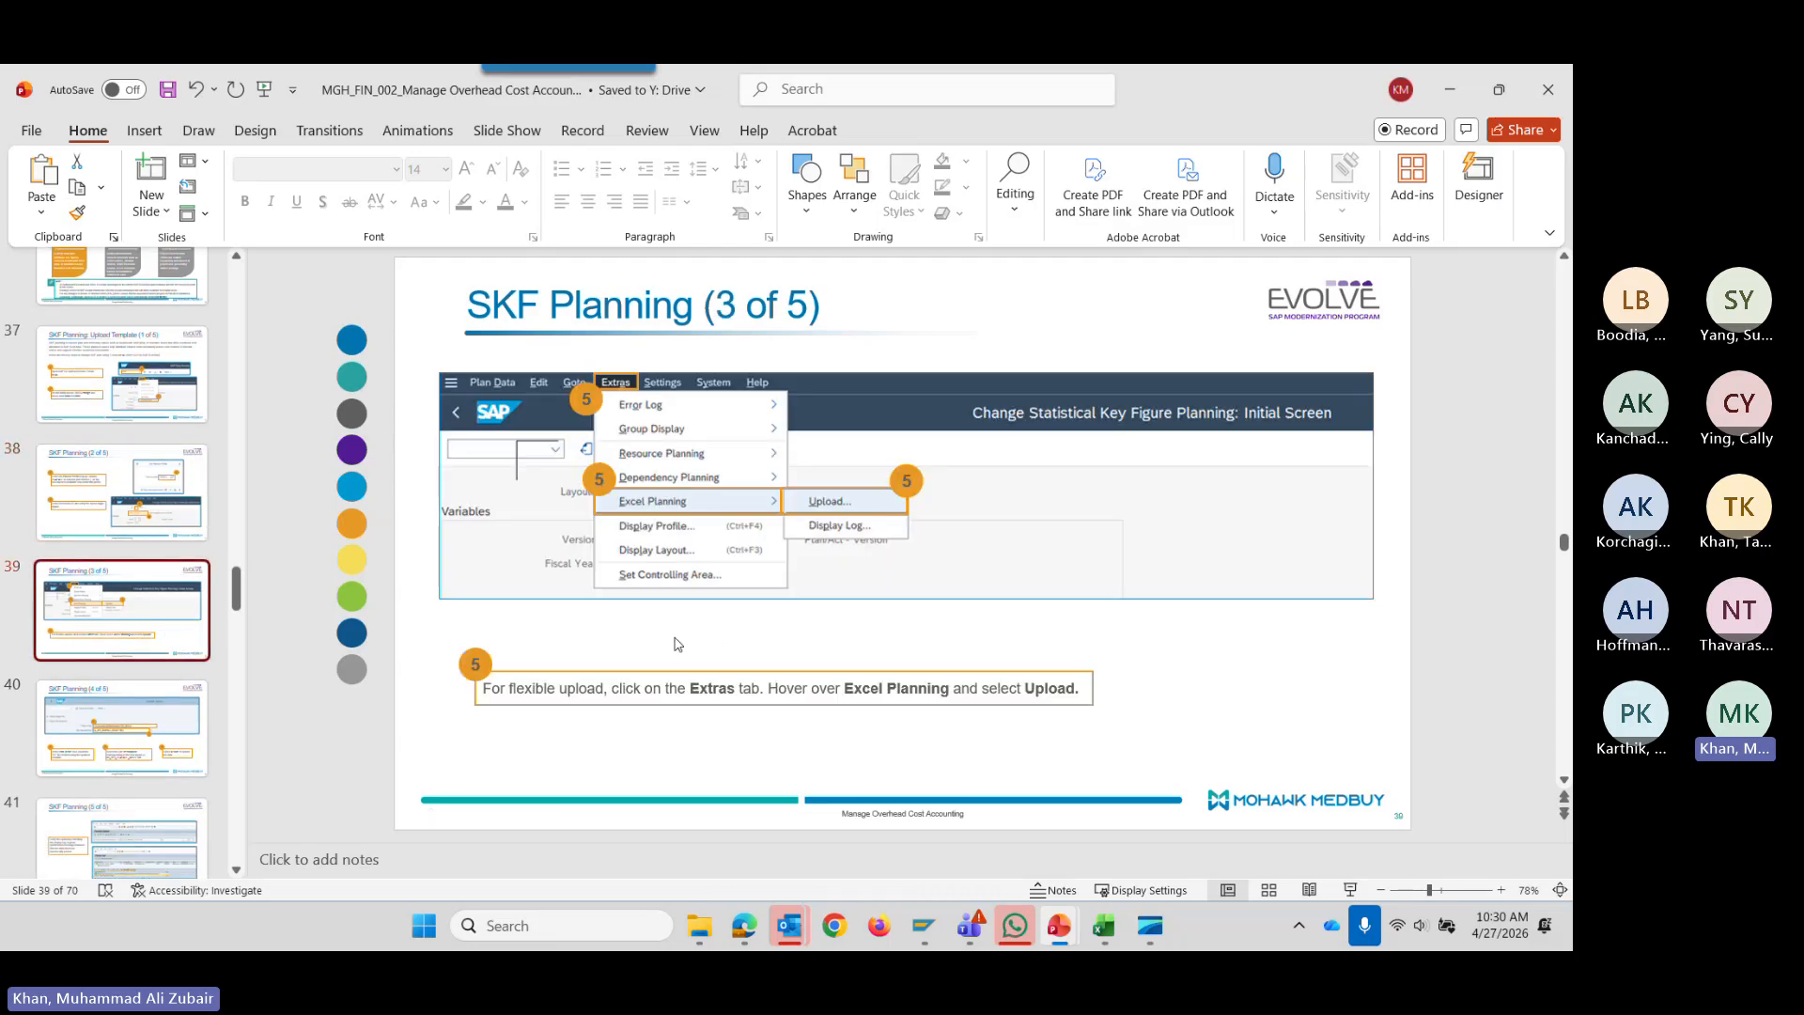
scroll(132, 641, "down", 1)
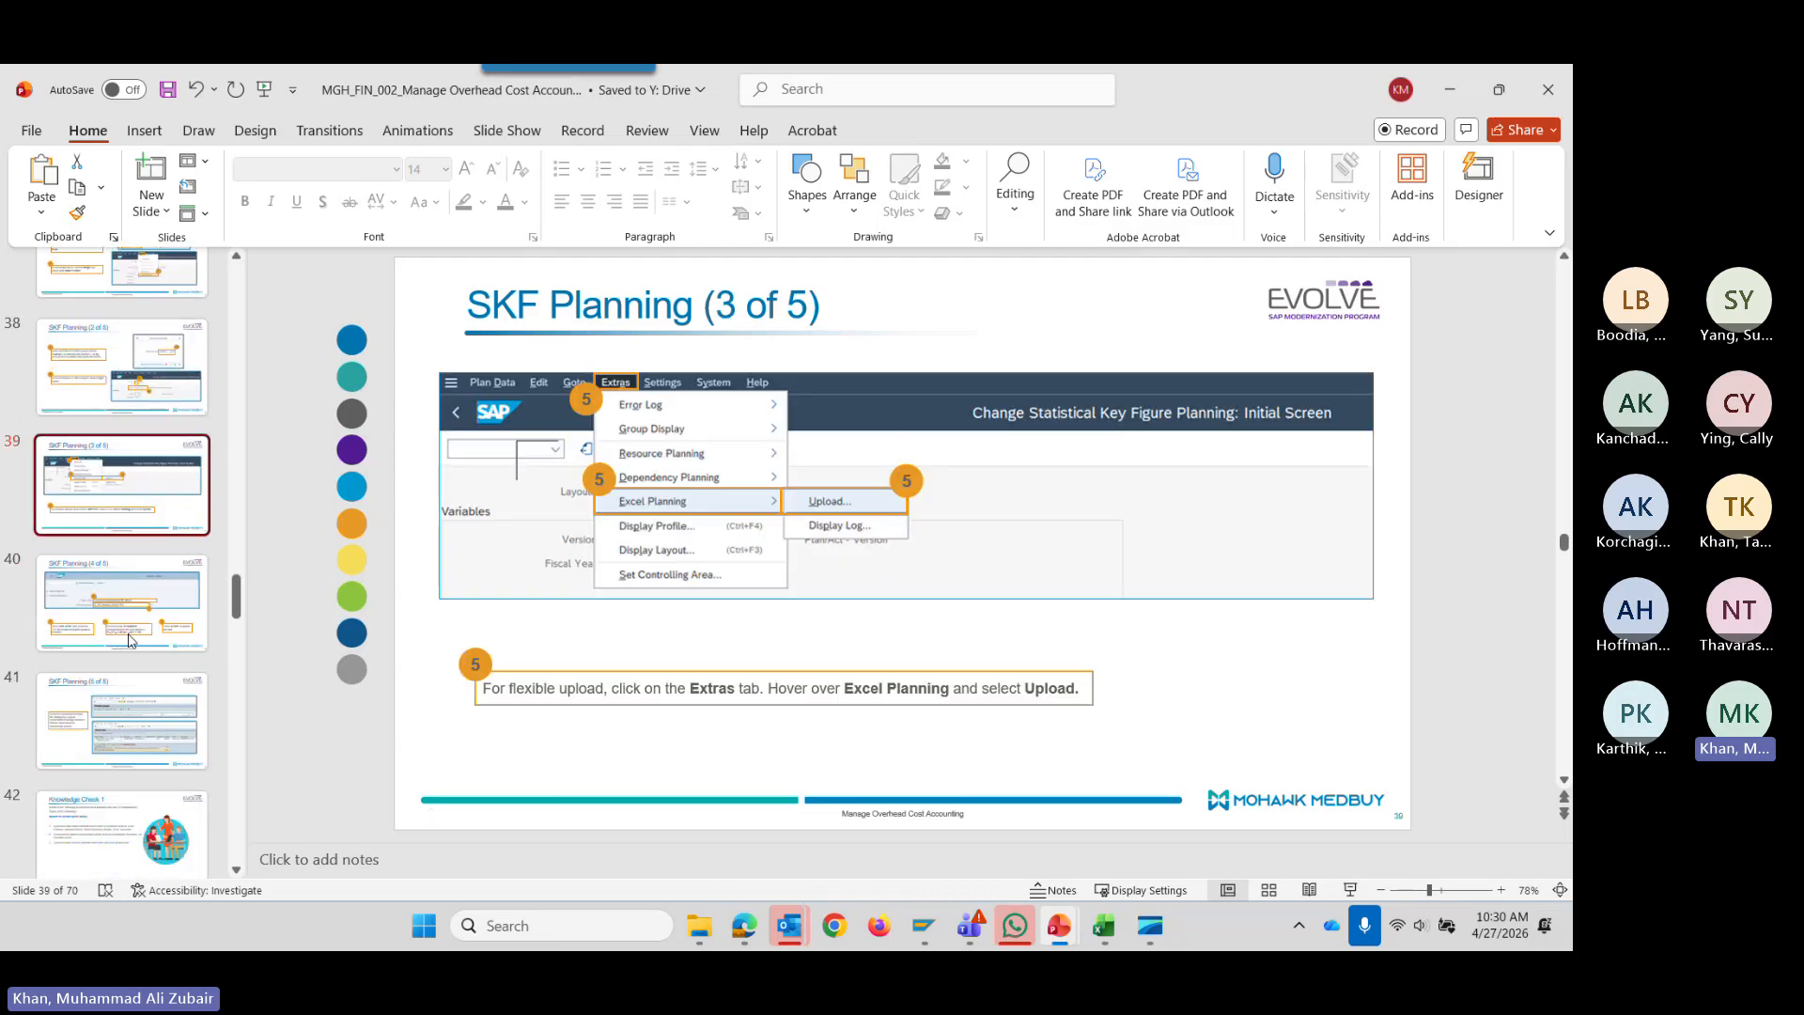
scroll(130, 641, "down", 1)
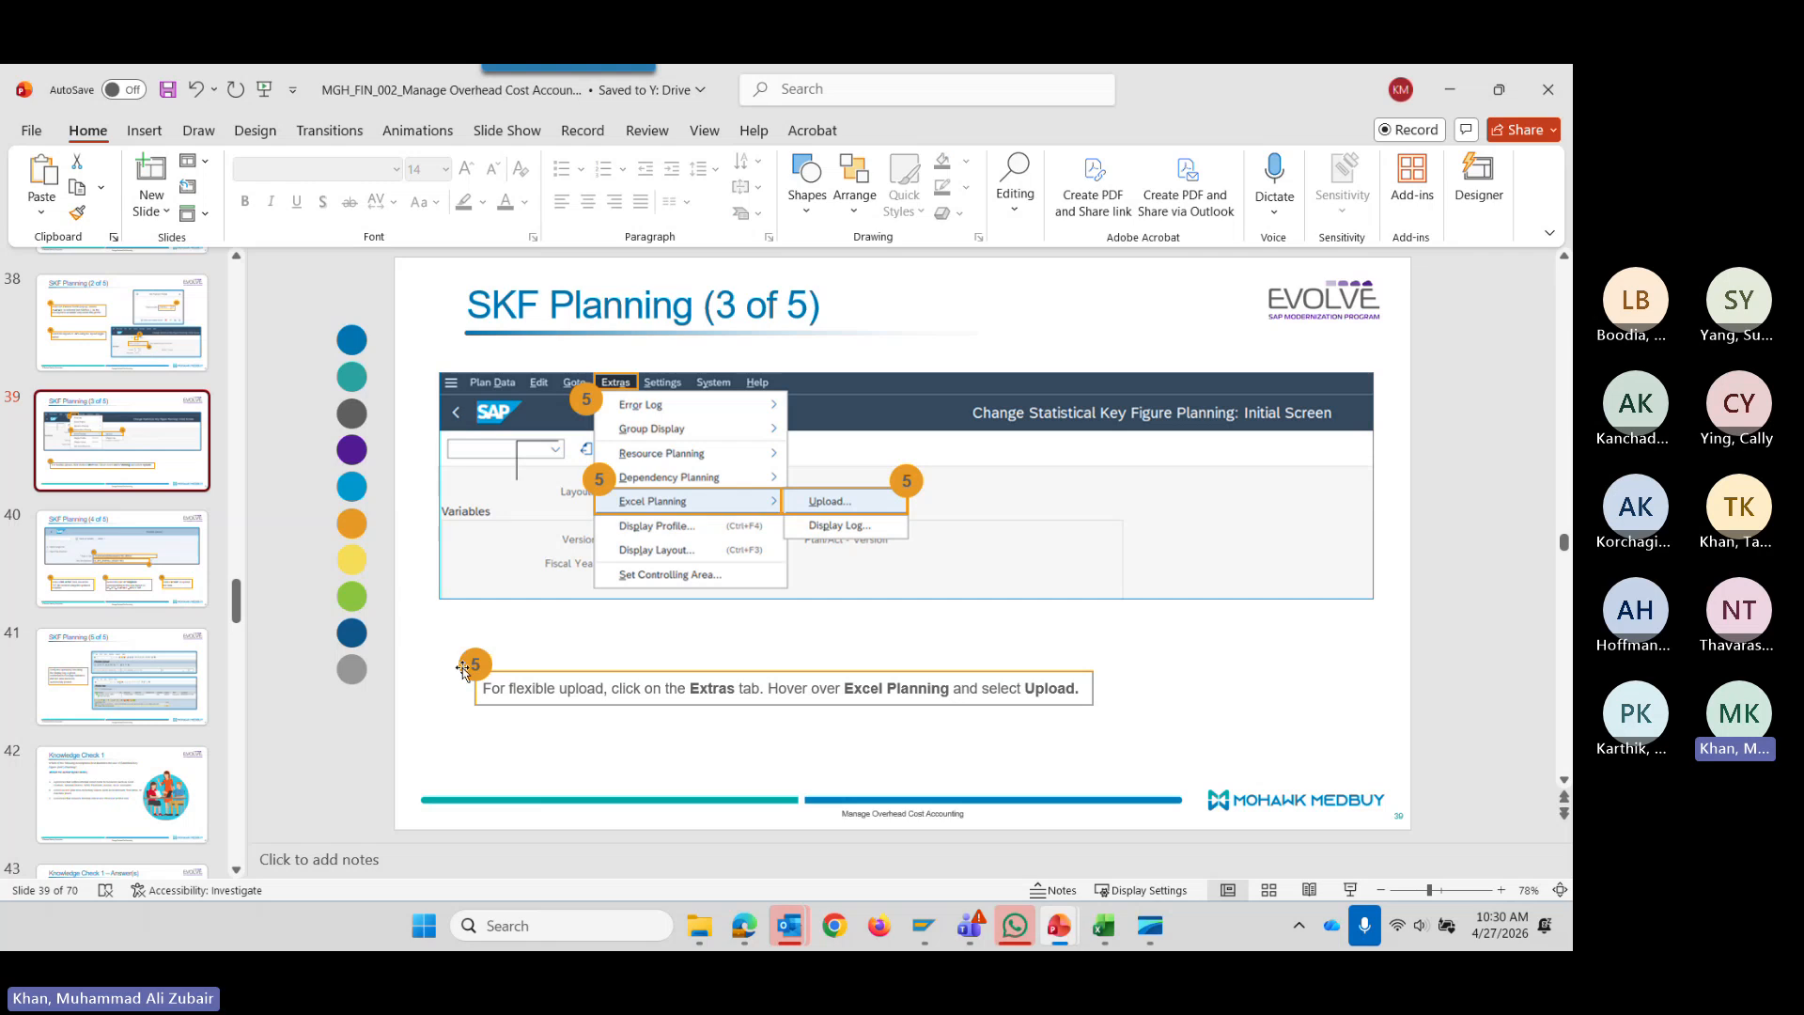
Return to SAP GUI, accept the chosen planner profile and advance the planning layout to Z2-301.
key("alt+Tab")
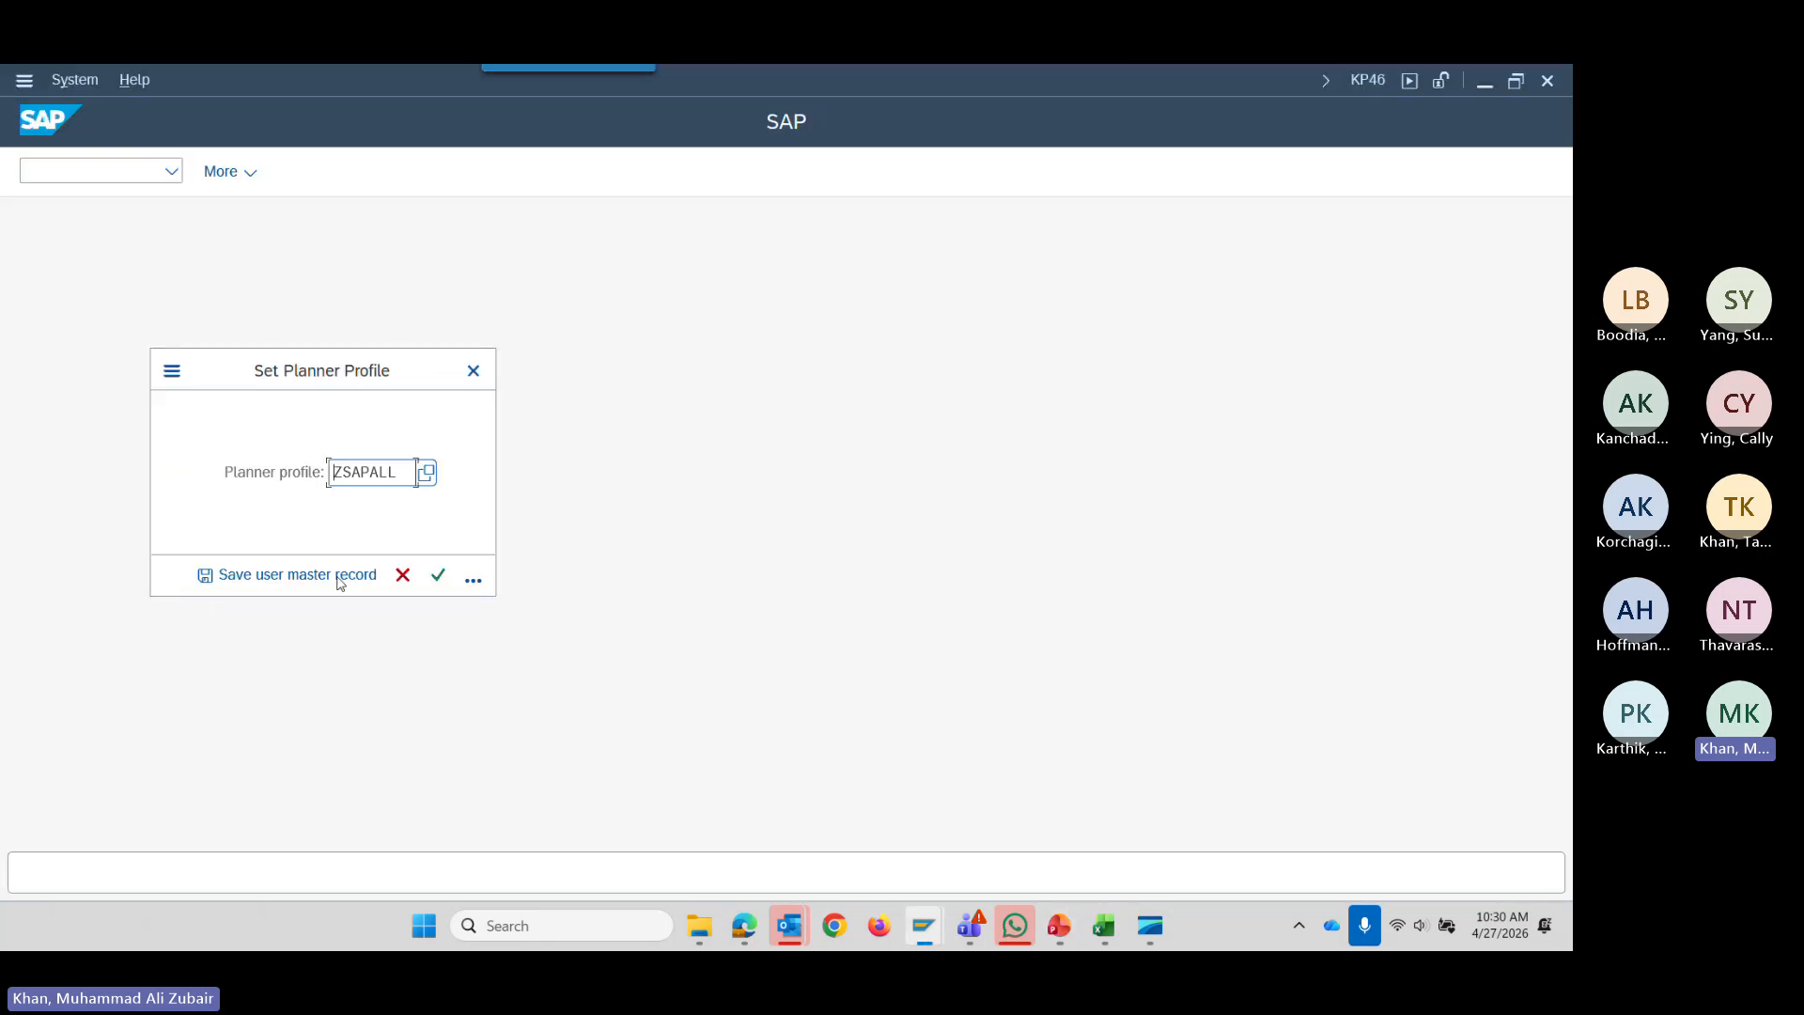
left_click(438, 575)
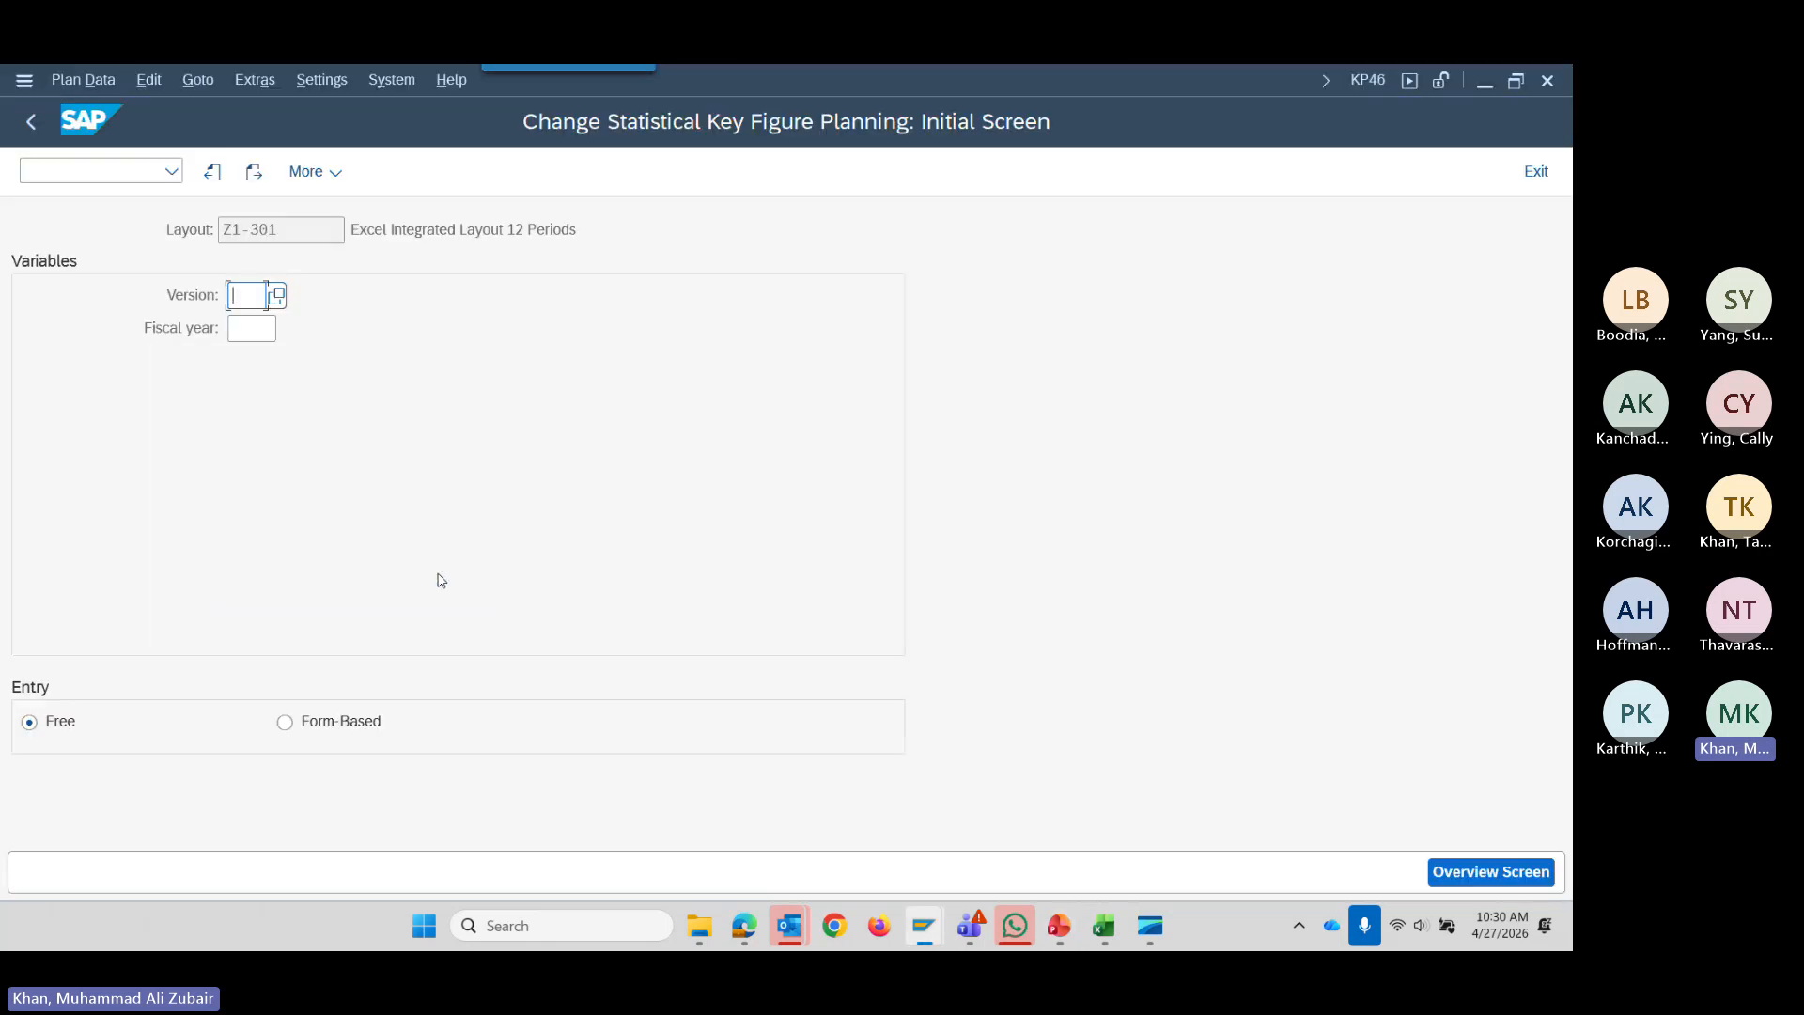
left_click(316, 239)
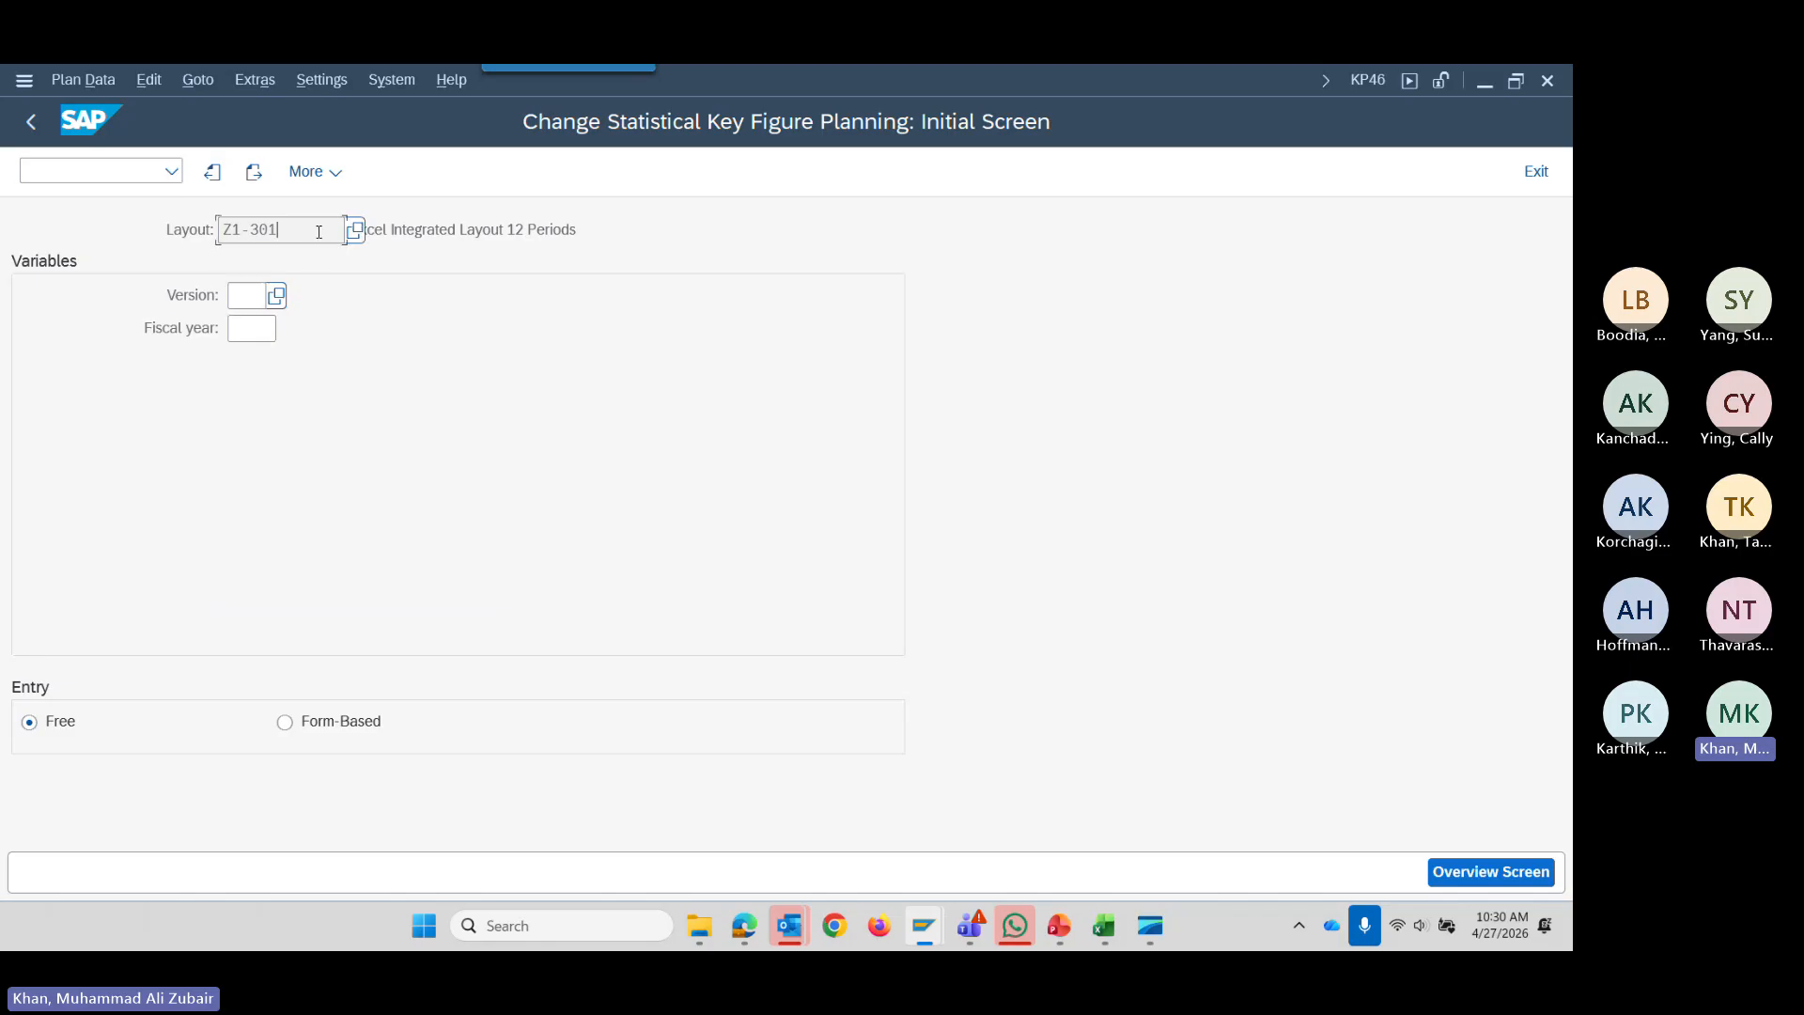
left_click(253, 173)
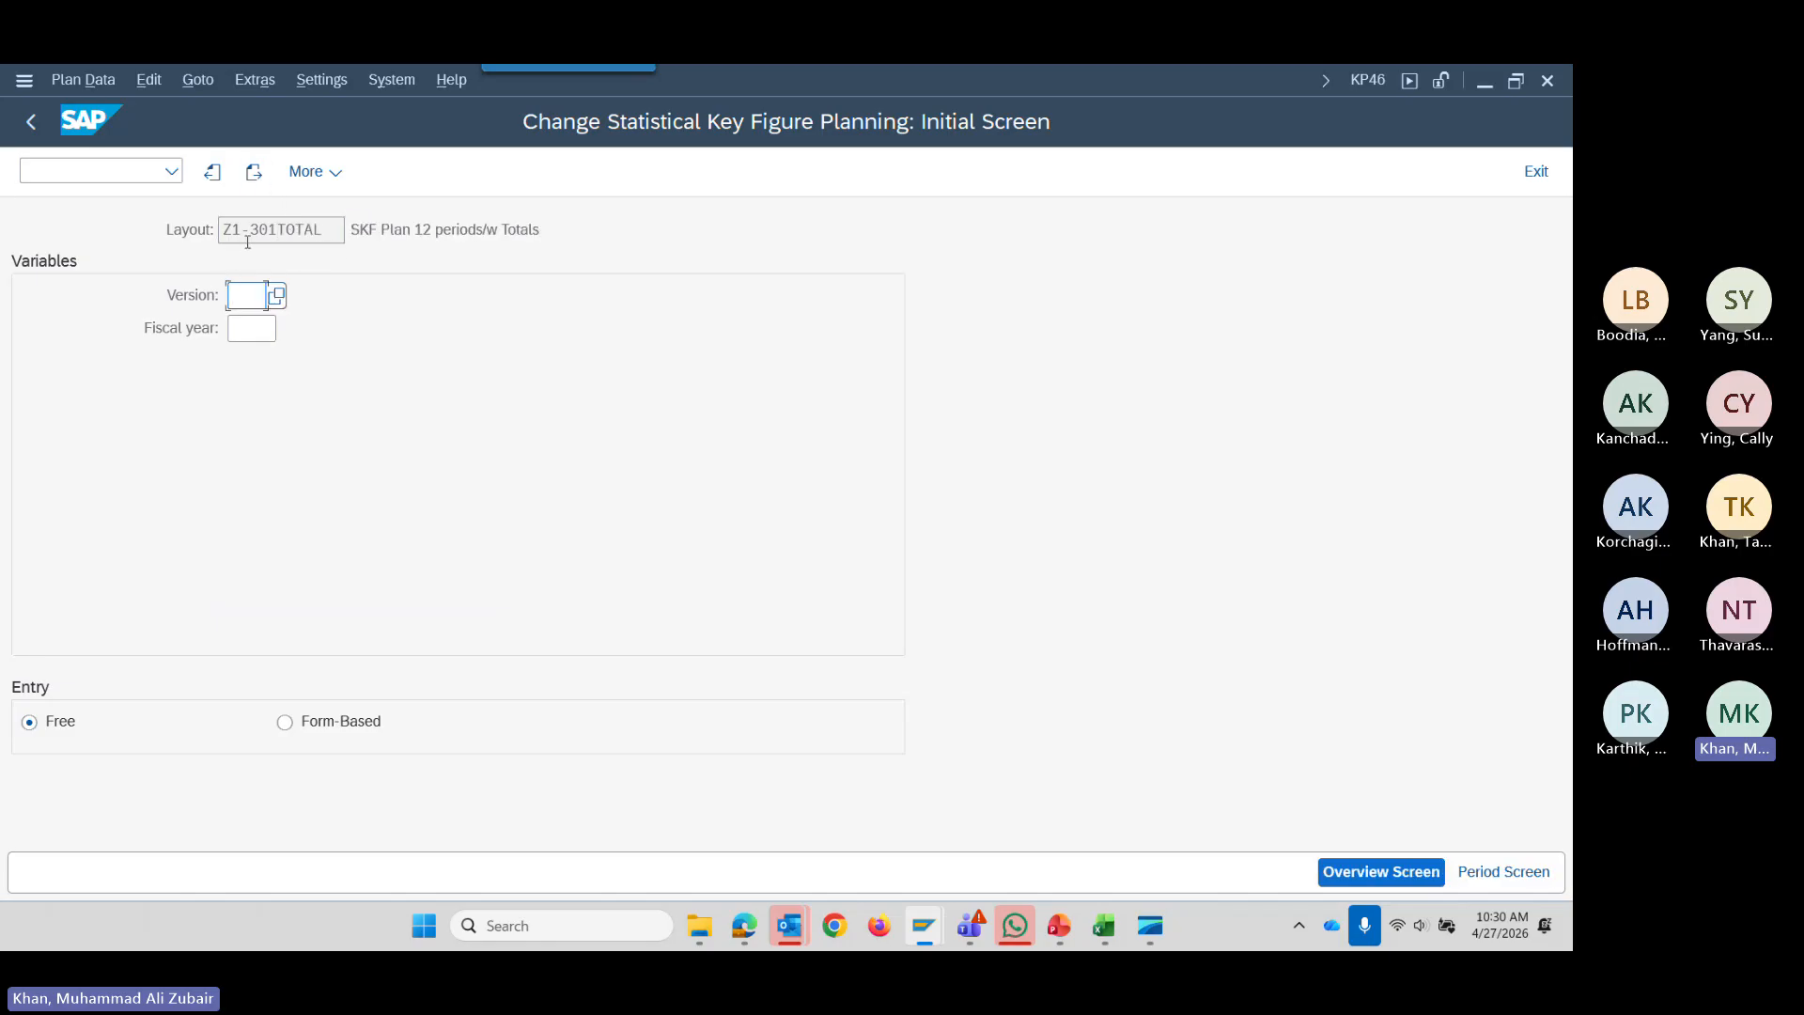
left_click(266, 183)
left_click(266, 182)
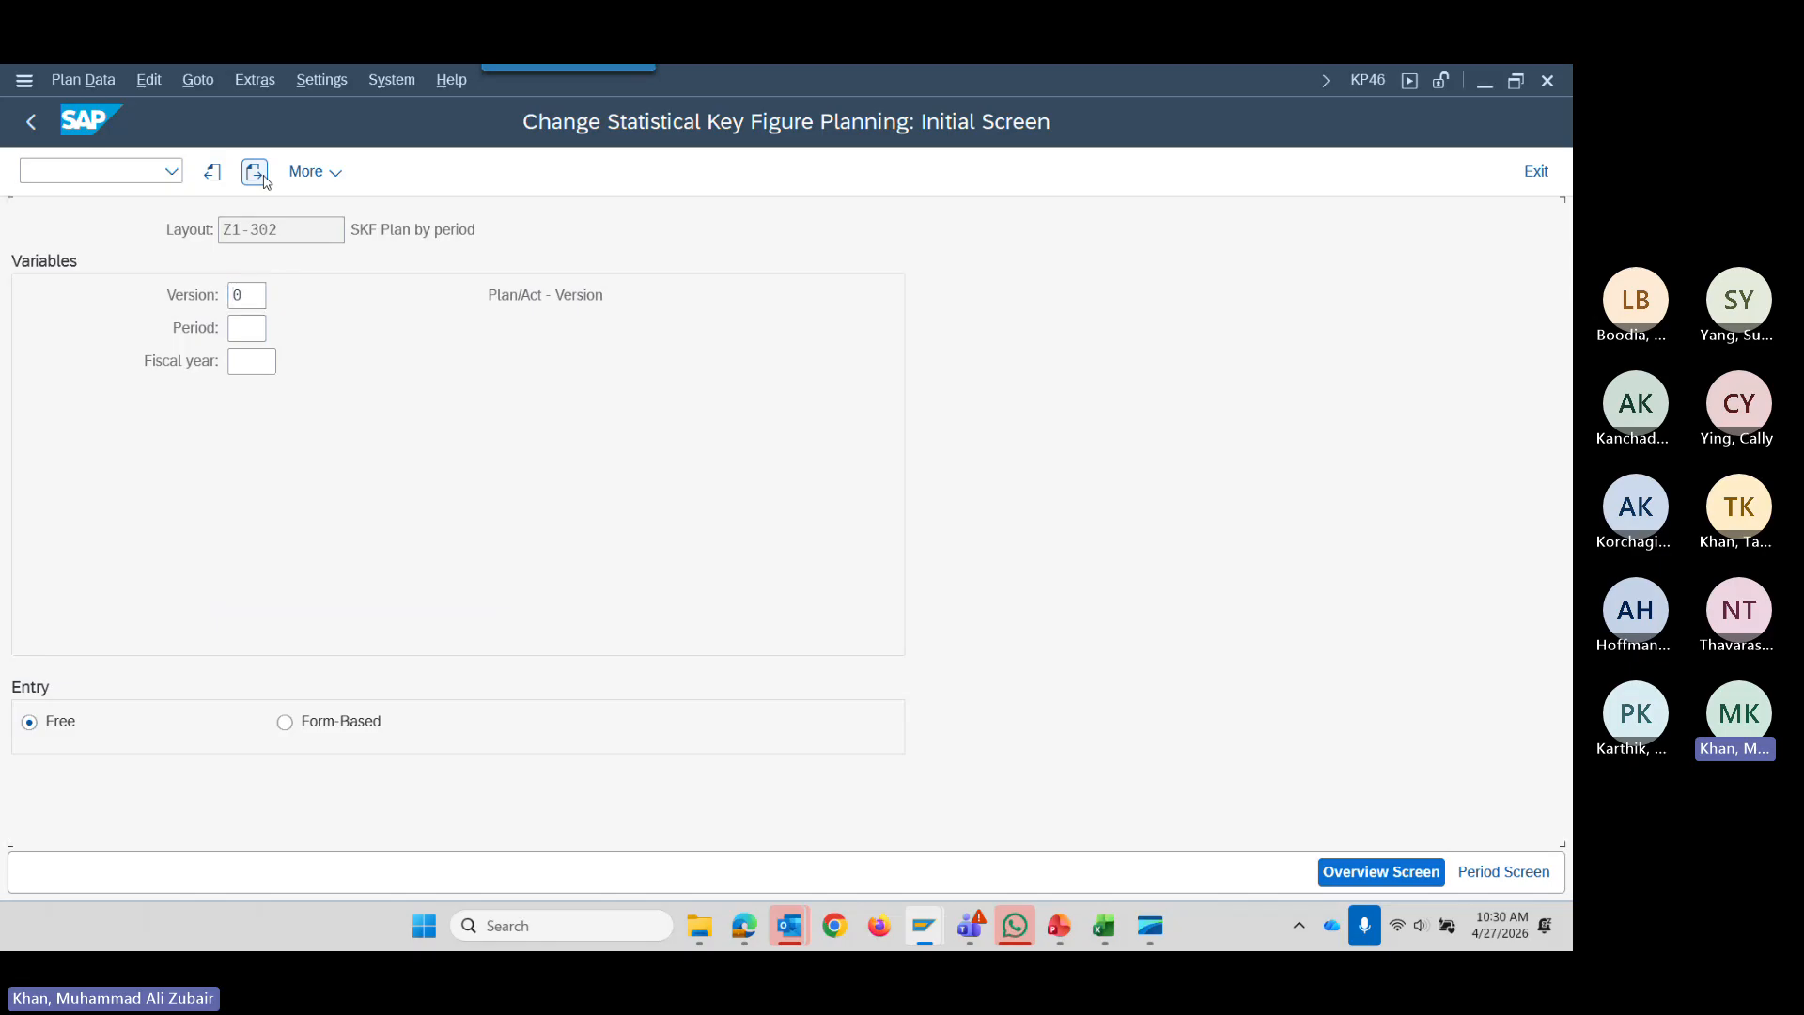
left_click(266, 182)
left_click(265, 180)
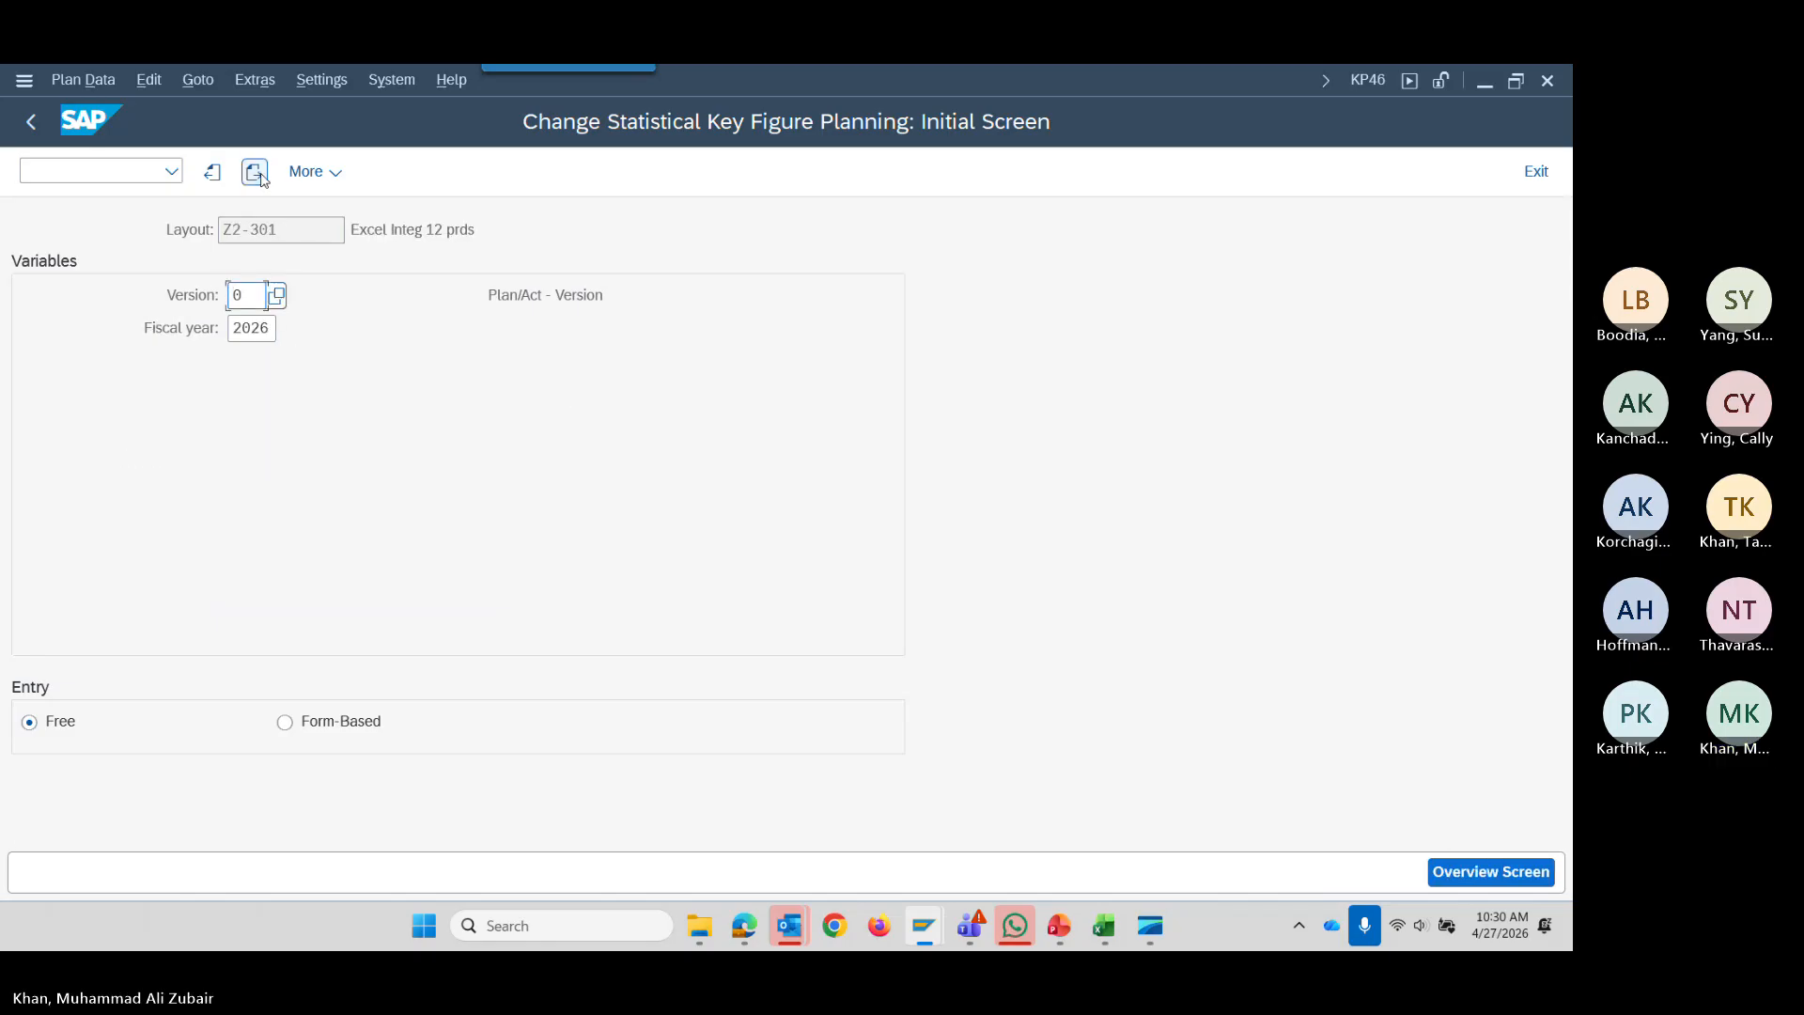
left_click(264, 180)
left_click(264, 180)
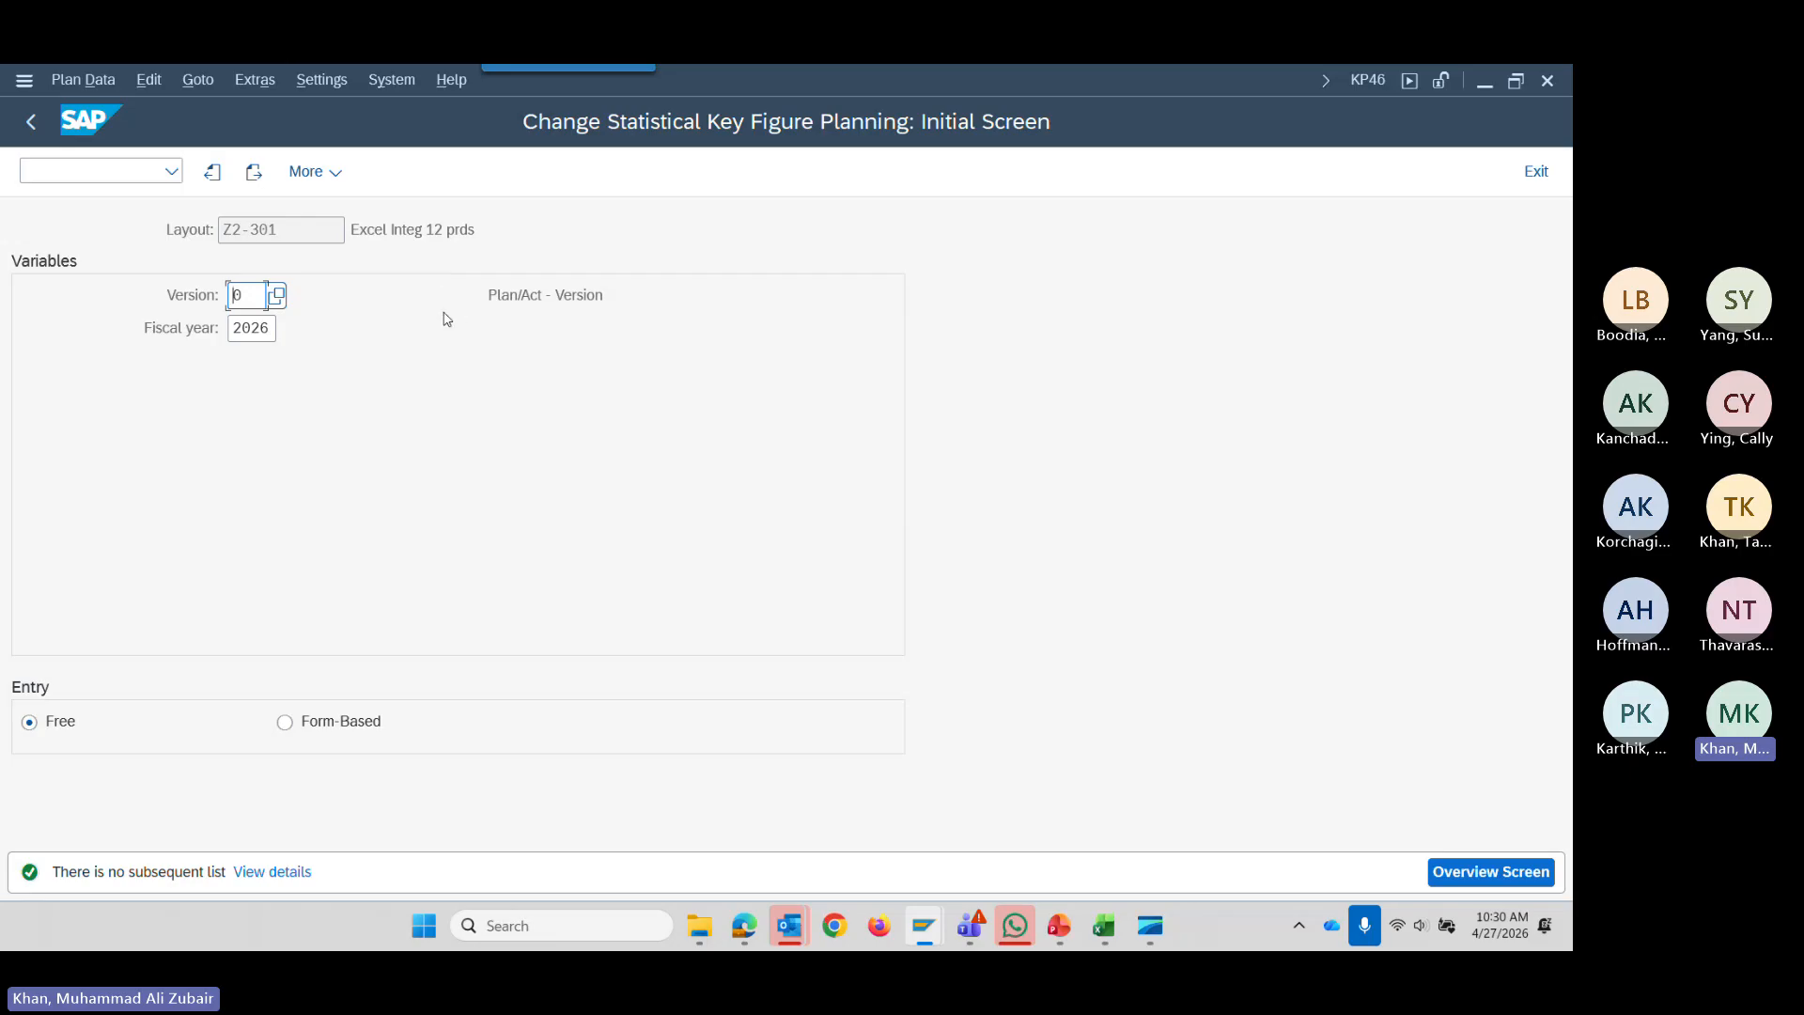
Set the fiscal year of the statistical key figure plan to 2027.
left_click(275, 333)
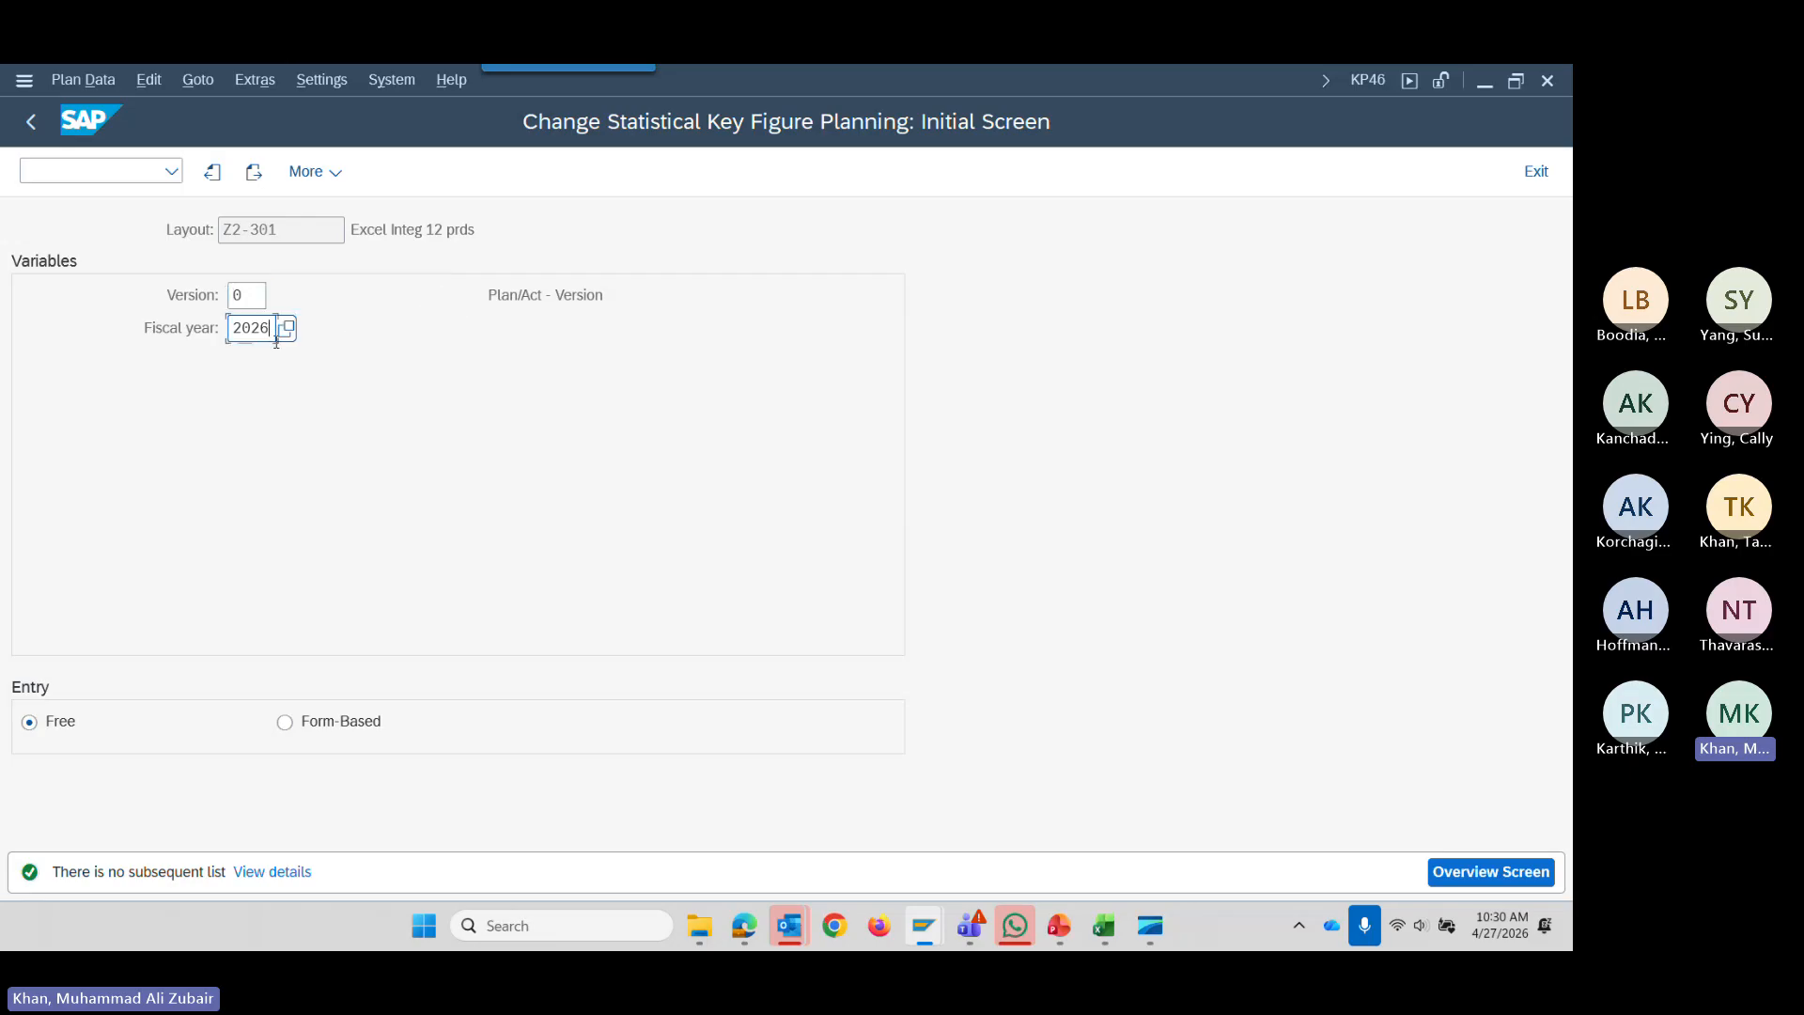
key("BackSpace")
type("7")
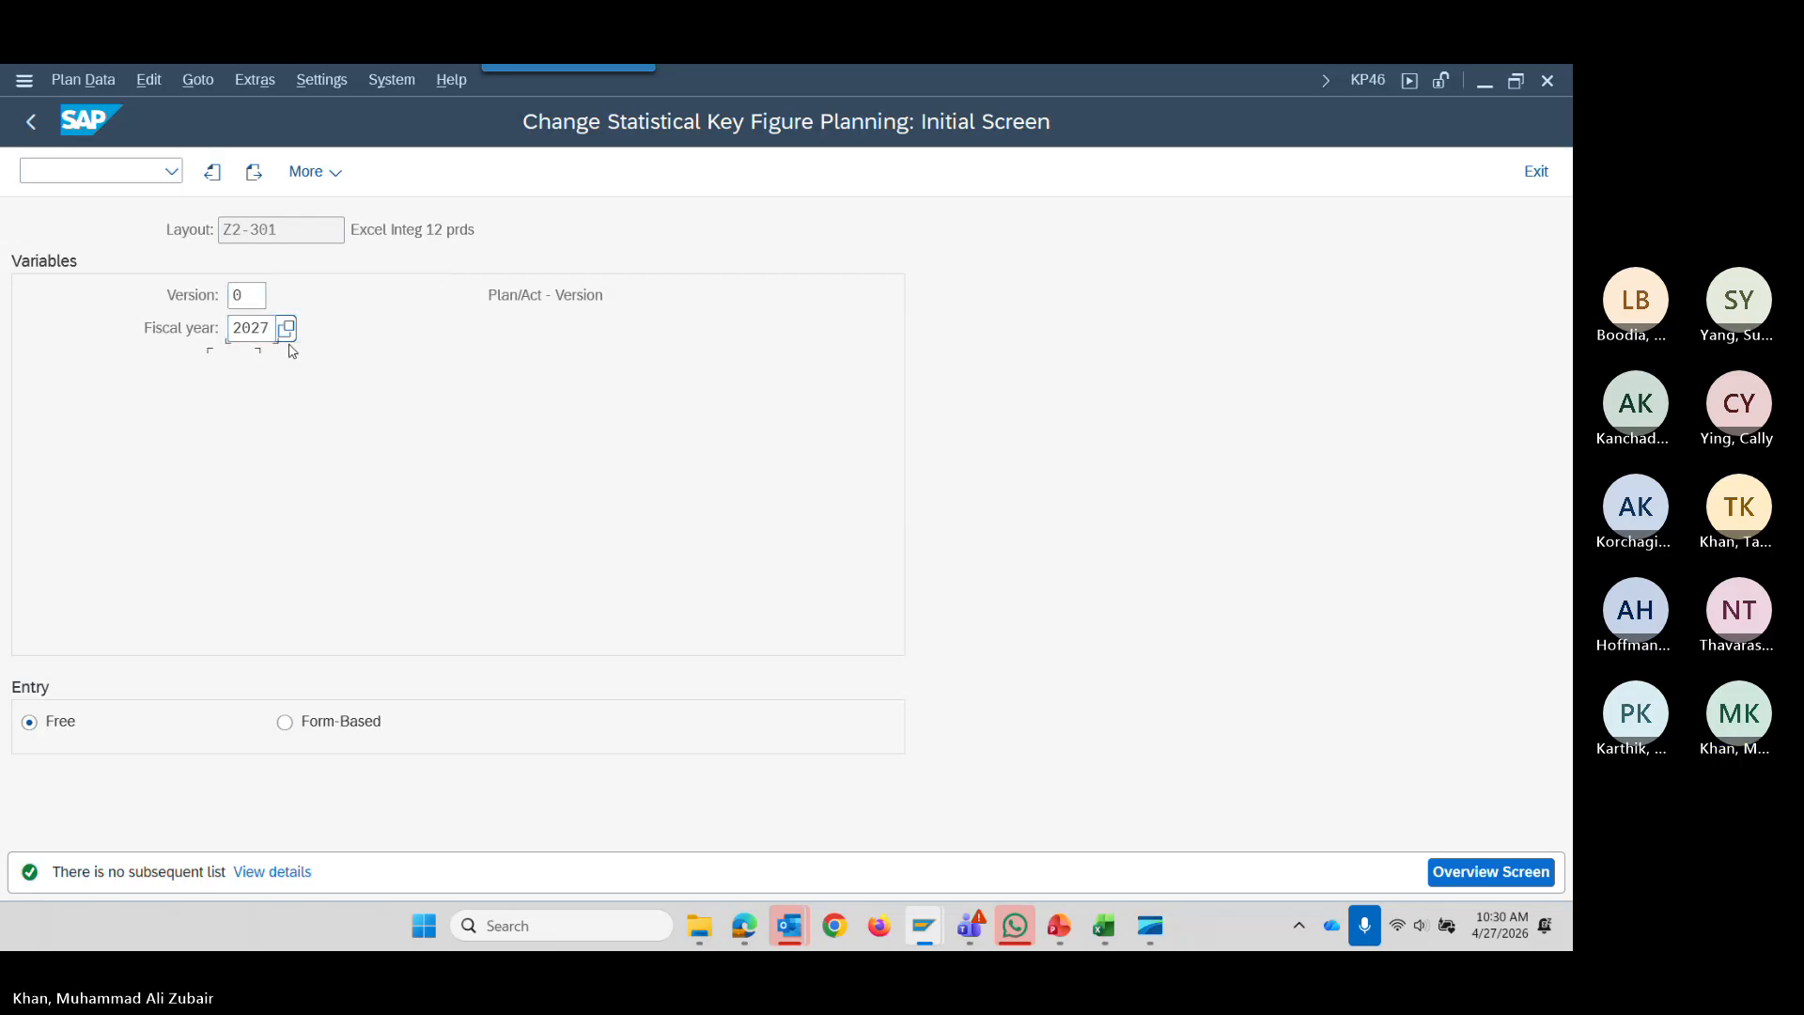
key("Tab")
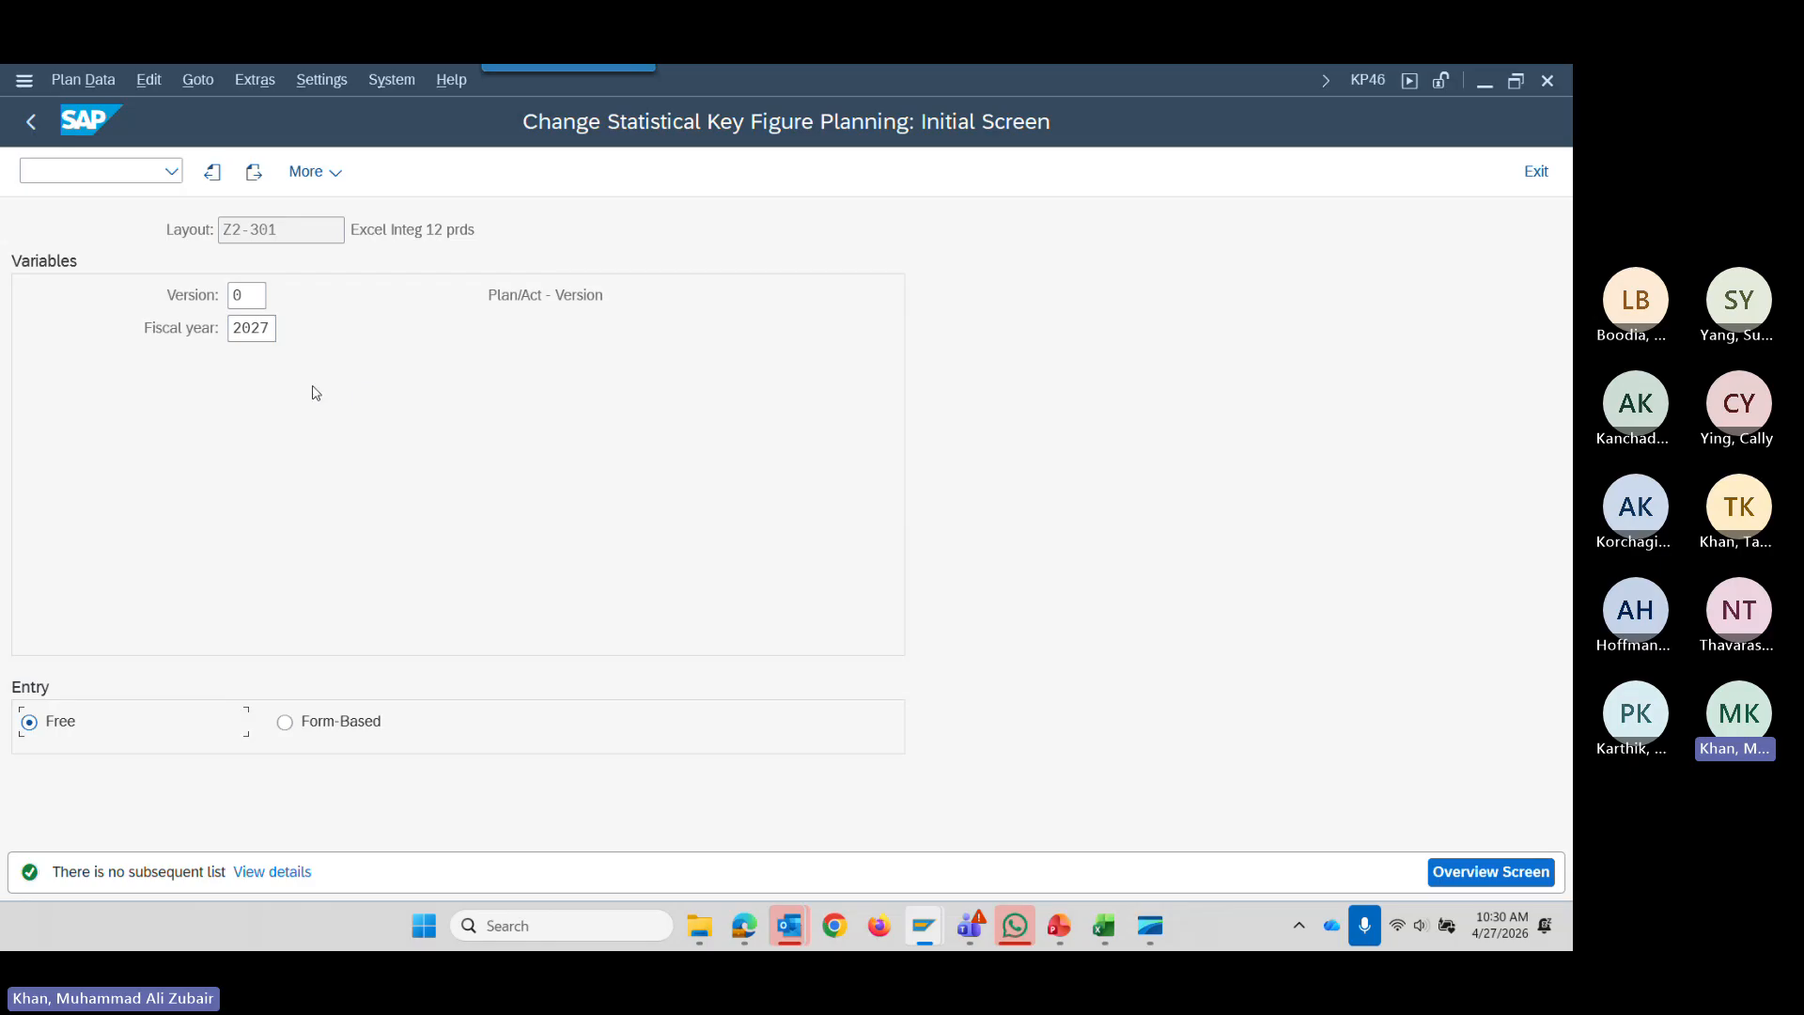
Open the Excel planning upload for the statistical key figure plan.
left_click(319, 83)
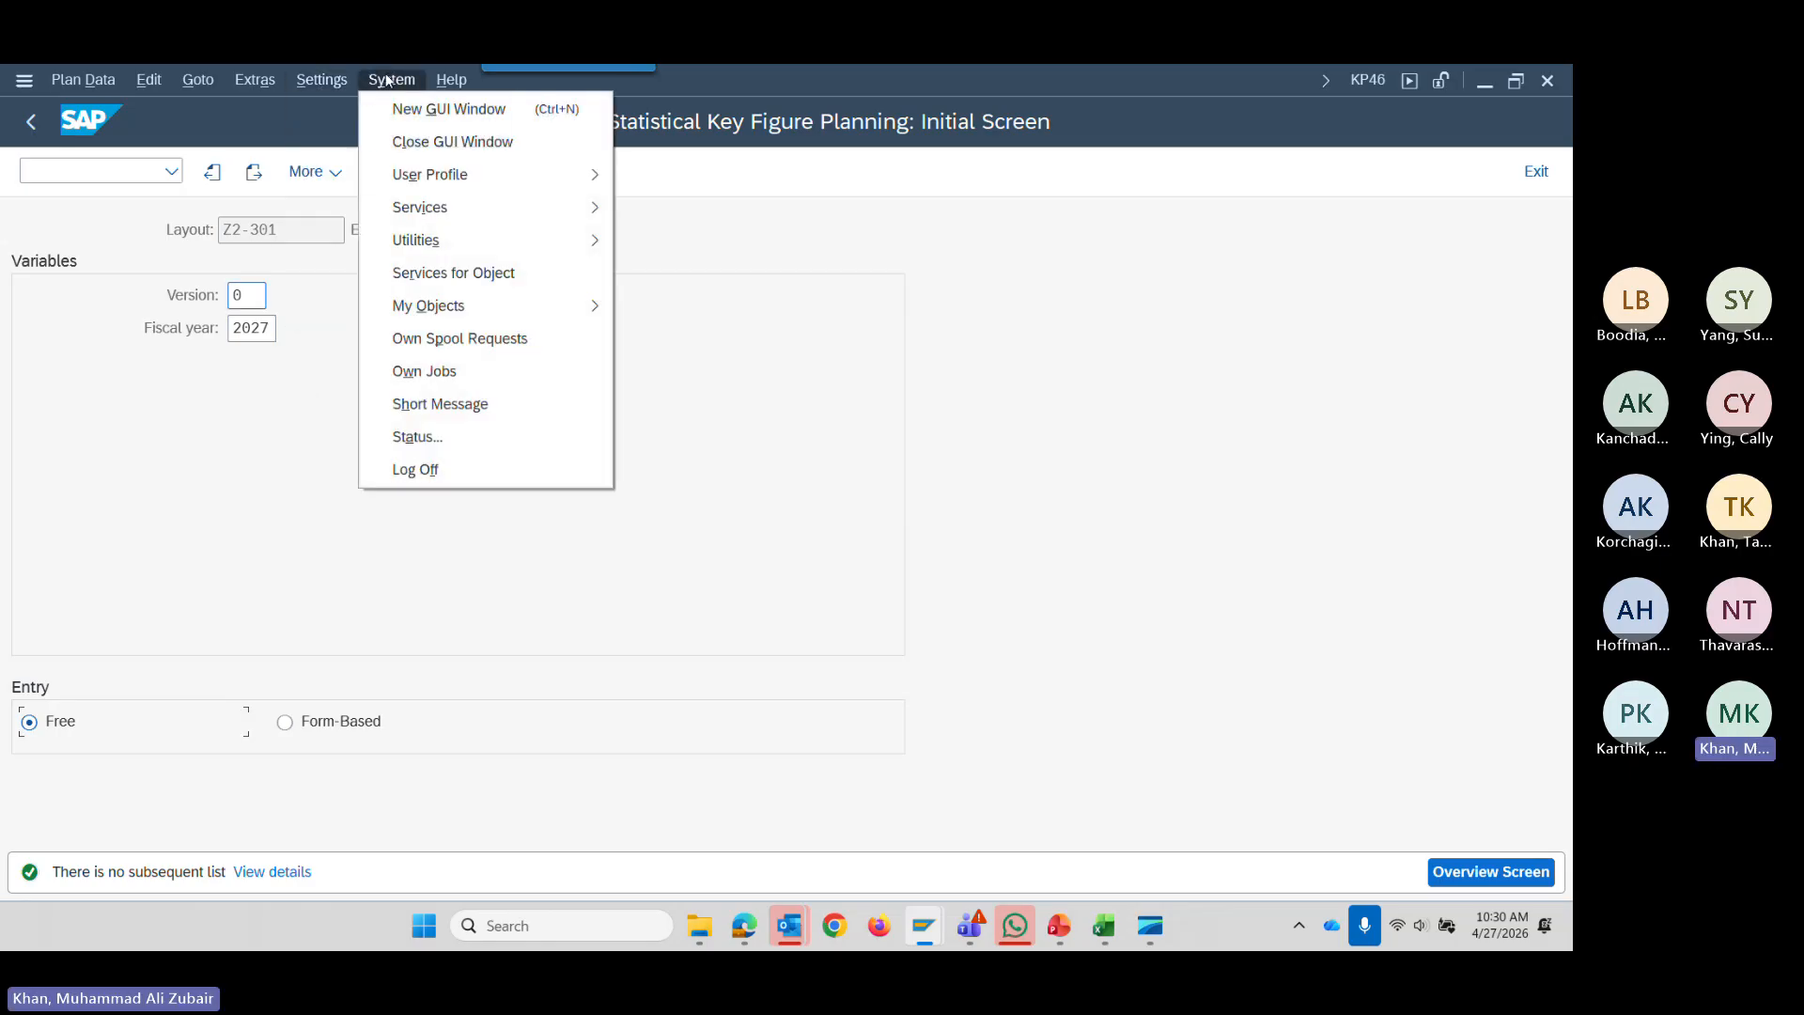
mouse_move(253, 90)
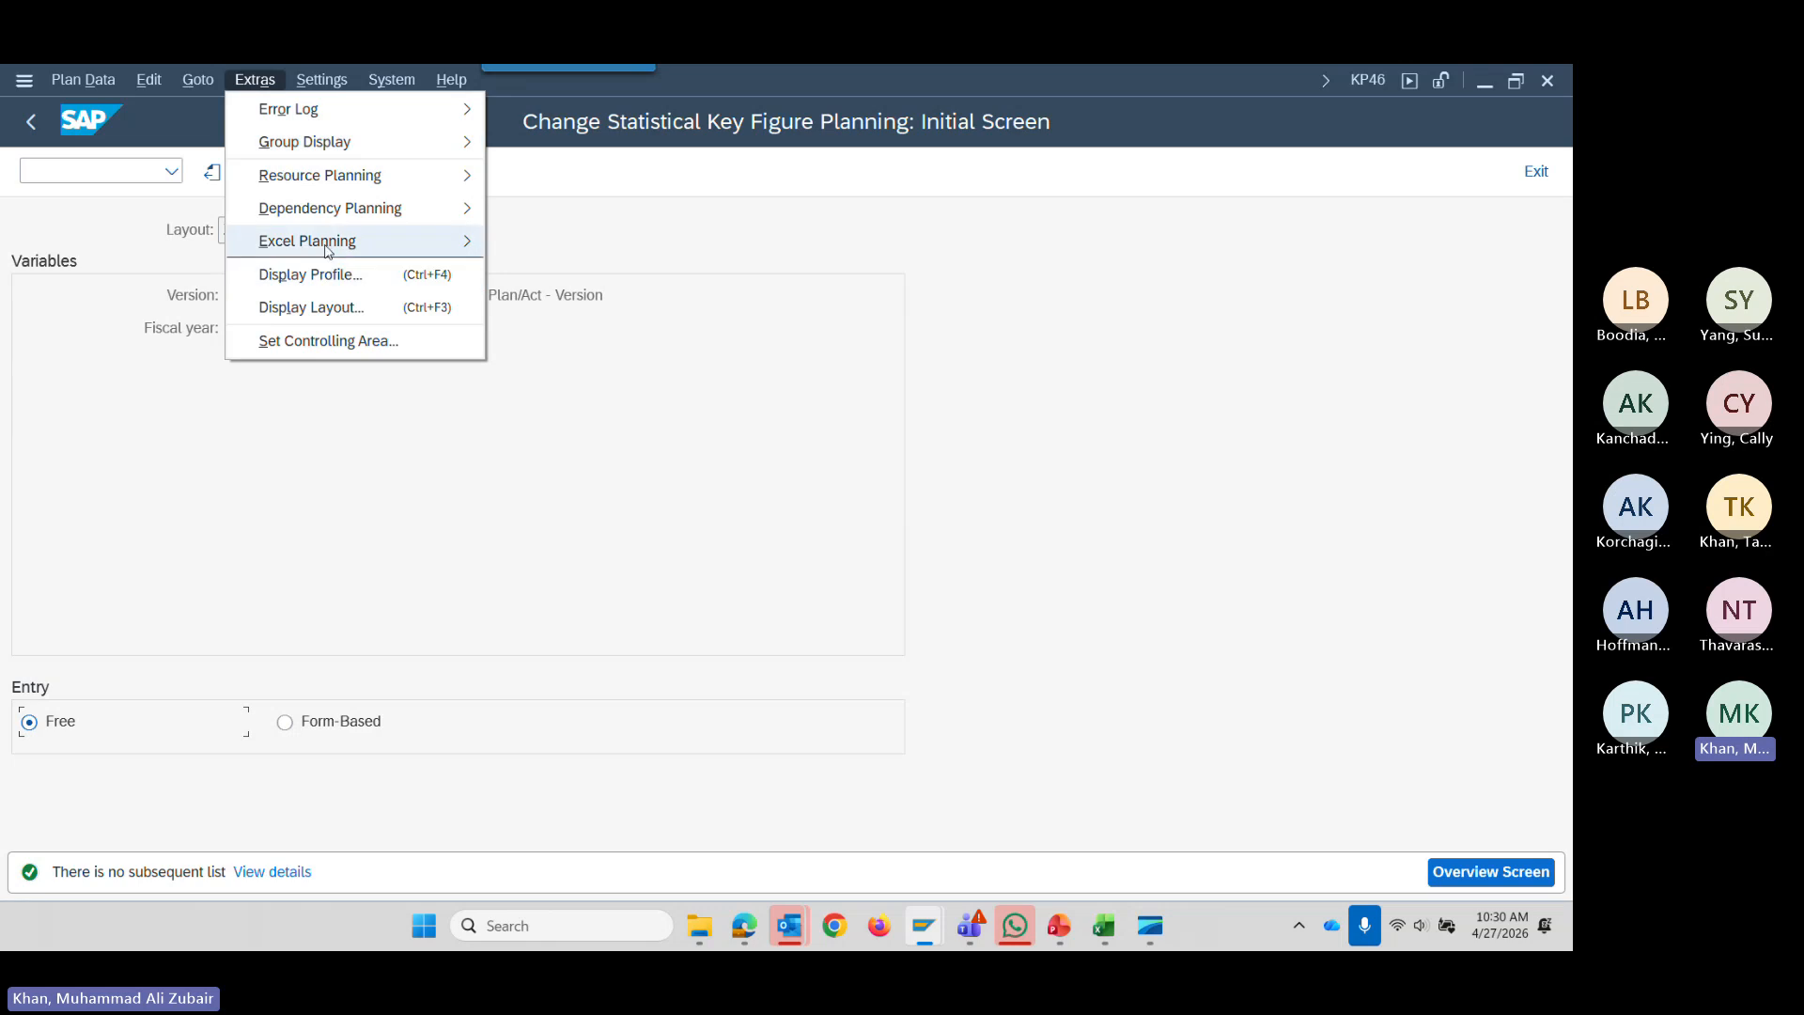
mouse_move(362, 244)
left_click(524, 241)
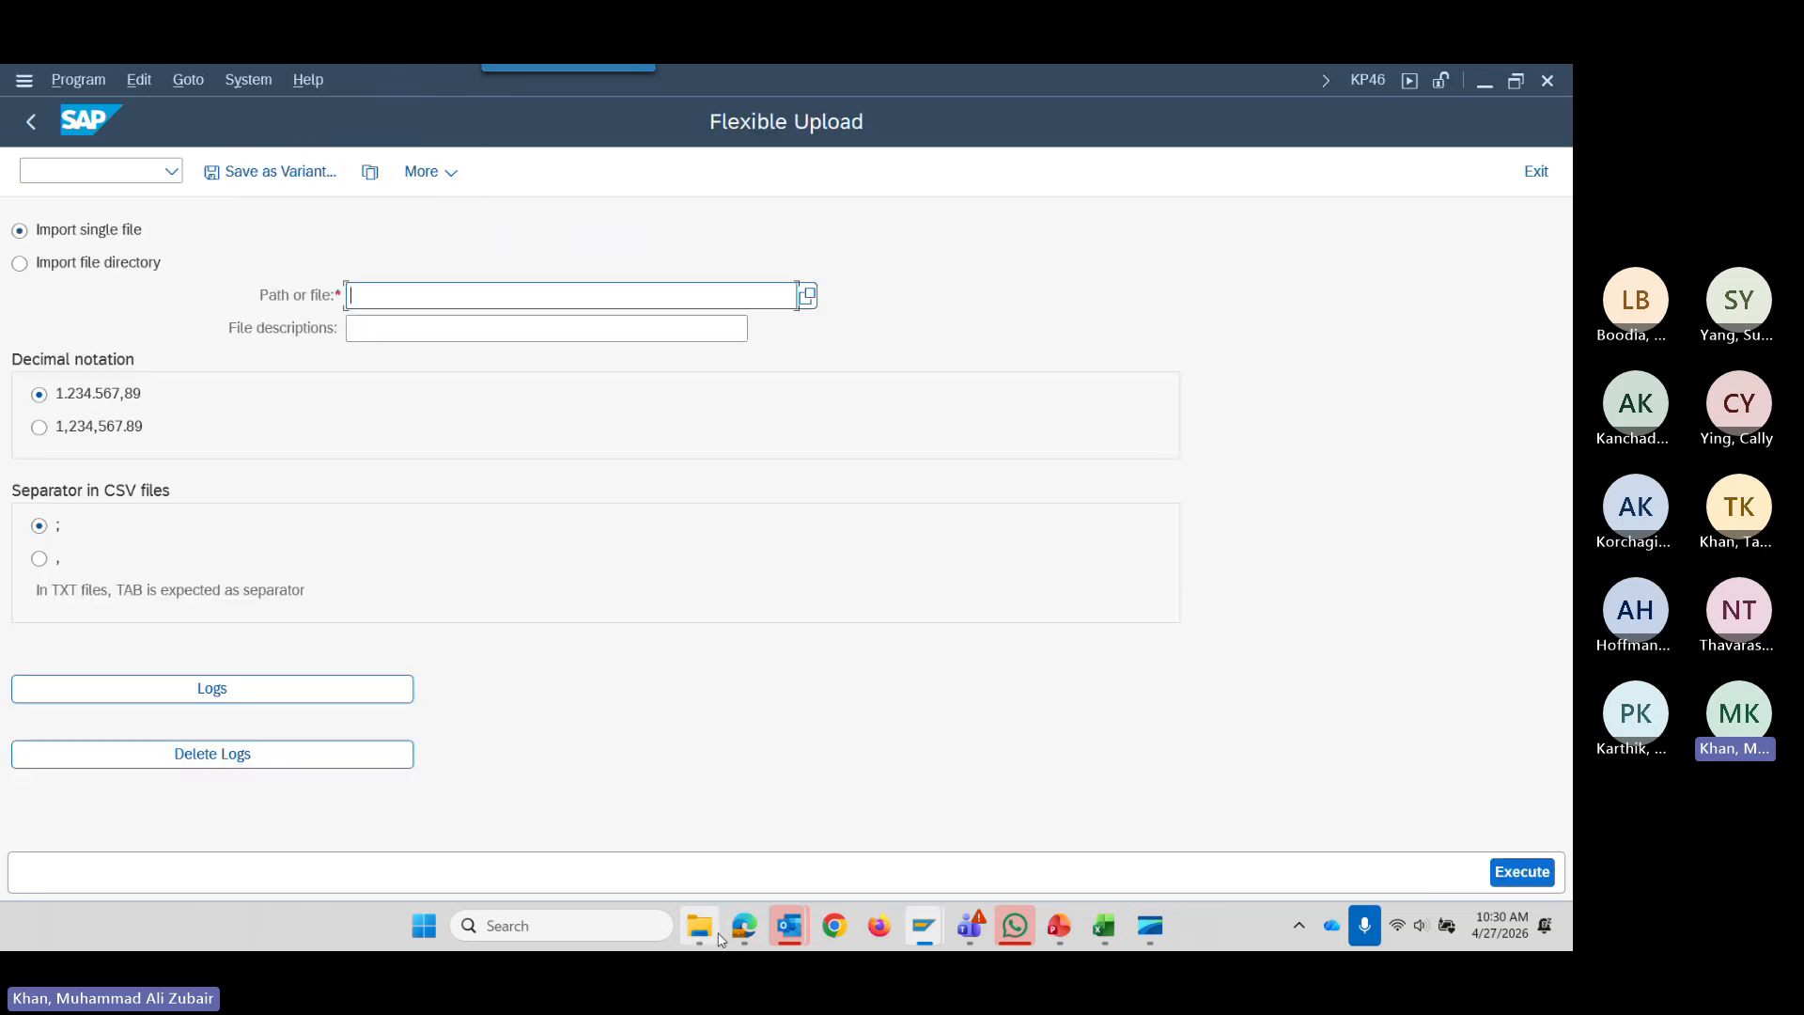
Switch to File Explorer, open the KP46 Excel file in the FIN_002 Manage Overhead Cost Accounting folder and accept opening it despite the format mismatch.
mouse_move(703, 929)
left_click(730, 835)
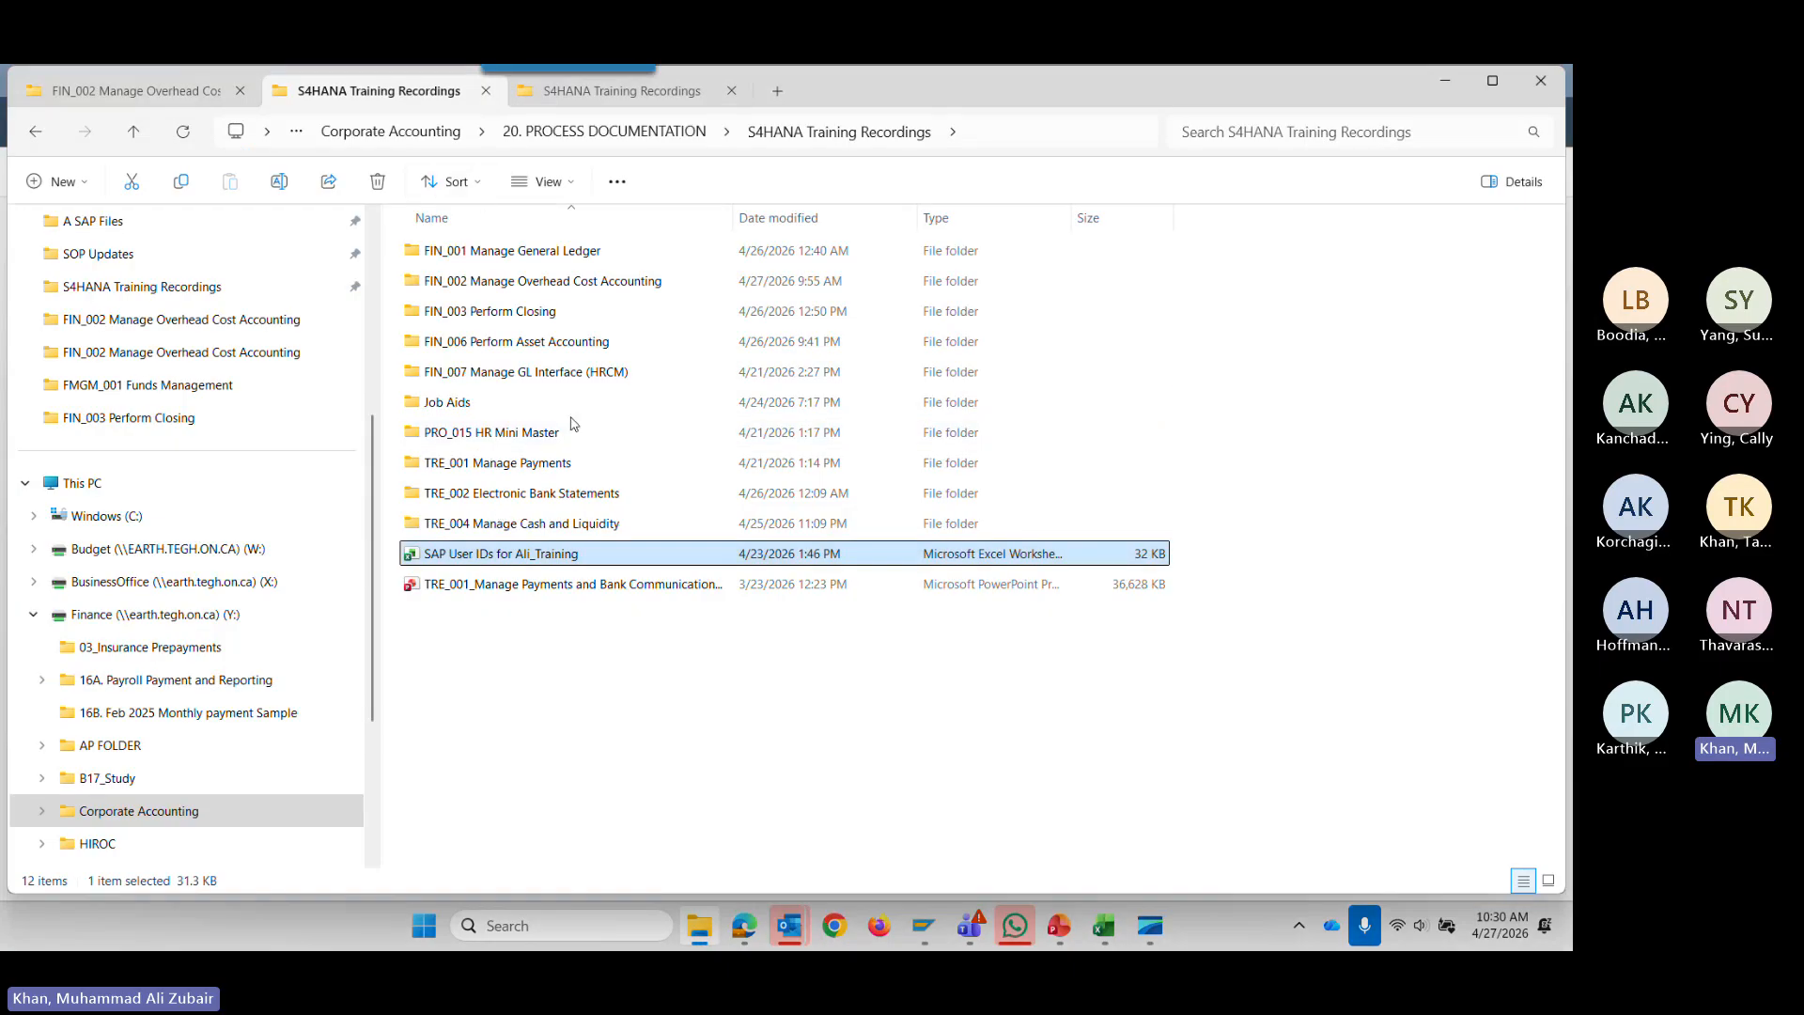
left_click(542, 281)
double_click(542, 281)
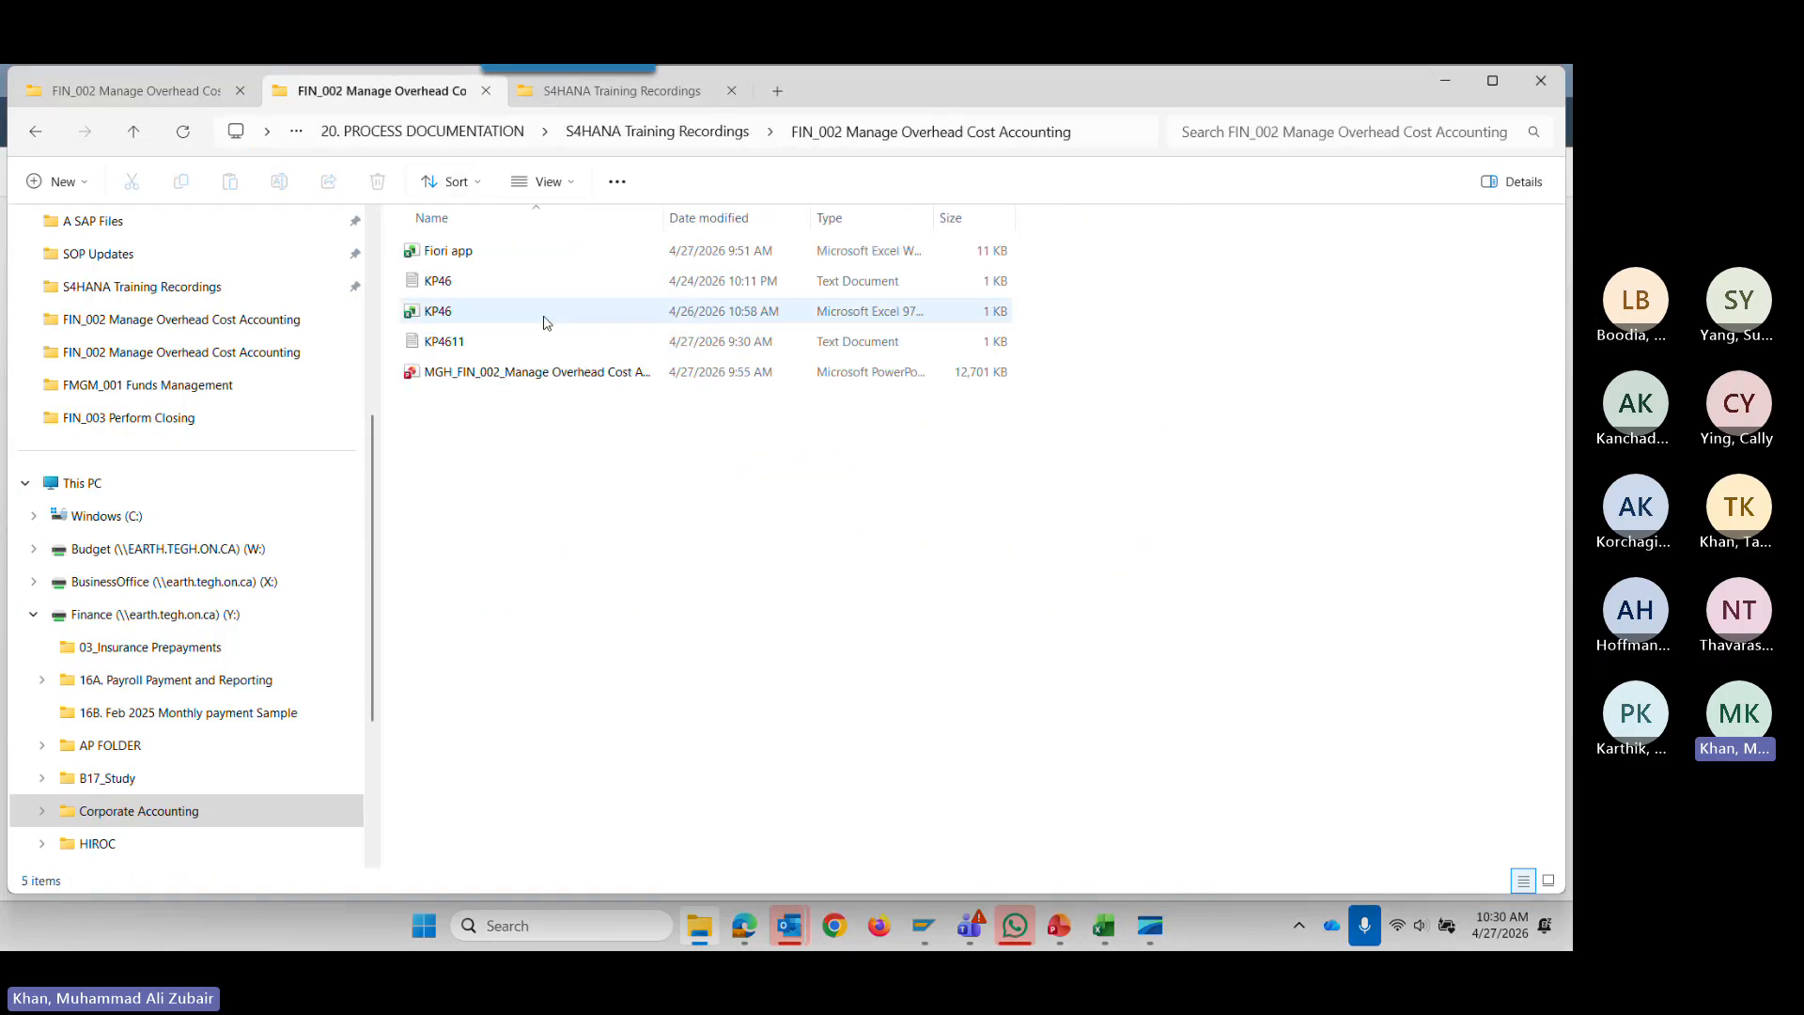
left_click(467, 318)
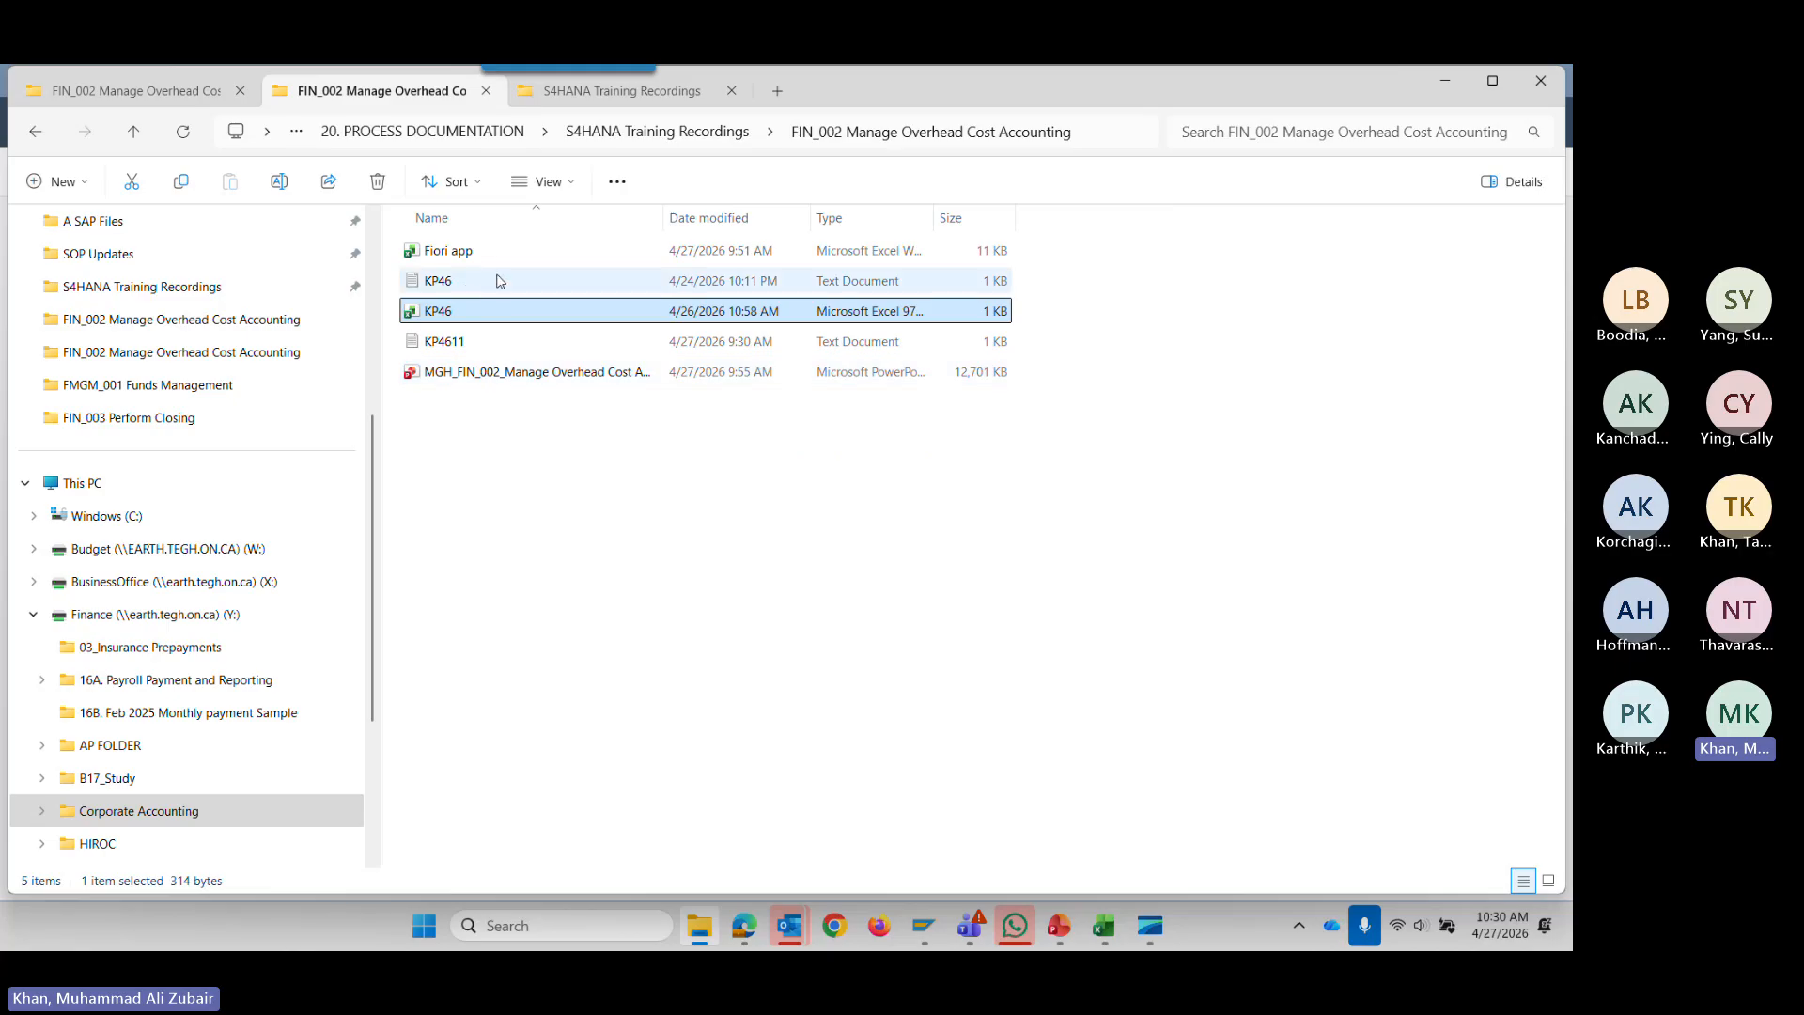
double_click(473, 318)
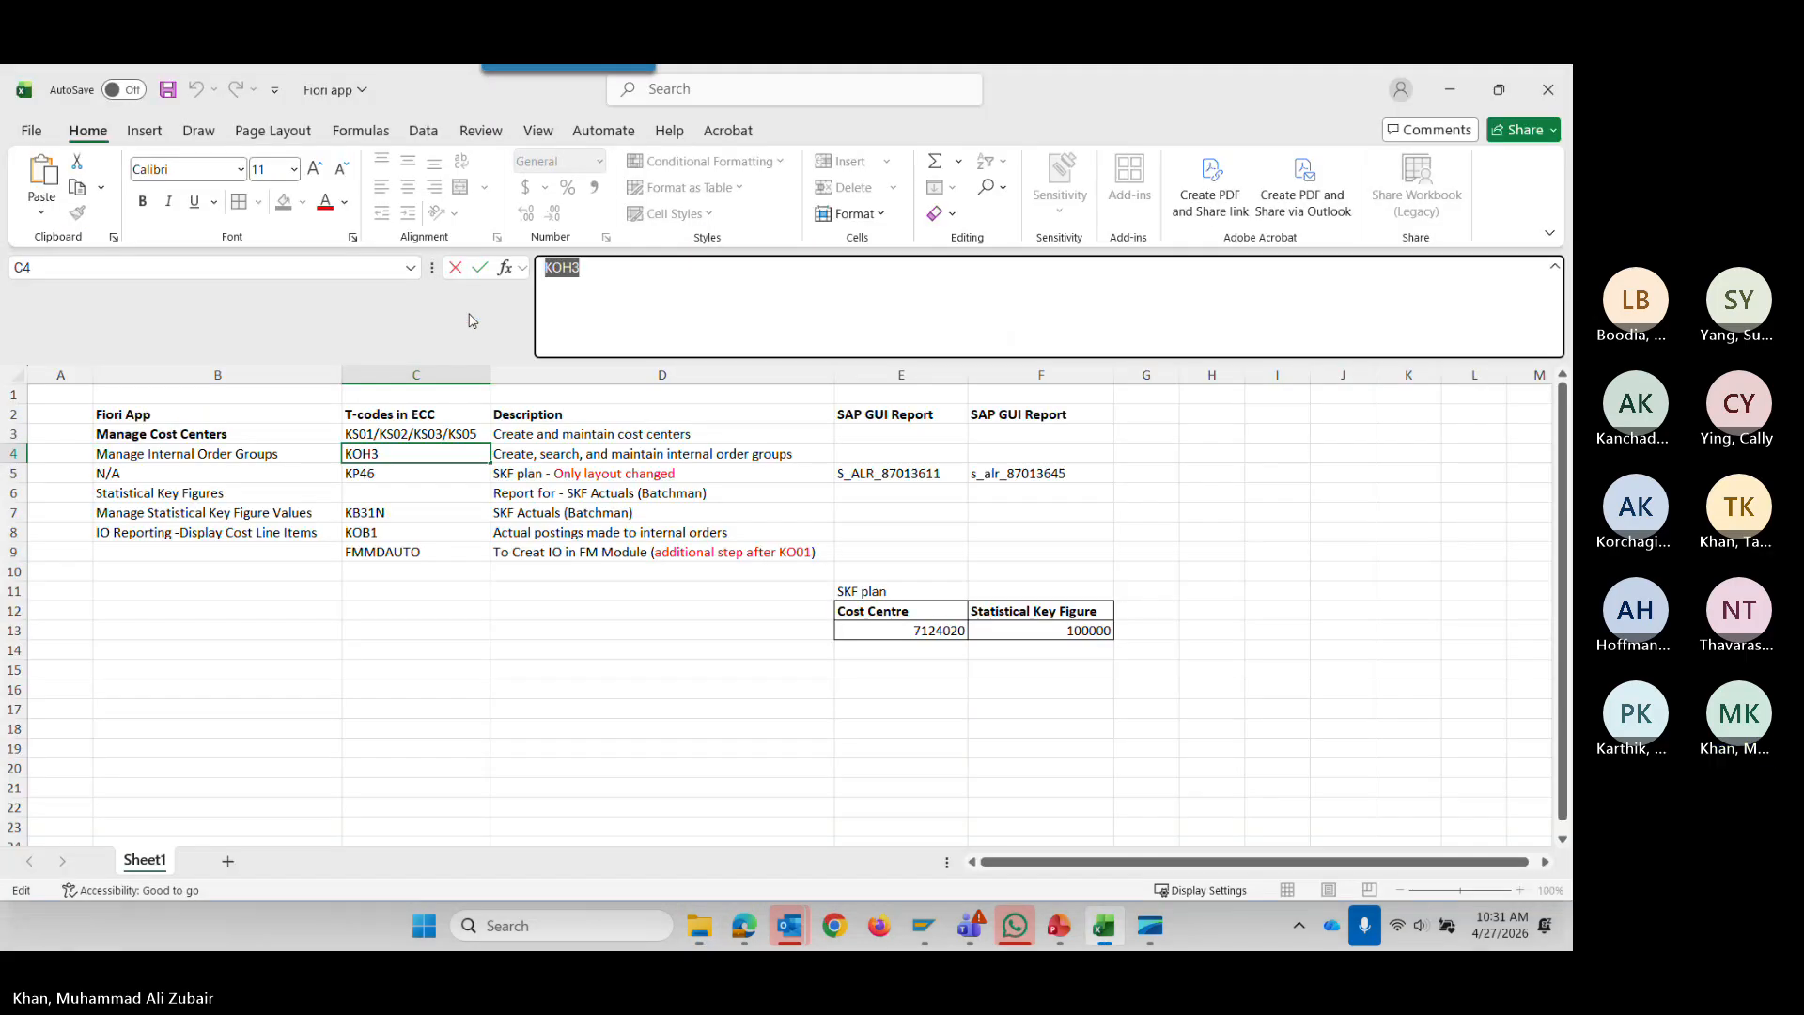
left_click(560, 732)
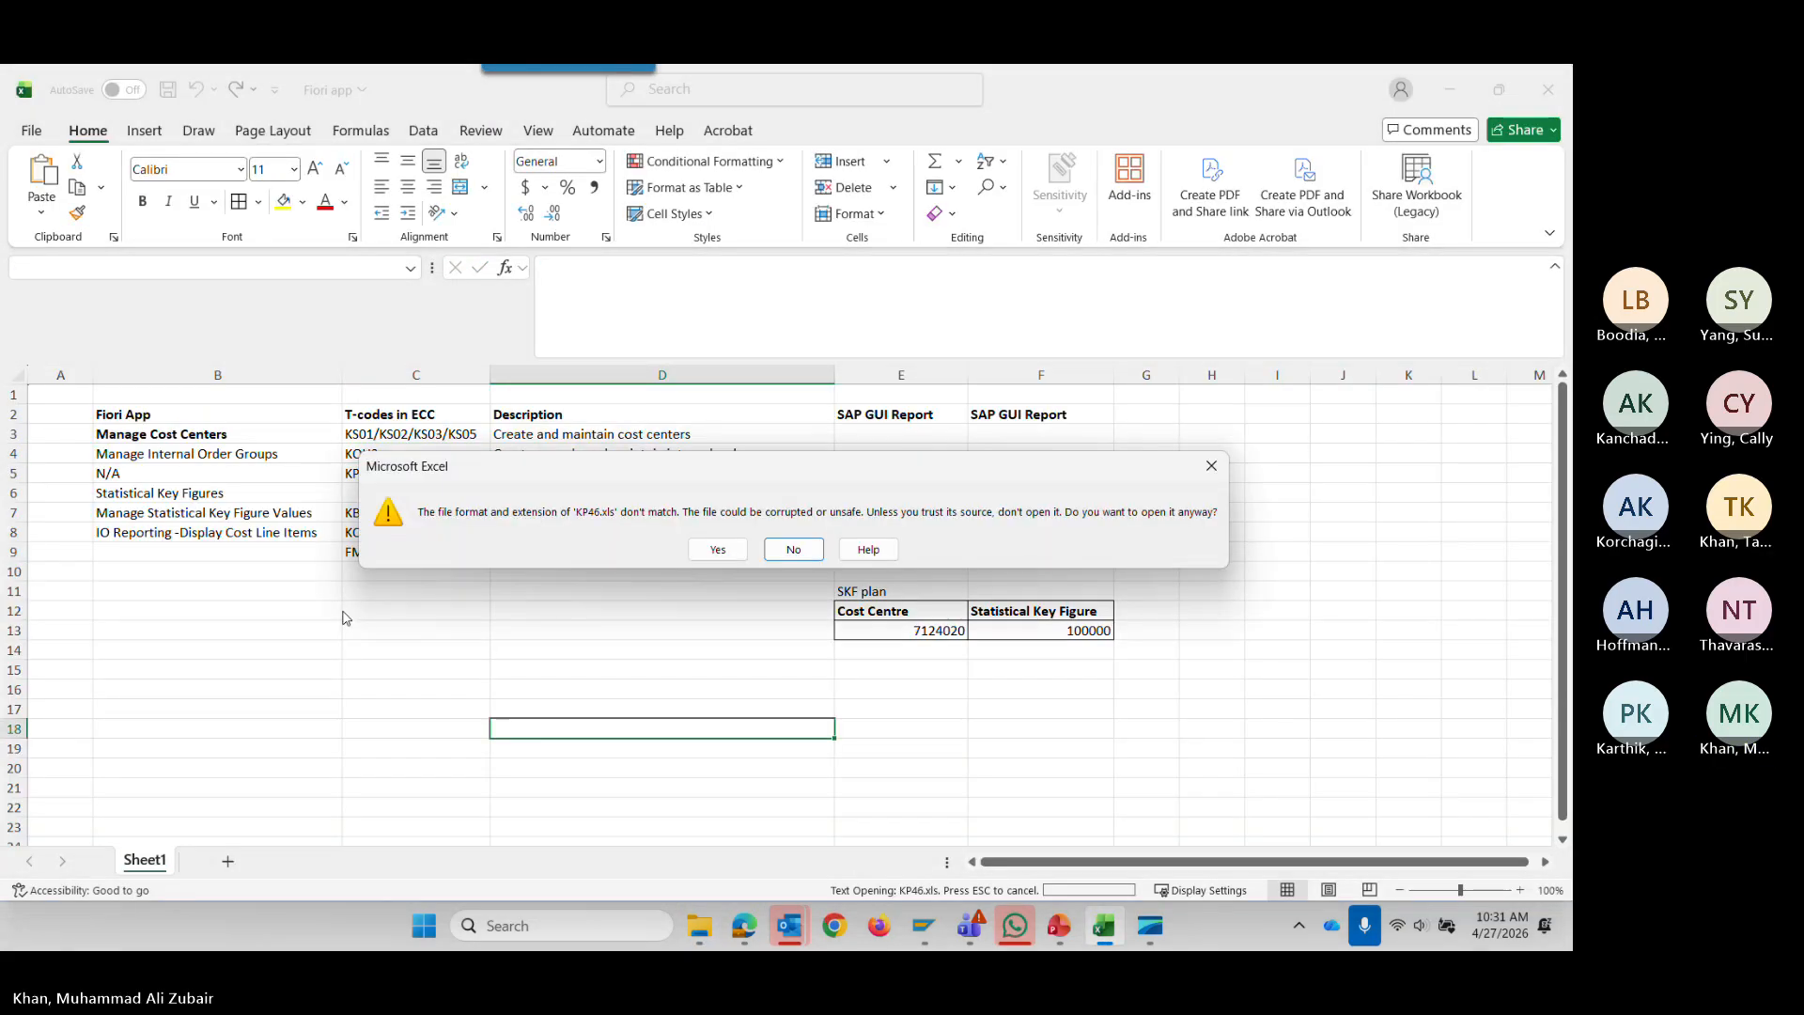
left_click(708, 552)
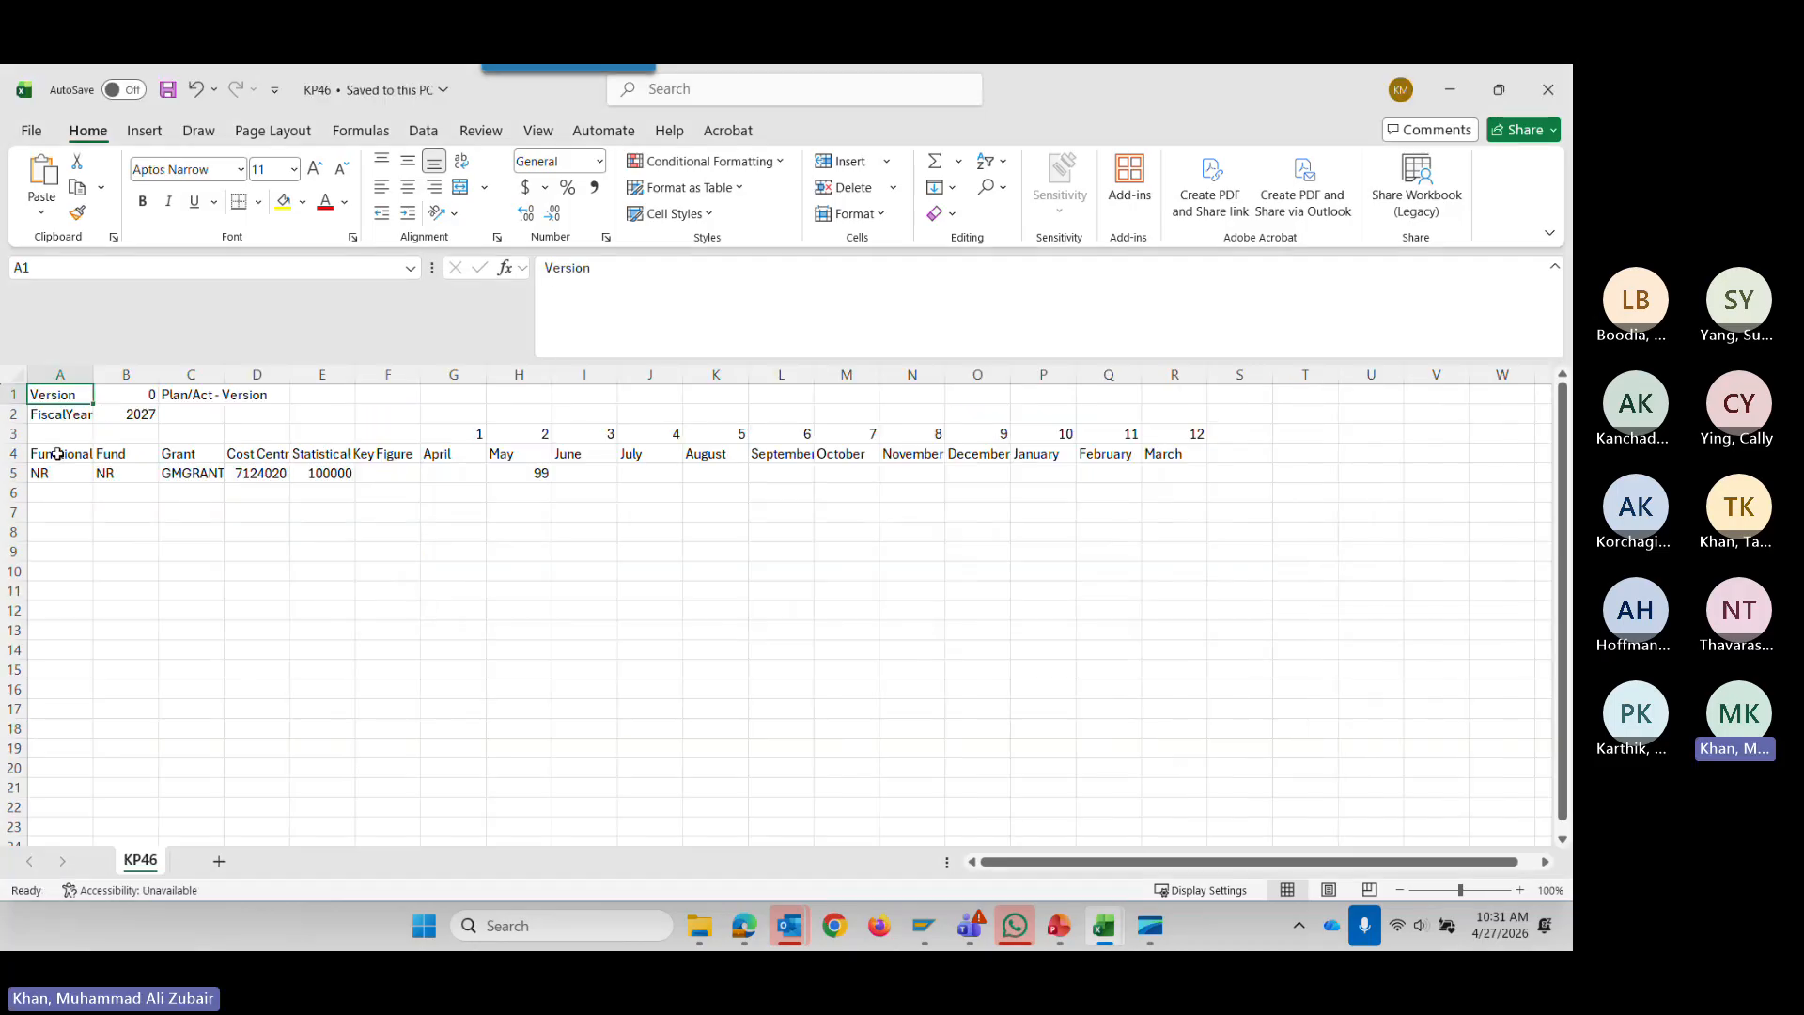
Widen the Functional Area and Grant columns in the KP46 sheet to show their full contents.
left_click_drag(59, 457, 178, 470)
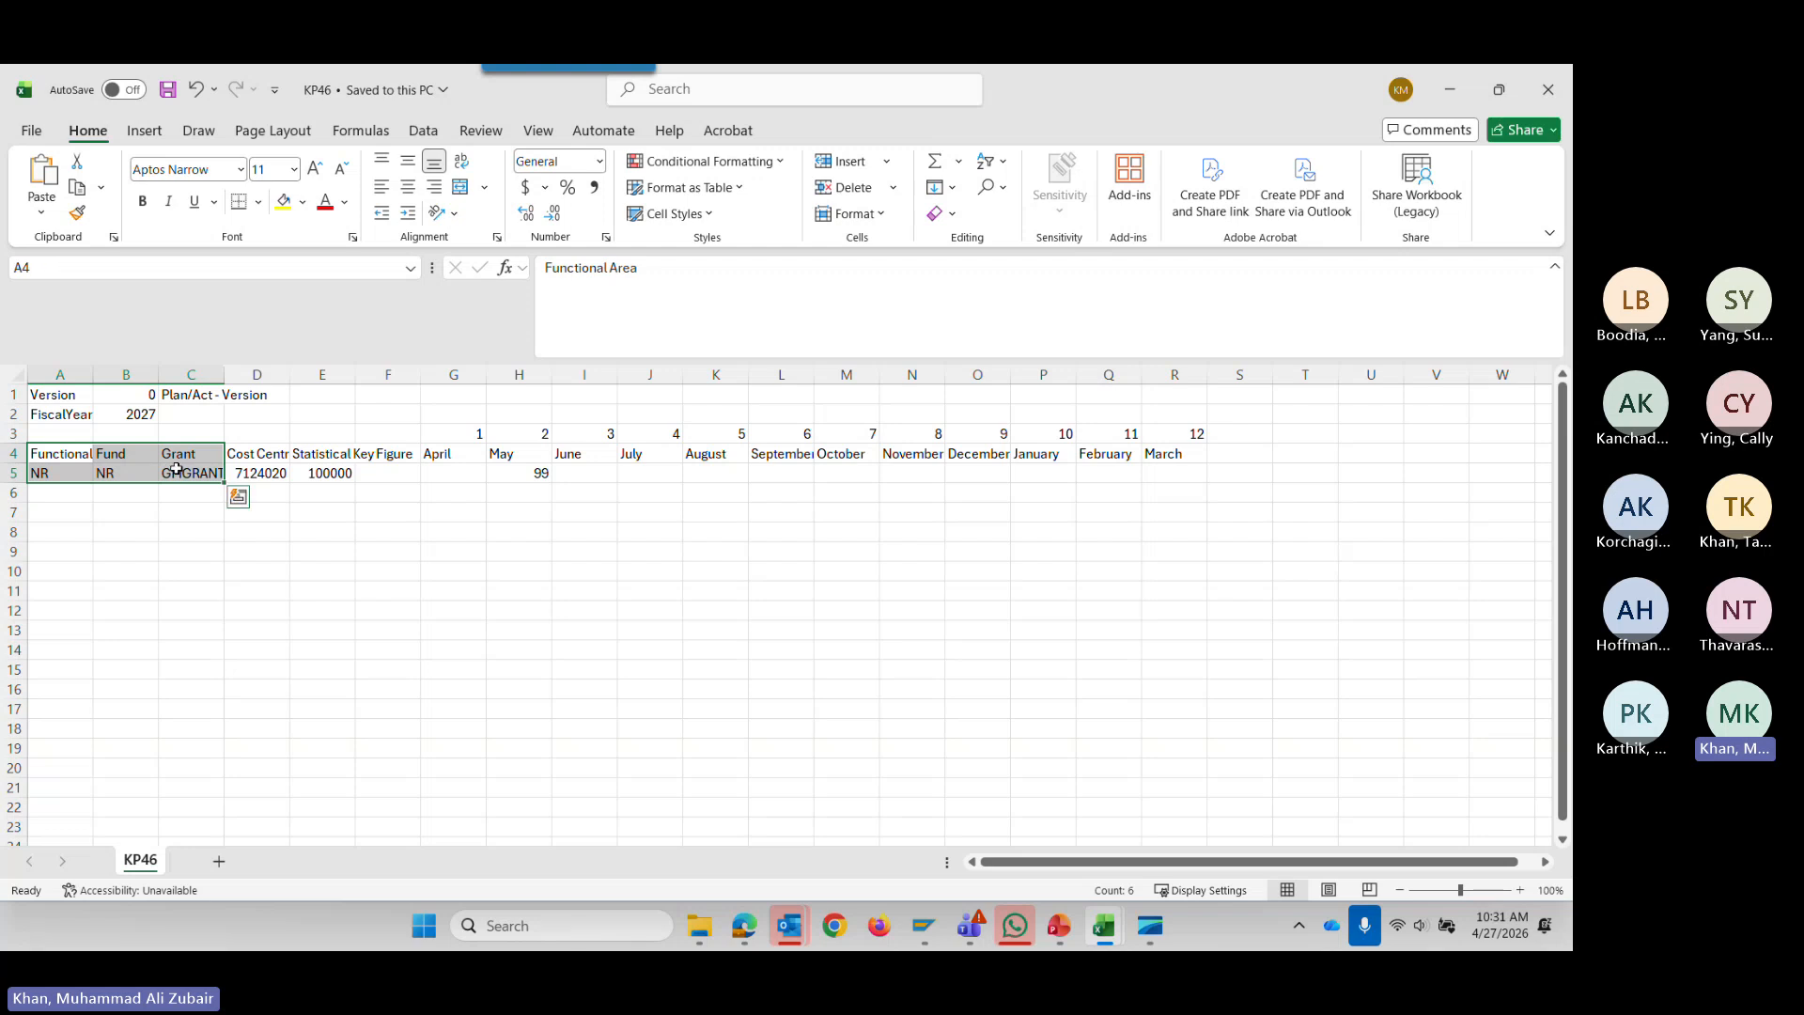
left_click_drag(93, 375, 132, 376)
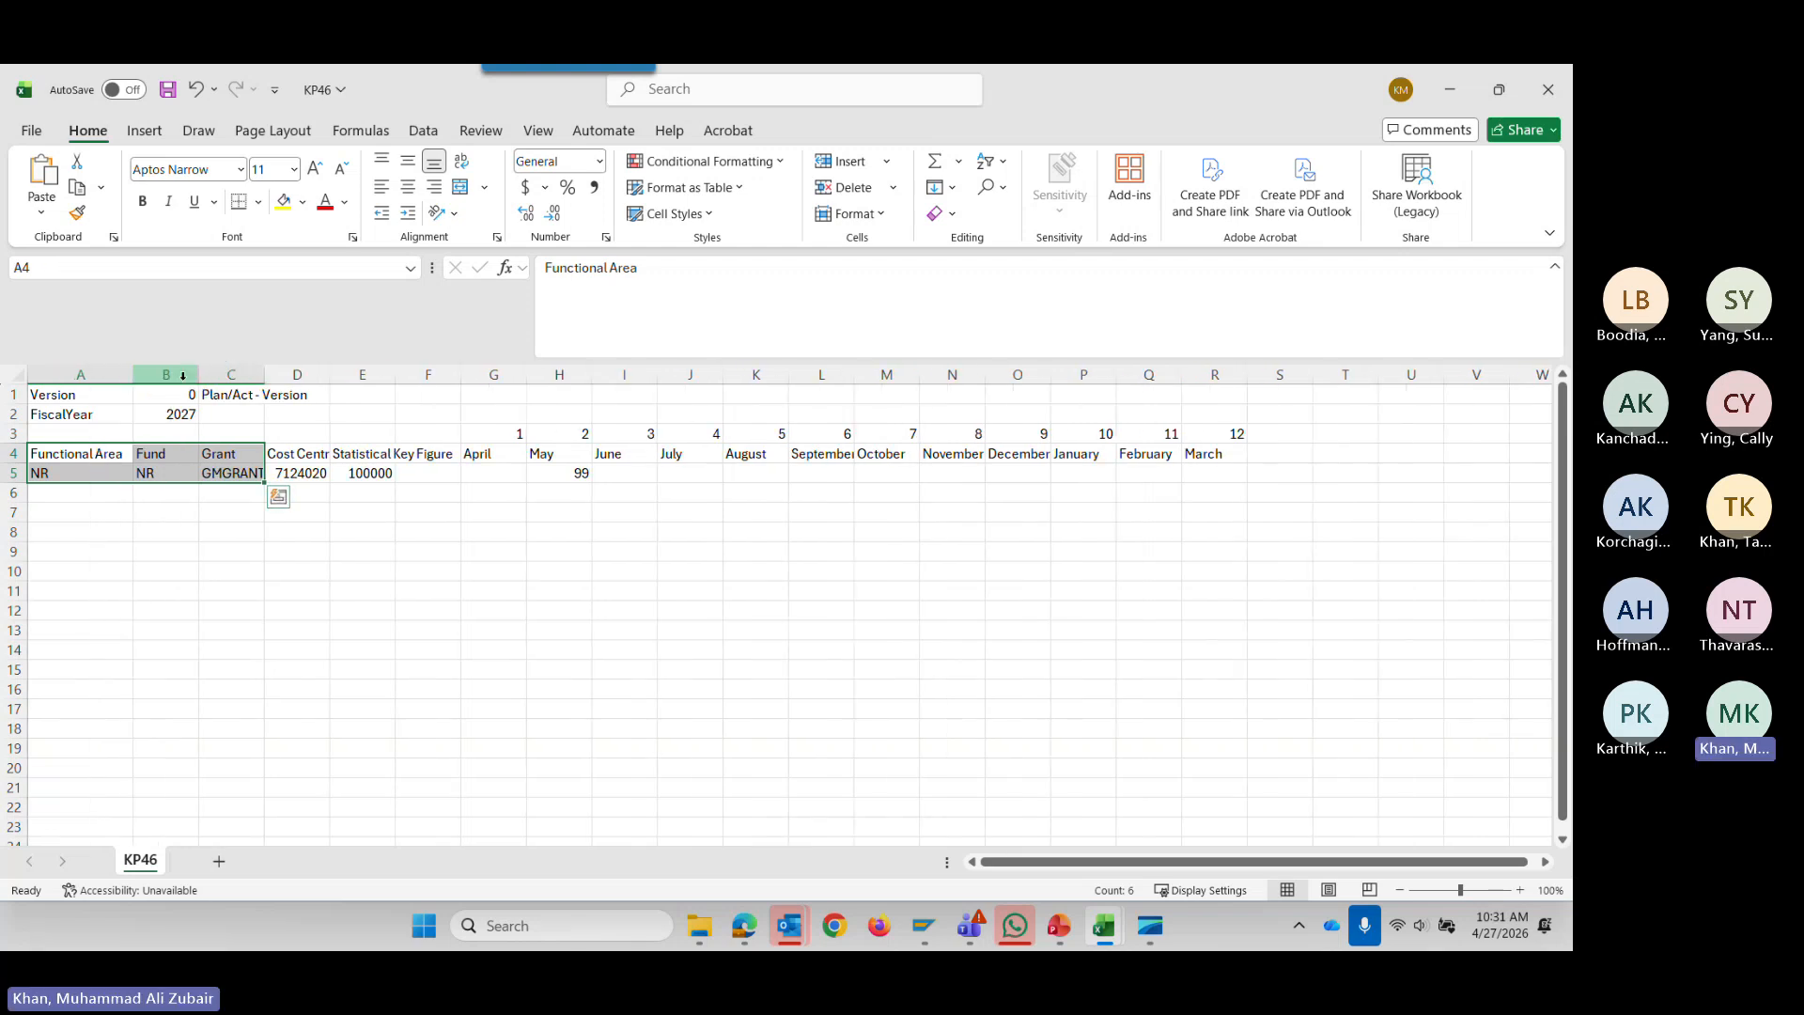
left_click_drag(264, 375, 296, 375)
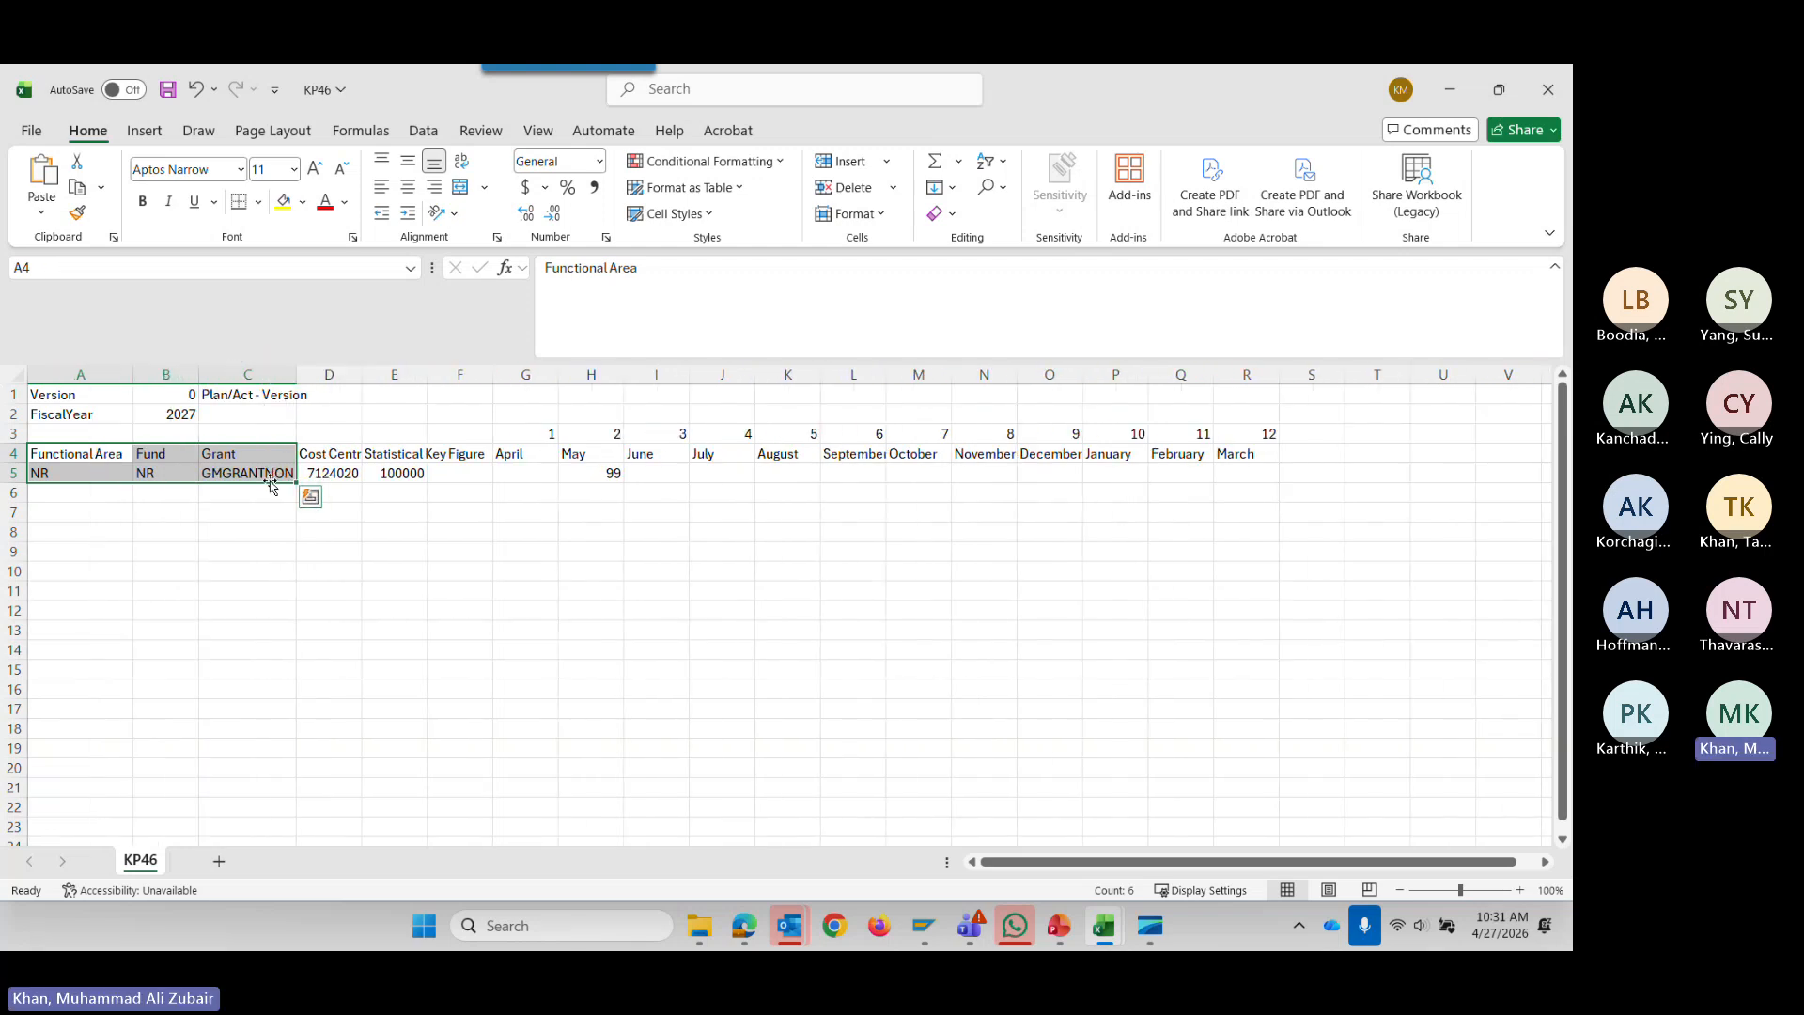
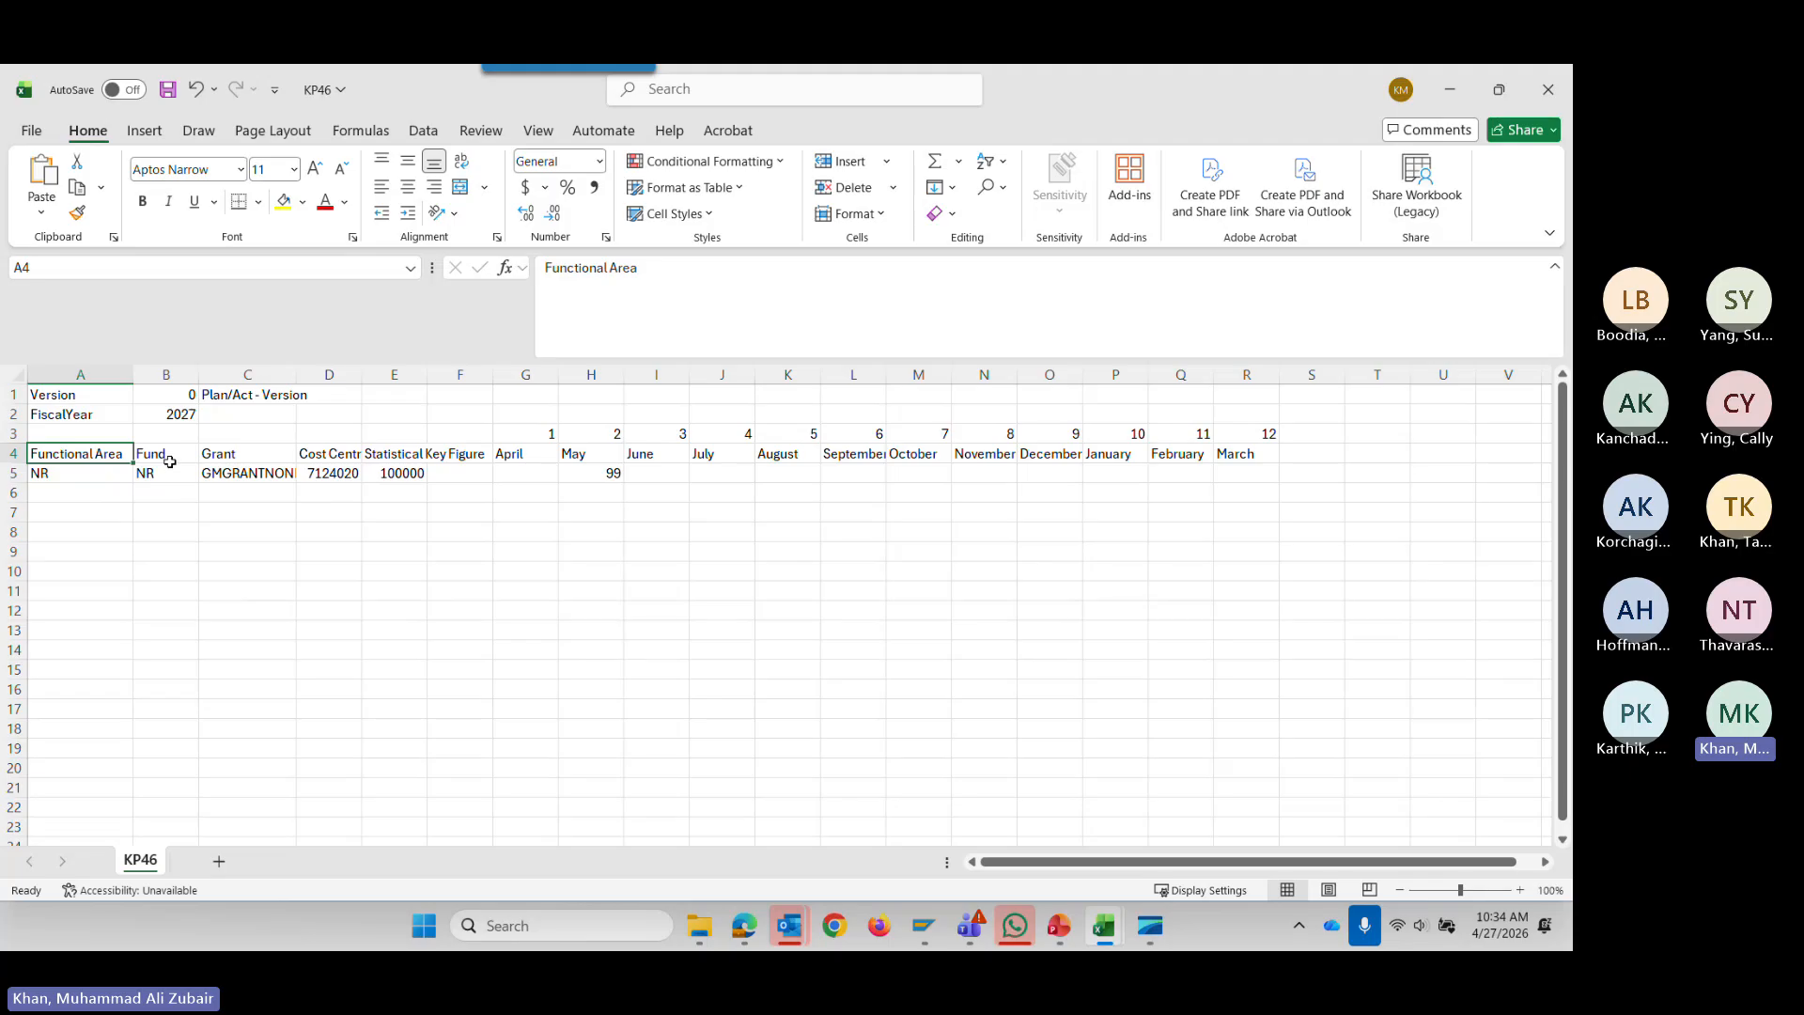
left_click(169, 456)
left_click(215, 455)
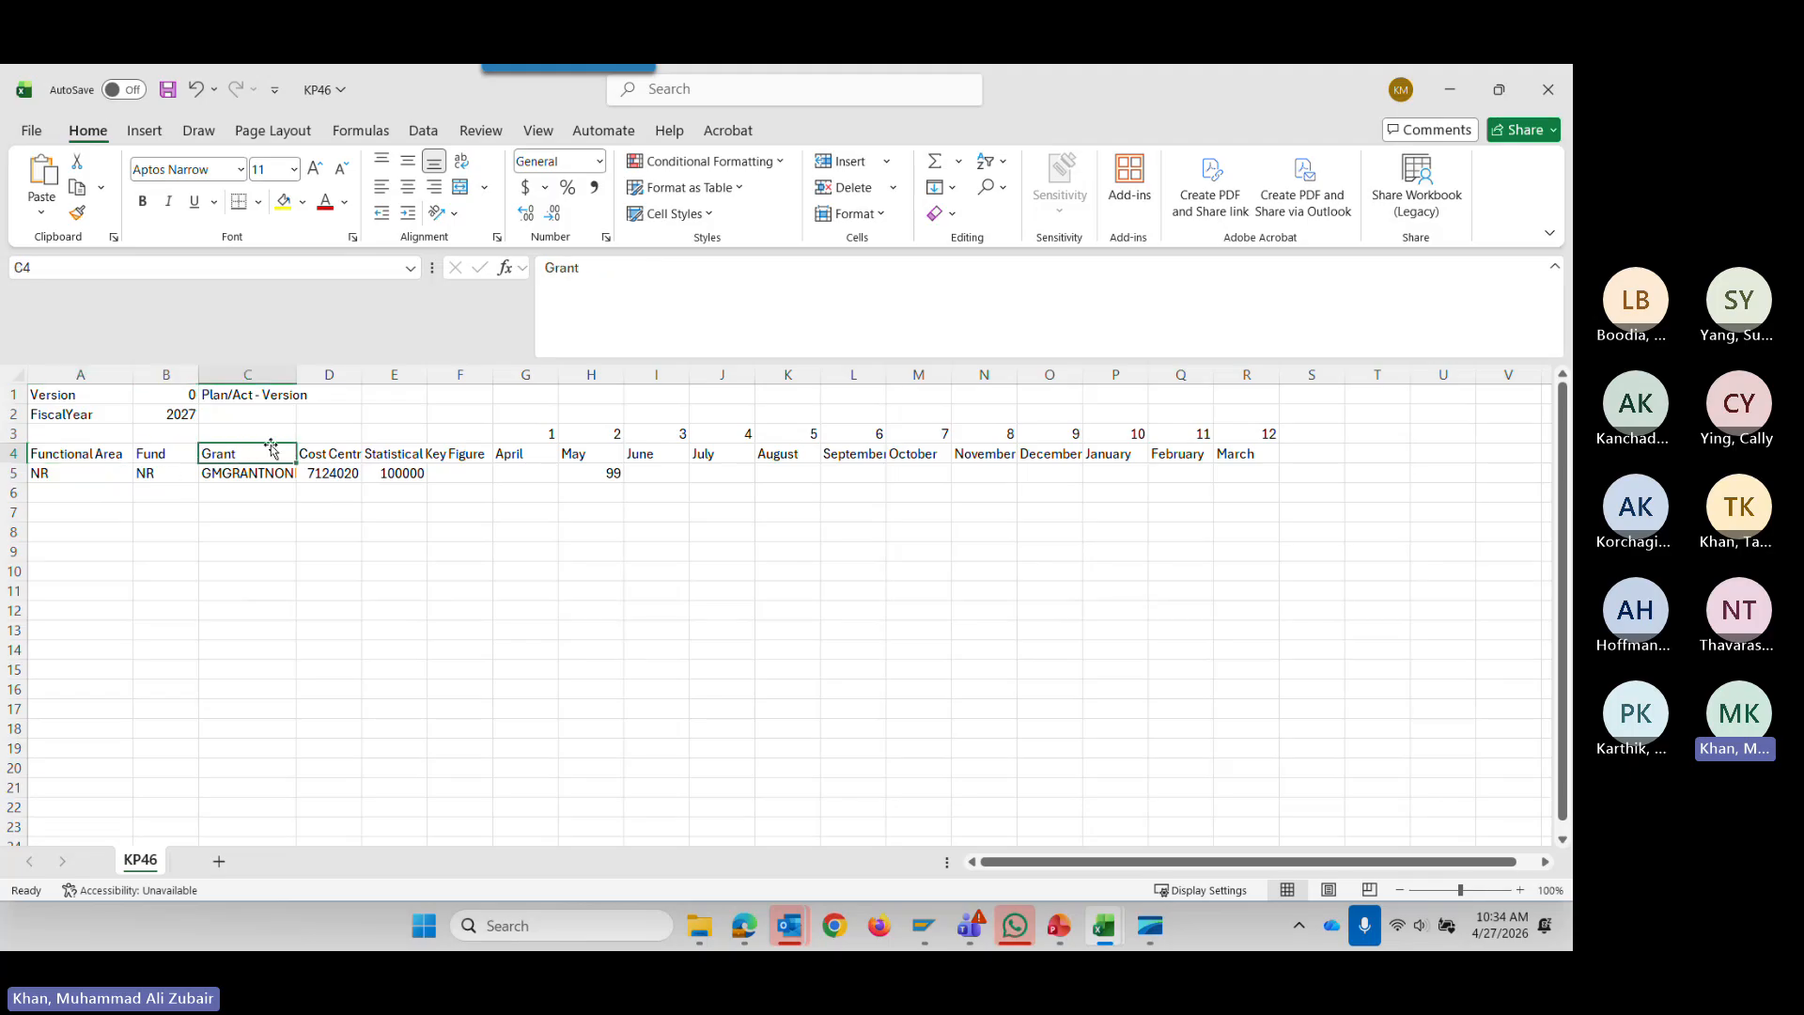
left_click_drag(297, 374, 317, 374)
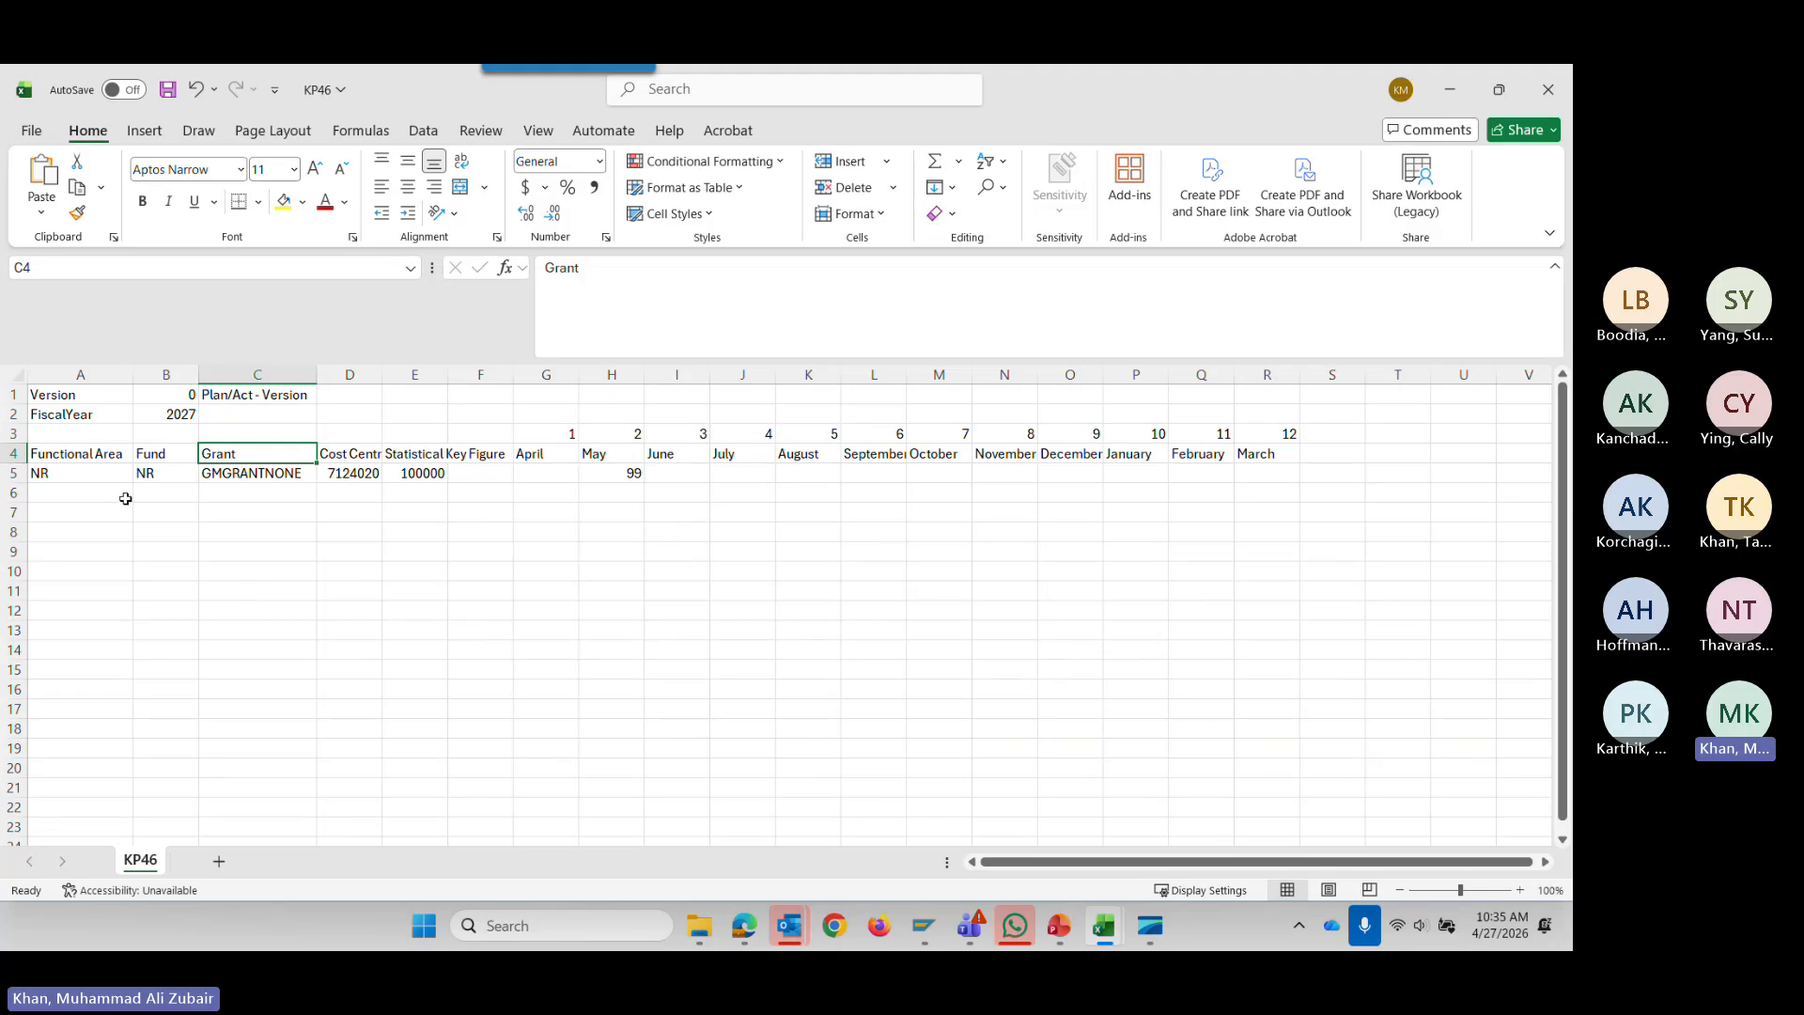
left_click_drag(103, 459, 241, 467)
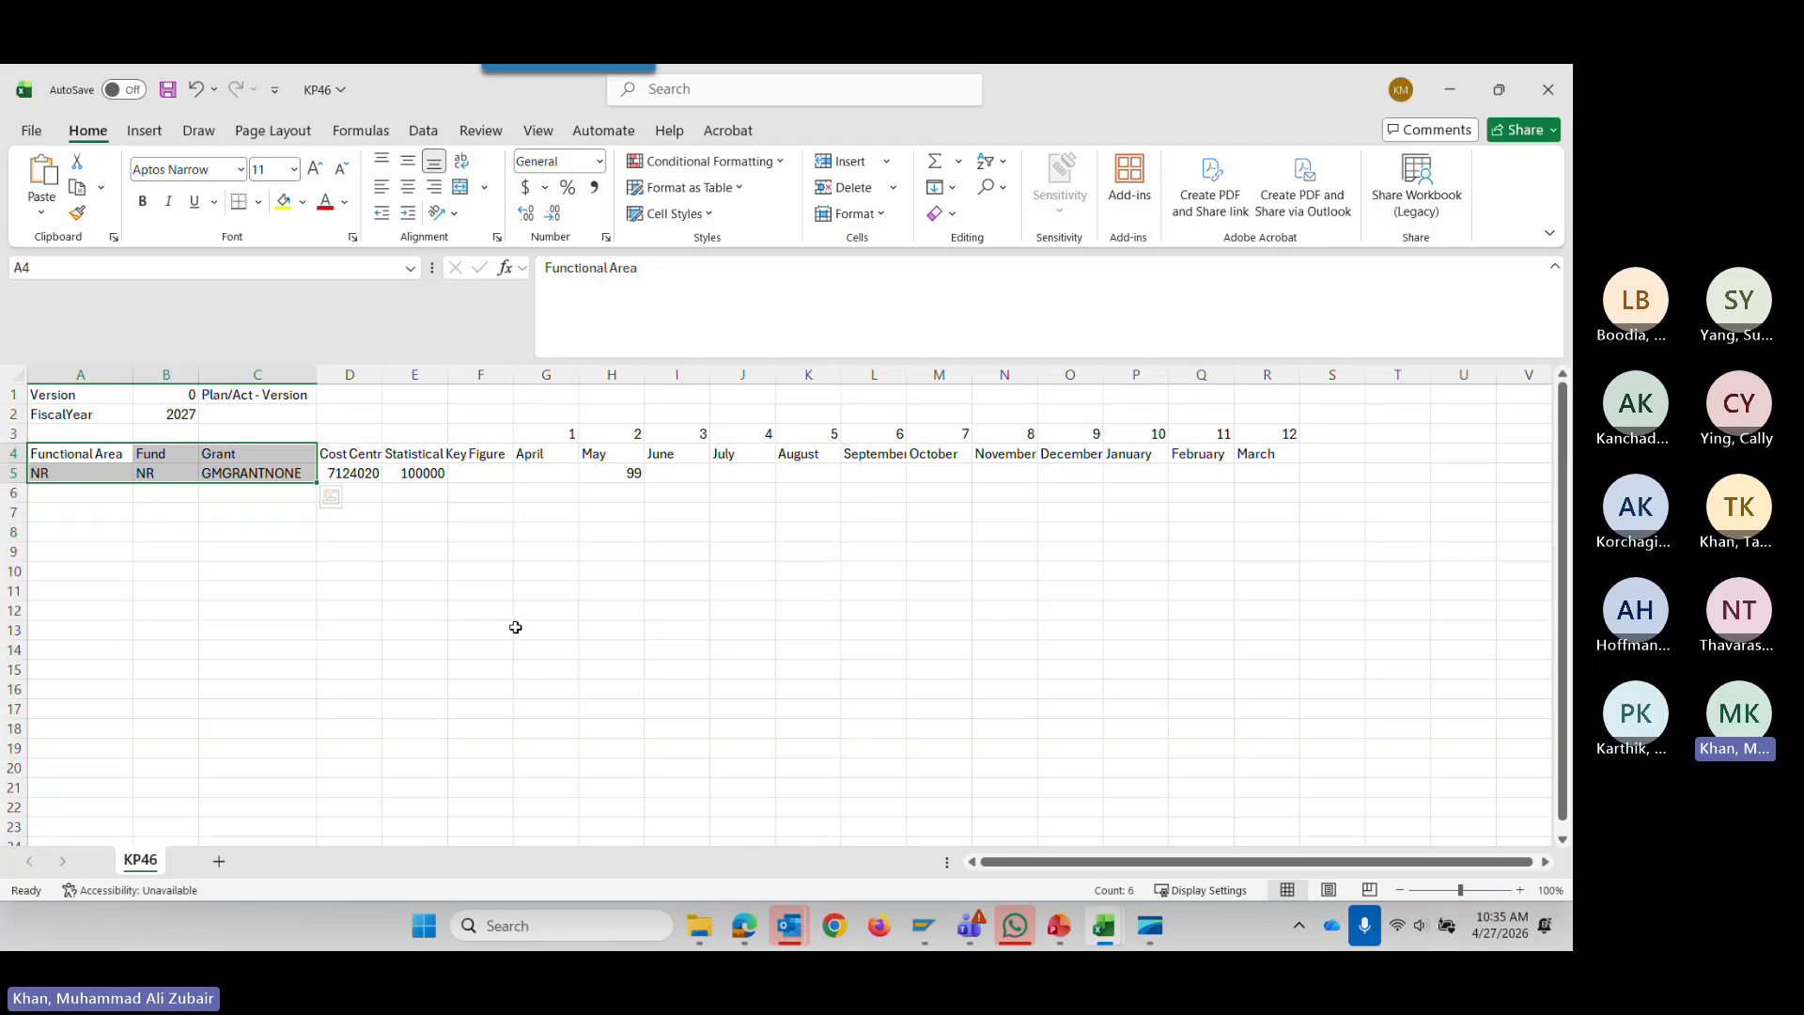
left_click(456, 575)
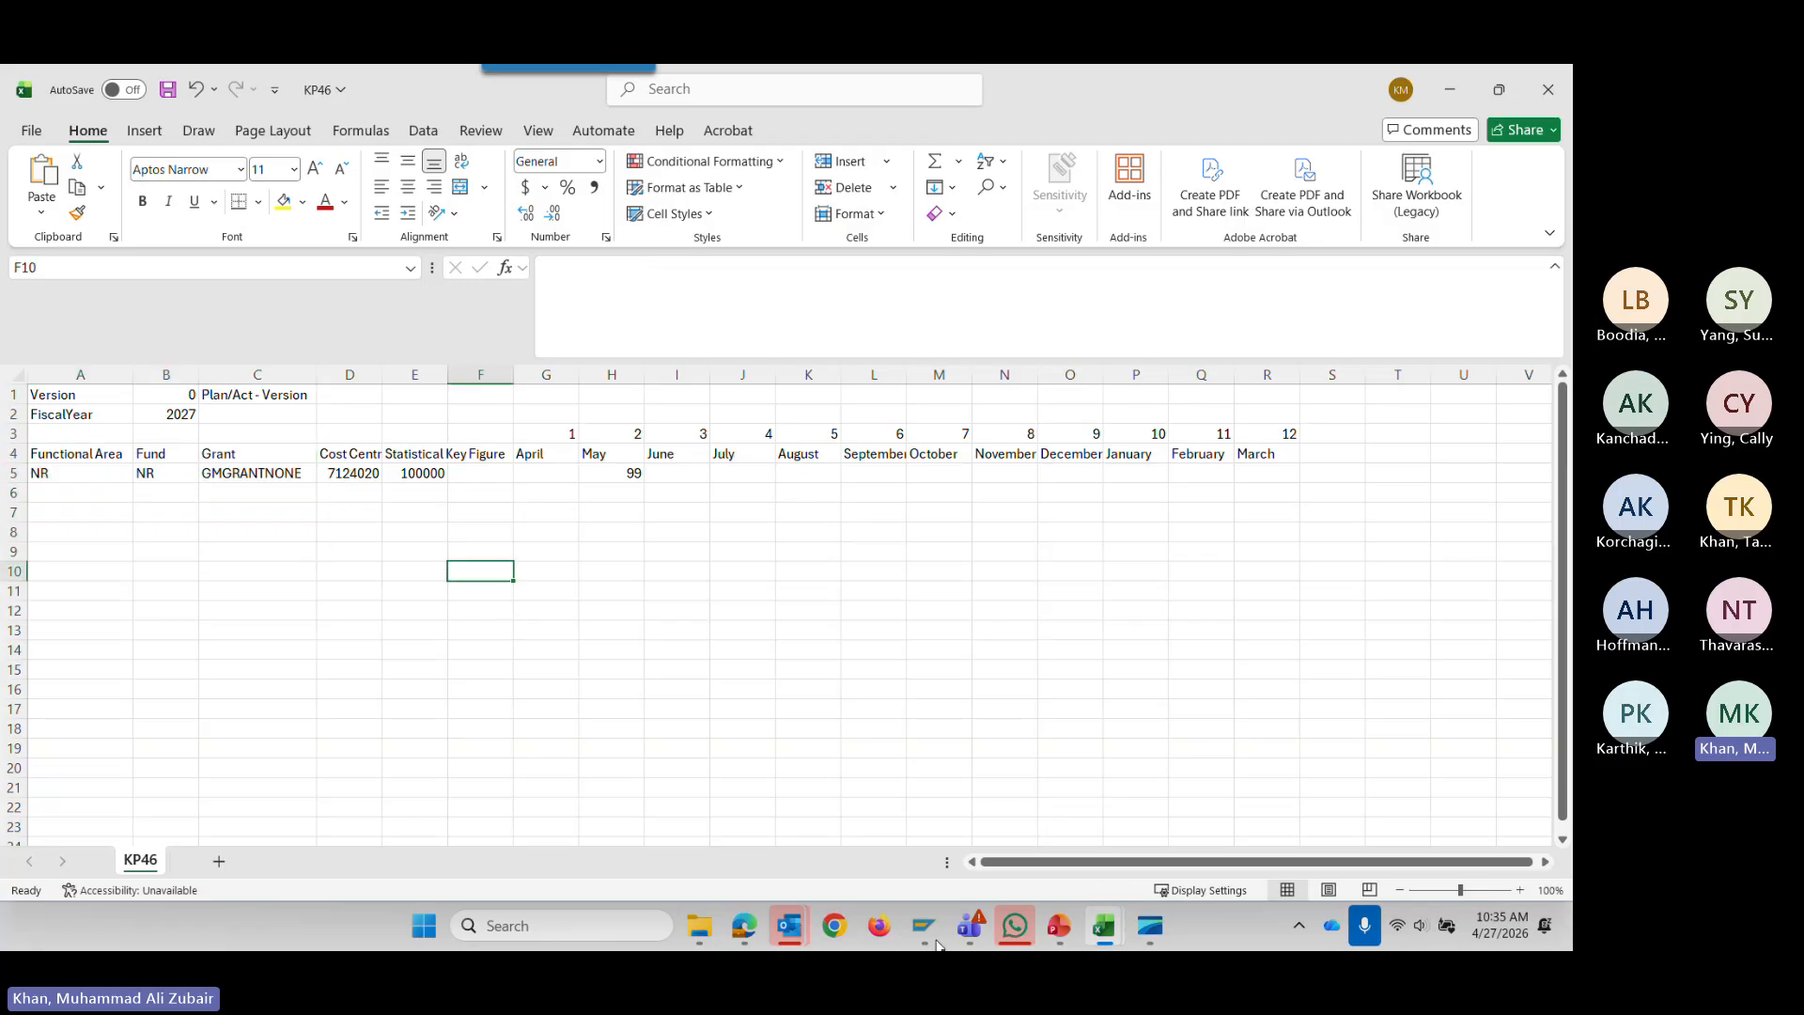
Switch to PowerPoint and examine the SKF Planning (3 of 5) slide and the Alignment of Financial Master Data slide in the FMGM_001 presentation.
mouse_move(1059, 927)
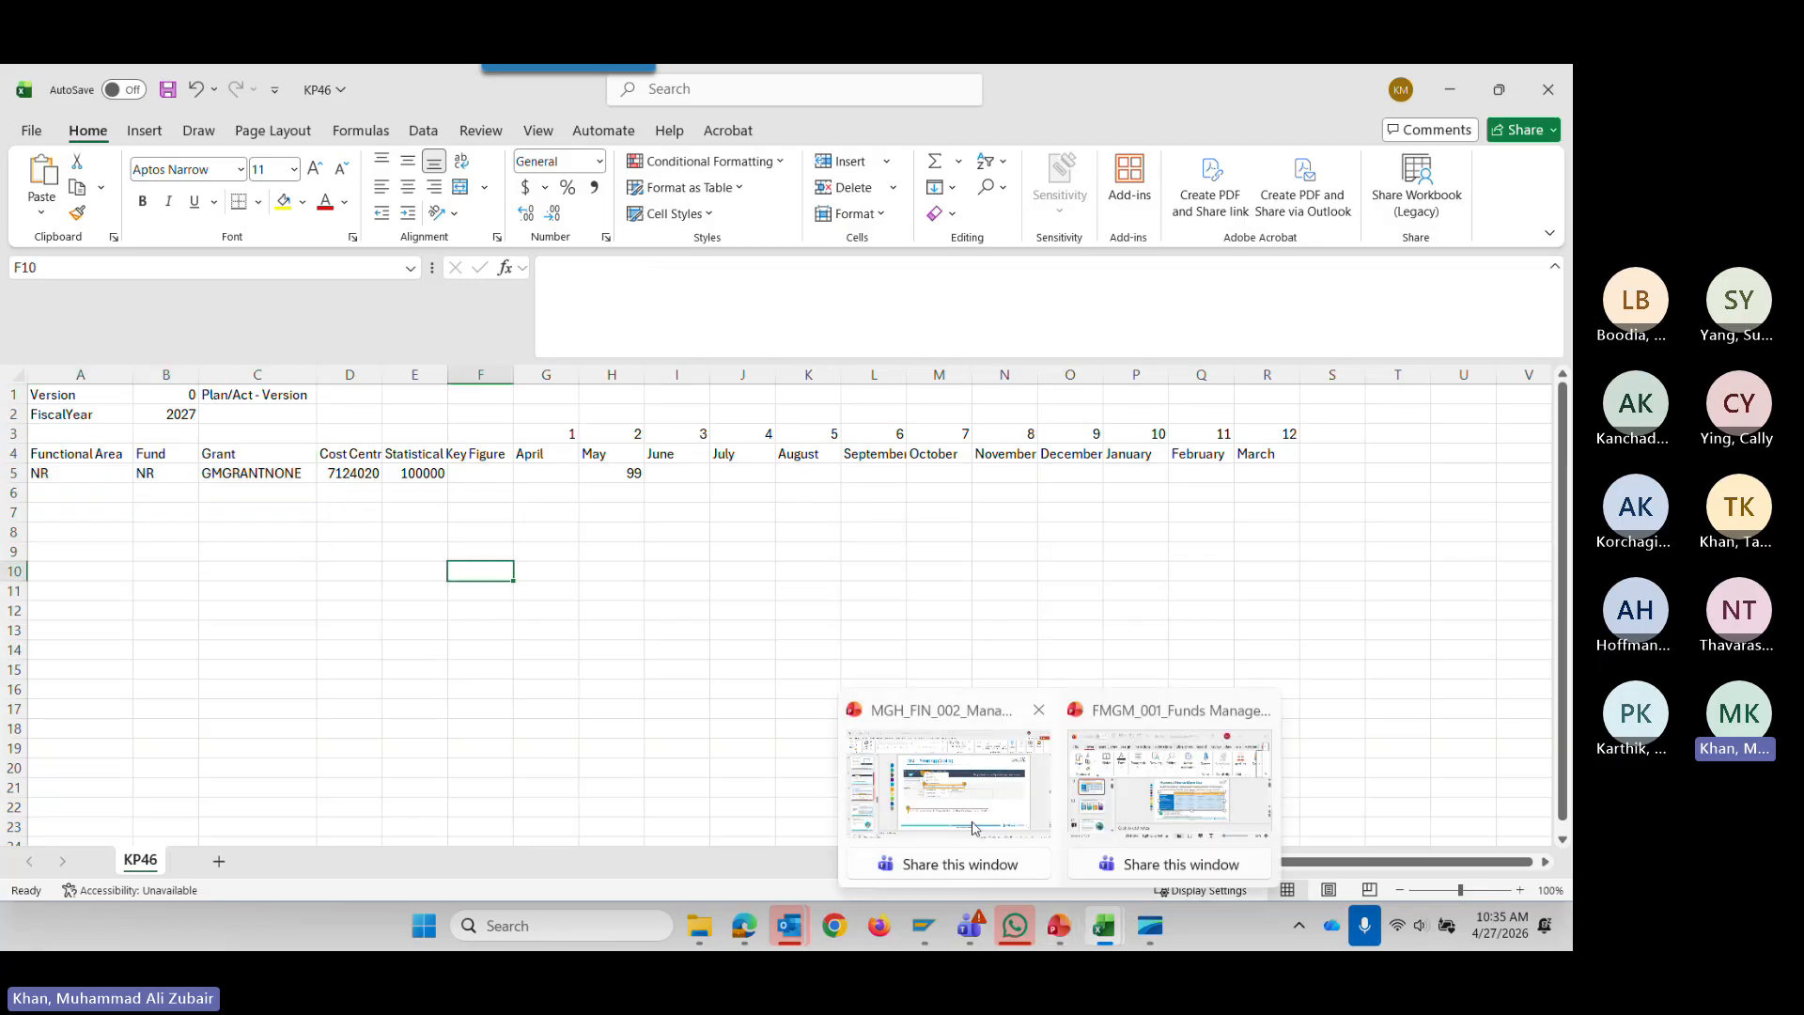
left_click(960, 843)
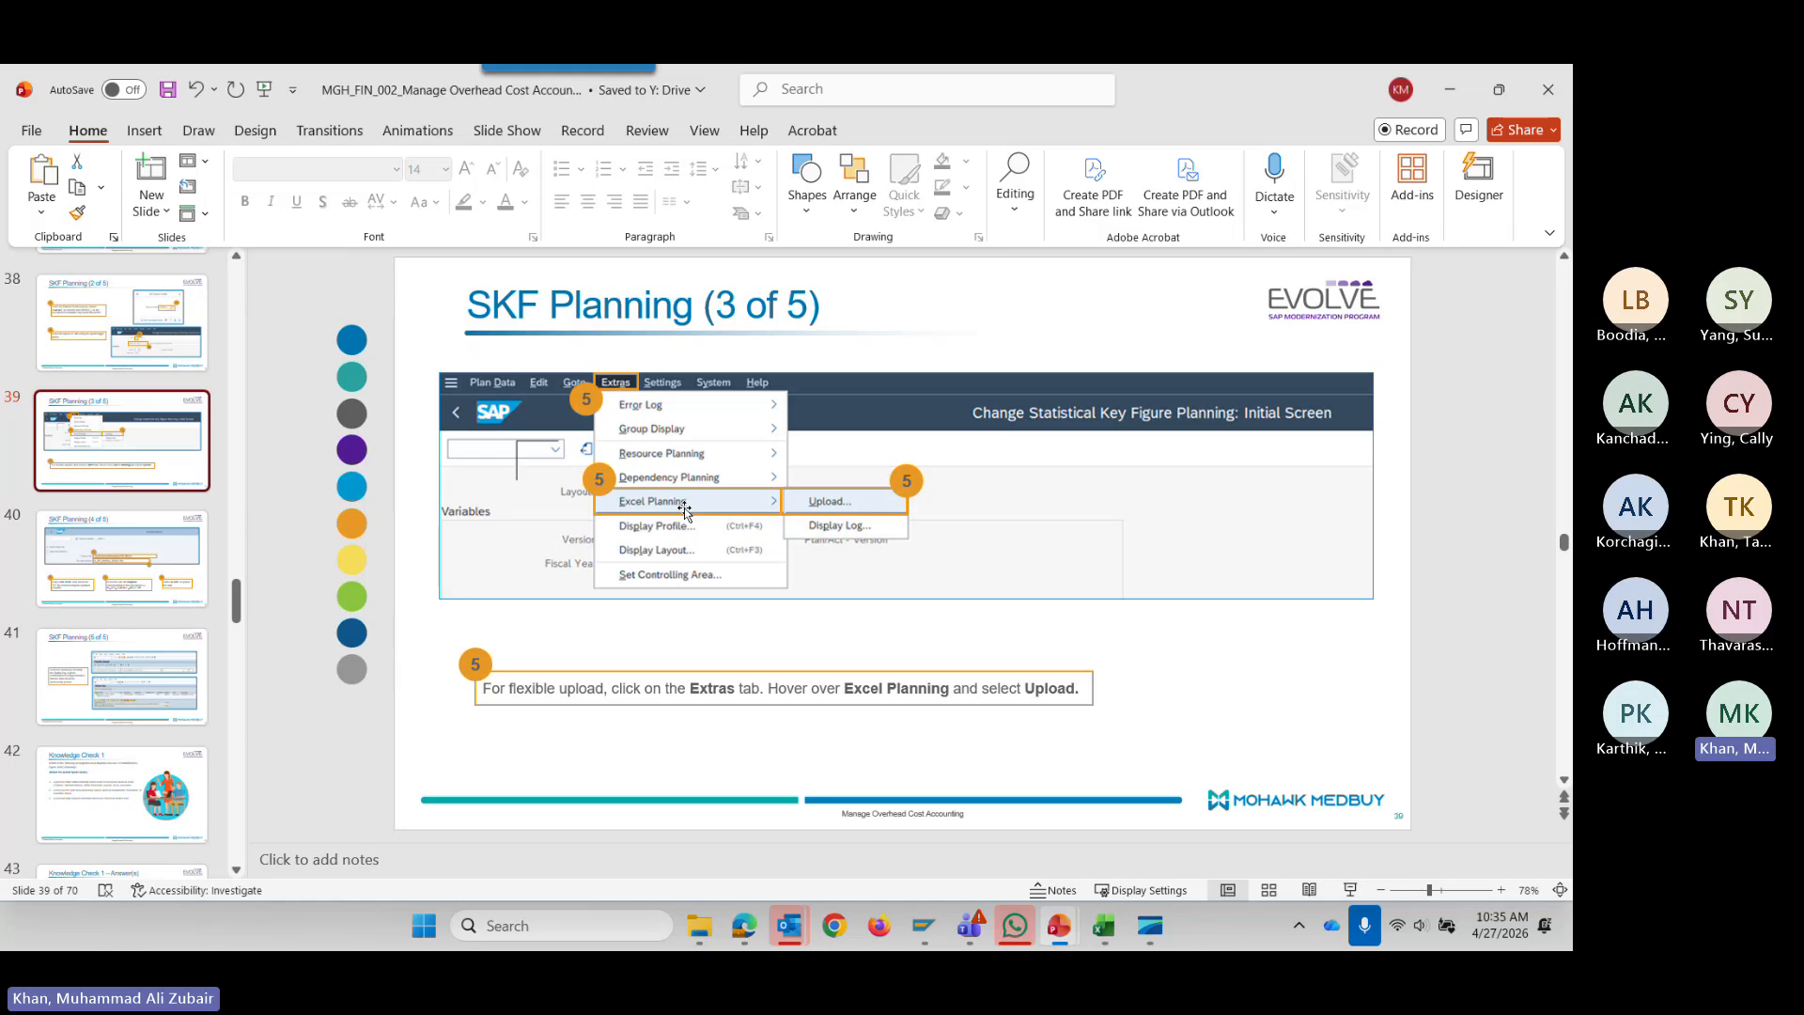
key("alt+Tab")
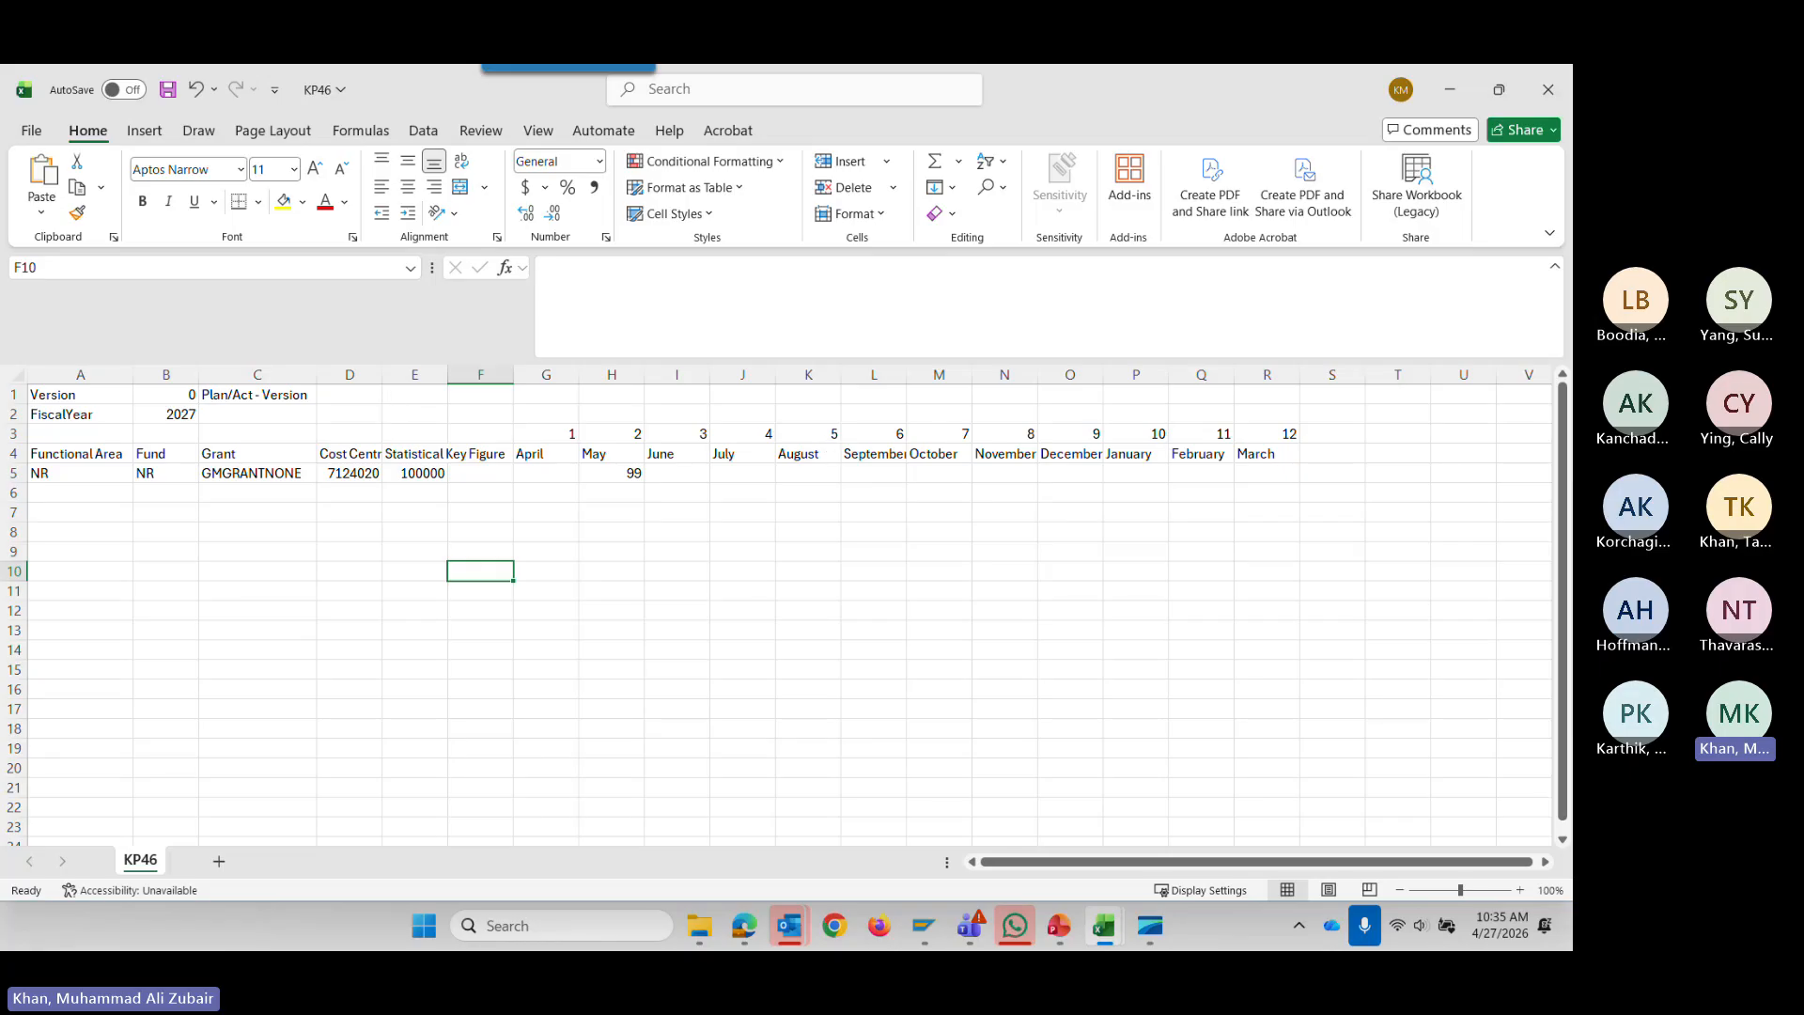
key("alt+Tab")
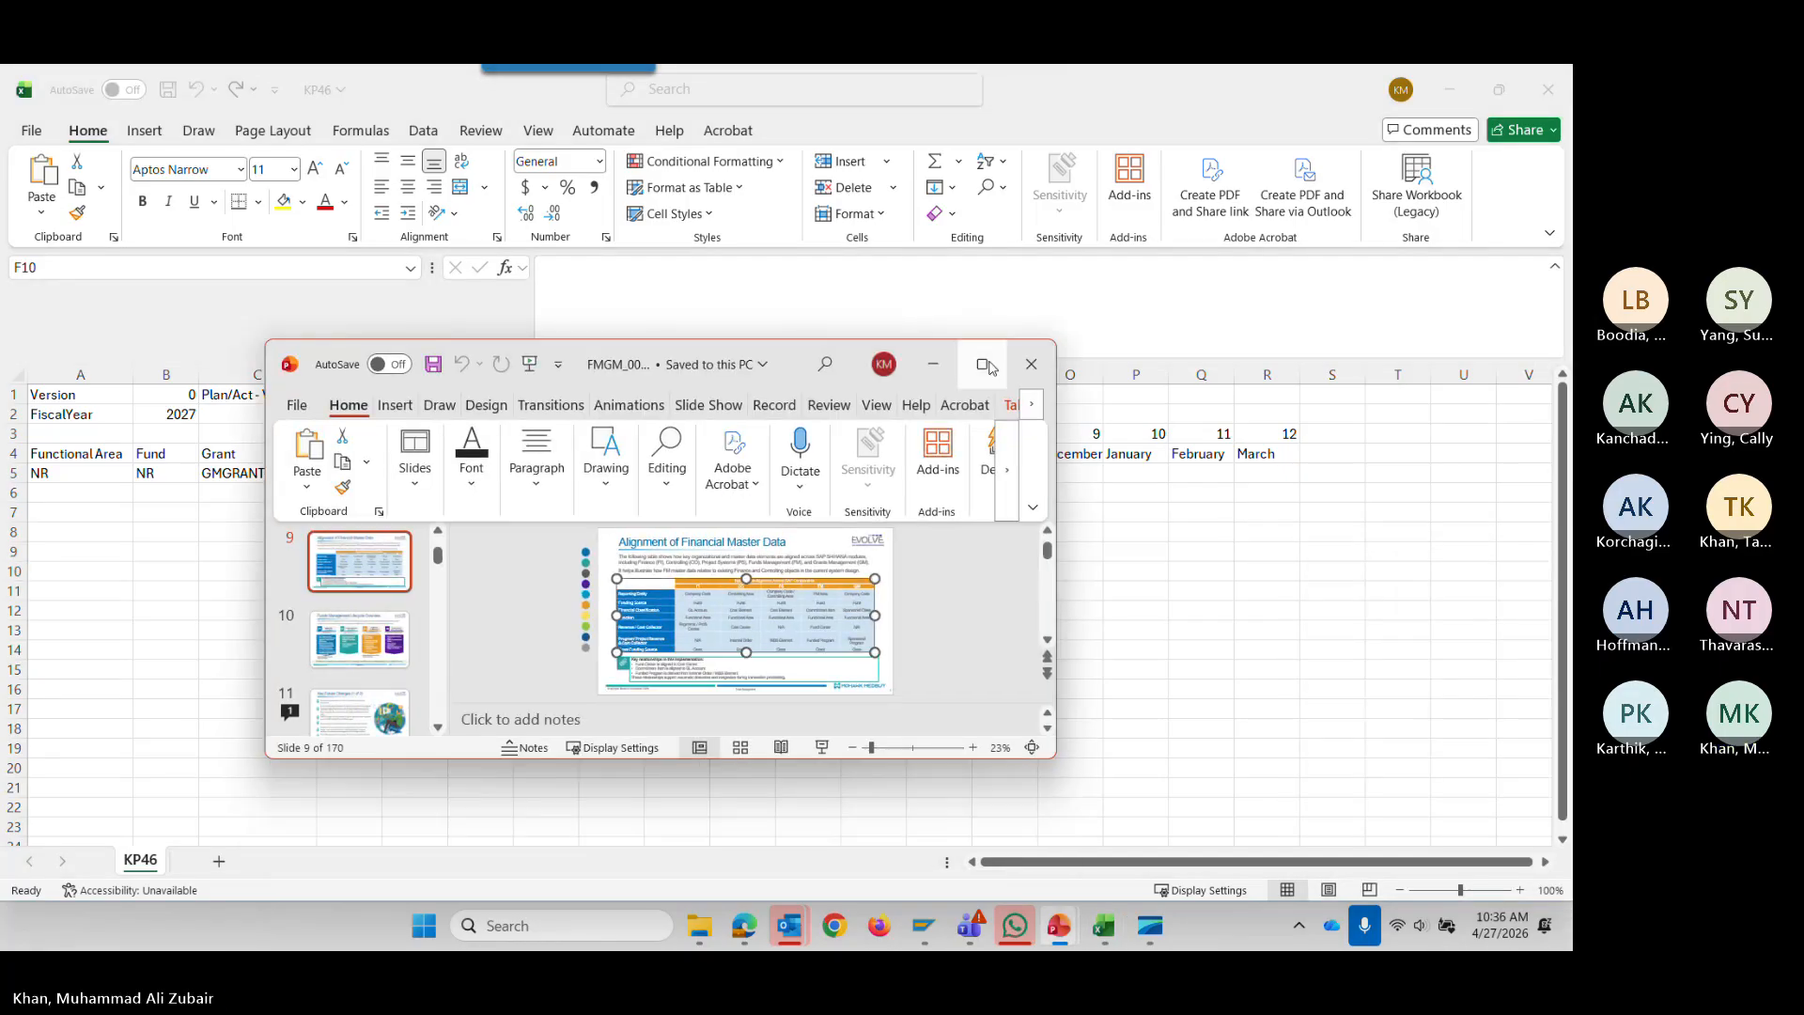
left_click(986, 366)
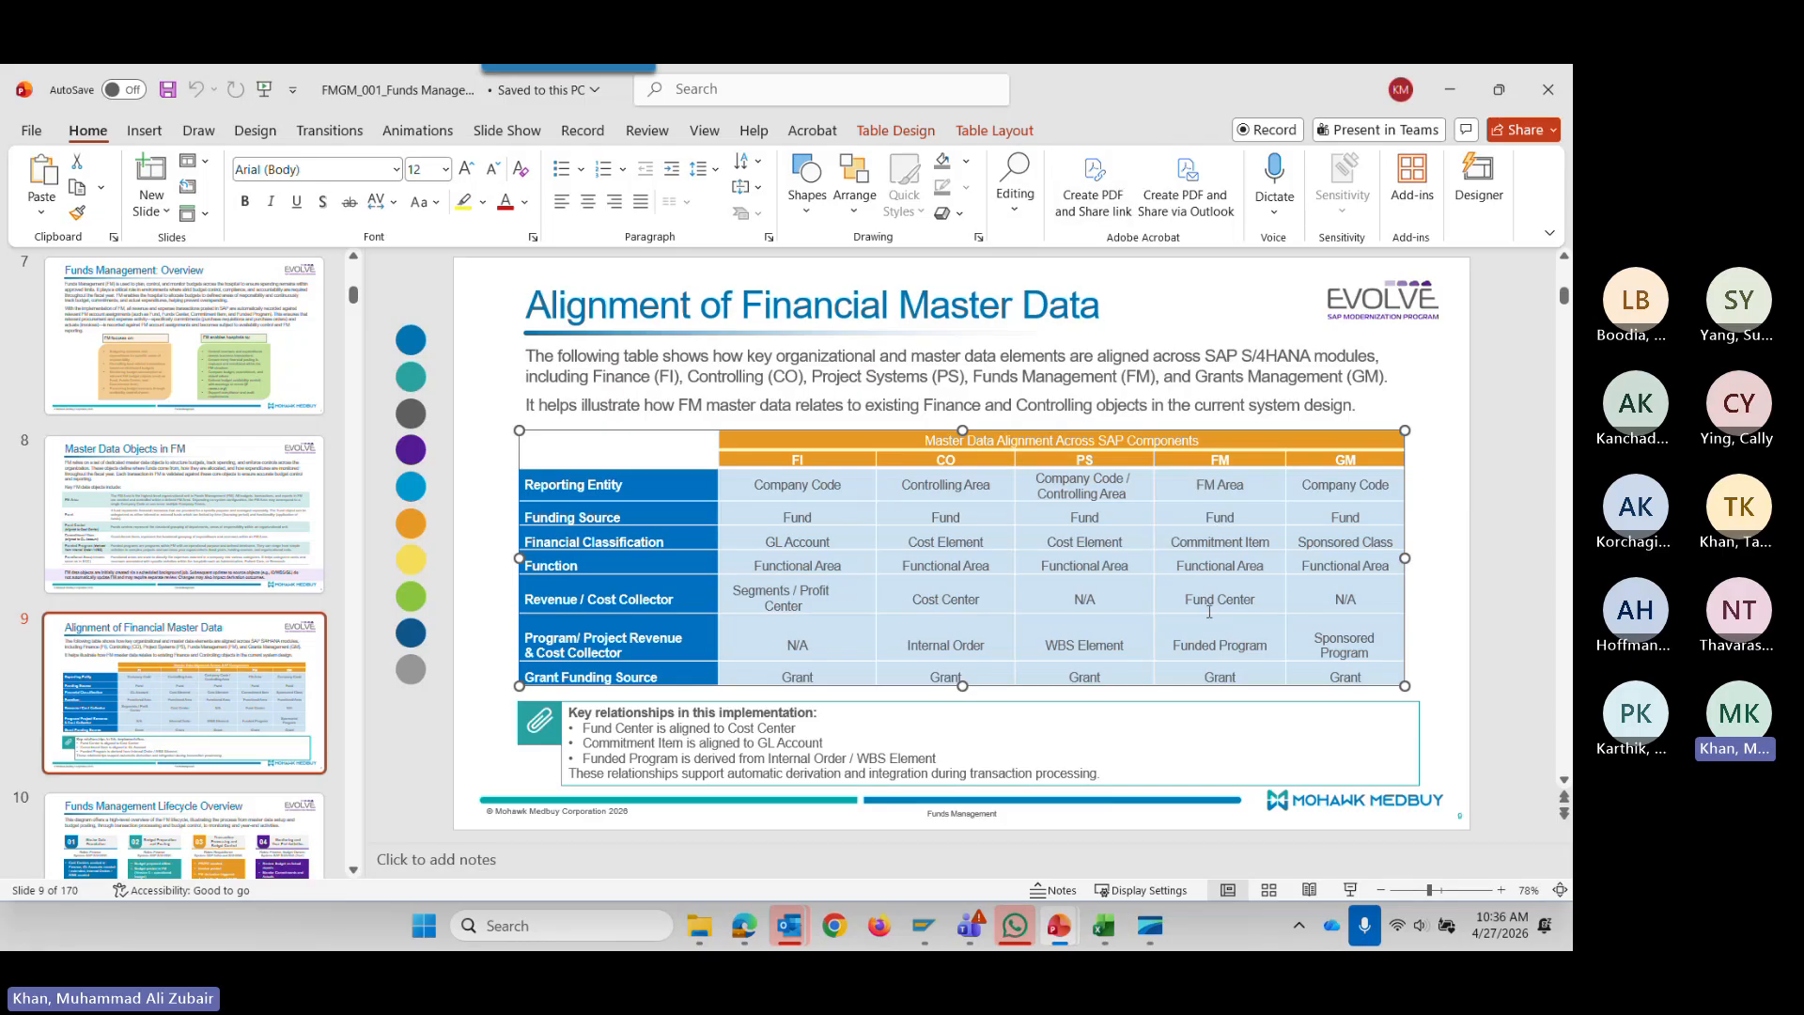
Return to the KP46 workbook in Excel and widen the Cost Centre column to show its full heading.
left_click_drag(1180, 89, 1182, 66)
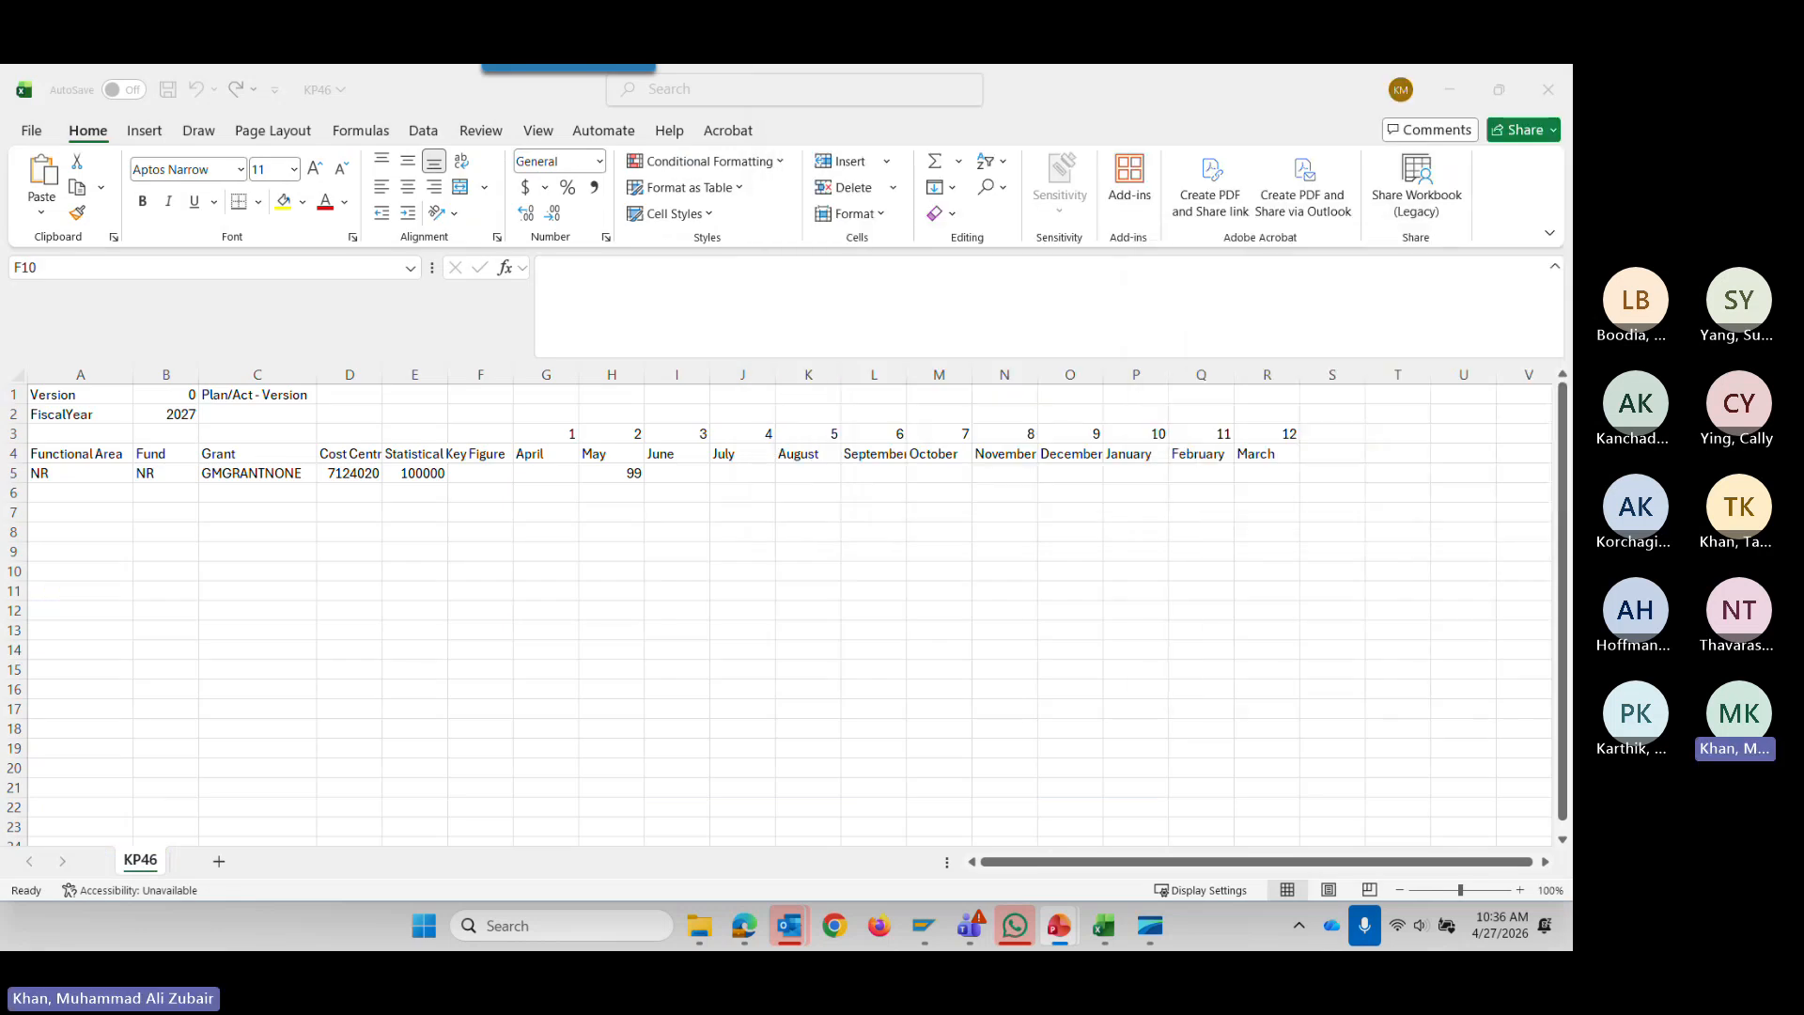
left_click(355, 474)
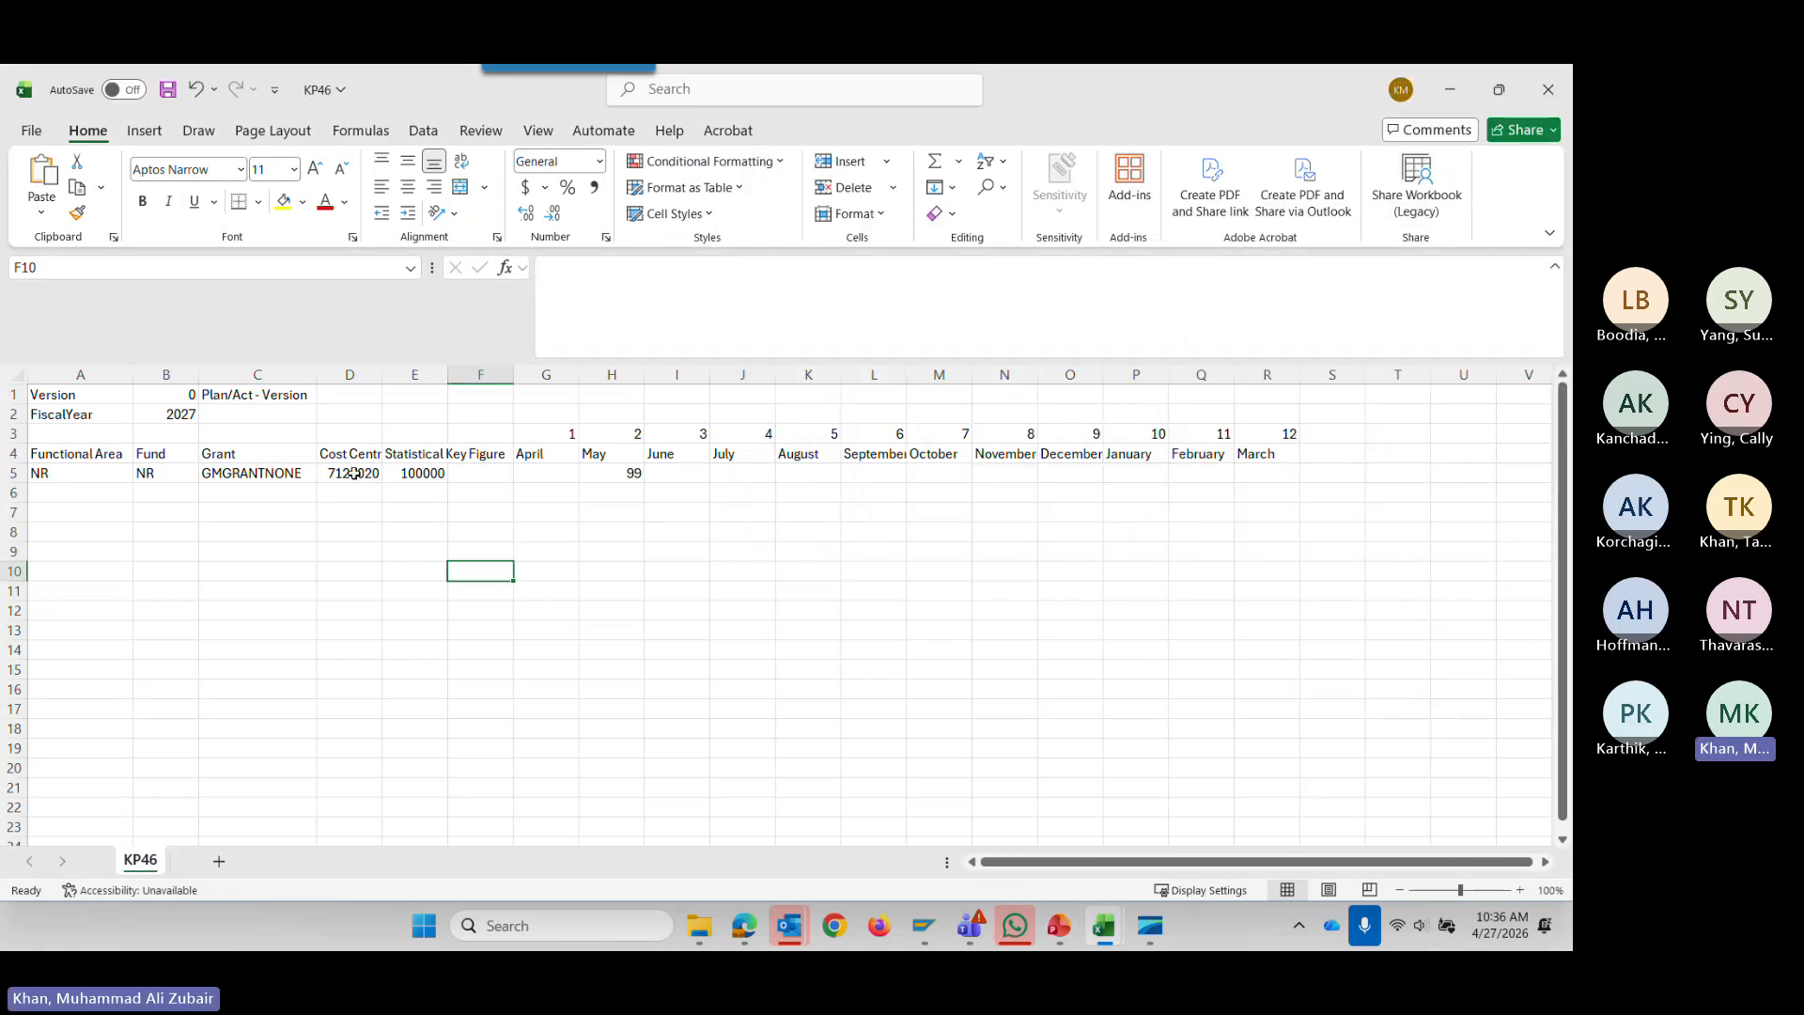
left_click_drag(383, 374, 416, 374)
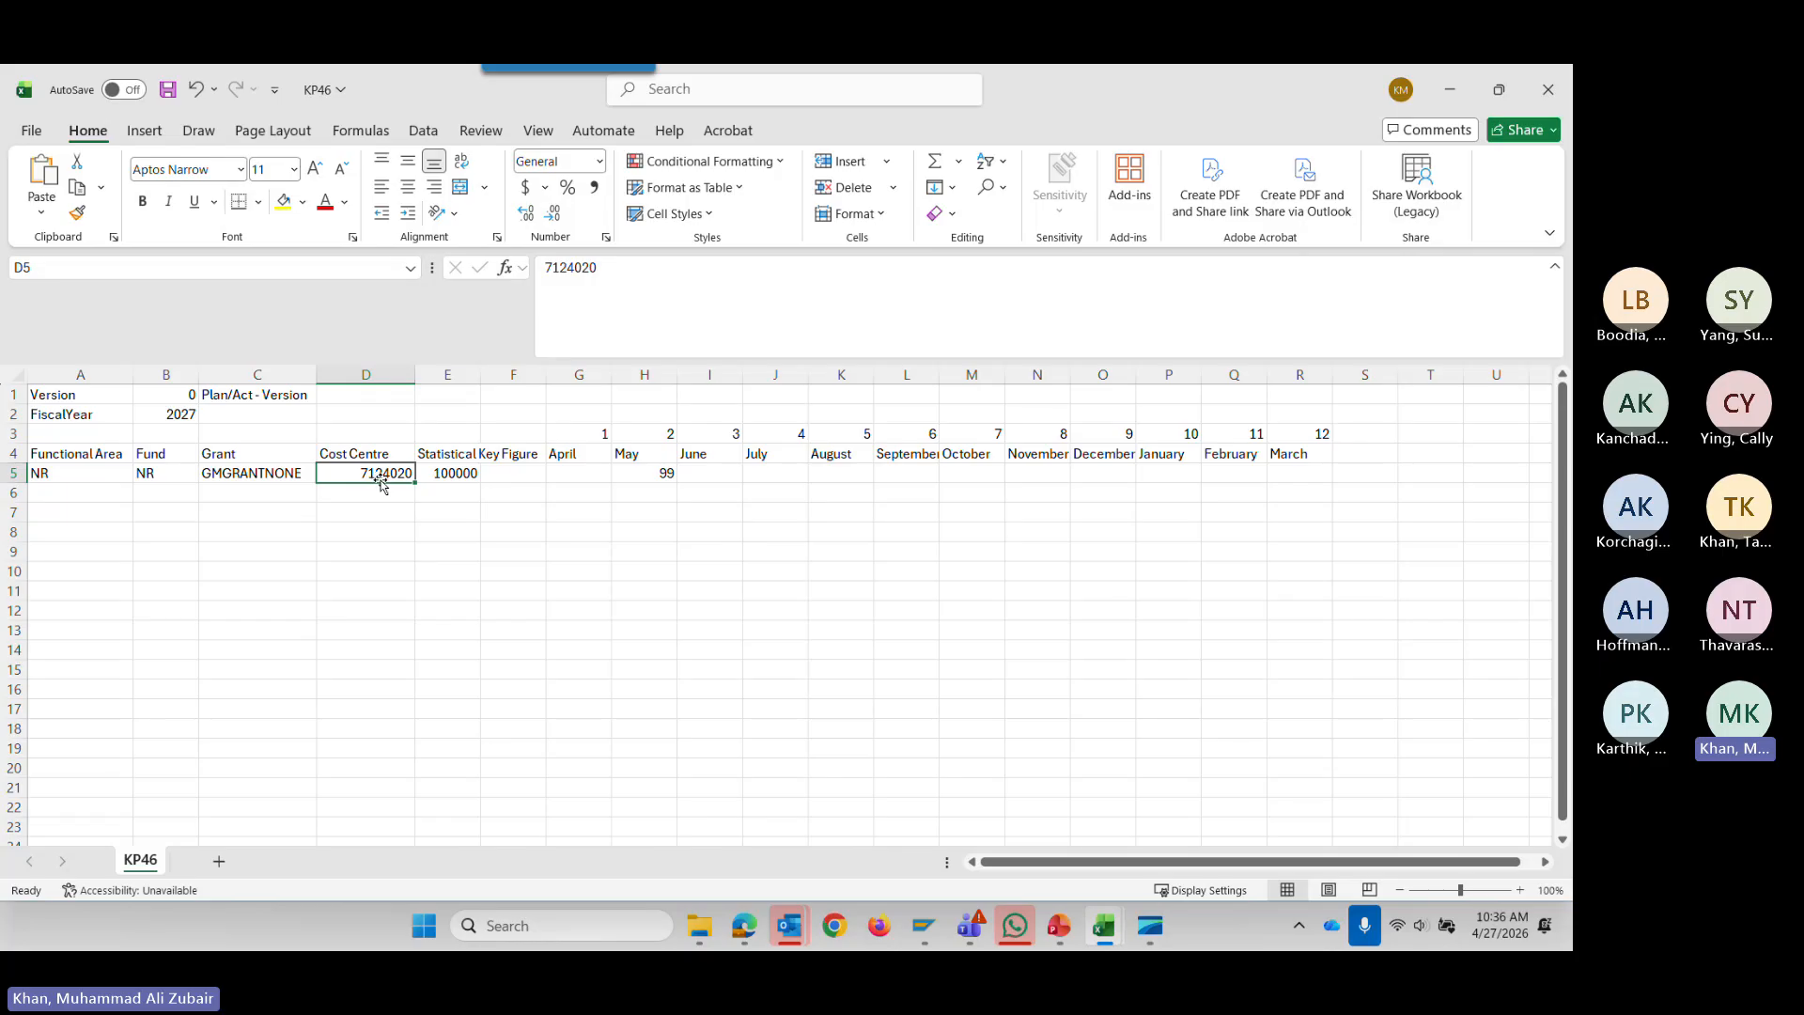
left_click(575, 268)
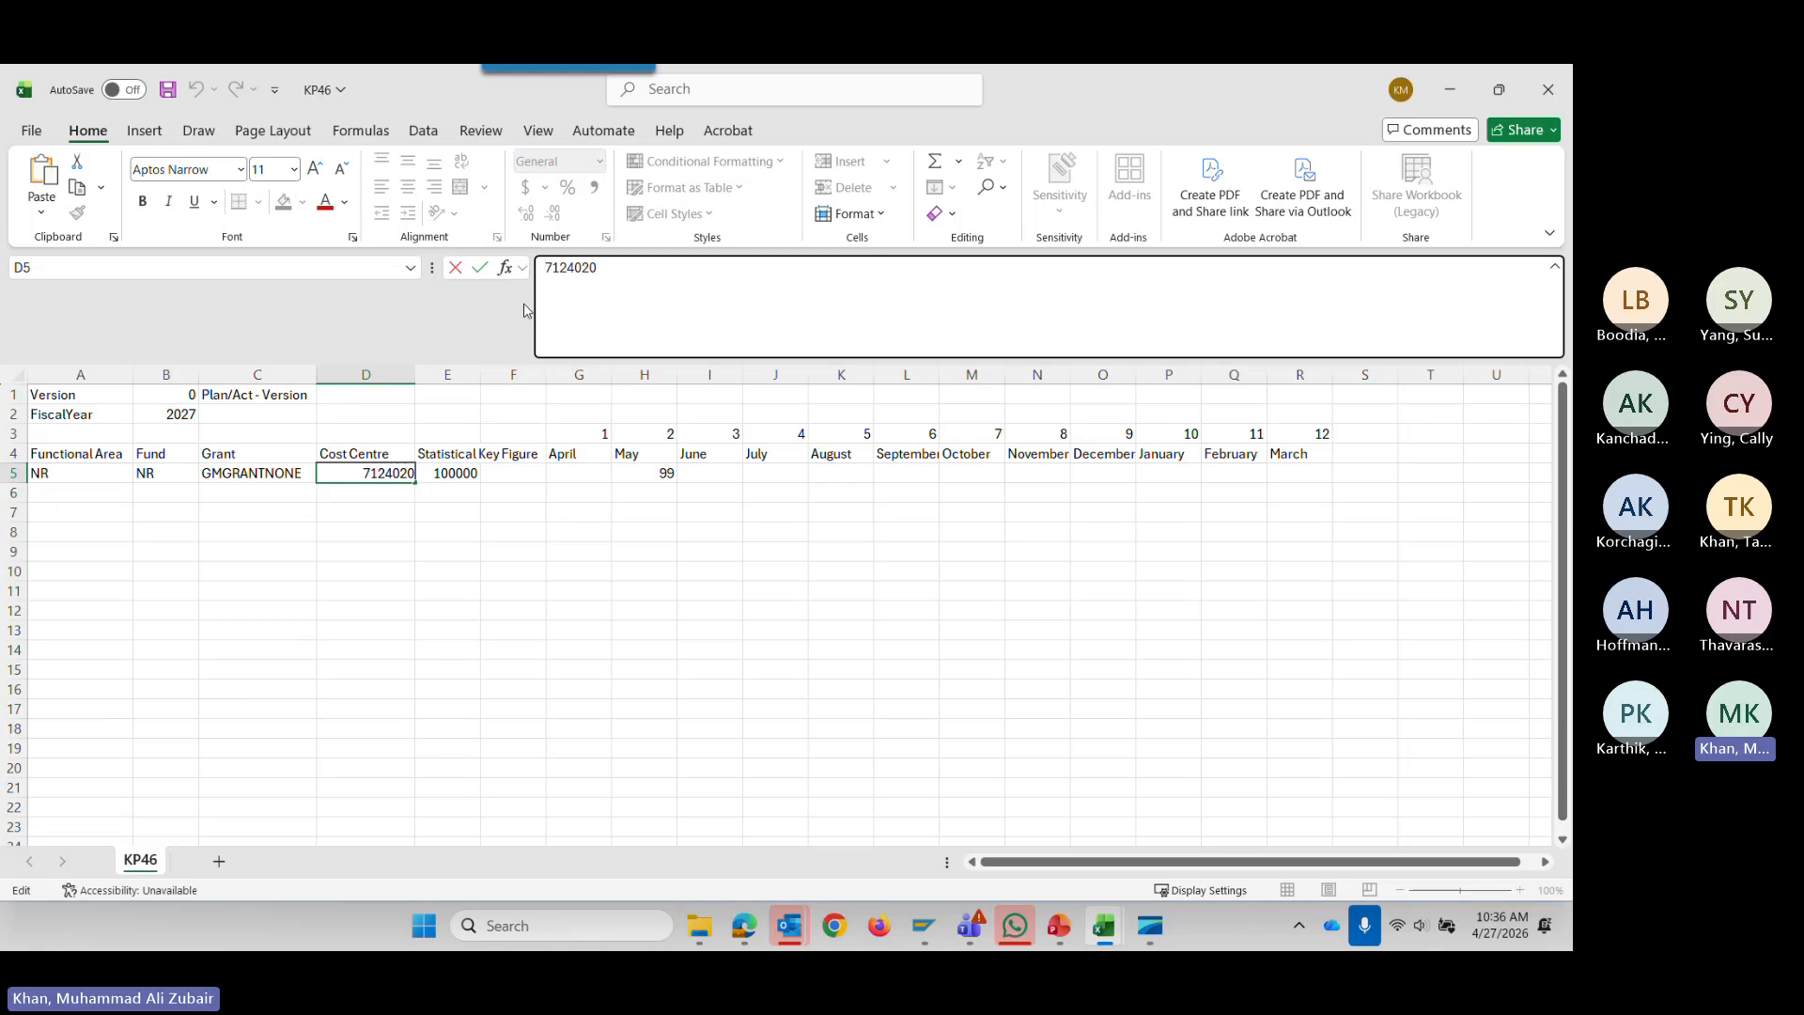
left_click(376, 611)
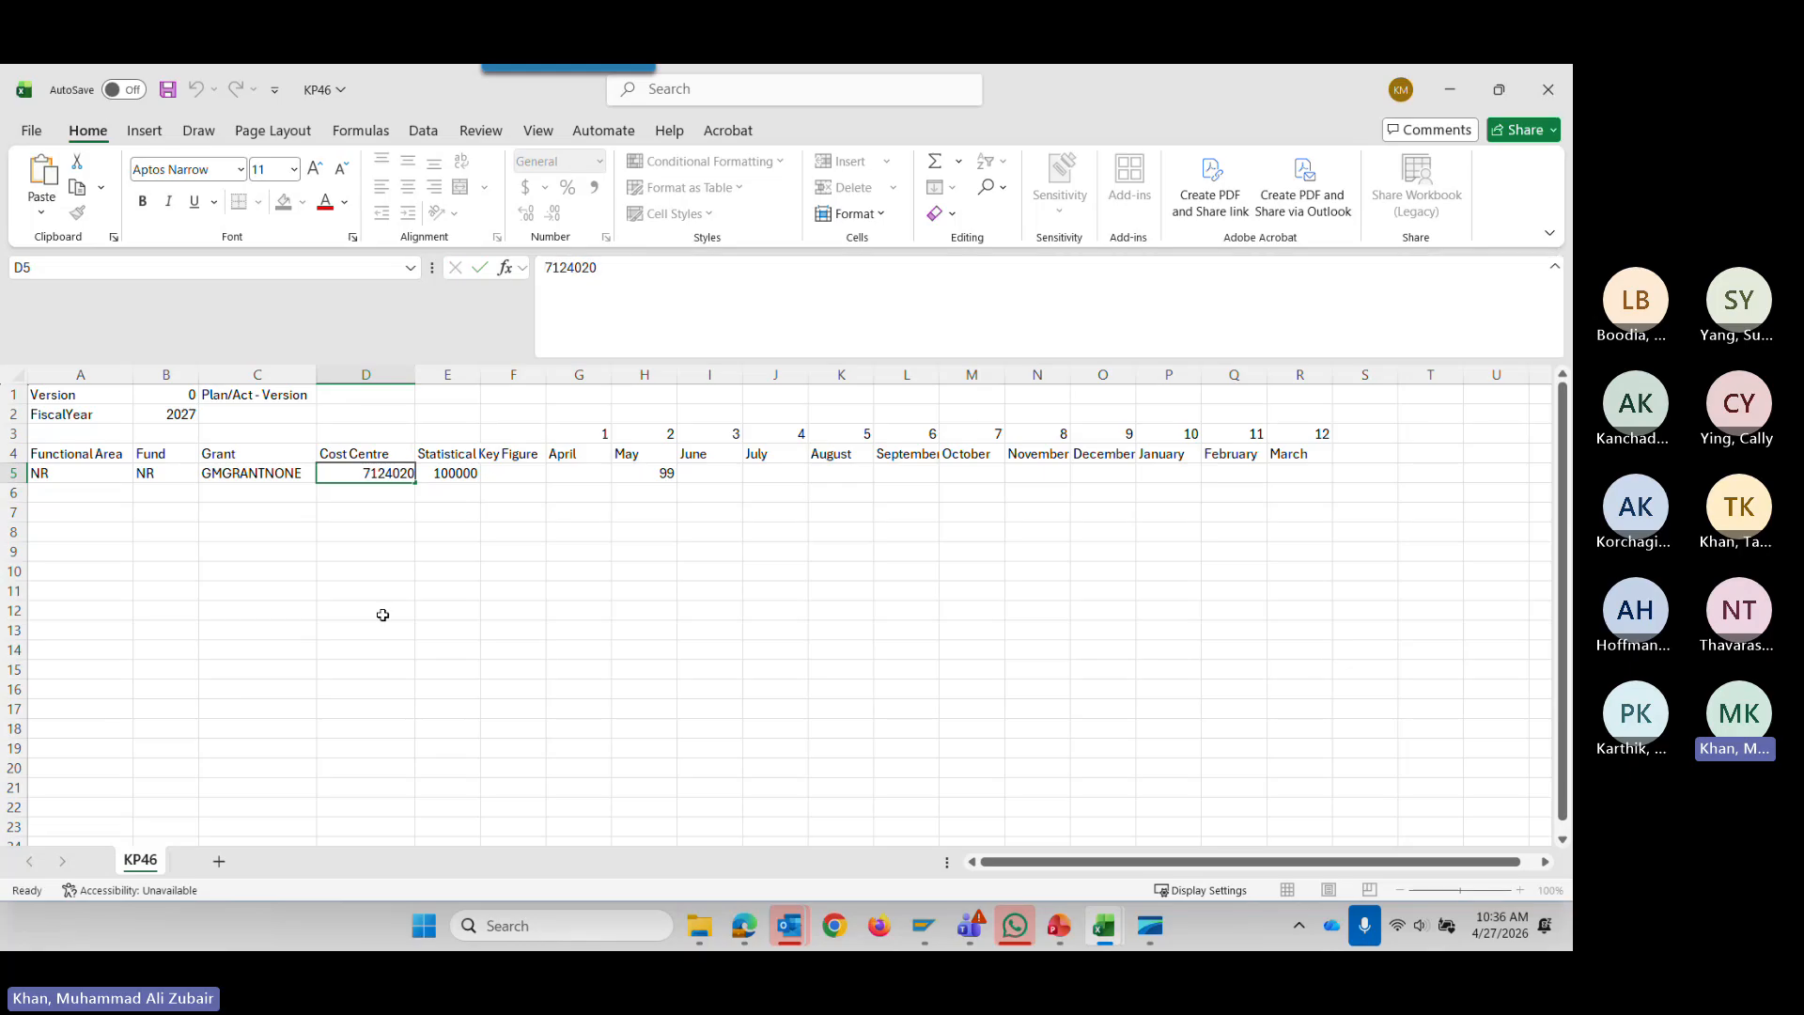
left_click(363, 477)
left_click(598, 160)
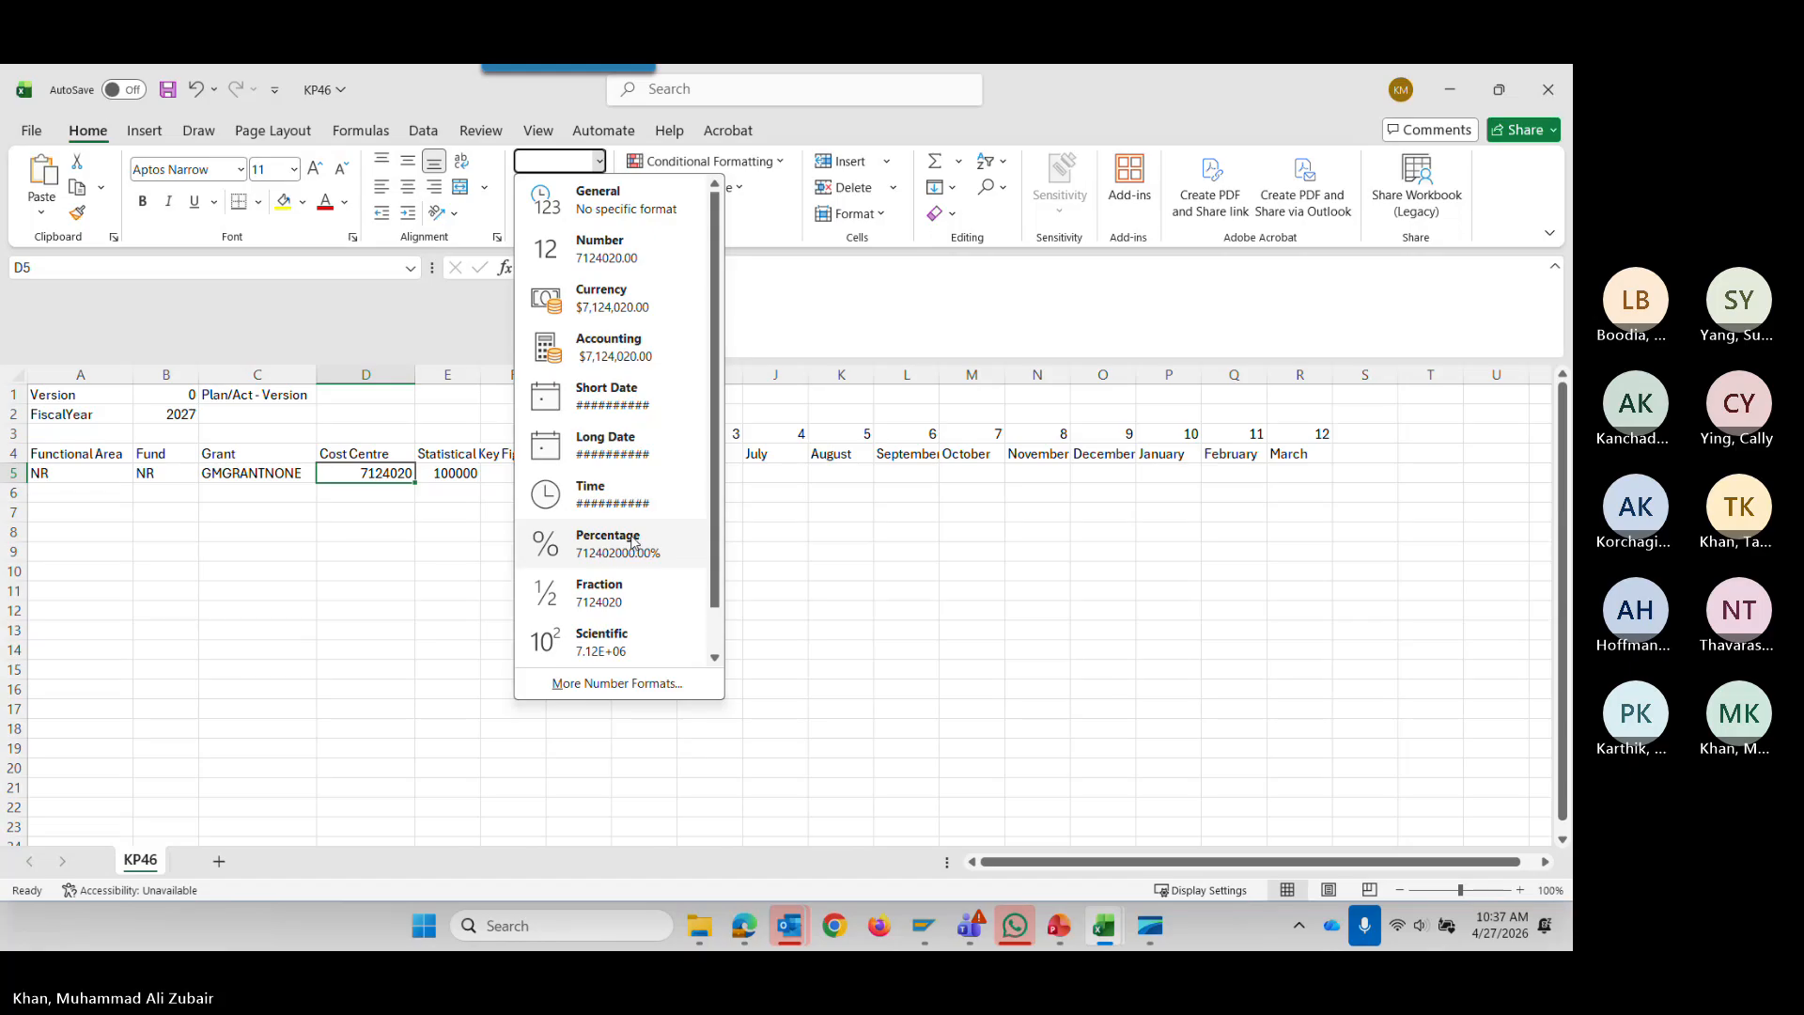
scroll(629, 545, "down", 1)
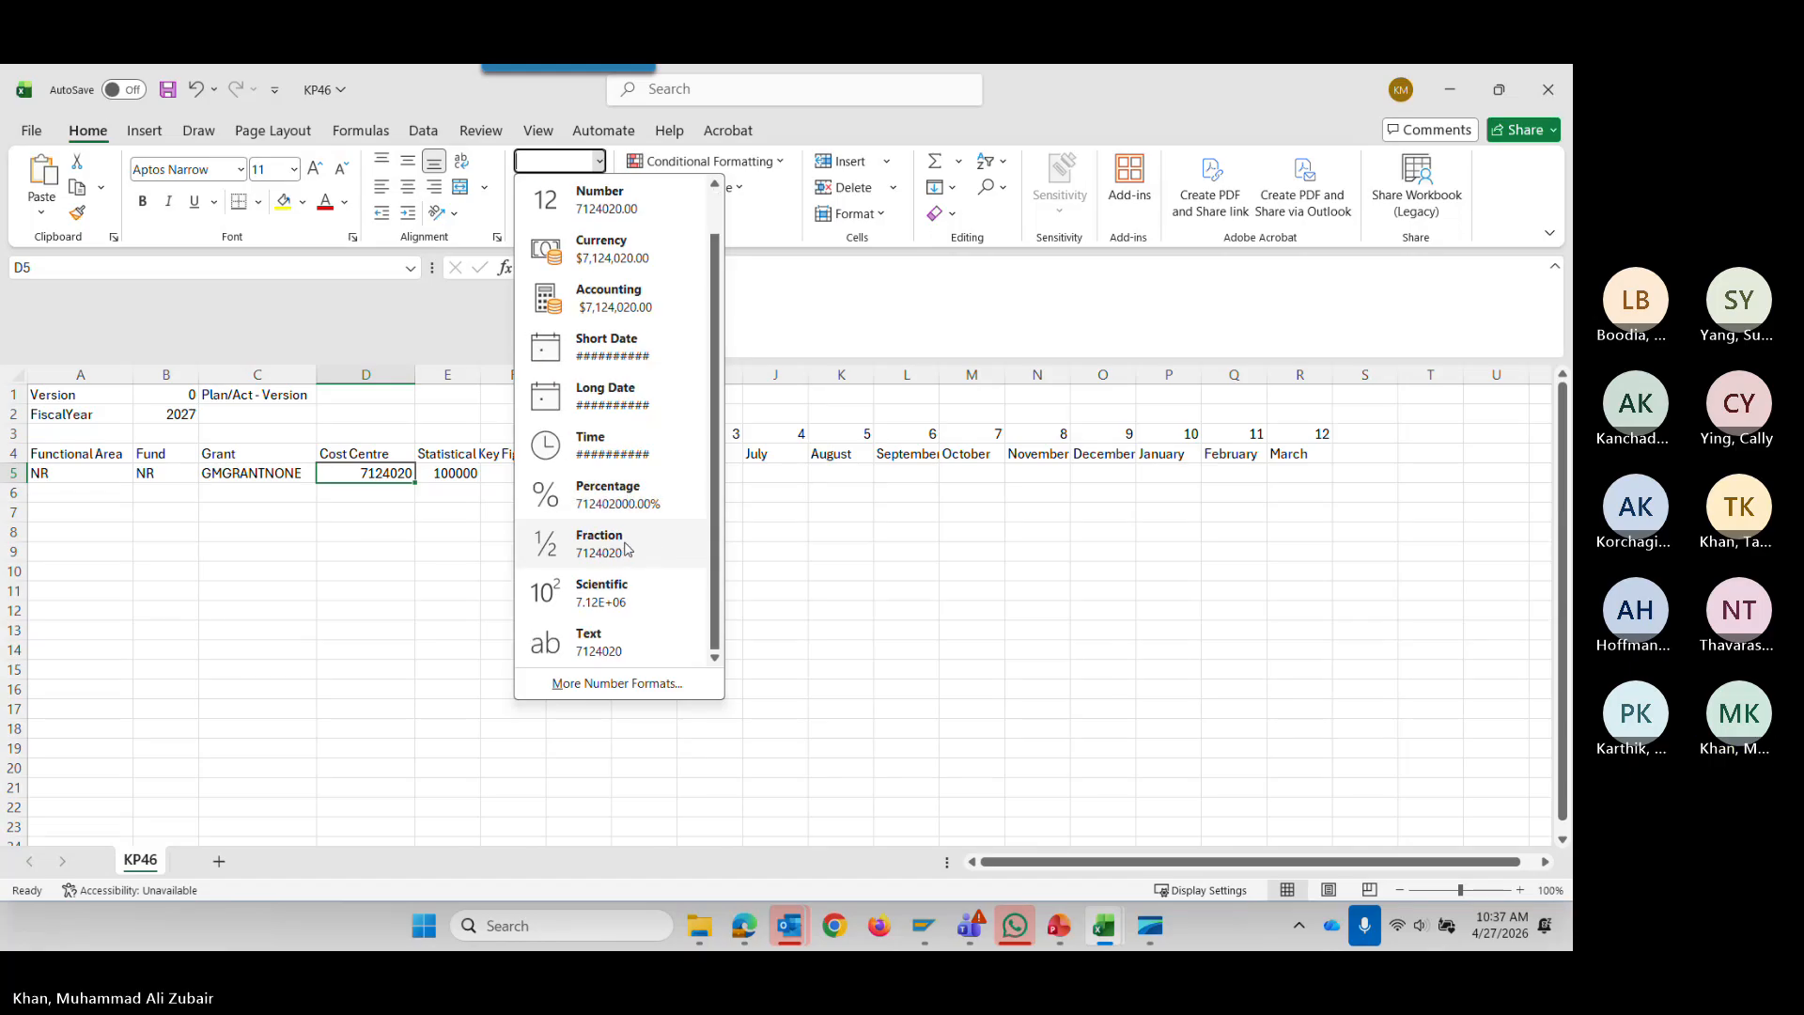
left_click(609, 645)
left_click(542, 268)
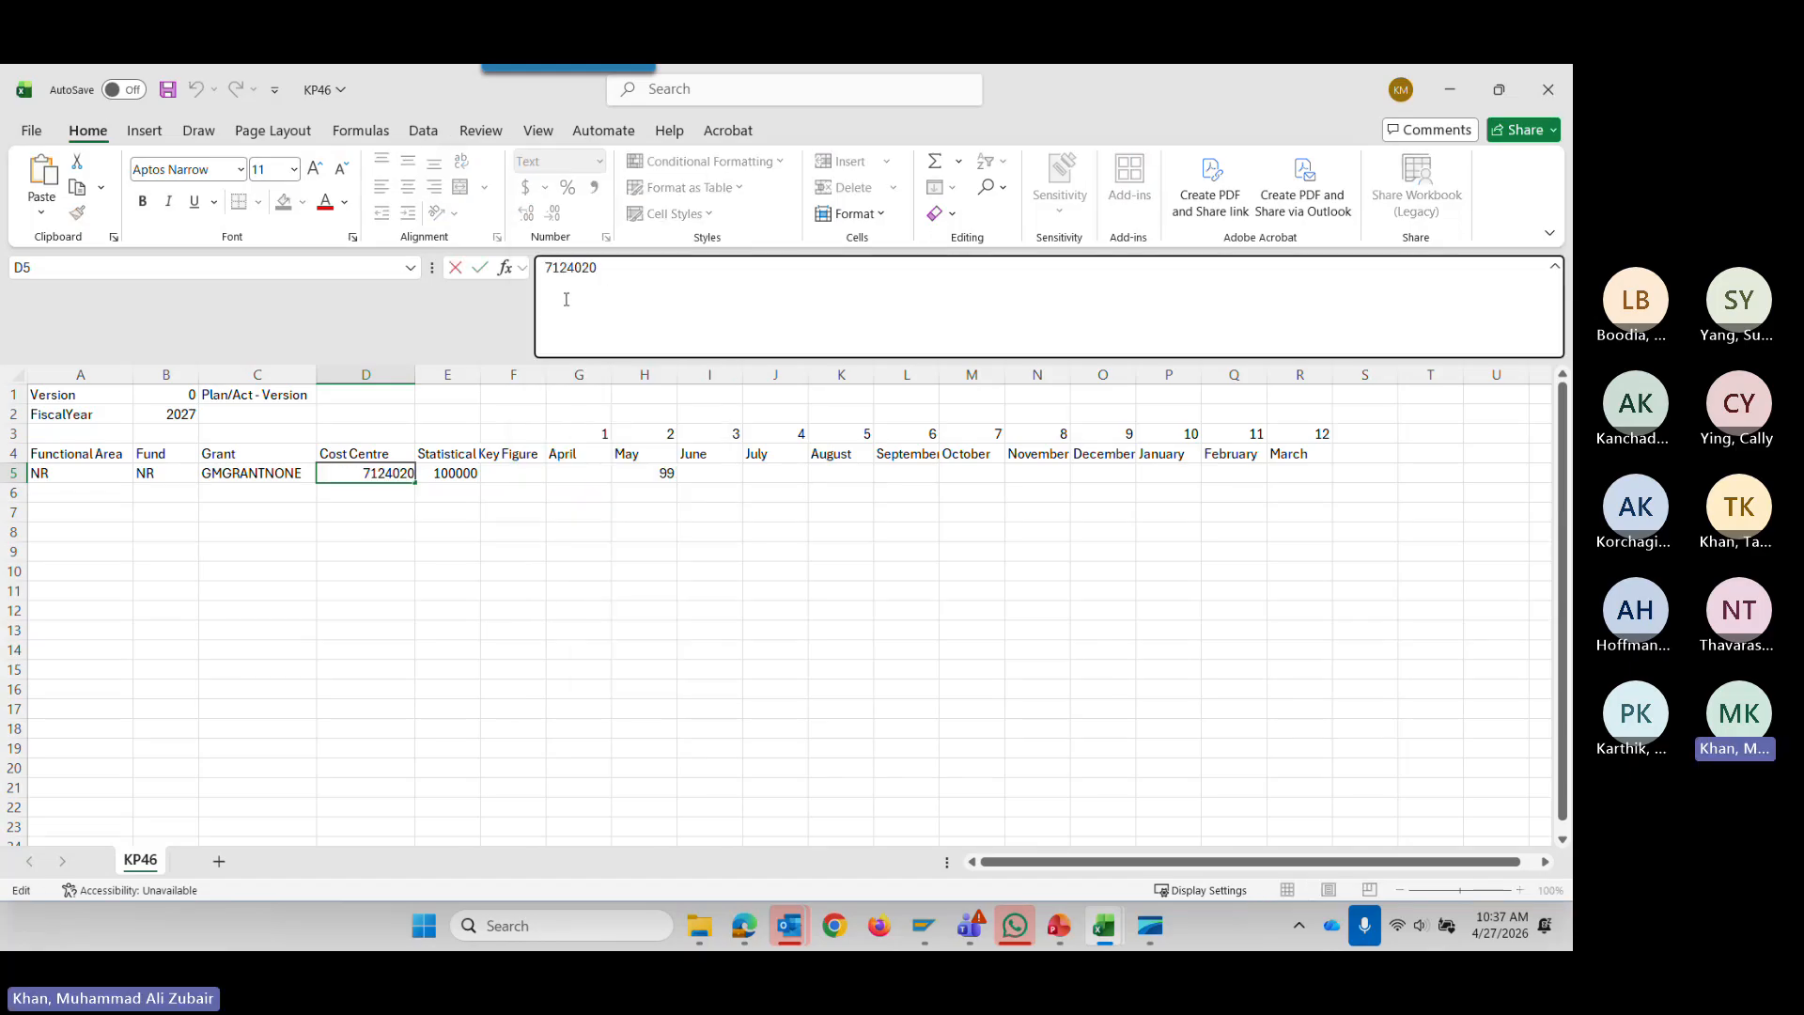
type("000")
left_click(357, 650)
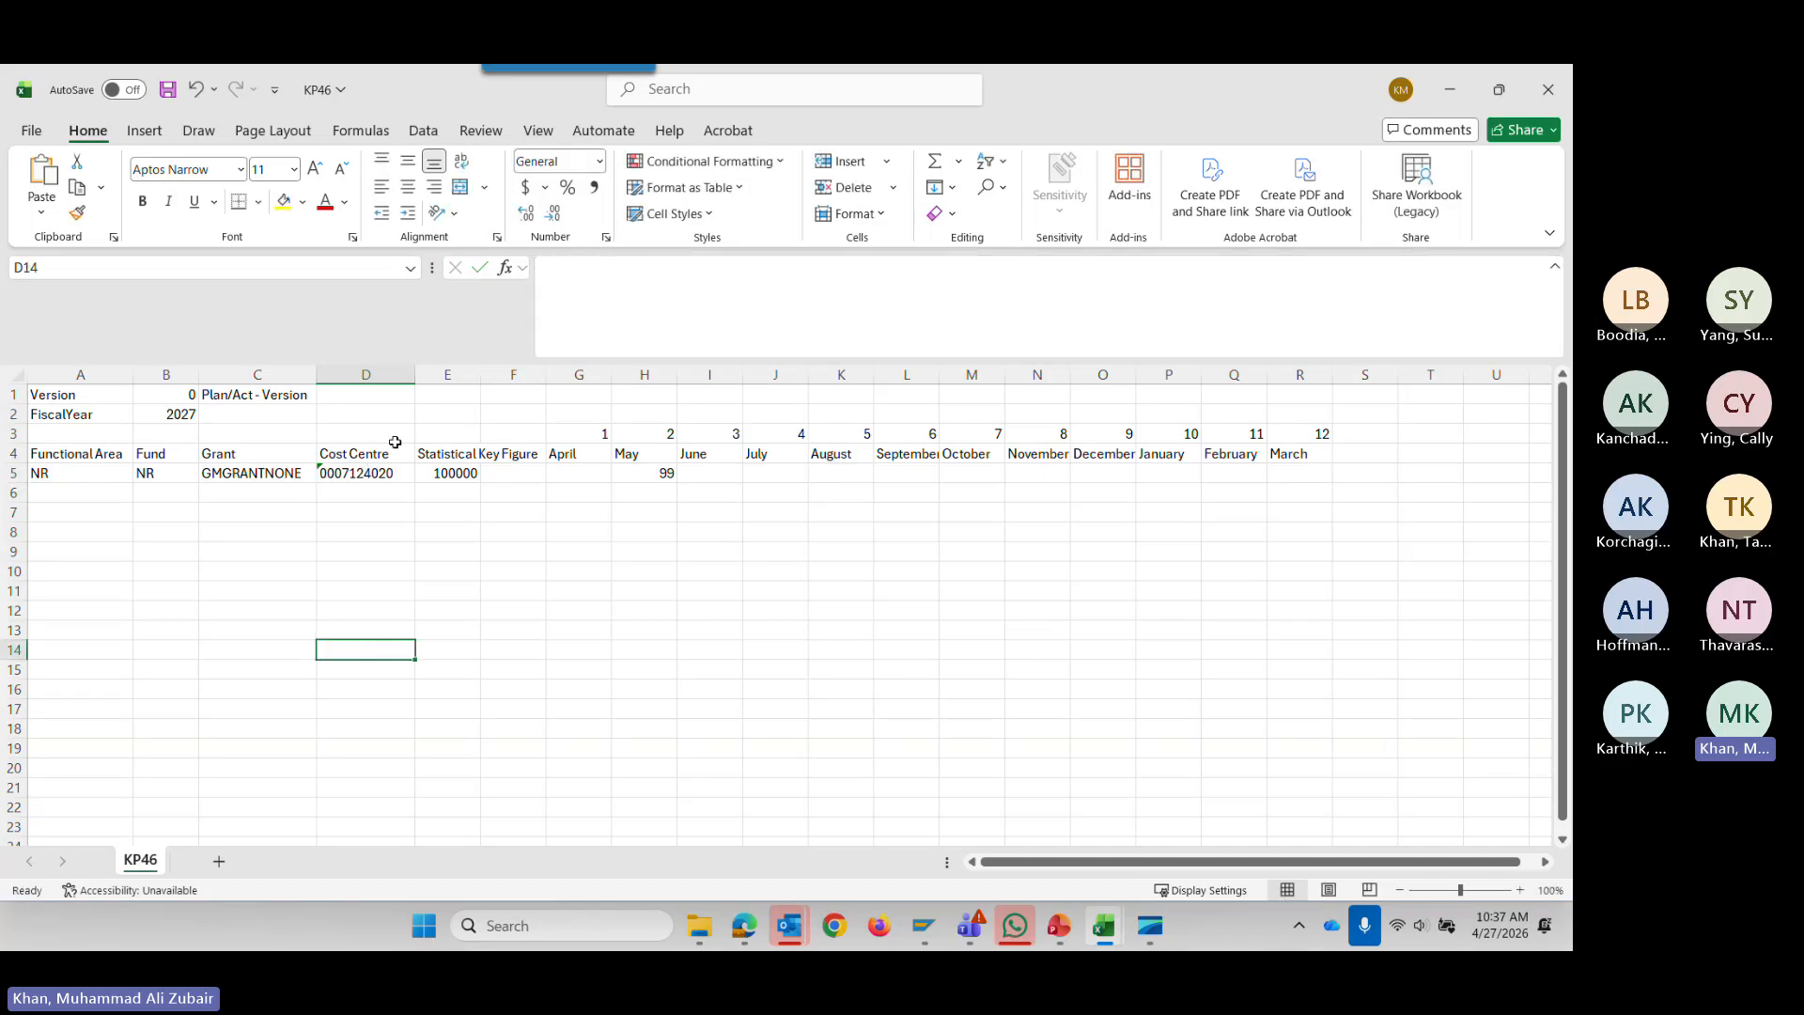
left_click(349, 477)
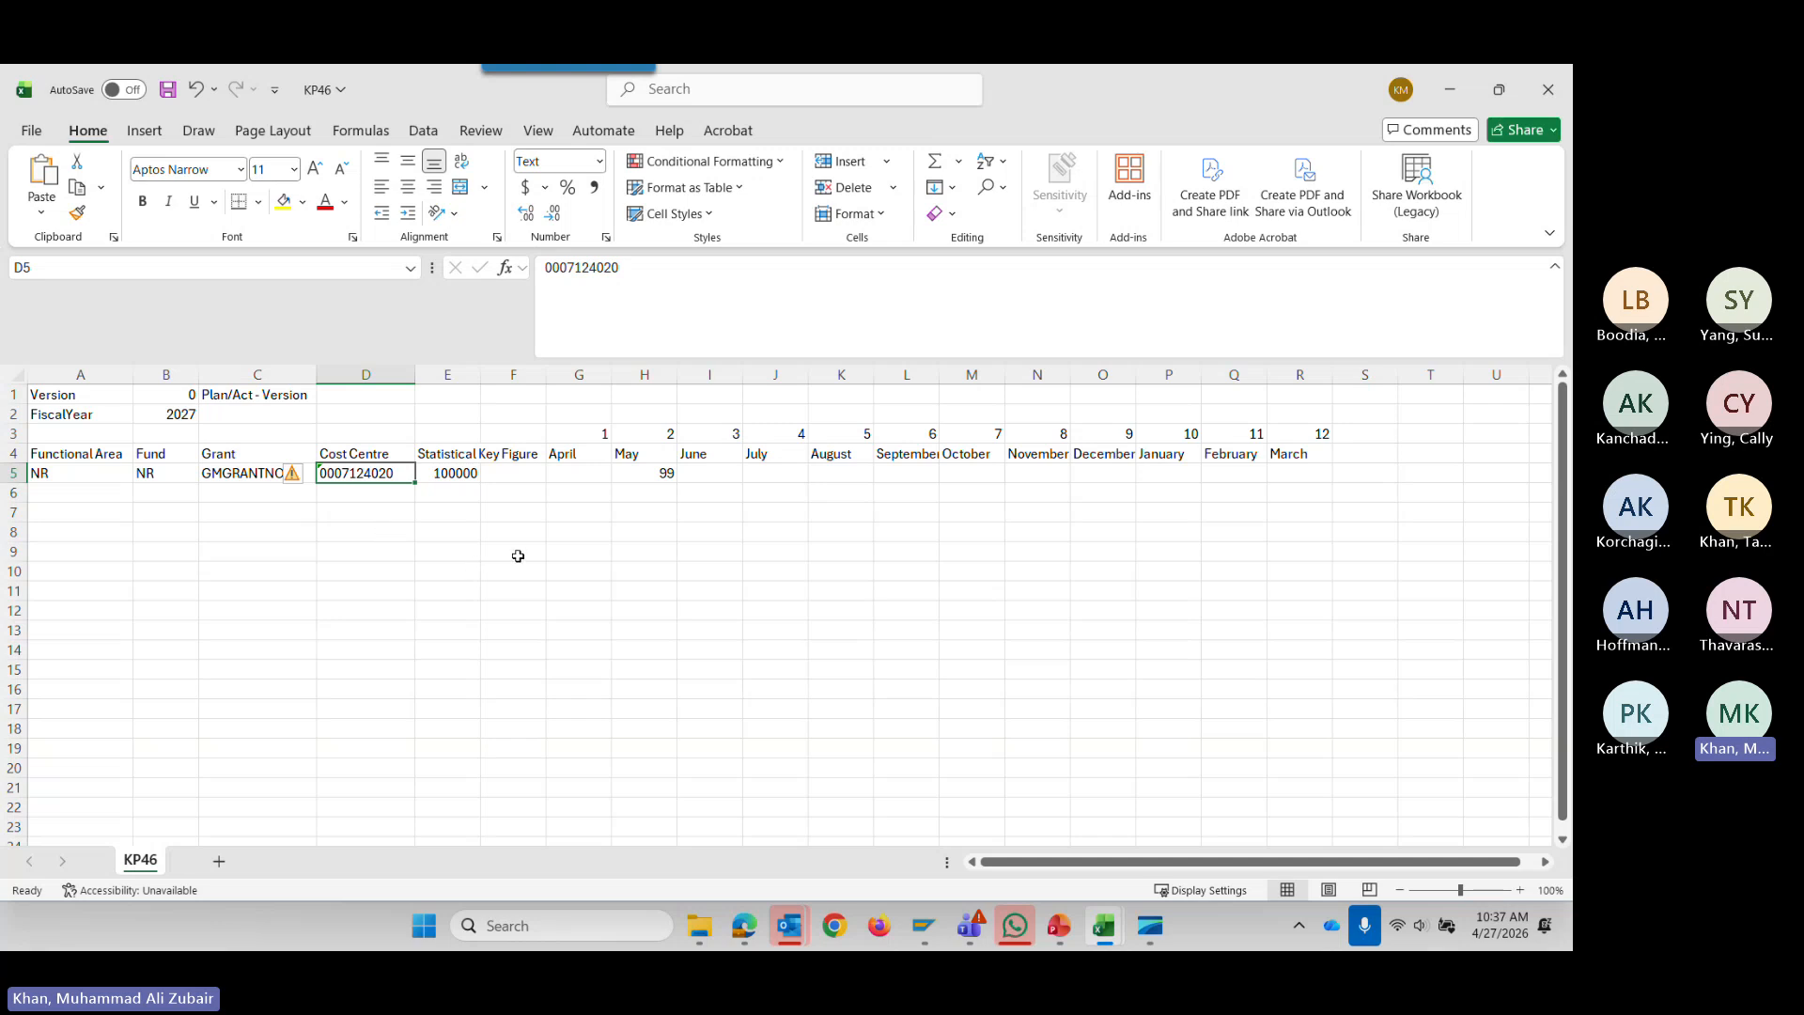
Set the June quantity of the cost centre row to 10 and clear its May quantity.
left_click(646, 478)
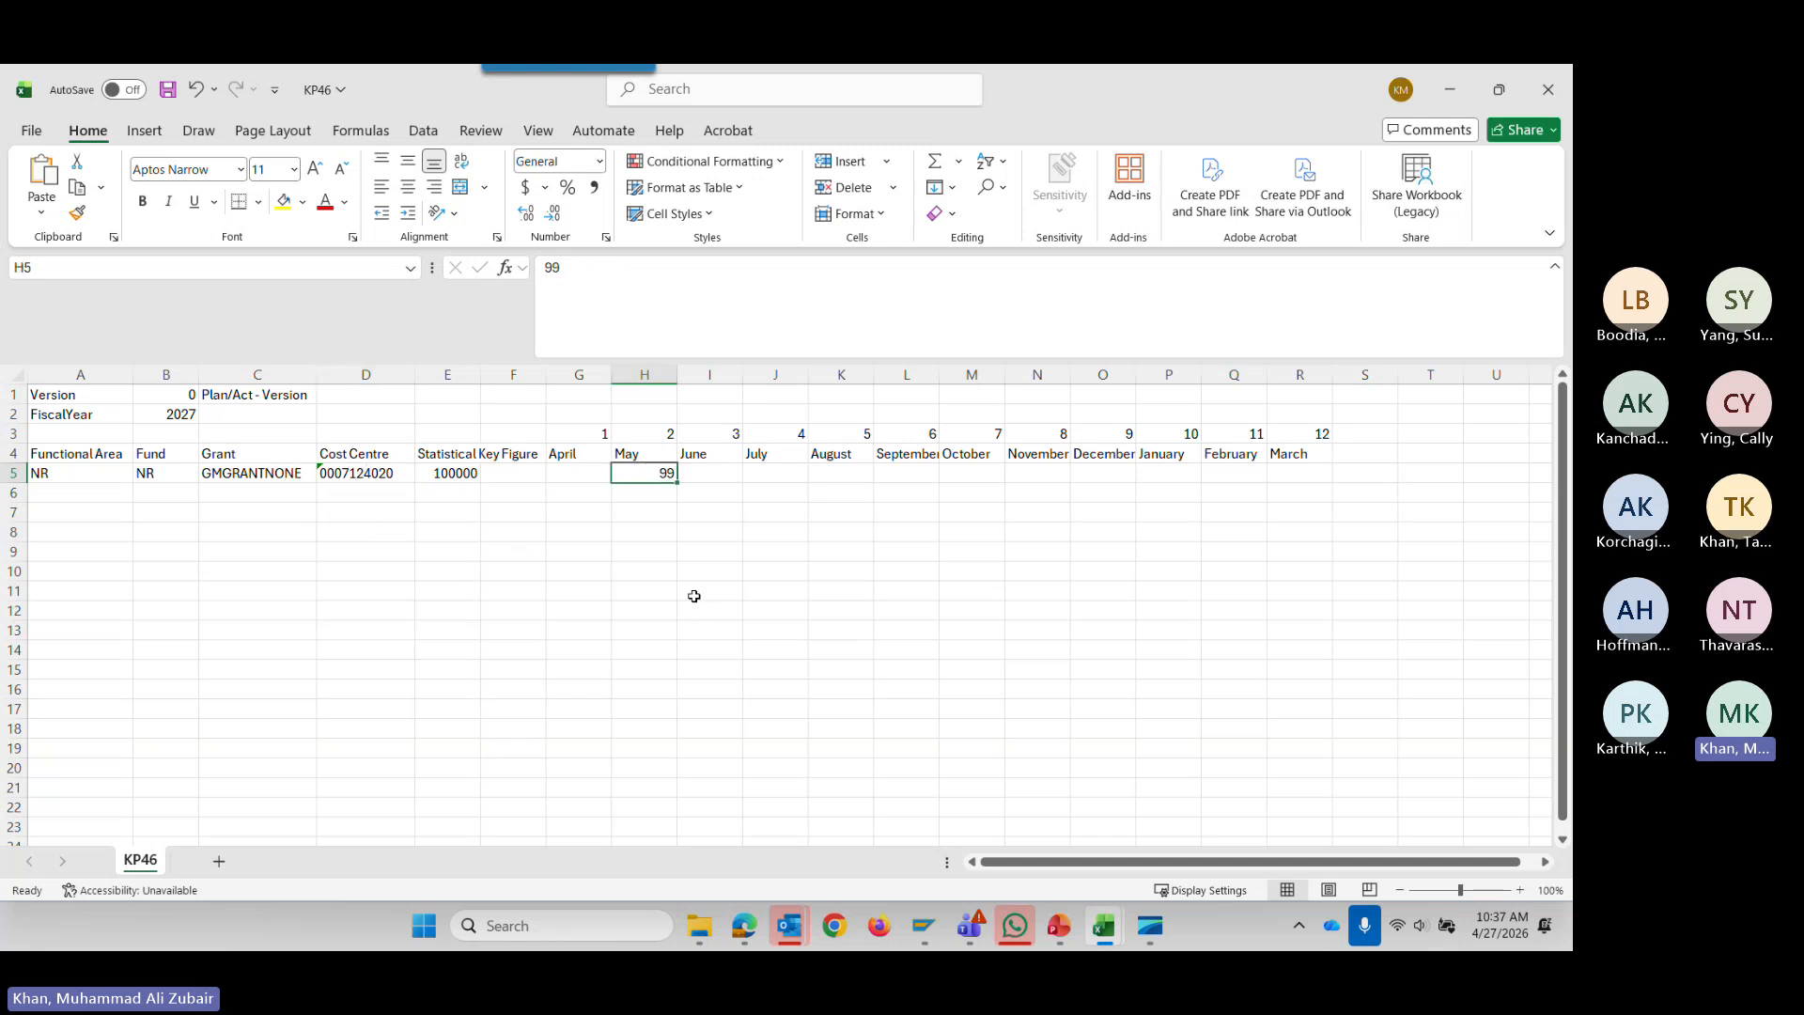
left_click(694, 479)
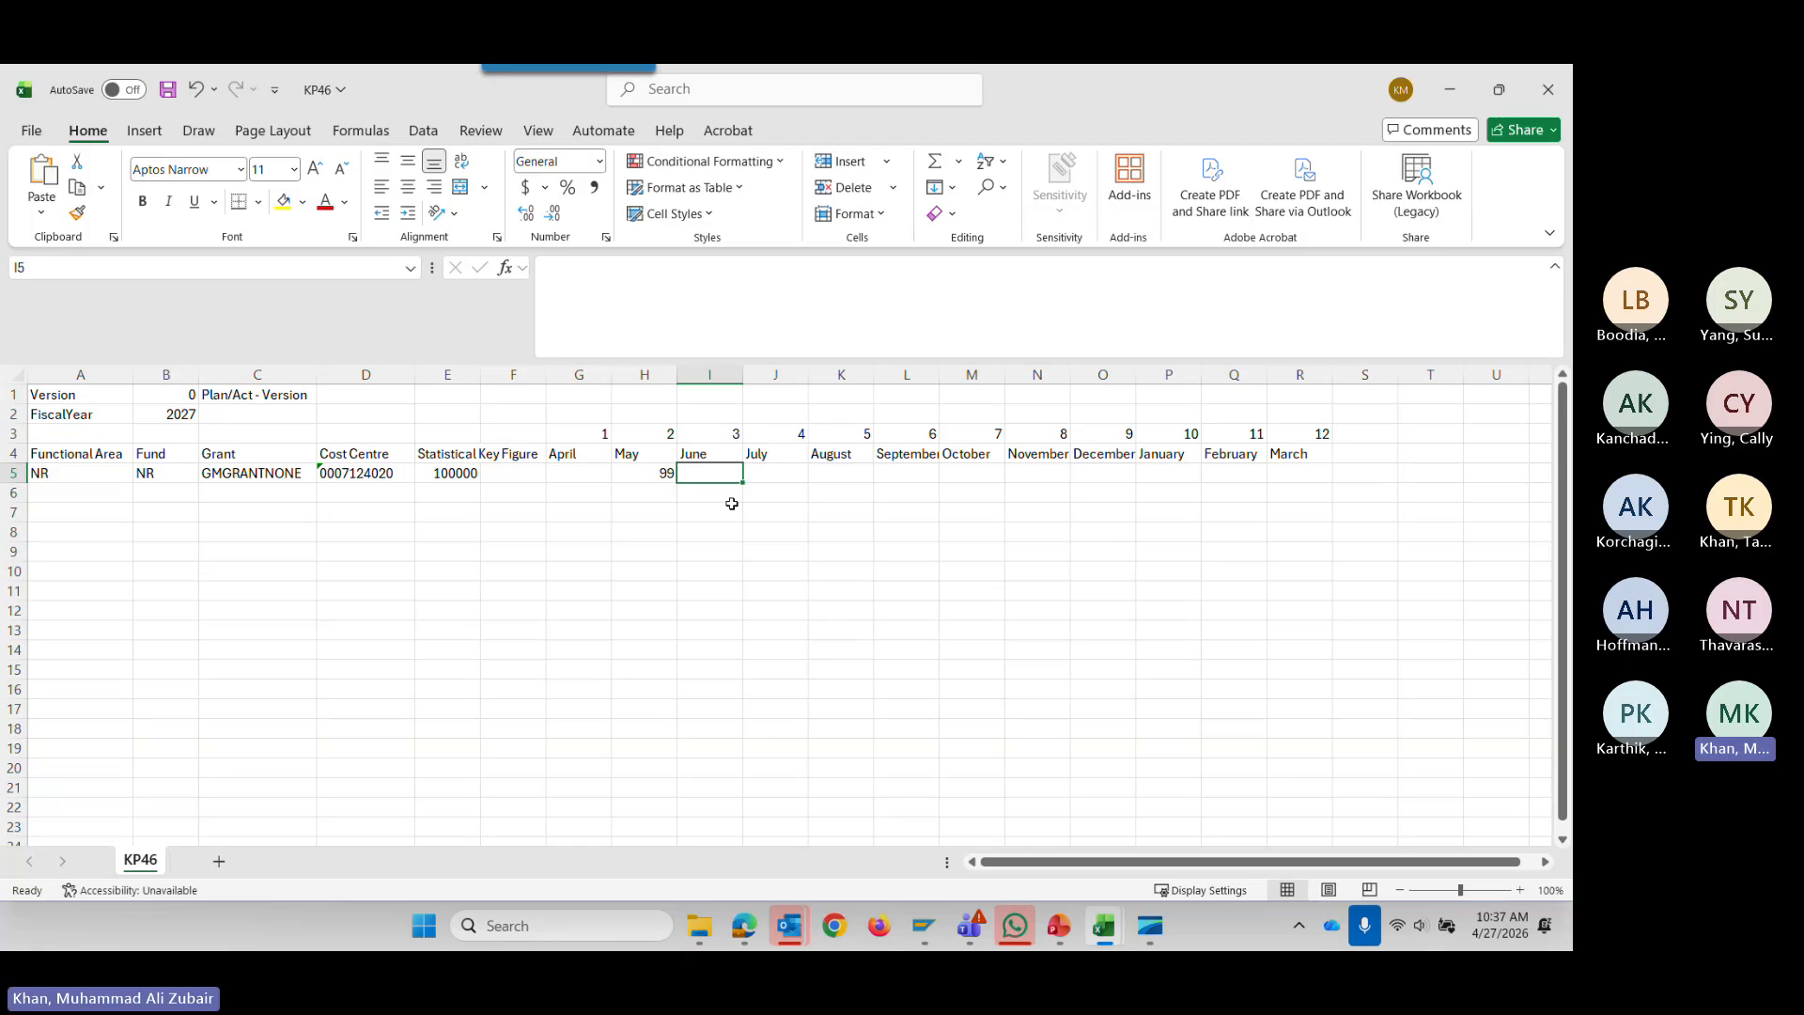
type("10")
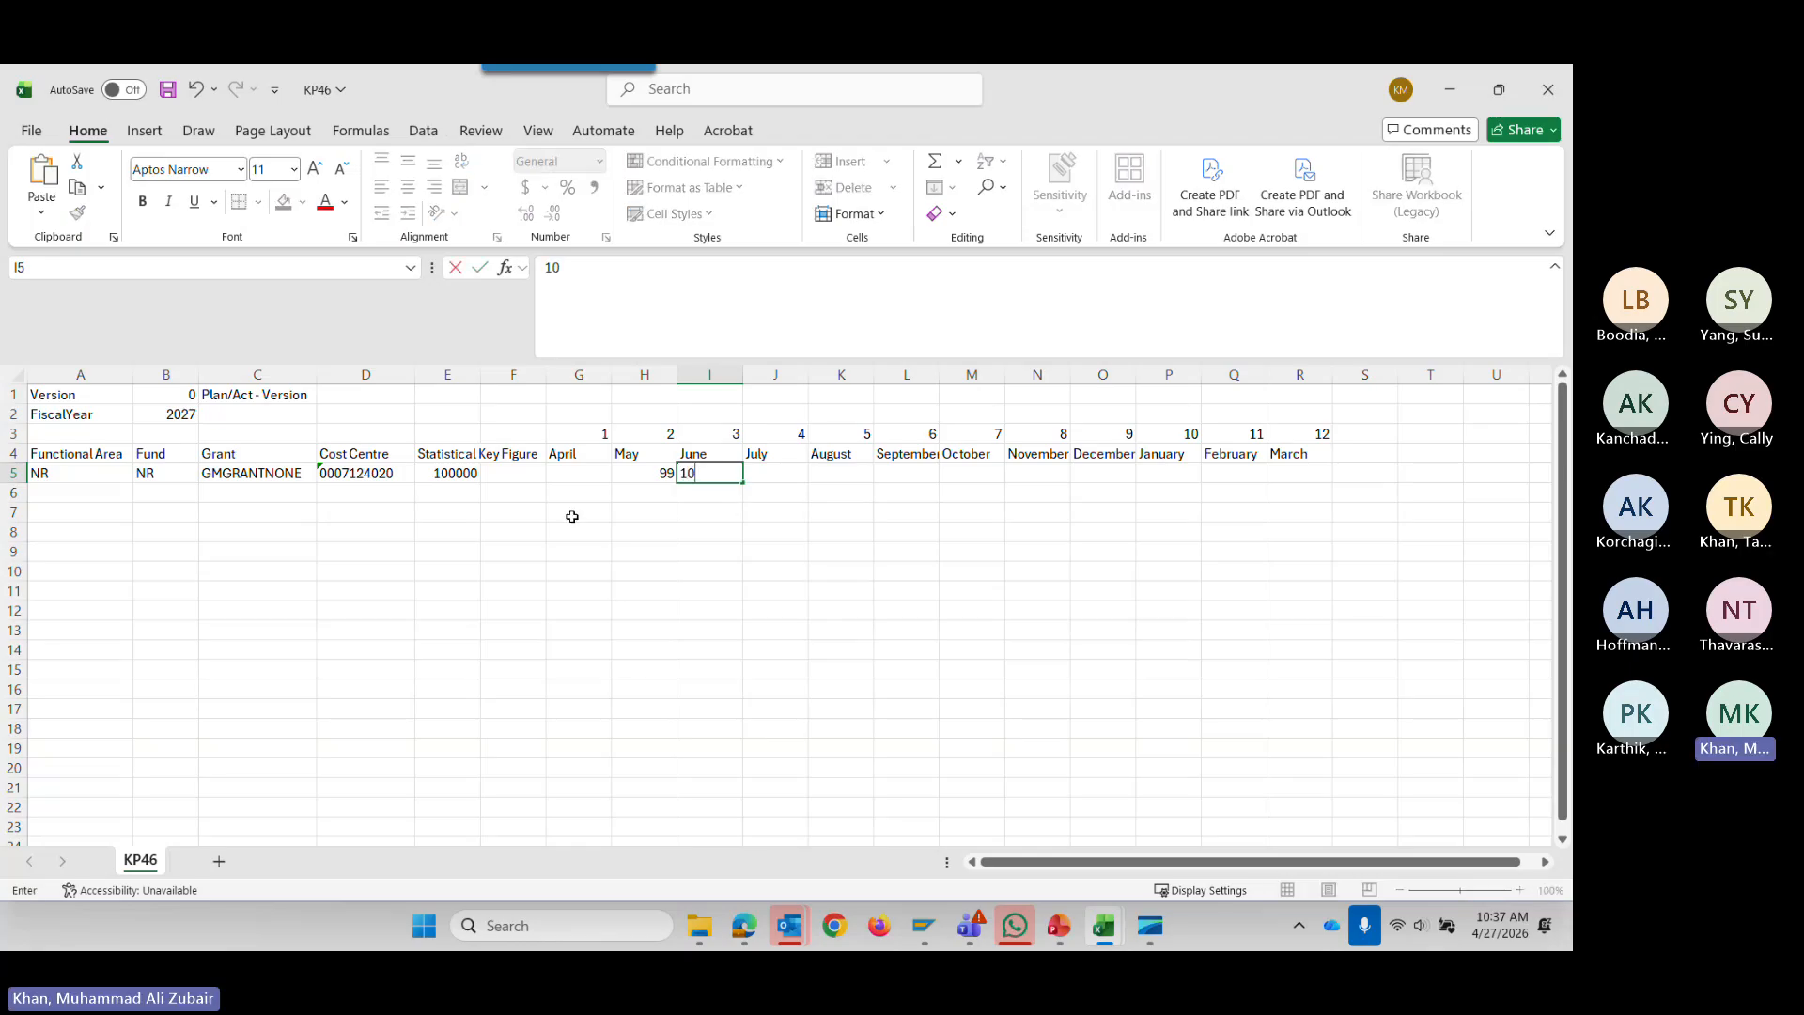
left_click(638, 471)
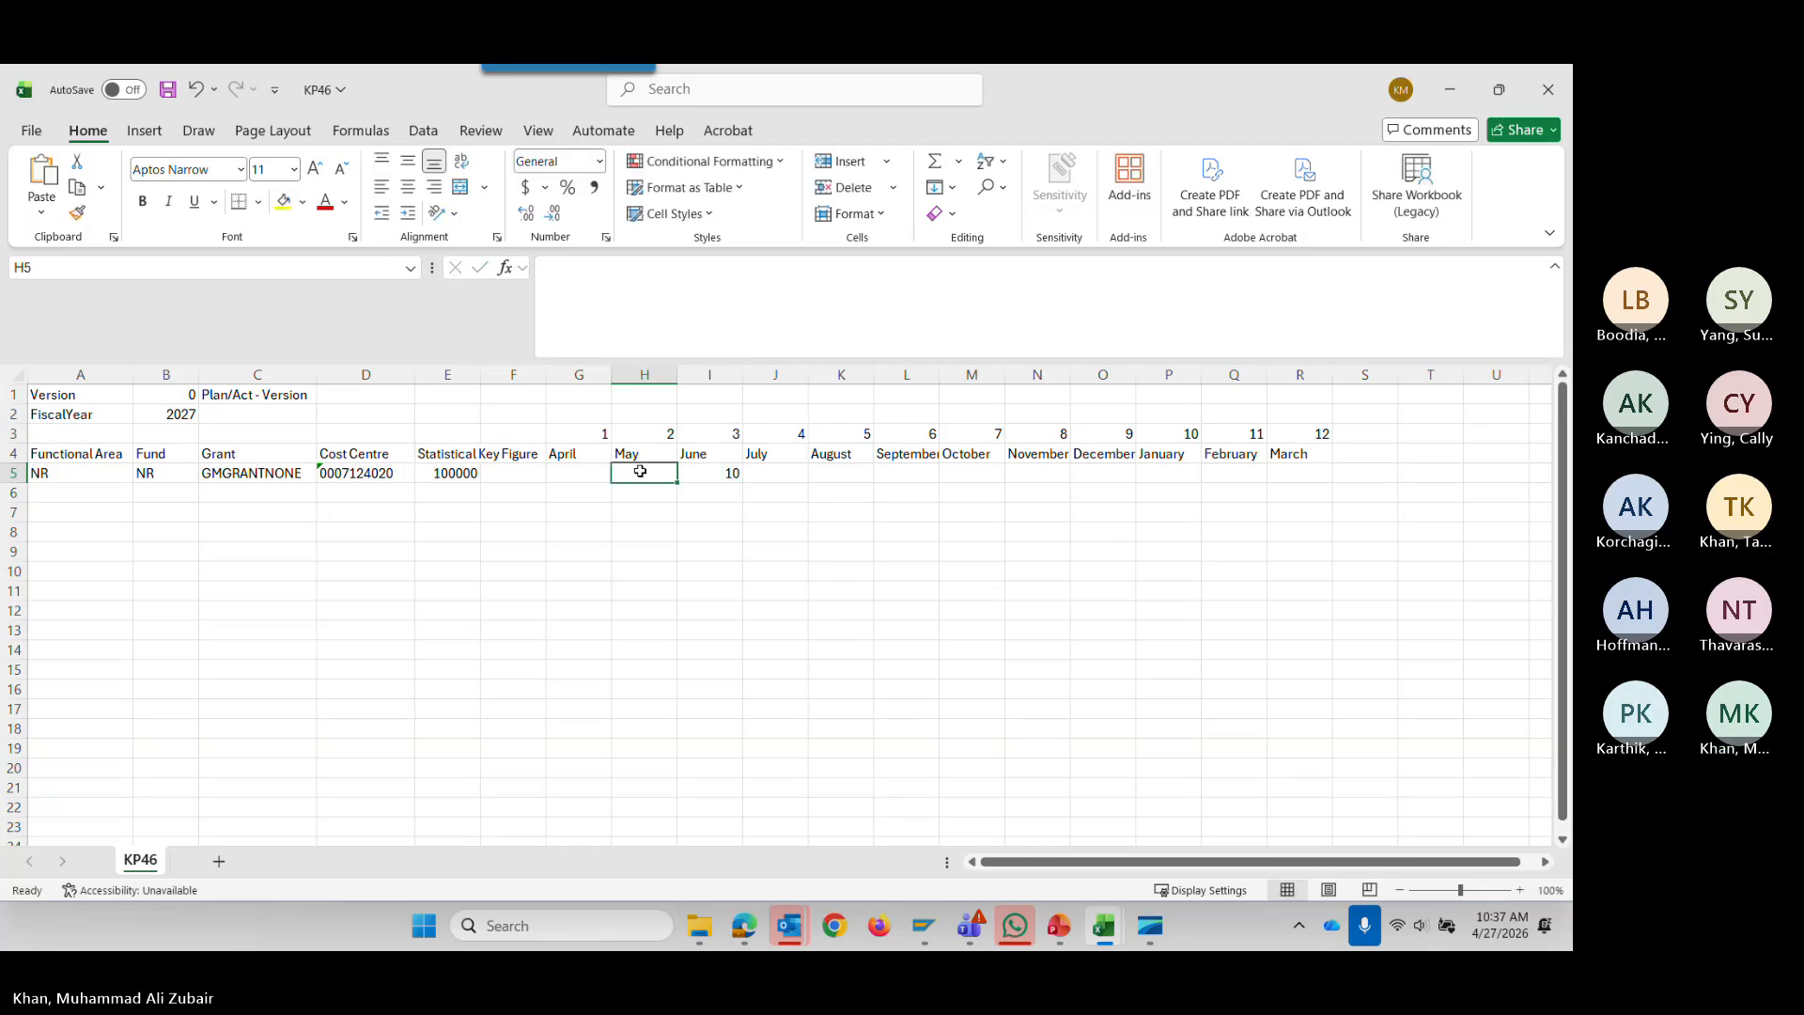
key("Delete")
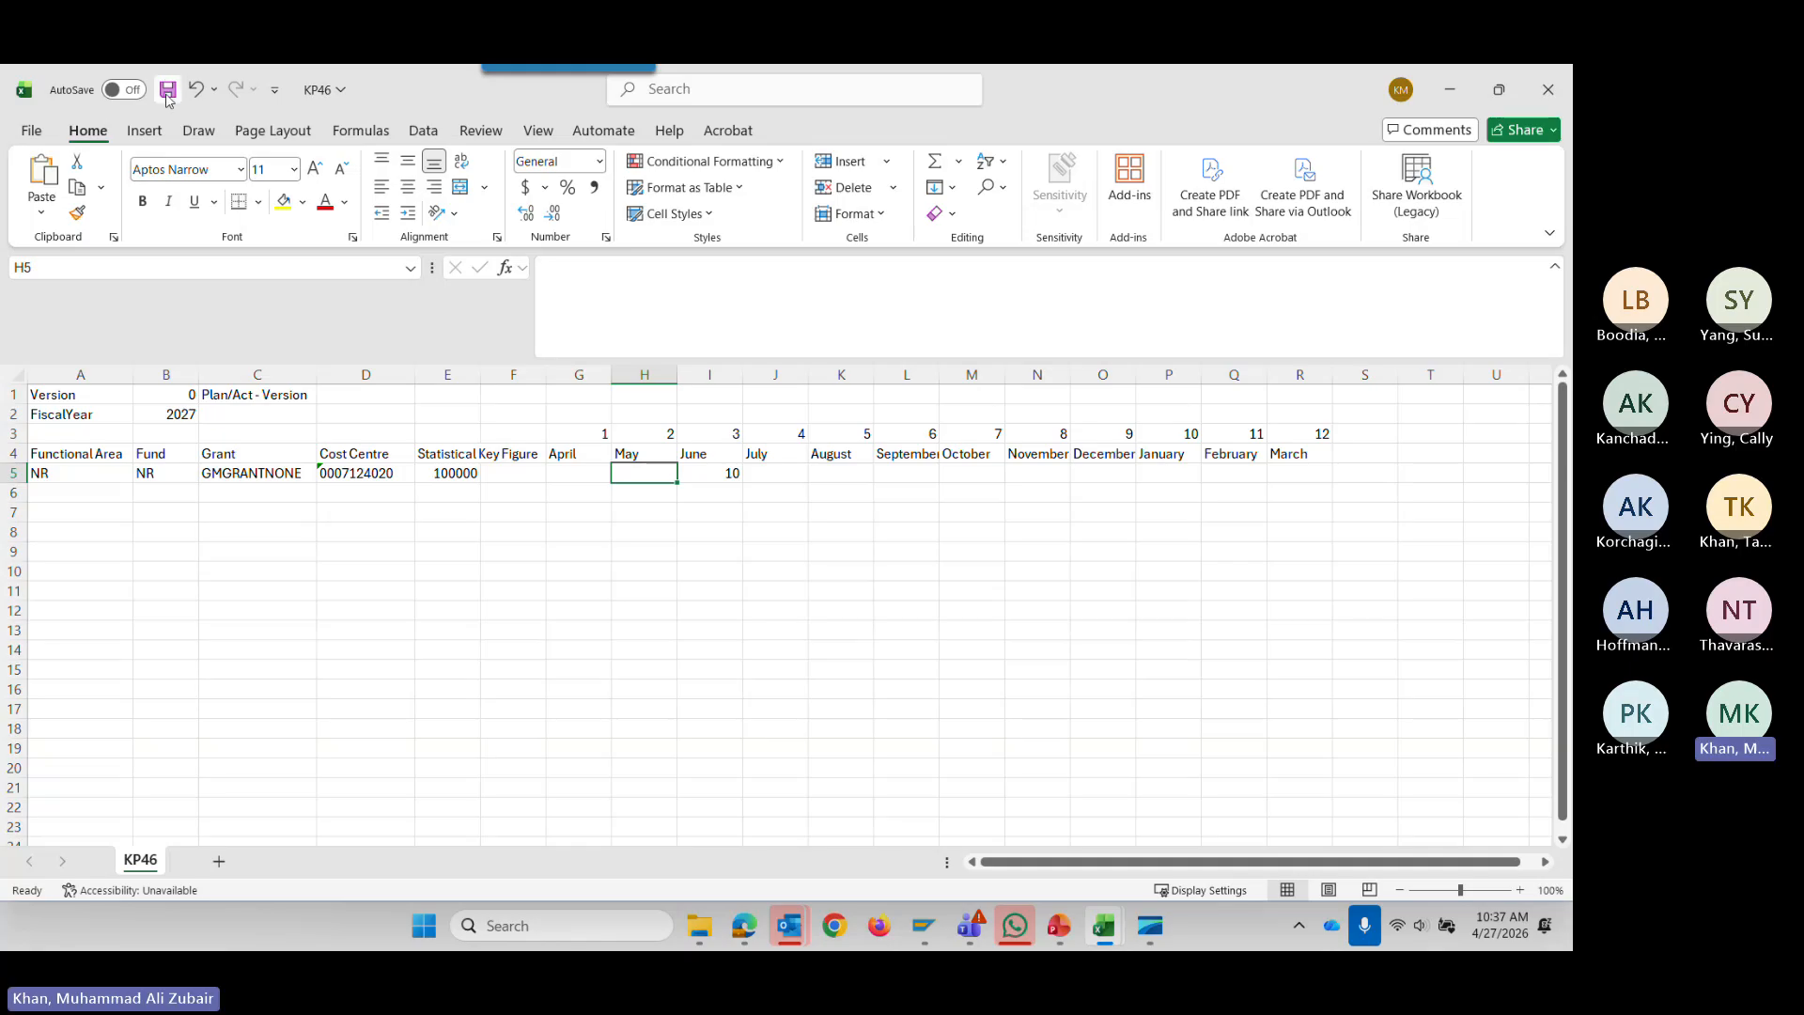
Remove the .xls extension from the save name and try to save the sheet as tab-delimited text named KP46.
left_click(31, 132)
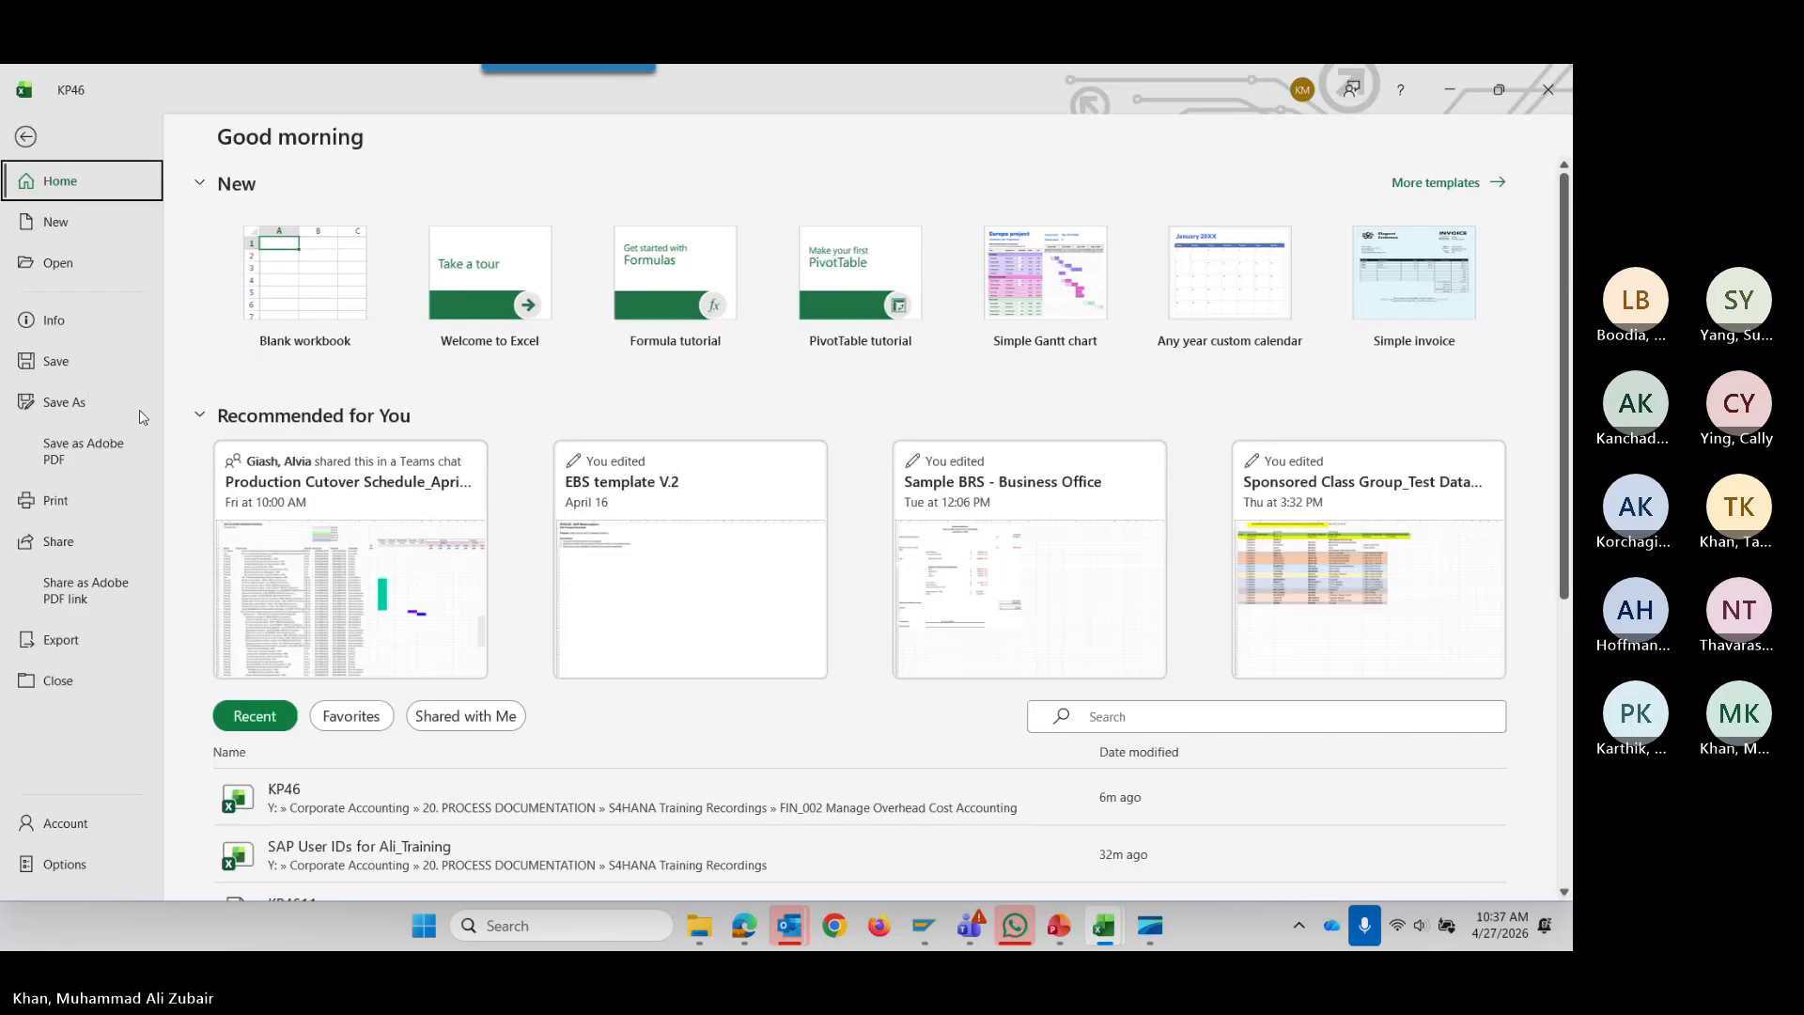
left_click(93, 406)
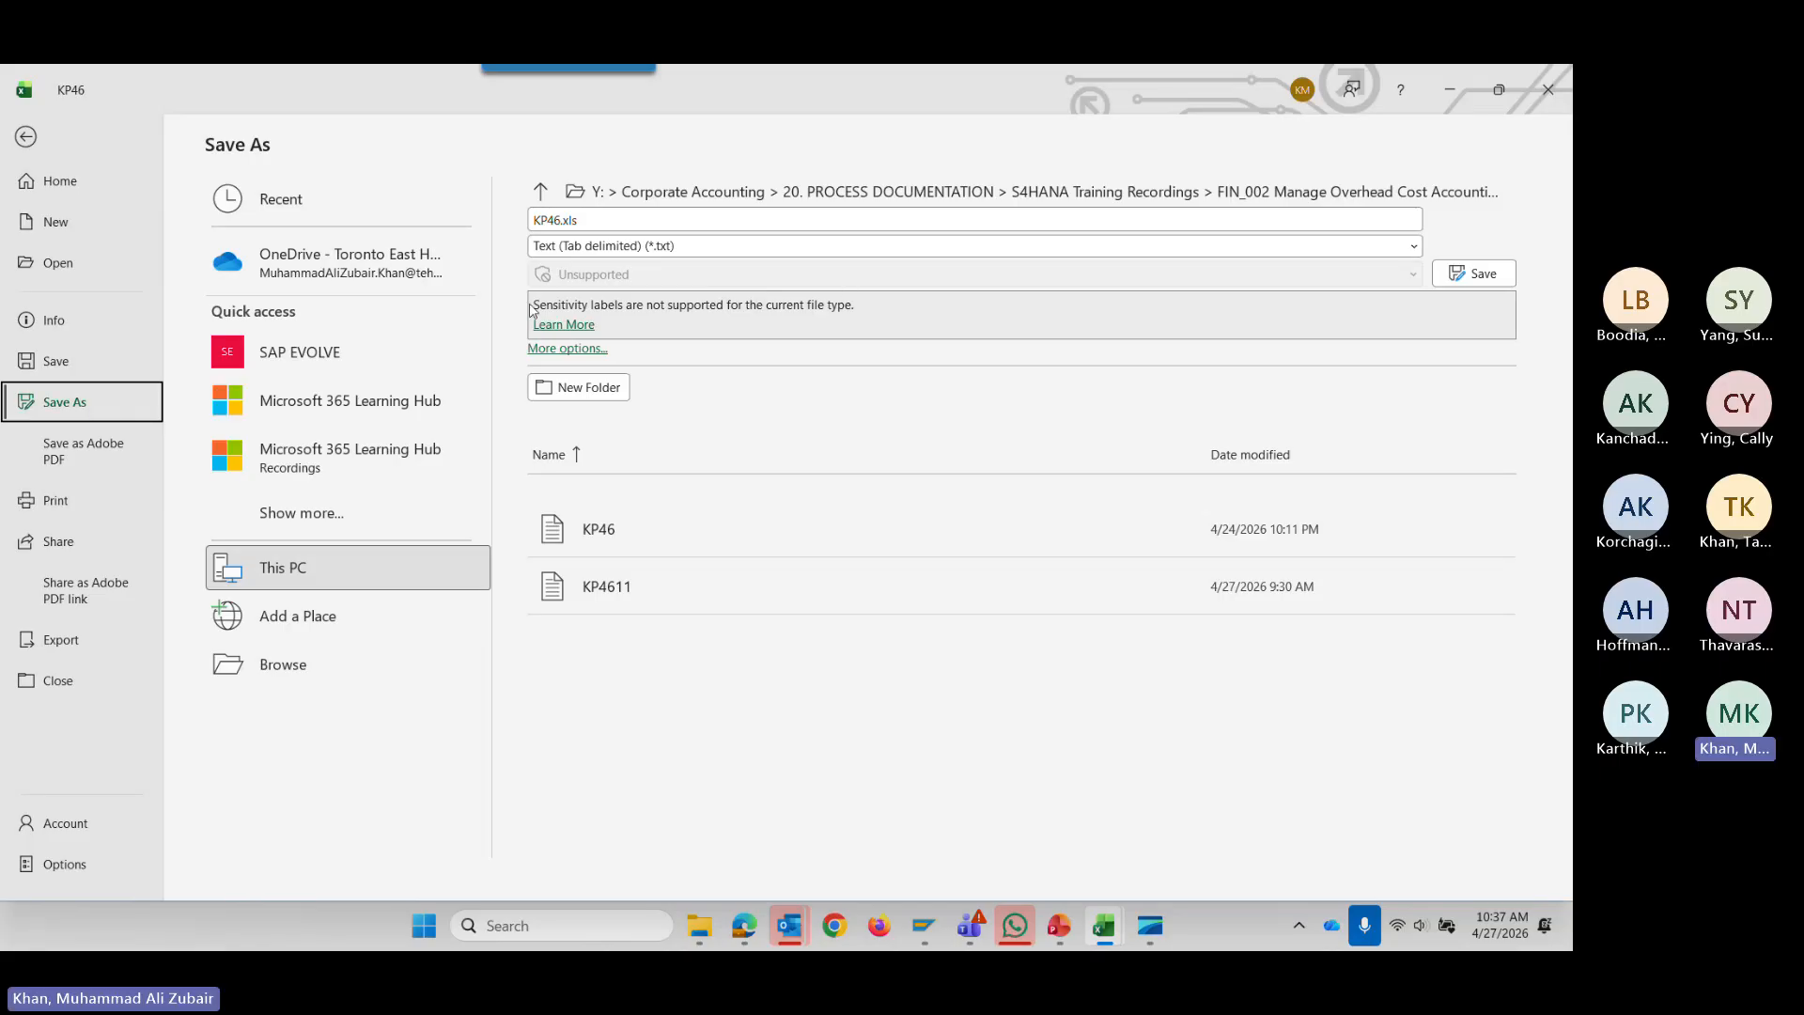
left_click(619, 220)
left_click(621, 219)
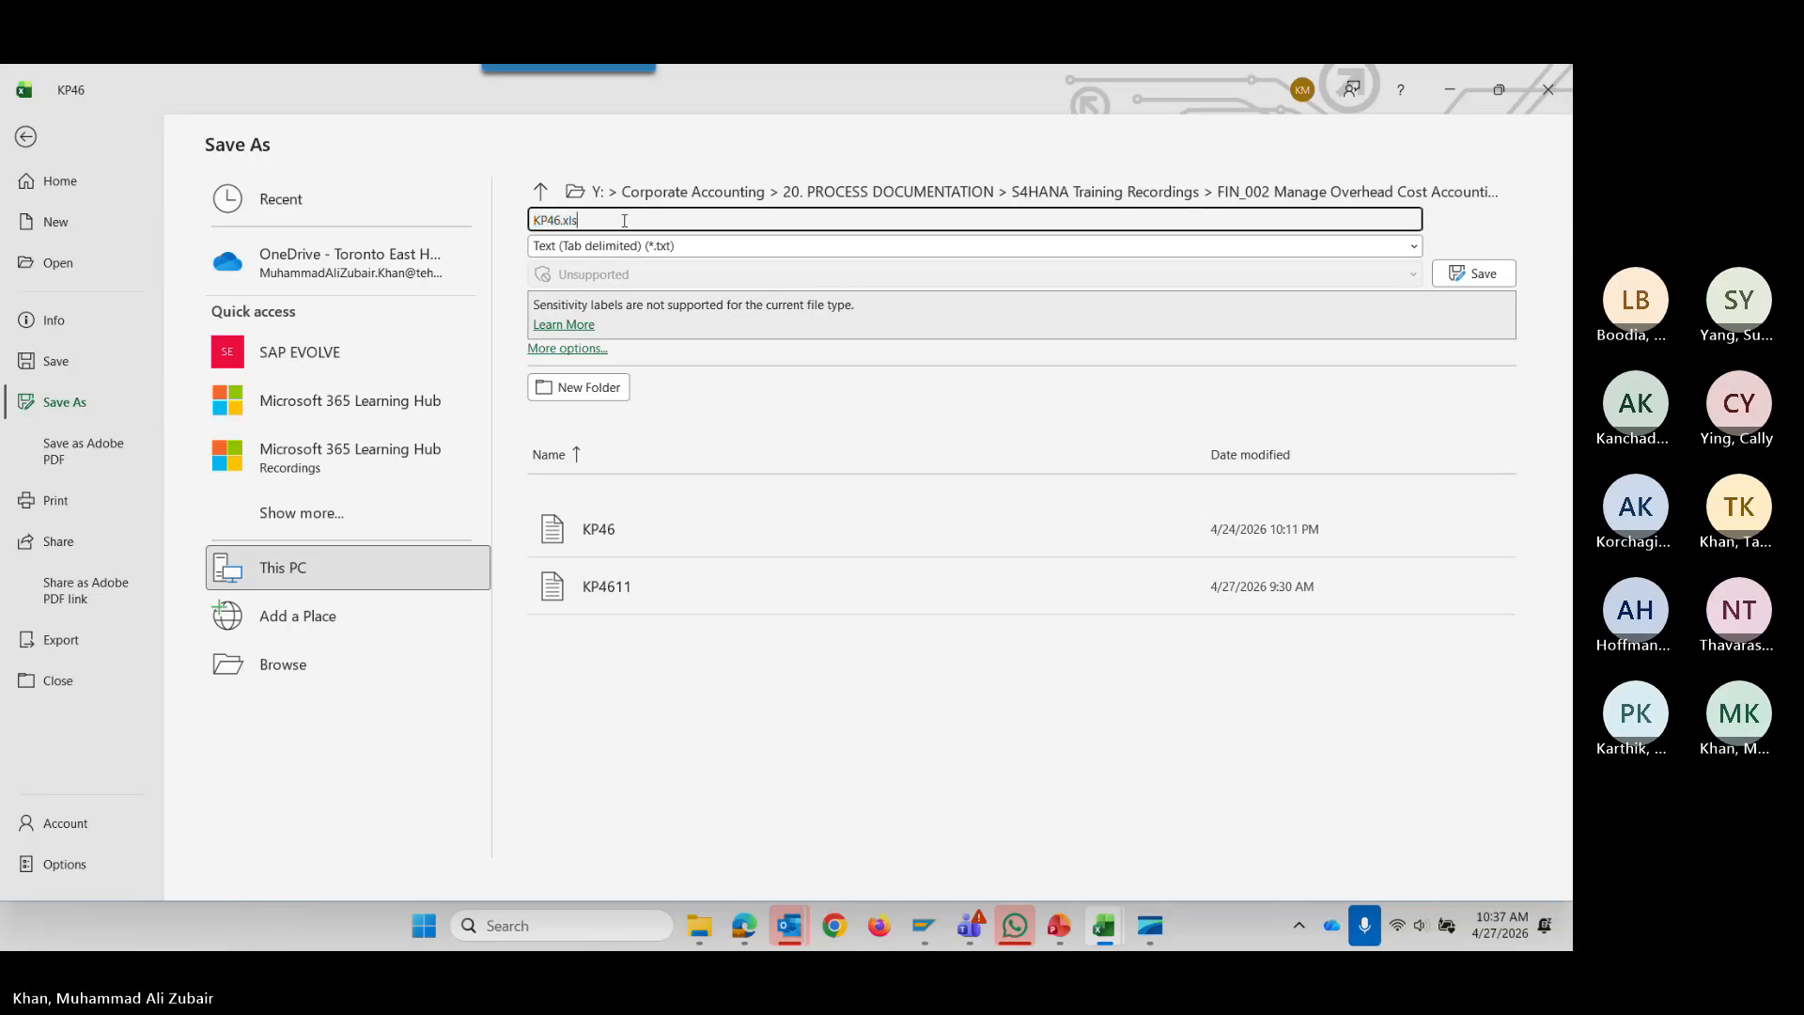
key("BackSpace")
key("BackSpace")
key("BackSpace")
key("BackSpace")
left_click(1455, 272)
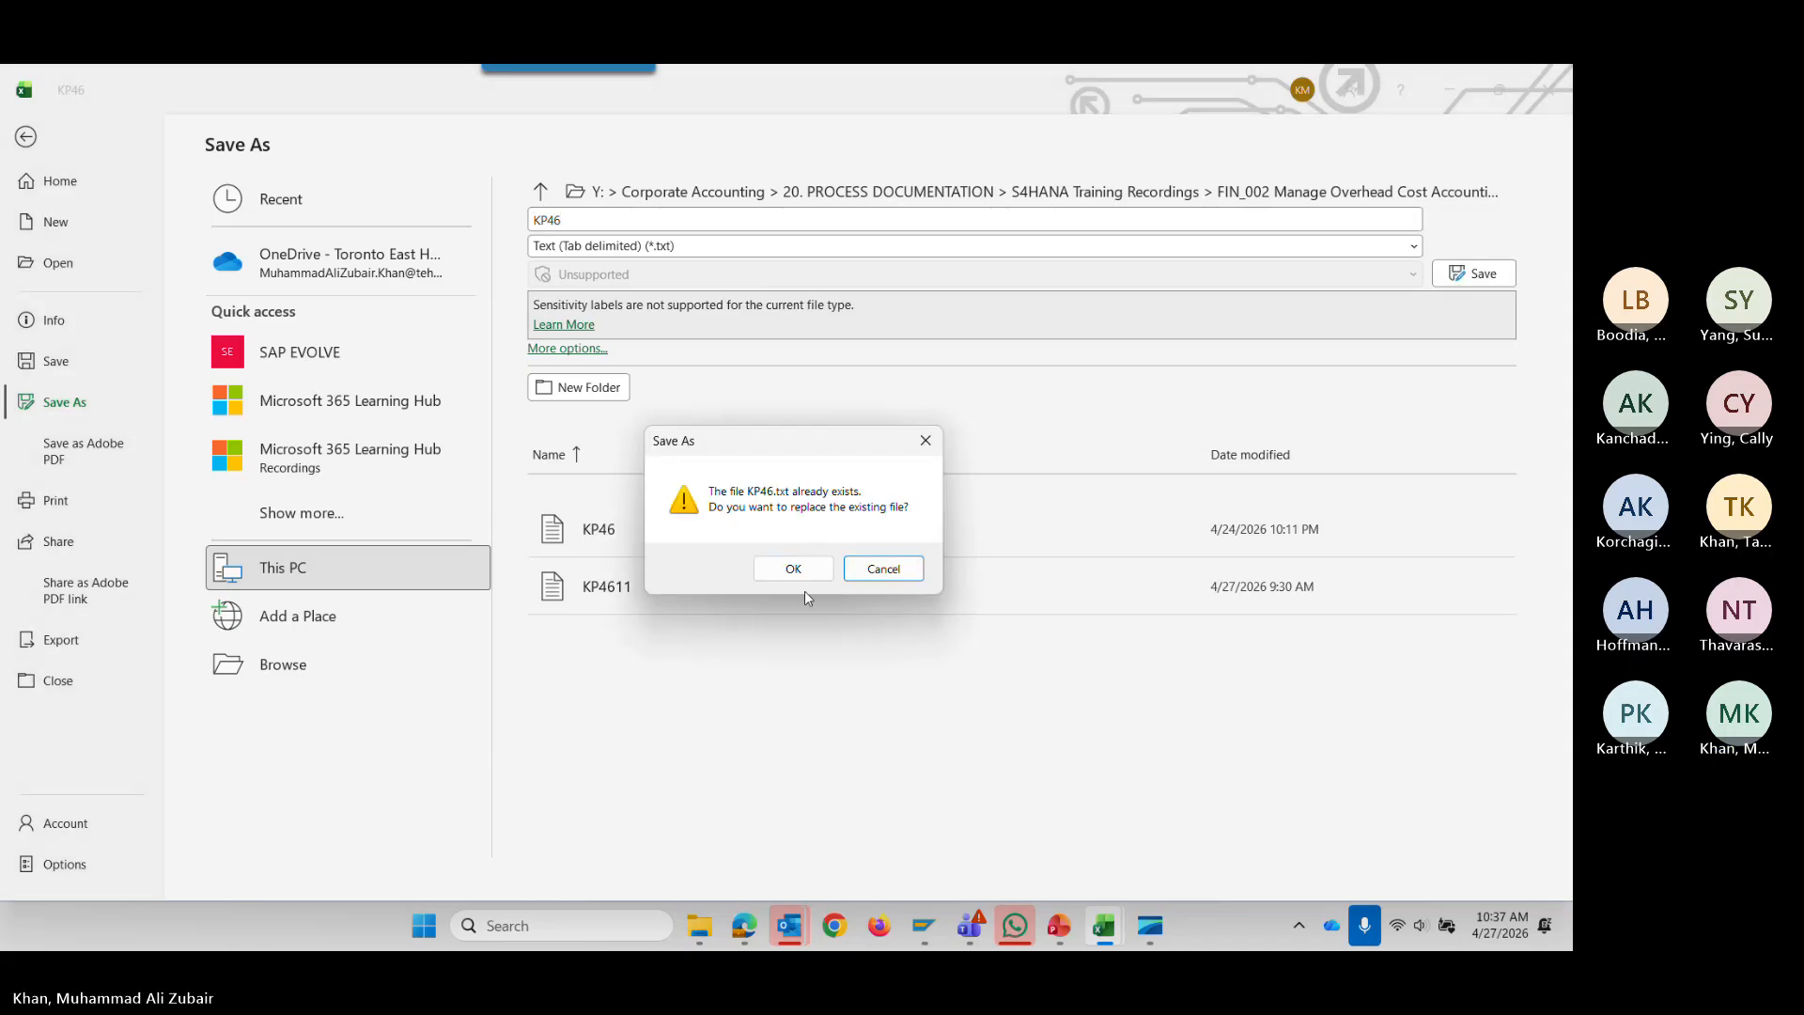
left_click(884, 571)
Save the sheet as a tab-delimited text file named KP4610 in the same folder, and close the workbook.
left_click(582, 222)
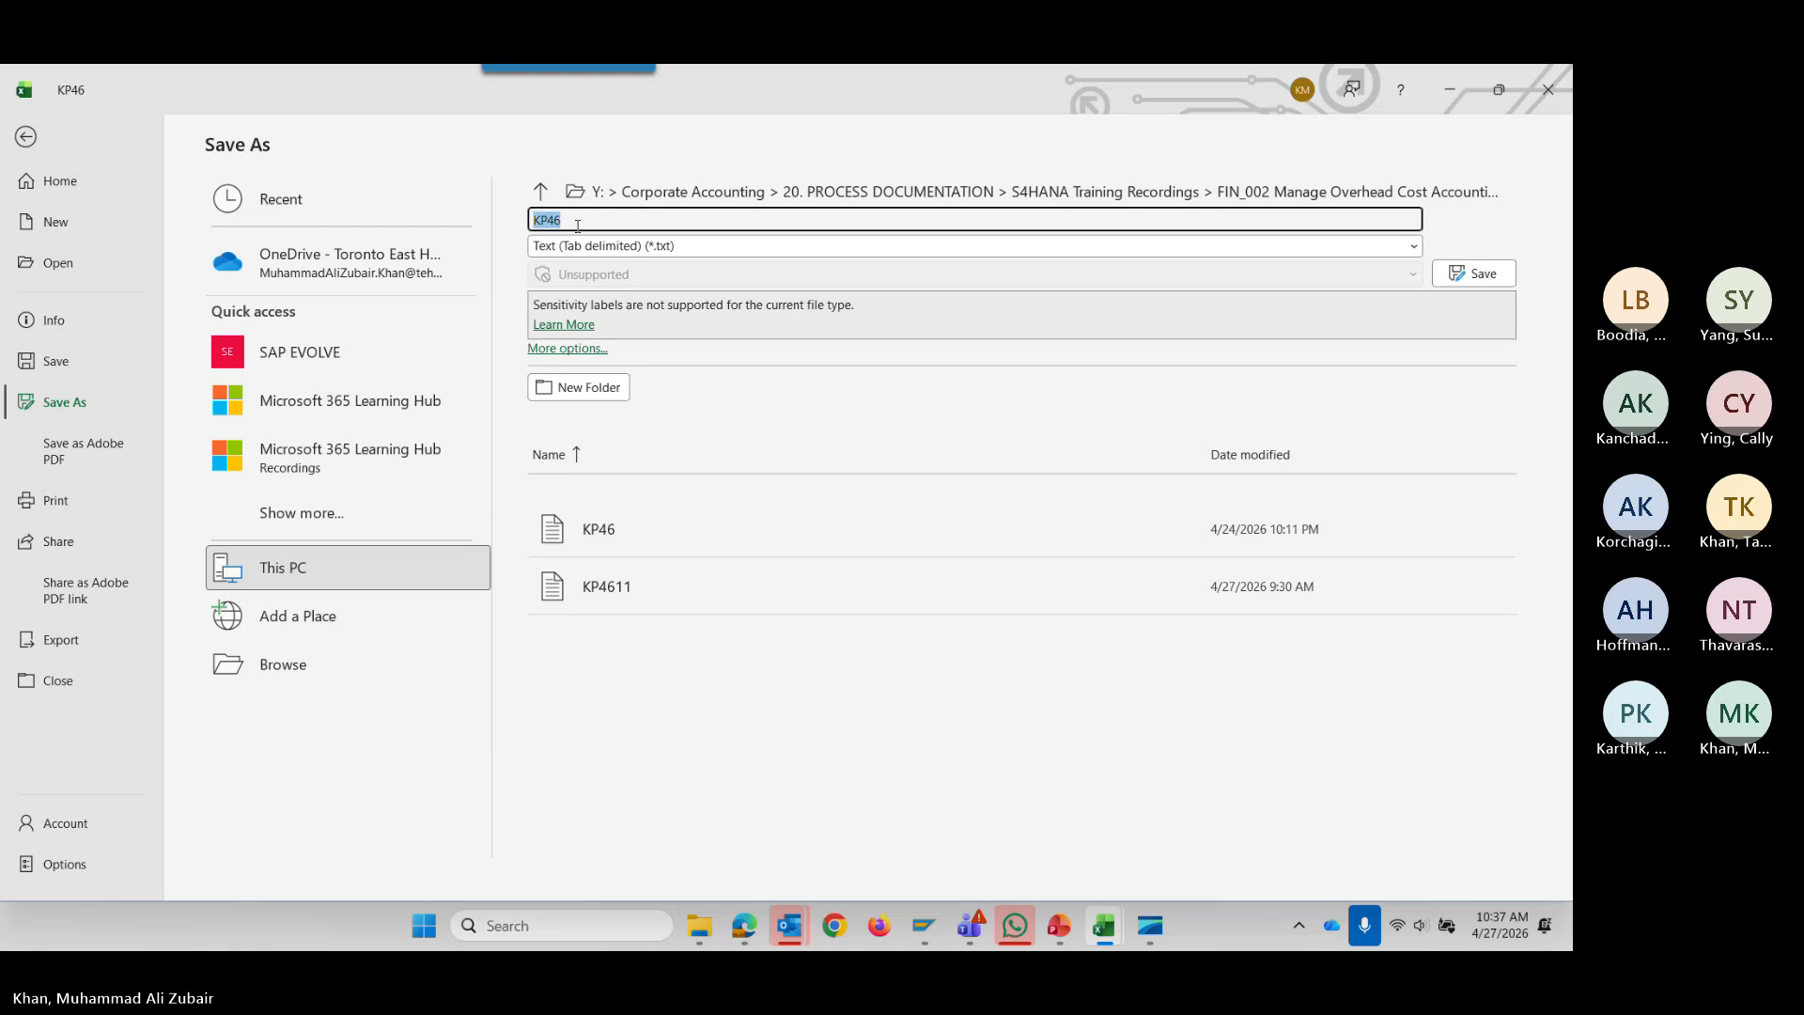
left_click(586, 224)
type("10")
left_click(1463, 266)
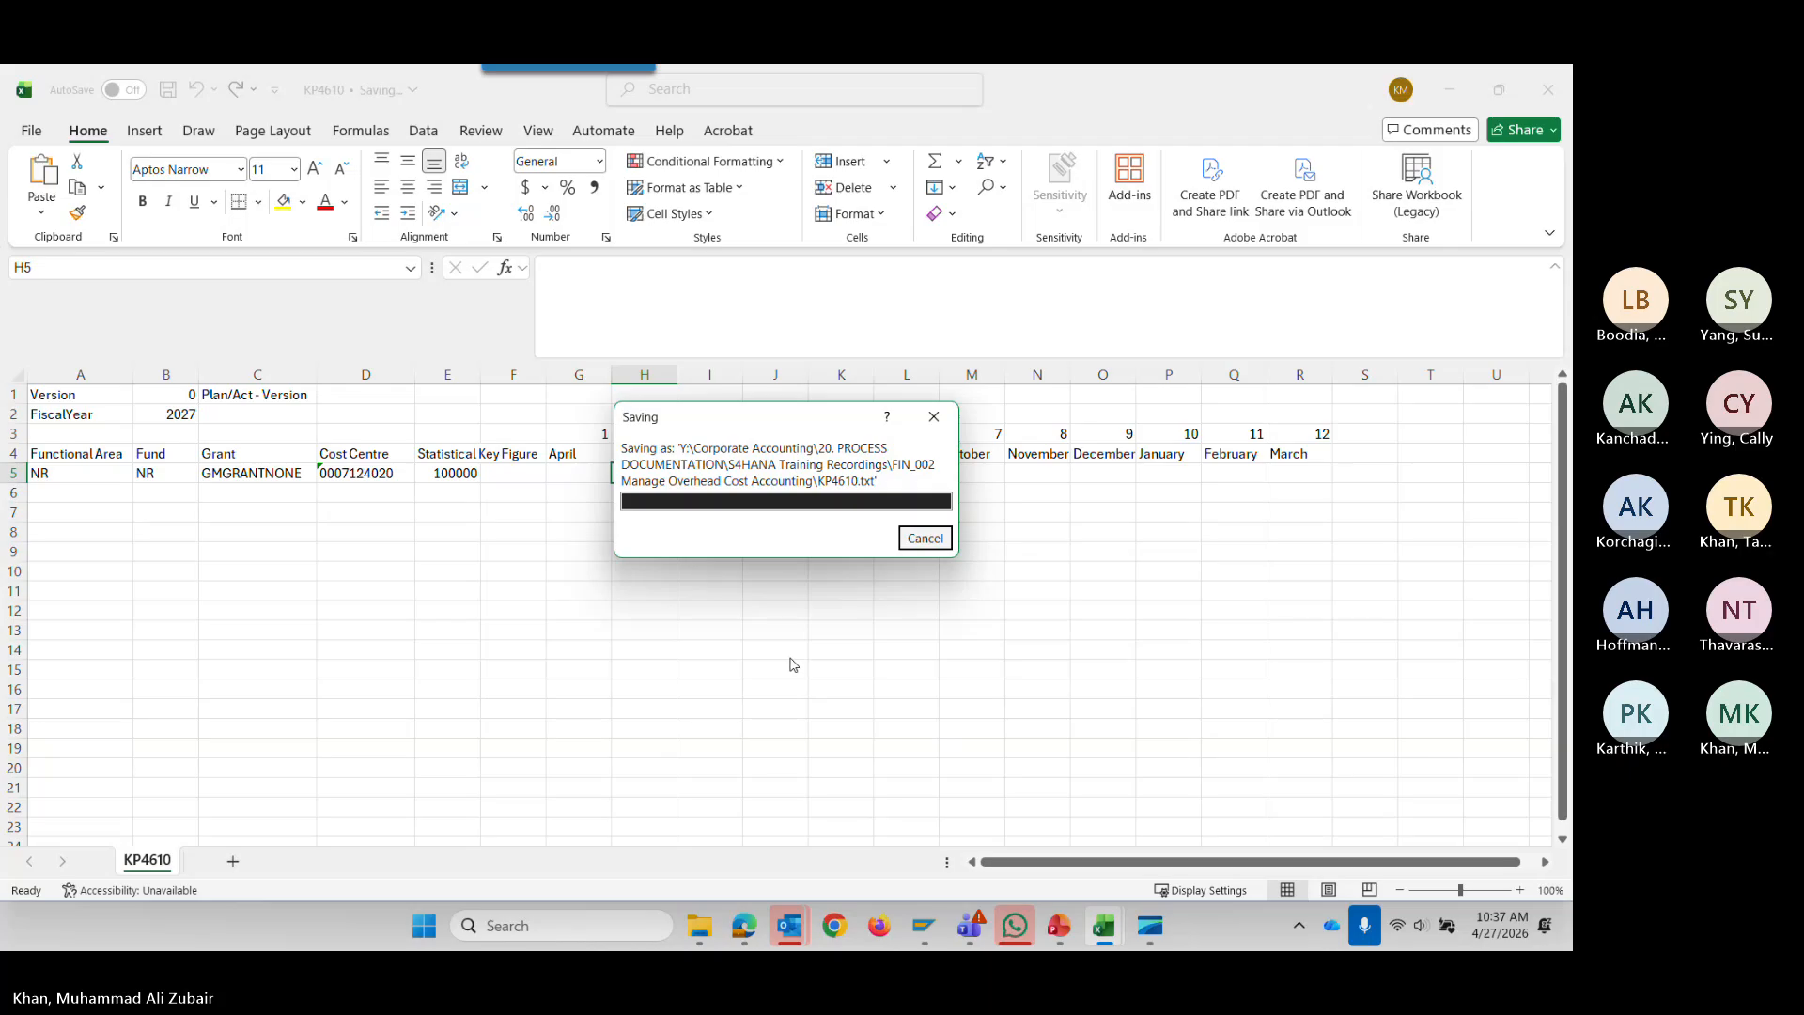
left_click(773, 726)
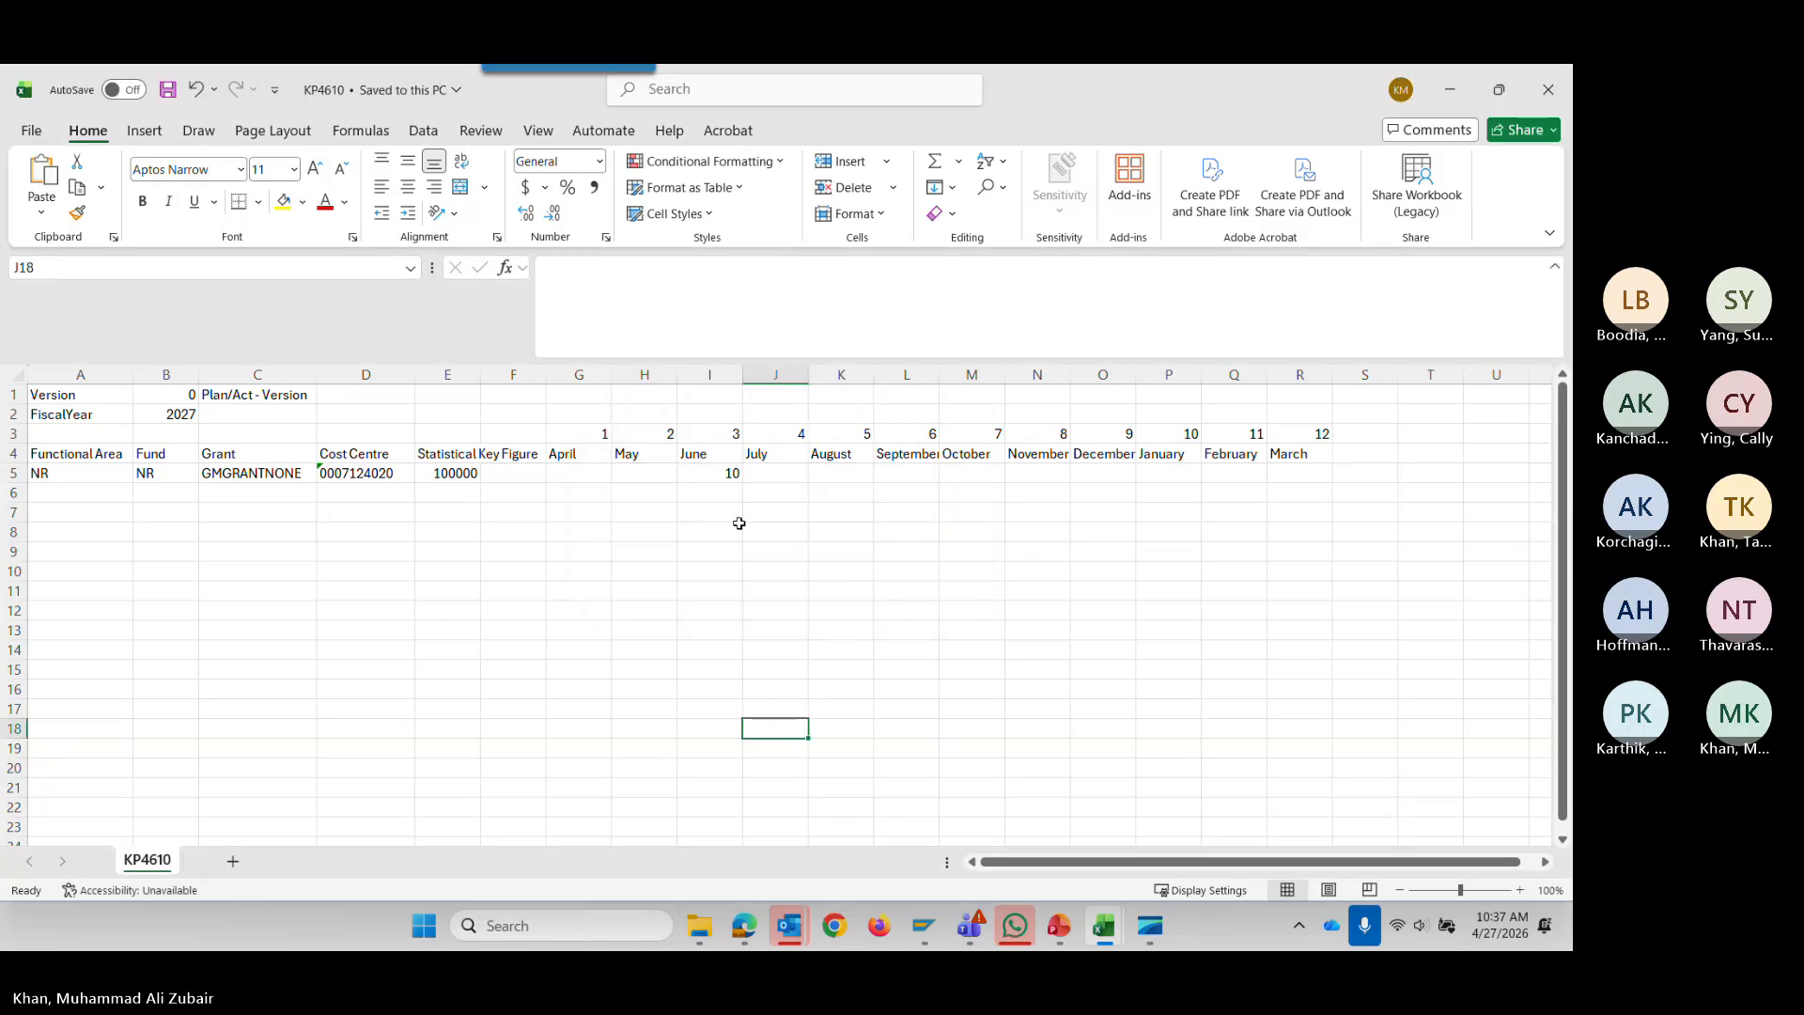
left_click(734, 475)
left_click(1550, 91)
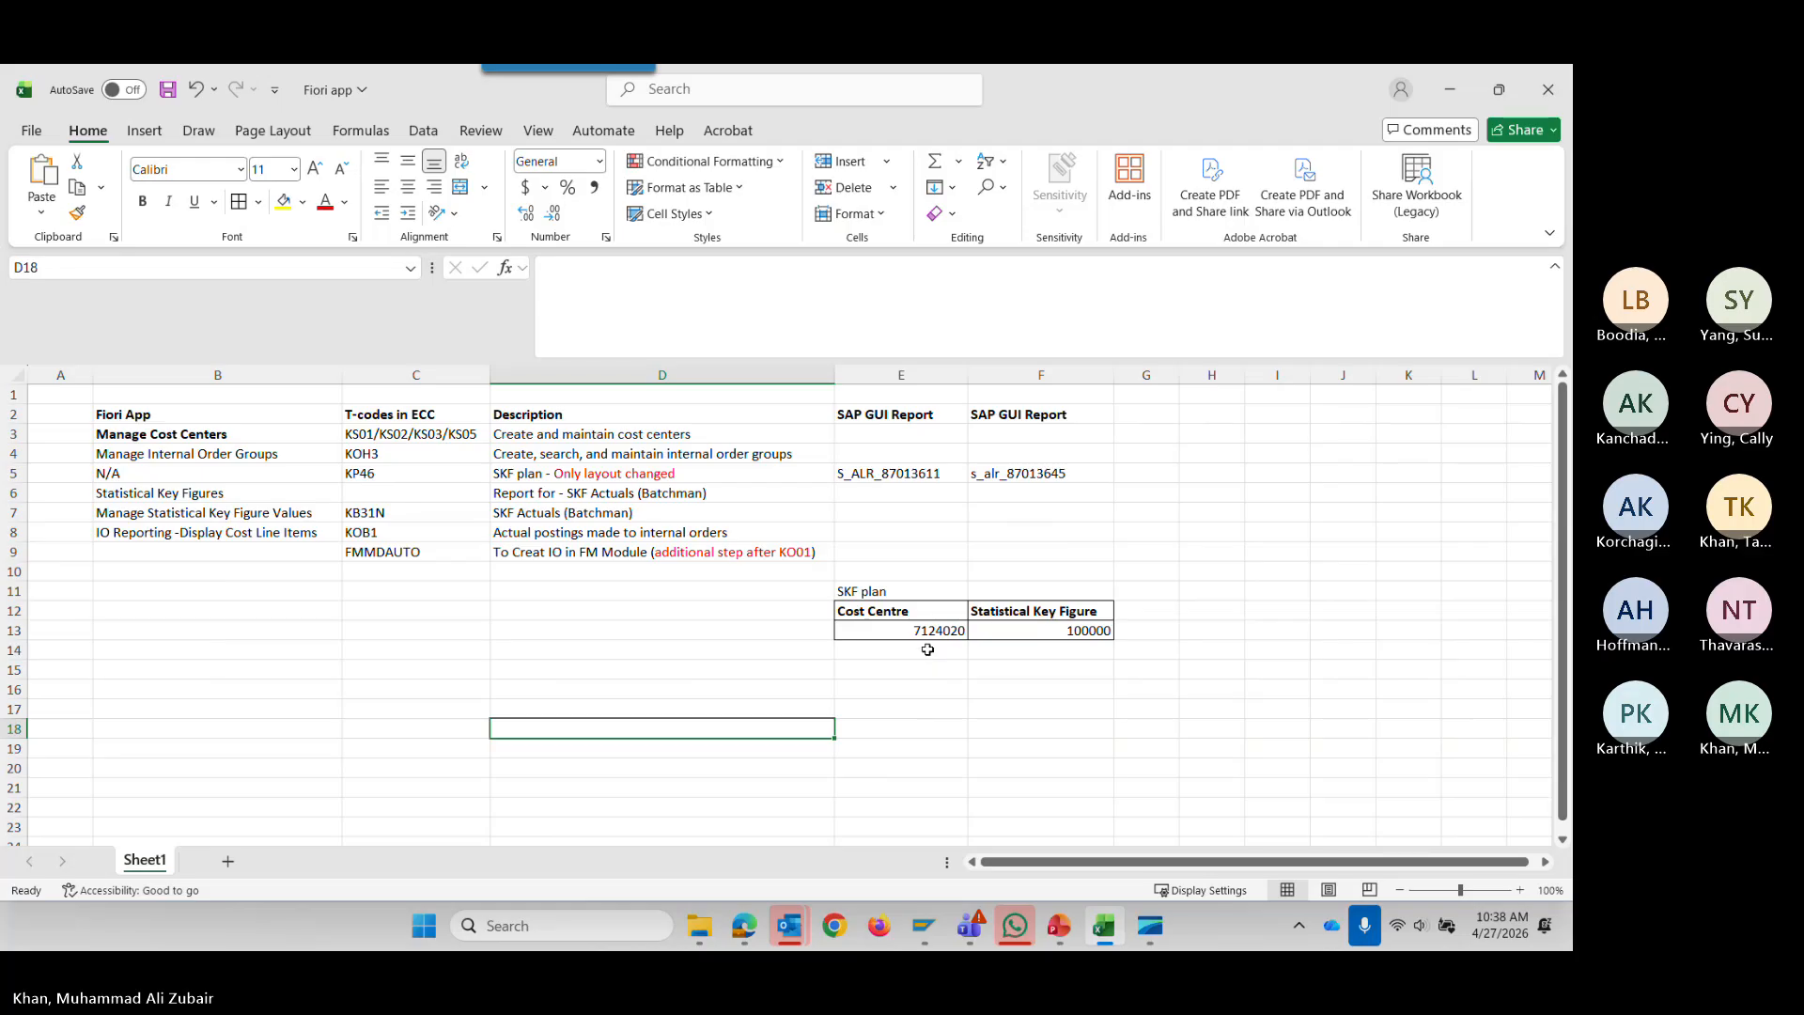
Switch to the FIN_002 folder in File Explorer, open the KP46 text file and check its cost centre for leading zeros.
key("alt+Tab")
mouse_move(695, 935)
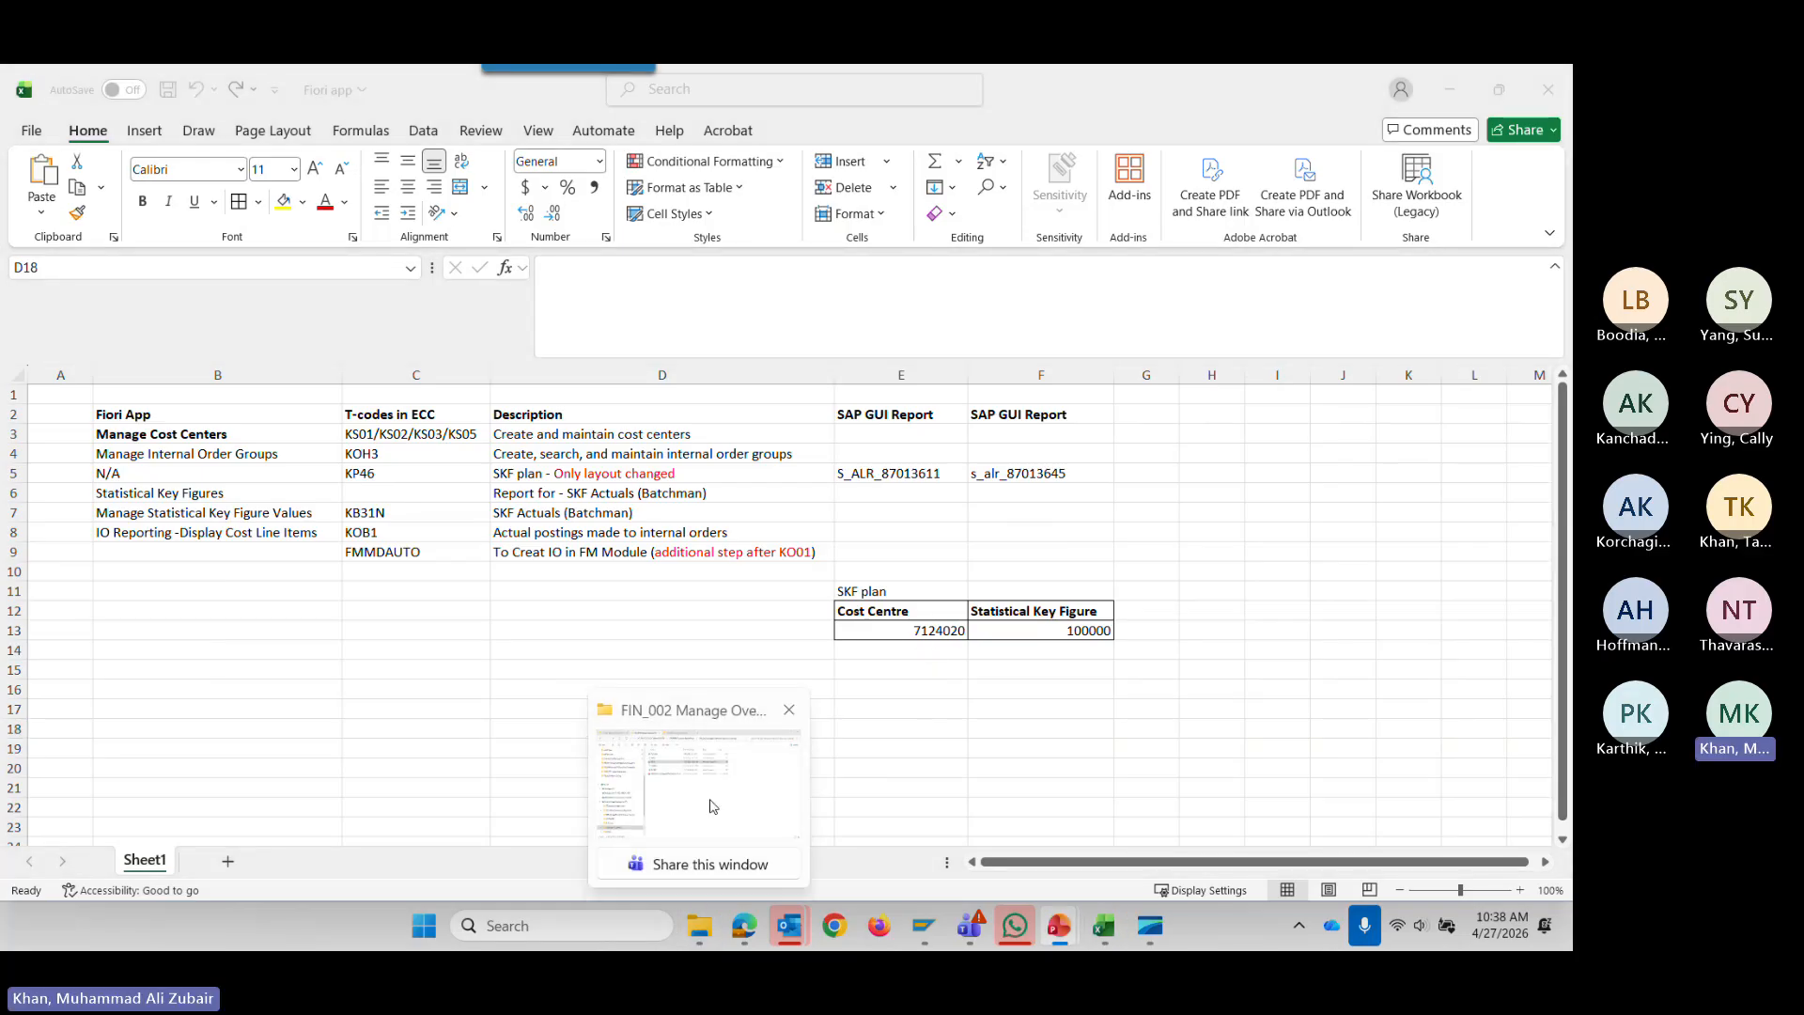
left_click(697, 789)
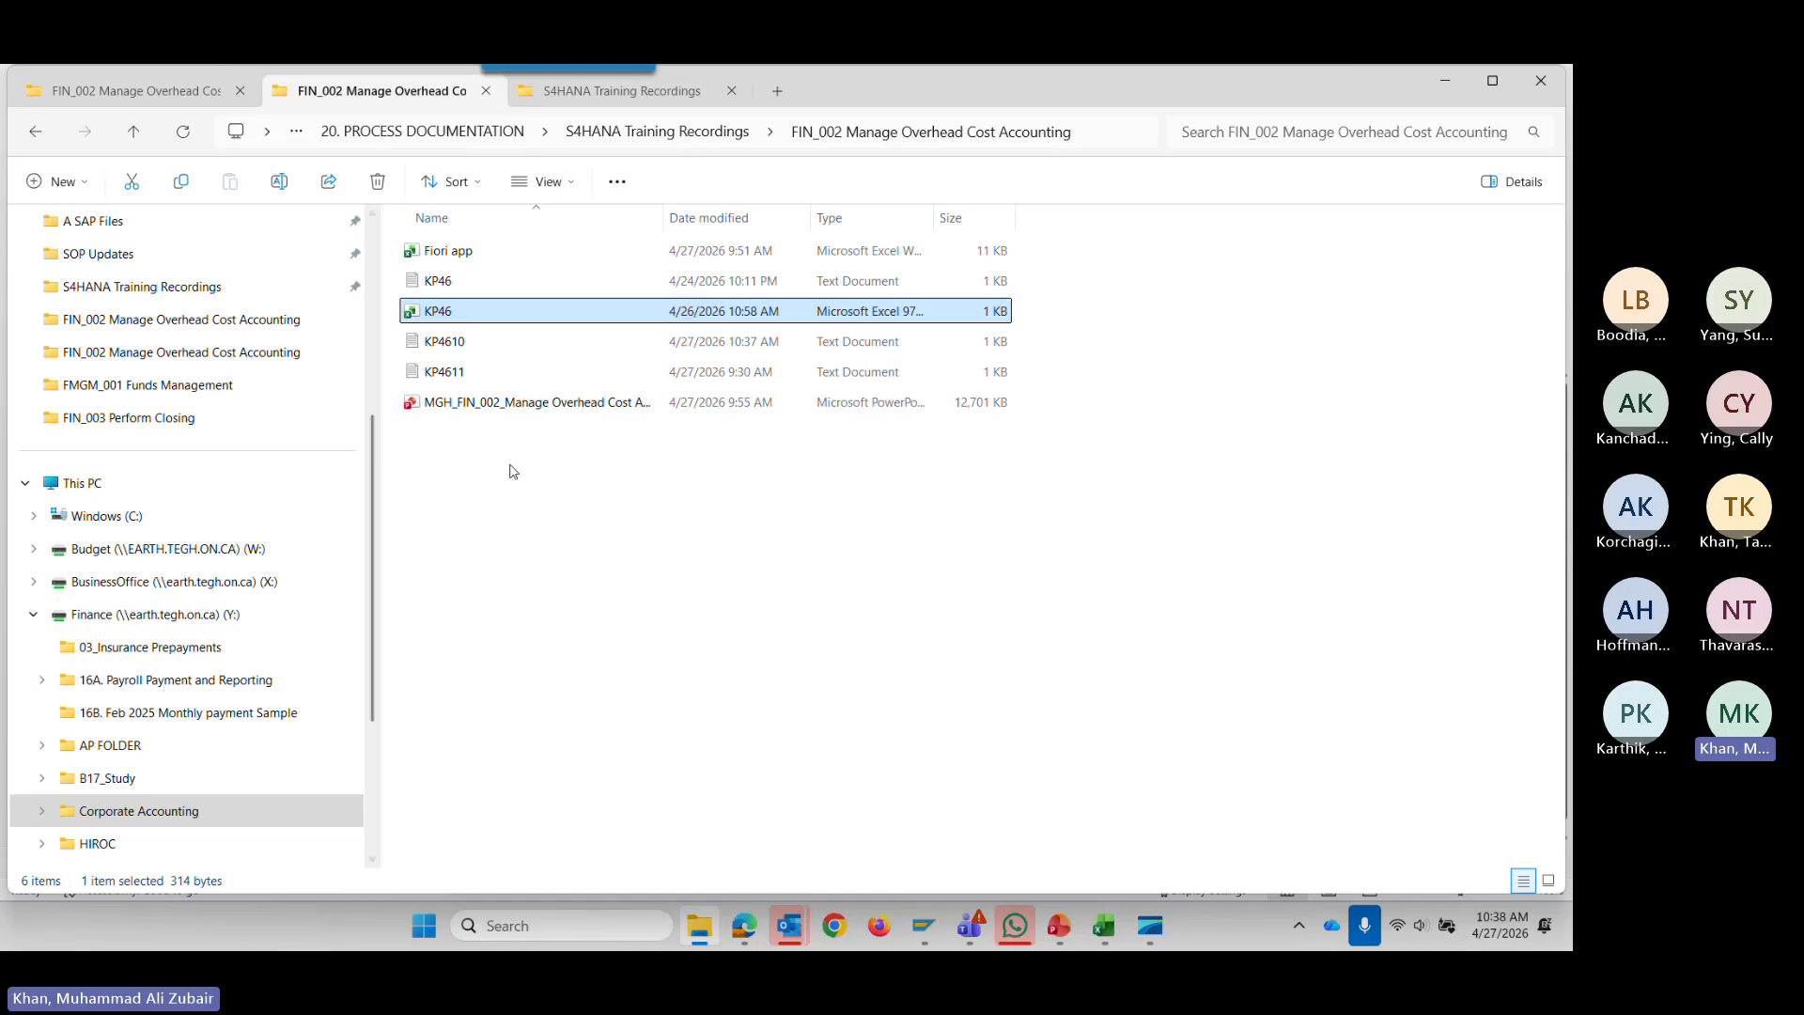
double_click(463, 282)
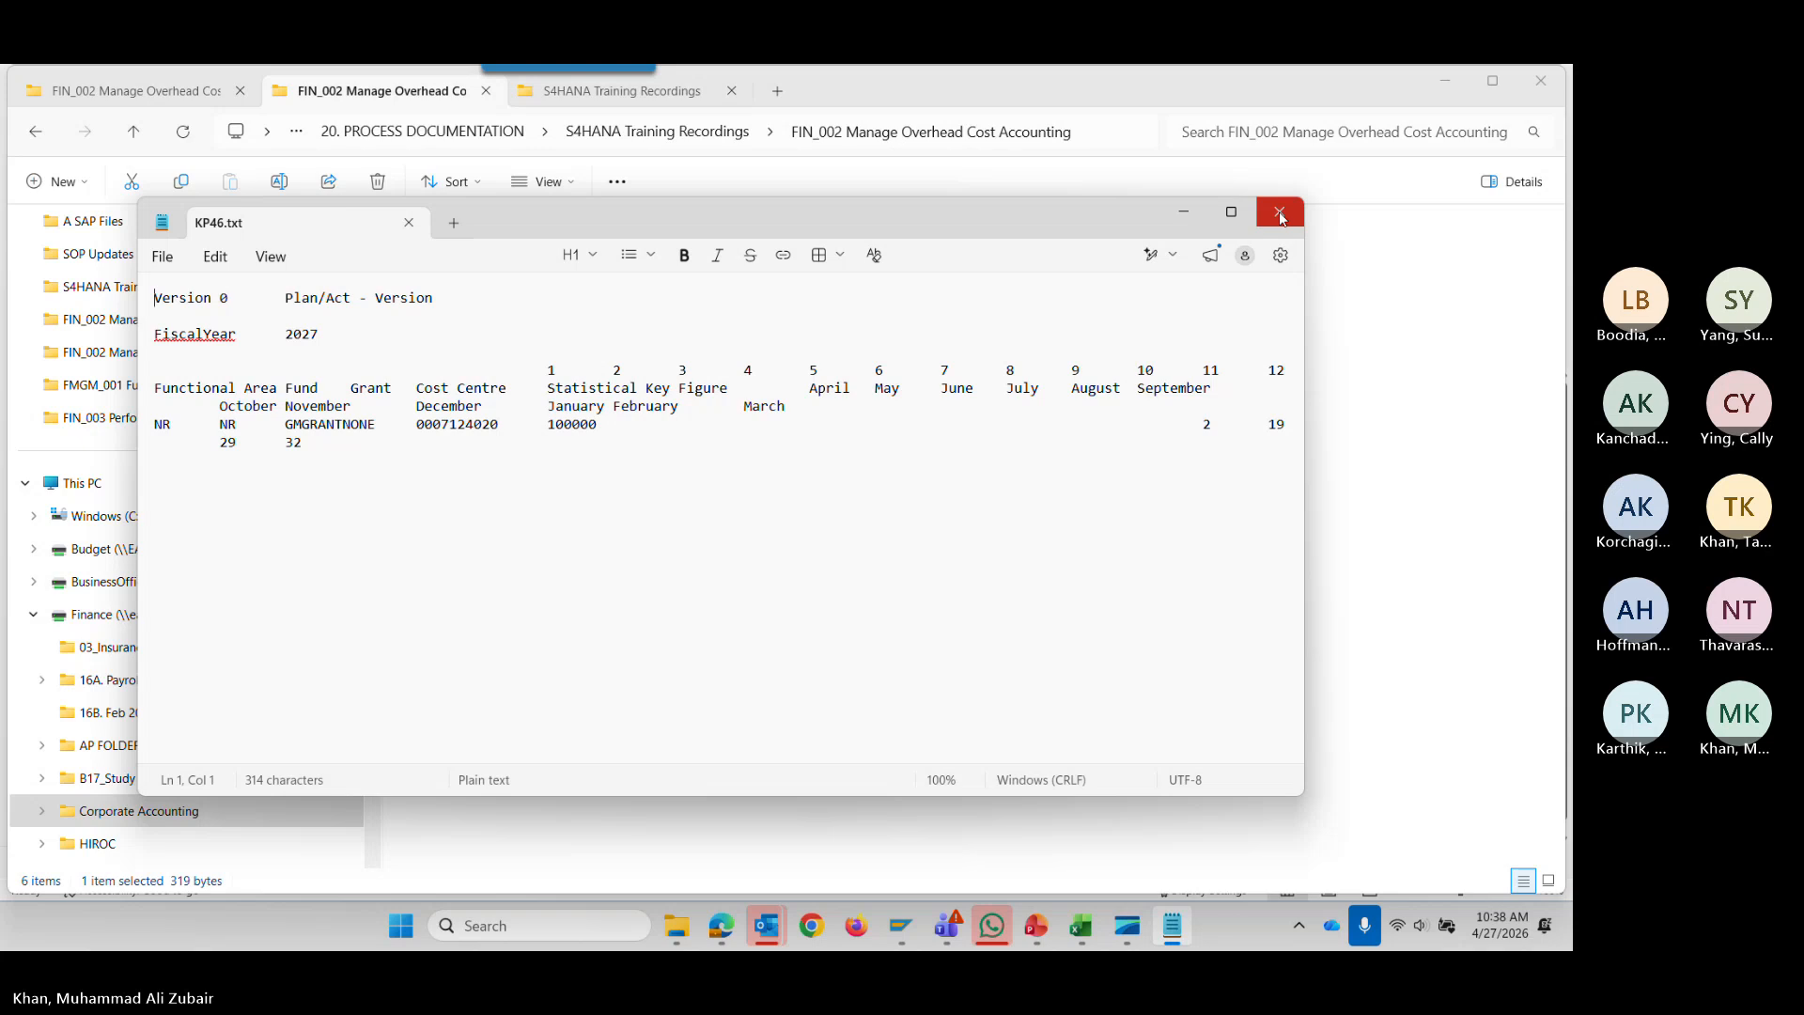
left_click_drag(454, 426, 416, 427)
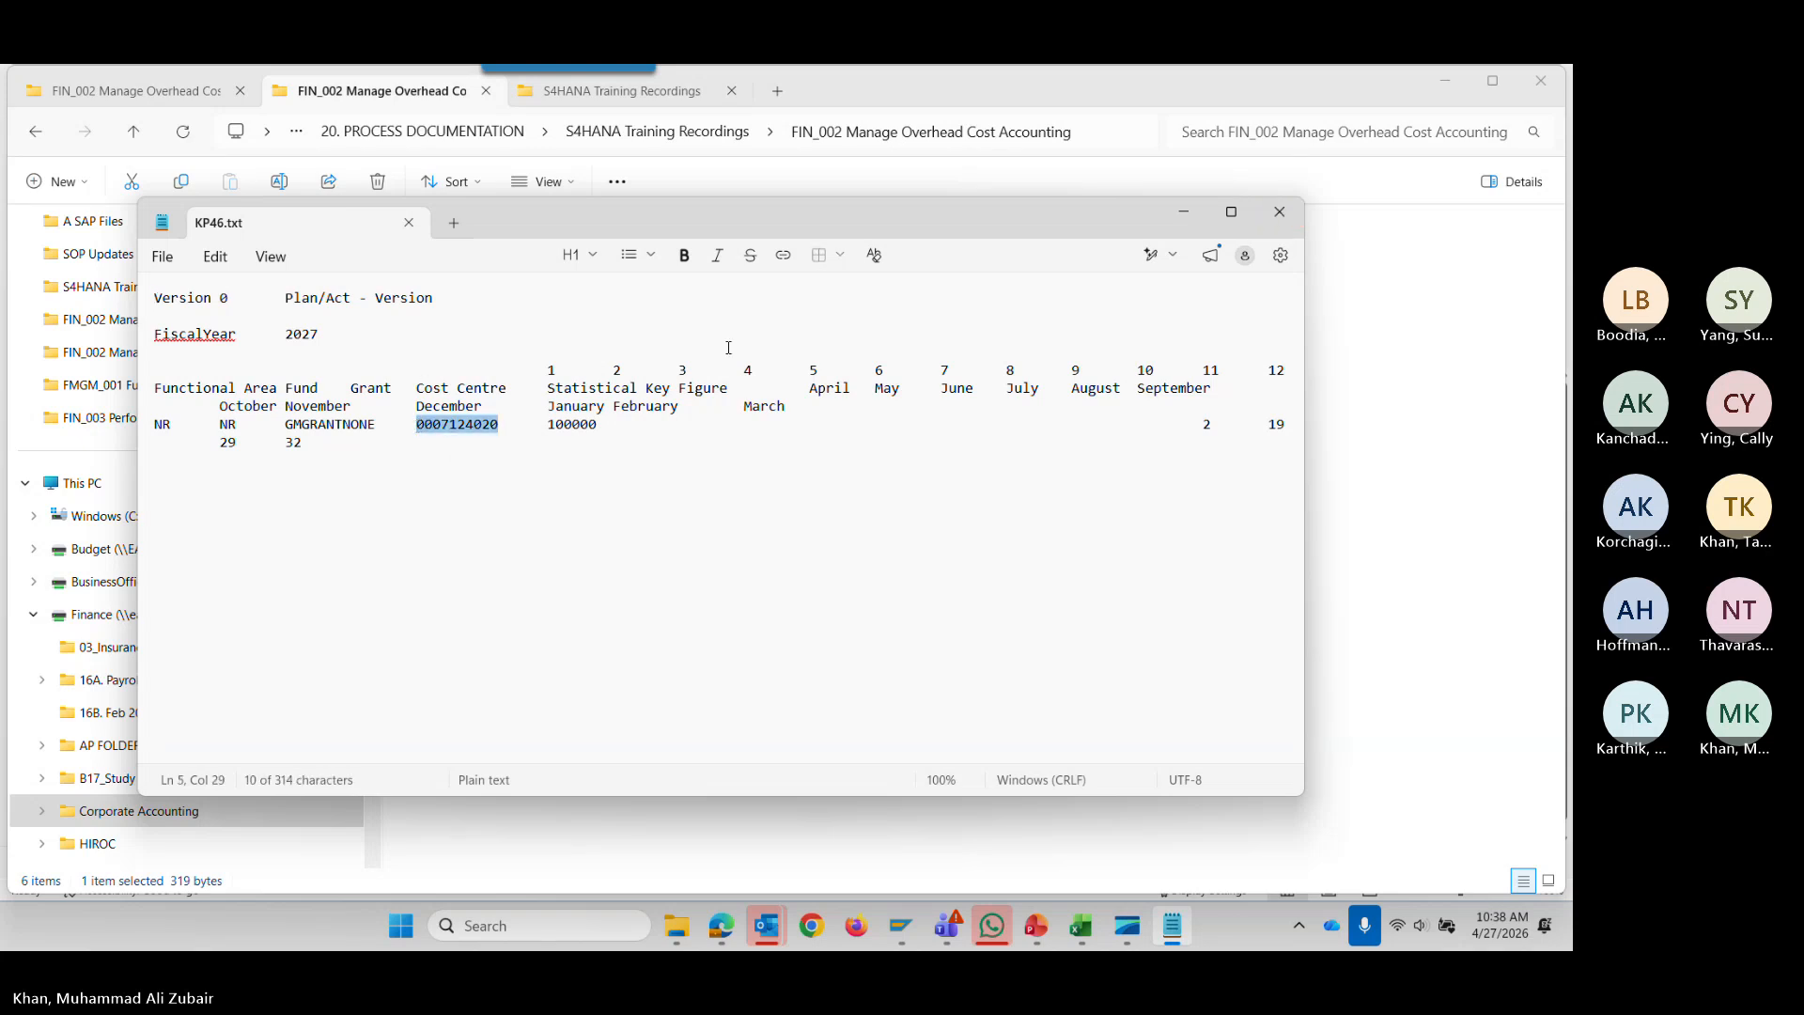
left_click(1182, 211)
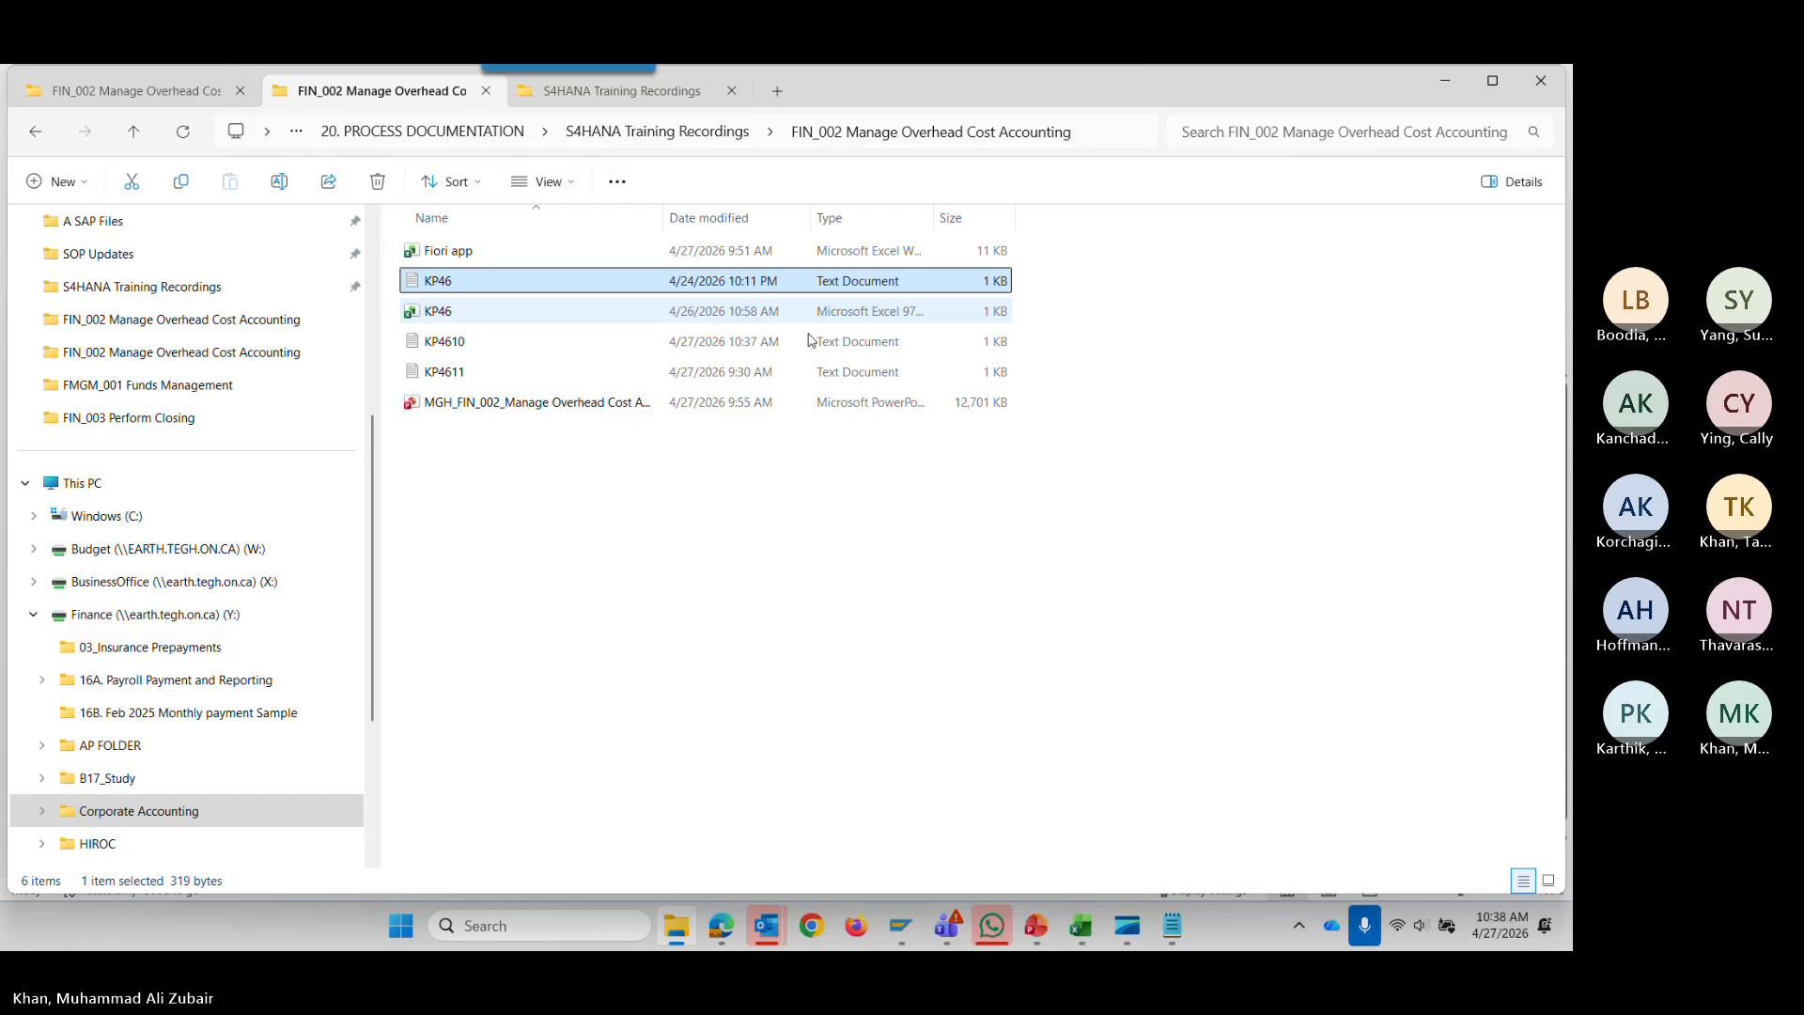
Open the KP4610 text file, check its cost centre for leading zeros, and close both text files.
double_click(447, 344)
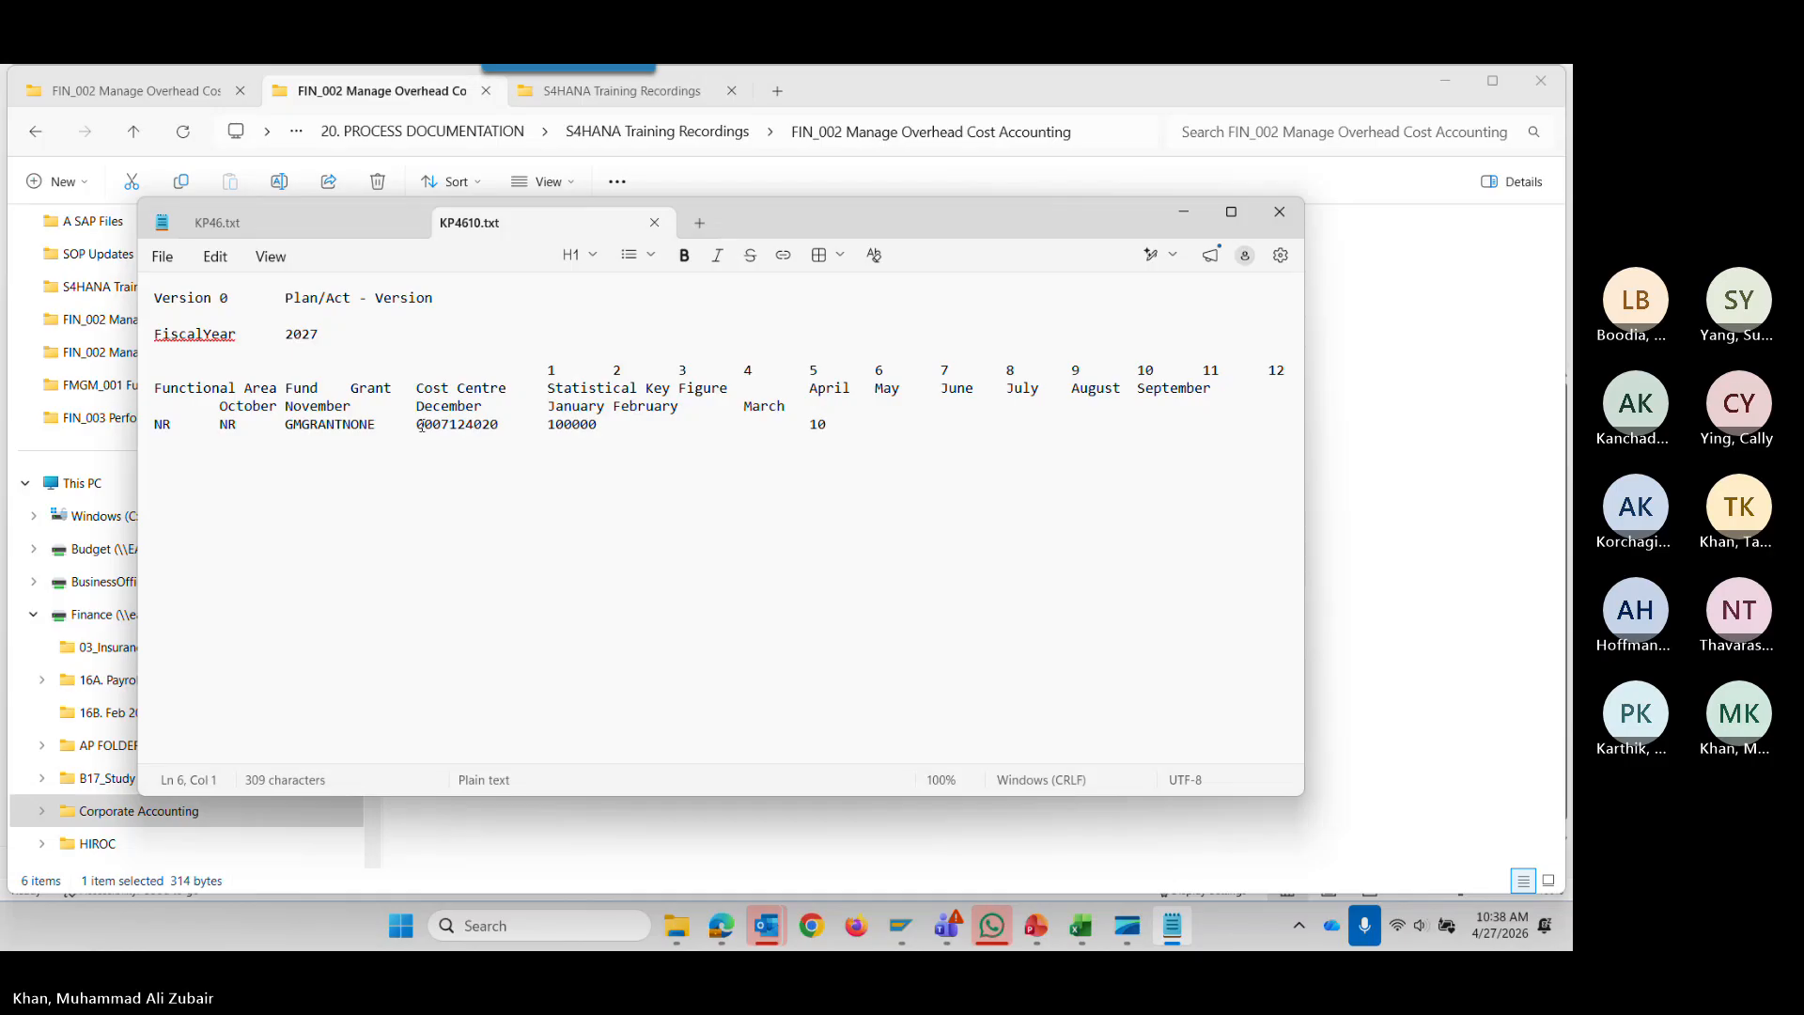
left_click_drag(421, 425, 497, 430)
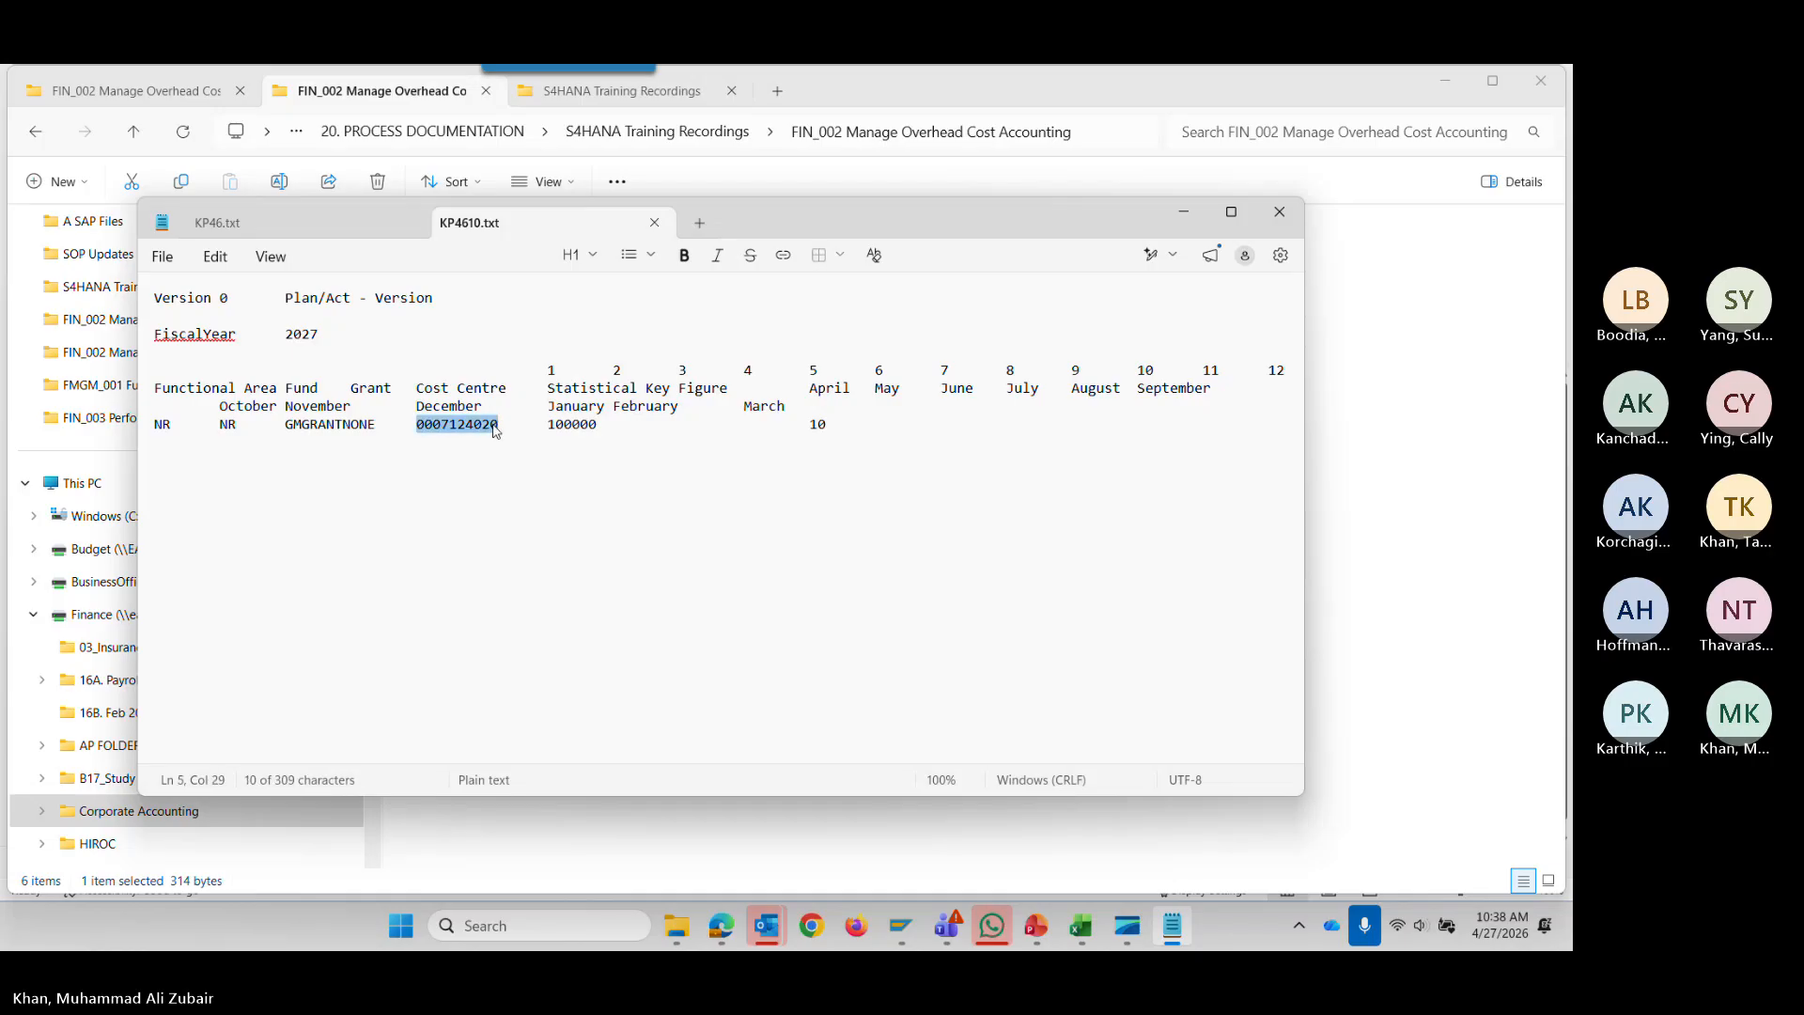
left_click(482, 516)
left_click(163, 258)
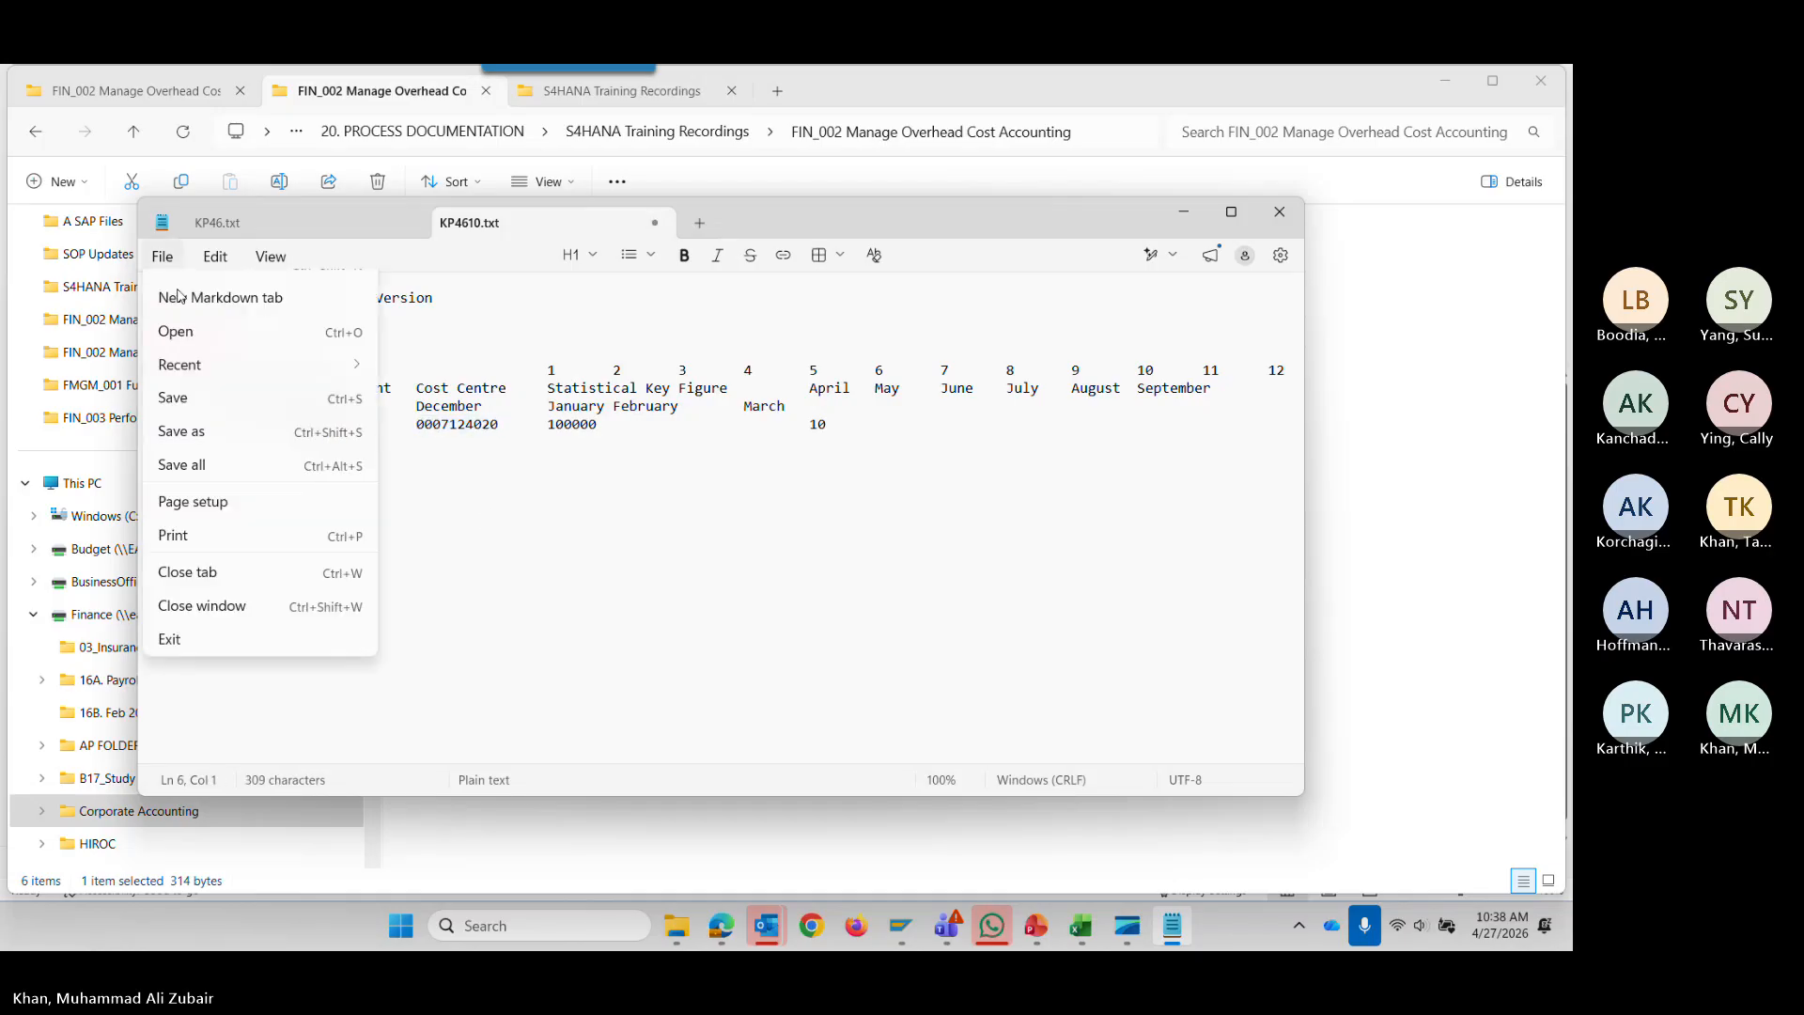
left_click(541, 515)
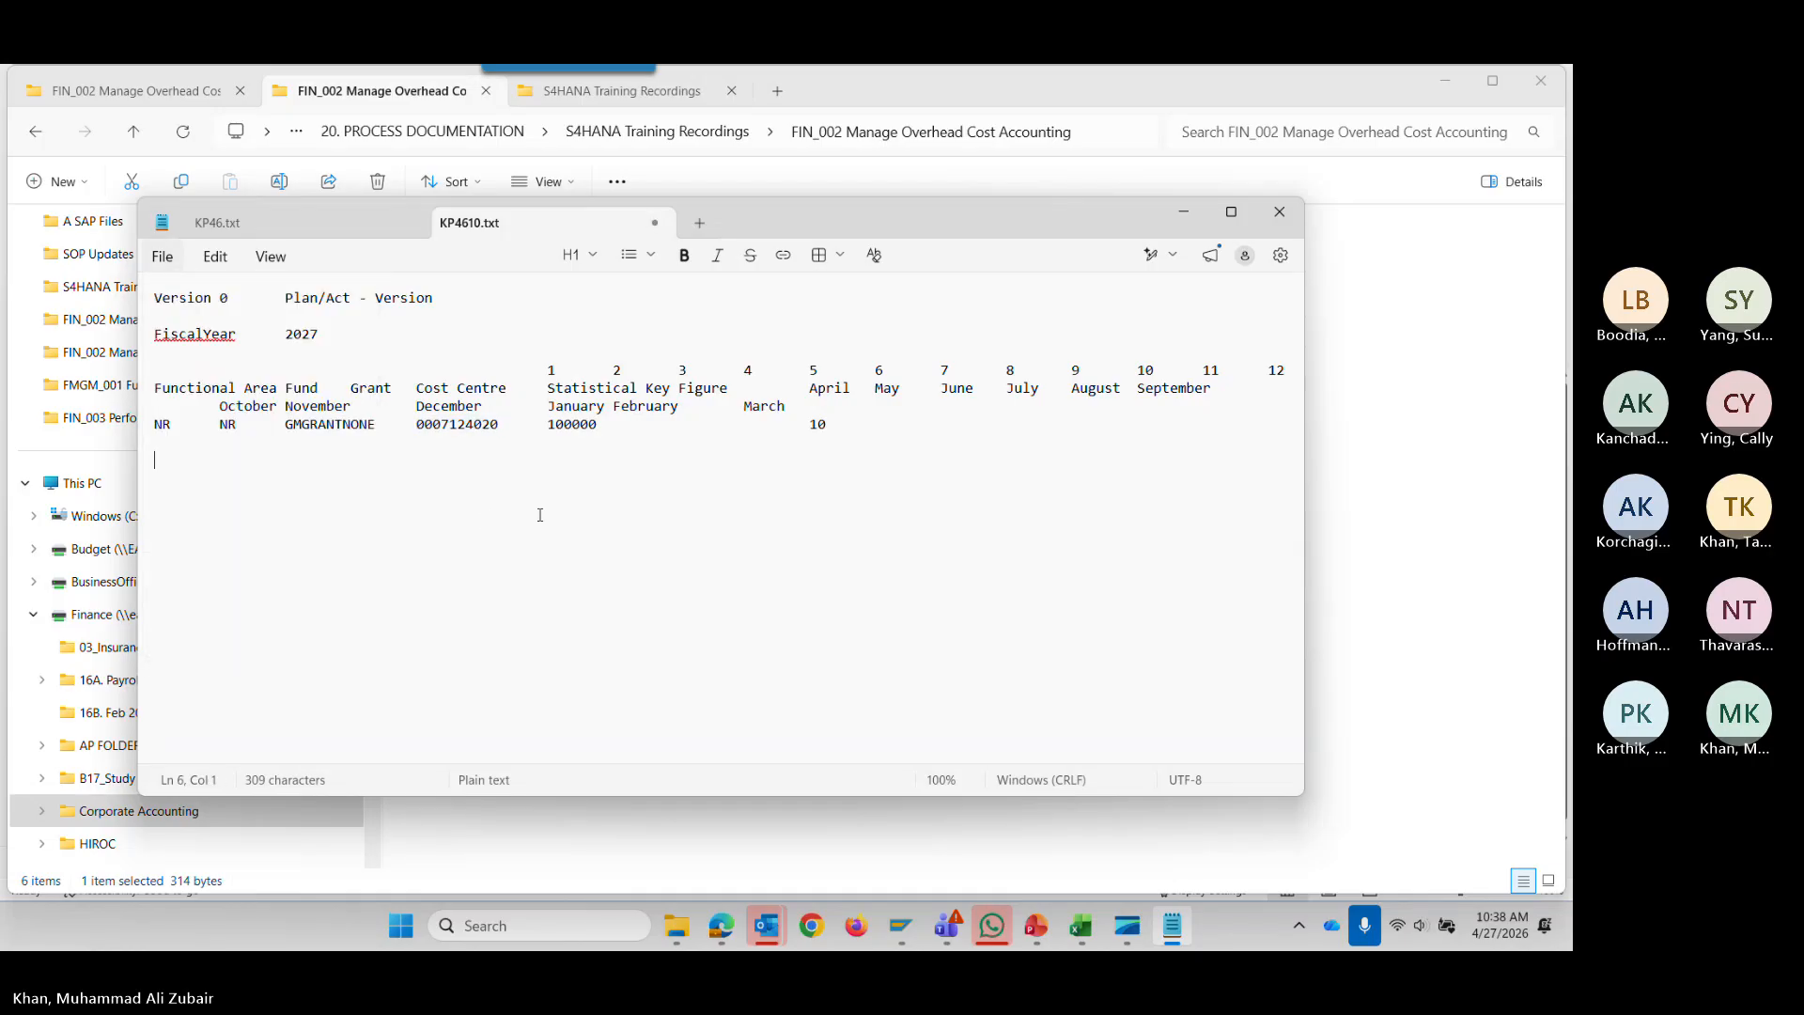
left_click(655, 224)
left_click(409, 223)
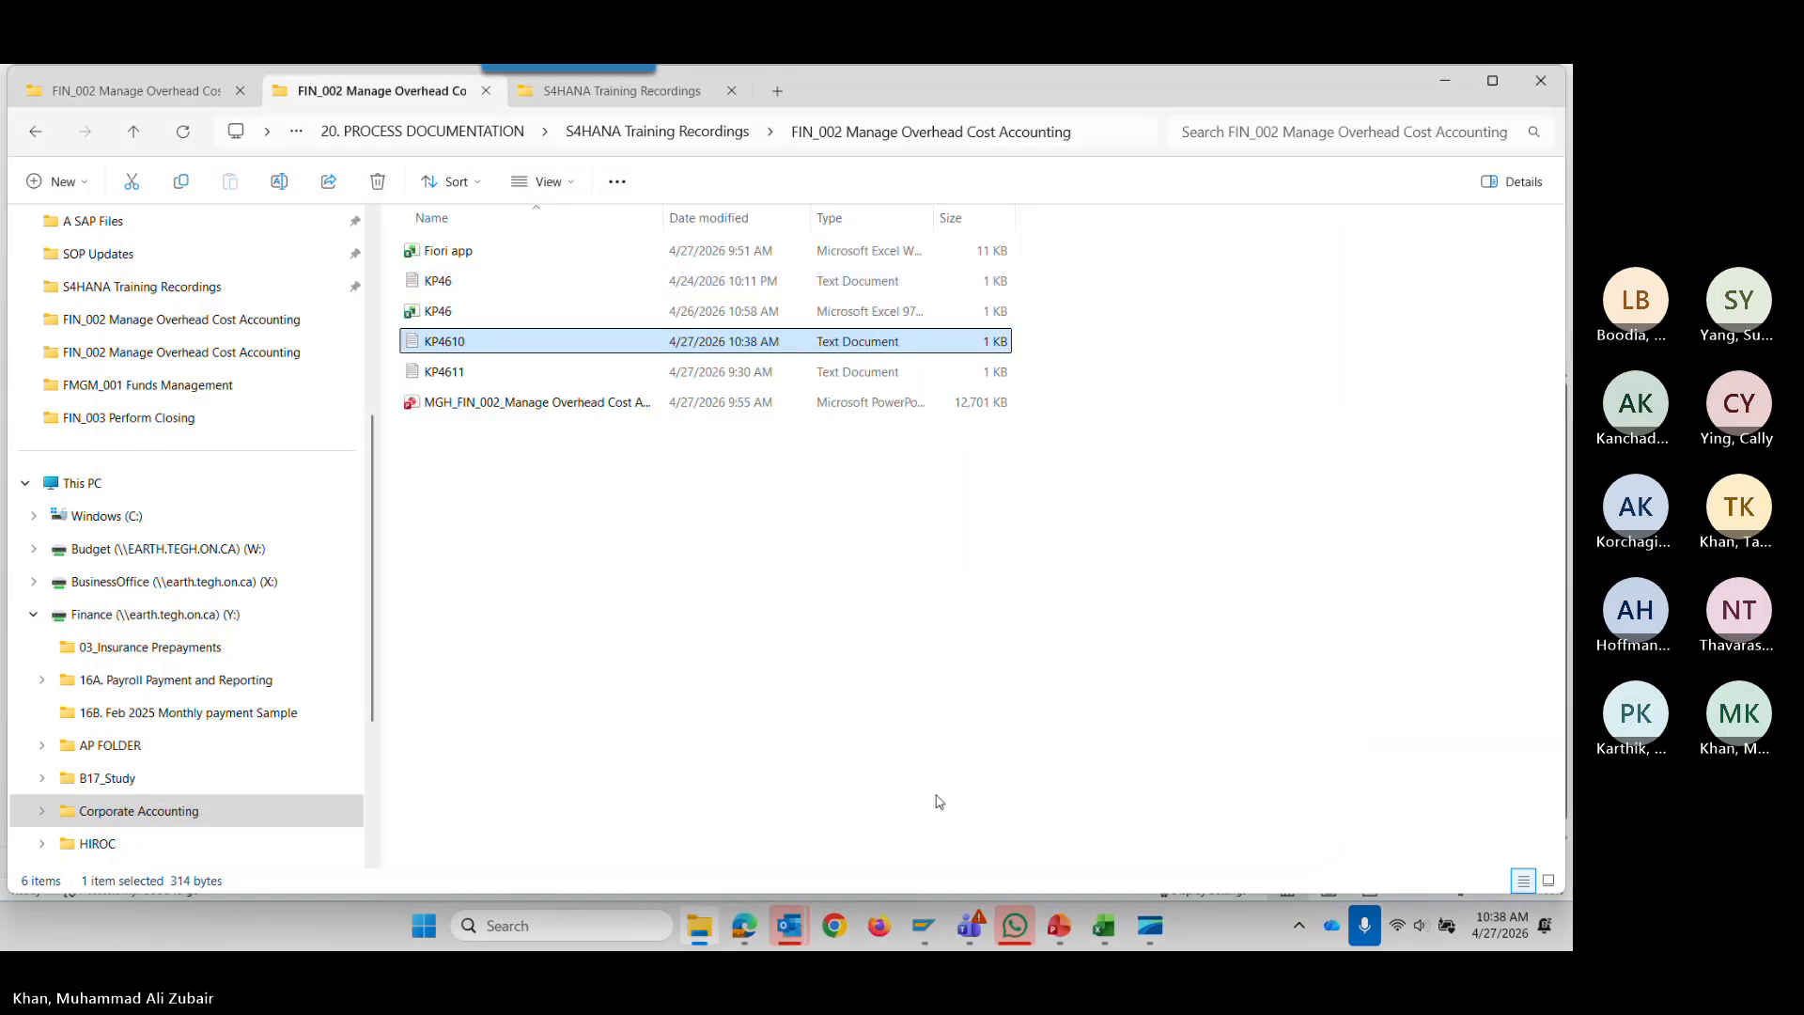
Switch to SAP Flexible Upload and choose the KP4610 text file as the file to import.
mouse_move(930, 928)
left_click(977, 804)
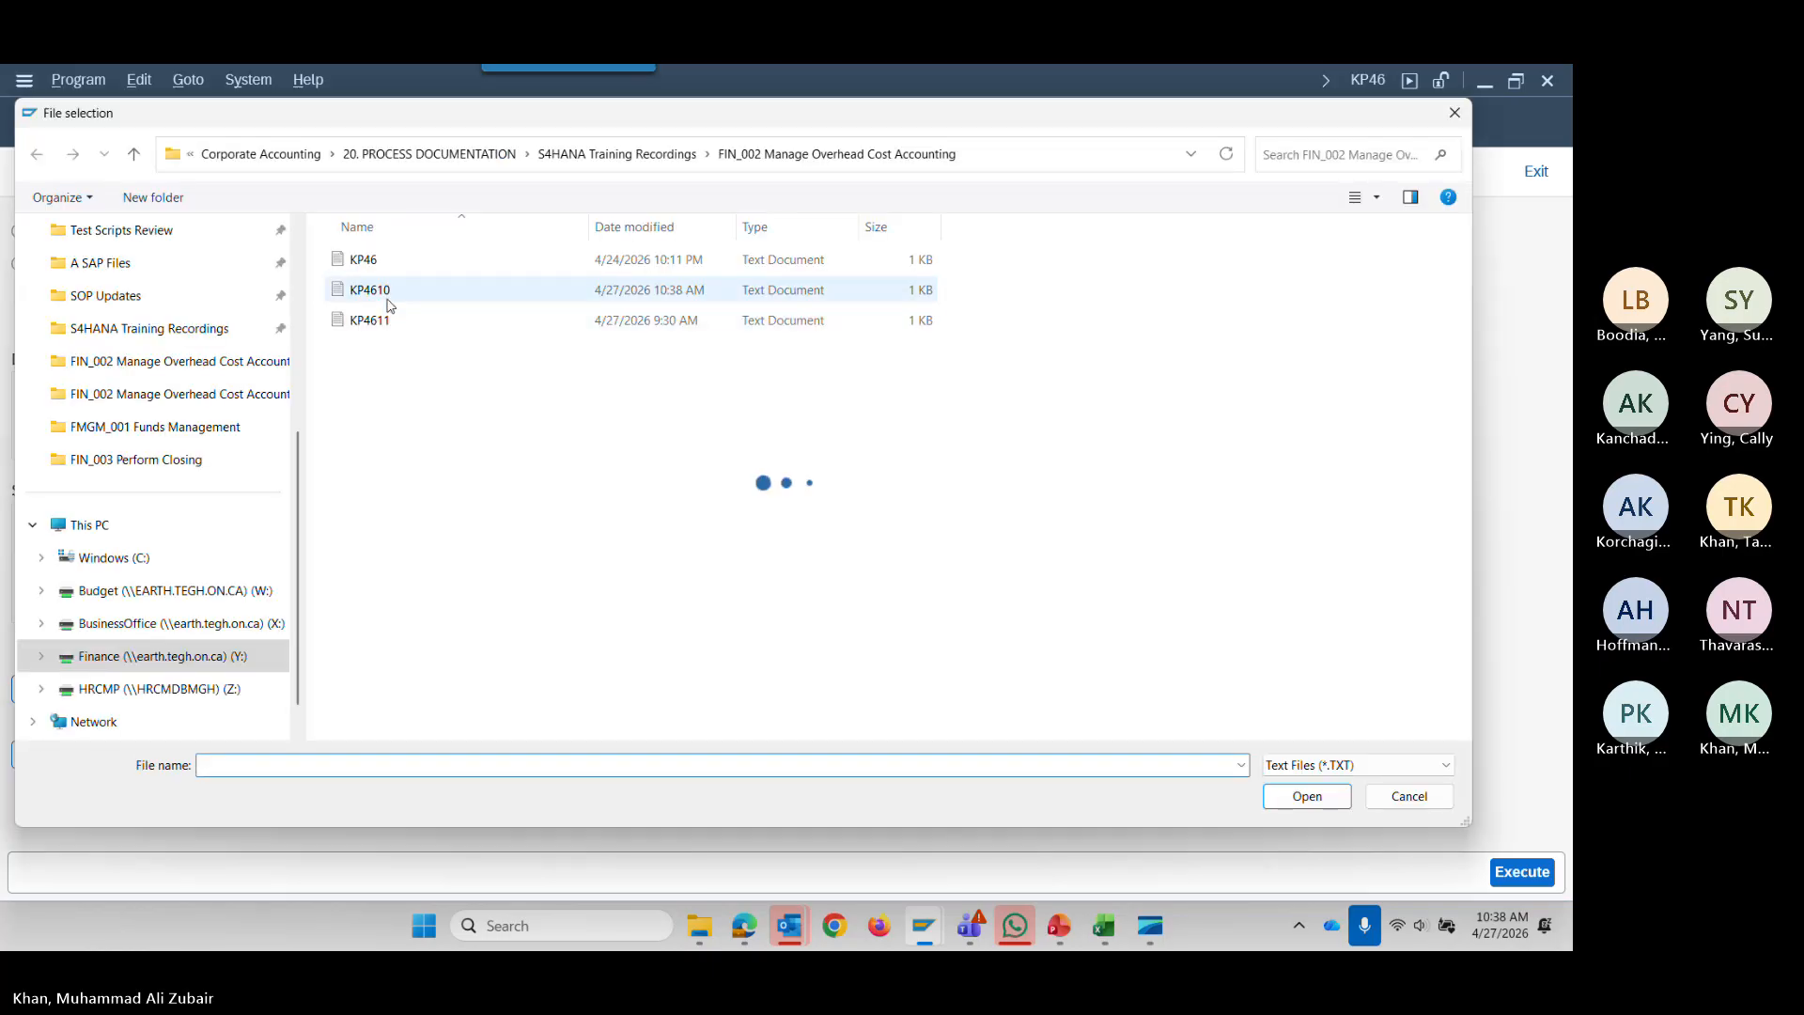
left_click(389, 303)
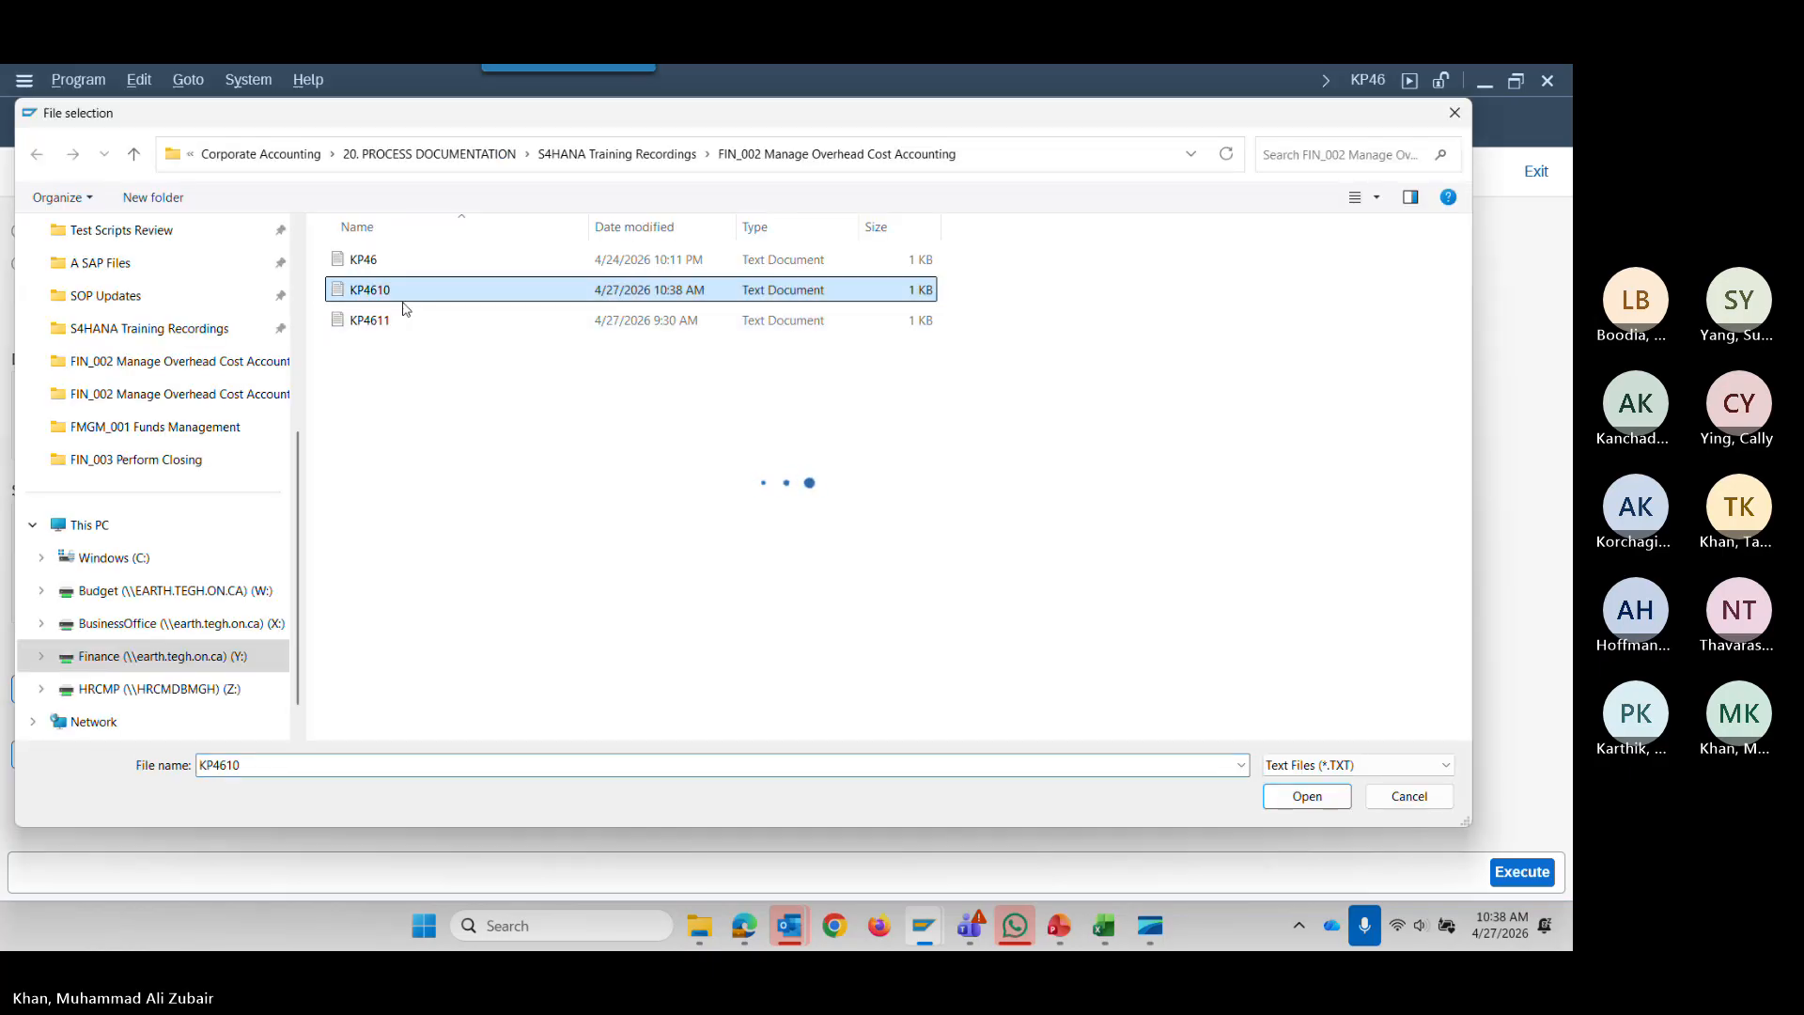
left_click(1306, 796)
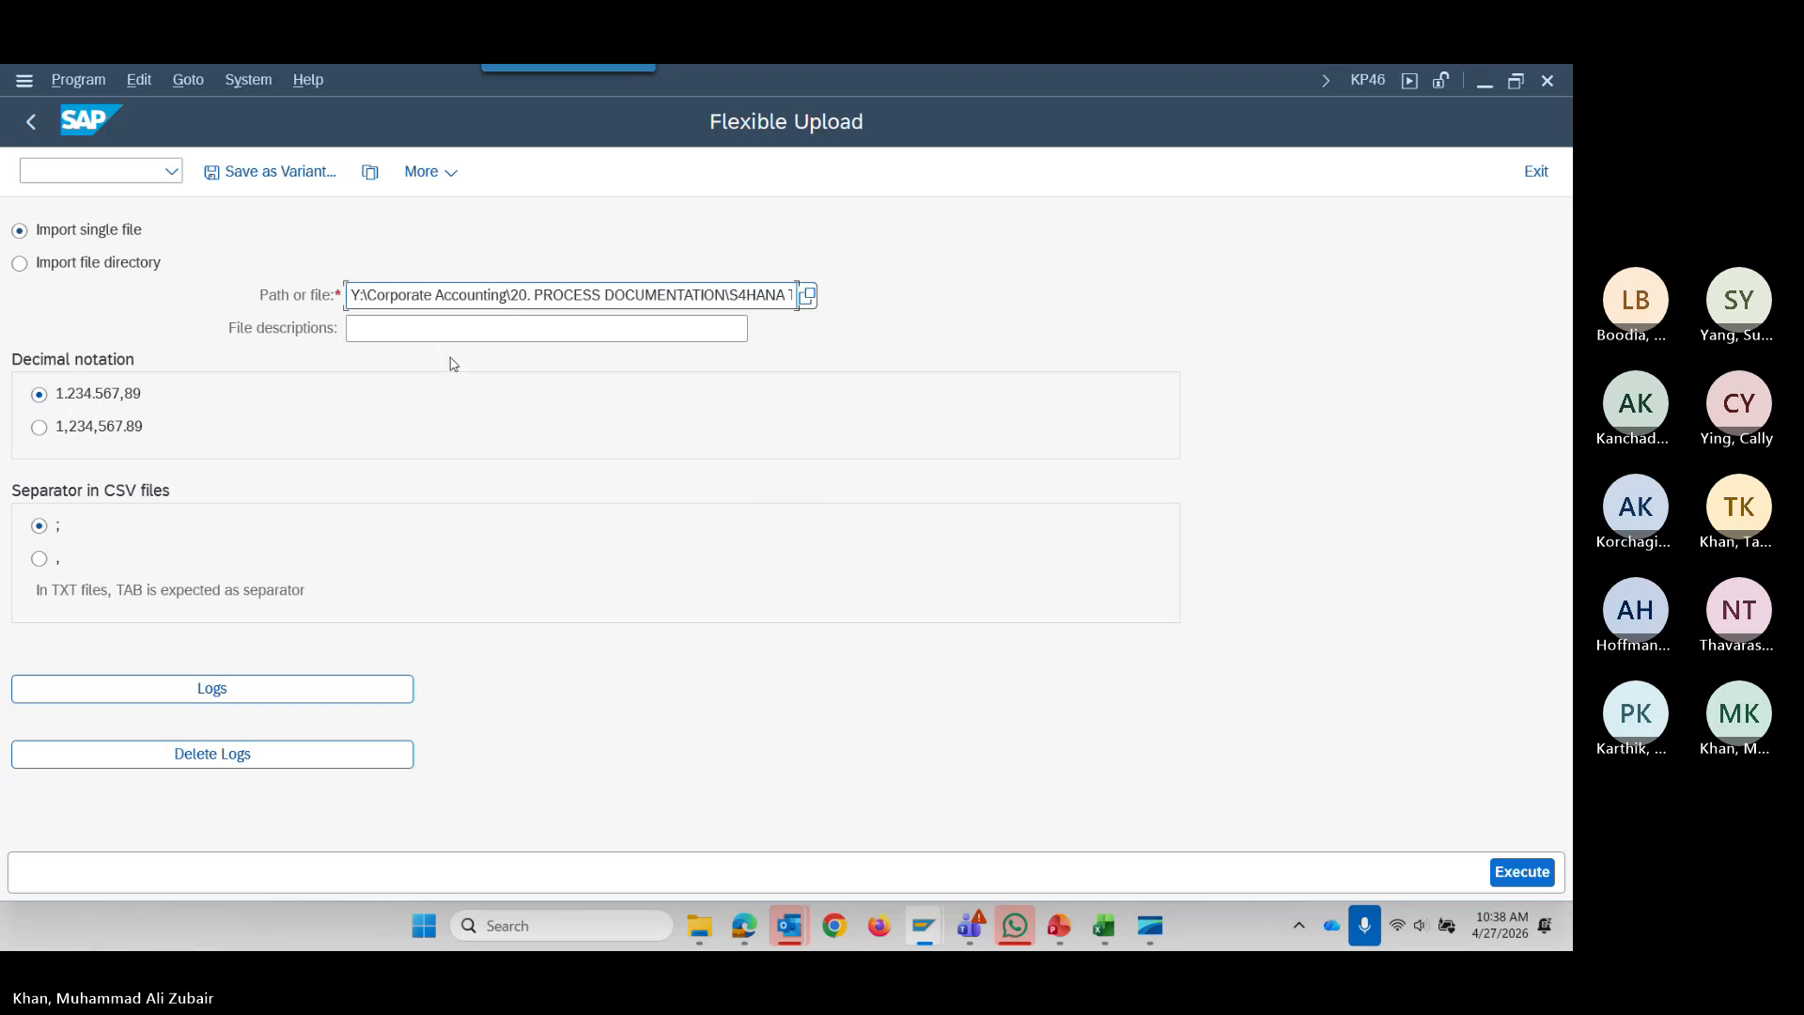
Select the file description 01_1P3_ZSAPALL_001Z2-301 and execute the flexible upload.
left_click(489, 329)
left_click(761, 335)
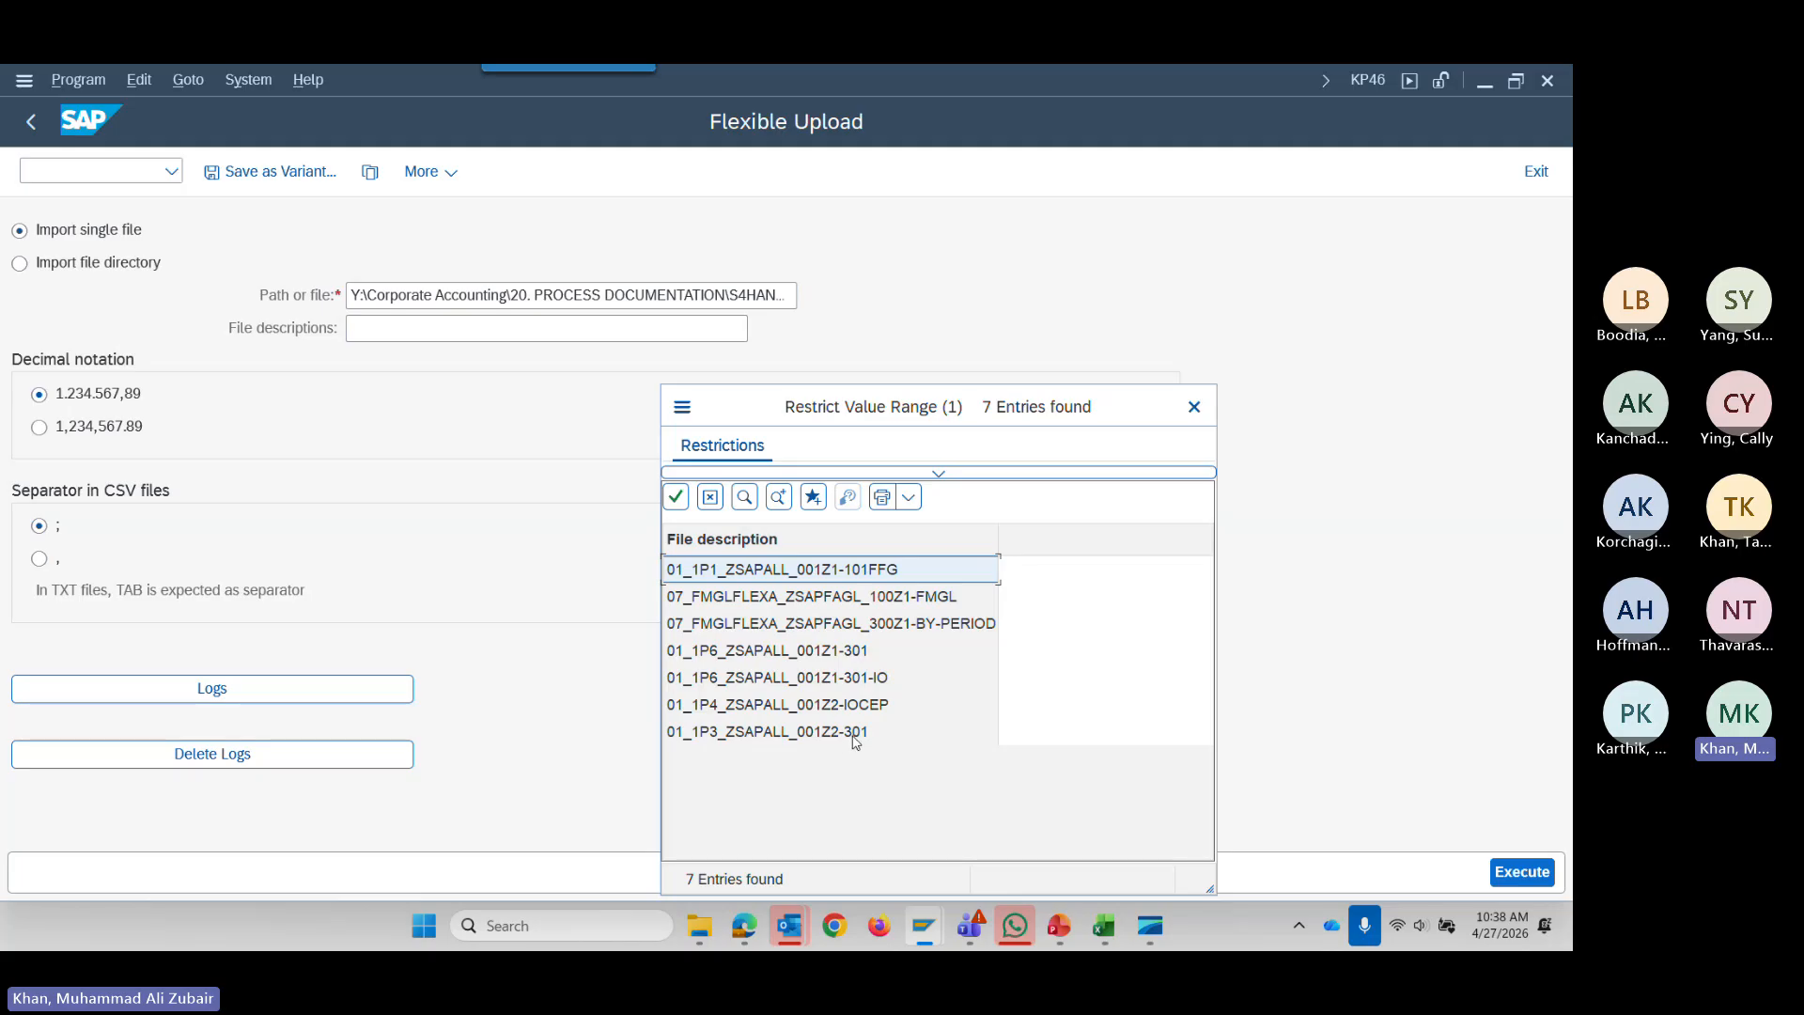
left_click(855, 737)
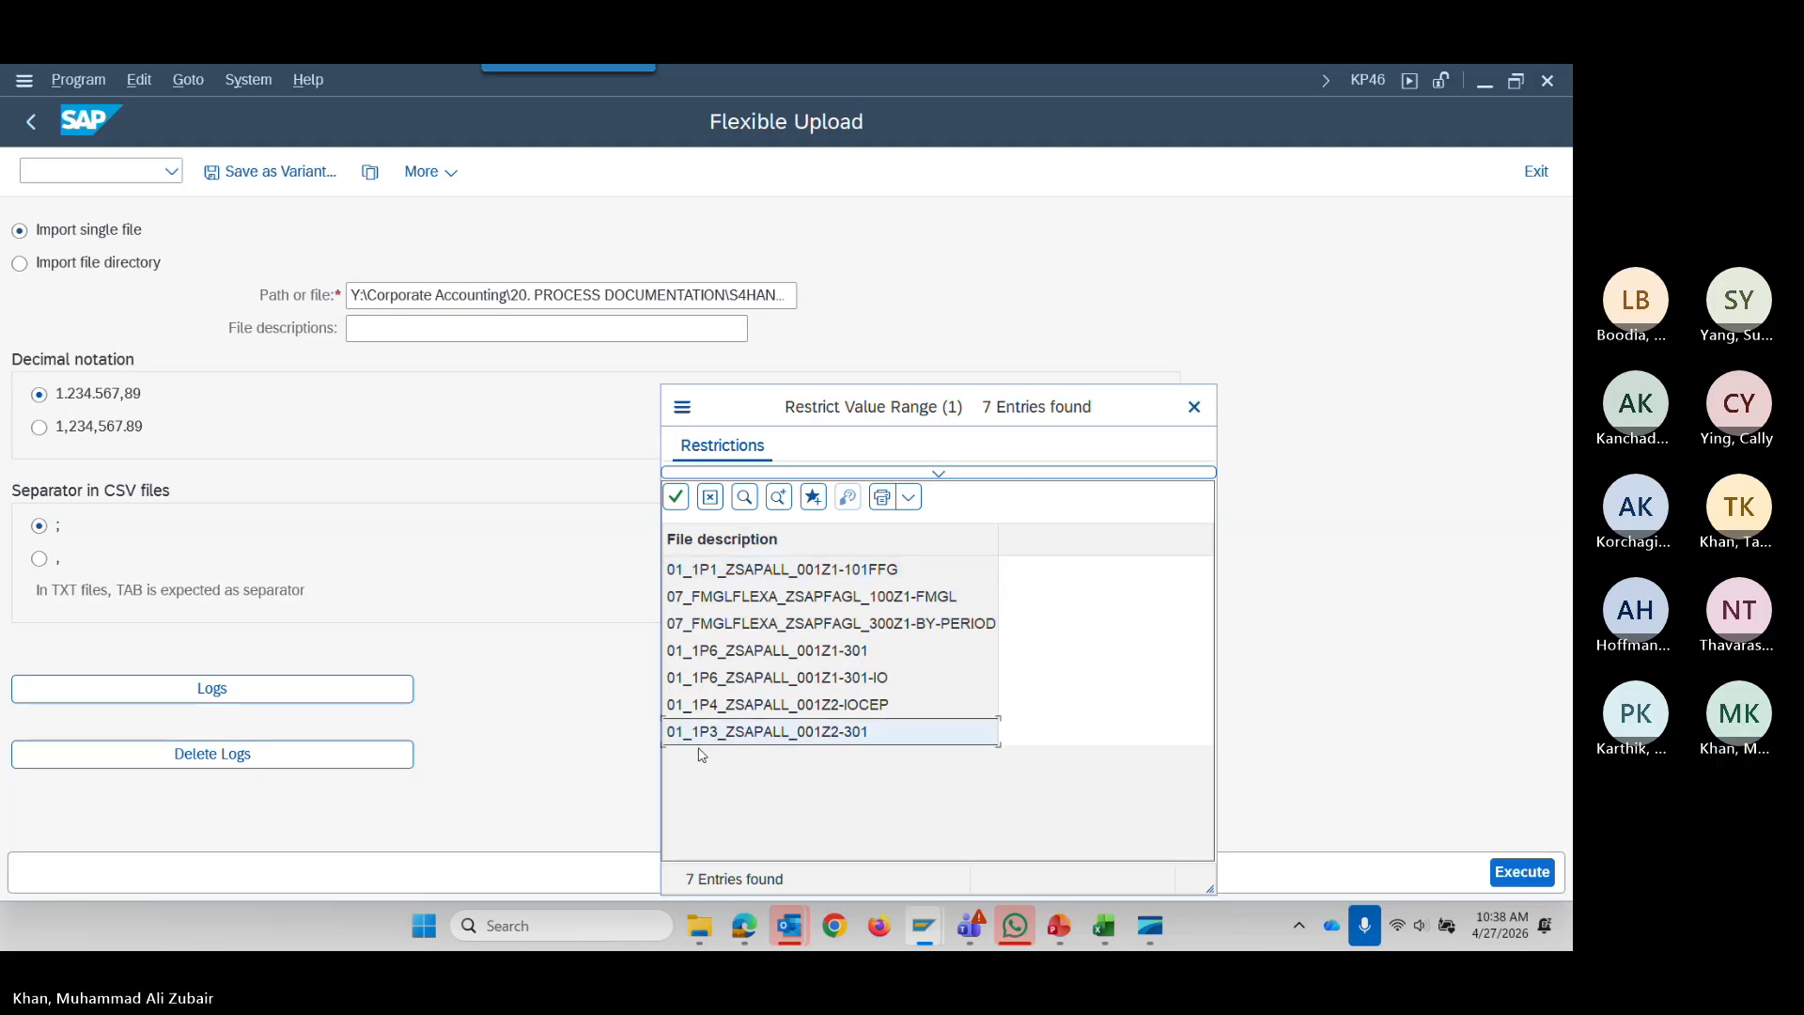
left_click(676, 498)
type("01_1P3_ZSAPALL_001Z2-301")
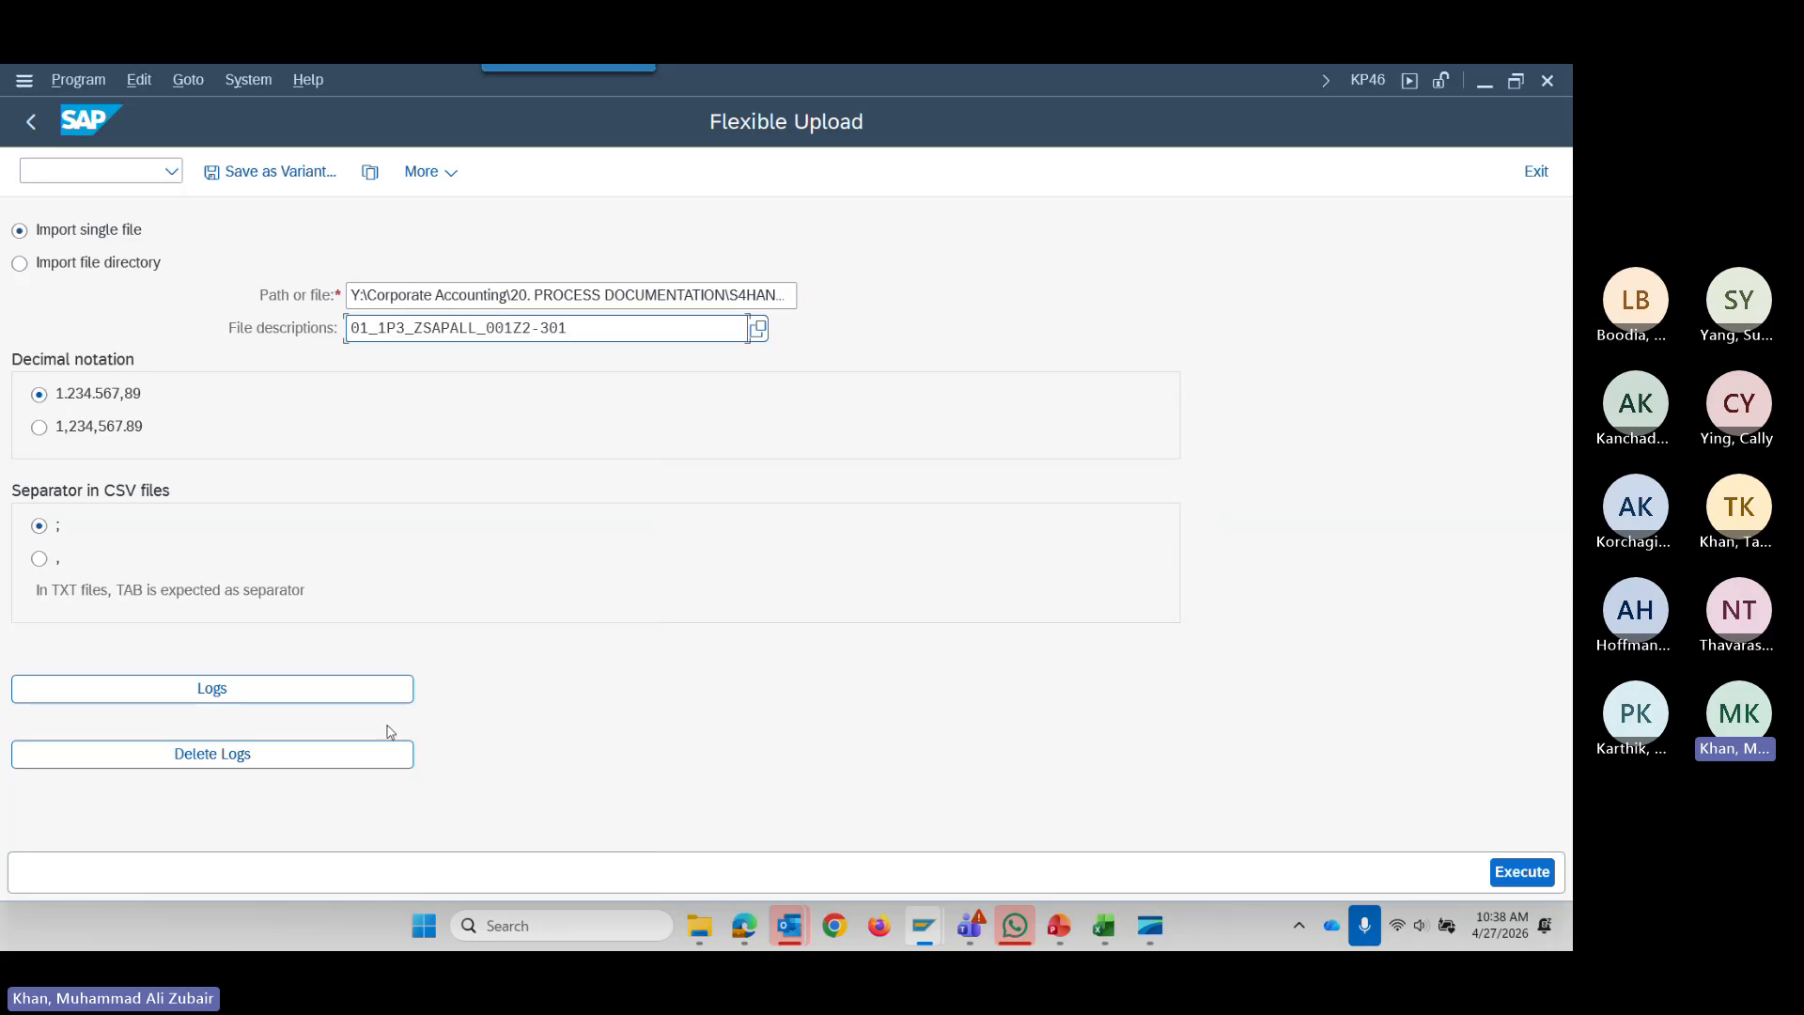
left_click(1526, 879)
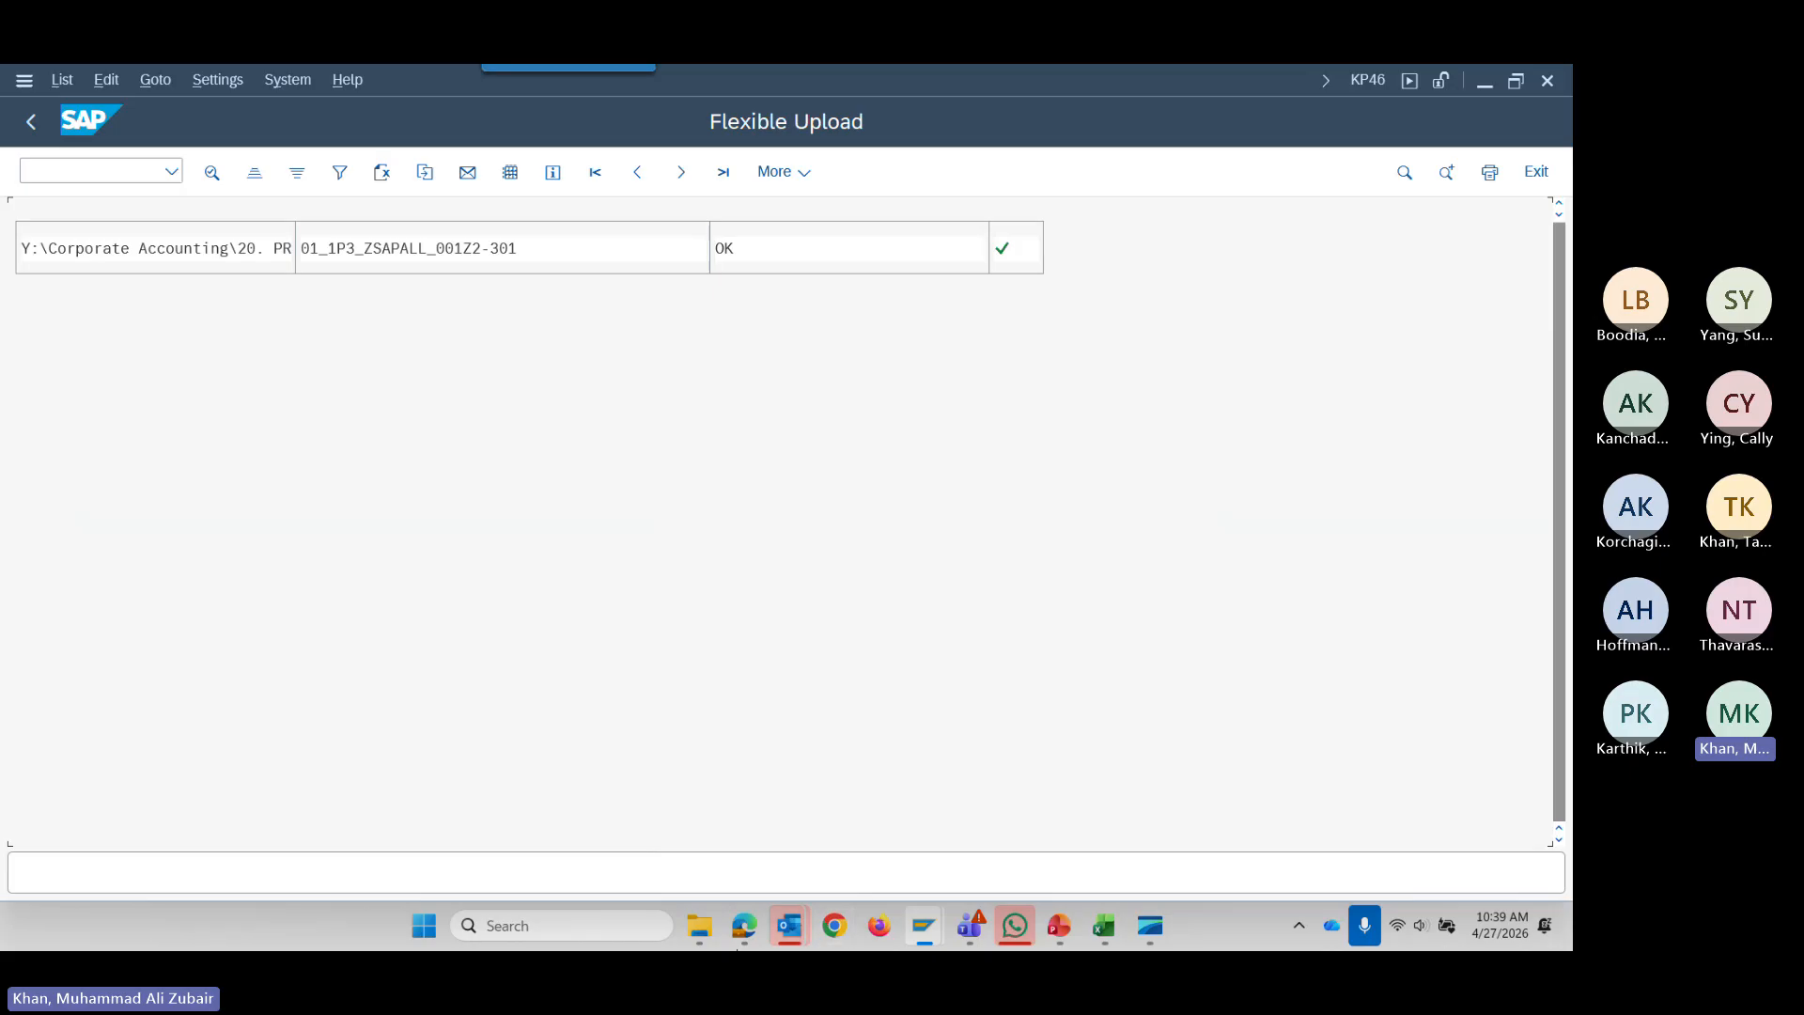
Copy the SAP GUI report code s_alr_87013645 from the Fiori app workbook in Excel and return to SAP.
mouse_move(1129, 930)
left_click(1127, 850)
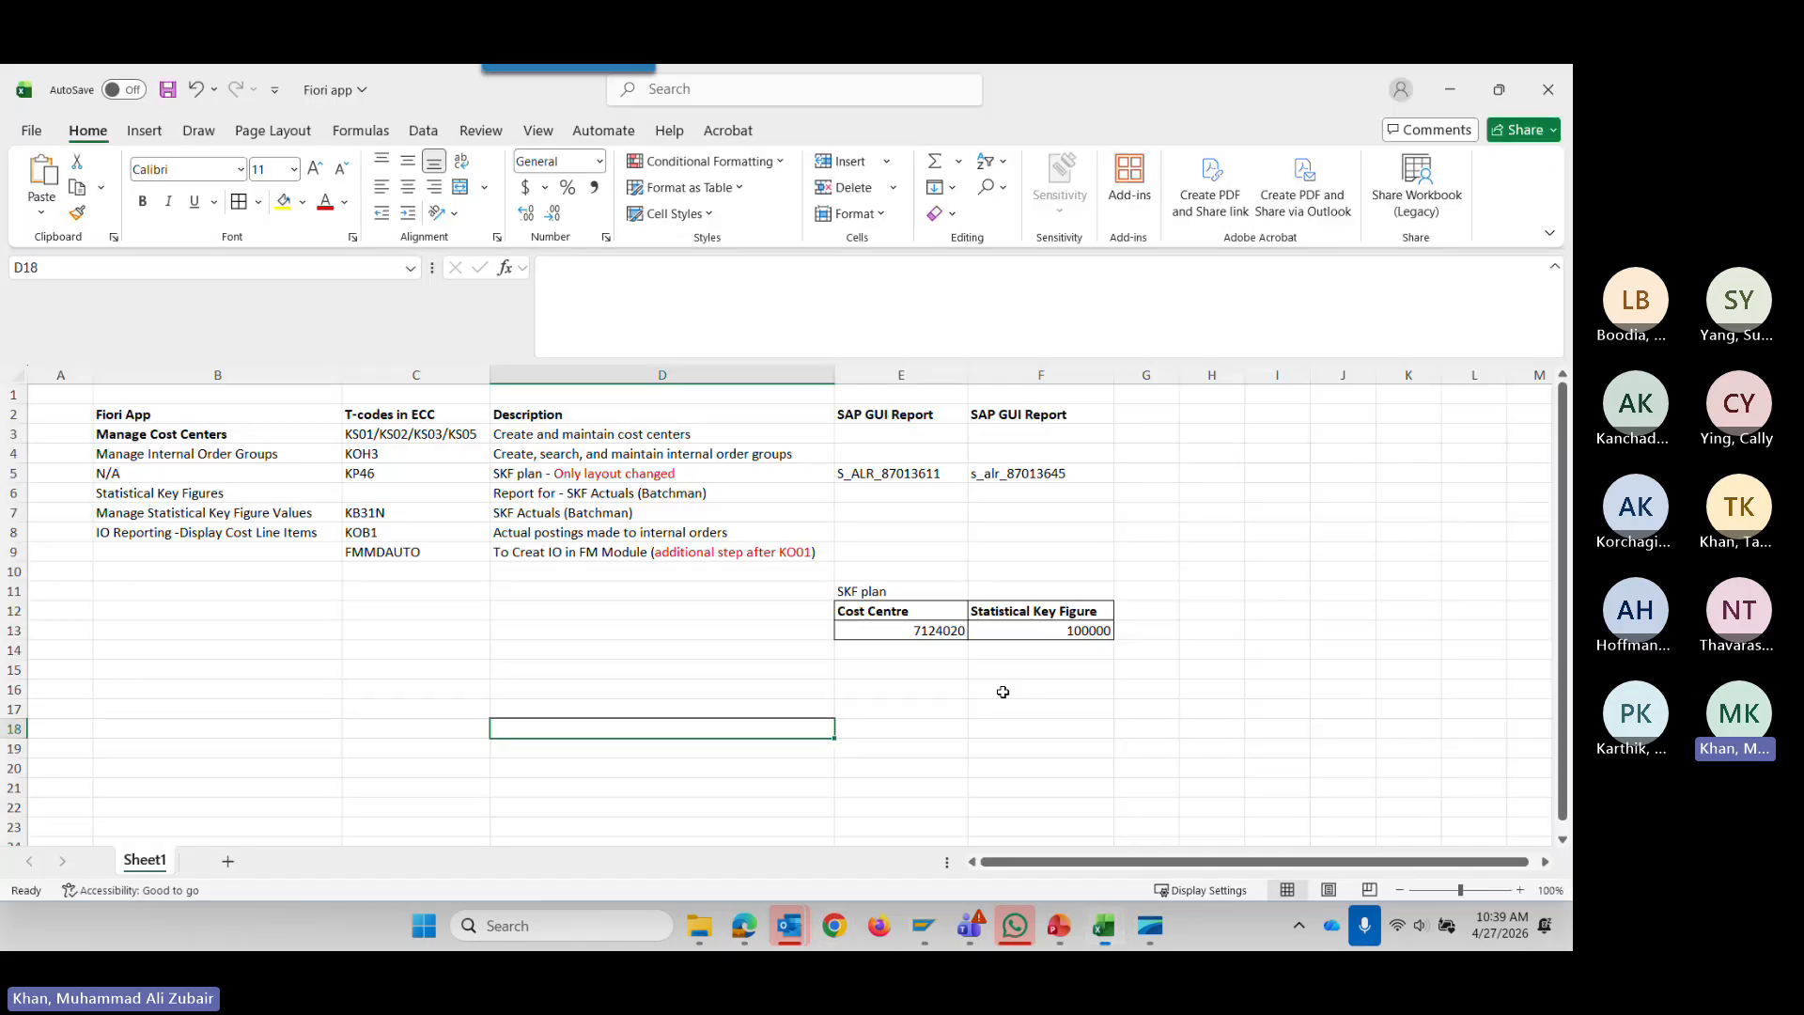
left_click(1019, 473)
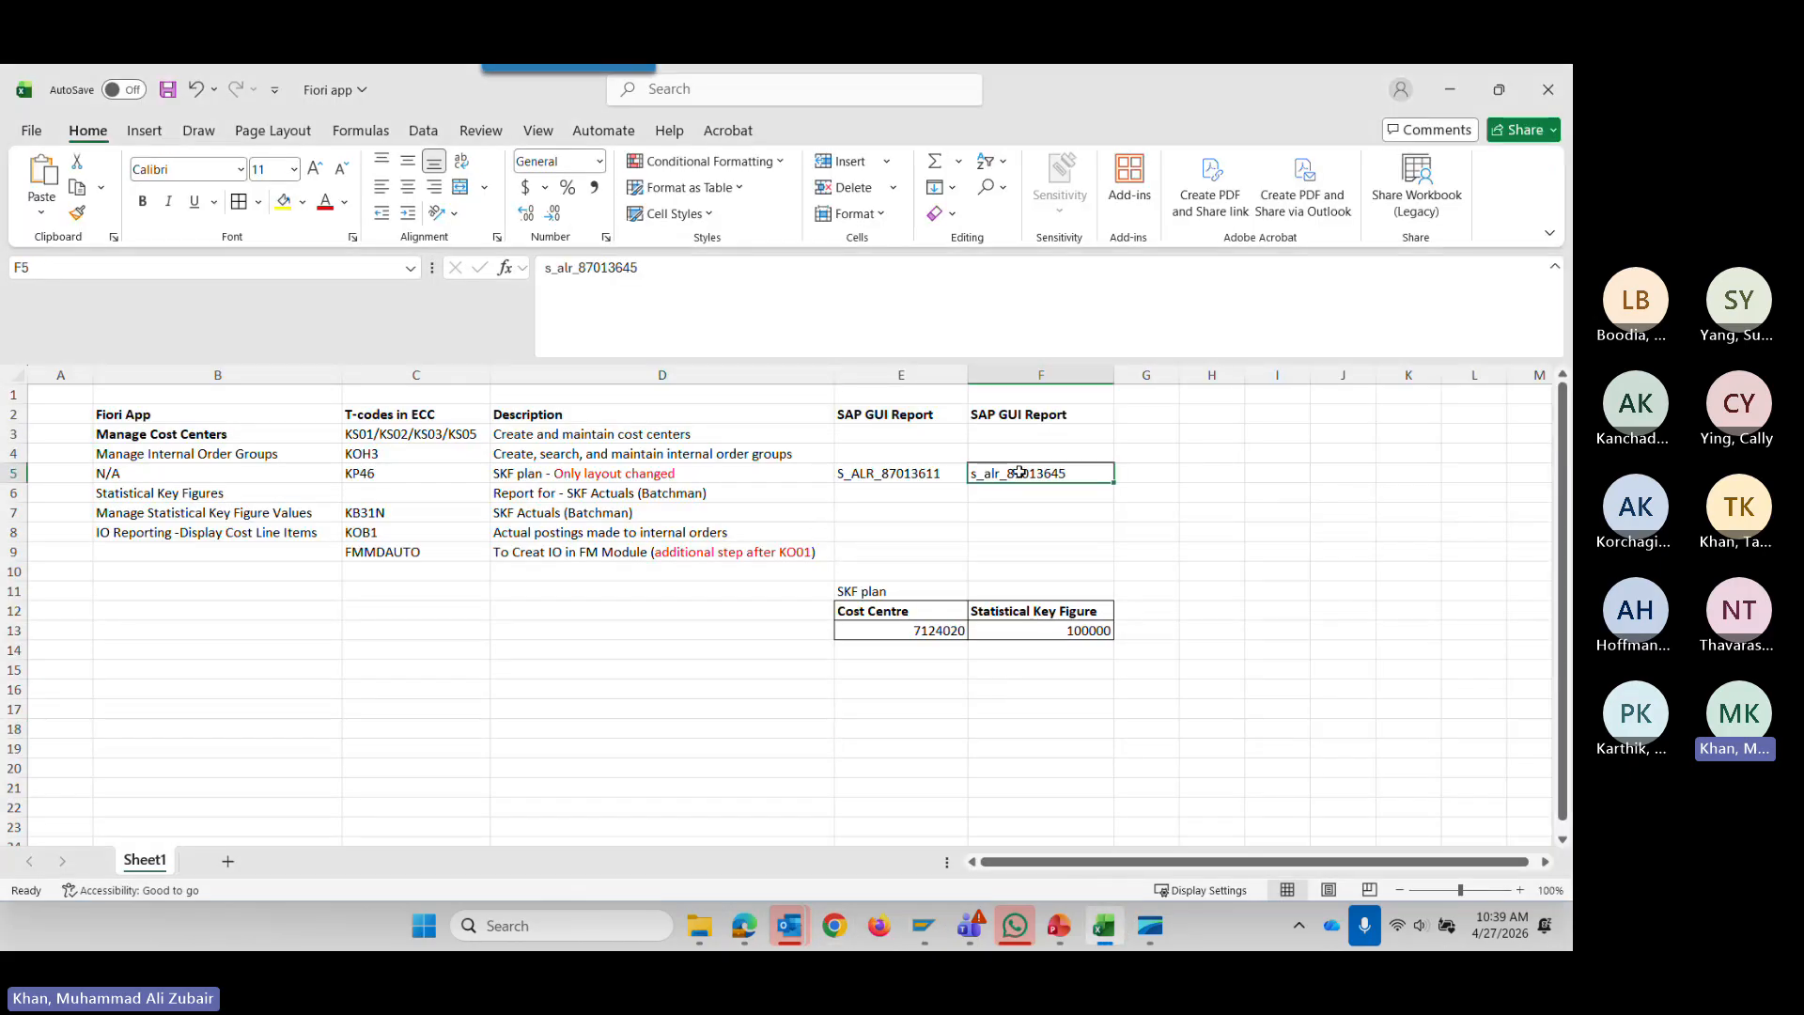
key("ctrl+c")
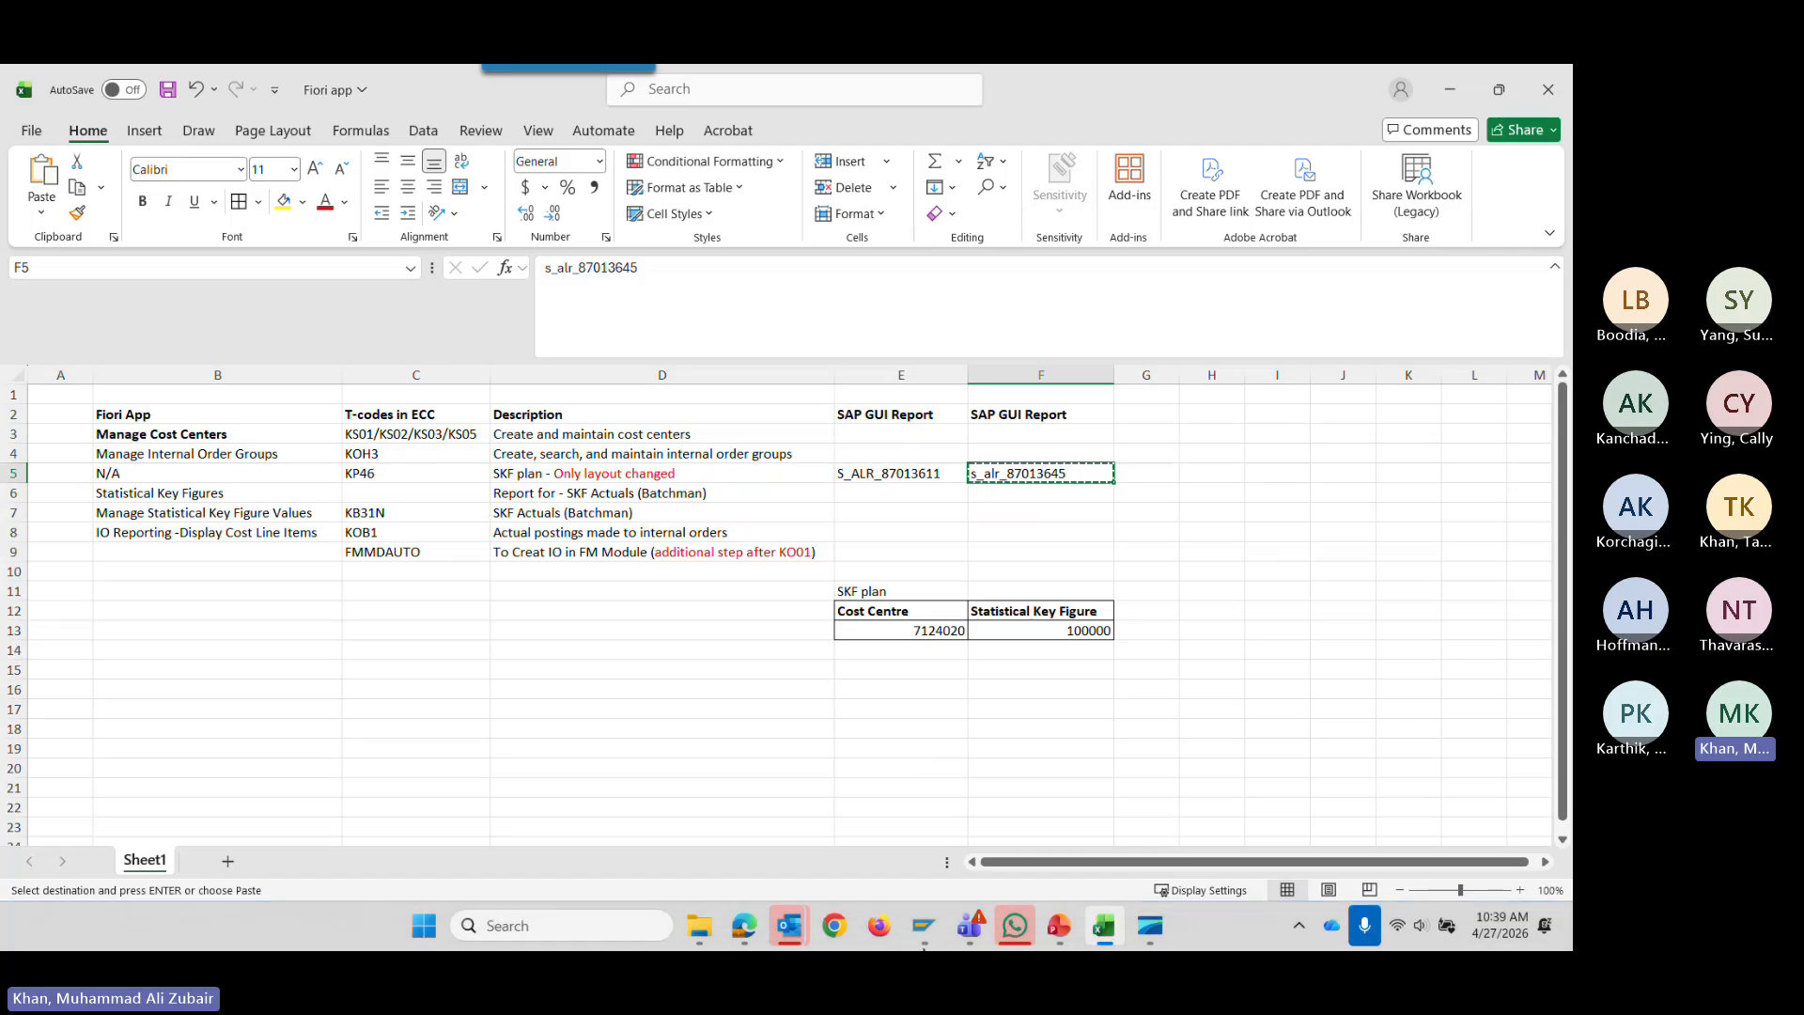
left_click(974, 798)
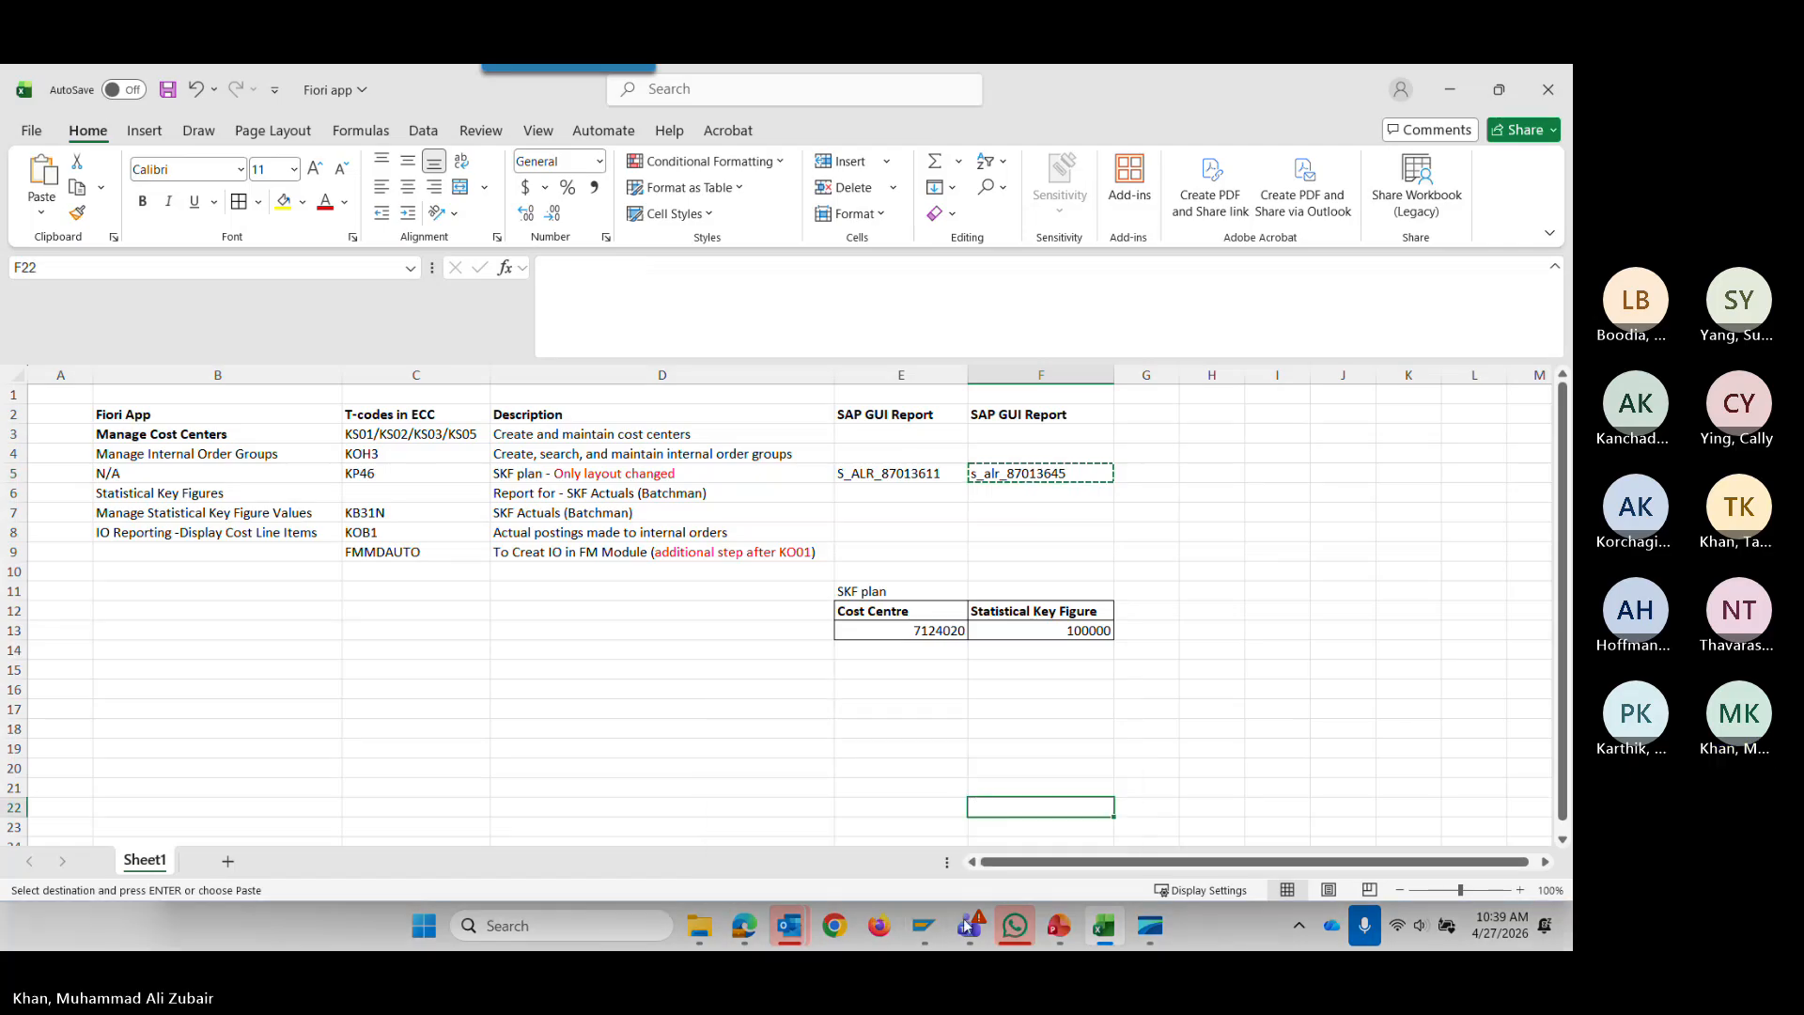
mouse_move(924, 925)
left_click(1014, 780)
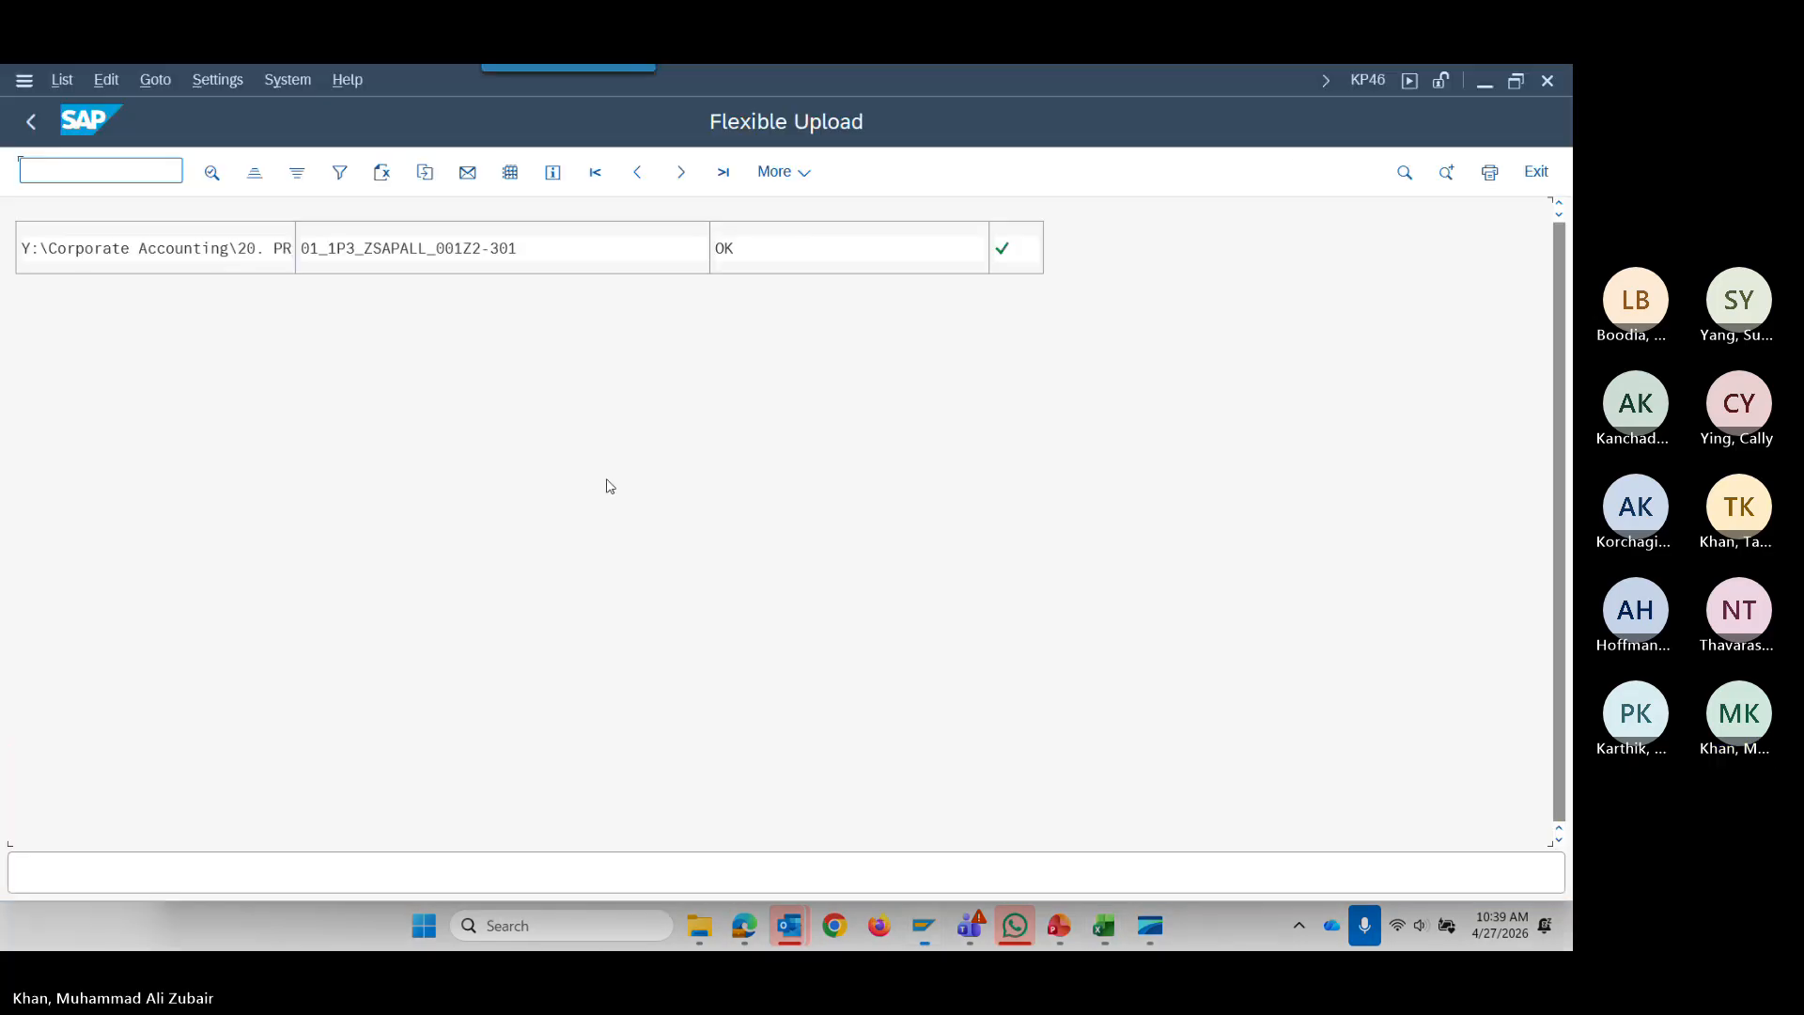
Open the report s_alr_87013645 in the current session in place of the flexible upload results.
left_click(104, 172)
type("/N")
key("ctrl+v")
key("Return")
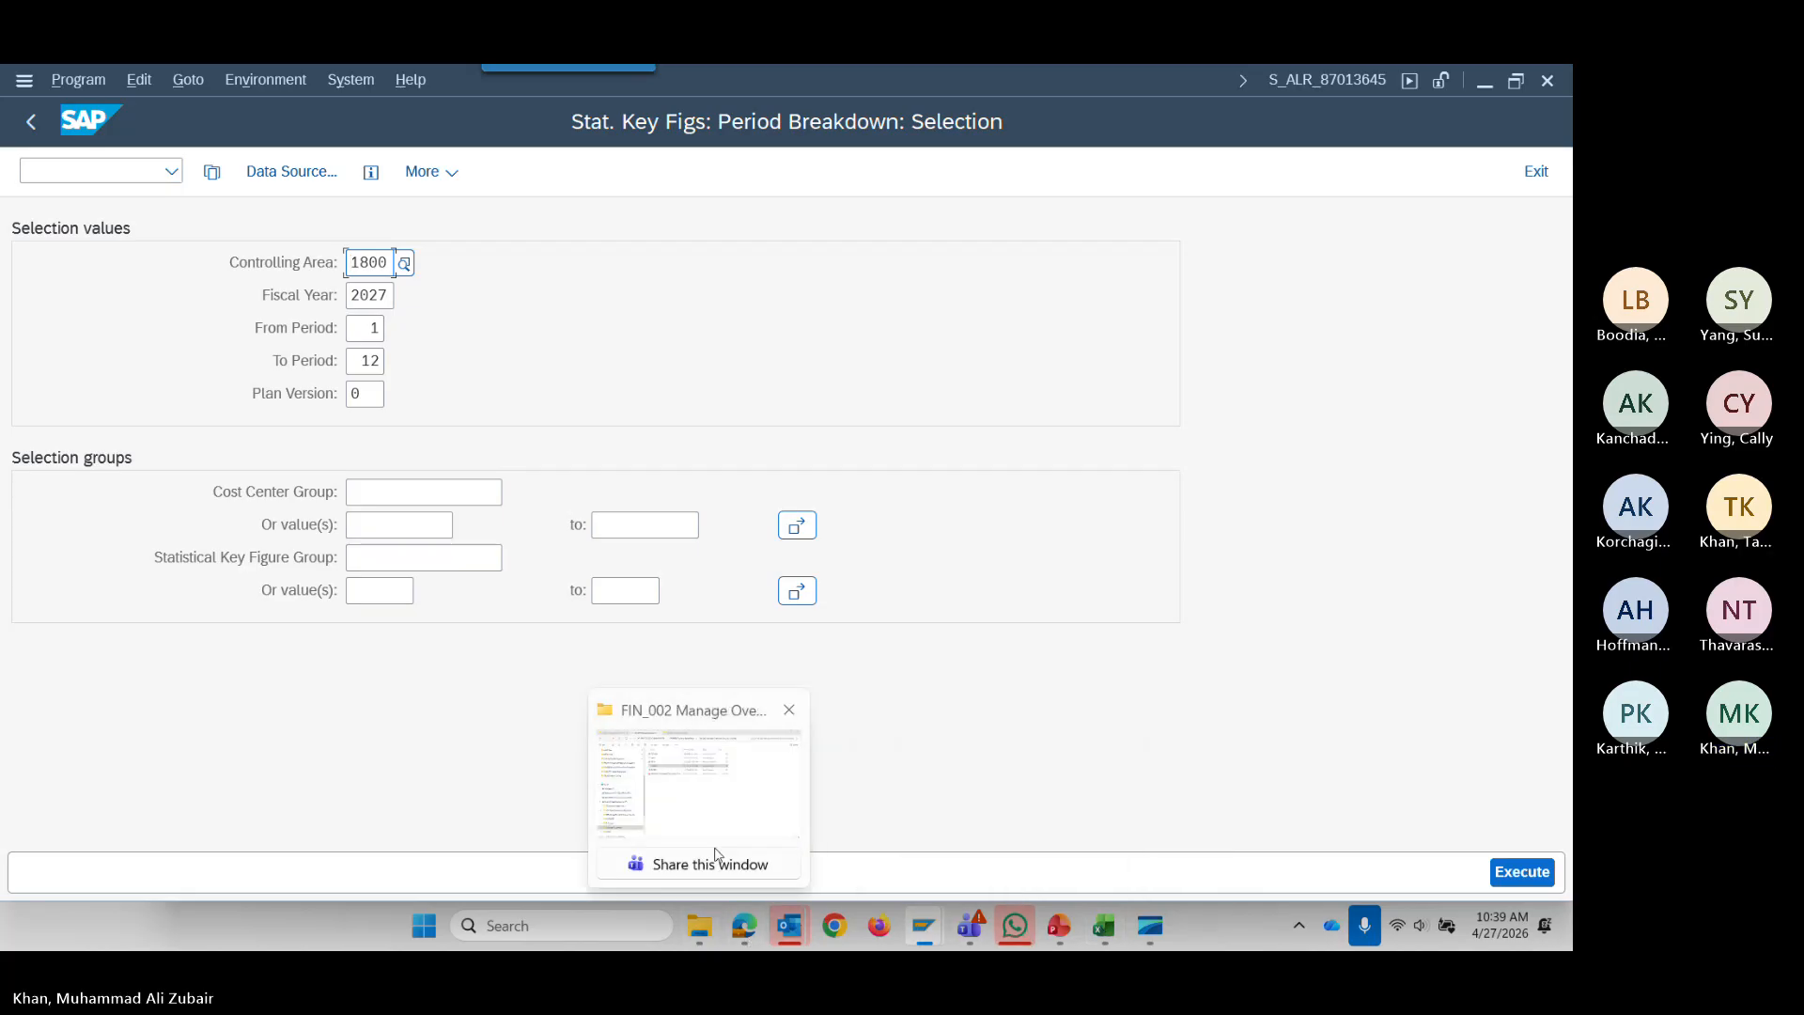
Open the KP46 Excel workbook from the FIN_002 folder despite the format warning, and copy its cost centre 7124020.
left_click(700, 926)
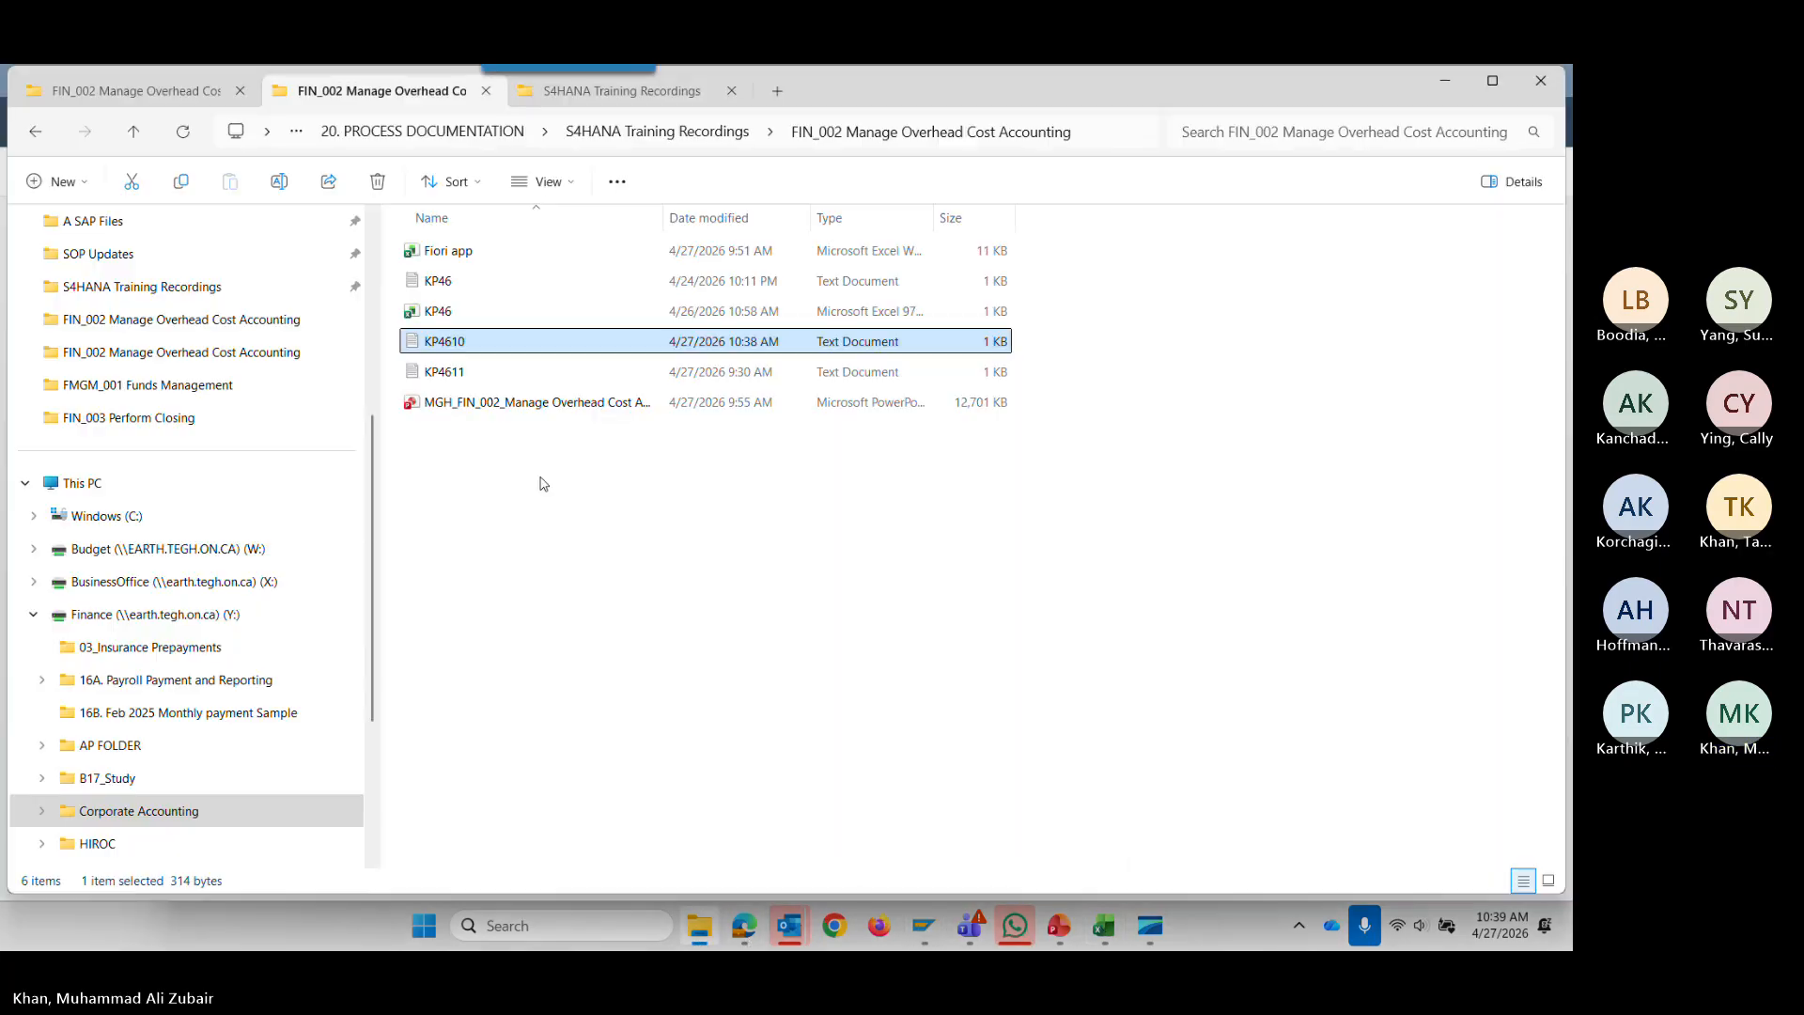
double_click(451, 319)
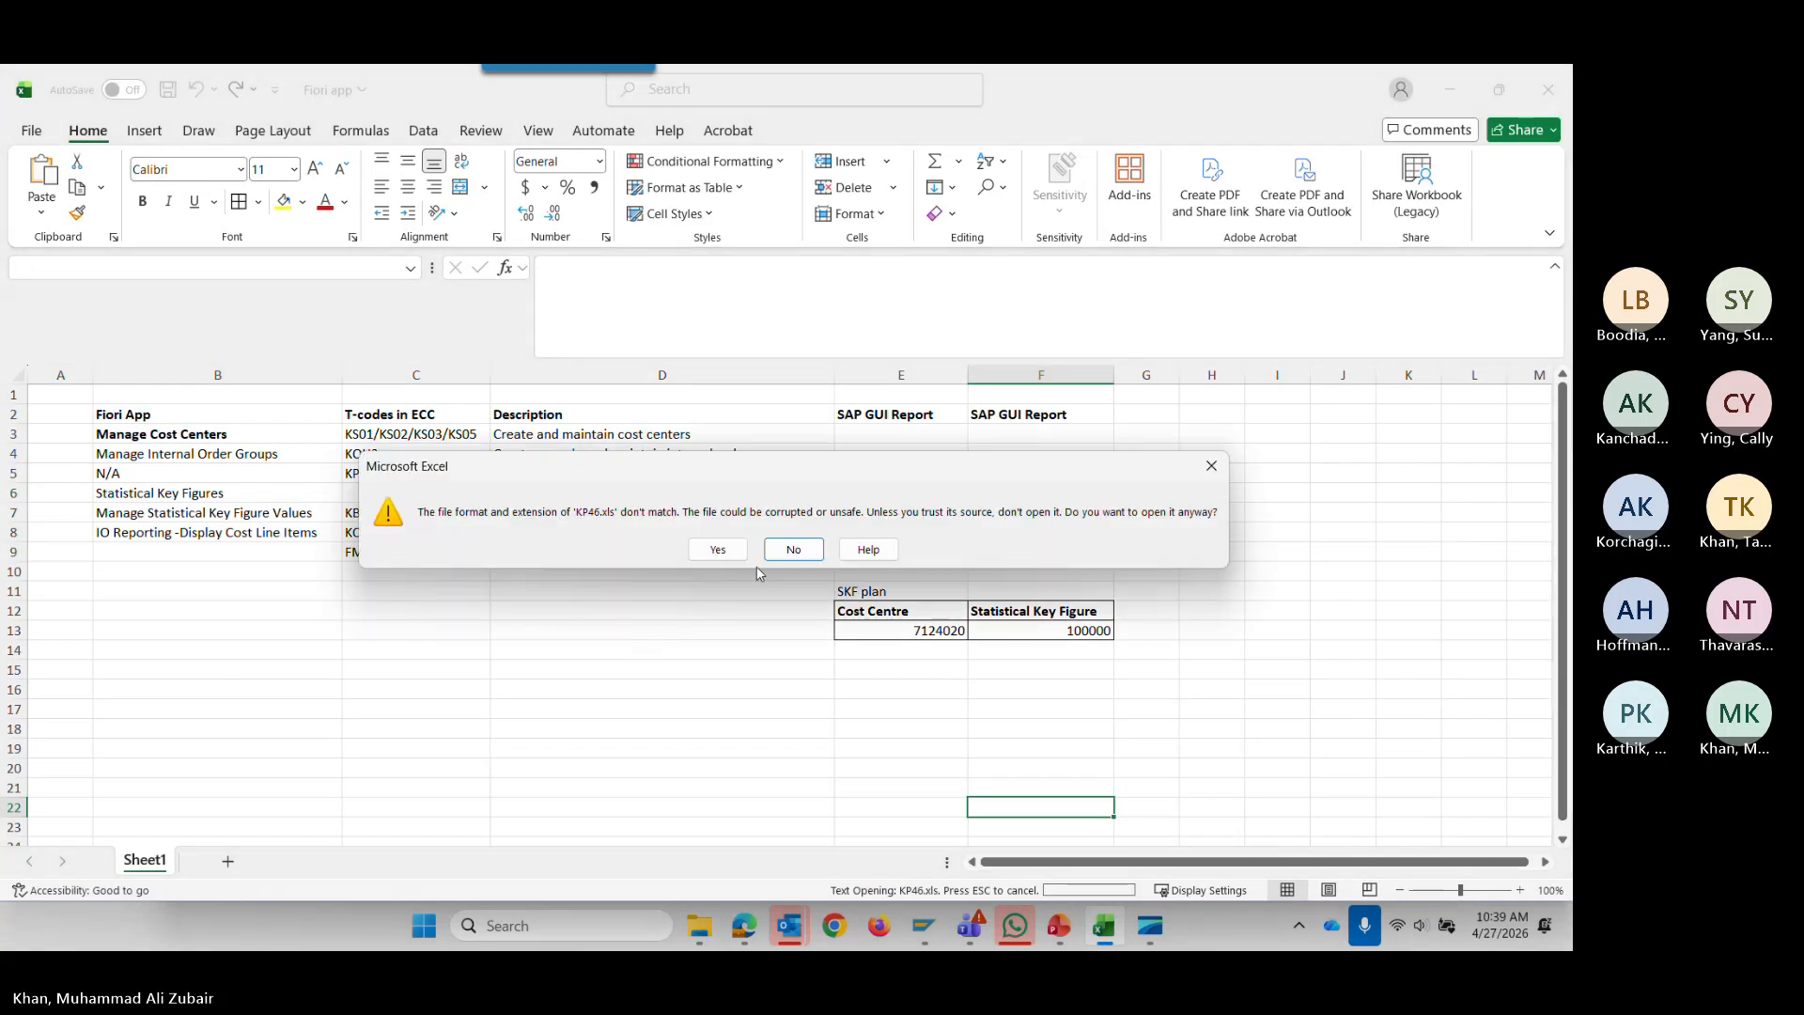
left_click(717, 549)
left_click(252, 473)
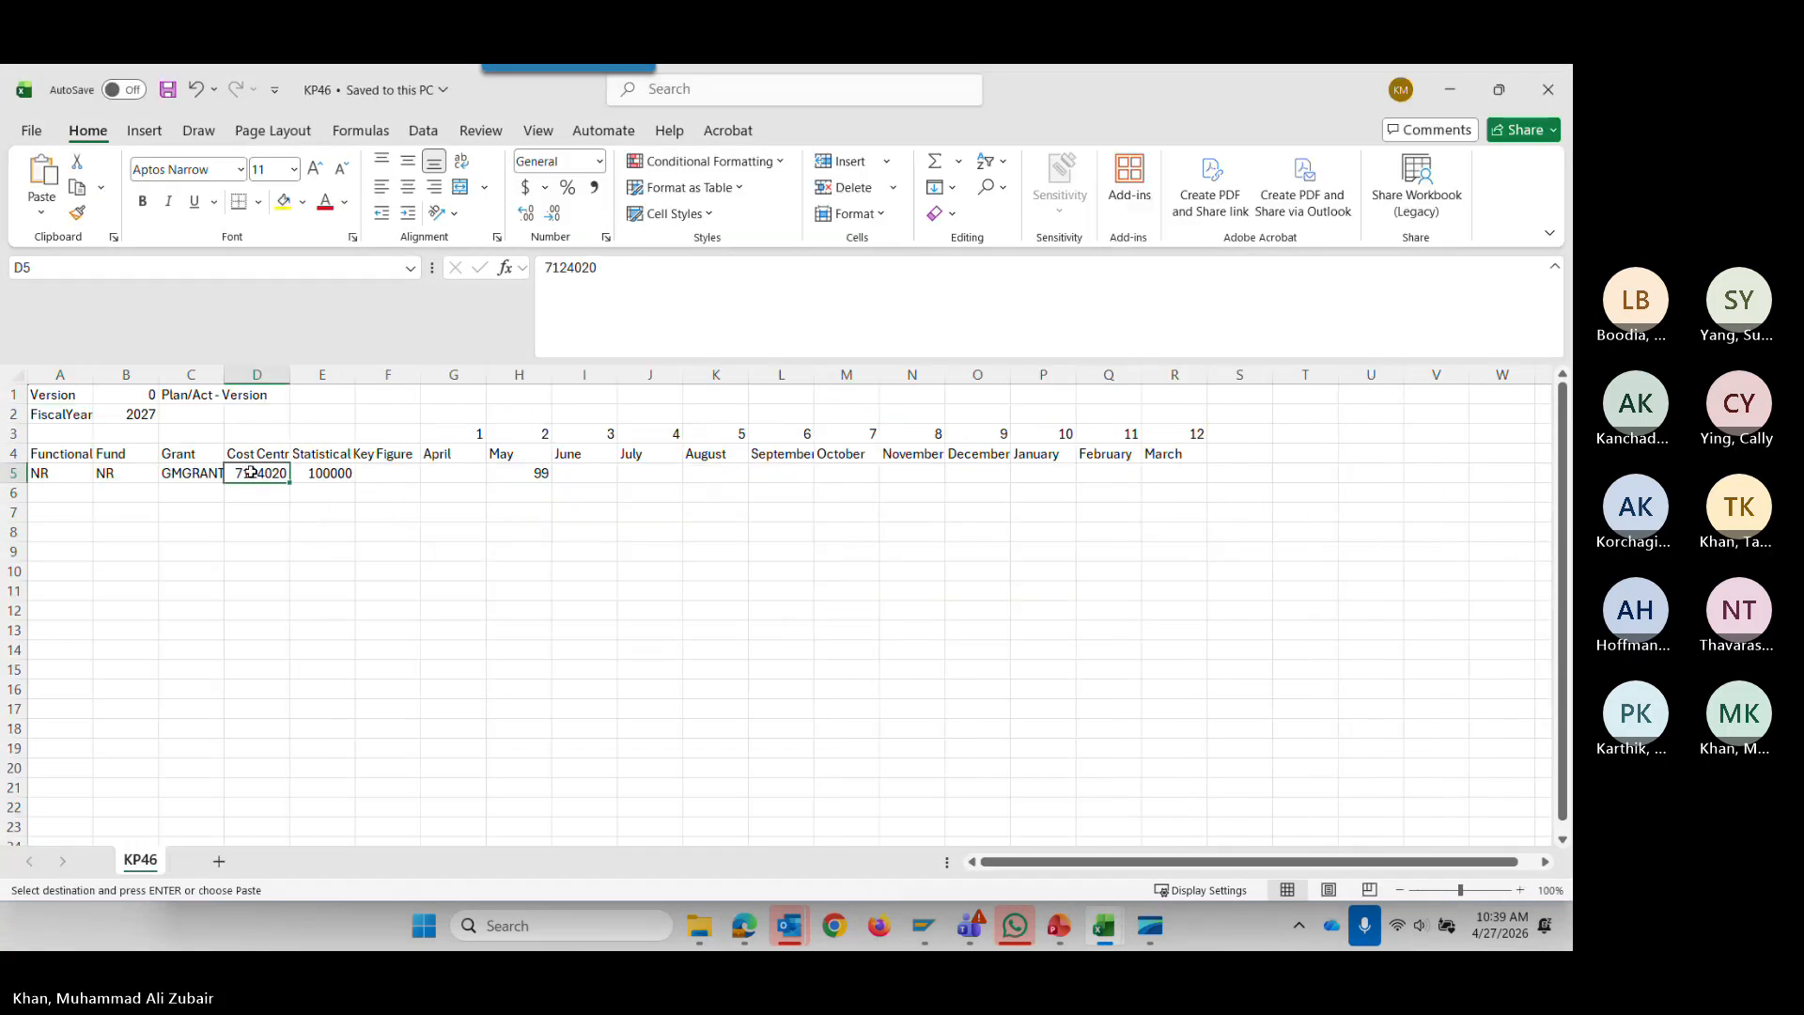
left_click(1450, 90)
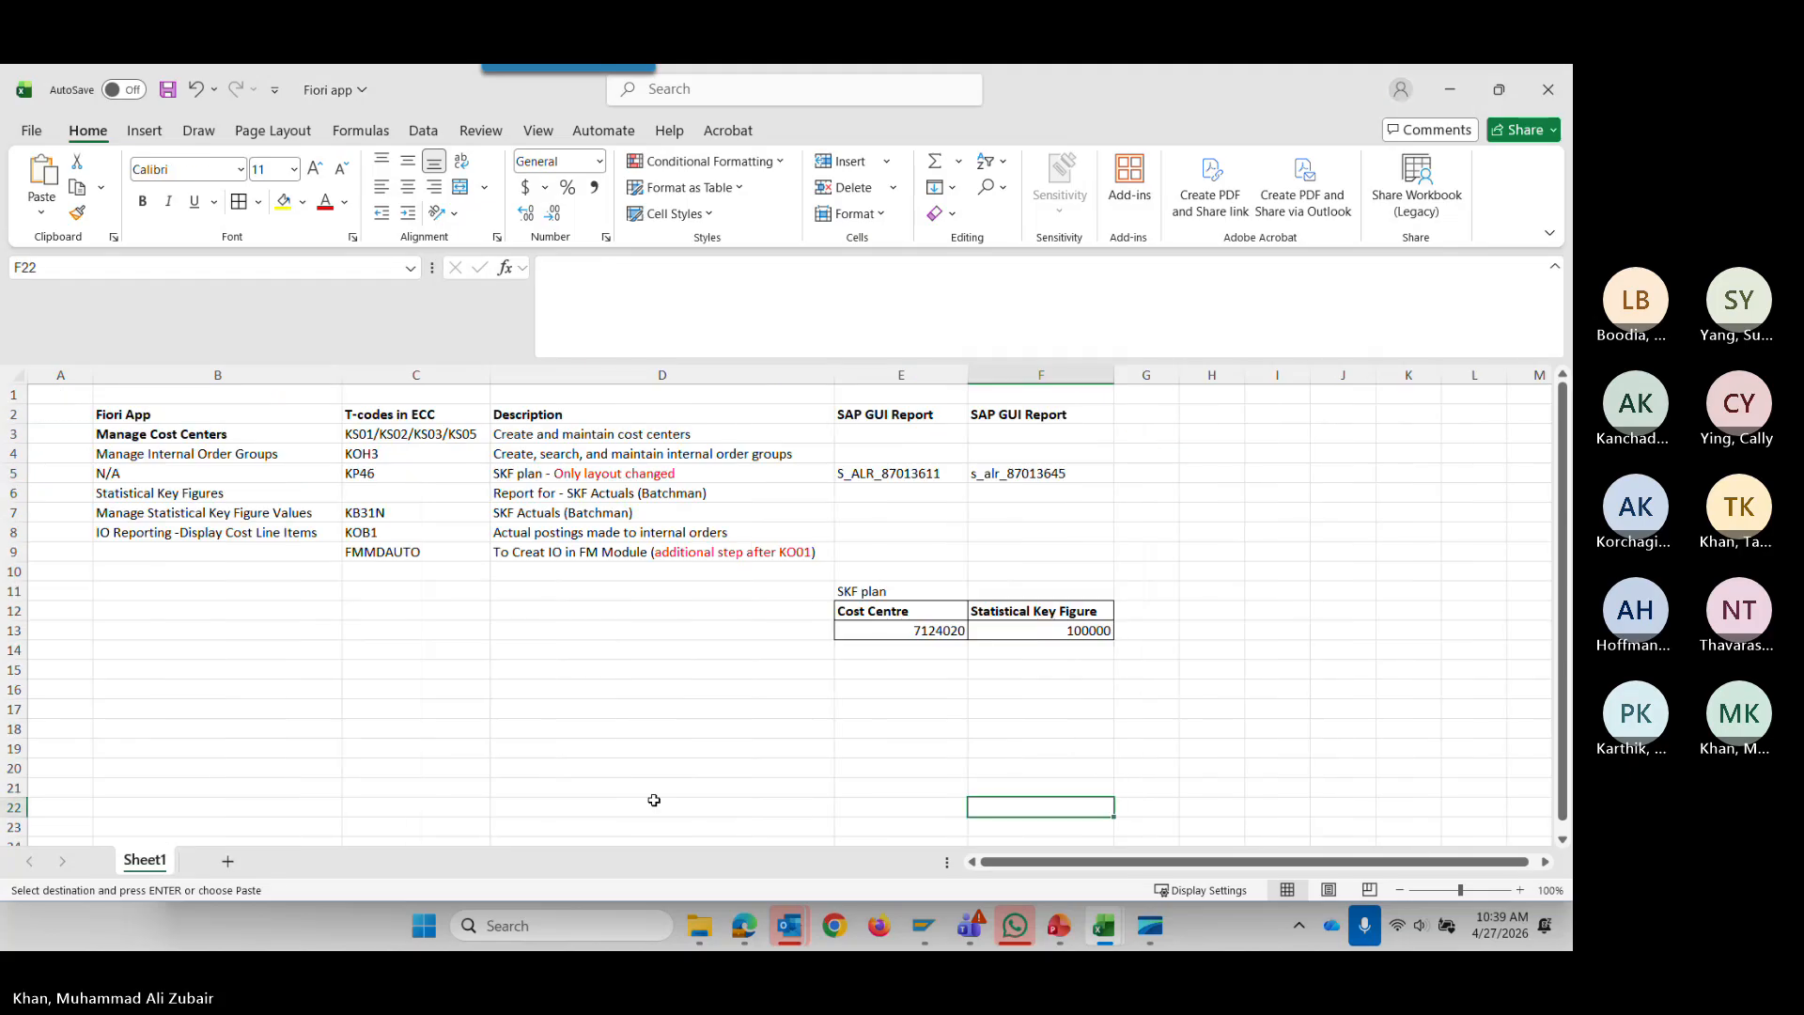
Switch back to SAP and execute the period breakdown report for cost centre 7124020.
mouse_move(924, 925)
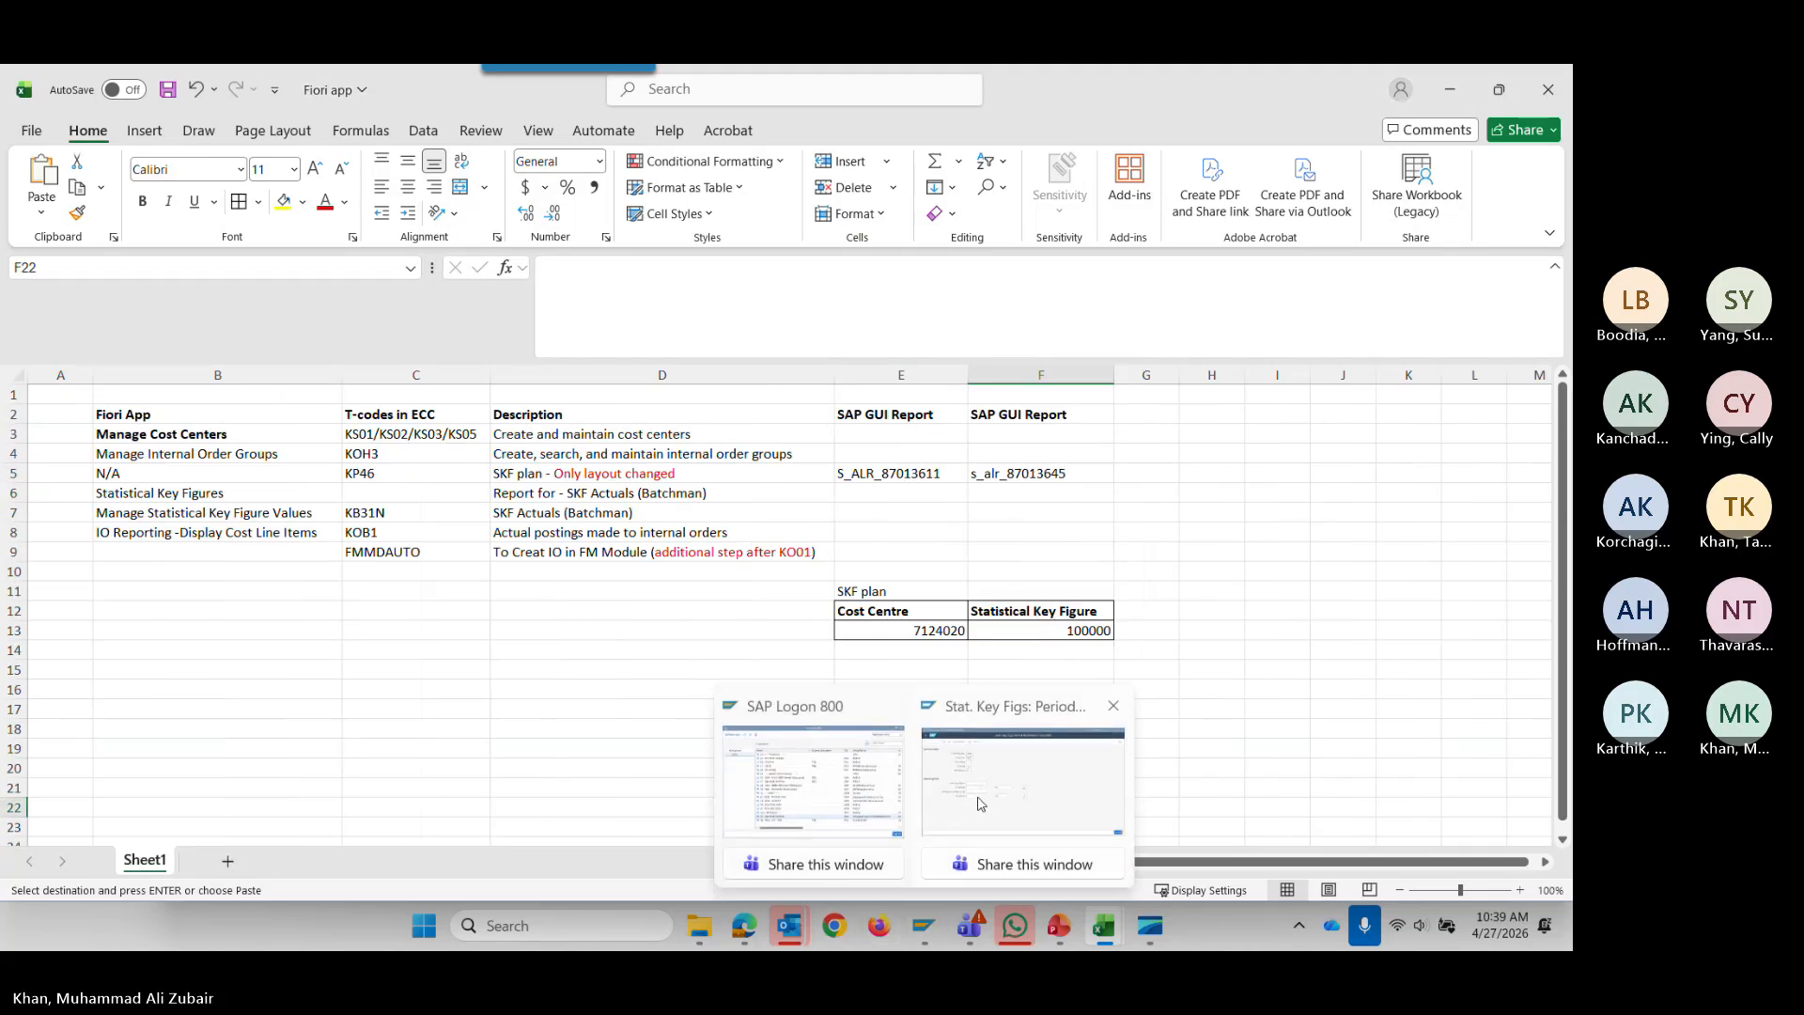
left_click(980, 804)
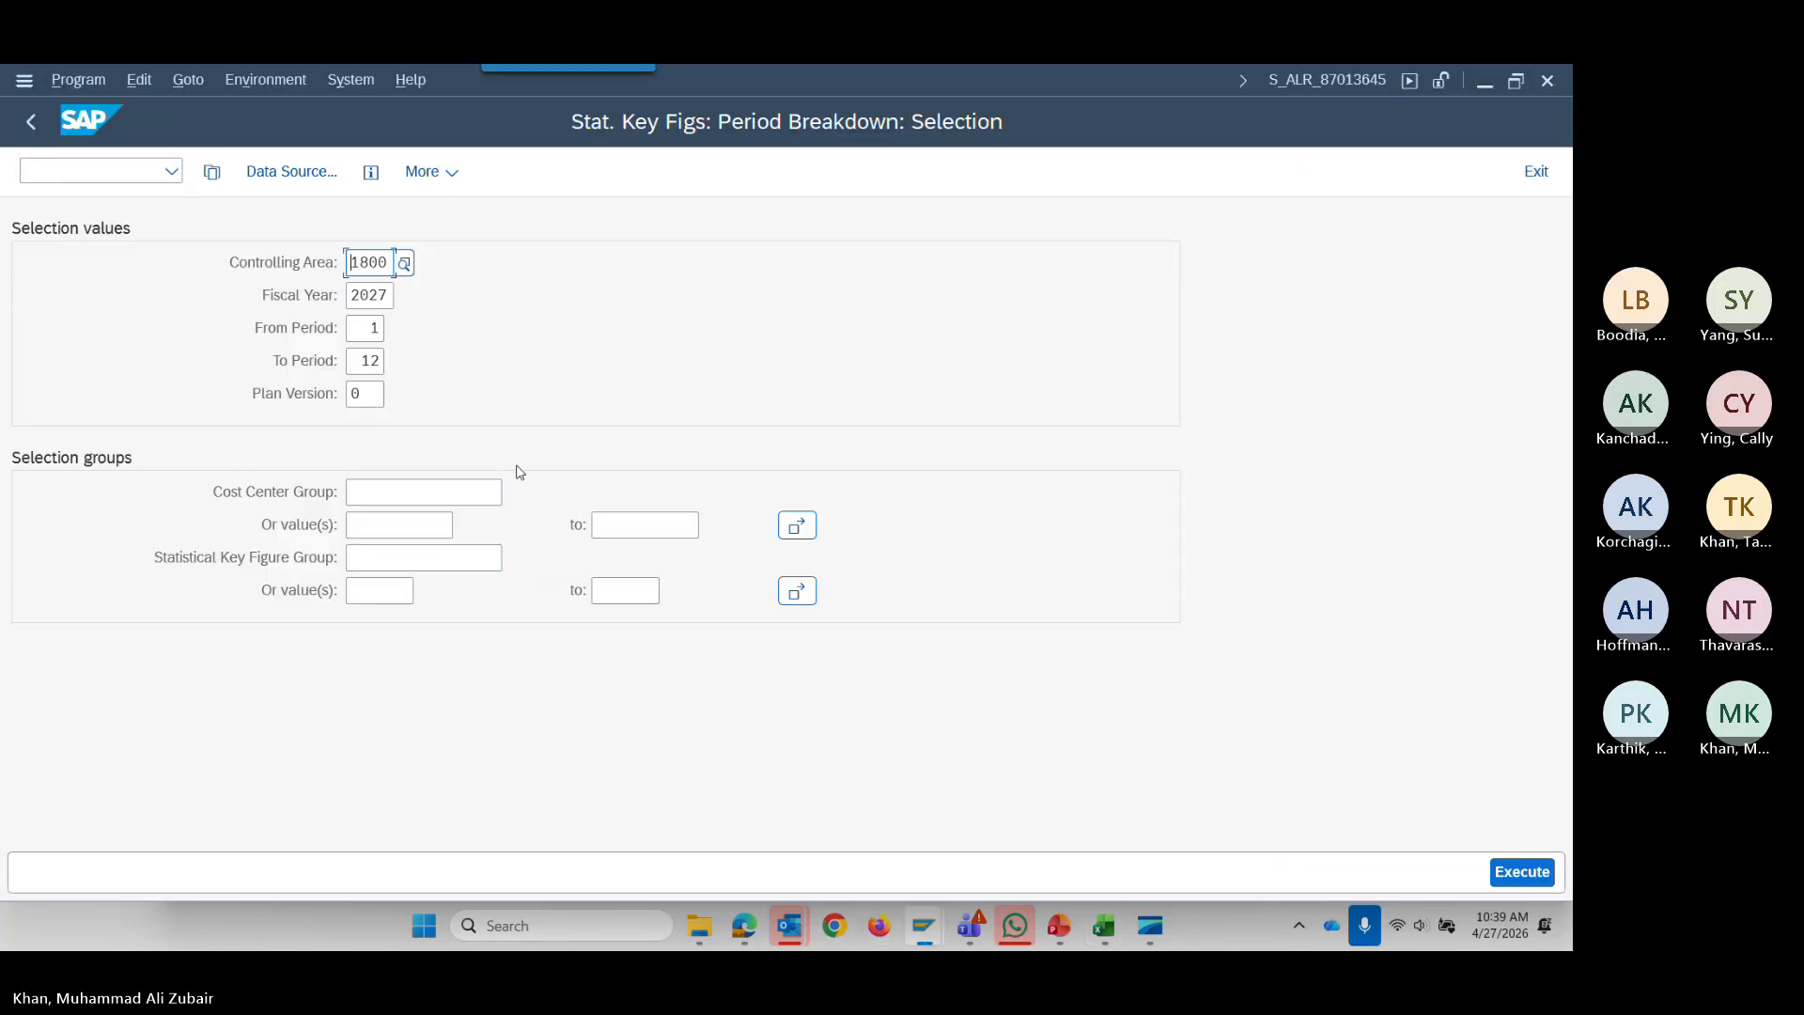
left_click(423, 519)
key("ctrl+v")
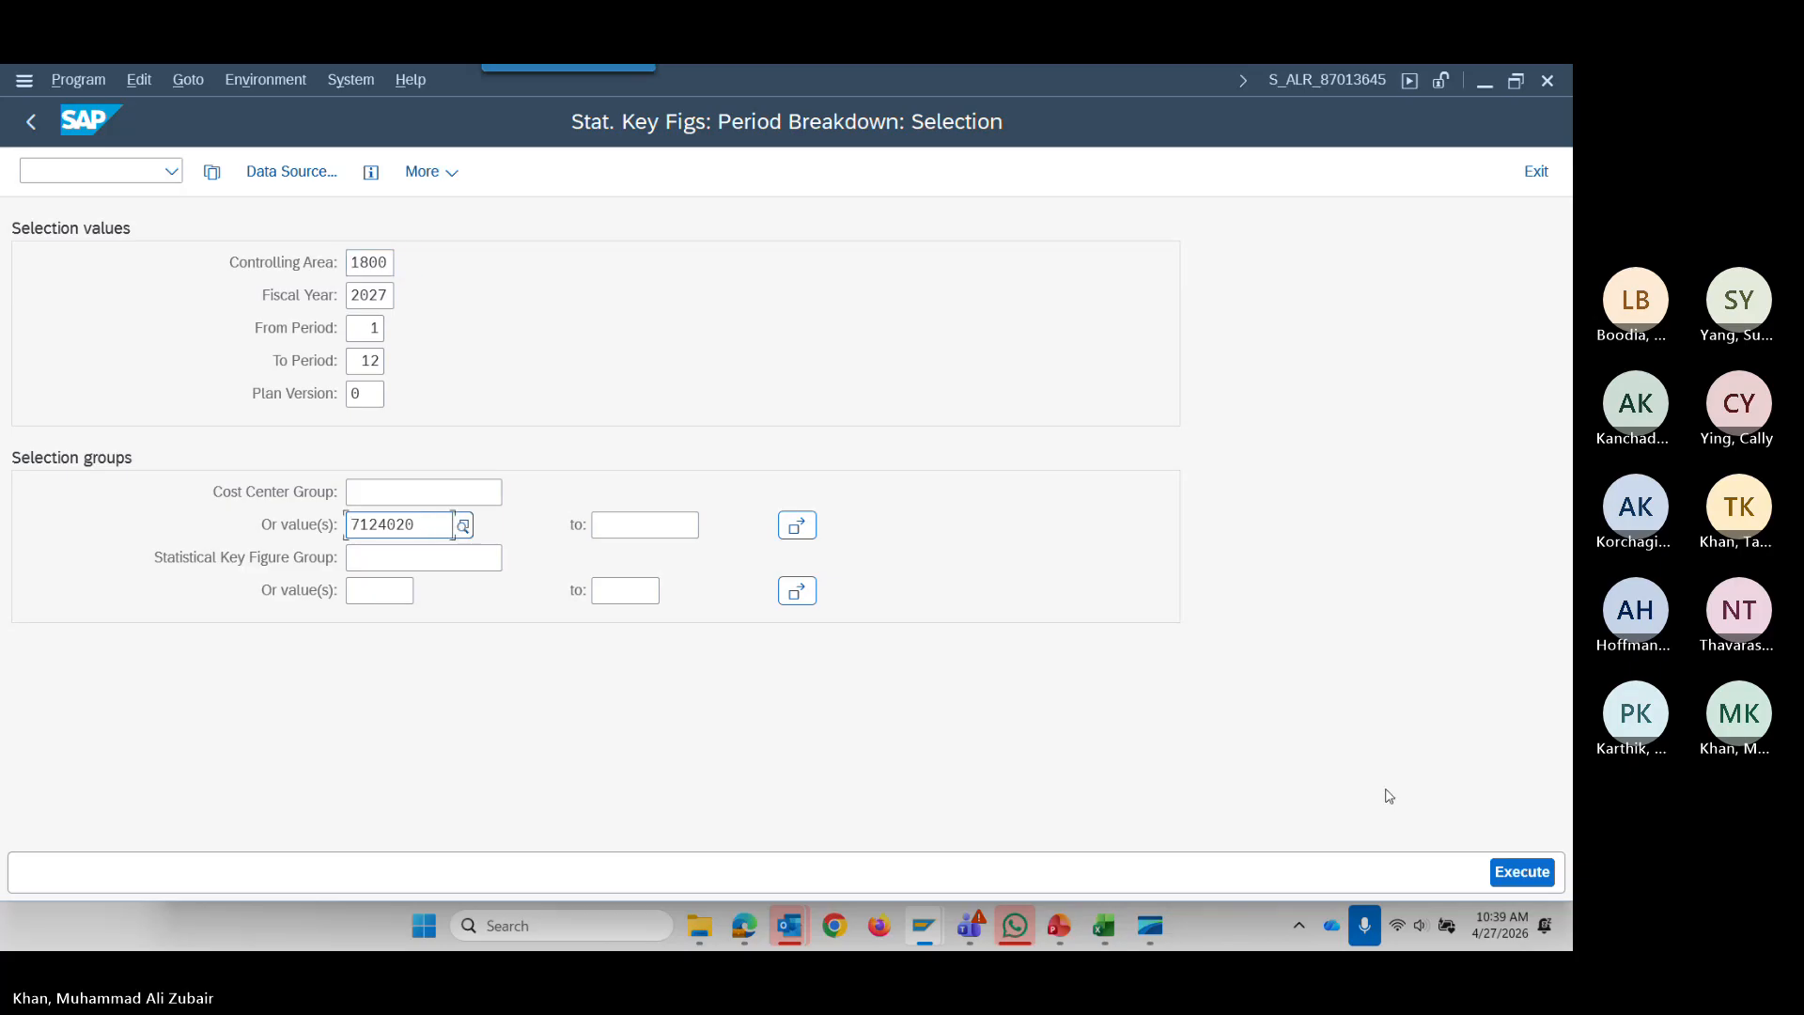
left_click(1517, 876)
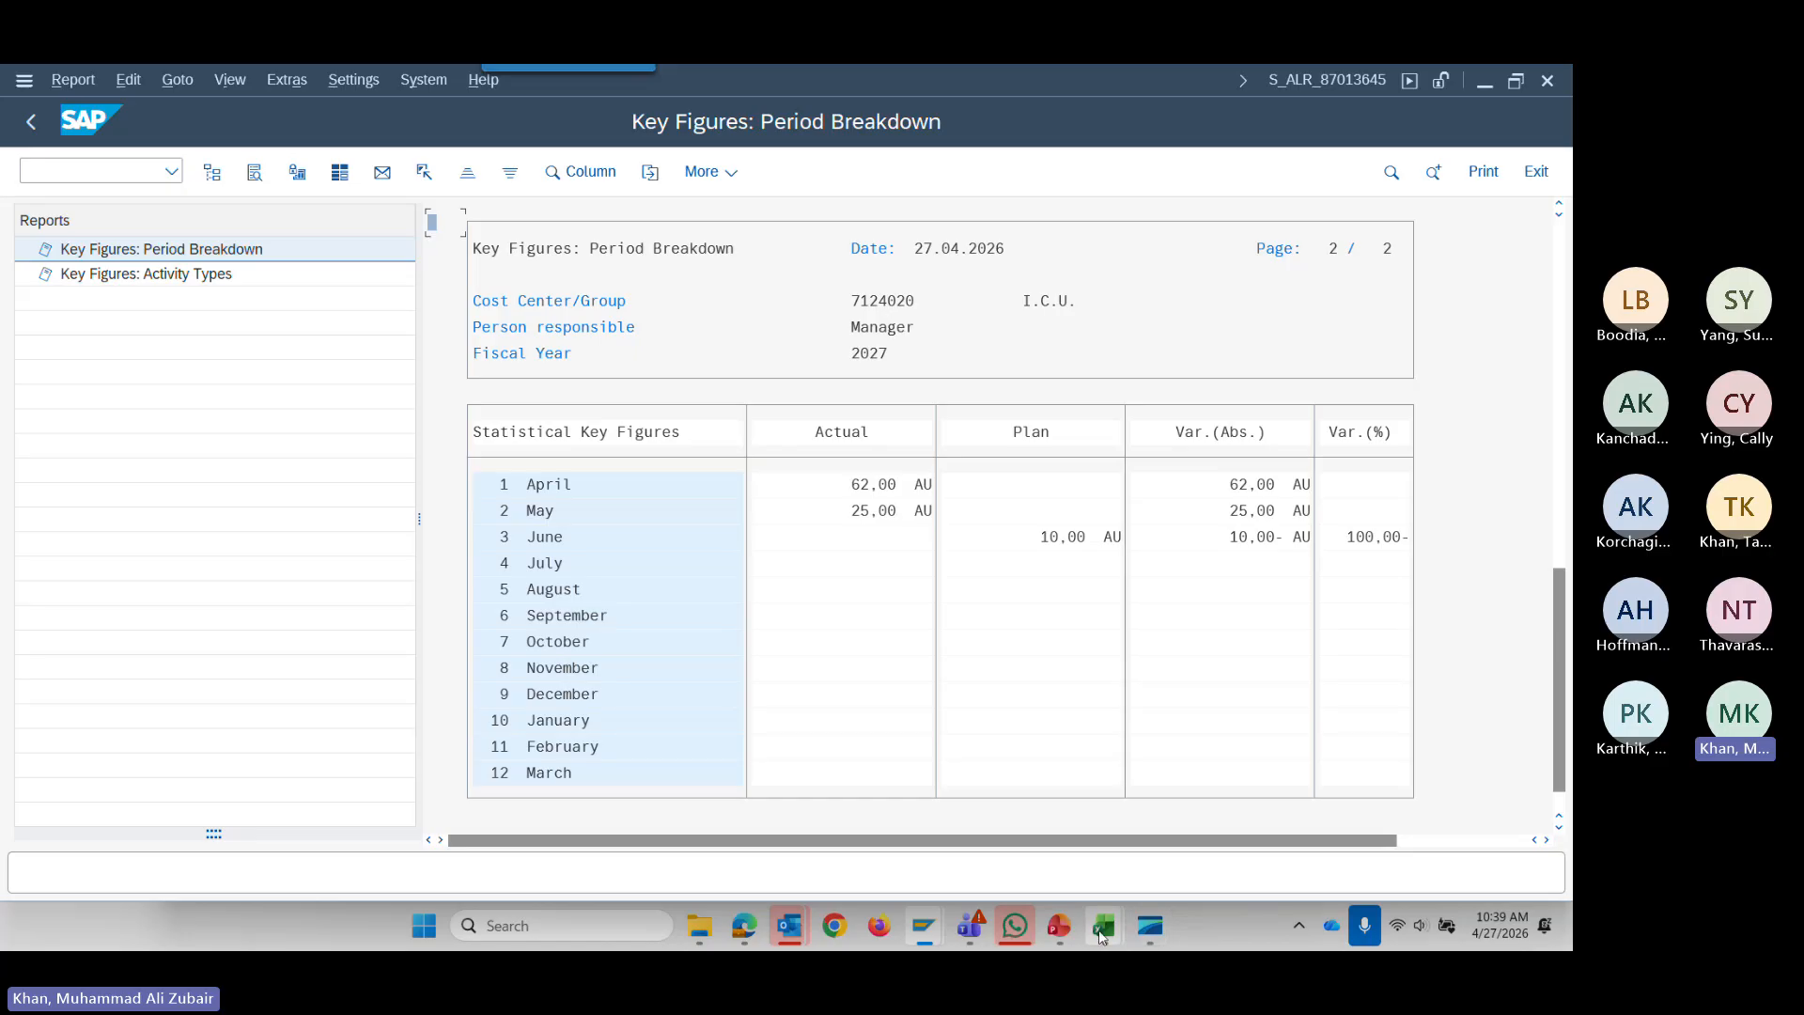
Copy the transaction code KB31N from the Fiori app workbook in Excel and open it in a new SAP session.
mouse_move(1103, 926)
left_click(940, 806)
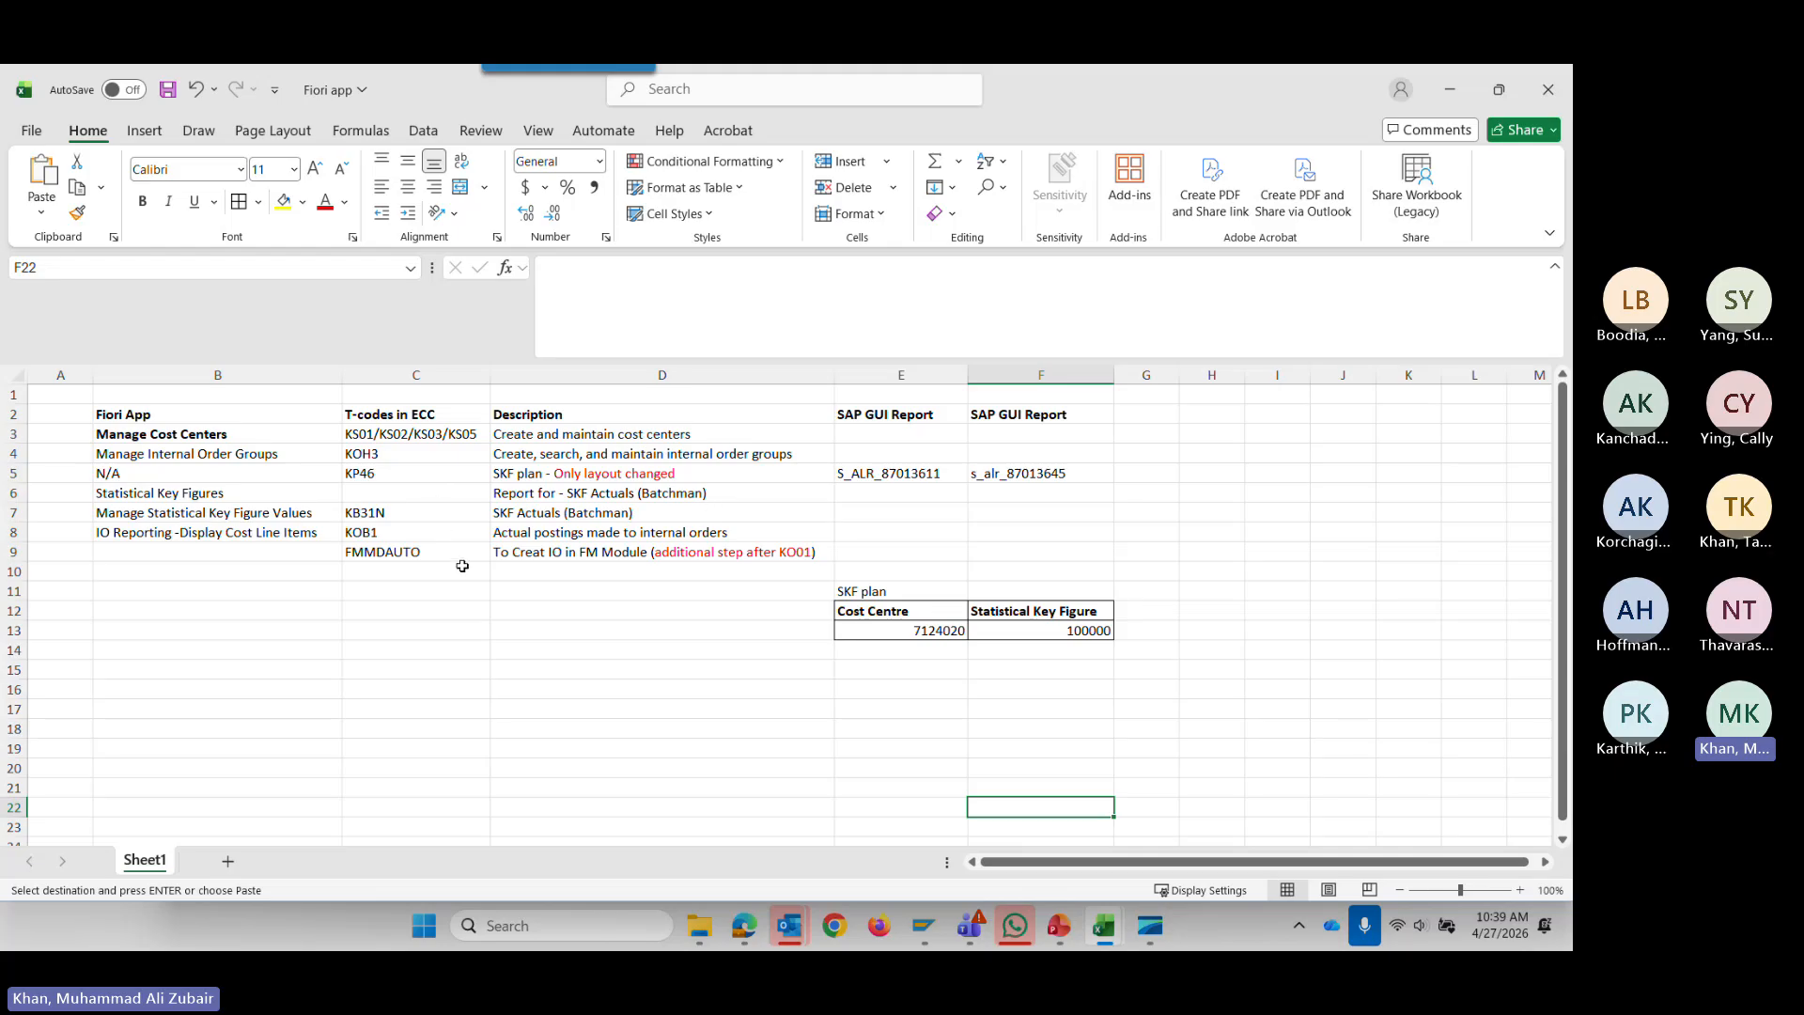
left_click(394, 515)
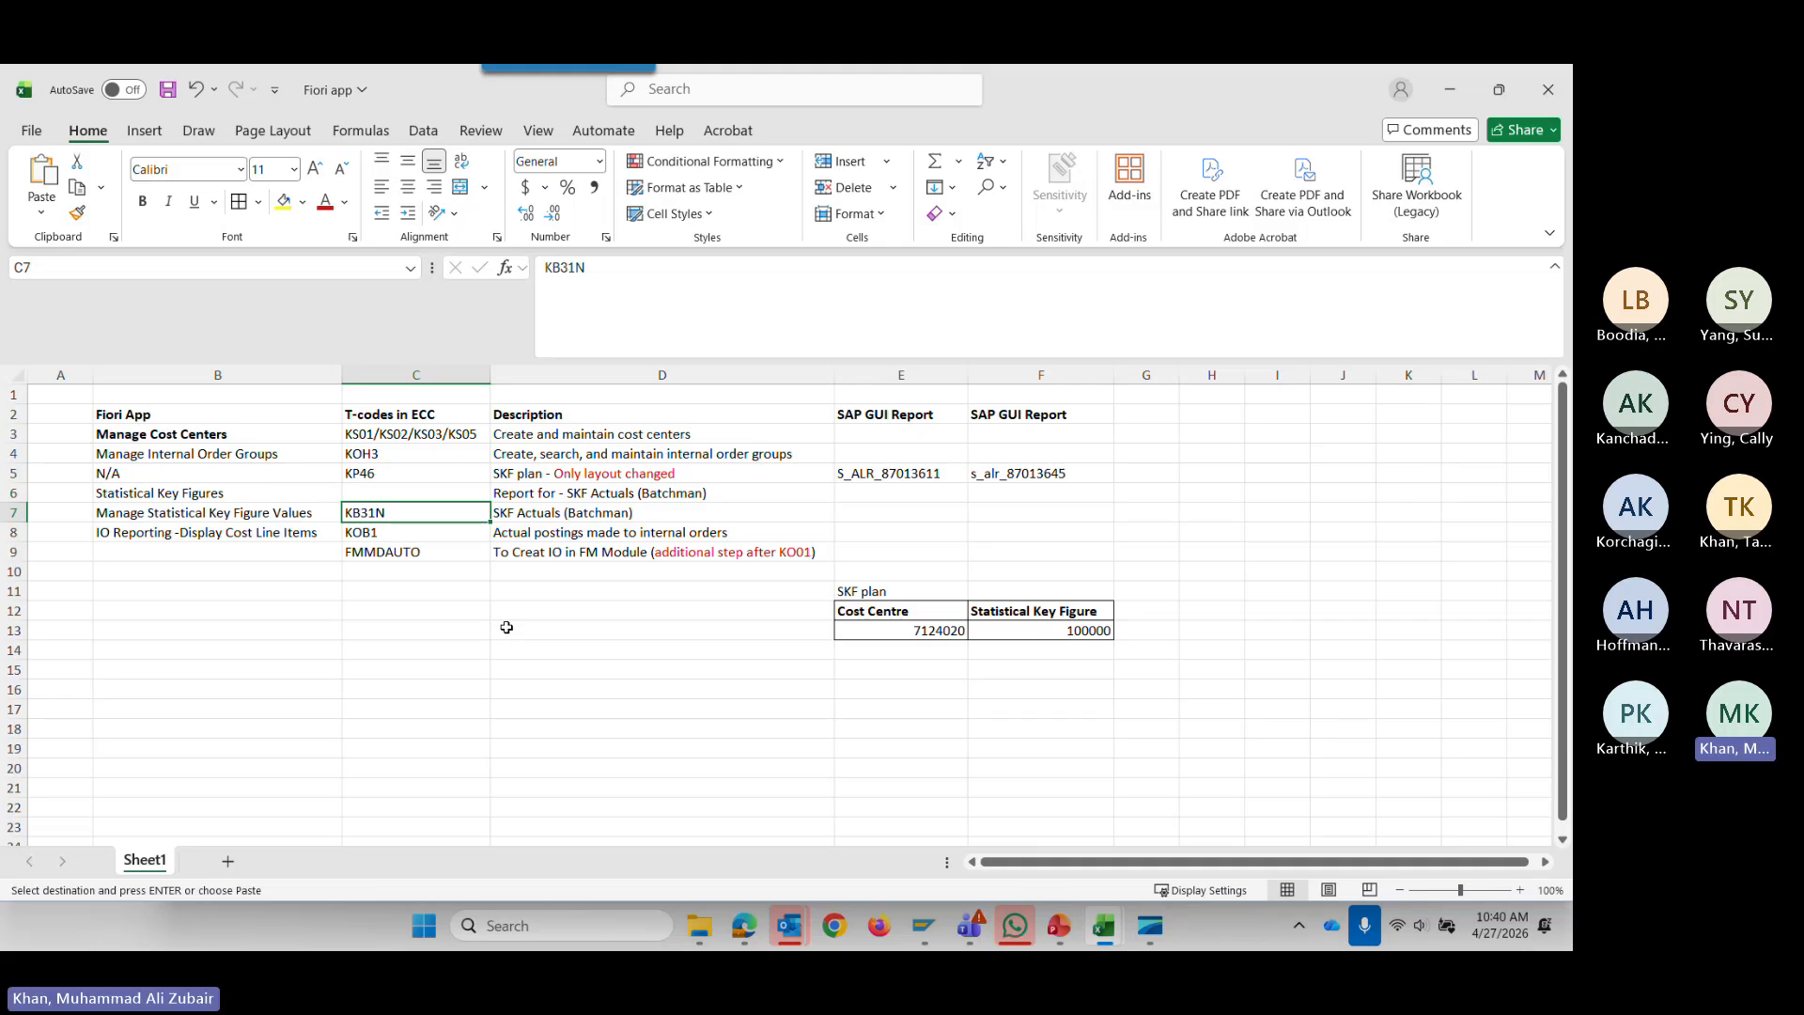
key("ctrl+c")
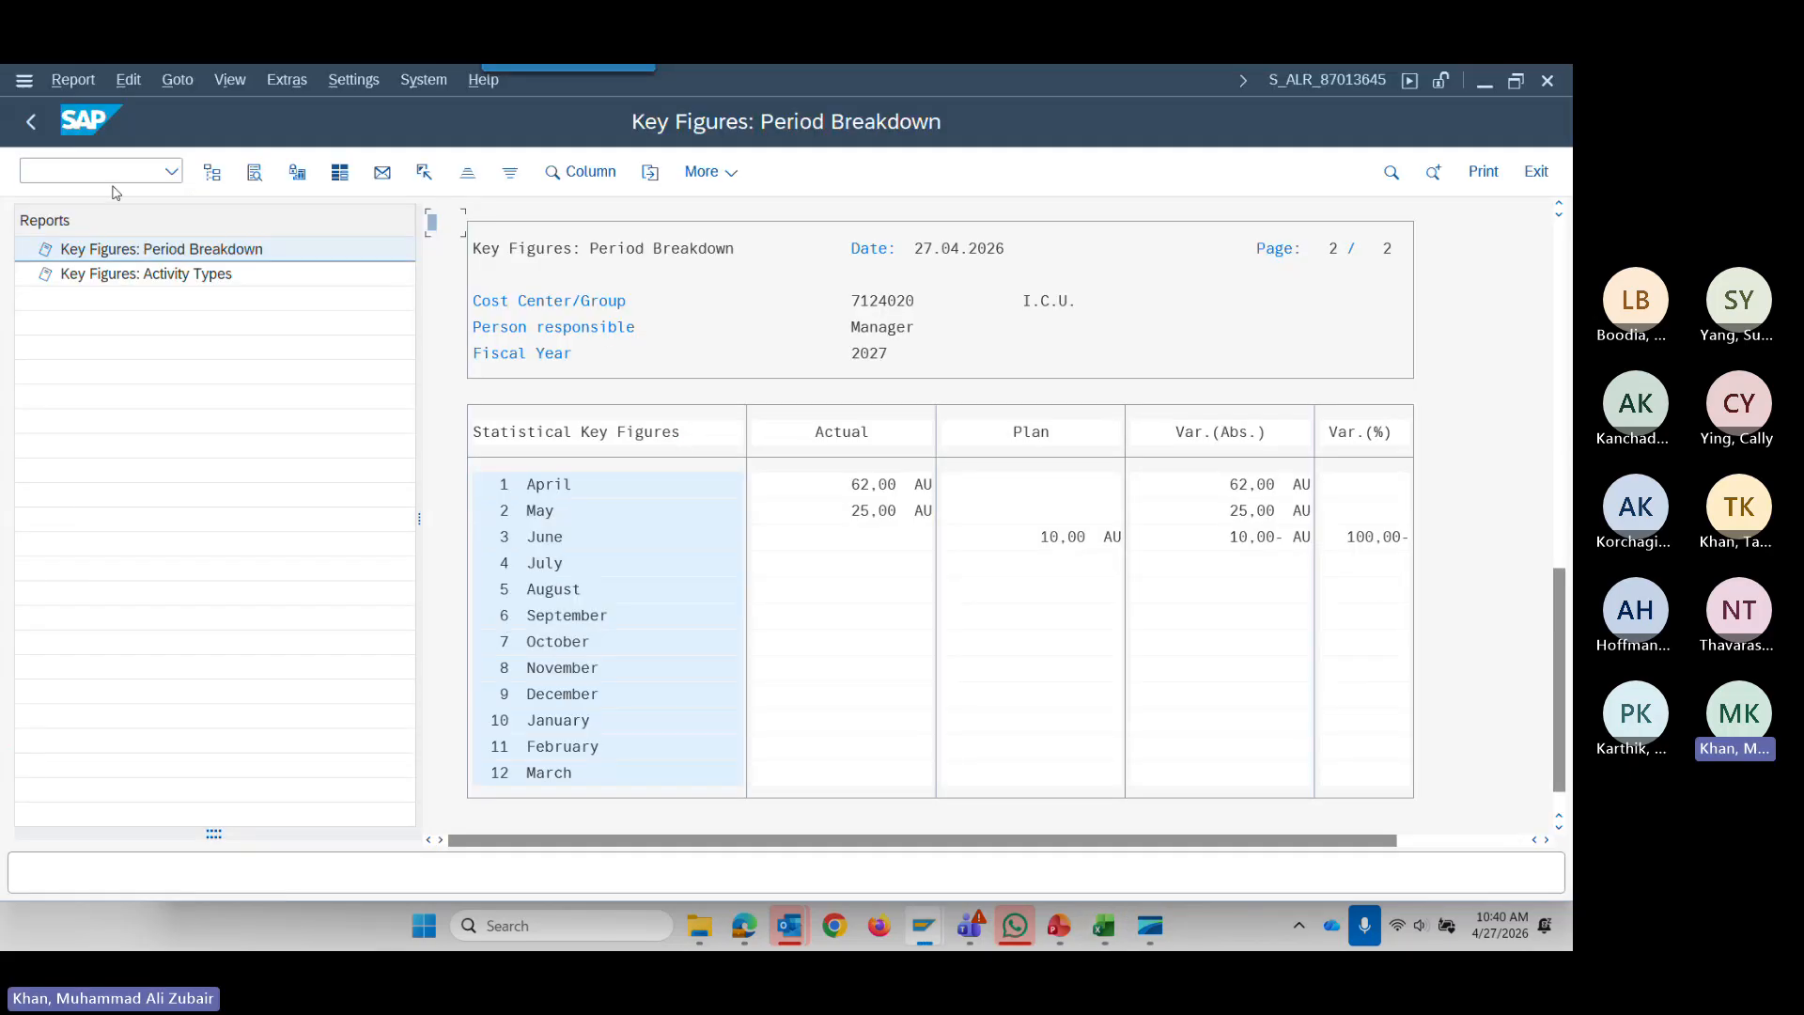
left_click(125, 170)
type("/n")
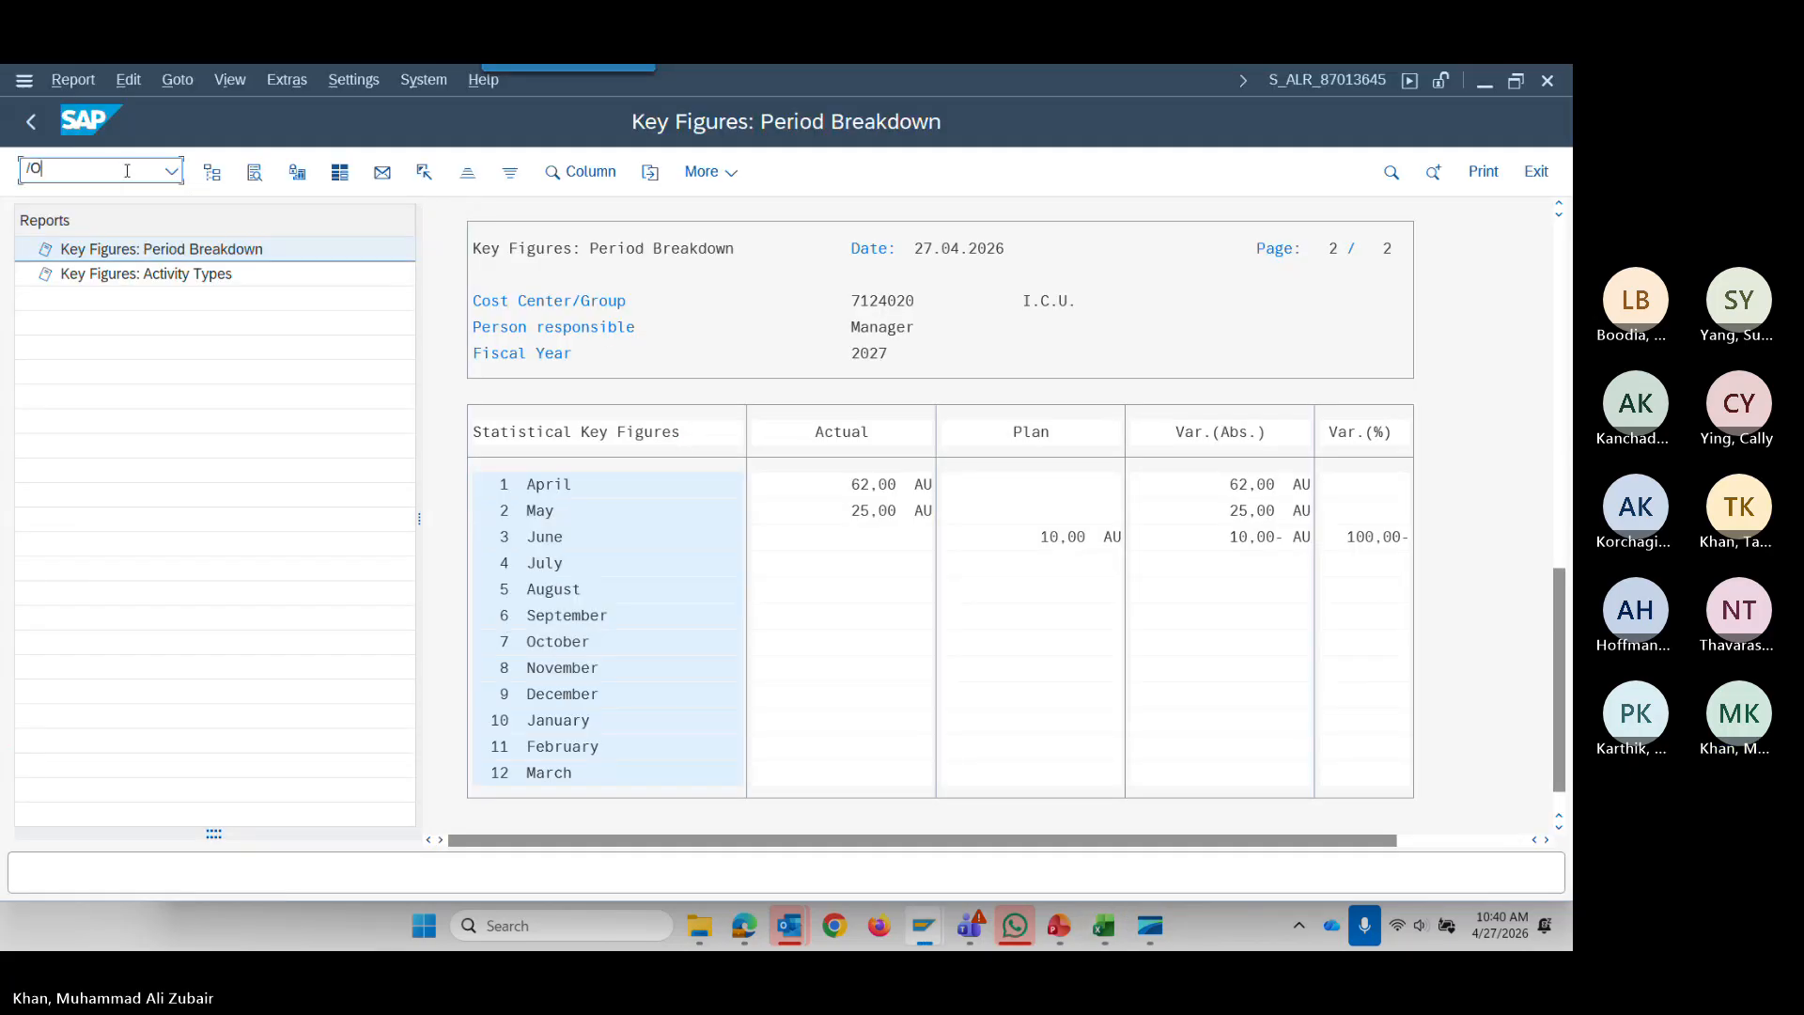
key("ctrl+v")
key("Return")
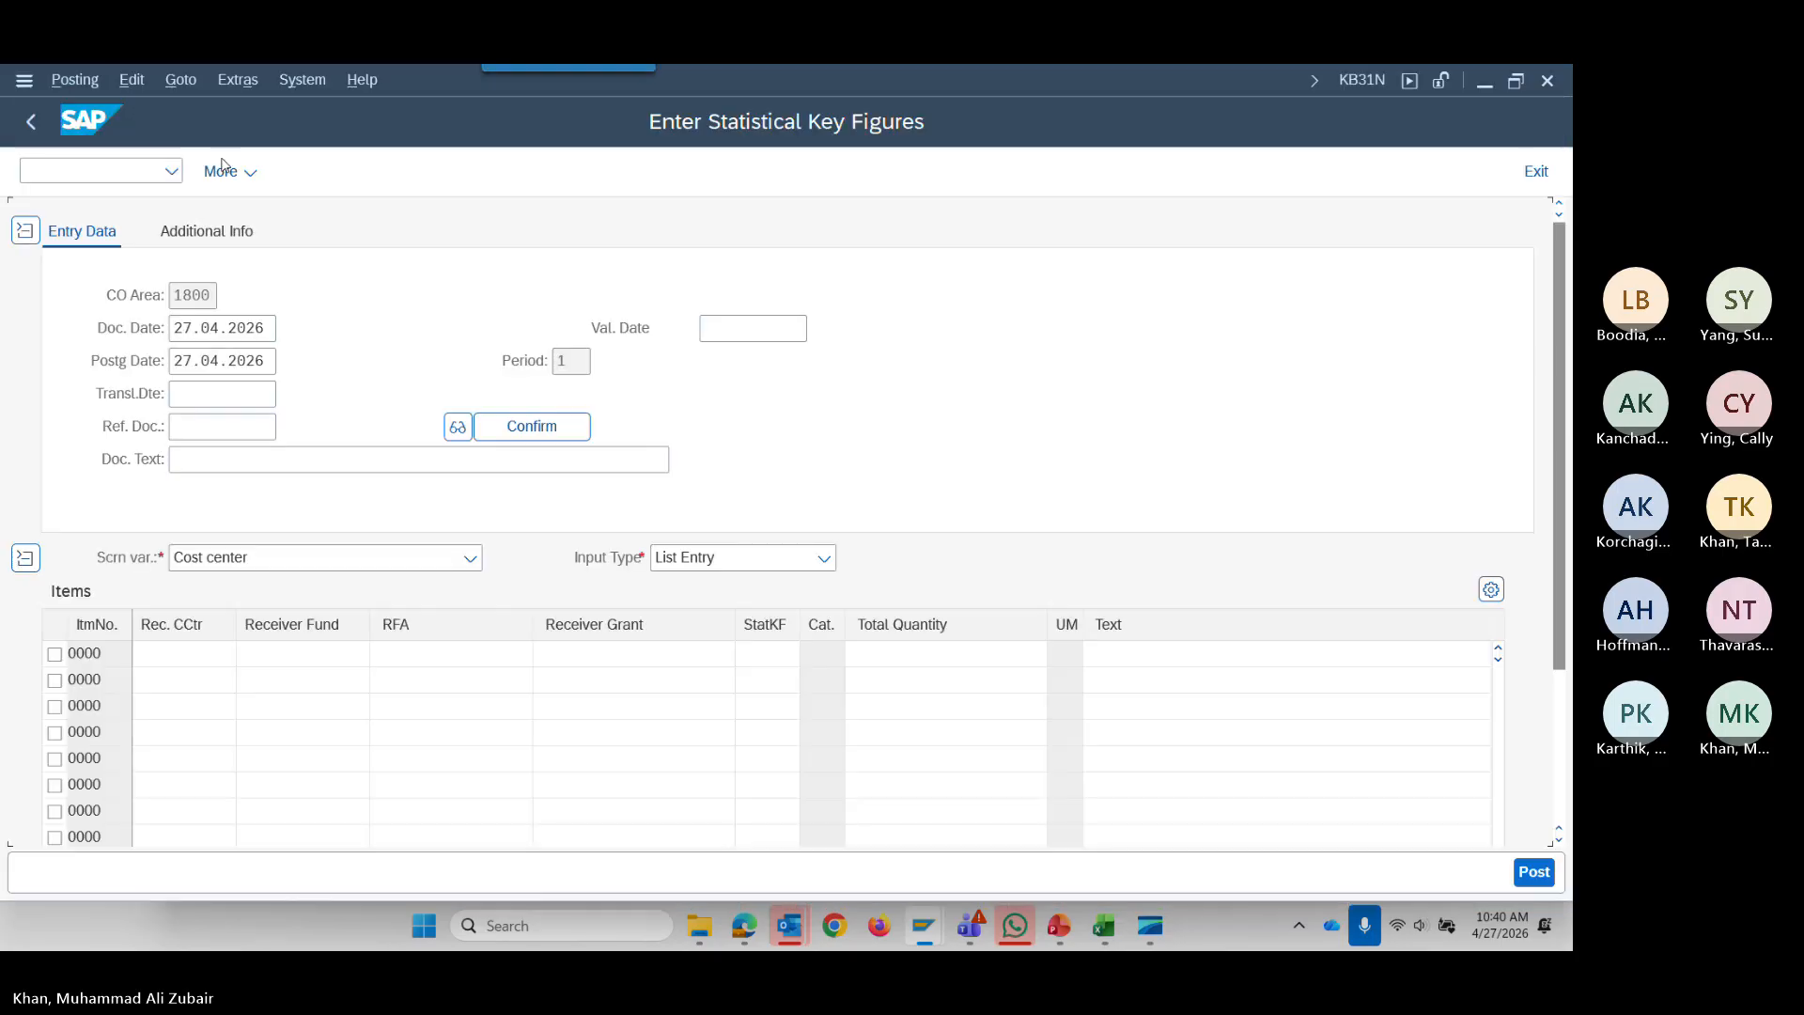
Set the posting date of the statistical key figure entry to 01.06.2026 using the calendar.
left_click(263, 330)
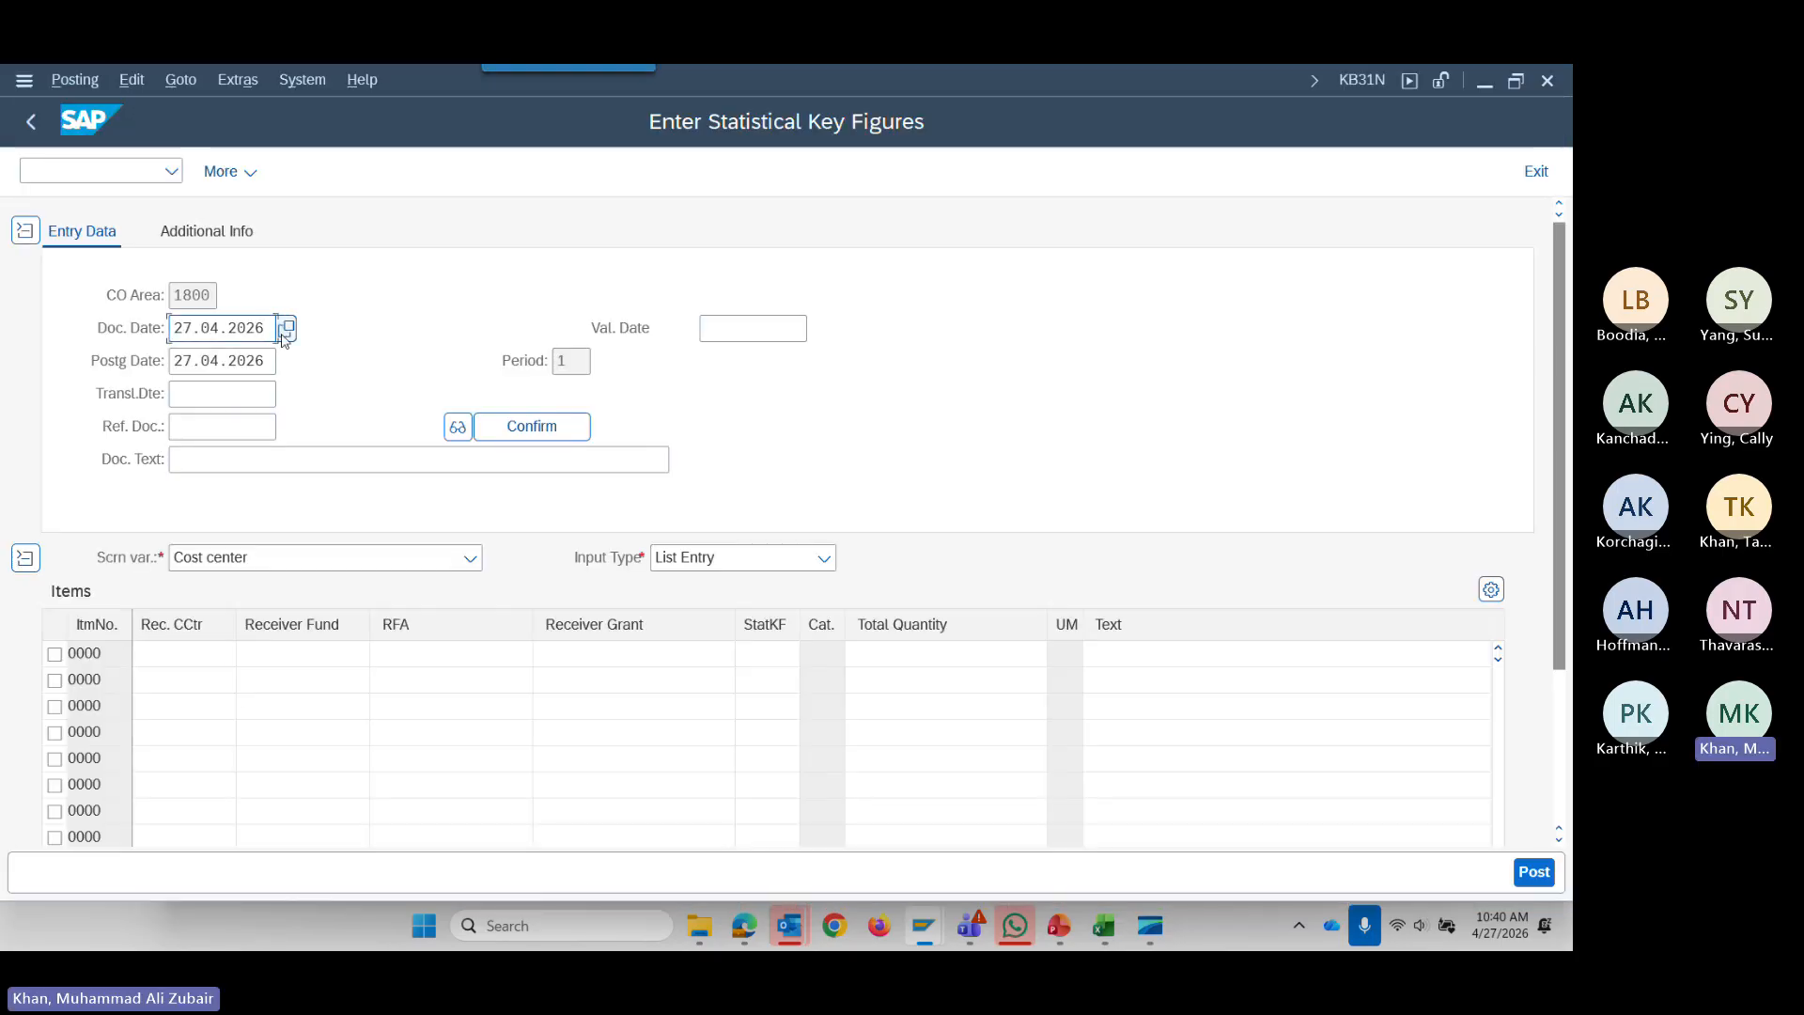
left_click(261, 351)
left_click(286, 363)
scroll(395, 700, "down", 3)
scroll(395, 700, "down", 1)
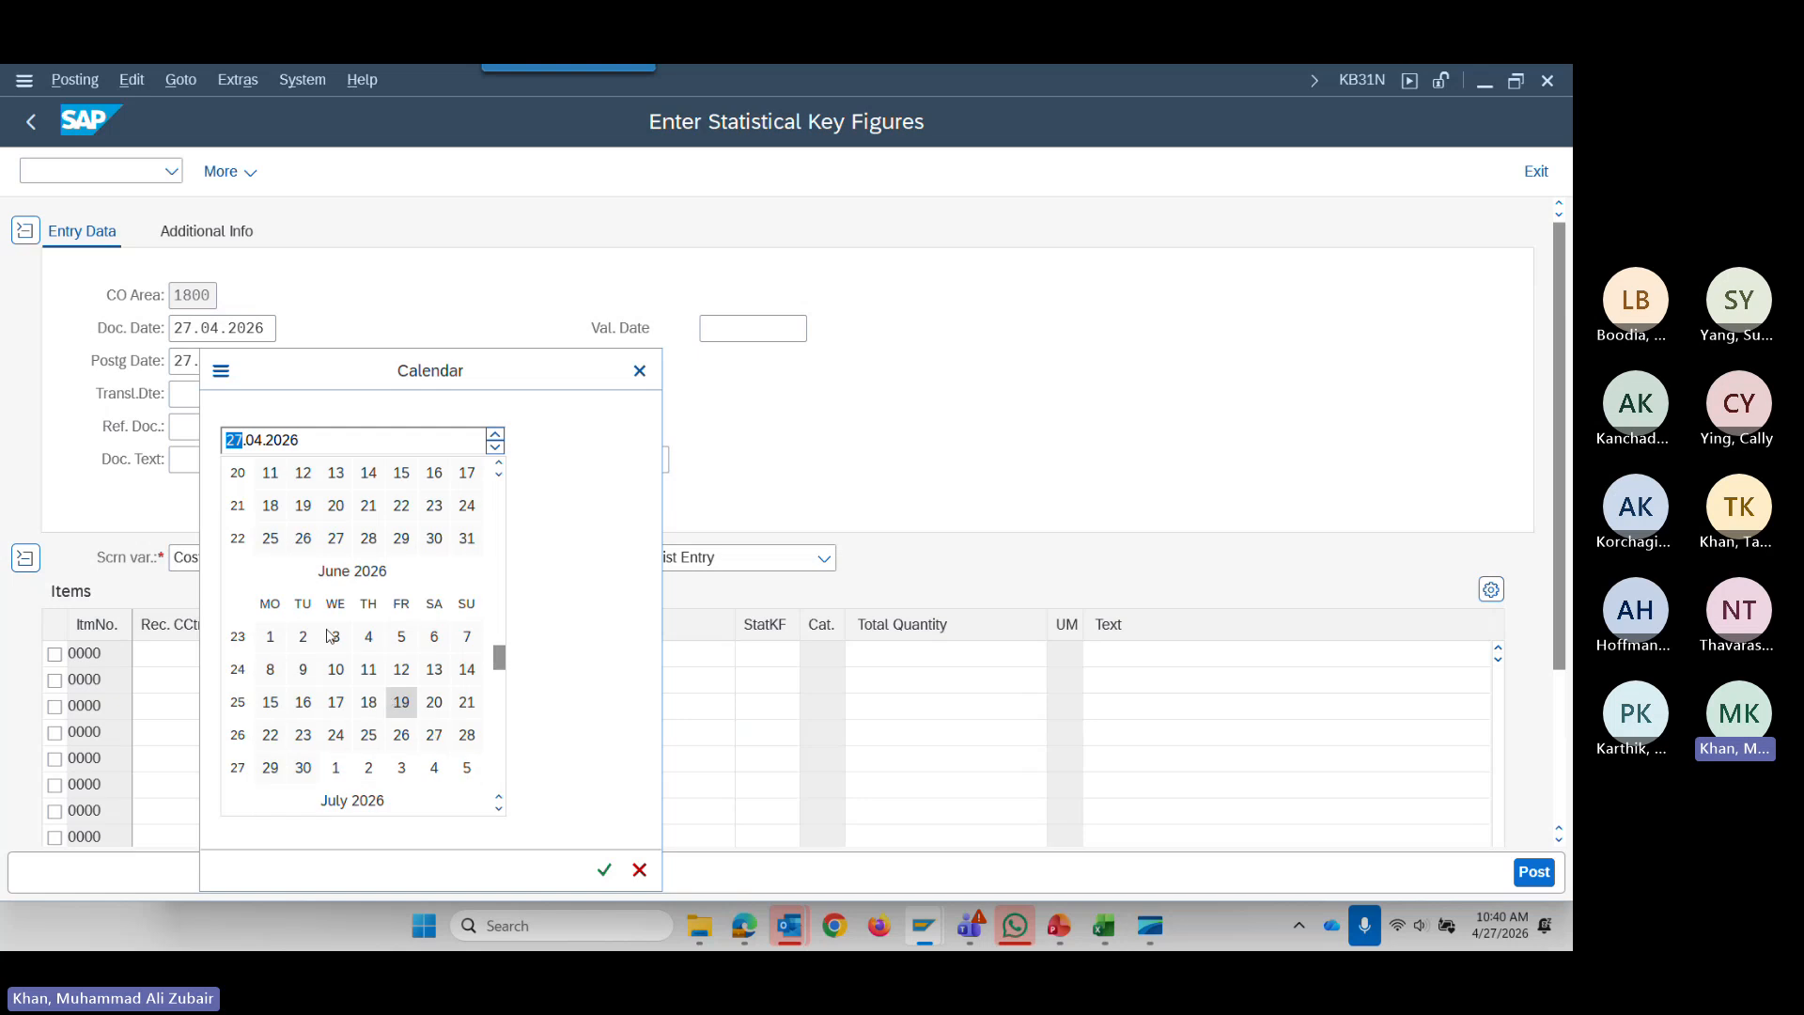
double_click(269, 635)
key("Return")
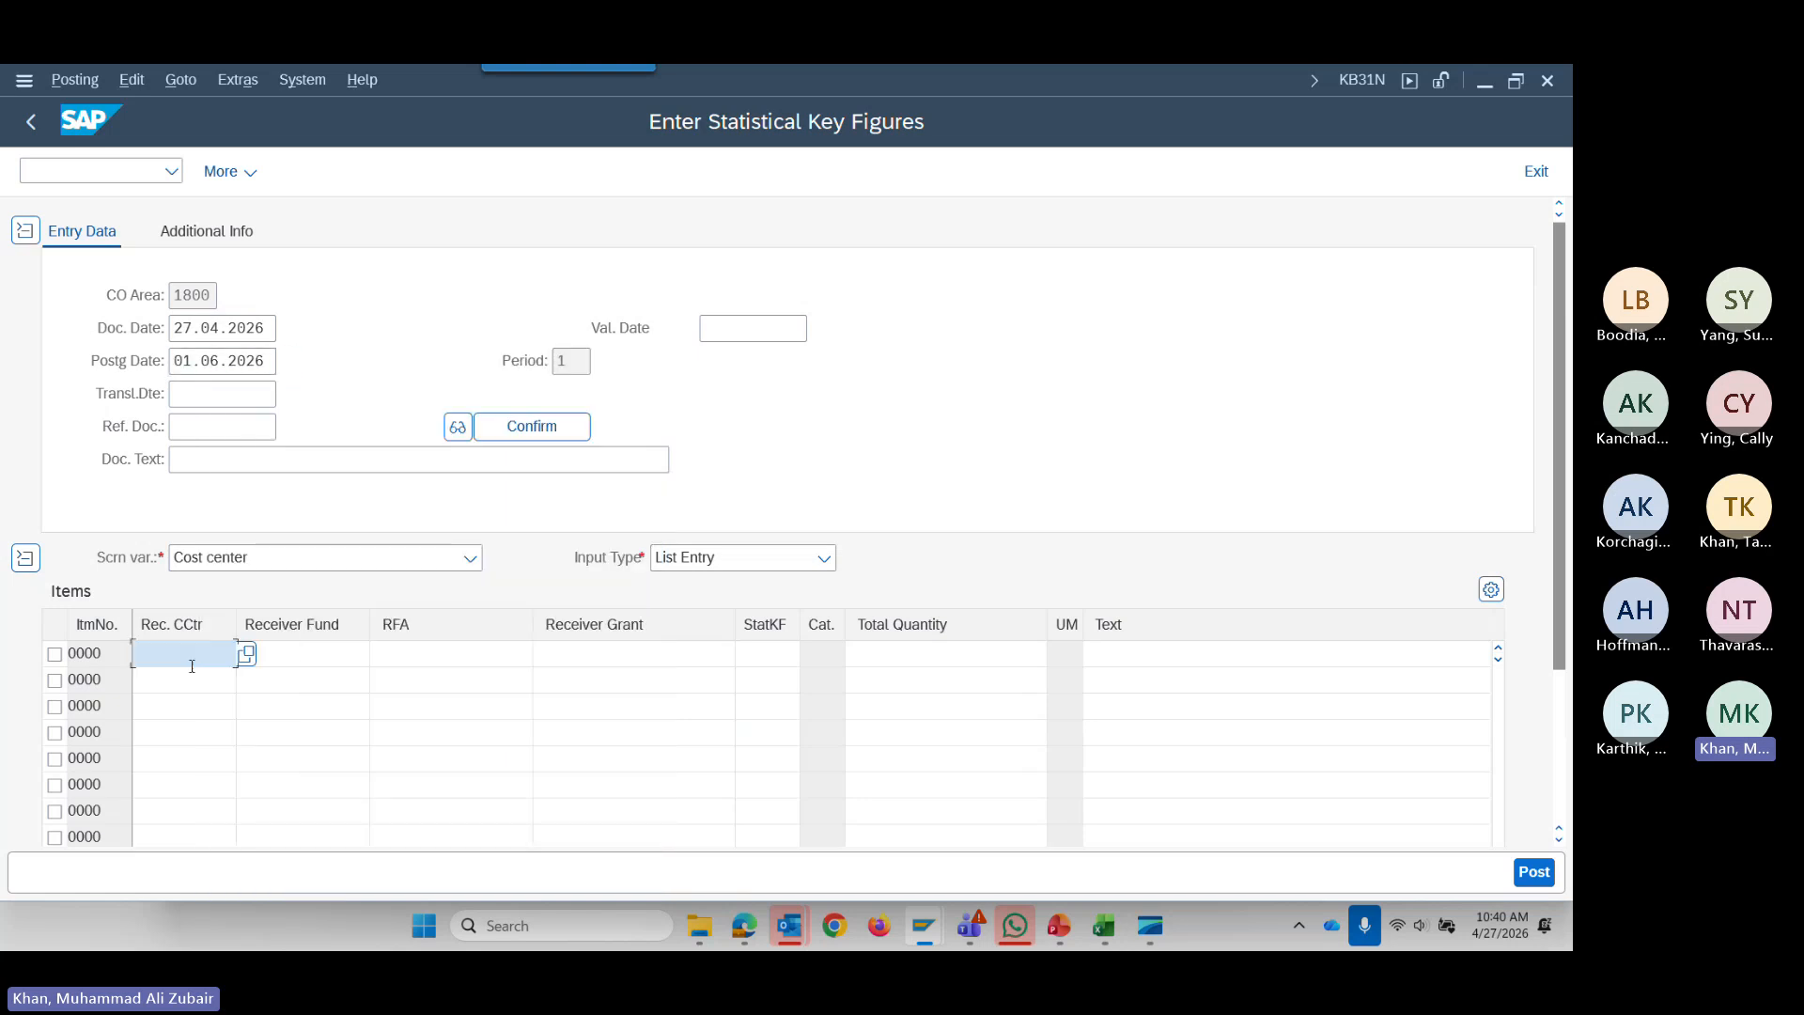
Take cost centre 7124020 from the KP46 workbook in Excel and enter it as the first item's receiver cost centre in SAP.
mouse_move(1105, 928)
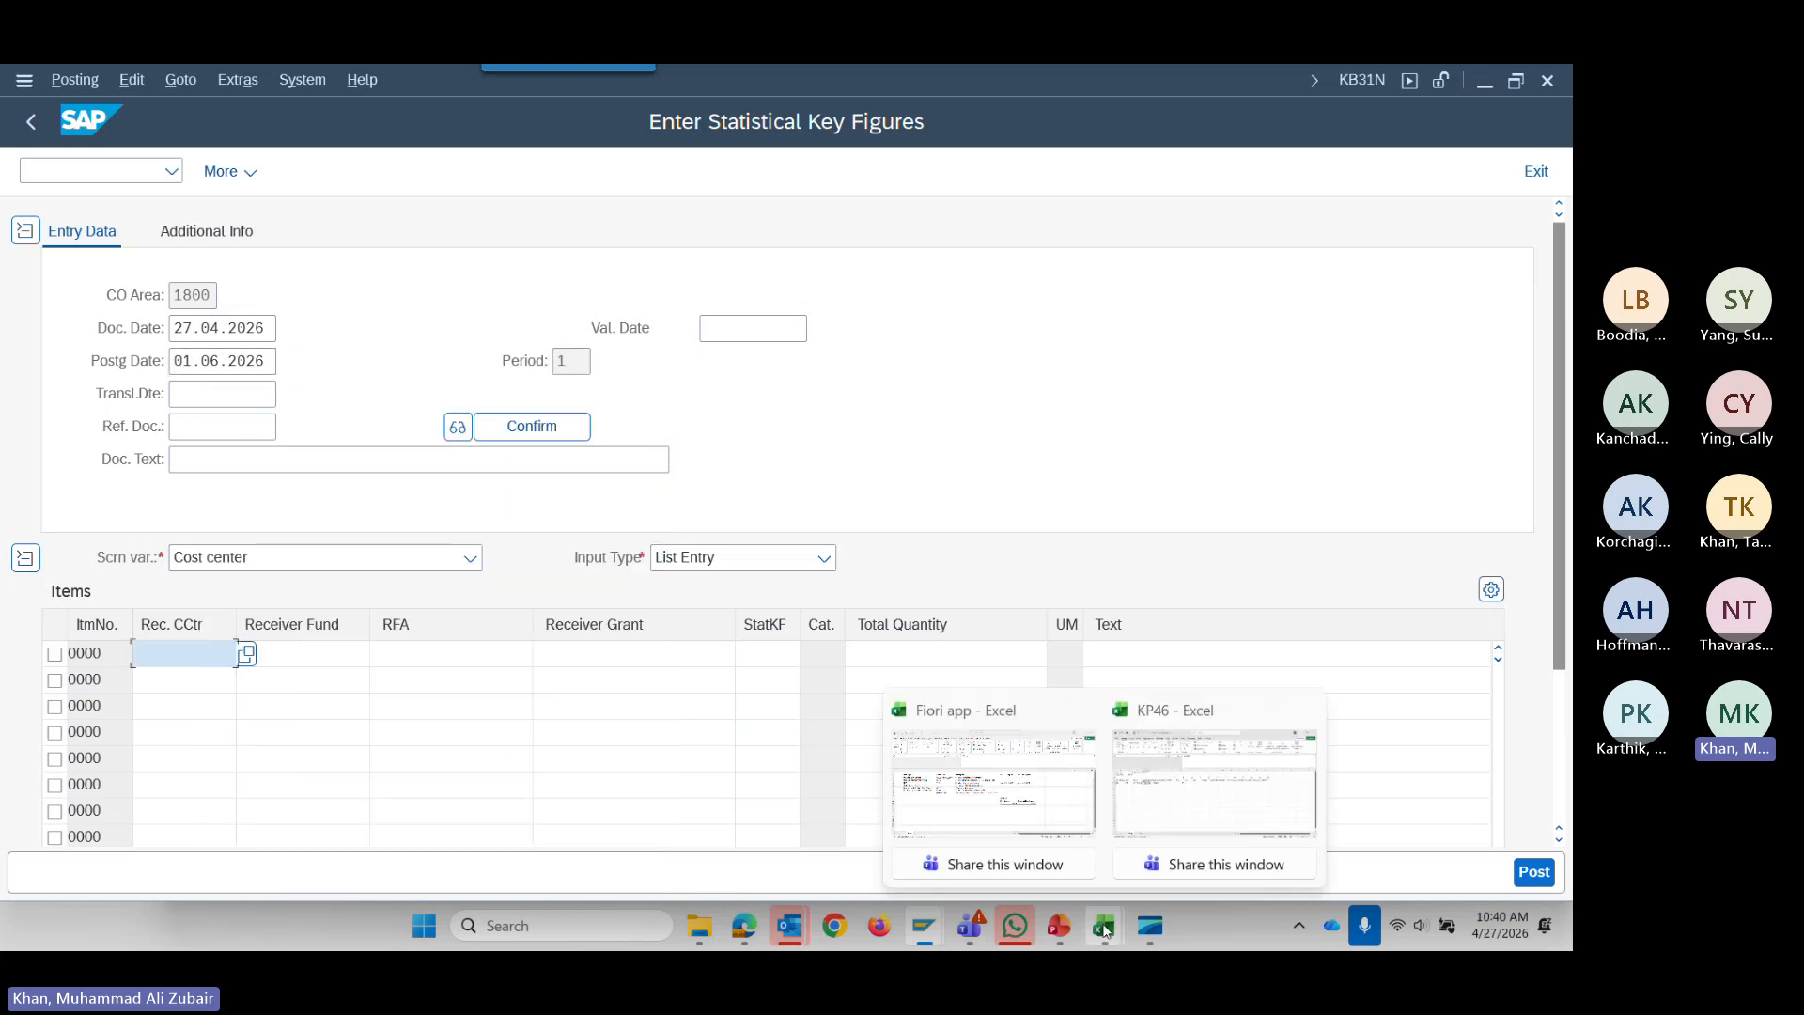
left_click(1190, 806)
double_click(571, 268)
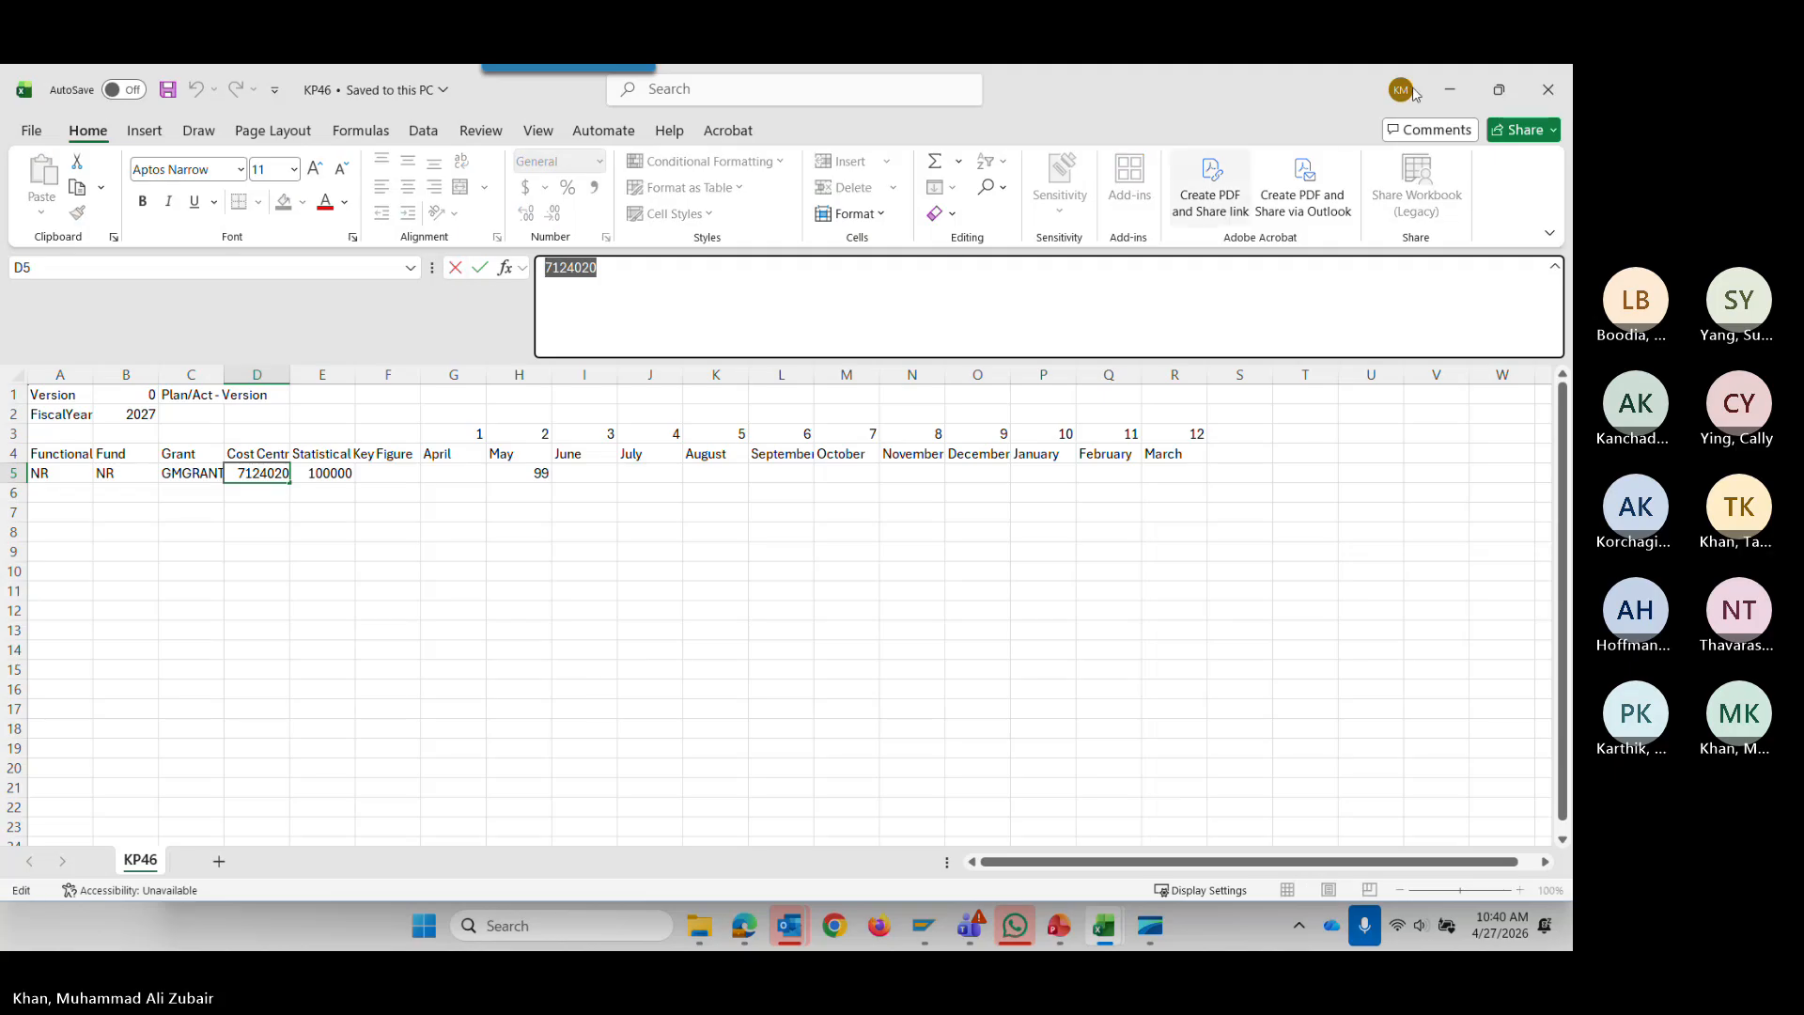
left_click(1450, 89)
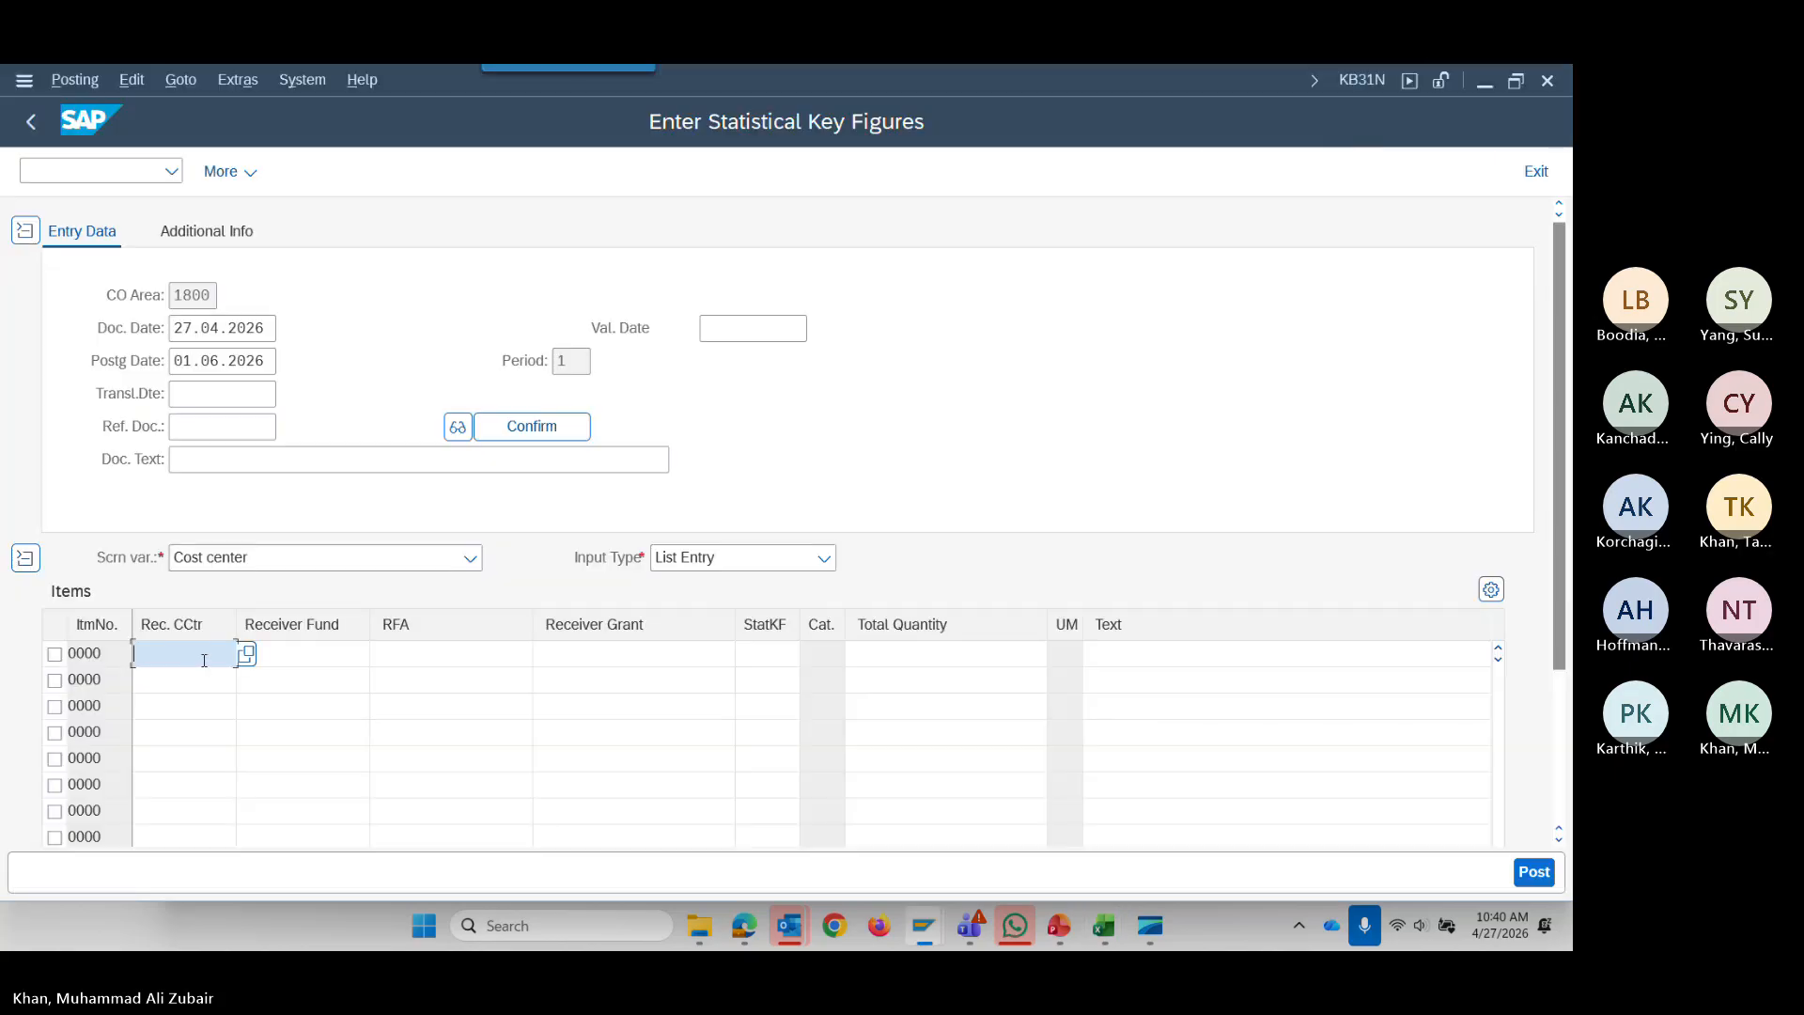
key("ctrl+v")
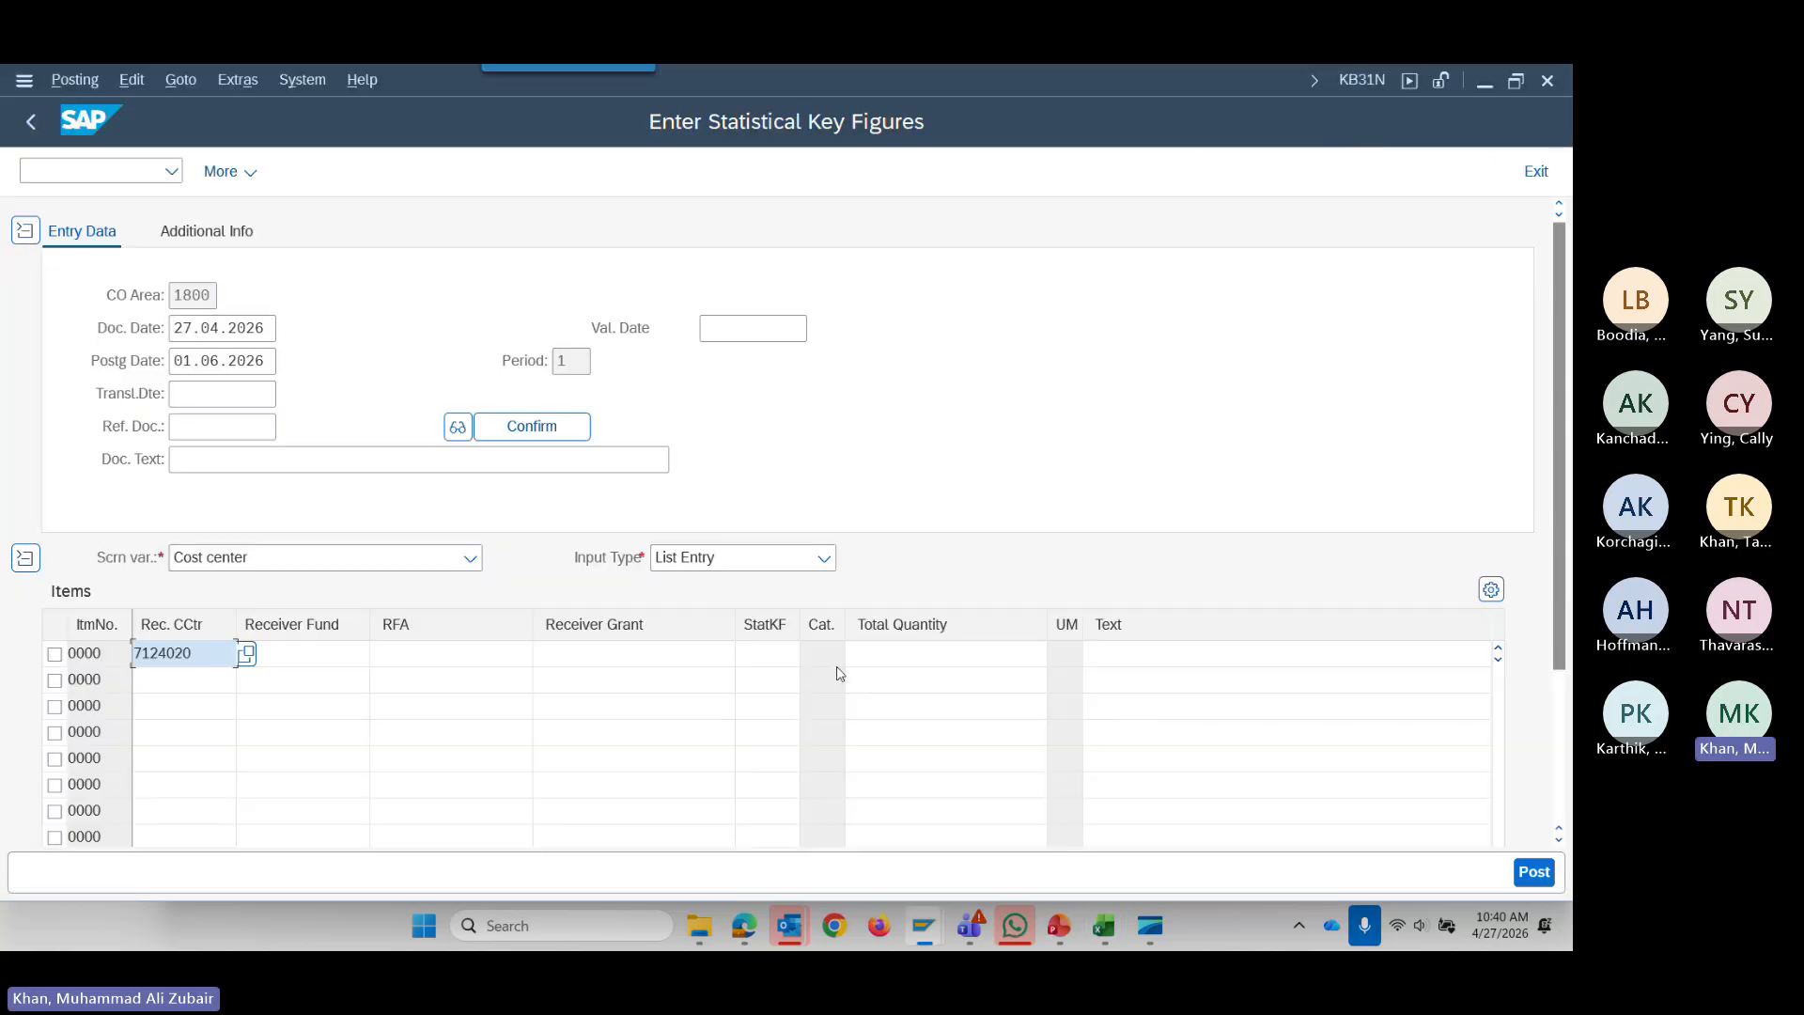
Enter statistical key figure 100000 with a total quantity of 12 in the first item and post the document.
left_click(766, 654)
left_click(779, 684)
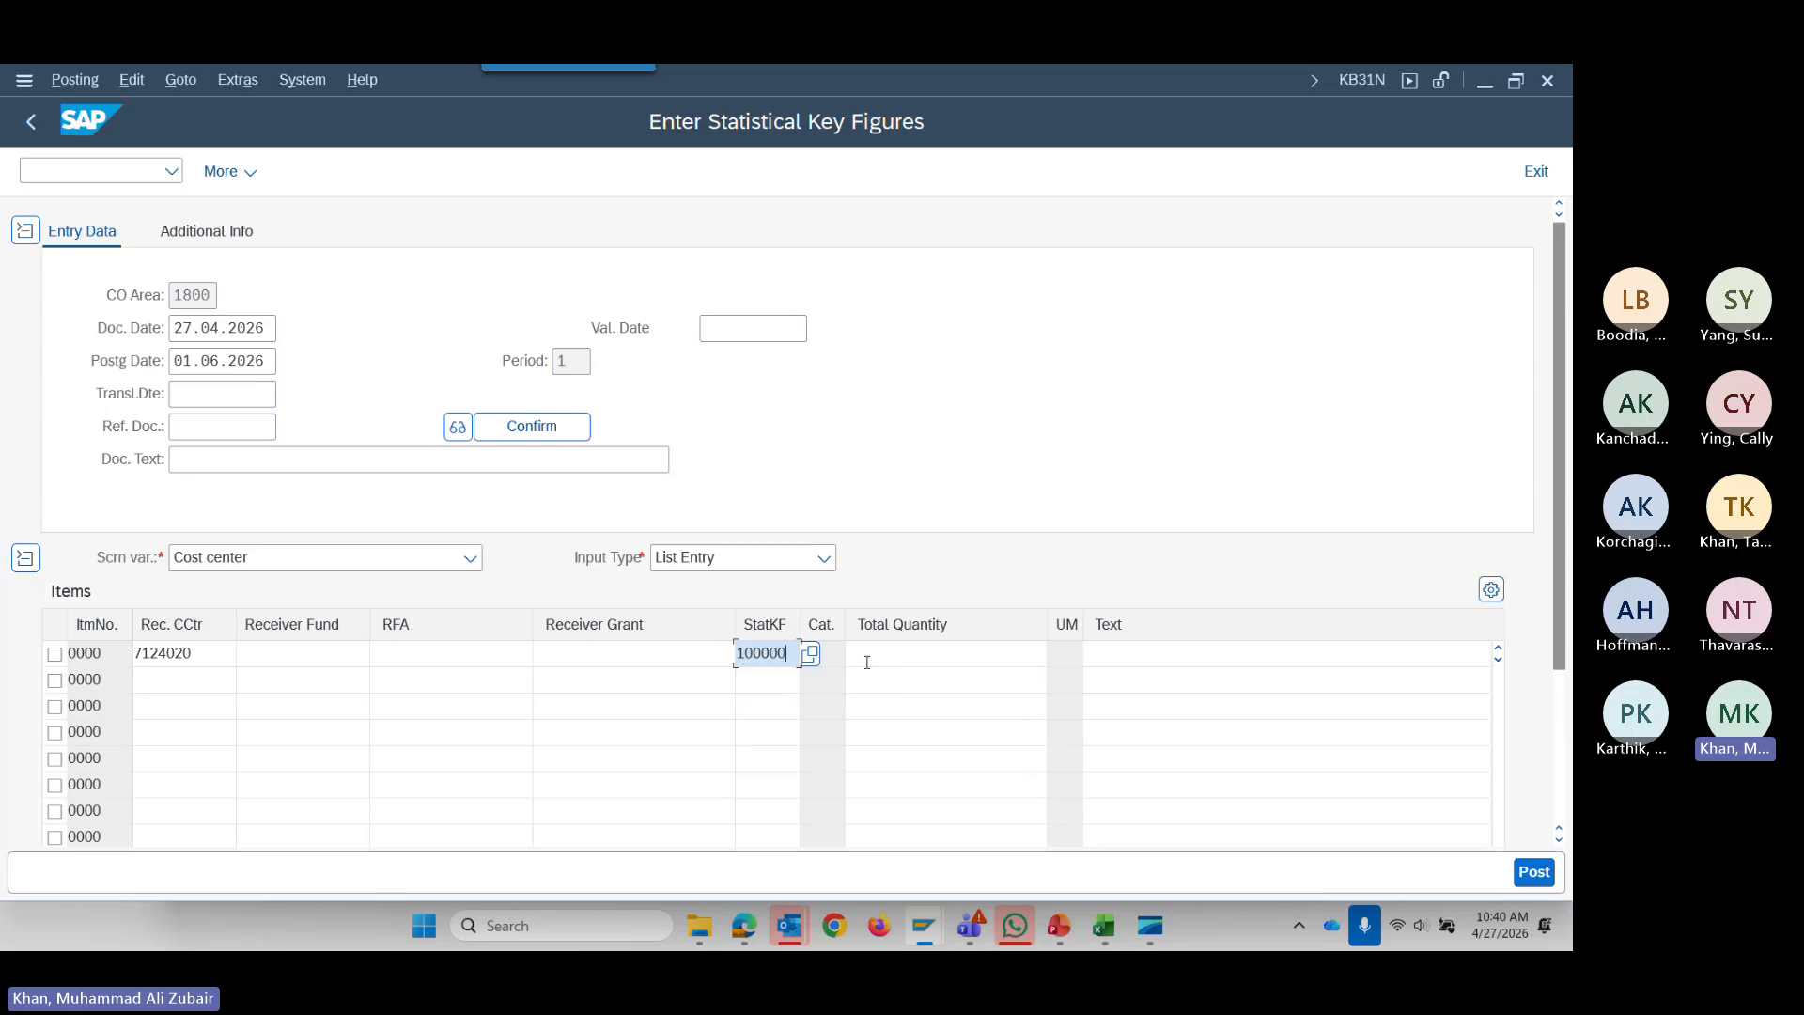
left_click(897, 654)
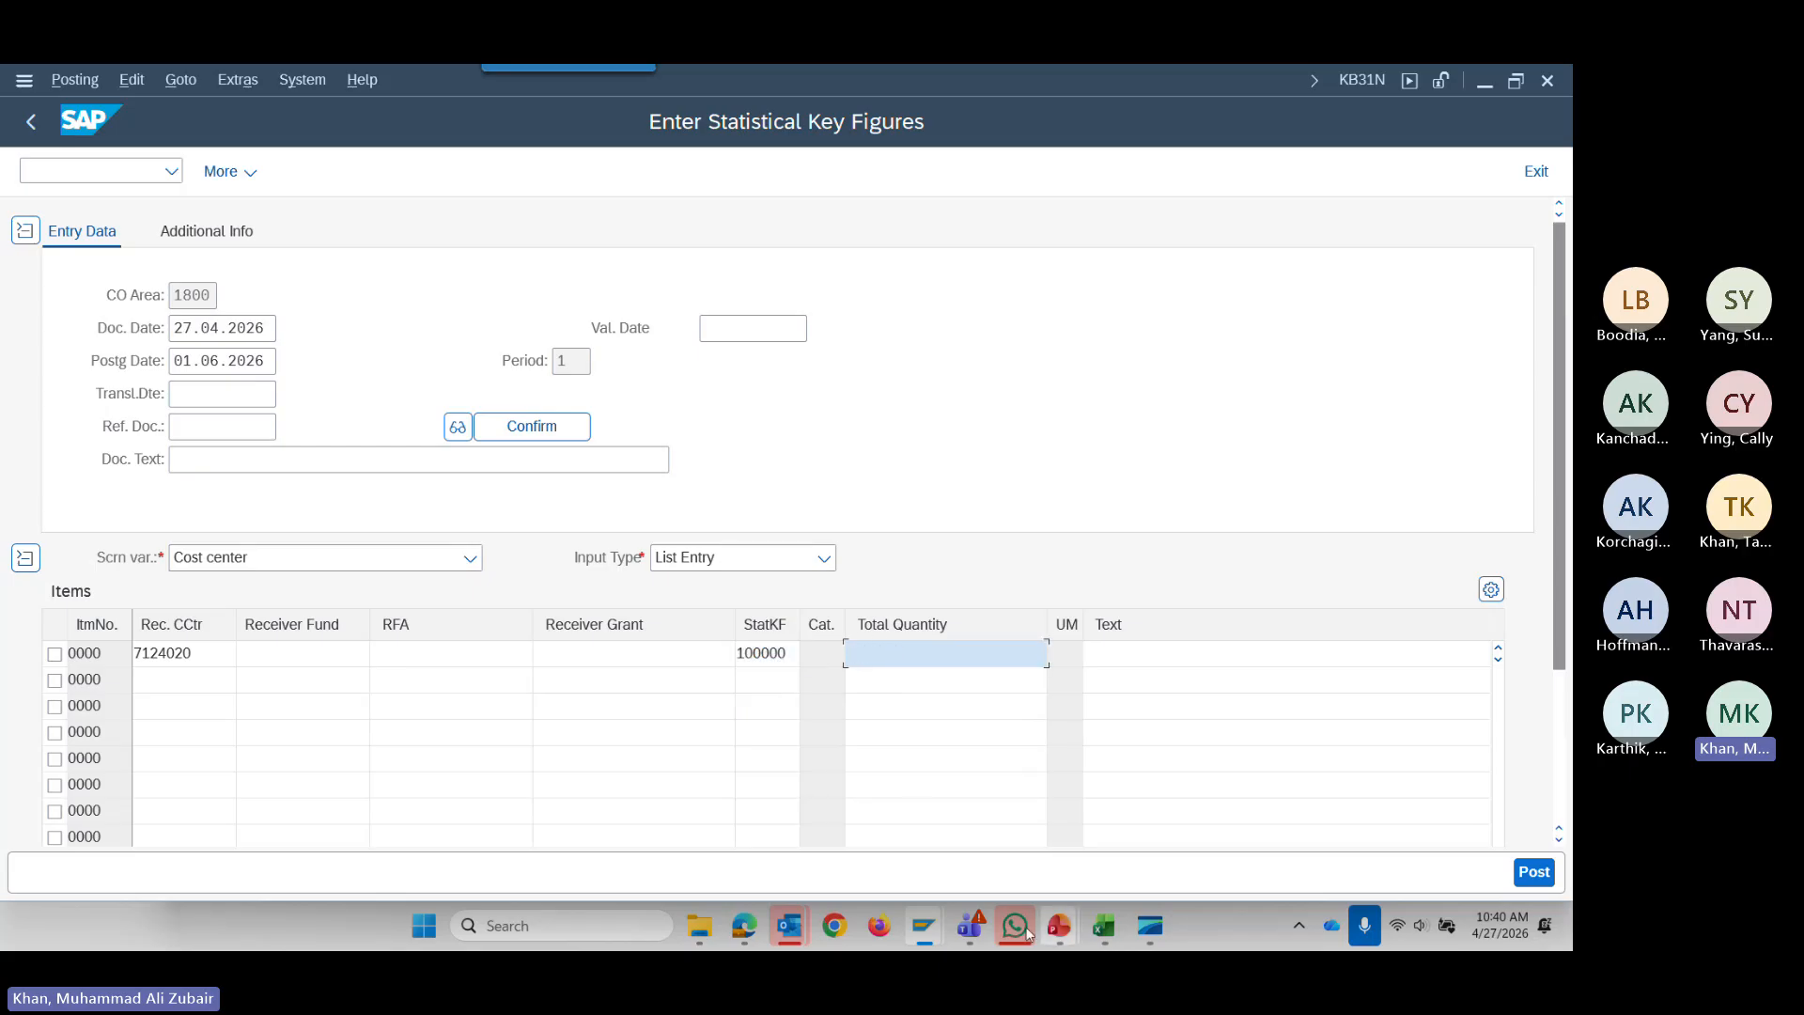
mouse_move(932, 928)
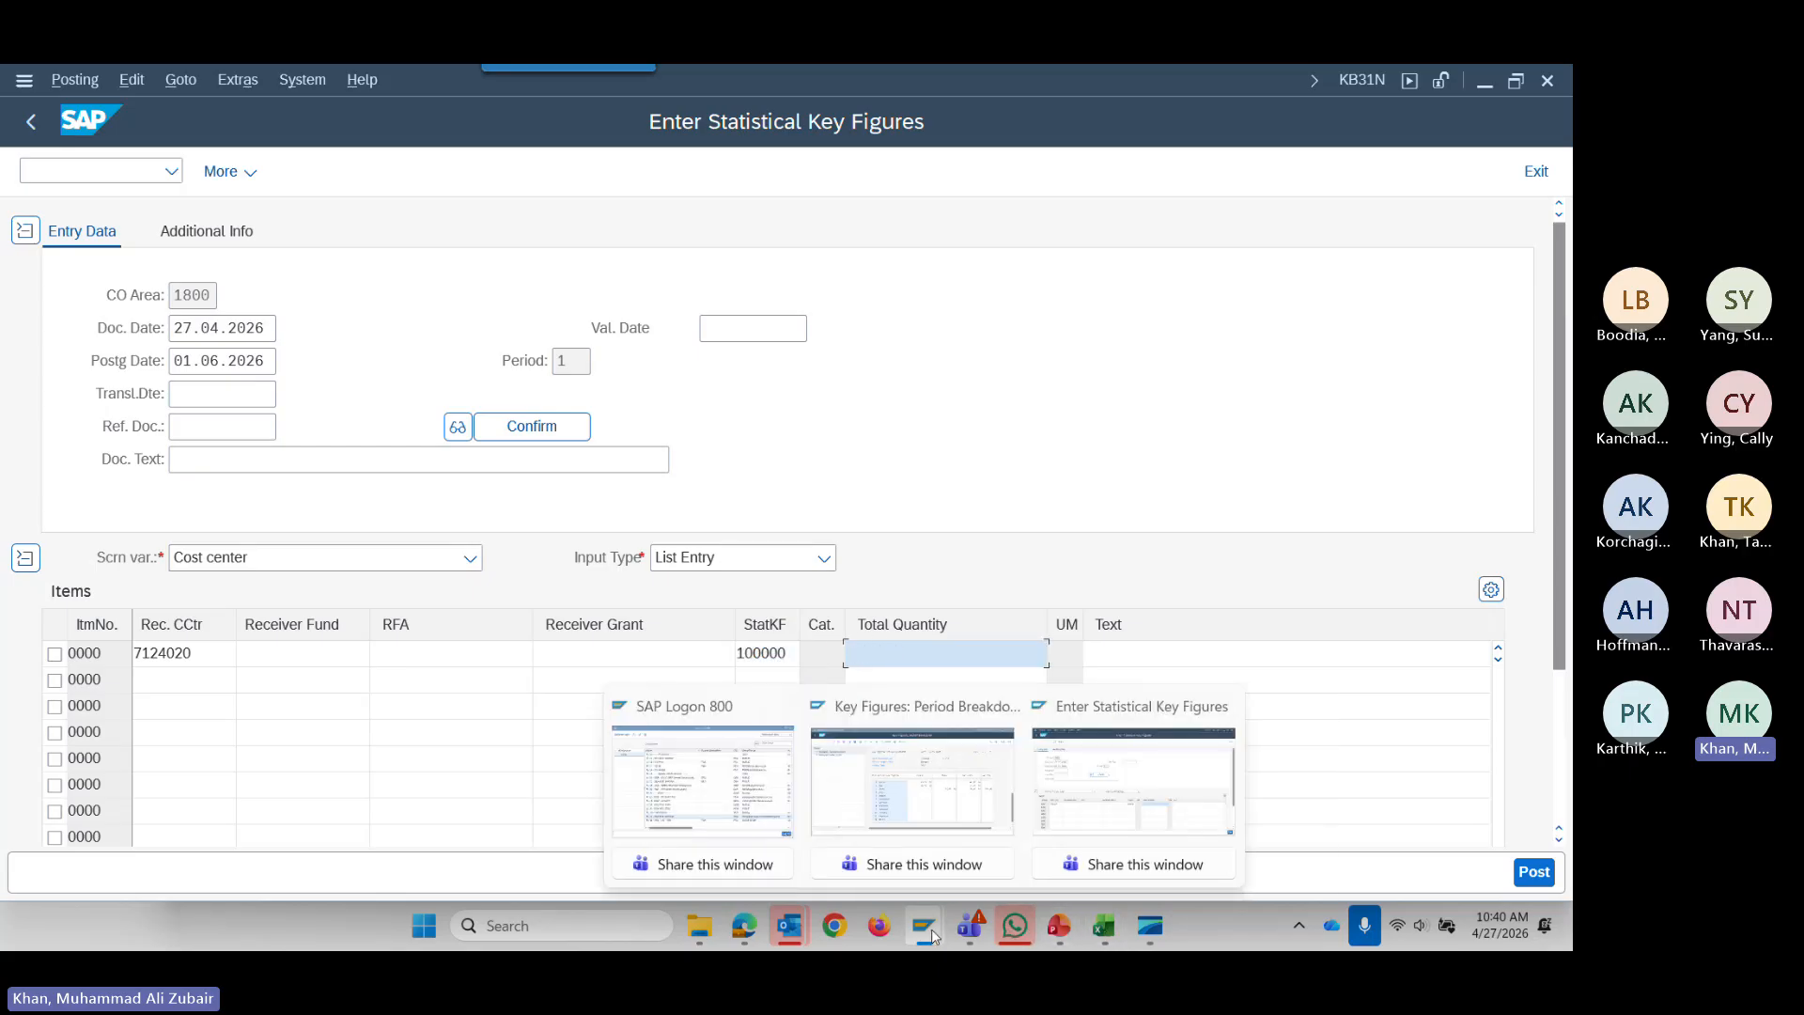
mouse_move(949, 810)
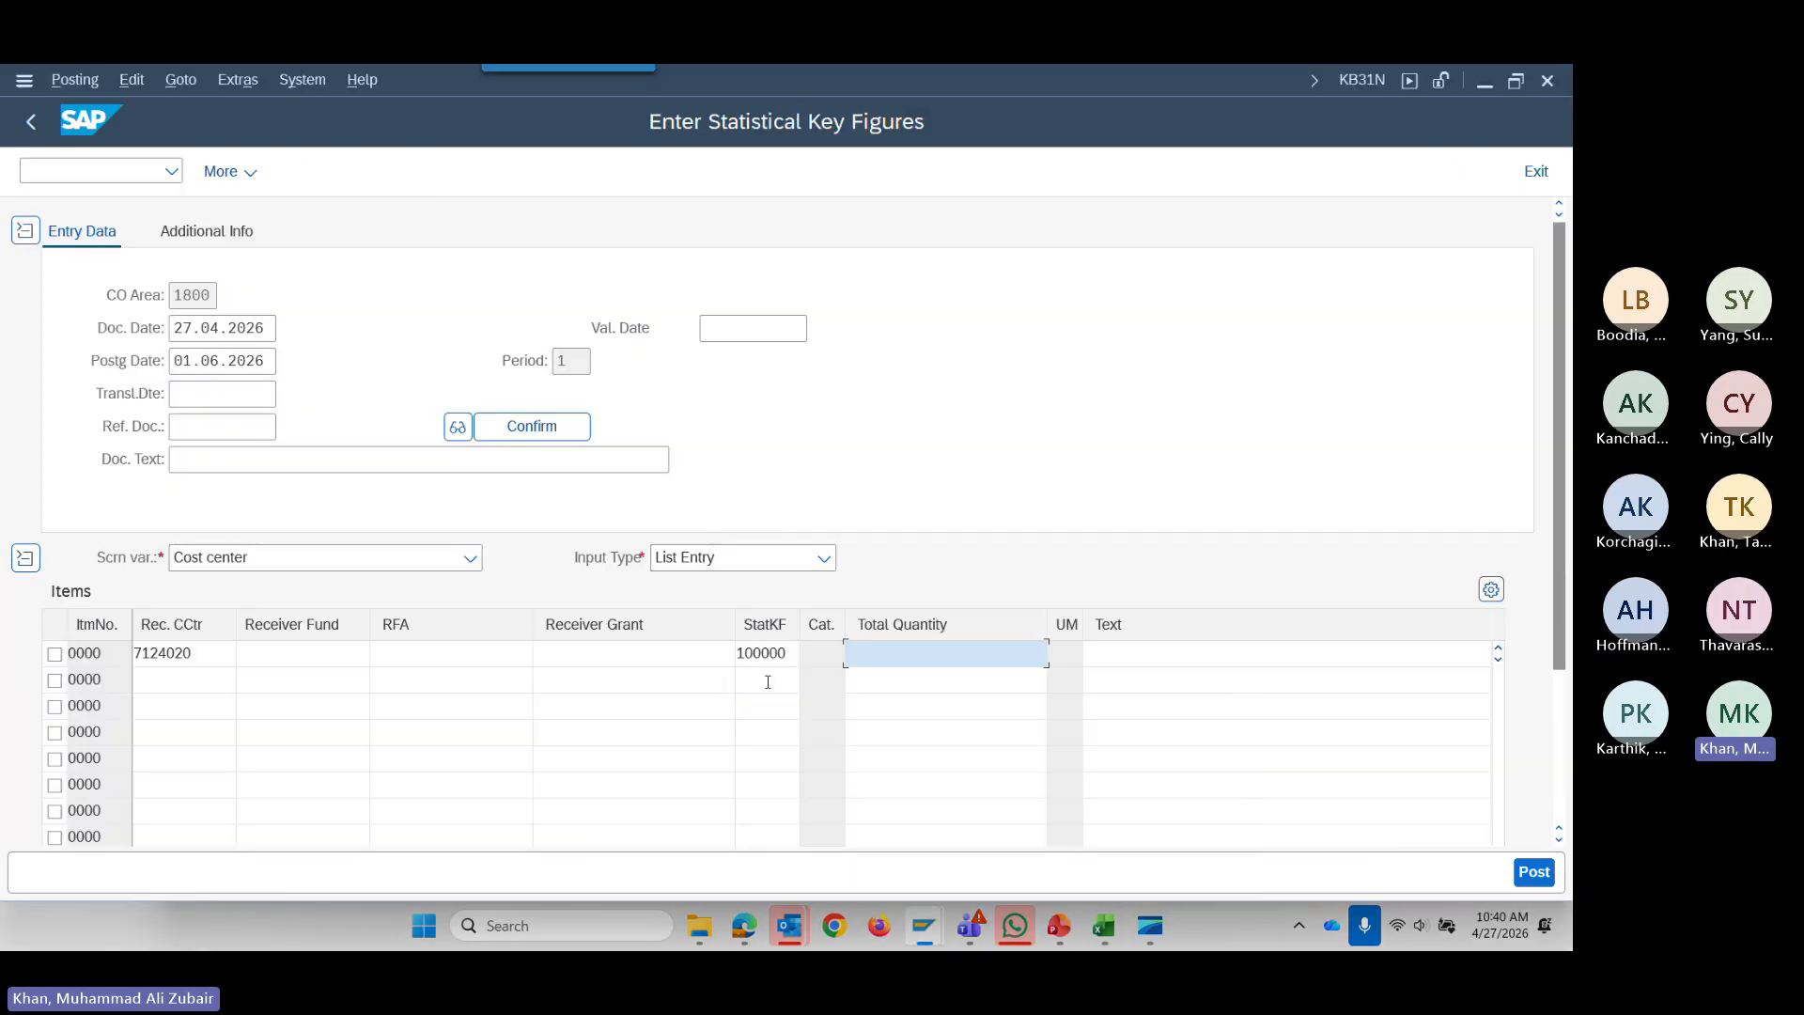
type("12")
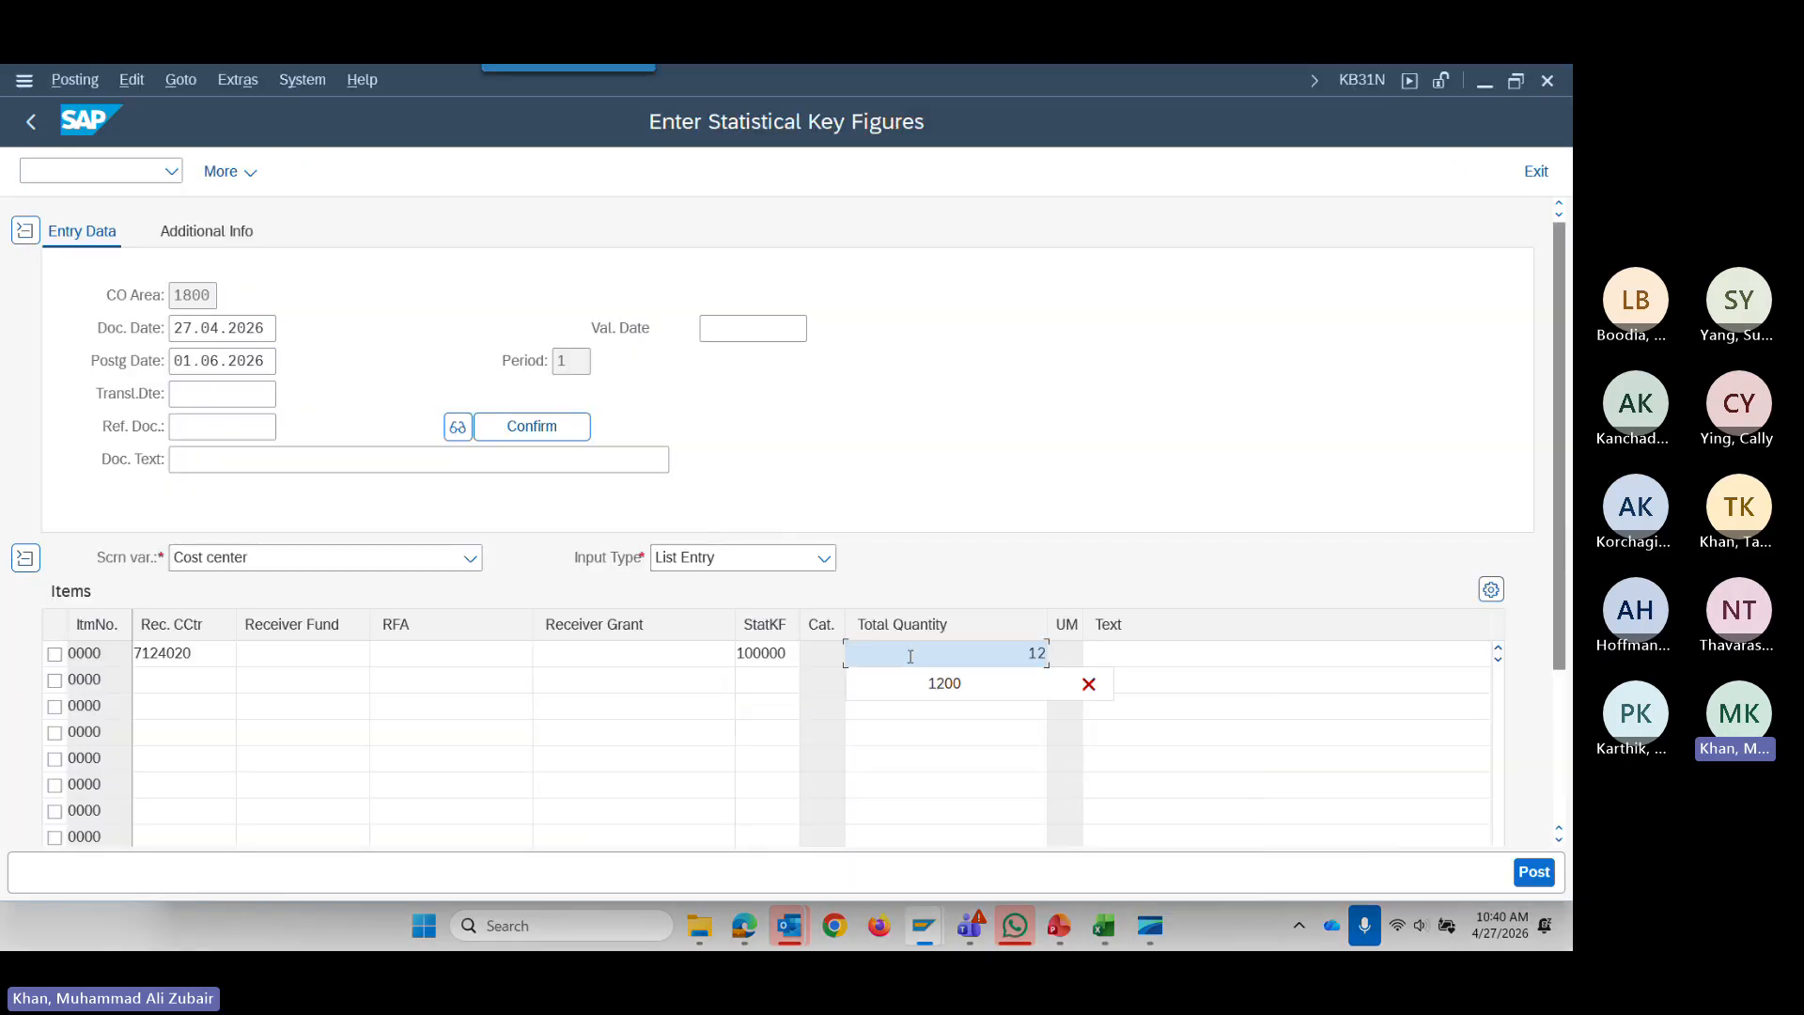
key("Tab")
key("ctrl+s")
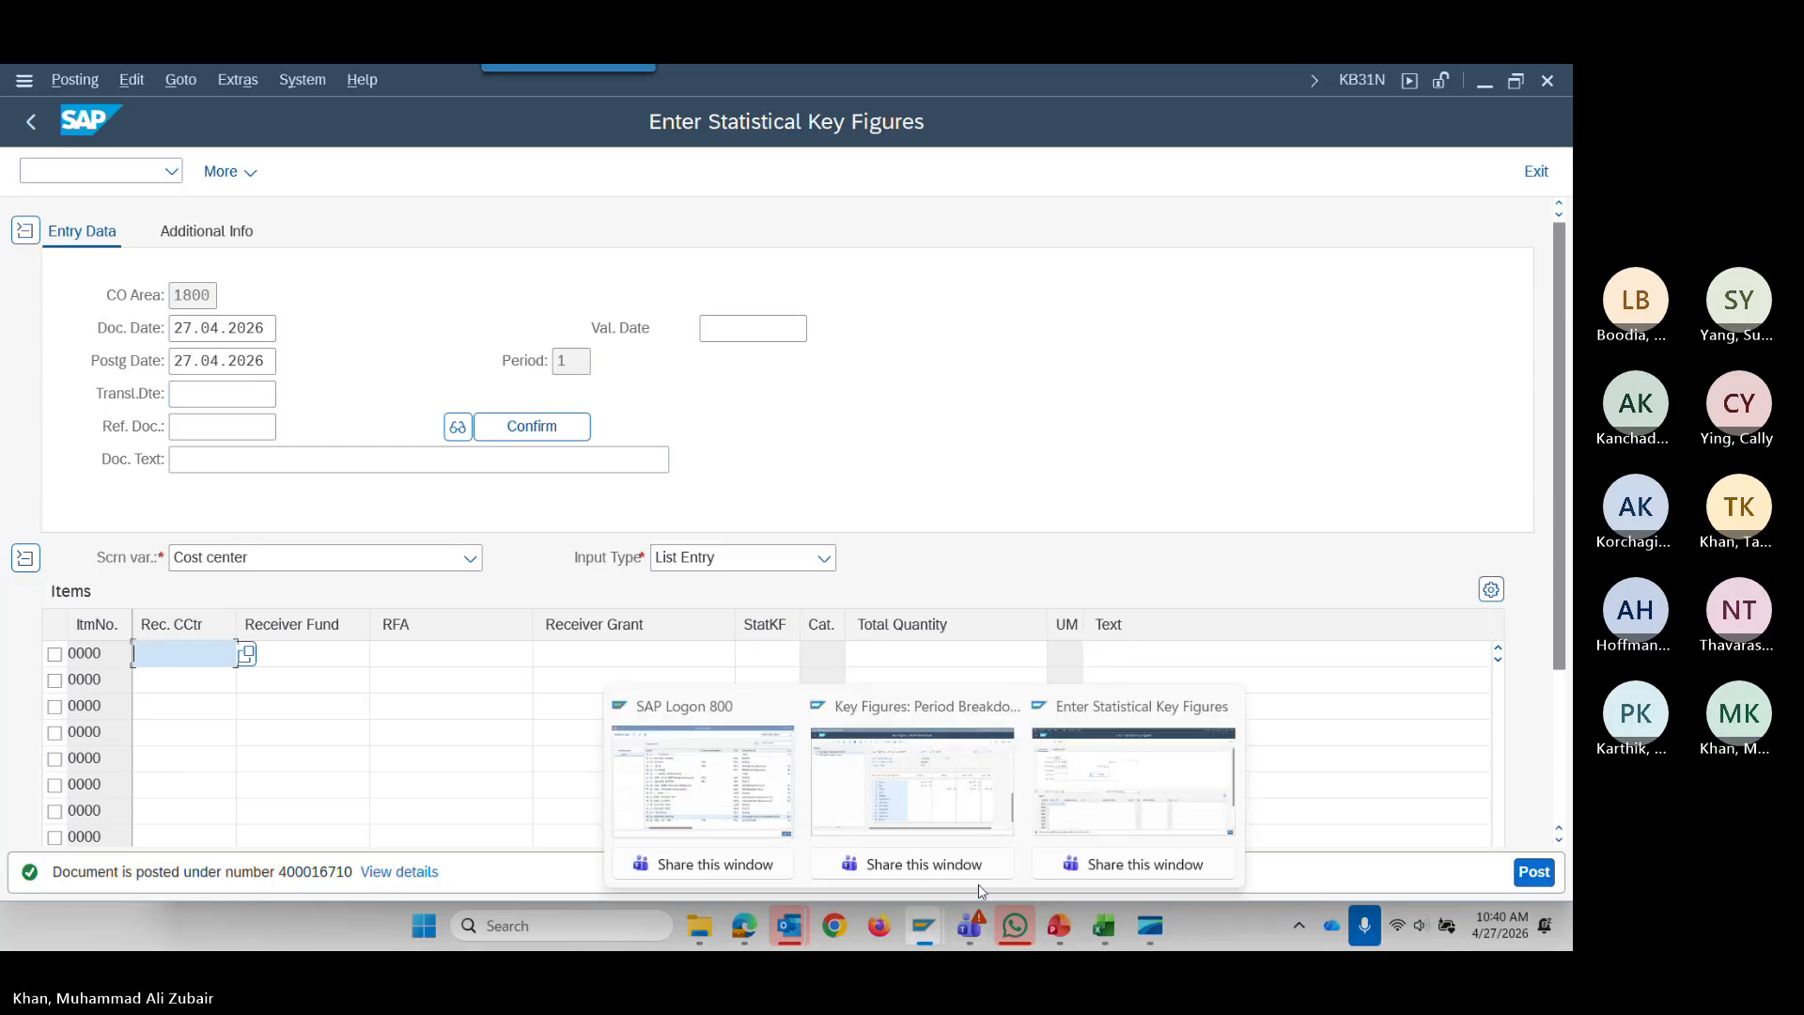
Return to the Key Figures: Period Breakdown session, exit the displayed report and execute it again for cost centre 7124020.
left_click(916, 779)
left_click(31, 121)
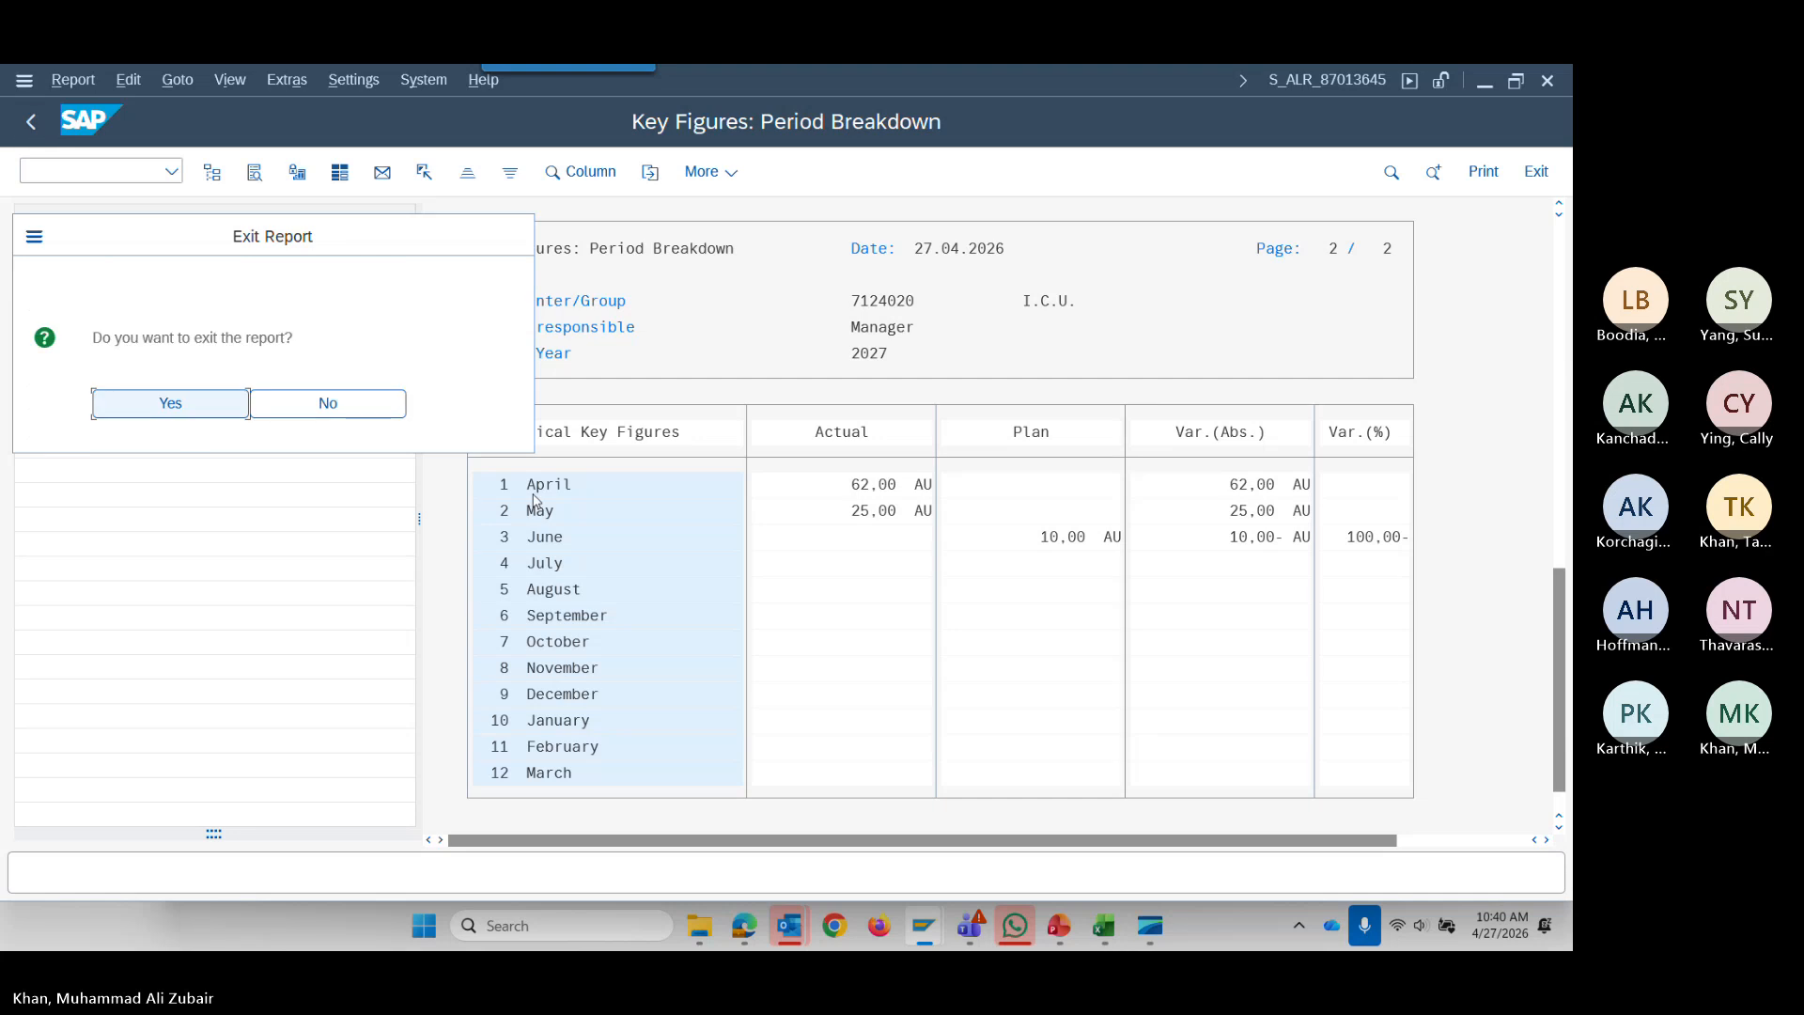
left_click(142, 408)
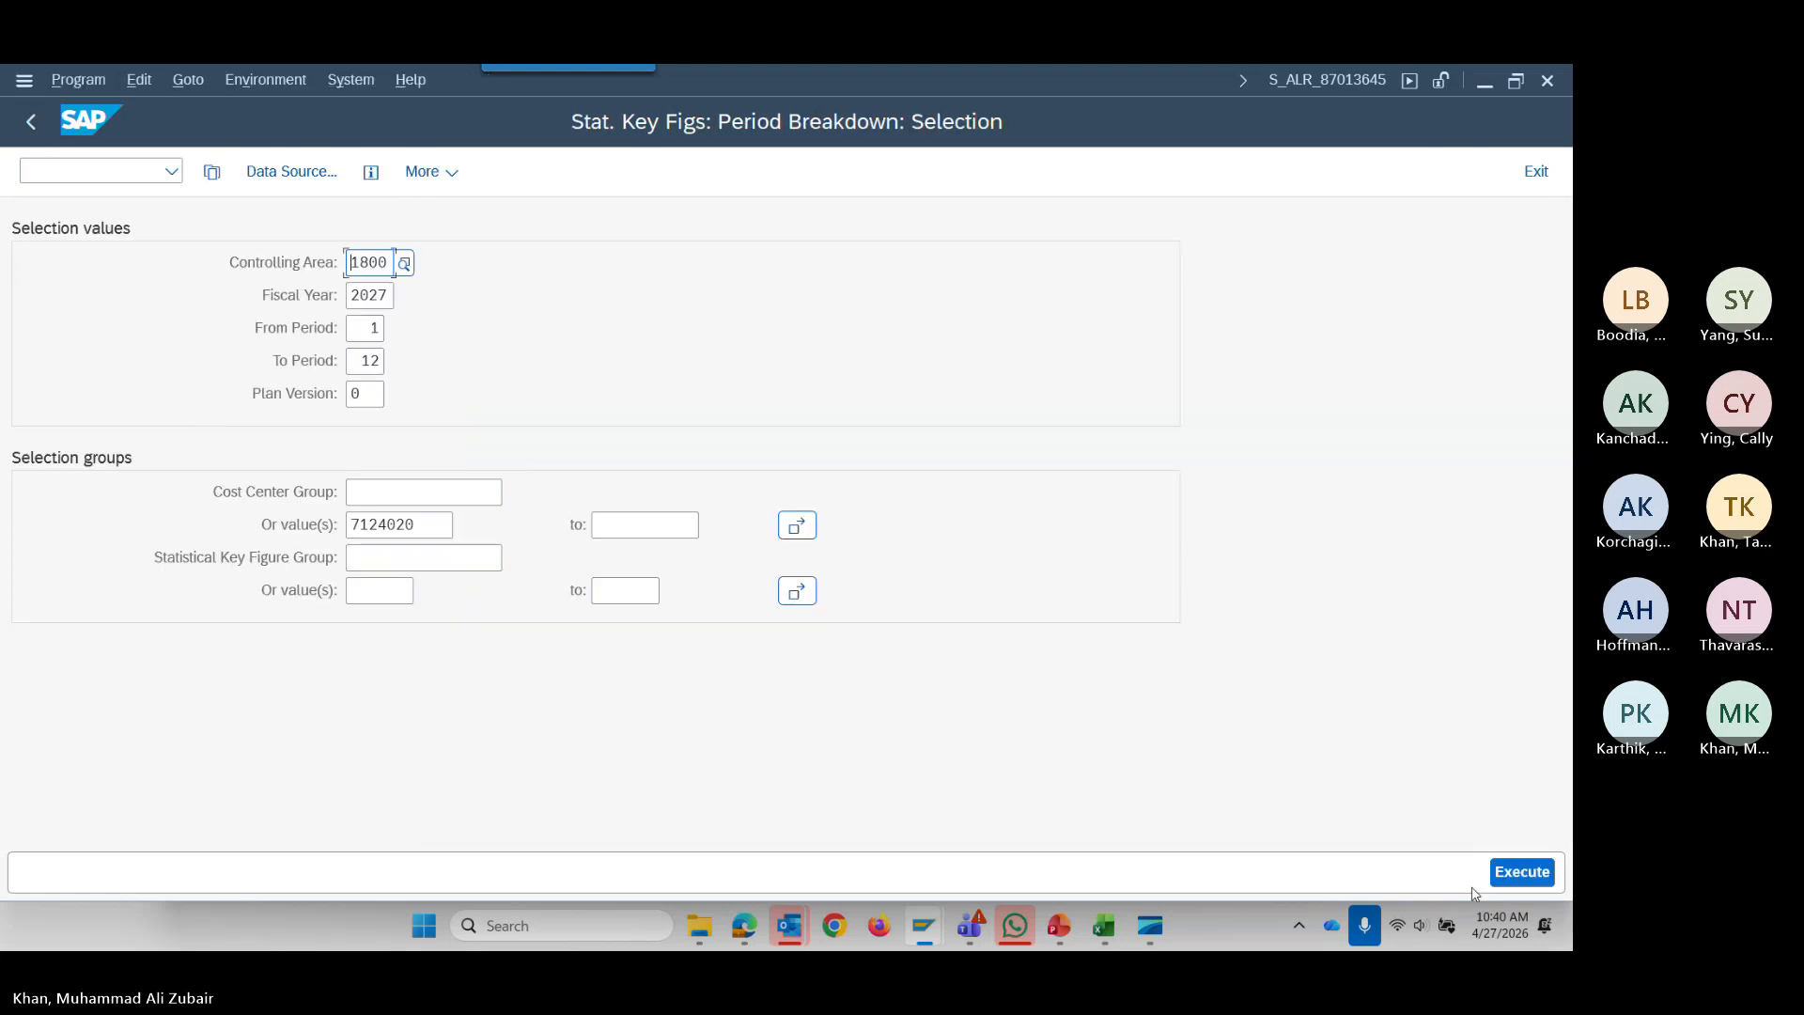
left_click(1521, 872)
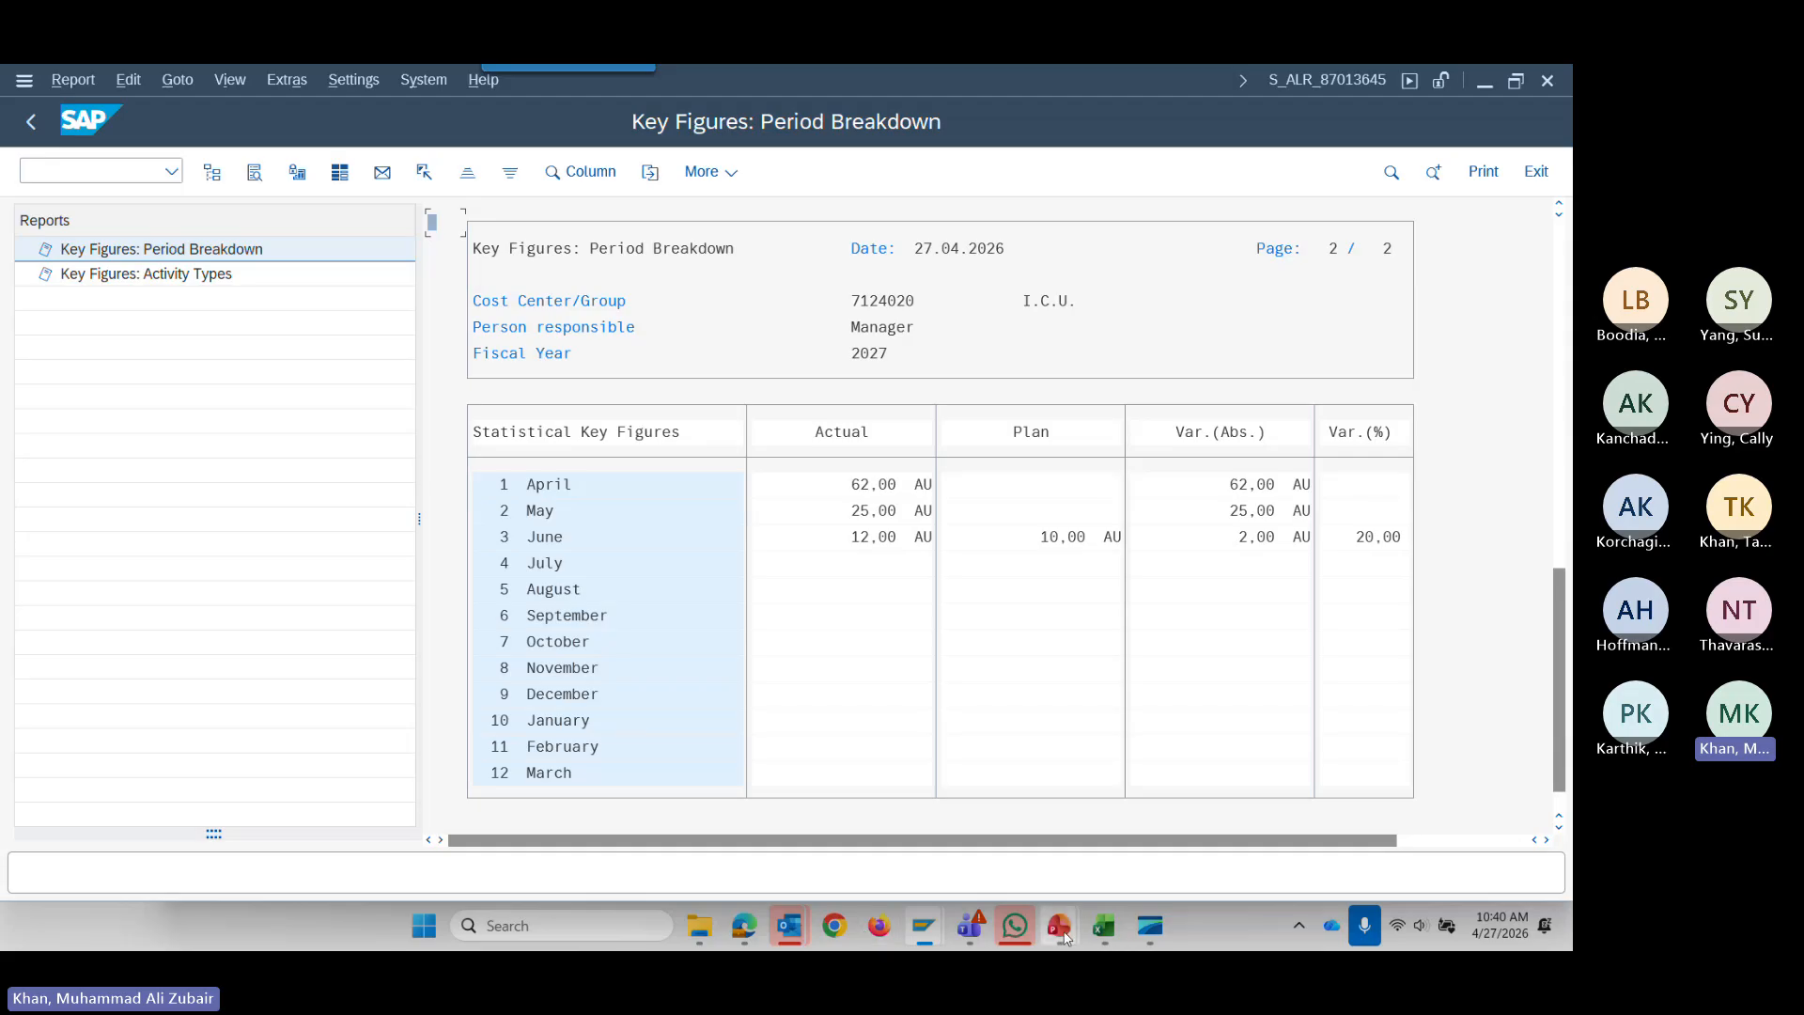
Switch to the PowerPoint training deck and show slide 40, SKF Planning (4 of 5).
mouse_move(1064, 937)
left_click(892, 785)
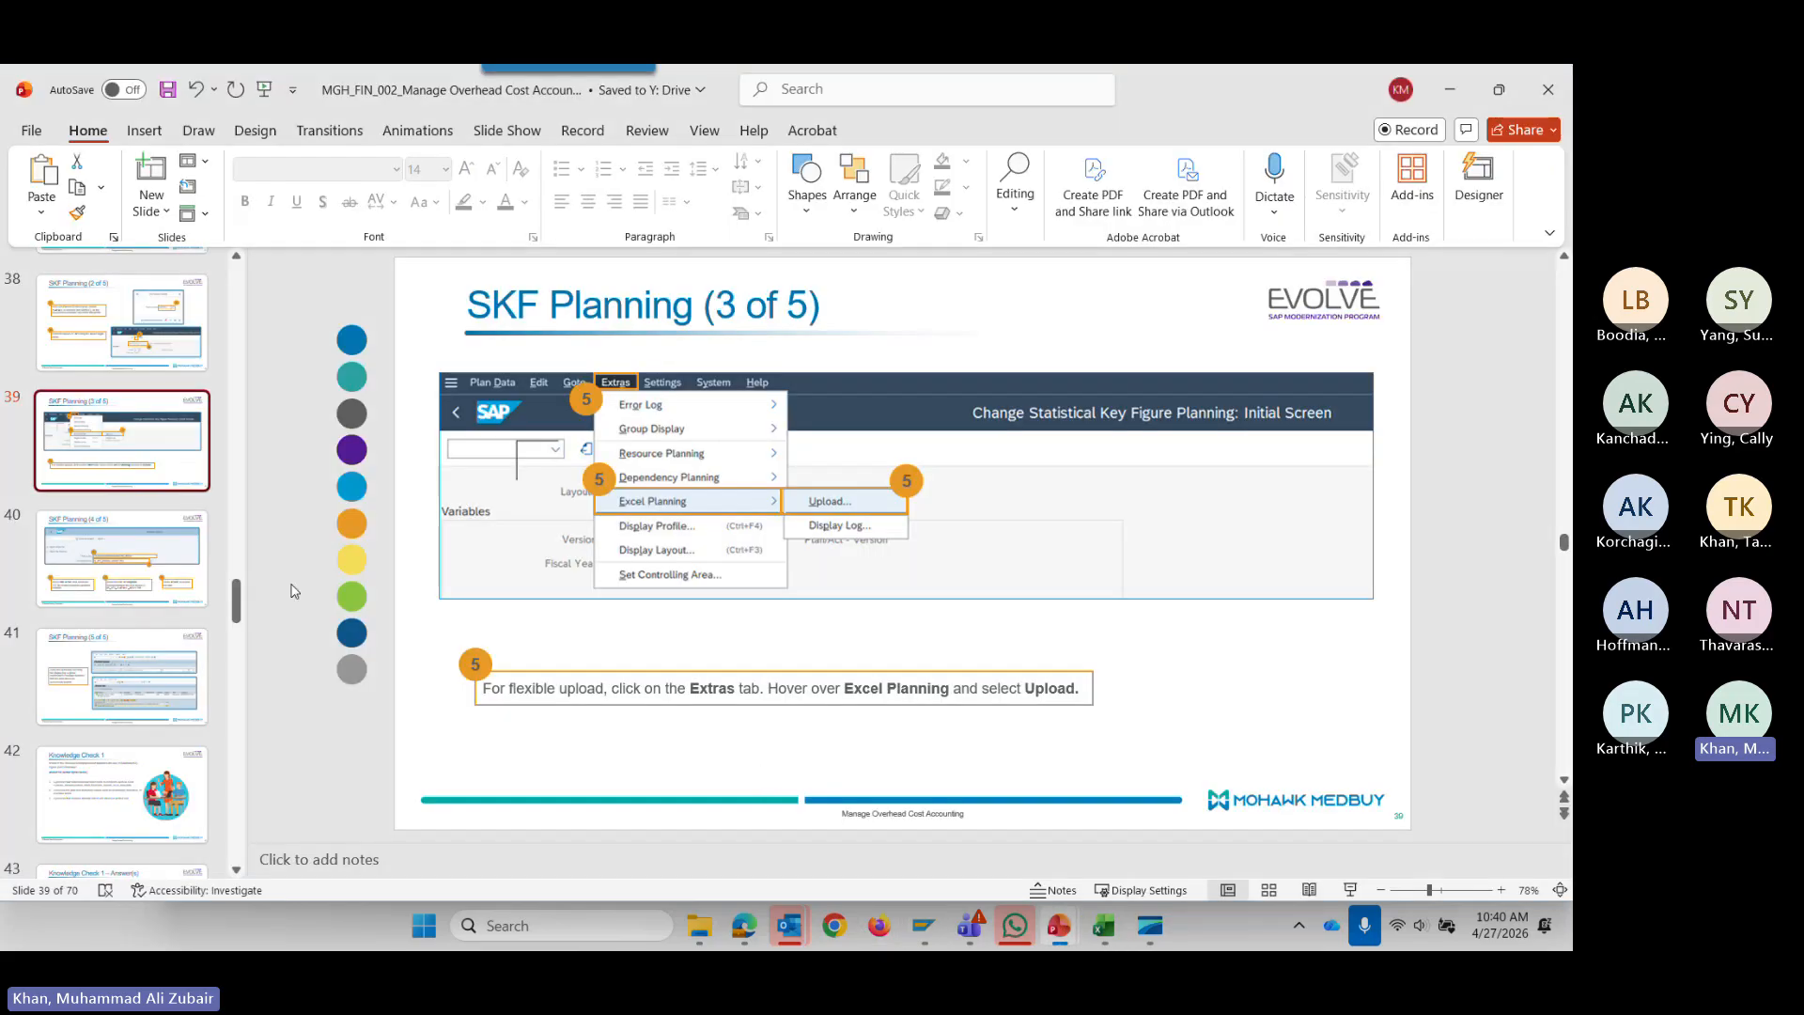
left_click(103, 575)
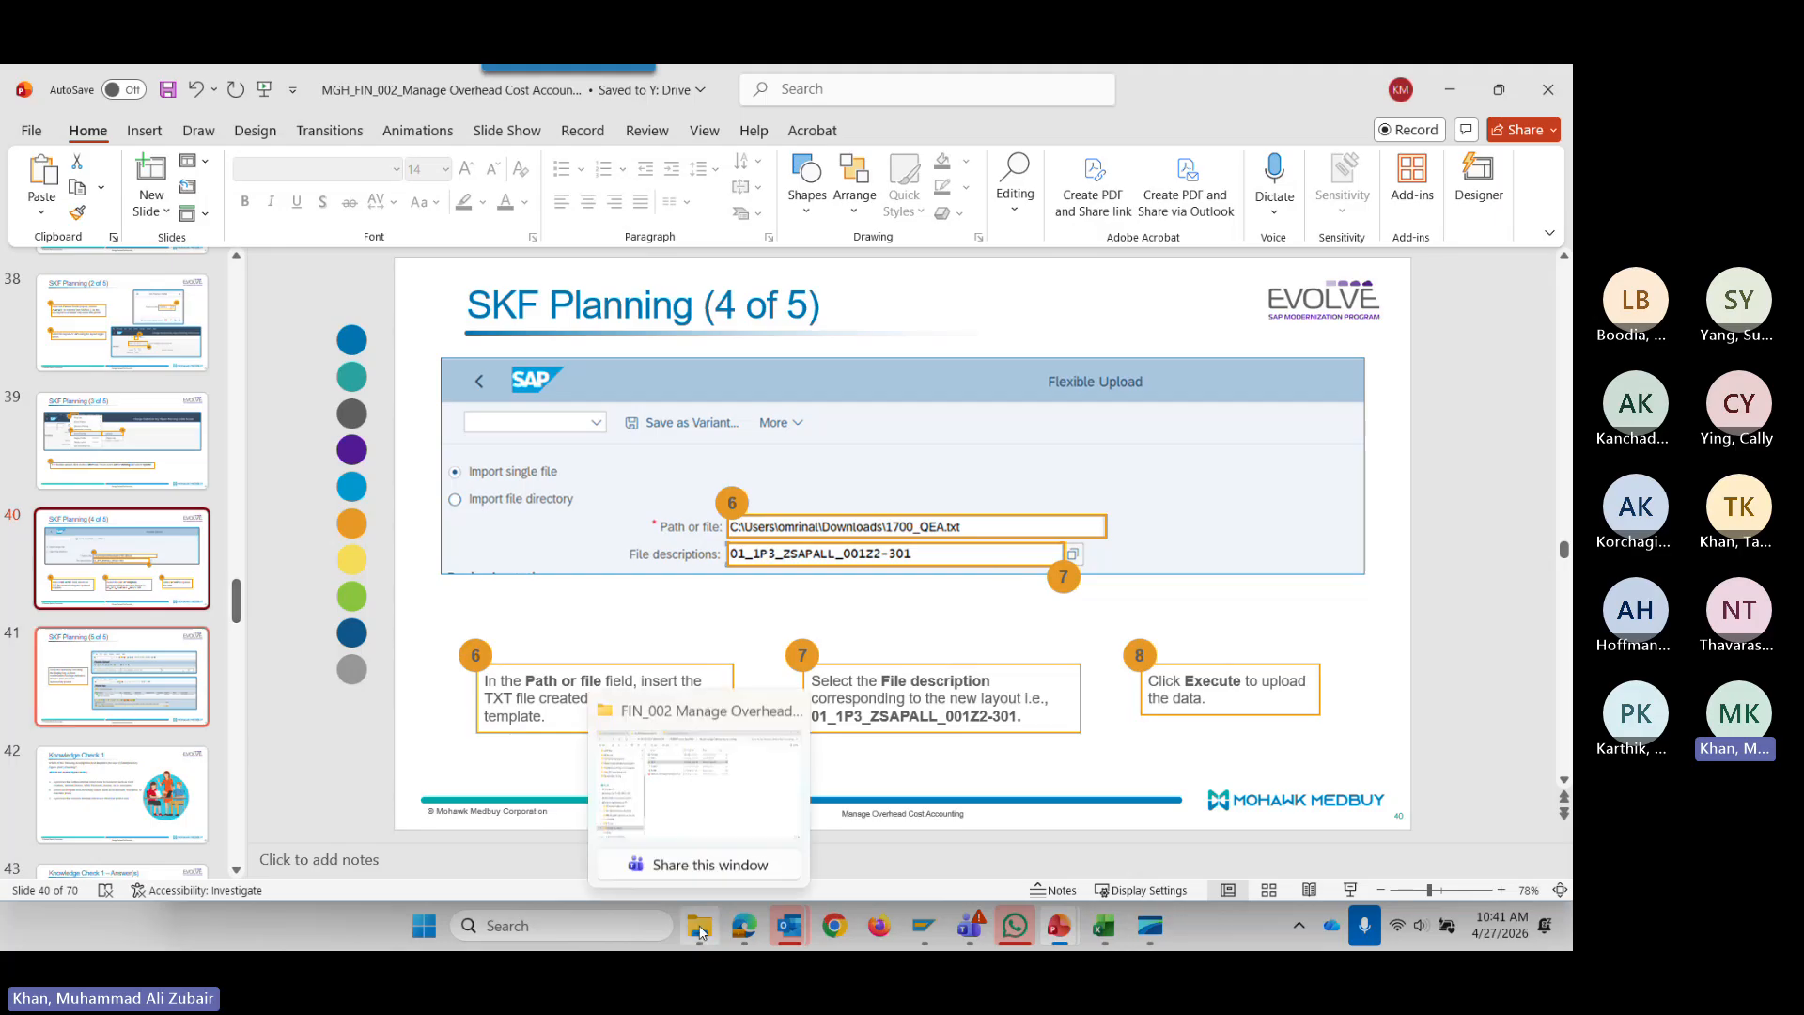
Bring up the FIN_002 folder, switch to the KP46 workbook in Excel and leave the cost centre cell's editing.
left_click(710, 817)
left_click(711, 817)
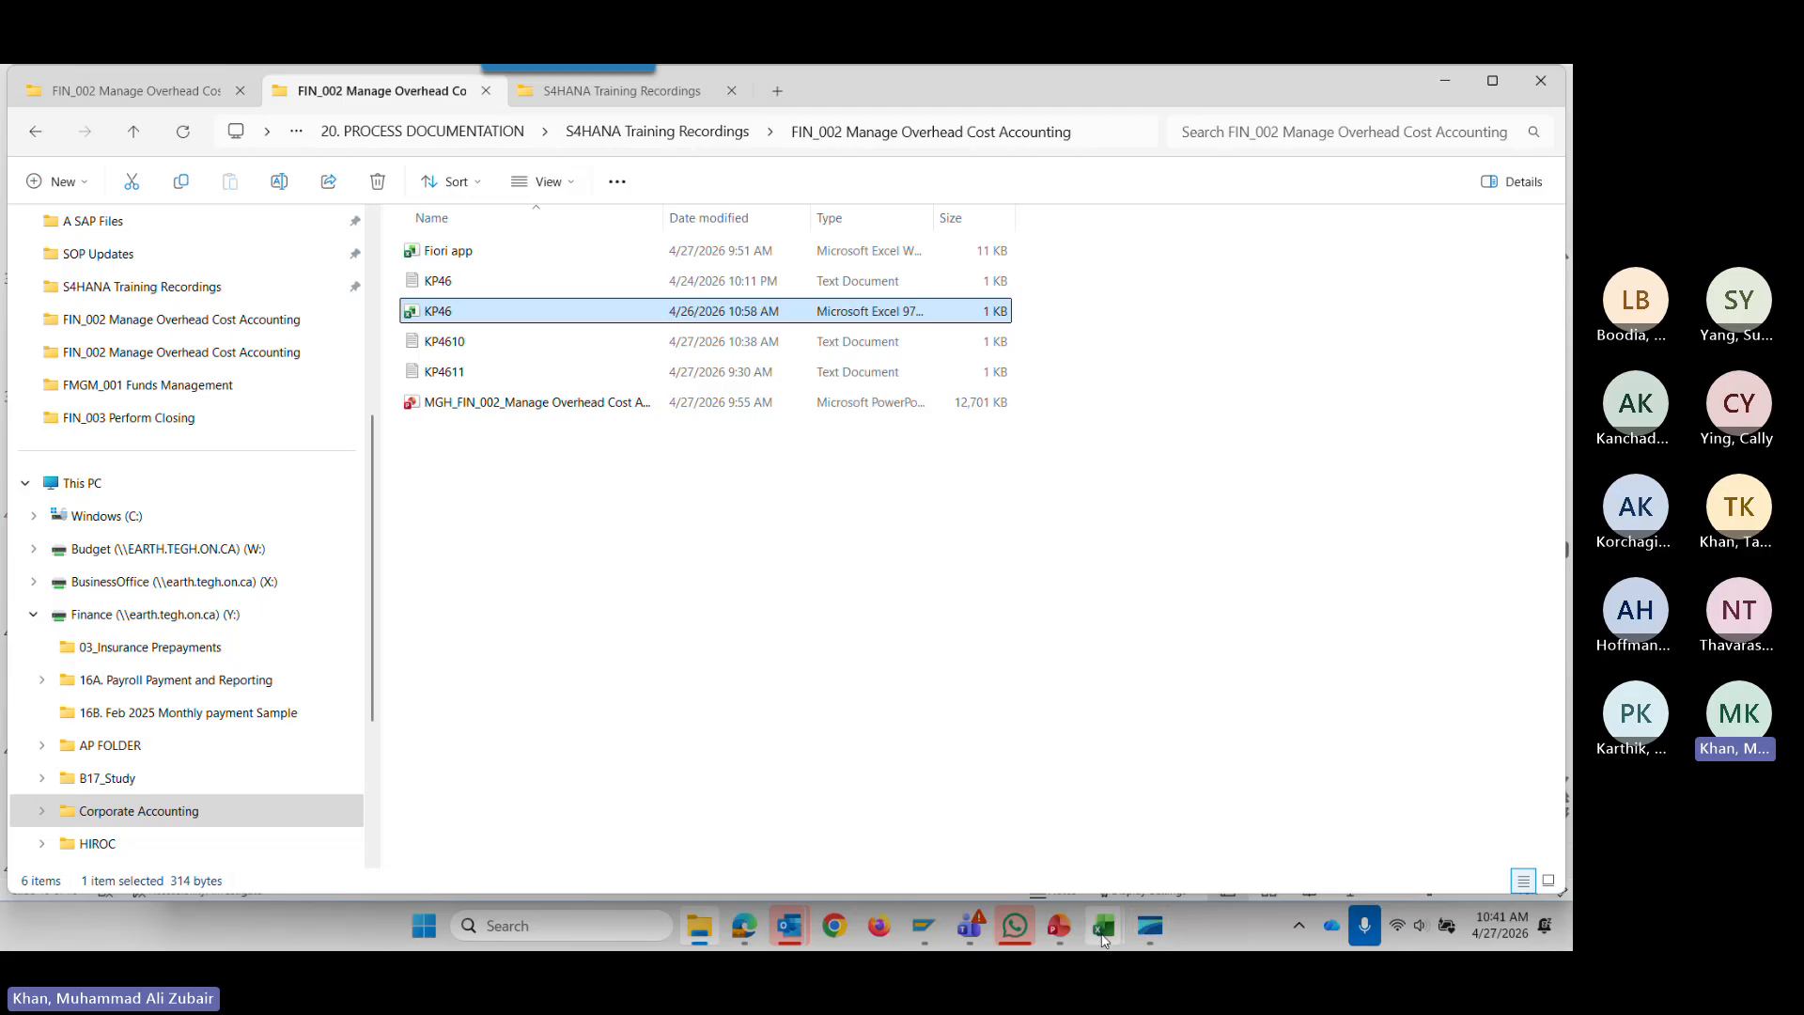
mouse_move(1102, 939)
left_click(1176, 827)
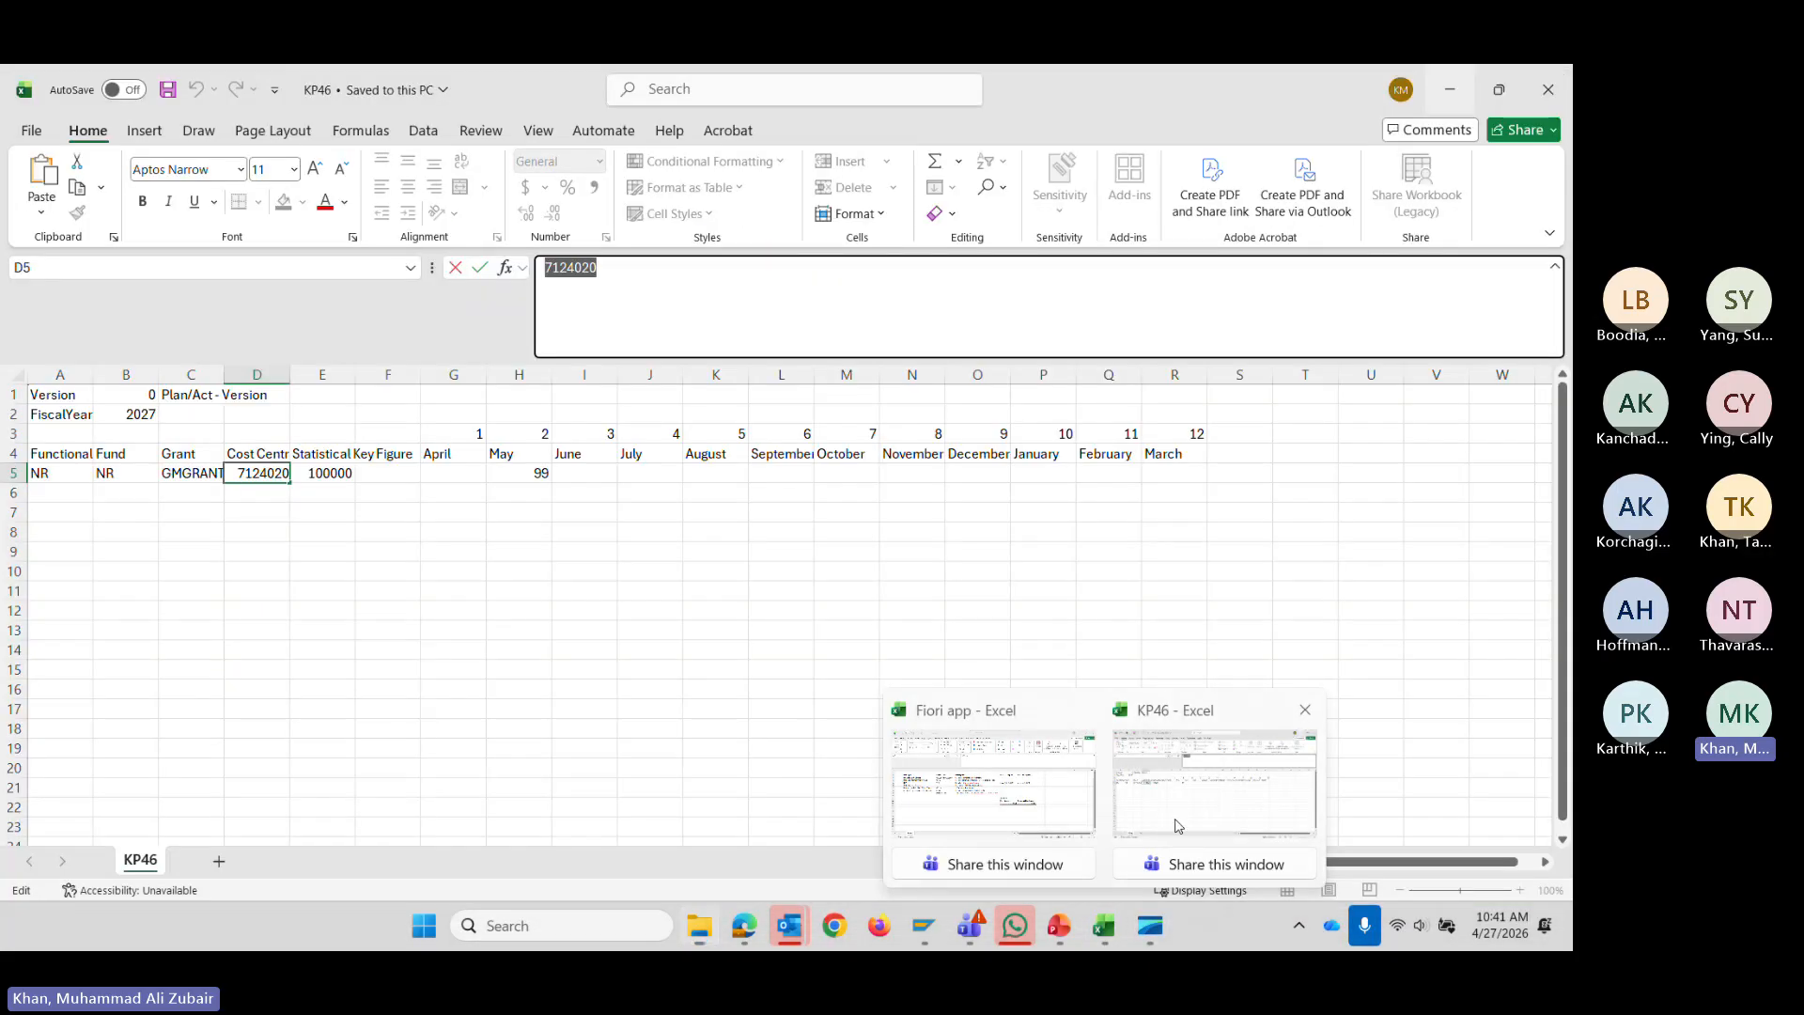
left_click(388, 630)
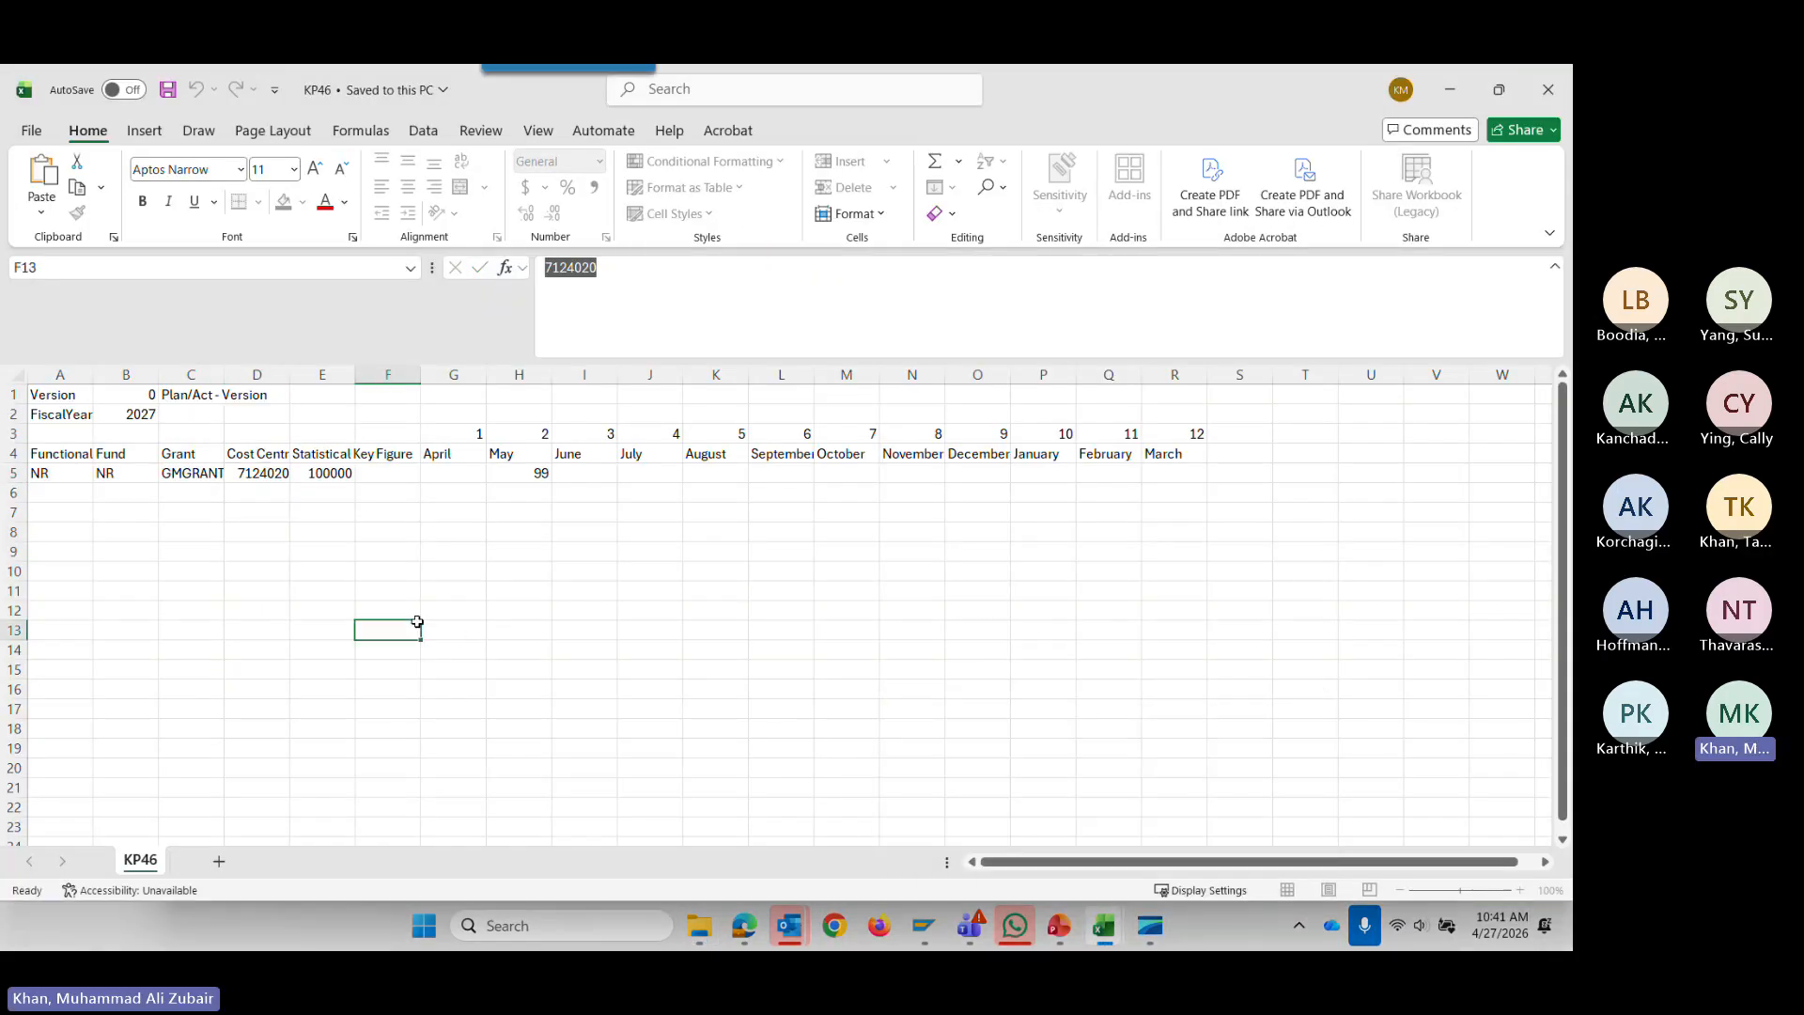
Close the KP46 workbook without saving the changes.
left_click(260, 475)
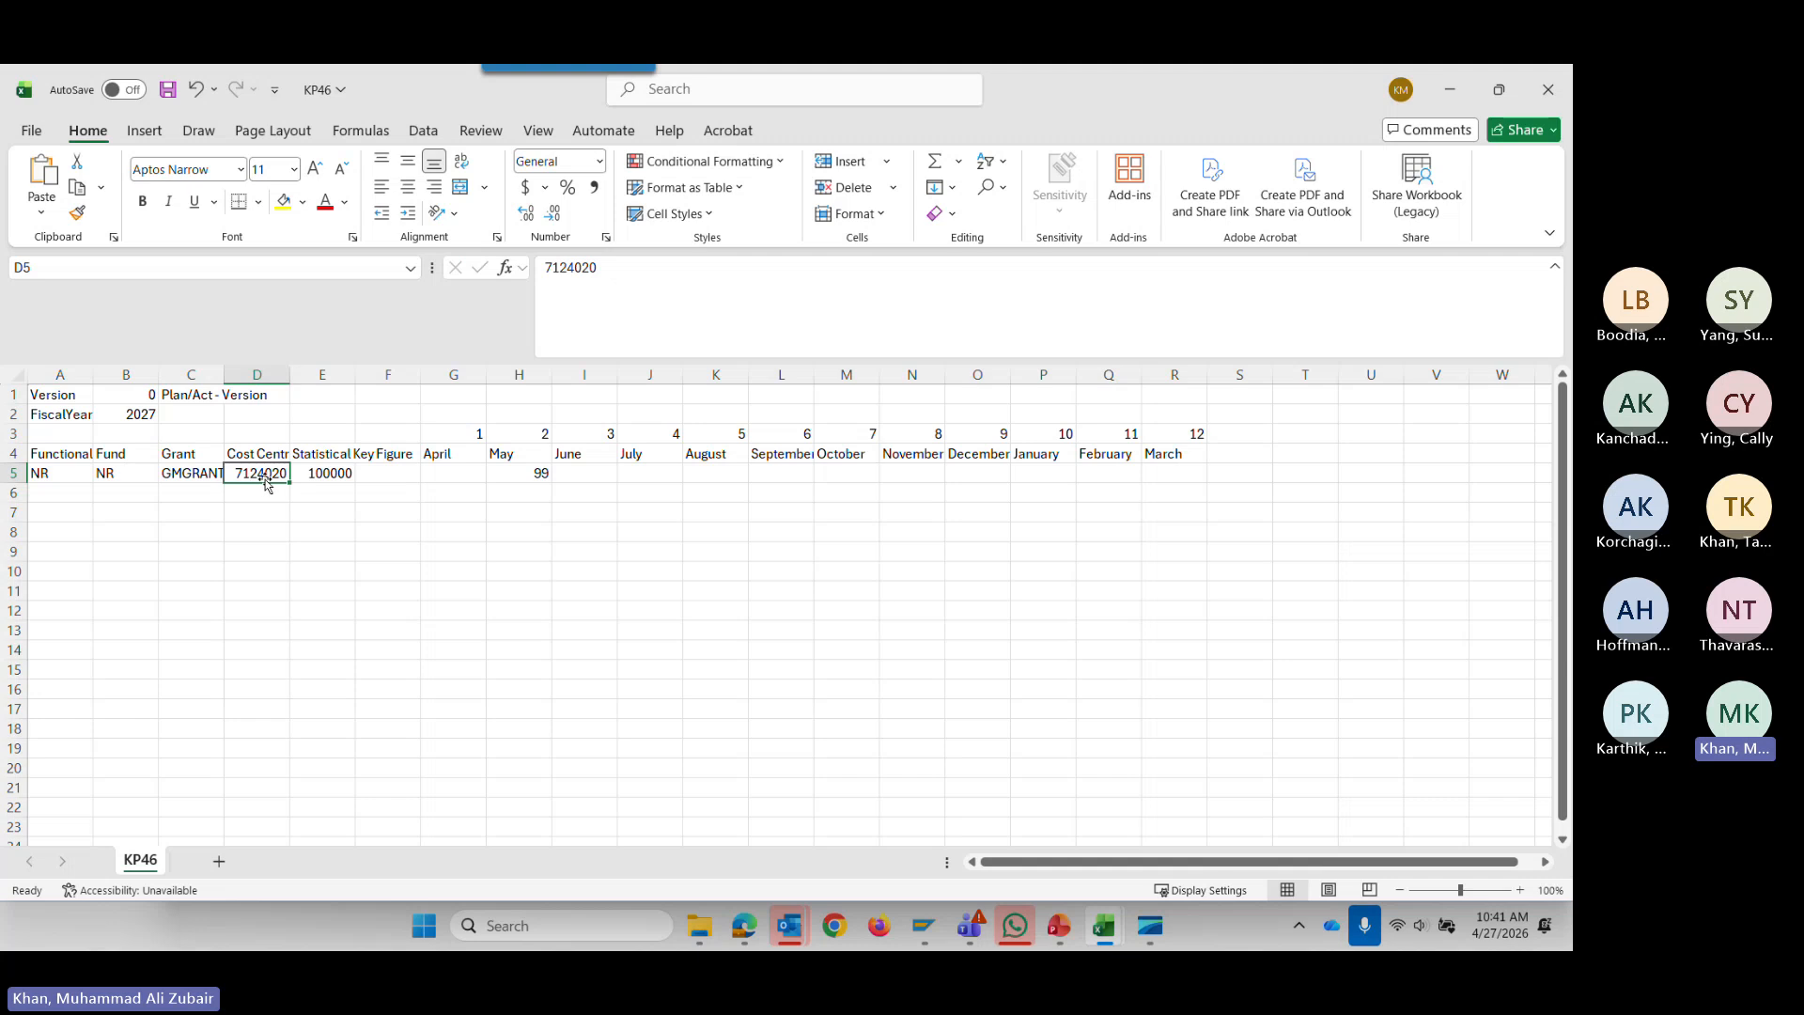
left_click(1545, 91)
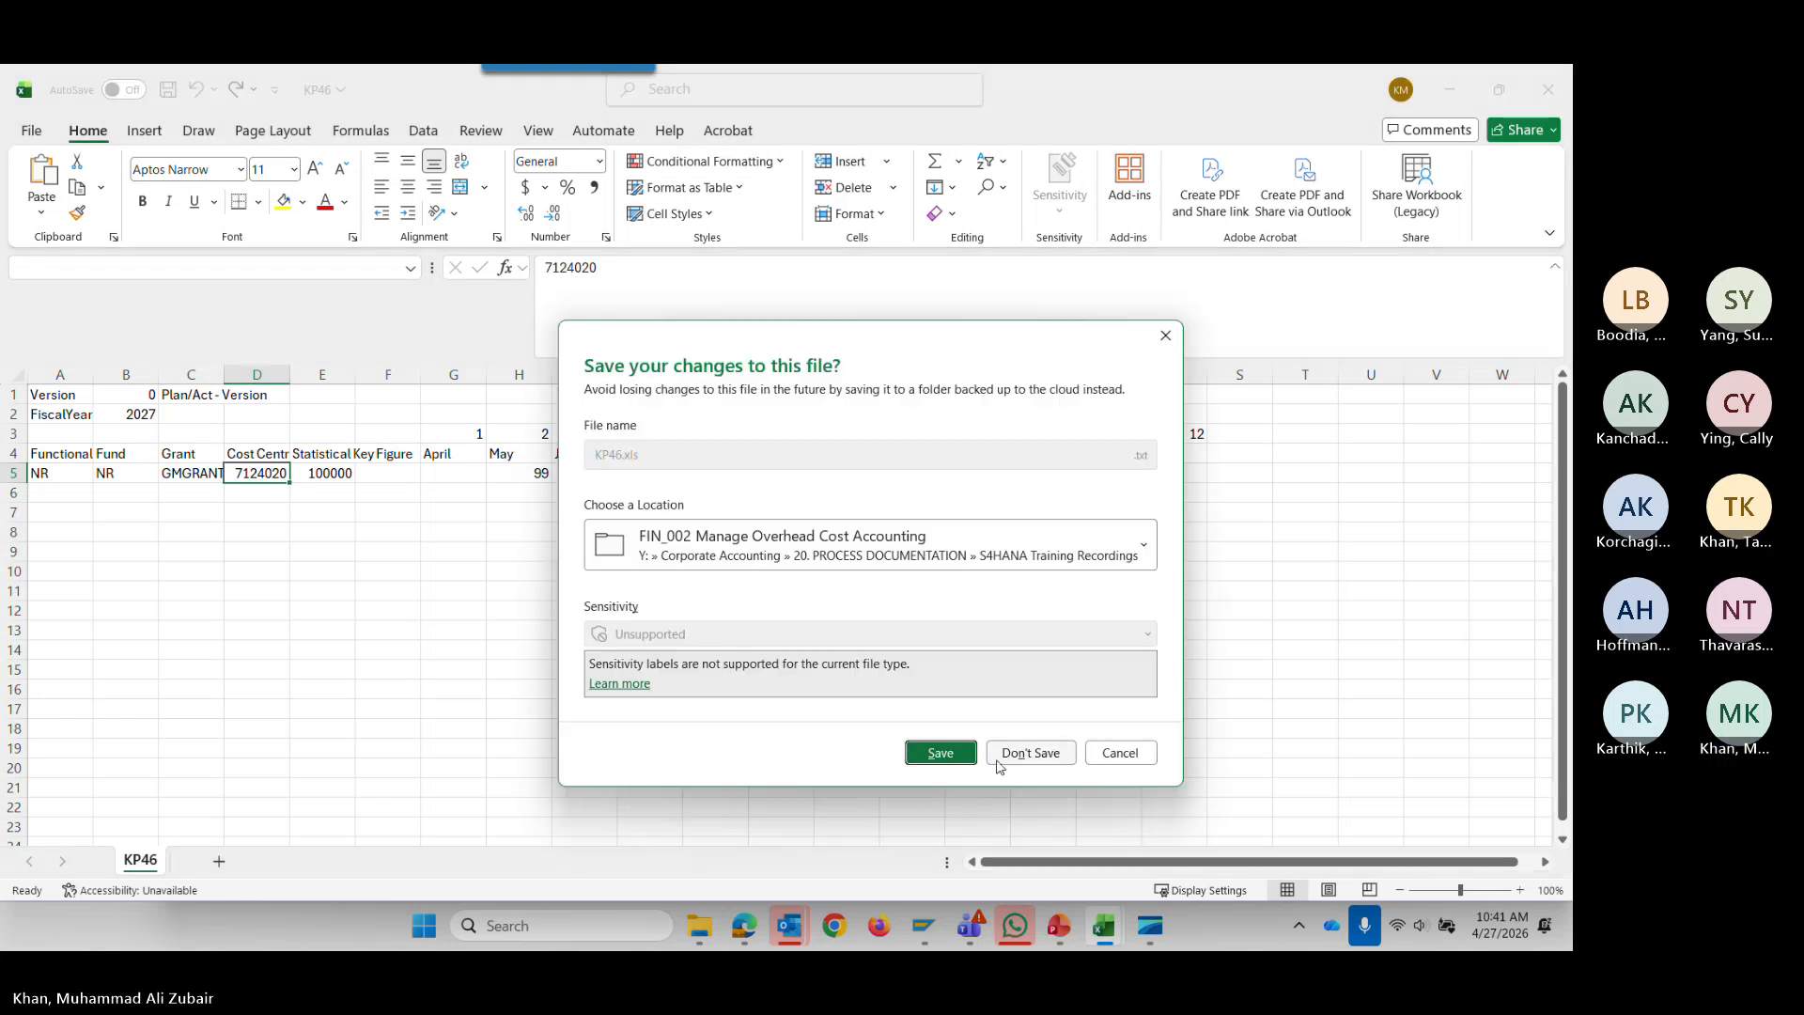
left_click(1015, 754)
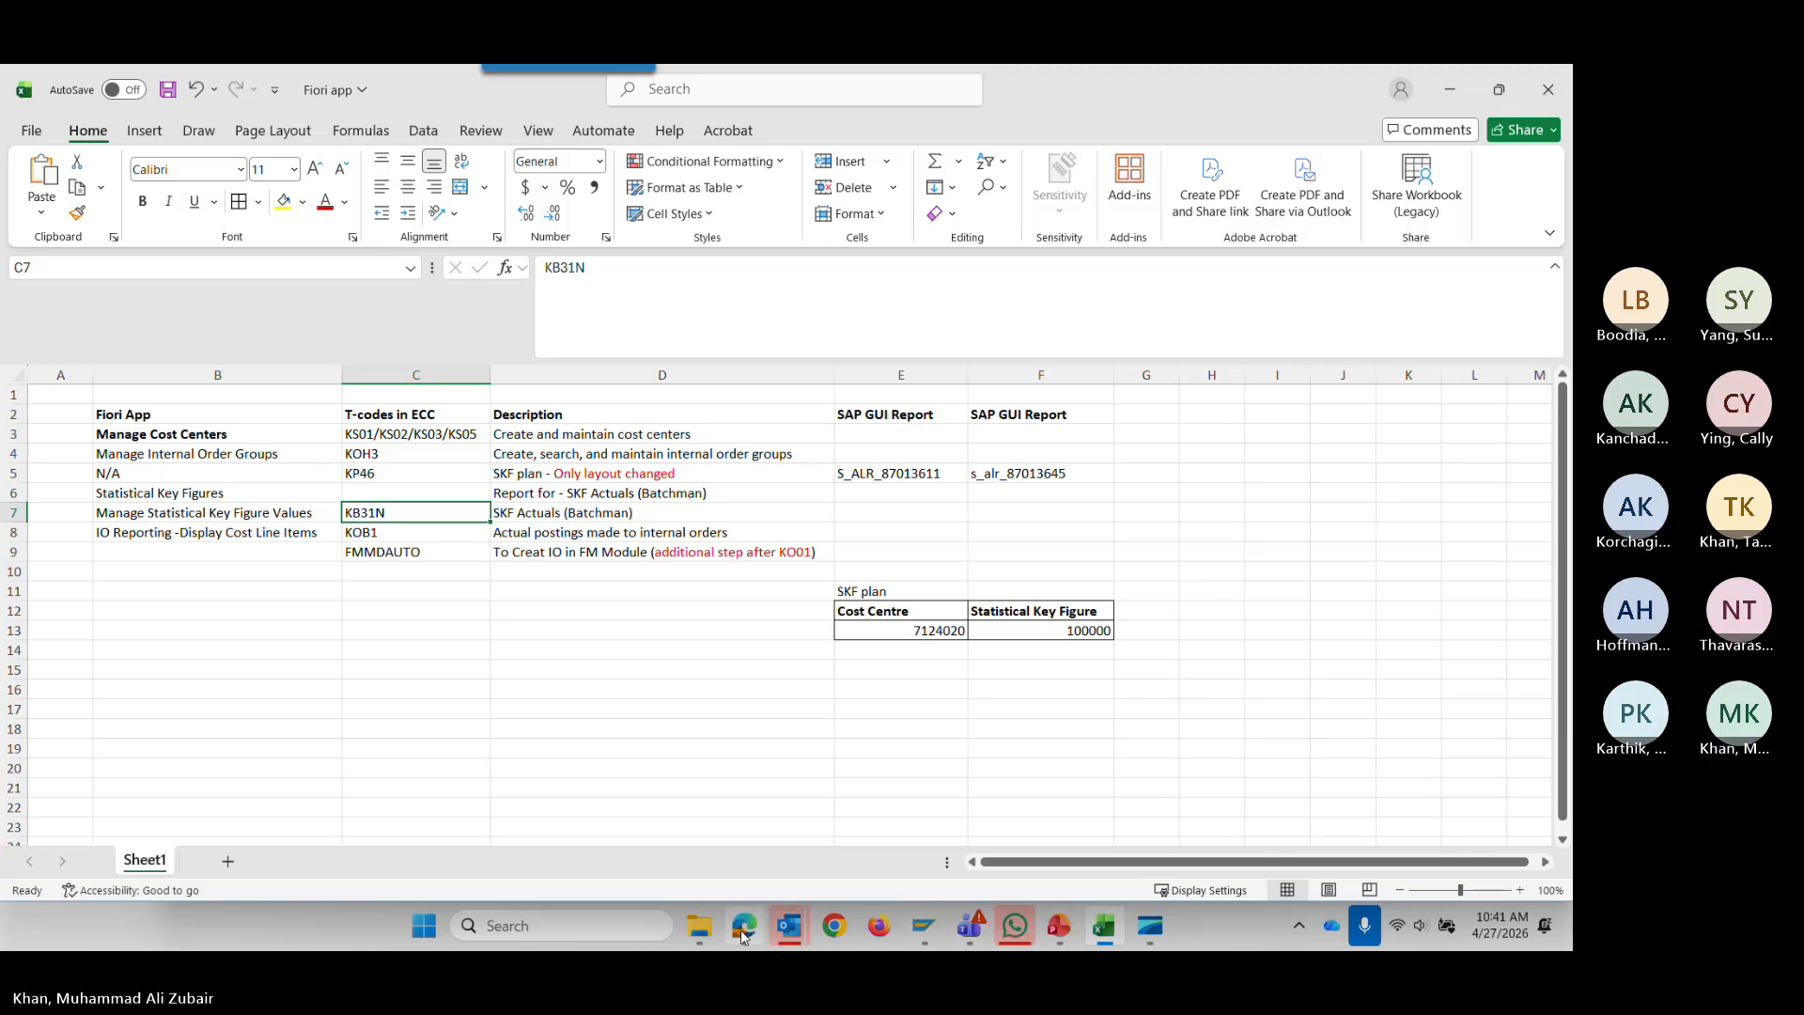
Bring up the FIN_002 Manage Overhead Cost Accounting folder and point out the KP4610 and KP4611 text files.
mouse_move(709, 938)
left_click(700, 780)
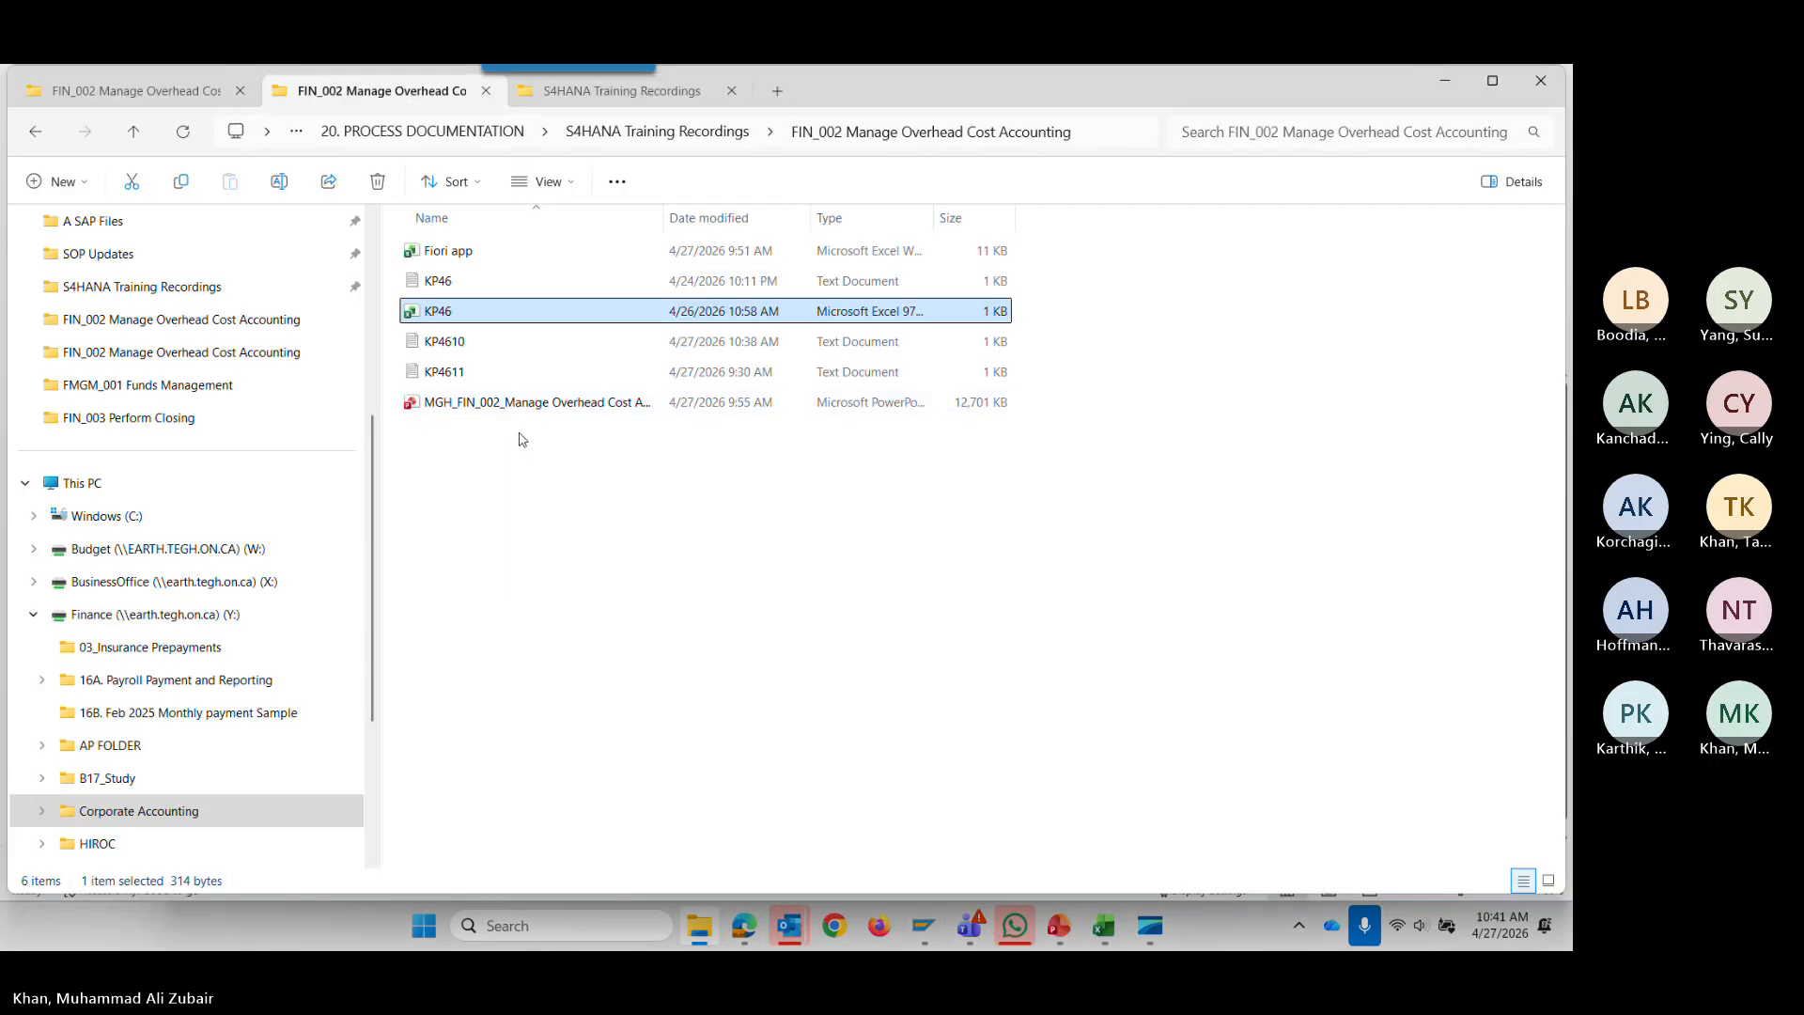
left_click(453, 342)
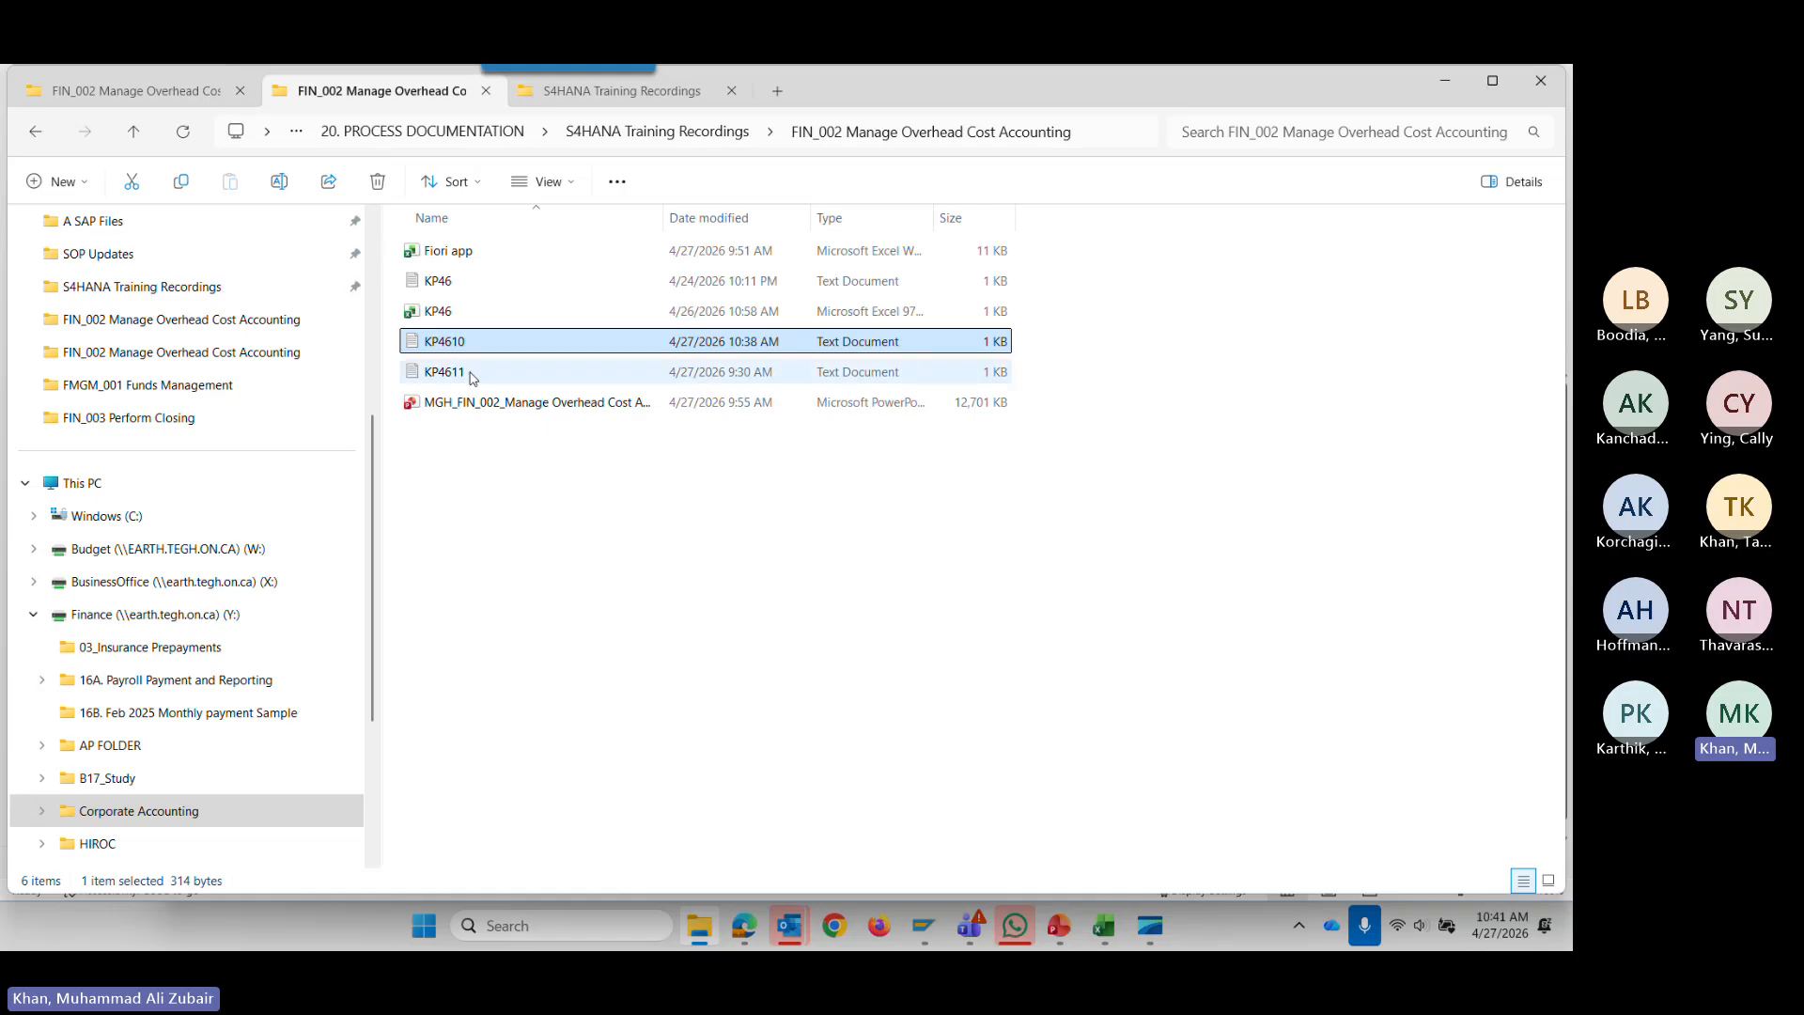
left_click(475, 373, "ctrl")
left_click(714, 655)
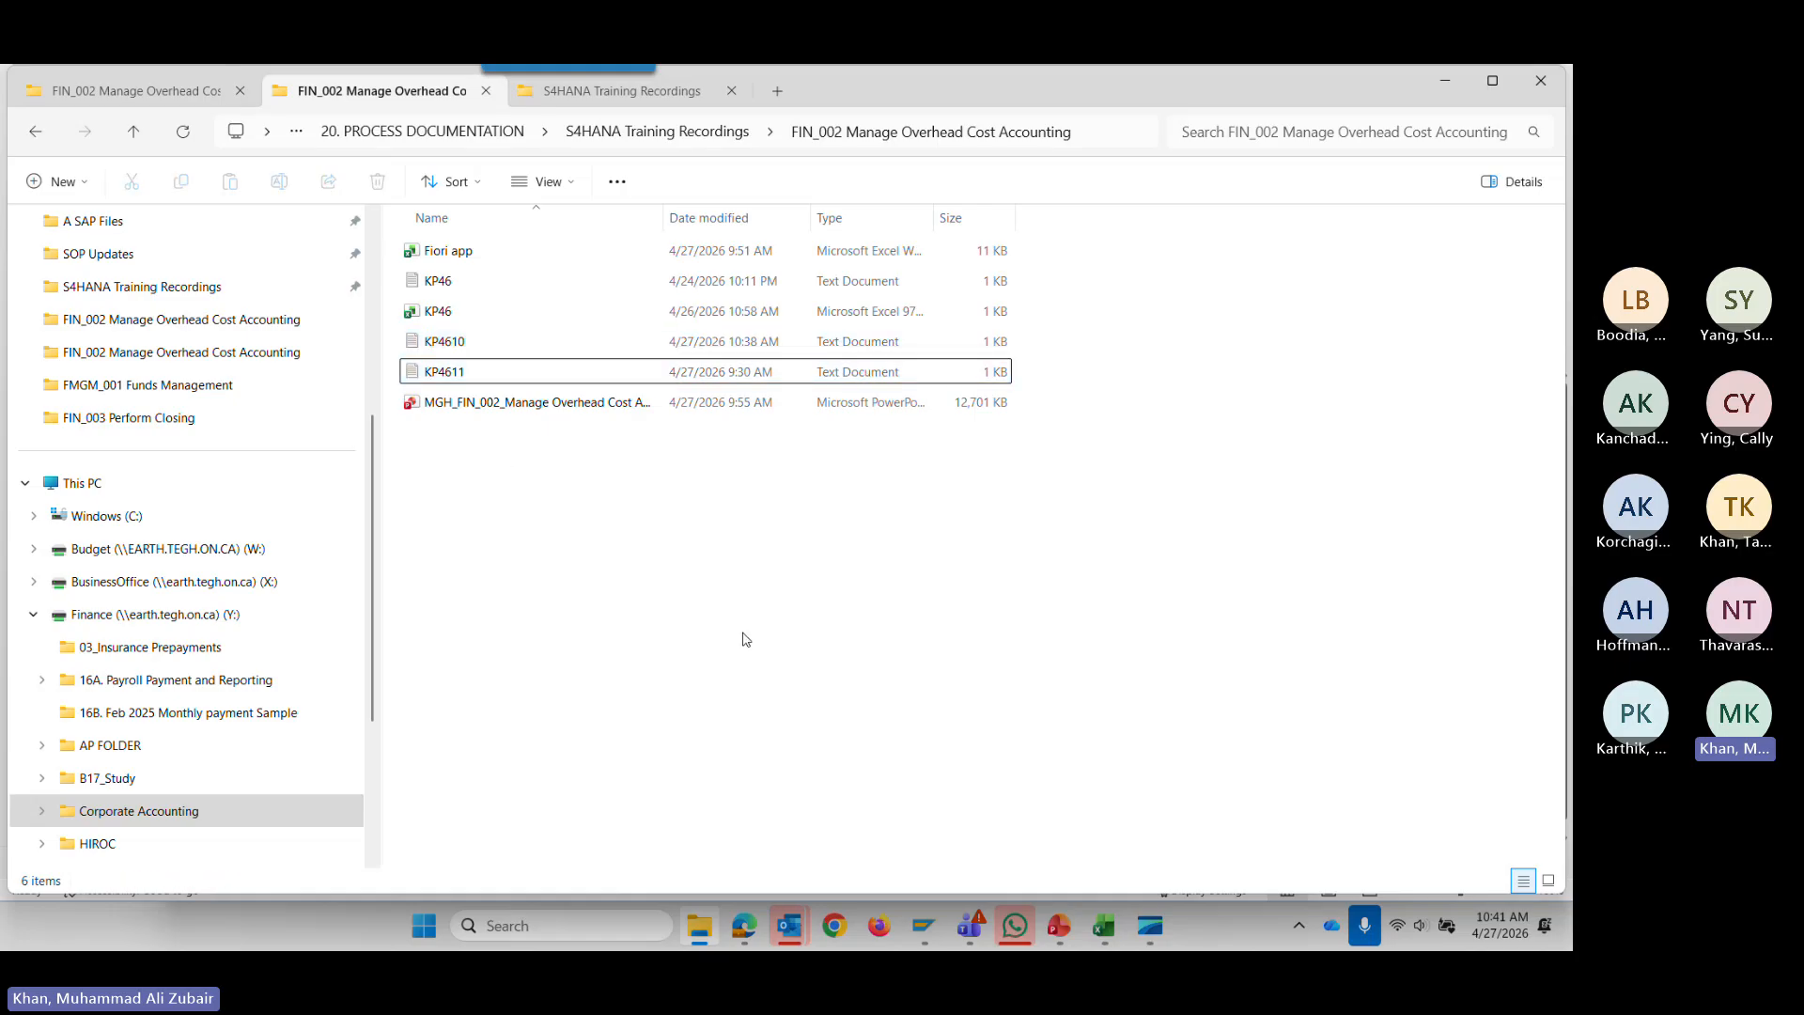
Switch to the MGH_FIN_002 PowerPoint training deck and show slide 47, Cost Center Reporting (1 of 3).
left_click(1059, 925)
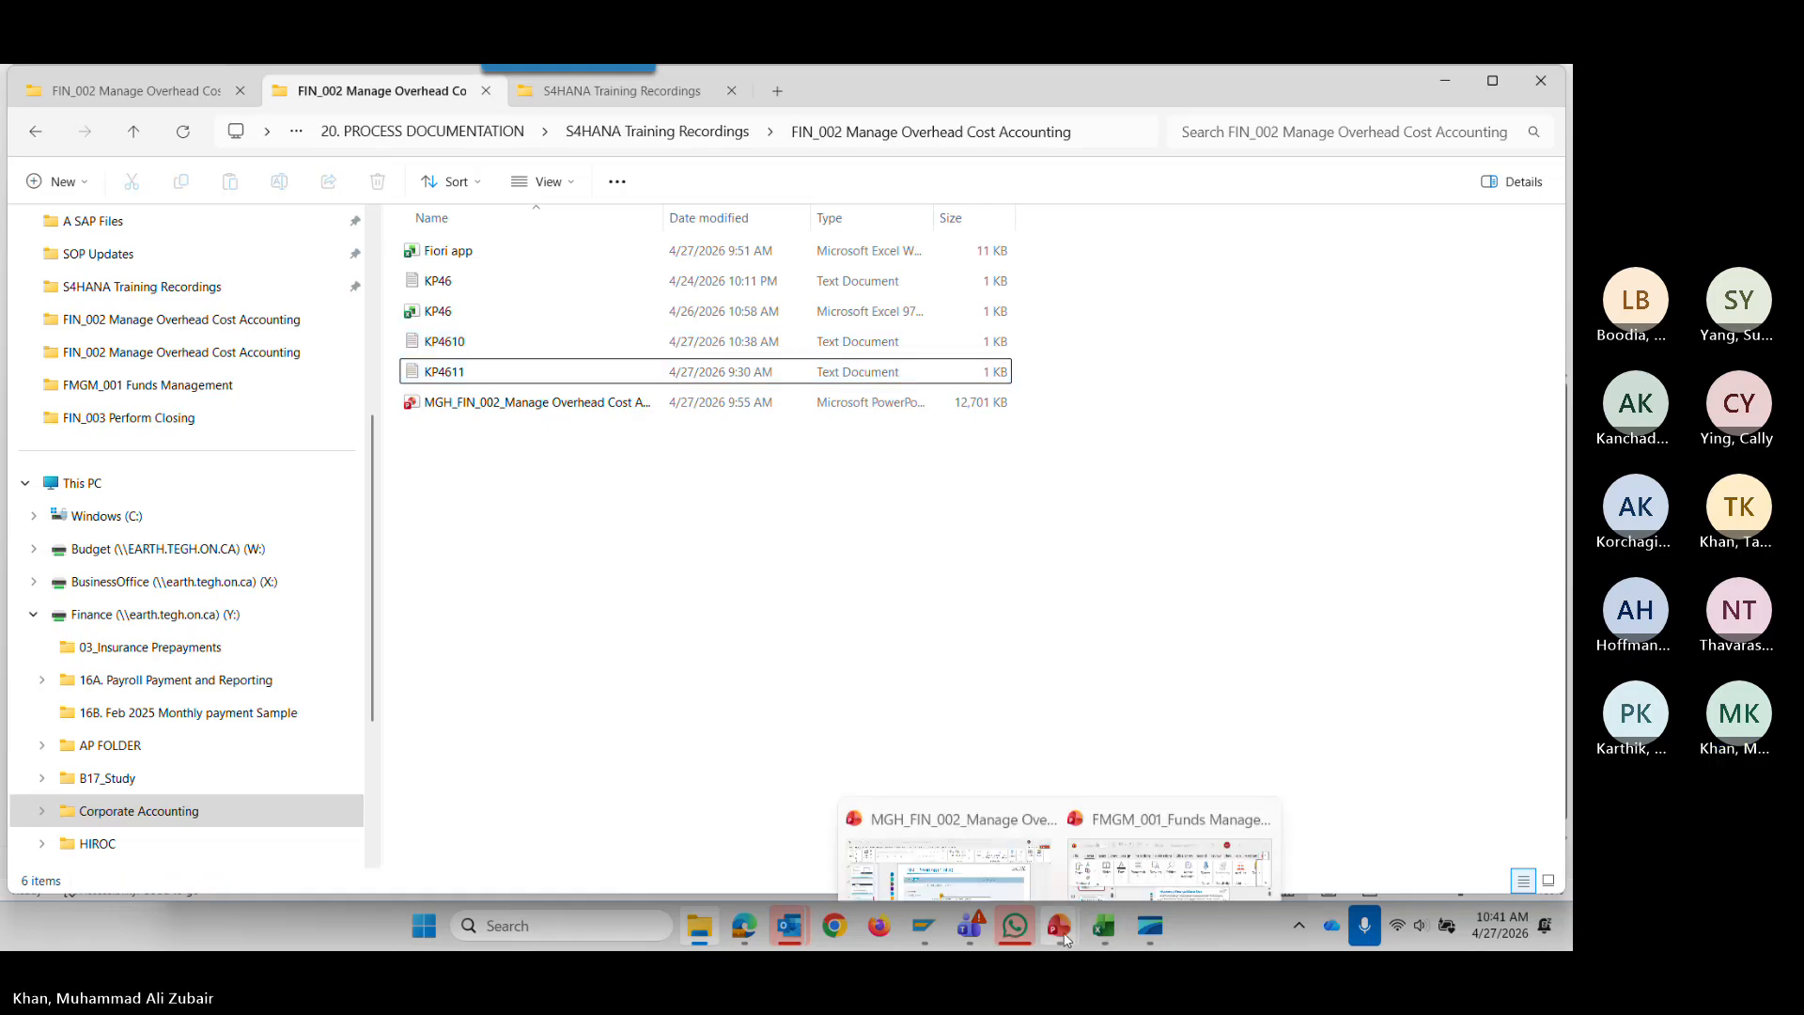
left_click(892, 801)
left_click(144, 690)
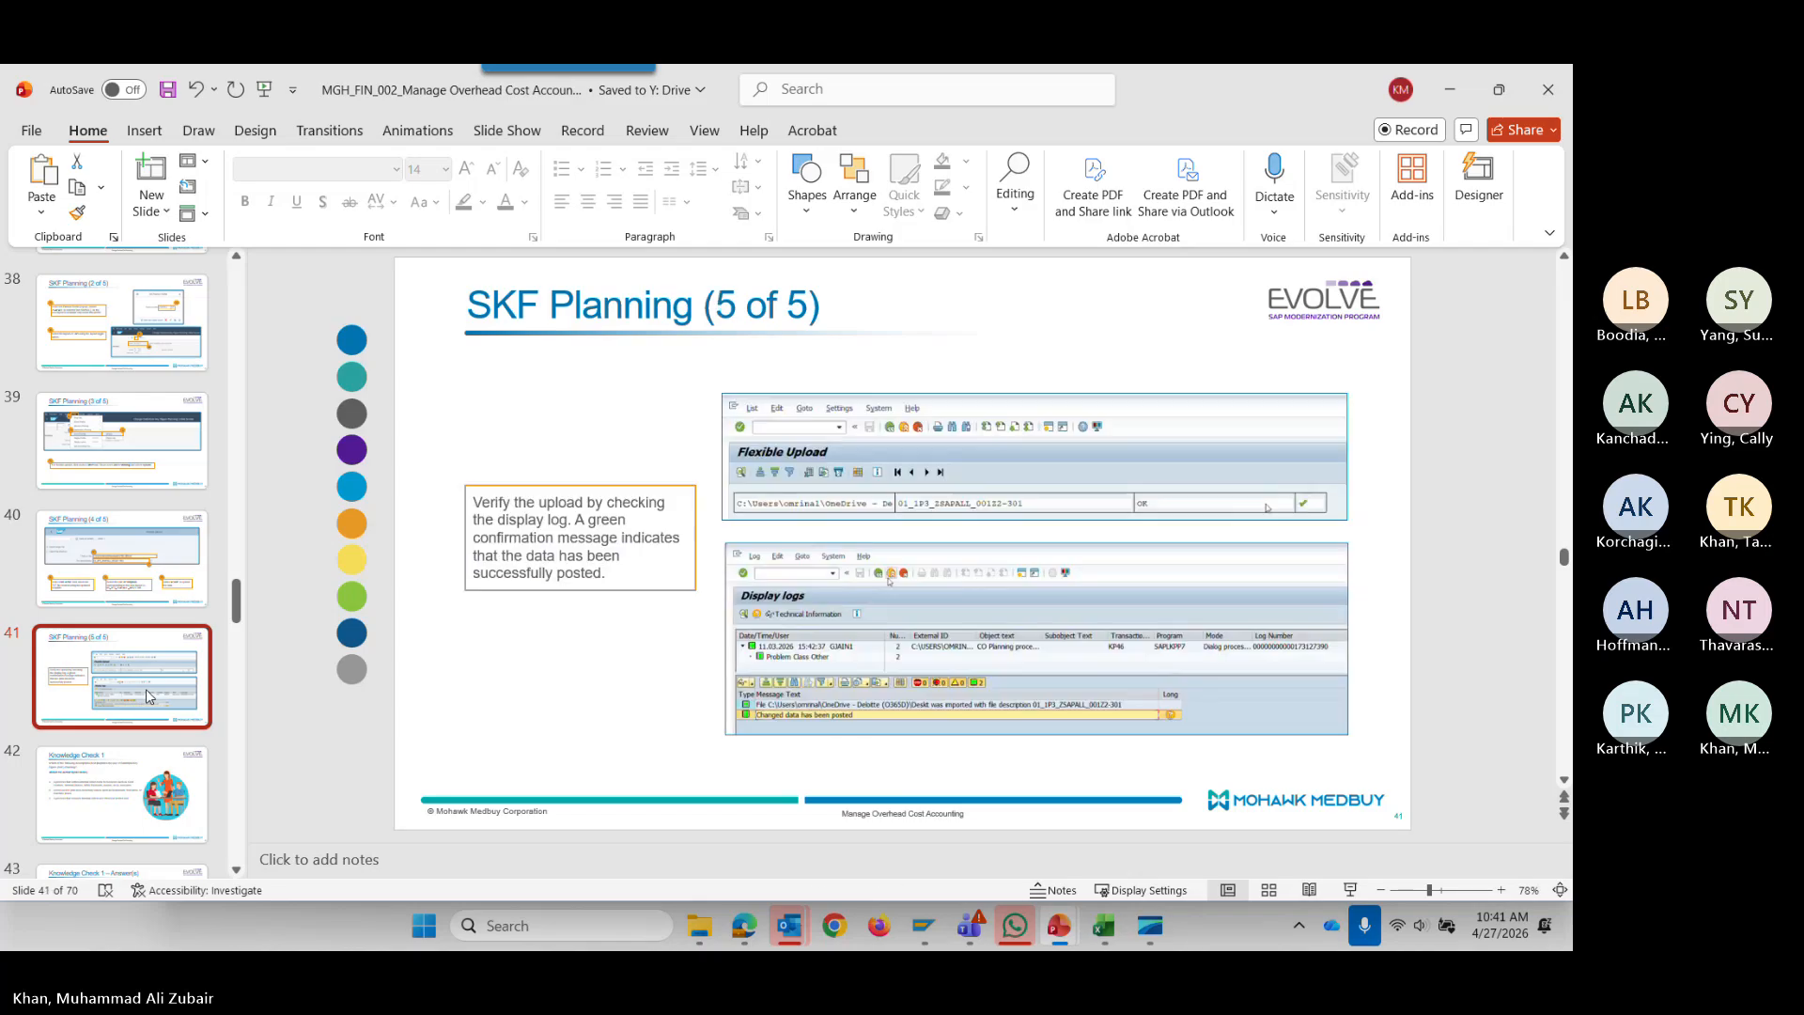
scroll(147, 696, "down", 5)
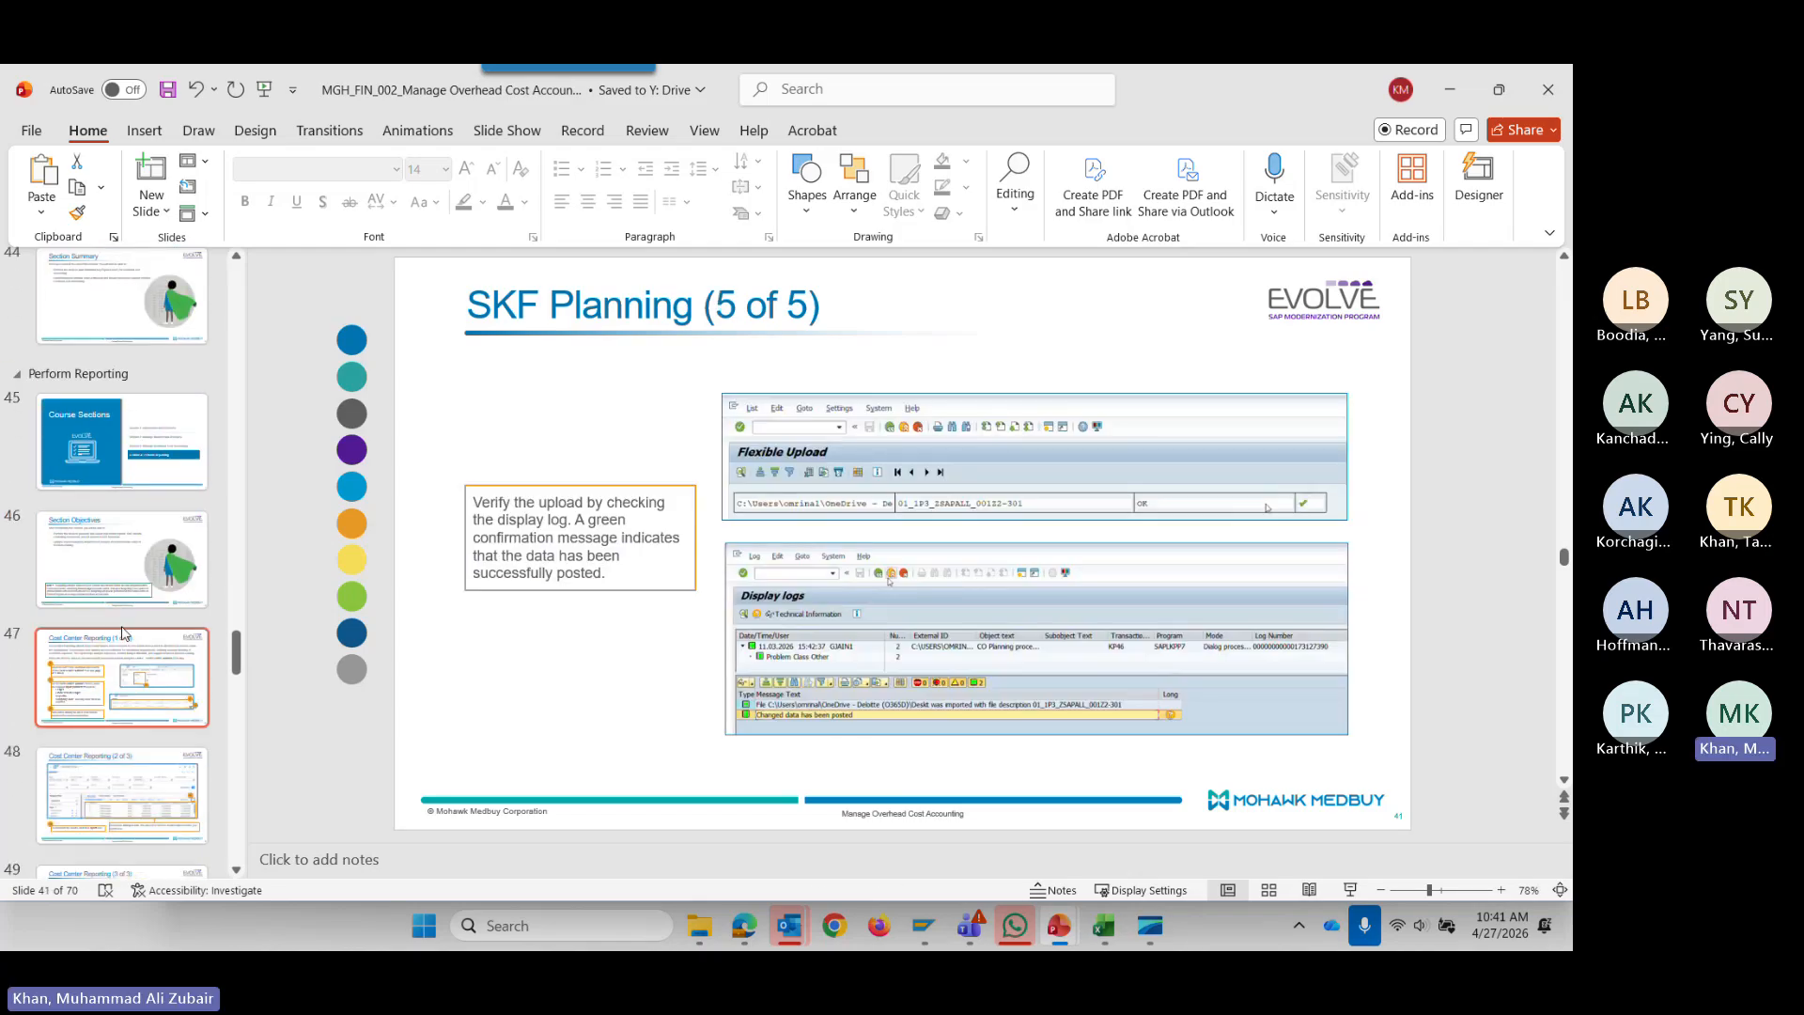
left_click(120, 707)
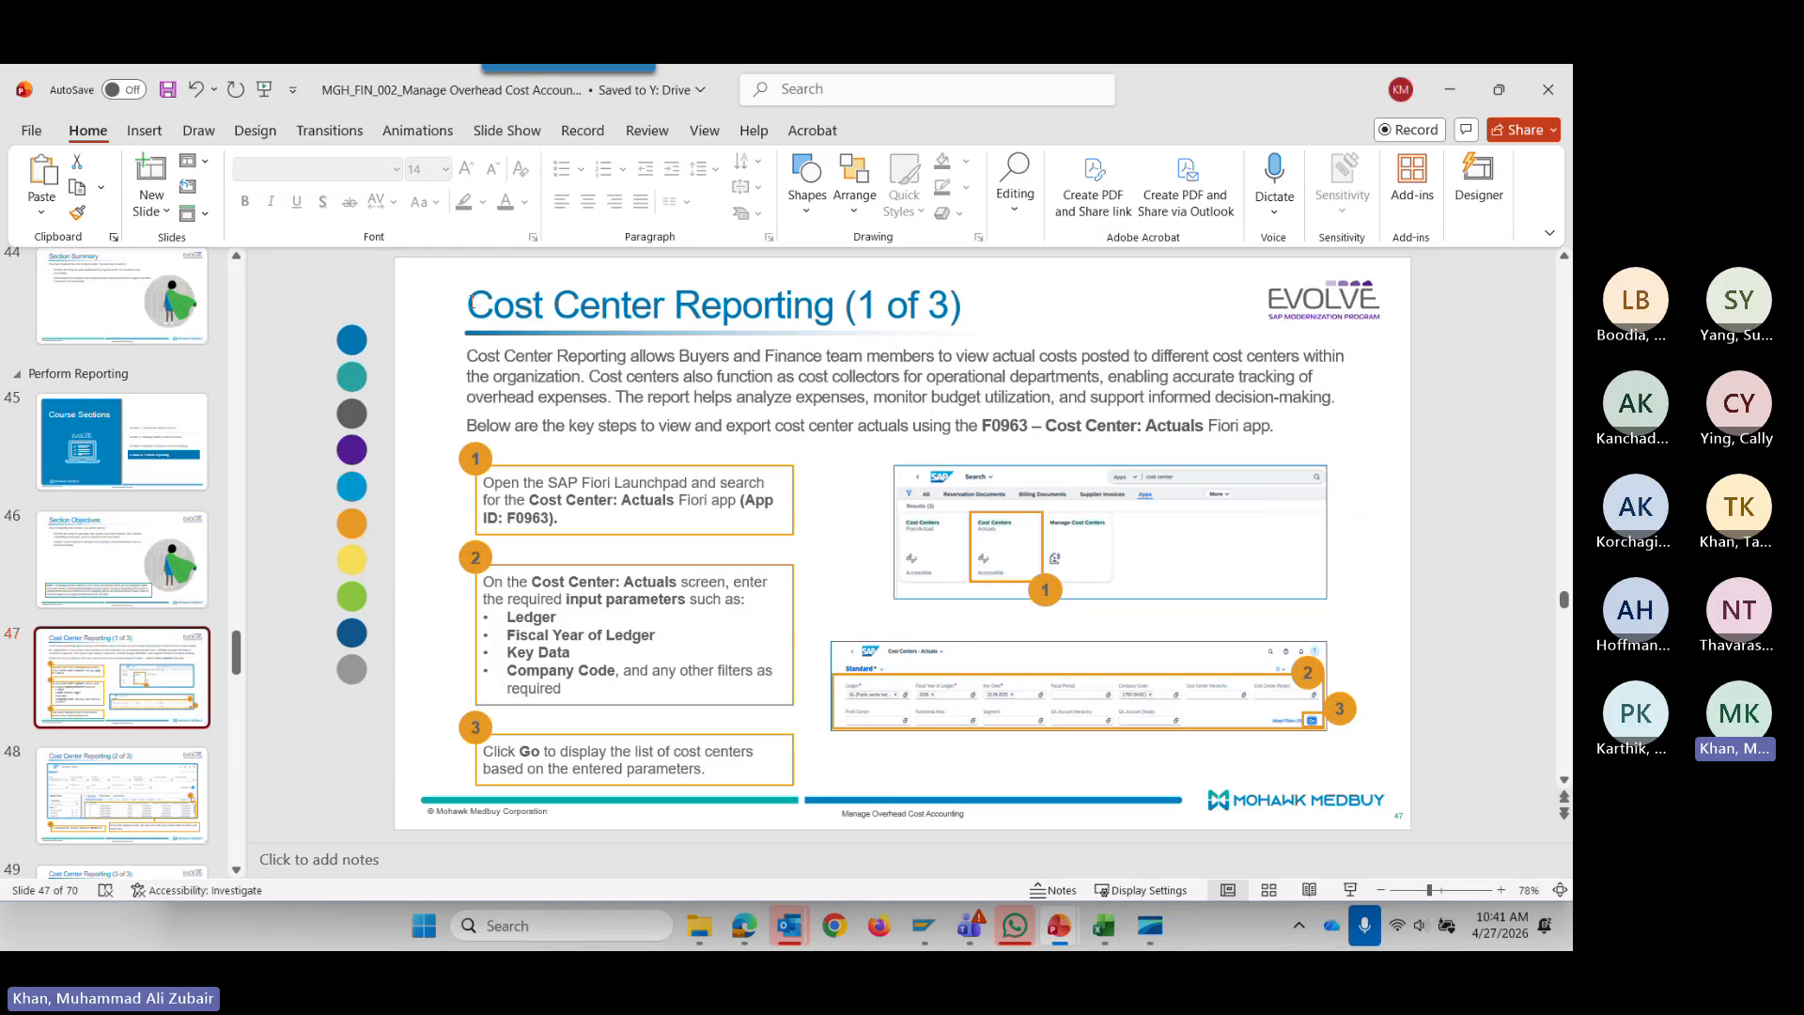
Copy "Cost Center Reporting" from the slide title and search for it in the SAP Fiori launchpad in Edge.
left_click_drag(470, 302, 841, 306)
key("ctrl+c")
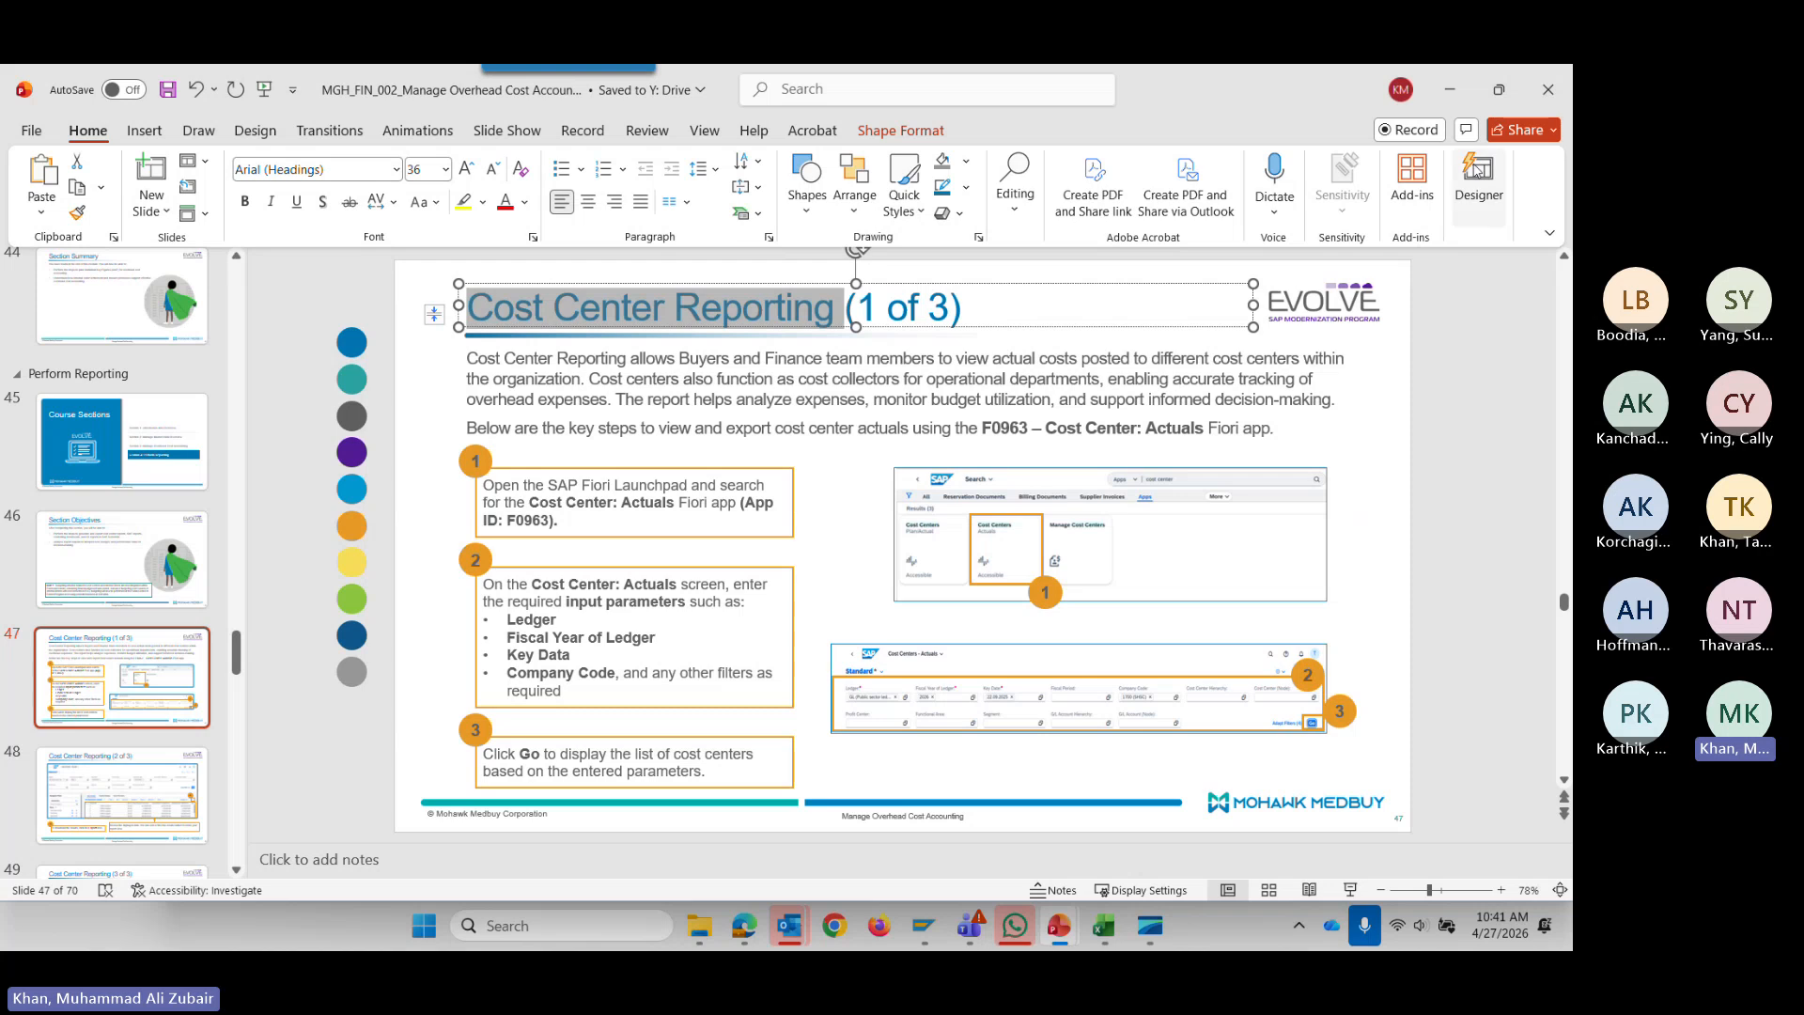
left_click(1444, 91)
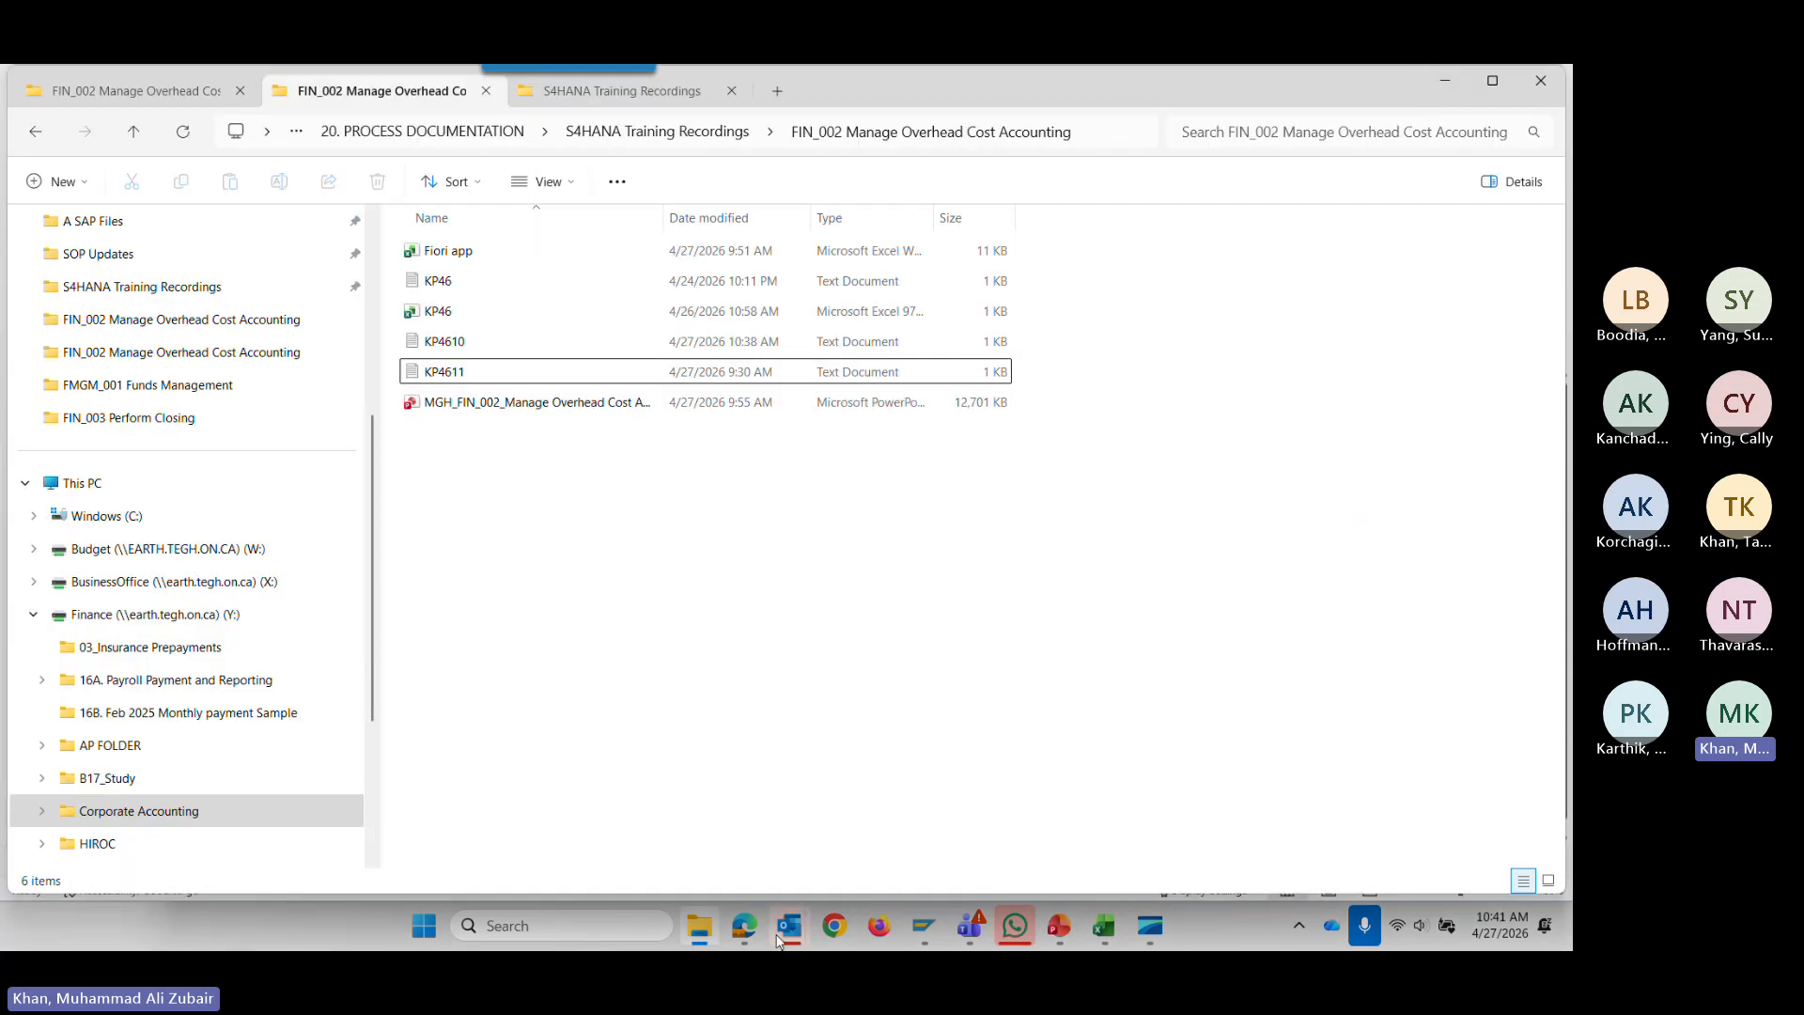
mouse_move(744, 925)
left_click(774, 826)
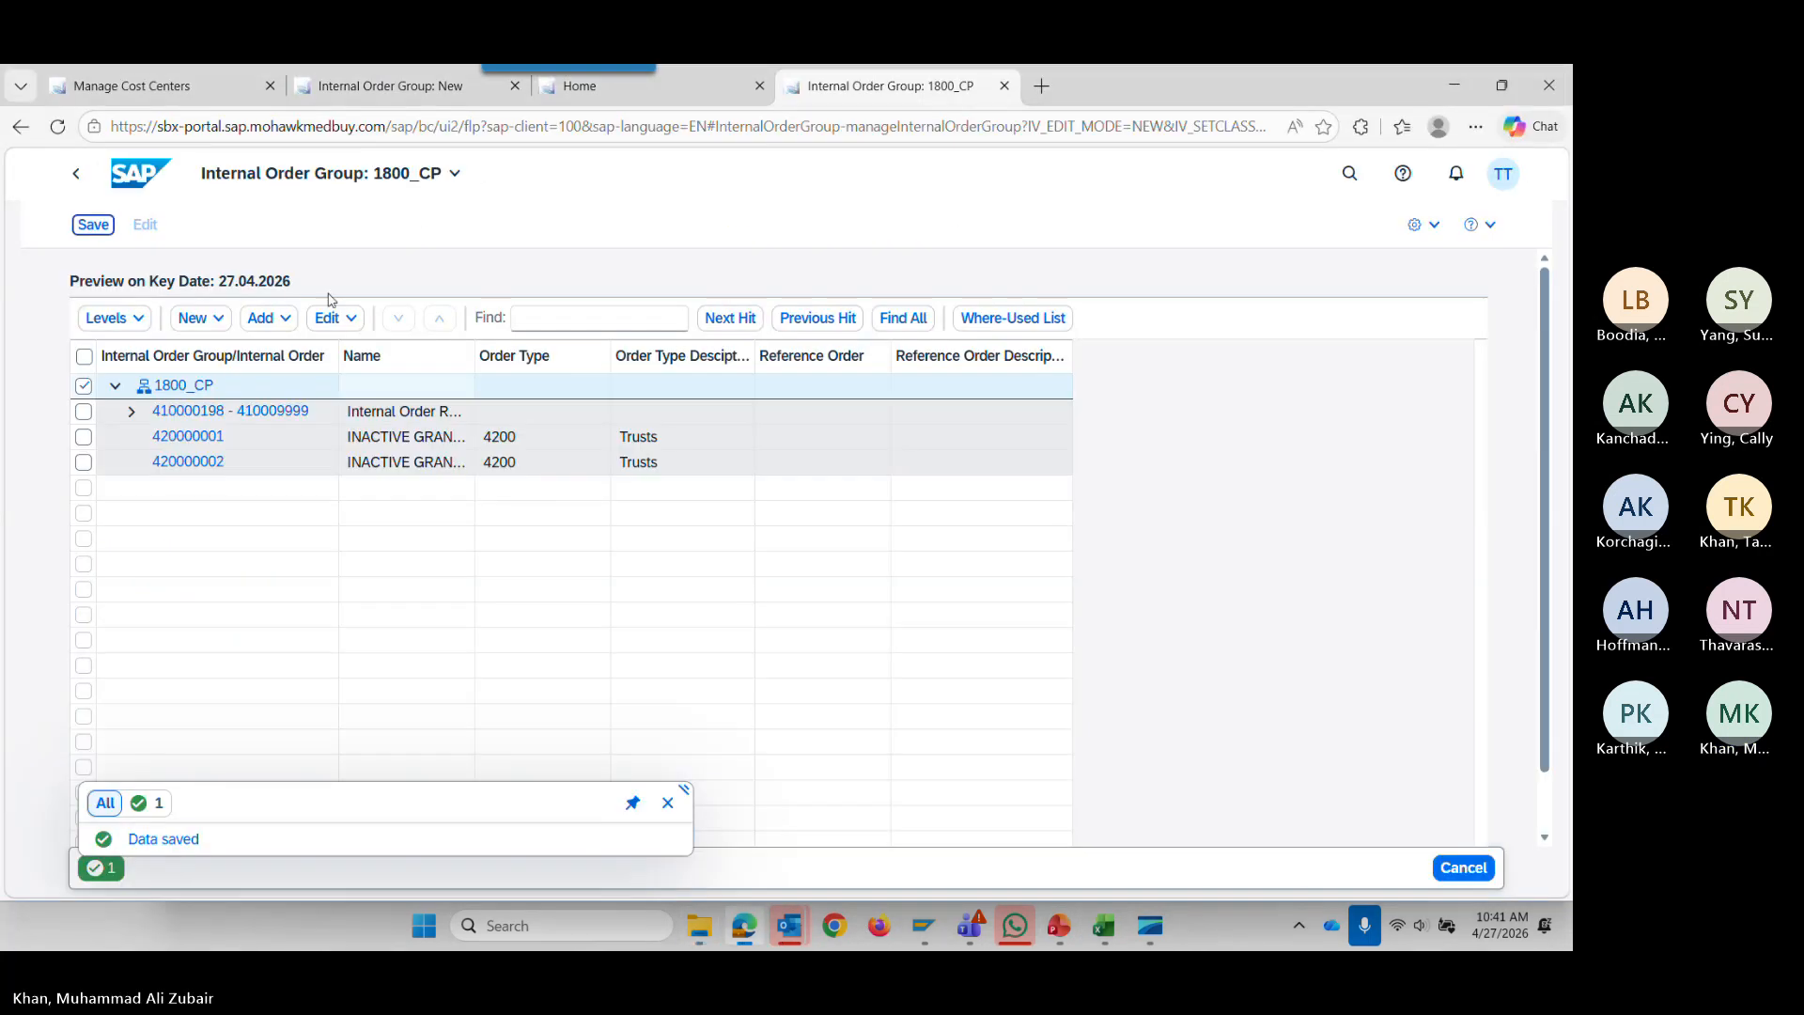
left_click(1347, 179)
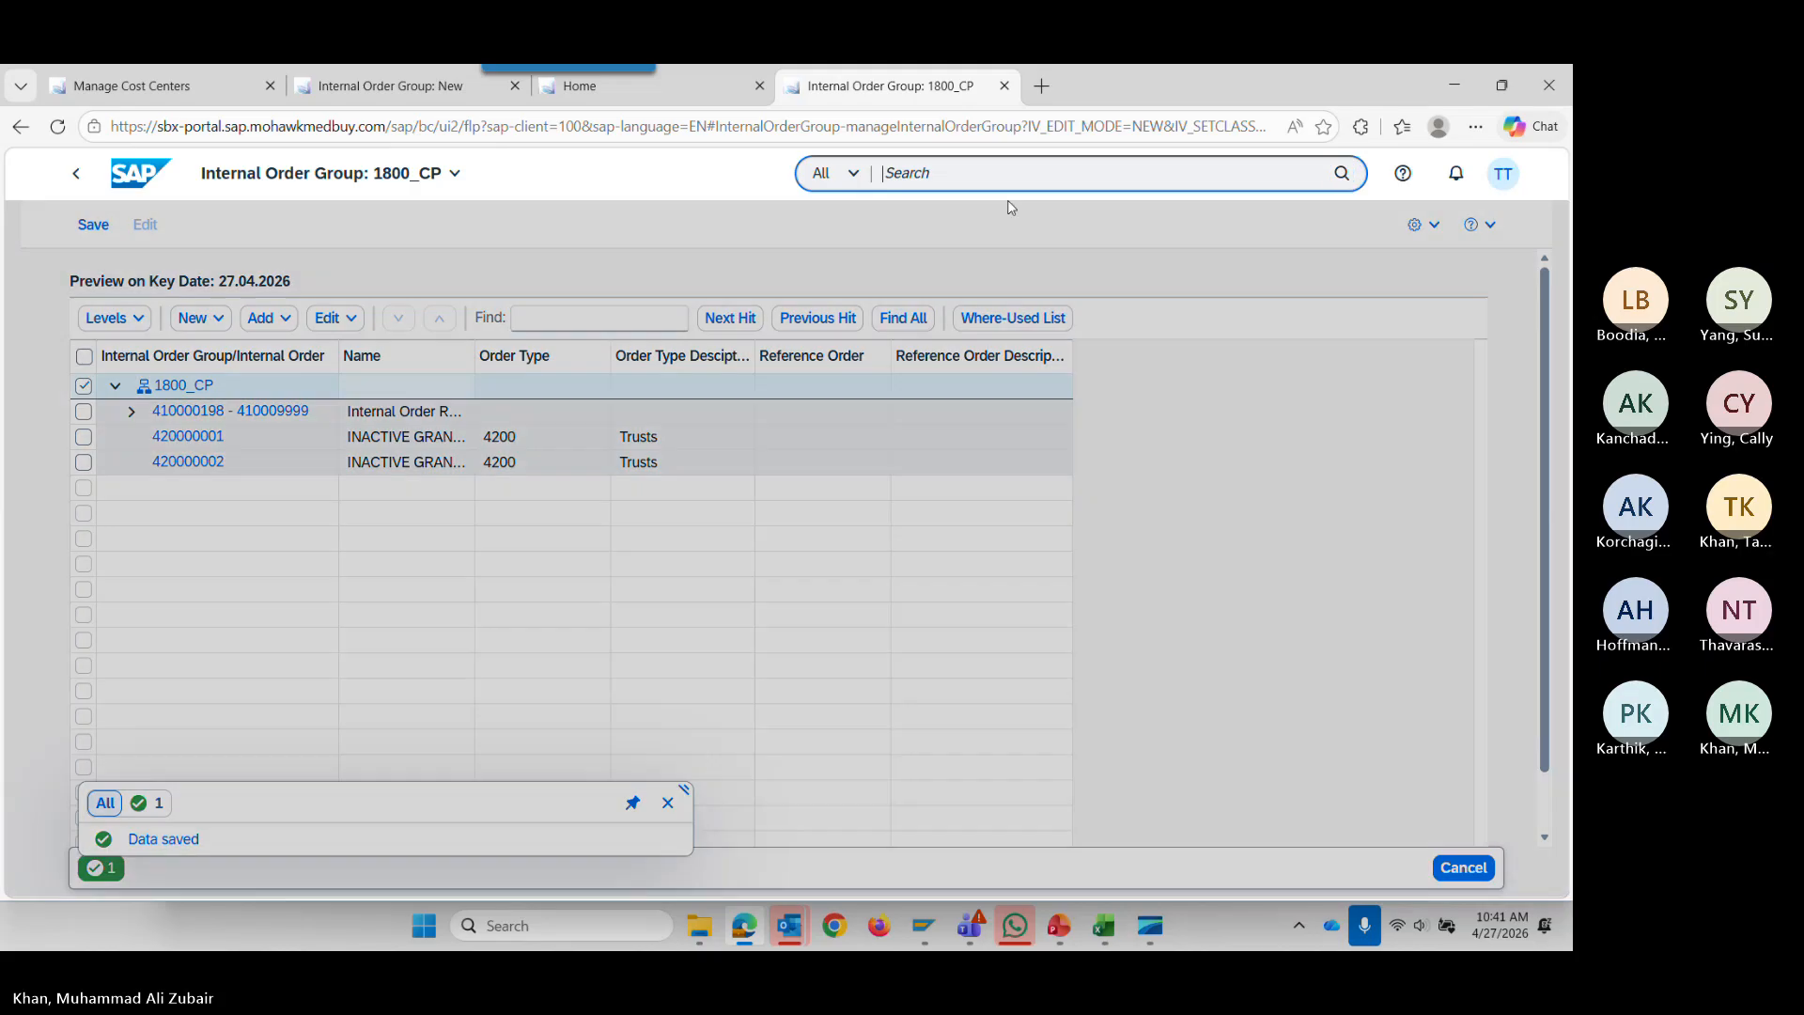
key("ctrl+v")
key("Return")
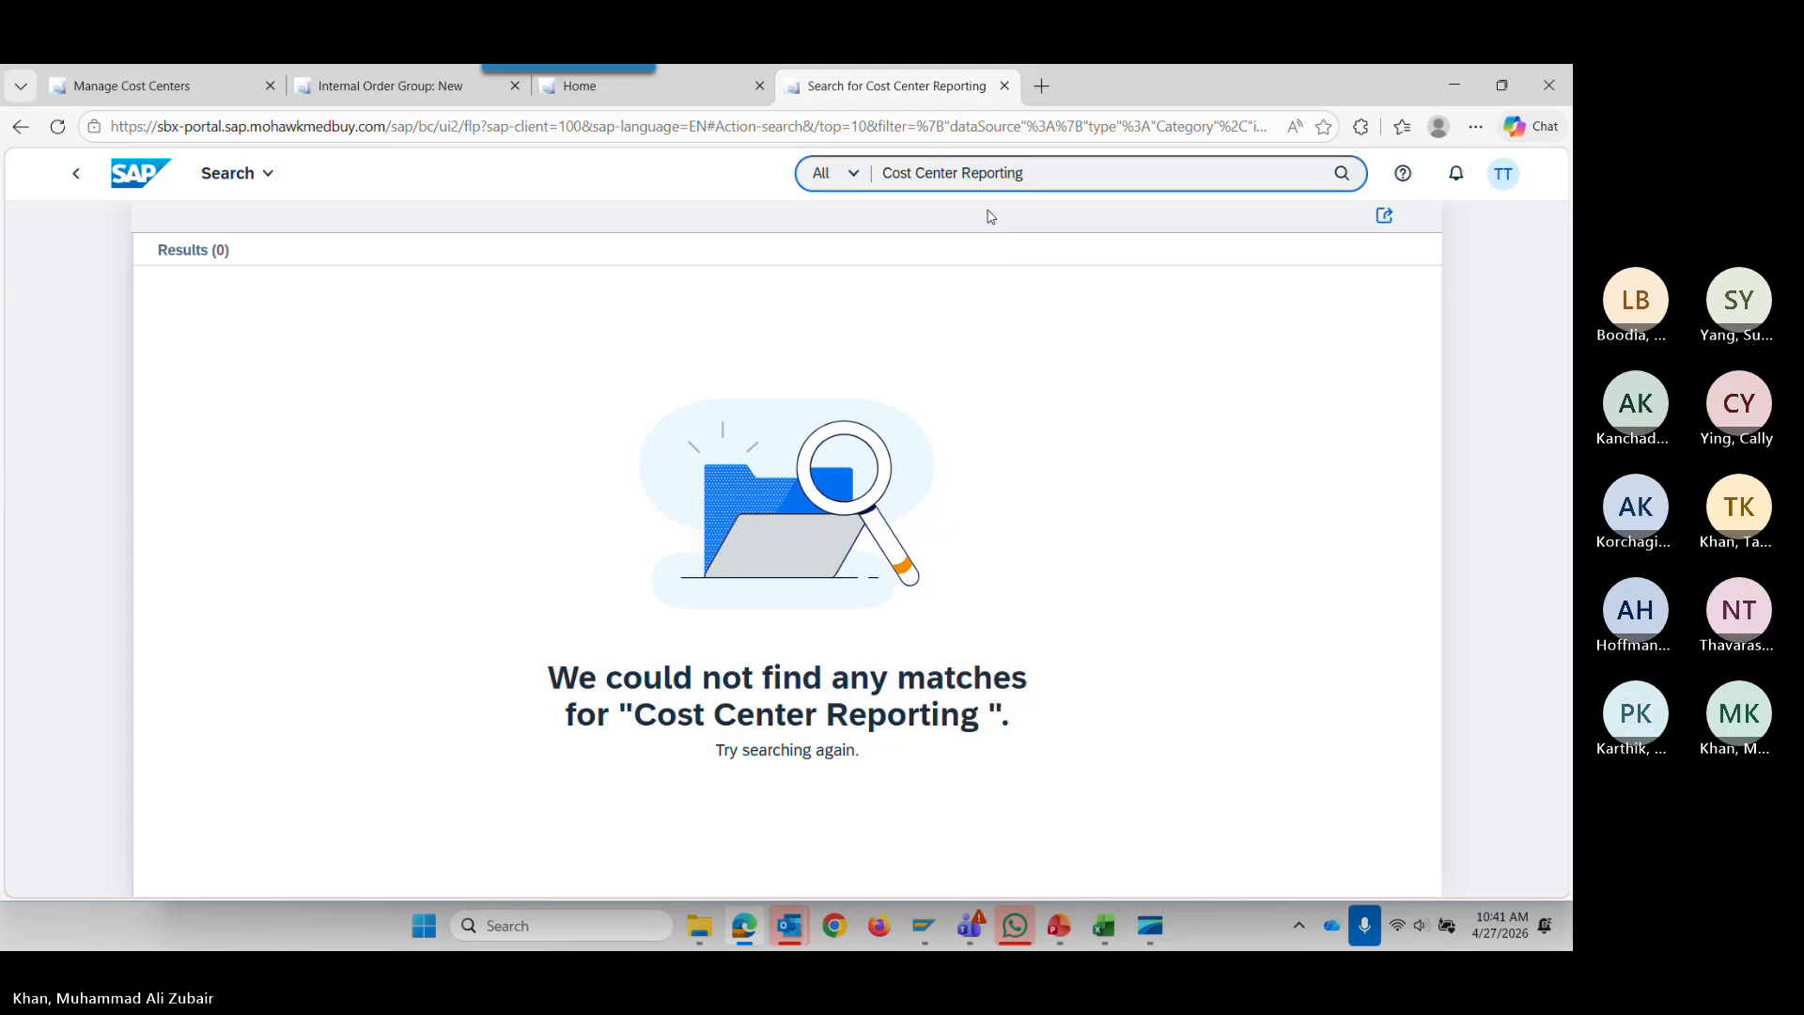
Return to the PowerPoint deck and copy "Cost Center" from the F0963 app name in the slide's introduction.
key("alt+Tab")
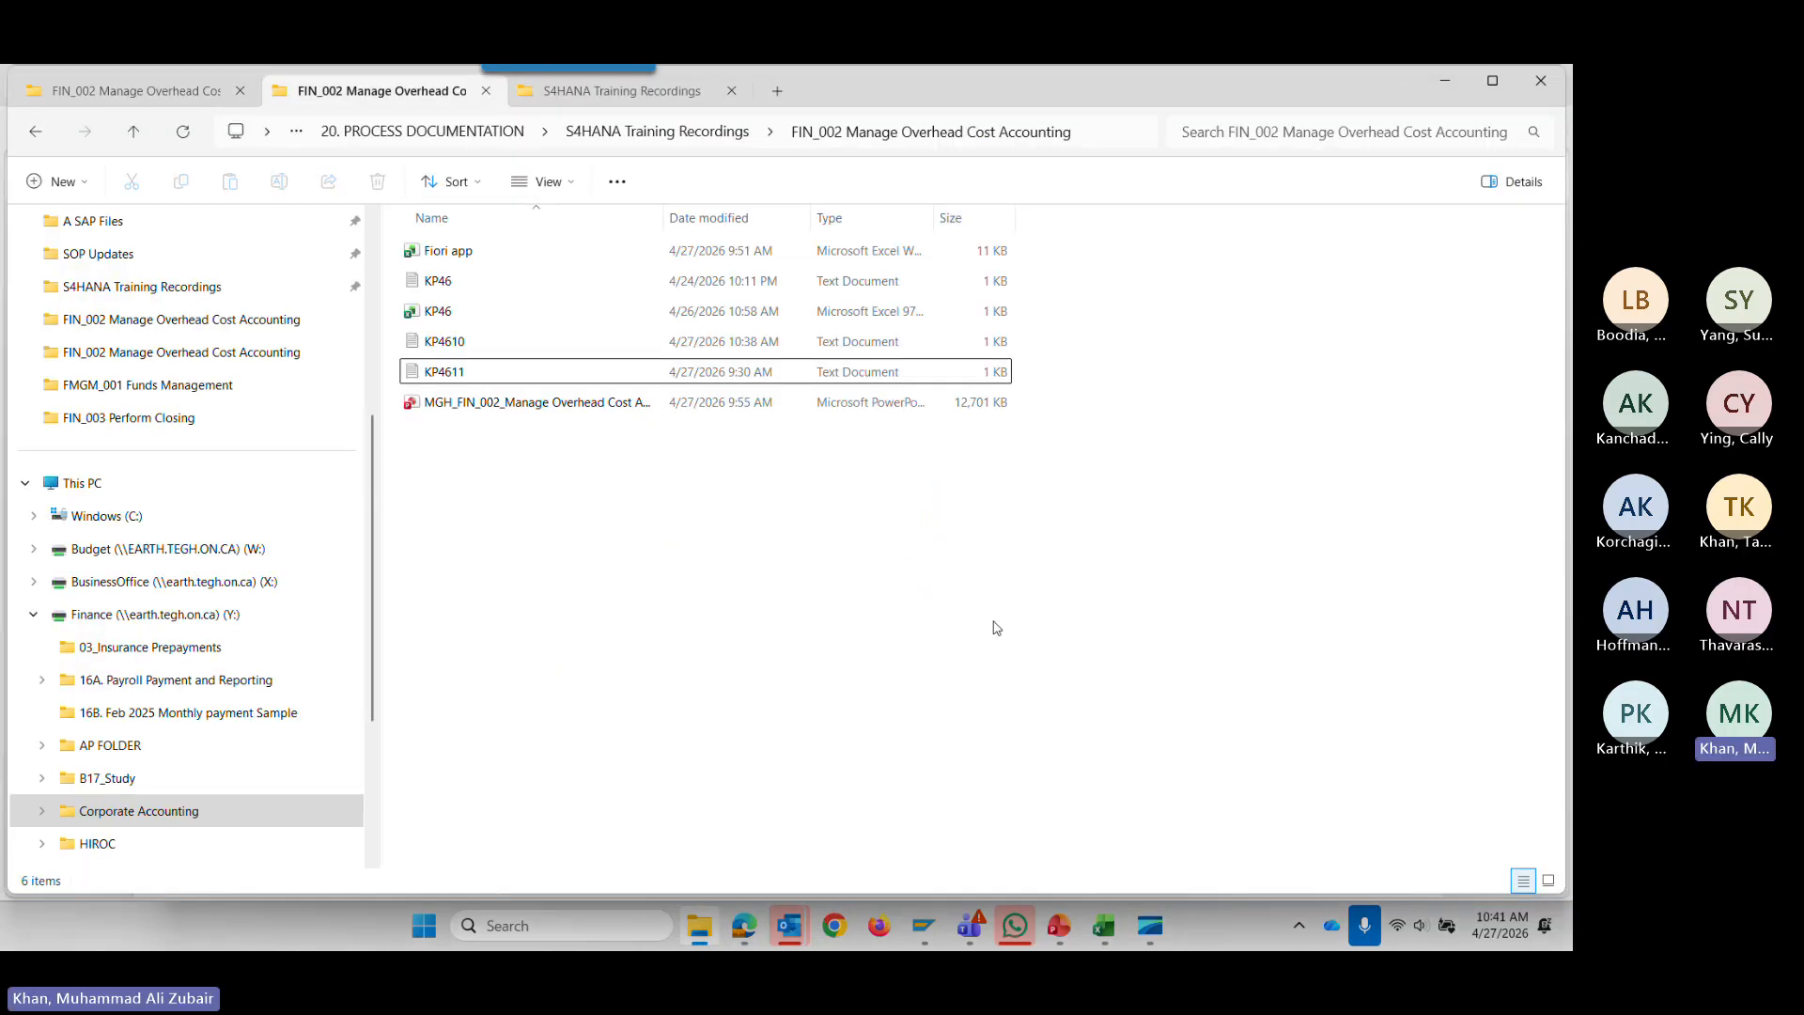
key("alt+Tab")
mouse_move(1056, 935)
left_click(939, 766)
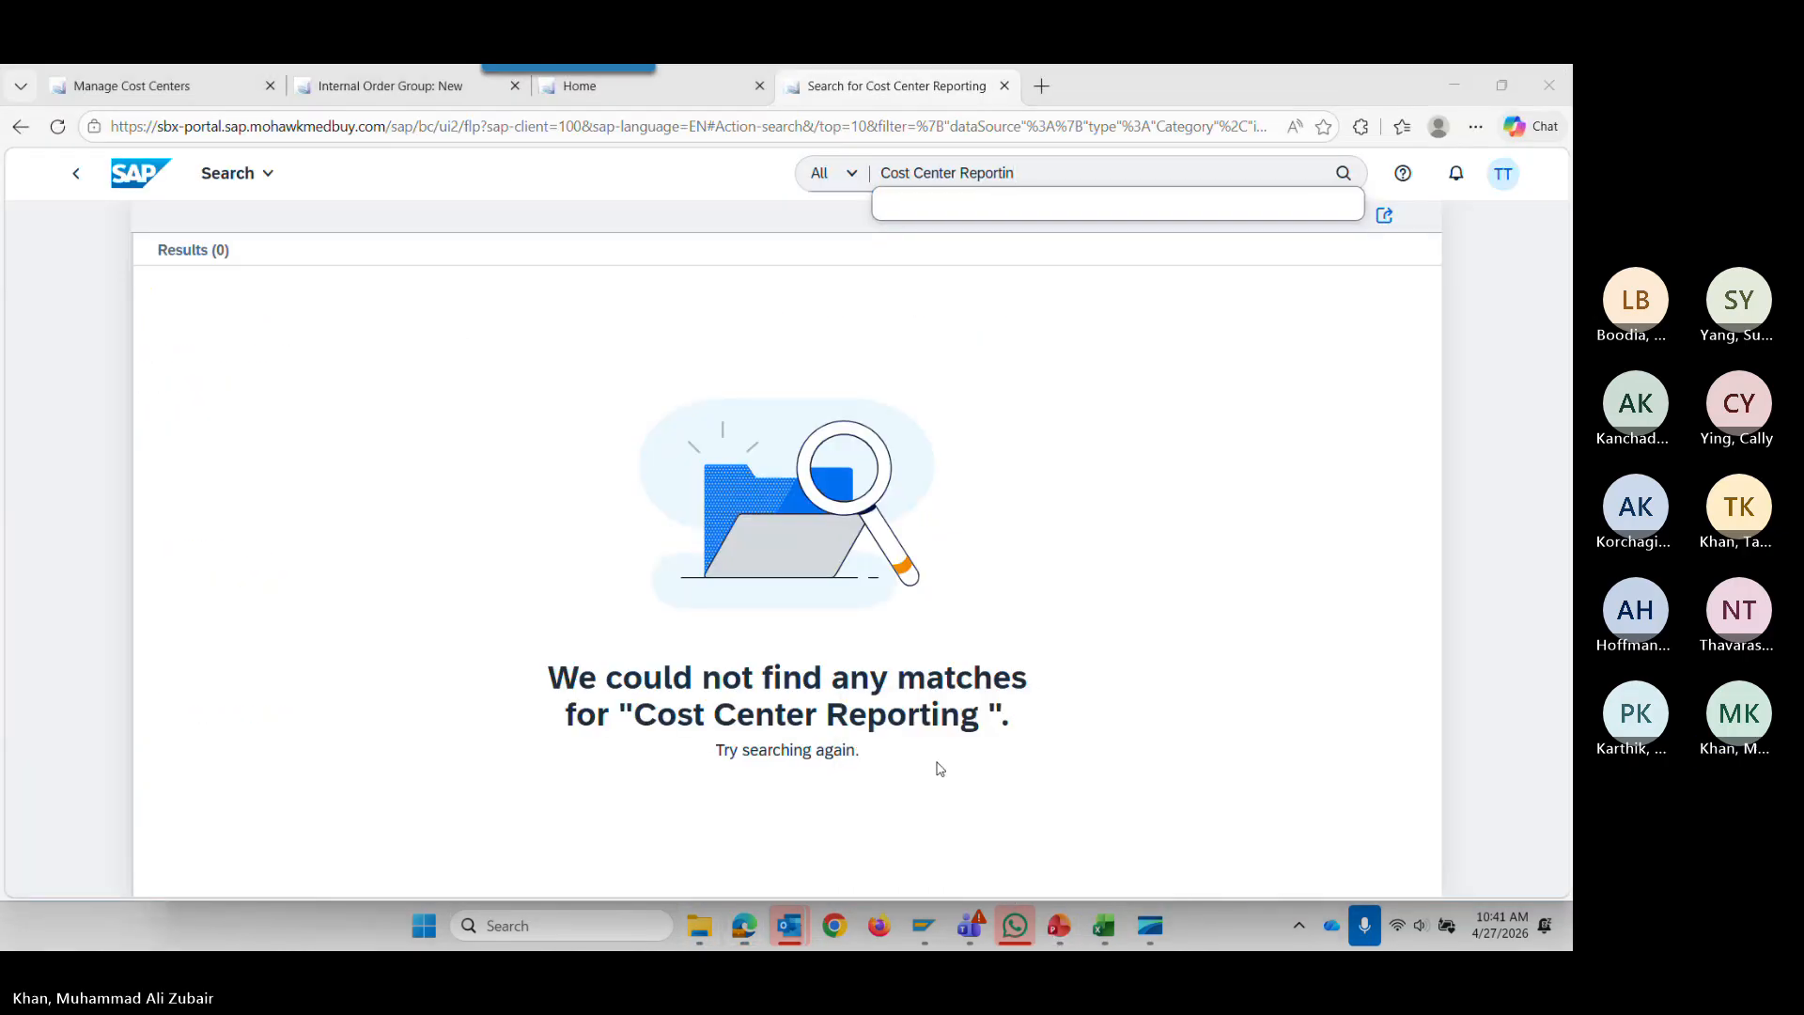
left_click(1061, 428)
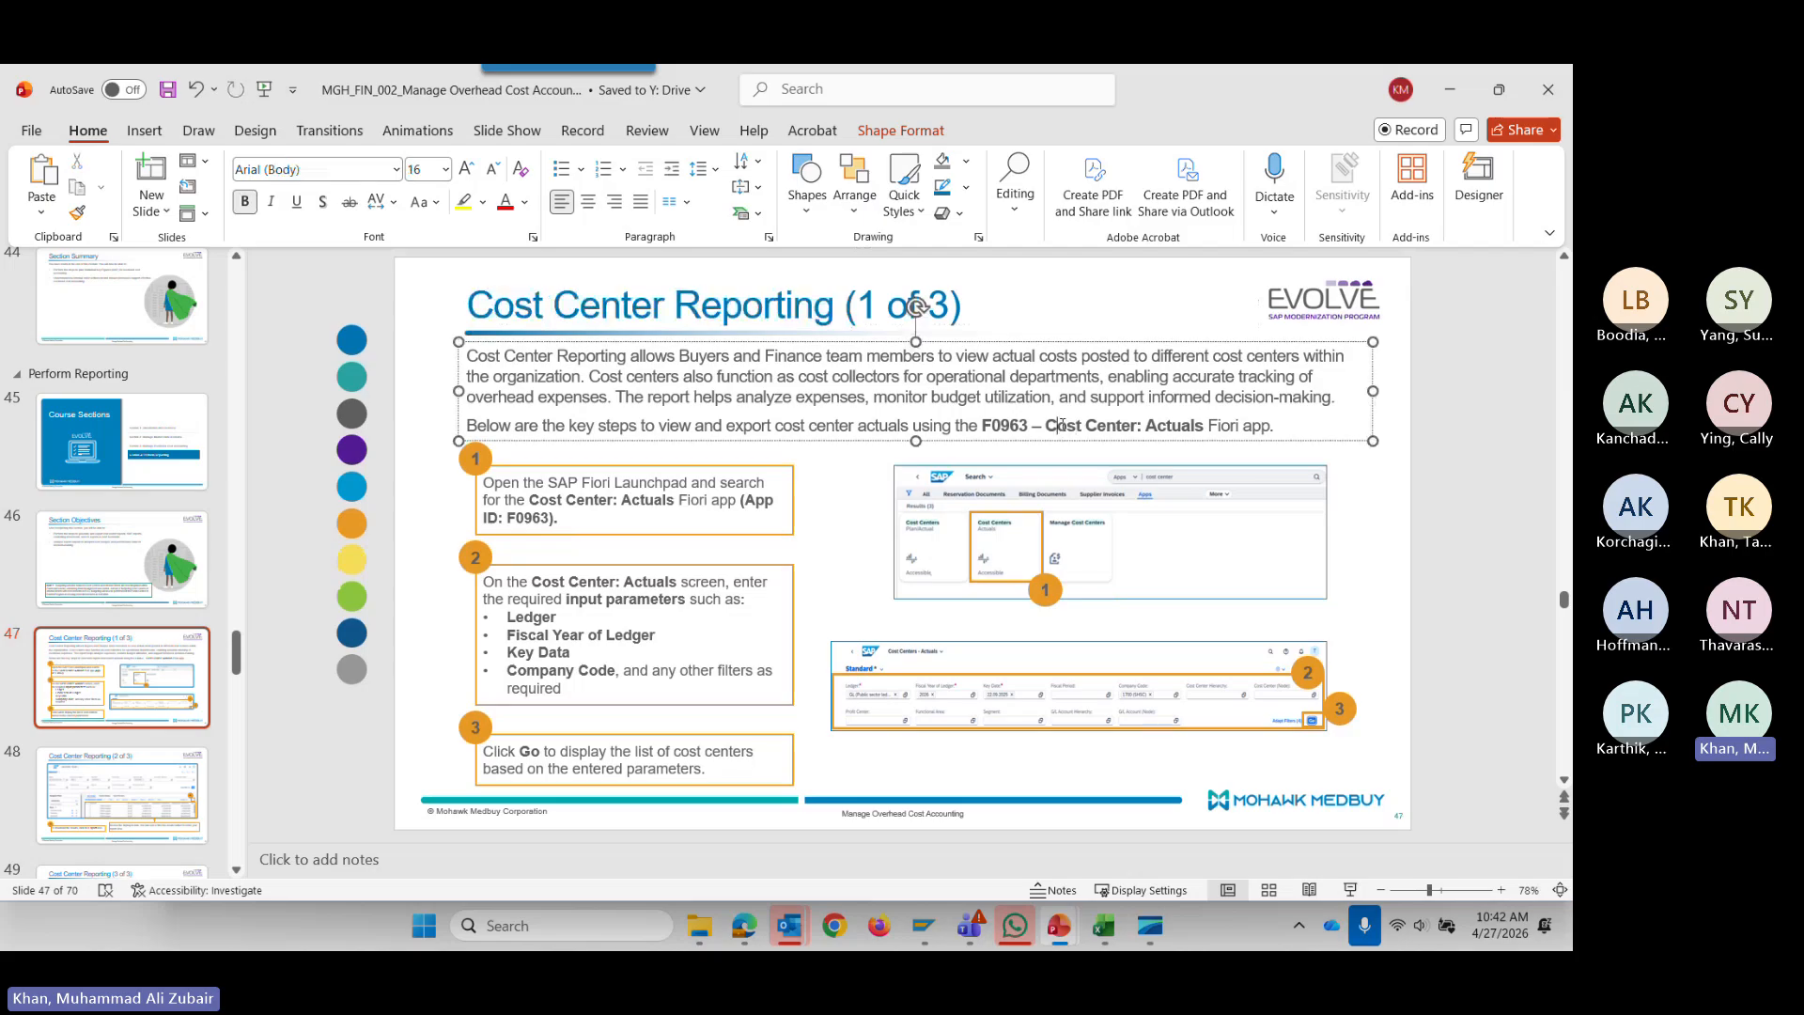
left_click_drag(1062, 428, 1135, 427)
key("ctrl+c")
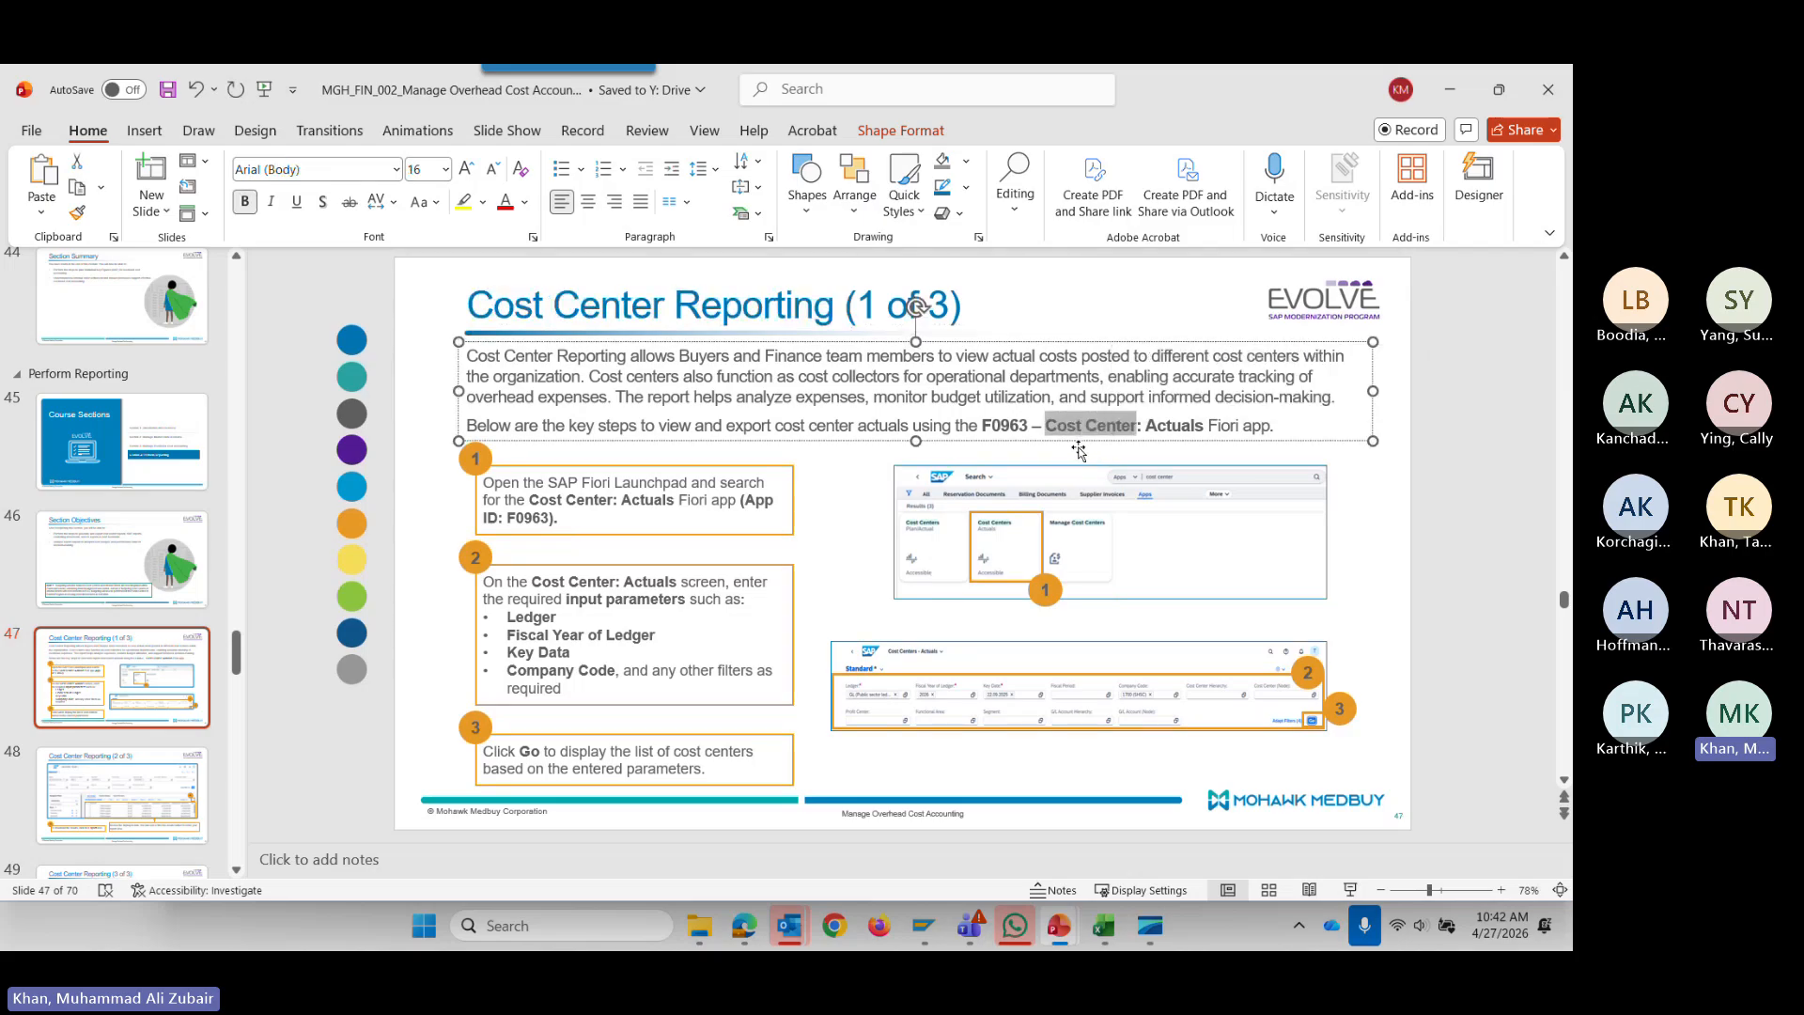
Switch back to SAP Fiori in Edge, search for "Cost Center" and open the Cost Centers - Actuals app.
key("alt+Tab")
left_click_drag(1044, 176, 755, 175)
key("ctrl+v")
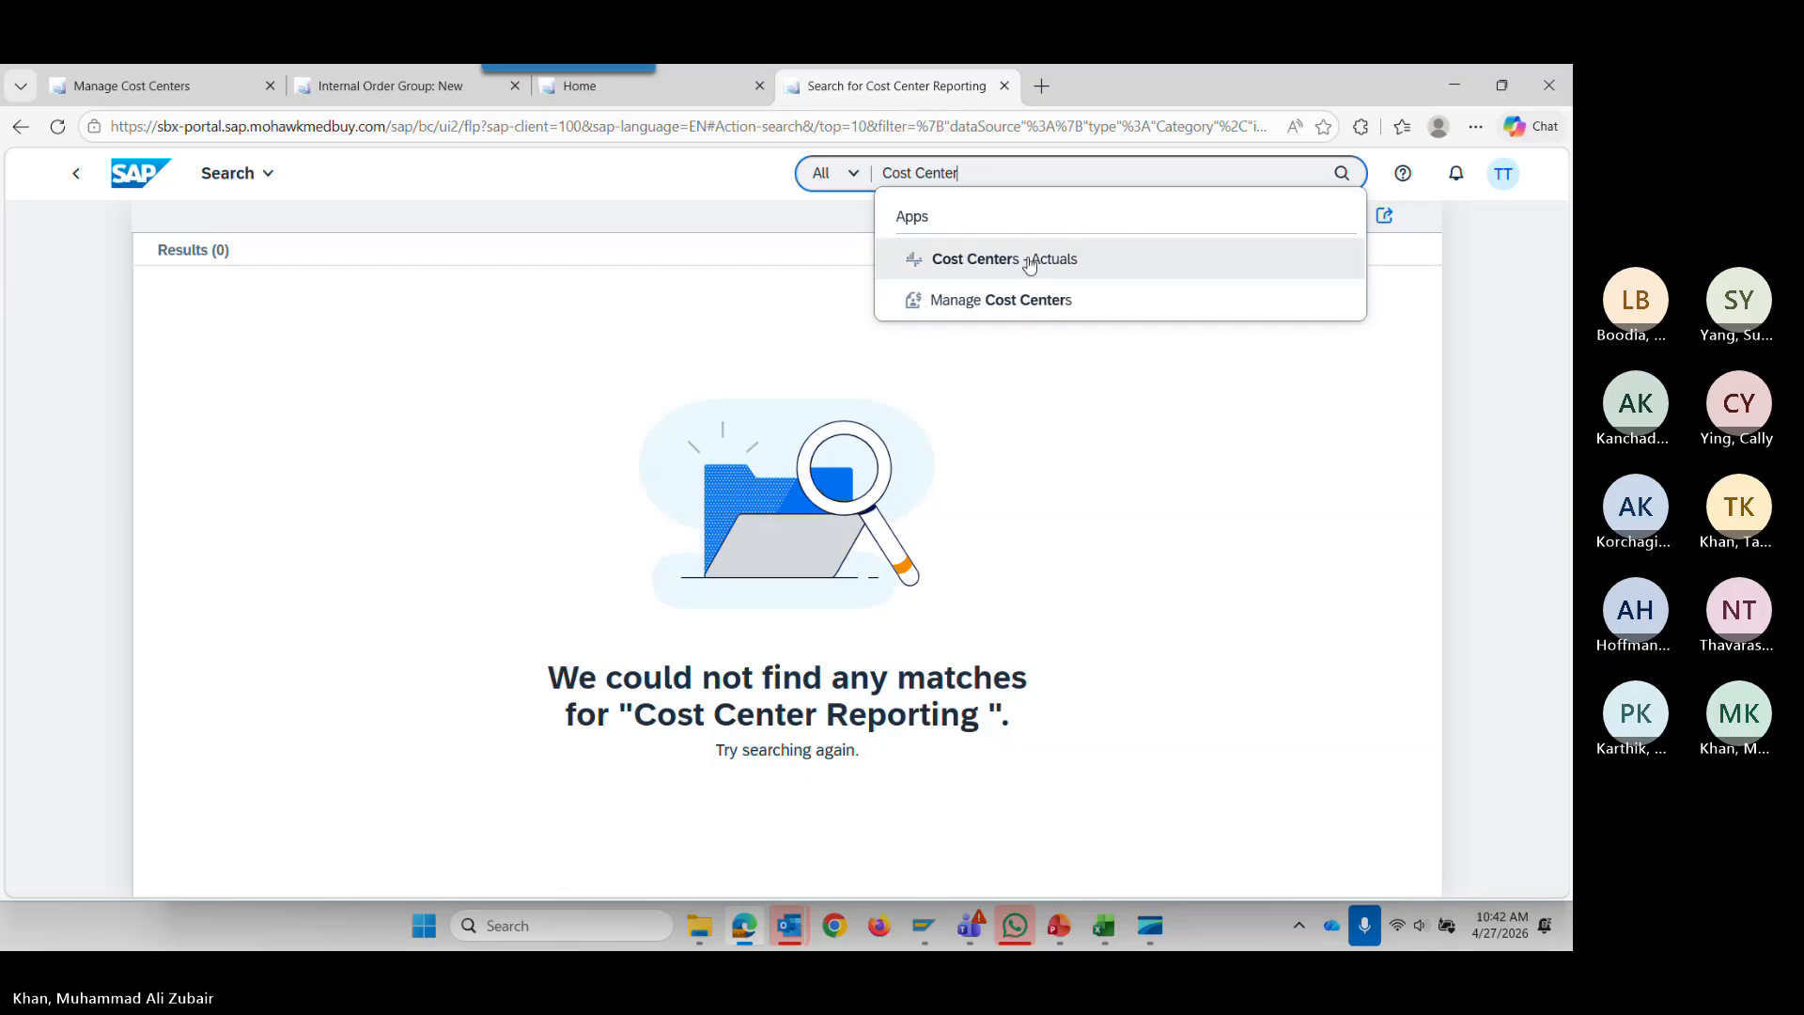
left_click(1030, 261)
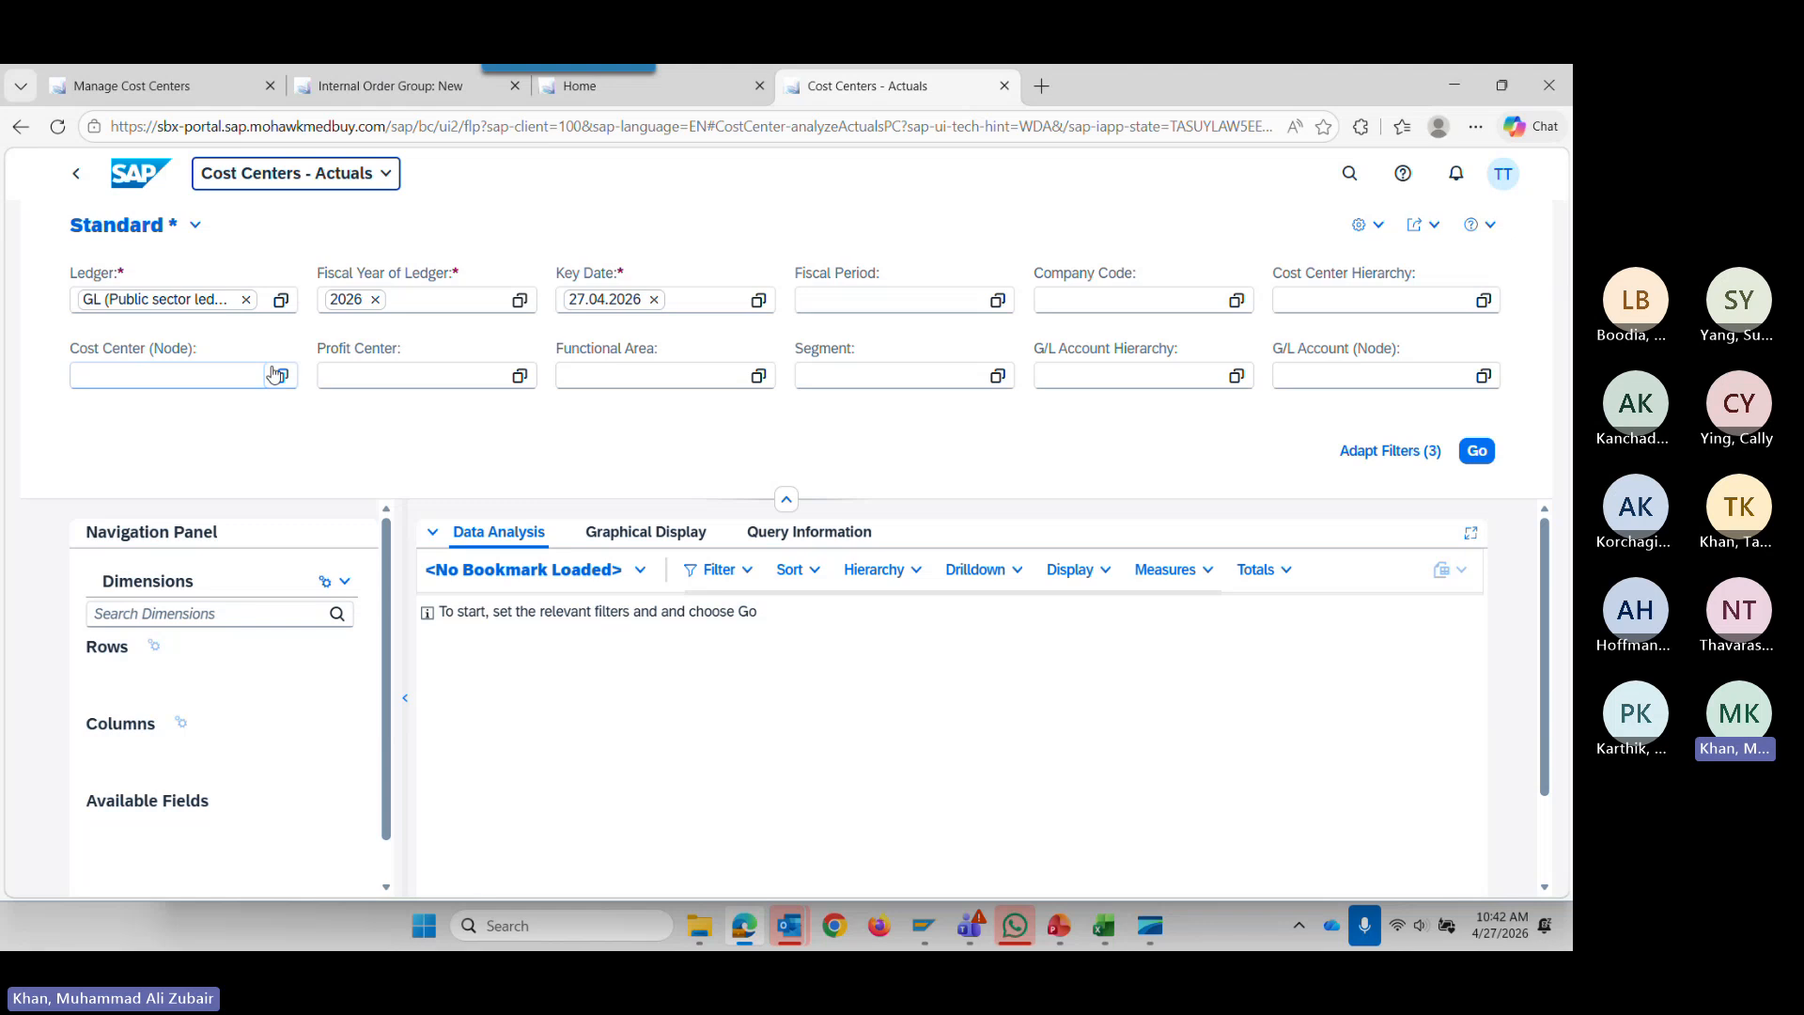
Review the ledger choices and run the cost center actuals for fiscal year 2027.
left_click(280, 300)
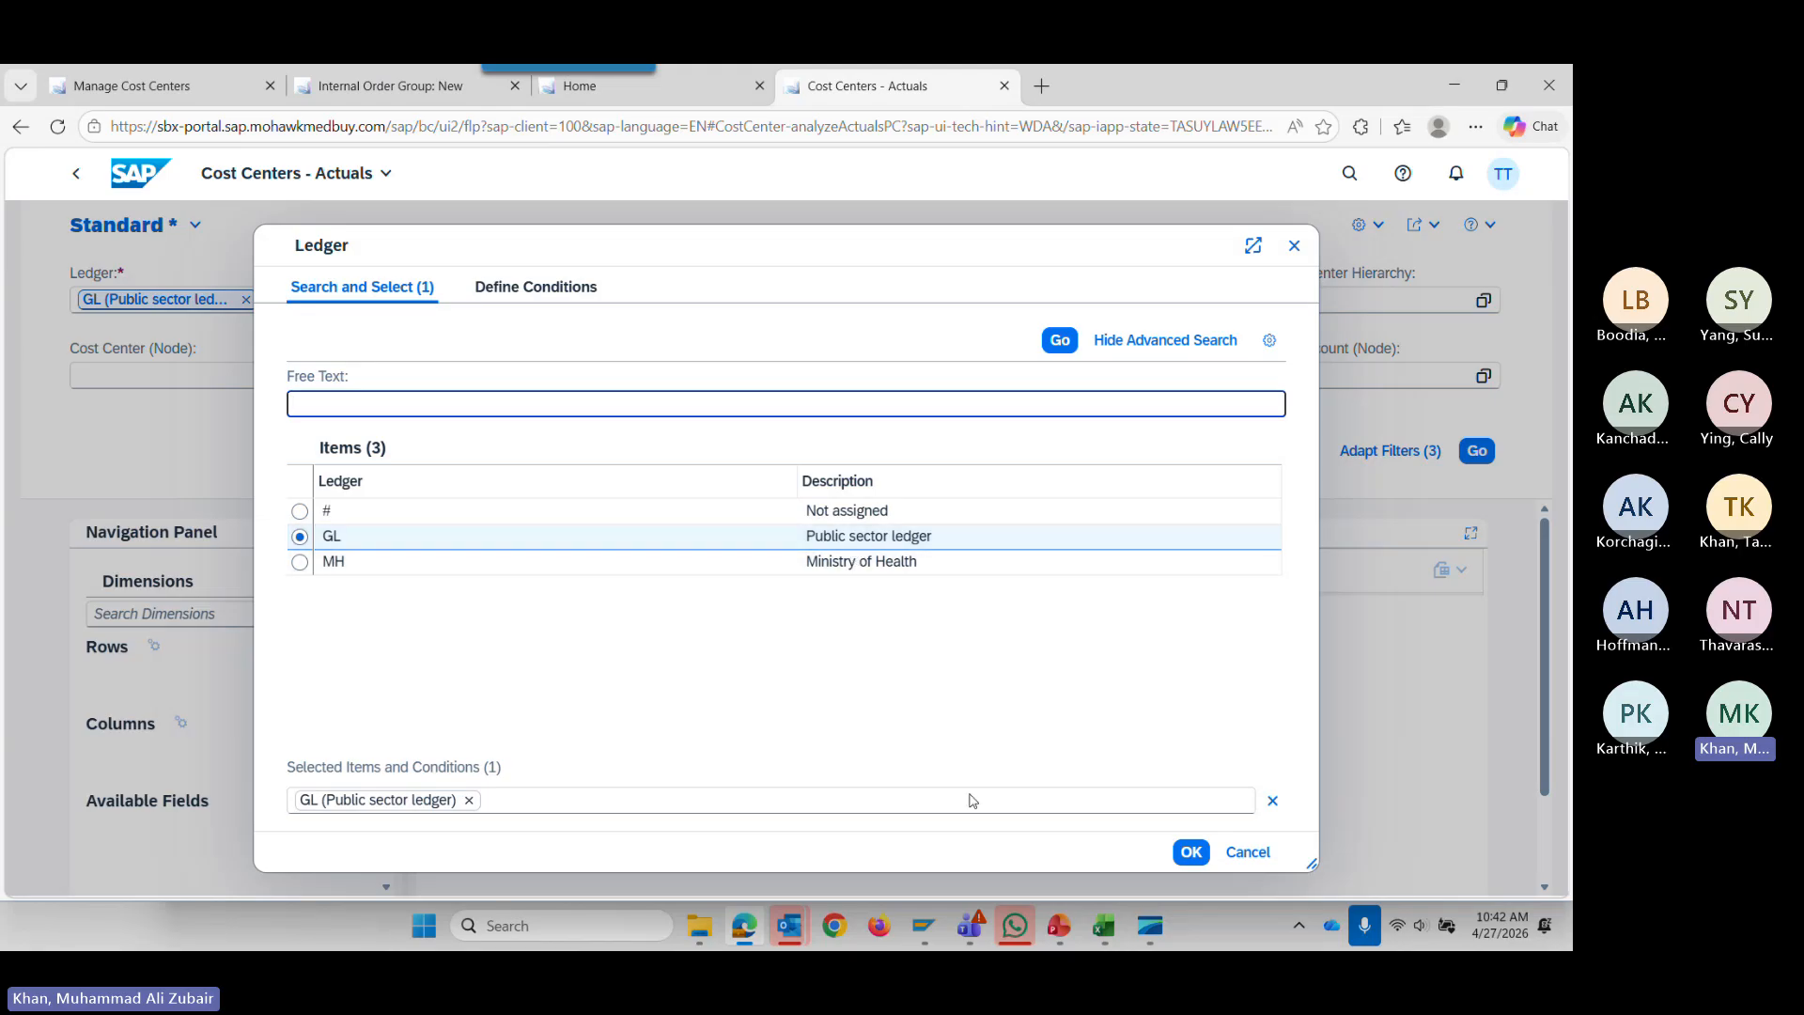
left_click(1246, 851)
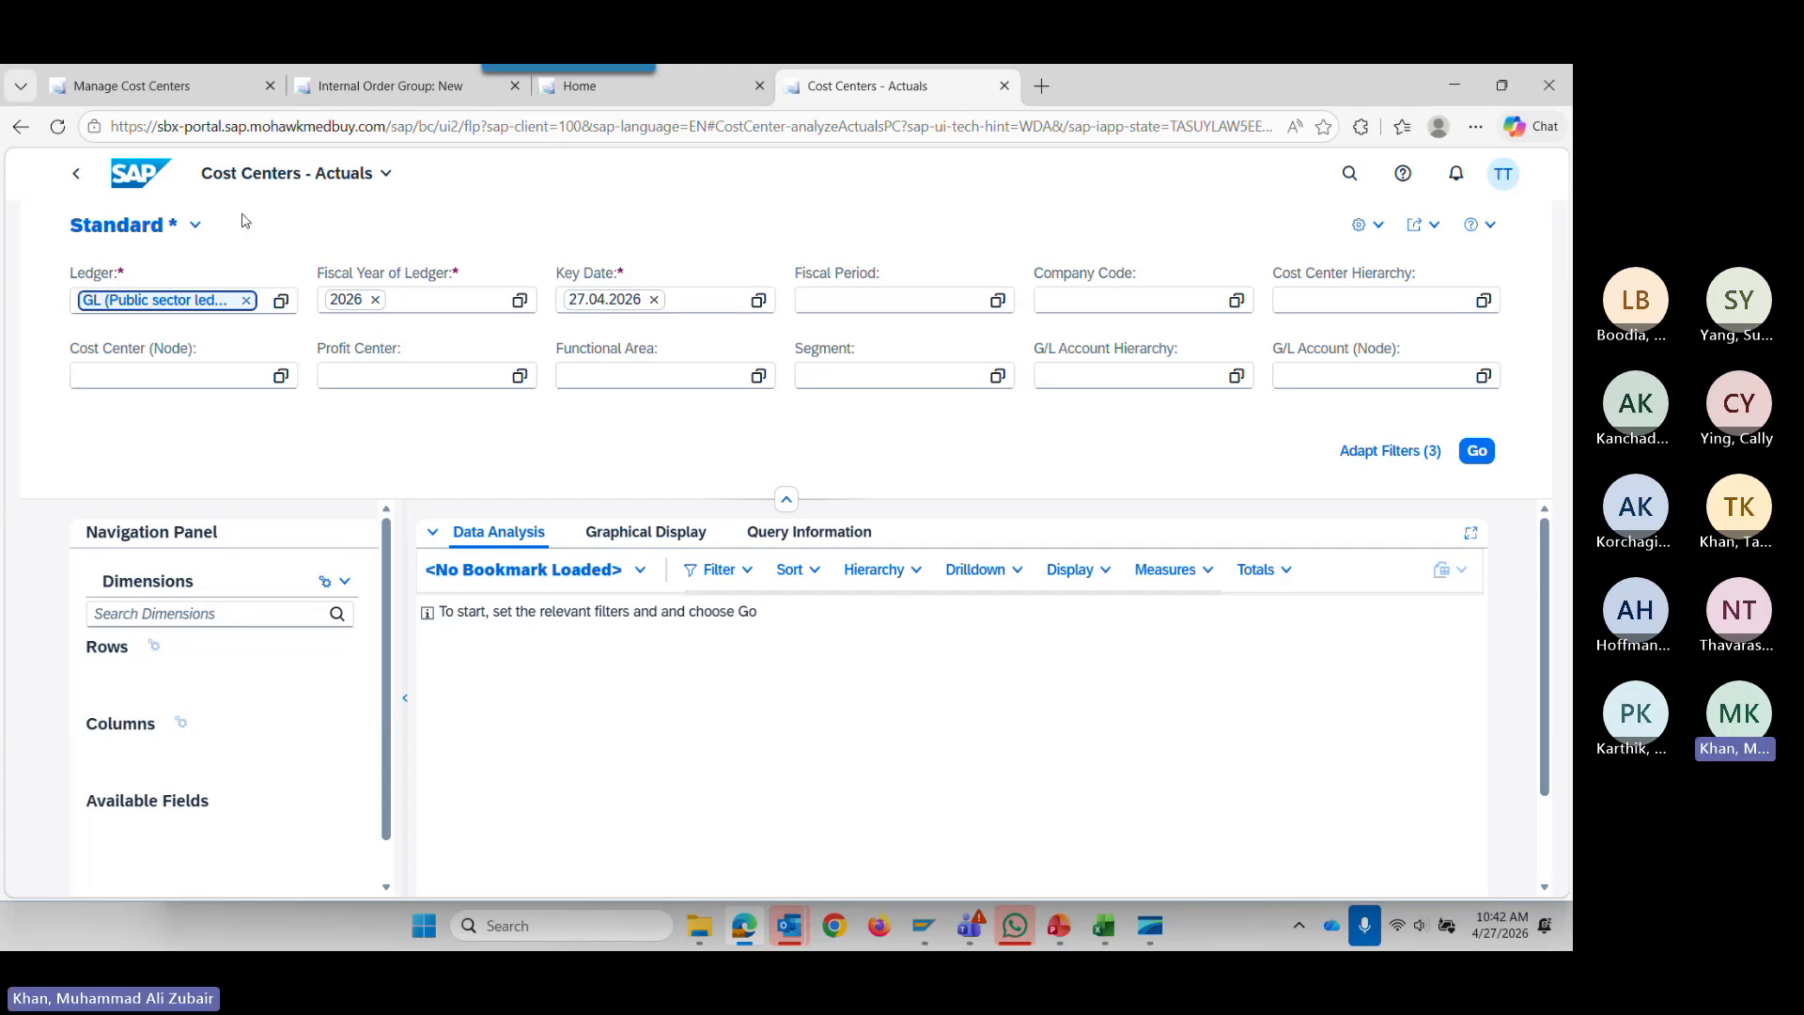
left_click(381, 307)
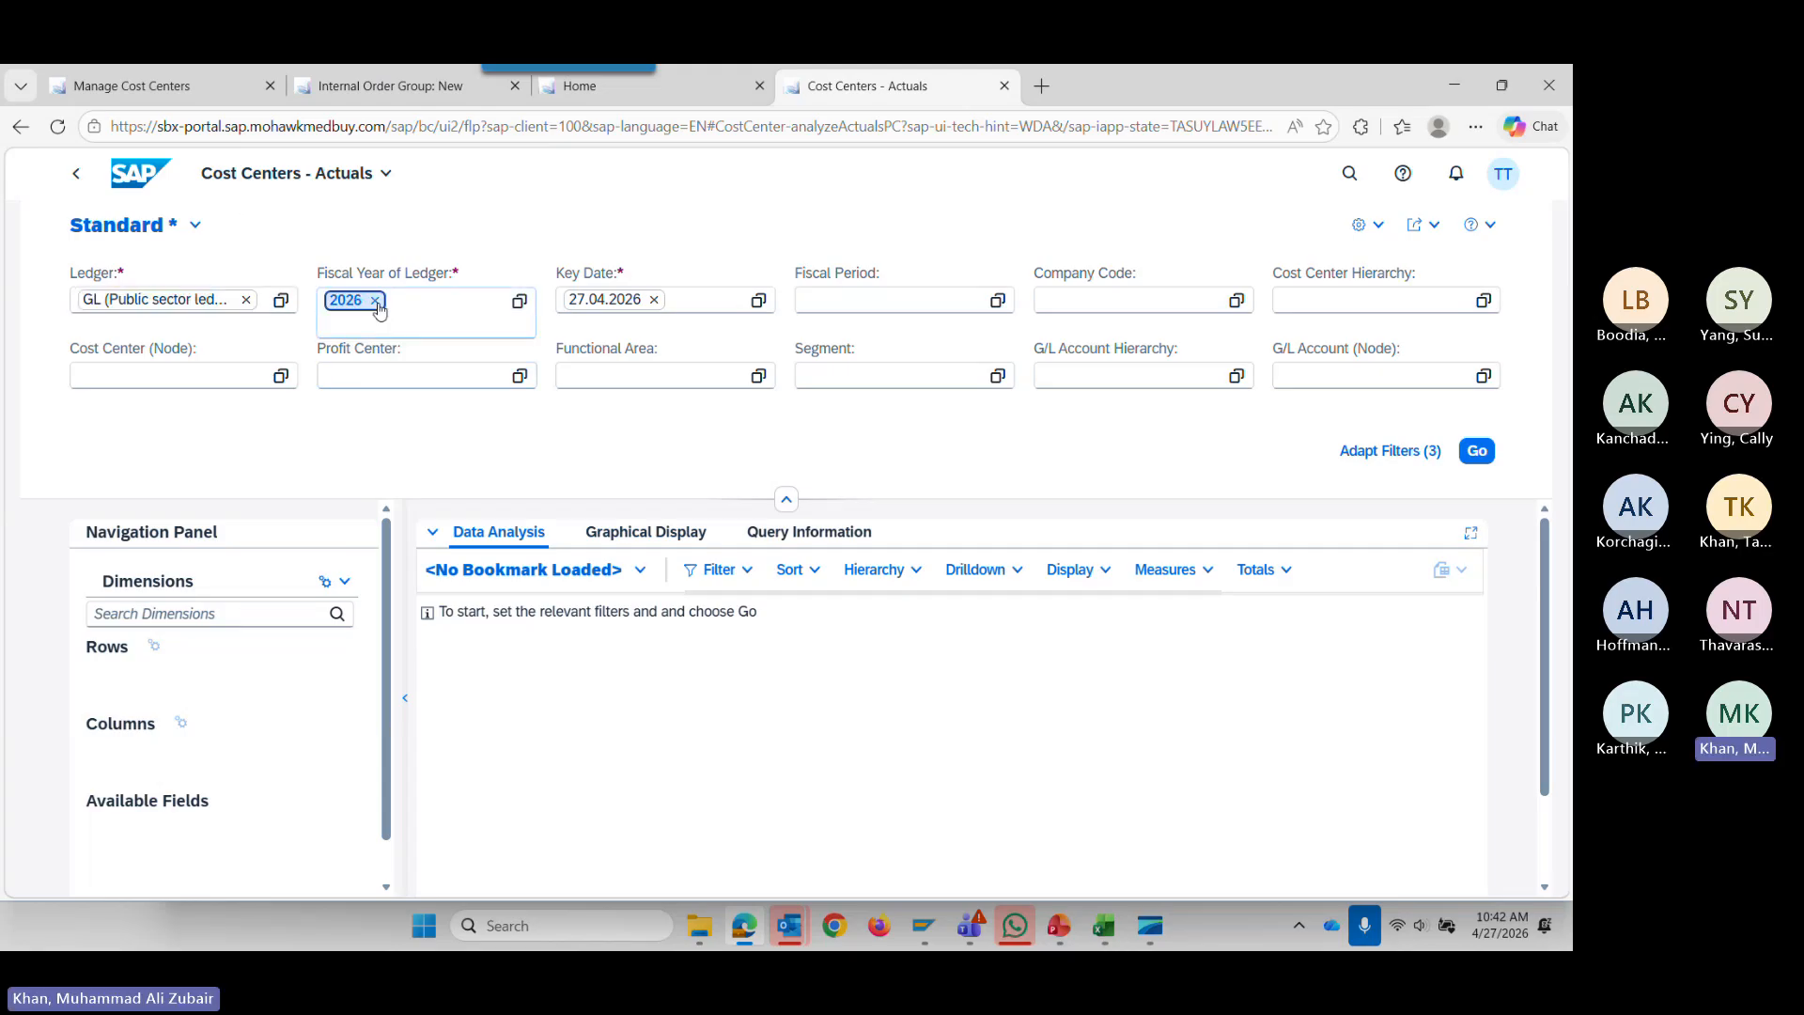
left_click(375, 300)
type("202")
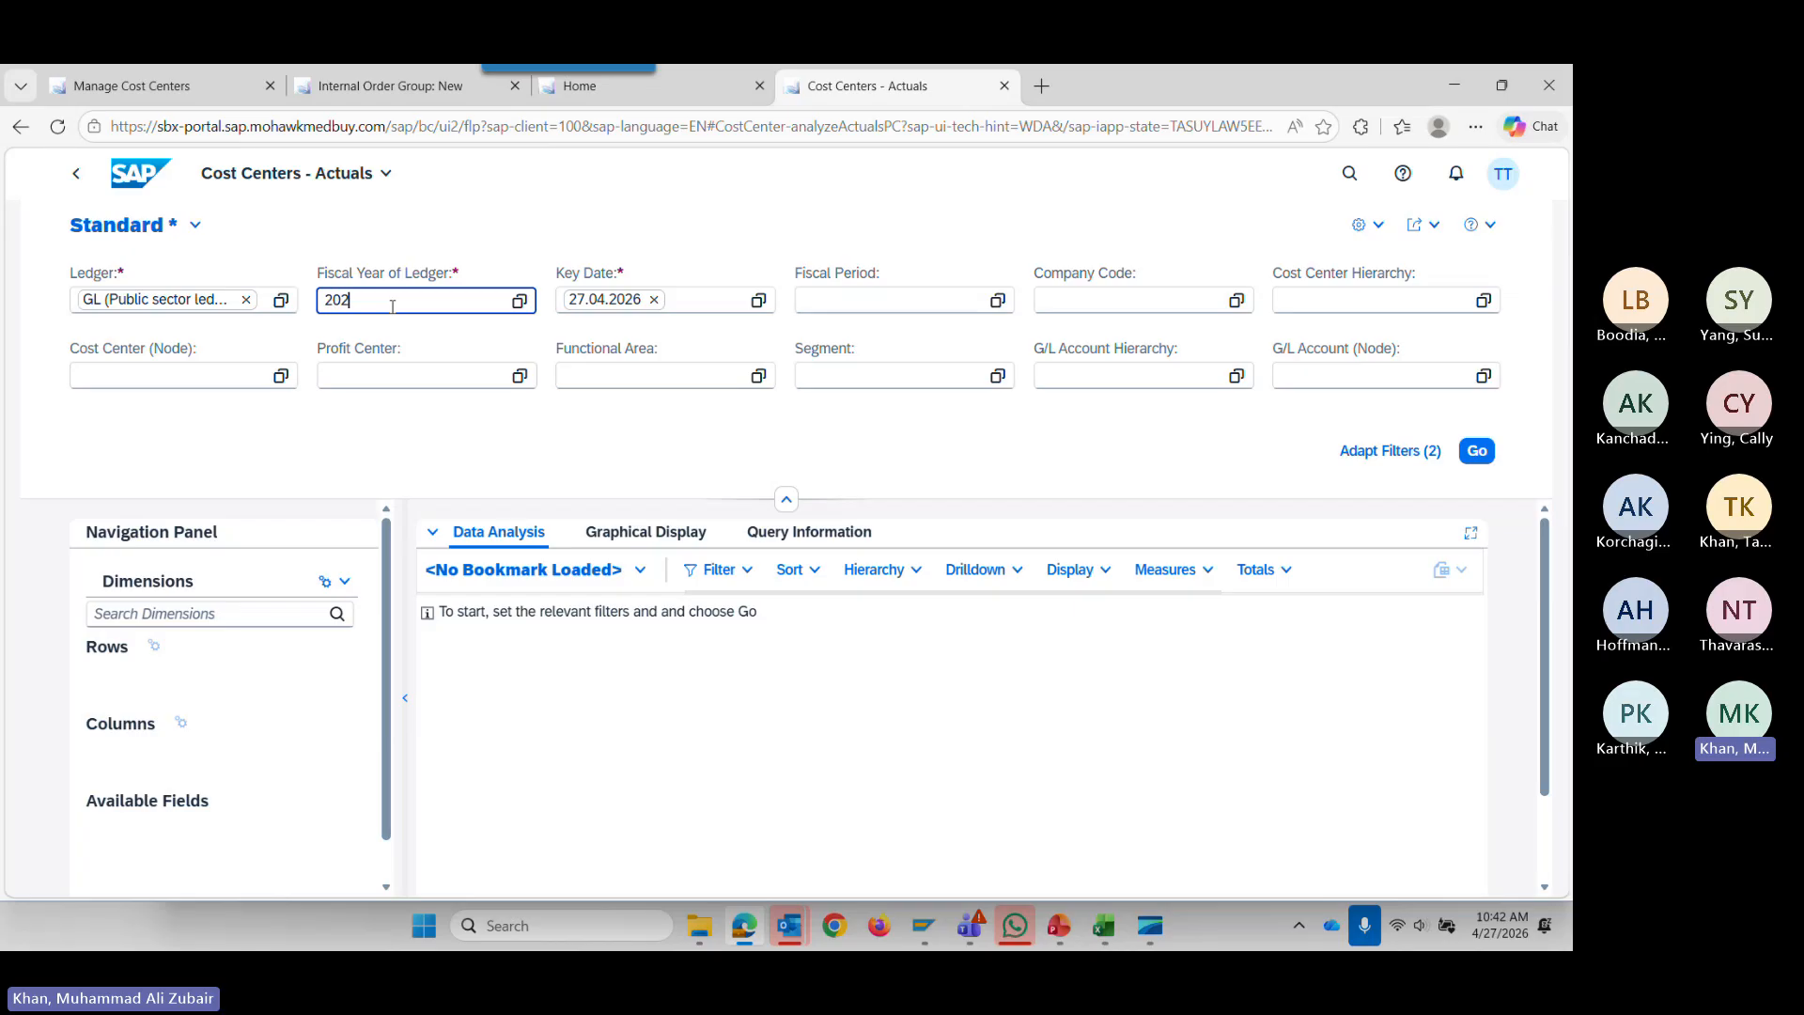
type("7")
key("Tab")
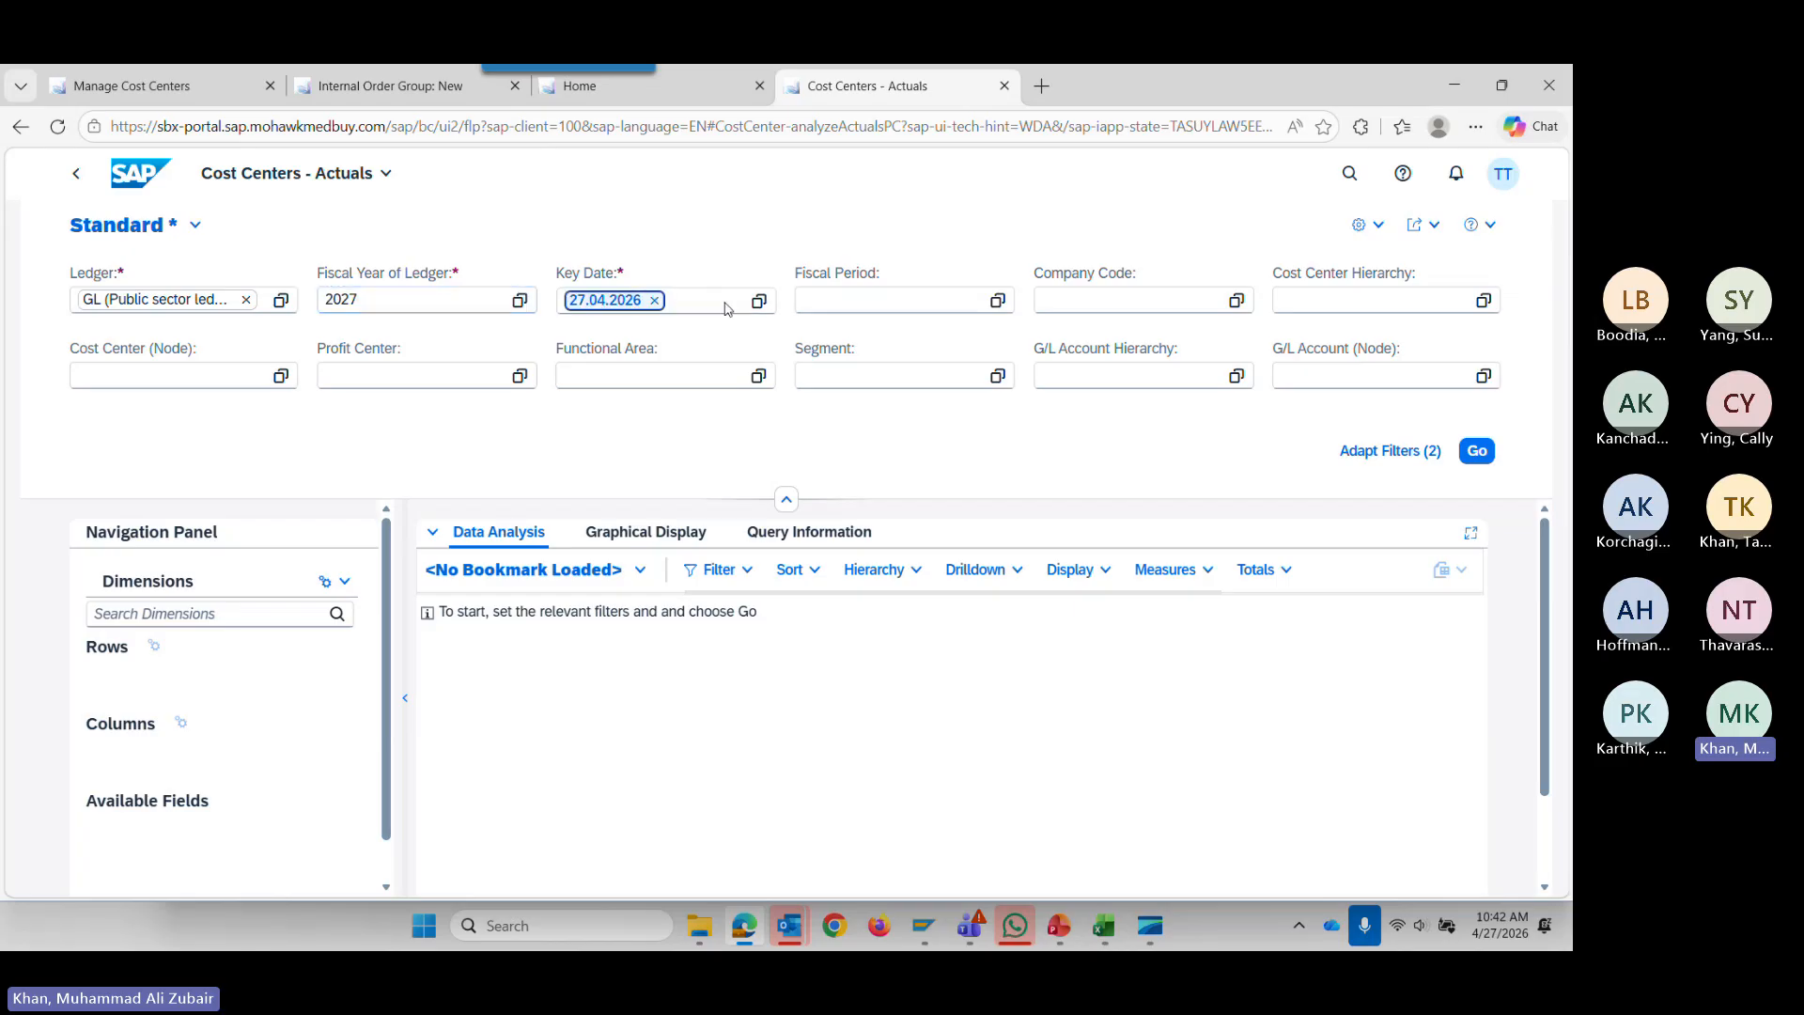
left_click(1479, 453)
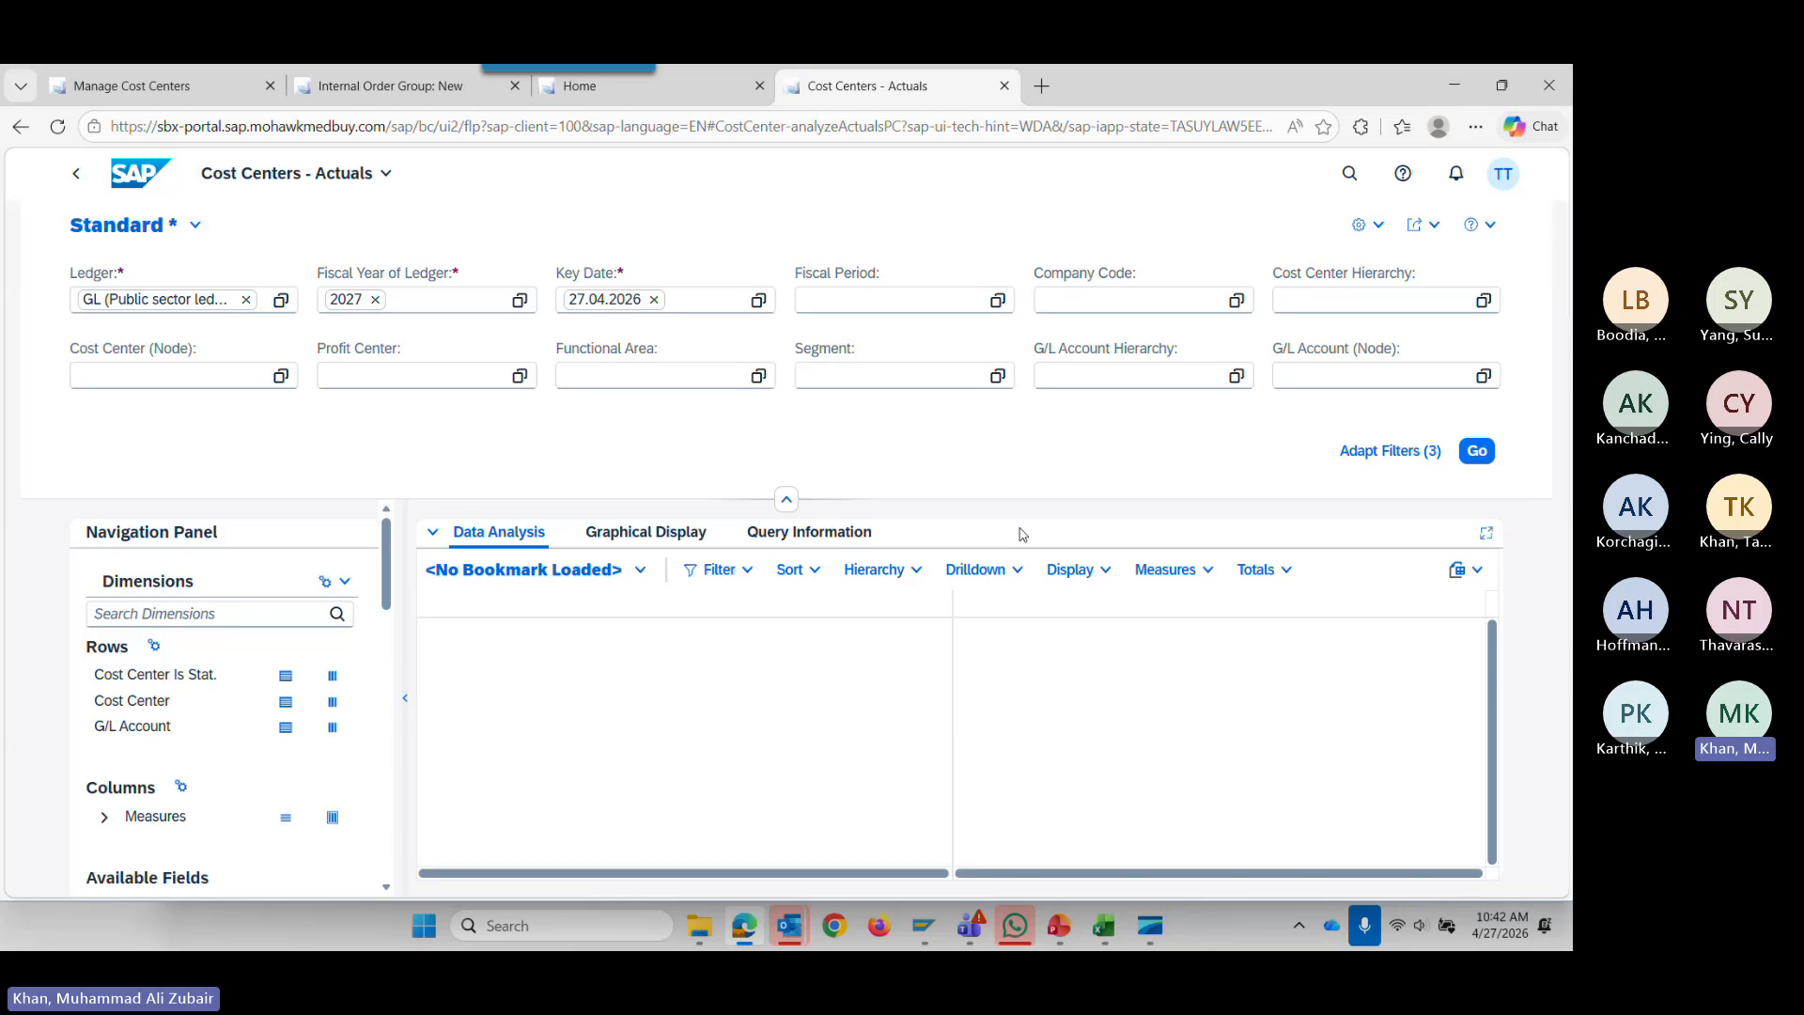
Examine the fiscal year 2027 actuals by cost center and G/L account down to the final totals.
scroll(862, 739, "down", 5)
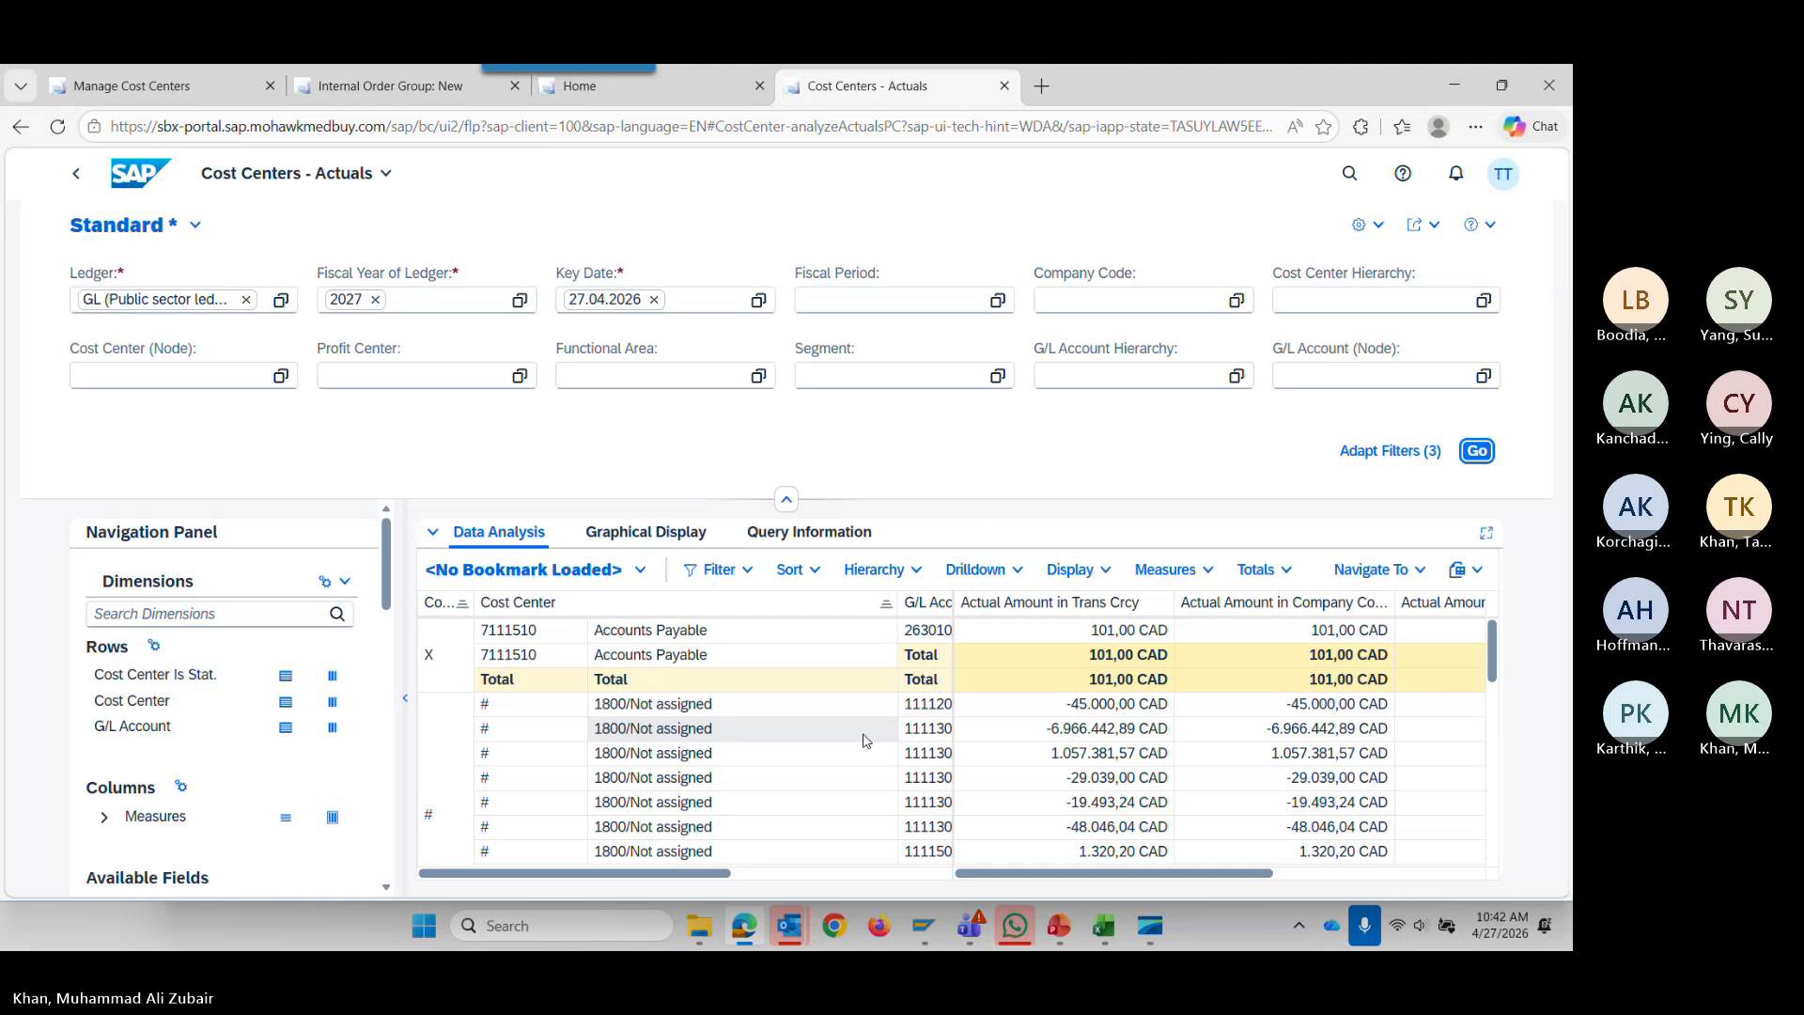
scroll(864, 741, "down", 8)
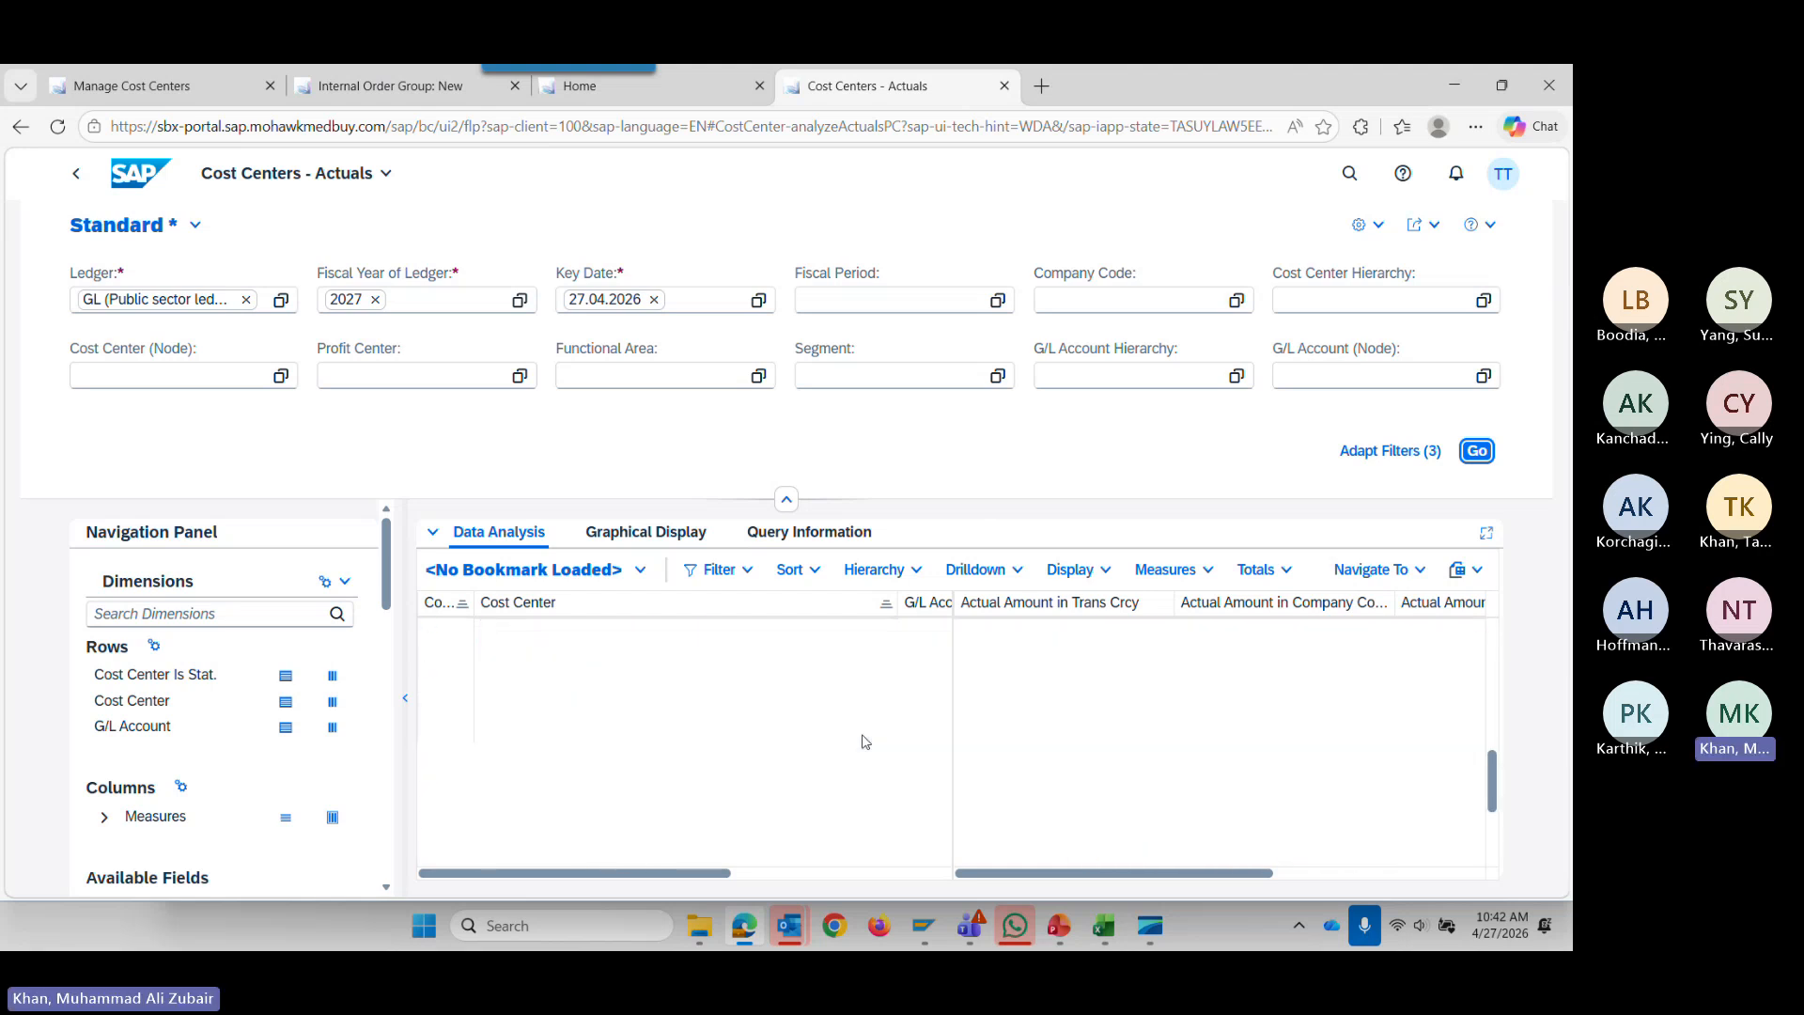
scroll(863, 740, "down", 3)
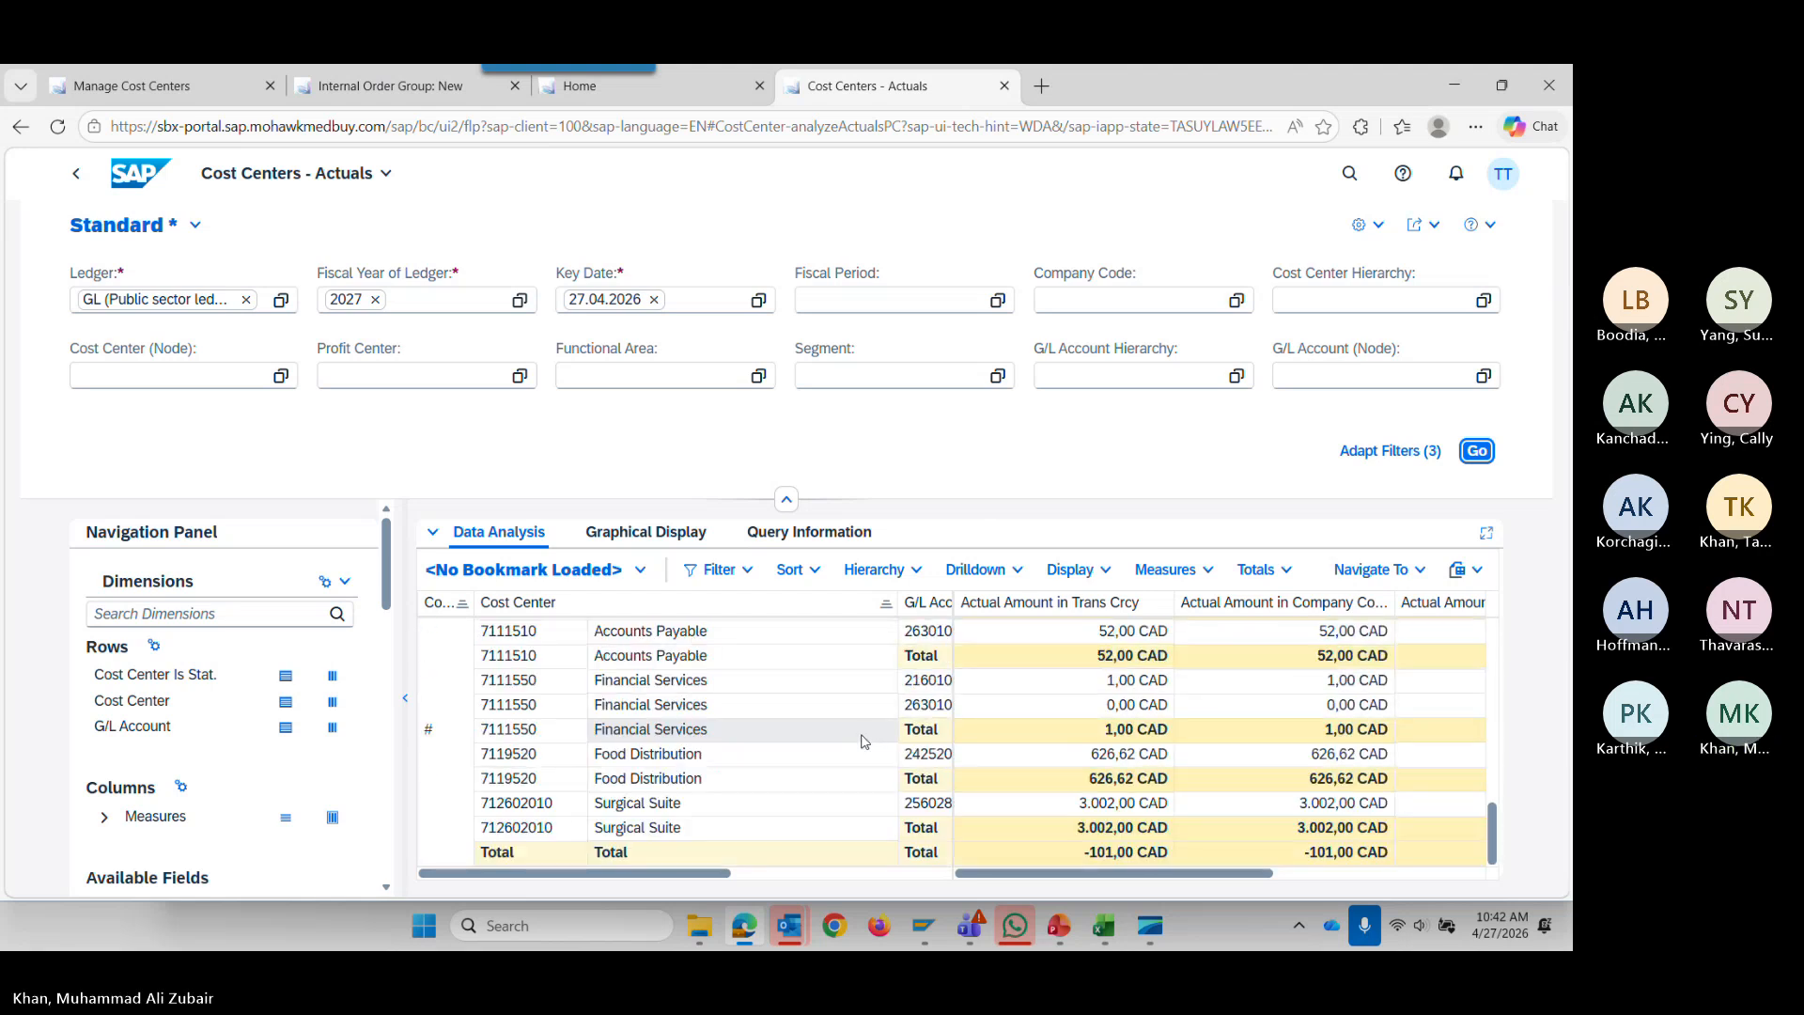
scroll(863, 740, "up", 1)
scroll(863, 741, "down", 1)
scroll(864, 741, "up", 10)
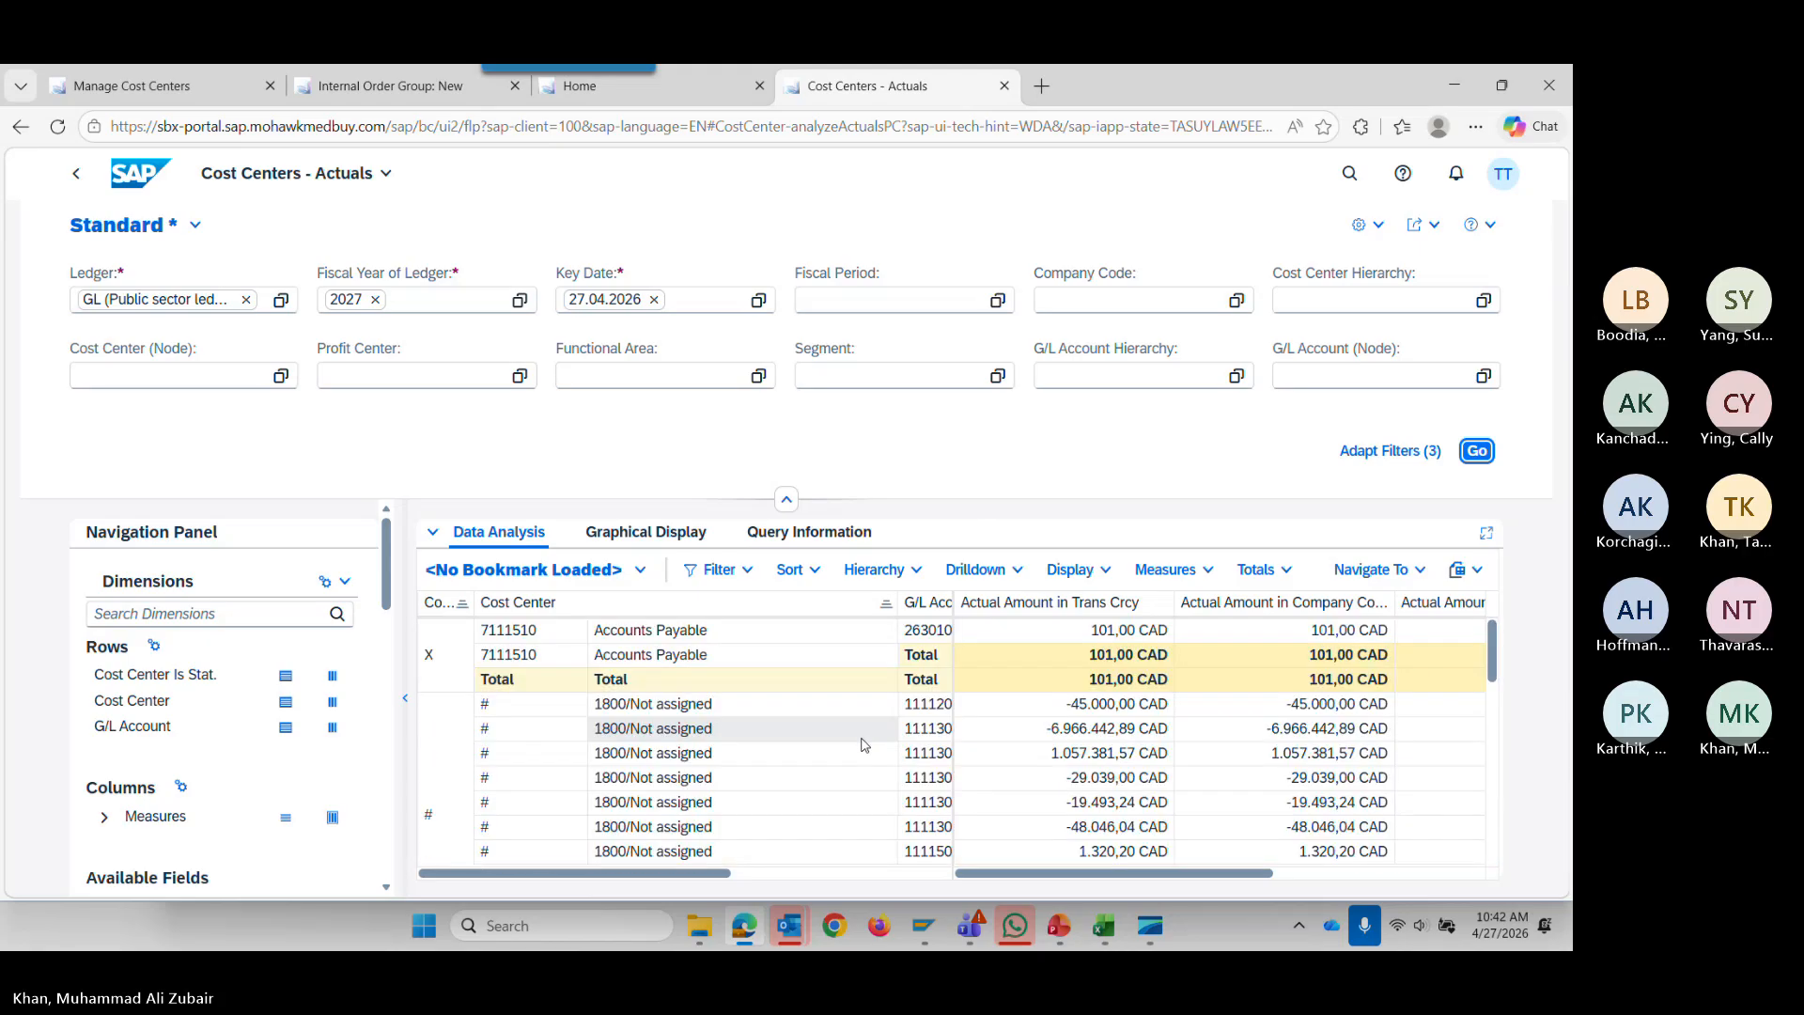
Set the fiscal year of ledger to 2026 and rerun the cost center actuals.
left_click(392, 309)
key("BackSpace")
key("BackSpace")
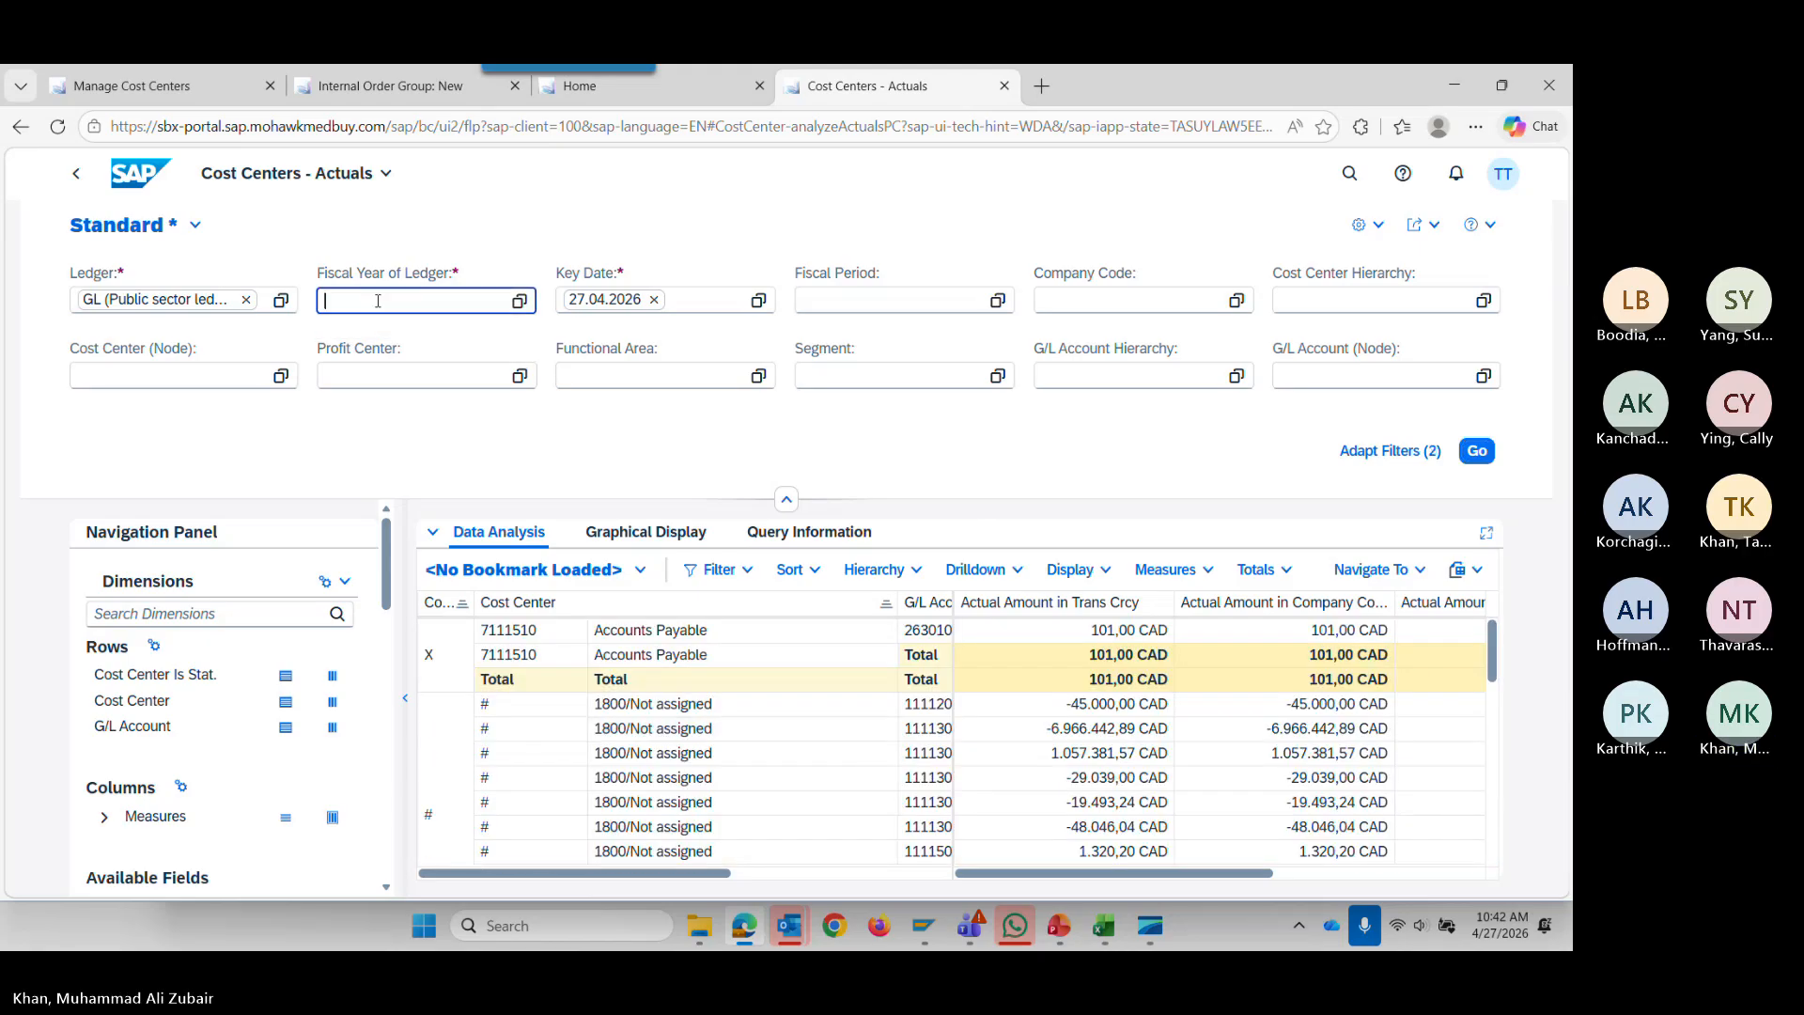
type("2026")
key("Return")
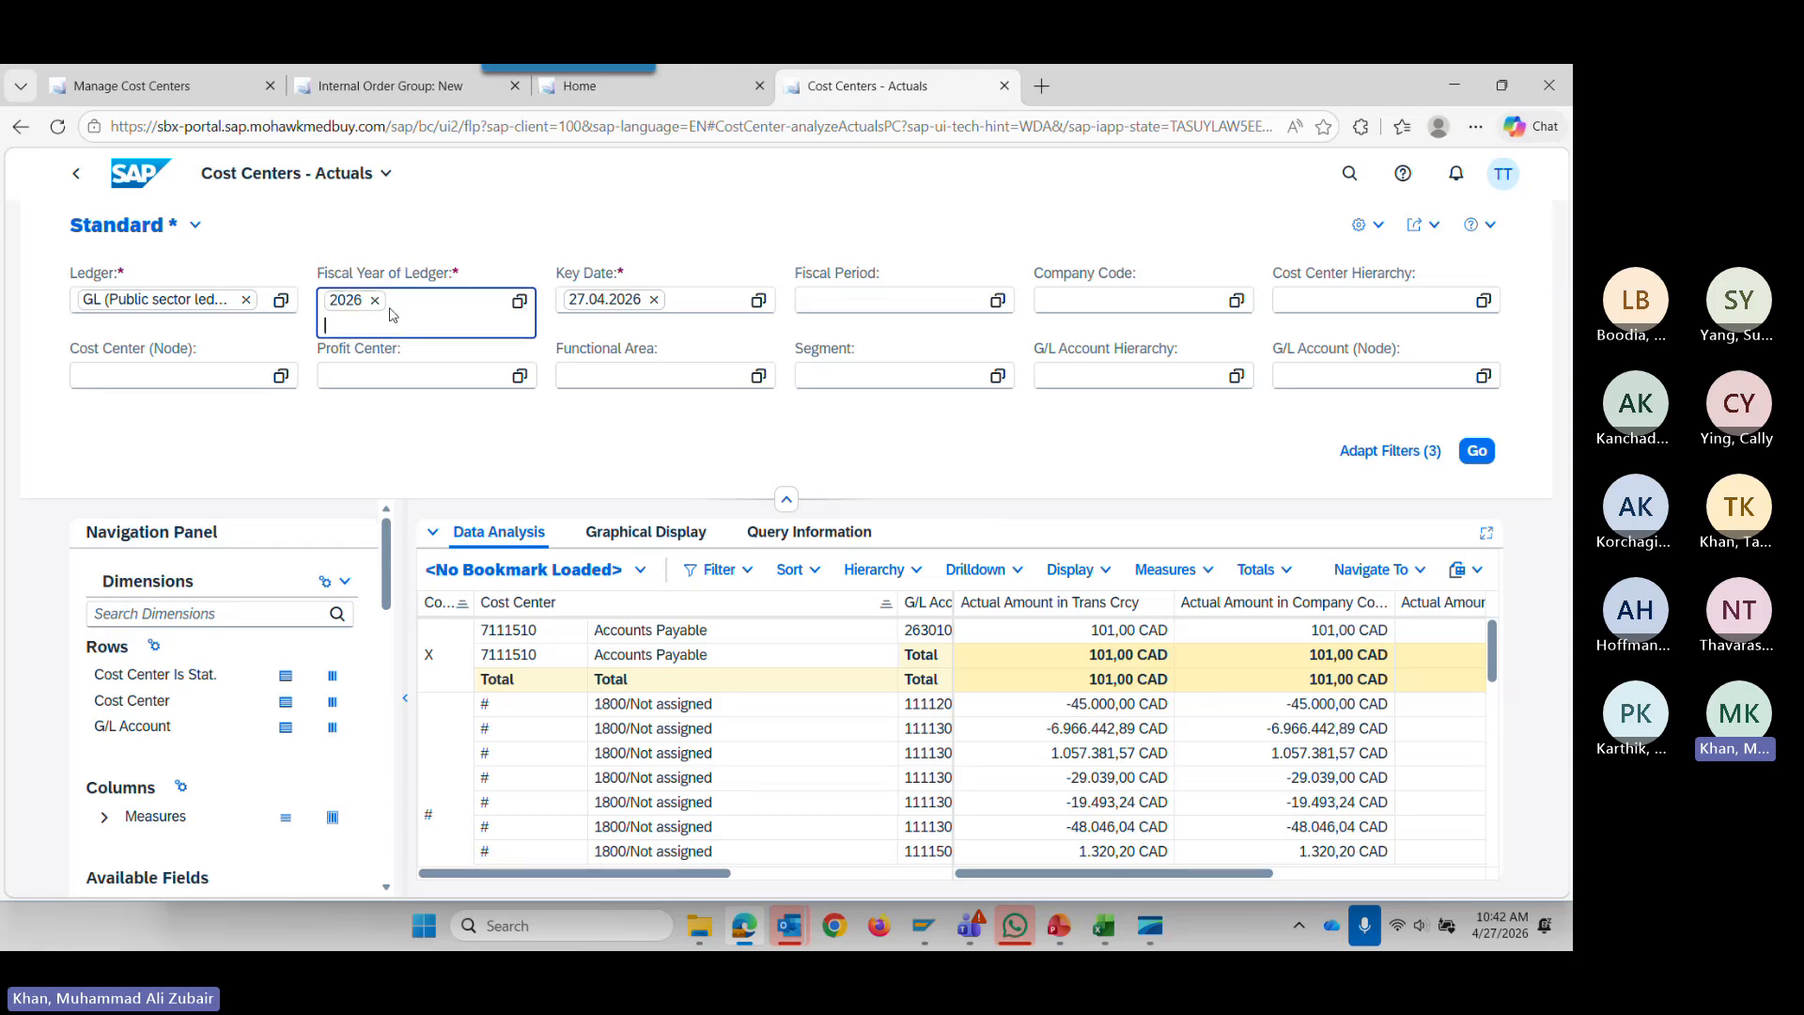
left_click(1476, 451)
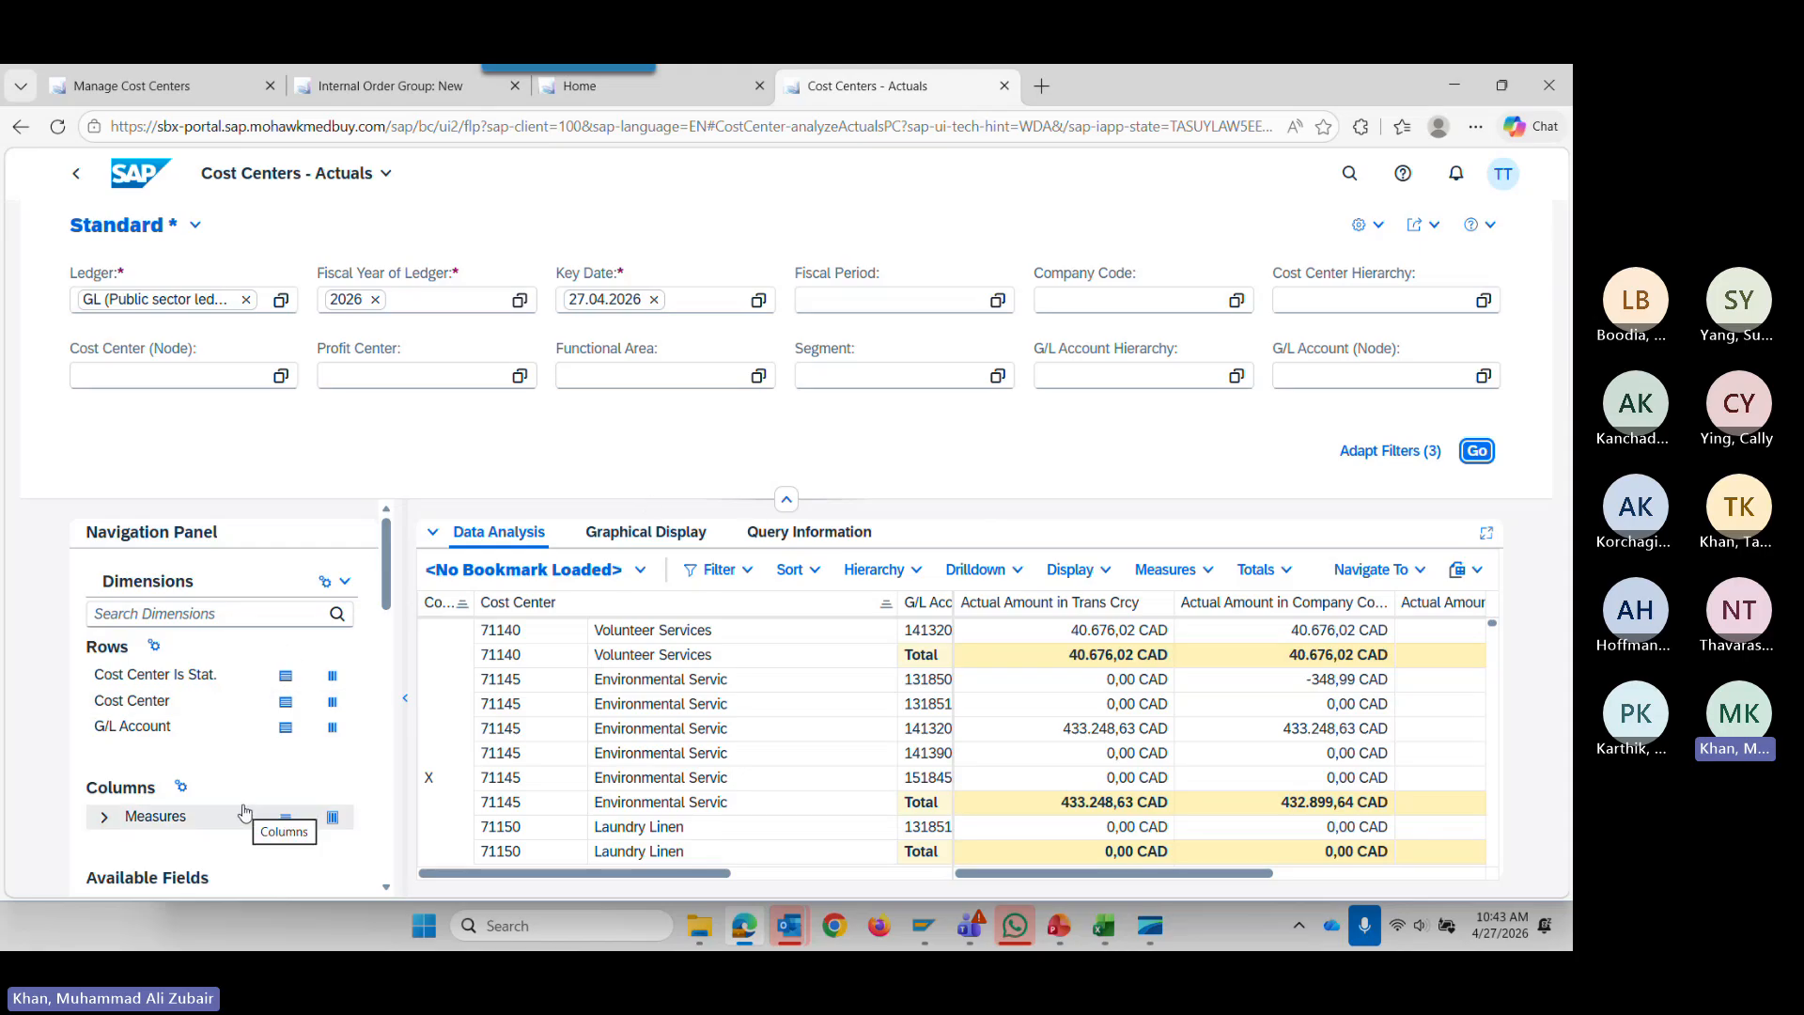
Review the row dimensions, available fields and G/L Account column of the fiscal year 2026 cost center actuals.
scroll(246, 784, "down", 1)
scroll(243, 793, "down", 3)
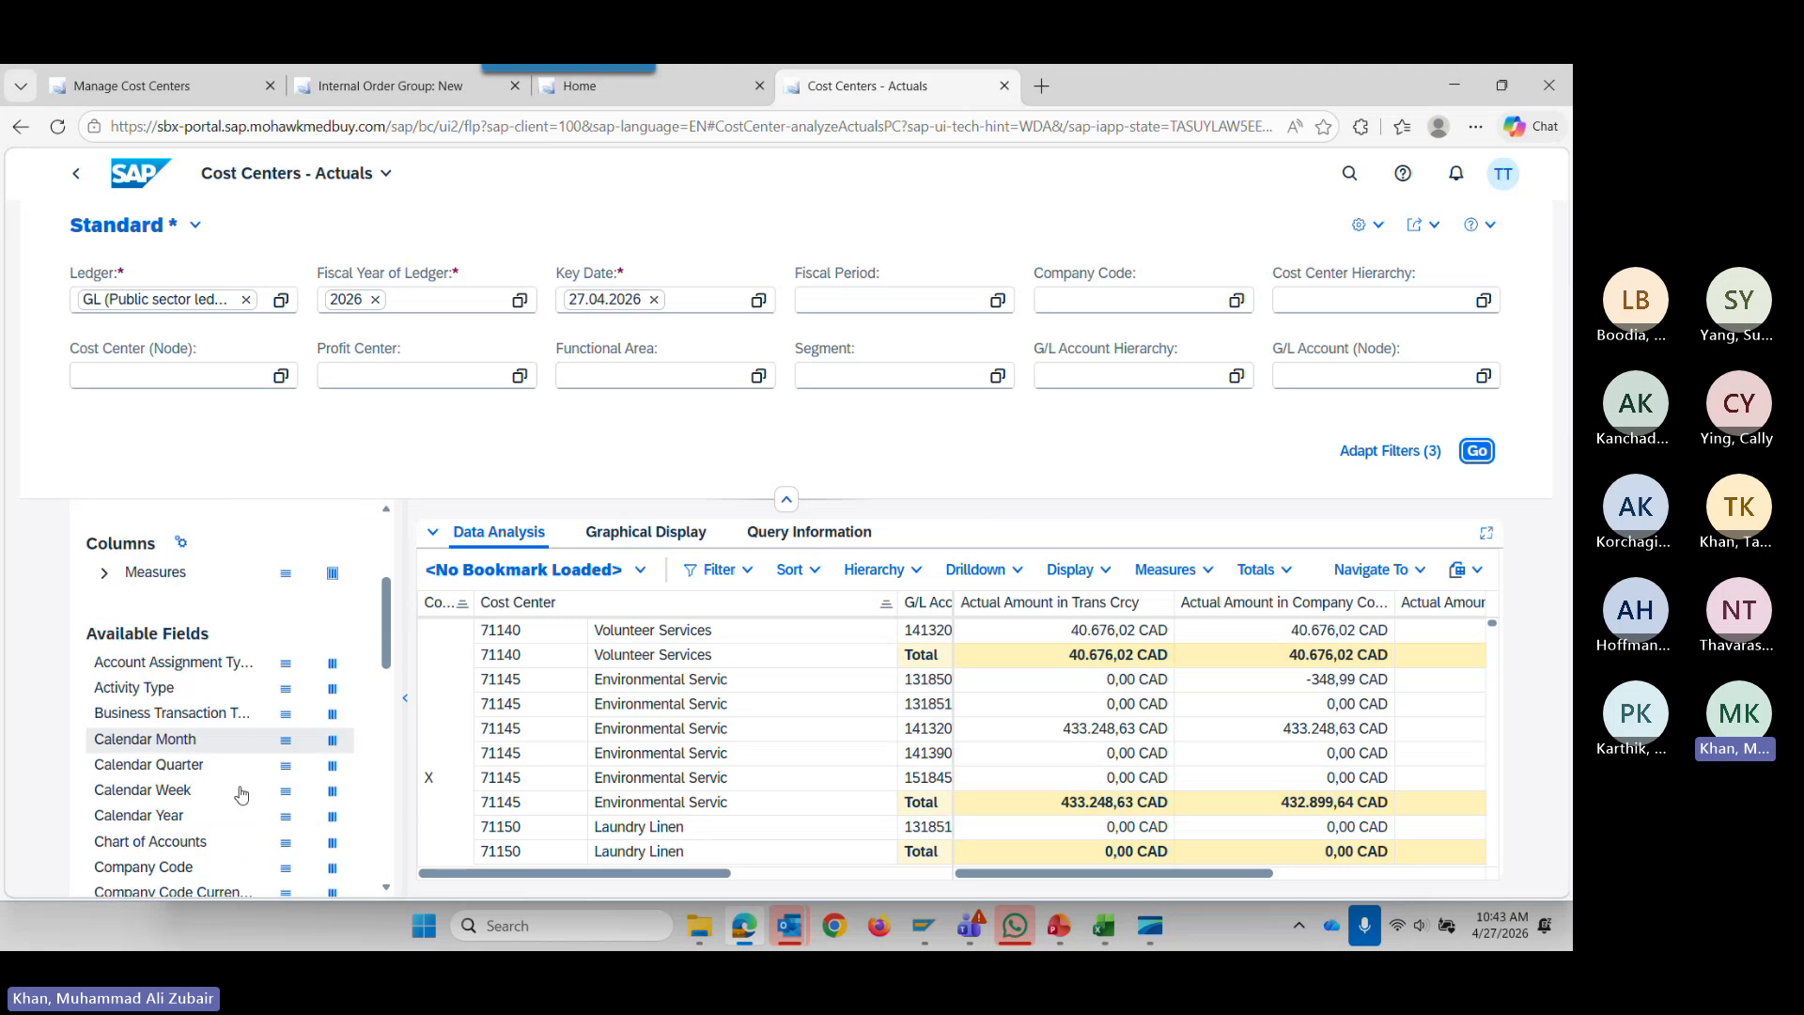
scroll(235, 714, "up", 4)
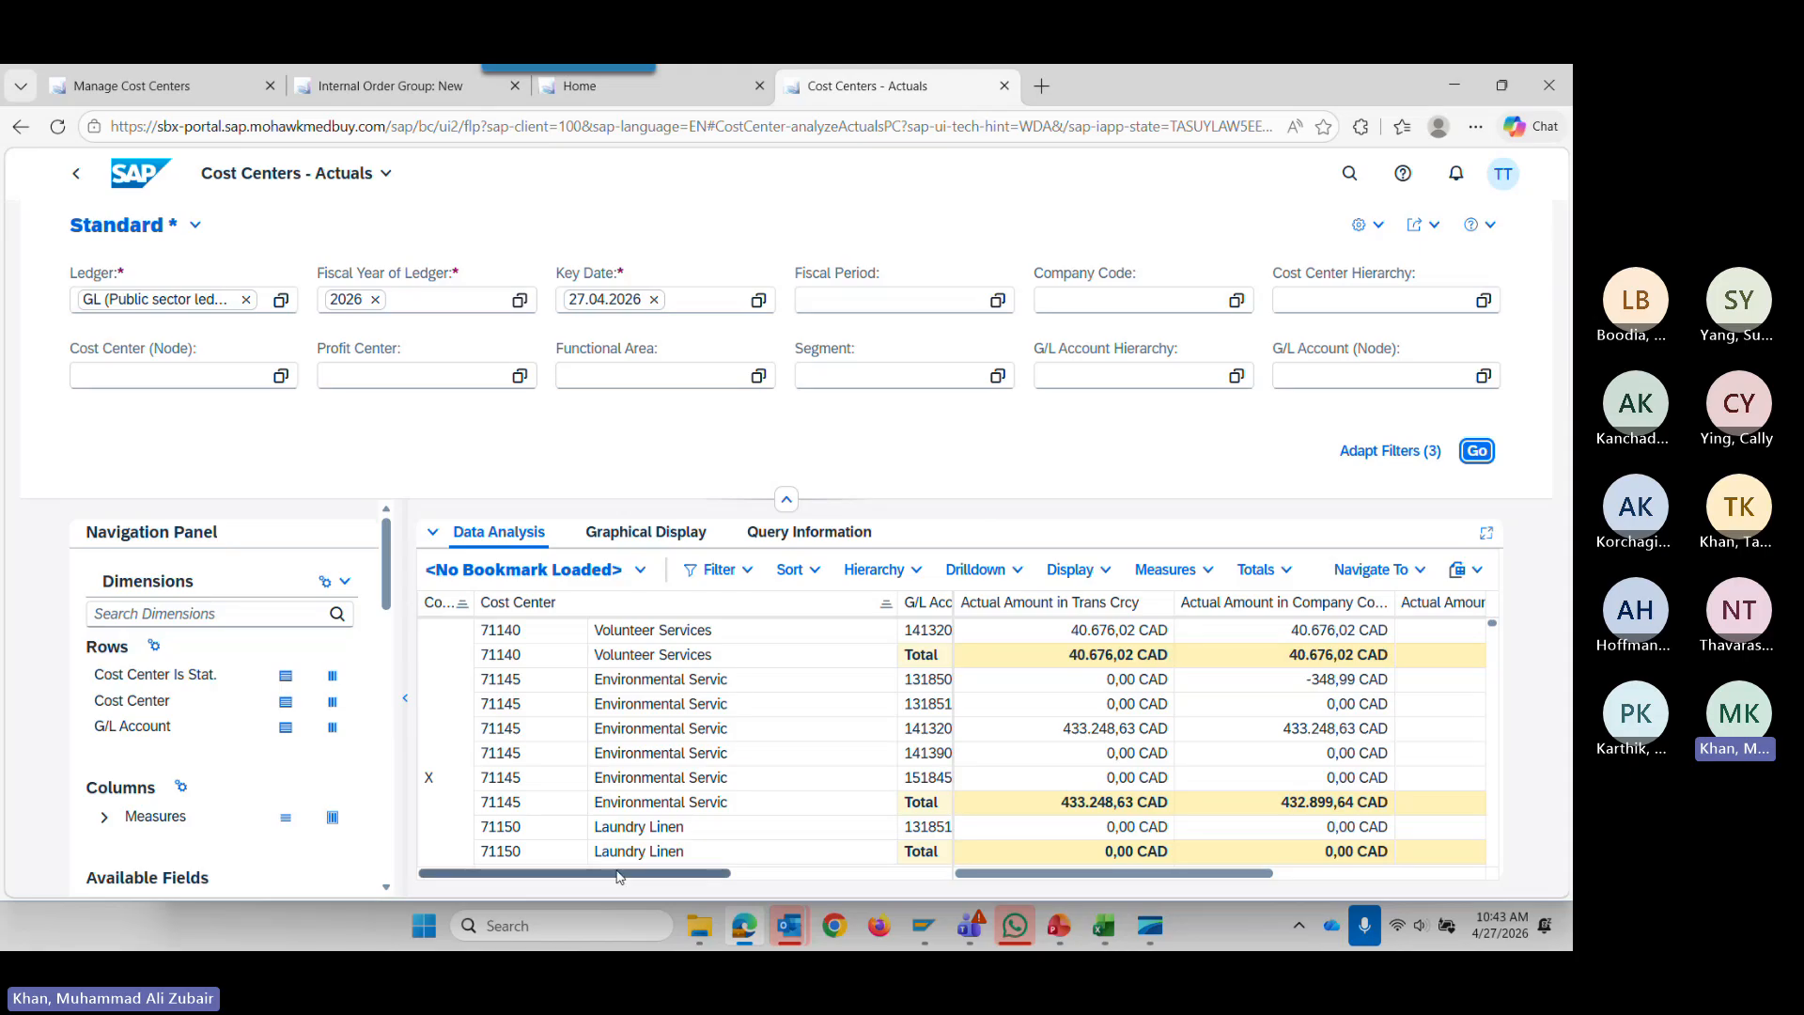
left_click_drag(624, 876, 723, 876)
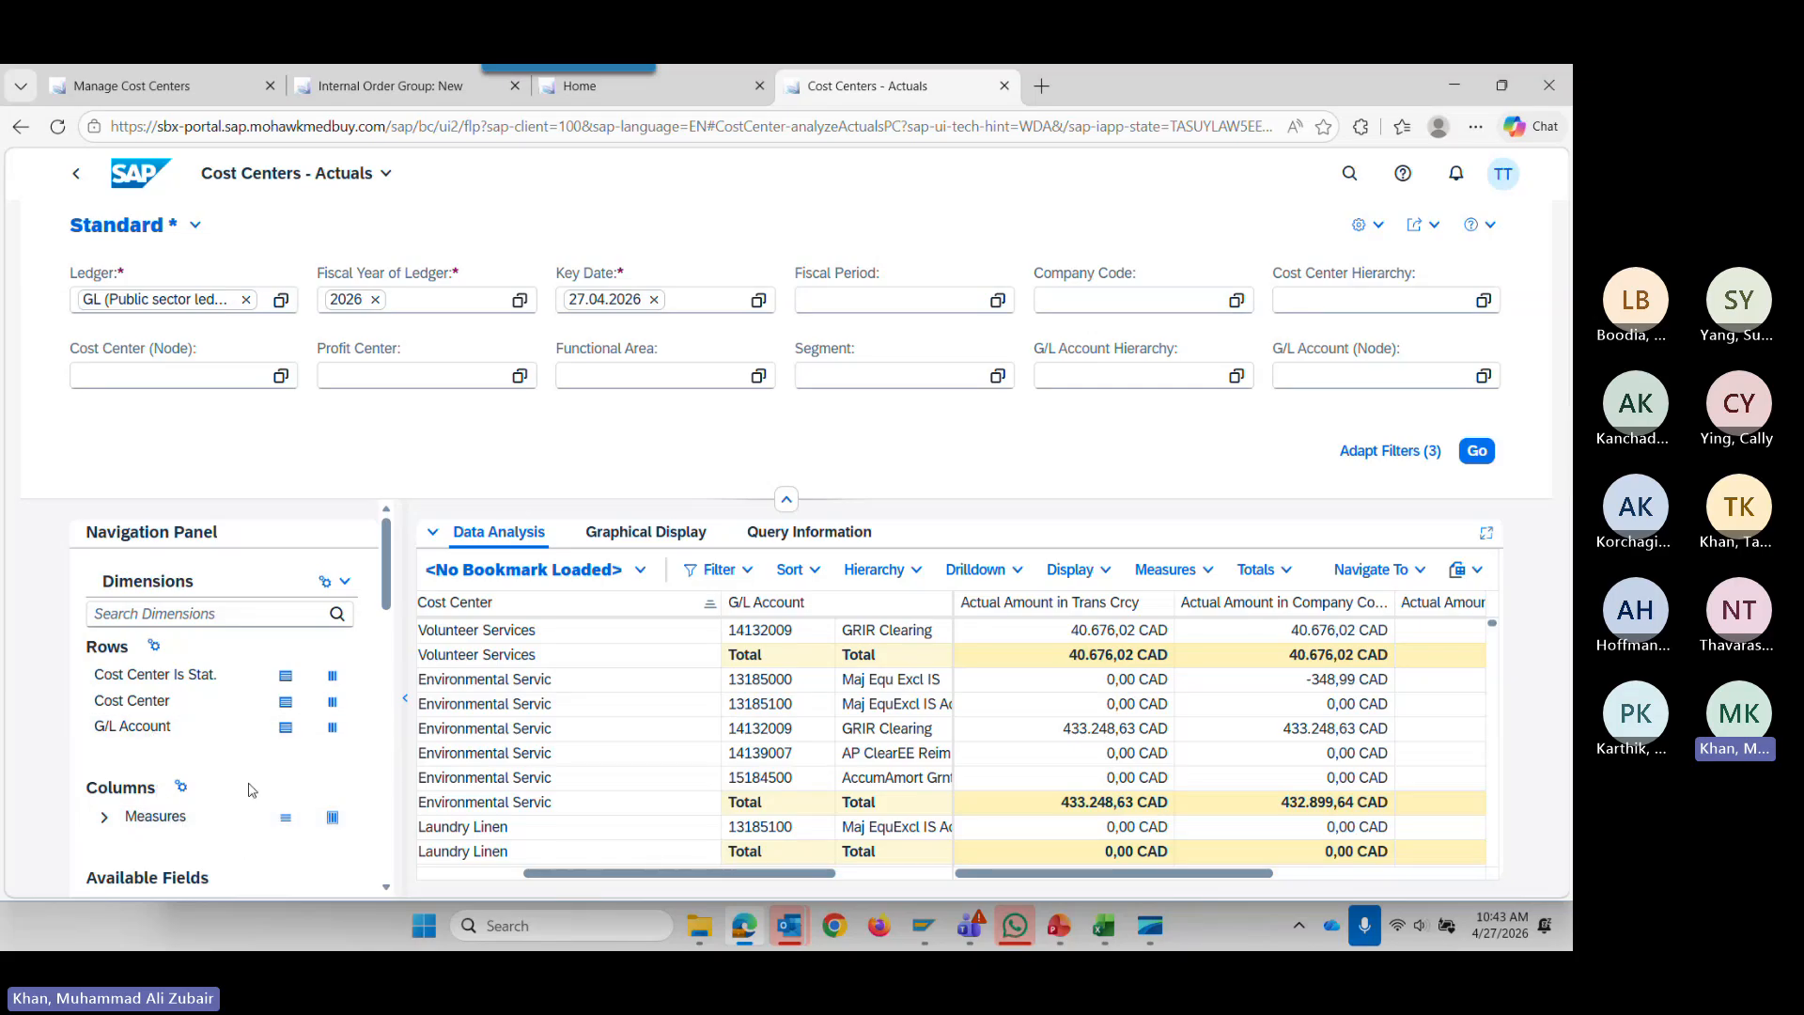
scroll(225, 769, "down", 2)
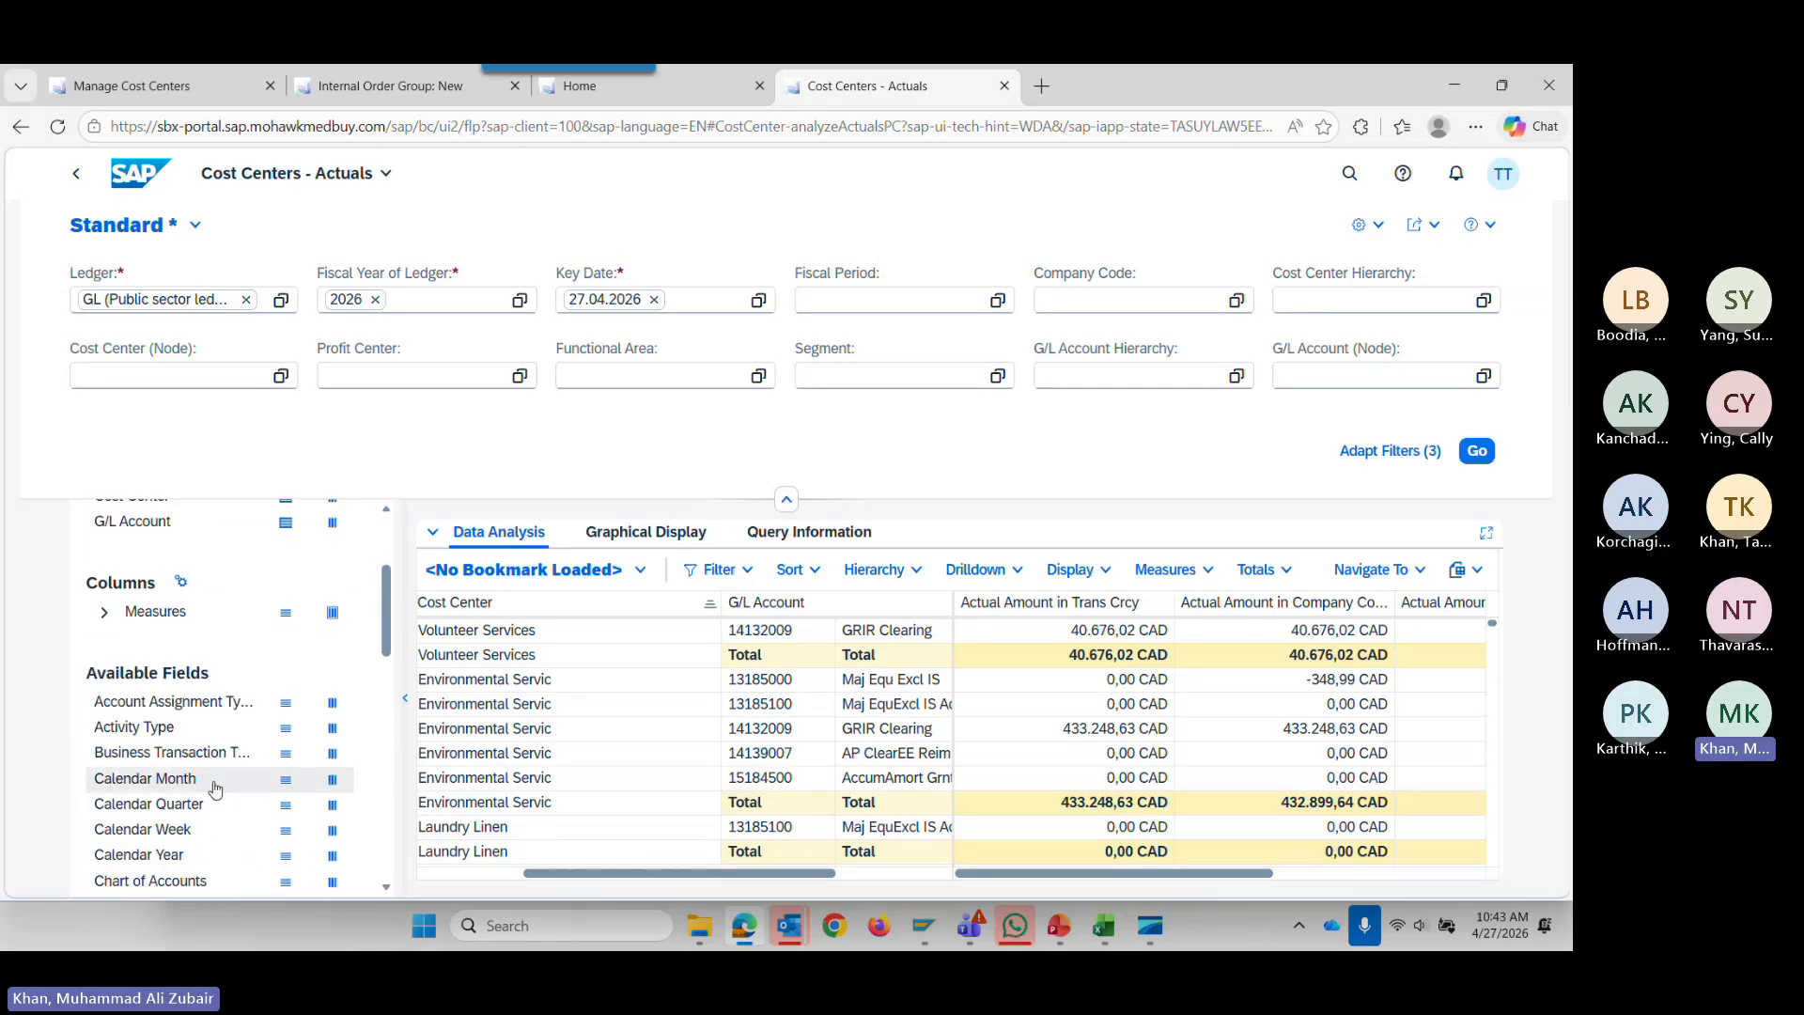
scroll(188, 827, "up", 1)
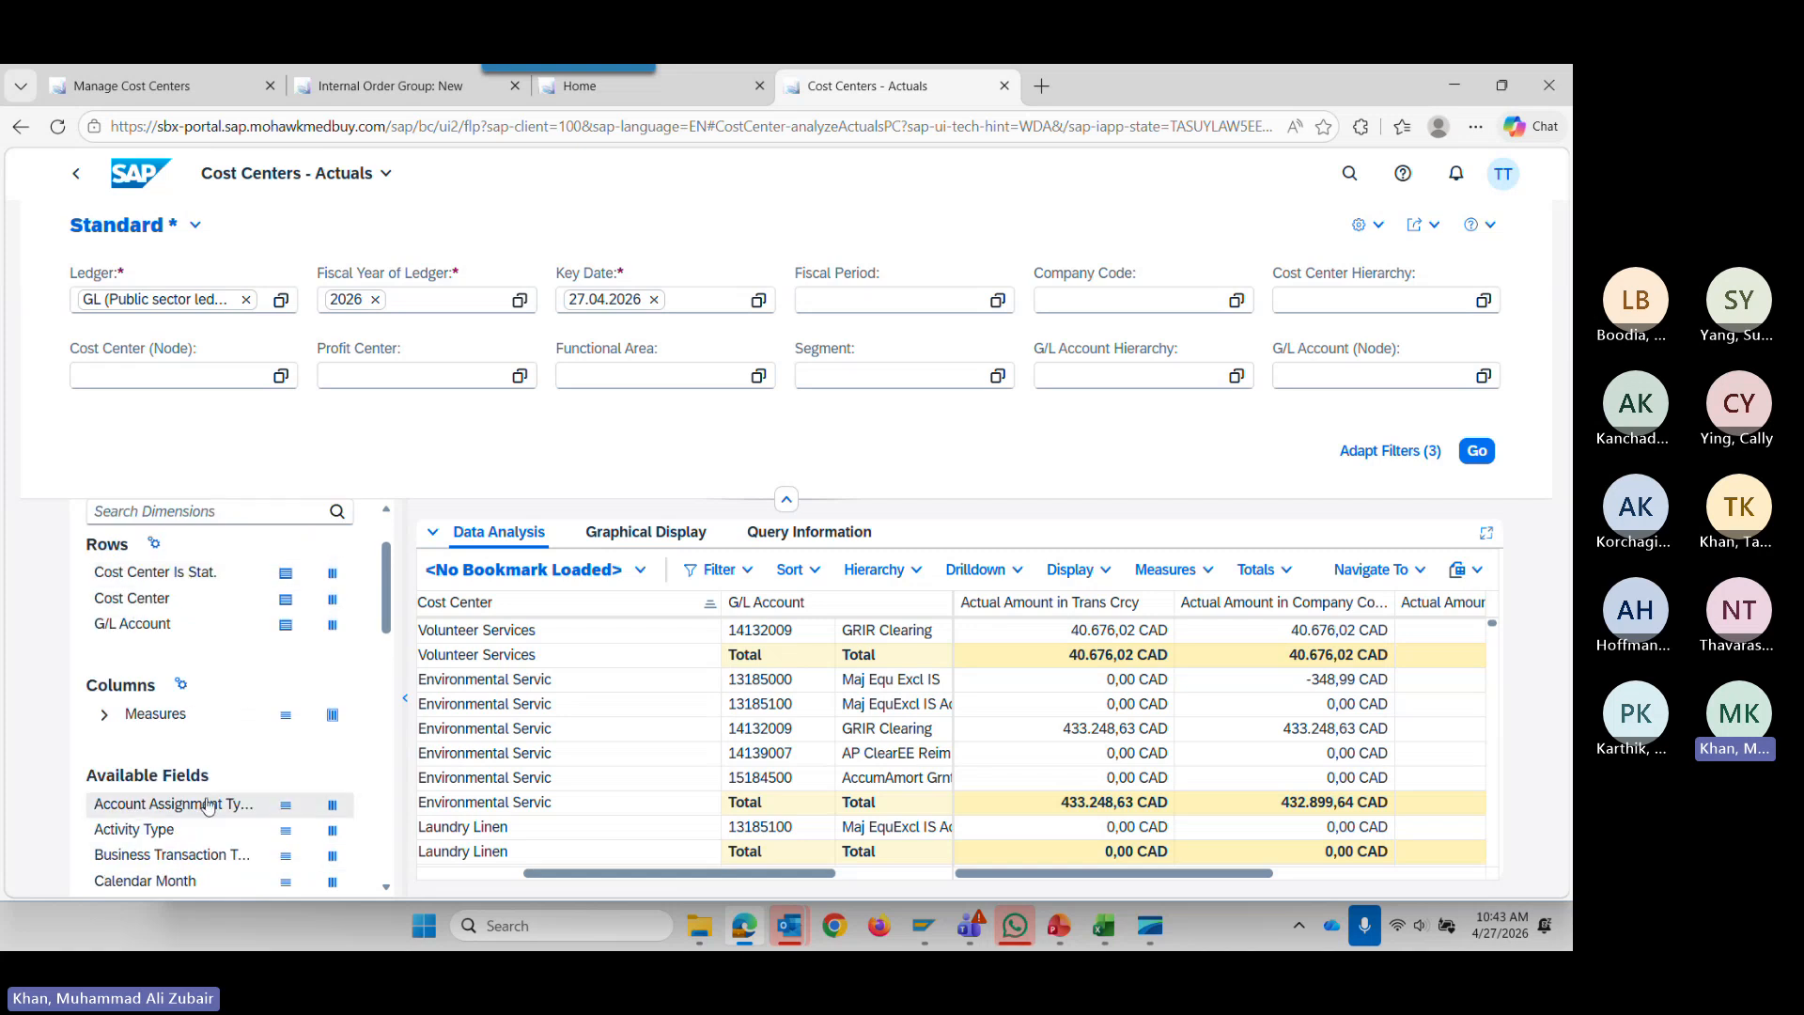
scroll(208, 805, "down", 1)
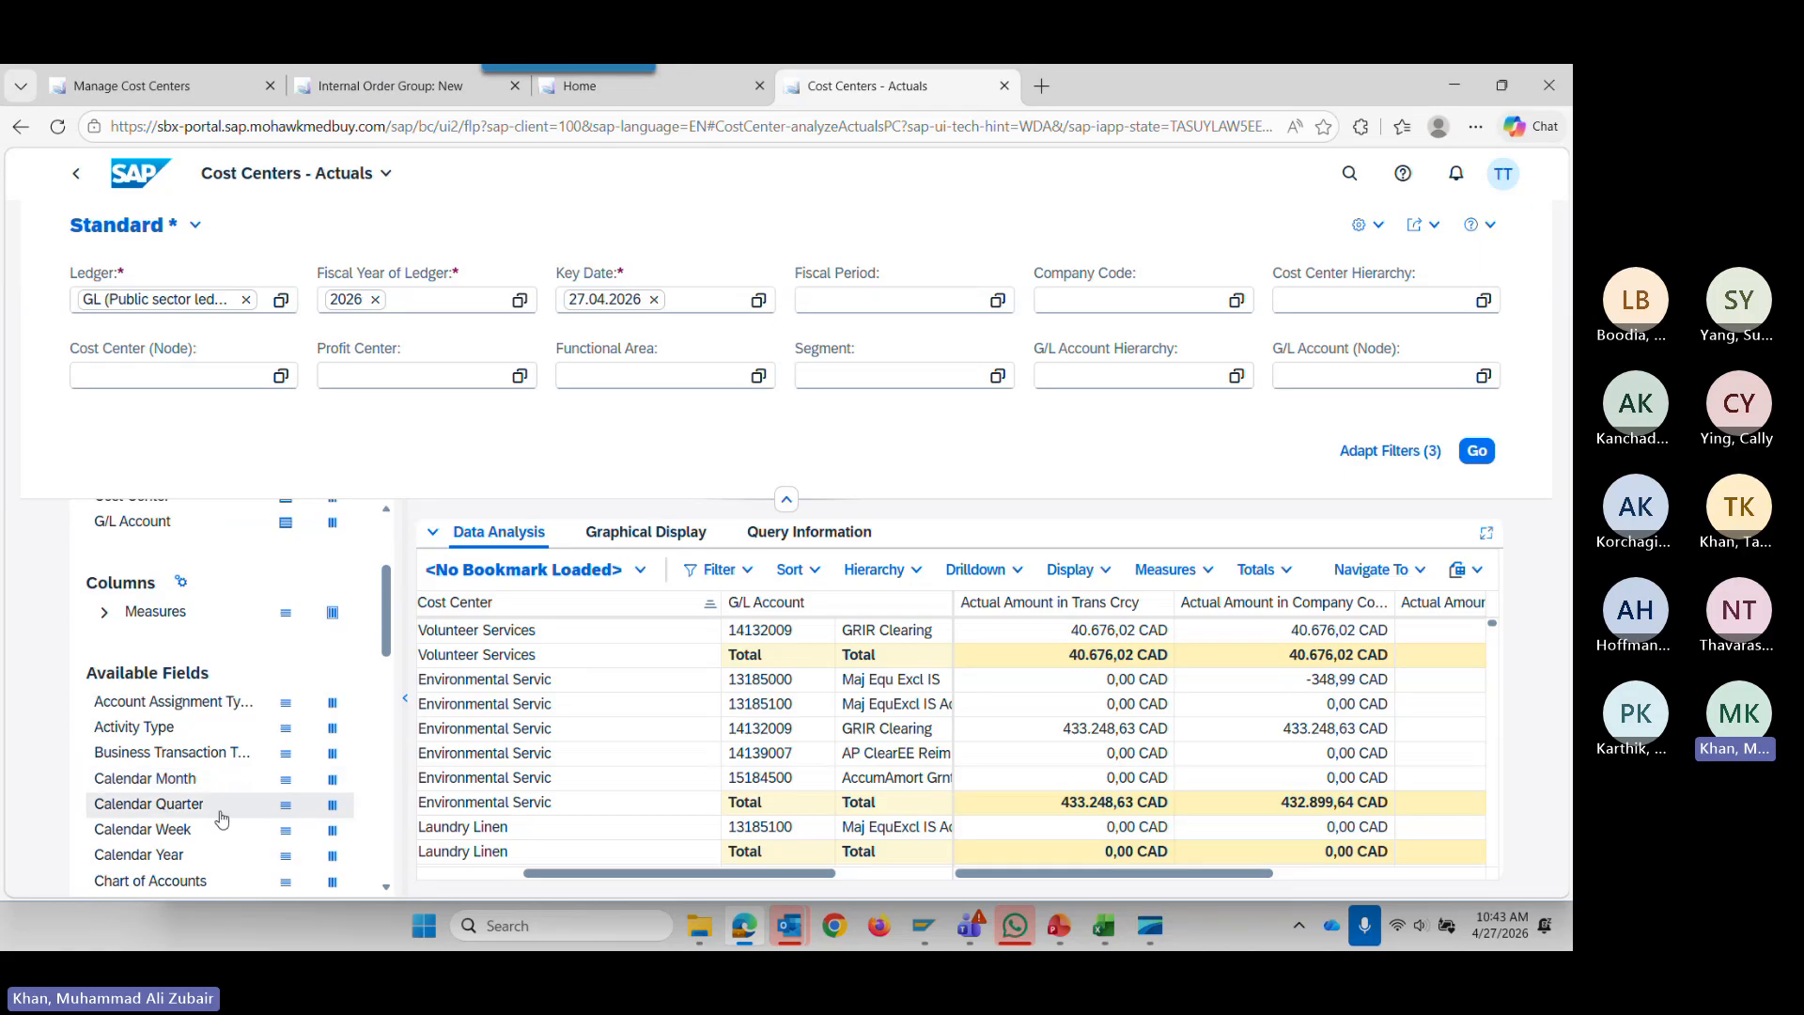
Add Fiscal Period to the report rows and bring its column into view beside the G/L accounts.
scroll(220, 824, "down", 1)
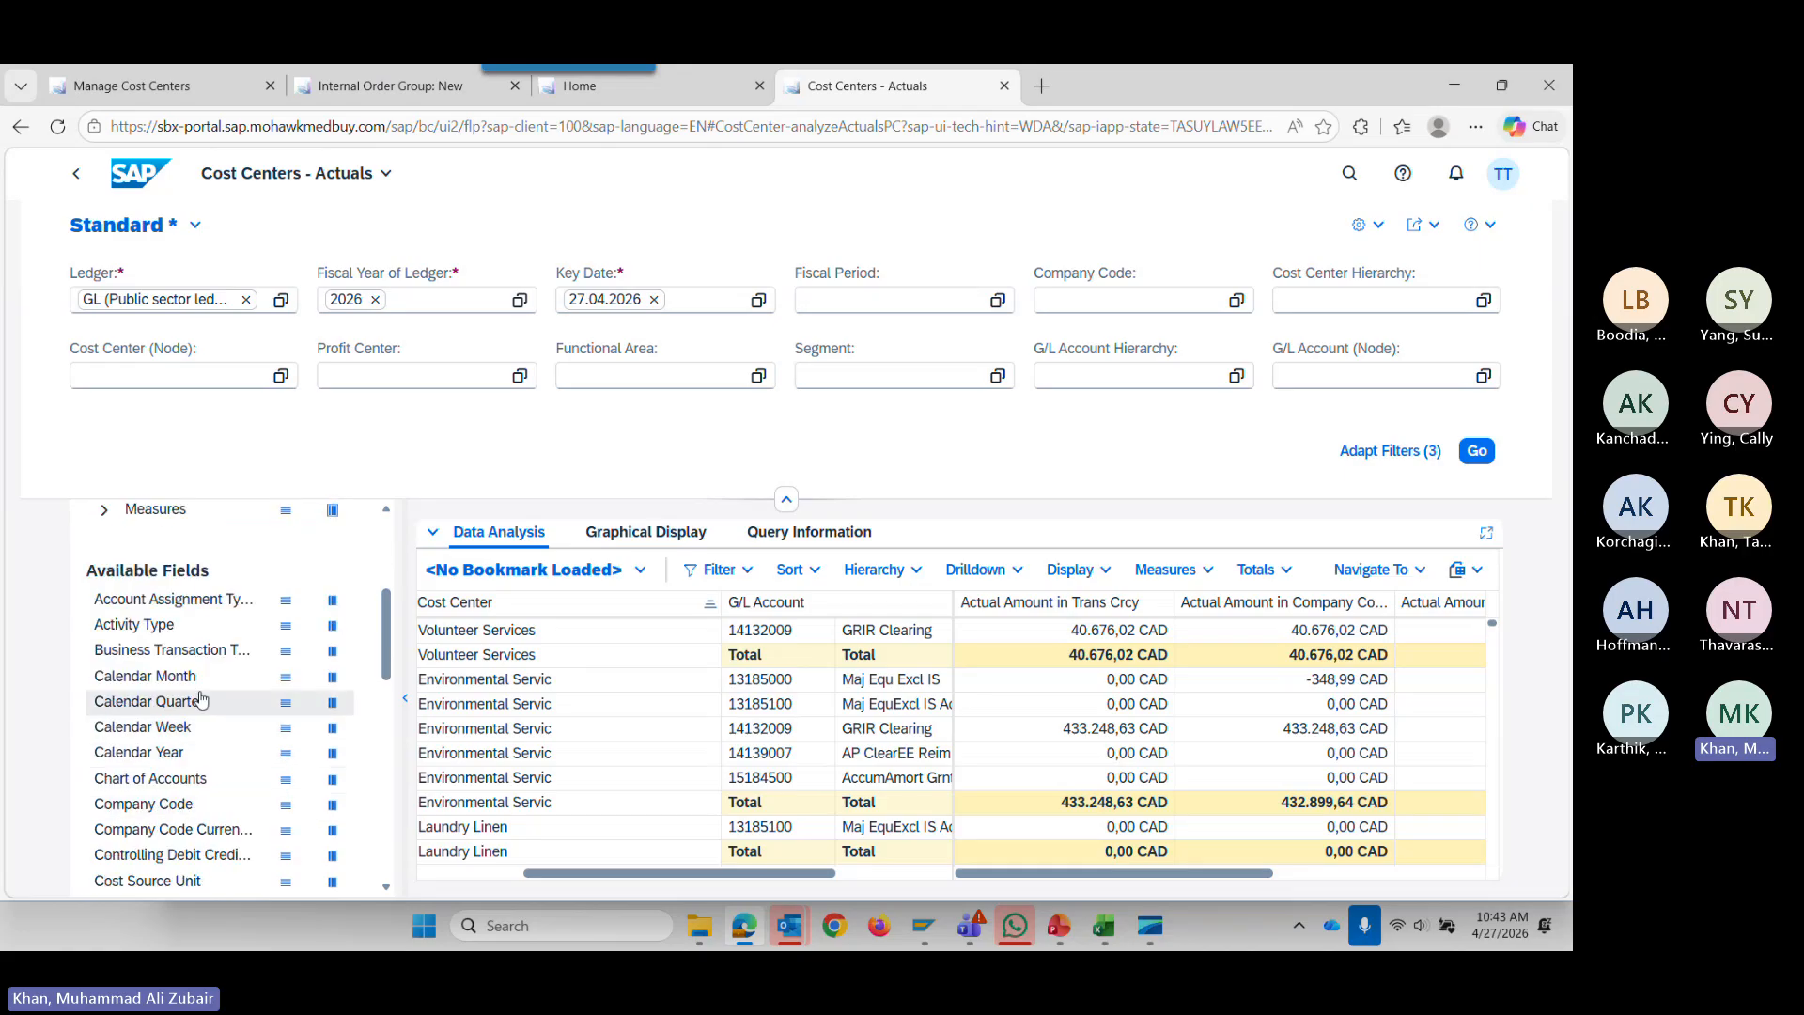
scroll(242, 775, "down", 2)
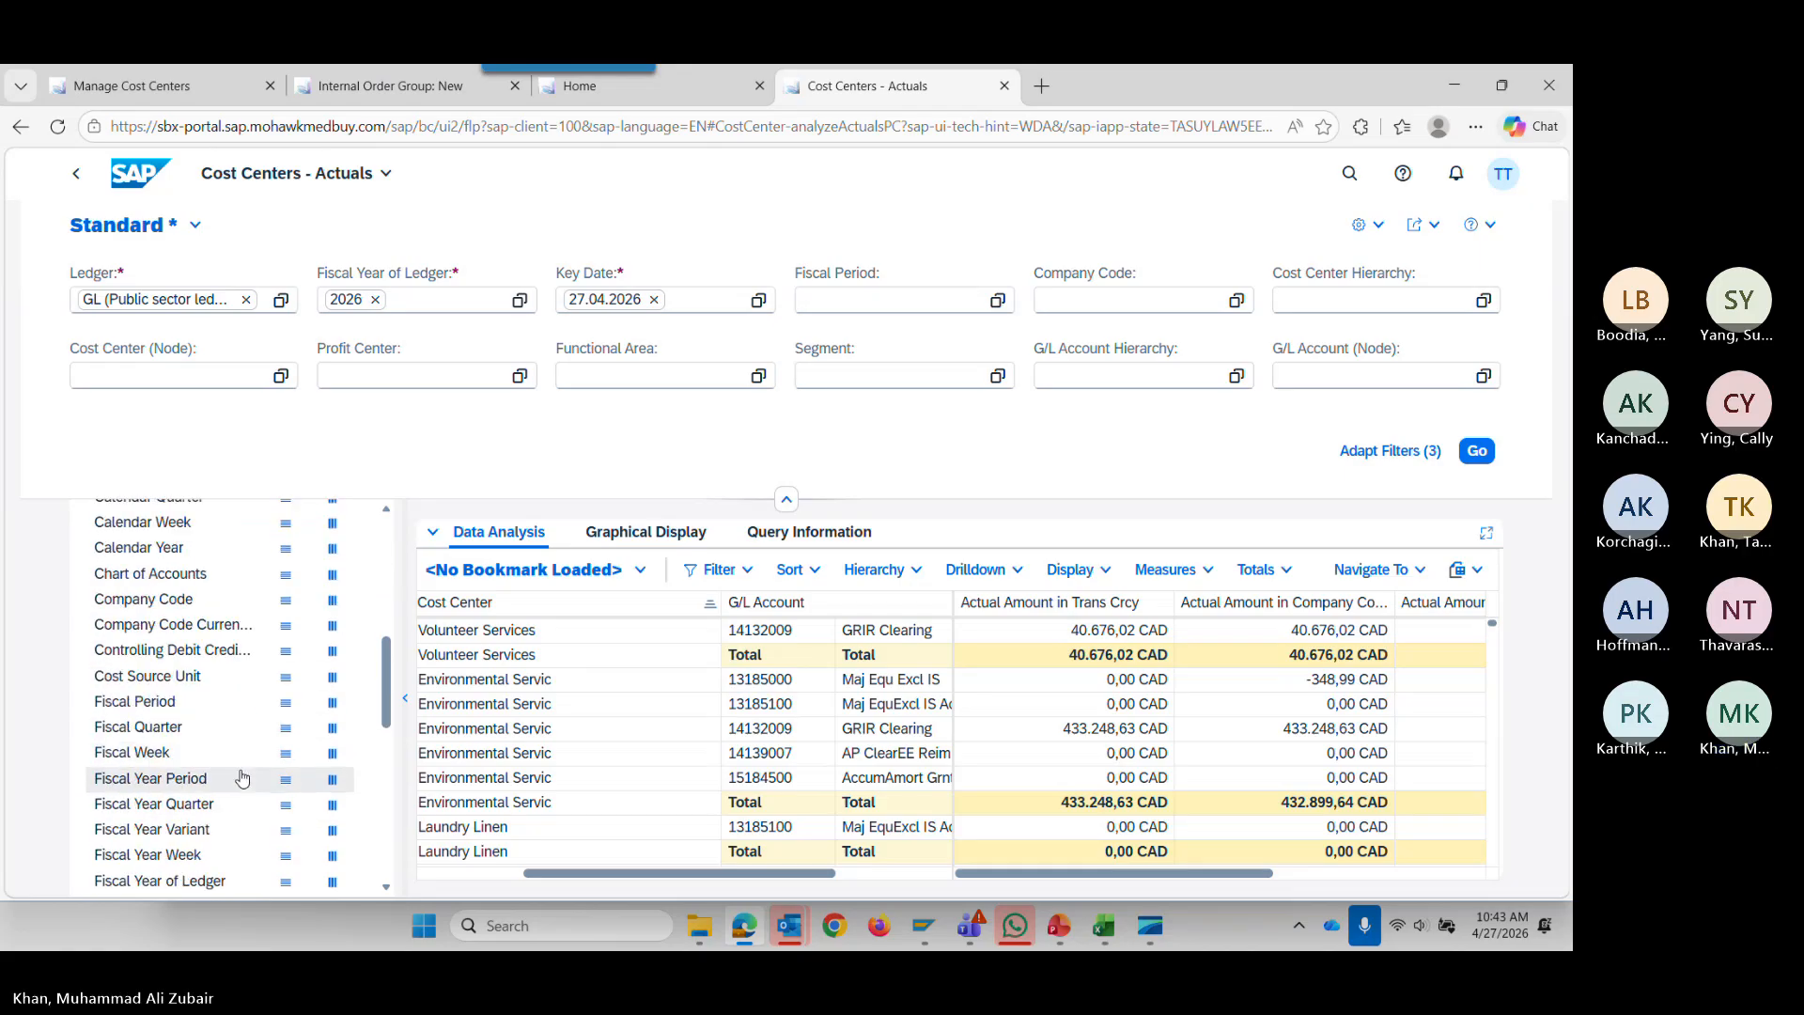
scroll(241, 778, "down", 2)
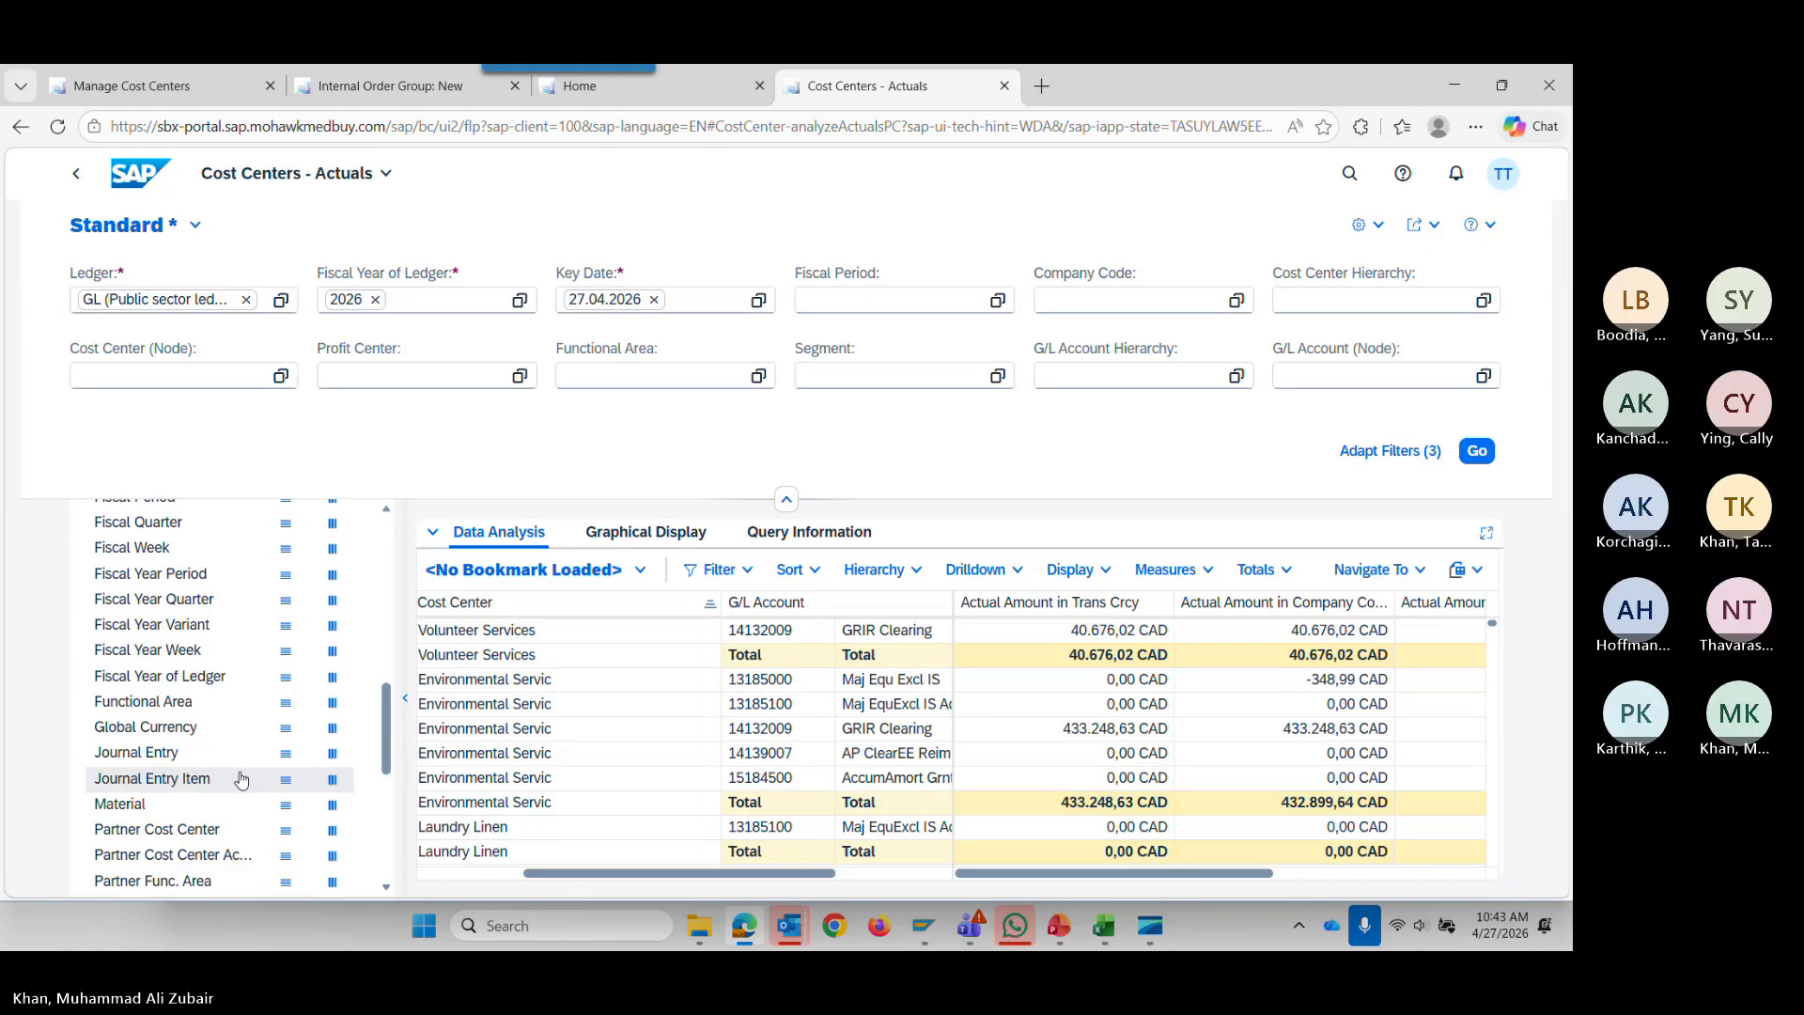
scroll(242, 778, "up", 2)
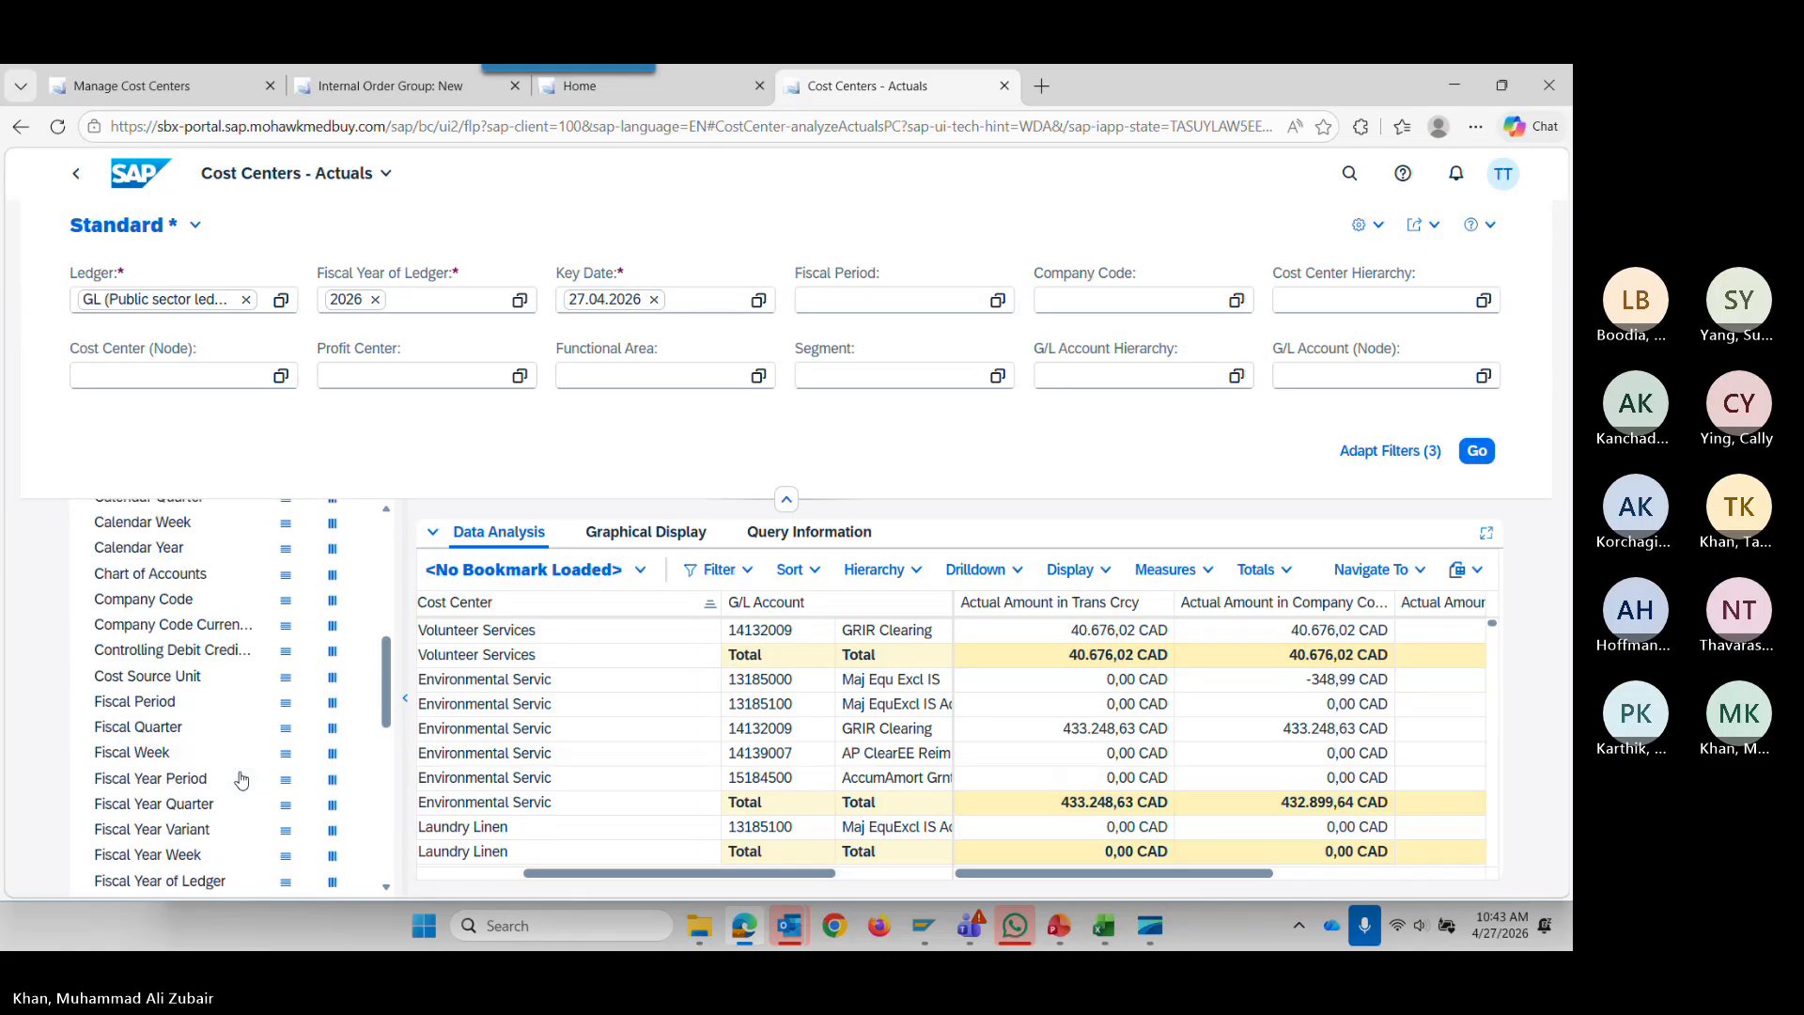
left_click(285, 707)
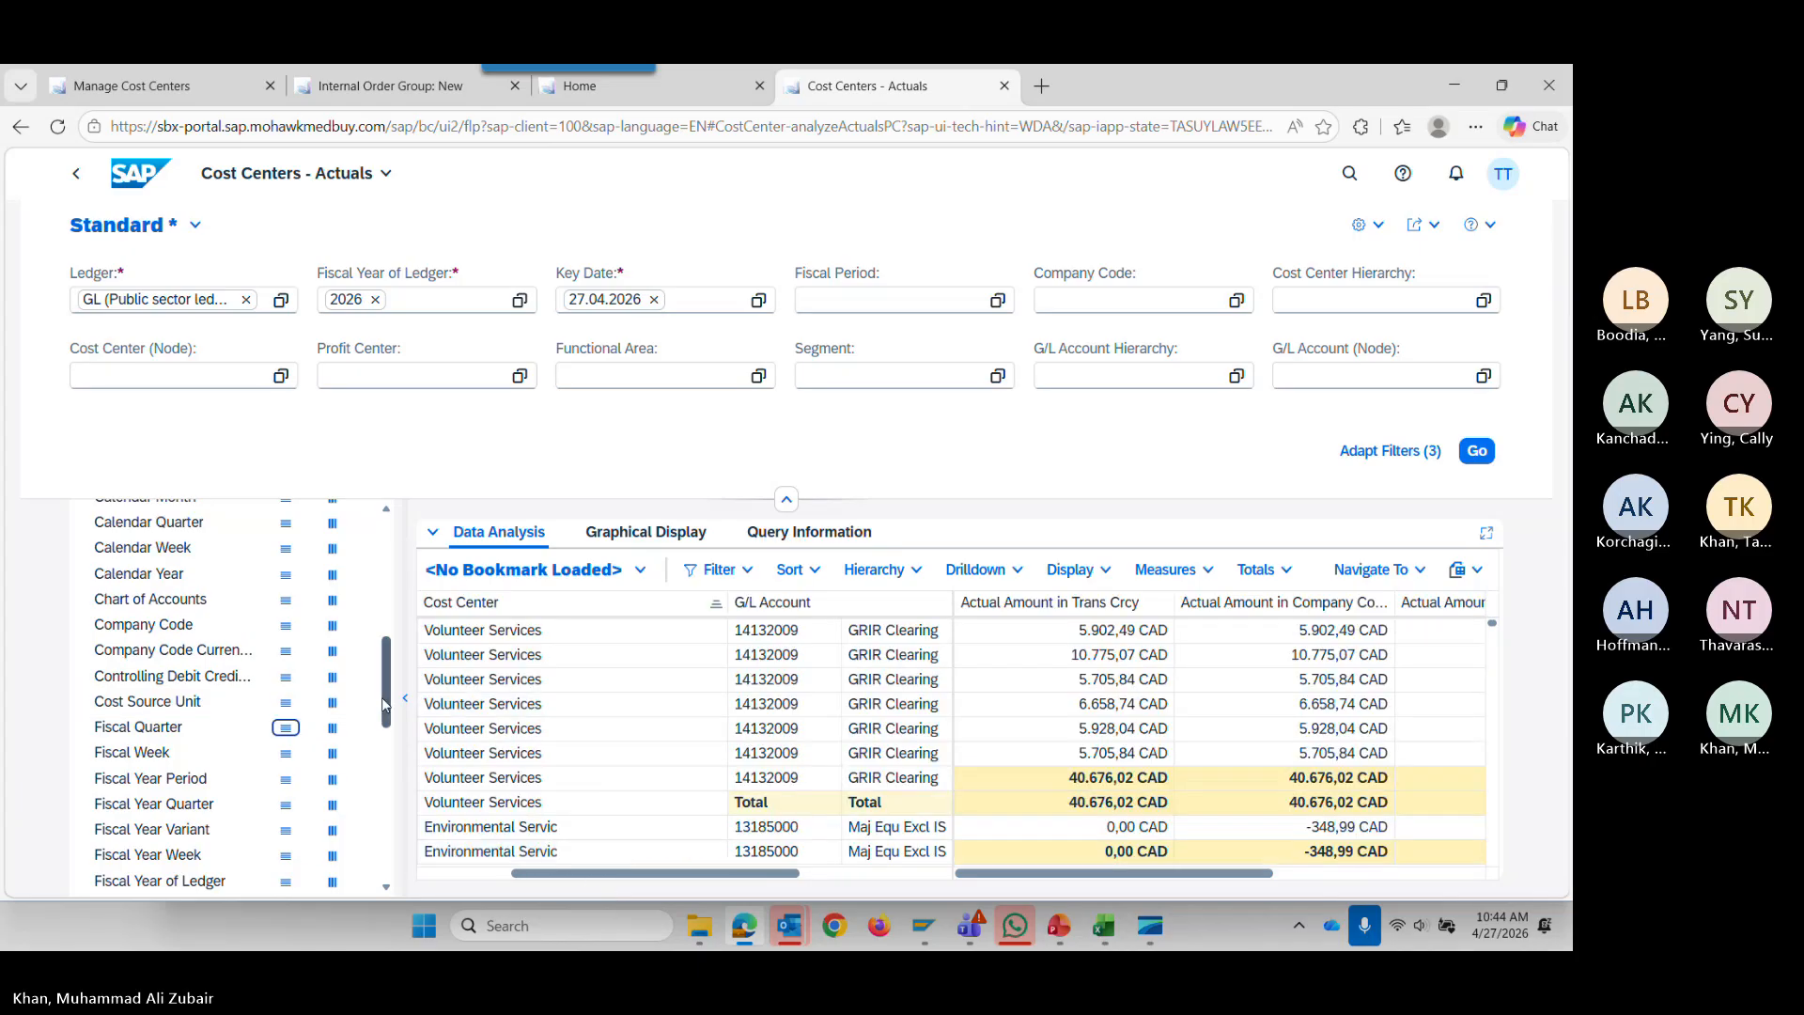
left_click_drag(387, 691, 395, 575)
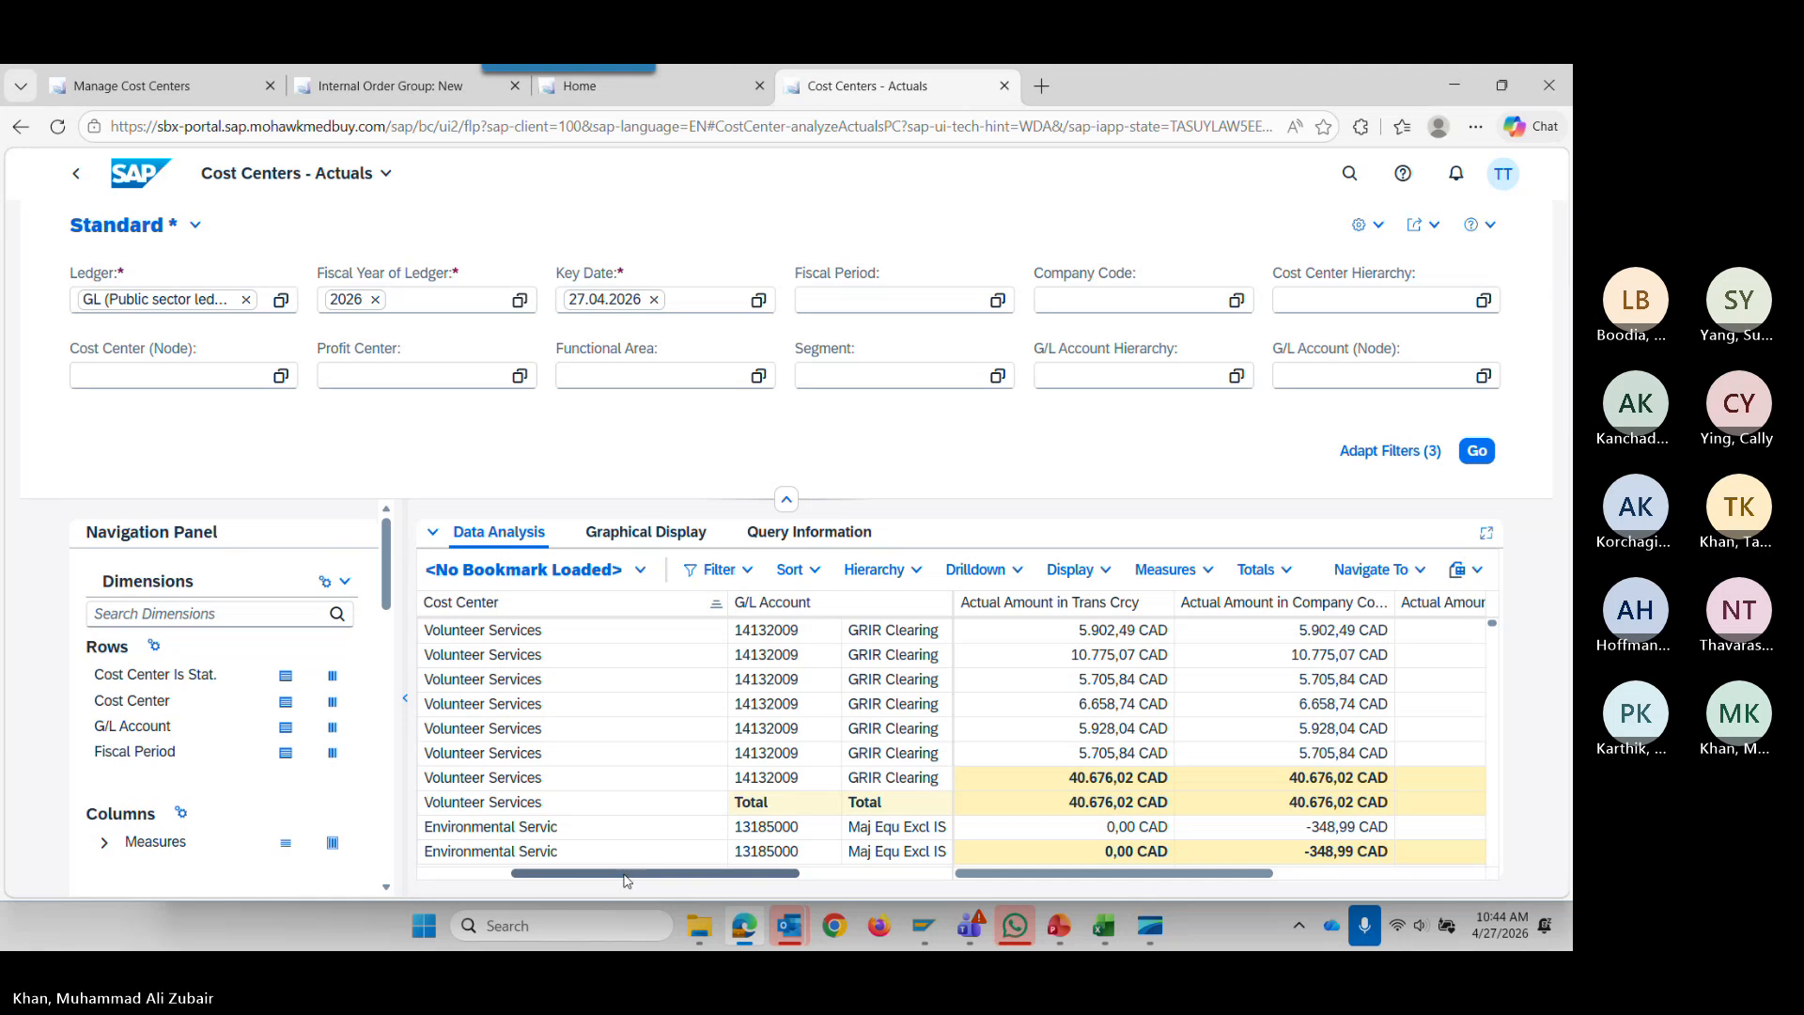
left_click_drag(627, 874, 805, 878)
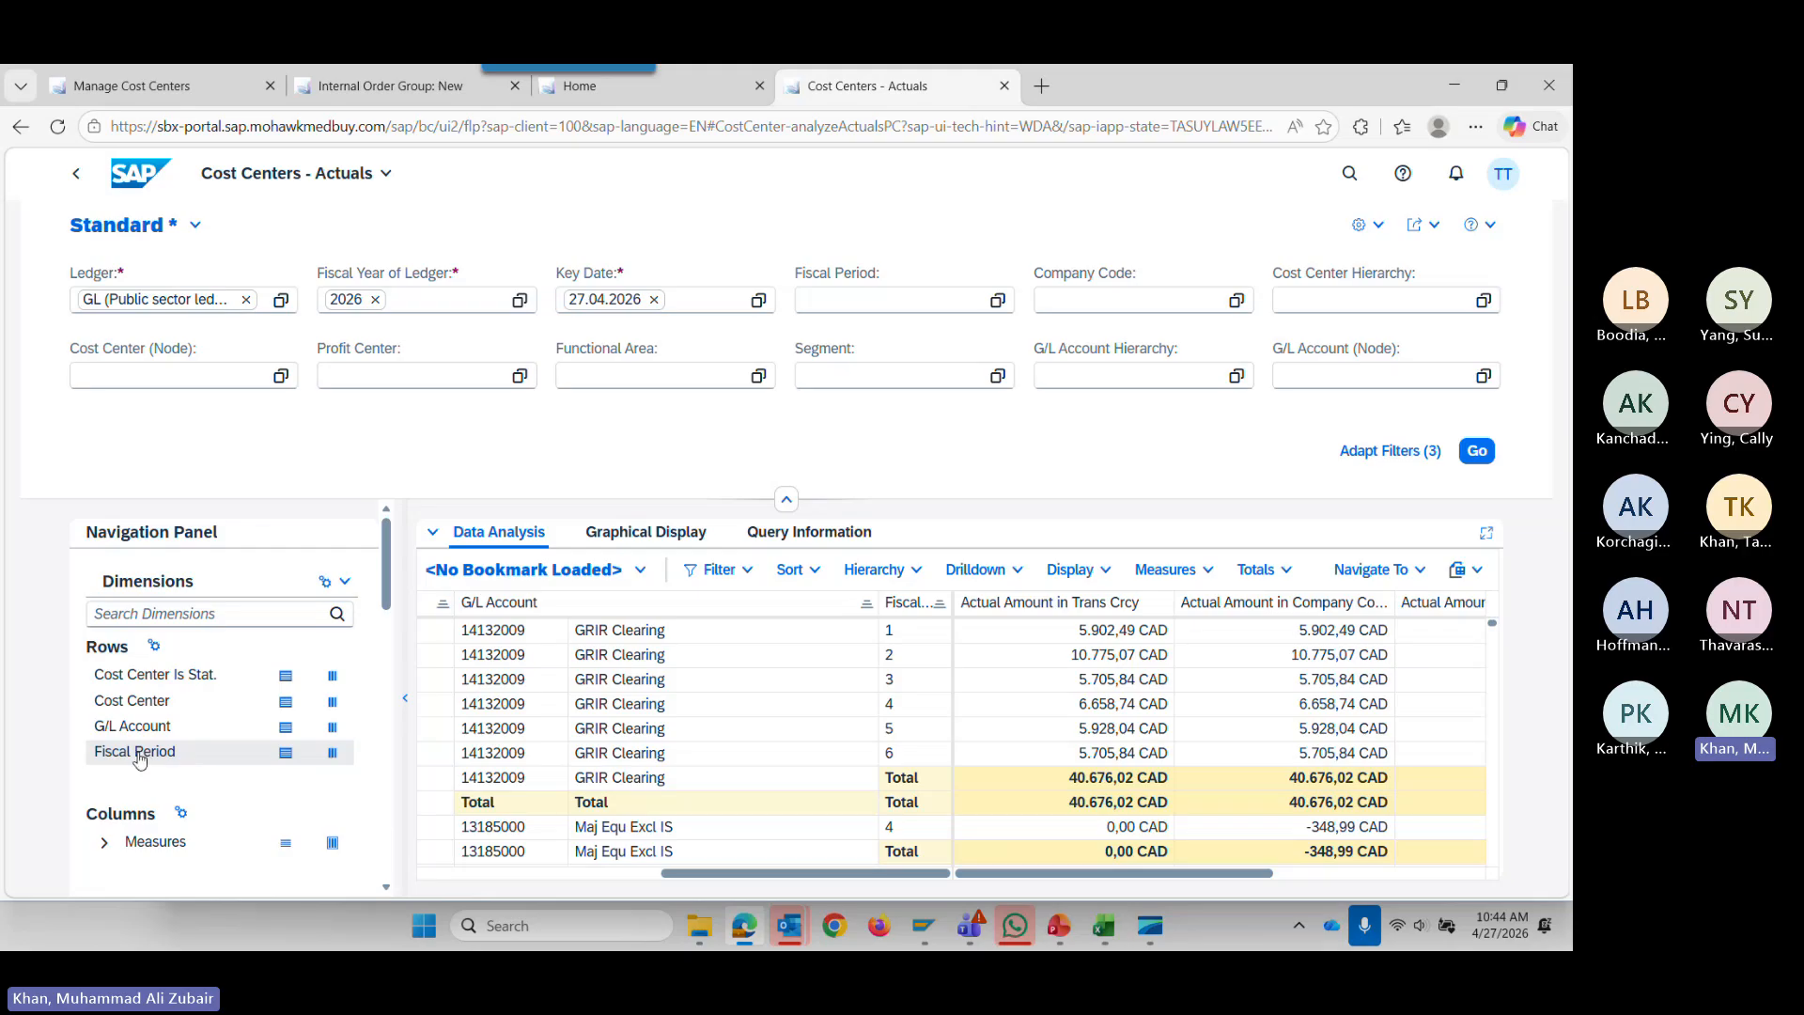
Reorder Fiscal Period ahead of Cost Center Is Stat. in the rows, and remove it from the report after checking the breakdown.
left_click_drag(137, 755, 149, 692)
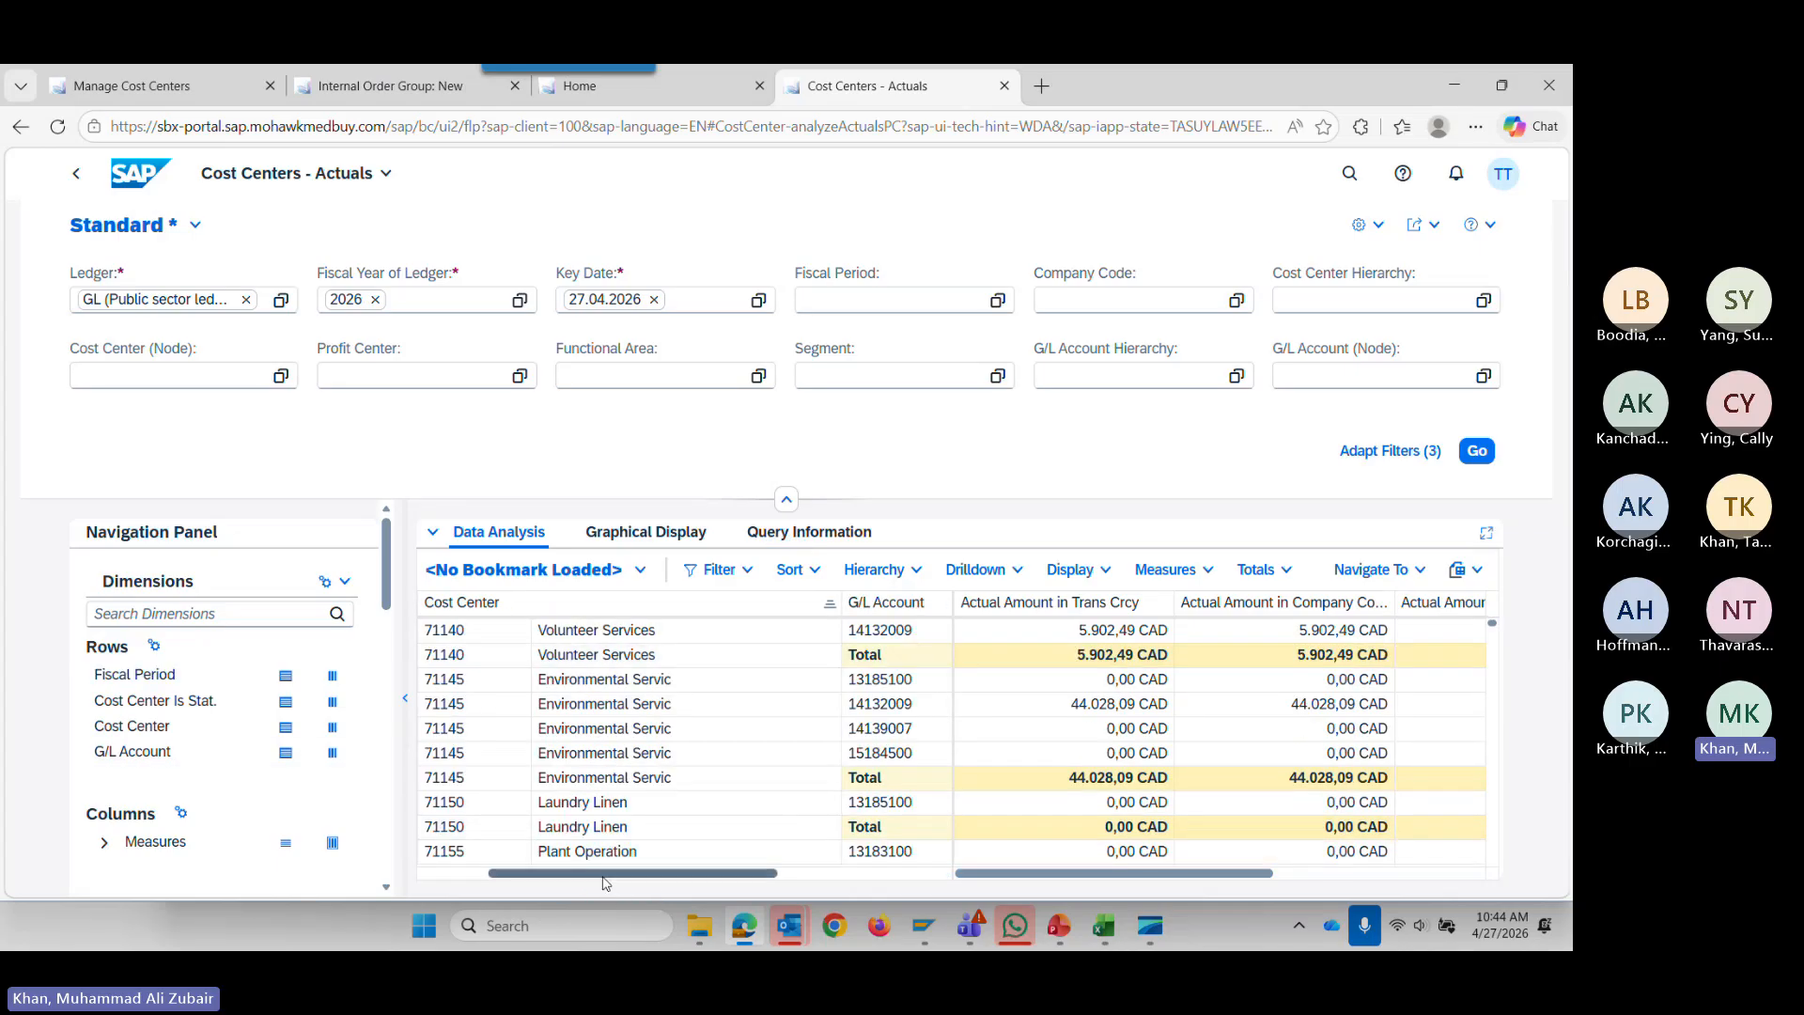
left_click_drag(606, 881, 383, 883)
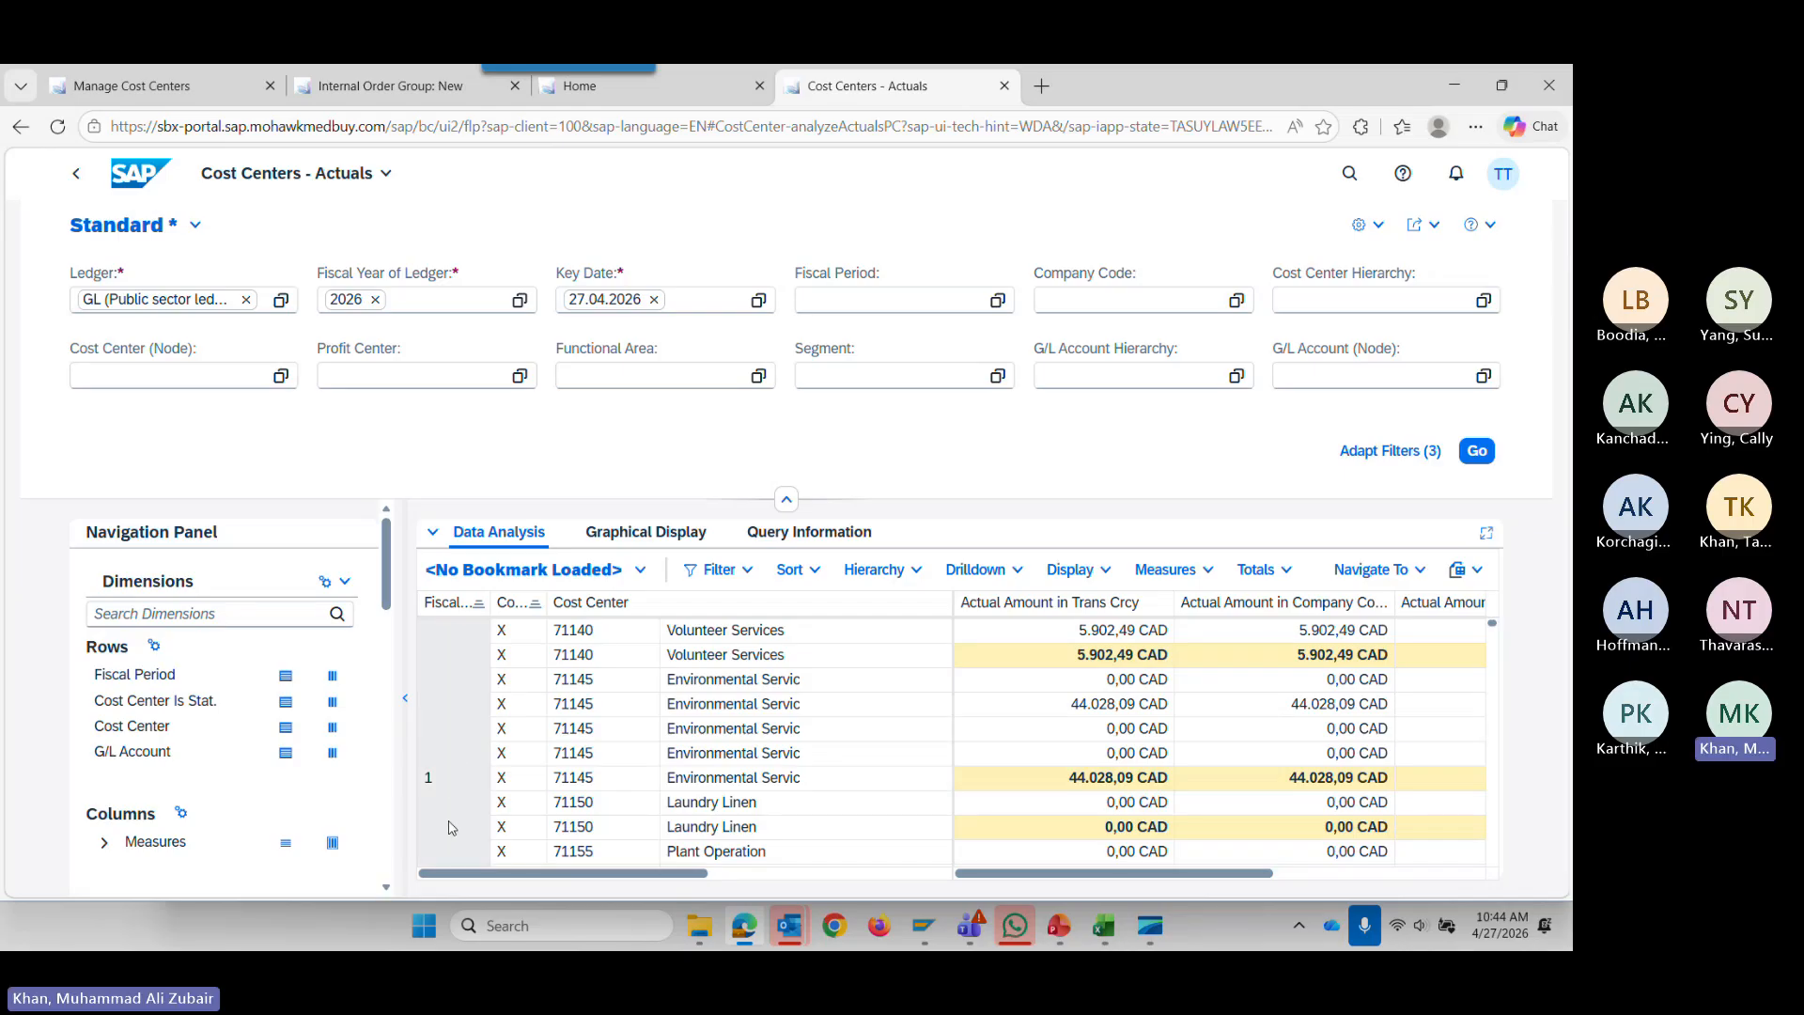
scroll(185, 798, "down", 3)
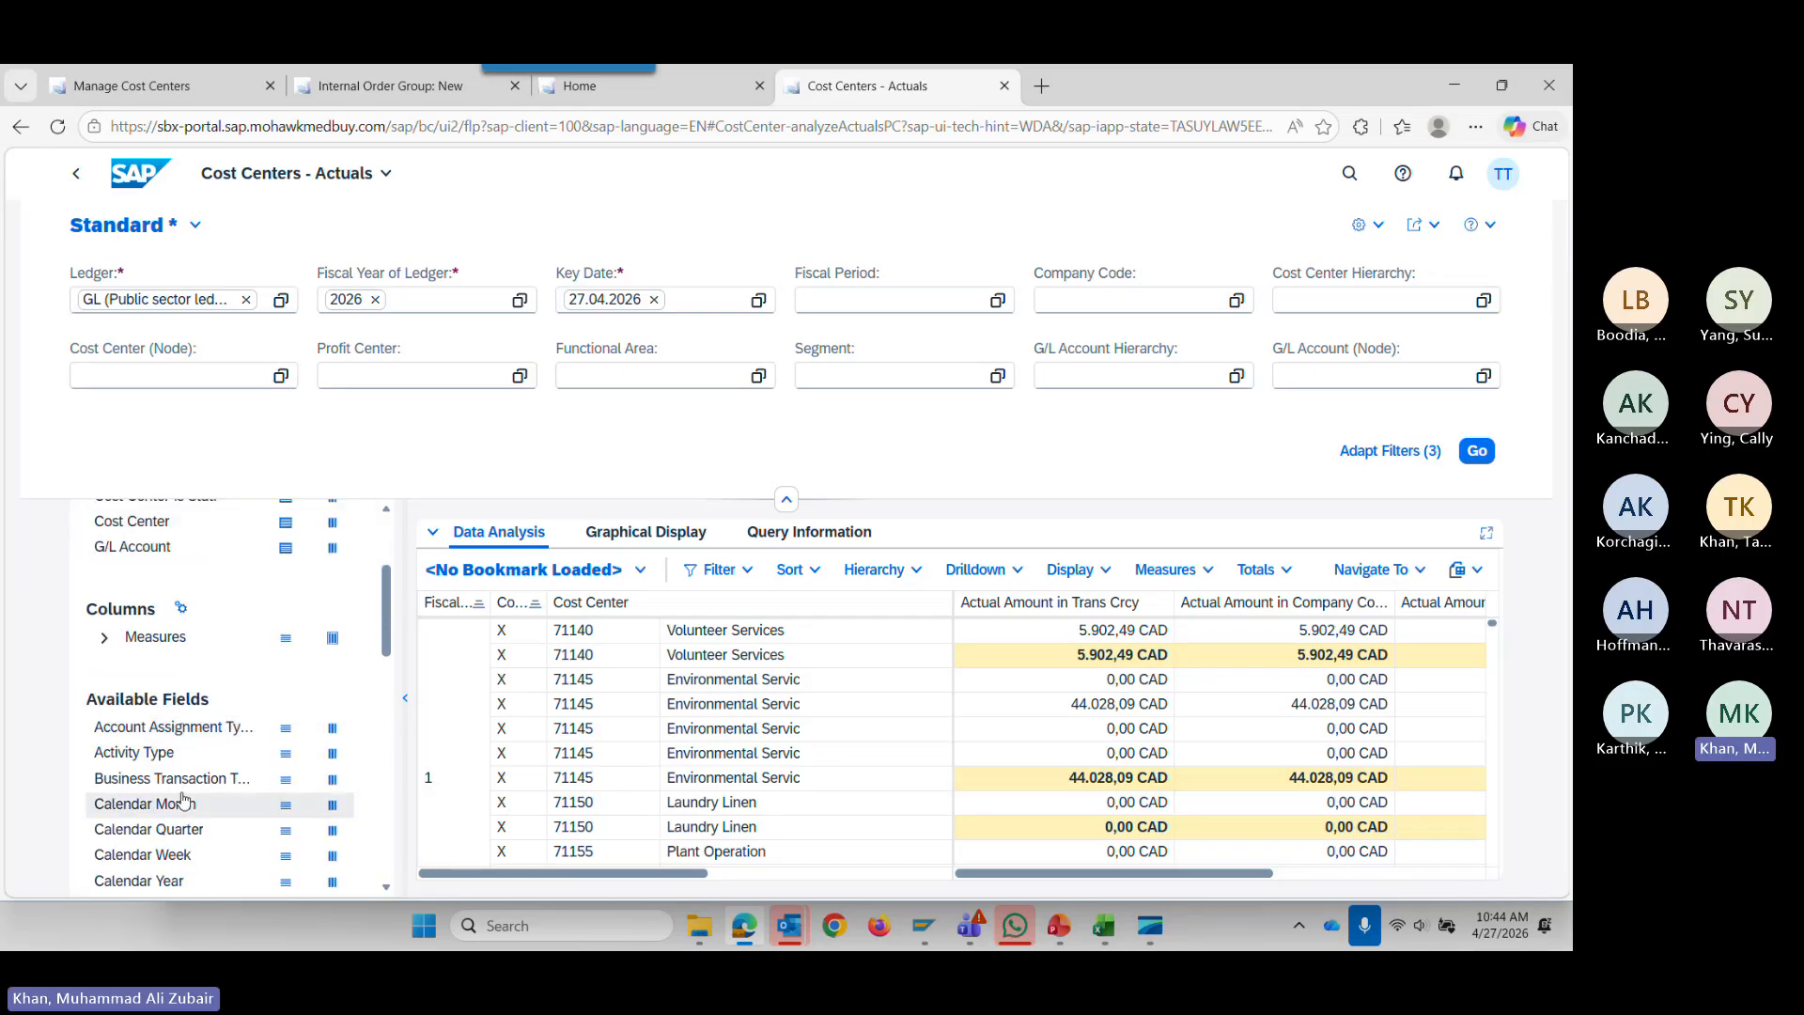
scroll(282, 751, "up", 2)
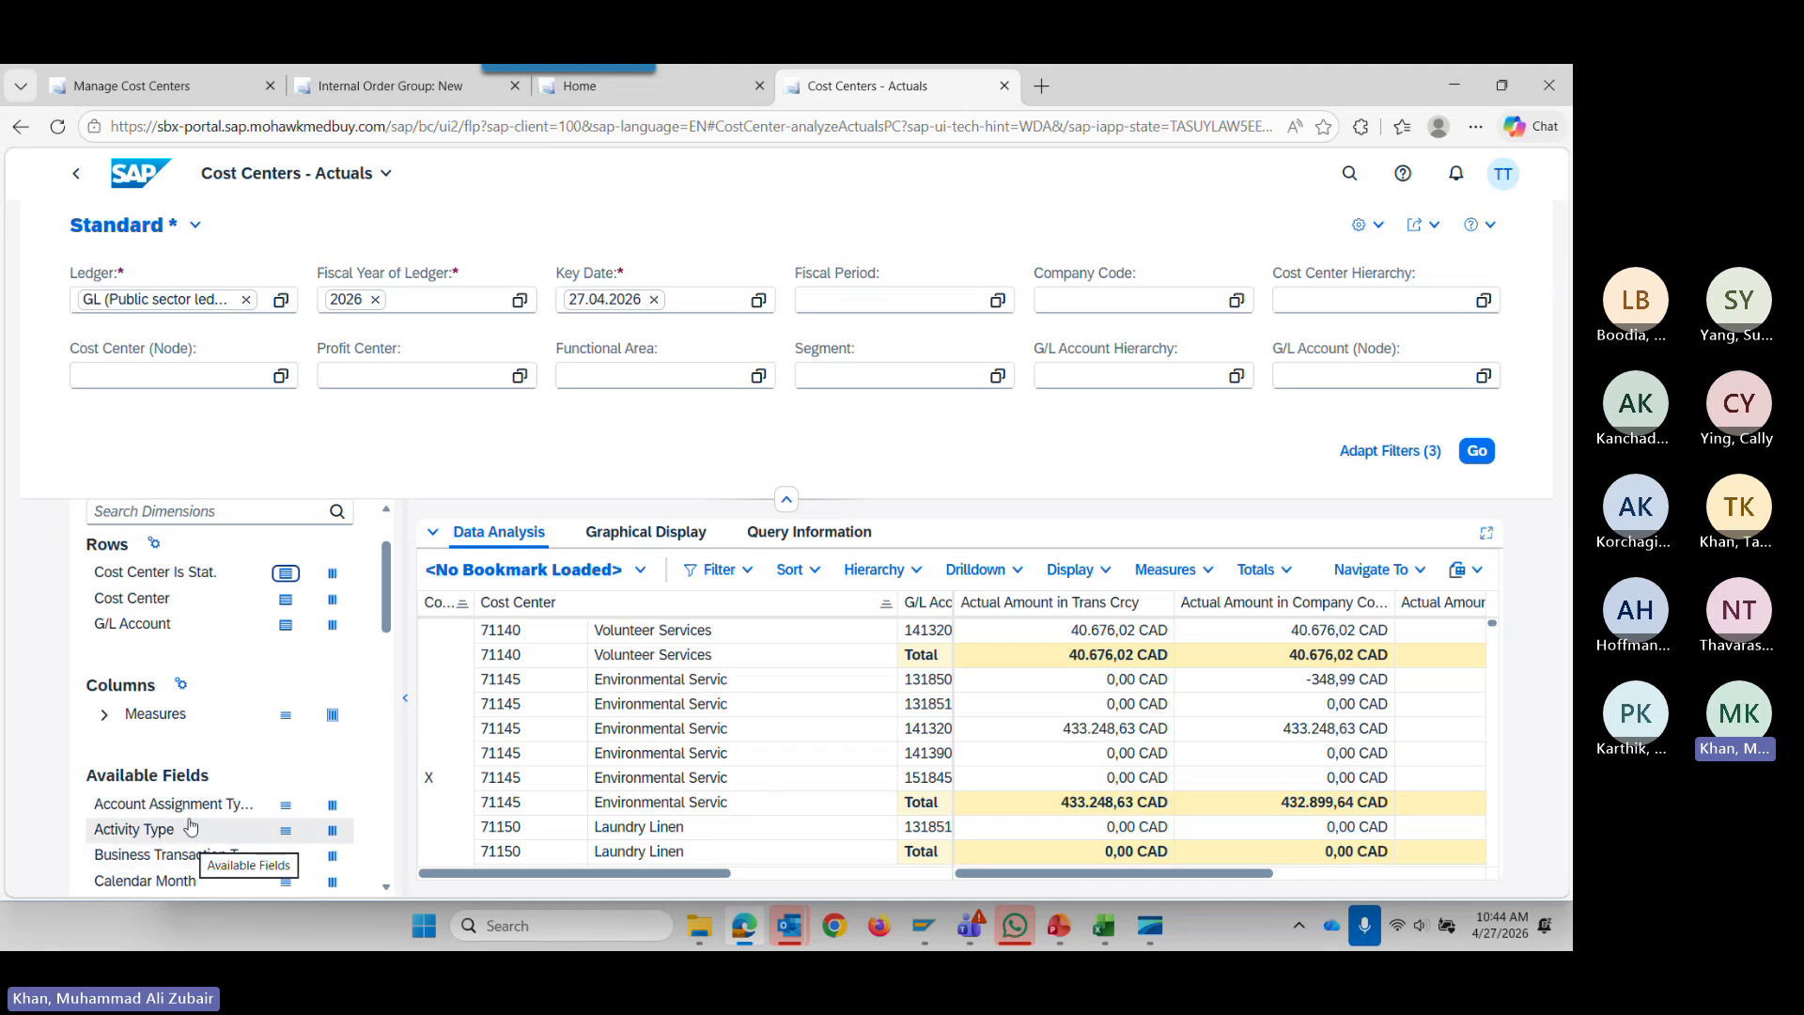
Add Calendar Month to the report columns and move it from the columns to the rows.
scroll(193, 802, "down", 1)
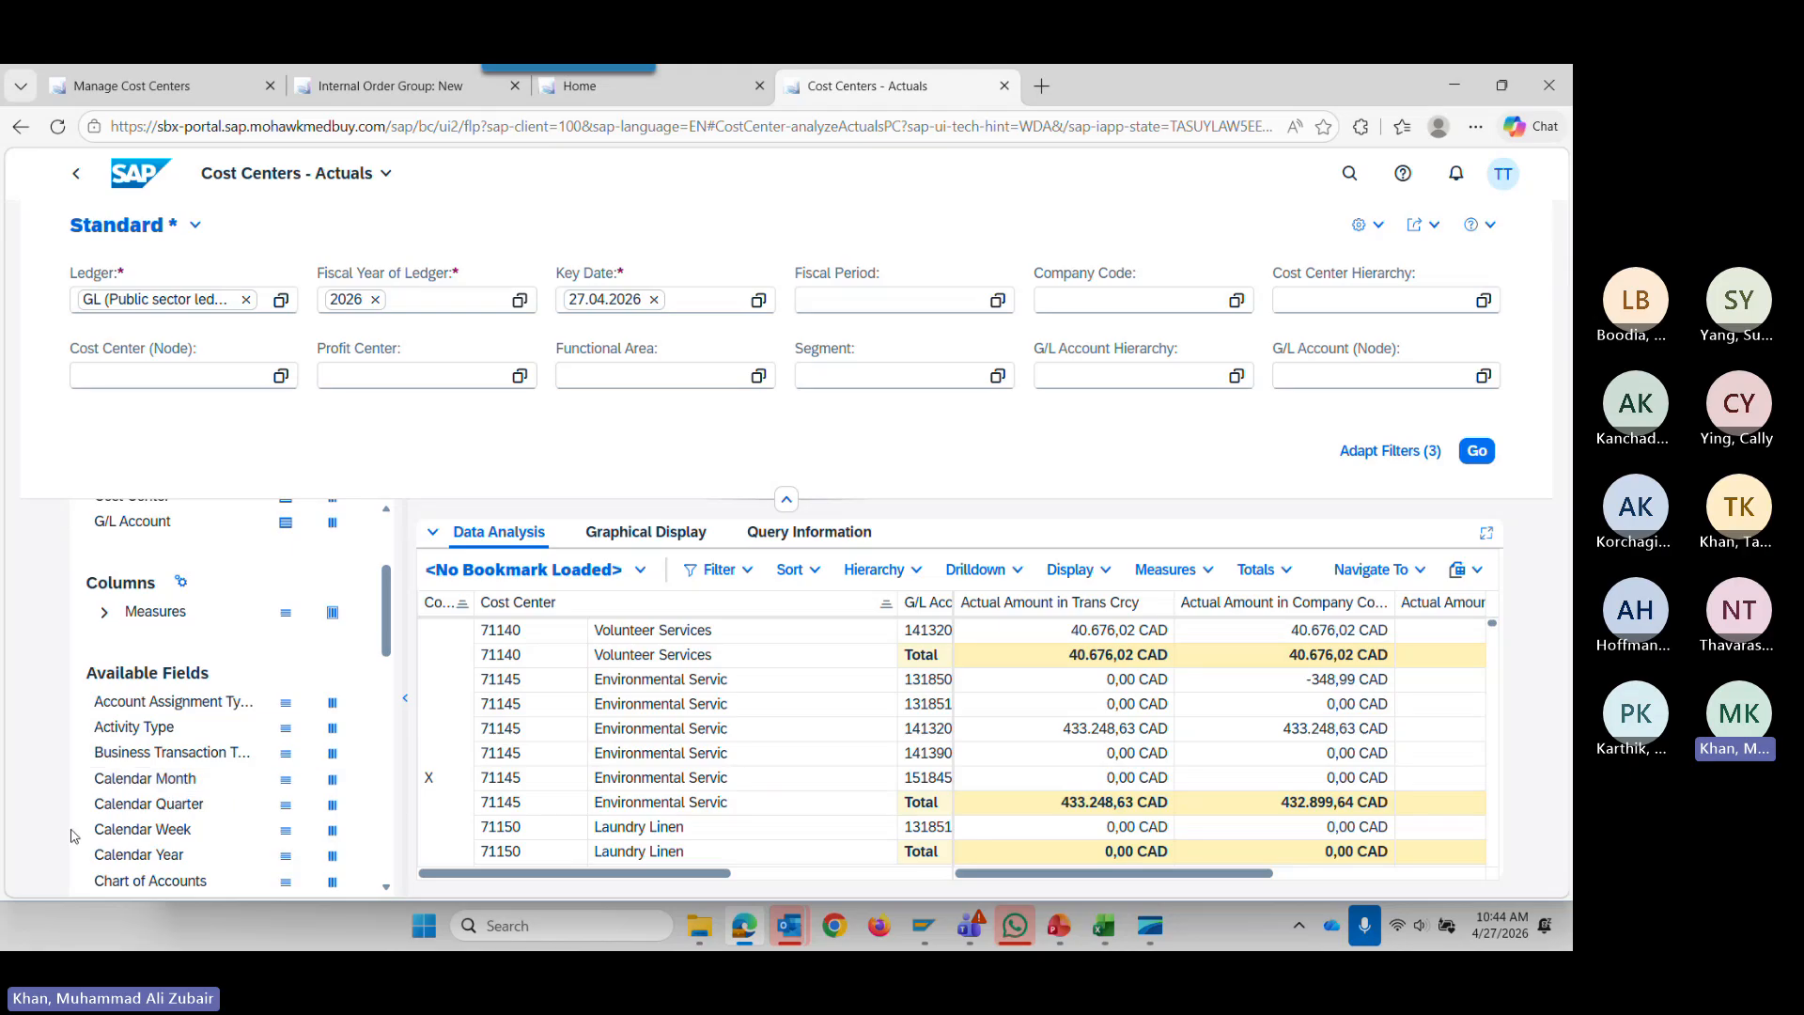
left_click(332, 779)
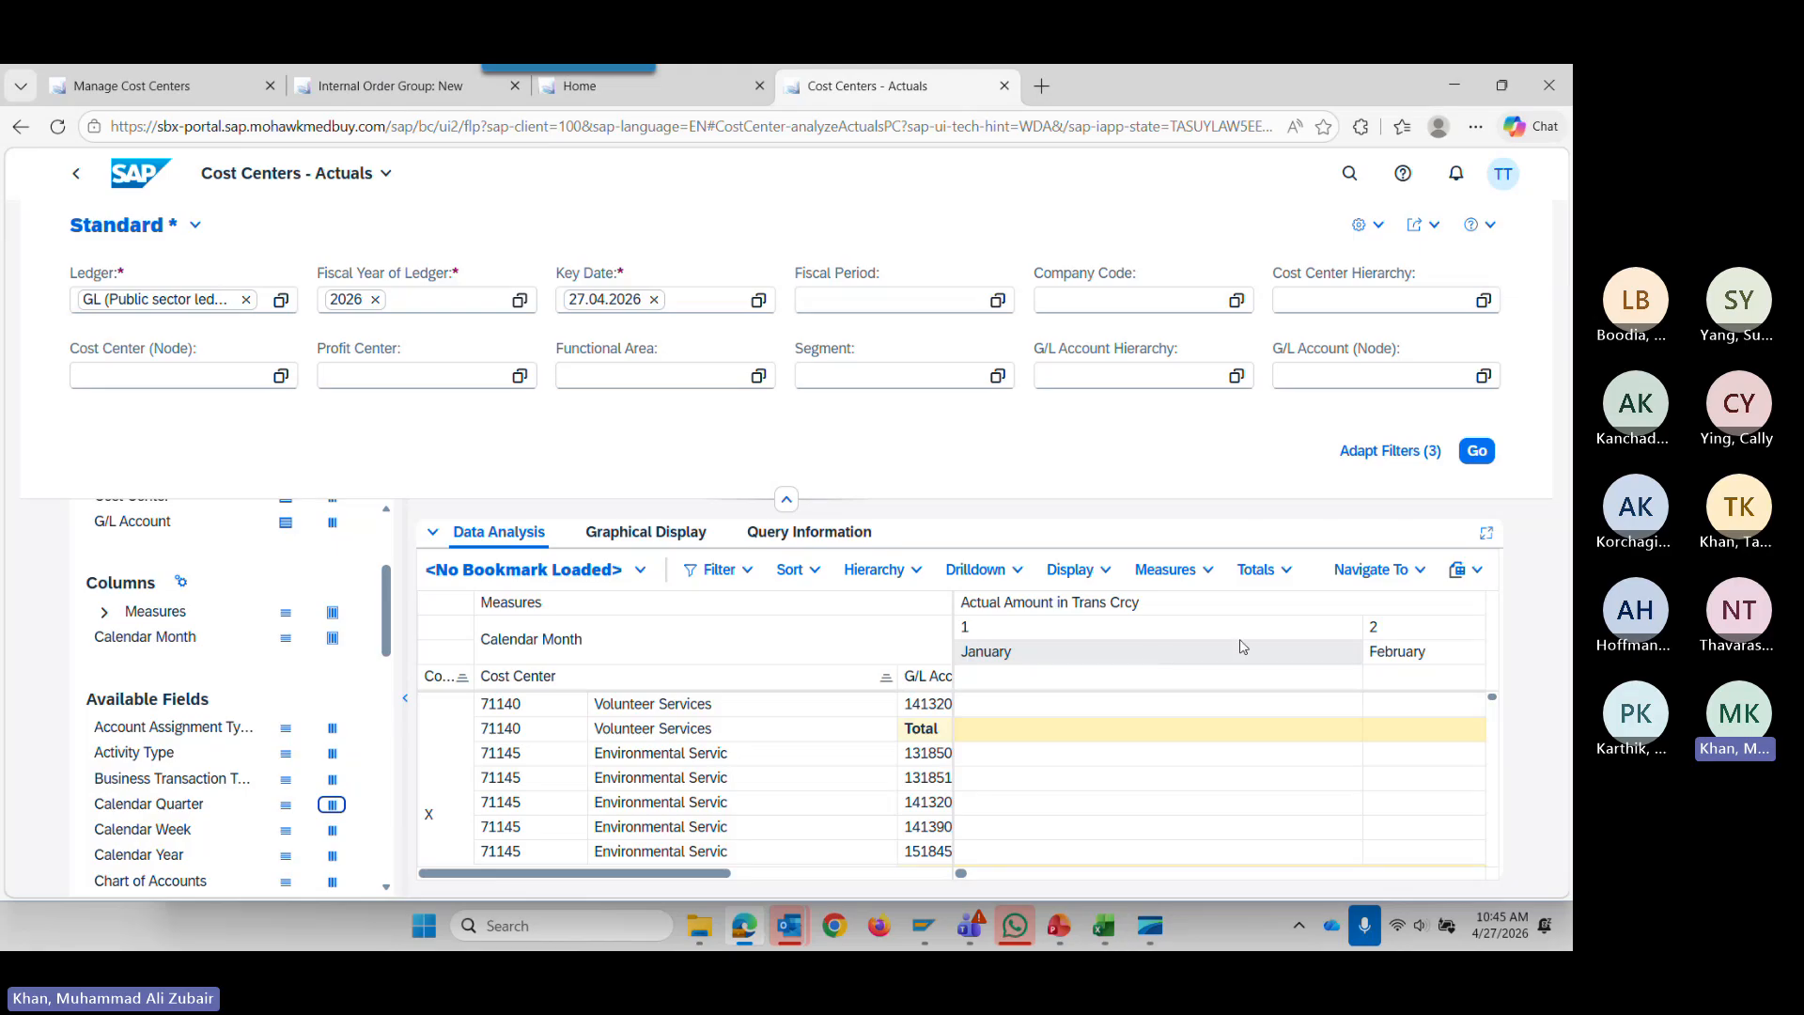
left_click(286, 639)
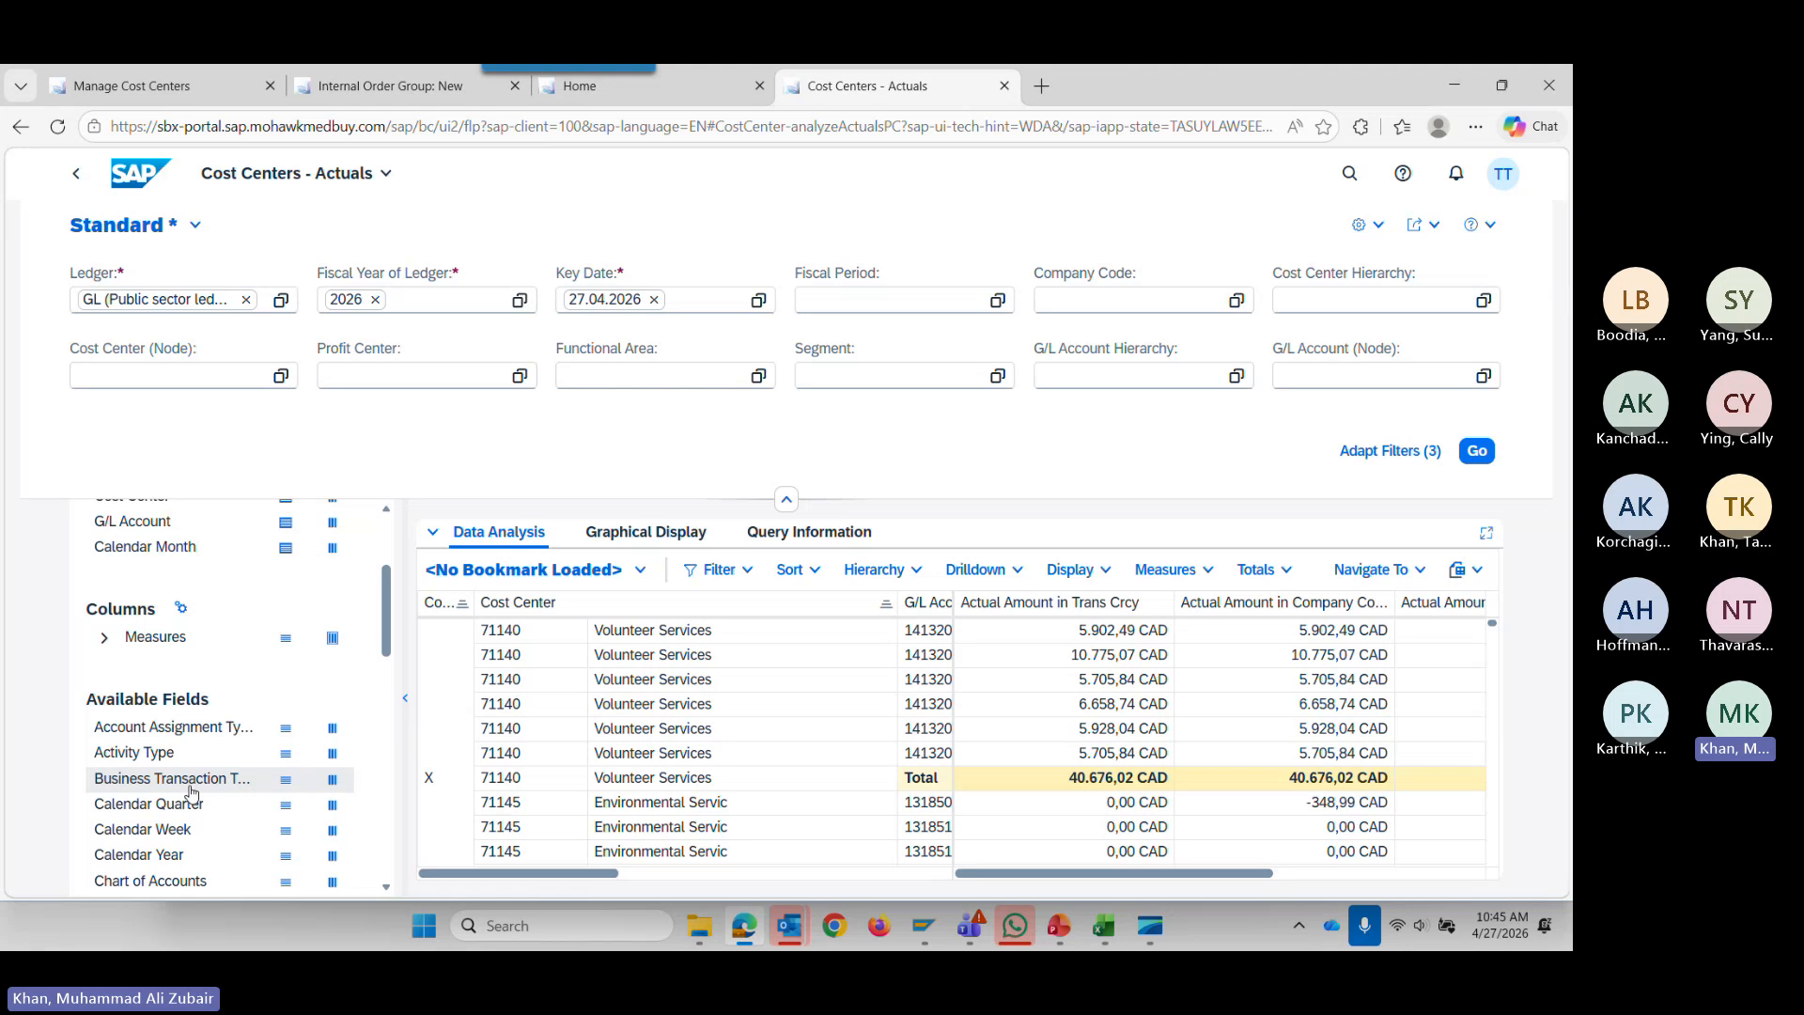
Review the report's export choices and the filter choices for the Actual Amount in Trans Crcy measure.
left_click(1477, 571)
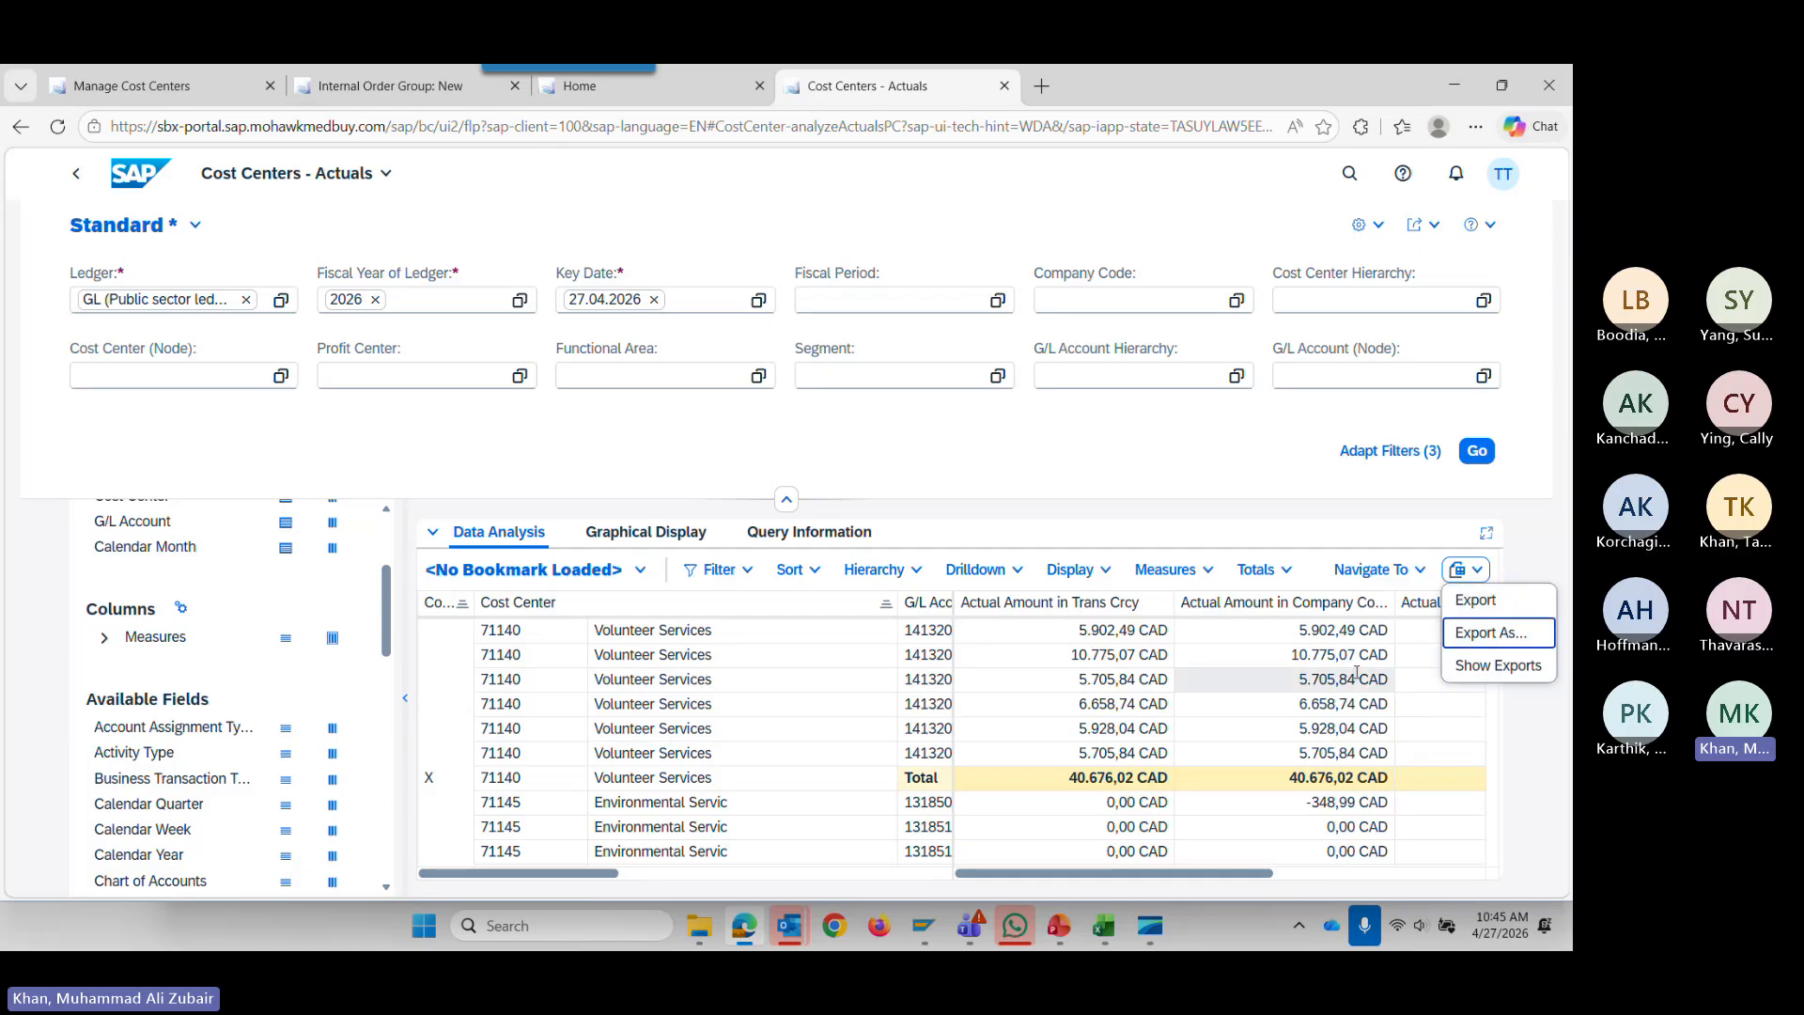
key("Escape")
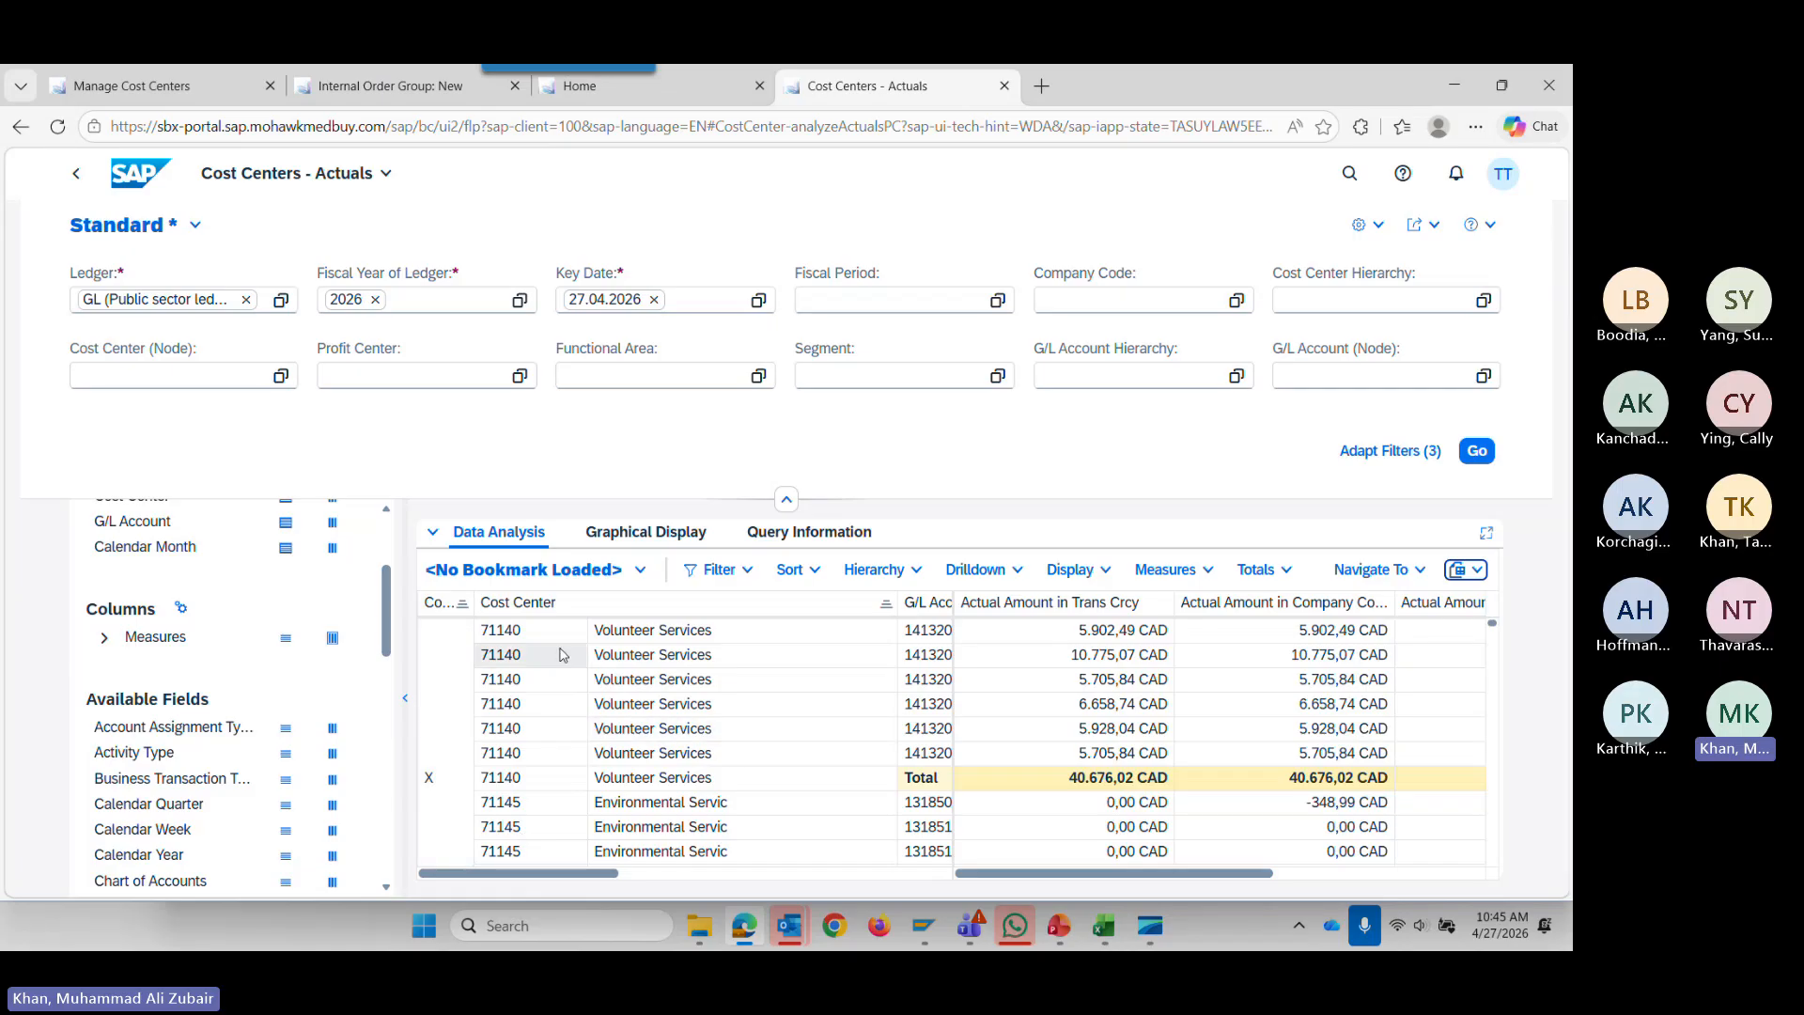
left_click(1084, 602)
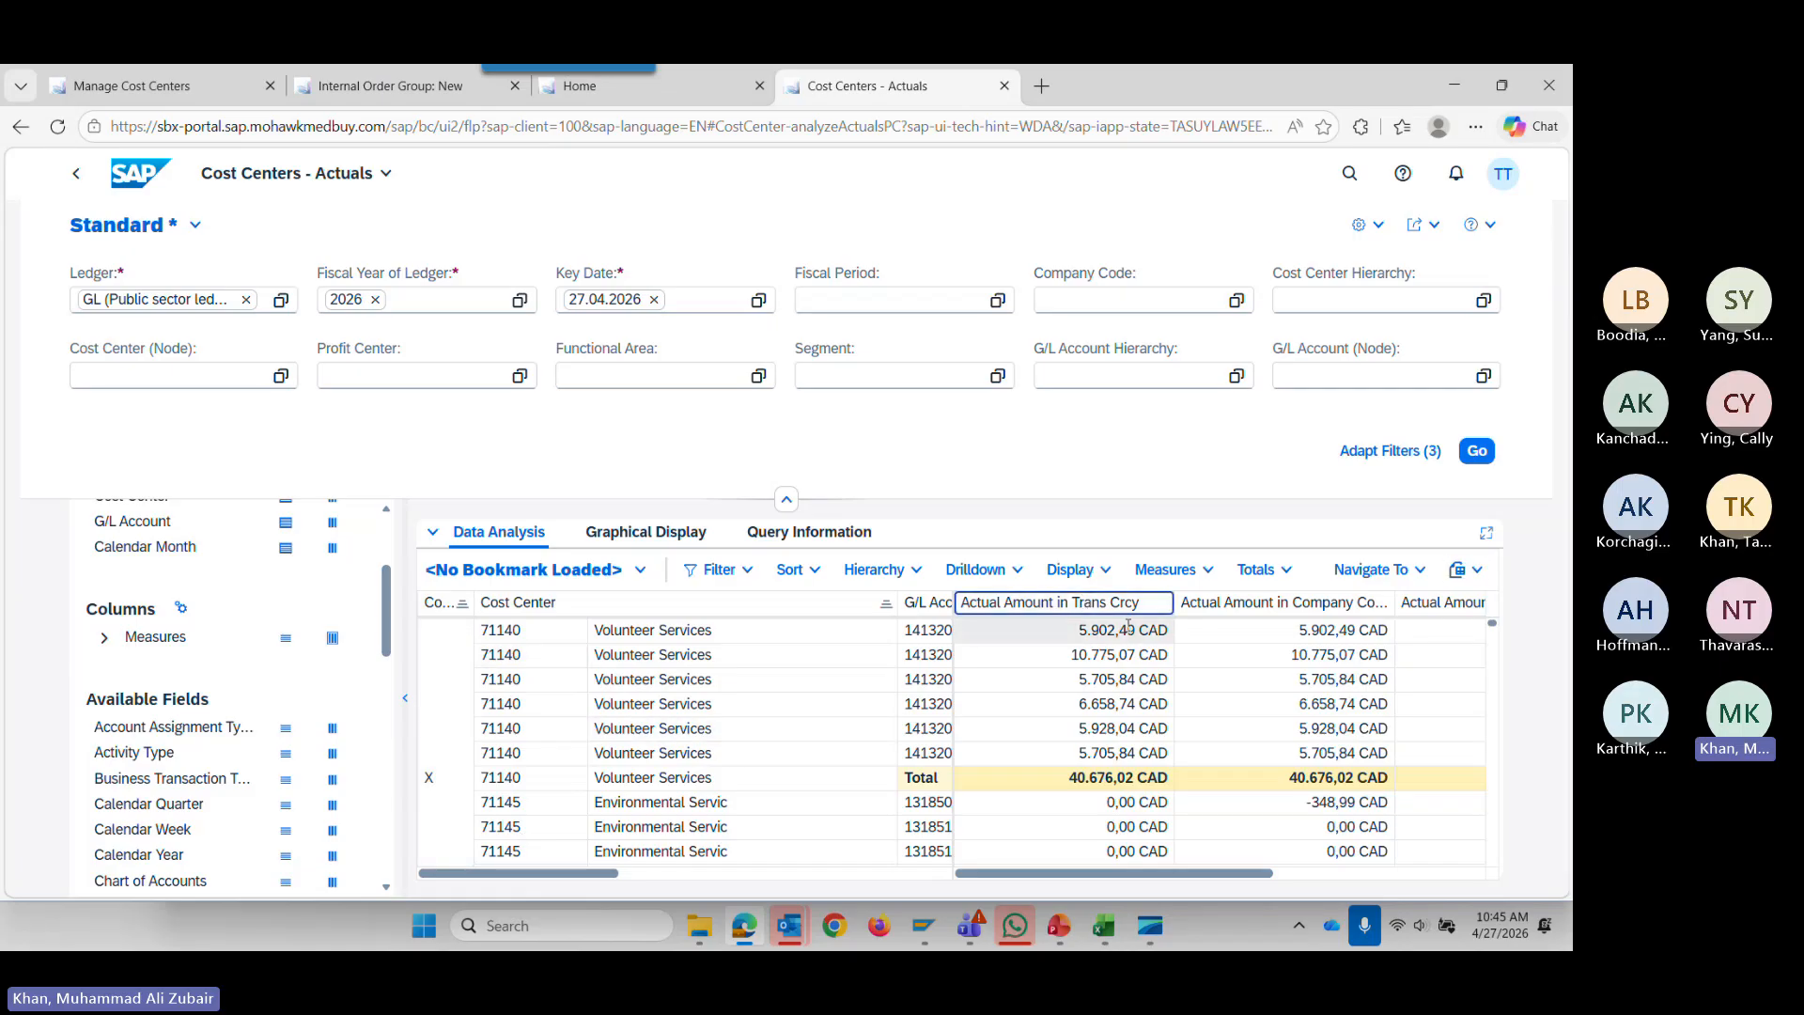
left_click(745, 573)
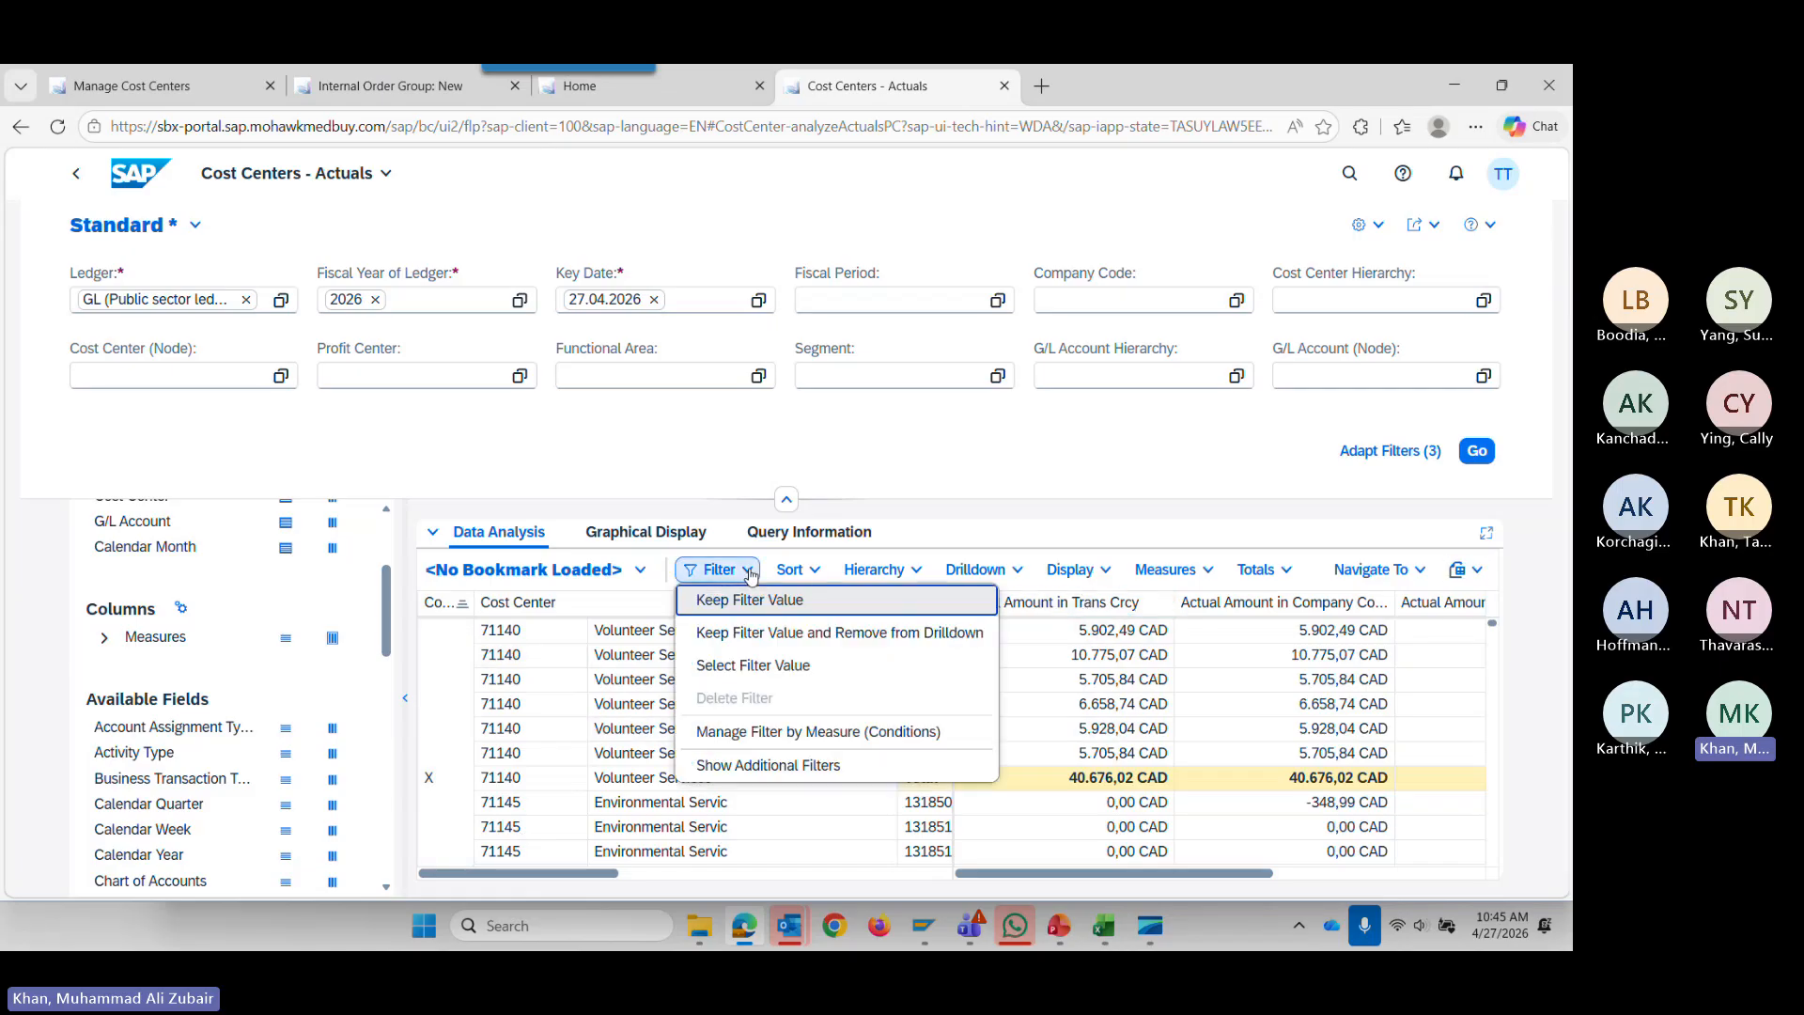
left_click(974, 440)
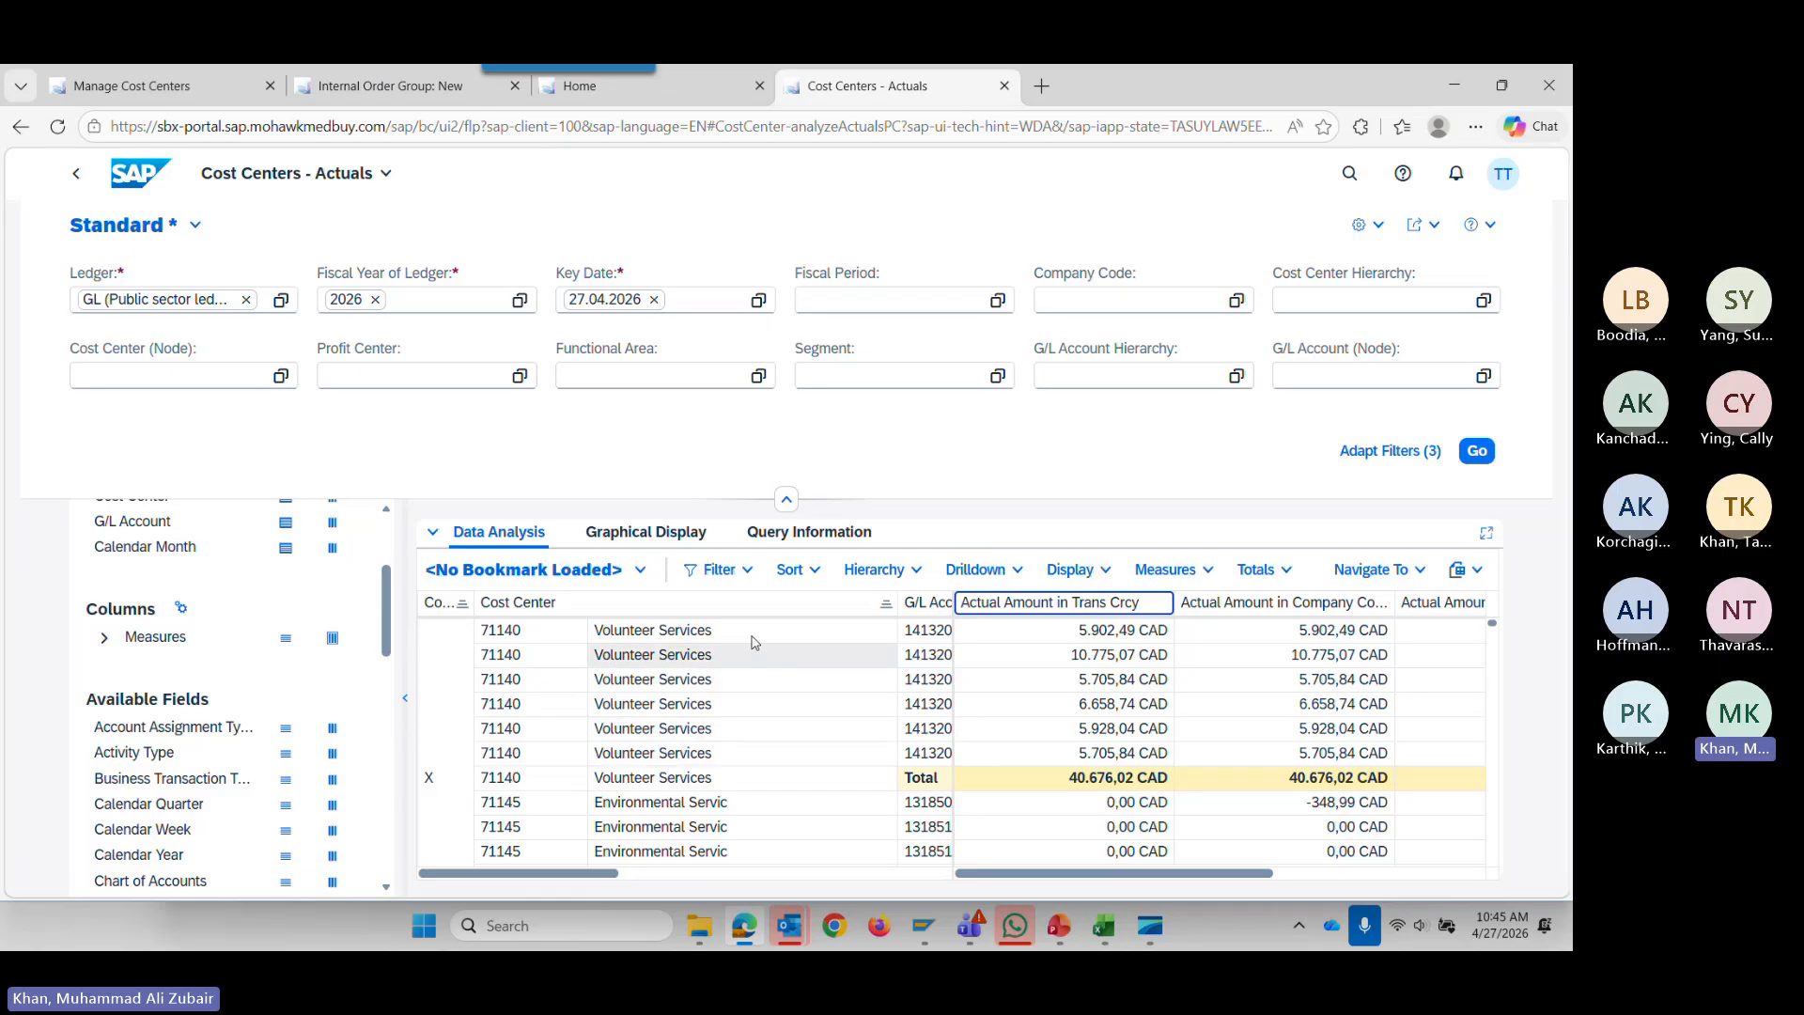
Switch to the Manage Overhead Cost Accounting deck in PowerPoint and go past Cost Center Reporting to the SKF Reporting (1 of 3) slide.
mouse_move(1059, 925)
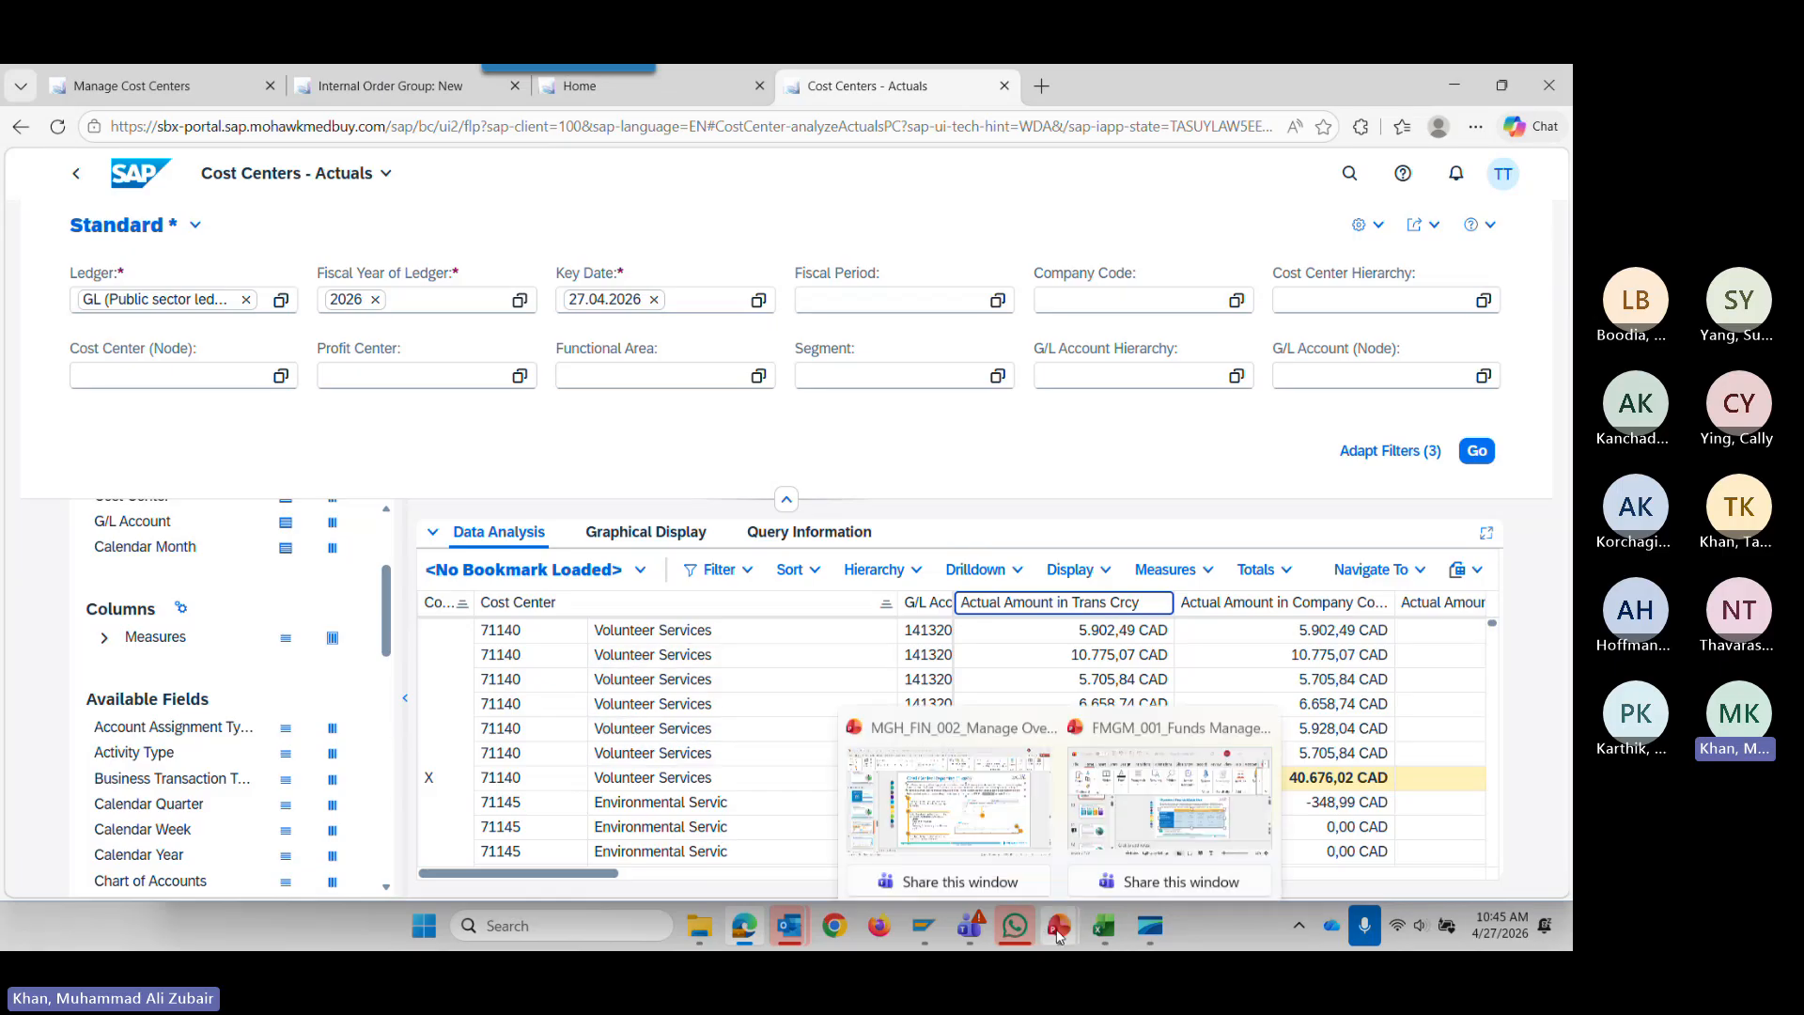
left_click(986, 817)
scroll(123, 657, "down", 3)
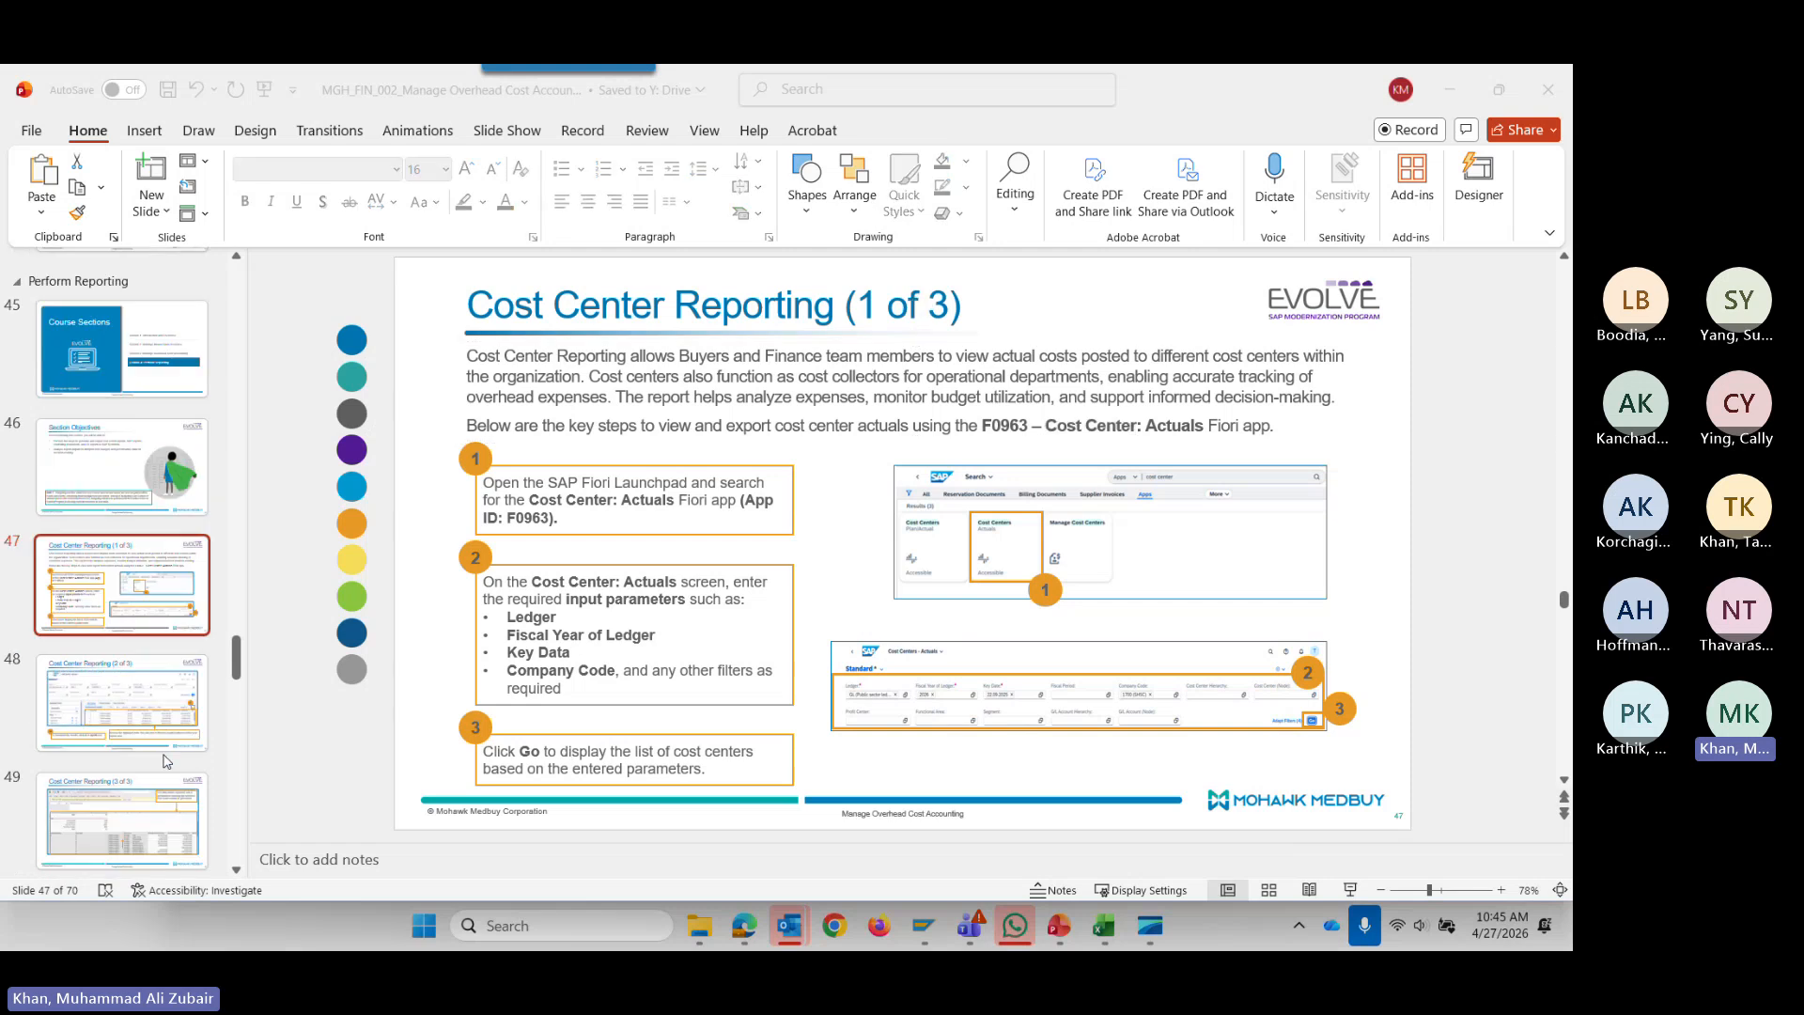
left_click(129, 763)
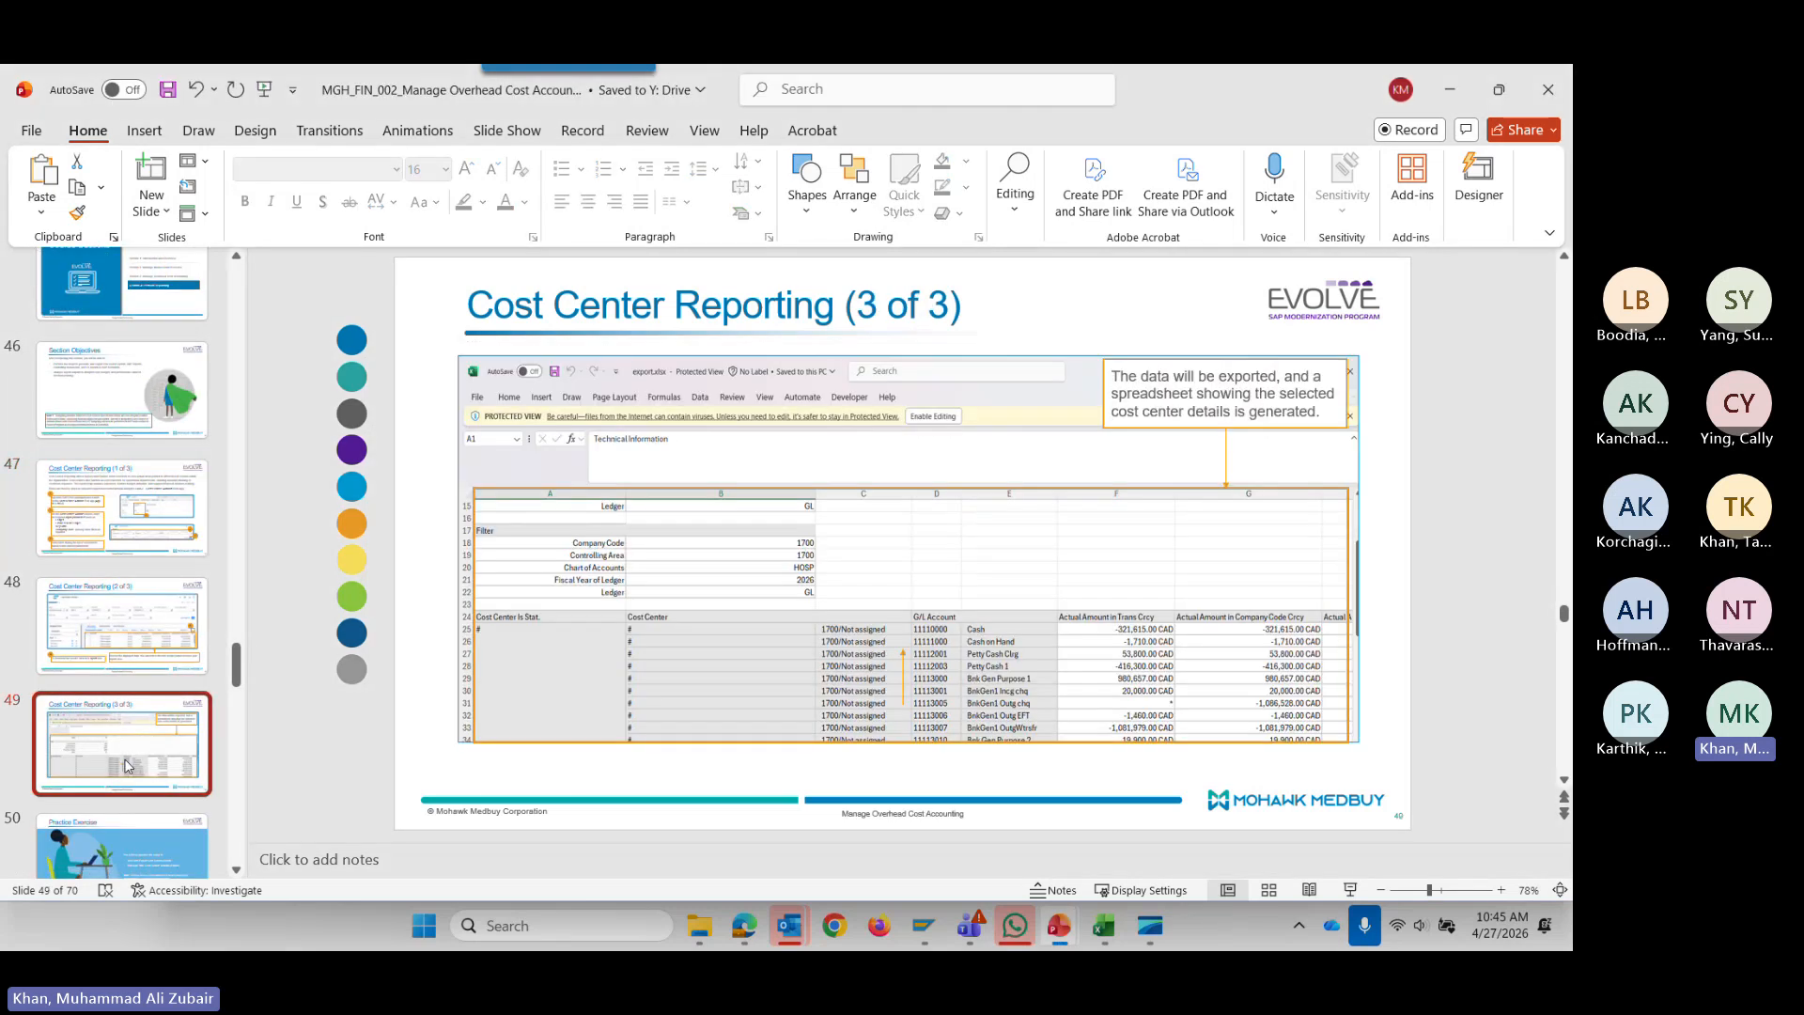
scroll(126, 757, "down", 5)
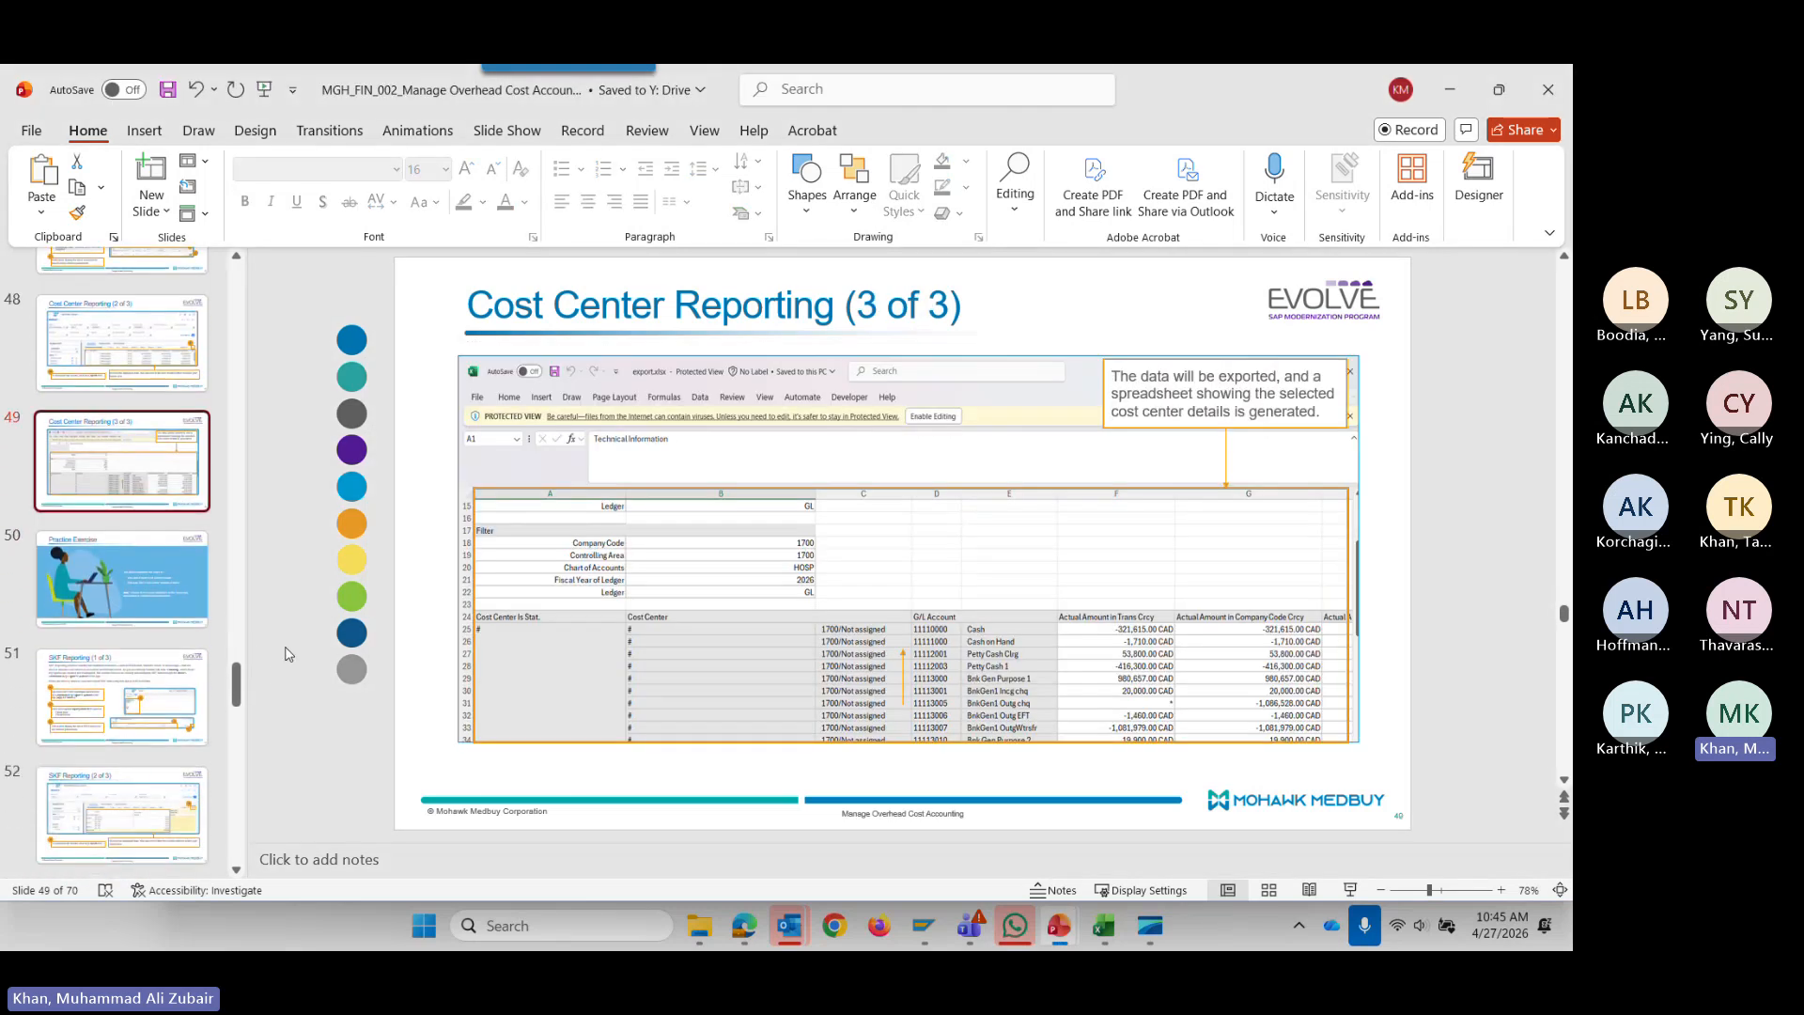
left_click(122, 700)
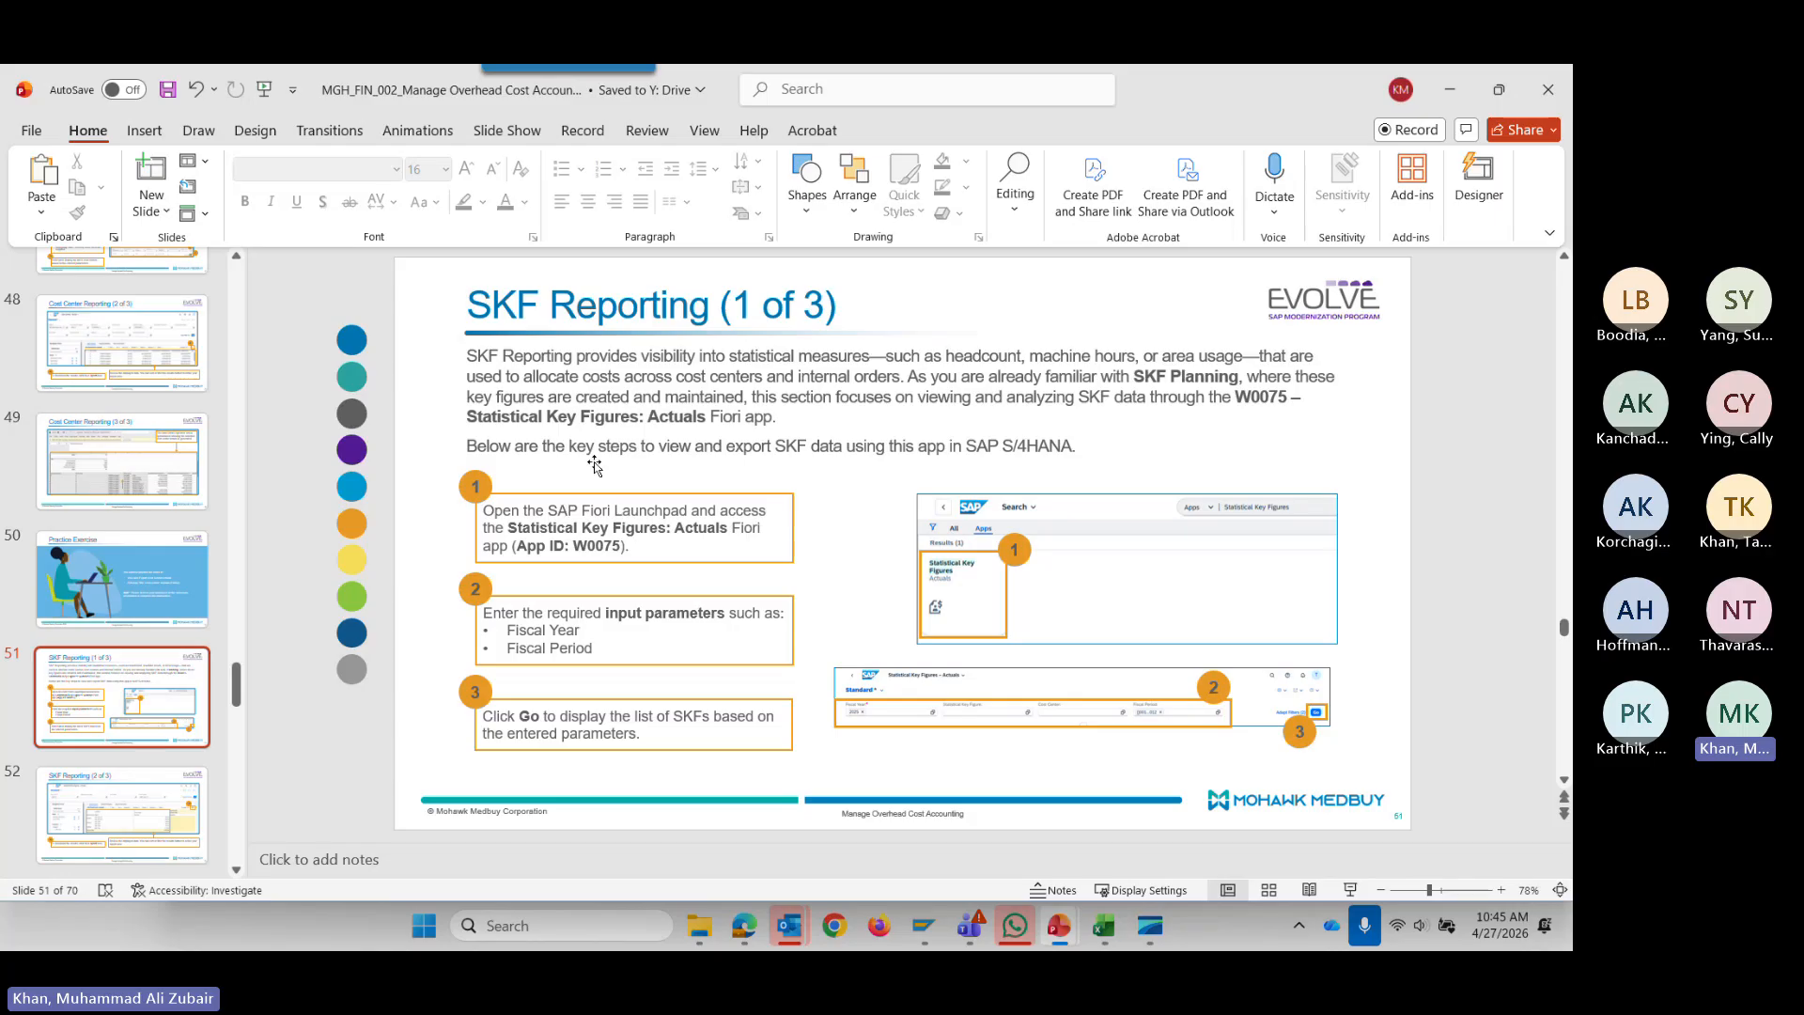
left_click(475, 307)
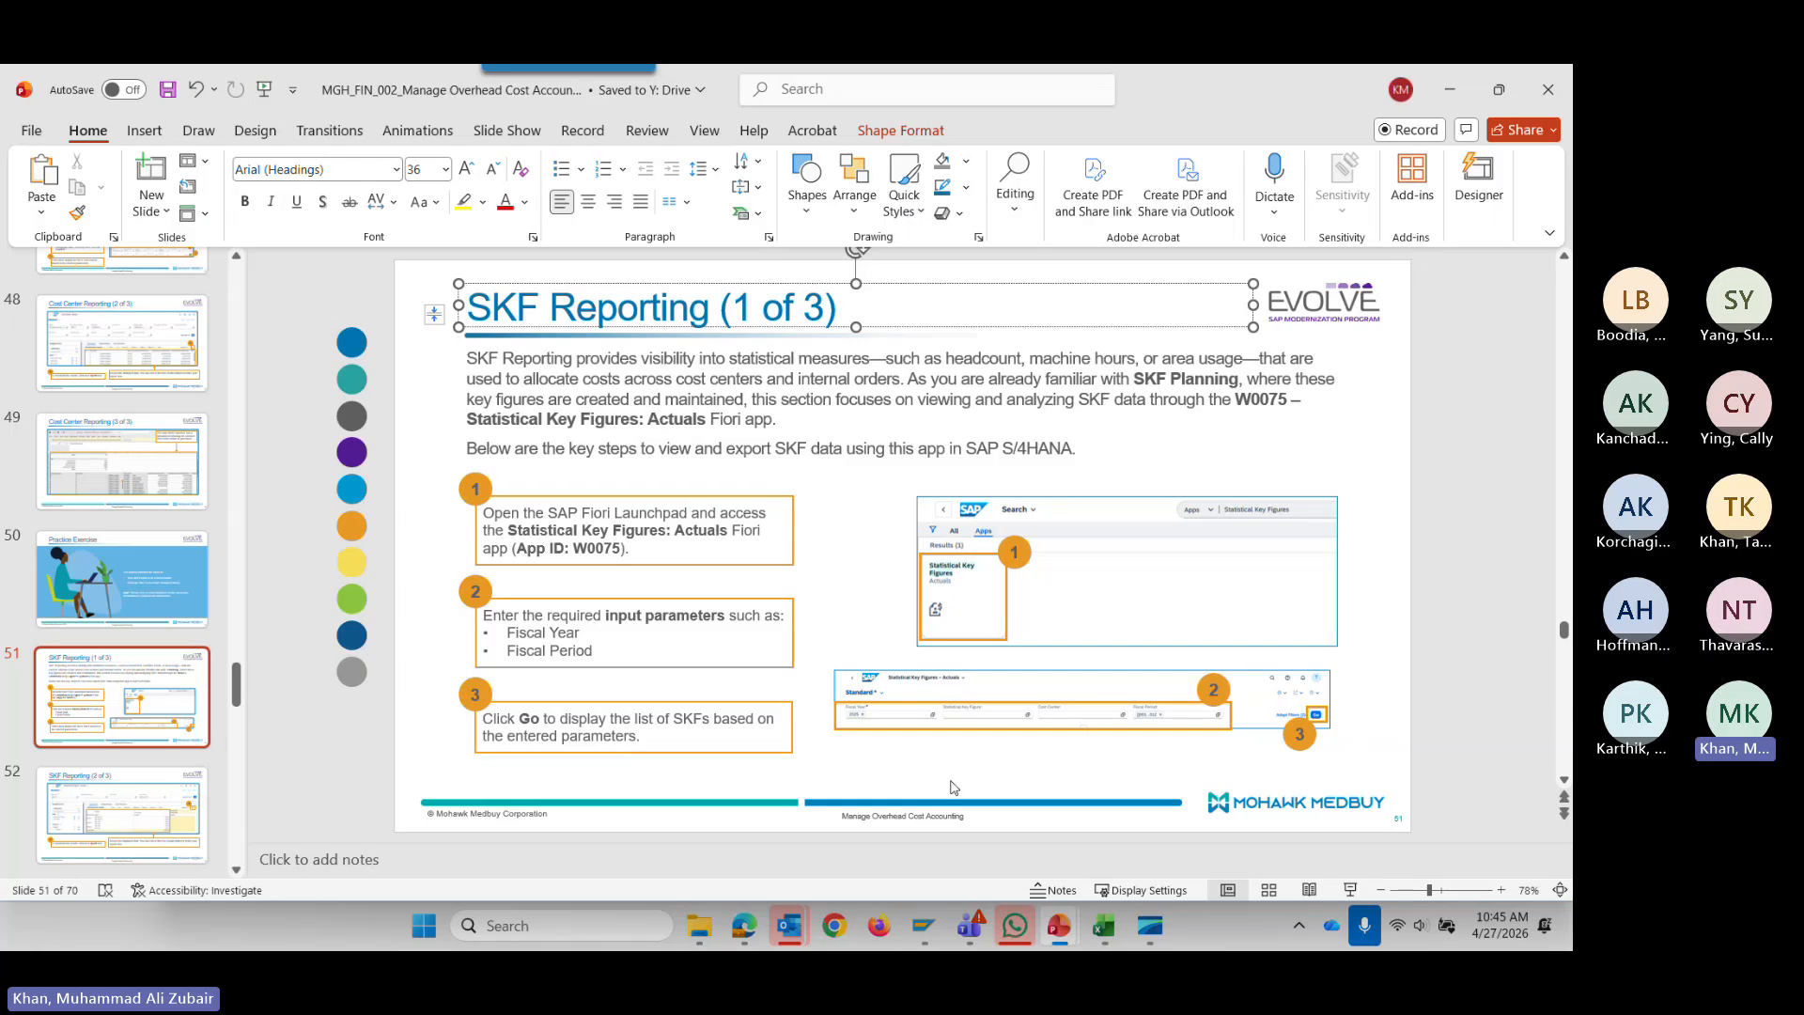
Switch to the Fiori app workbook in Excel, point out SAP GUI reports S_ALR_87013611 and s_alr_87013645, and return to the SKF Reporting slide.
mouse_move(1103, 925)
left_click(1077, 773)
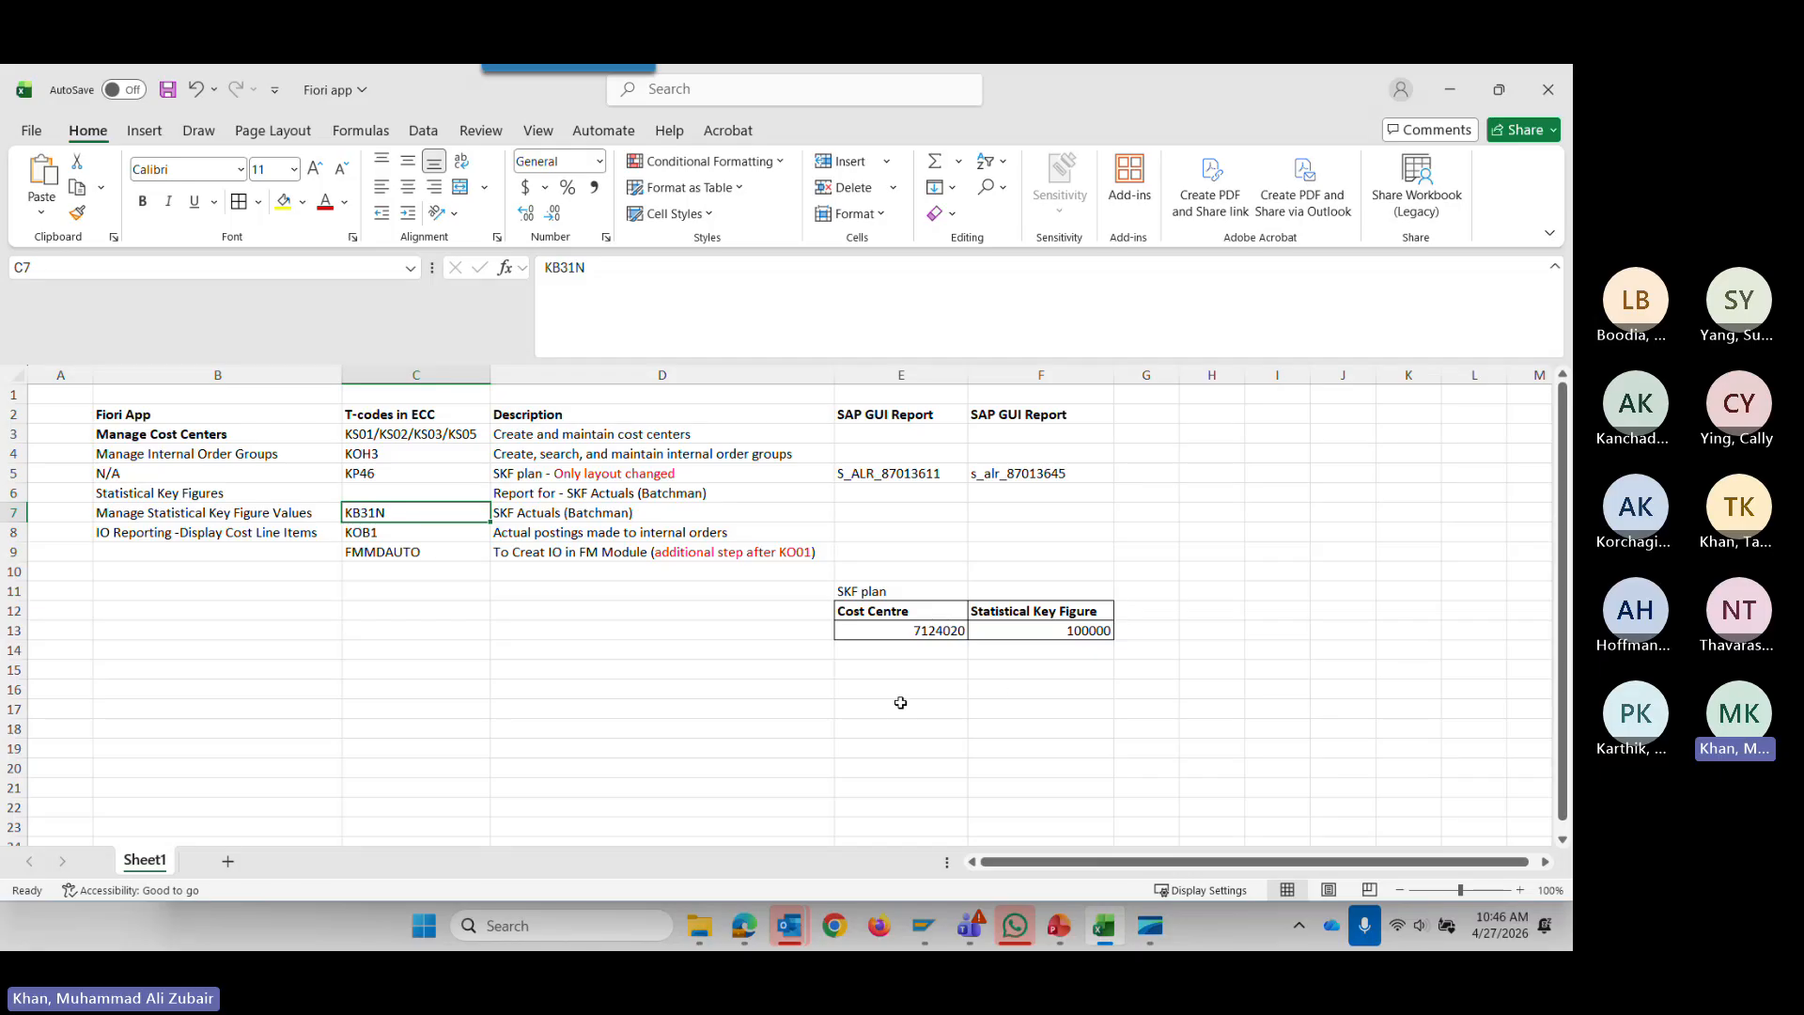
left_click(1033, 475)
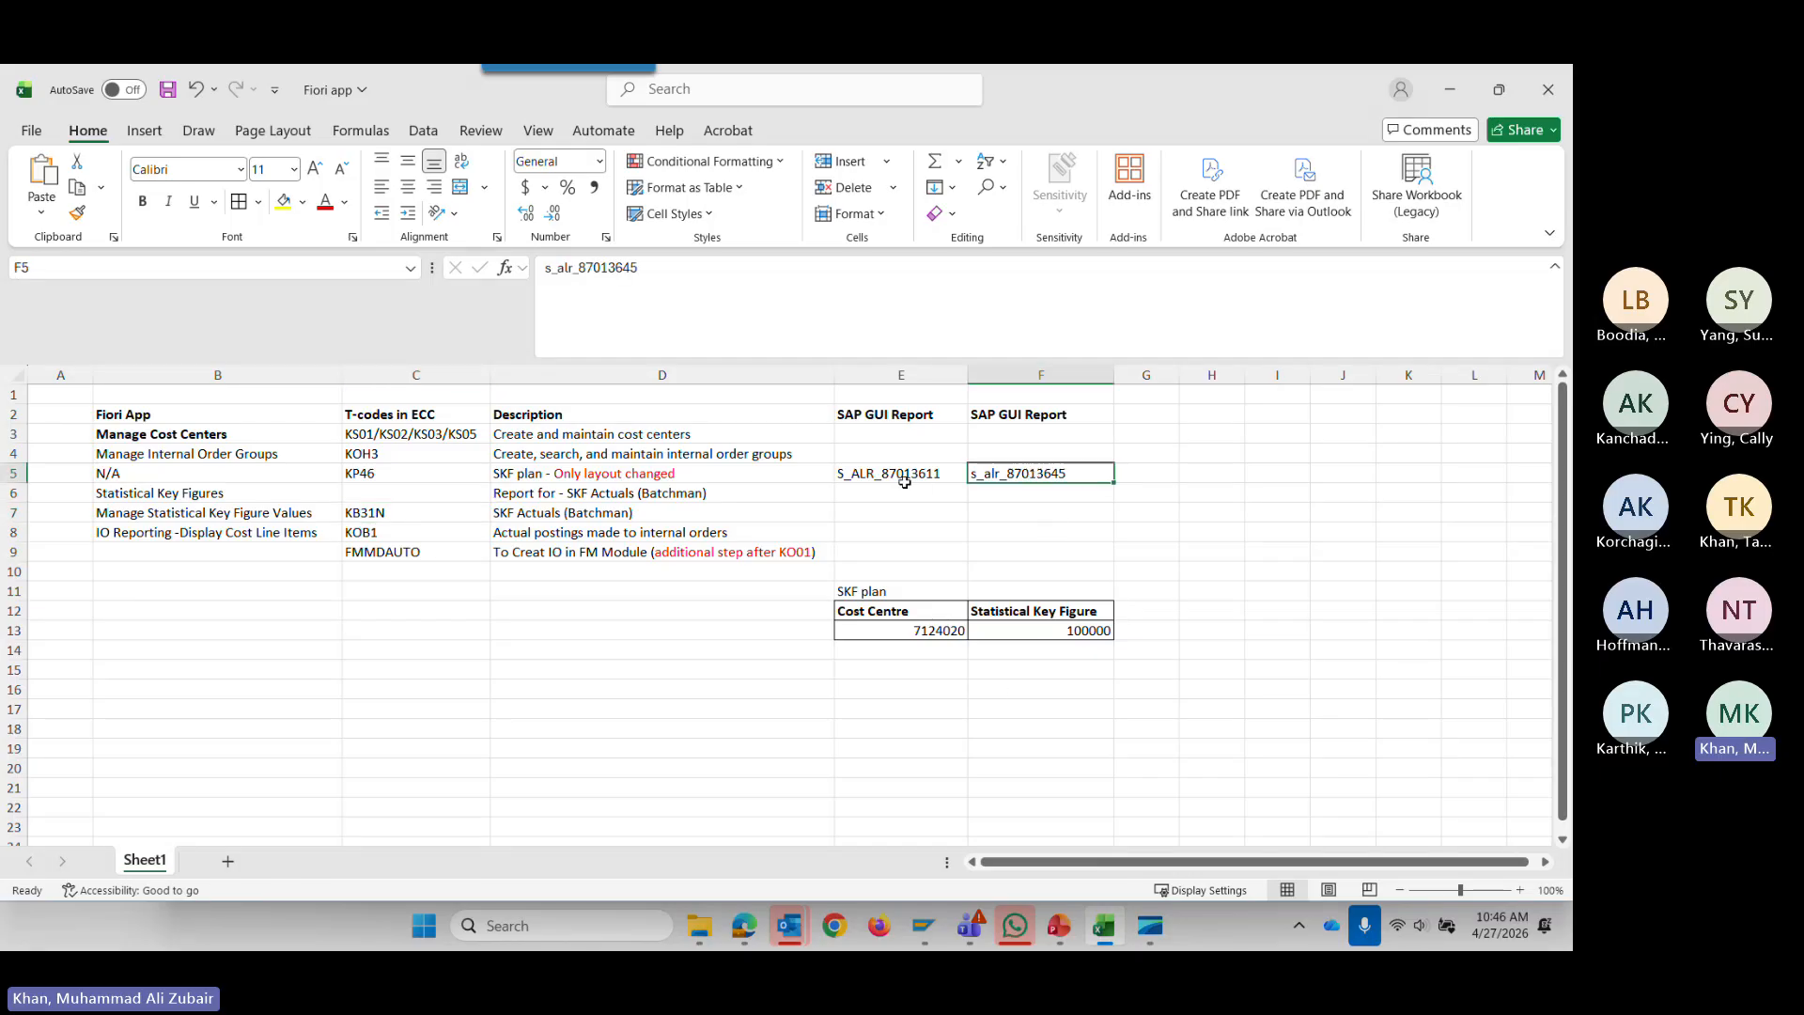
left_click_drag(906, 481, 991, 488)
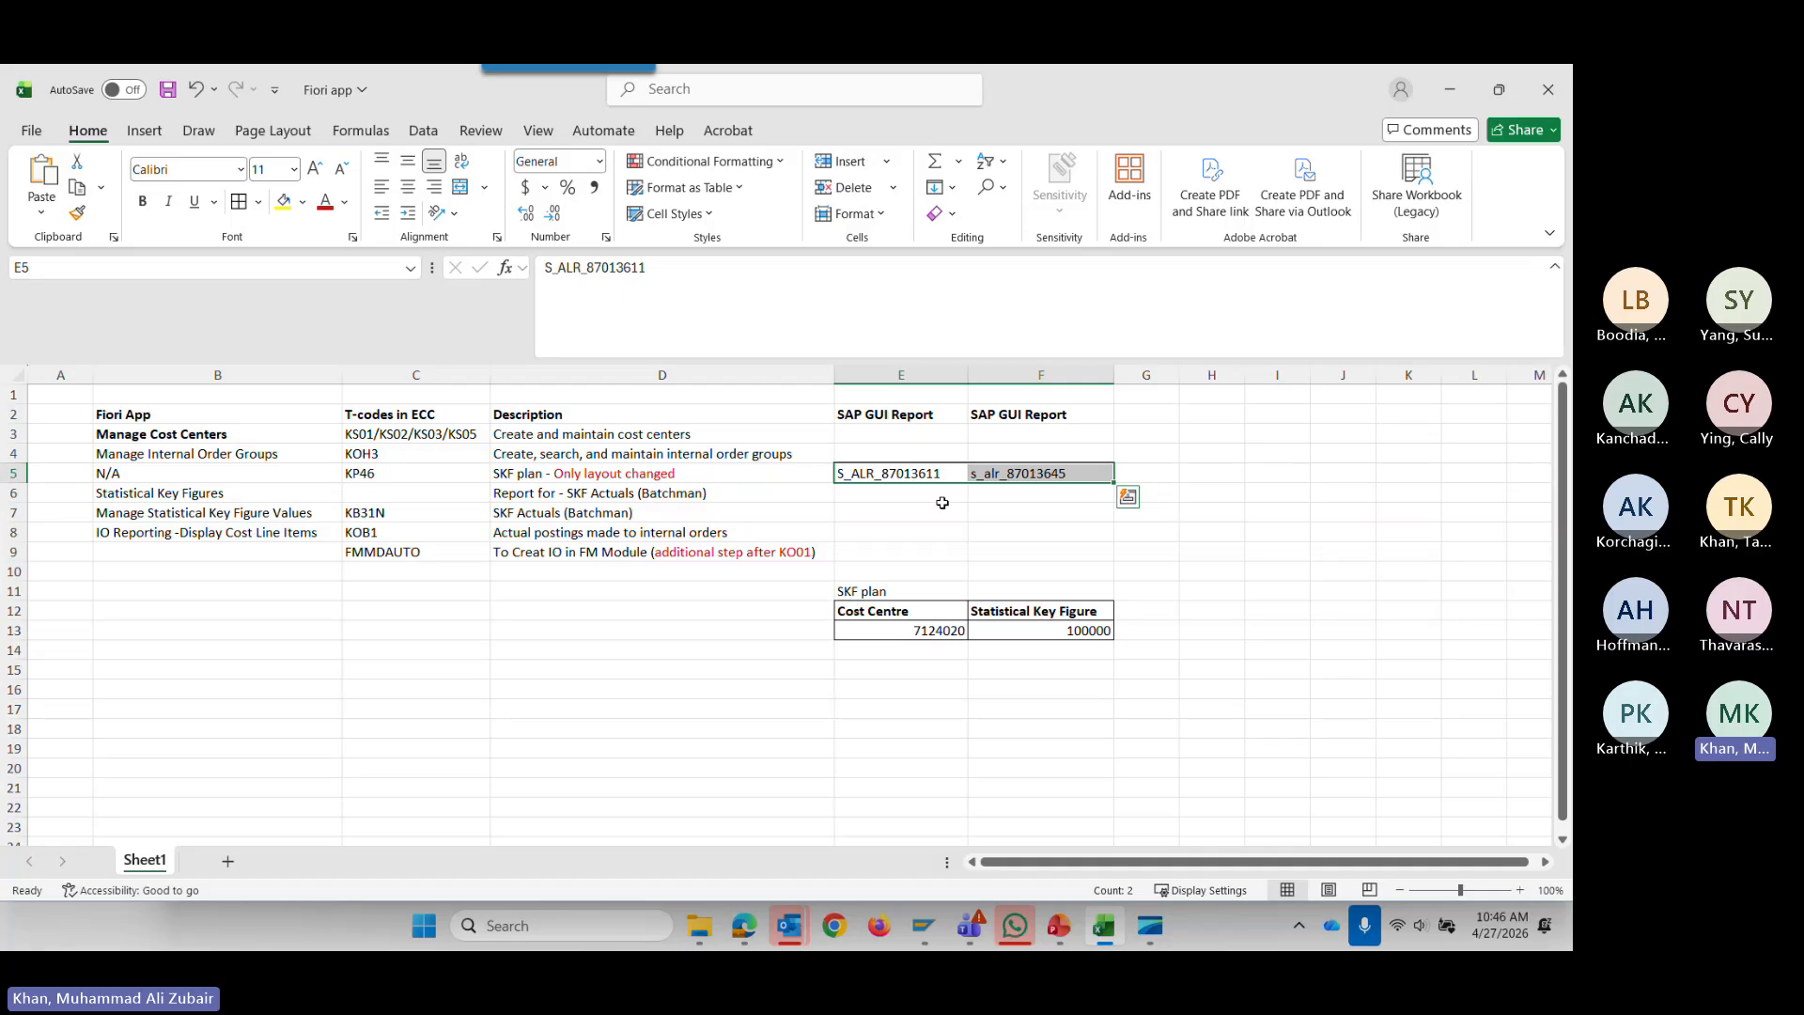
left_click(1450, 91)
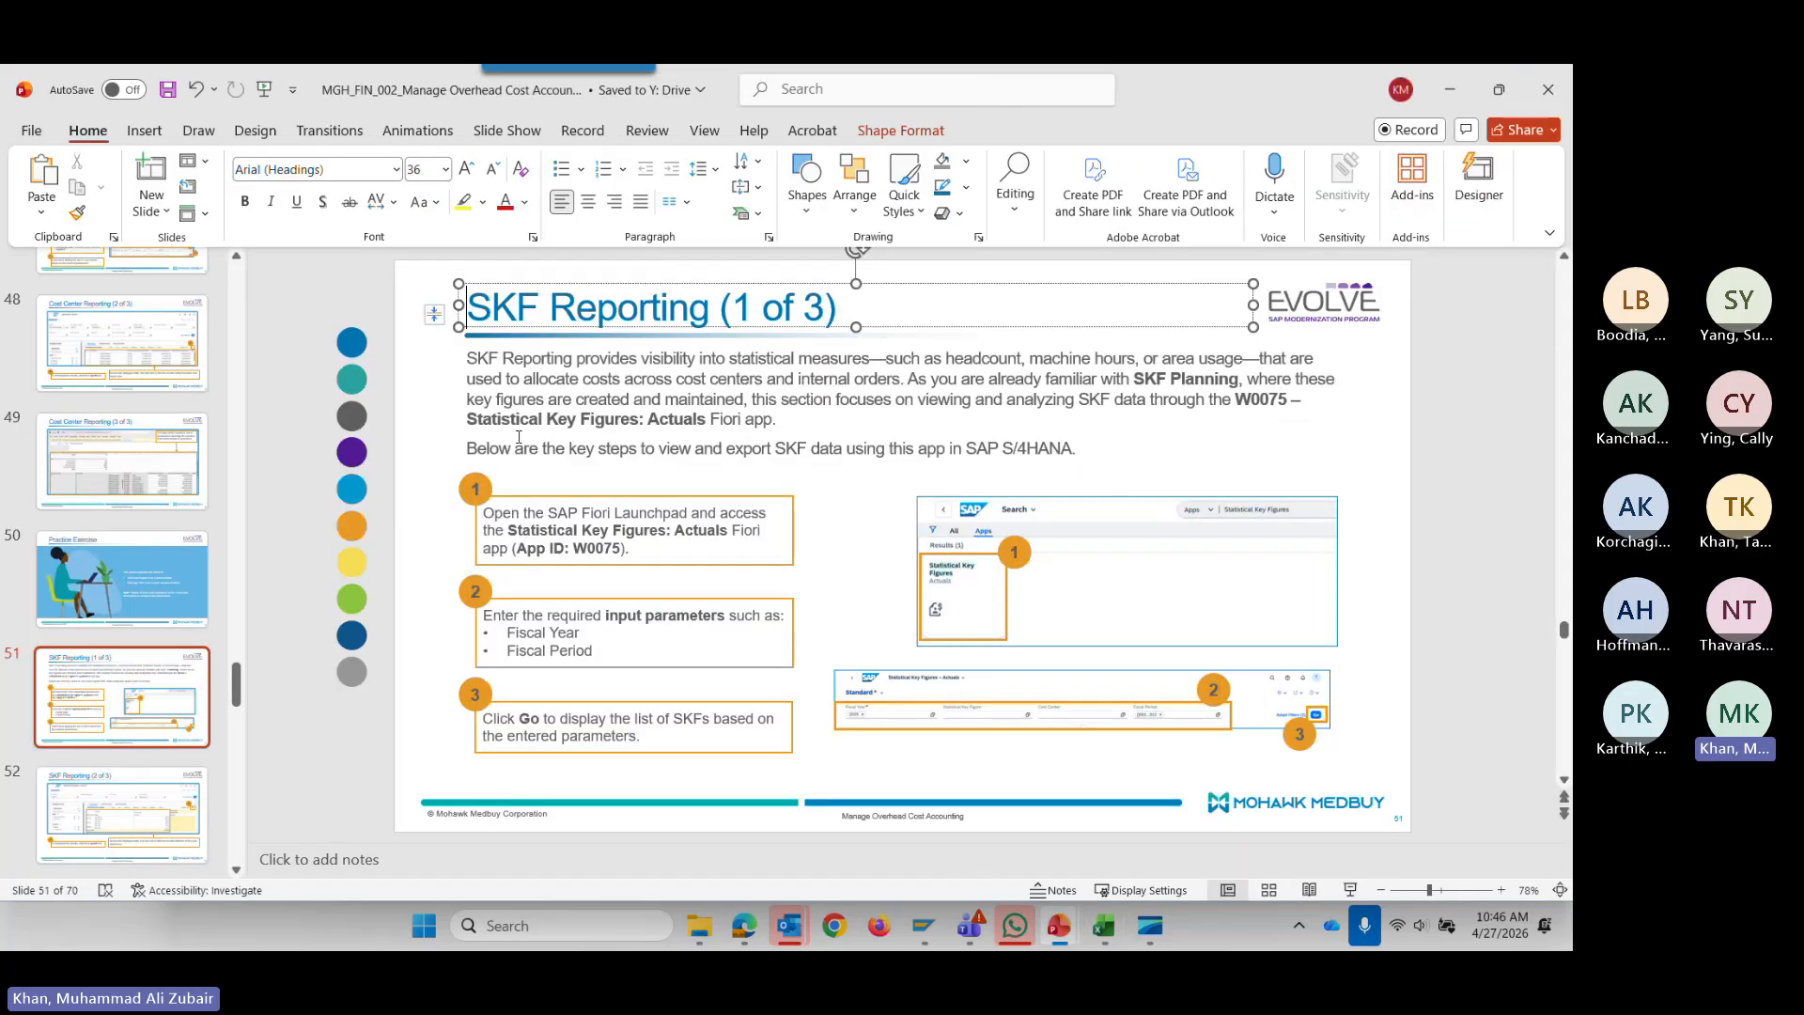
Copy the app name Statistical Key Figures from the introductory text of the SKF Reporting (1 of 3) slide.
left_click_drag(468, 417, 615, 419)
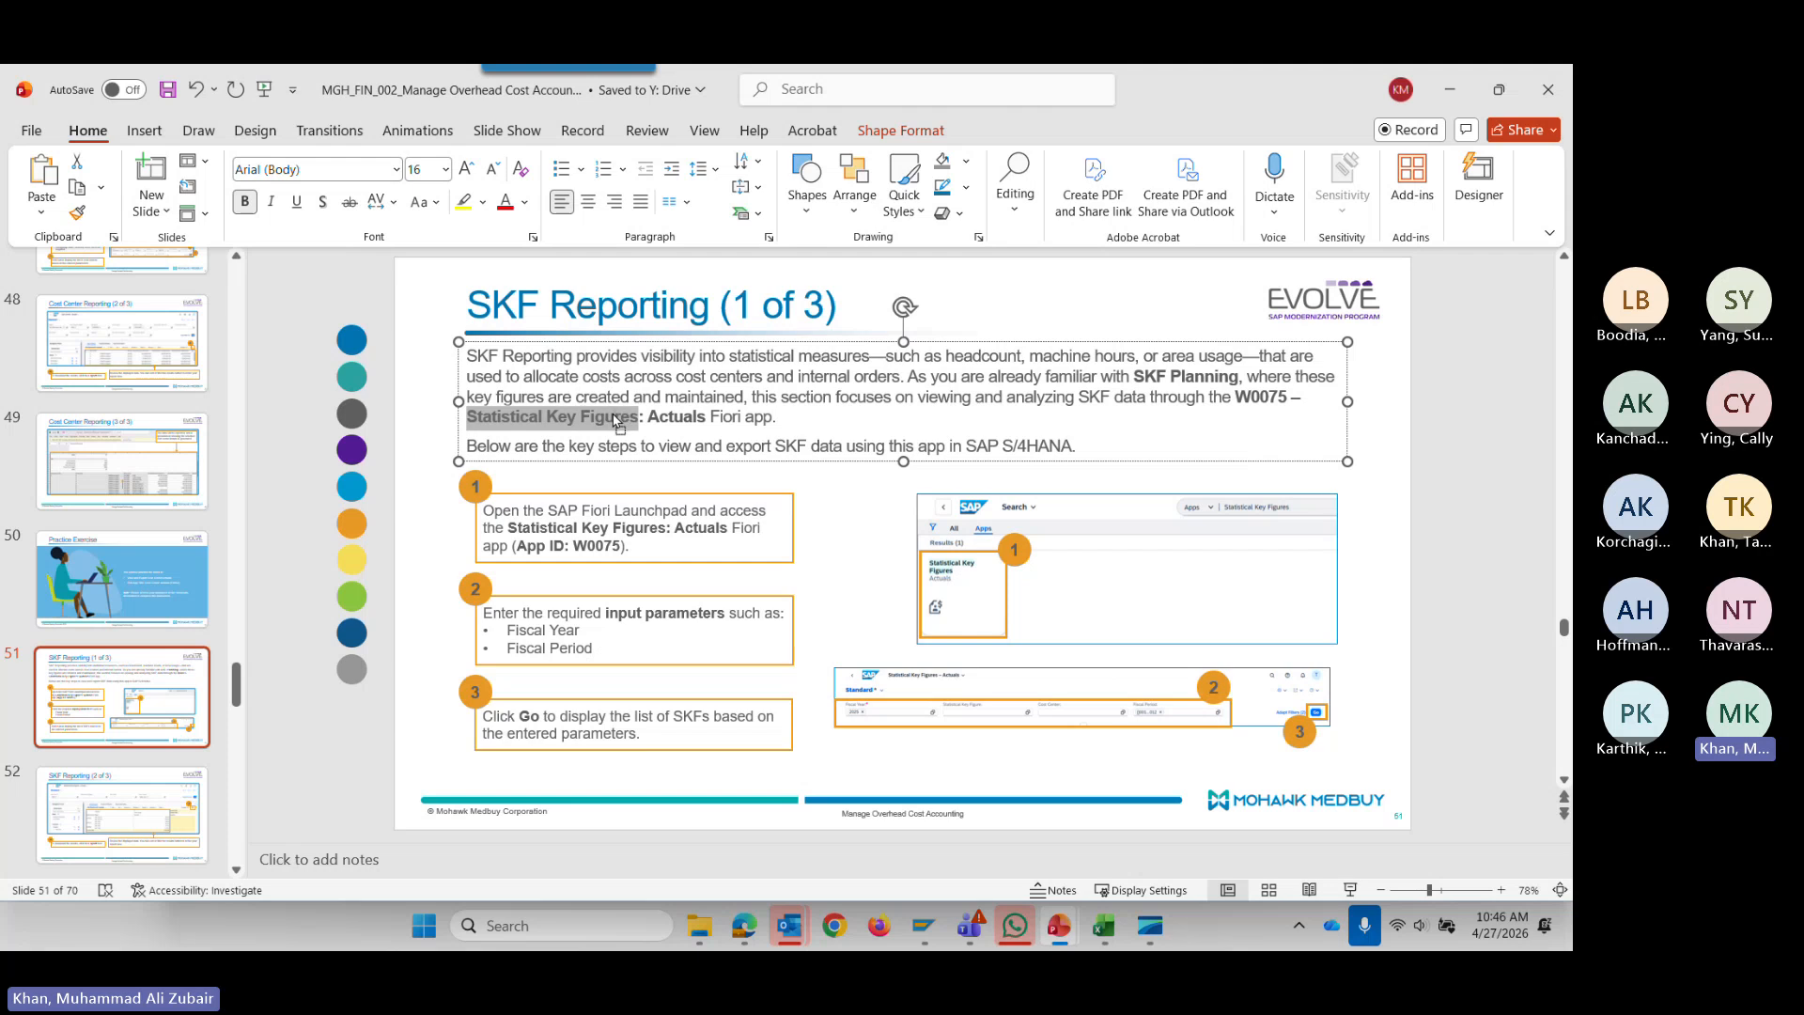
left_click(615, 419)
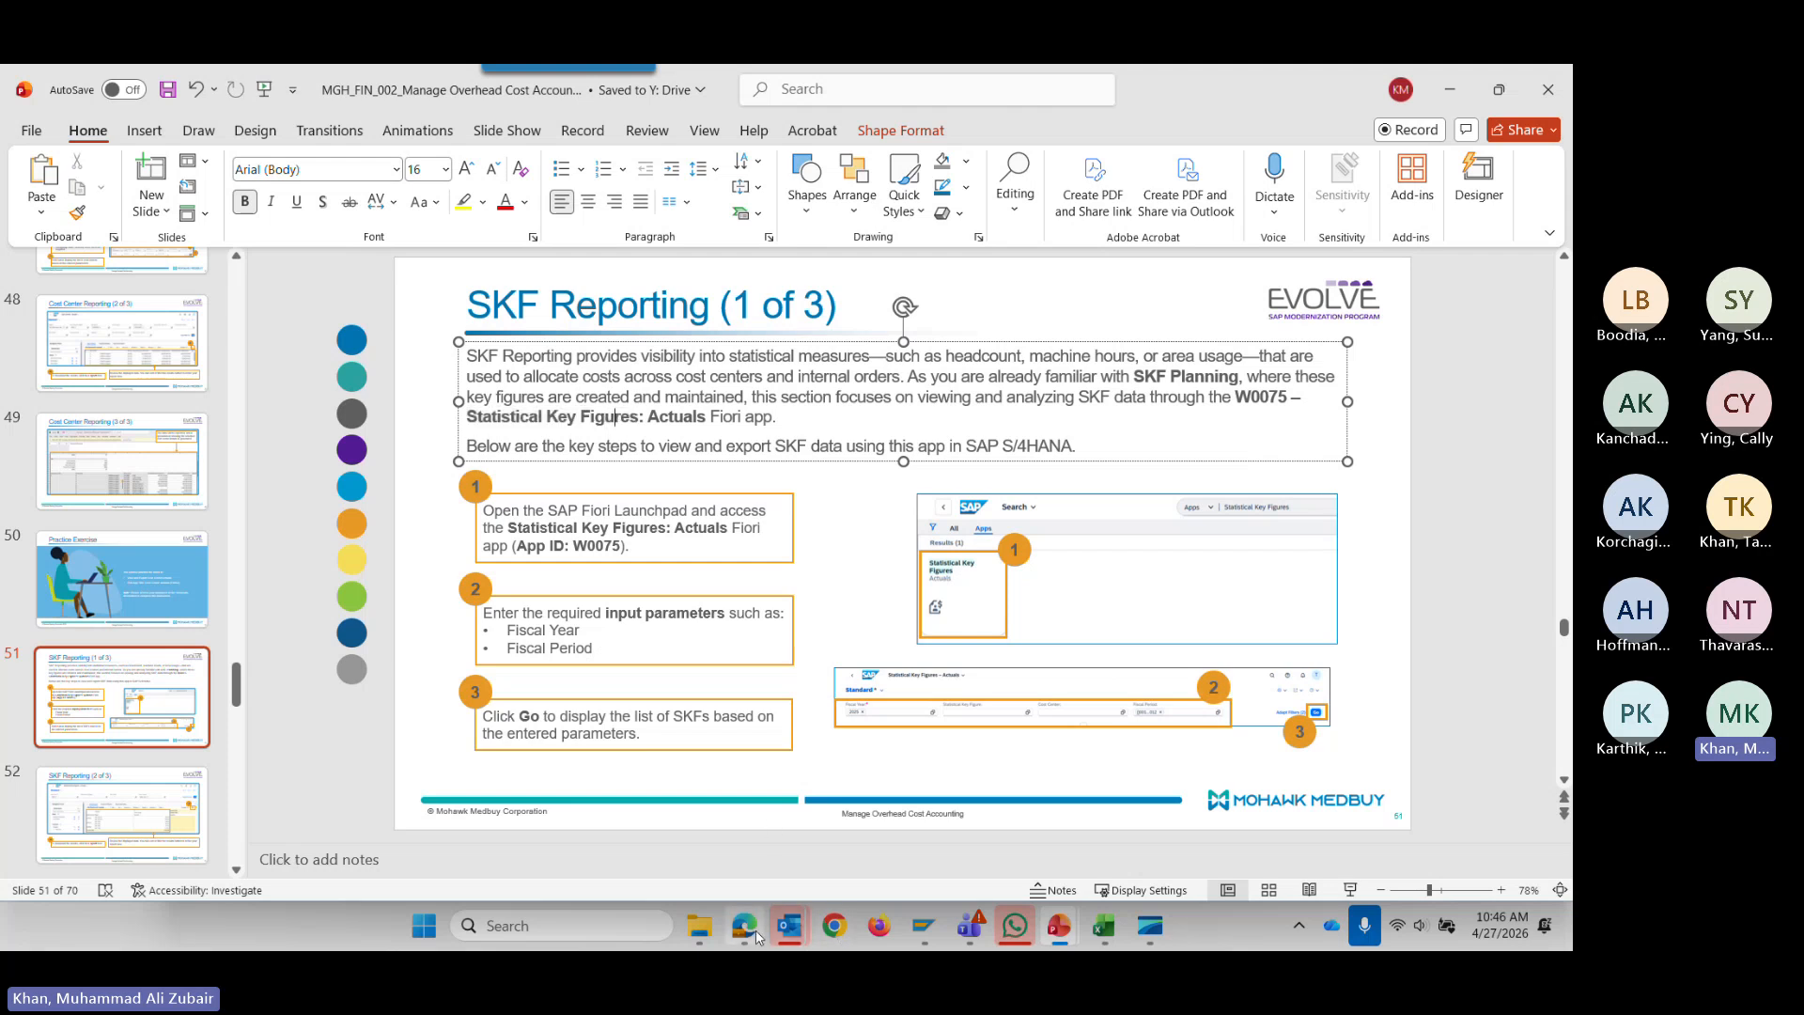
mouse_move(752, 928)
left_click(758, 816)
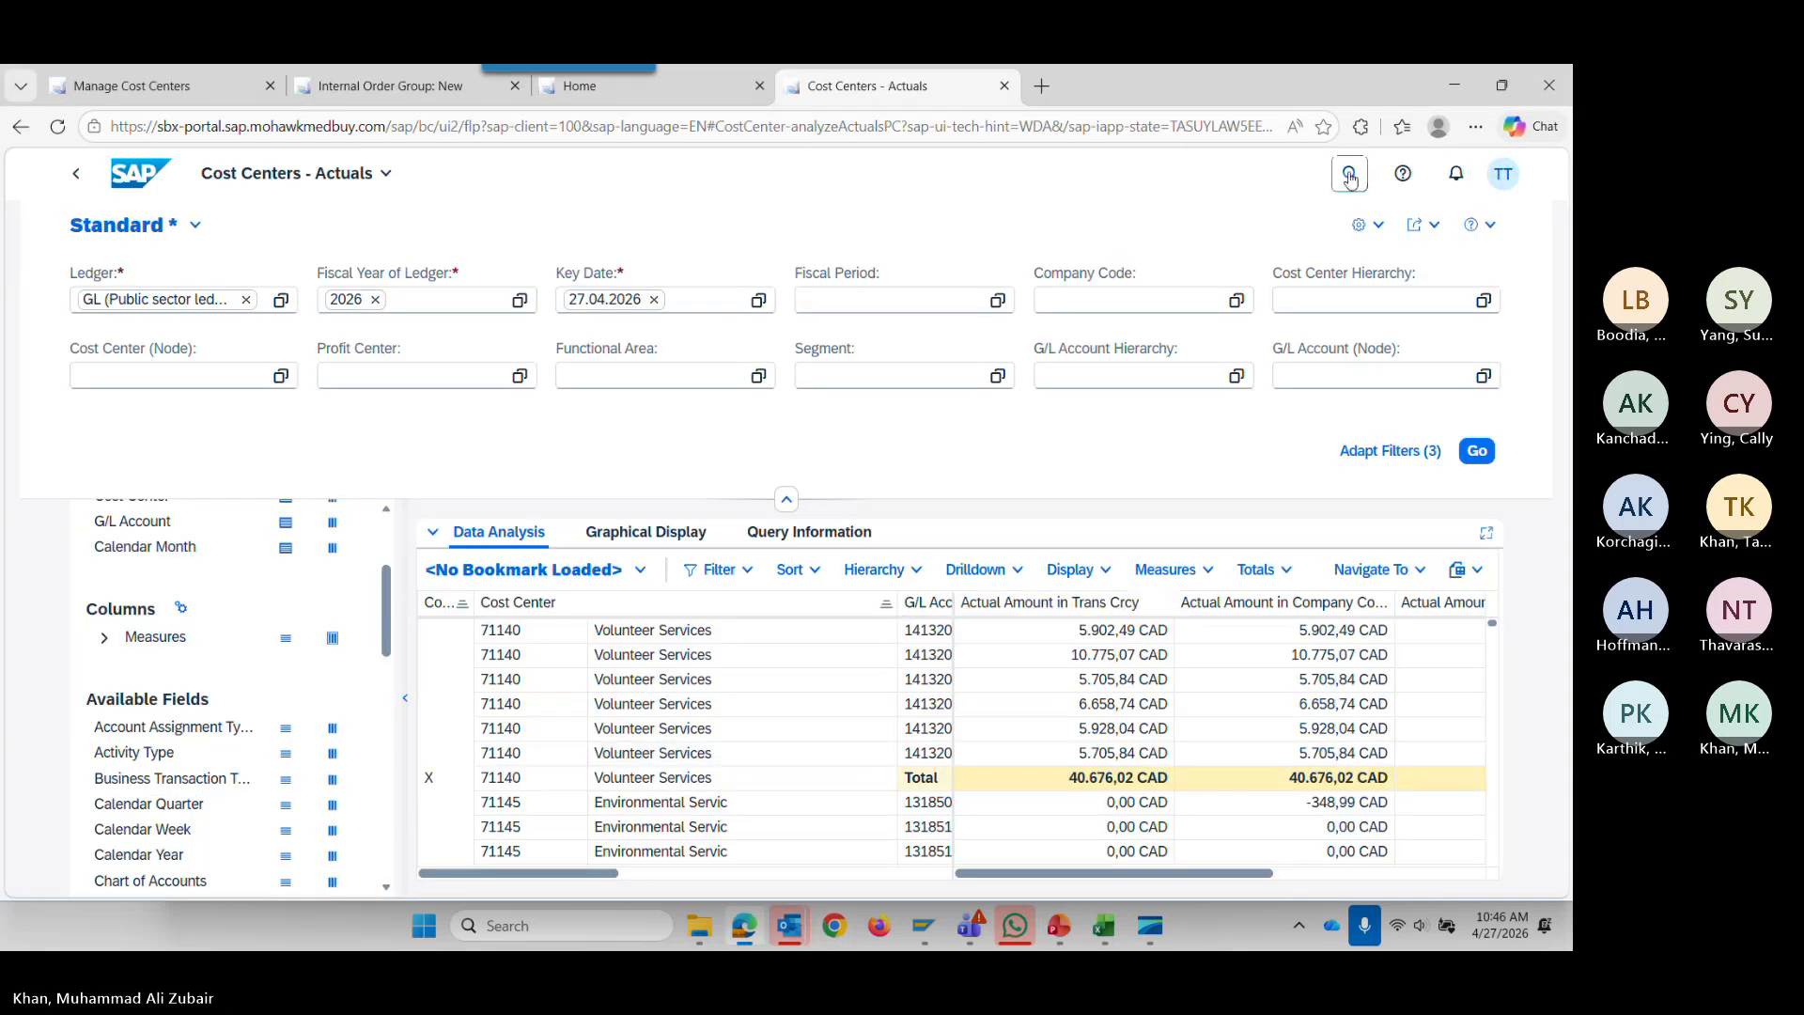
type("Cost Center")
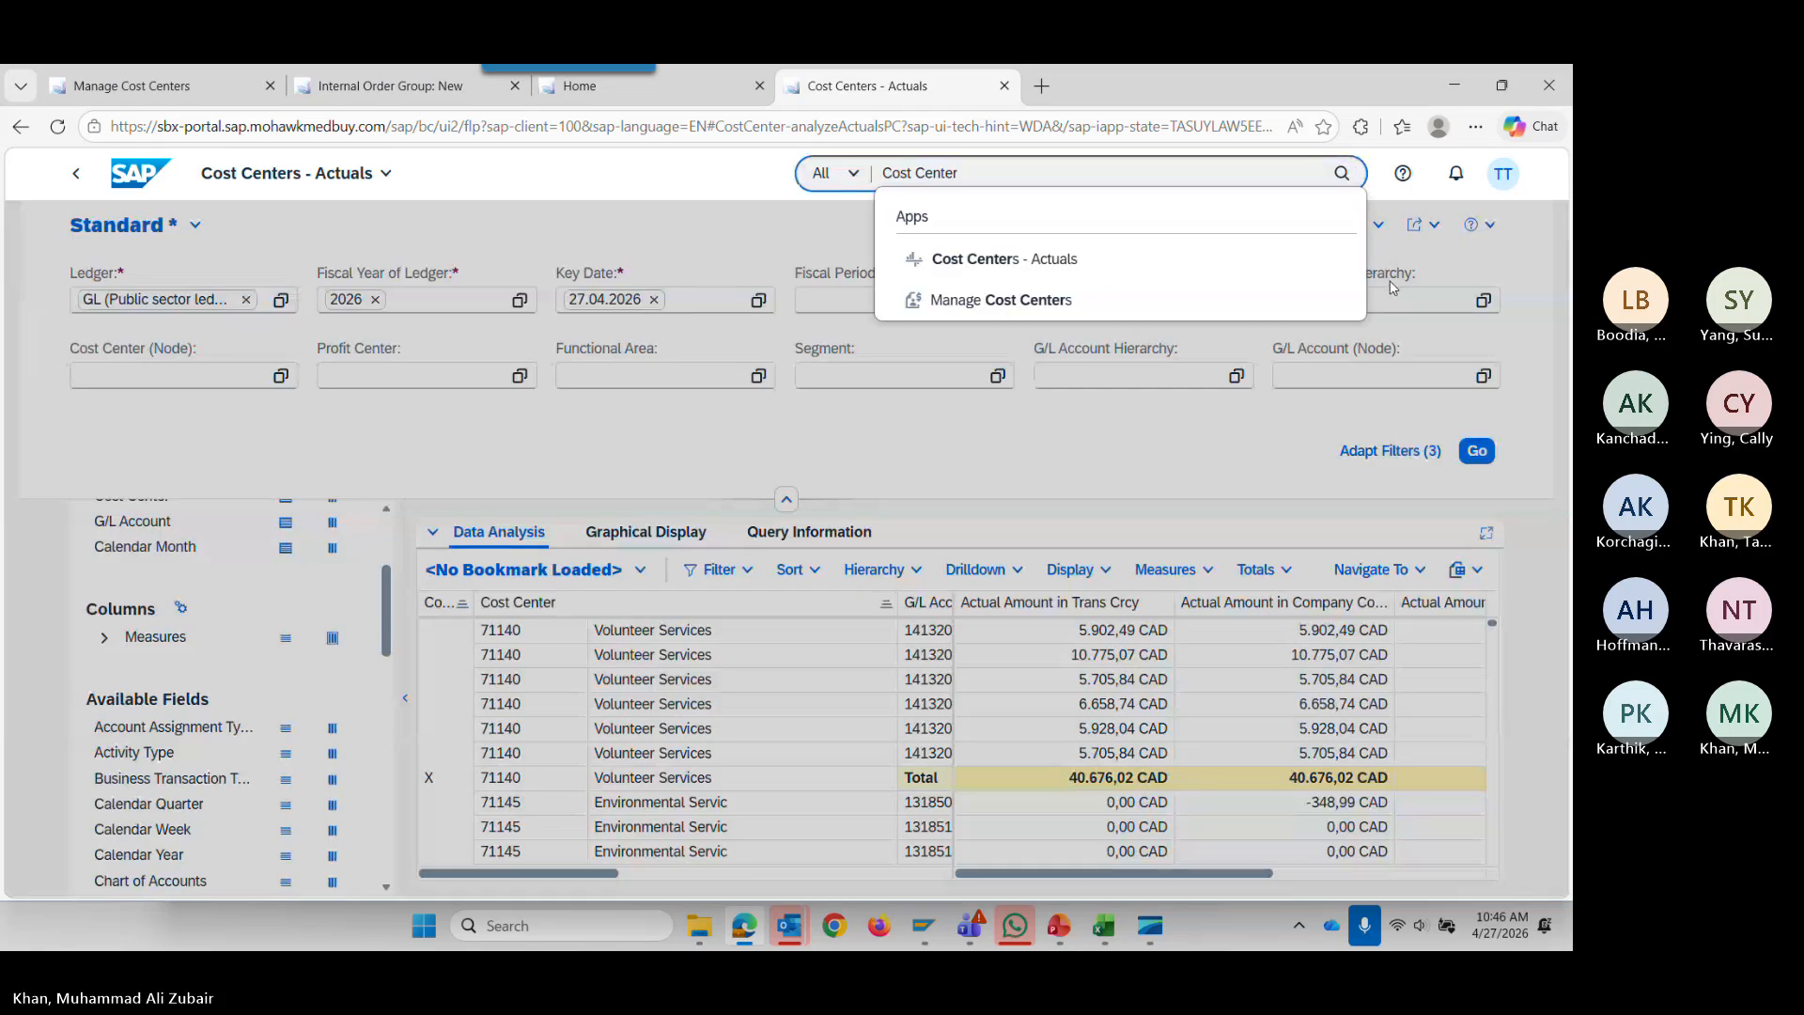
key("alt+Tab")
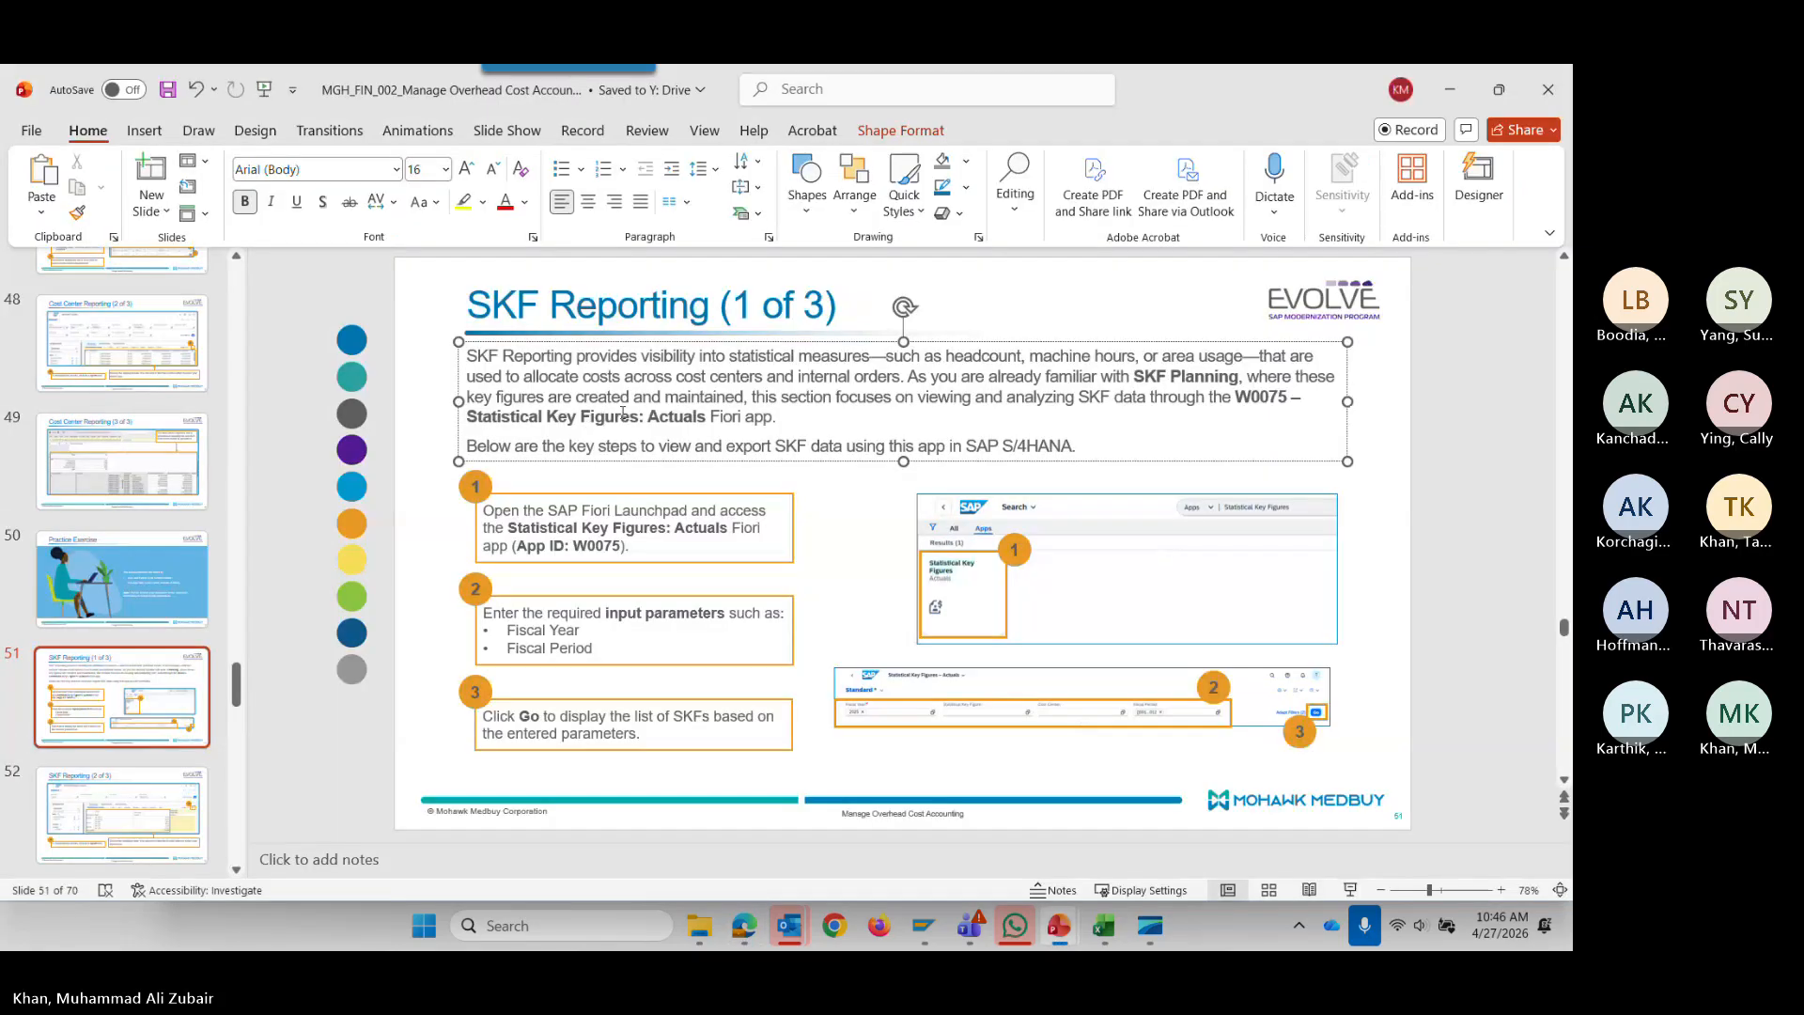
left_click_drag(634, 416, 467, 416)
key("ctrl+c")
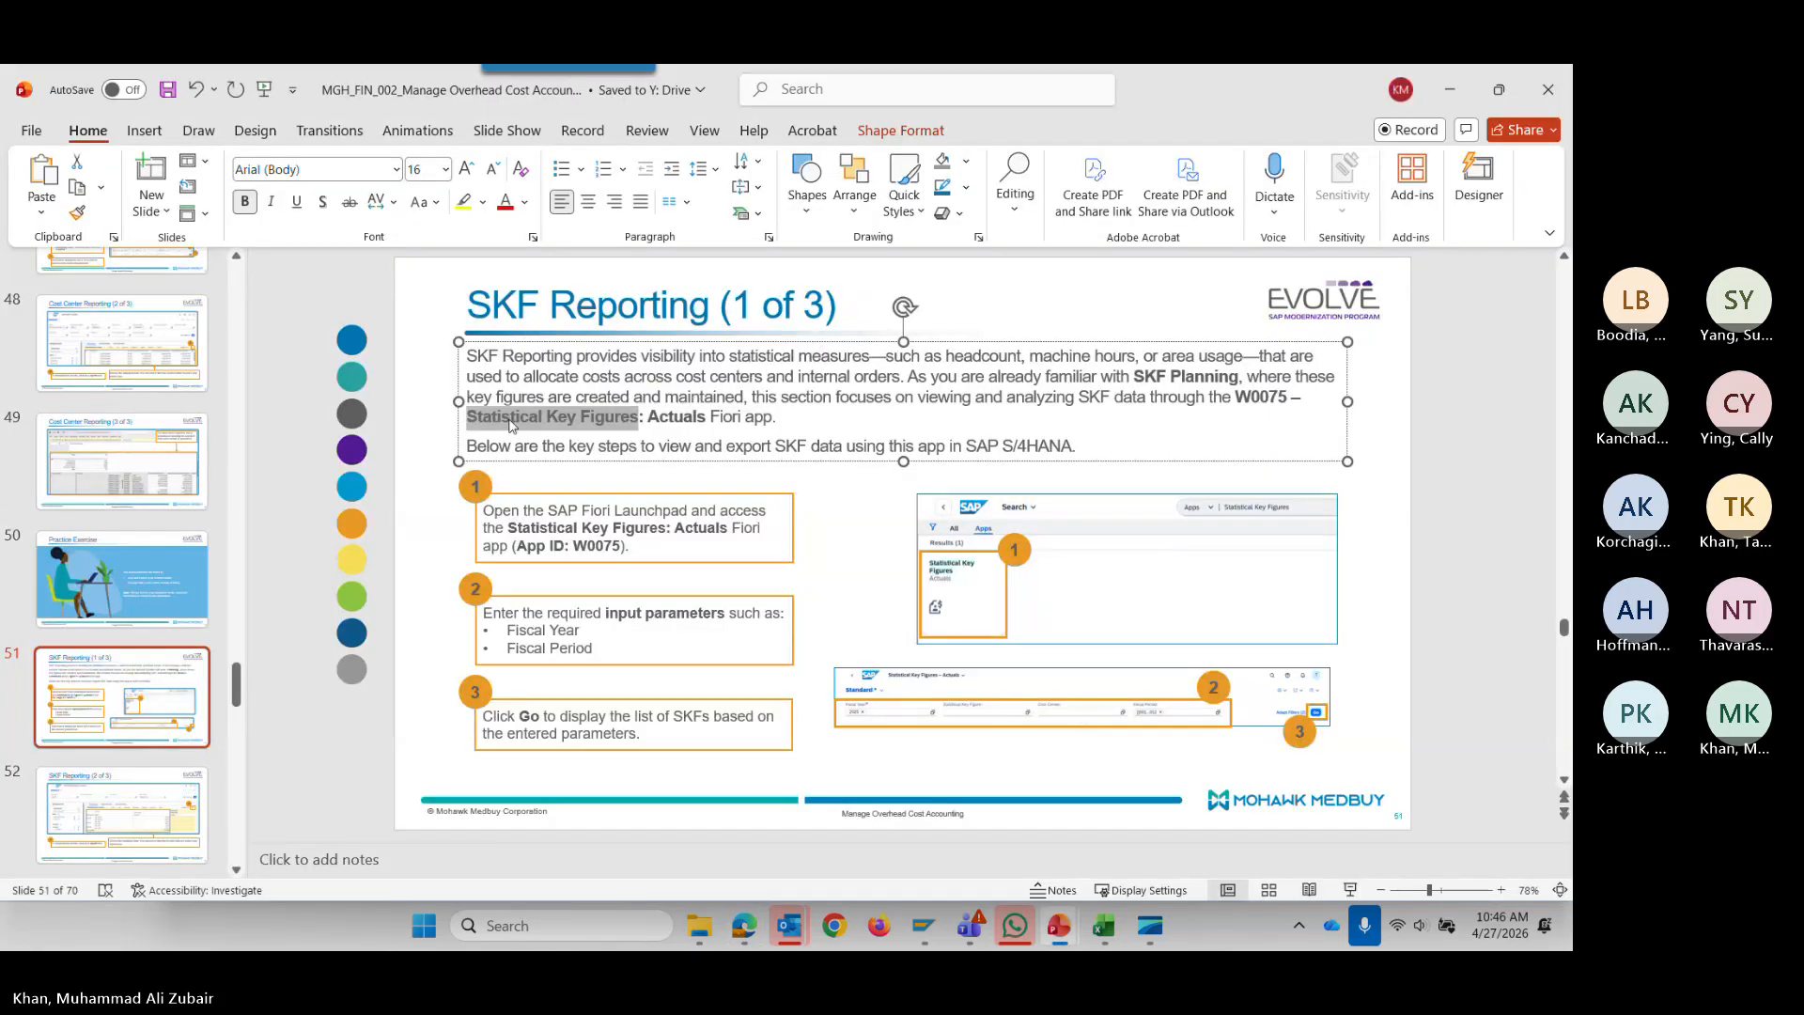
Switch to SAP Fiori in the browser, search for Statistical Key Figures and open the Statistical Key Figures - Actuals app.
key("alt+Tab")
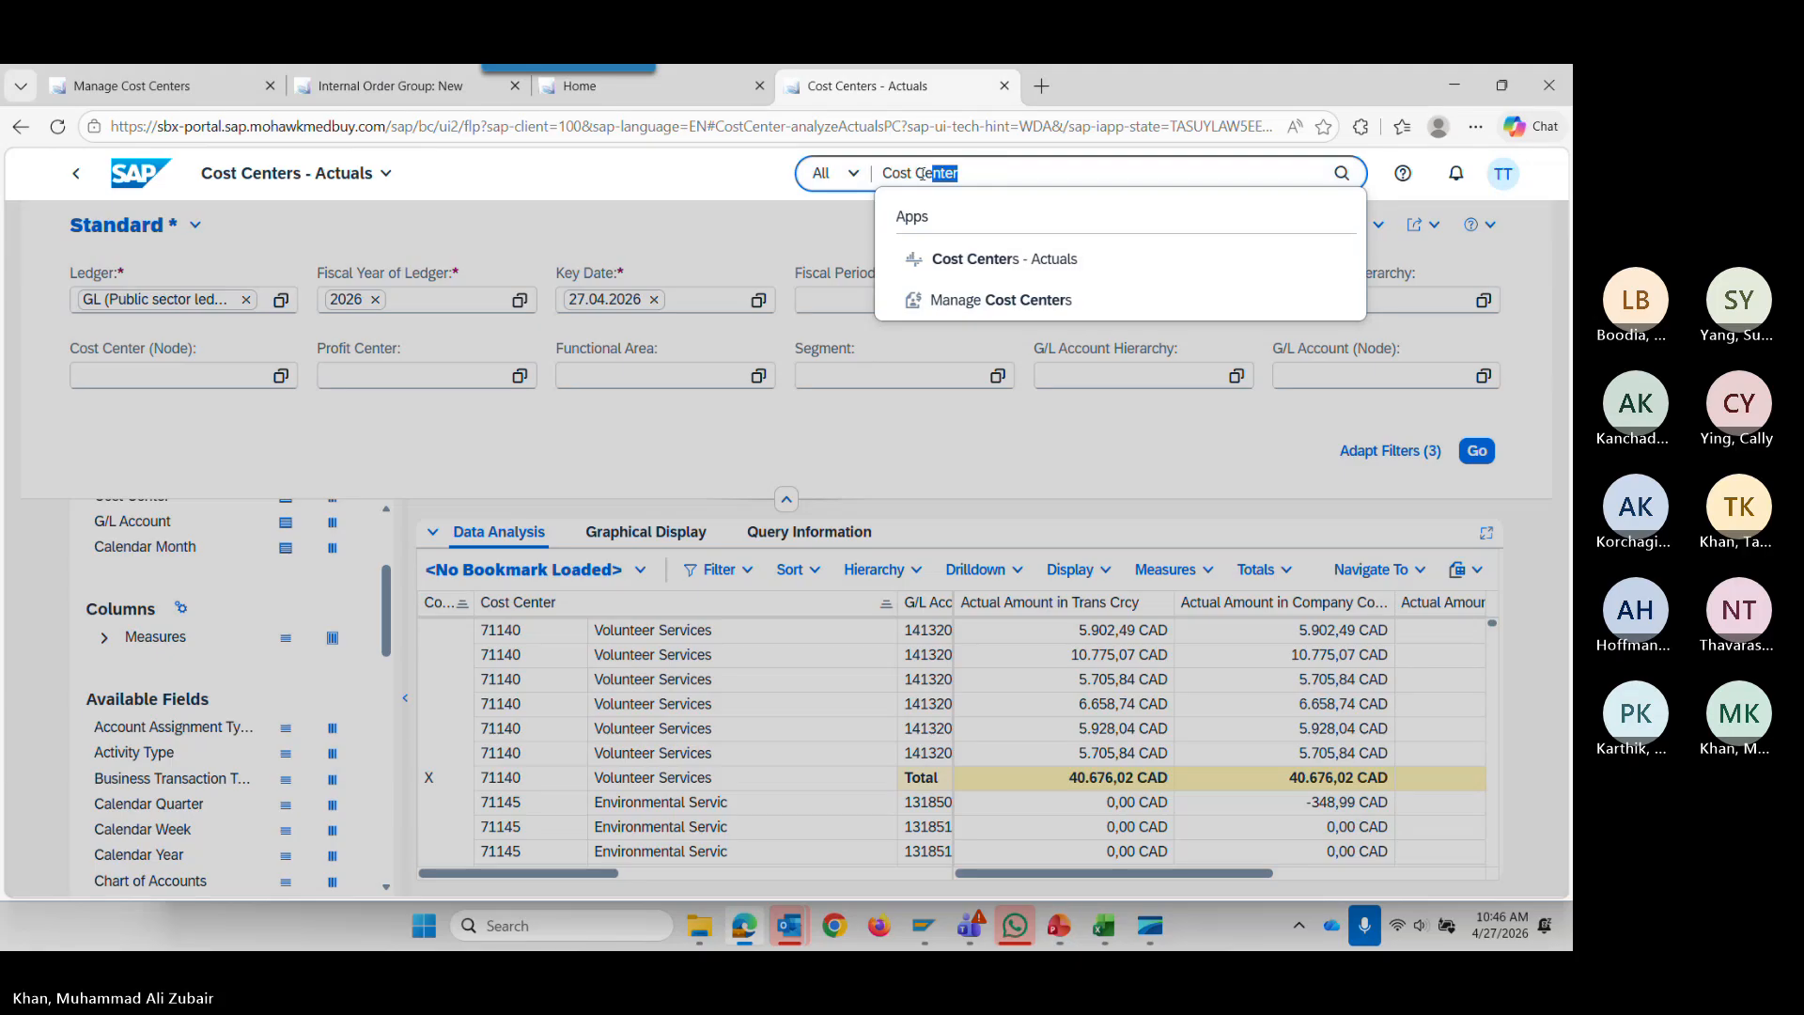
key("ctrl+v")
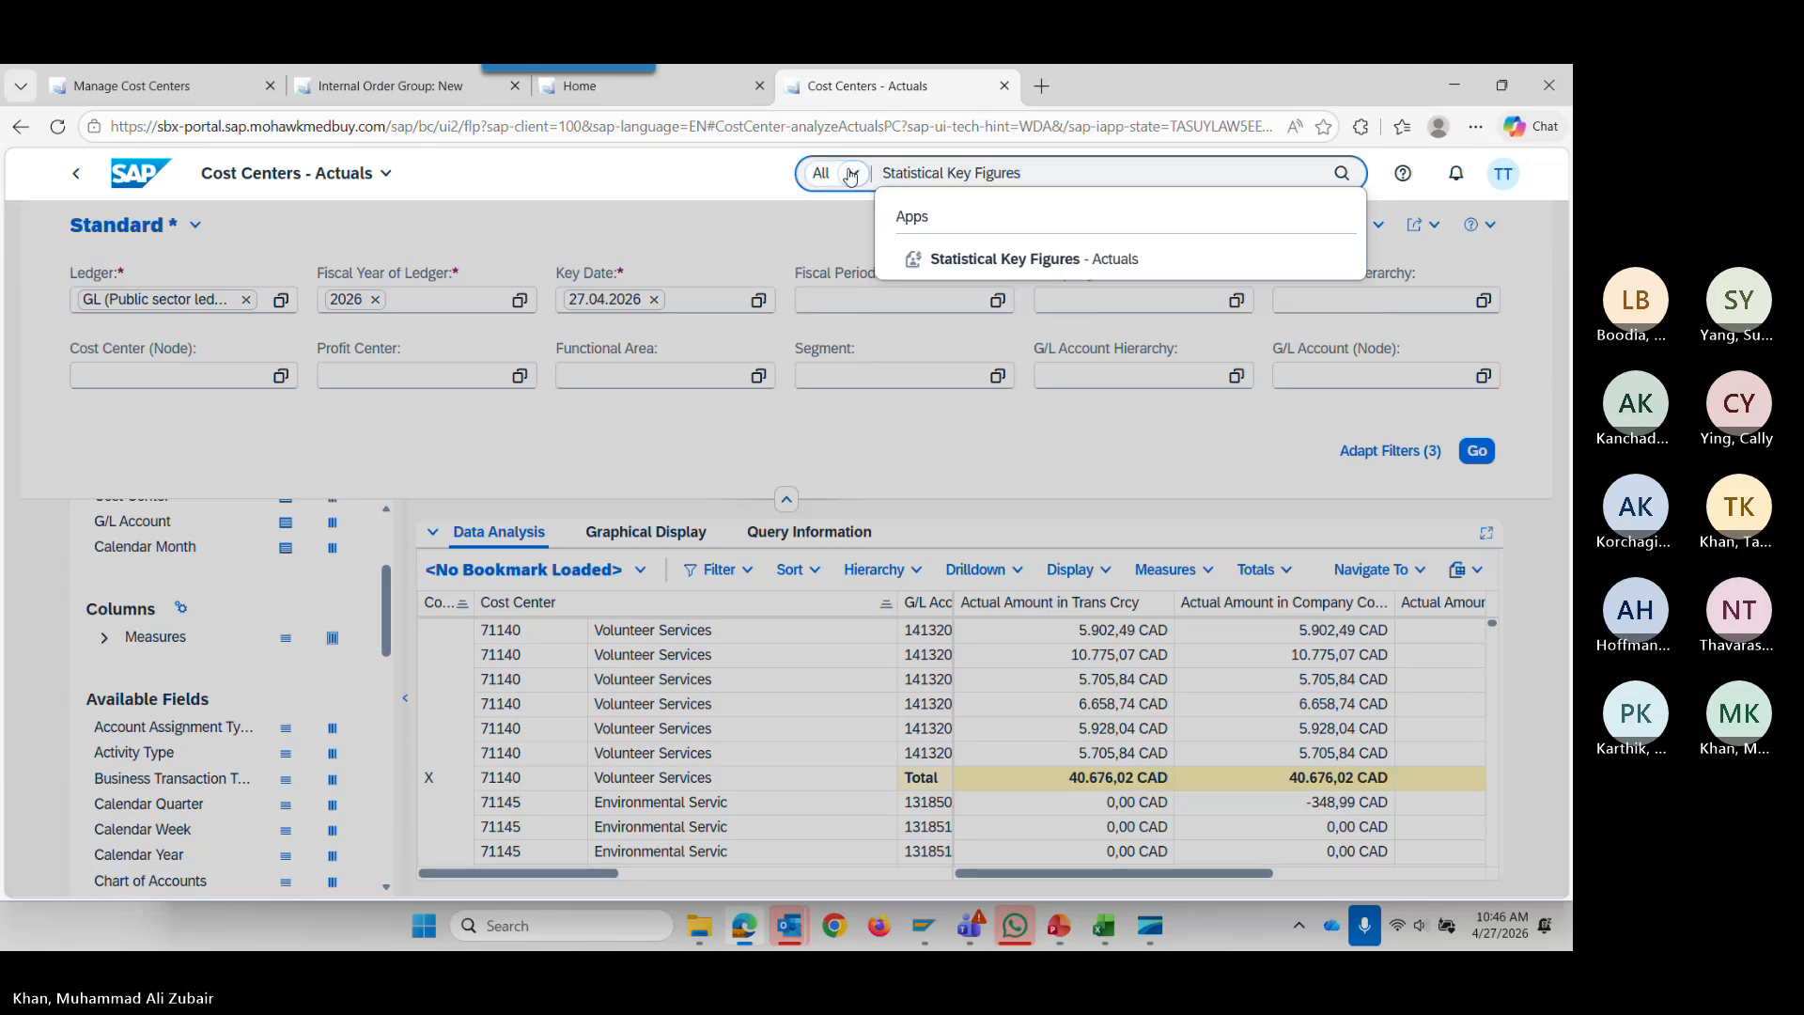
left_click(996, 260)
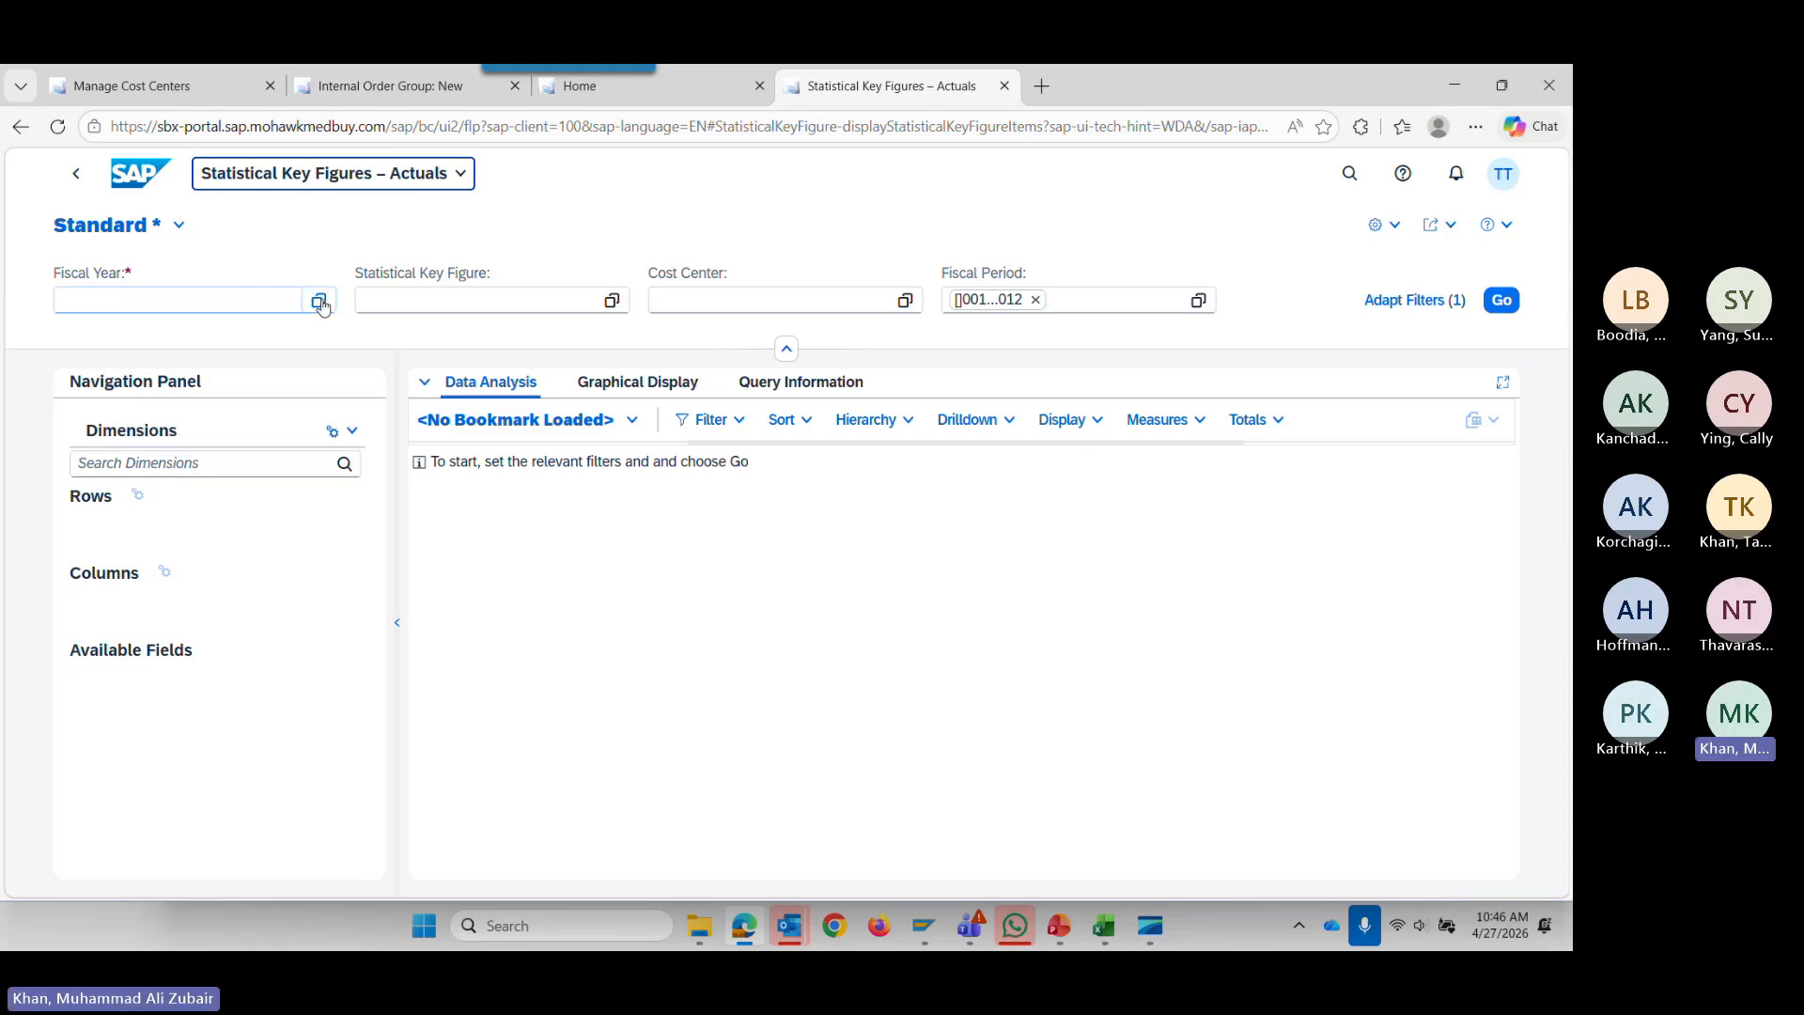
Try to set the report's fiscal year to 2027, and close its browser tab.
left_click(251, 302)
type("2027")
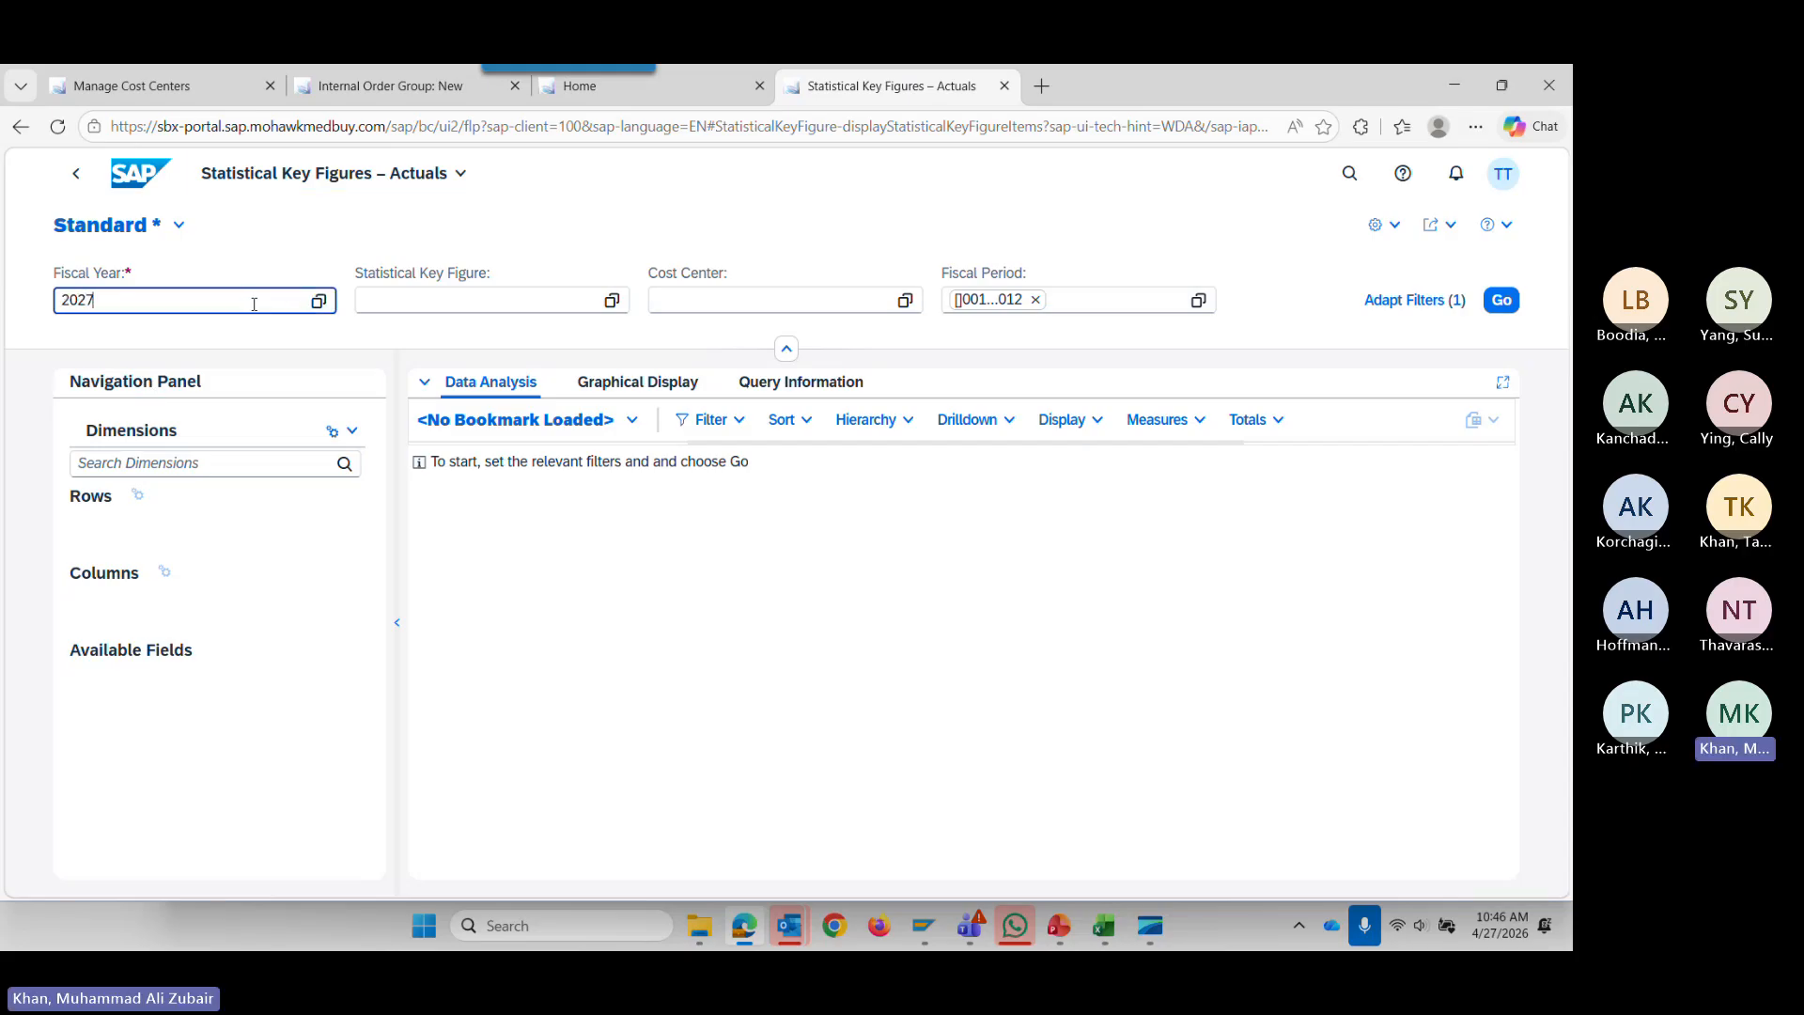
key("Return")
left_click(218, 305)
left_click(323, 302)
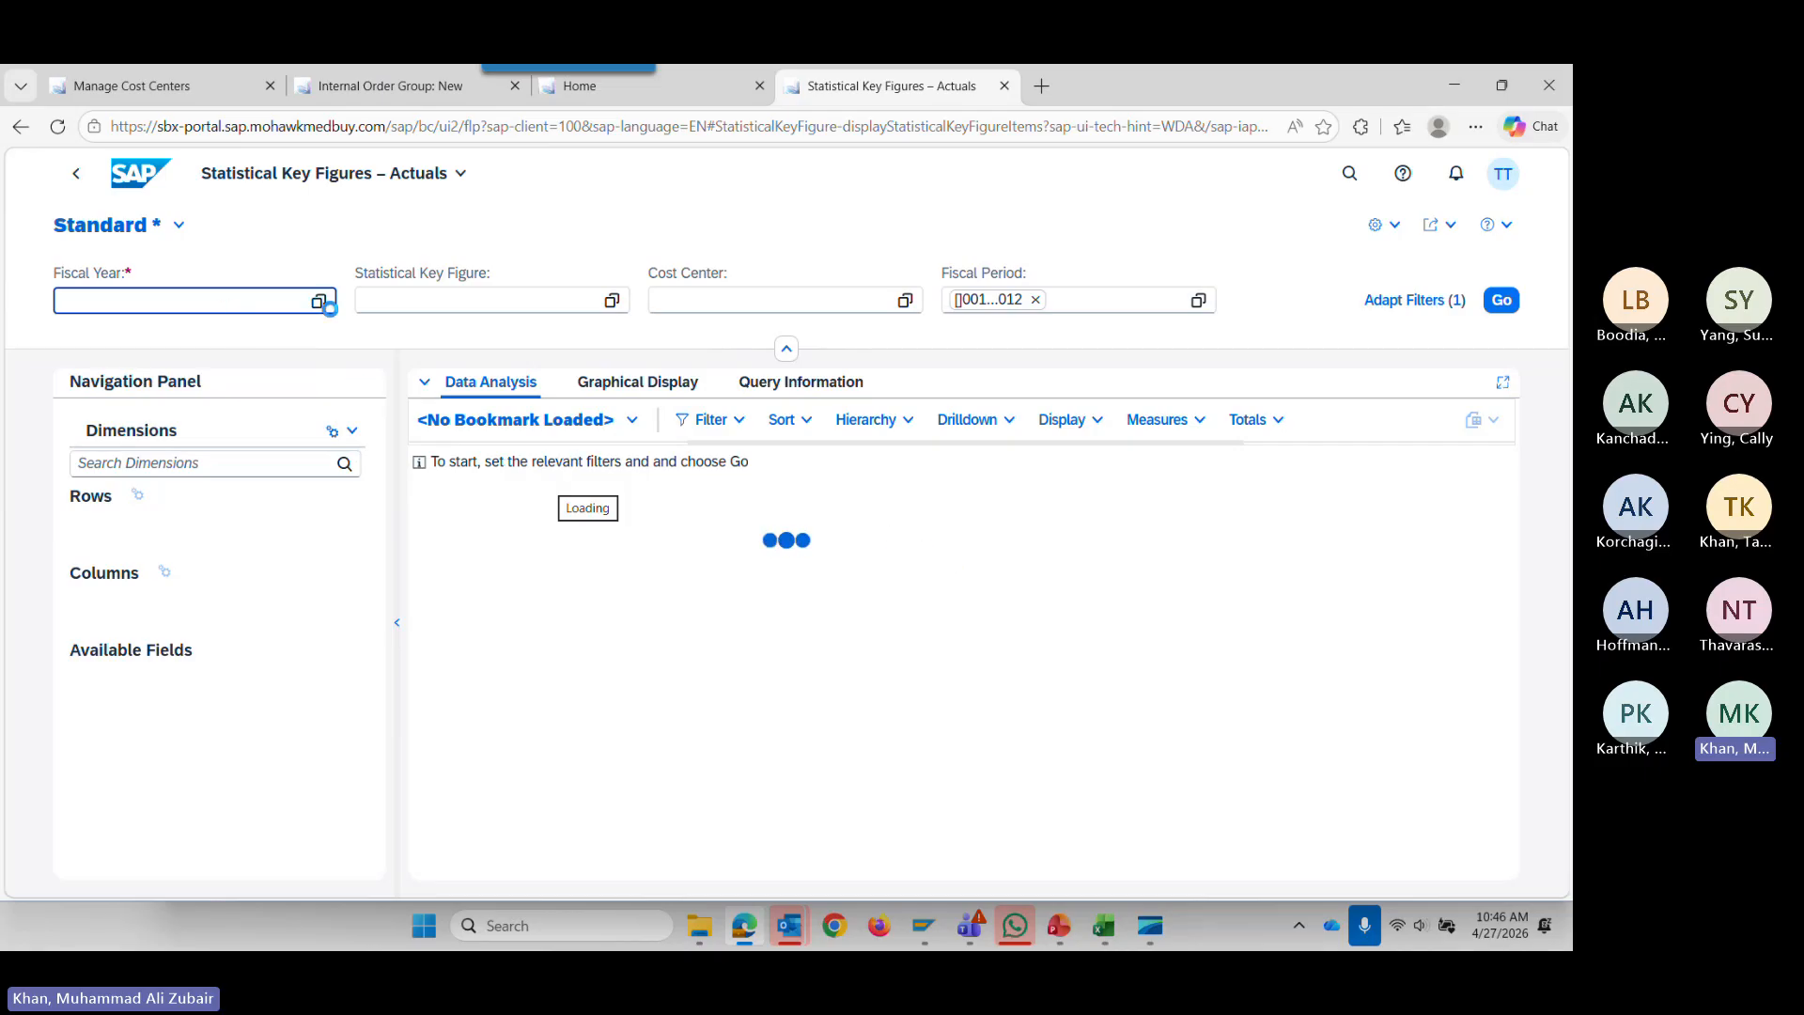
left_click(1006, 87)
Reopen Statistical Key Figures - Actuals from the recently used apps on the SAP home page.
scroll(321, 810, "down", 3)
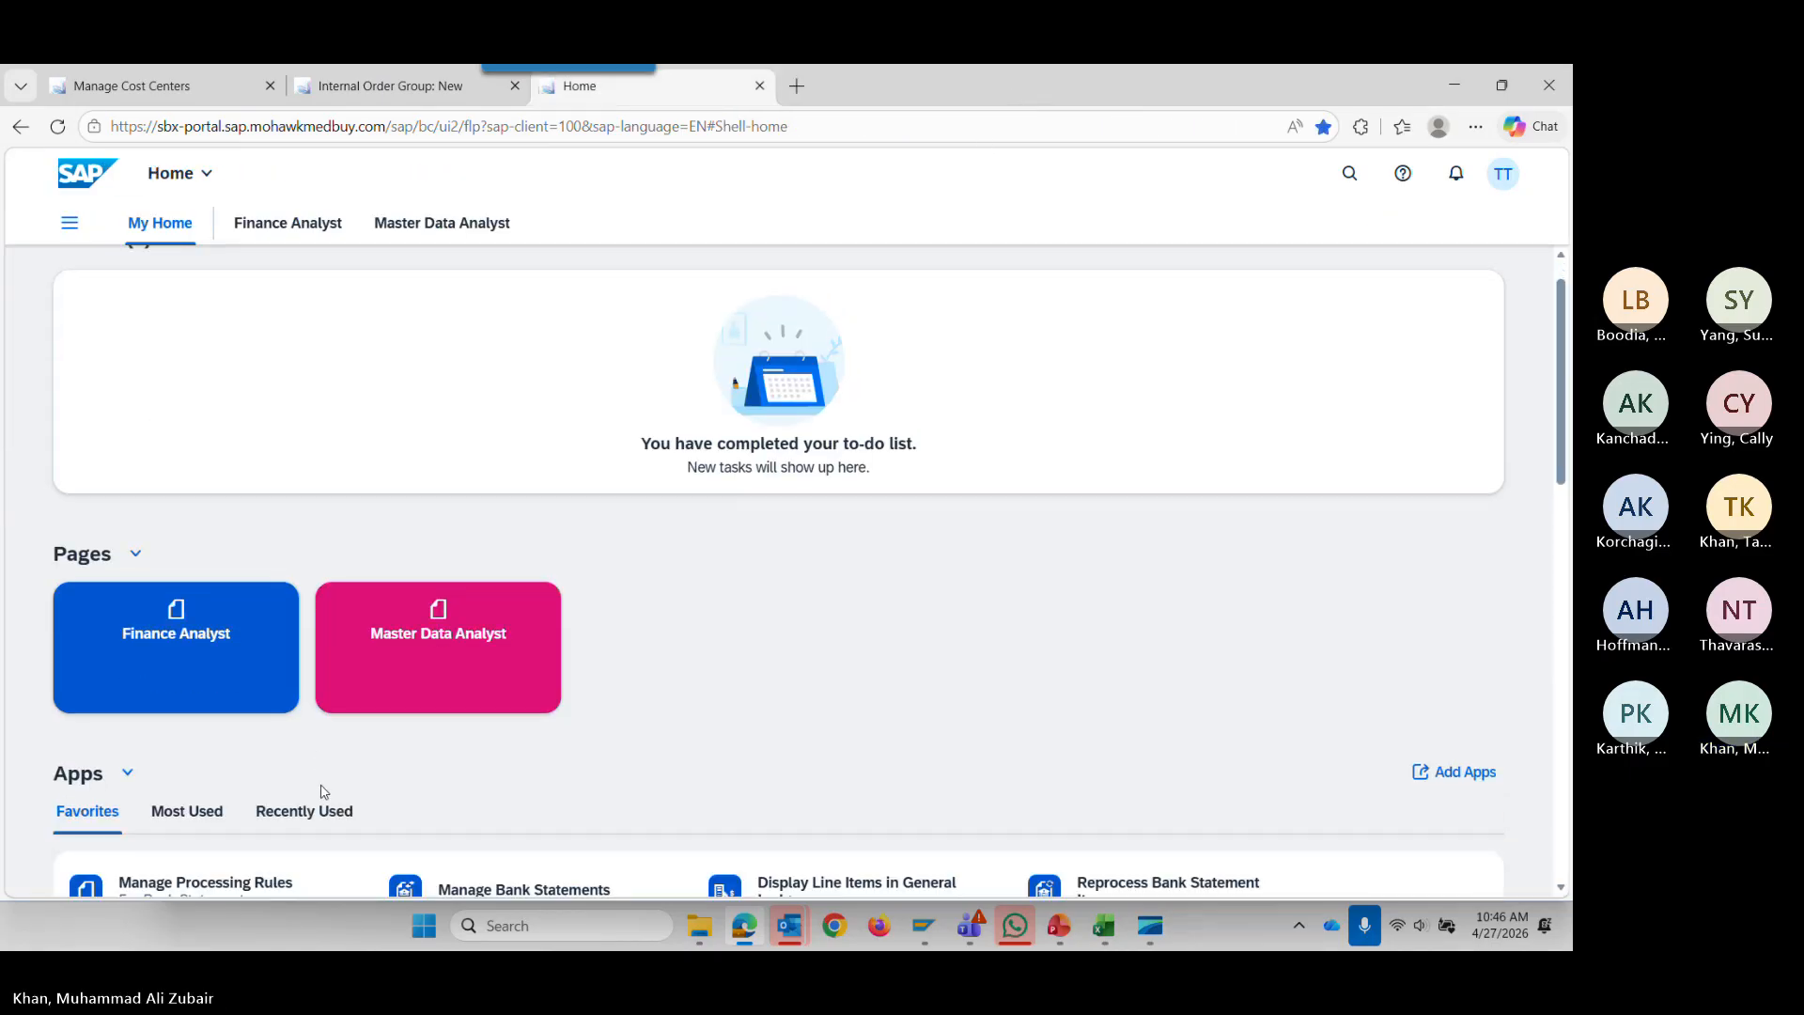
left_click(303, 552)
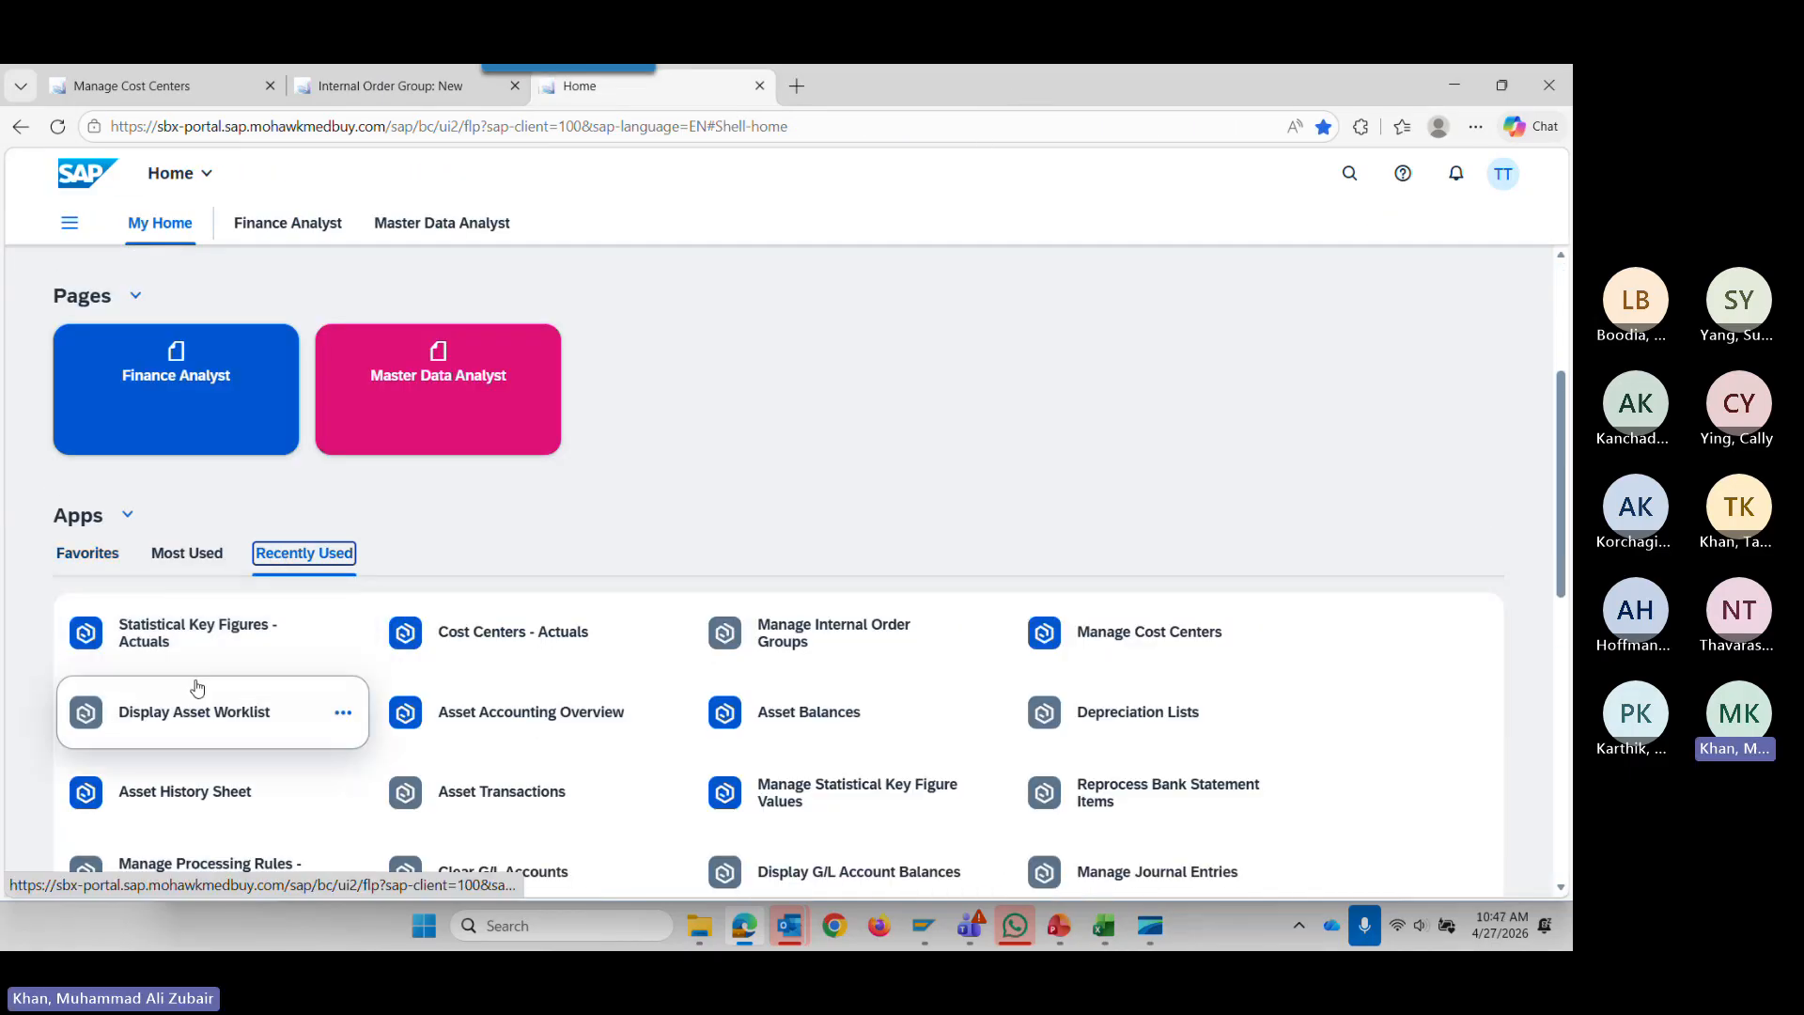
left_click(192, 629)
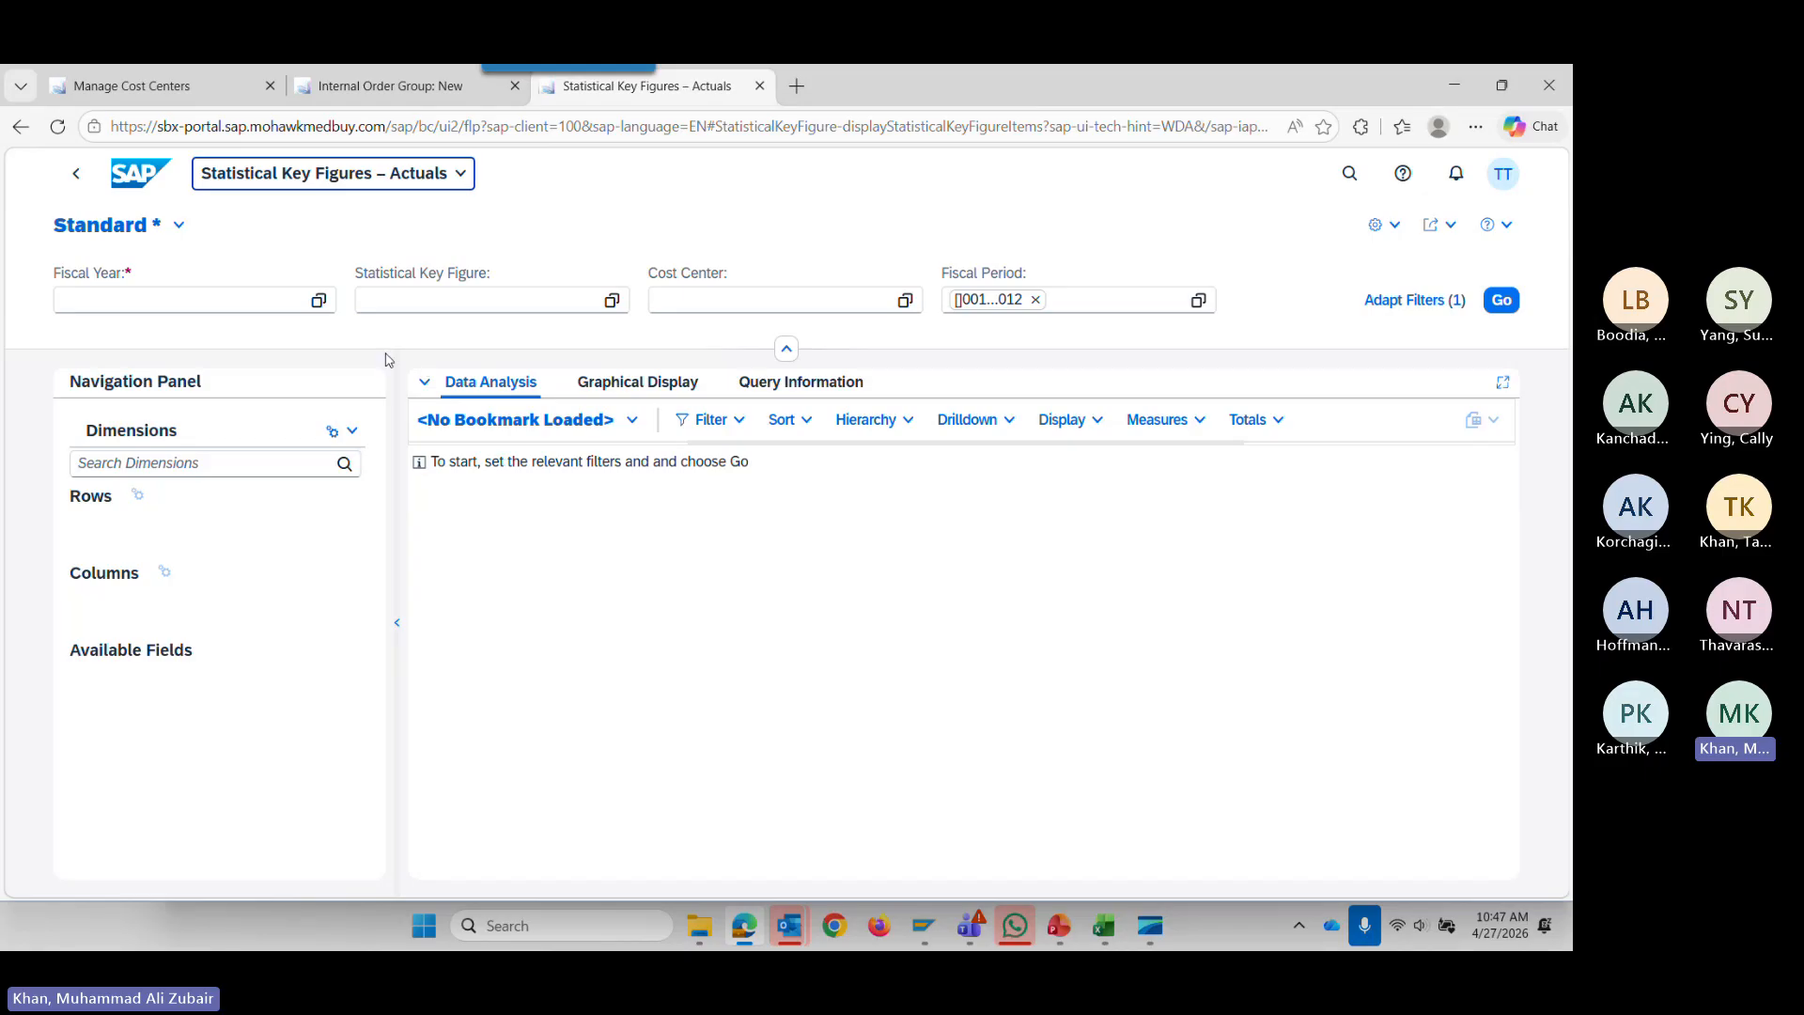
Select fiscal year 2027 from the value list and run the Statistical Key Figures - Actuals report.
left_click(318, 300)
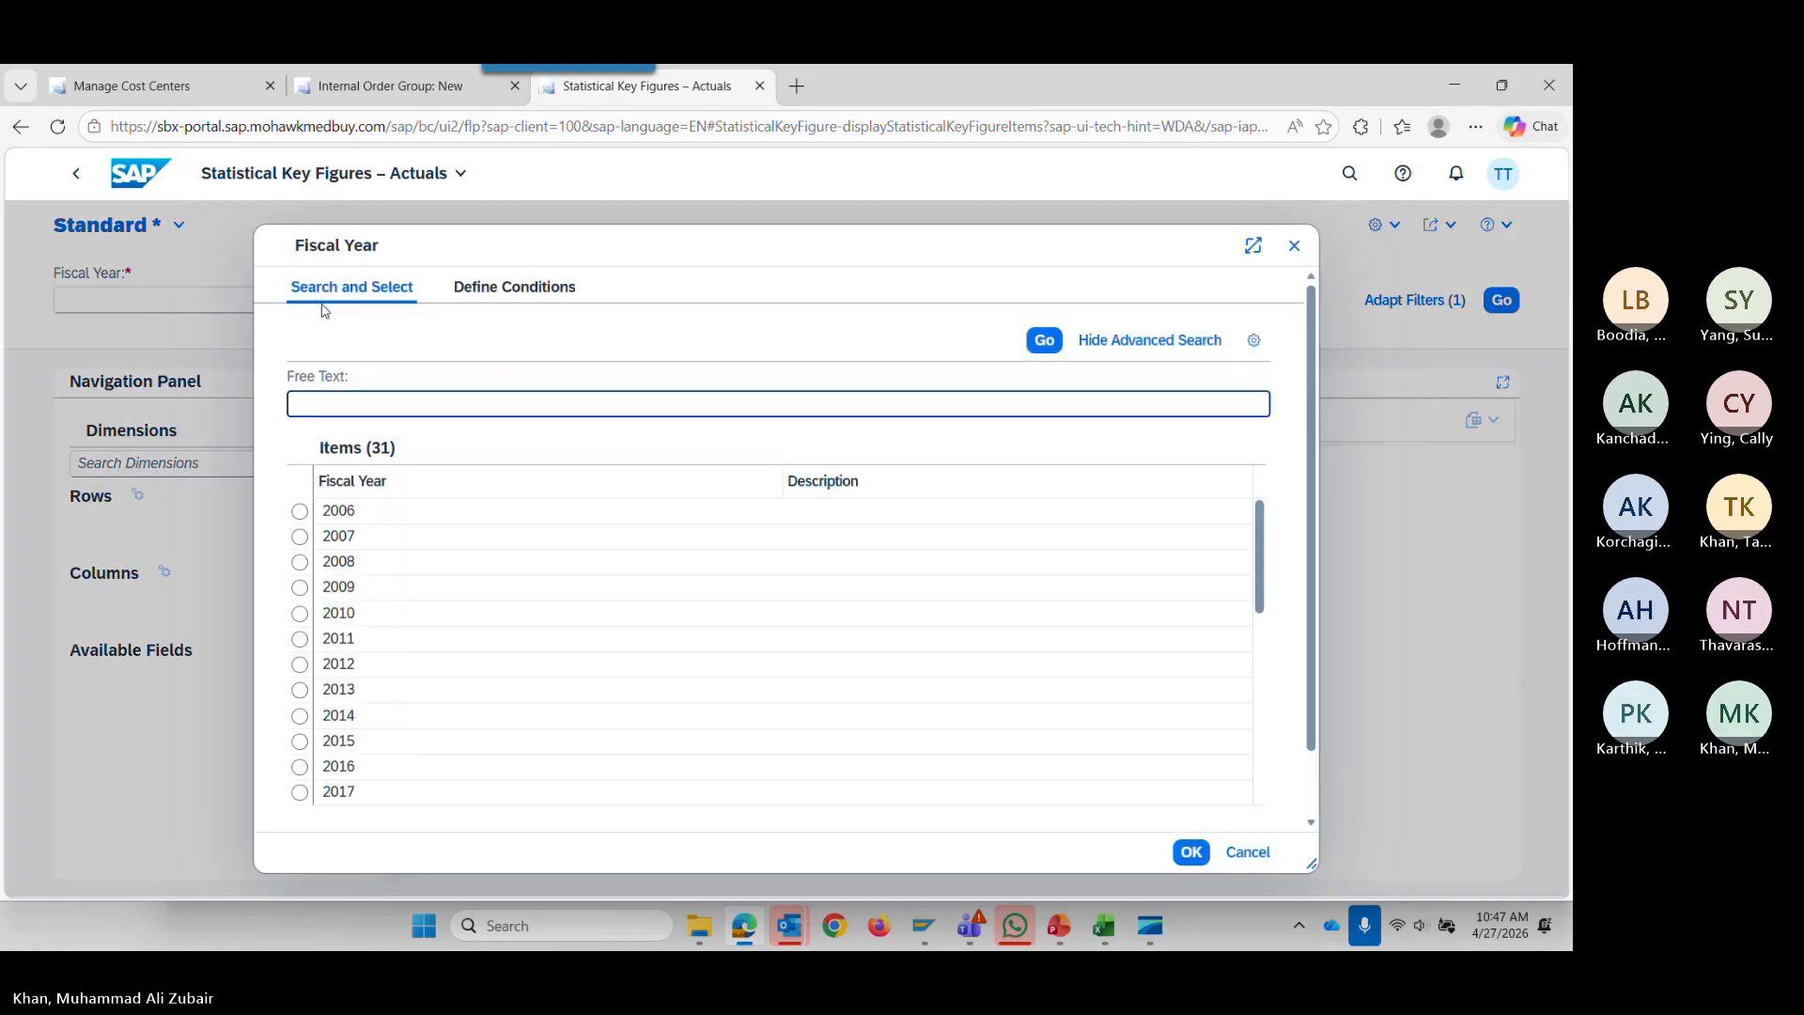
scroll(404, 692, "down", 3)
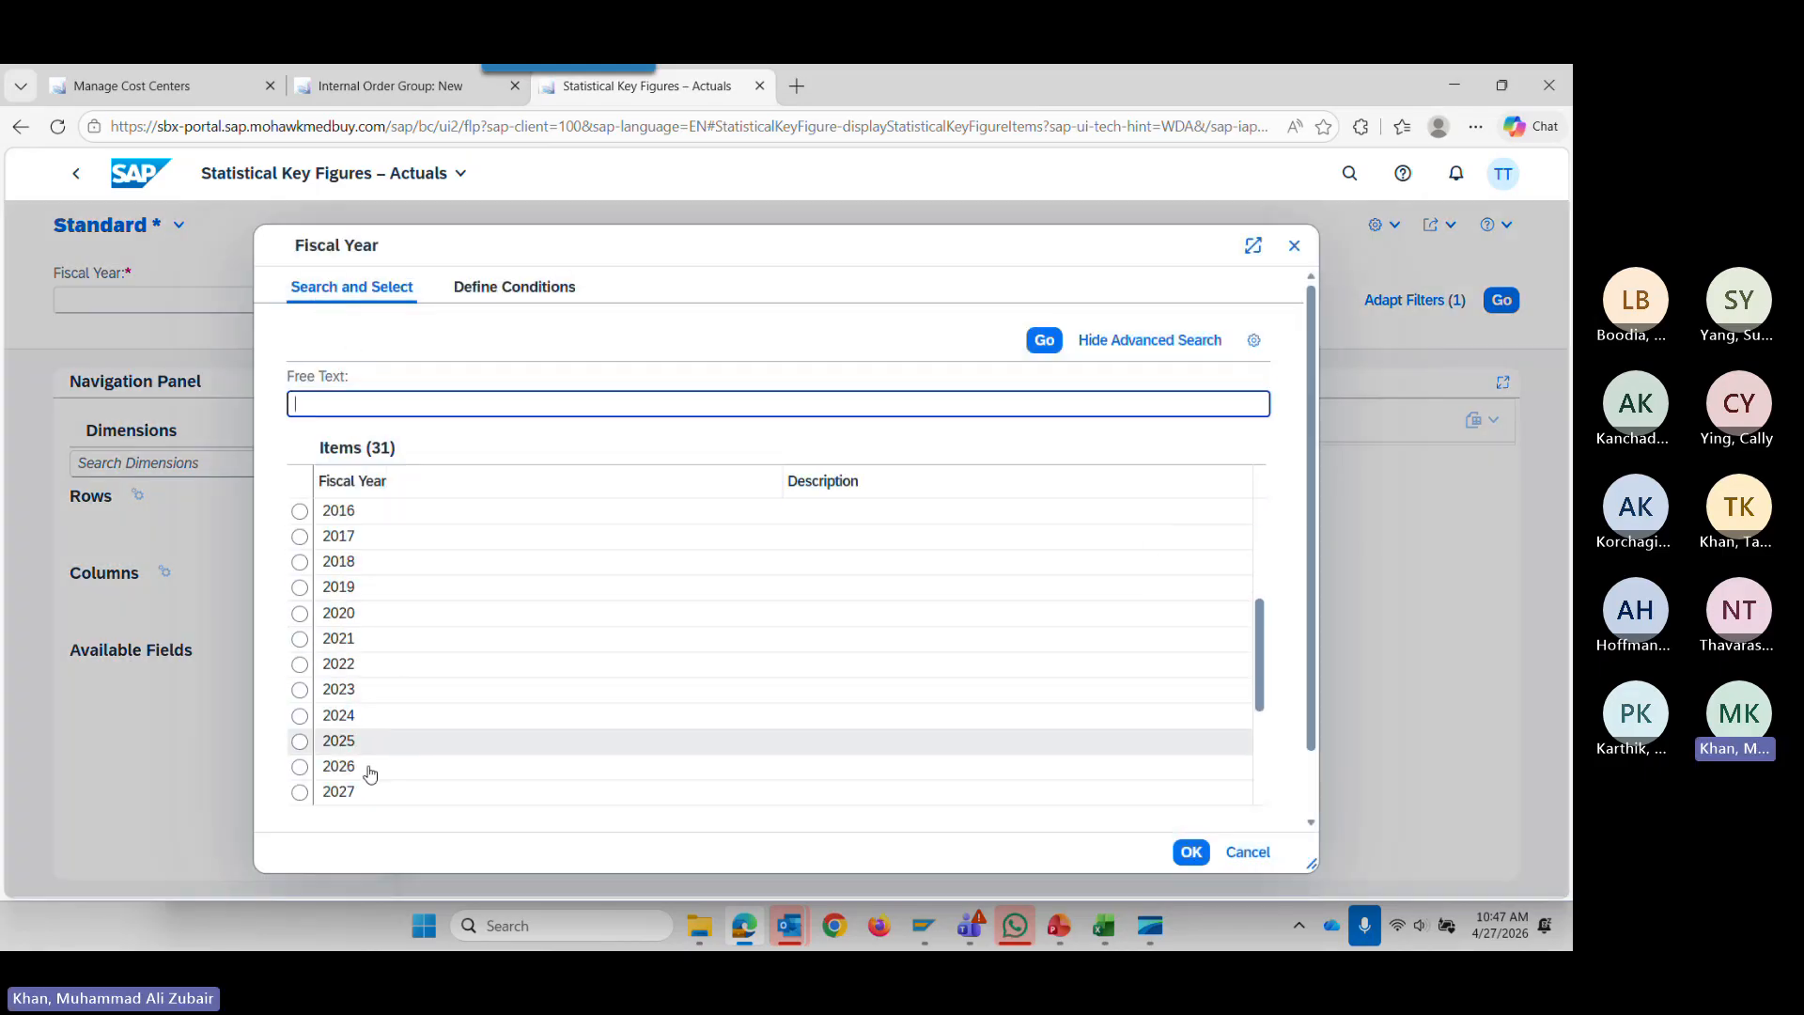
left_click(348, 796)
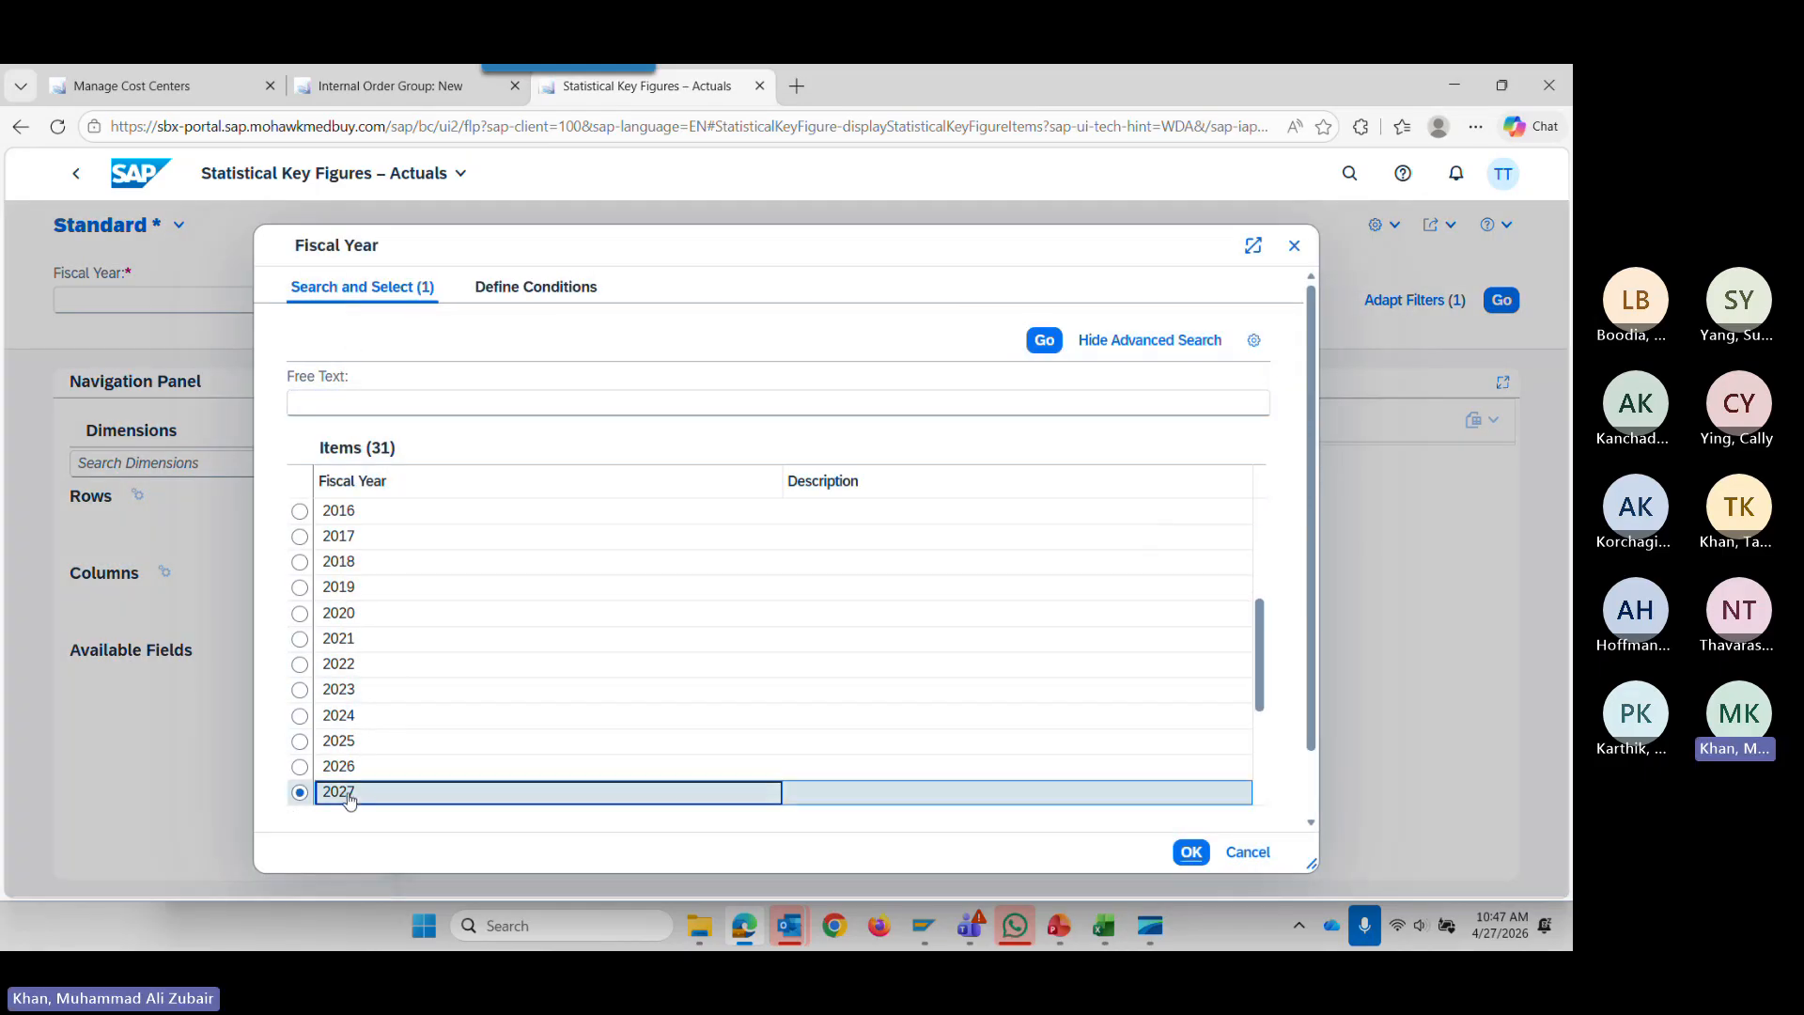
left_click(1190, 852)
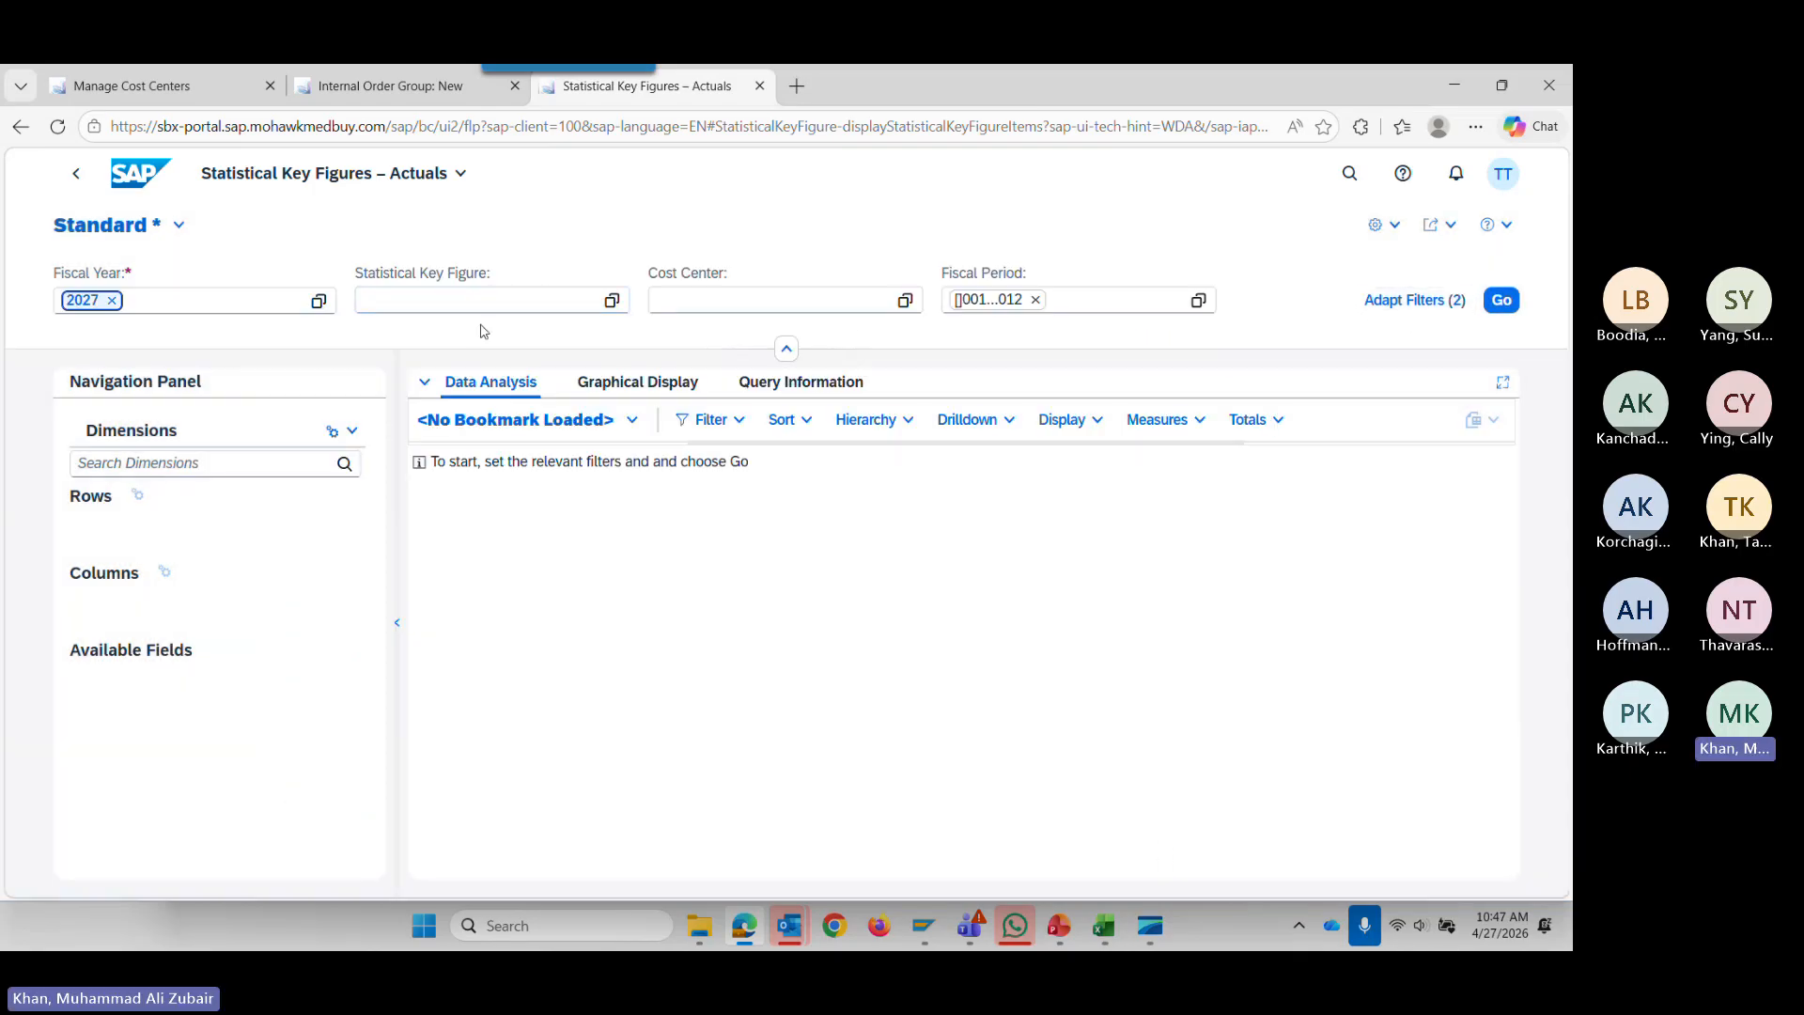
left_click(1501, 300)
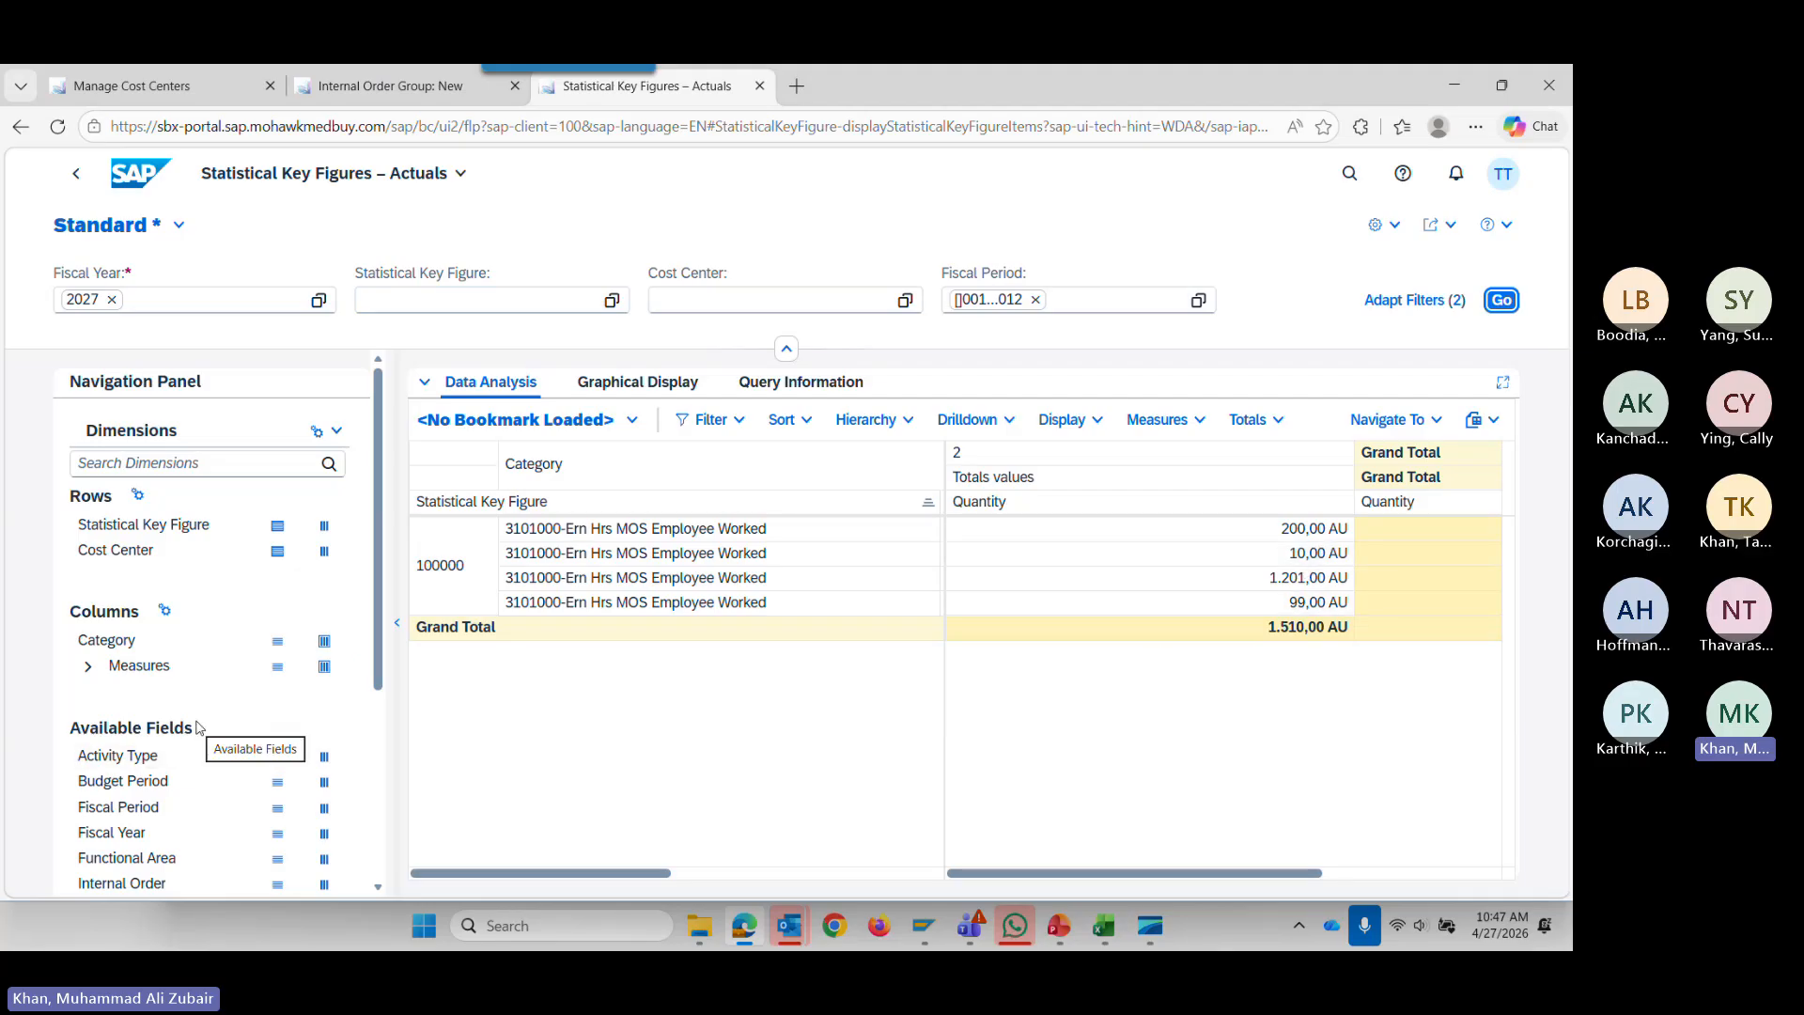
scroll(198, 730, "down", 1)
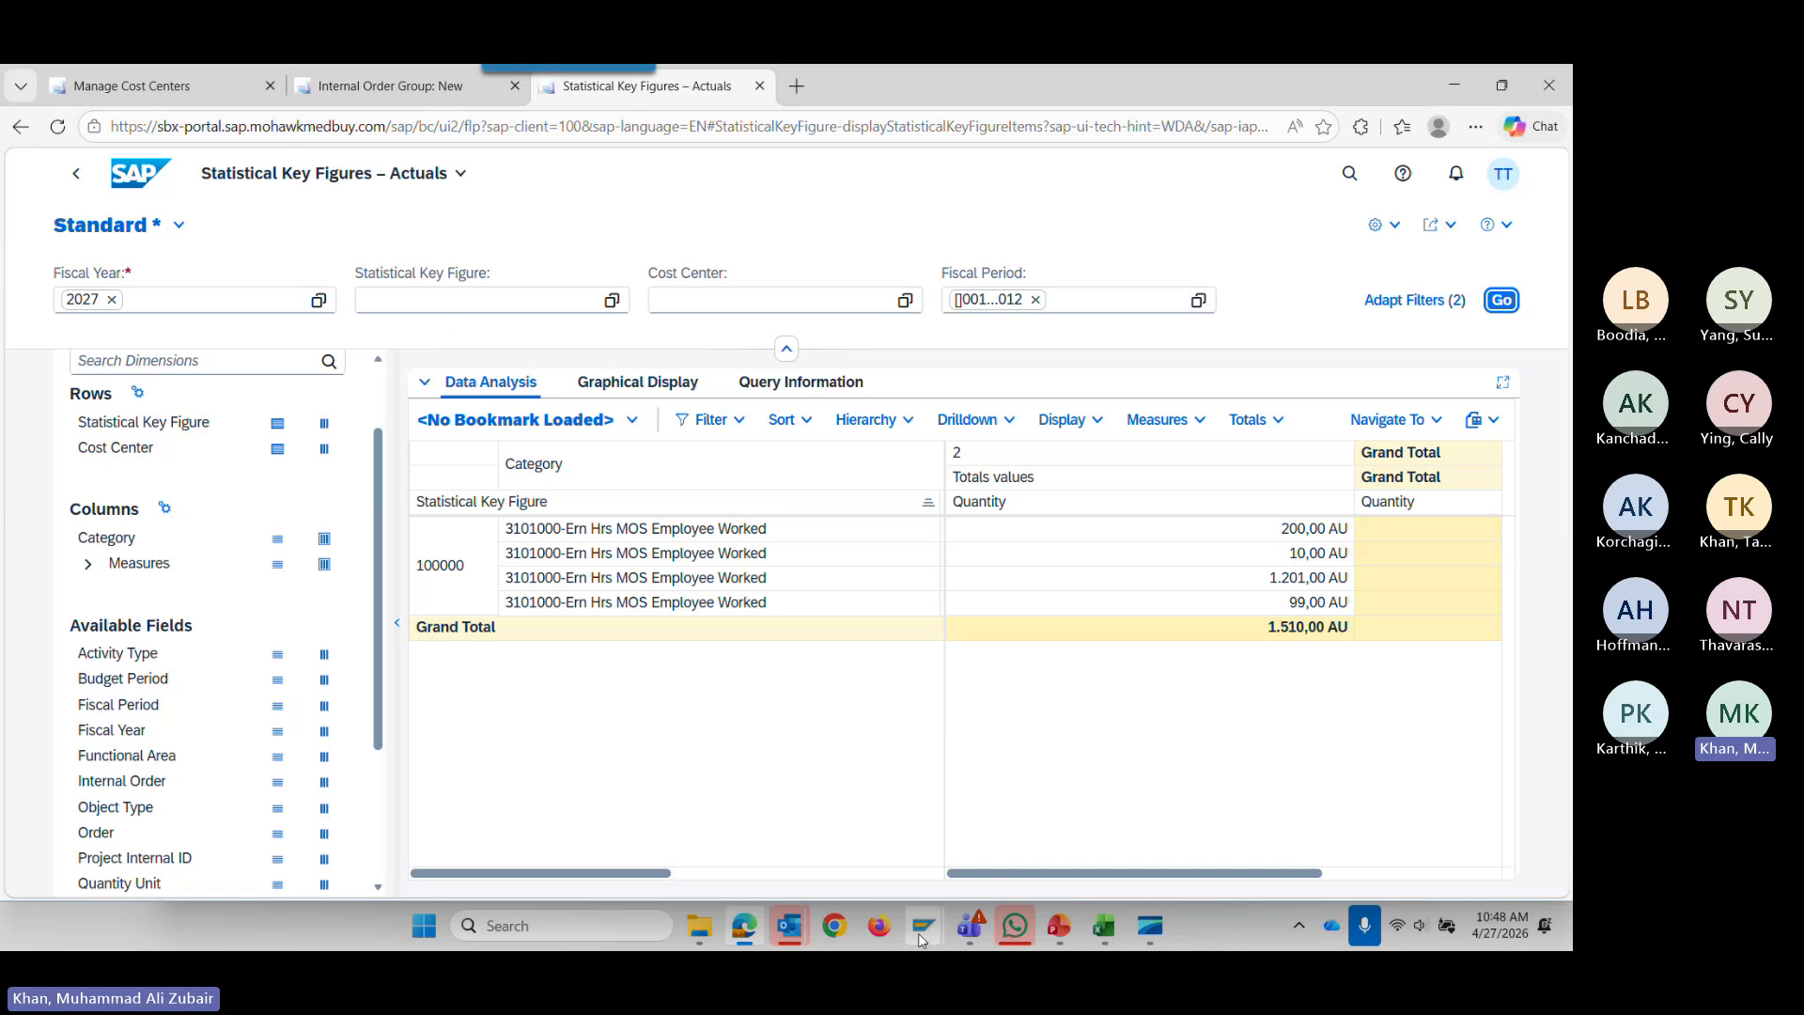
Check the monthly actuals in the SAP GUI Key Figures: Period Breakdown report and return to the Fiori report.
mouse_move(924, 925)
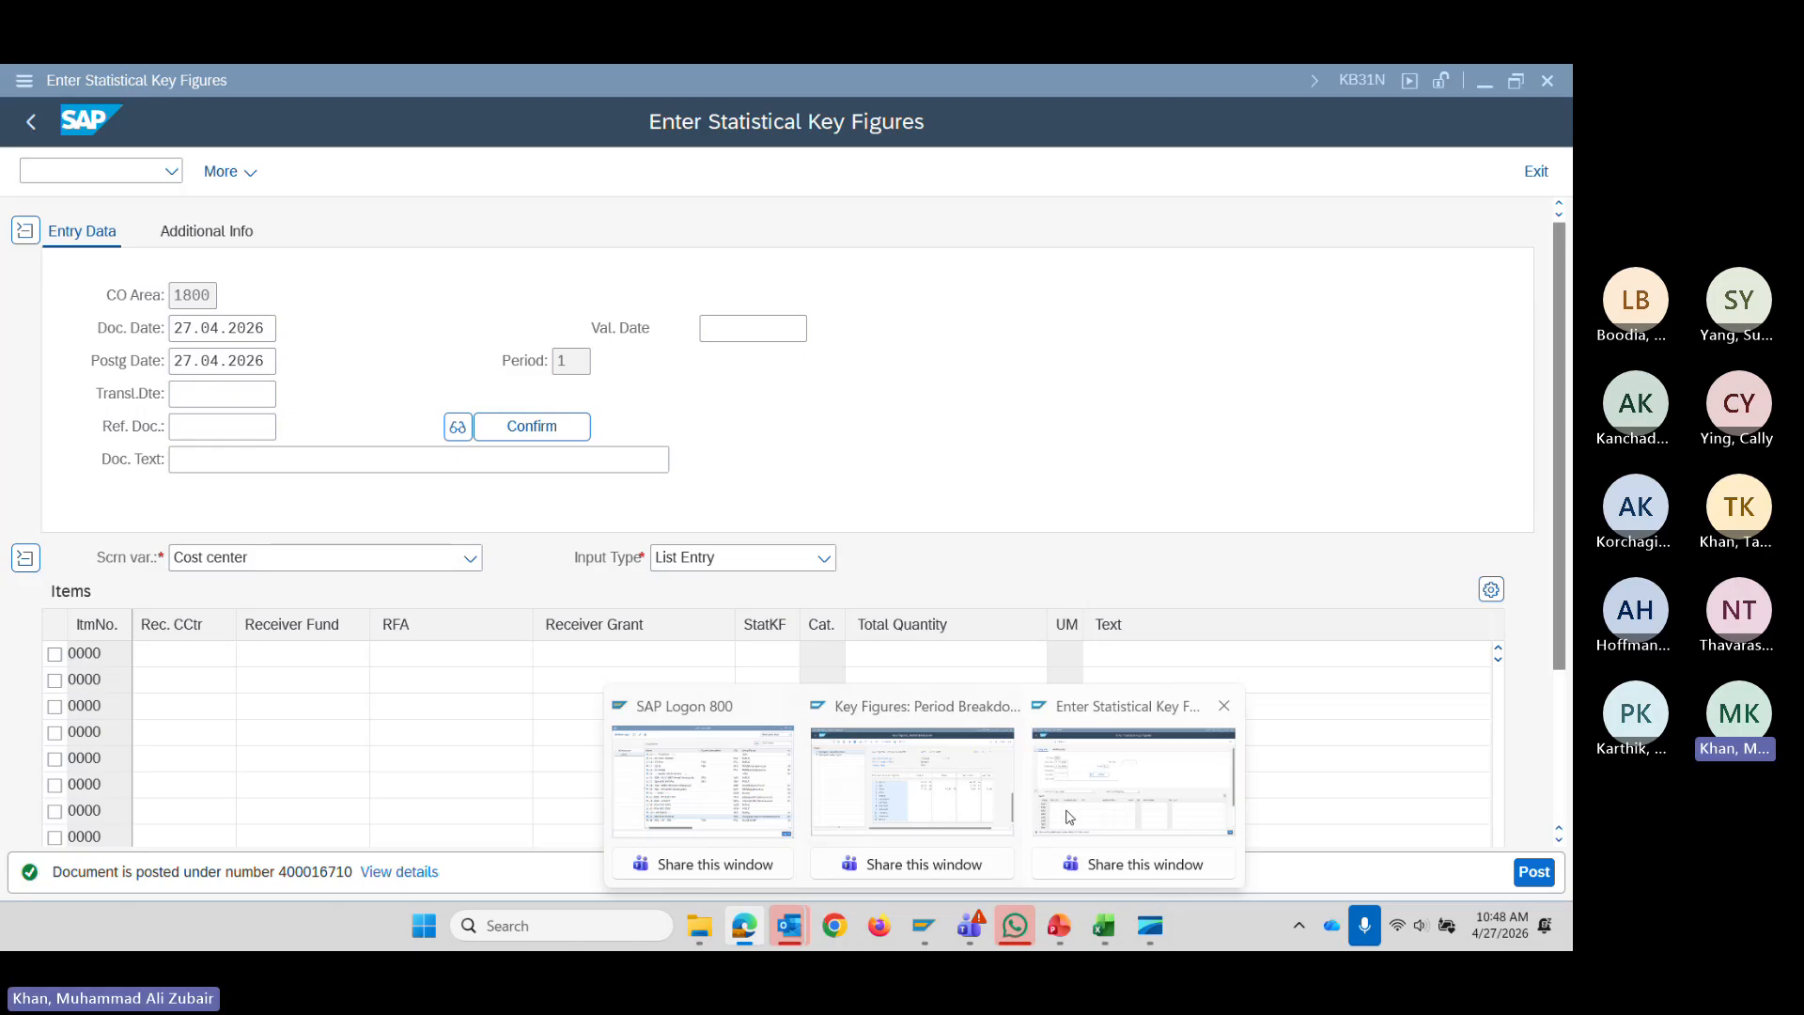
left_click(1002, 788)
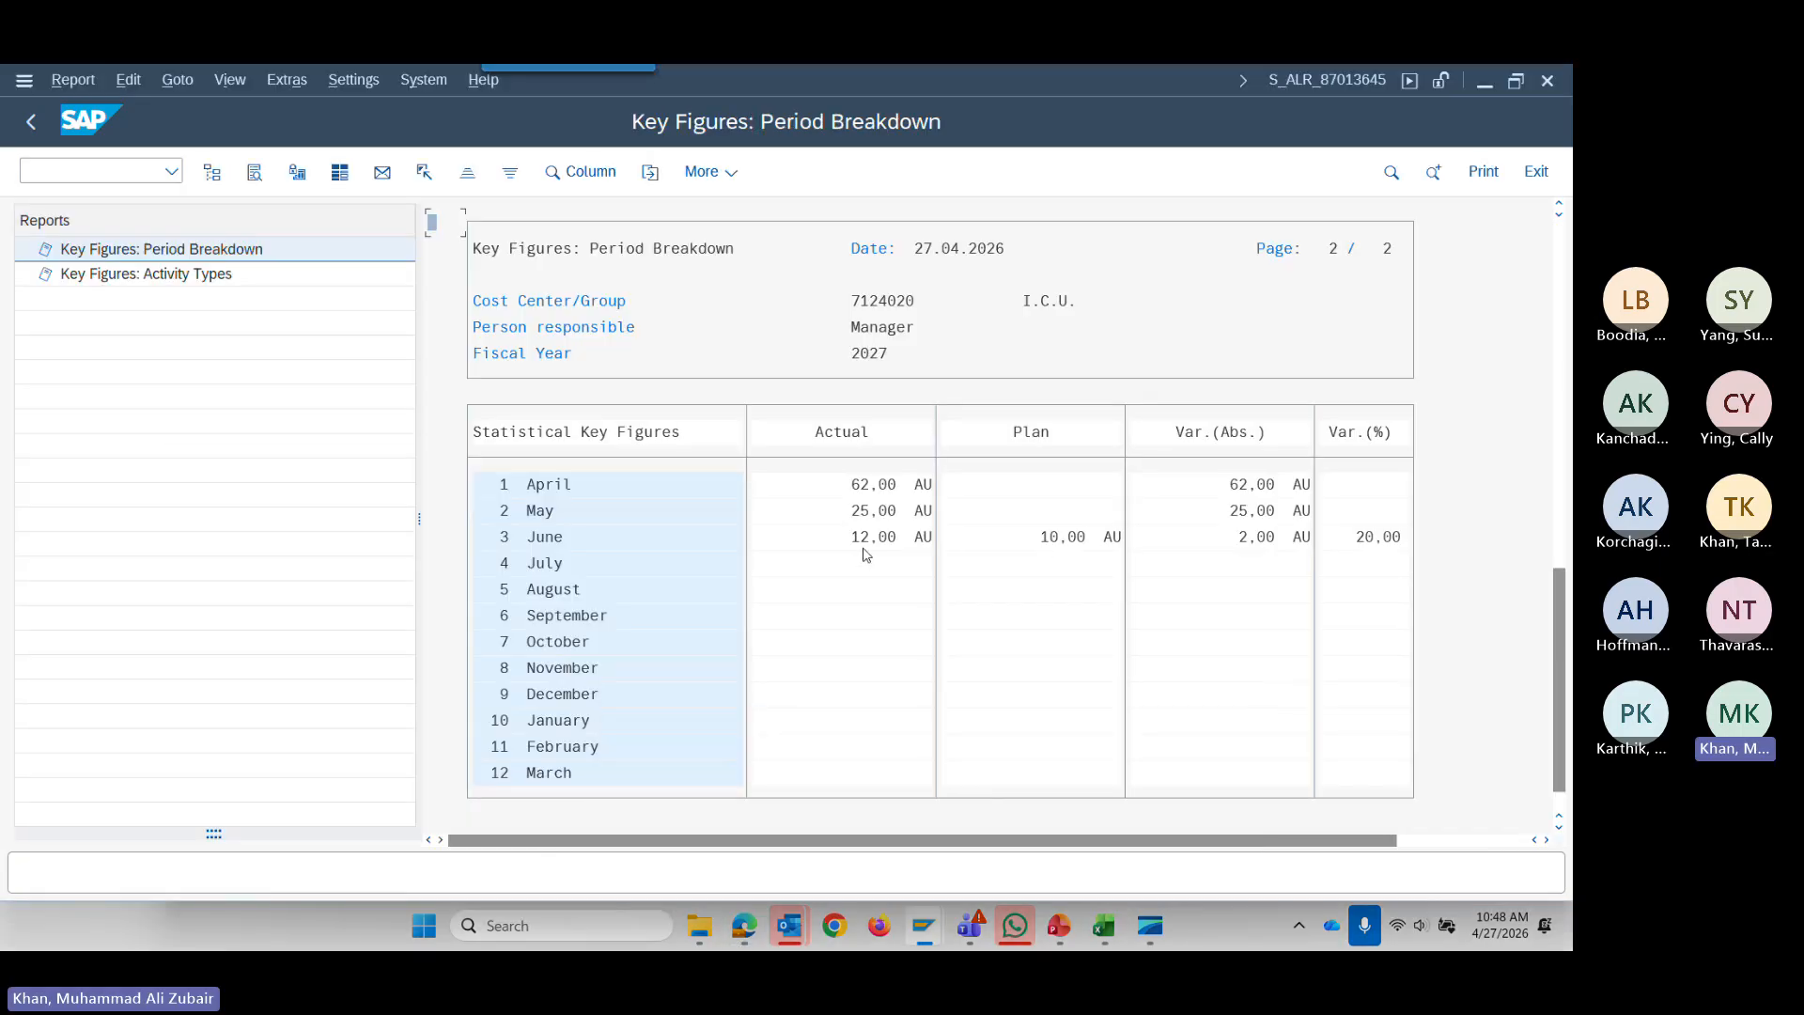
left_click(1489, 83)
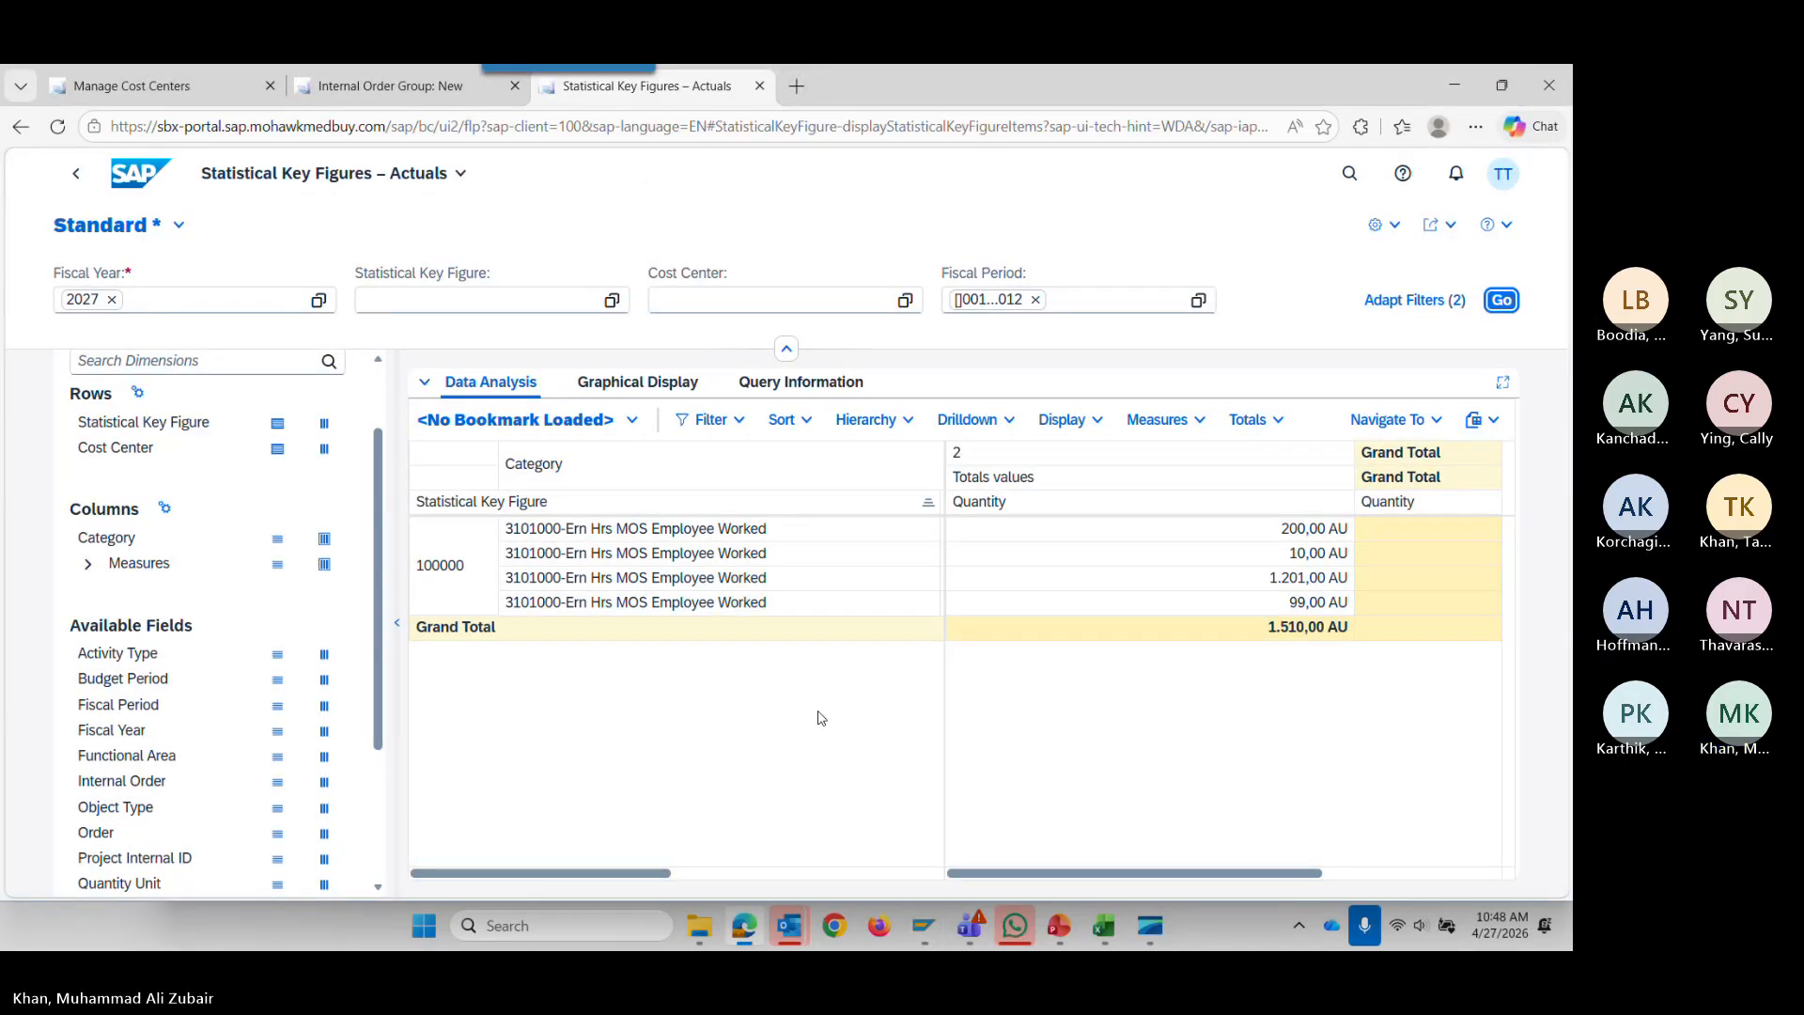
left_click_drag(1055, 873, 1438, 887)
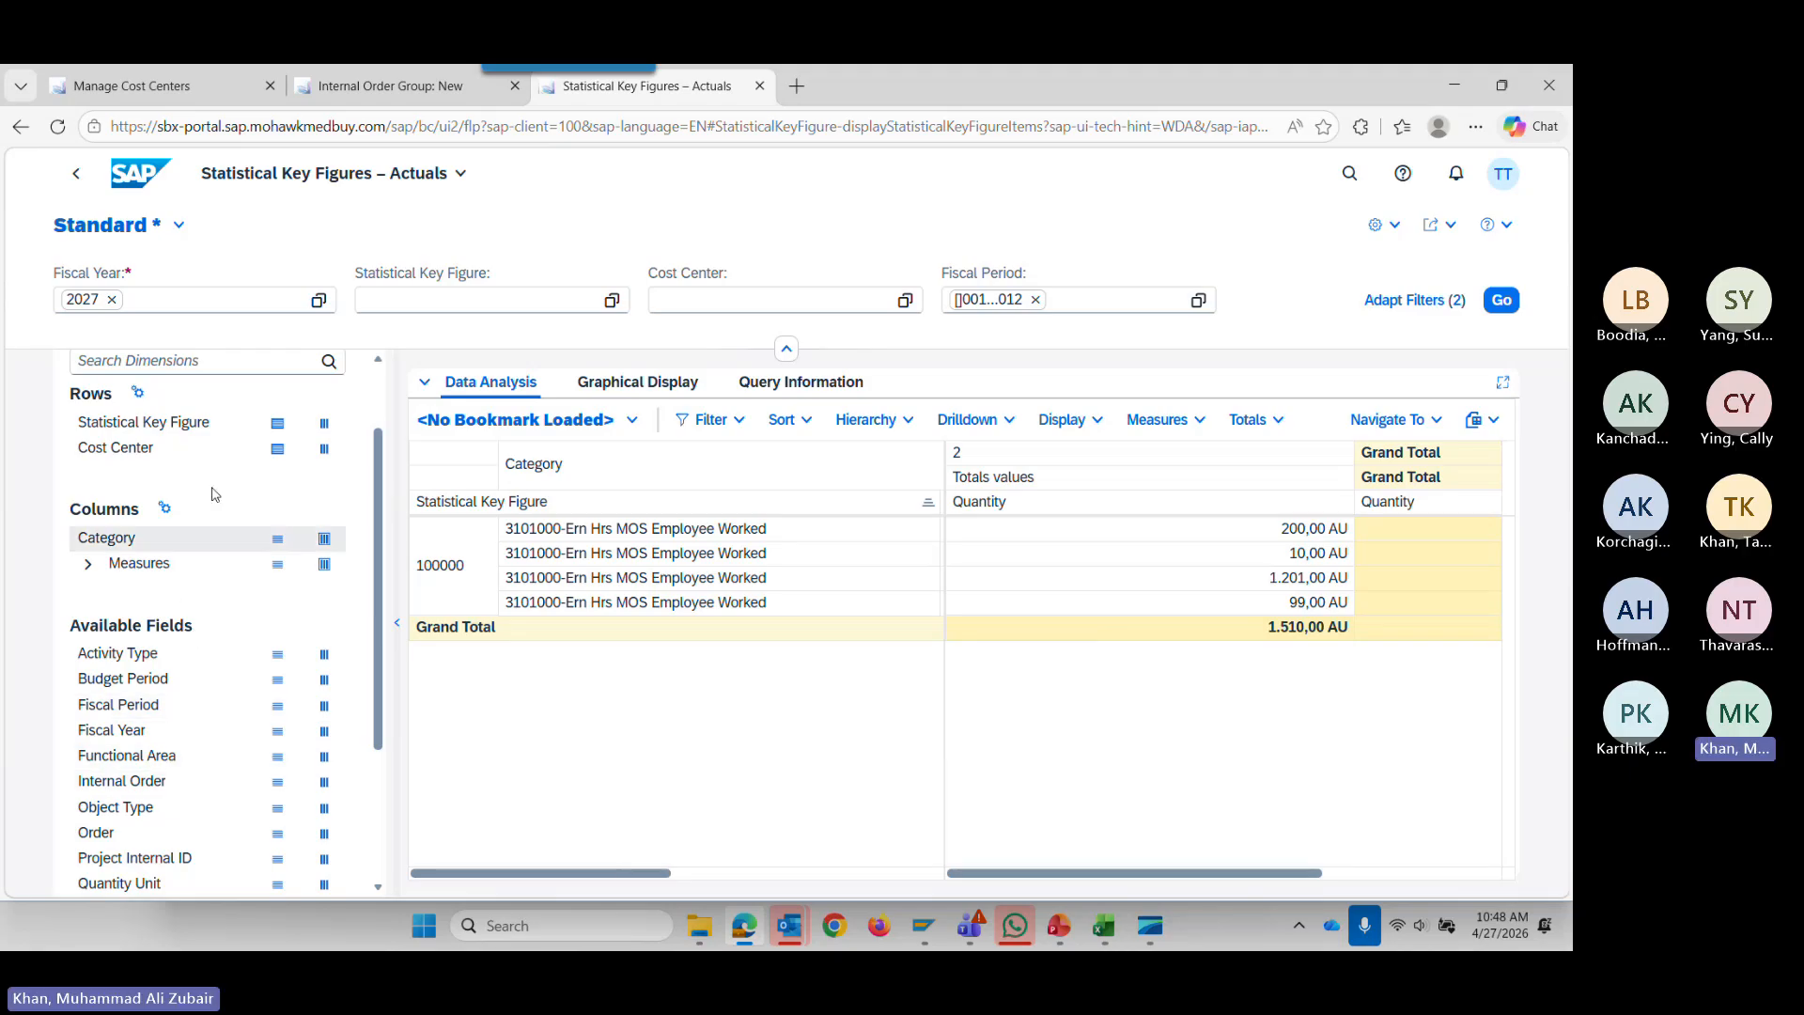
left_click(799, 300)
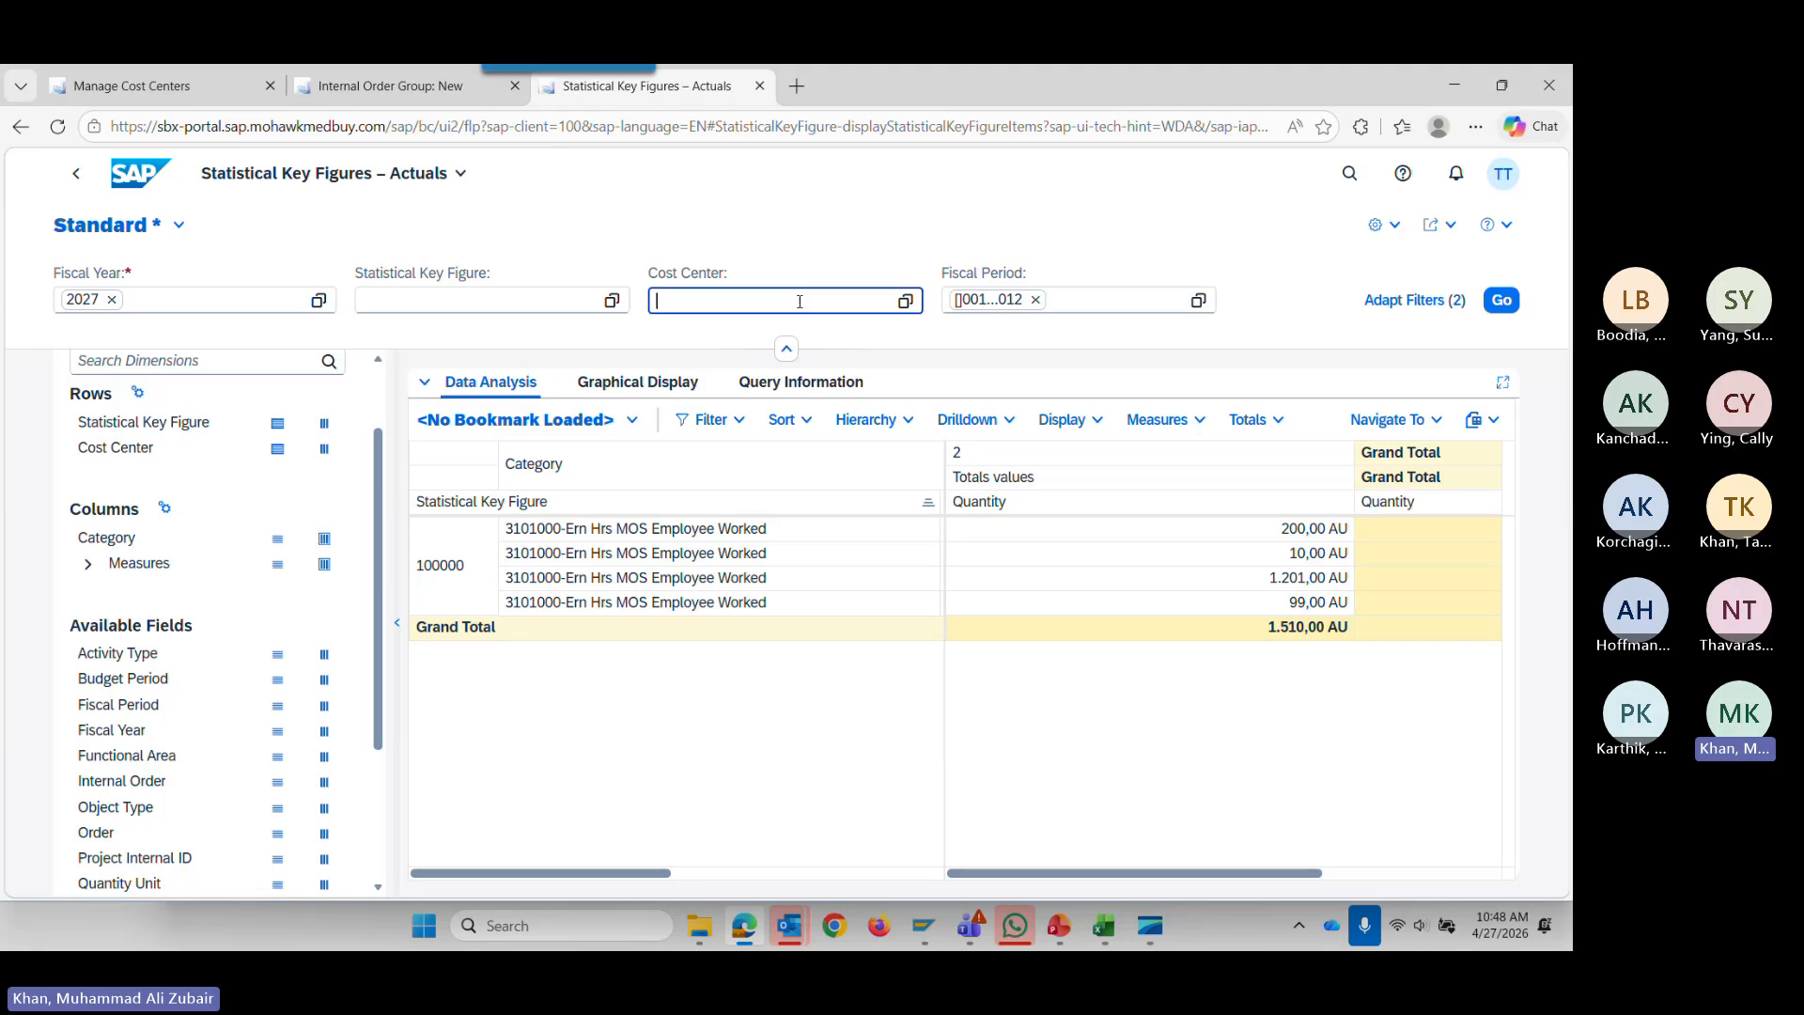
left_click(611, 300)
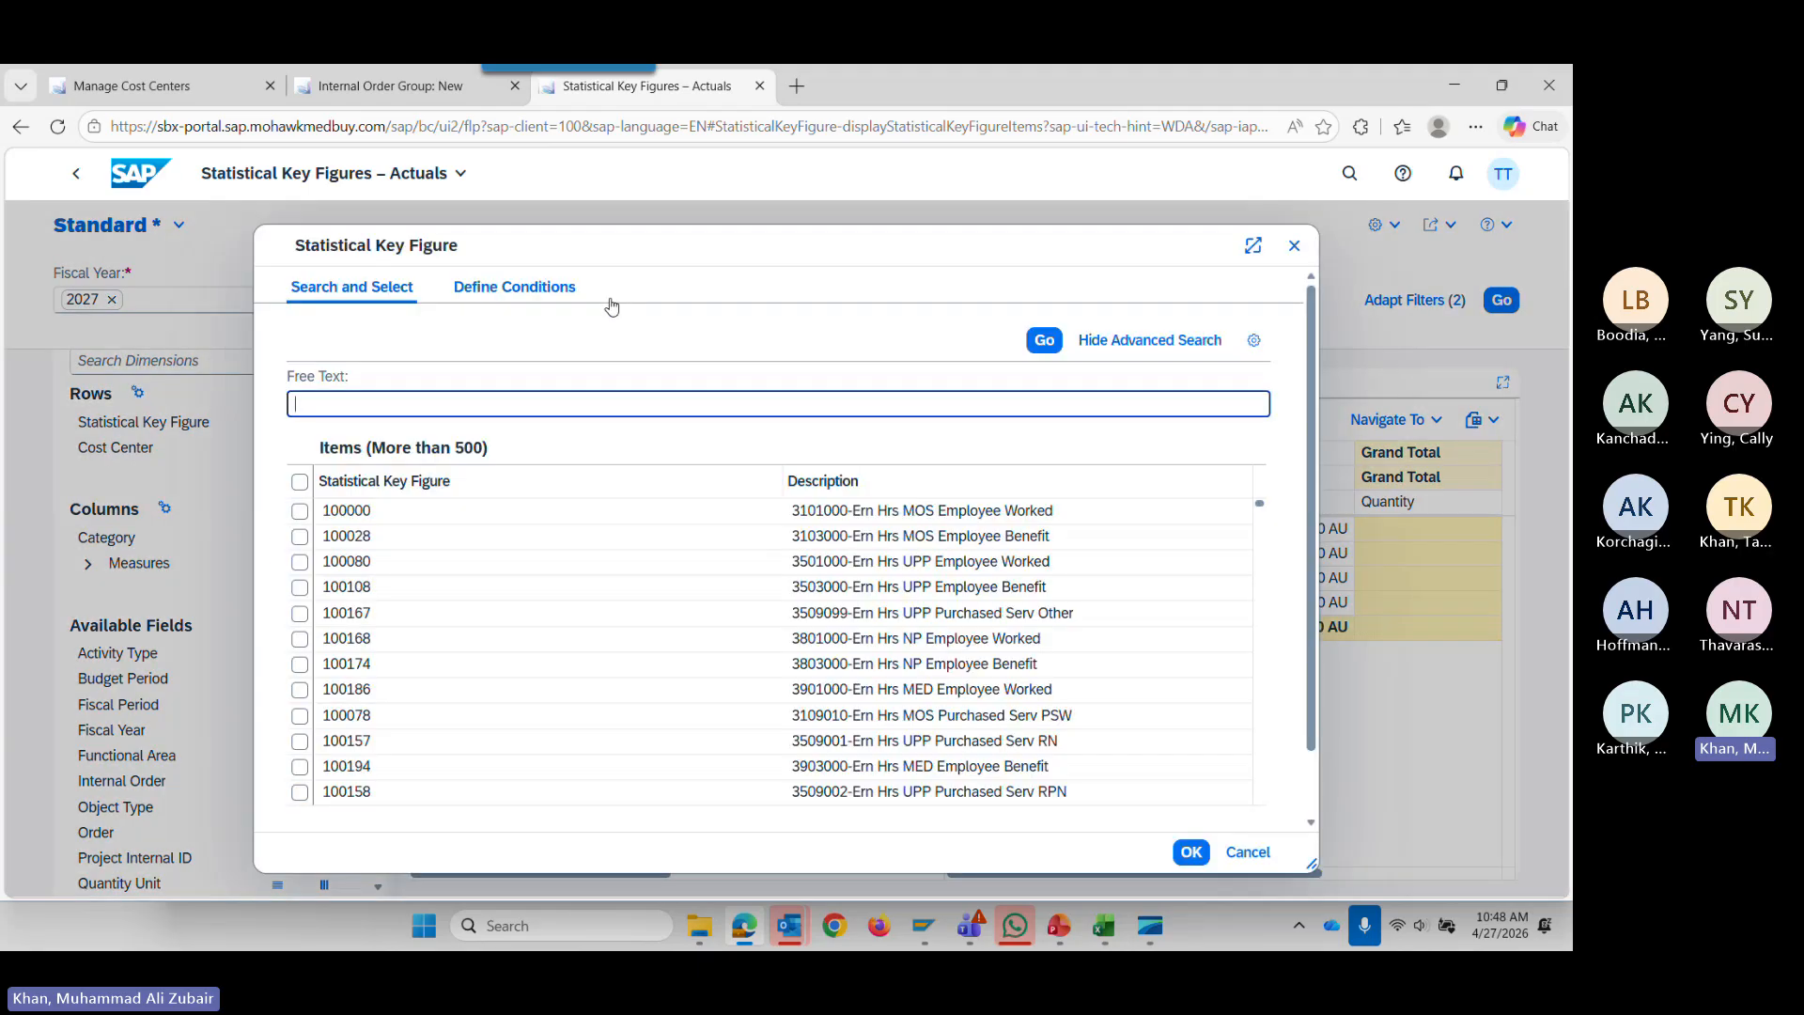
left_click(298, 510)
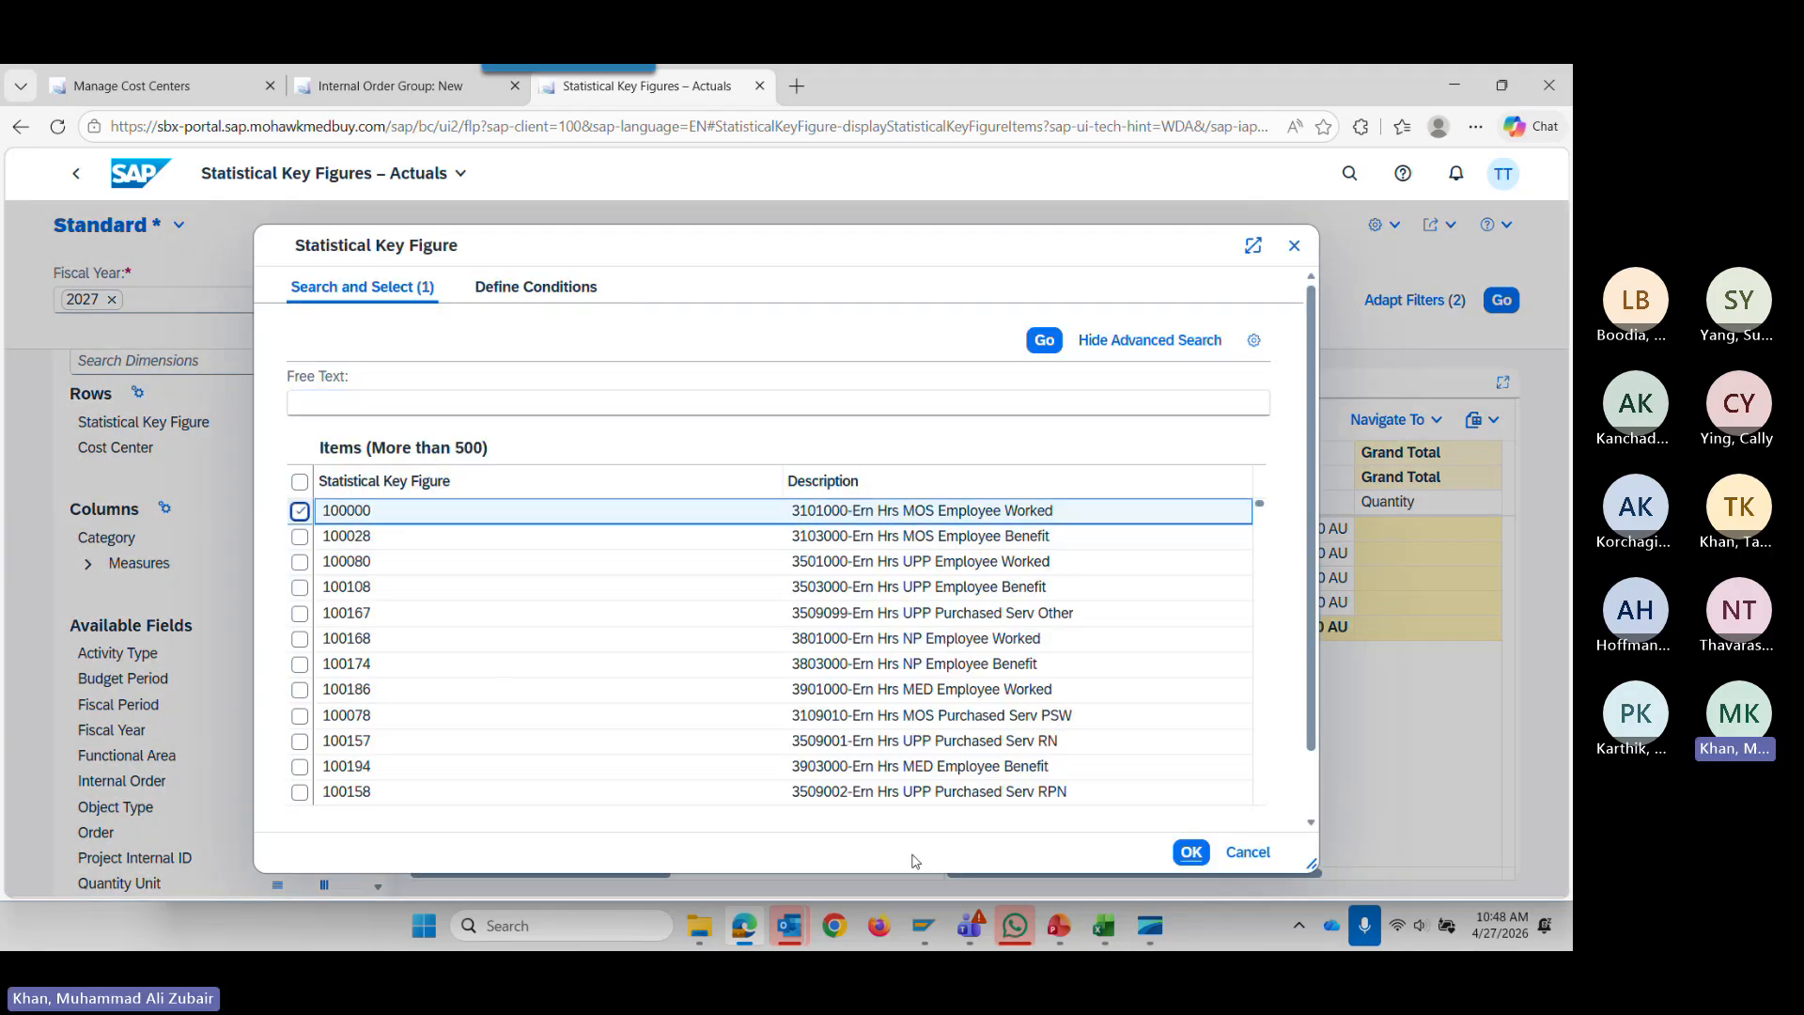
left_click(1182, 856)
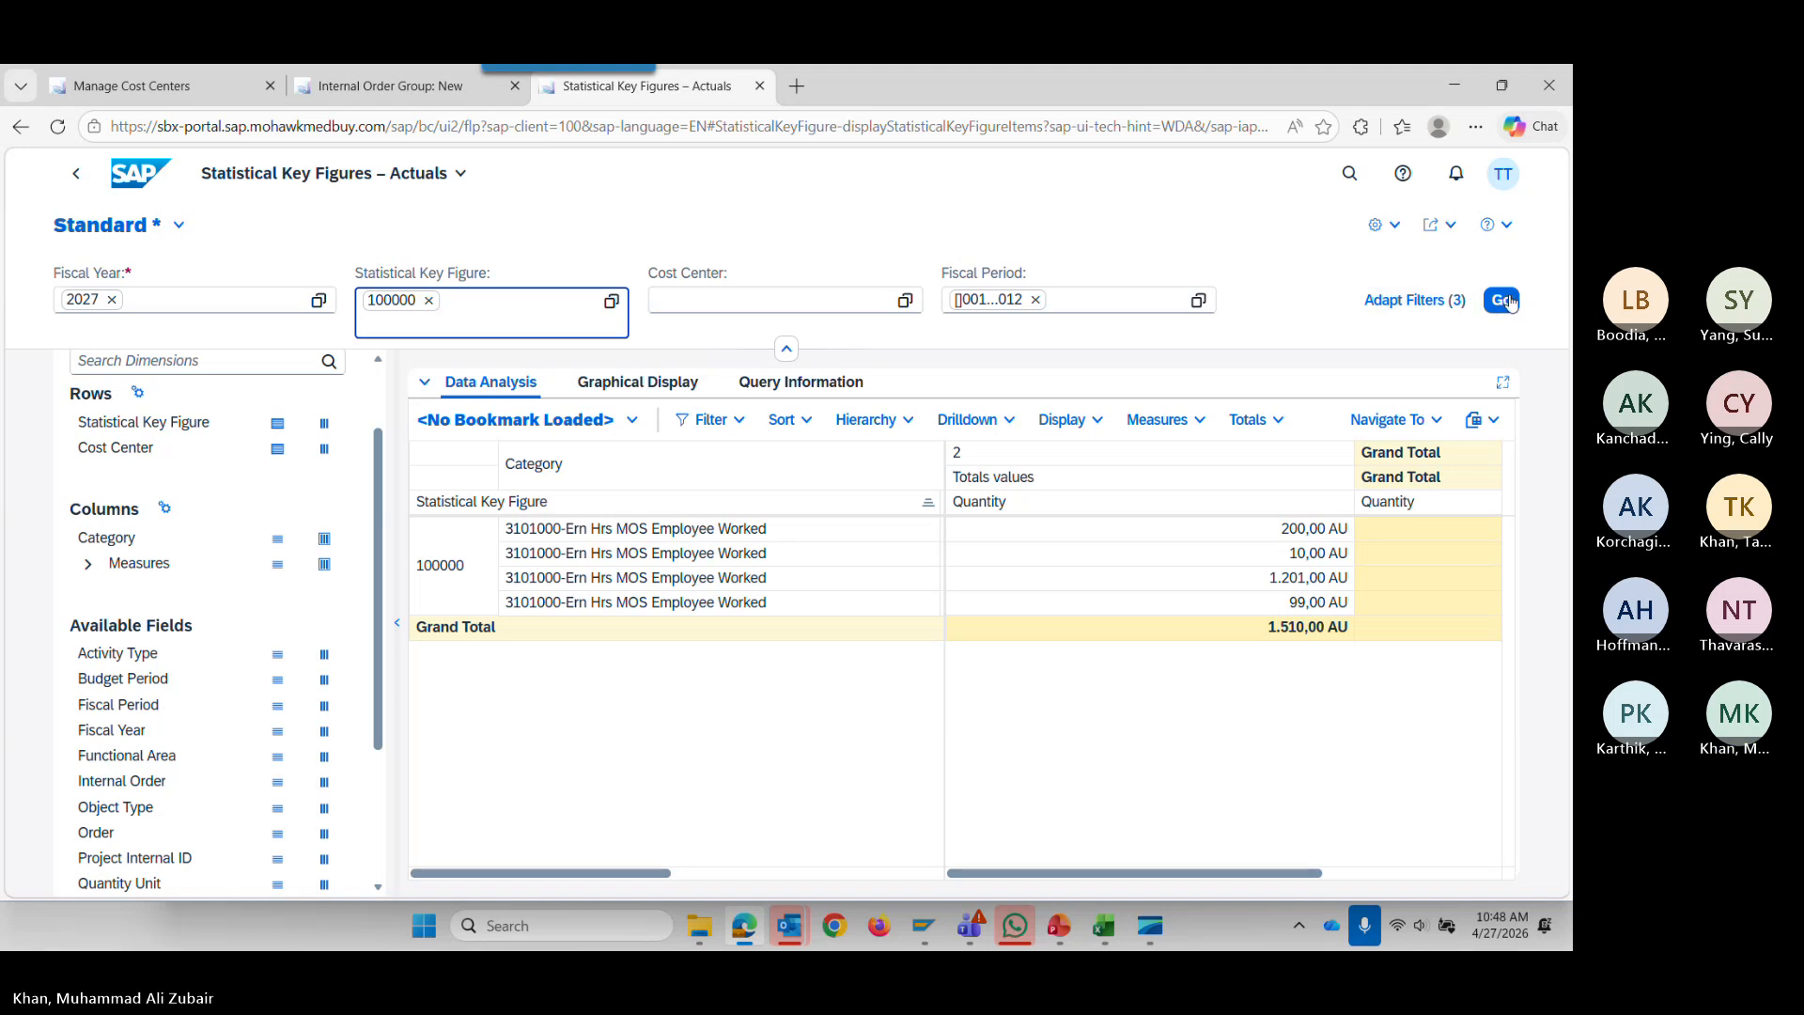
Replace the fiscal period range with period 3 (June) and rerun the report.
left_click(1036, 300)
left_click(1198, 299)
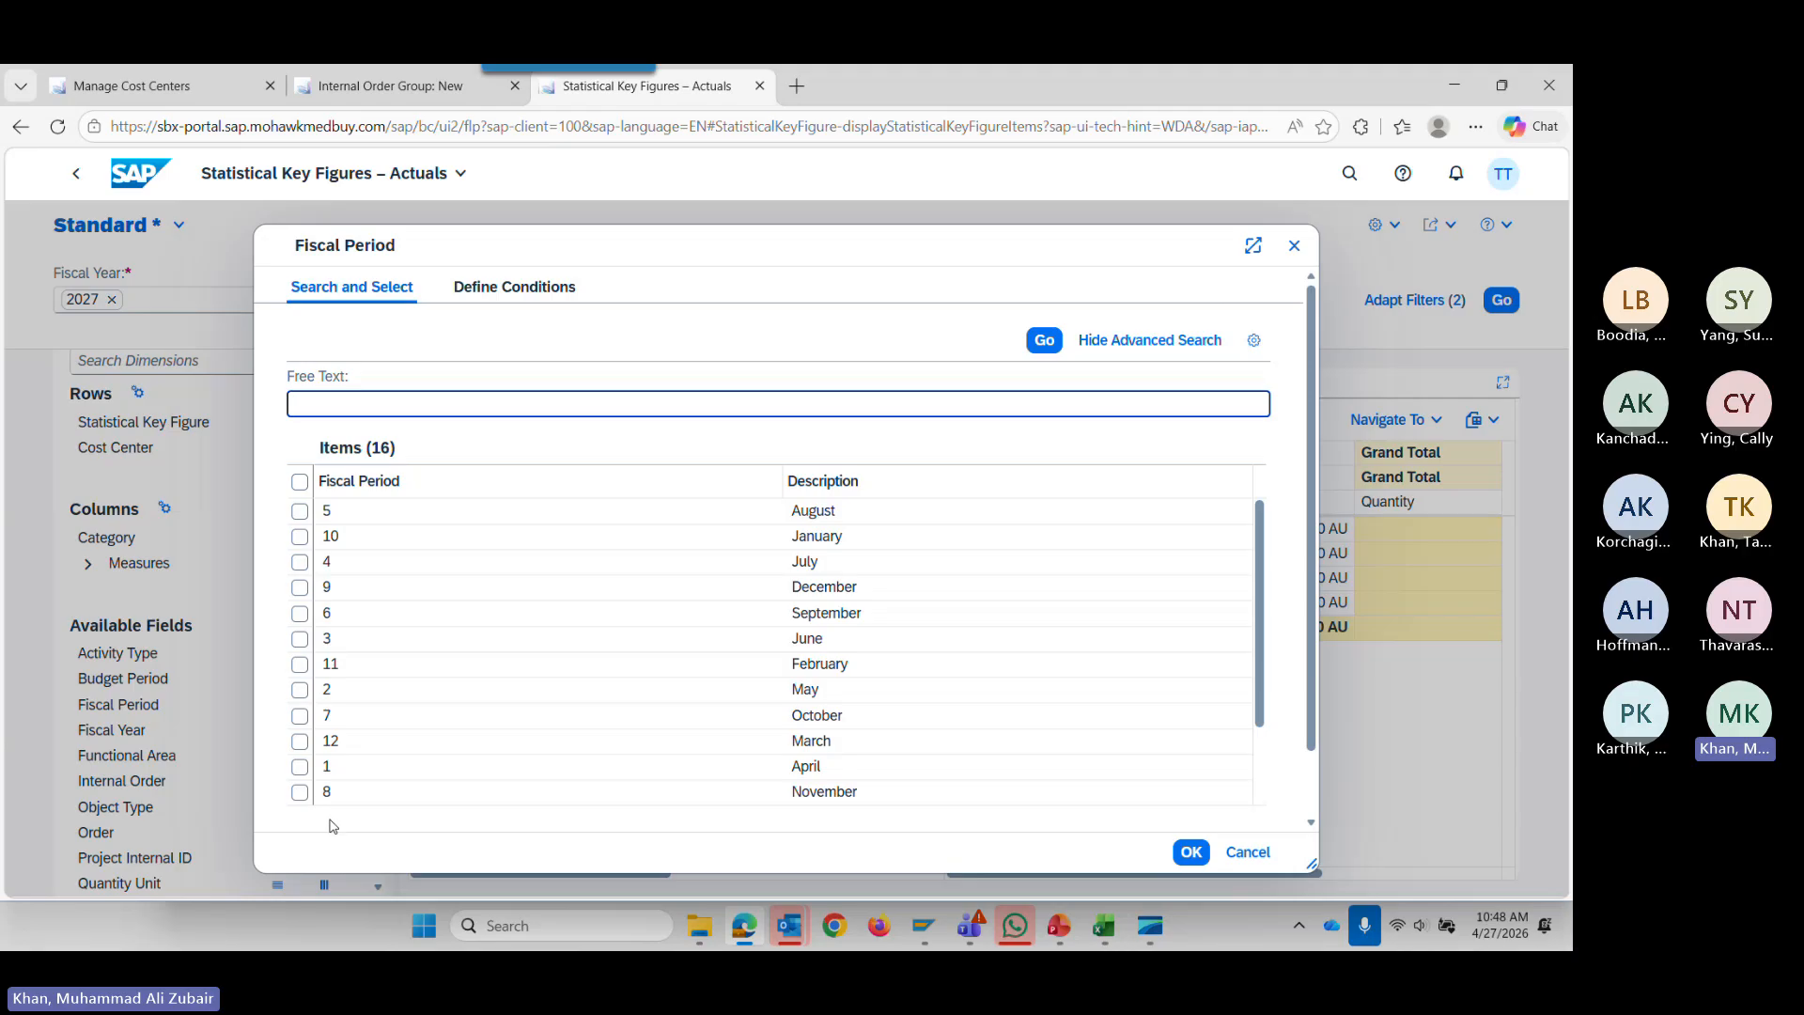
scroll(463, 677, "down", 2)
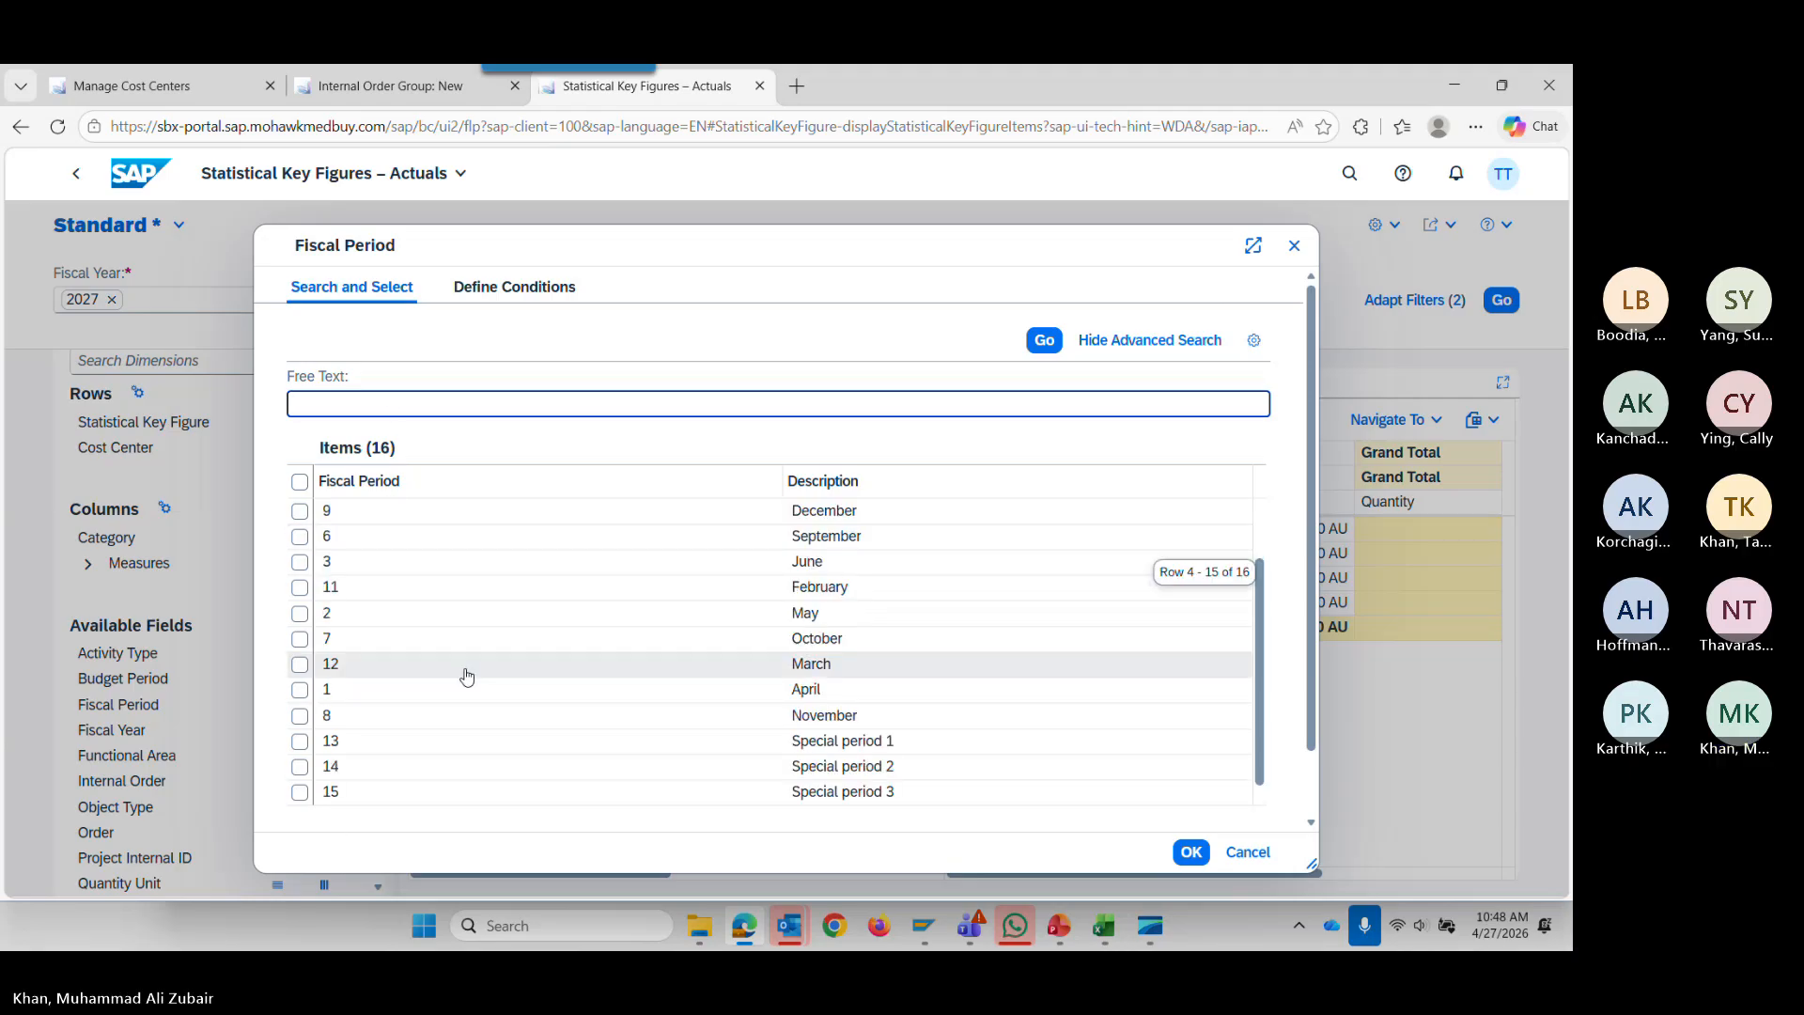
left_click(300, 562)
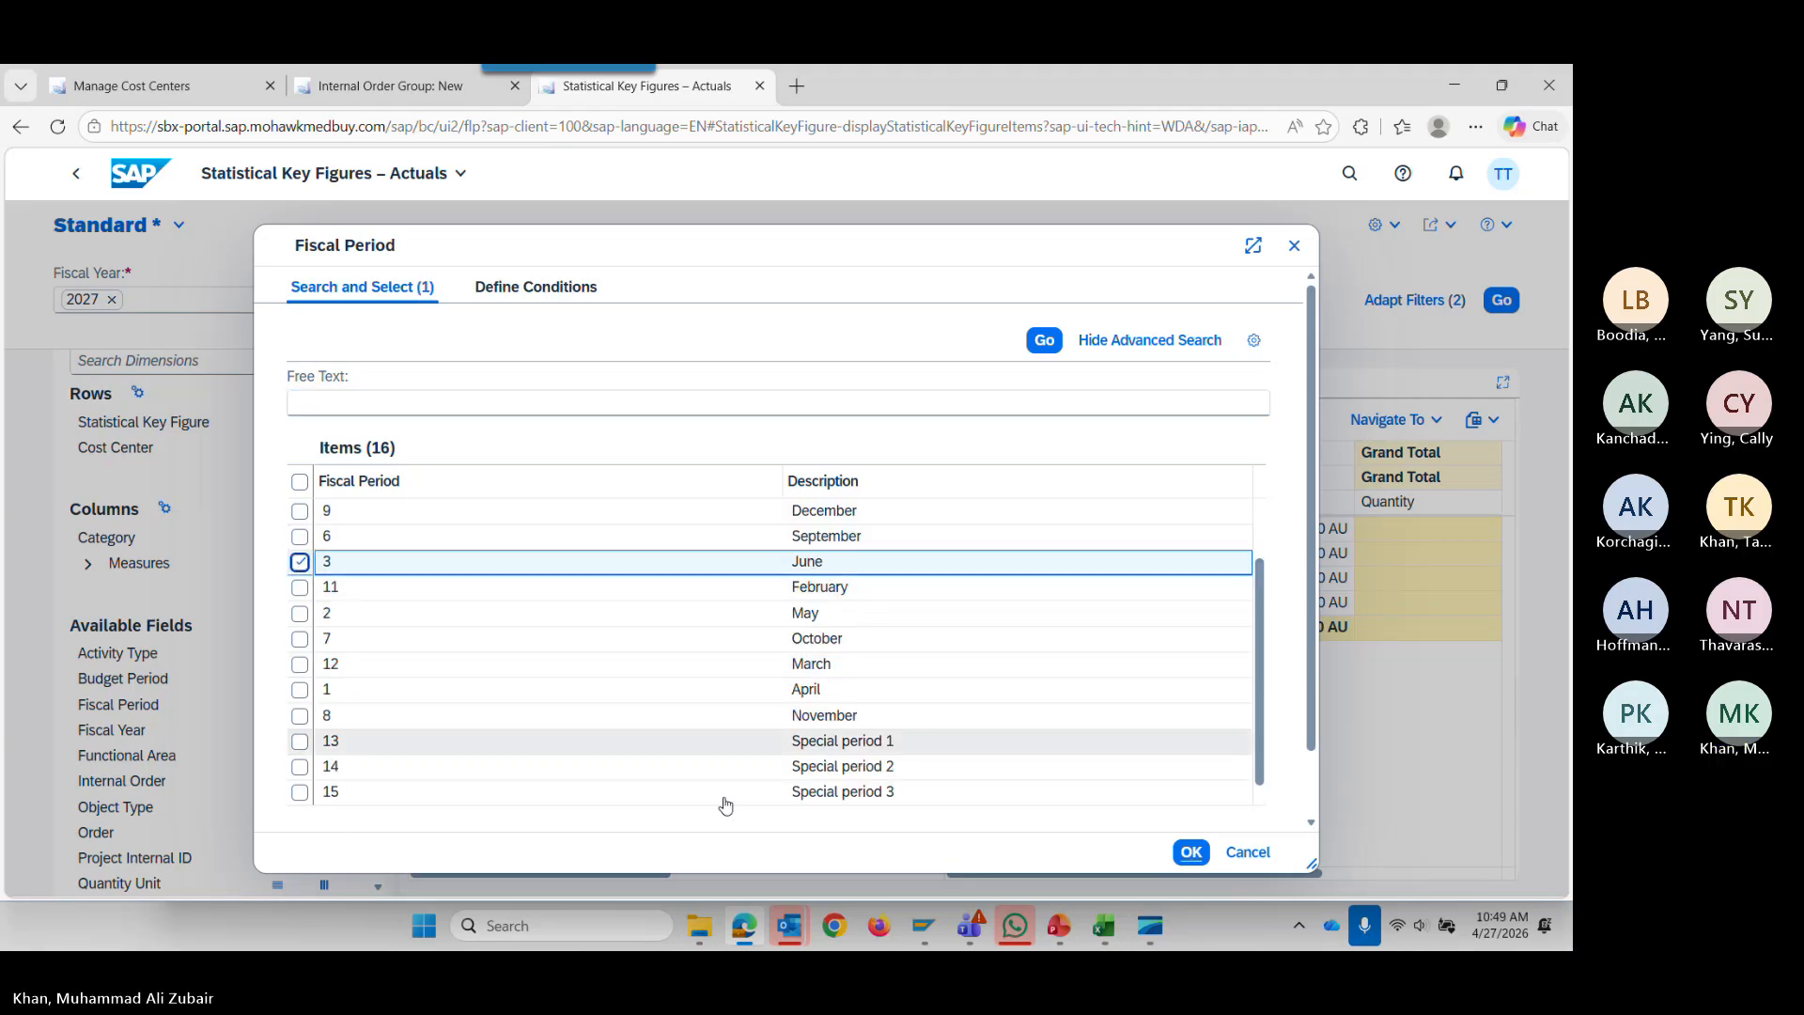
left_click(1190, 852)
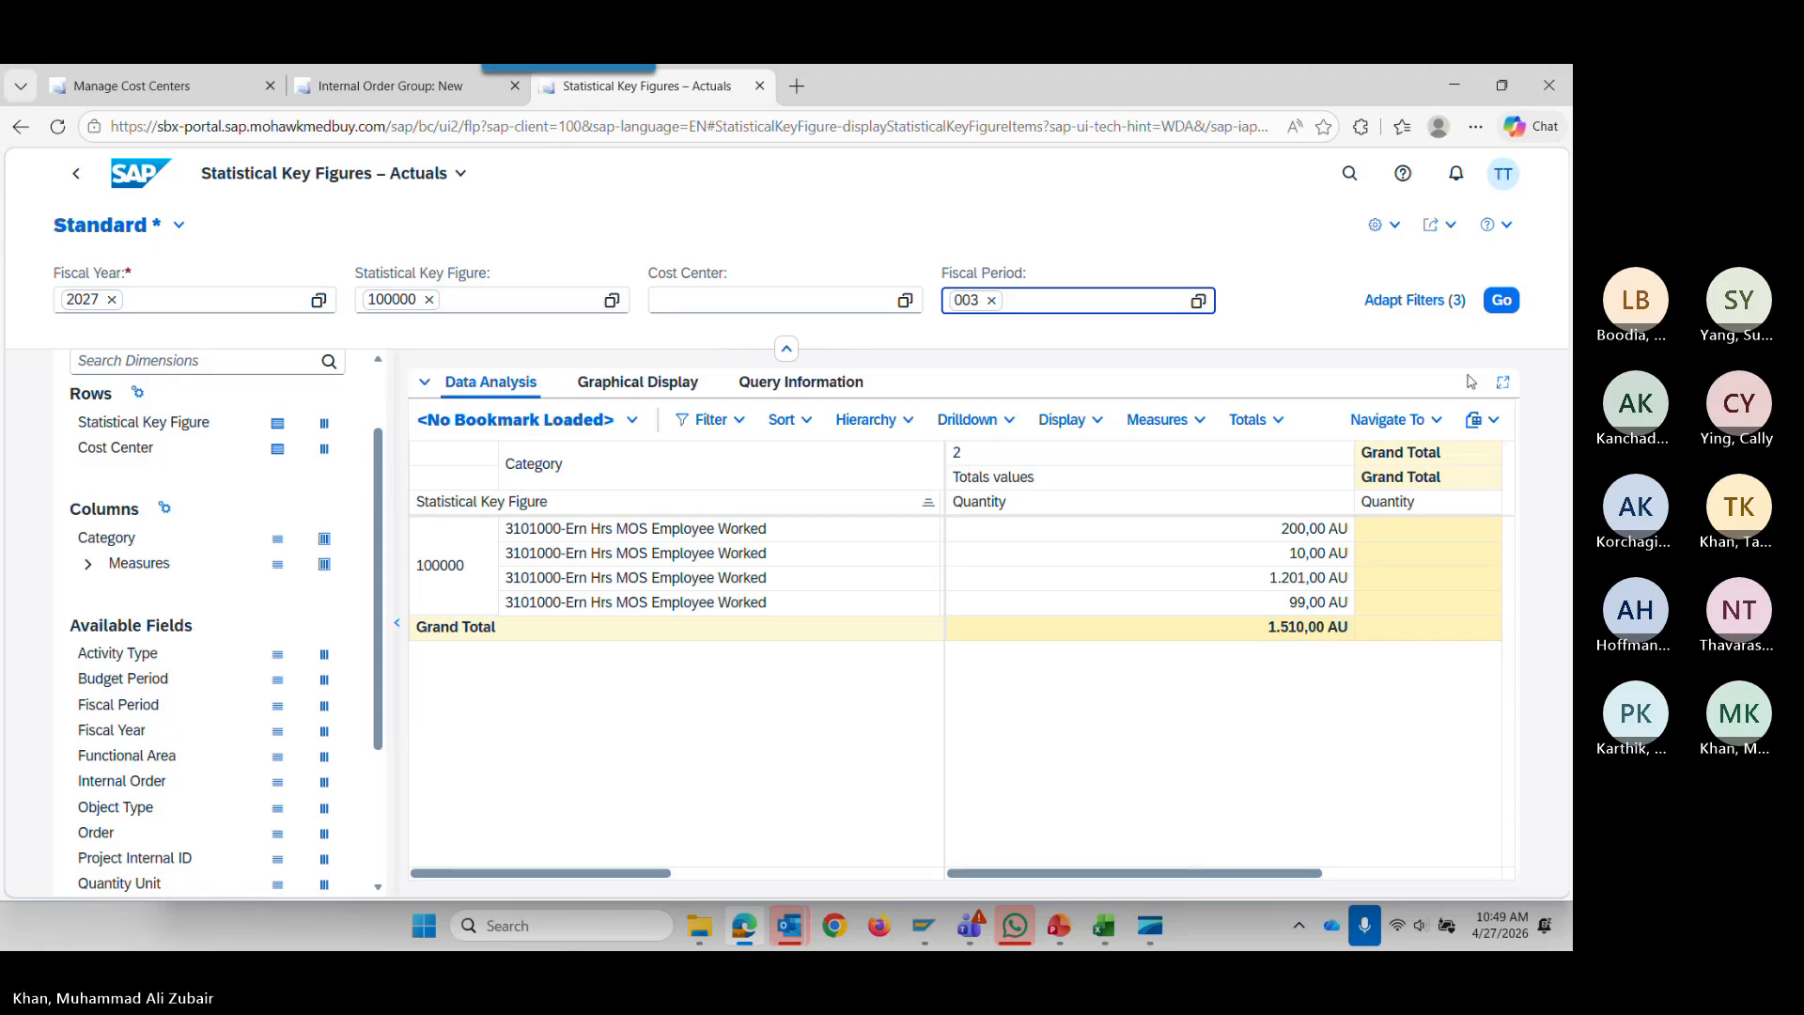
left_click(1500, 302)
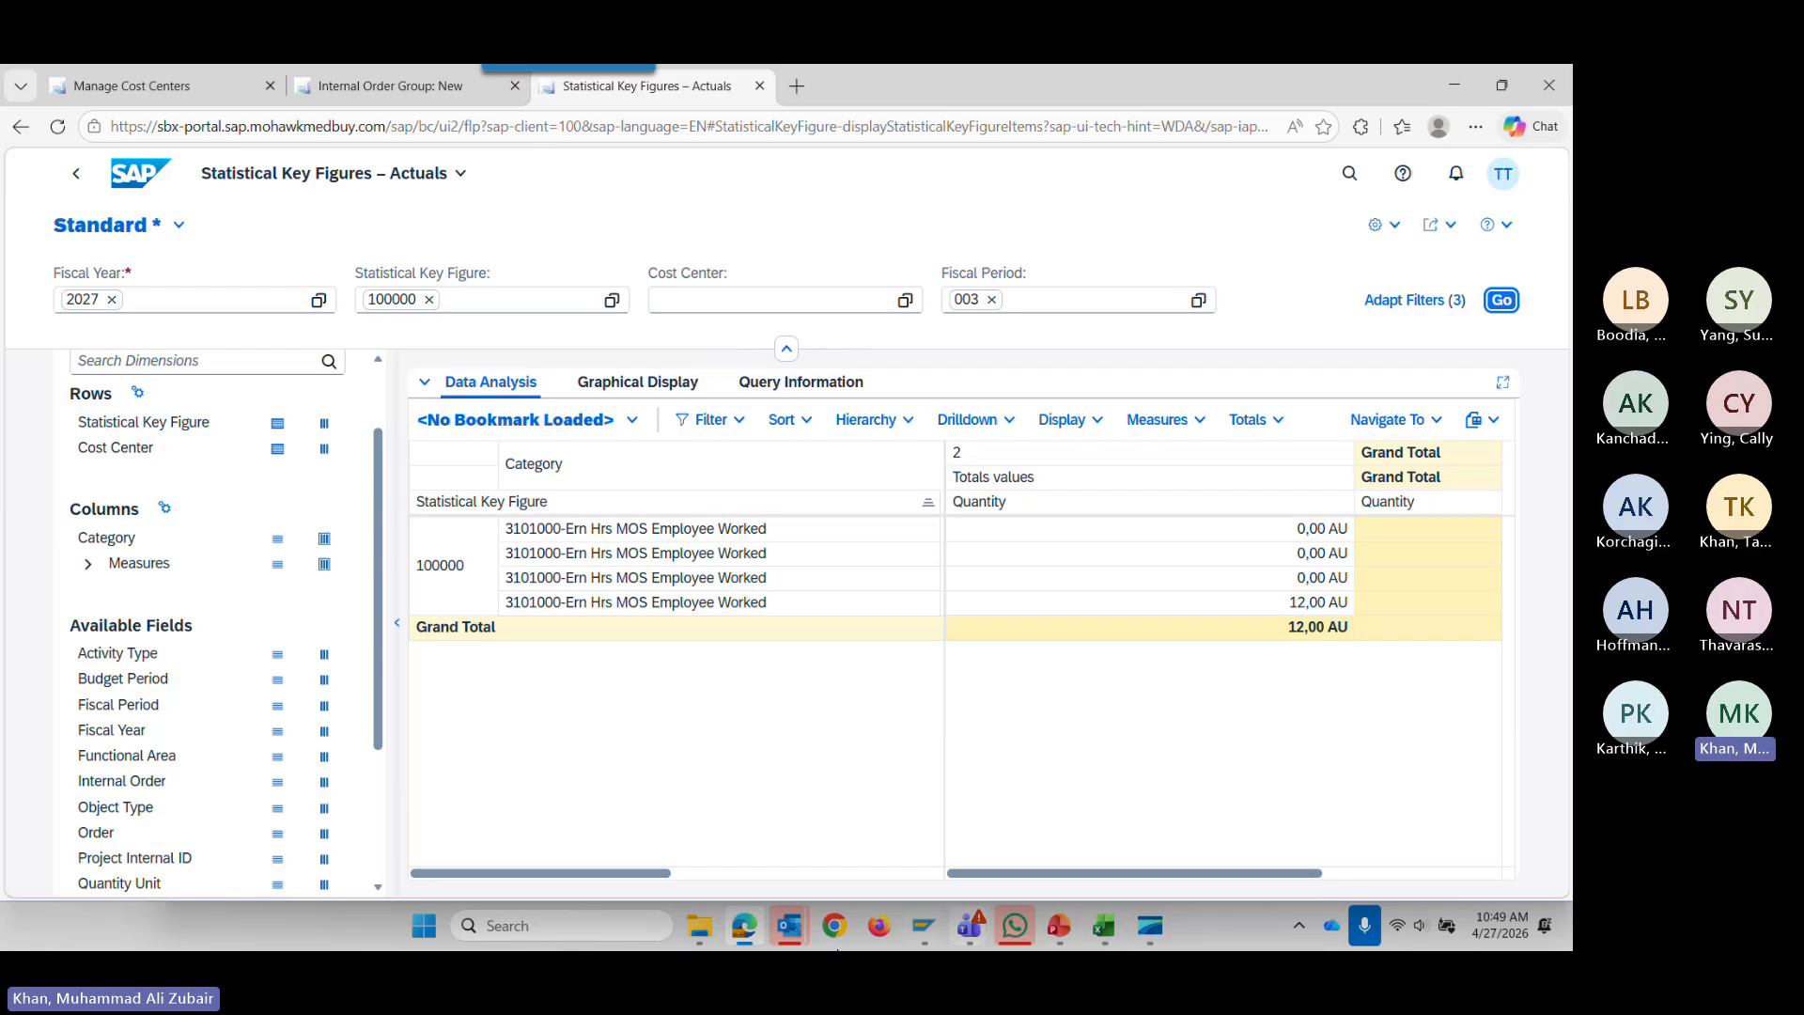
Switch to the Key Figures: Period Breakdown report in SAP GUI to compare its June actual quantity.
mouse_move(925, 928)
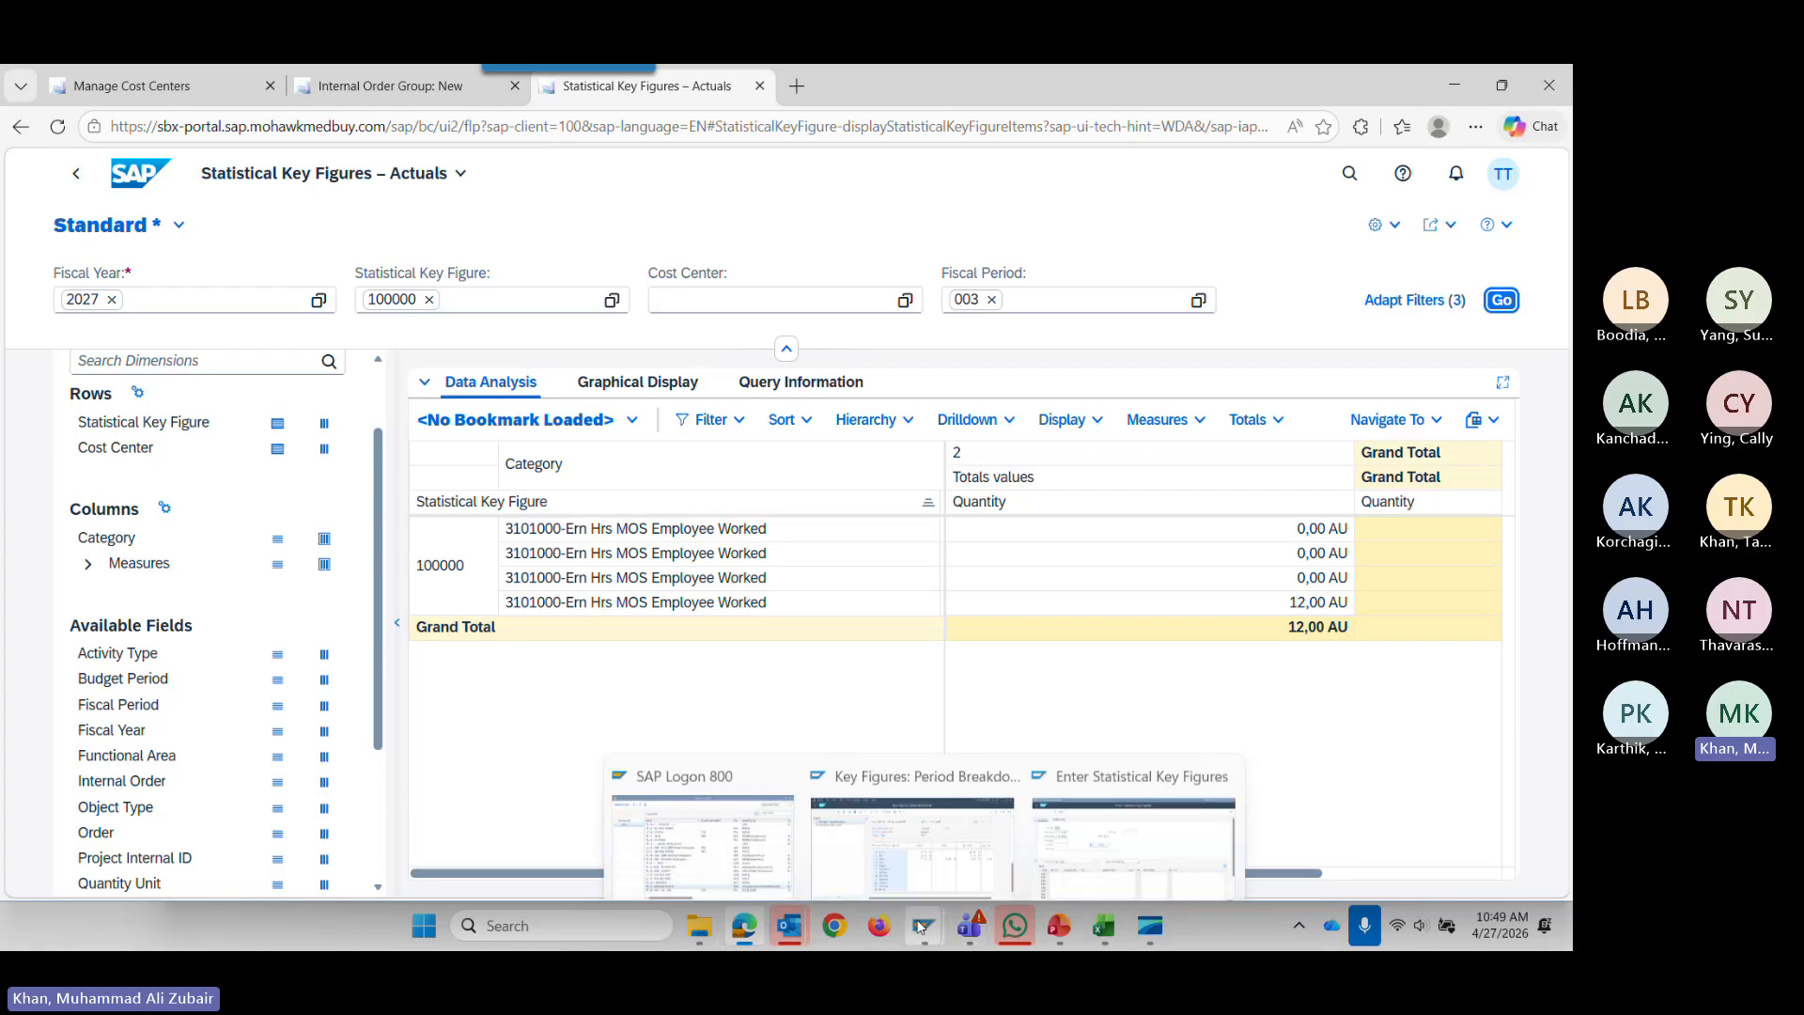
left_click(922, 785)
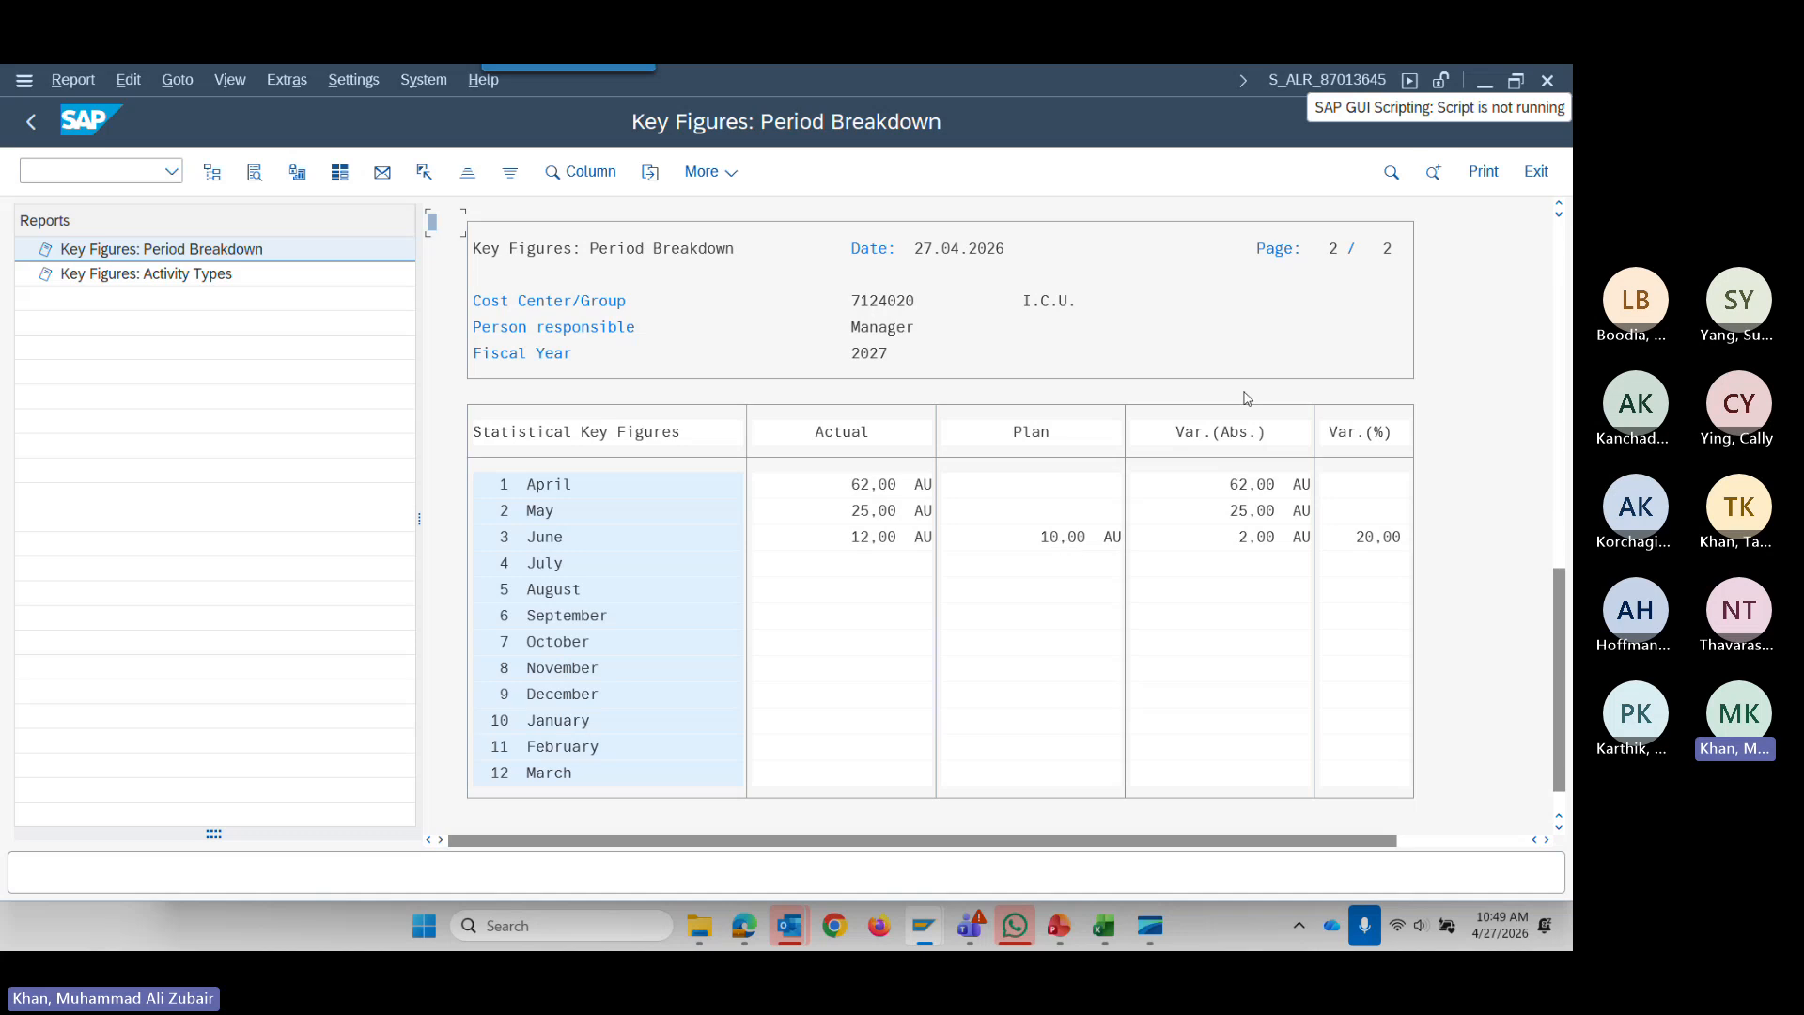
Switch to the Manage Overhead Cost Accounting presentation in PowerPoint and select the KOB1 T-code on the IO Reporting (1 of 4) slide.
key("alt+Tab")
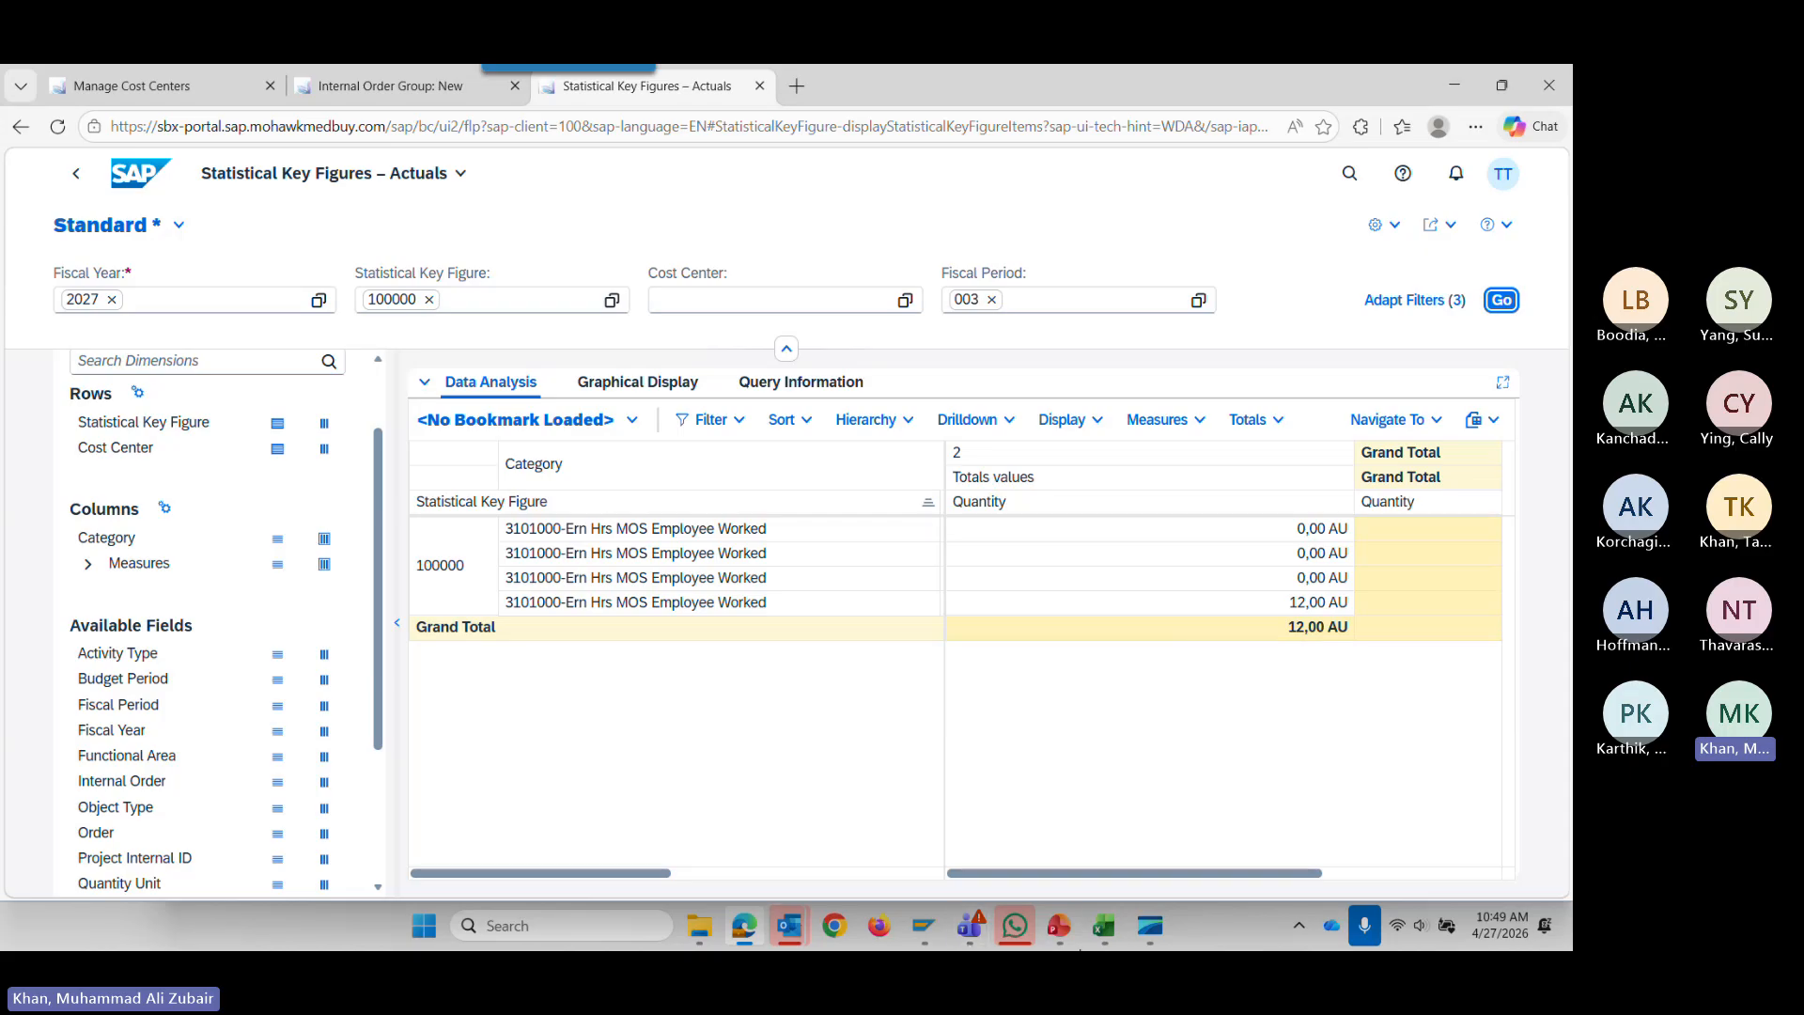
mouse_move(1059, 925)
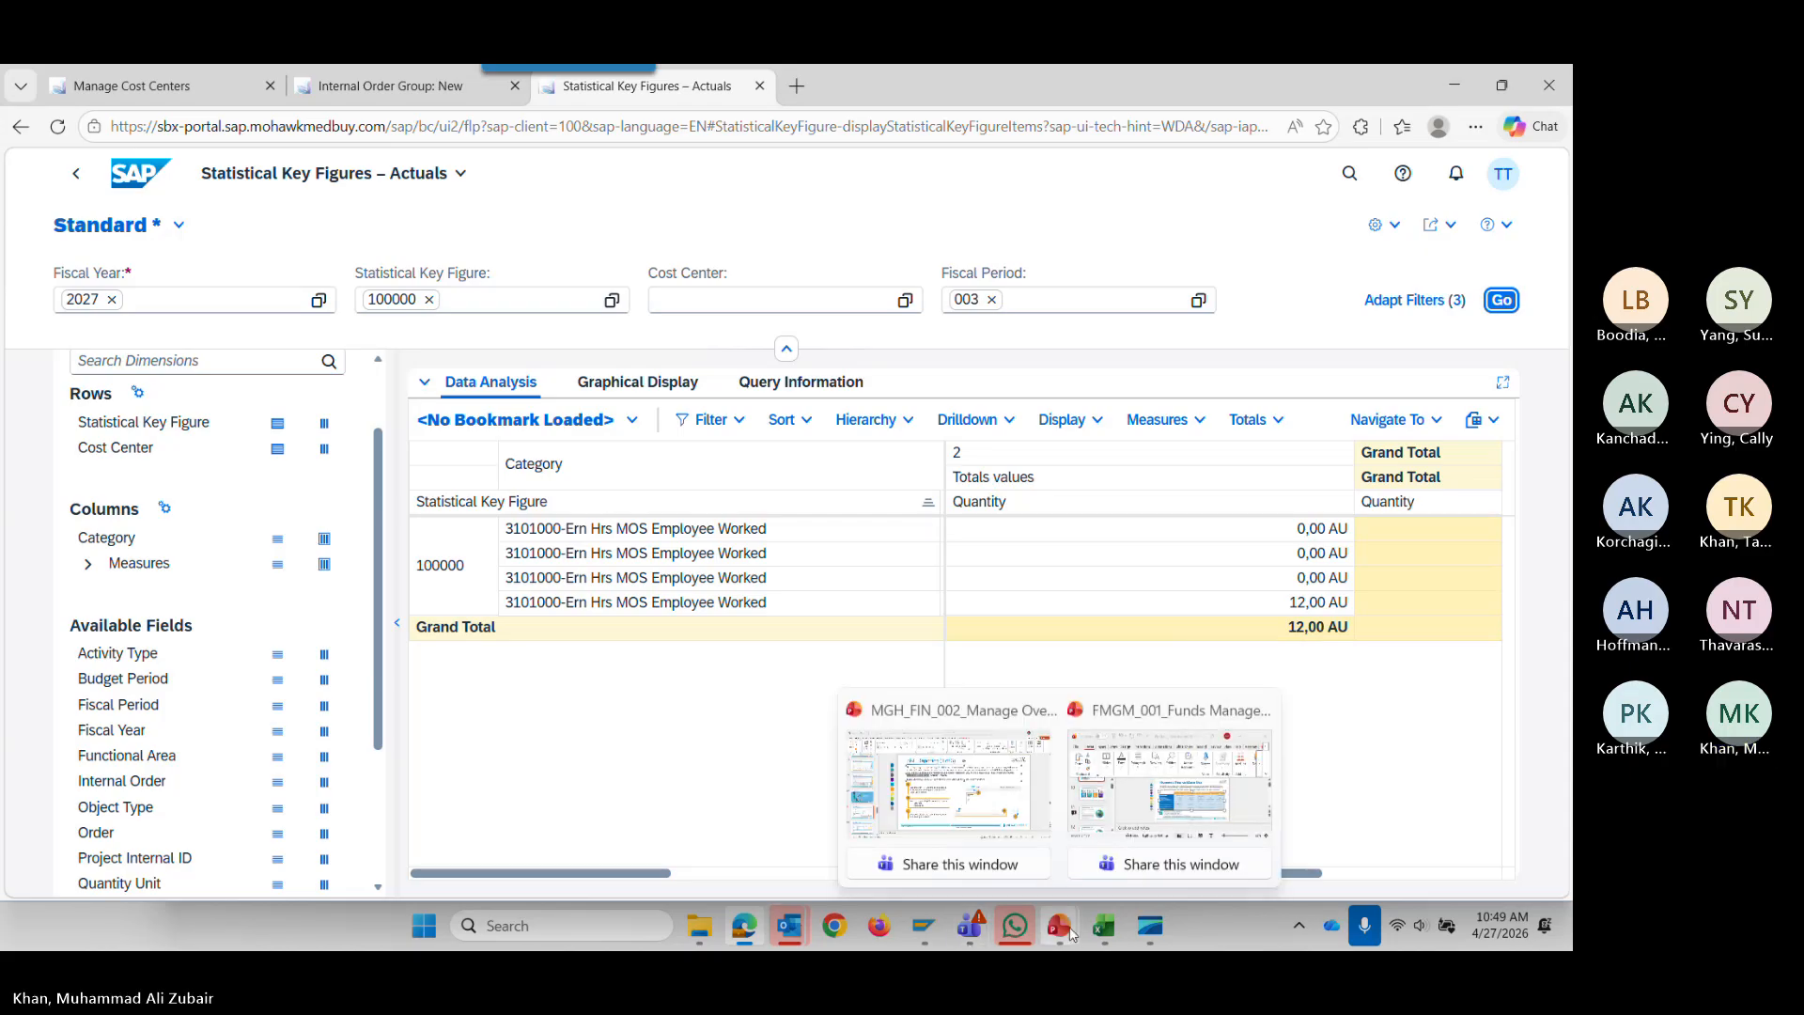
left_click(960, 816)
scroll(110, 589, "down", 3)
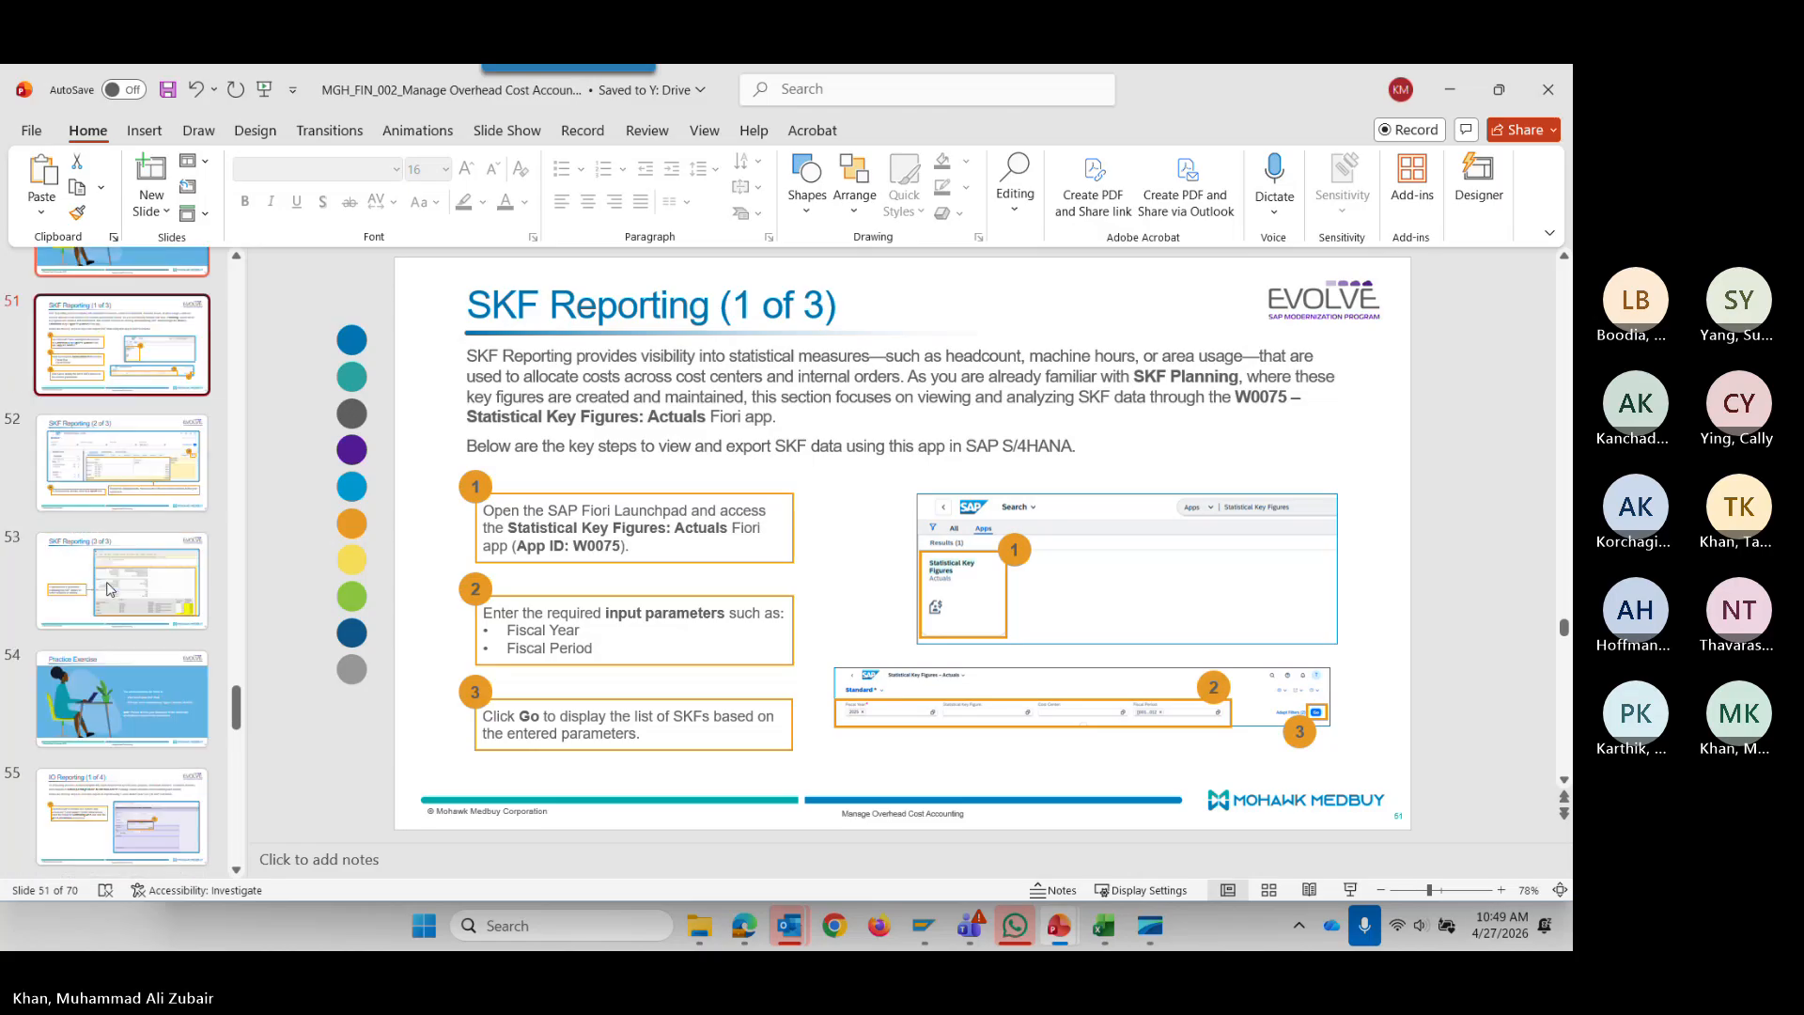
scroll(110, 589, "down", 3)
left_click(122, 624)
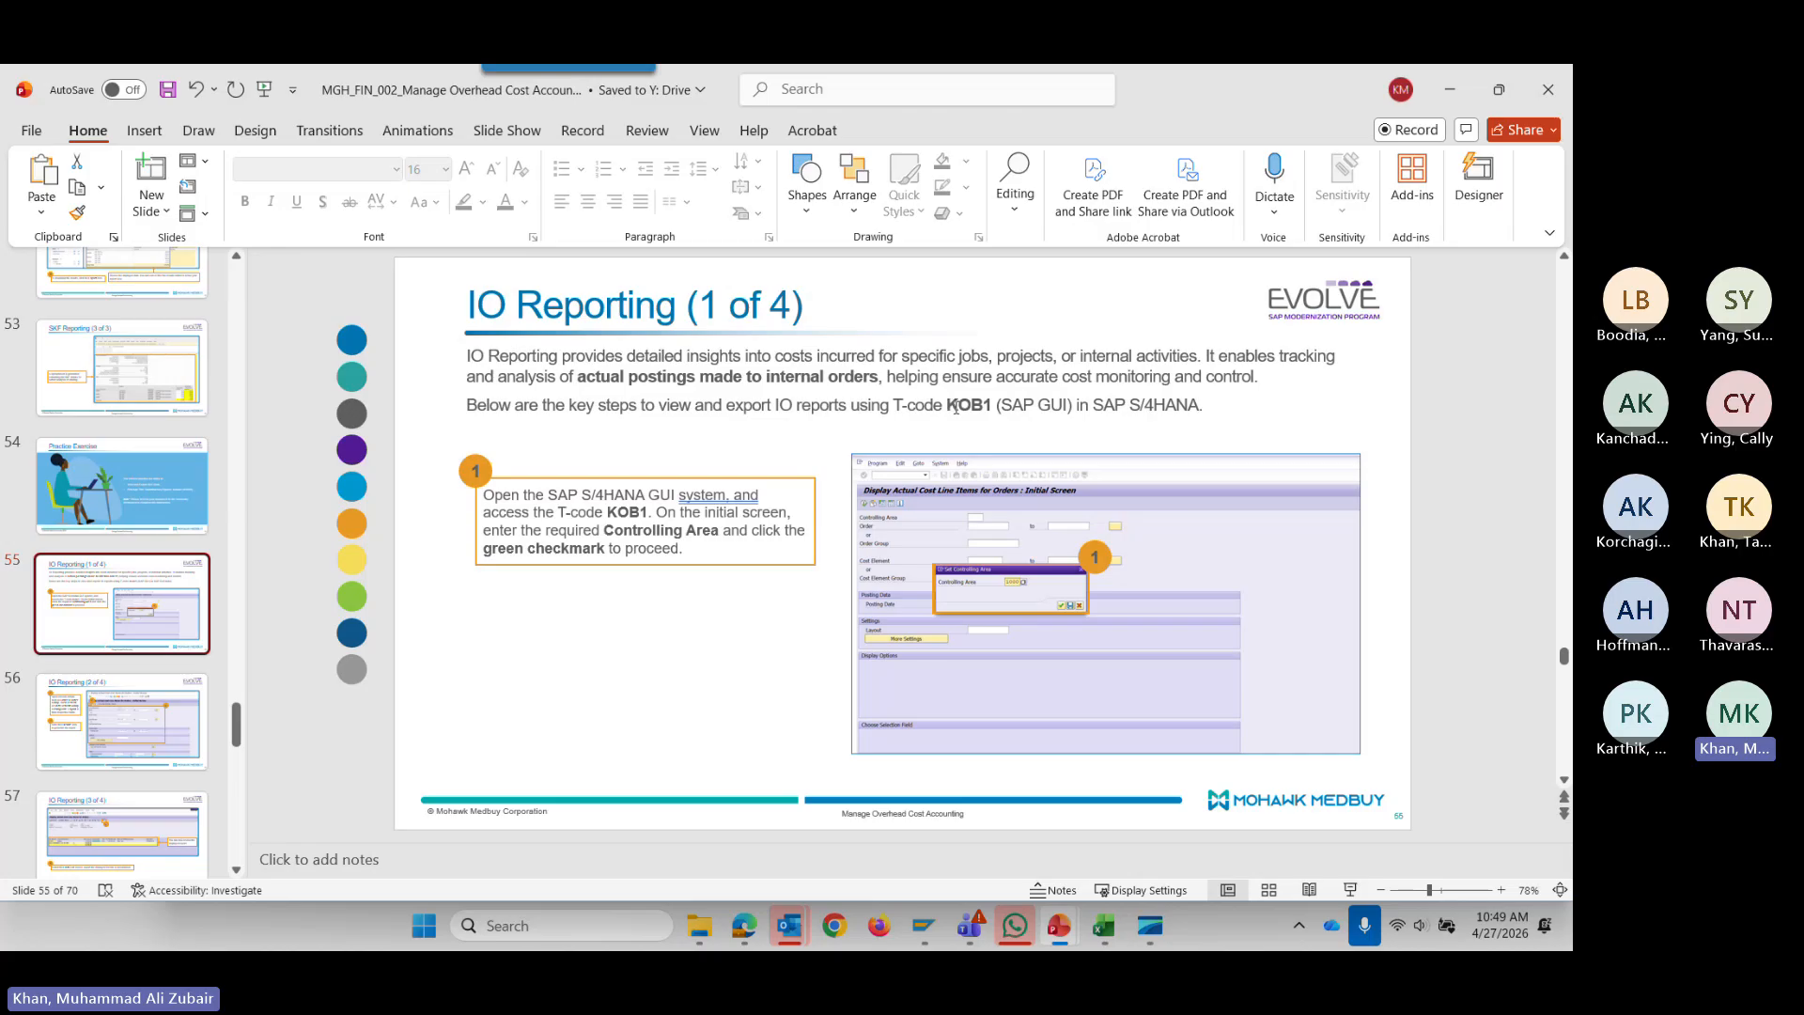
left_click_drag(948, 404, 991, 414)
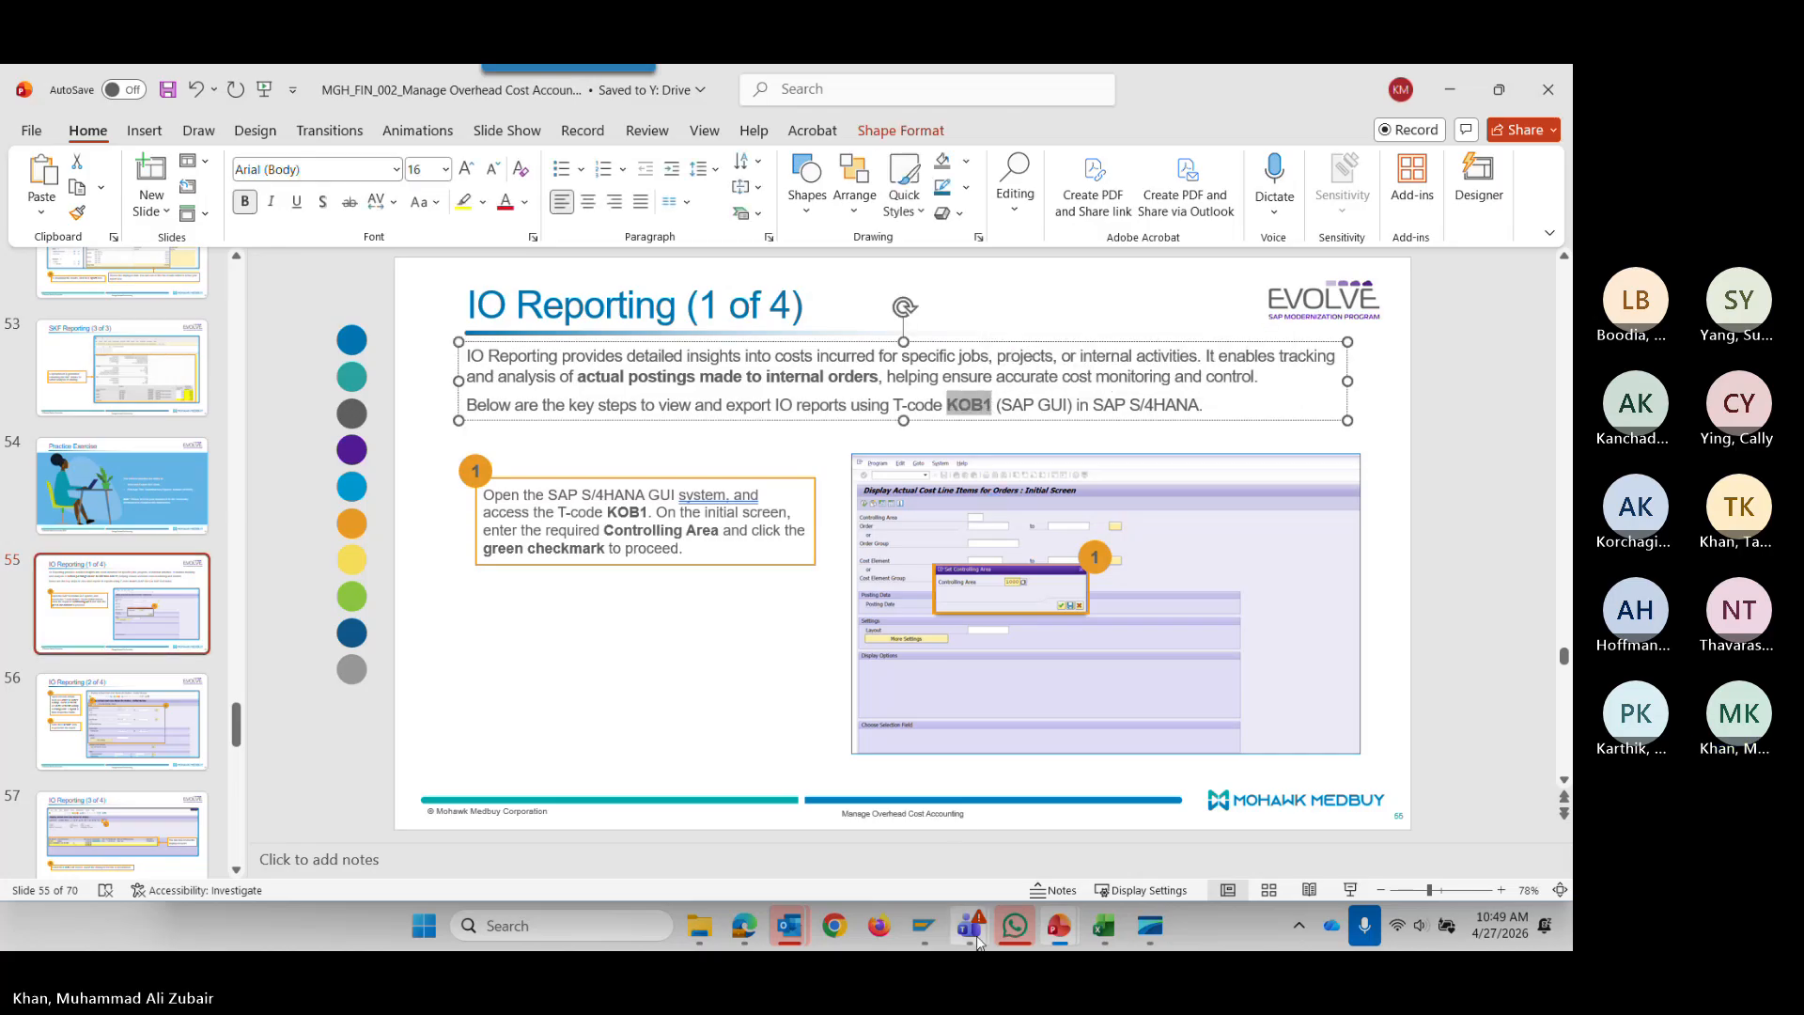
Switch to SAP GUI and start transaction KOB1 to display actual cost line items for orders.
mouse_move(928, 938)
left_click(912, 822)
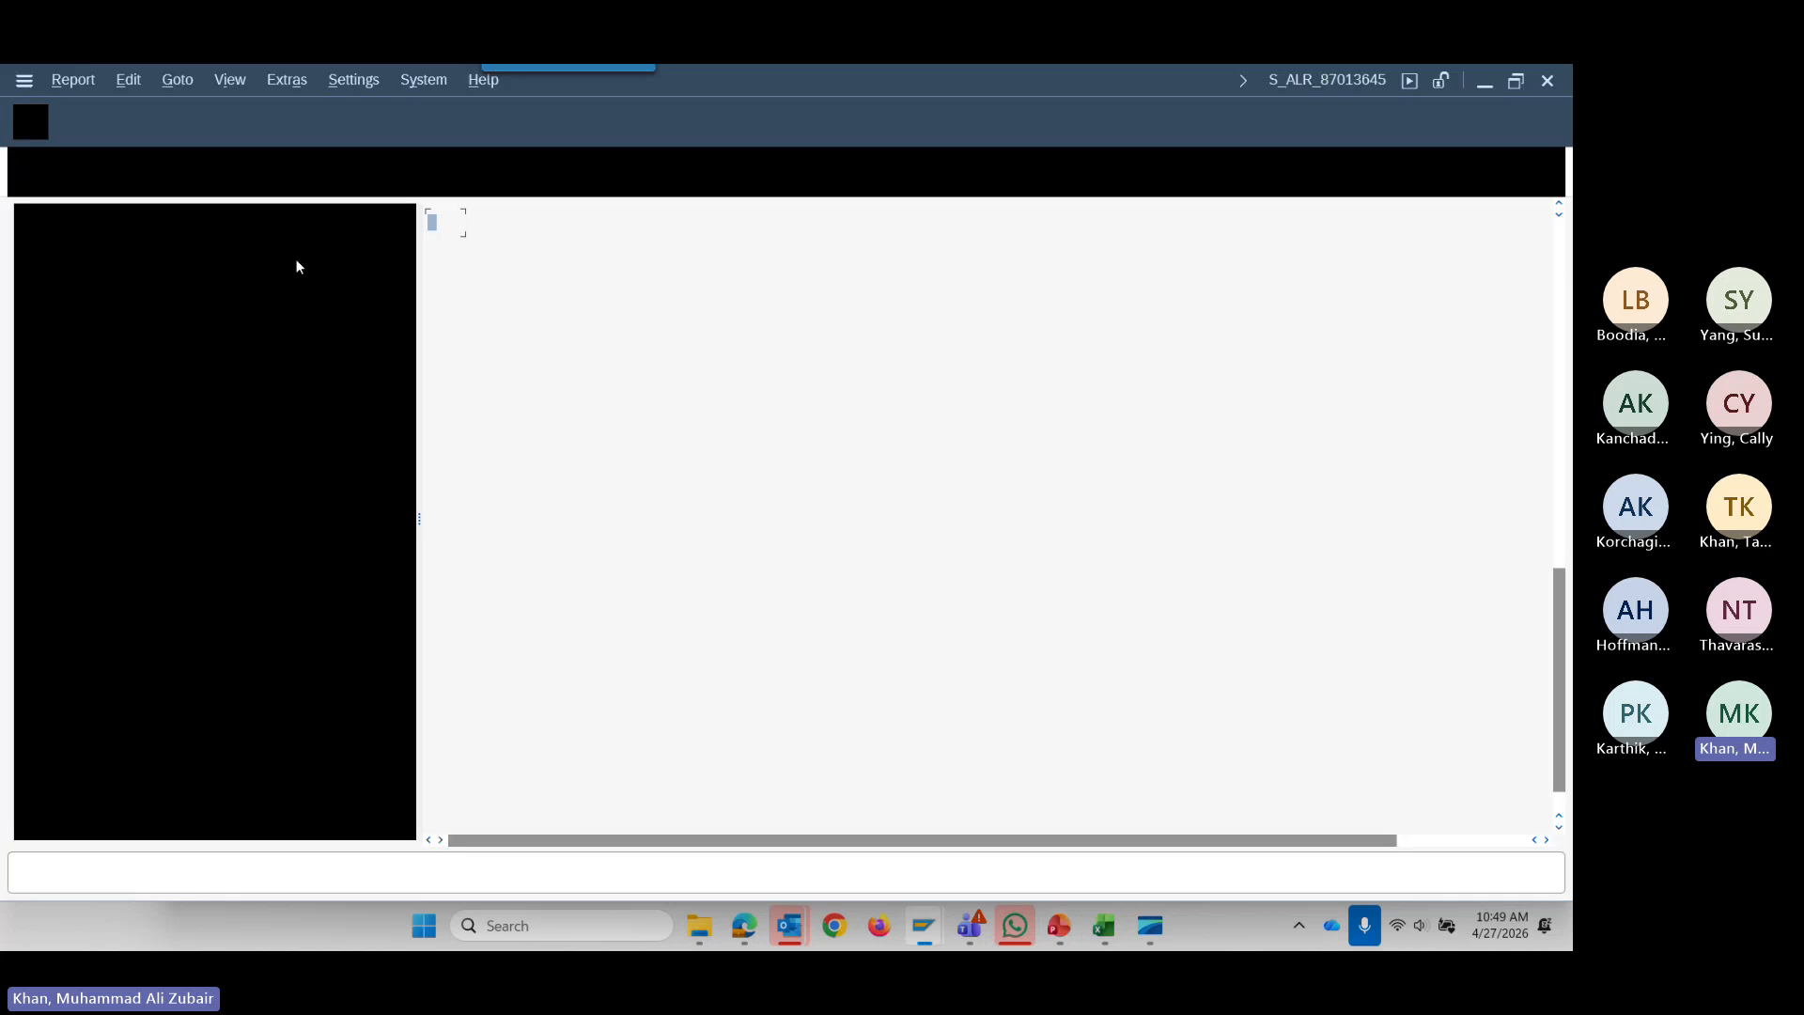
type("/N")
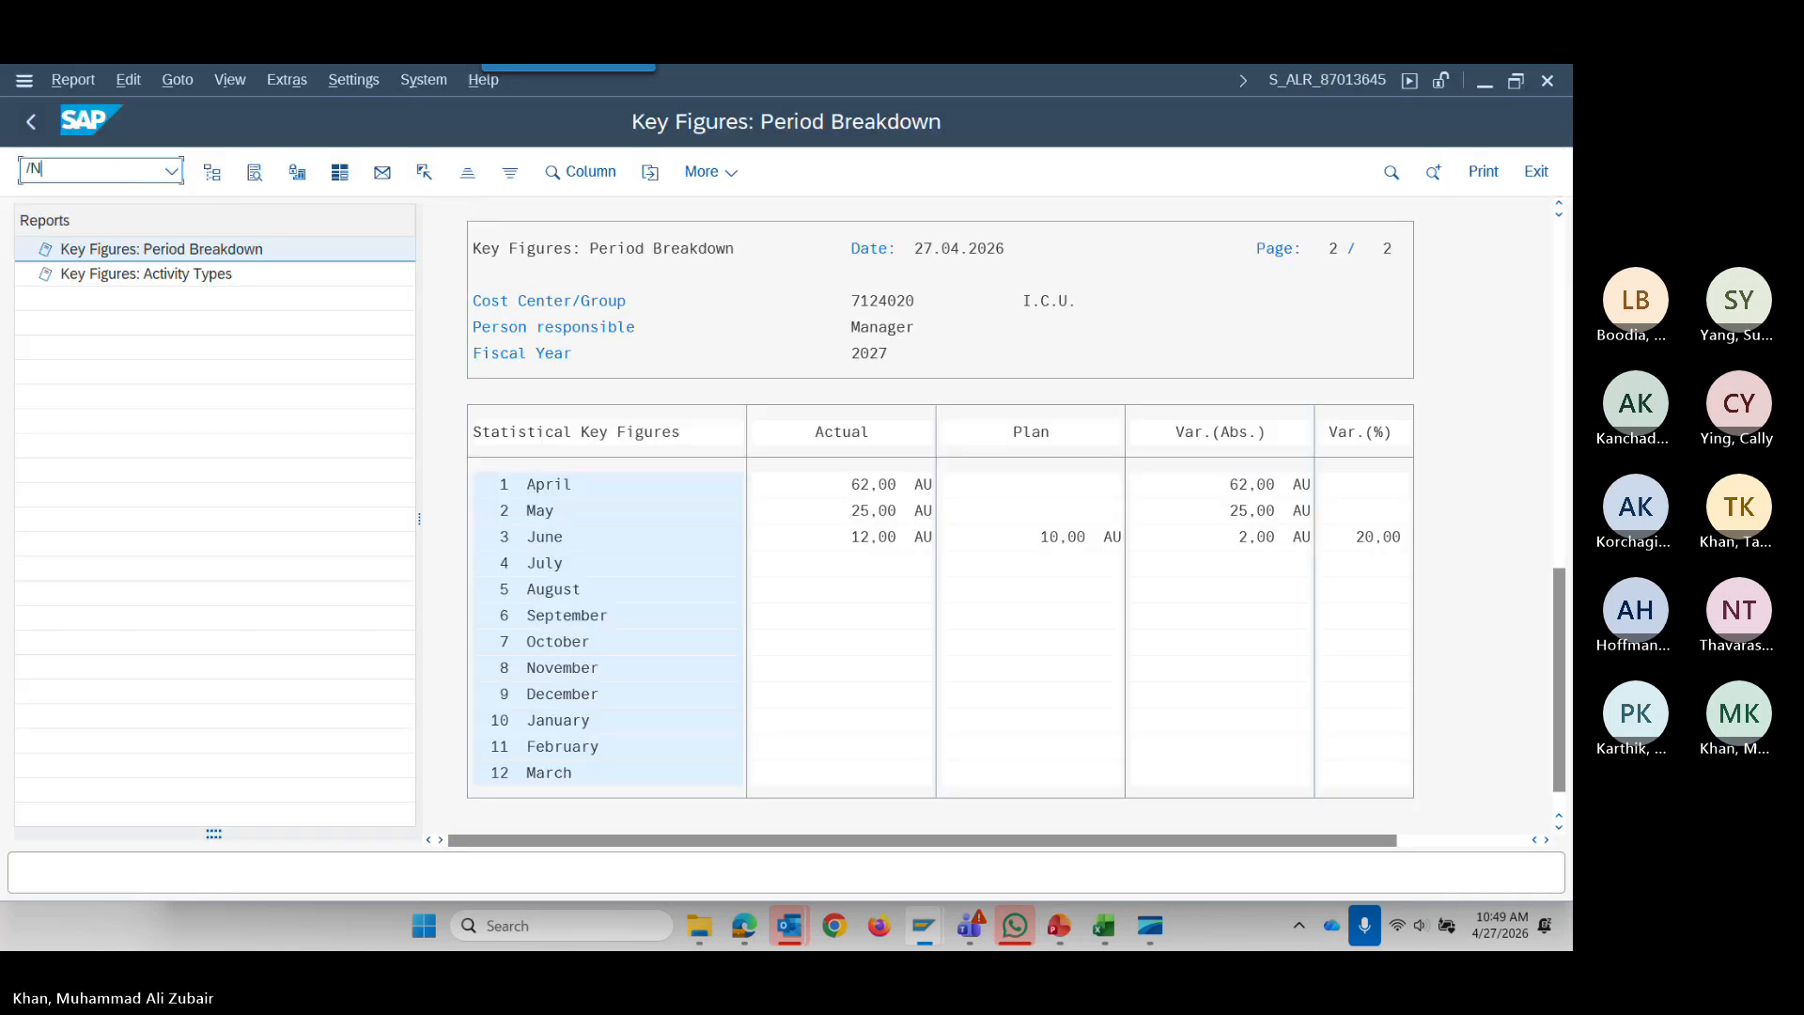
type("KOB1")
key("Return")
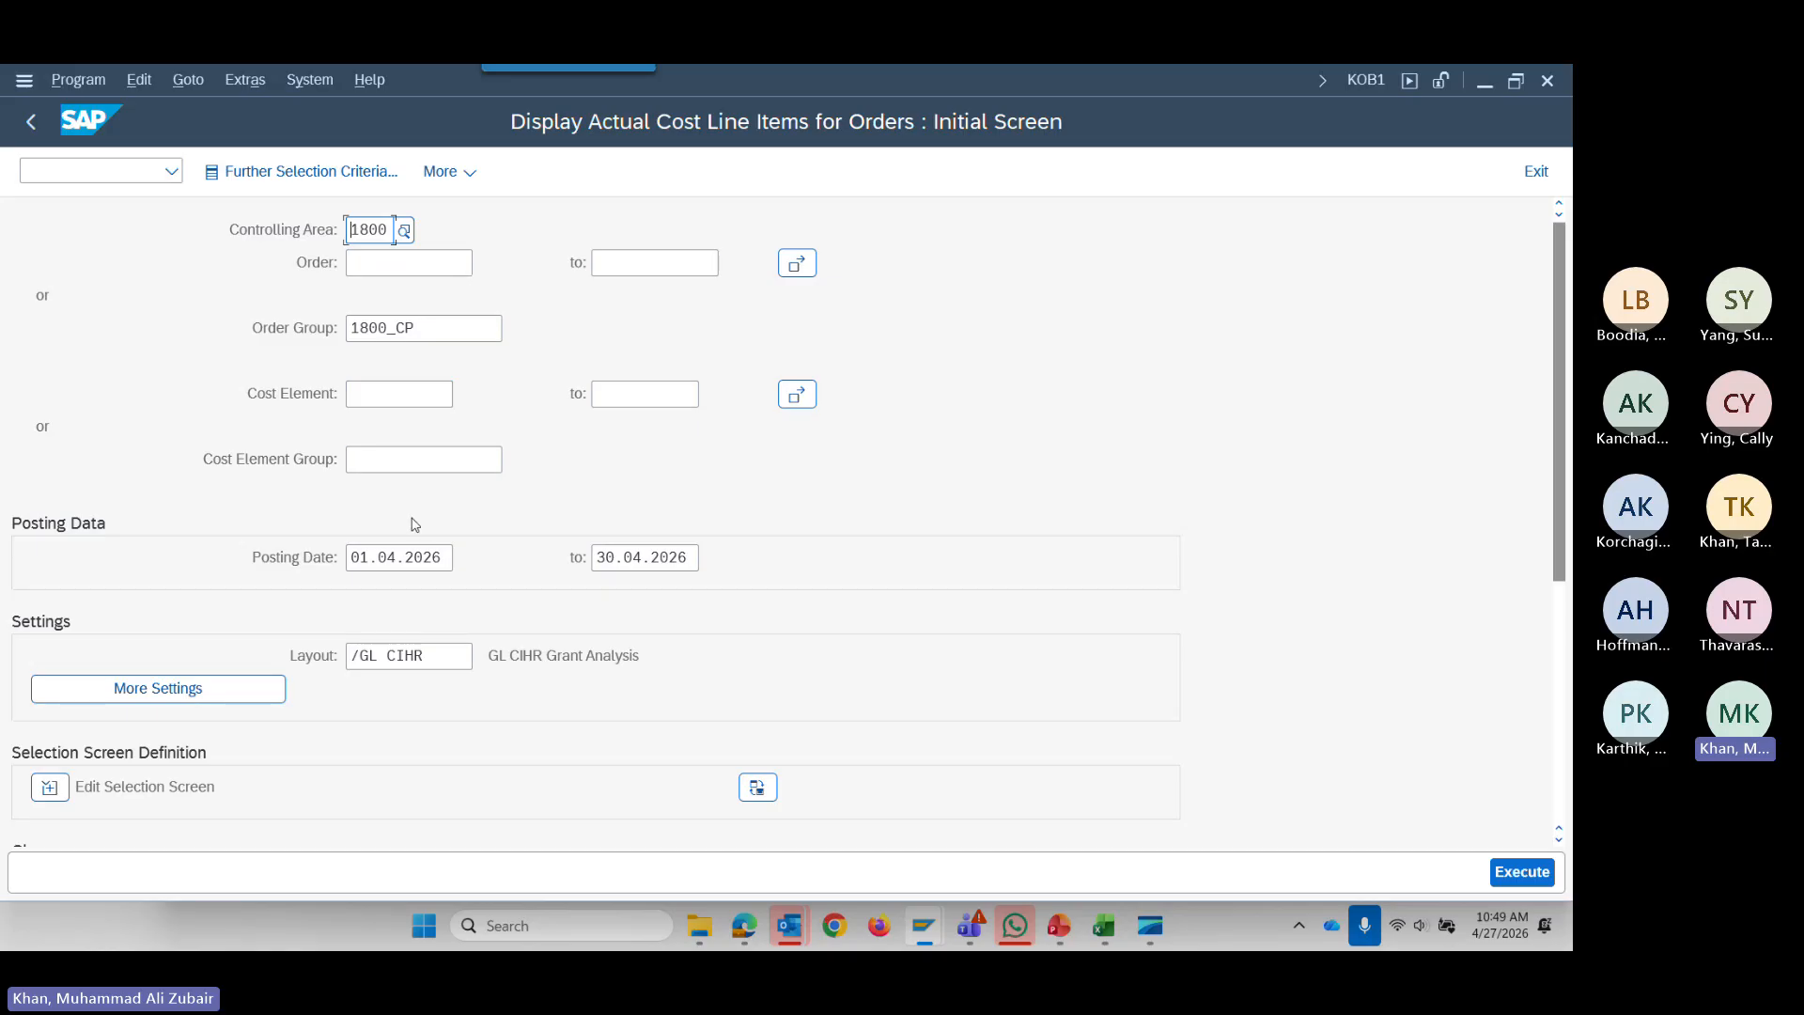
Try to run the line item report for a previously used internal order, then clear the order and rerun with order group 1800_CP.
left_click(439, 264)
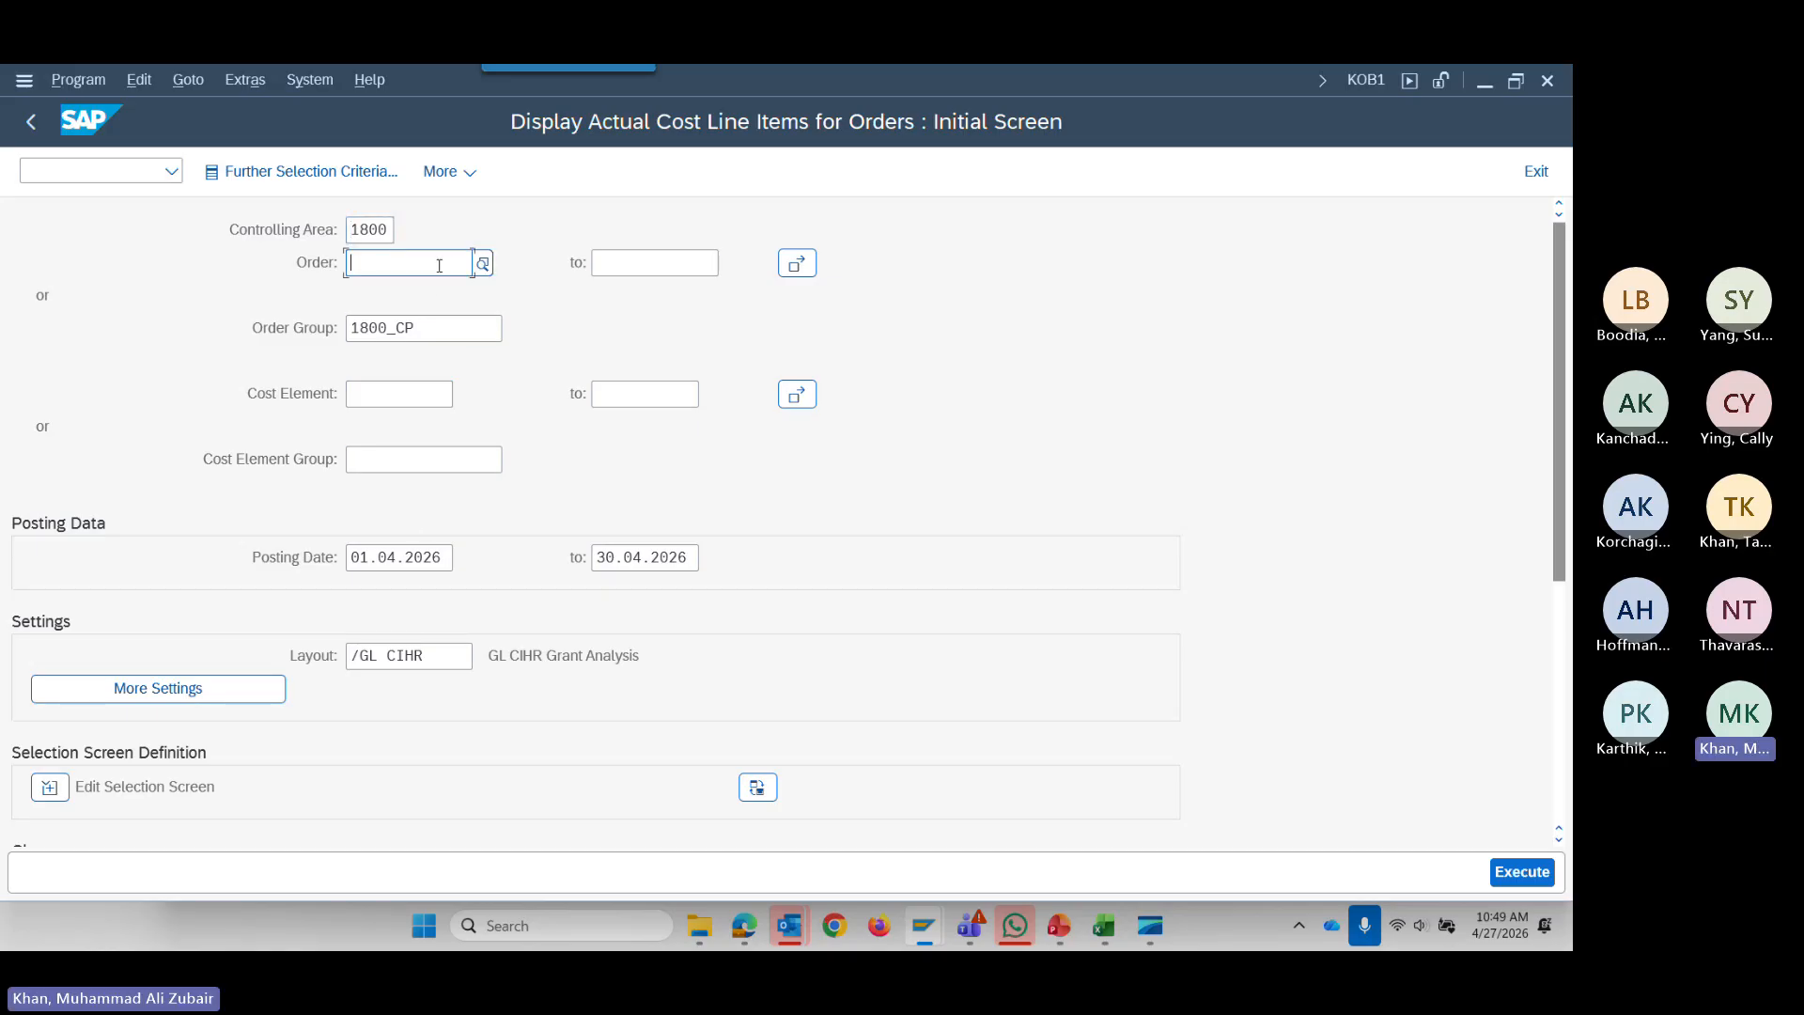
left_click(428, 297)
left_click(1522, 872)
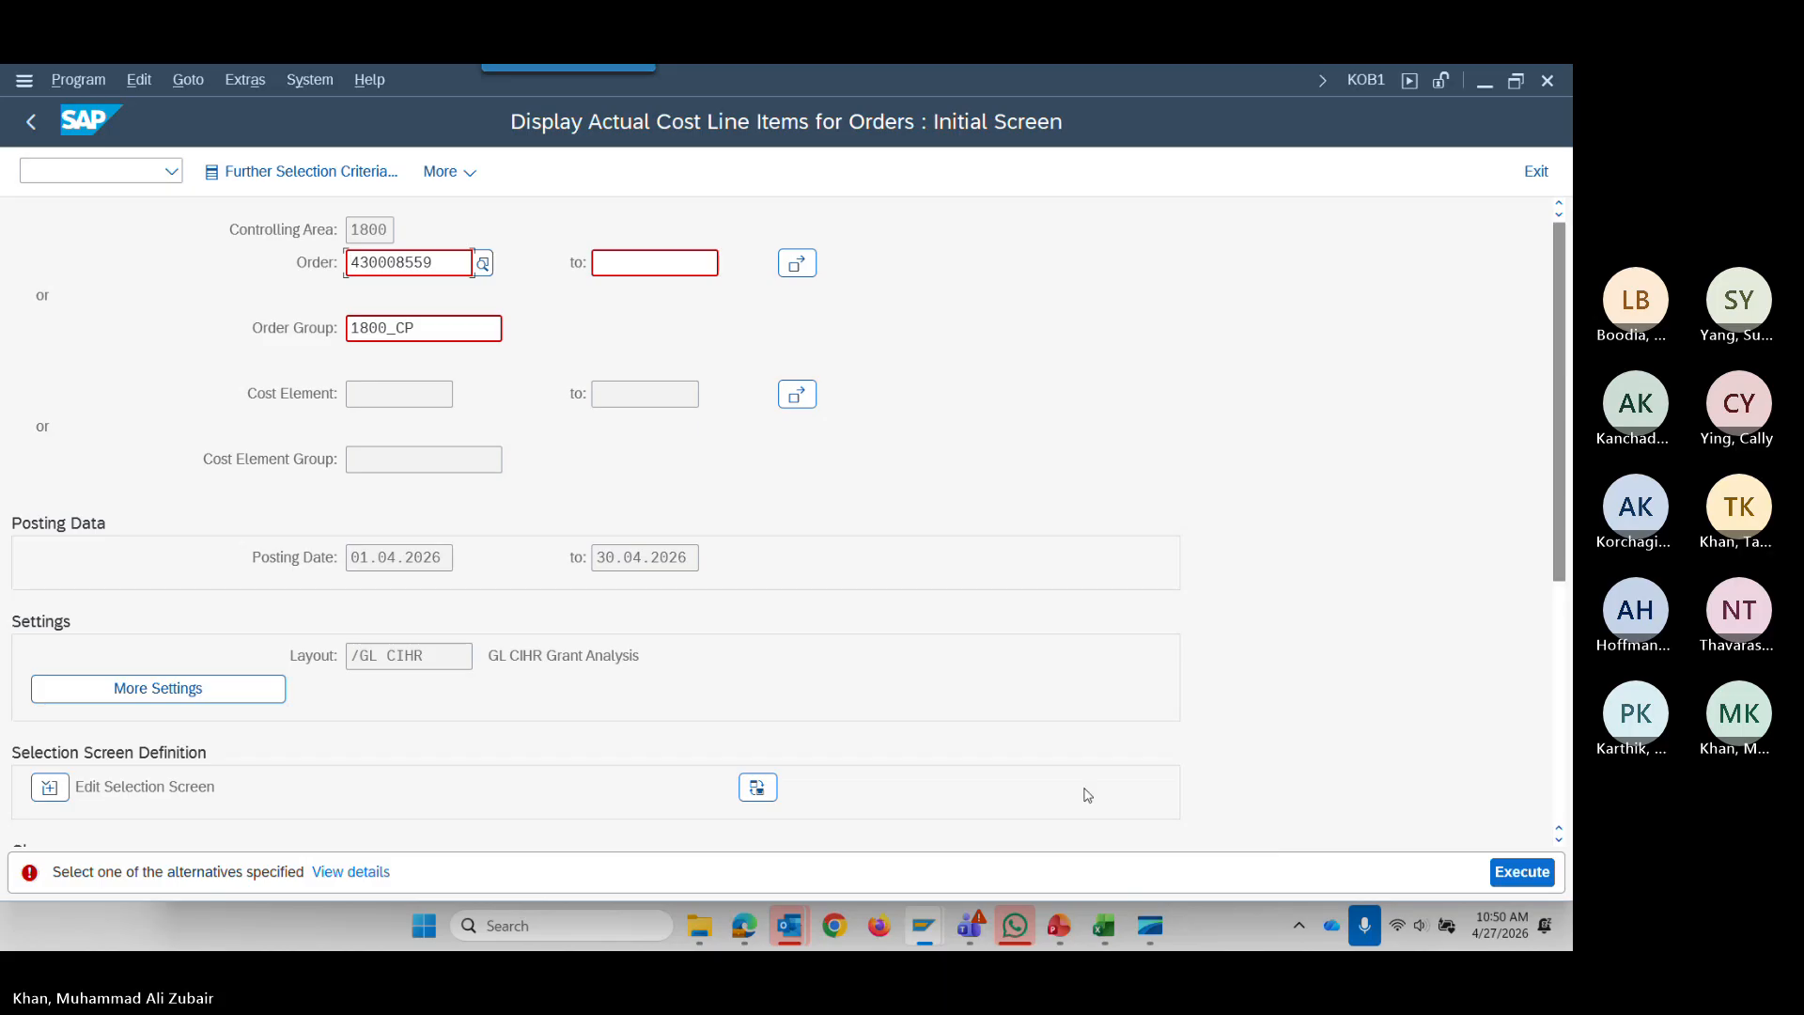
key("Tab")
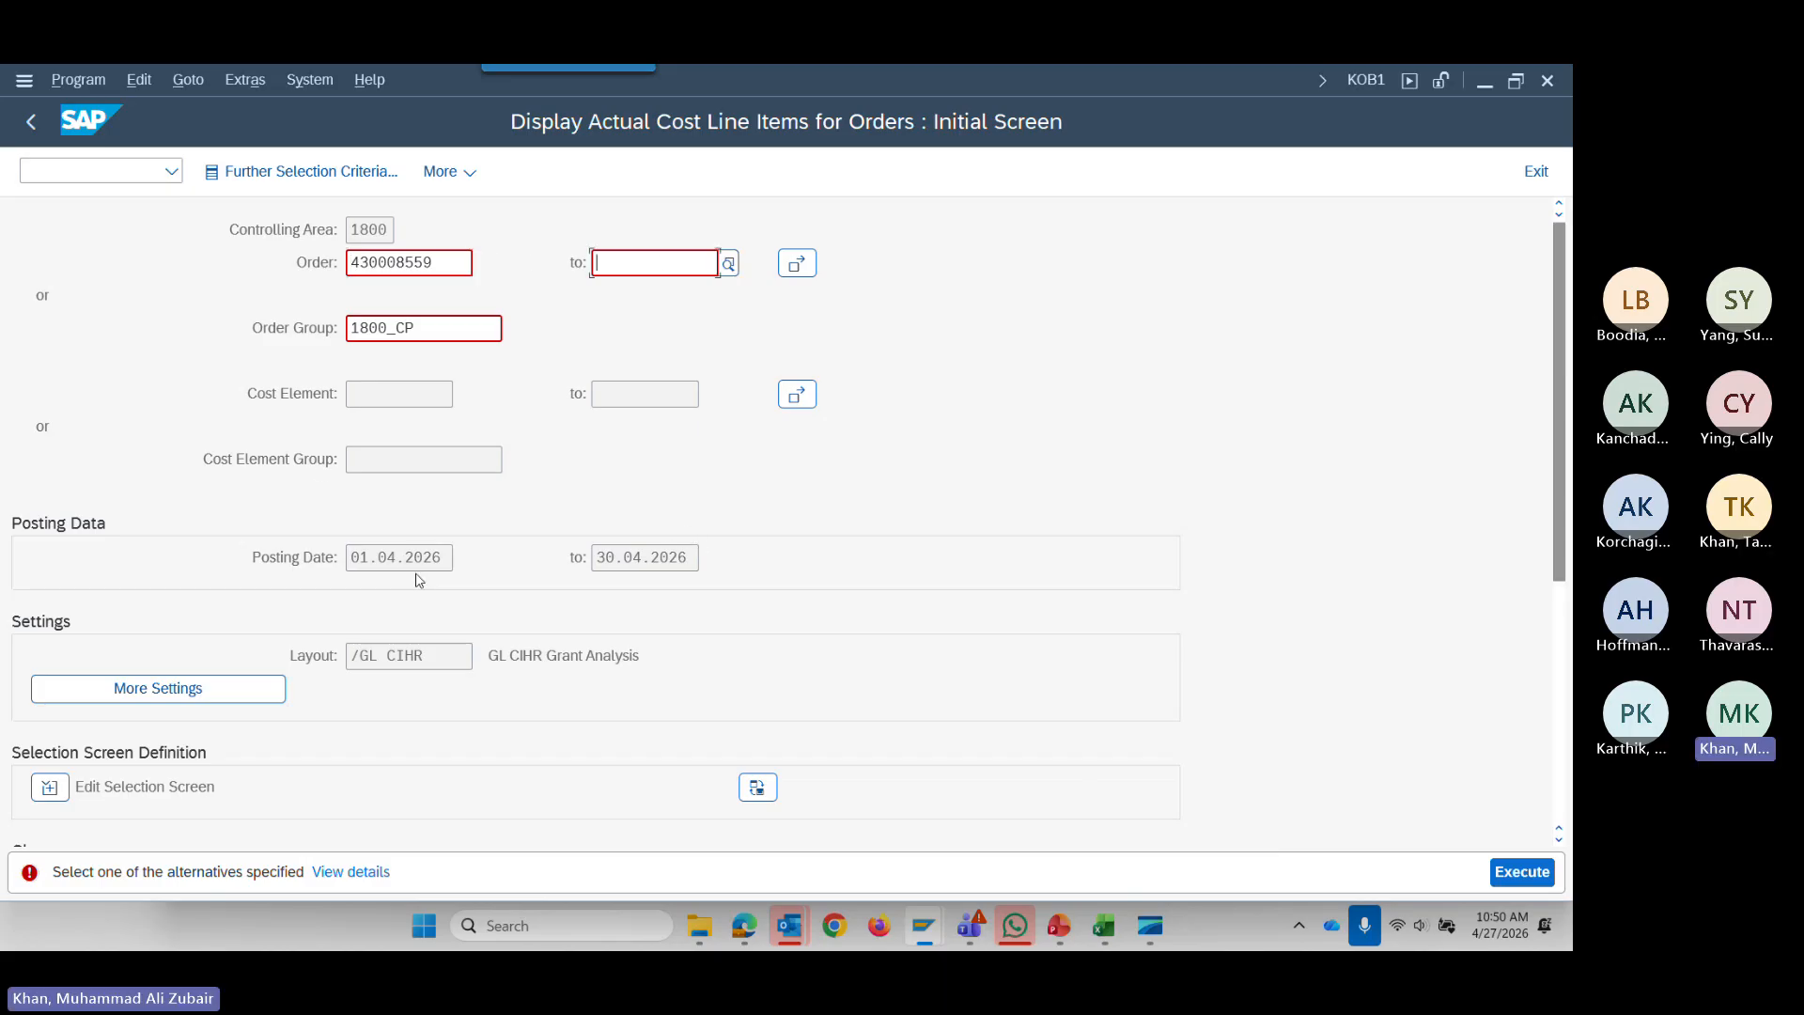
left_click_drag(451, 264, 214, 264)
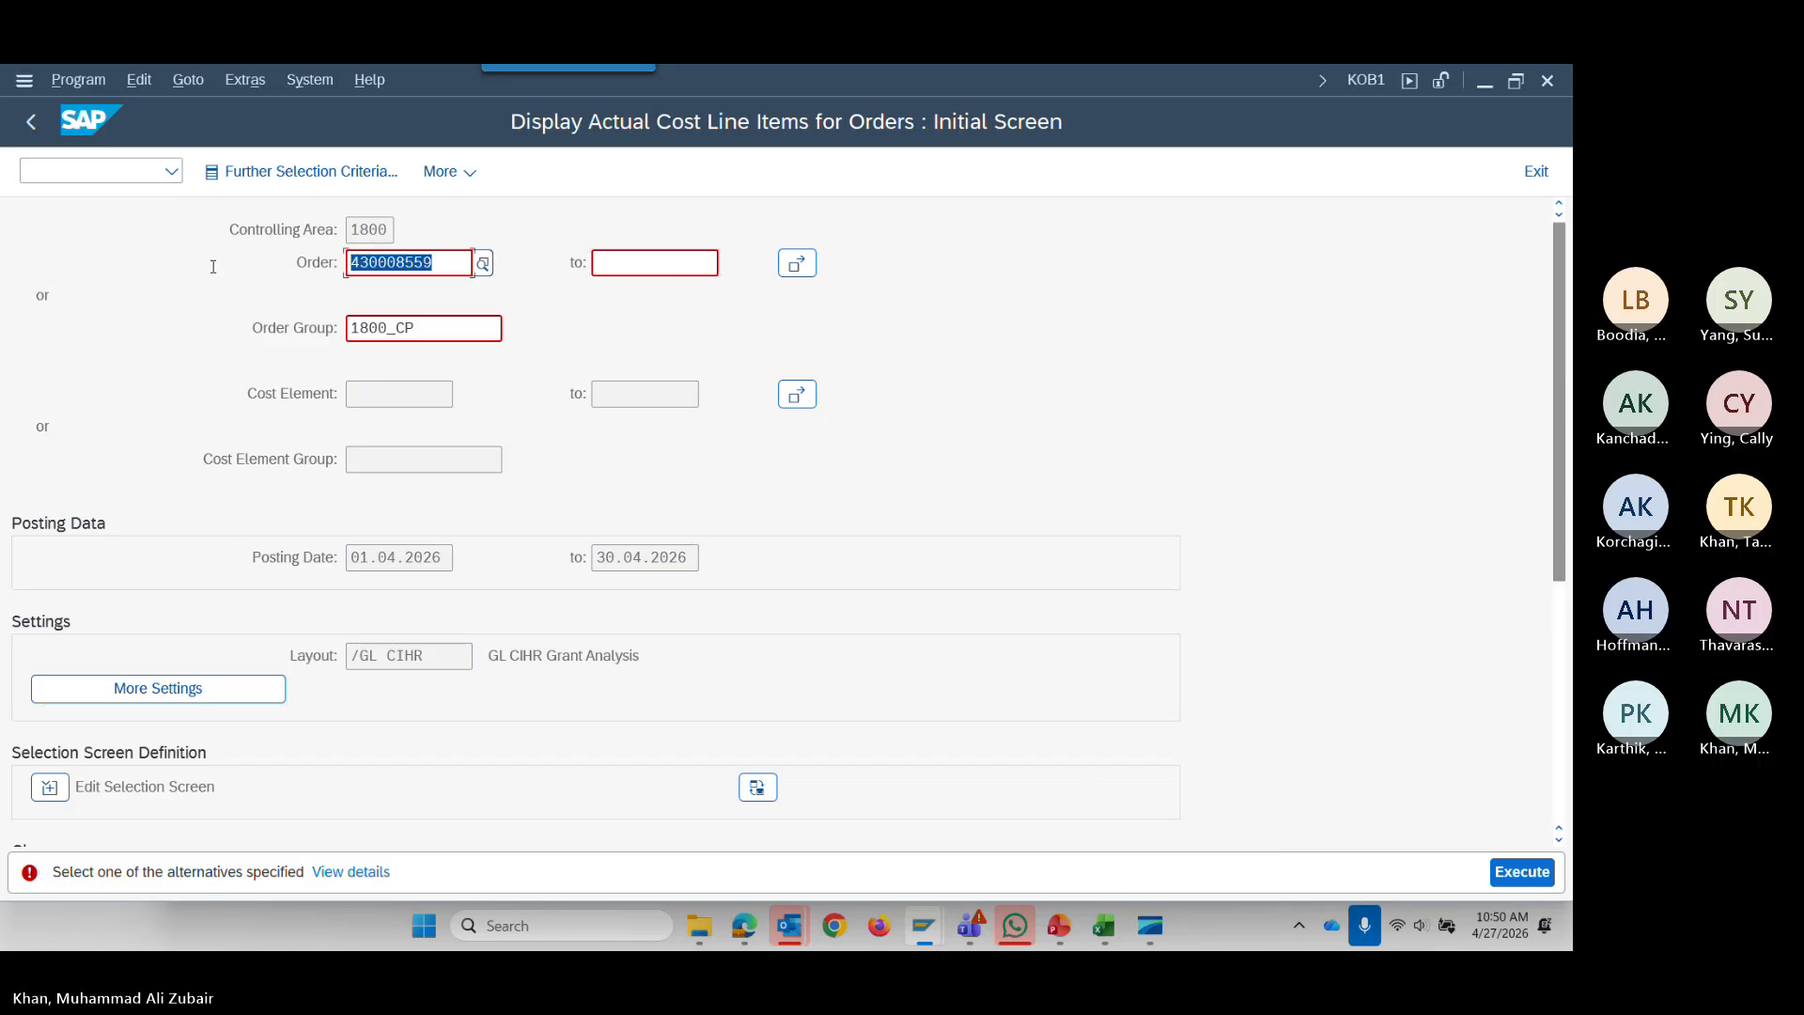
key("BackSpace")
key("Return")
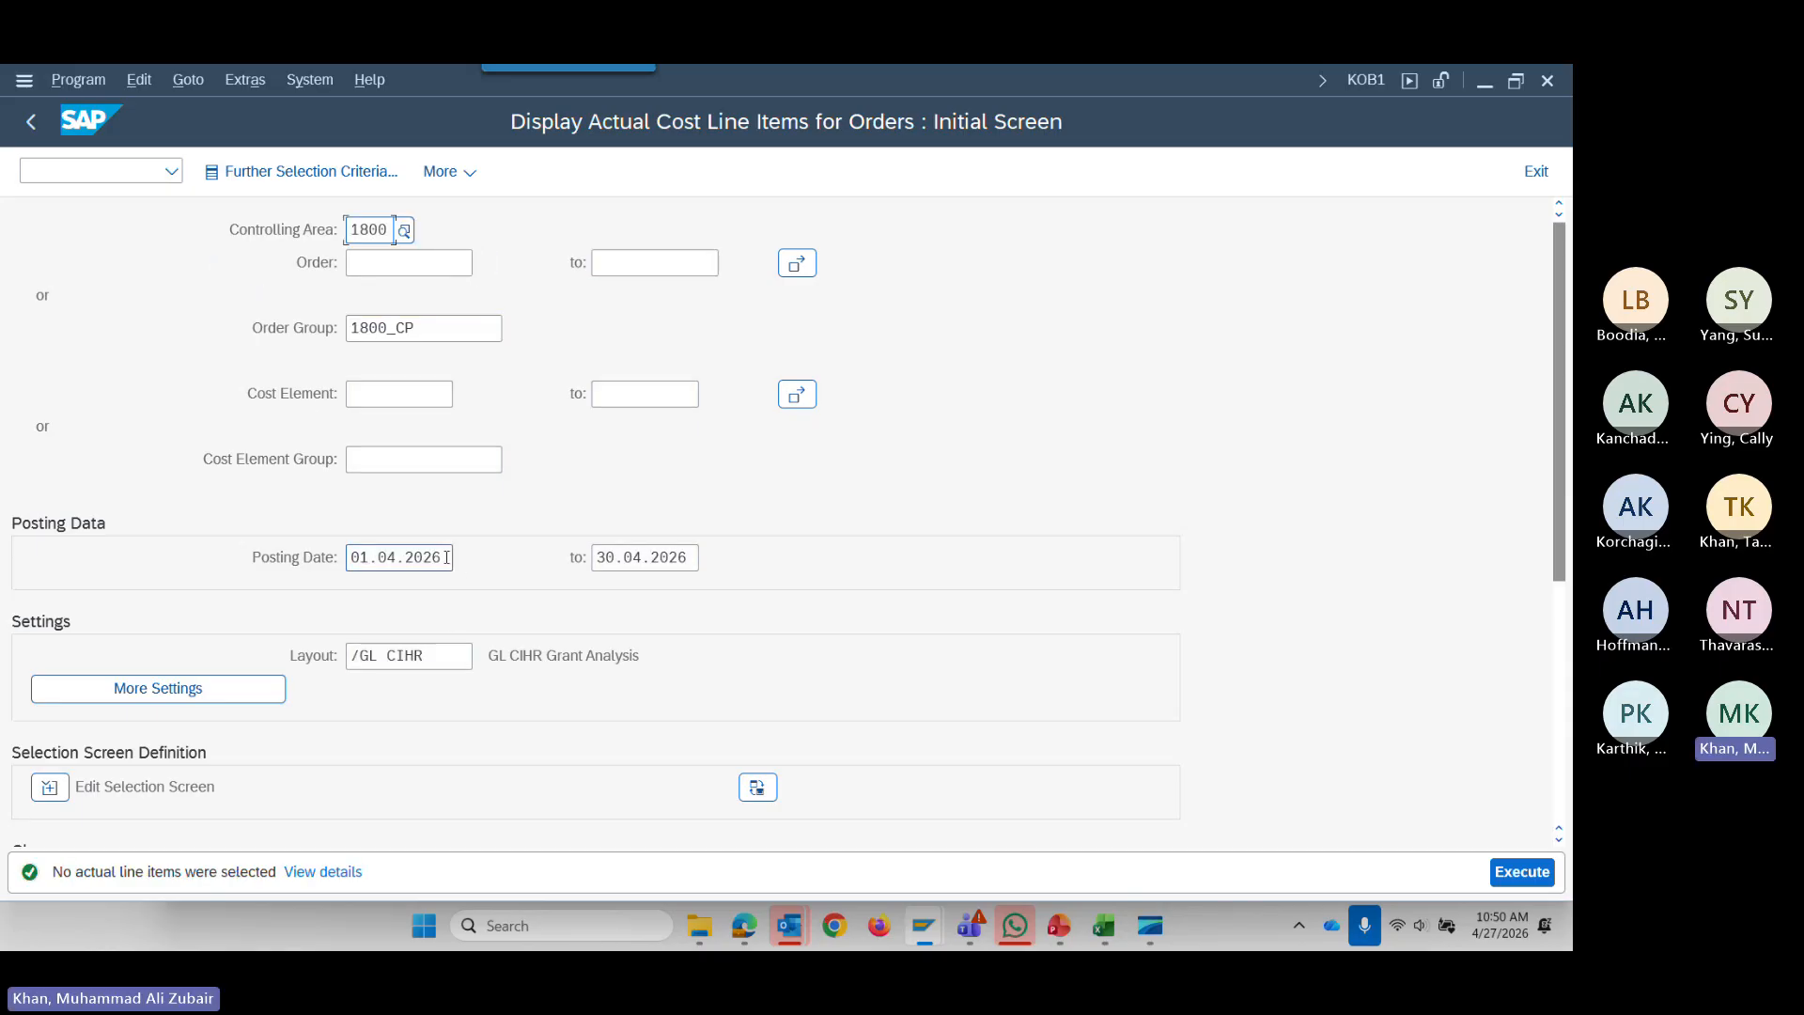
Set the start of the posting date range to 01.04.2025.
left_click(451, 559)
key("BackSpace")
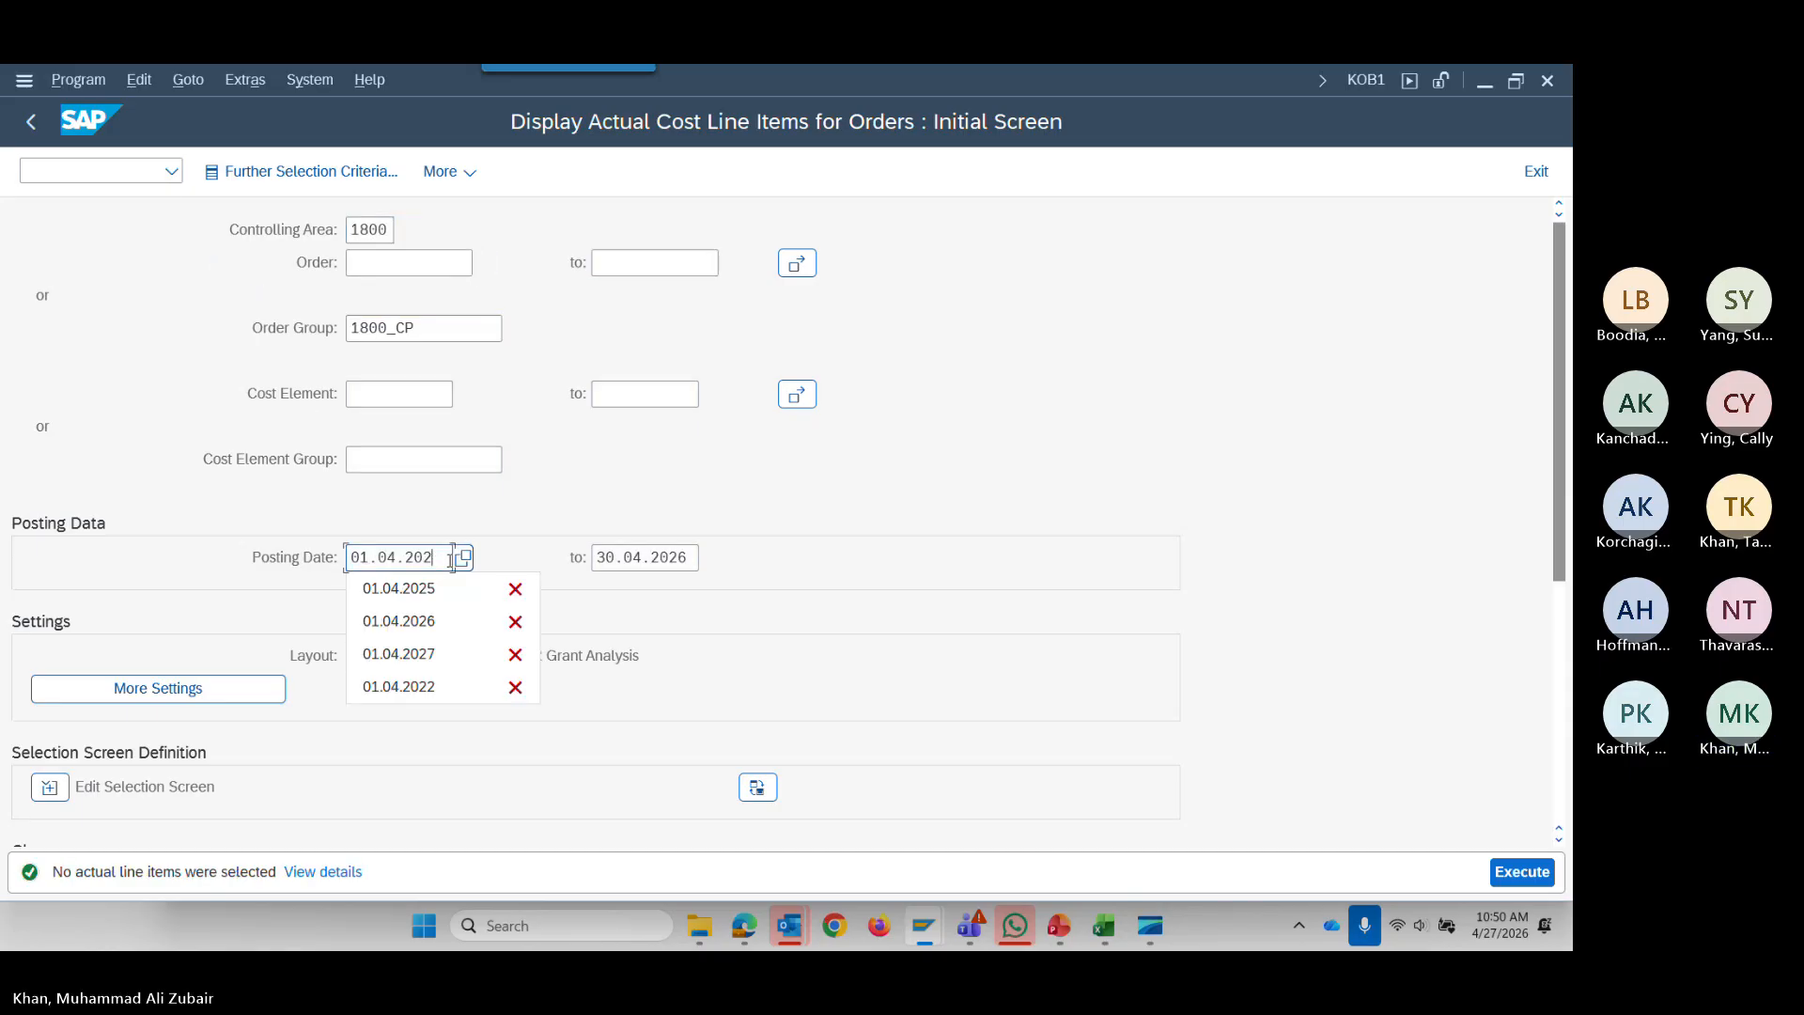
type("5")
key("Tab")
Try the previously used internal order again with the extended posting dates, then remove it from the selection.
left_click(411, 262)
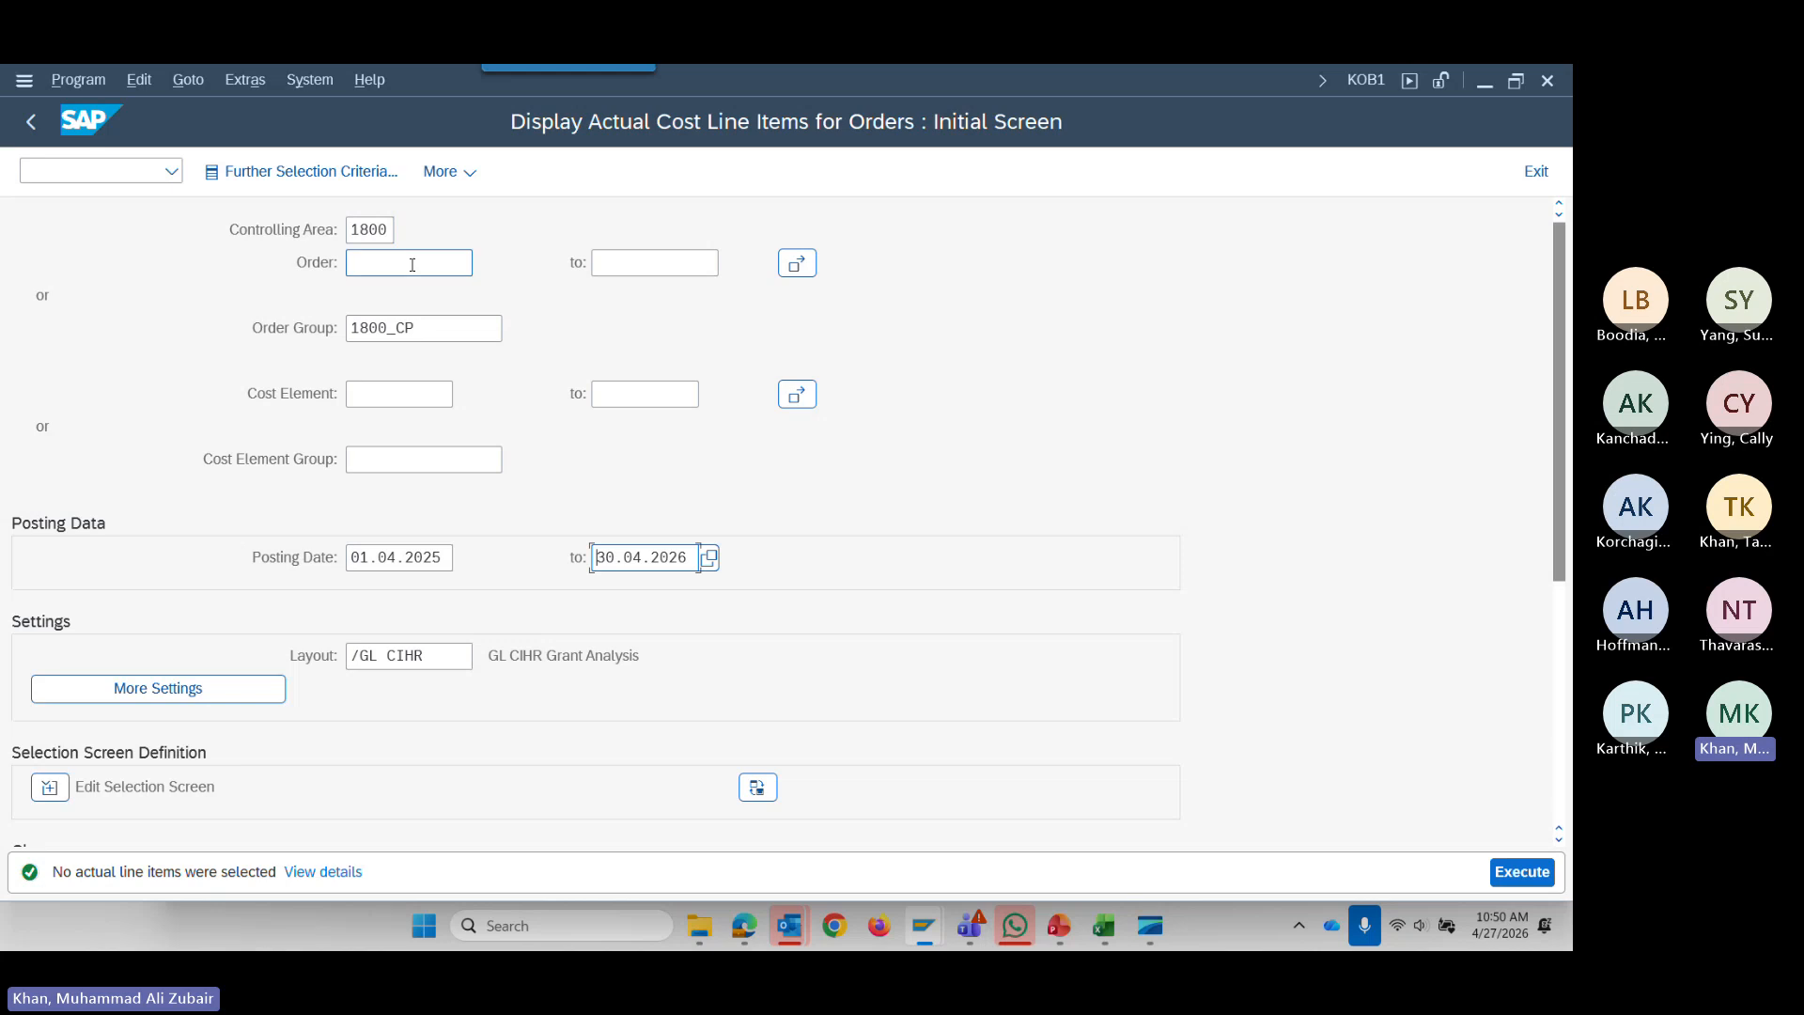
left_click(468, 265)
left_click(469, 290)
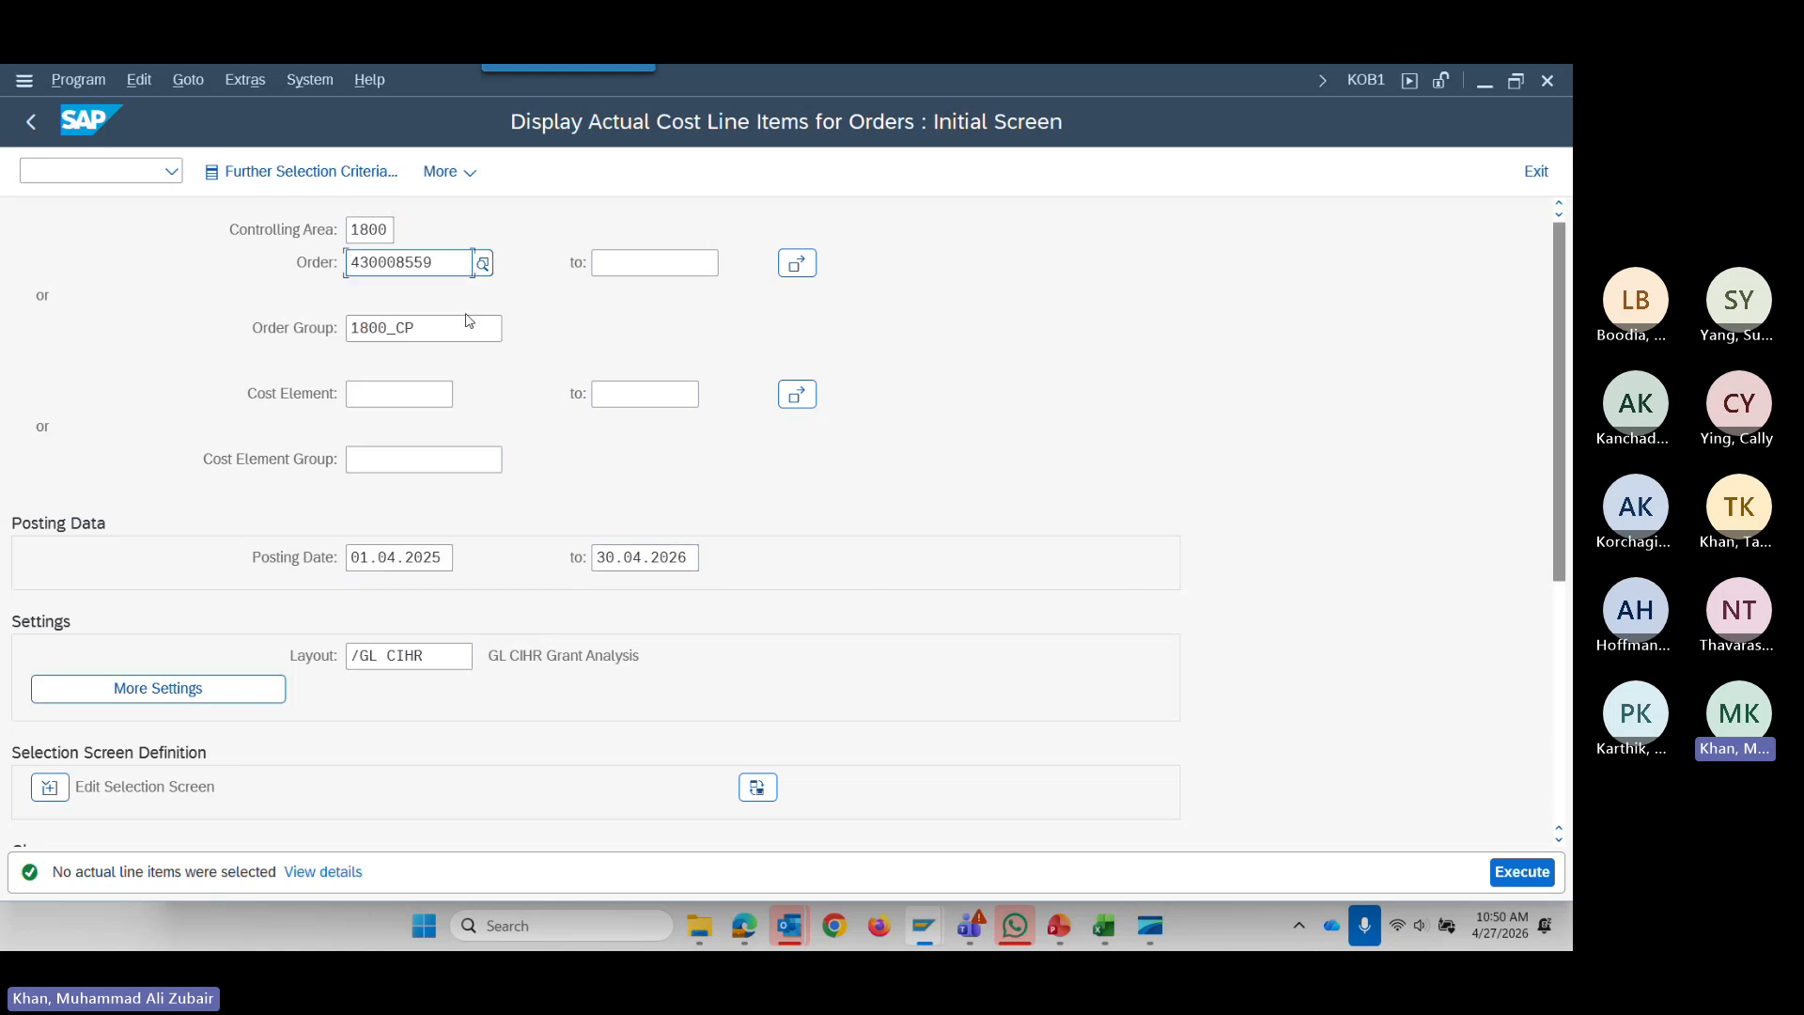
left_click(1495, 870)
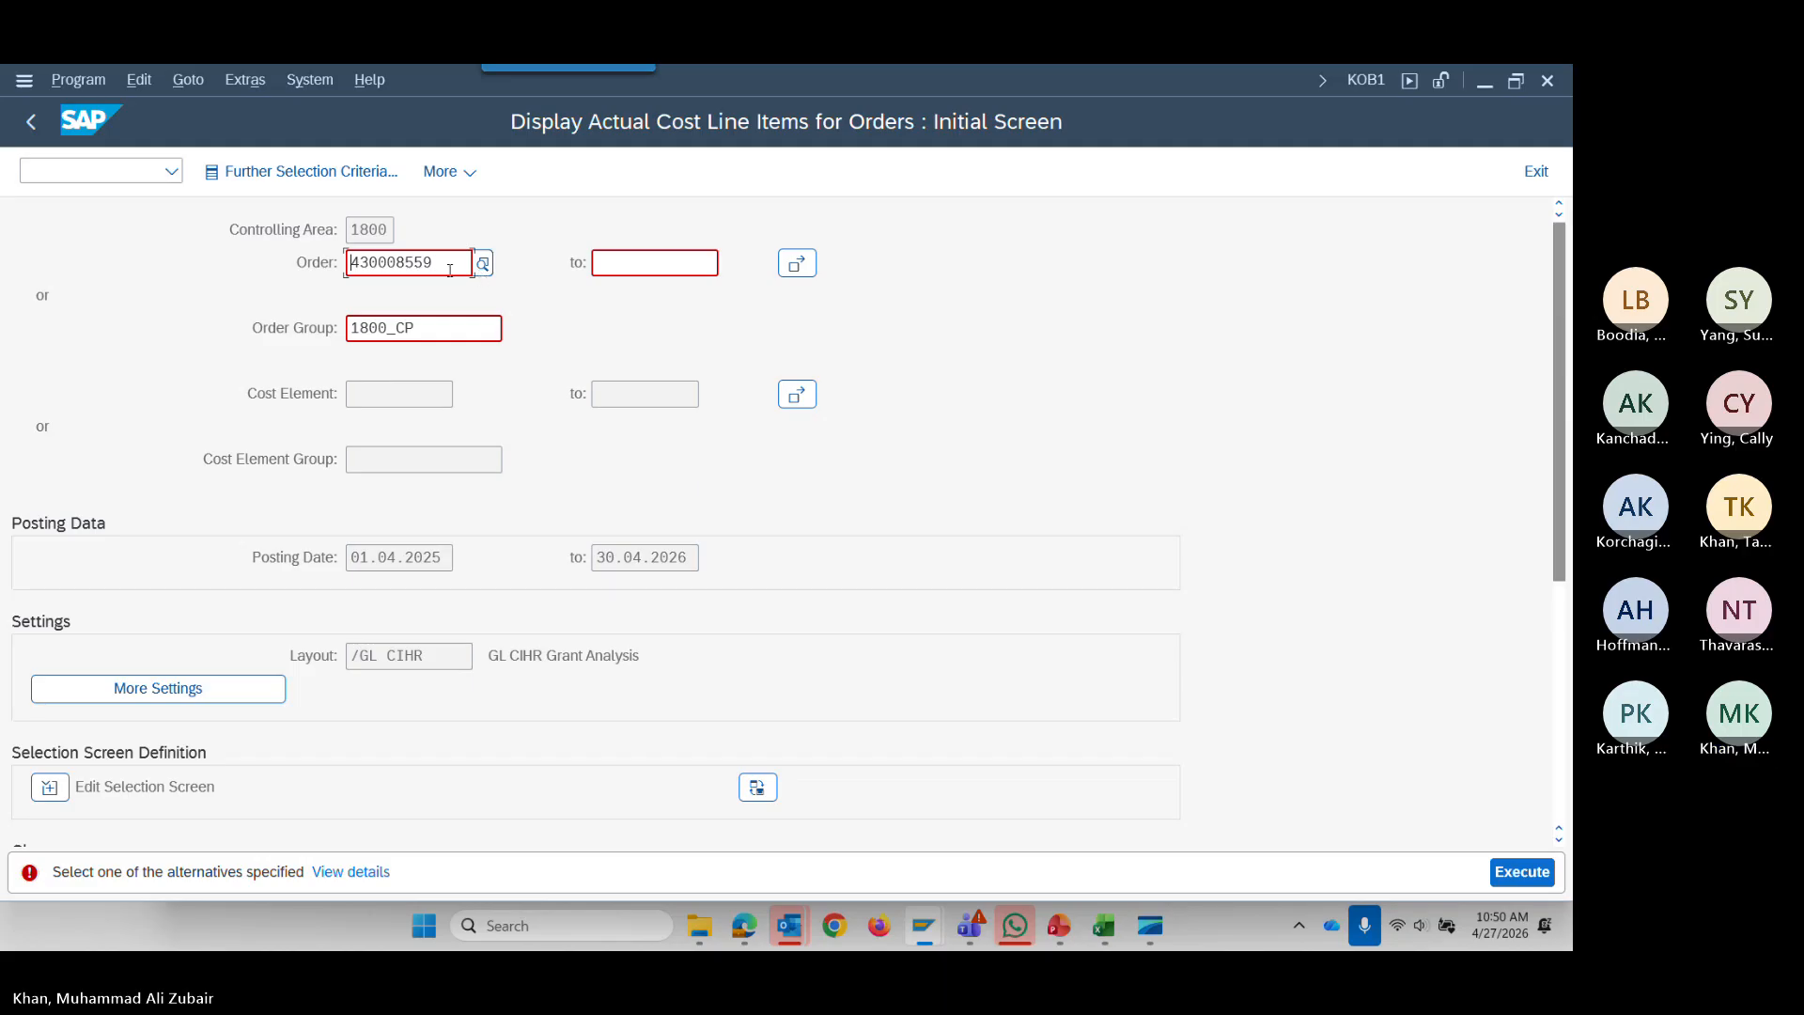
left_click_drag(470, 264, 218, 263)
key("Delete")
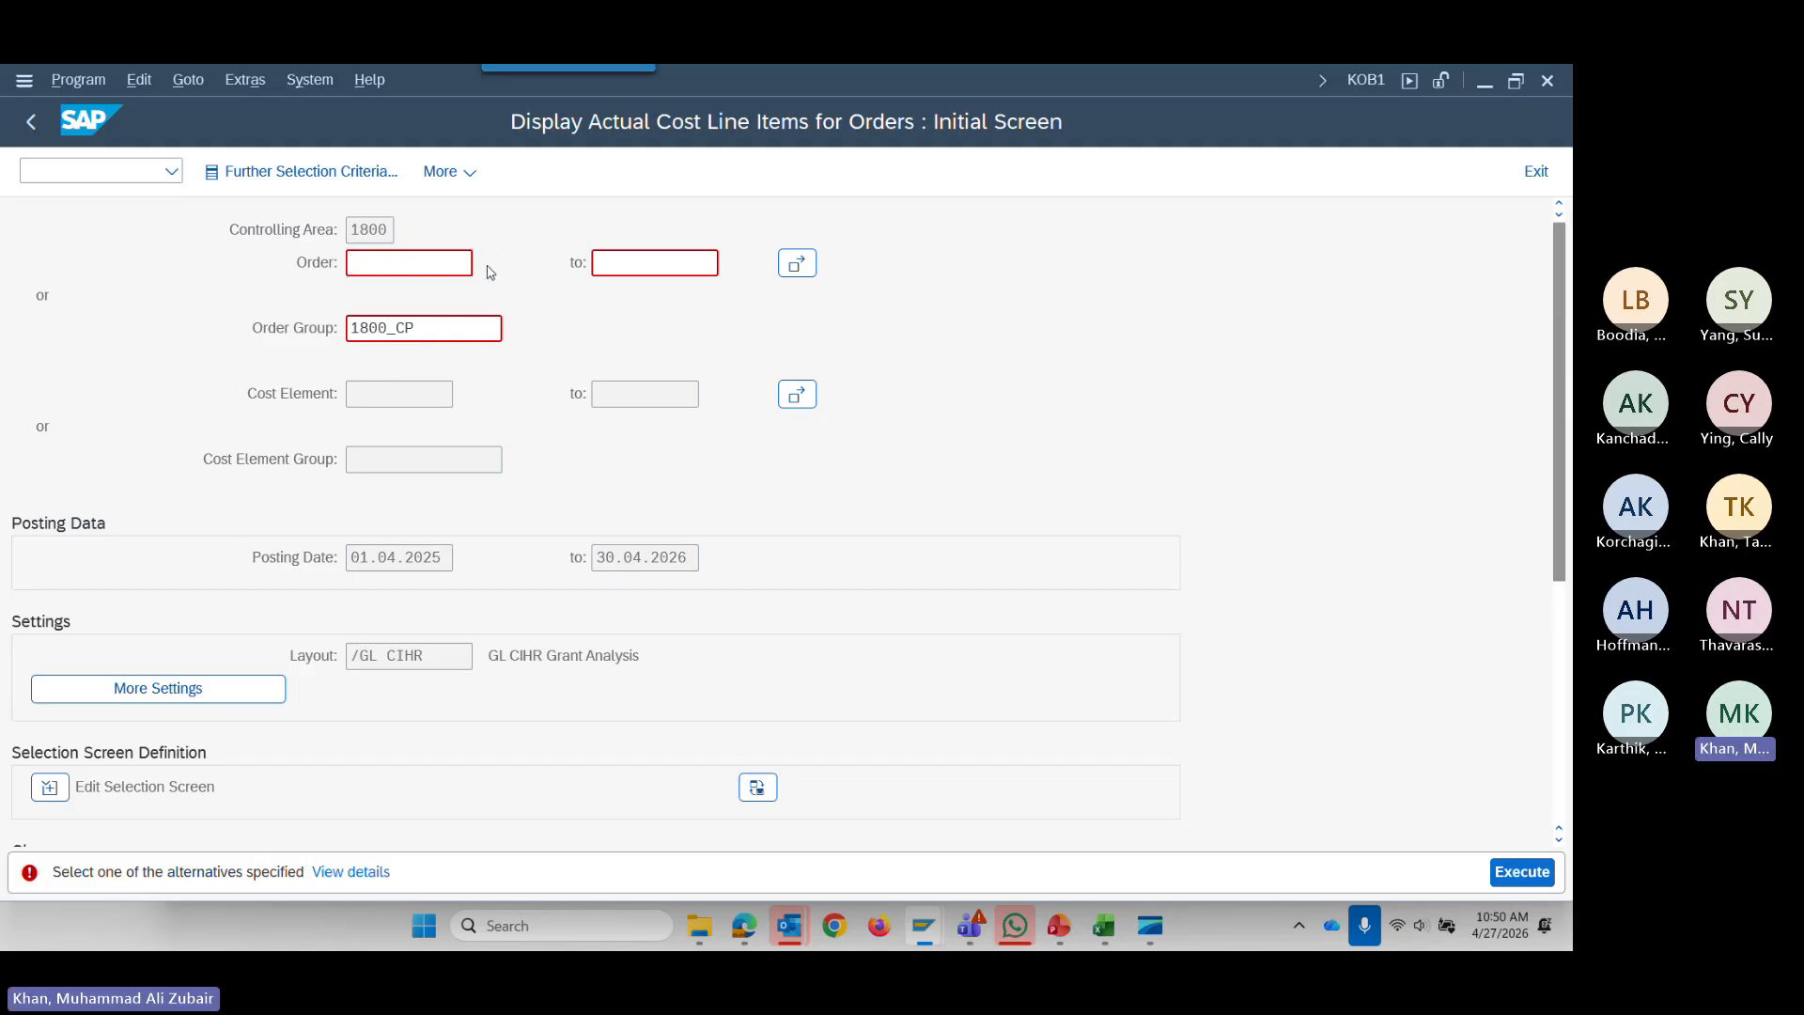
Search controlling area 1800 for orders of type 4100 and select the Sick Kids Youth Transitions order.
key("F4")
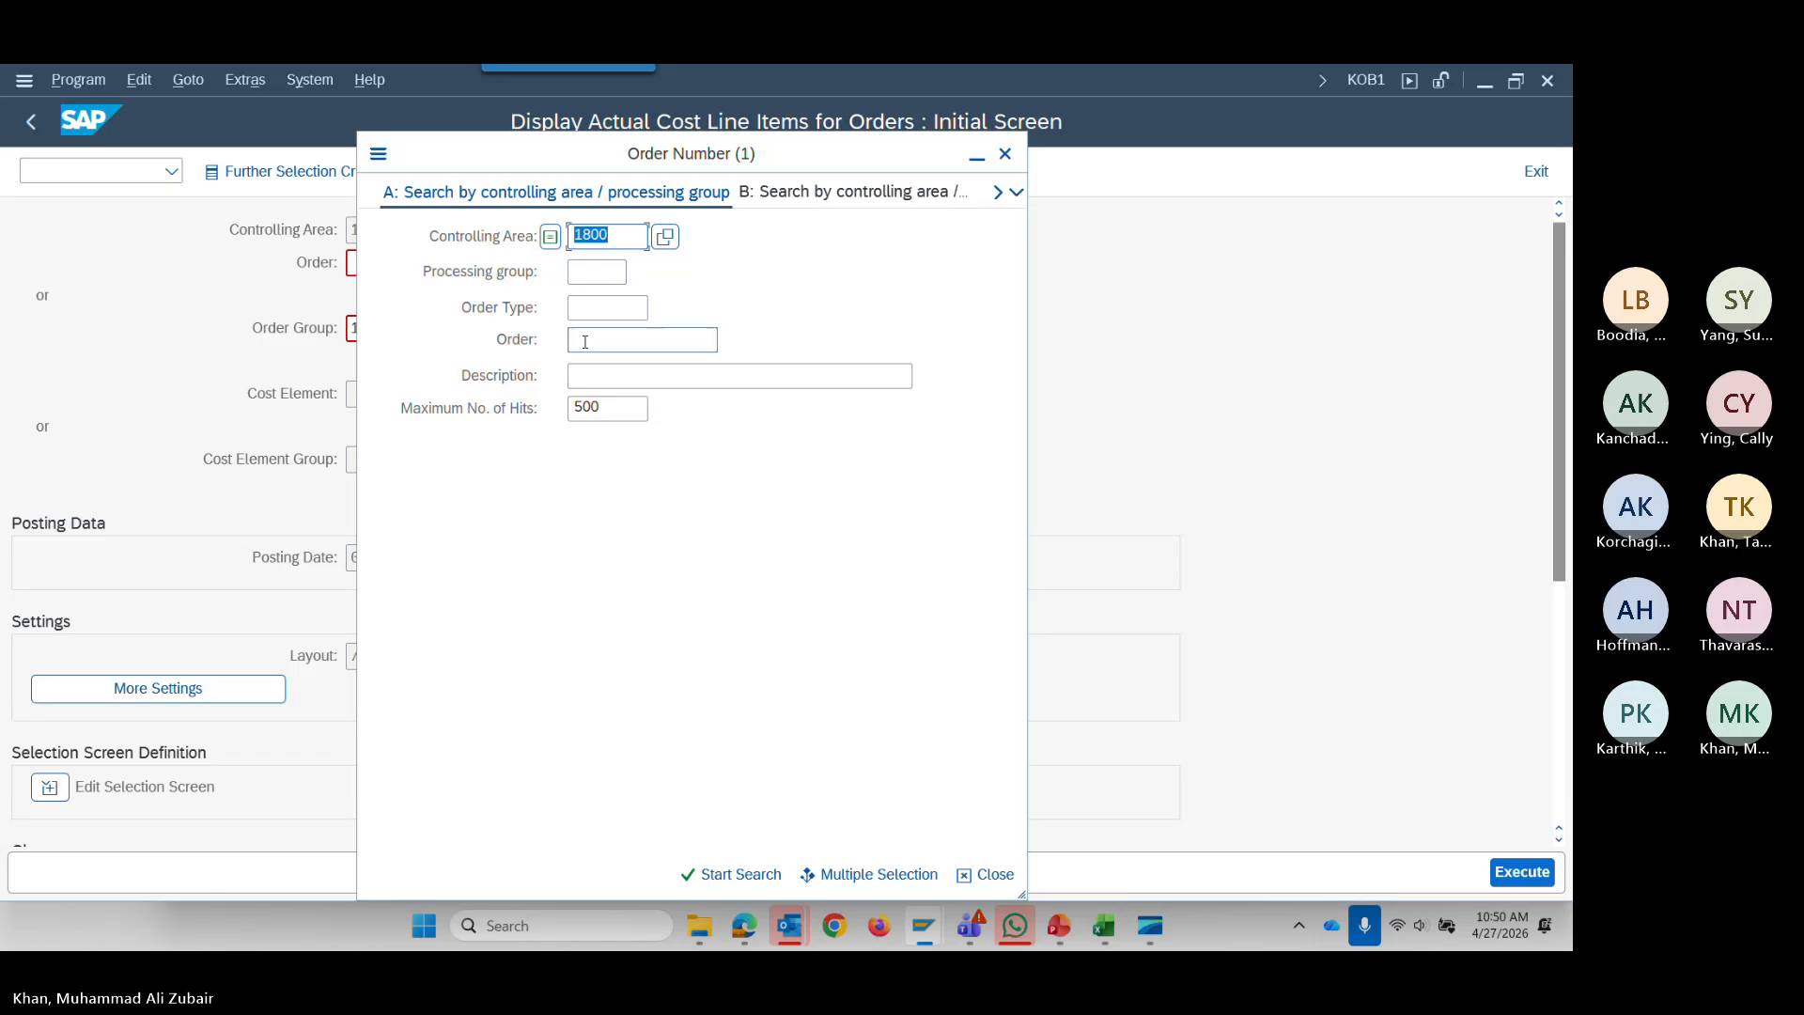
left_click(594, 309)
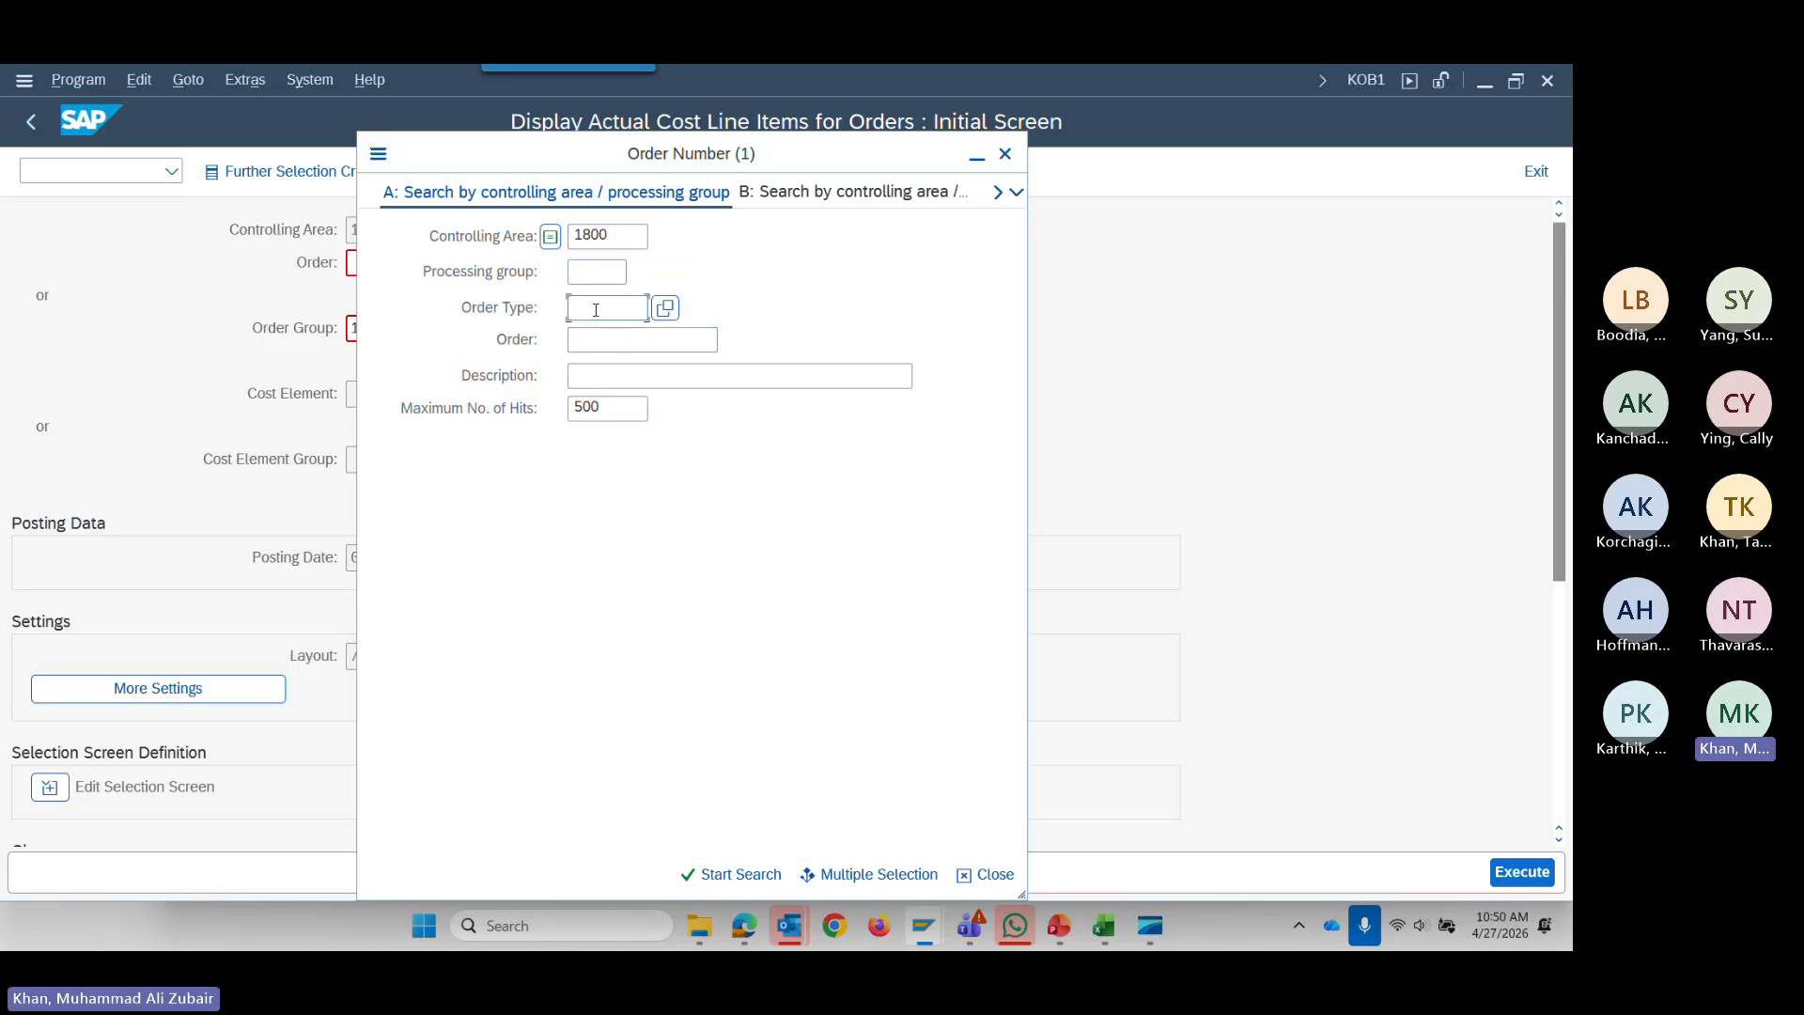
type("4100")
key("Return")
scroll(567, 532, "down", 20)
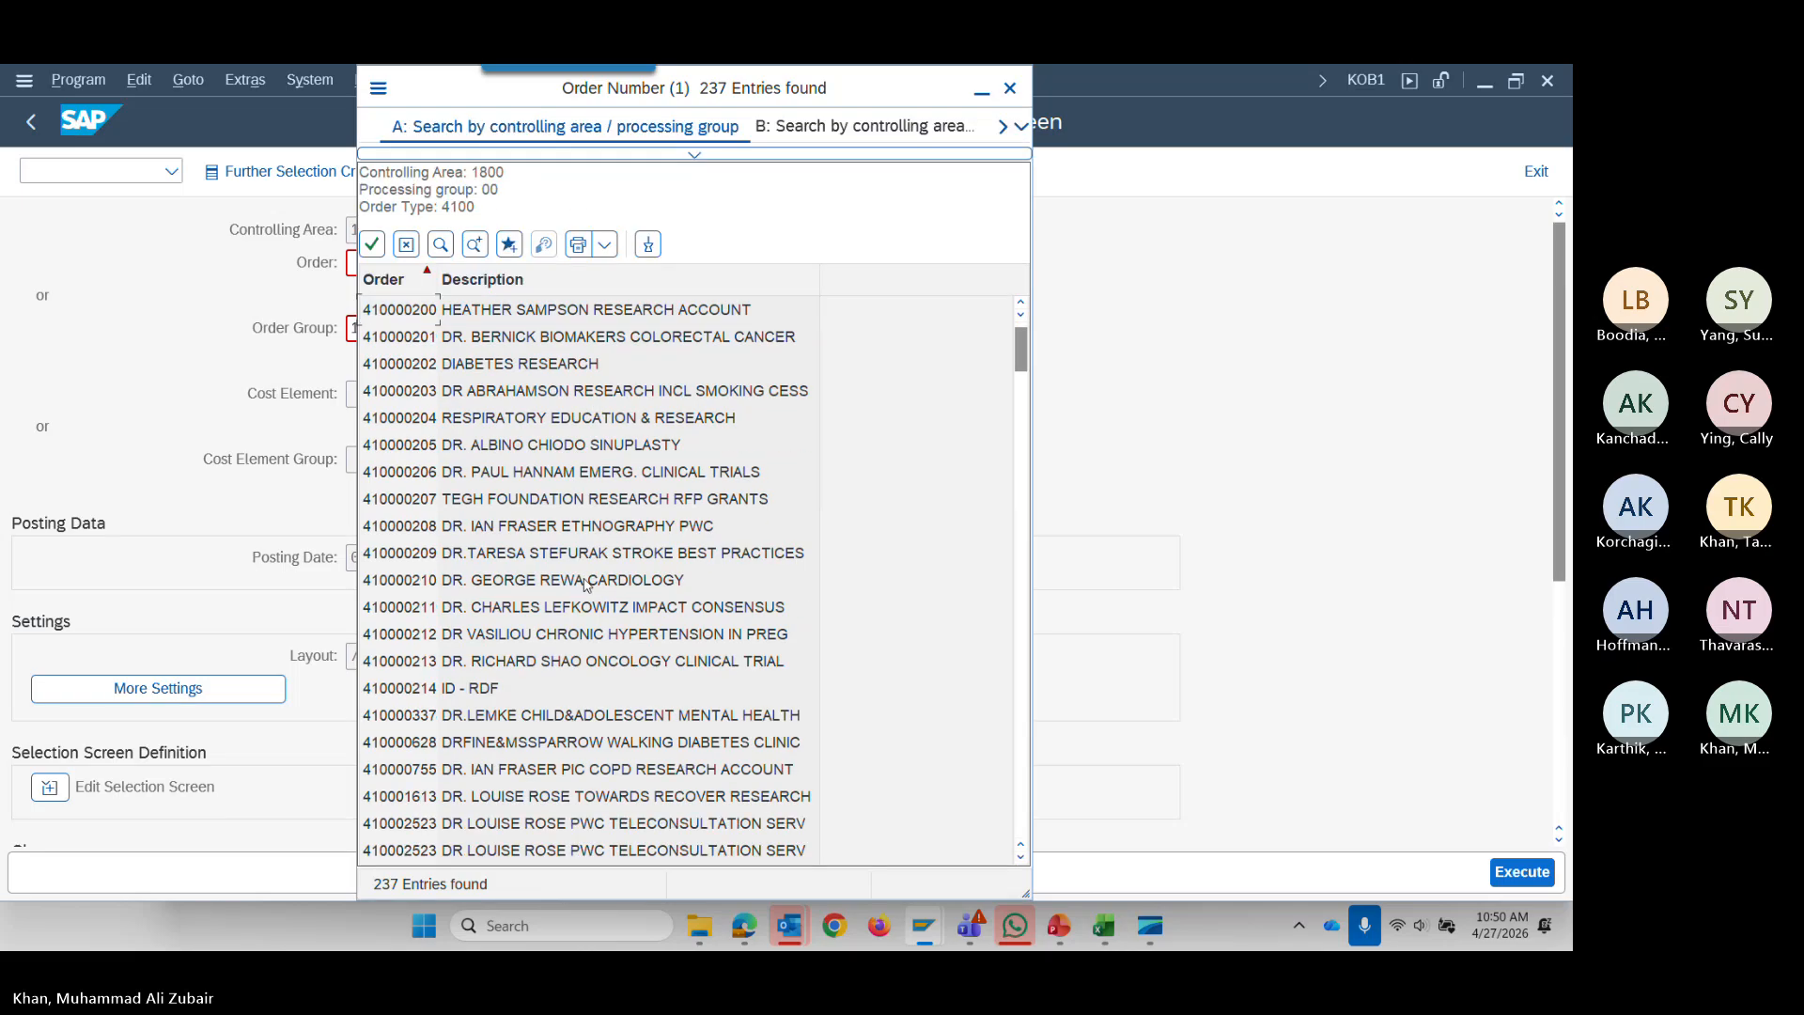
scroll(519, 612, "down", 9)
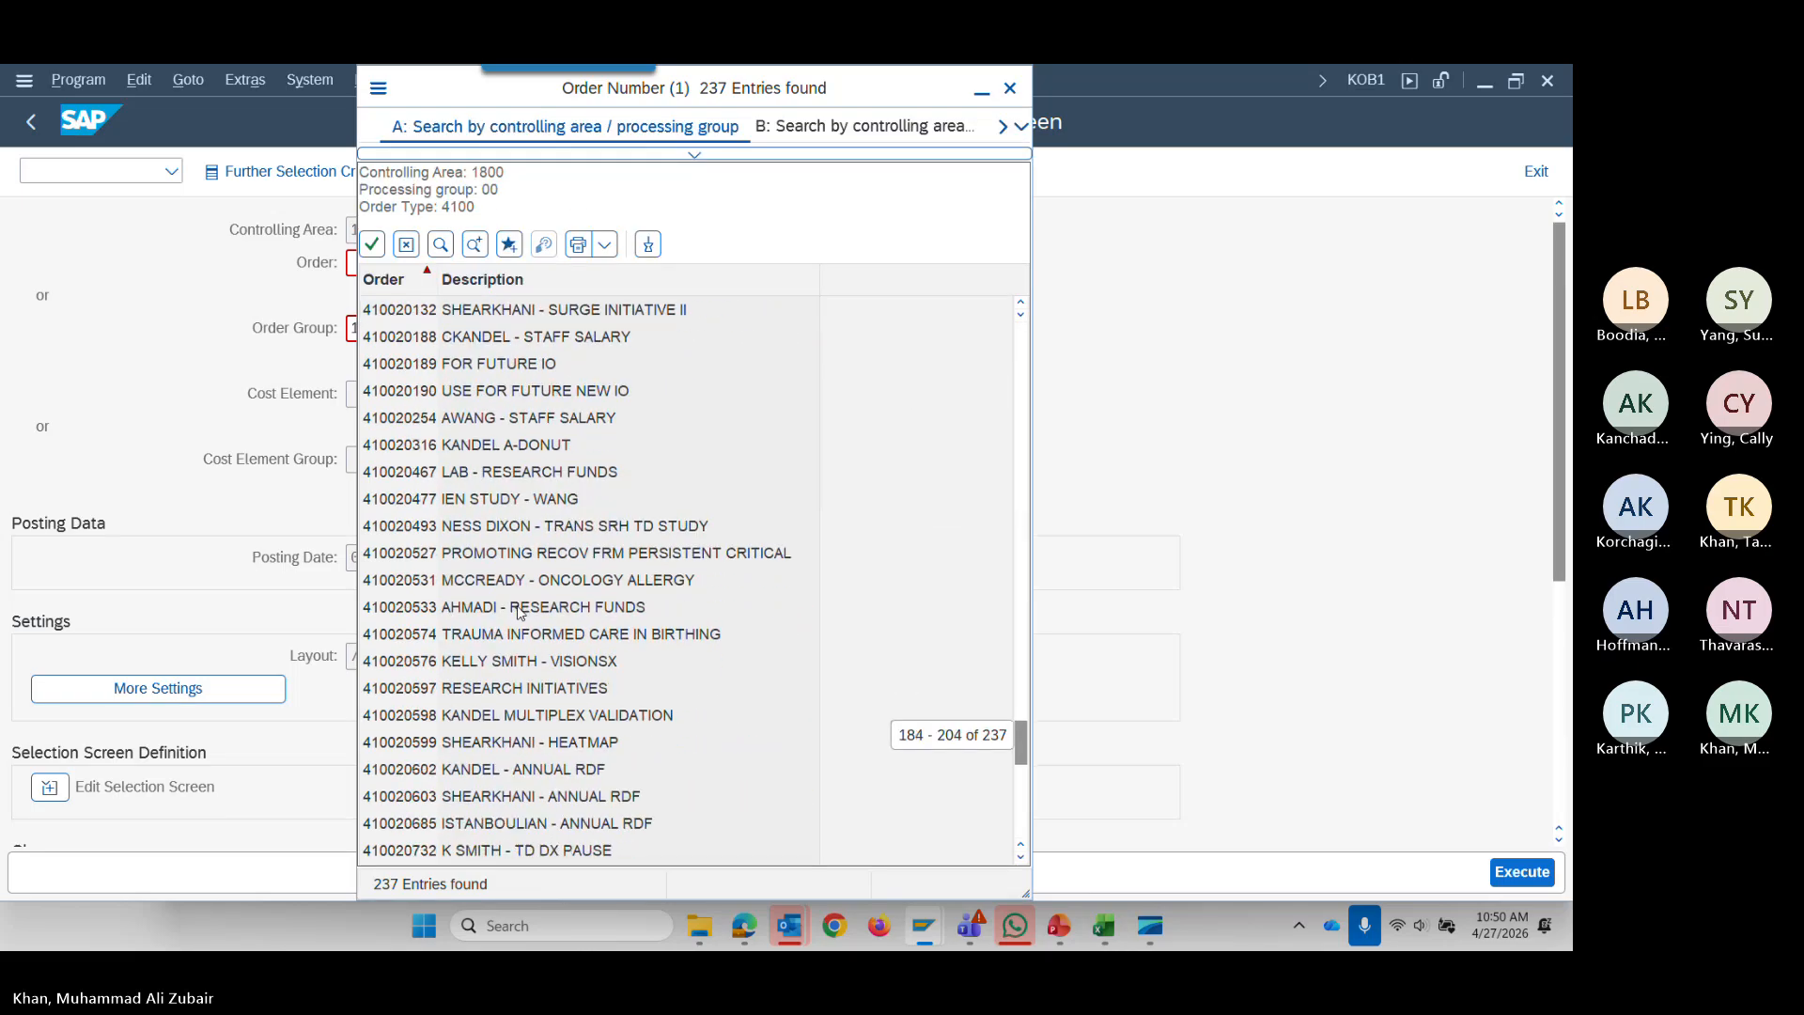
scroll(526, 648, "down", 11)
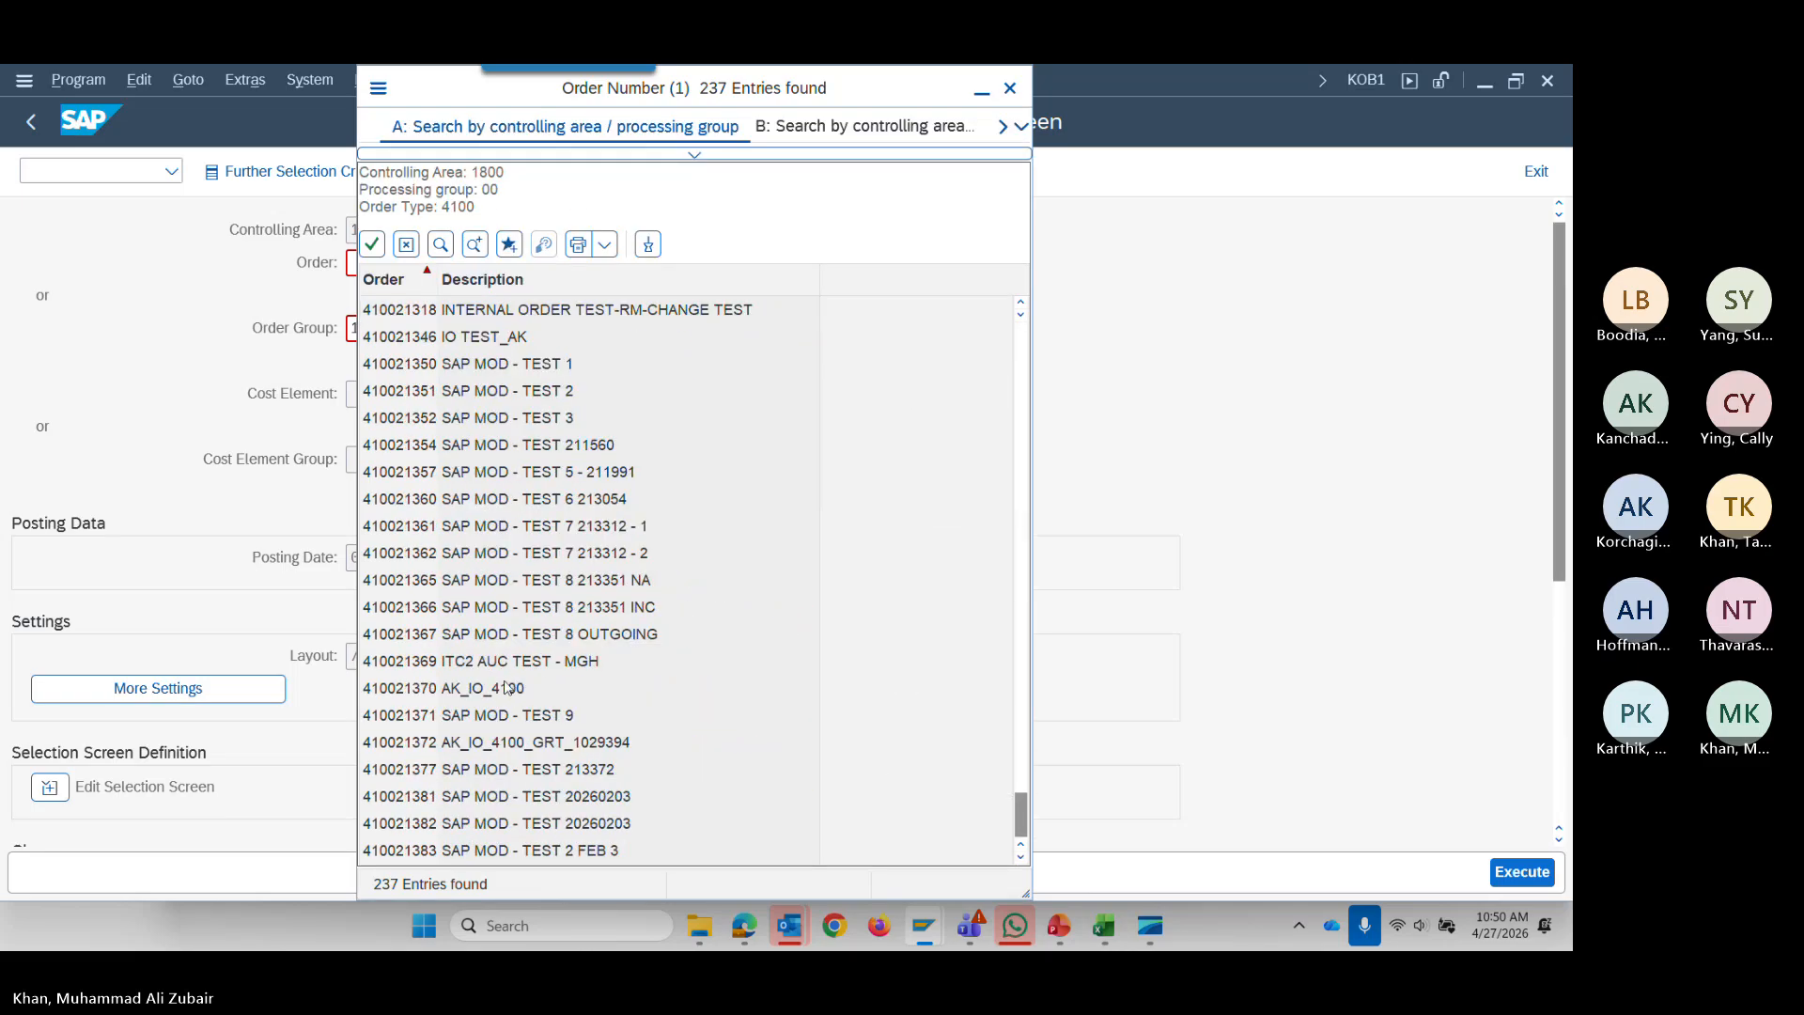
scroll(529, 559, "up", 2)
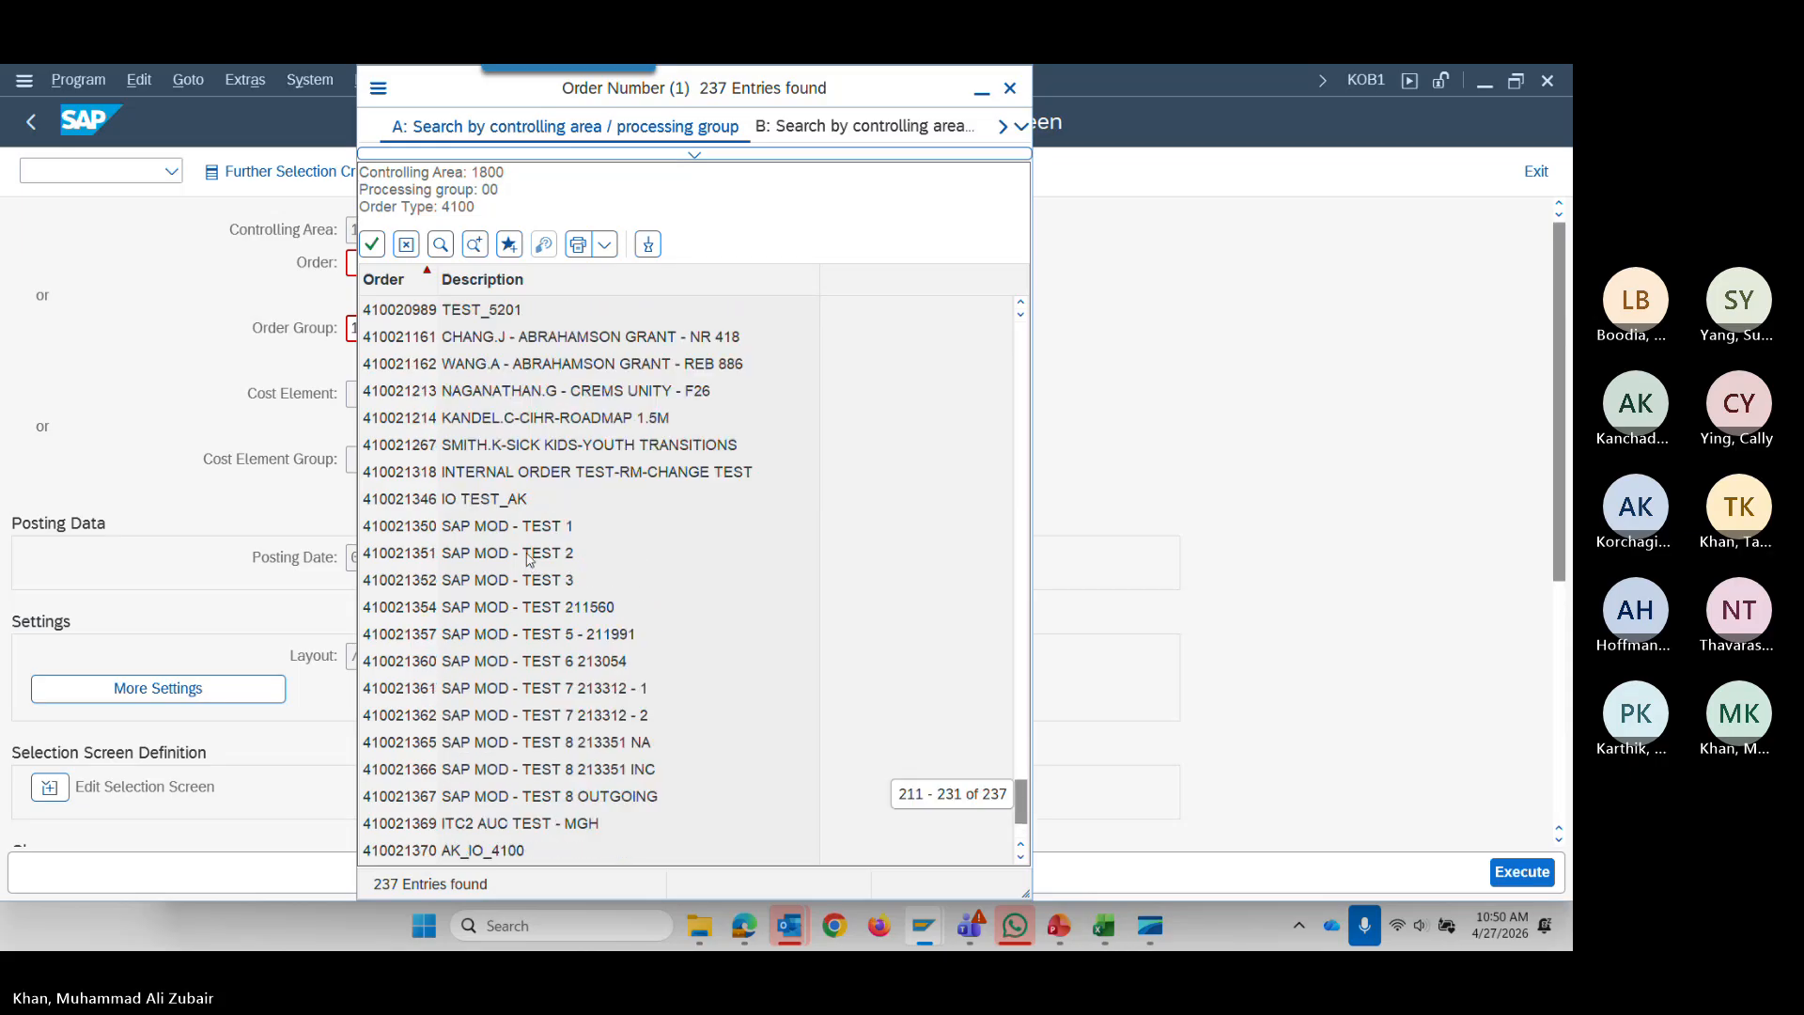
left_click(581, 479)
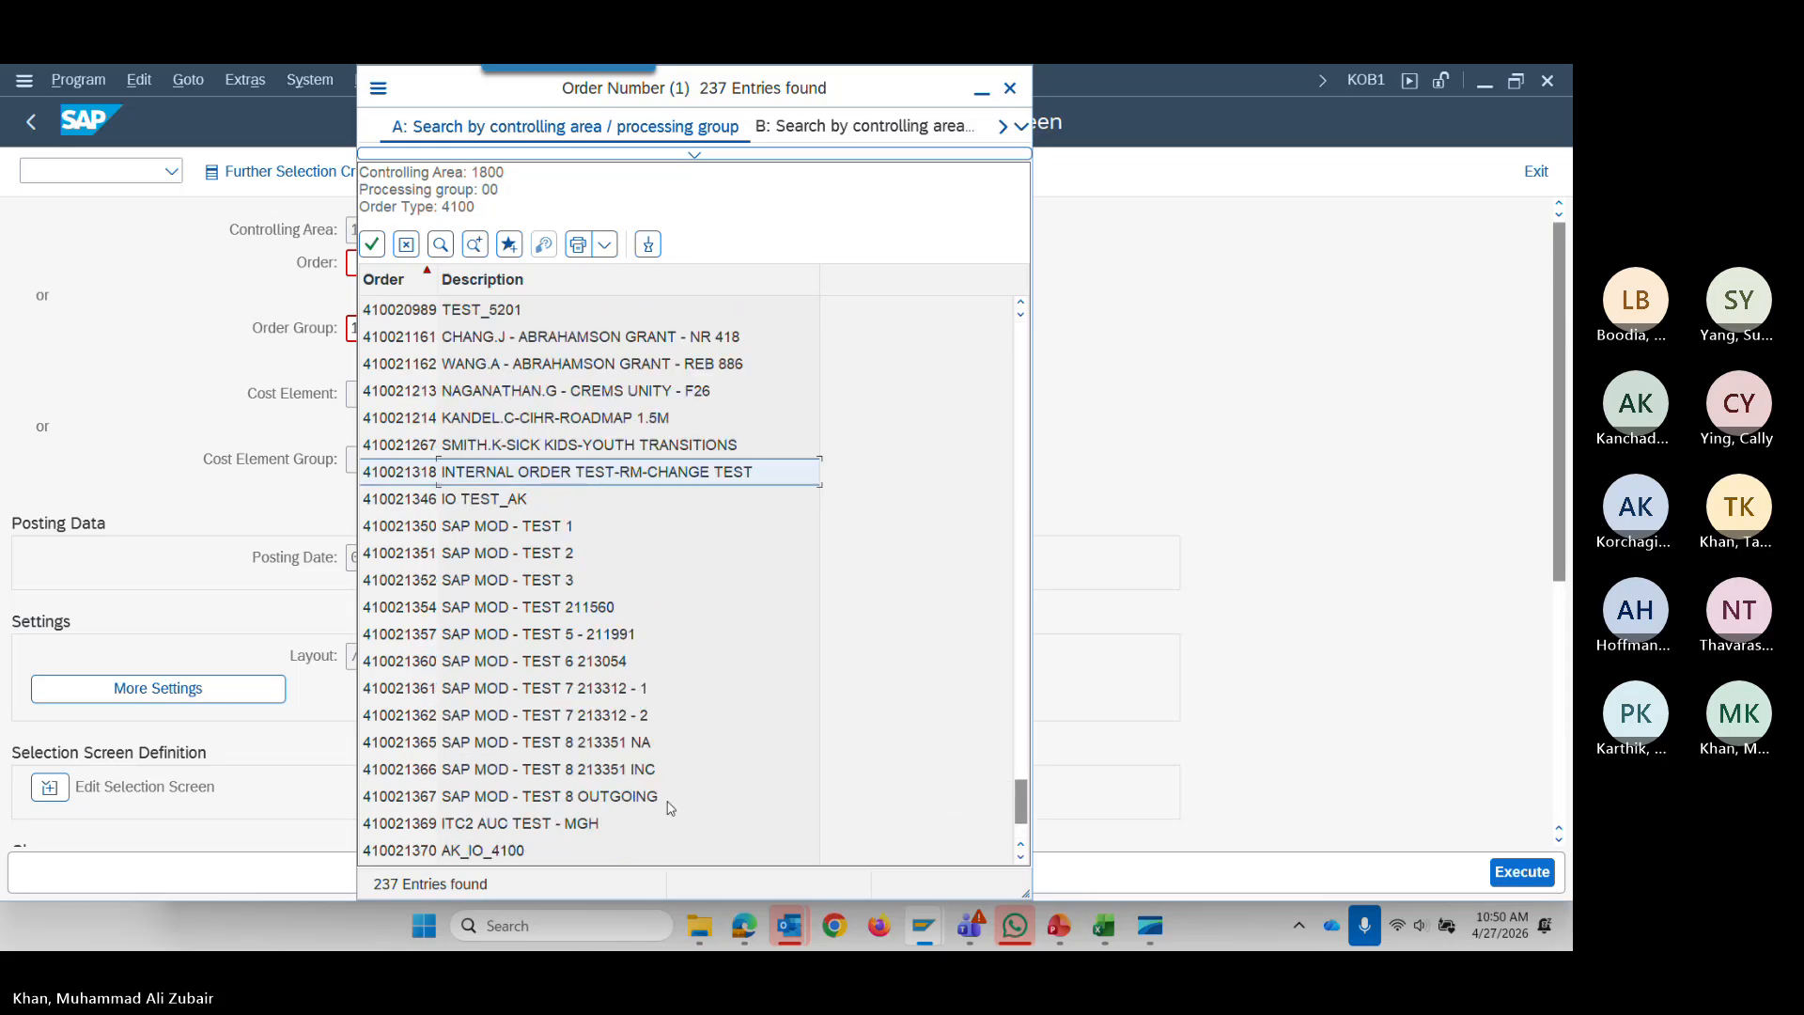
left_click(516, 445)
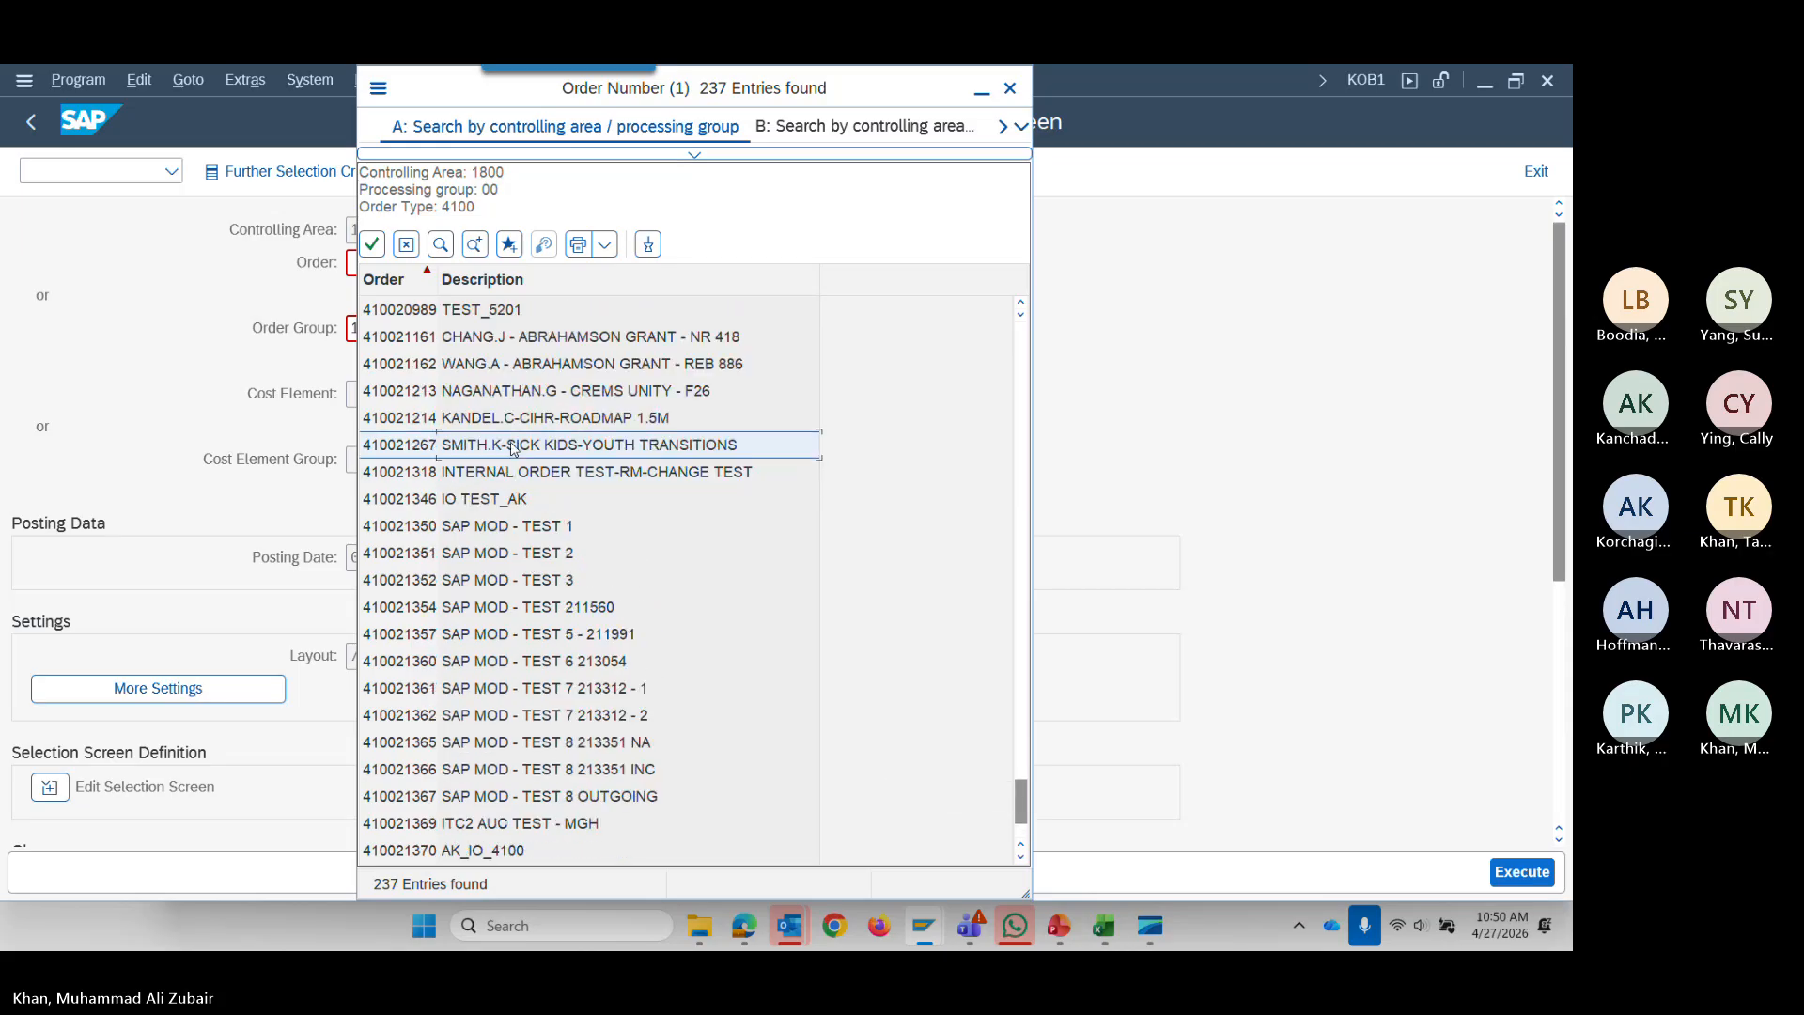
left_click(372, 245)
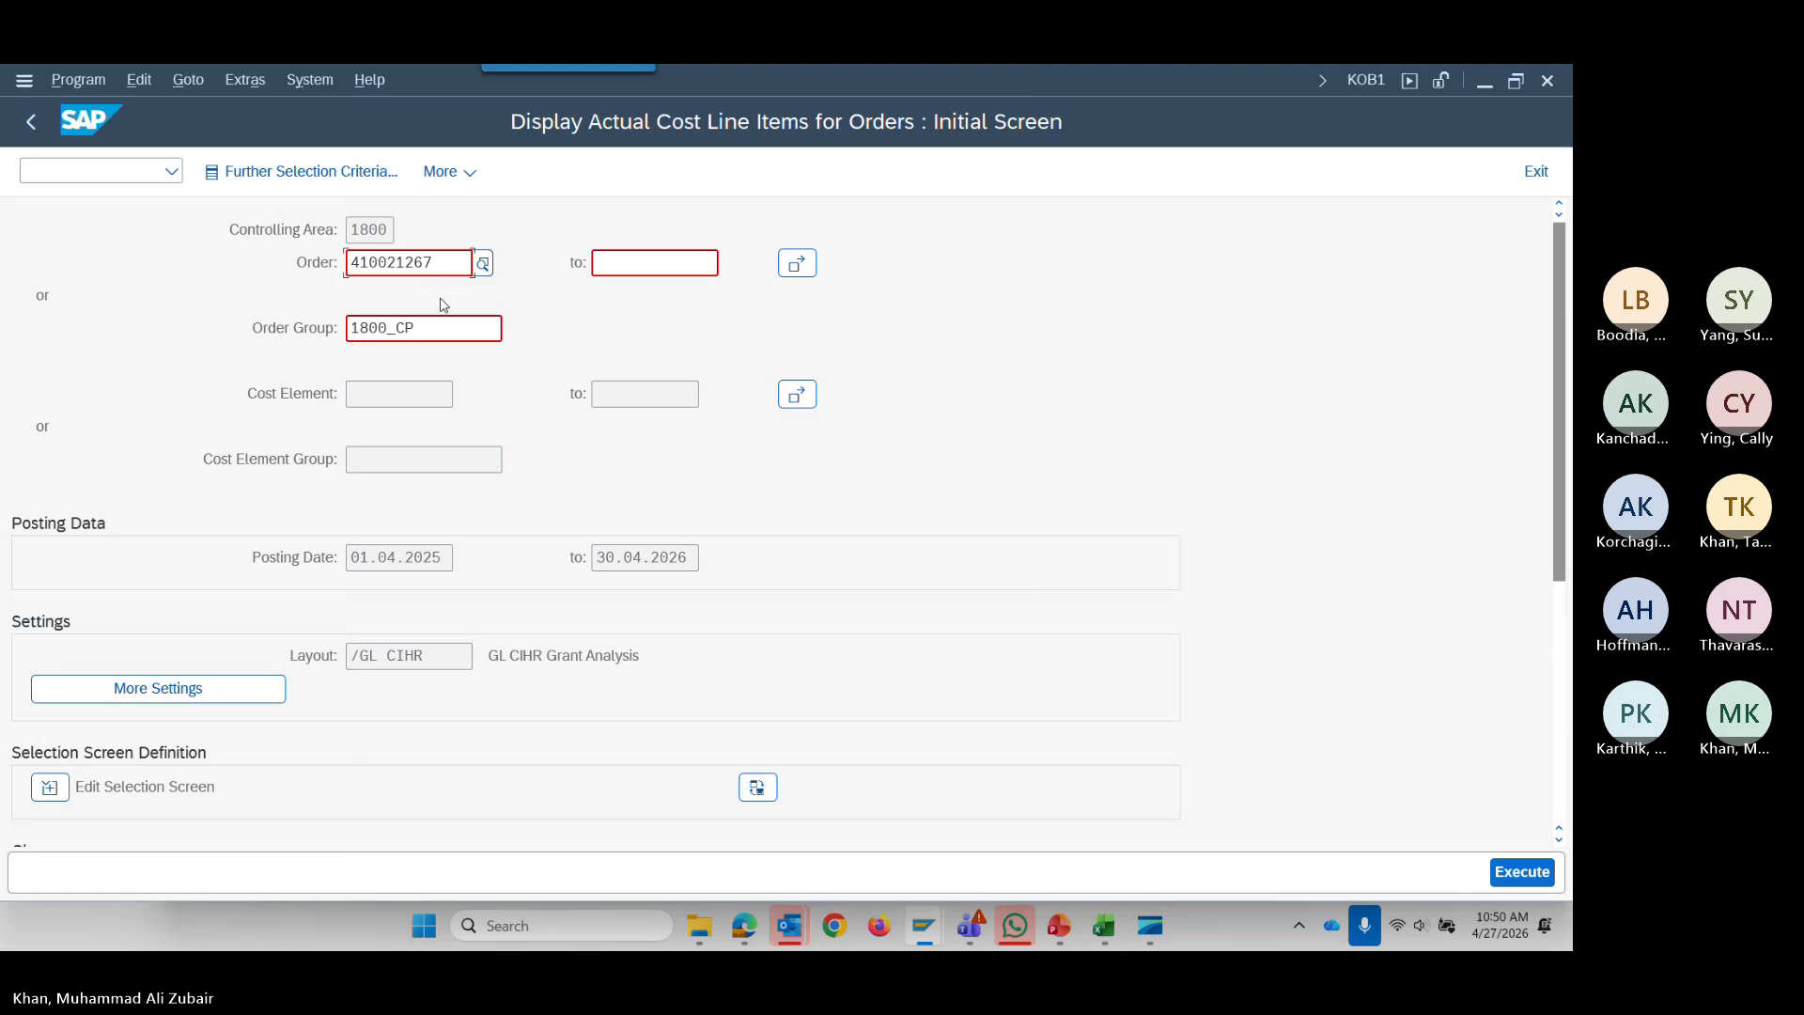
Remove order group 1800_CP from the selection and execute the line item report for the chosen order.
left_click(592, 263)
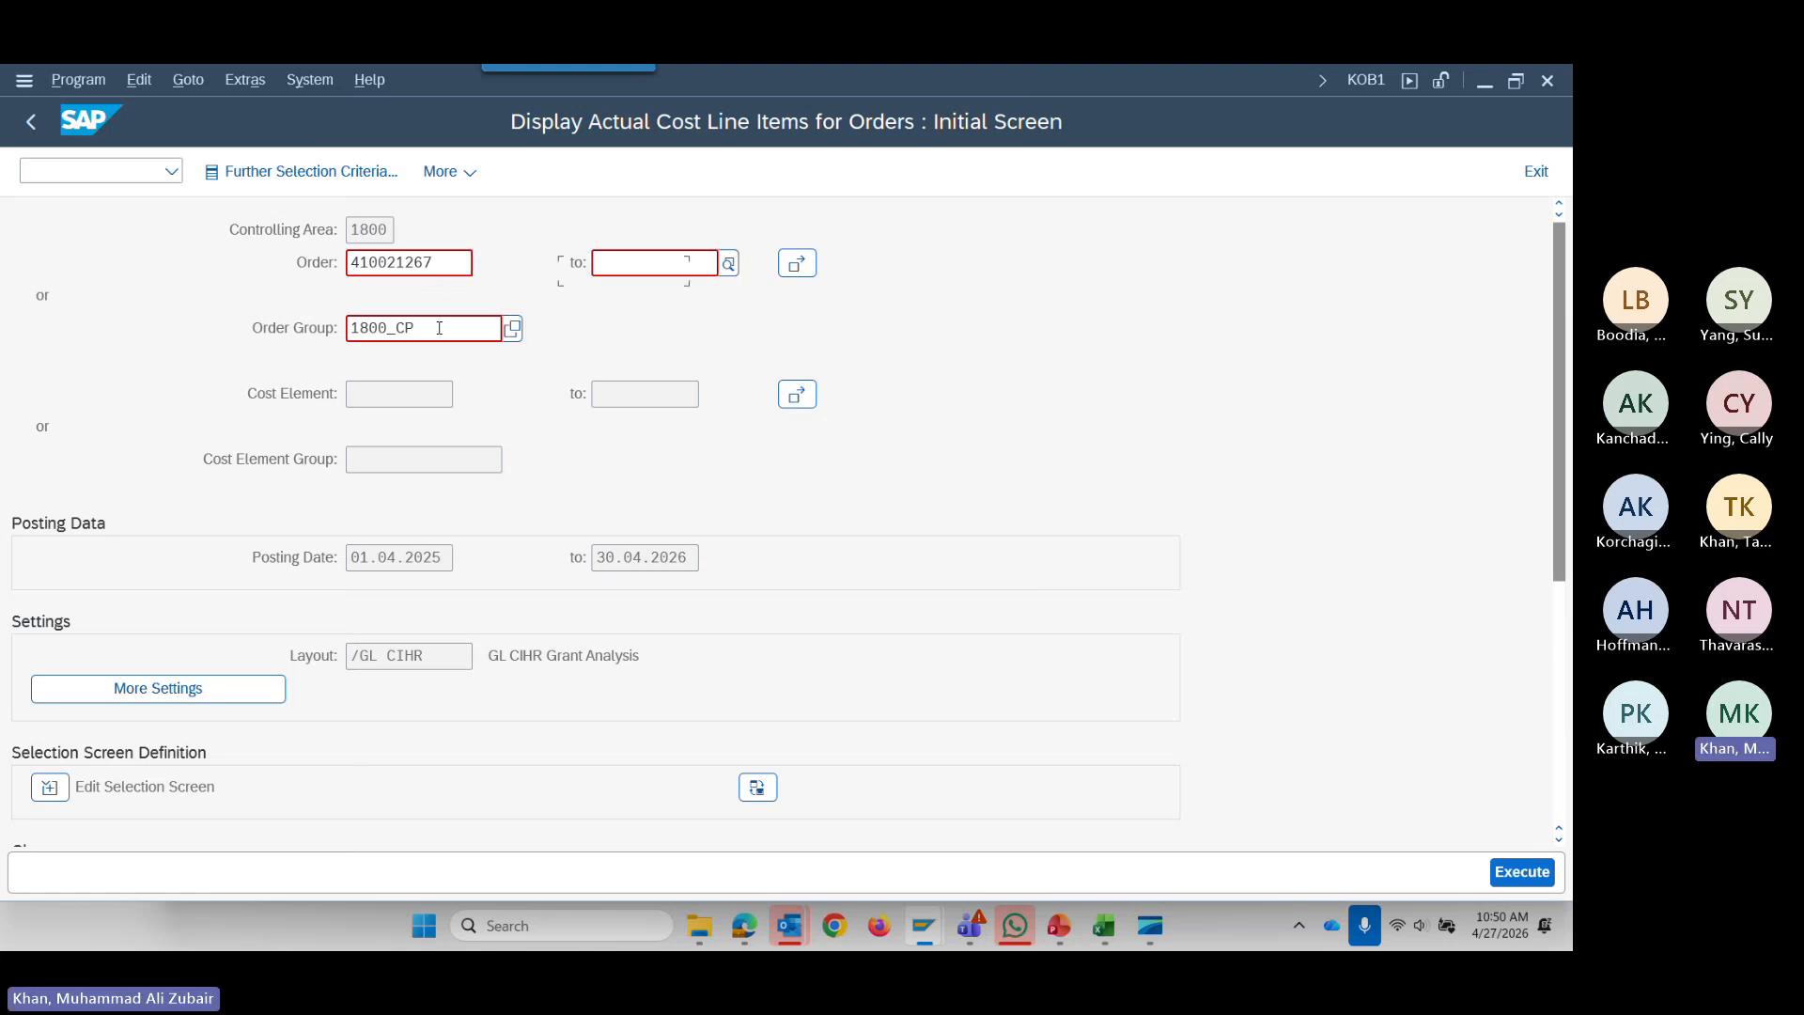
left_click_drag(439, 327, 249, 318)
key("Delete")
left_click(1521, 874)
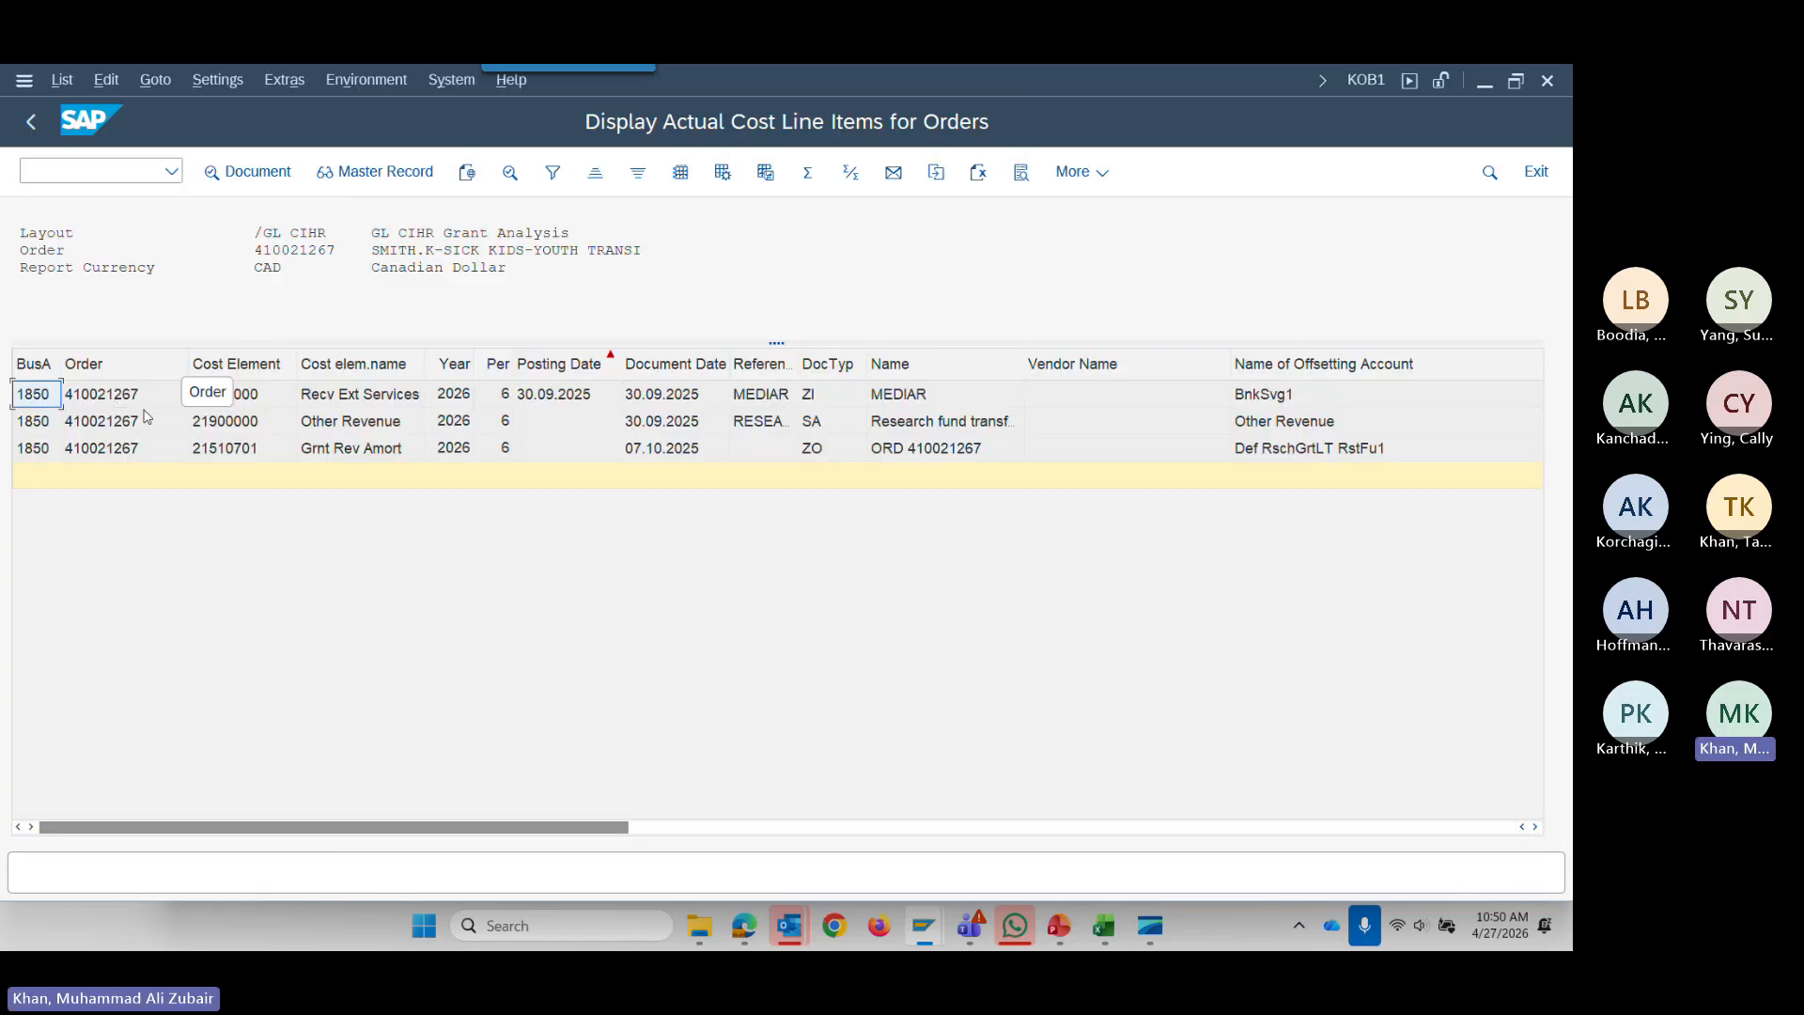
Examine the order's line items through the report value, document number and user name columns, and return to the IO Reporting slide in PowerPoint.
left_click_drag(494, 836, 639, 831)
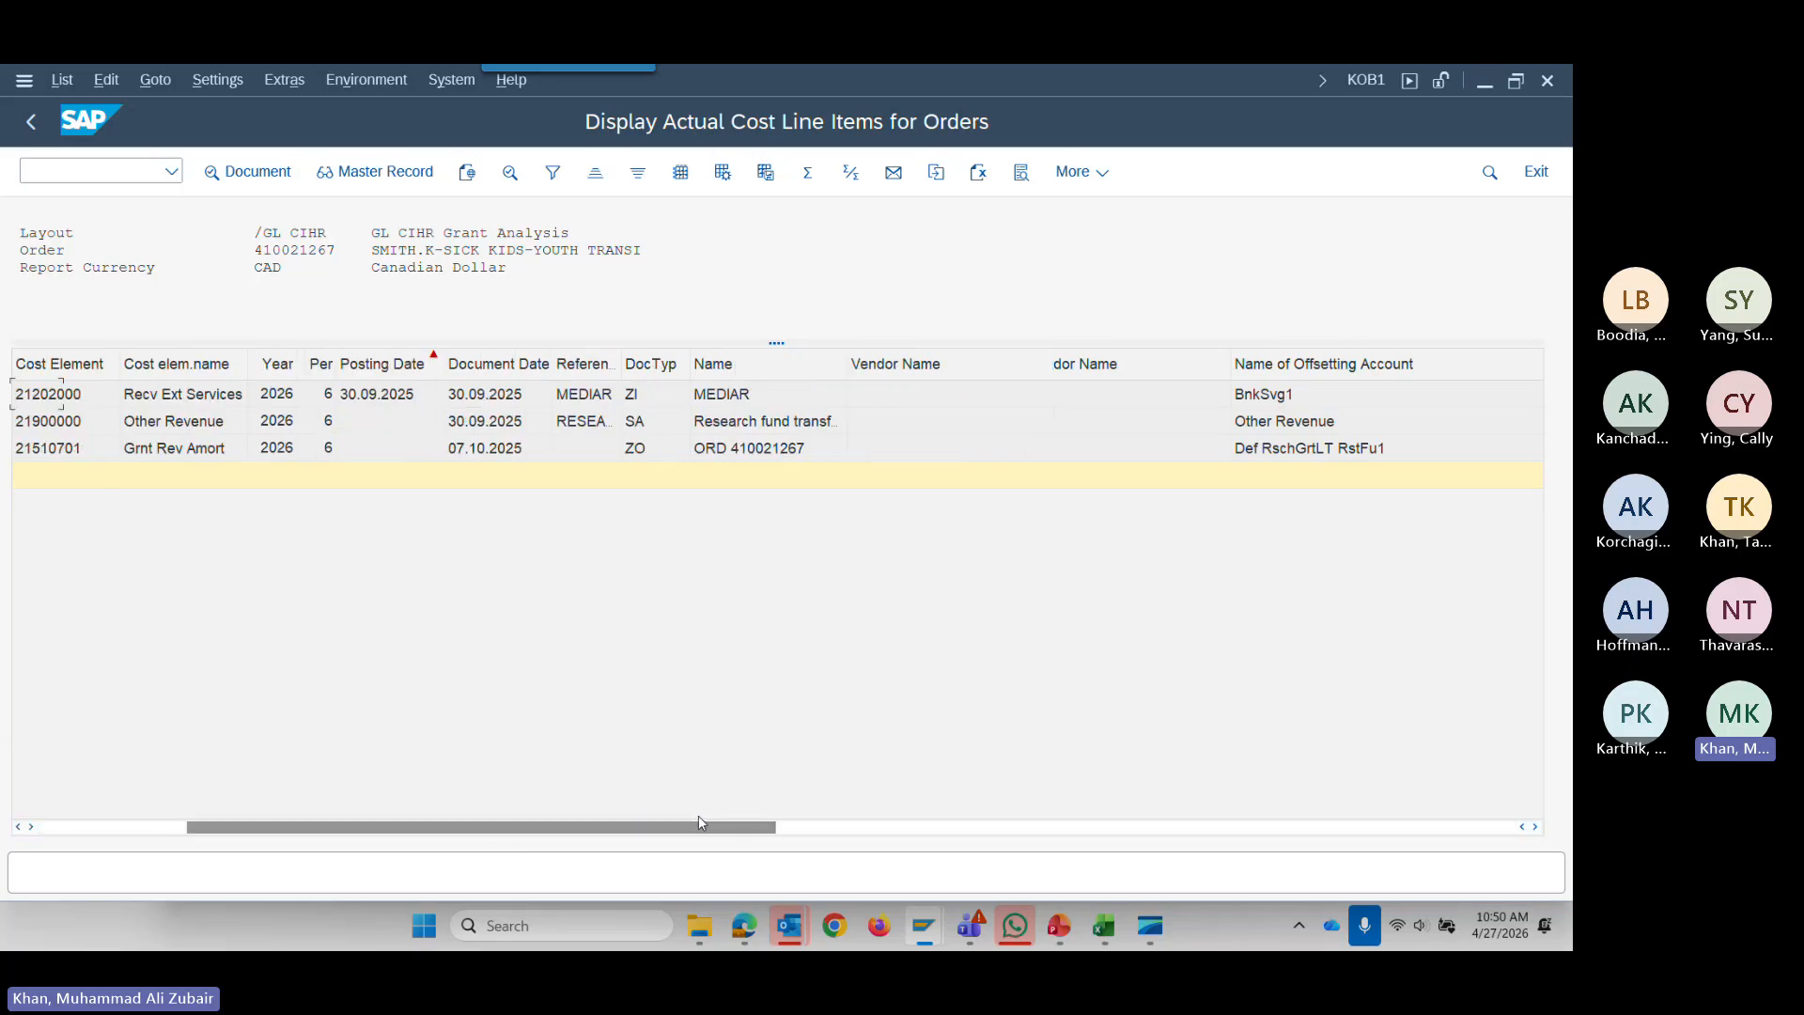
left_click(1536, 829)
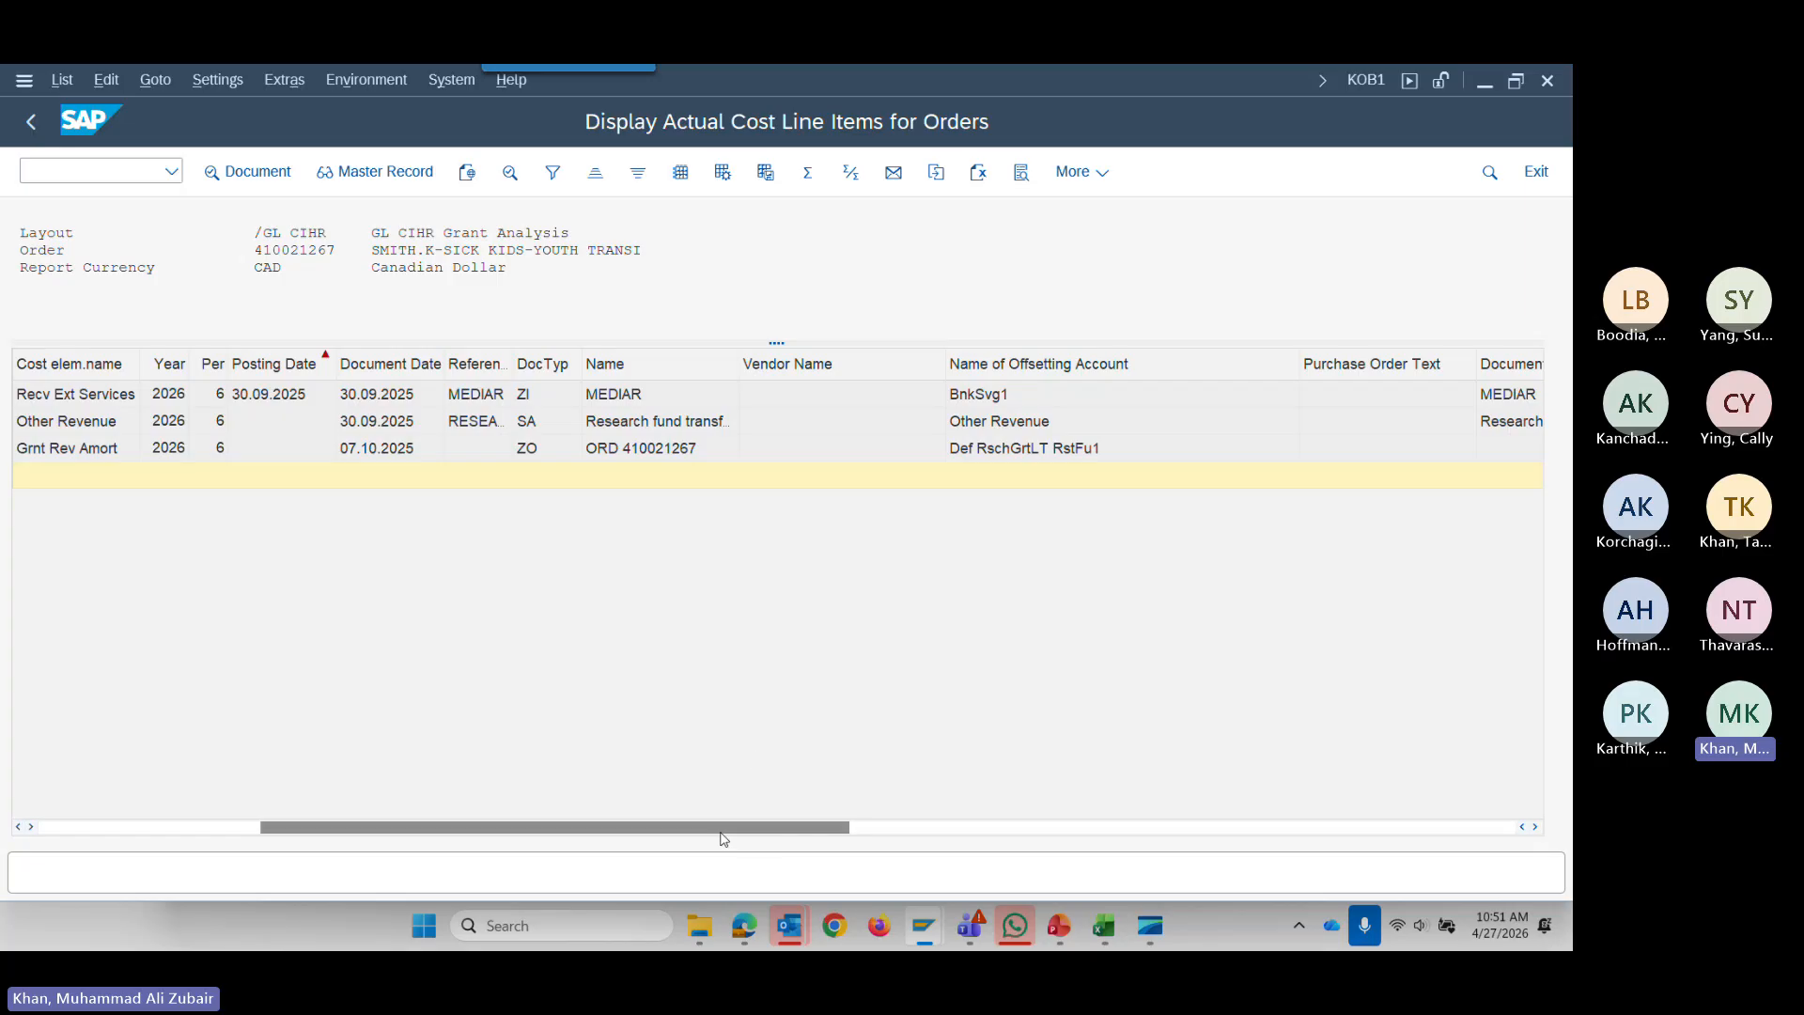
left_click_drag(720, 833, 1445, 833)
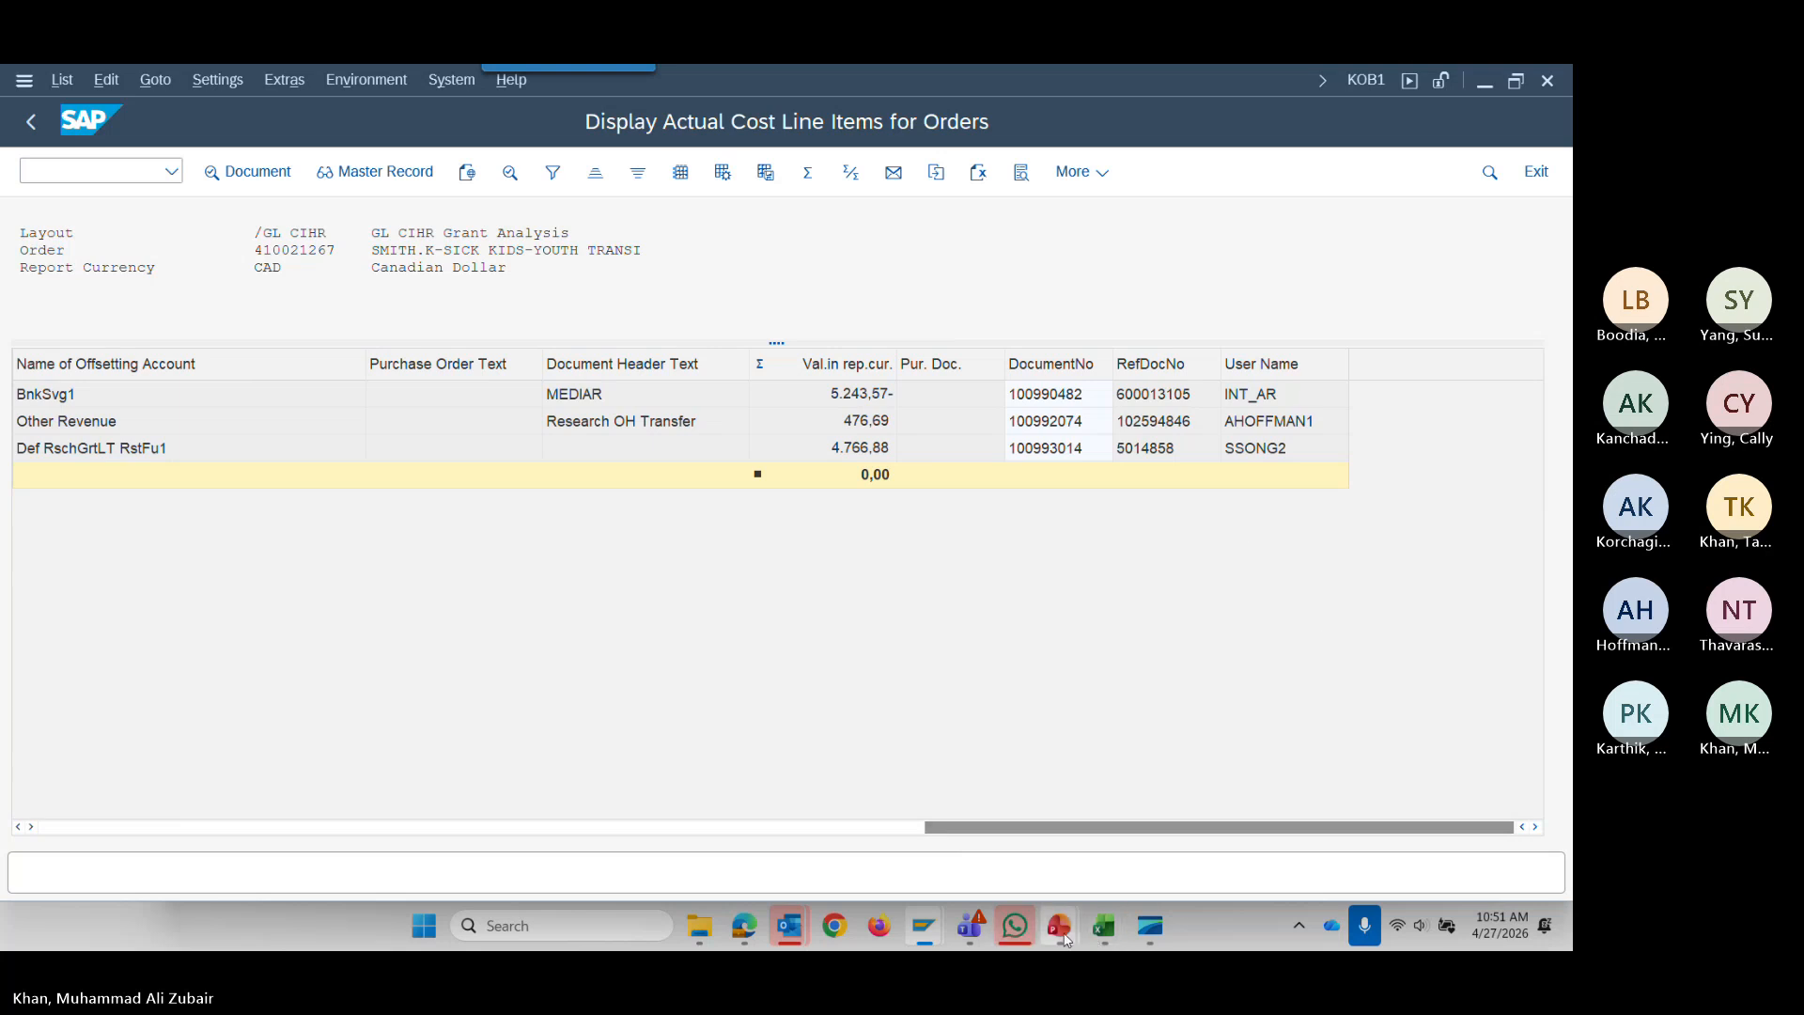
mouse_move(1063, 933)
left_click(951, 804)
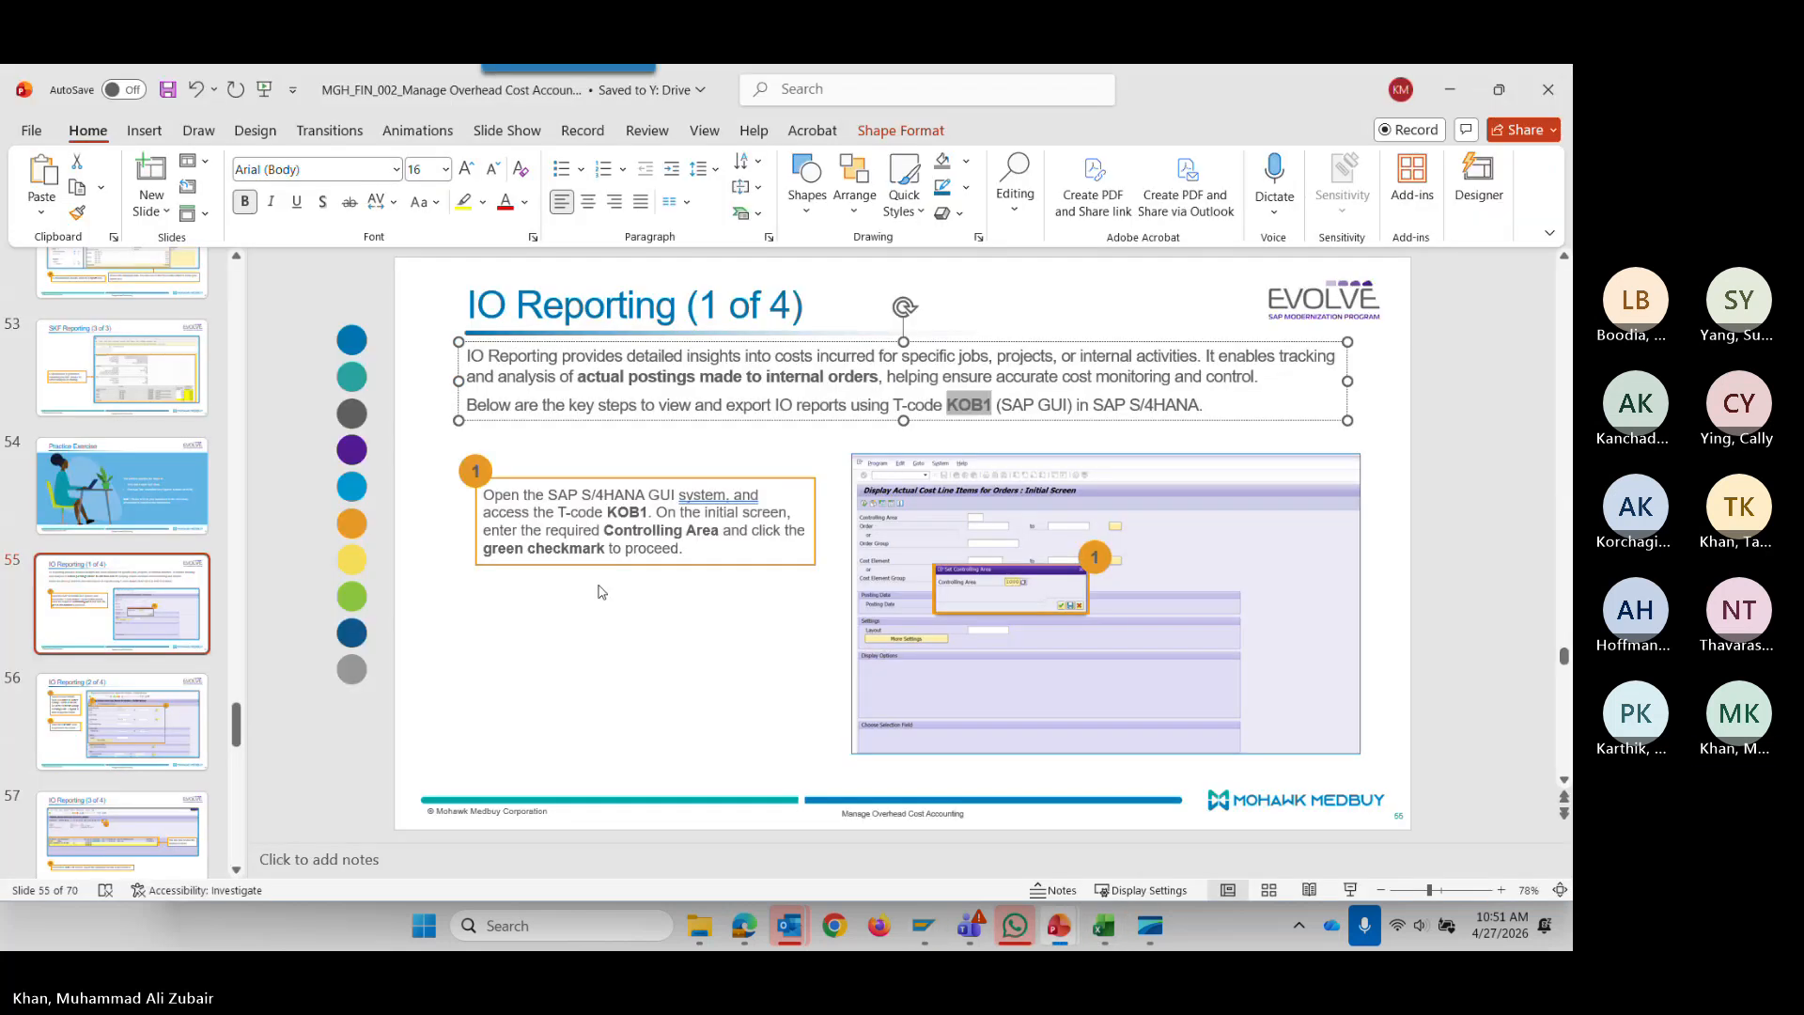